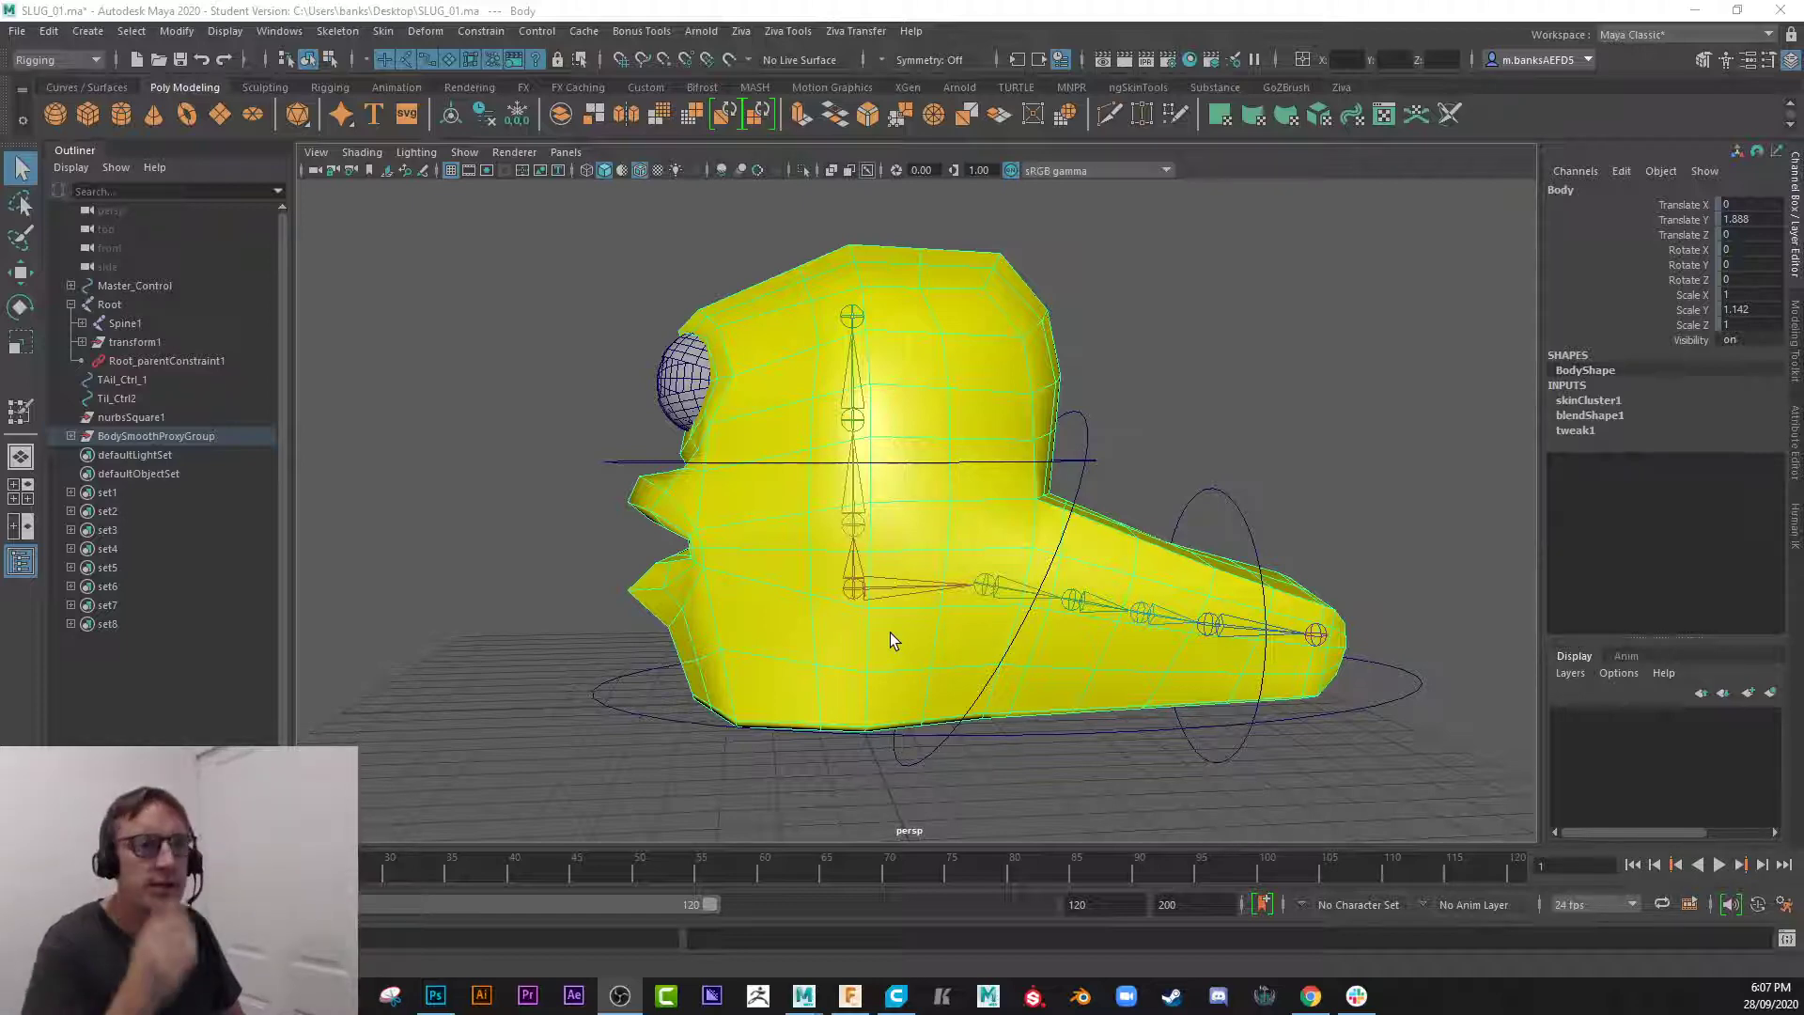
- Test the nurbsCircle2 head control by rotating it, then undo the rotation
{"action": "left_click", "coordinate": [612, 453]}
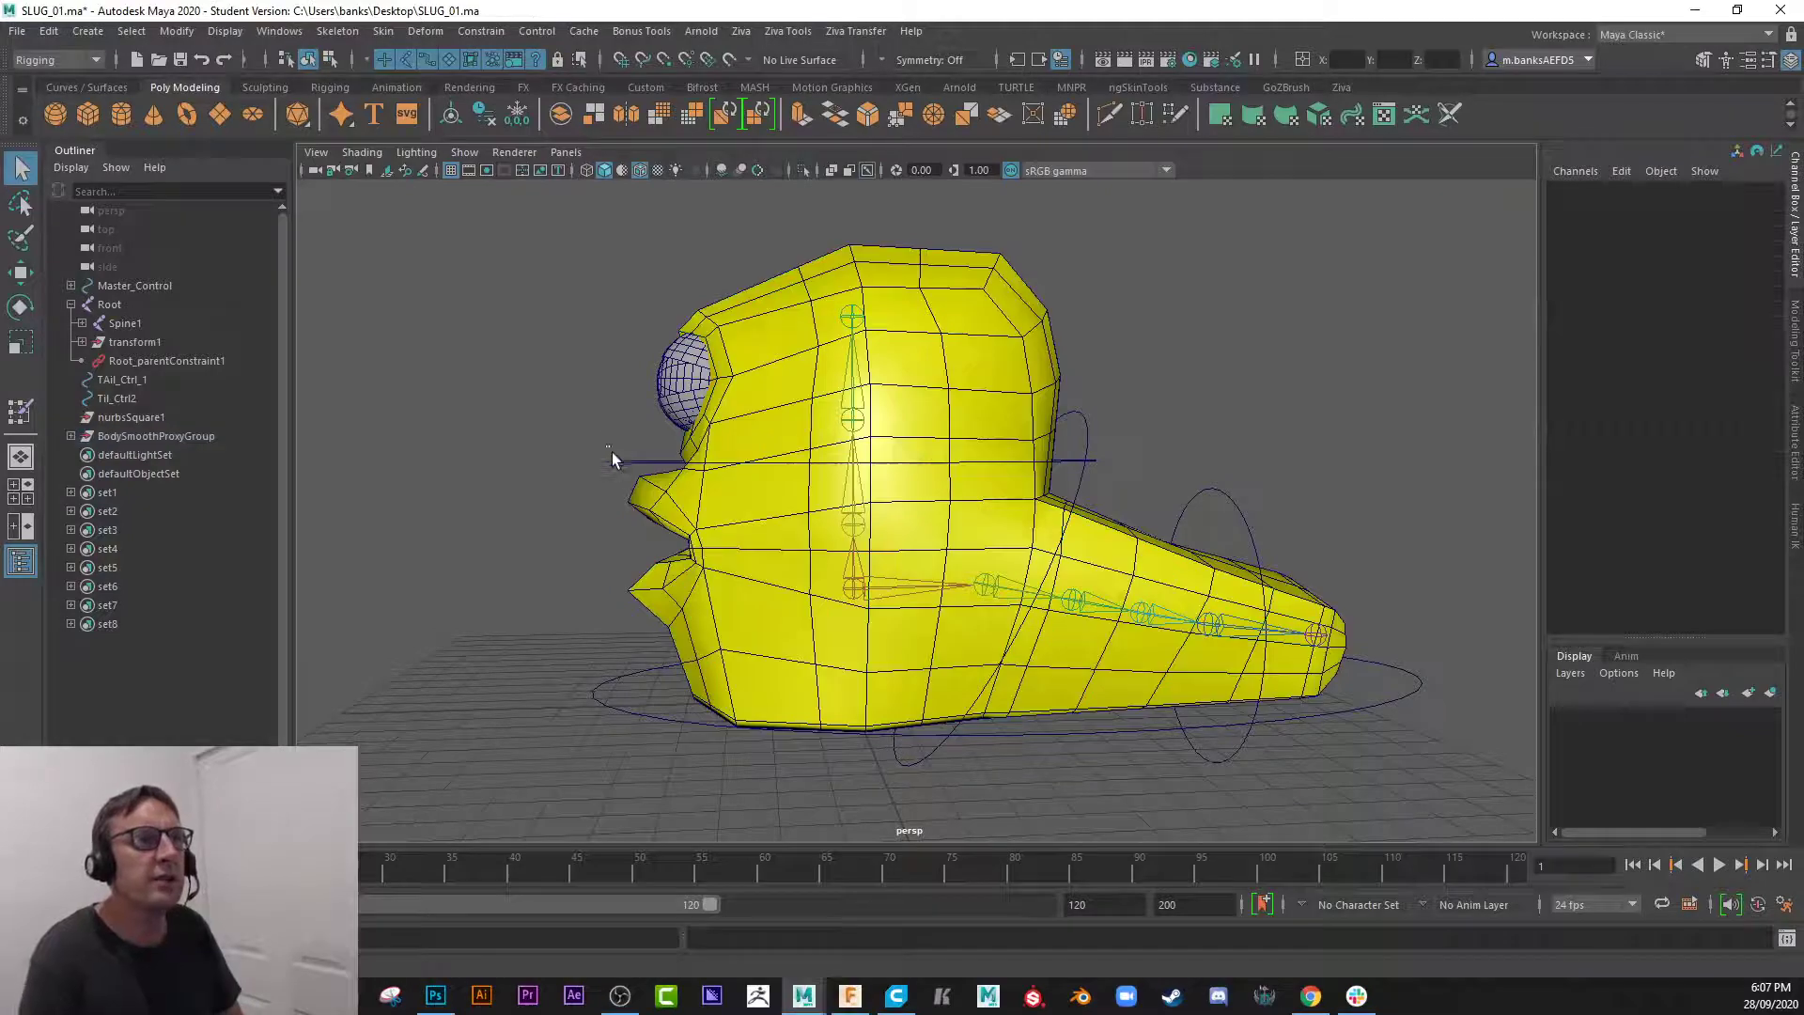
{"action": "left_click", "coordinate": [611, 459]}
{"action": "left_click_drag", "start_coordinate": [556, 477], "coordinate": [581, 447], "text": "alt"}
{"action": "key", "text": "w"}
{"action": "key", "text": "e"}
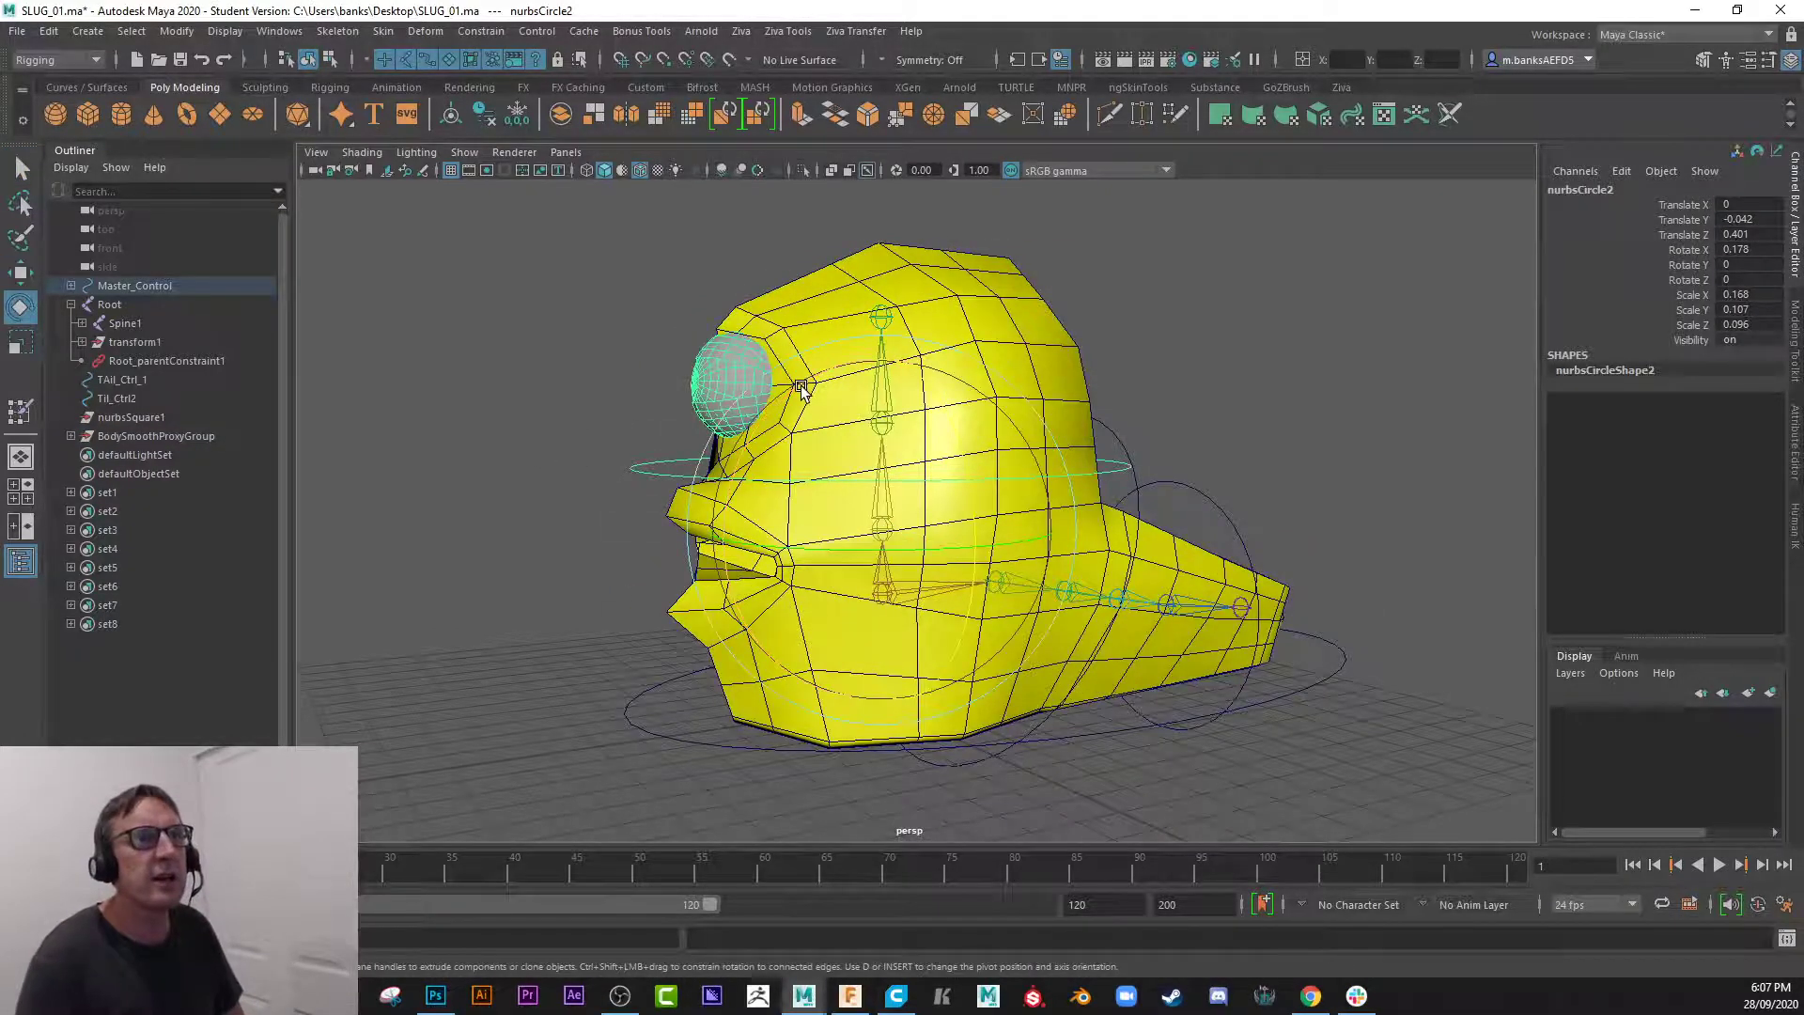
{"action": "left_click_drag", "start_coordinate": [797, 376], "coordinate": [769, 429]}
{"action": "key", "text": "ctrl+z"}
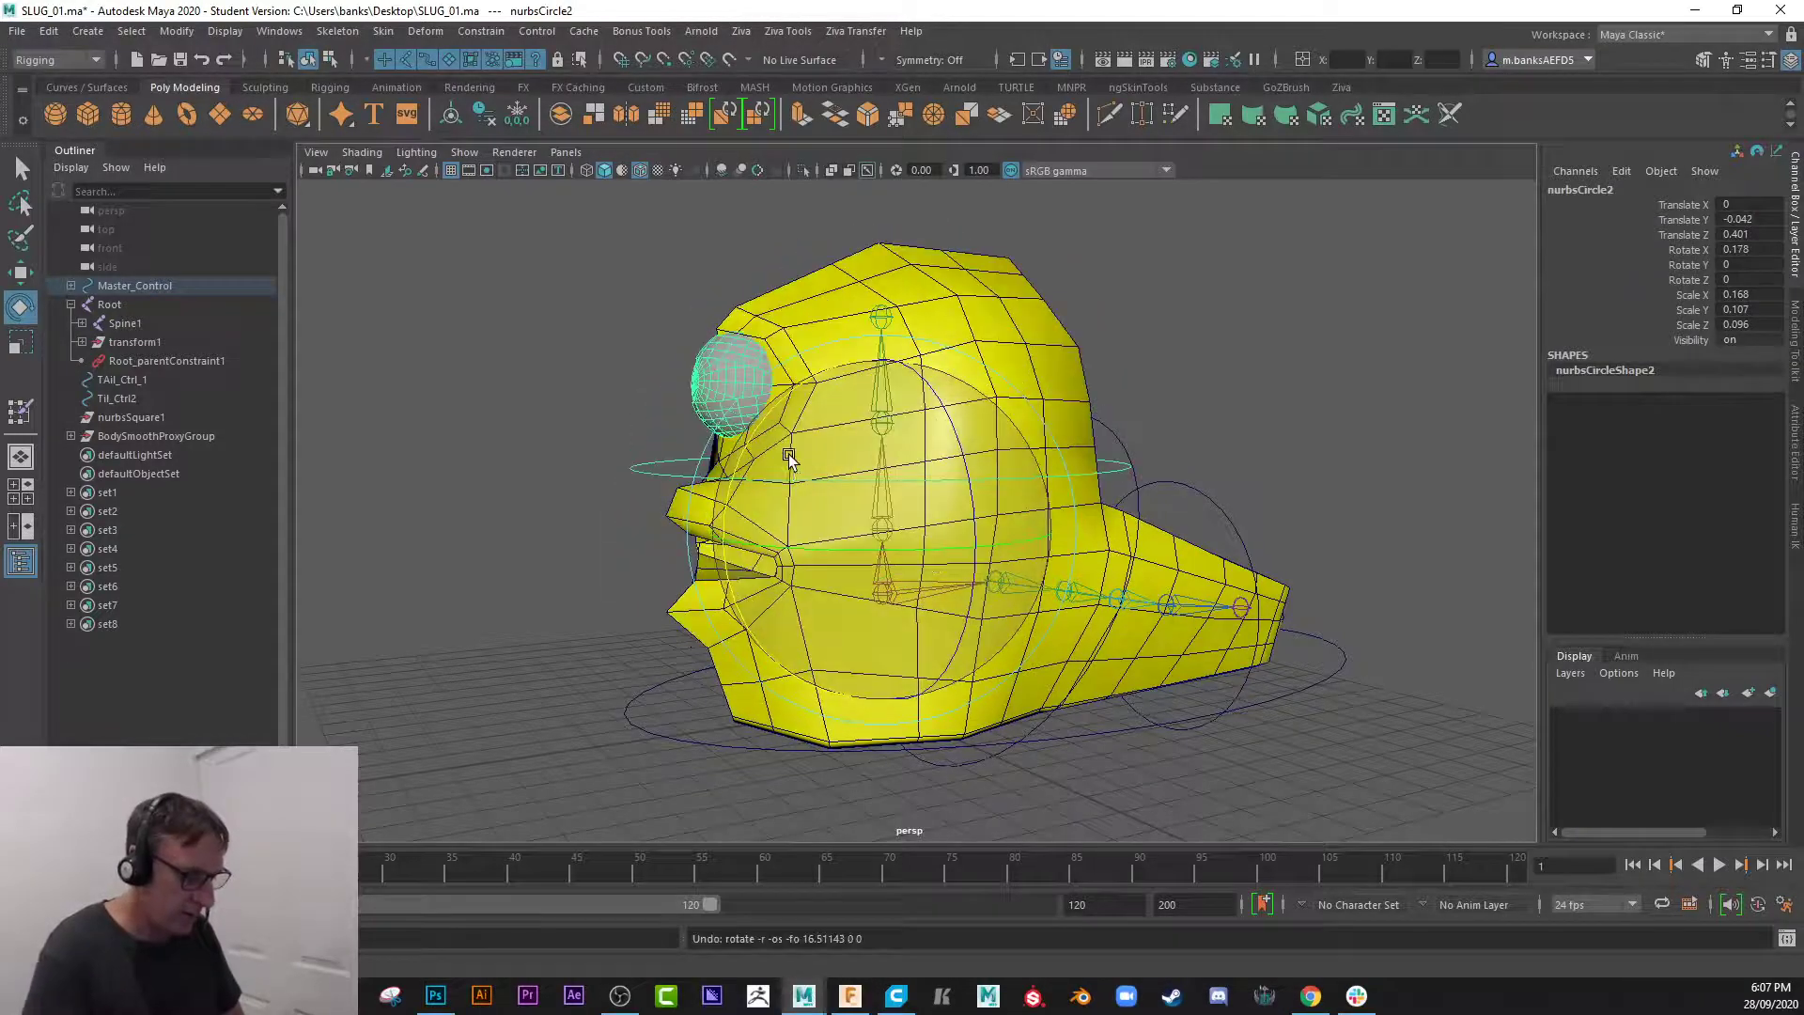
{"action": "left_click_drag", "start_coordinate": [922, 408], "coordinate": [874, 399], "text": "alt"}
{"action": "left_click", "coordinate": [899, 305]}
{"action": "left_click_drag", "start_coordinate": [733, 369], "coordinate": [685, 437], "text": "alt"}
{"action": "left_click", "coordinate": [685, 437]}
{"action": "left_click", "coordinate": [865, 576]}
{"action": "mouse_move", "coordinate": [601, 534]}
{"action": "left_mouse_down", "text": "alt"}
{"action": "mouse_move", "coordinate": [551, 545]}
{"action": "mouse_move", "coordinate": [571, 538]}
{"action": "left_mouse_up", "text": "alt"}
{"action": "left_click", "coordinate": [574, 533]}
{"action": "left_click", "coordinate": [799, 392]}
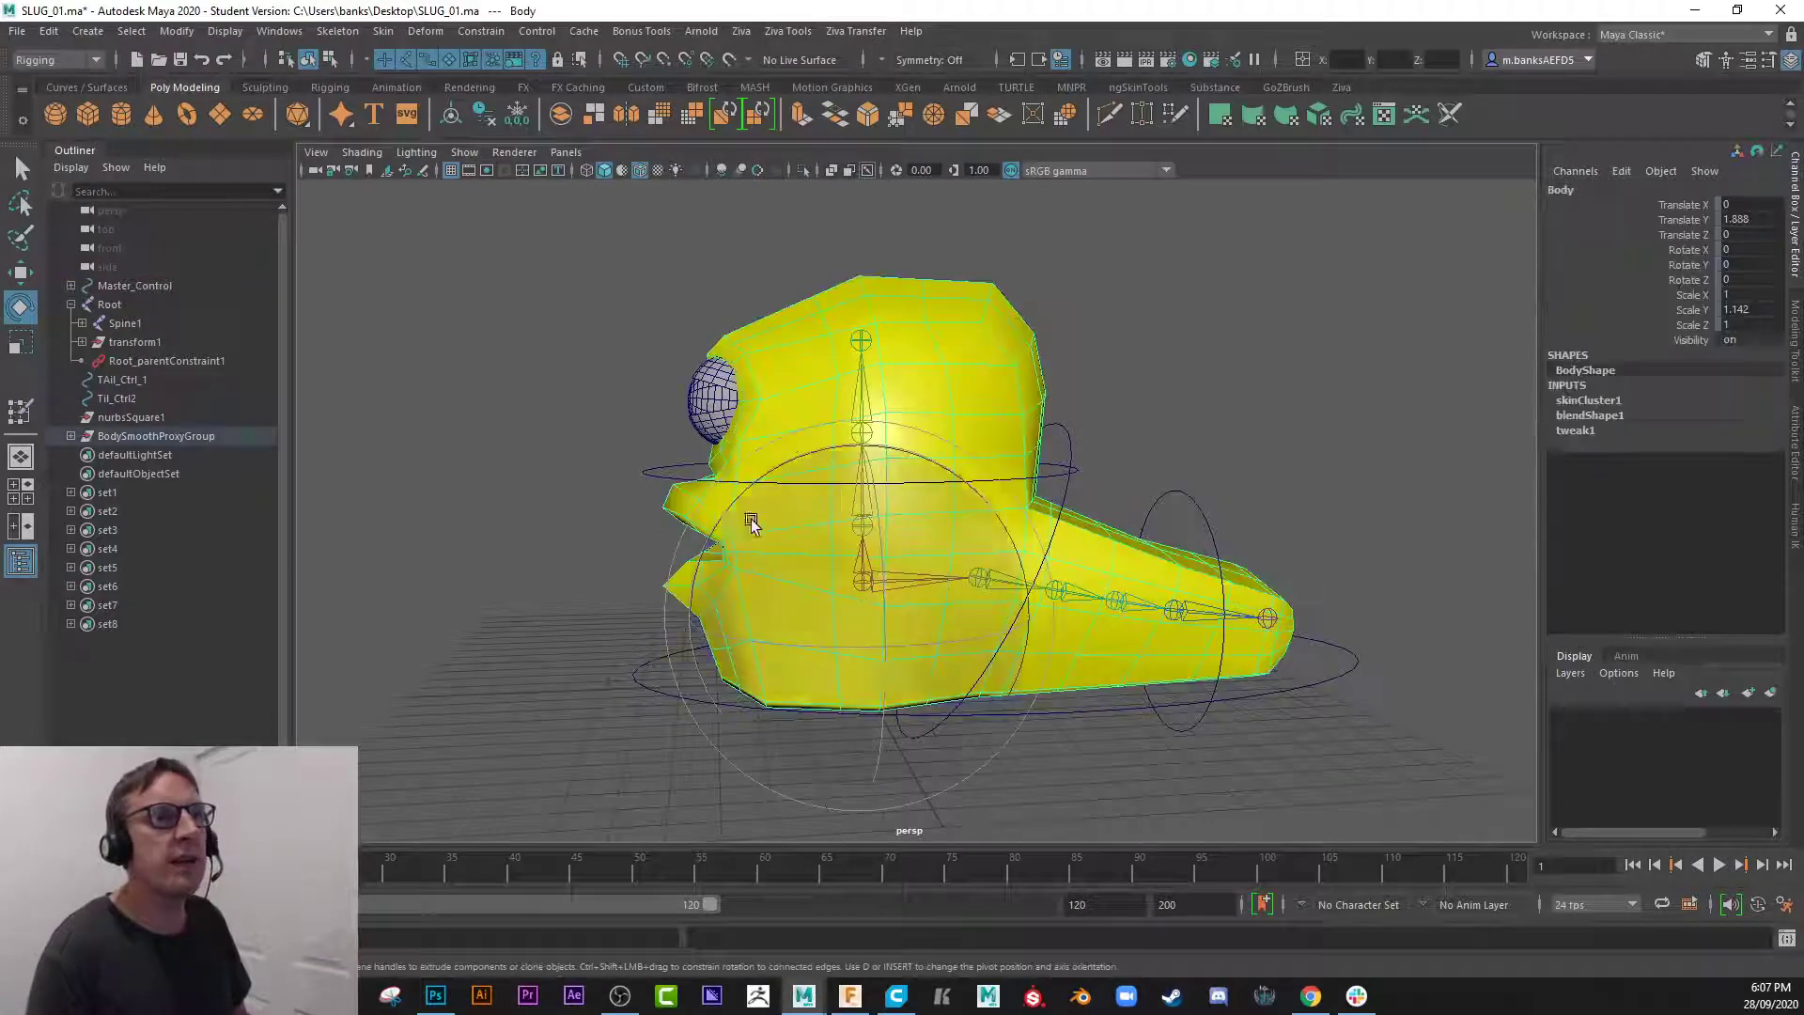
{"action": "left_click_drag", "start_coordinate": [559, 464], "coordinate": [620, 451], "text": "alt"}
{"action": "left_click", "coordinate": [645, 475]}
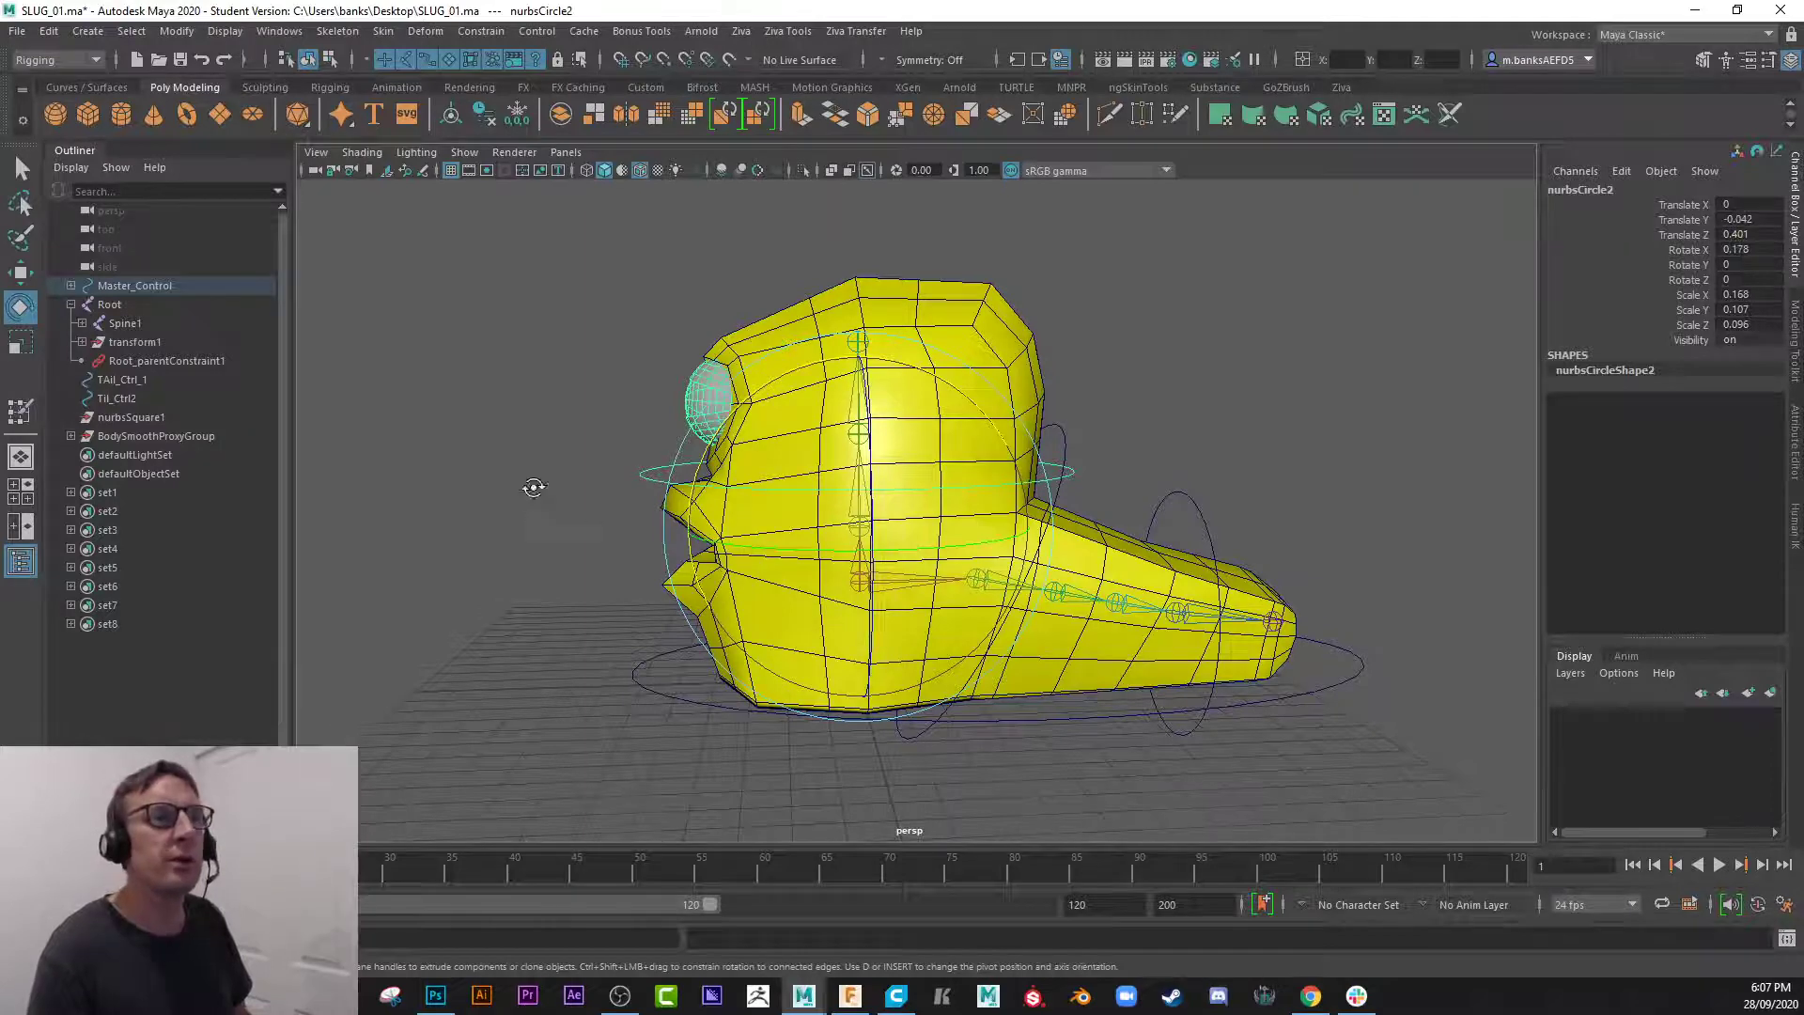
{"action": "left_click_drag", "start_coordinate": [527, 492], "coordinate": [524, 483], "text": "alt"}
{"action": "left_click", "coordinate": [524, 483]}
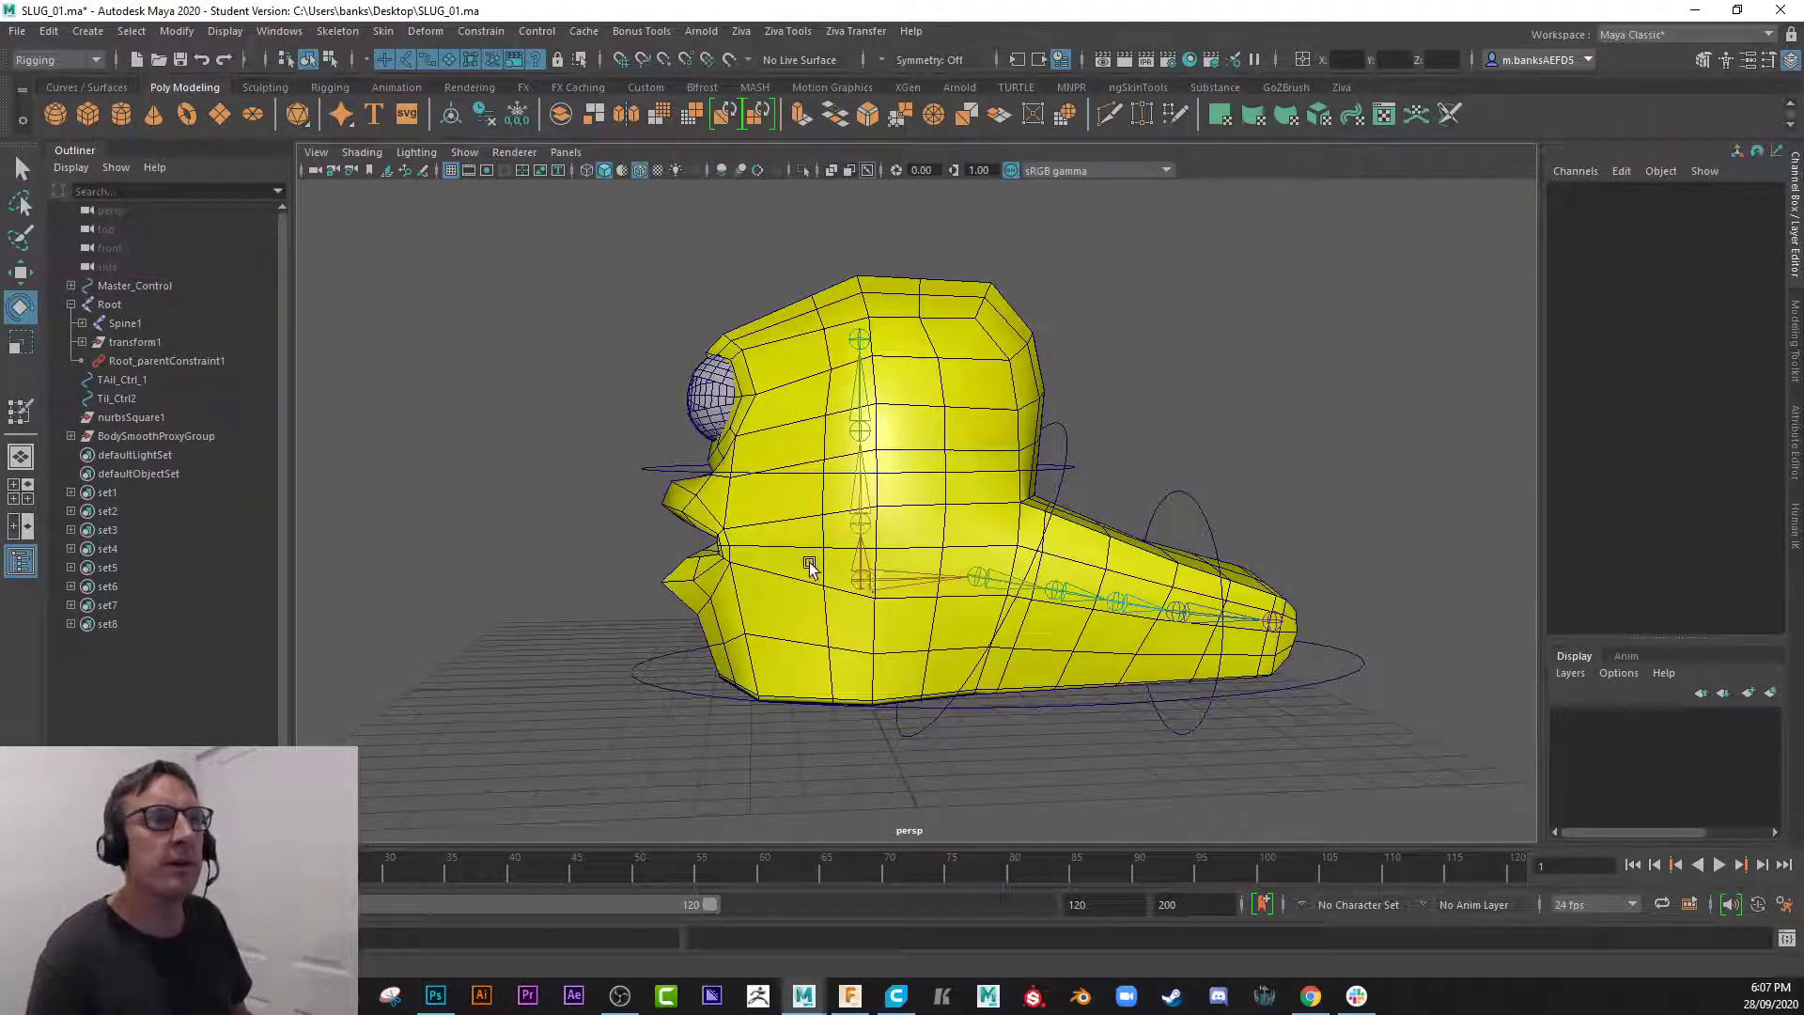
- Unbind the skin of the slug's Body mesh from its joints
{"action": "left_click", "coordinate": [810, 567]}
{"action": "left_click", "coordinate": [381, 32]}
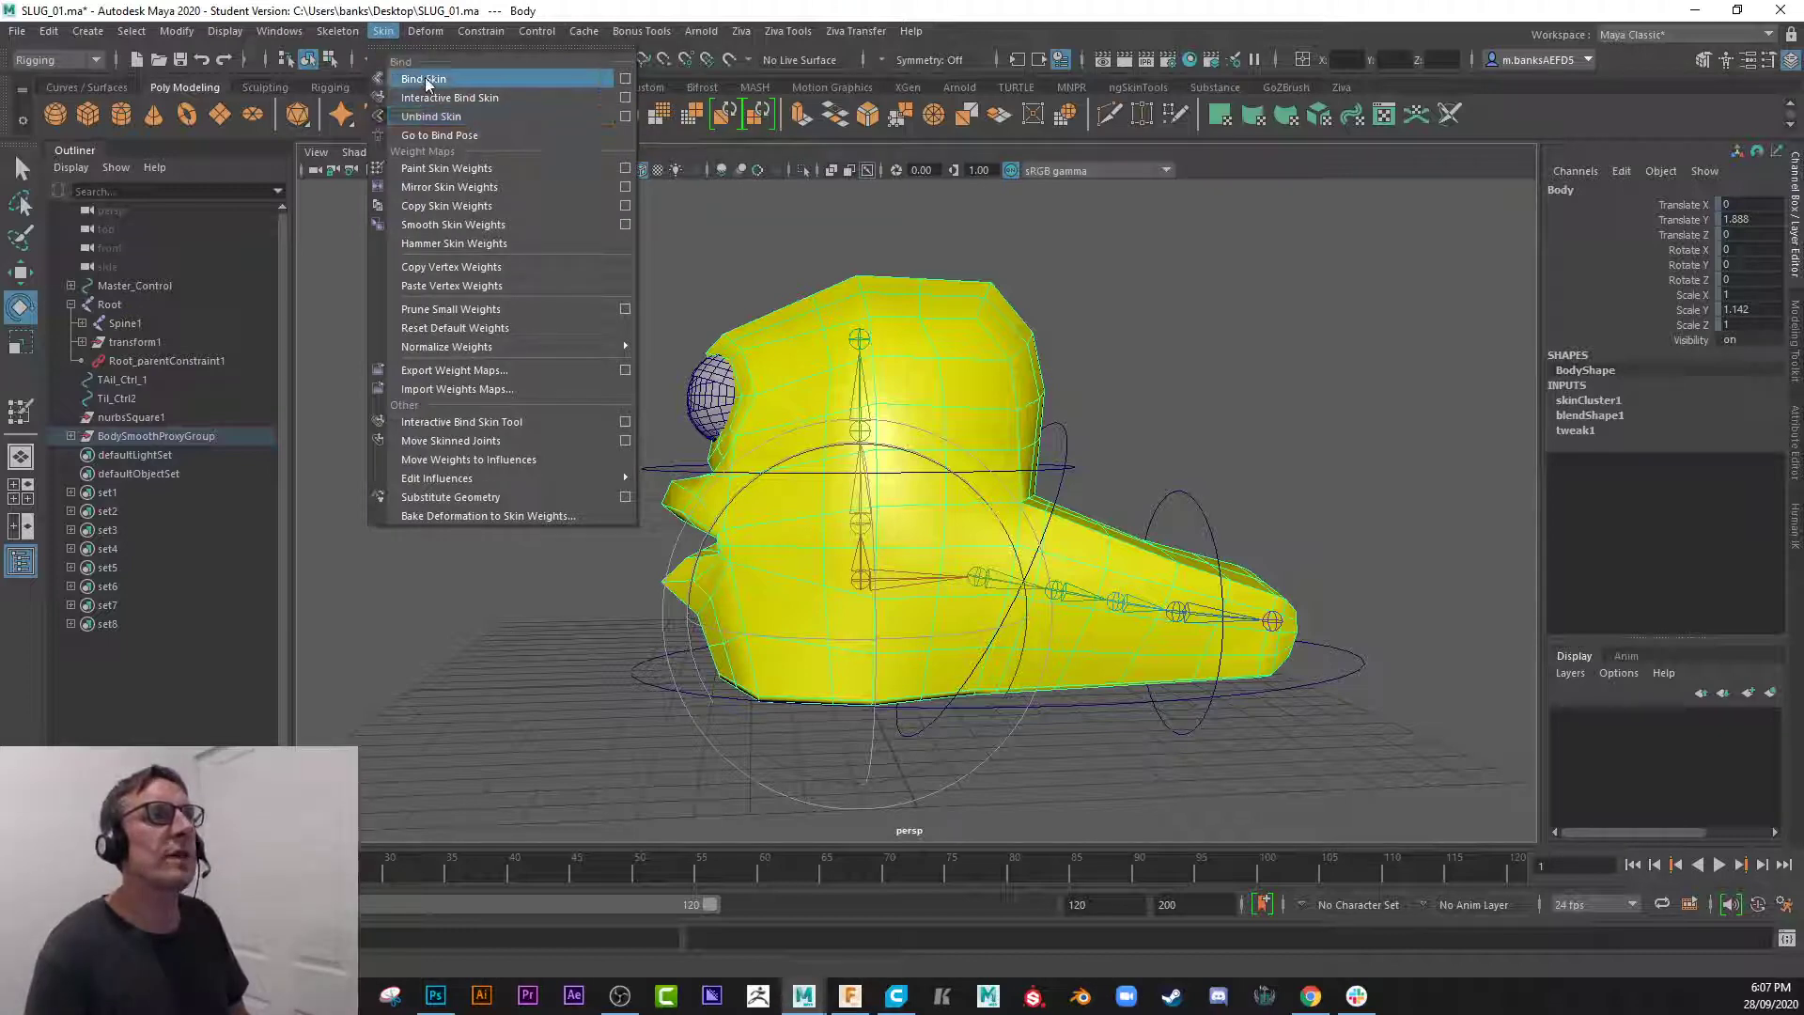
{"action": "left_click", "coordinate": [432, 117]}
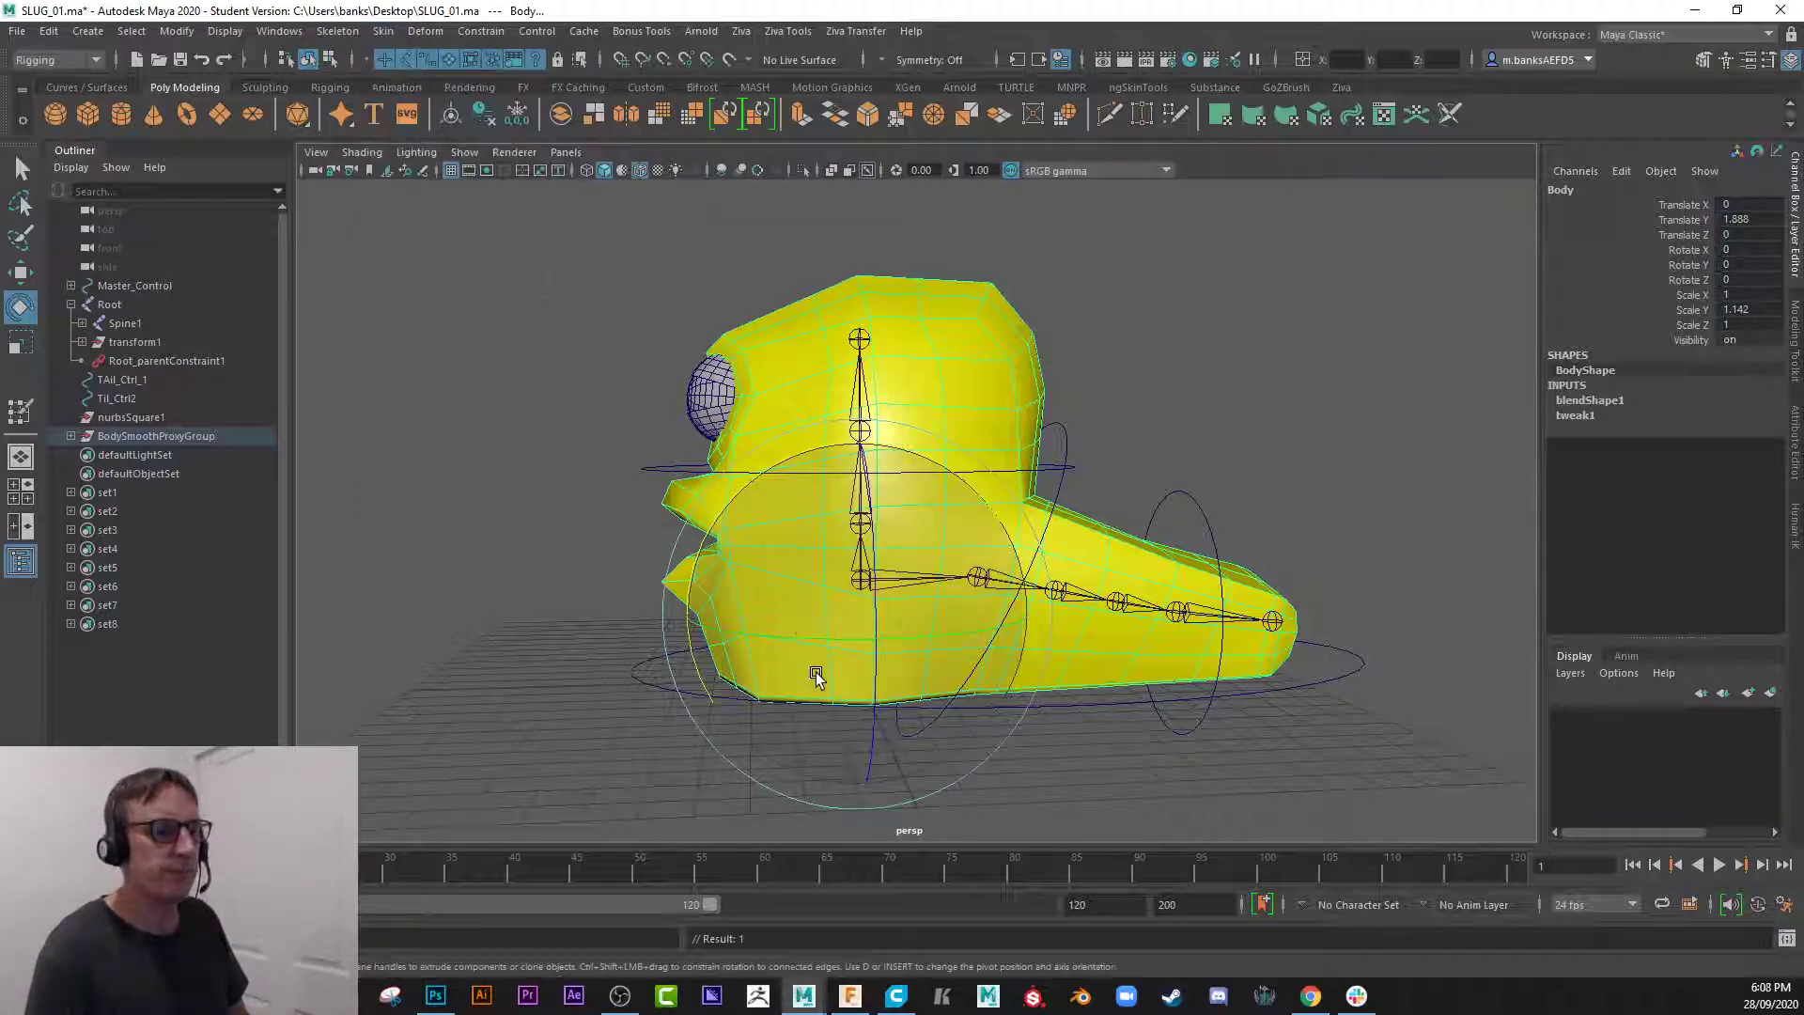
- Try rotating the nurbsCircle2 head control with the mesh unbound, then undo the rotation
{"action": "left_click", "coordinate": [564, 465]}
{"action": "left_click", "coordinate": [653, 467]}
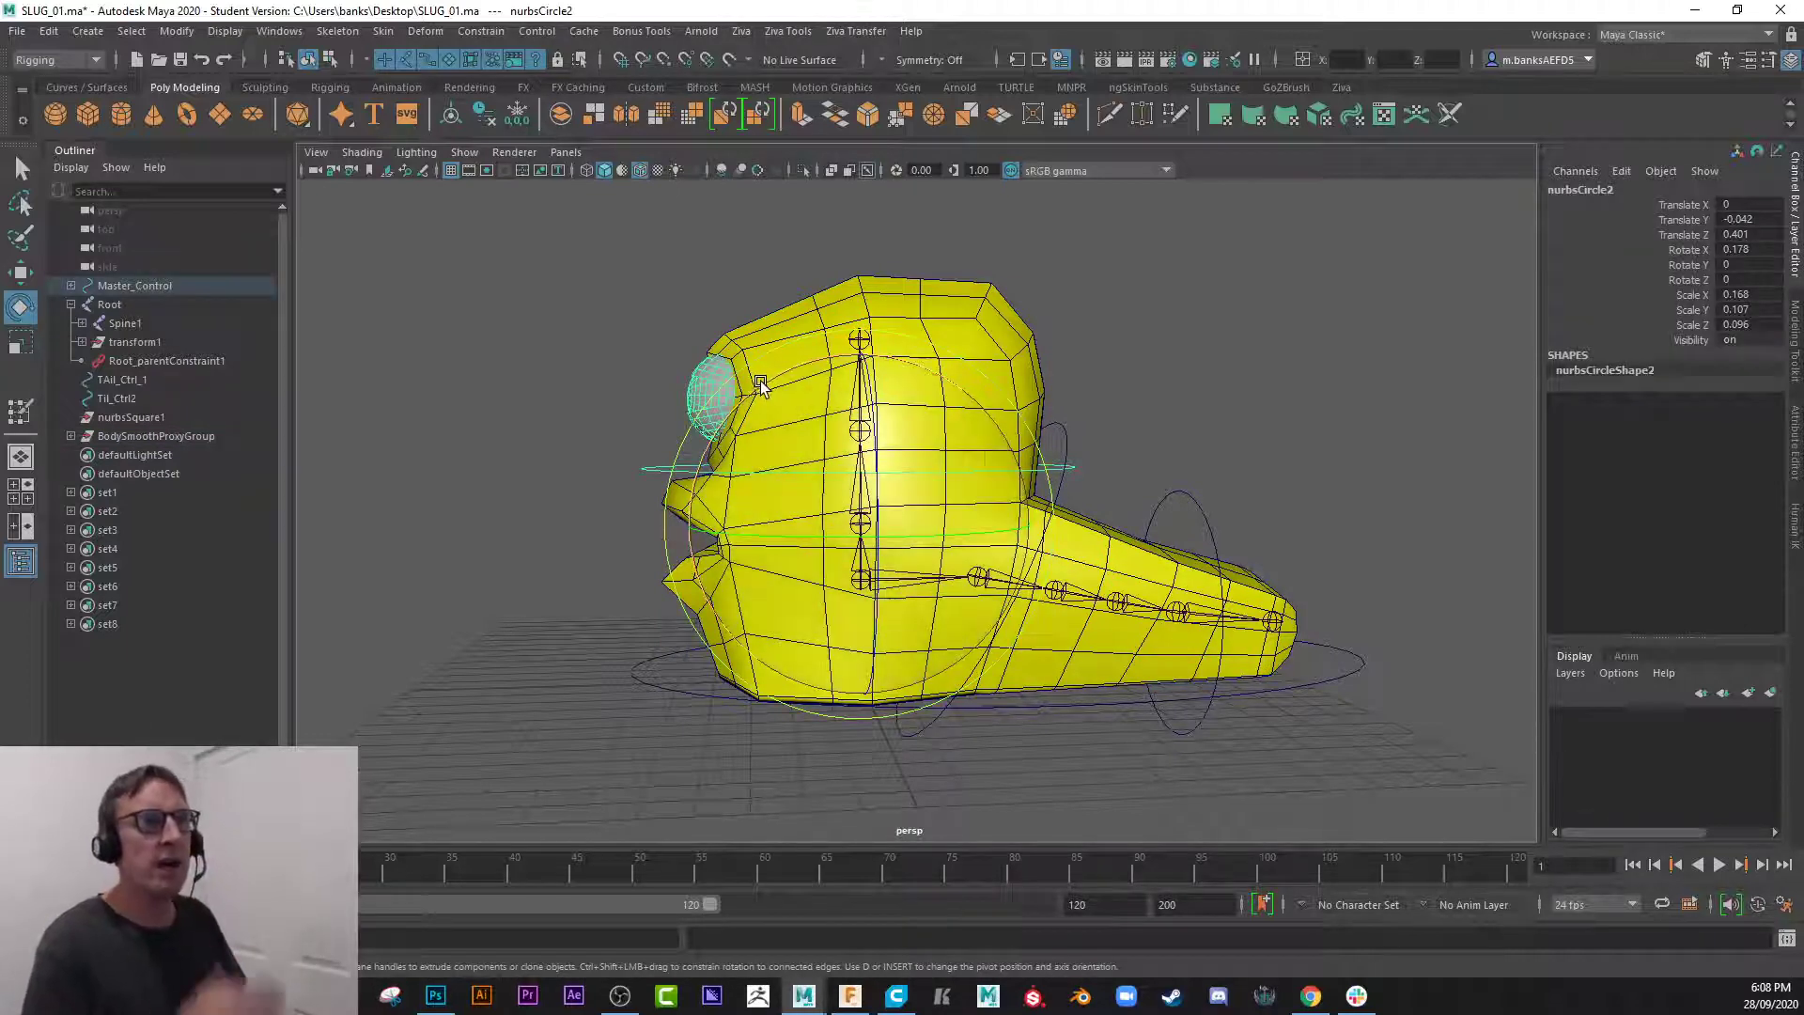
{"action": "left_click_drag", "start_coordinate": [763, 387], "coordinate": [643, 507]}
{"action": "key", "text": "ctrl+z"}
{"action": "key", "text": "ctrl+z"}
{"action": "key", "text": "ctrl+z"}
{"action": "key", "text": "ctrl+z"}
{"action": "key", "text": "ctrl+z"}
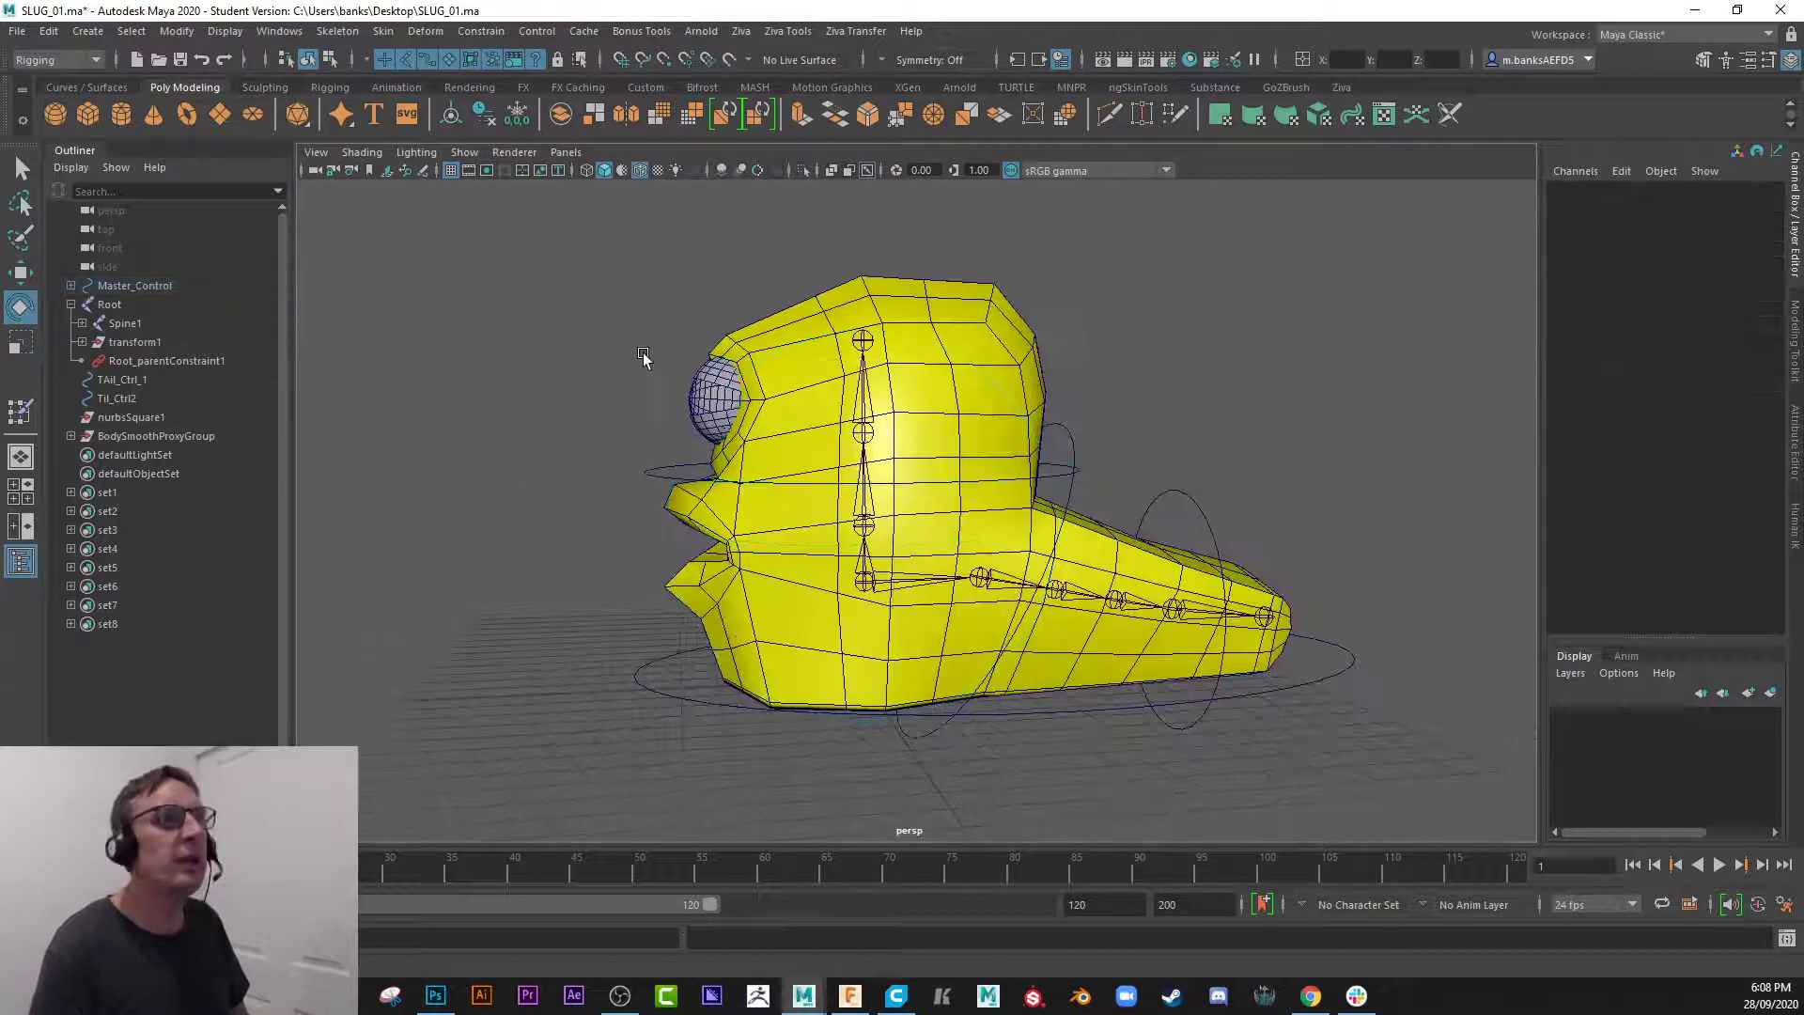
- Rename group1 under nurbsCircle2 as EYE and unparent it from the control hierarchy
{"action": "left_click", "coordinate": [712, 404]}
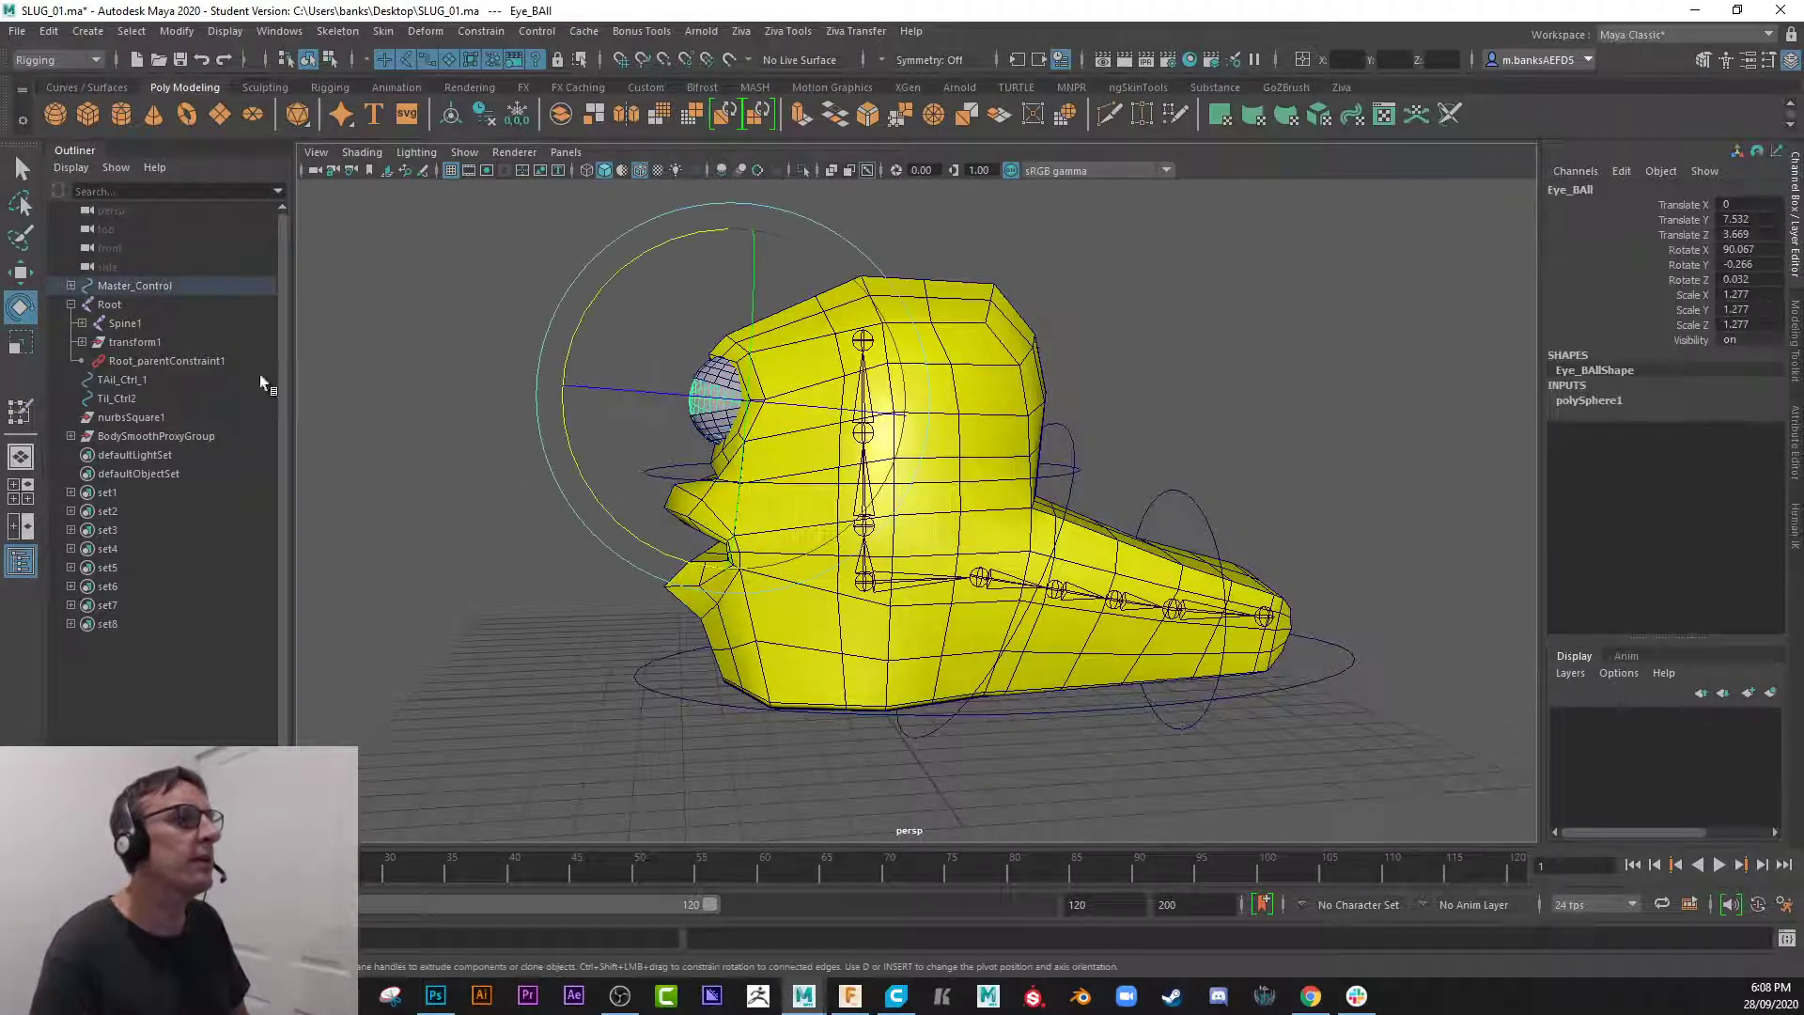
{"action": "left_click", "coordinate": [71, 285], "text": "shift"}
{"action": "left_click", "coordinate": [138, 324]}
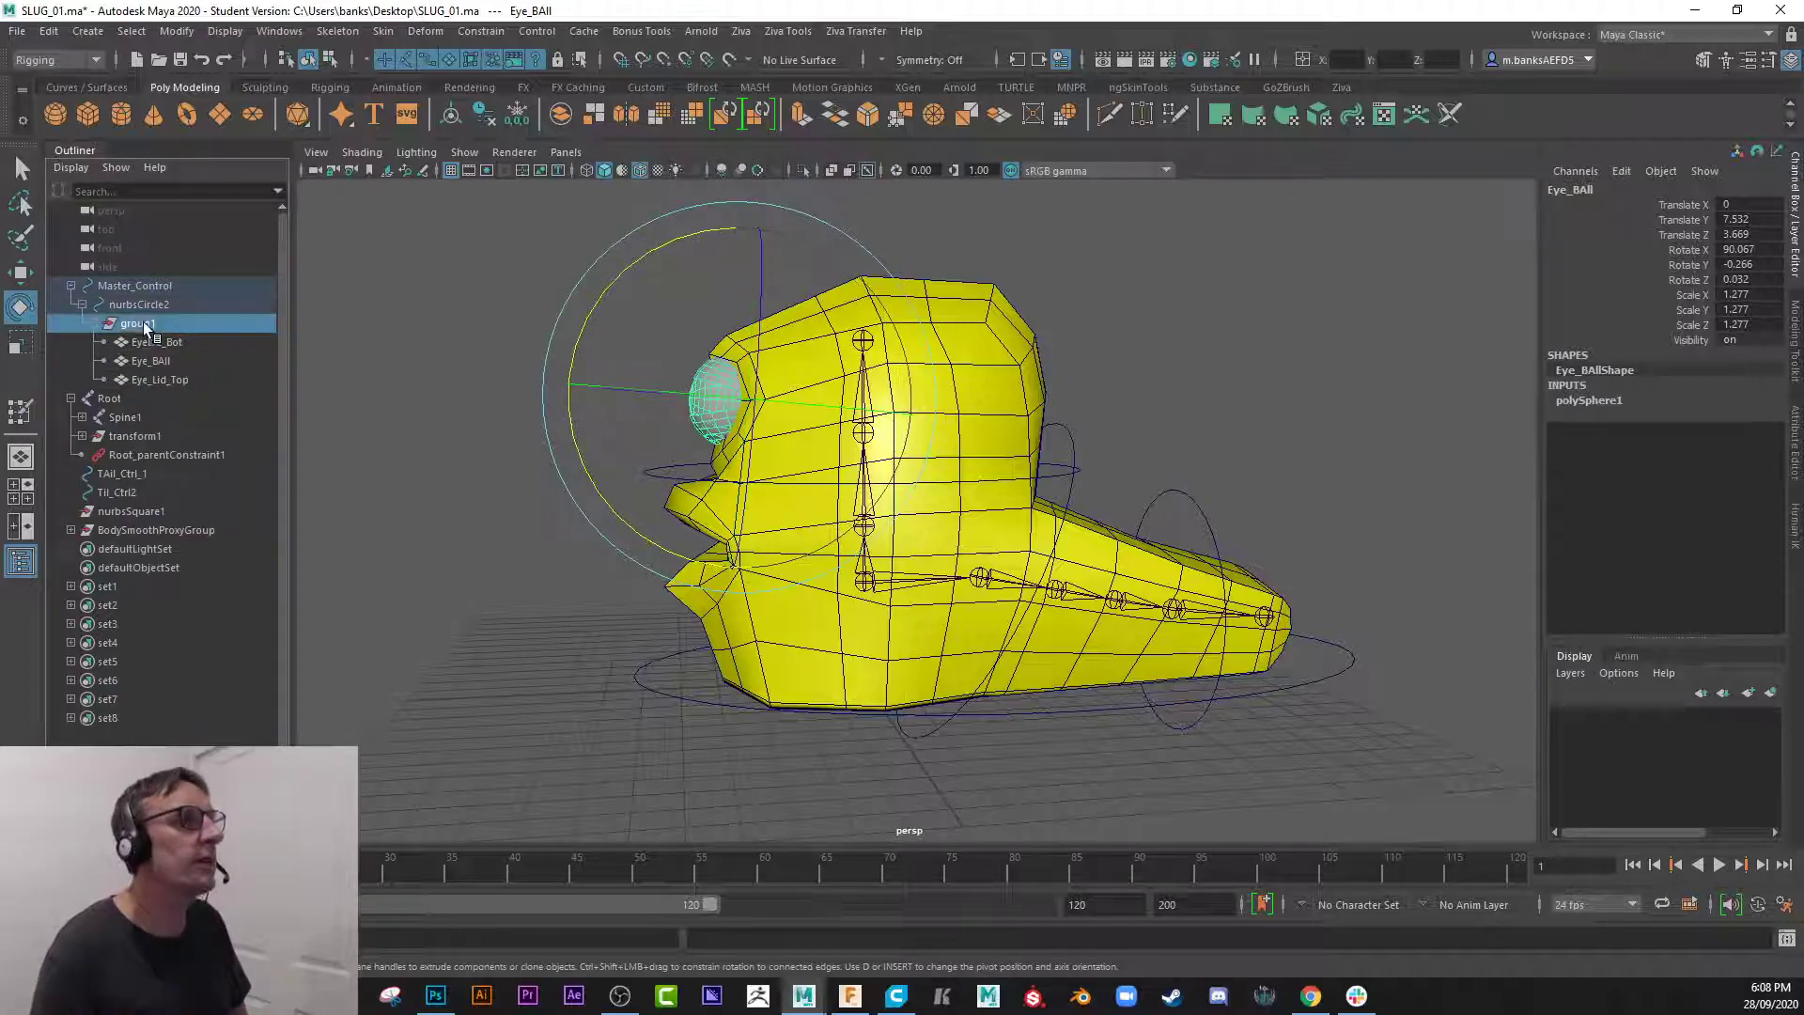
{"action": "double_click", "coordinate": [141, 323]}
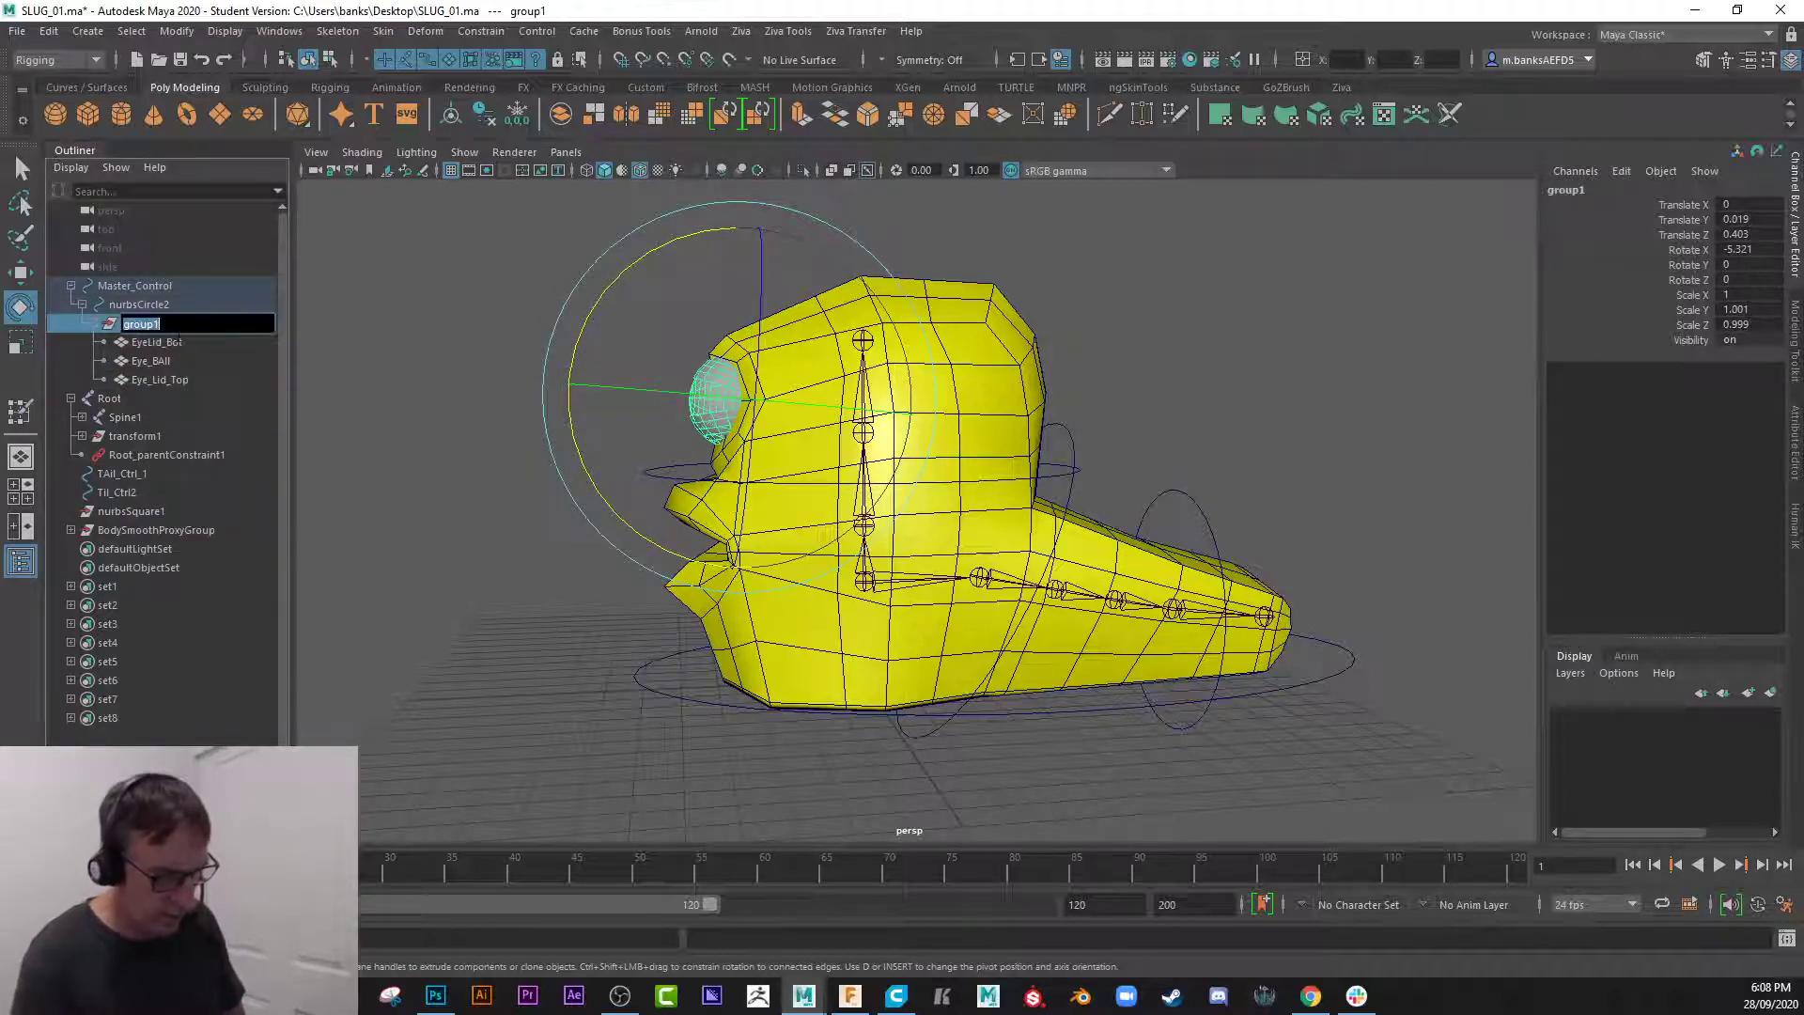
{"action": "type", "text": "EYE"}
{"action": "key", "text": "Return"}
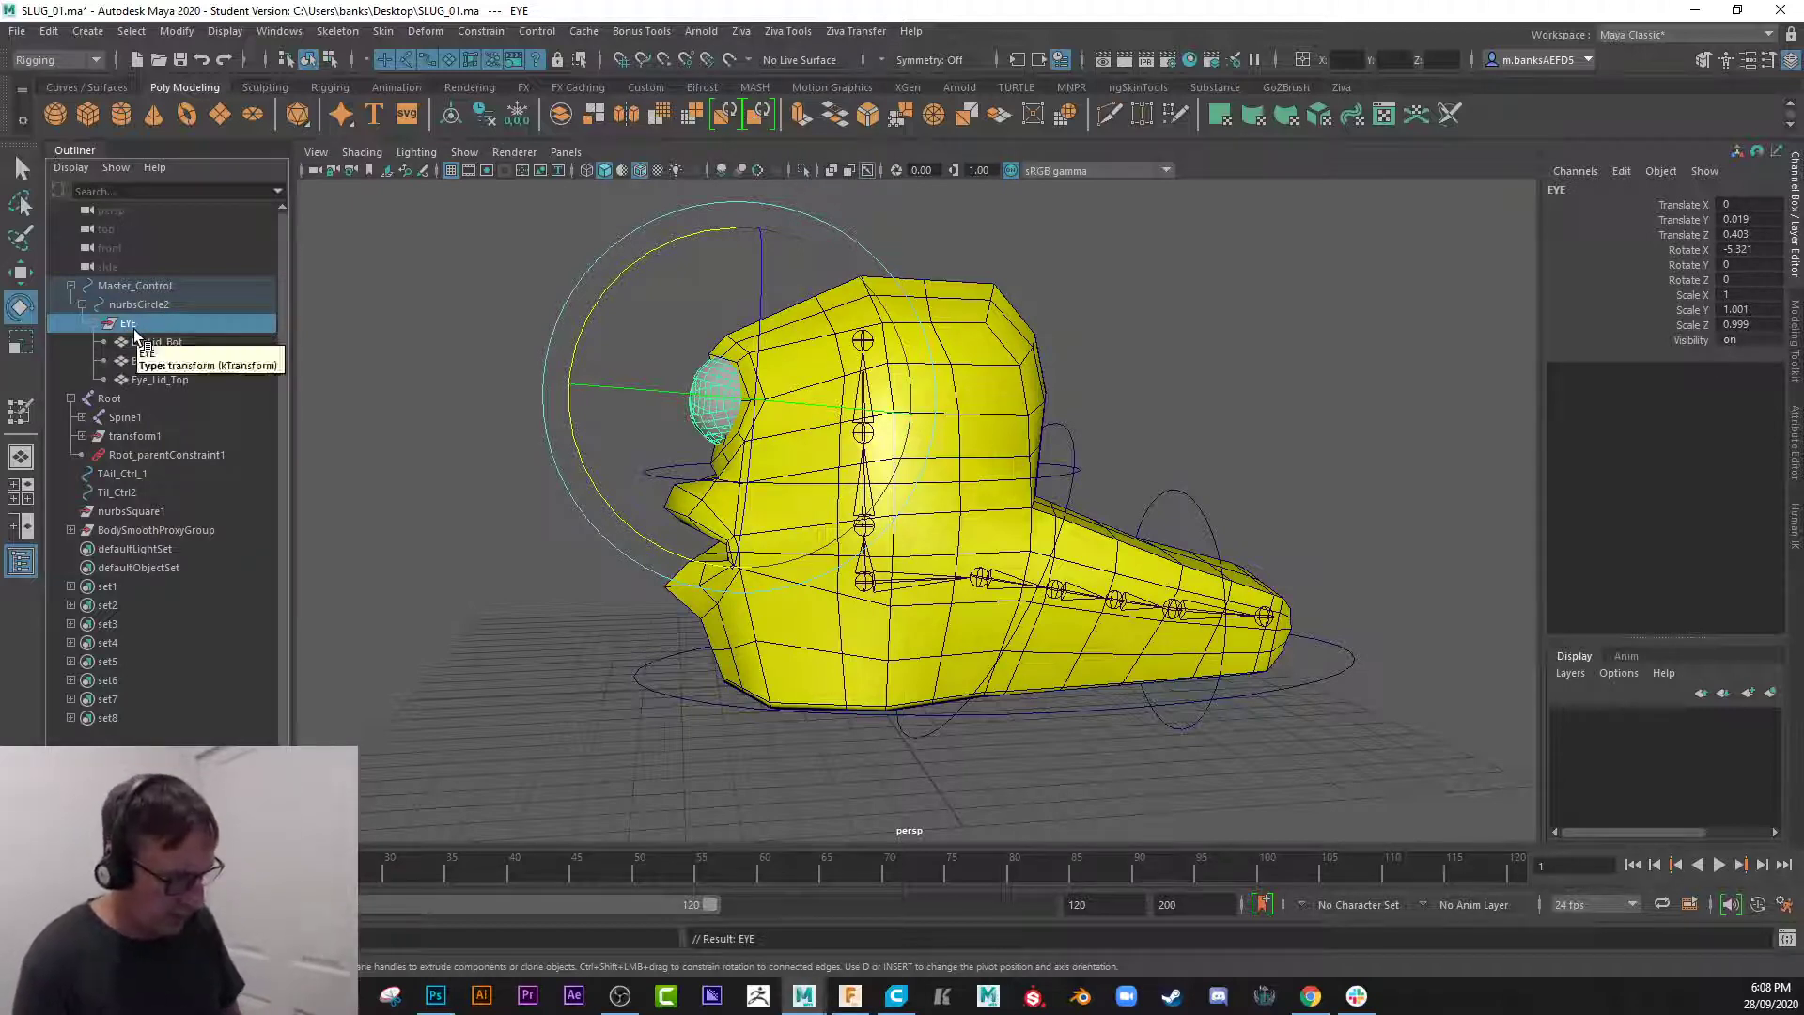
{"action": "key", "text": "shift+p"}
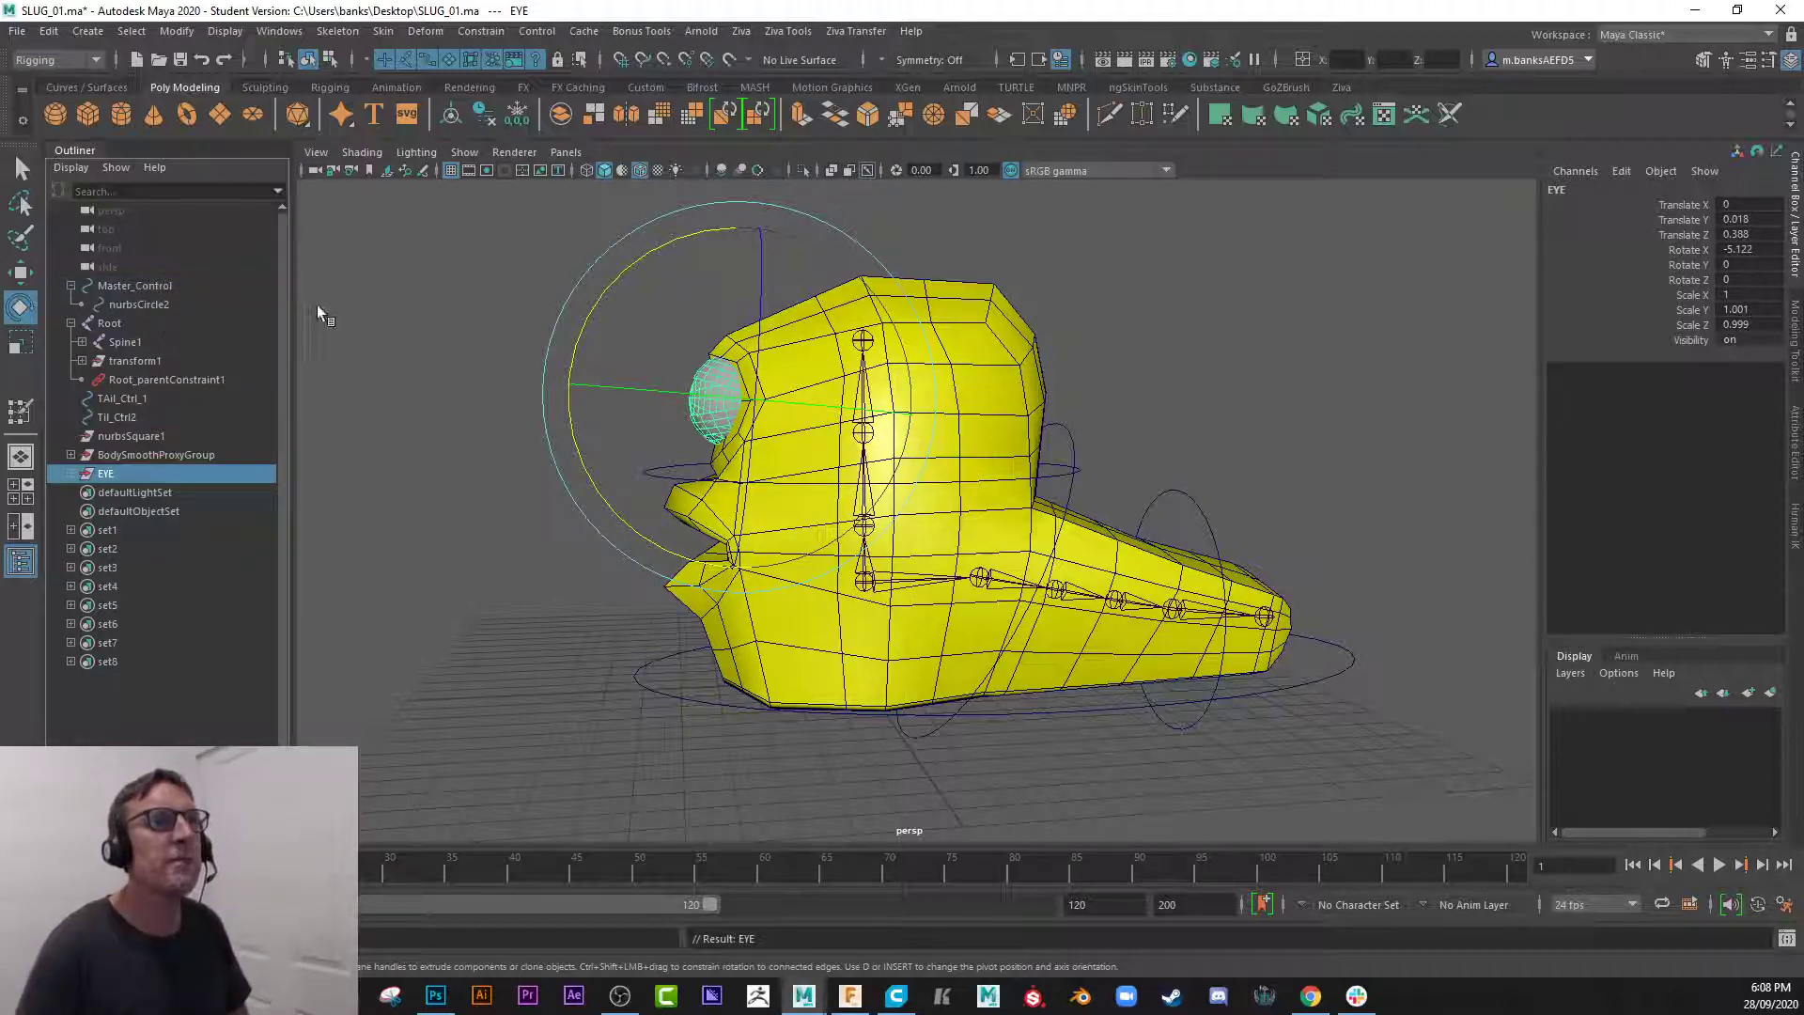
- Try rotating the nurbsCircle2 control with the EYE group unparented
{"action": "left_click", "coordinate": [526, 425]}
{"action": "left_click_drag", "start_coordinate": [631, 462], "coordinate": [663, 489]}
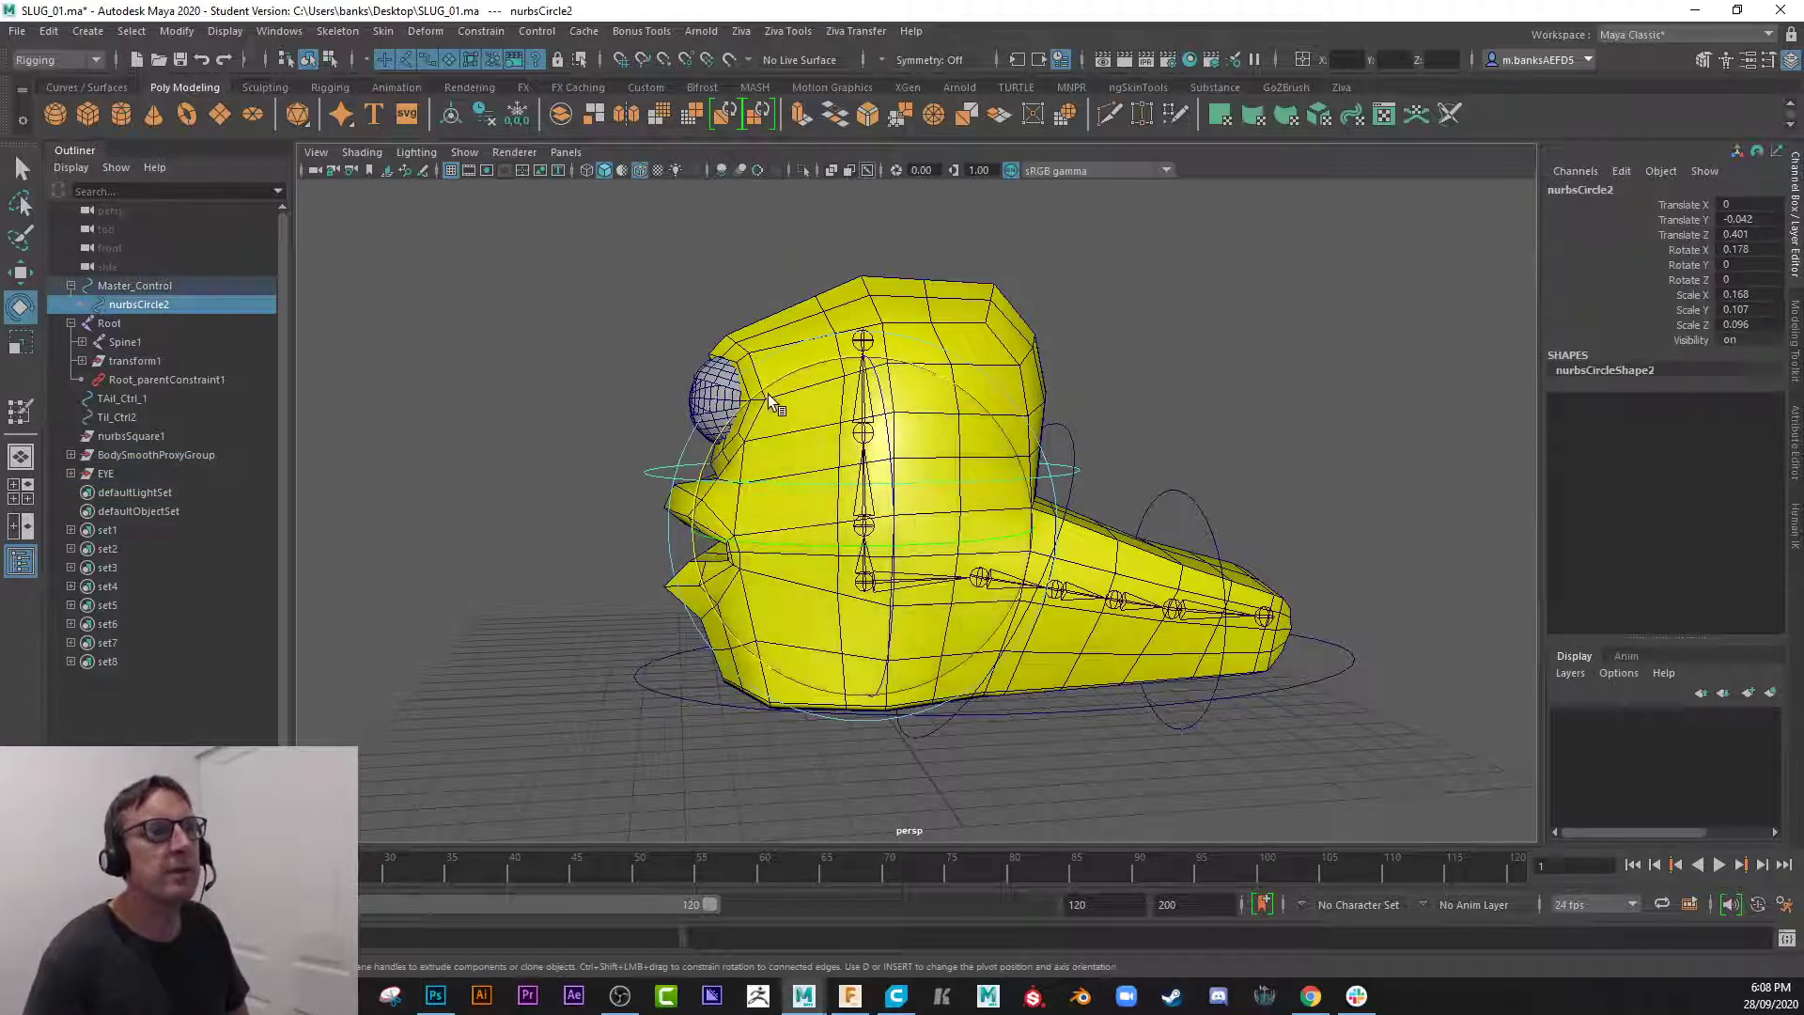
{"action": "mouse_move", "coordinate": [756, 400]}
{"action": "left_mouse_down"}
{"action": "mouse_move", "coordinate": [740, 422]}
{"action": "mouse_move", "coordinate": [764, 406]}
{"action": "left_mouse_up"}
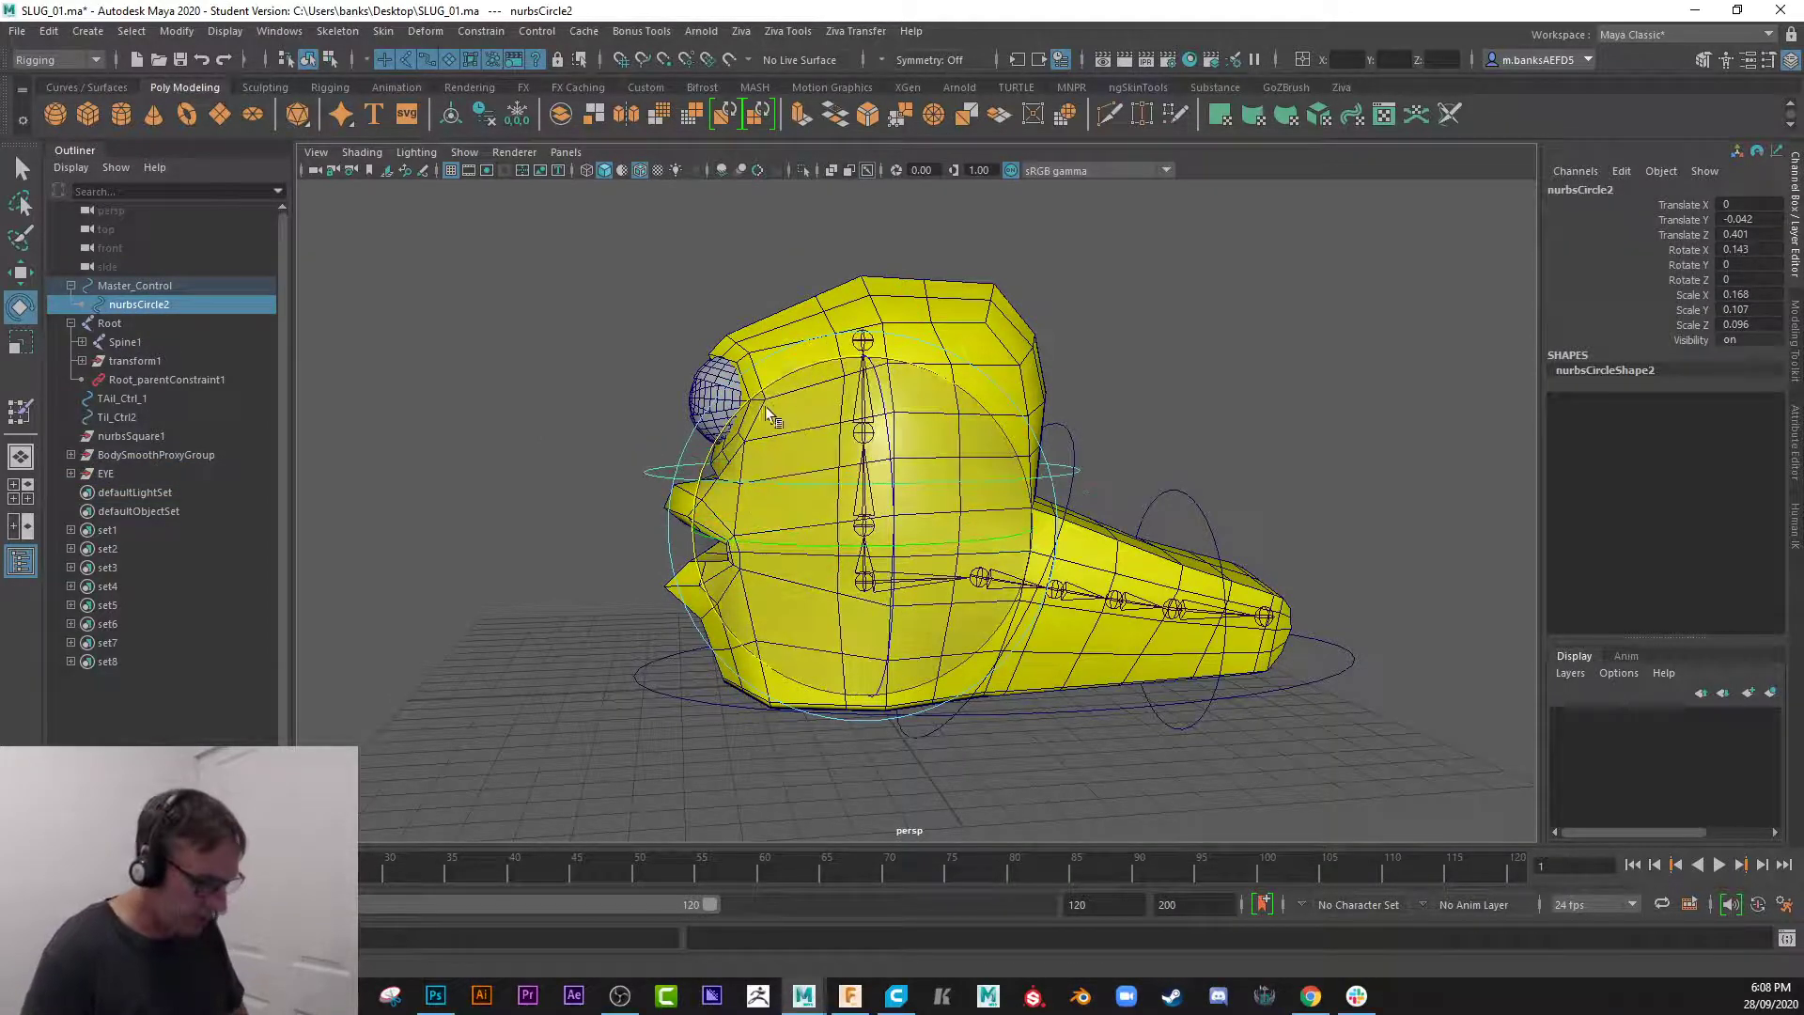
- Move the Body mesh forward along Z to about 20.4, clear of the joints and control curves
{"action": "right_click_drag", "start_coordinate": [1026, 609], "coordinate": [696, 512], "text": "alt"}
{"action": "left_click_drag", "start_coordinate": [697, 511], "coordinate": [691, 499], "text": "alt"}
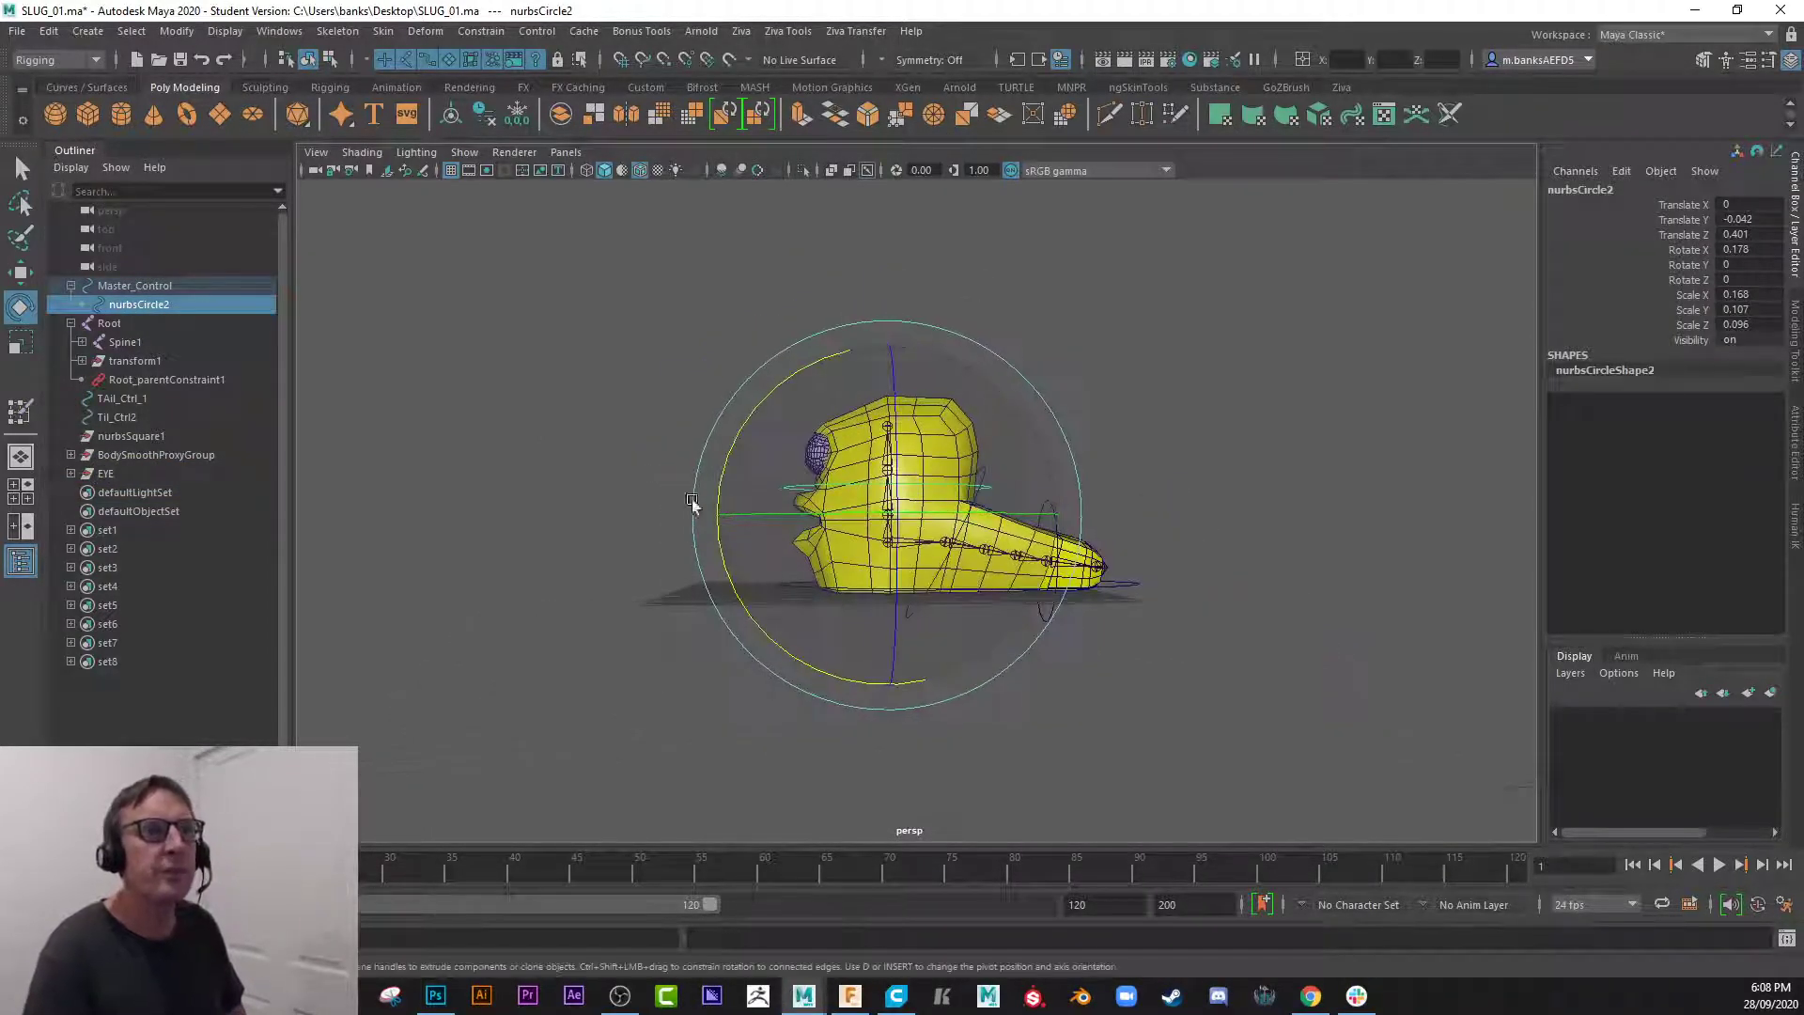
{"action": "left_click", "coordinate": [889, 419]}
{"action": "left_click", "coordinate": [890, 417]}
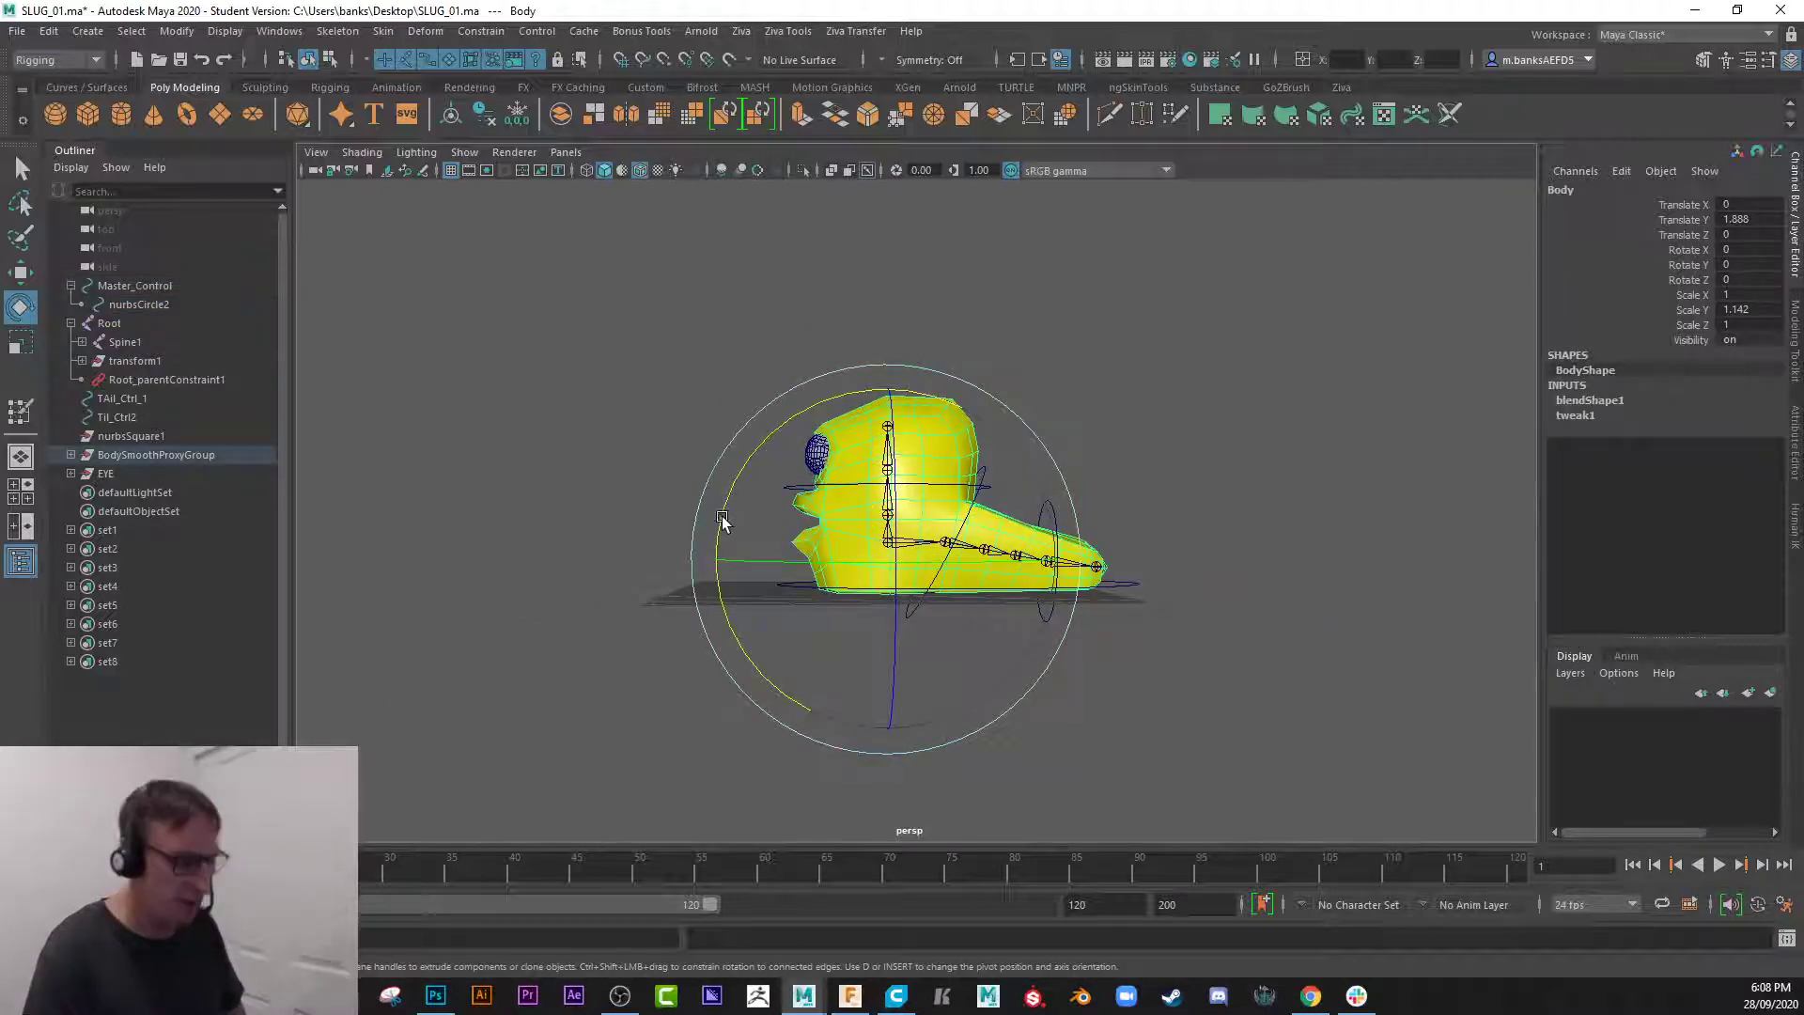
{"action": "key", "text": "w"}
{"action": "left_click_drag", "start_coordinate": [714, 560], "coordinate": [427, 556]}
{"action": "left_click_drag", "start_coordinate": [599, 543], "coordinate": [563, 489], "text": "alt"}
- Add nurbsCircle2, the Root joints, TAil_Ctrl_1, Til_Ctrl2, the EYE group and Master_Control to a new display layer
{"action": "left_click_drag", "start_coordinate": [795, 386], "coordinate": [1223, 669]}
{"action": "left_click", "coordinate": [829, 487]}
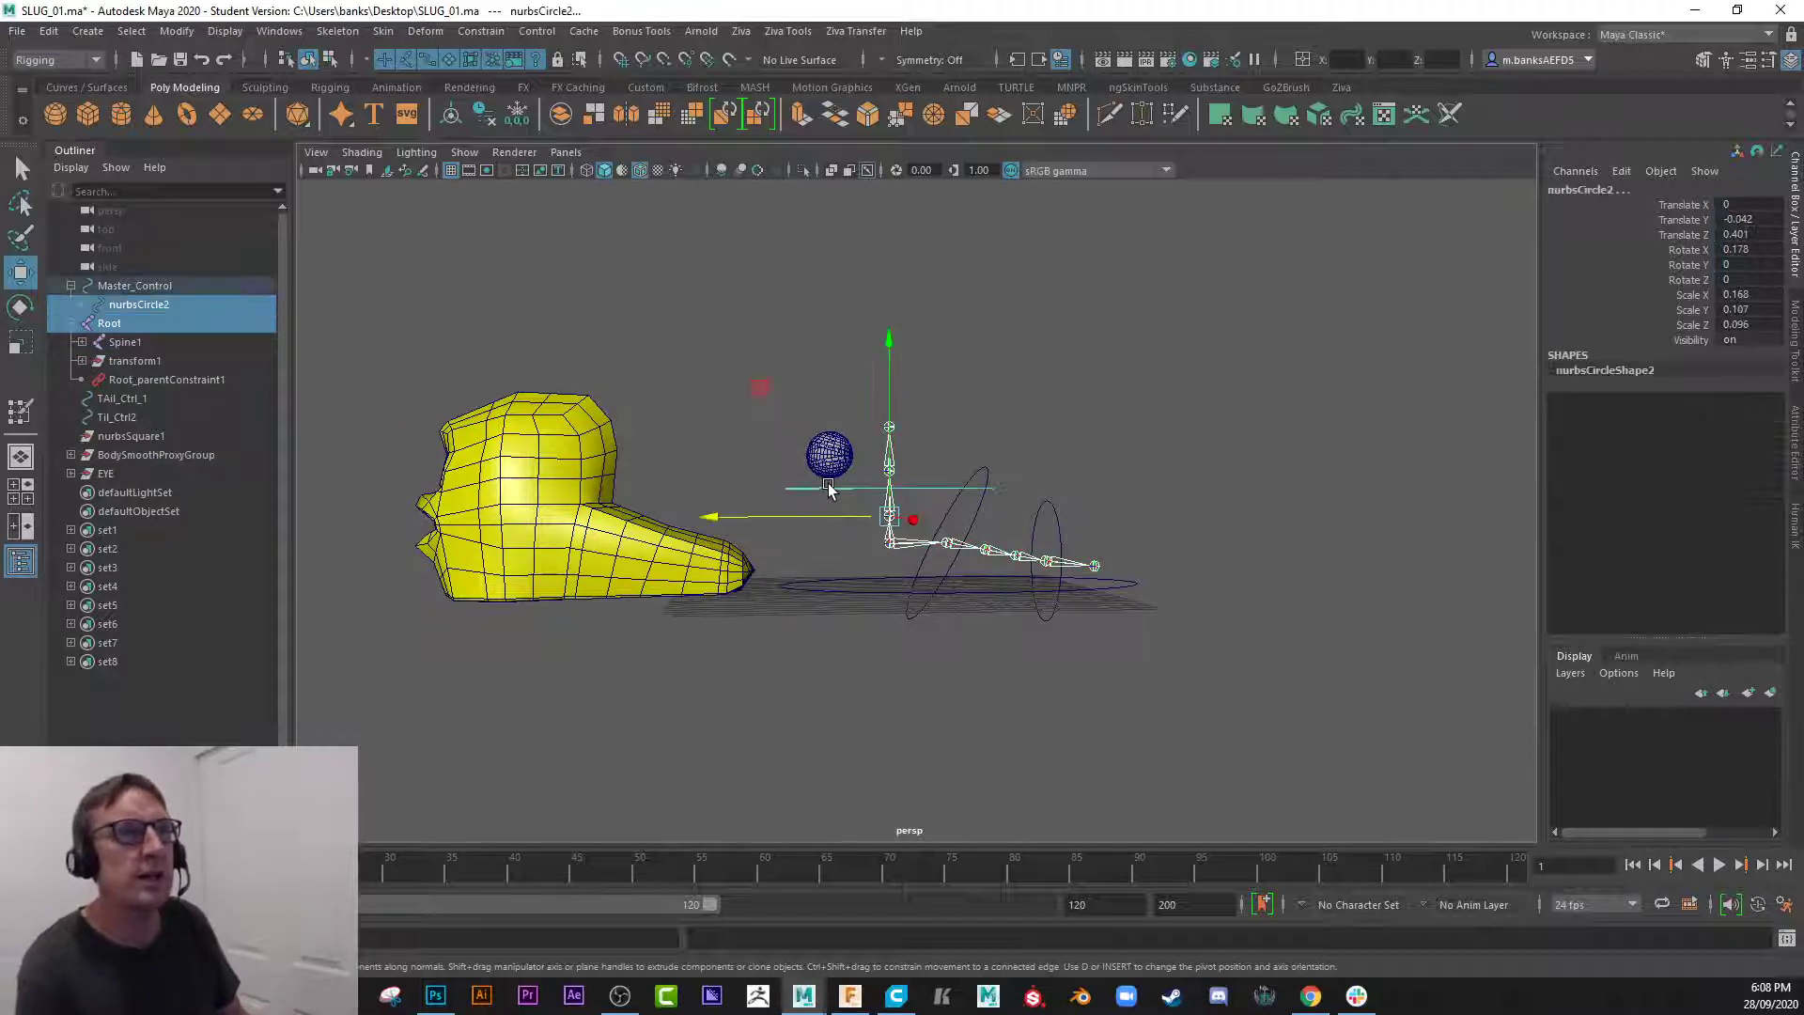
{"action": "left_click", "coordinate": [969, 517], "text": "shift"}
{"action": "left_click", "coordinate": [1052, 523], "text": "shift"}
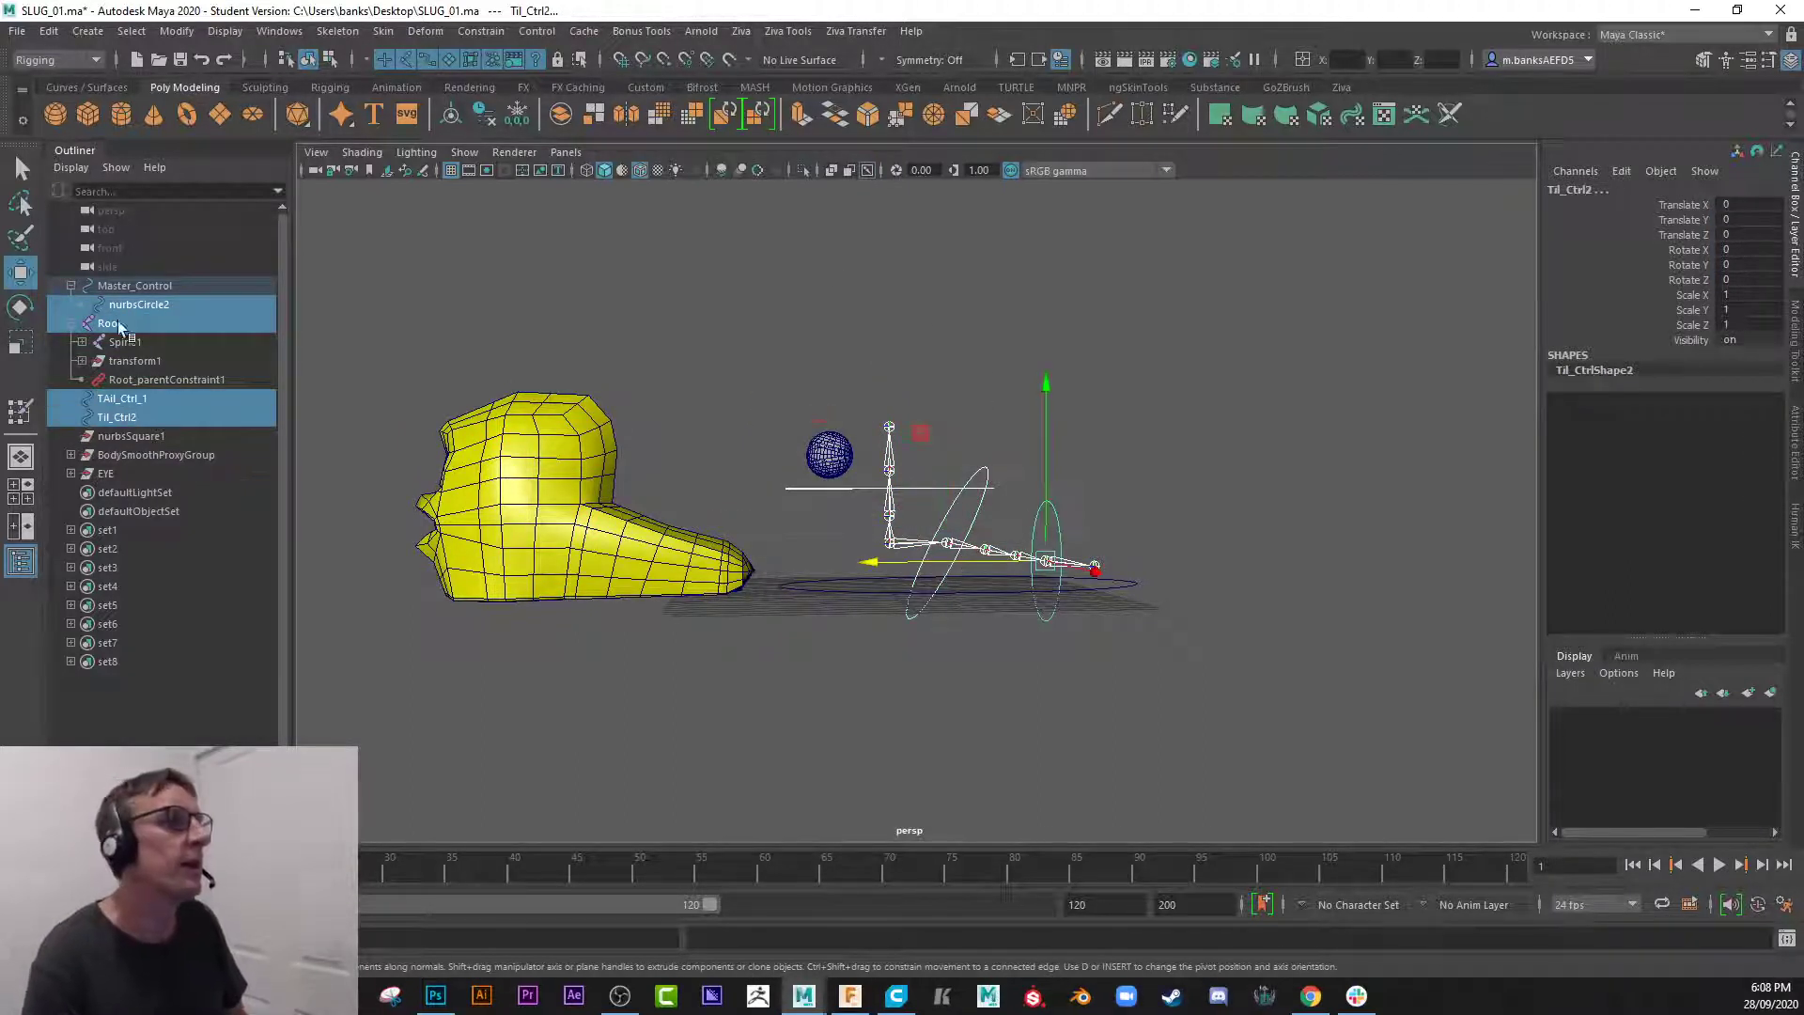
{"action": "left_click", "coordinate": [105, 473], "text": "ctrl"}
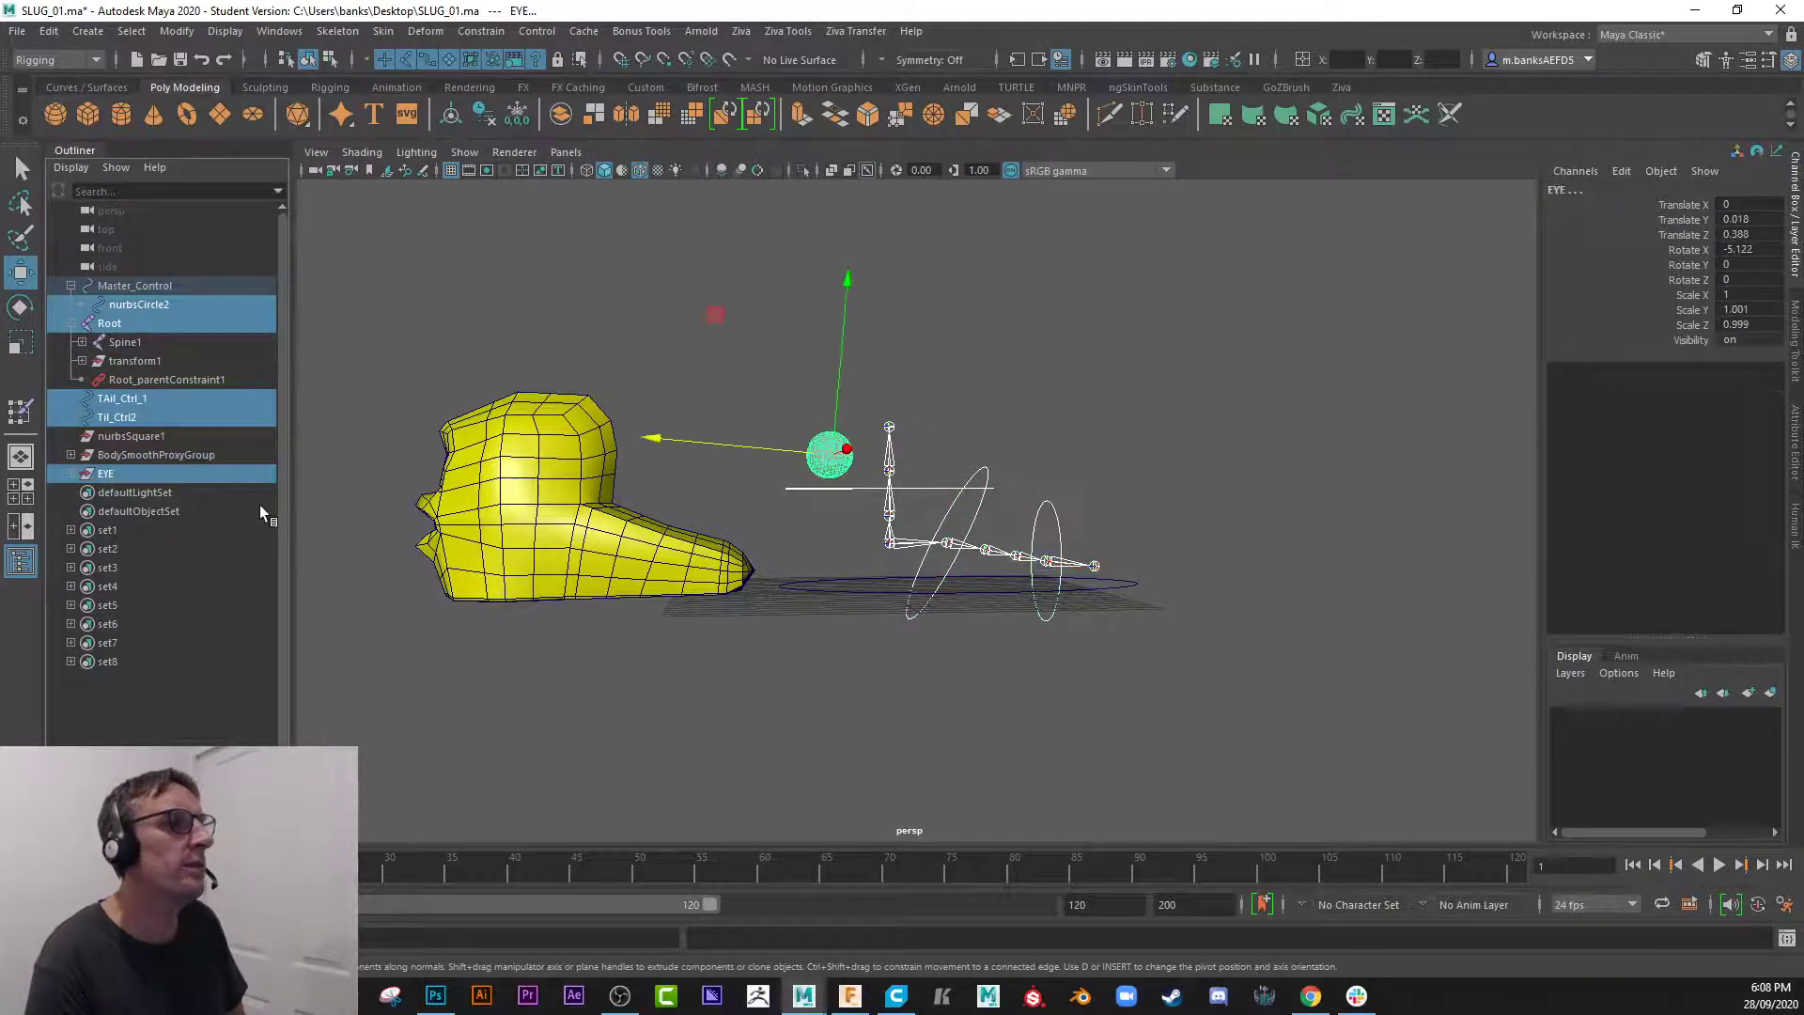
{"action": "left_click", "coordinate": [851, 595], "text": "shift"}
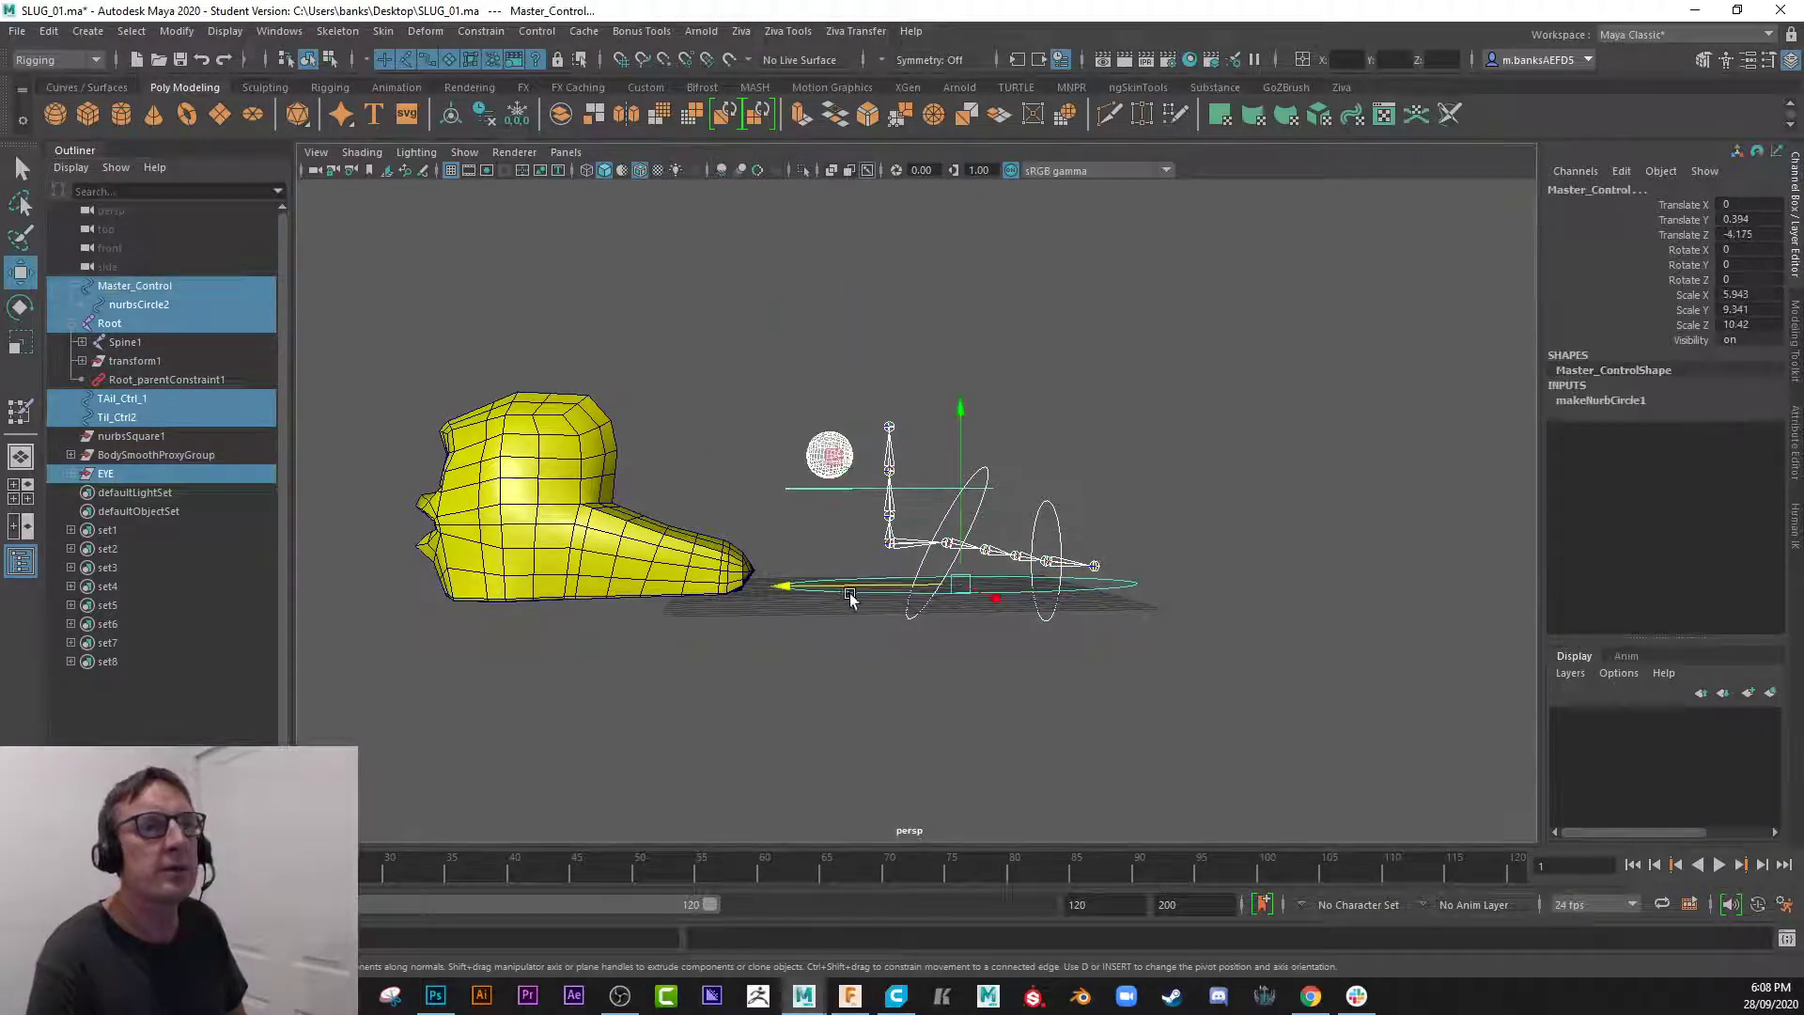
{"action": "left_click", "coordinate": [1749, 692]}
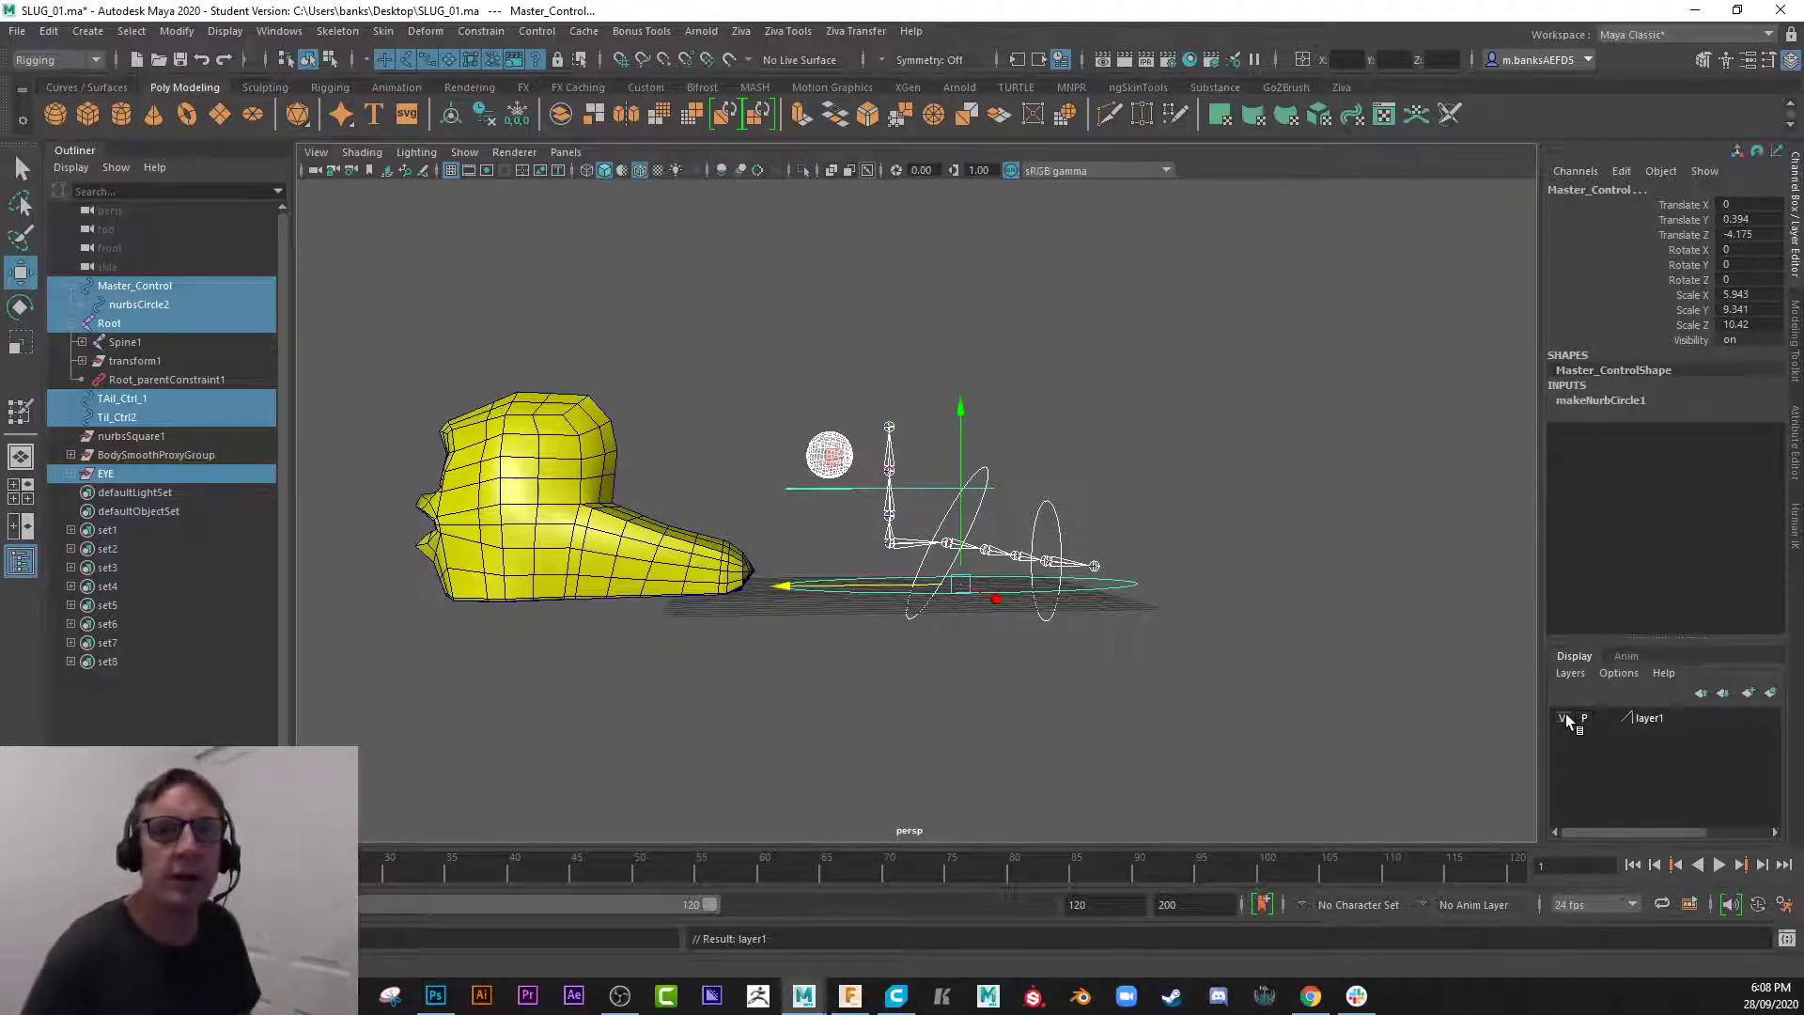
{"action": "right_click", "coordinate": [1655, 720]}
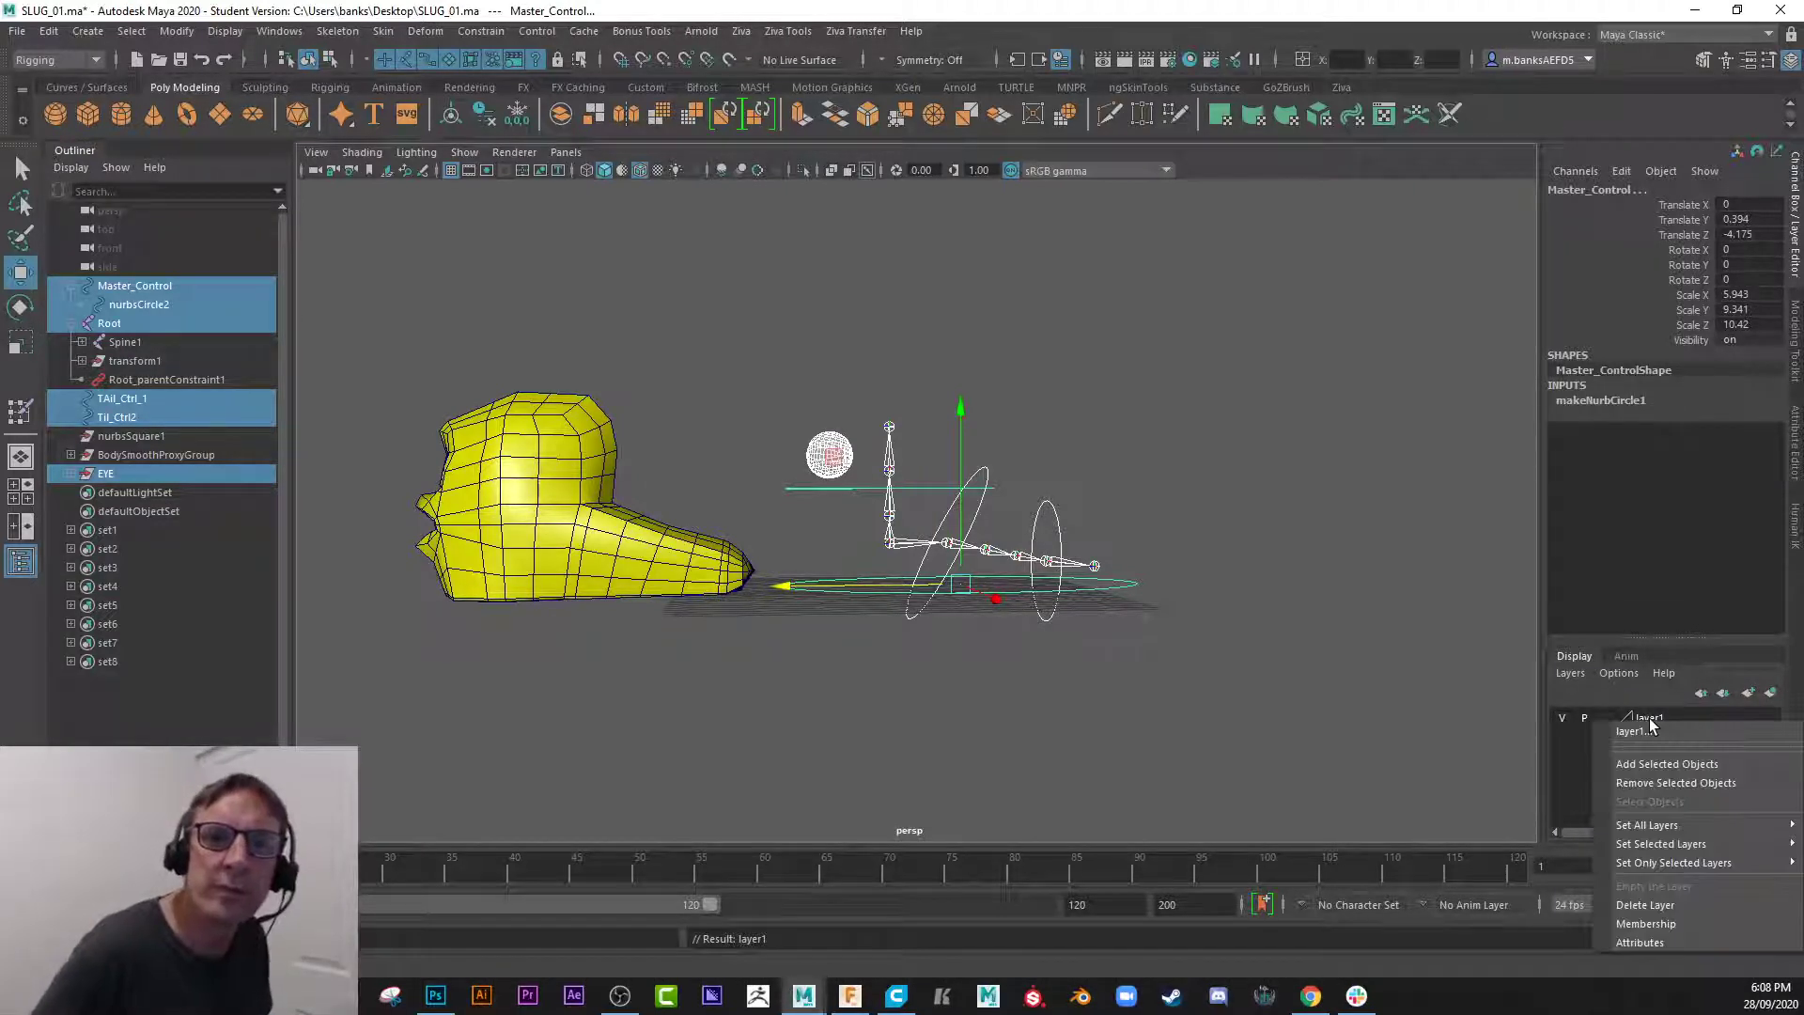
{"action": "left_click", "coordinate": [1643, 761]}
- Hide the rig objects by turning off the visibility of layer1
{"action": "left_click", "coordinate": [1563, 718]}
{"action": "left_click", "coordinate": [1562, 718]}
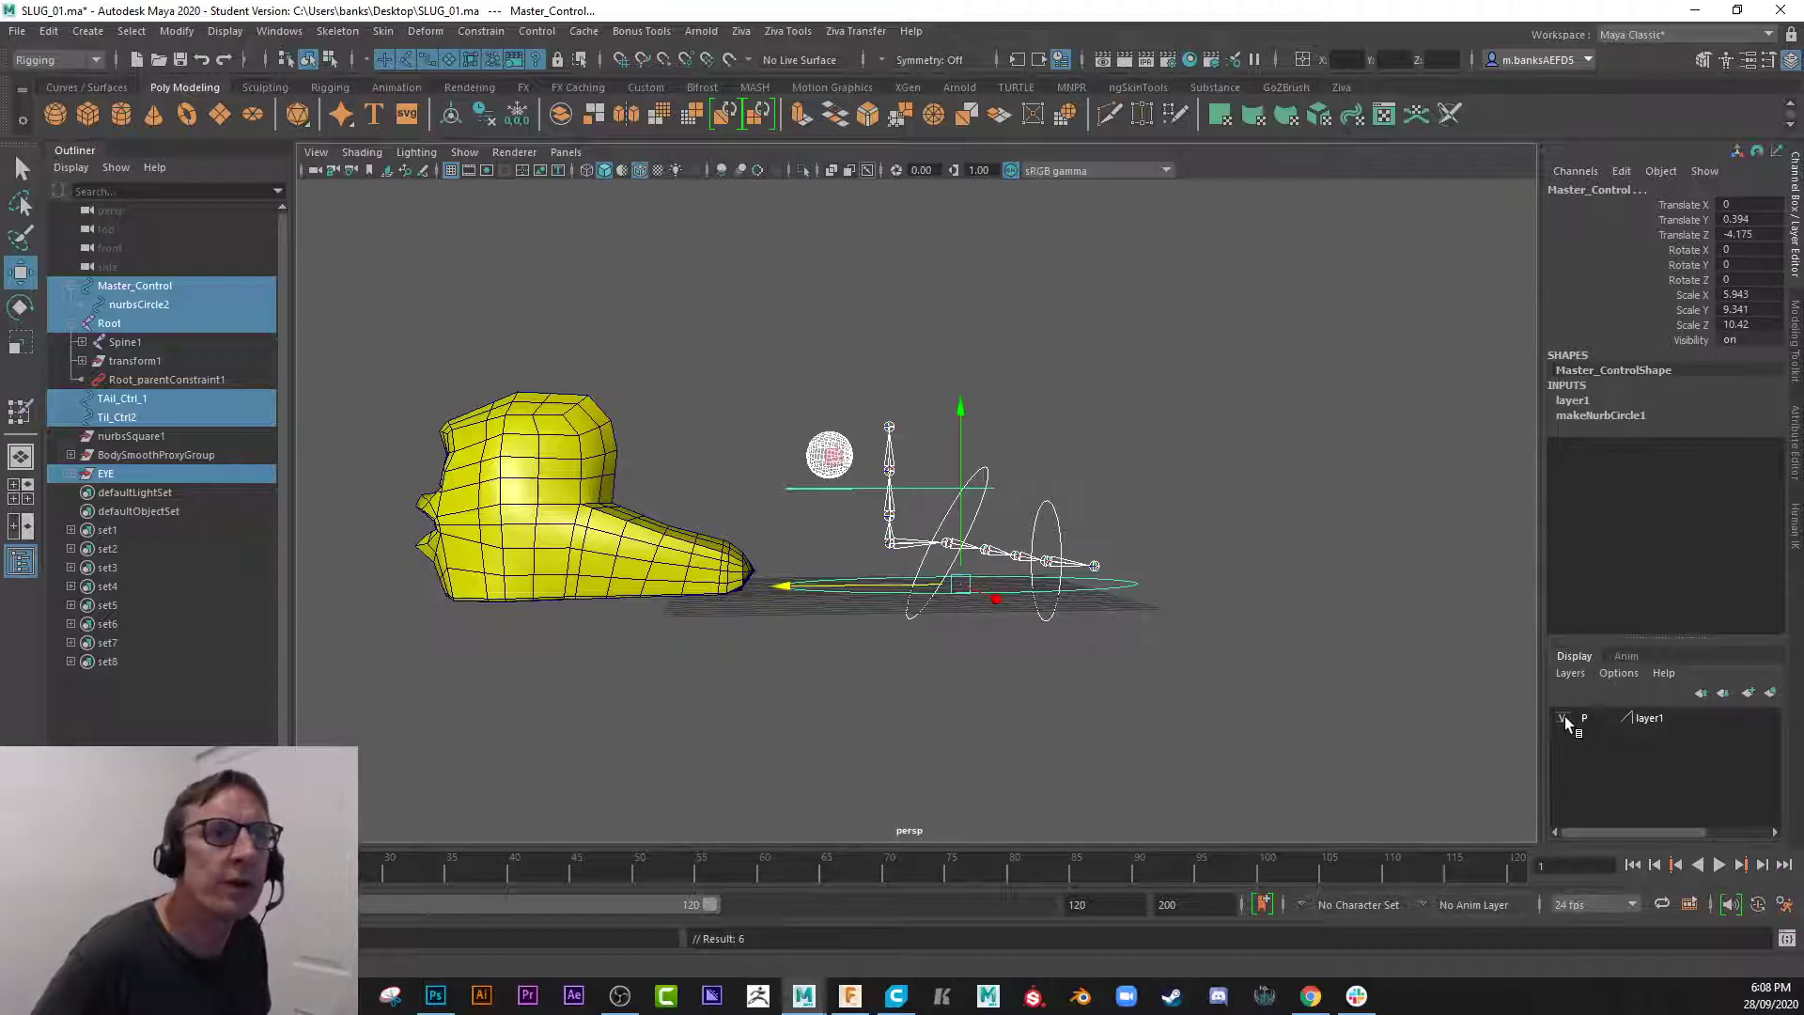
{"action": "left_click", "coordinate": [1563, 718]}
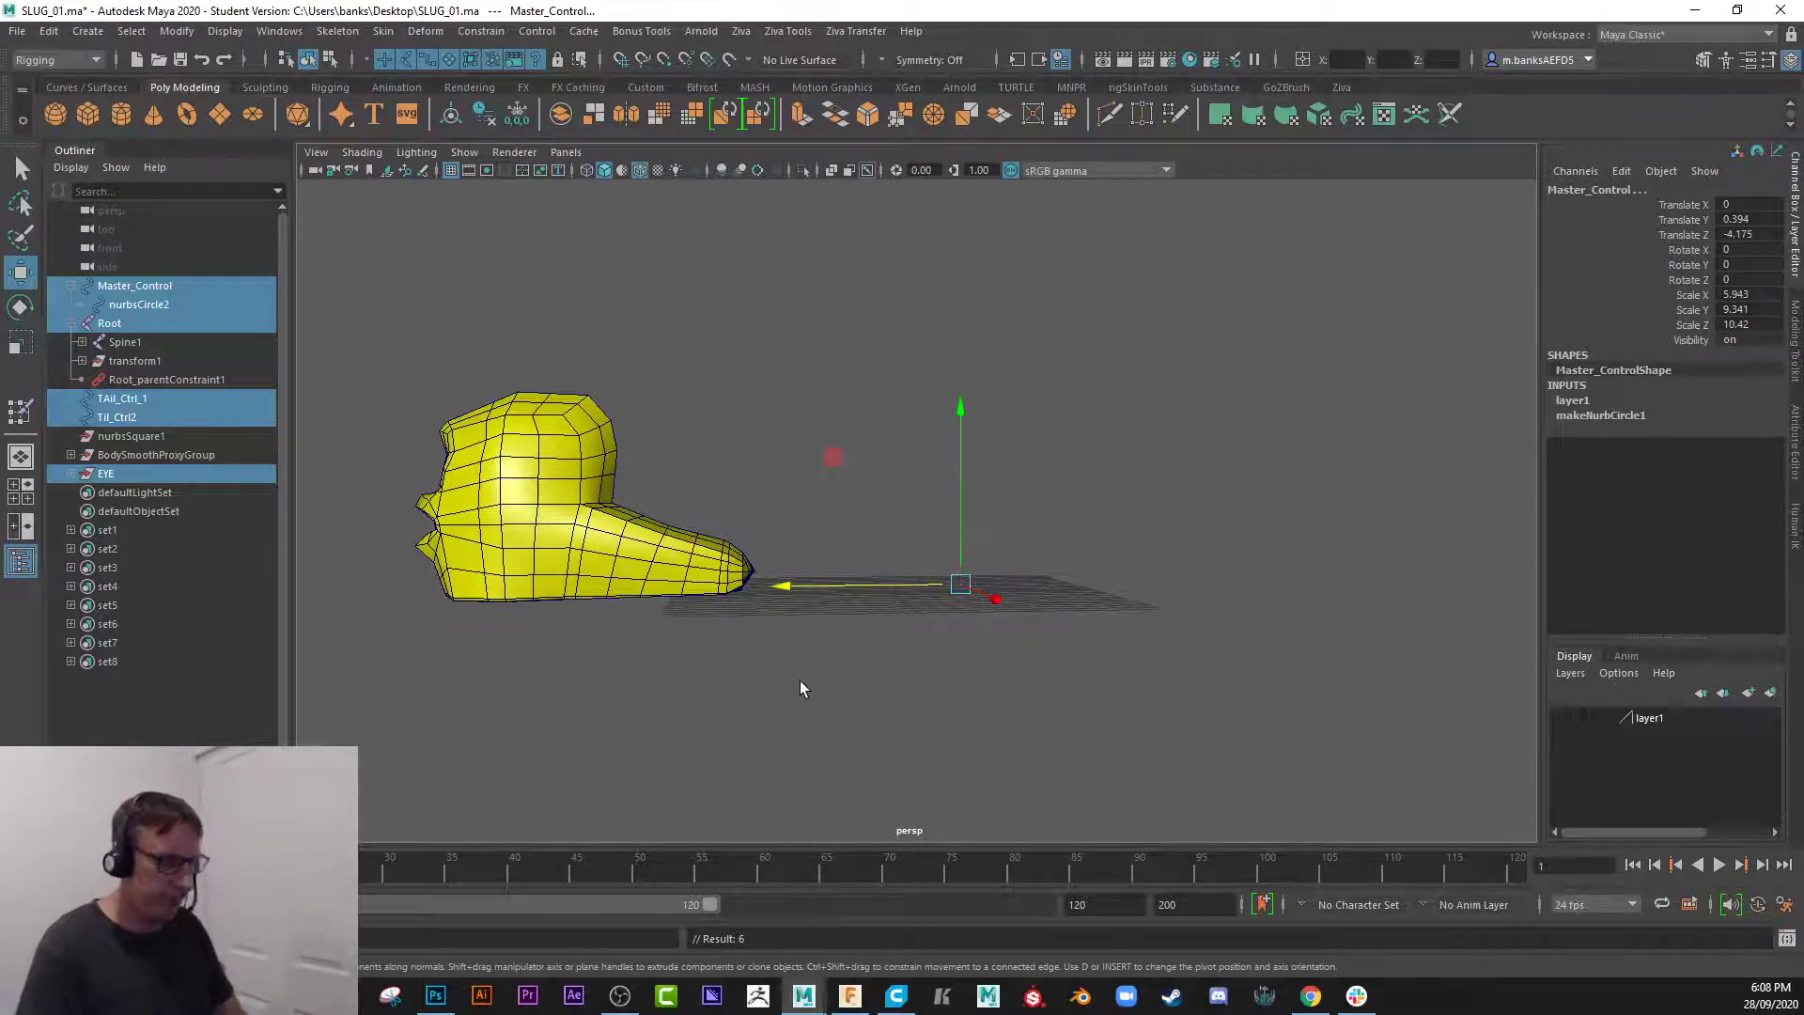
- Set the Body mesh's Translate Y and Translate Z to 0
{"action": "left_click_drag", "start_coordinate": [799, 680], "coordinate": [766, 660], "text": "alt"}
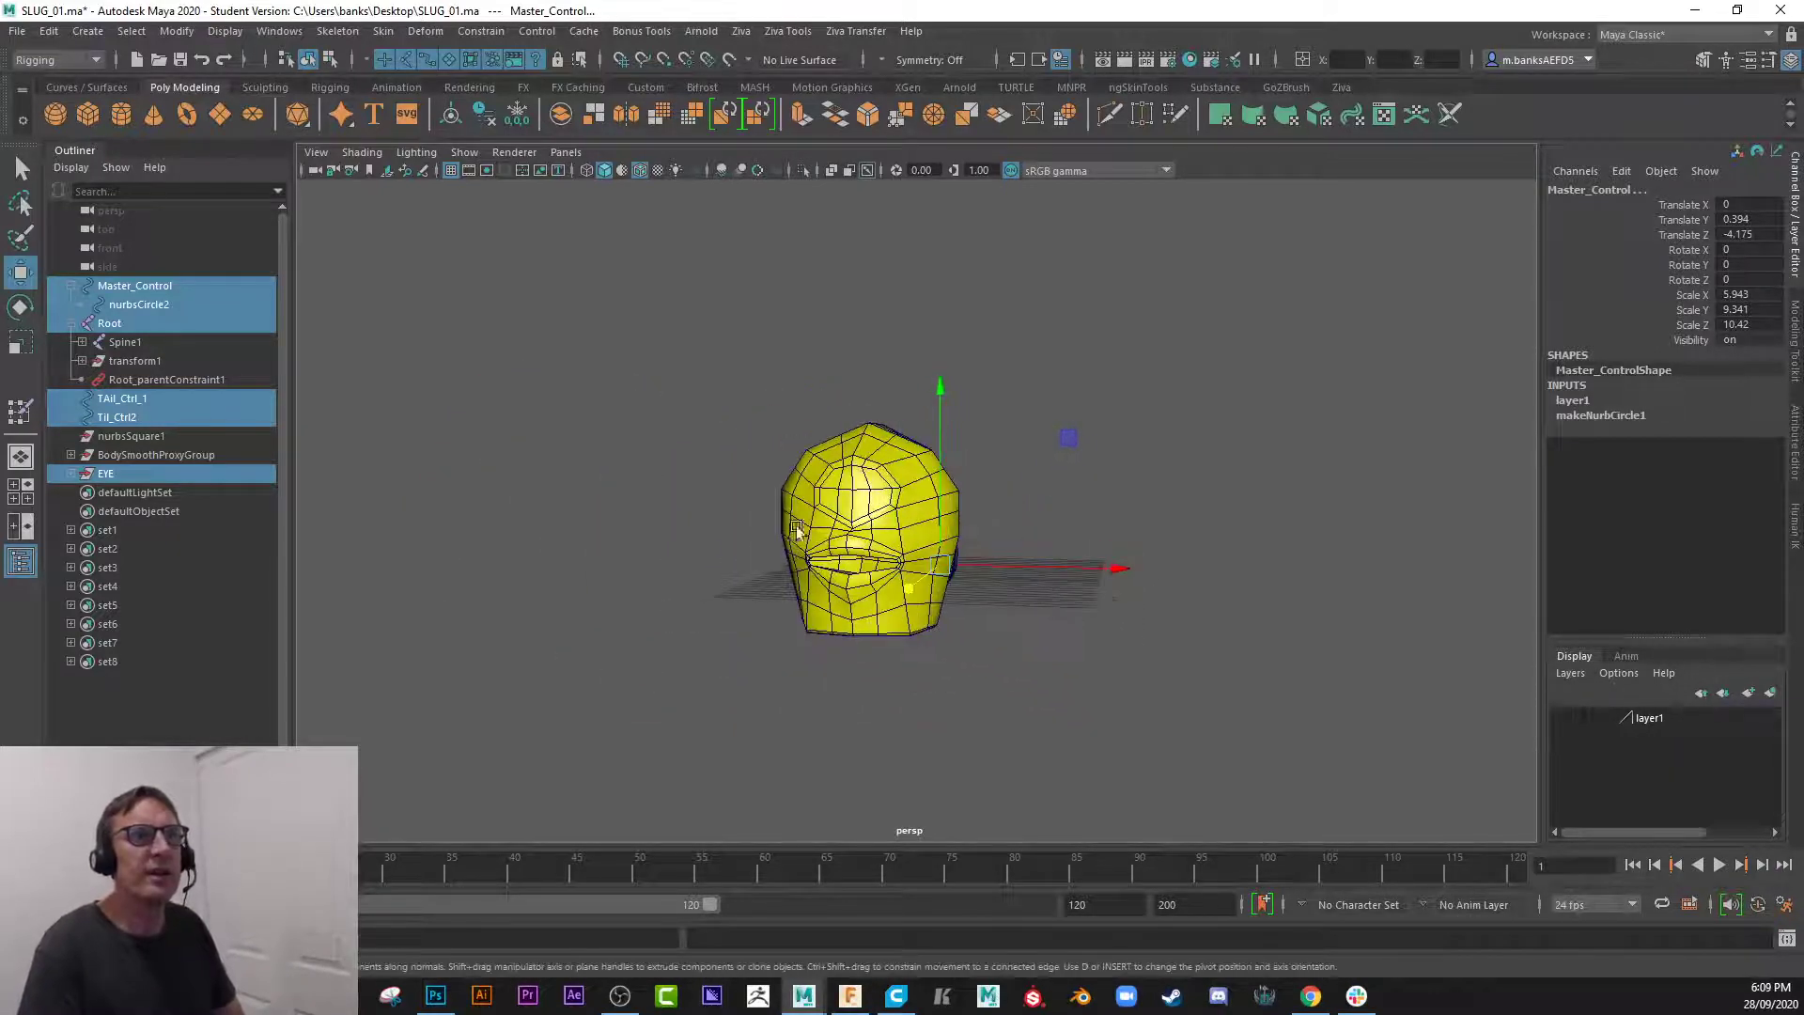
{"action": "left_click", "coordinate": [799, 538]}
{"action": "left_click_drag", "start_coordinate": [680, 599], "coordinate": [521, 601], "text": "alt"}
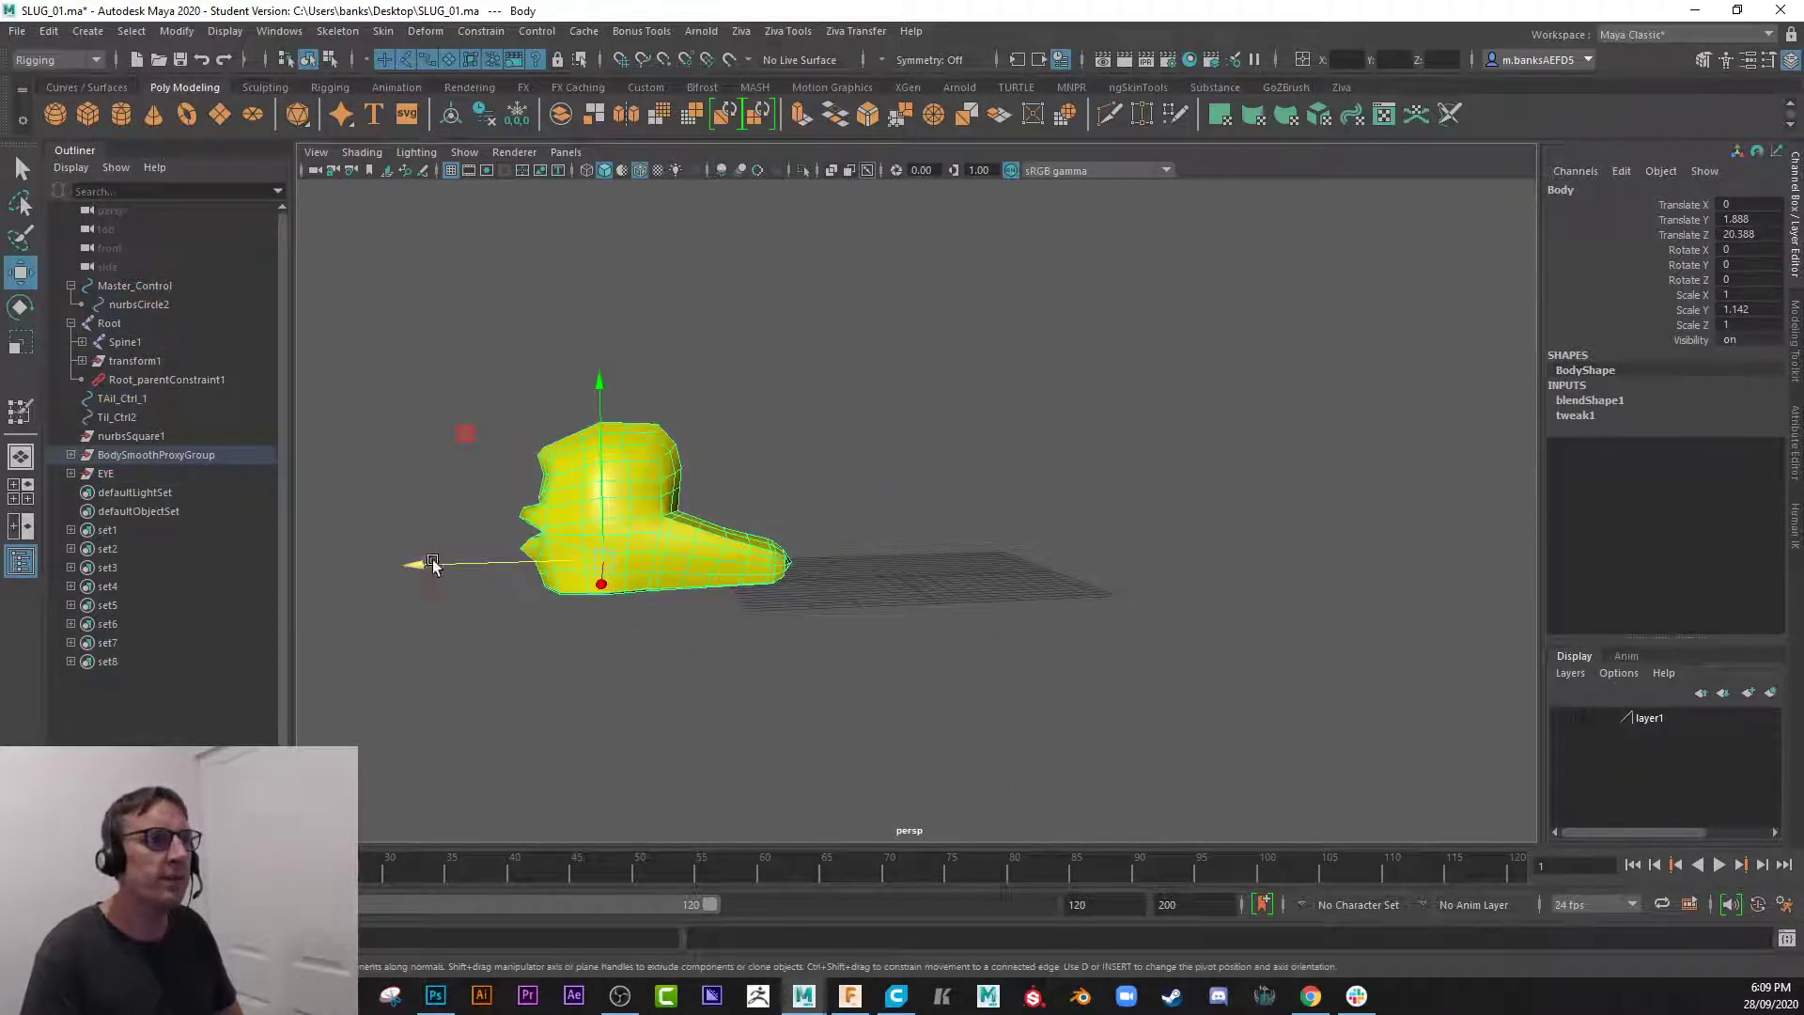
{"action": "left_click_drag", "start_coordinate": [432, 564], "coordinate": [620, 590]}
{"action": "key", "text": "ctrl+z"}
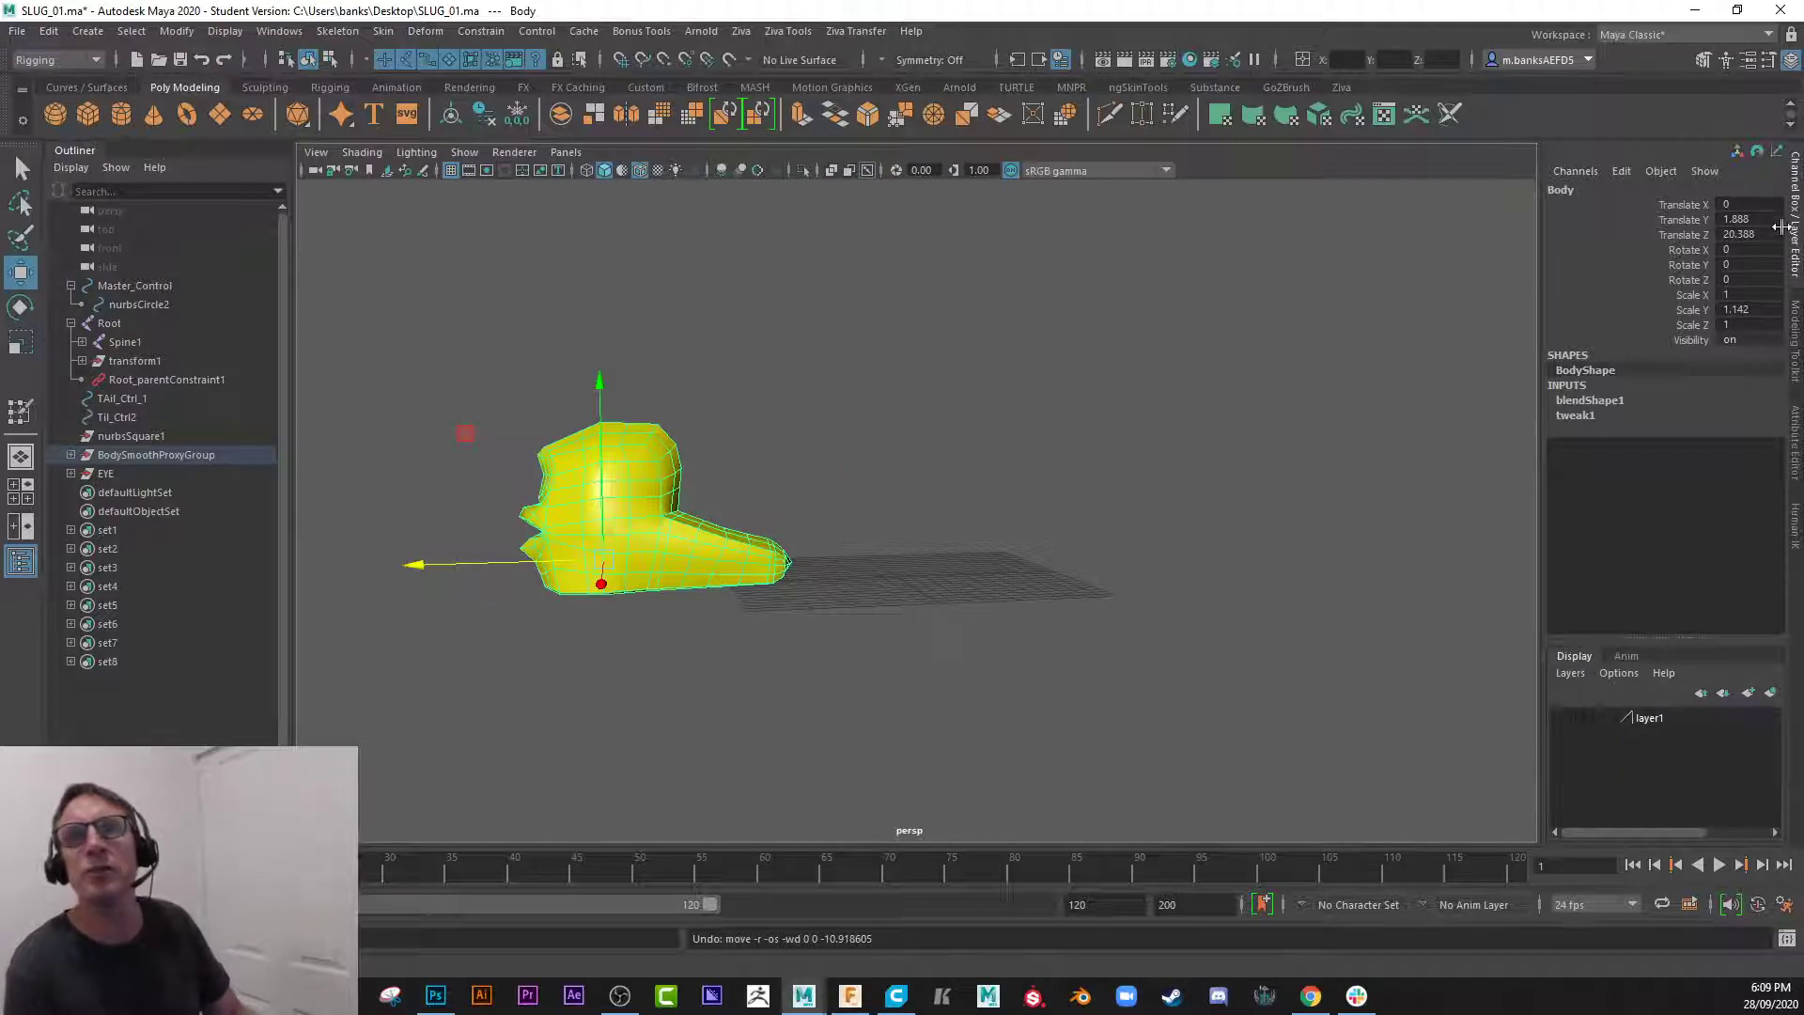
{"action": "left_click_drag", "start_coordinate": [1766, 220], "coordinate": [1752, 238]}
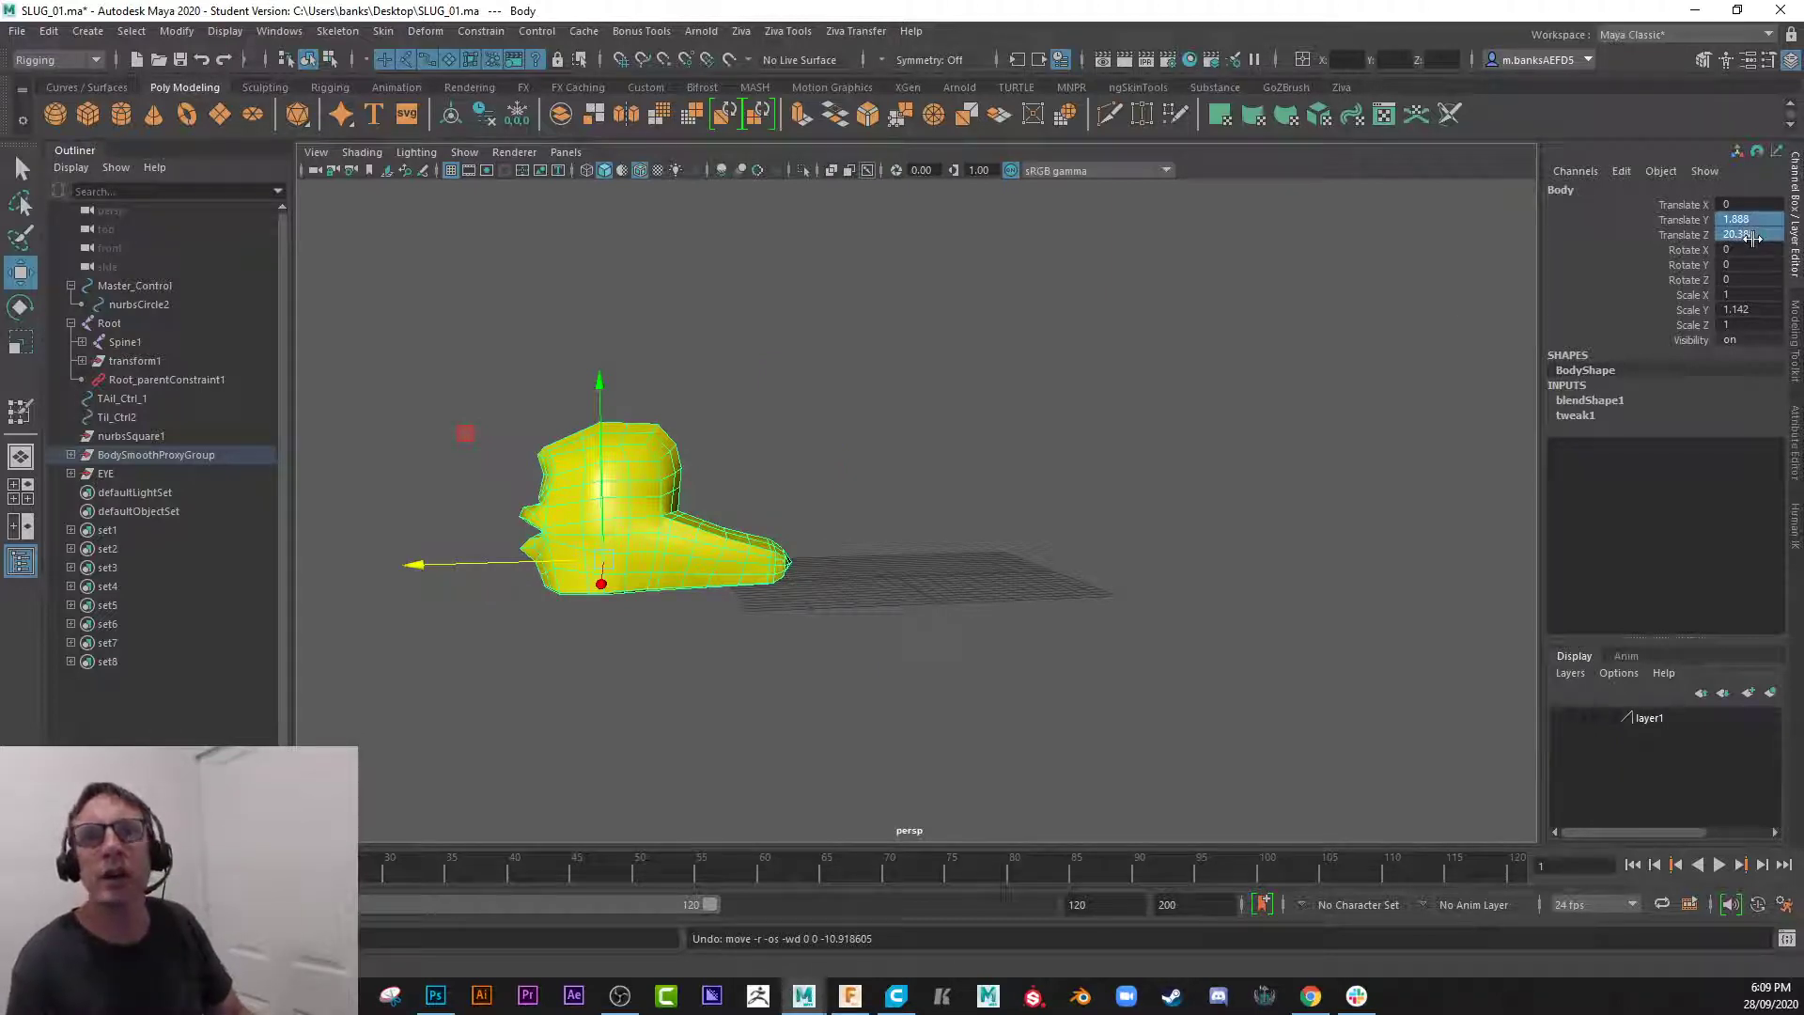
{"action": "double_click", "coordinate": [1753, 236]}
{"action": "key", "text": "Return"}
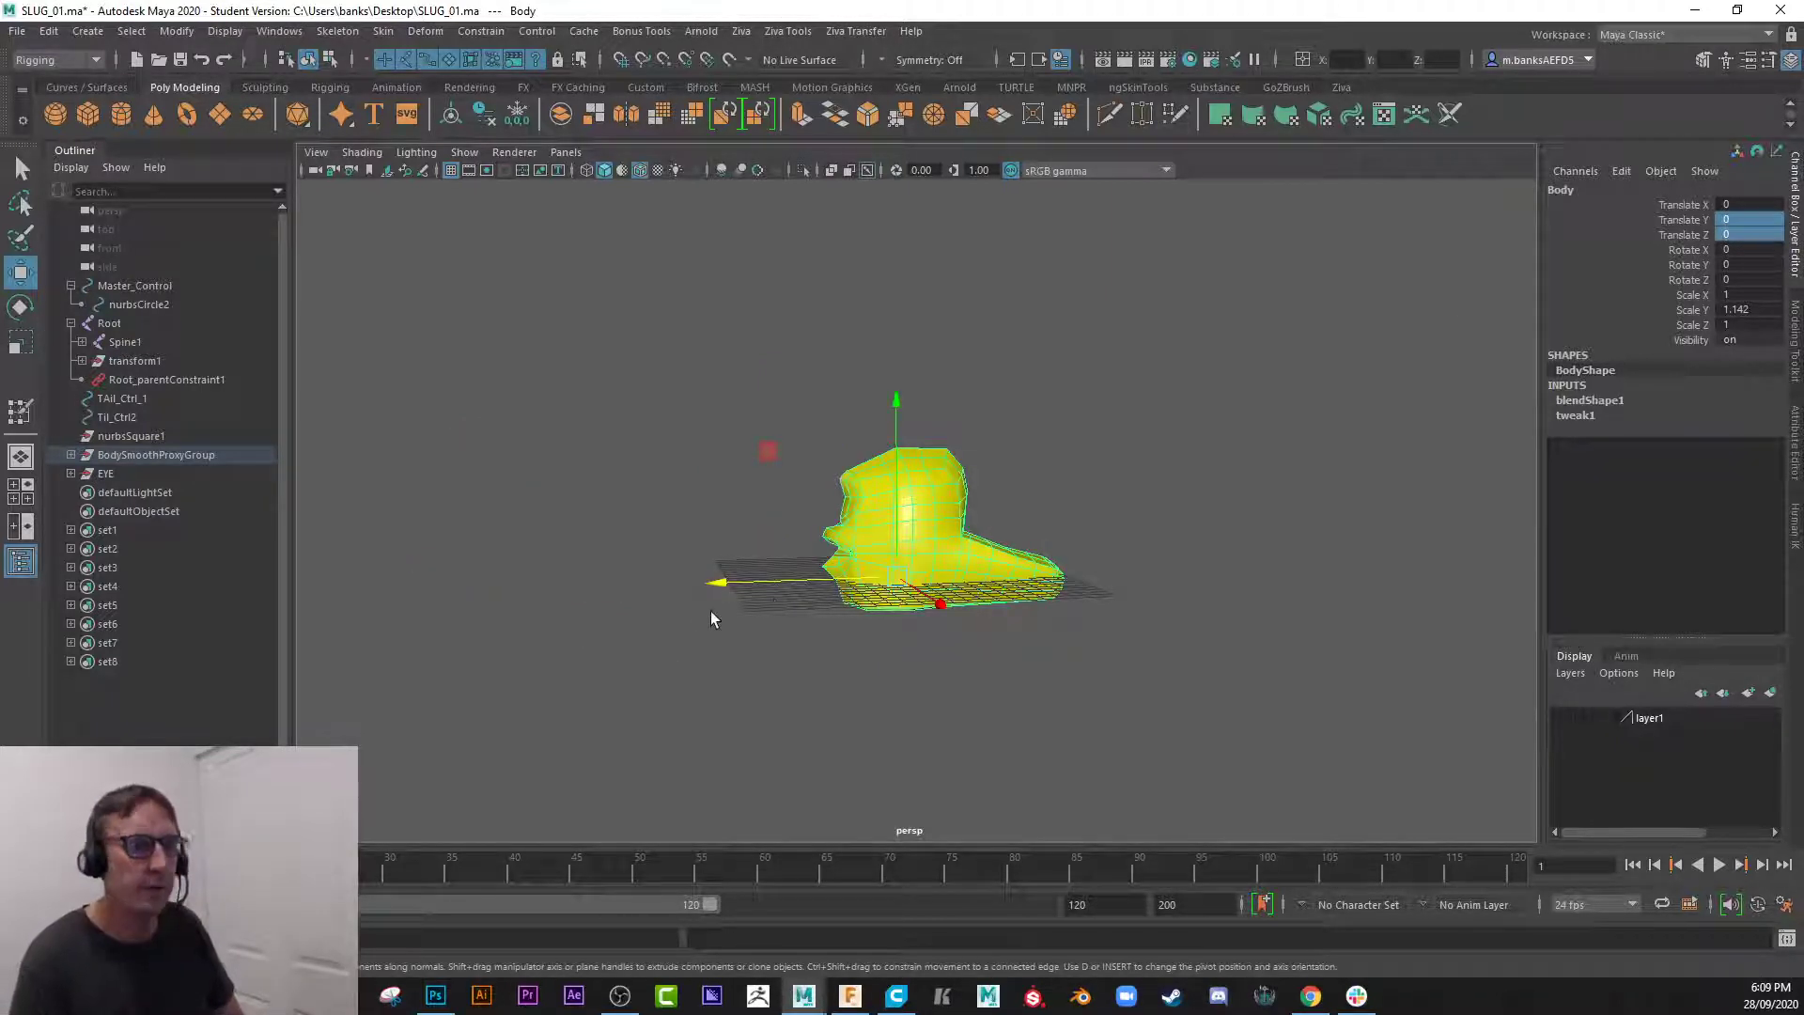
- Raise the Body mesh onto the ground grid, to a Translate Y of about 1.63
{"action": "left_click_drag", "start_coordinate": [836, 574], "coordinate": [801, 563], "text": "alt"}
{"action": "left_click_drag", "start_coordinate": [886, 404], "coordinate": [881, 380]}
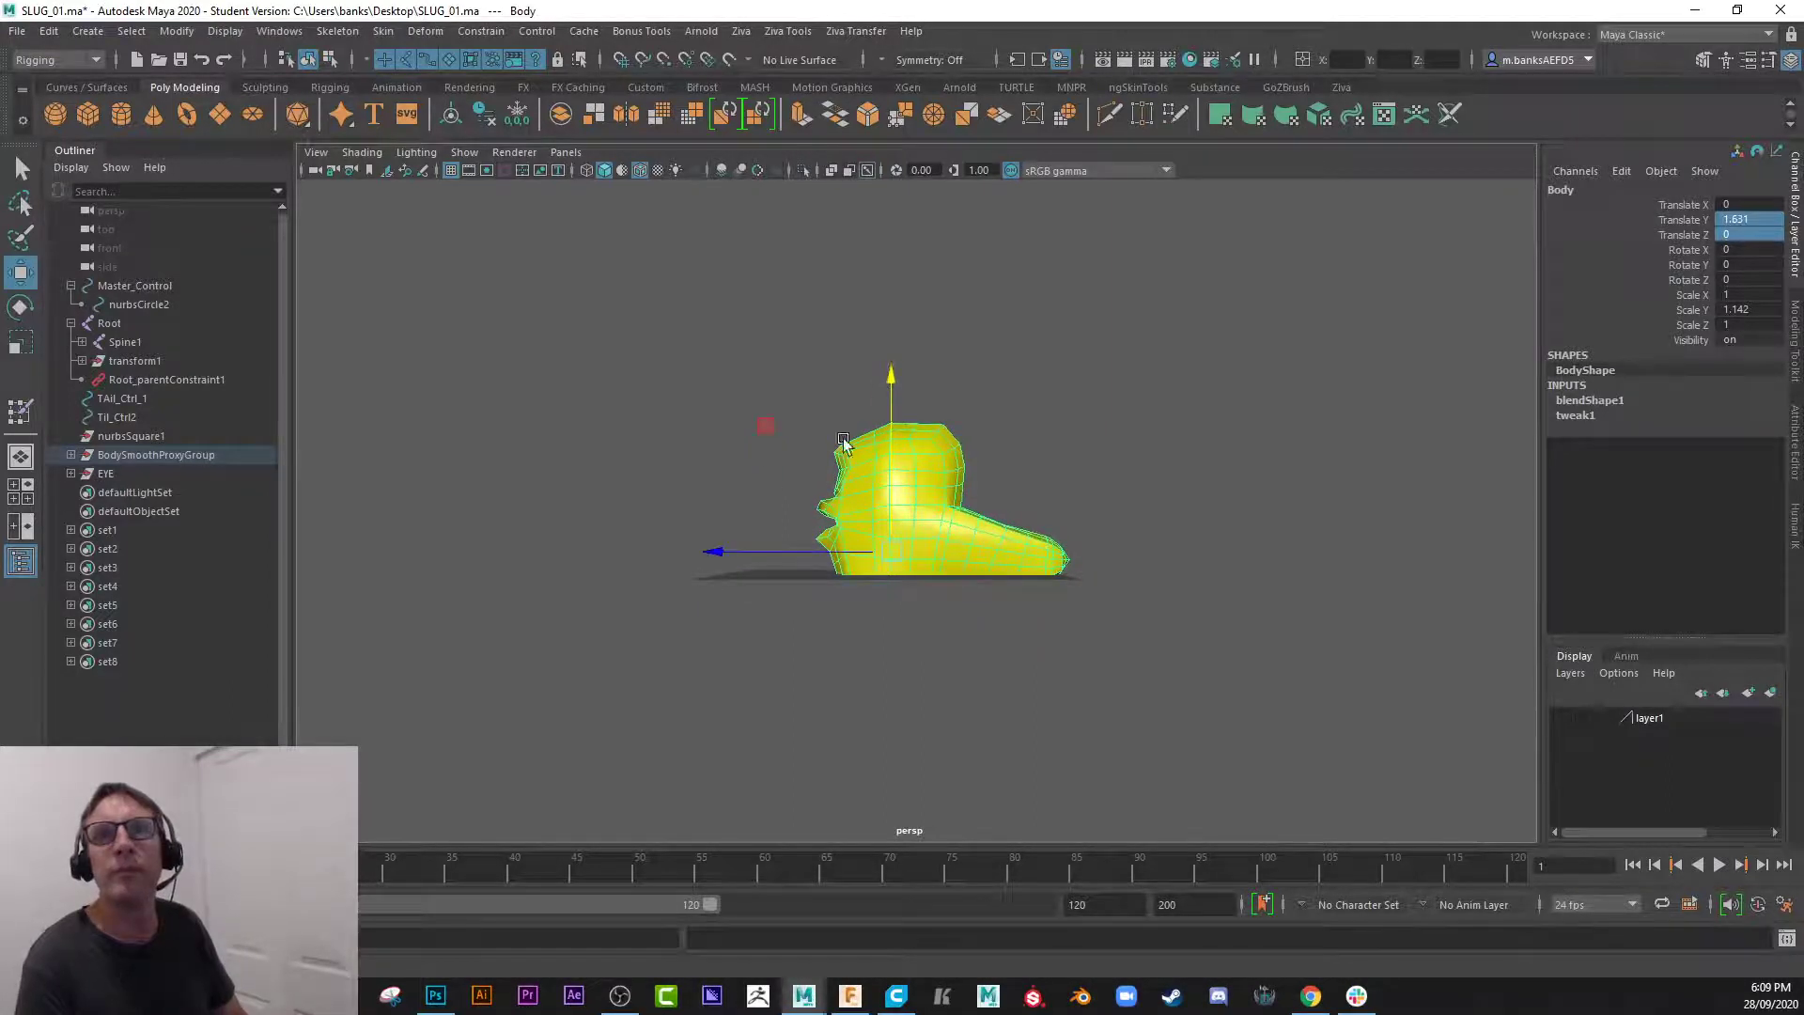
{"action": "mouse_move", "coordinate": [682, 526]}
{"action": "left_mouse_down", "text": "alt"}
{"action": "mouse_move", "coordinate": [848, 542]}
{"action": "mouse_move", "coordinate": [714, 537]}
{"action": "left_mouse_up", "text": "alt"}
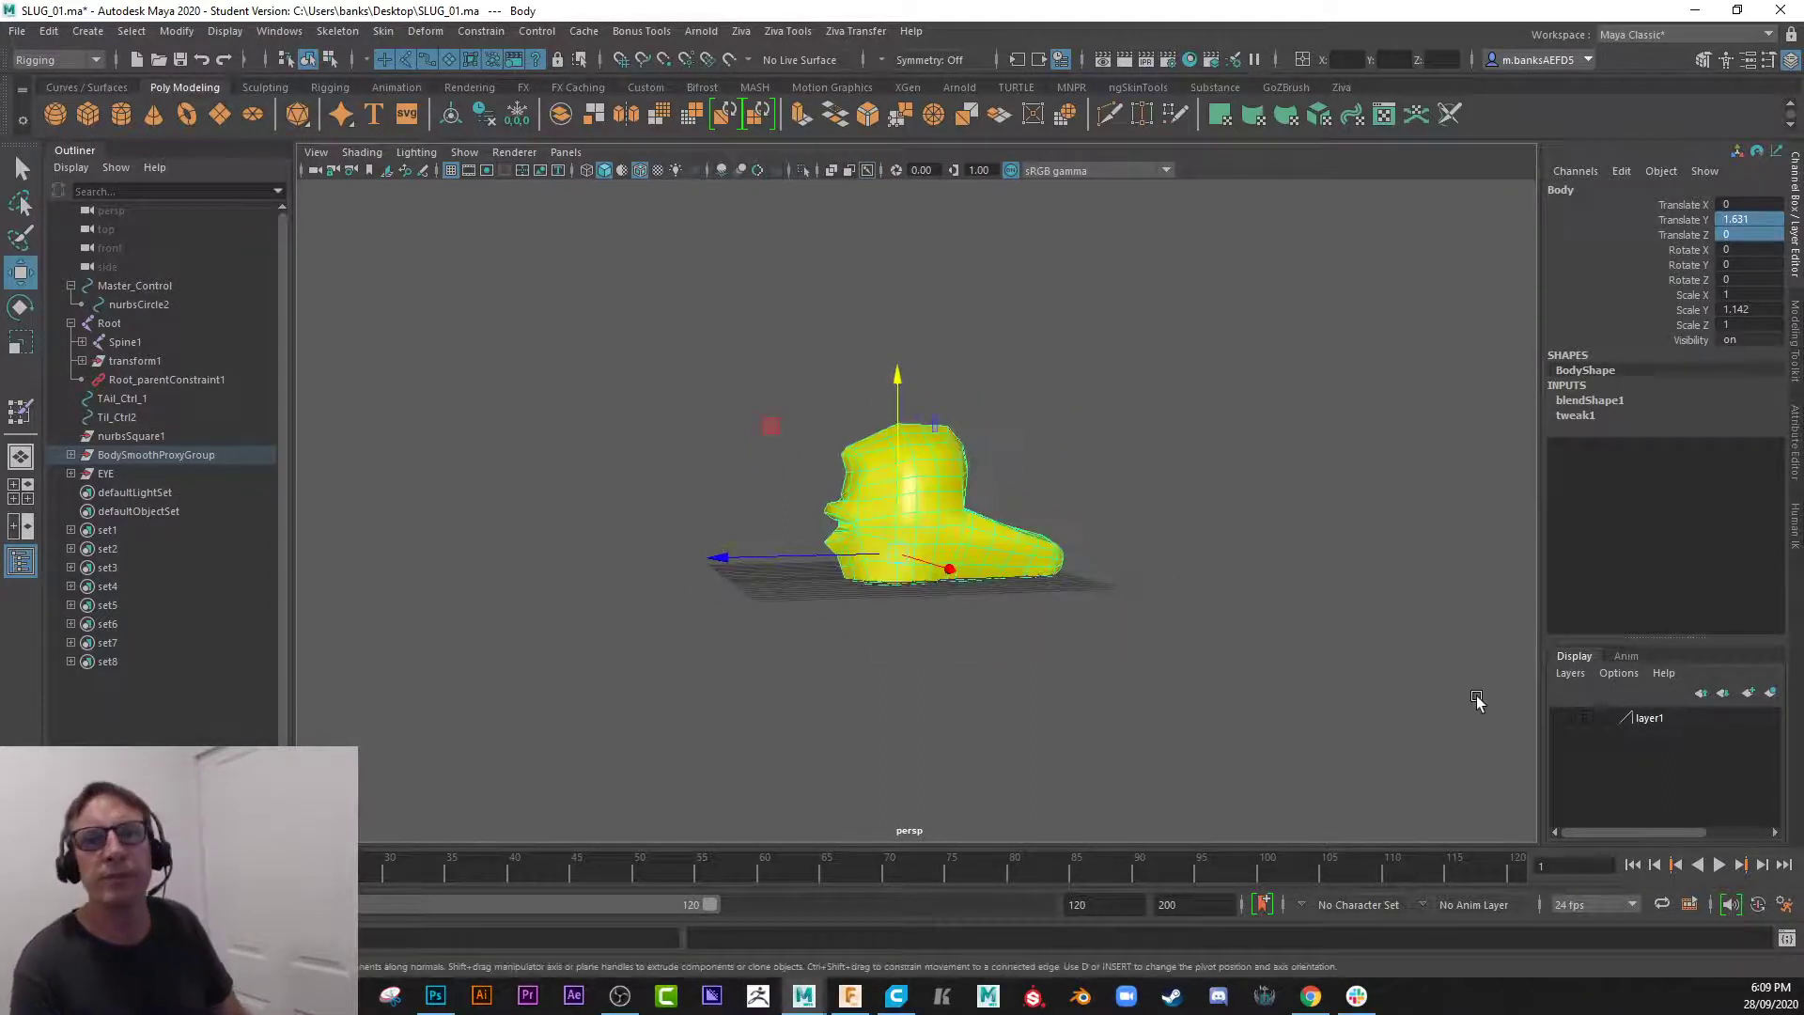
- Show layer1 briefly to check the rig against the repositioned Body mesh, and hide it again
{"action": "left_click", "coordinate": [1566, 721]}
{"action": "left_click_drag", "start_coordinate": [938, 624], "coordinate": [886, 625], "text": "alt"}
{"action": "left_click", "coordinate": [1558, 718]}
{"action": "right_click_drag", "start_coordinate": [886, 625], "coordinate": [1411, 794], "text": "alt"}
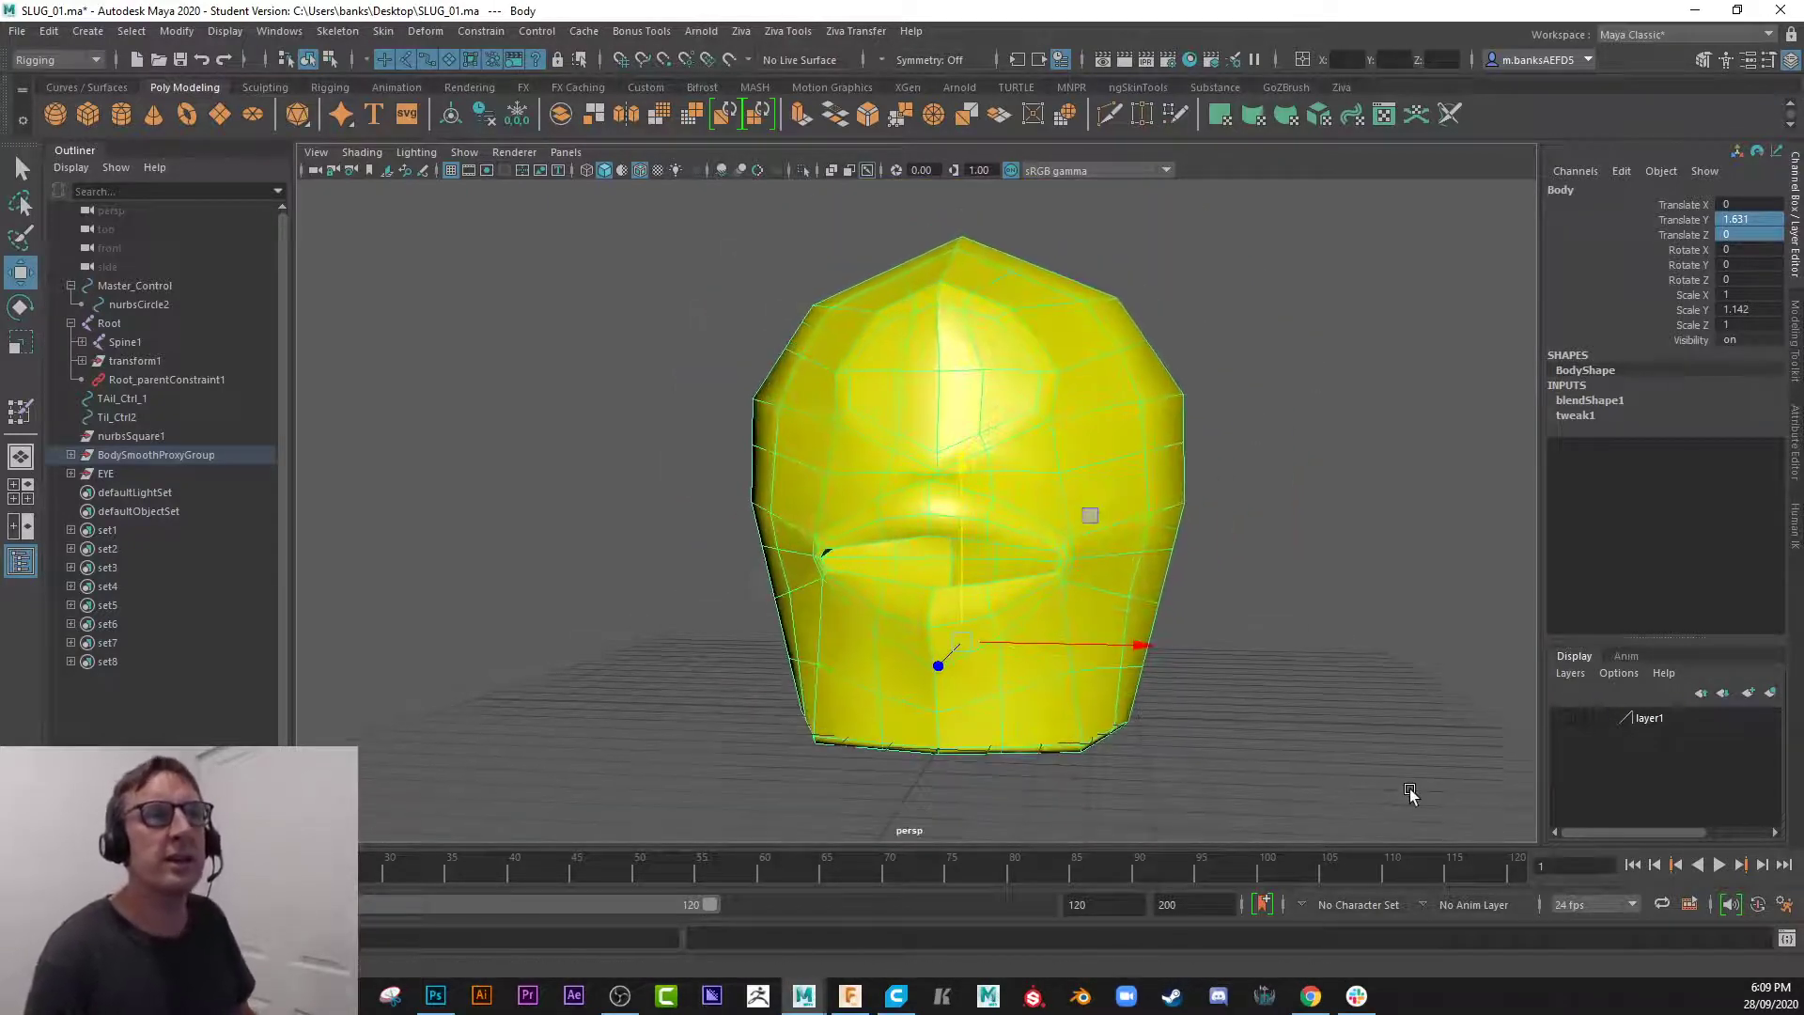
- Create a polygon cube at the origin and move the Body mesh aside along X to about -16.2
{"action": "left_click_drag", "start_coordinate": [1412, 794], "coordinate": [1135, 735], "text": "alt"}
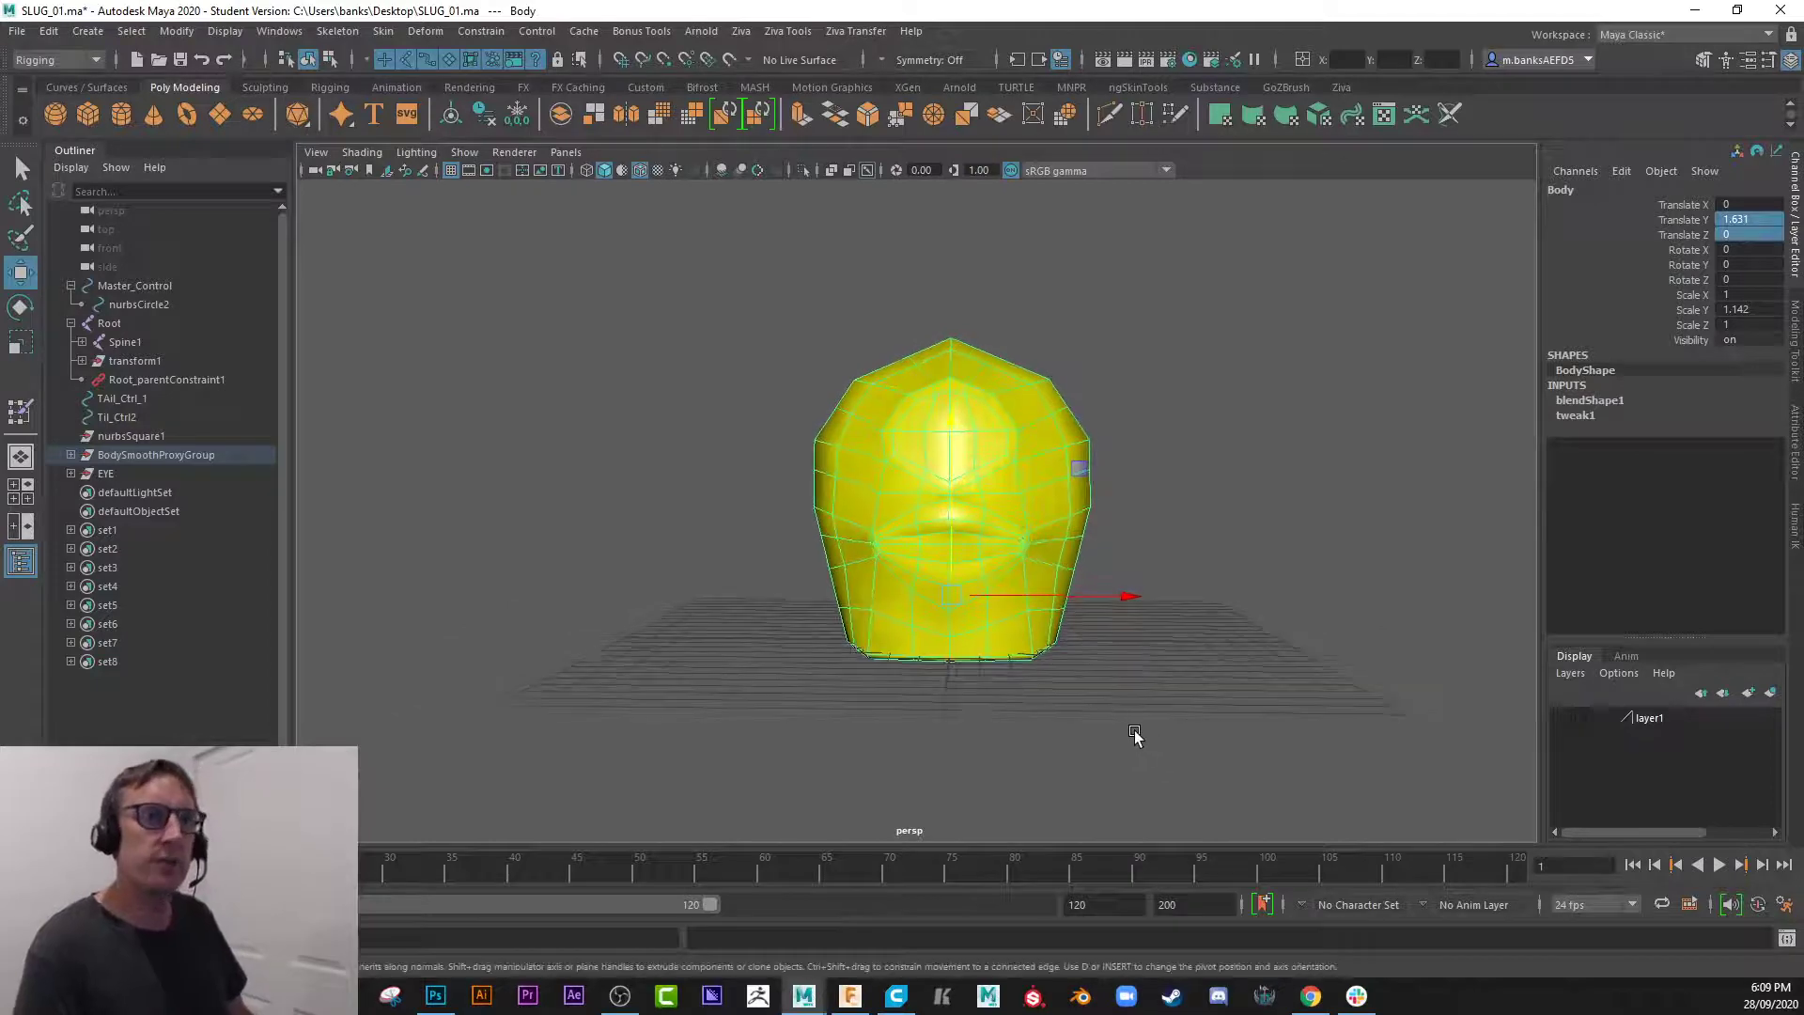
{"action": "middle_click_drag", "start_coordinate": [1135, 736], "coordinate": [1161, 736], "text": "alt"}
{"action": "left_click_drag", "start_coordinate": [1054, 760], "coordinate": [1217, 673], "text": "alt"}
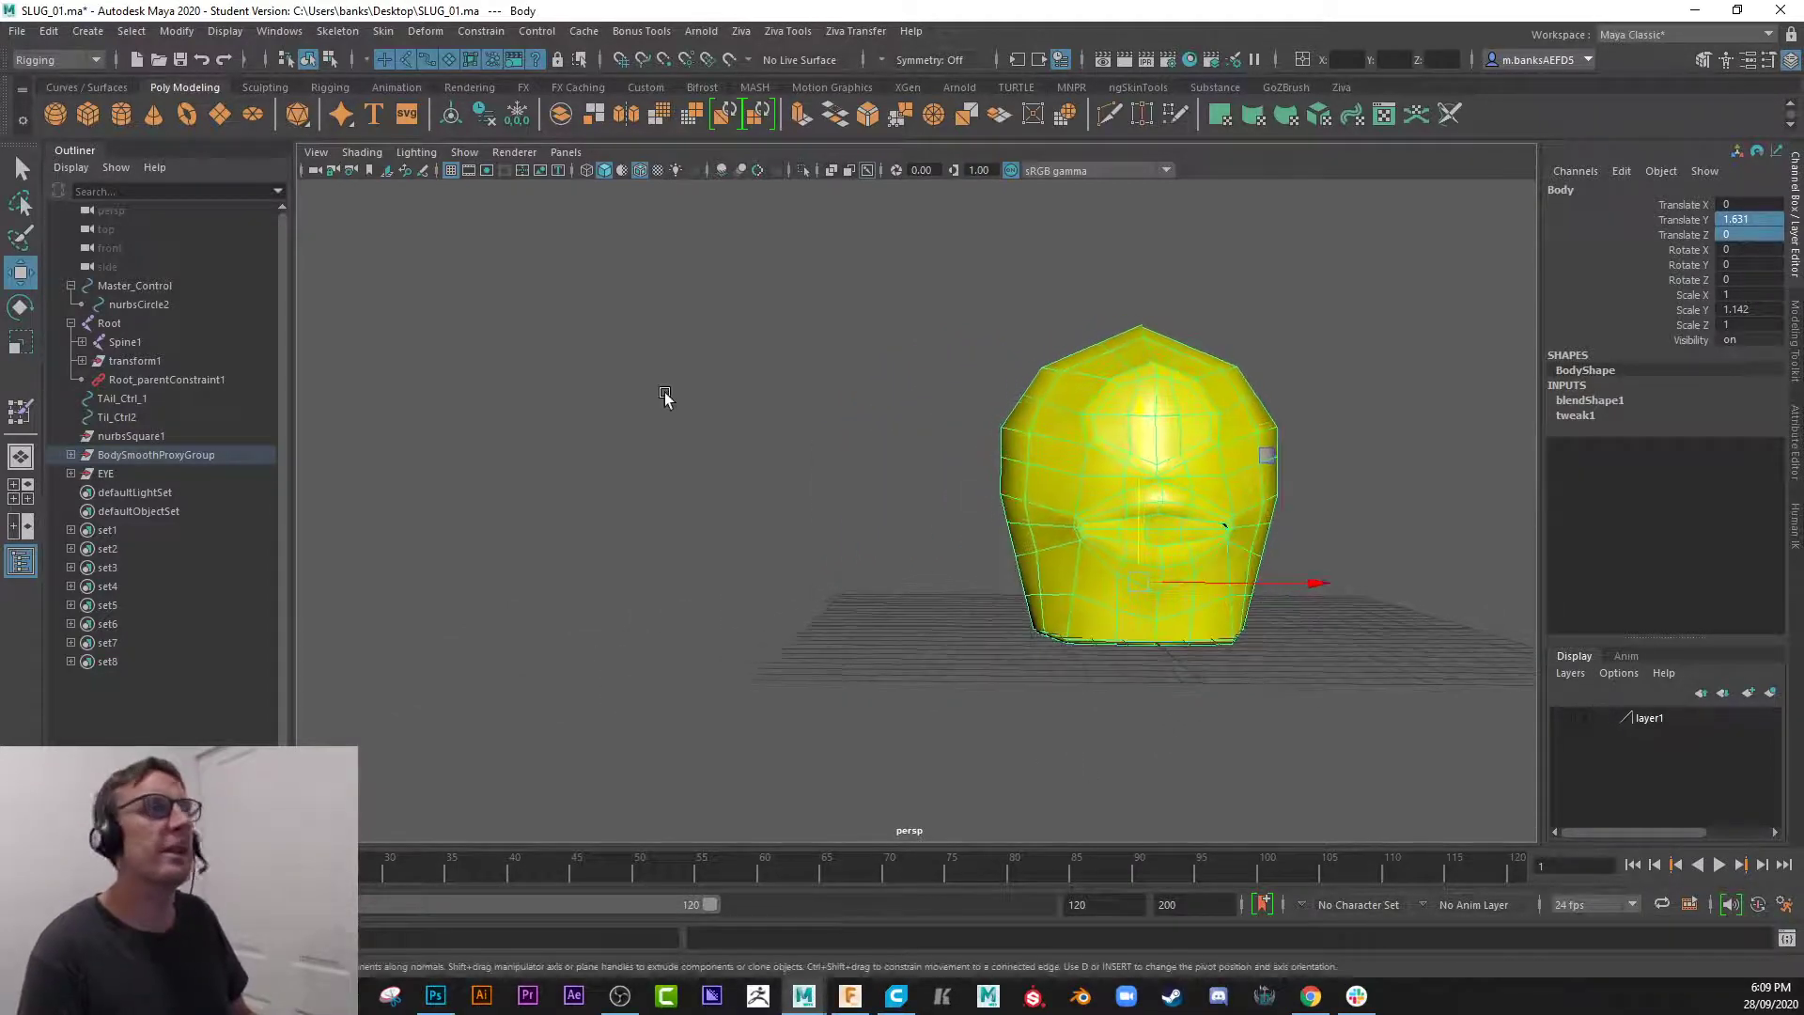
{"action": "left_click", "coordinate": [82, 115]}
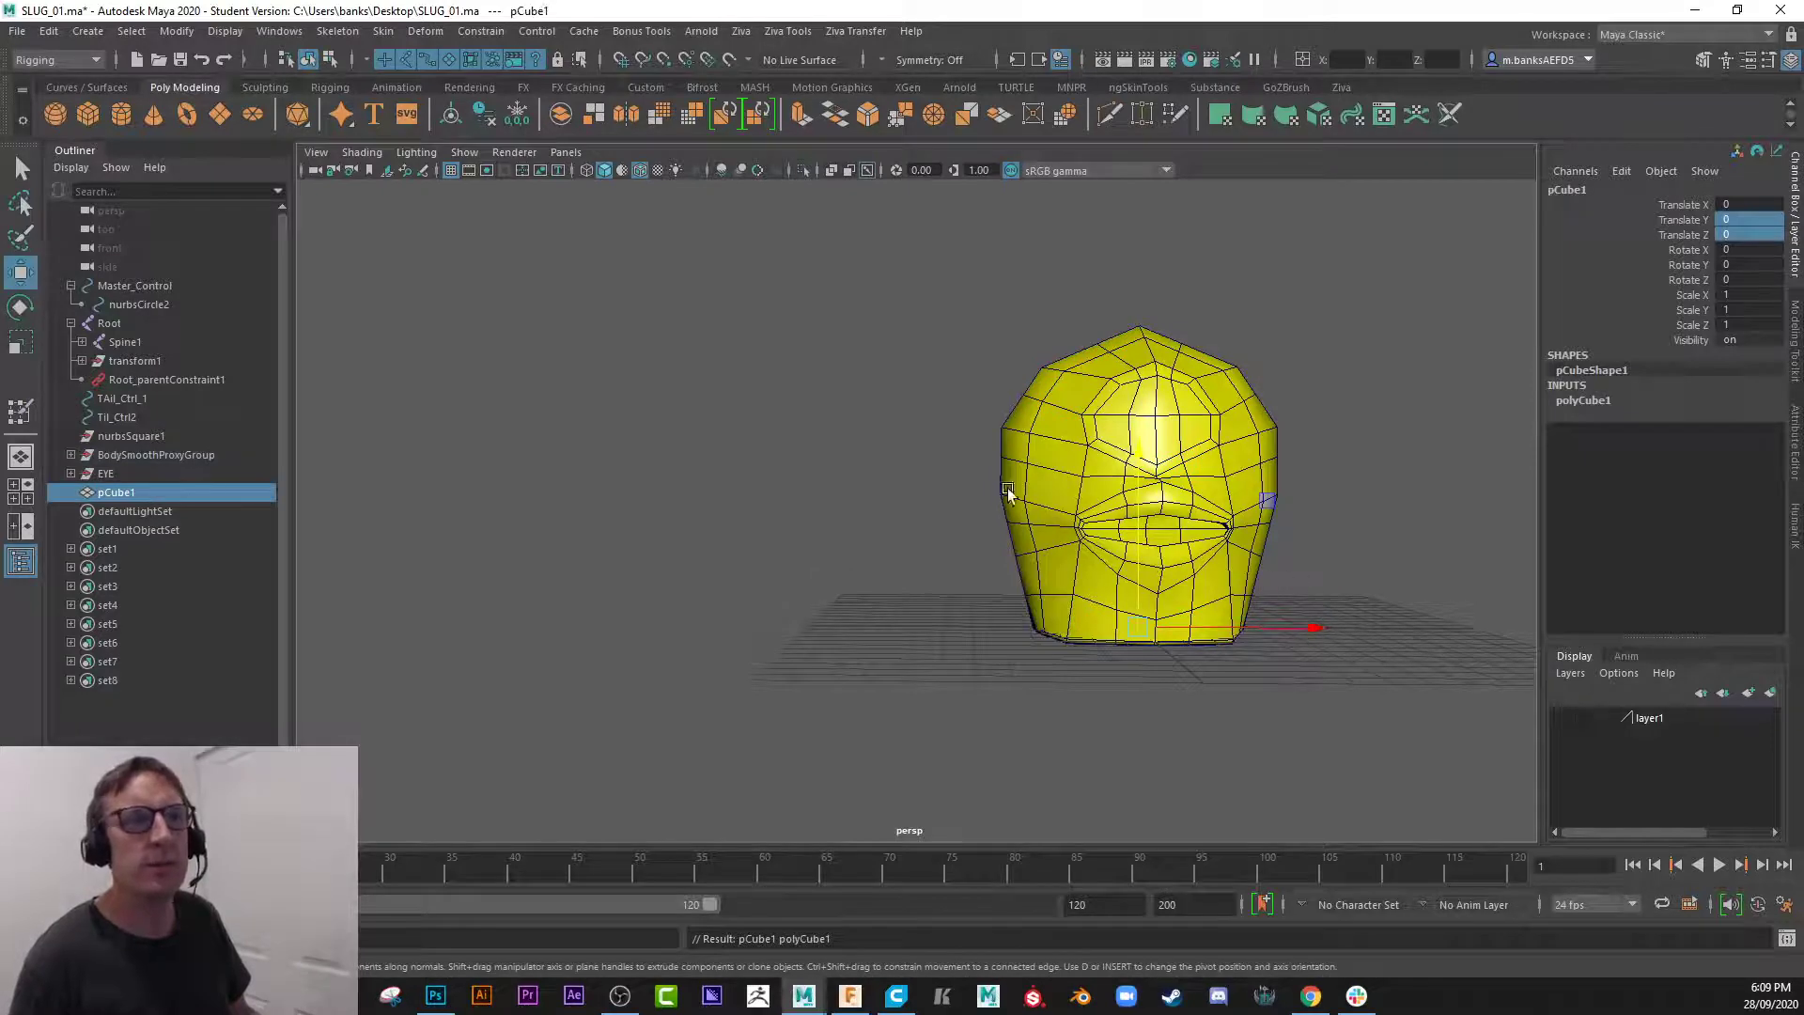
{"action": "left_click", "coordinate": [1252, 592]}
{"action": "left_click_drag", "start_coordinate": [1304, 584], "coordinate": [1027, 596]}
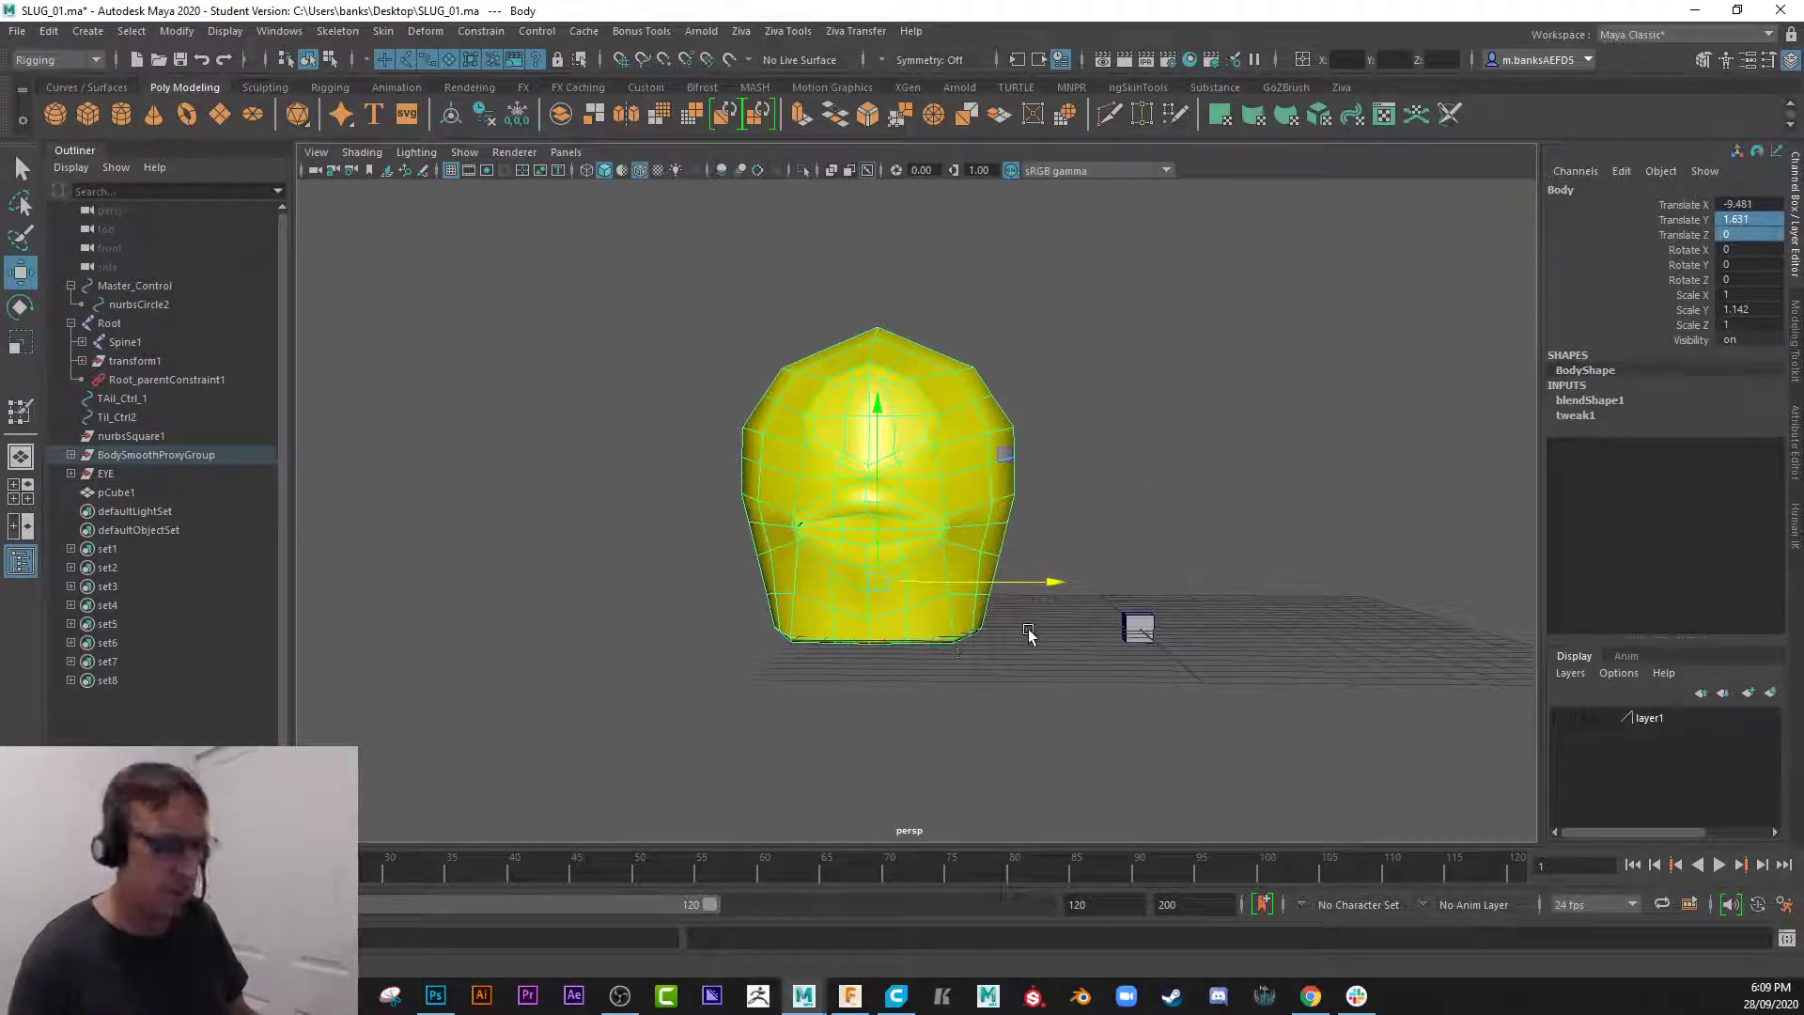
- Set the new cube's width, height and depth to 10
{"action": "middle_click_drag", "start_coordinate": [1033, 620], "coordinate": [894, 577], "text": "alt"}
{"action": "scroll", "coordinate": [895, 577], "scroll_direction": "up", "scroll_amount": 2}
{"action": "left_click", "coordinate": [978, 602]}
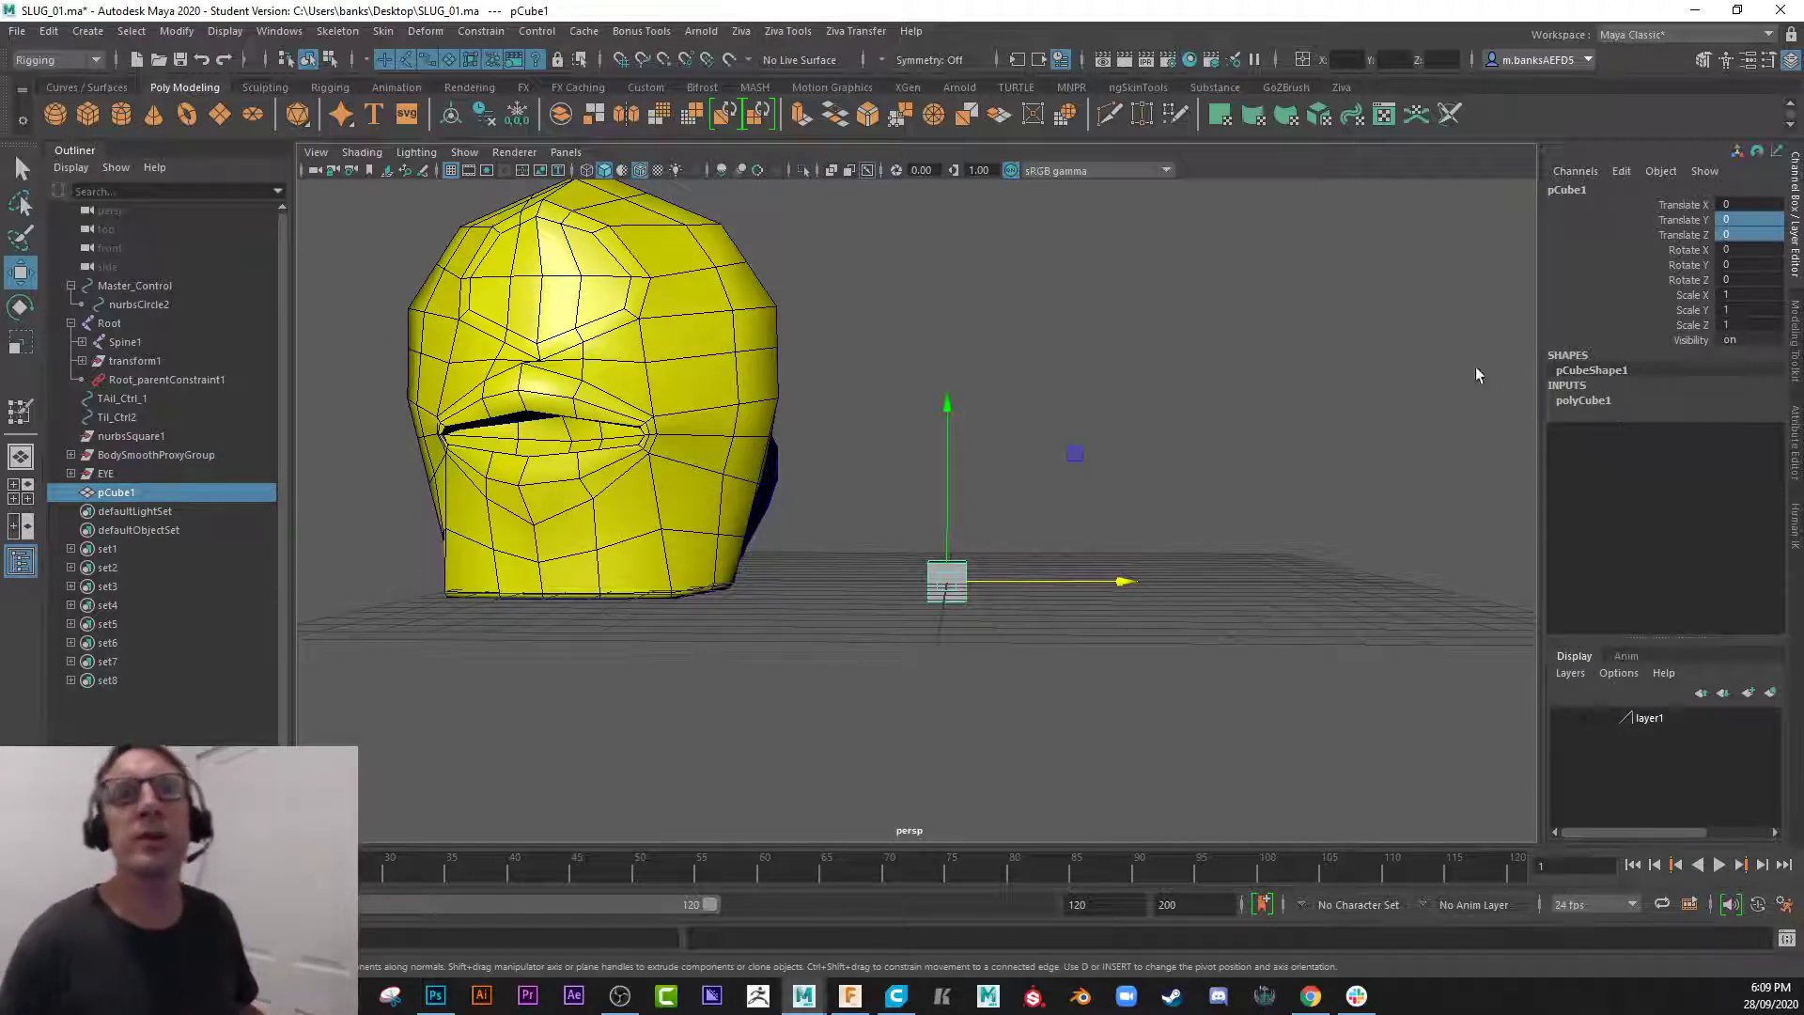
{"action": "left_click", "coordinate": [1575, 398]}
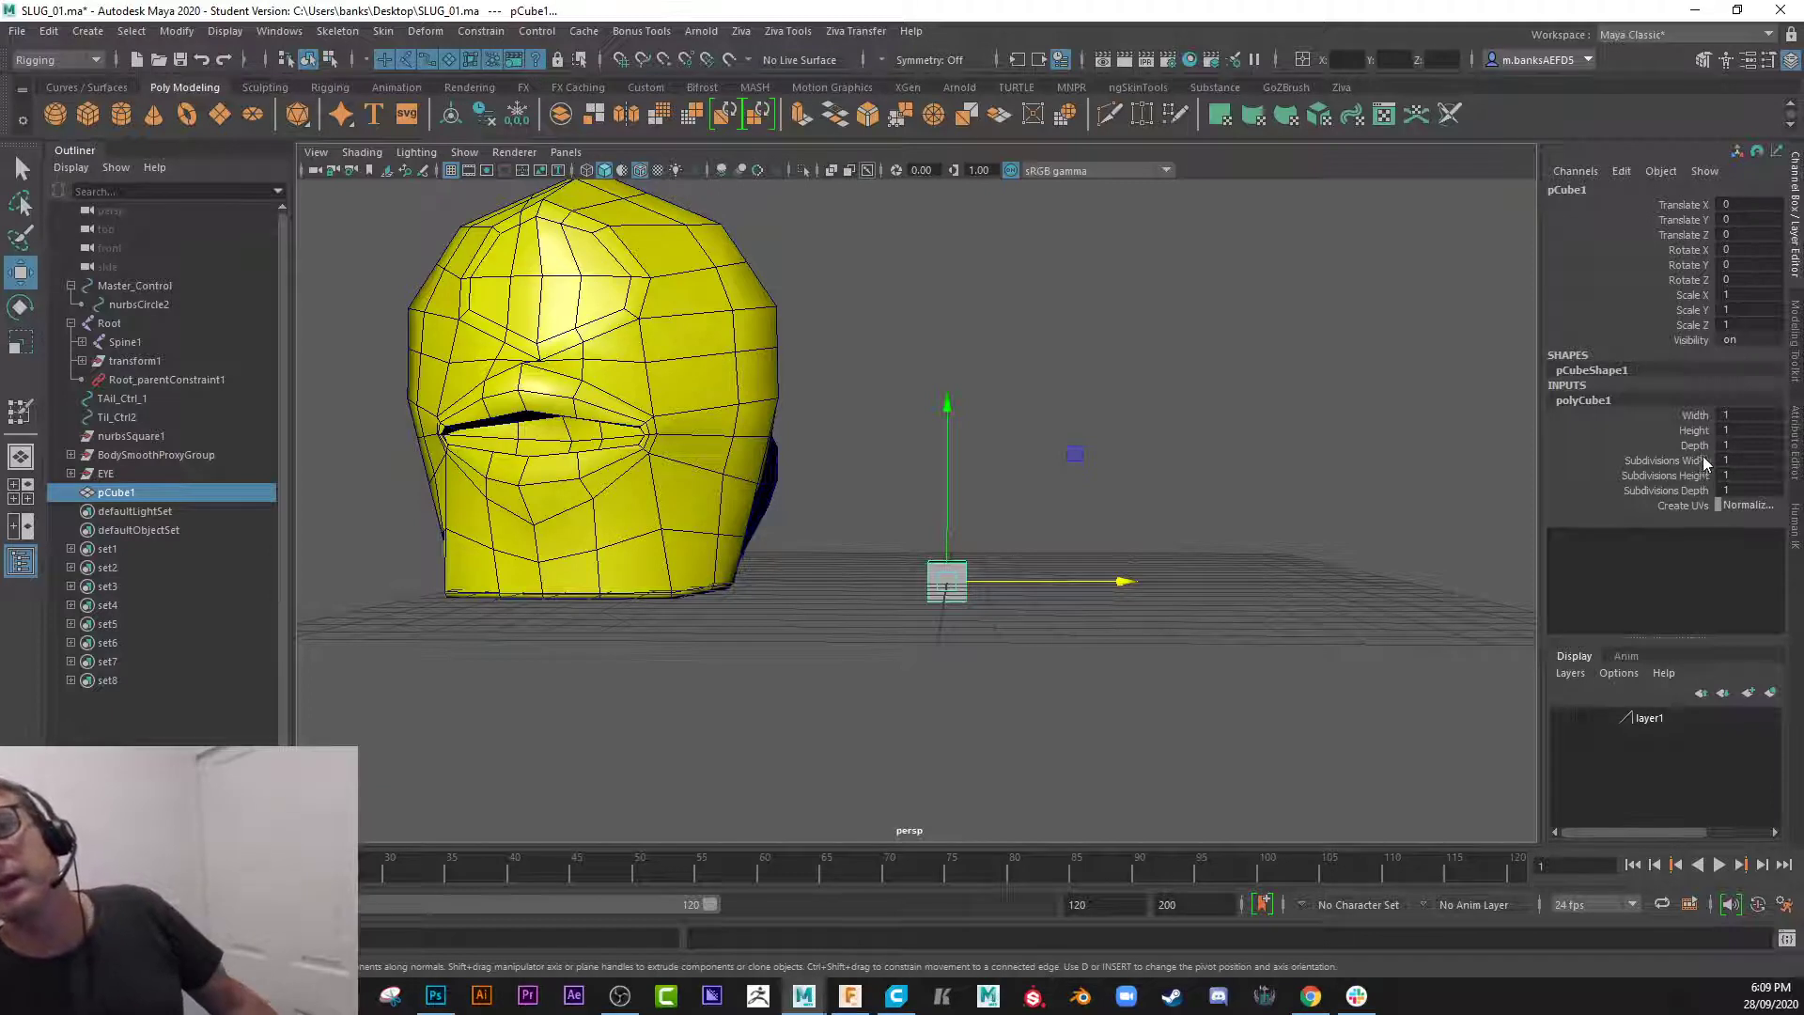
{"action": "left_click_drag", "start_coordinate": [1731, 415], "coordinate": [1729, 444]}
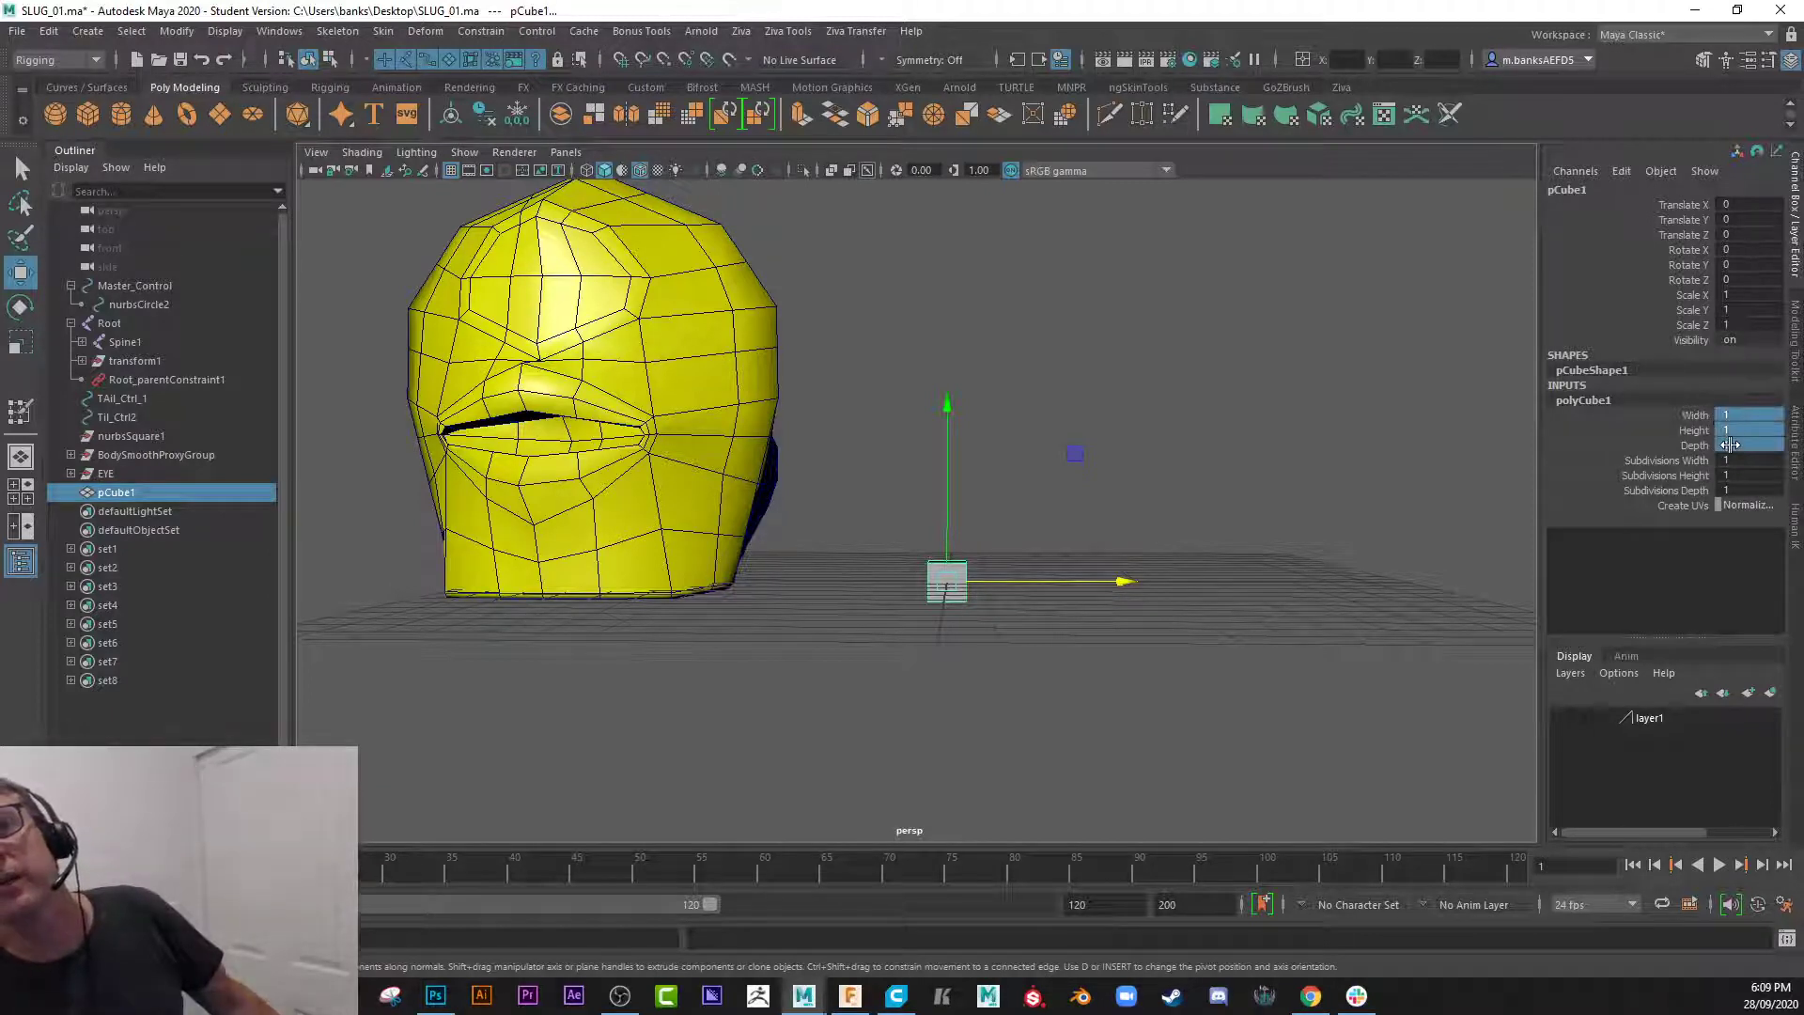
{"action": "left_click", "coordinate": [1729, 444]}
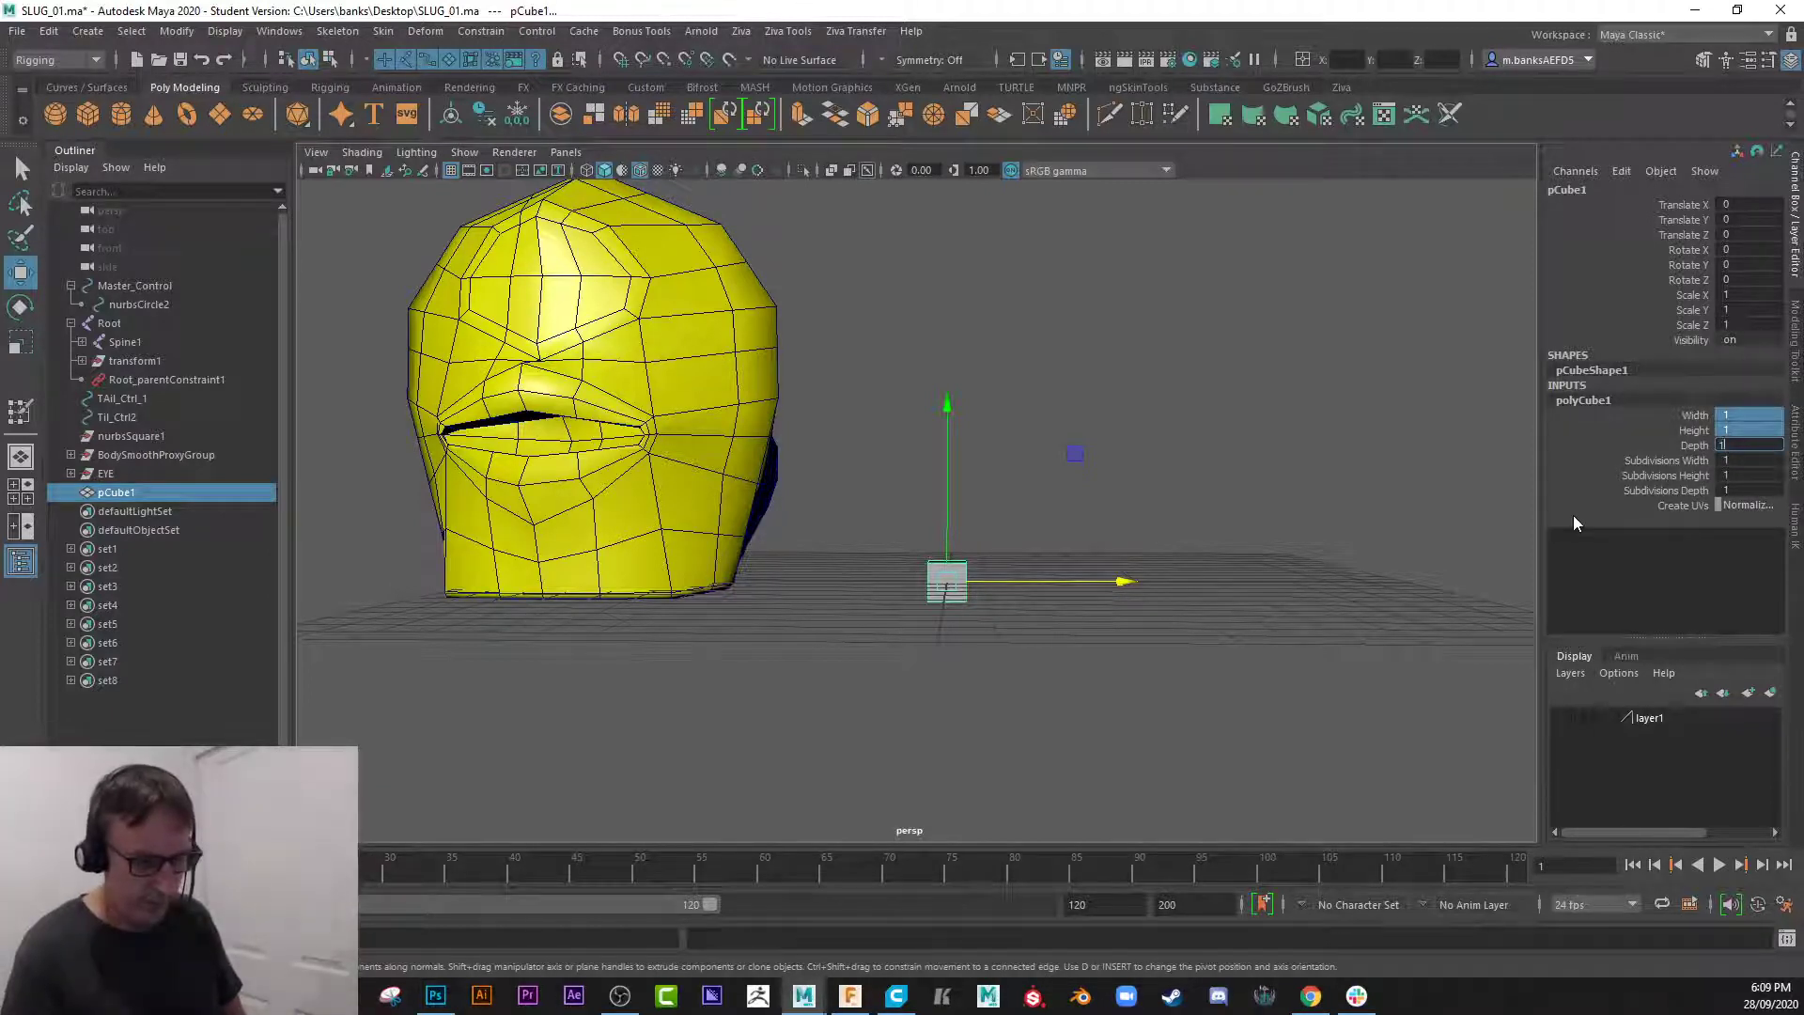
{"action": "type", "text": "0"}
{"action": "key", "text": "Return"}
- Raise the cube onto the ground grid, to a Translate Y of about 5.23
{"action": "right_click_drag", "start_coordinate": [1428, 600], "coordinate": [897, 467], "text": "alt"}
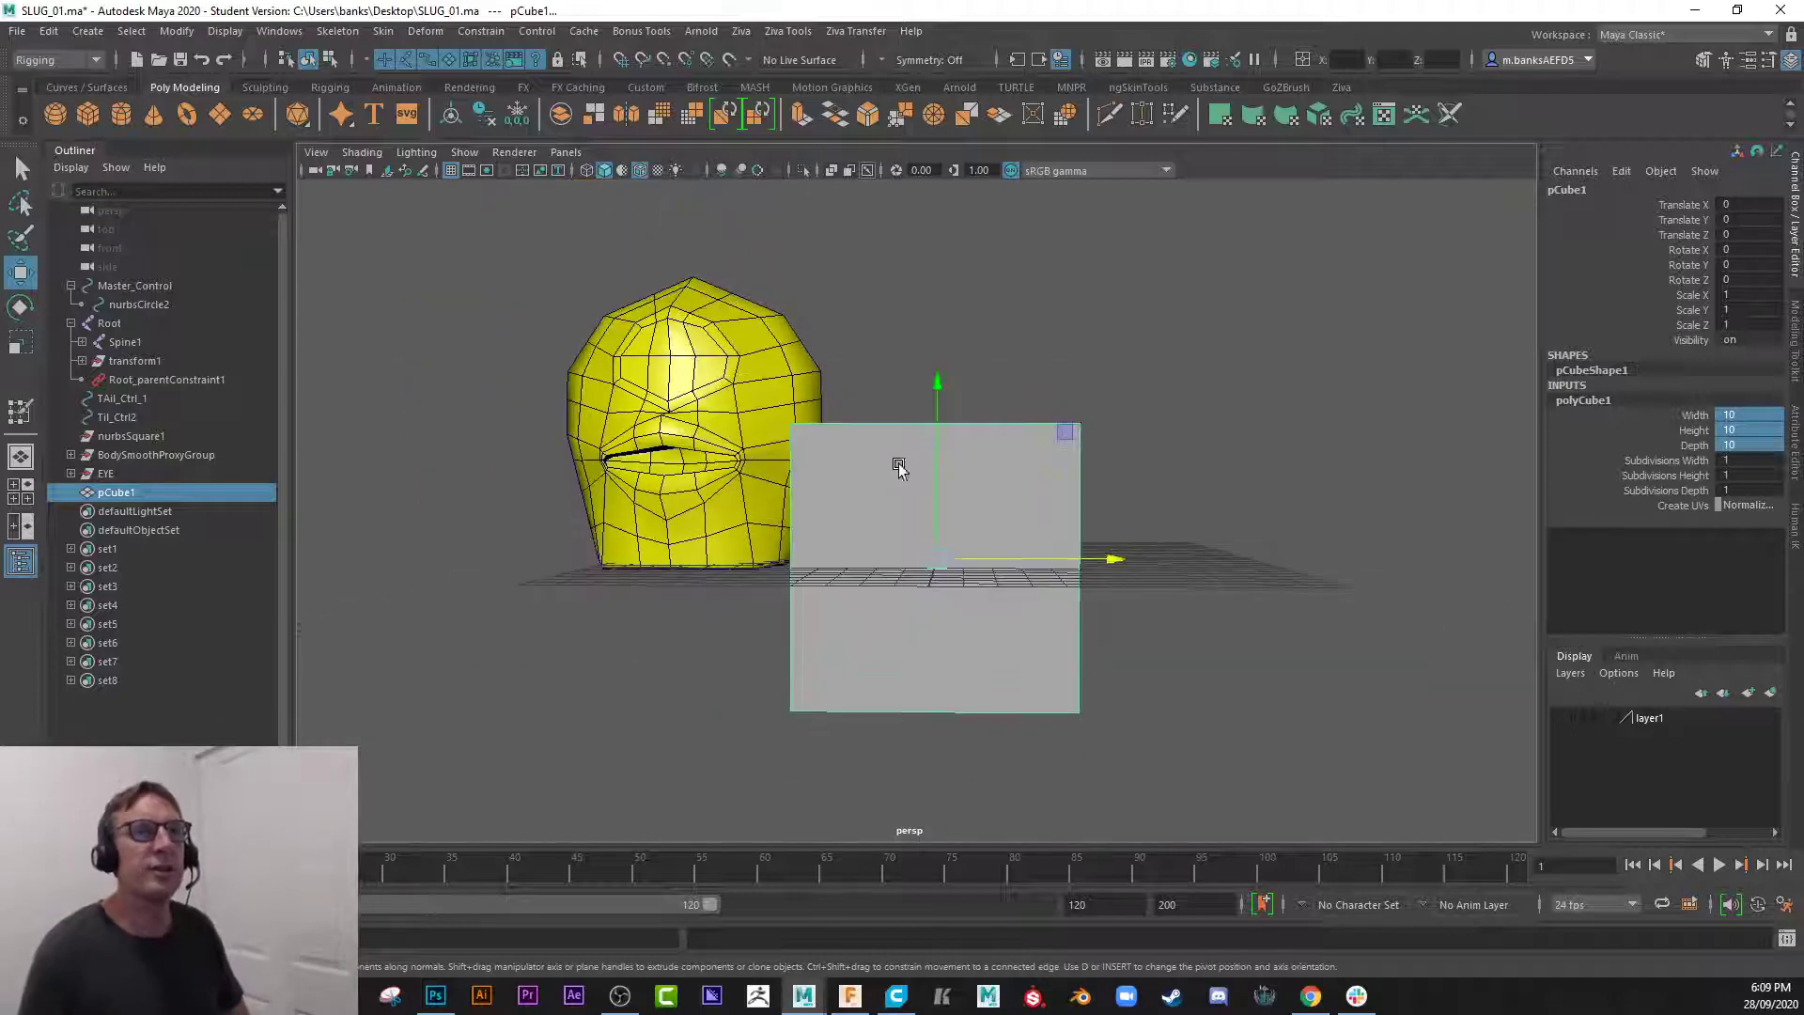
{"action": "left_click_drag", "start_coordinate": [938, 387], "coordinate": [930, 255]}
{"action": "left_click_drag", "start_coordinate": [1005, 534], "coordinate": [939, 255], "text": "alt"}
{"action": "right_click_drag", "start_coordinate": [959, 451], "coordinate": [775, 430], "text": "alt"}
{"action": "left_click", "coordinate": [774, 430]}
{"action": "left_click_drag", "start_coordinate": [958, 517], "coordinate": [827, 537], "text": "alt"}
{"action": "left_click", "coordinate": [875, 472]}
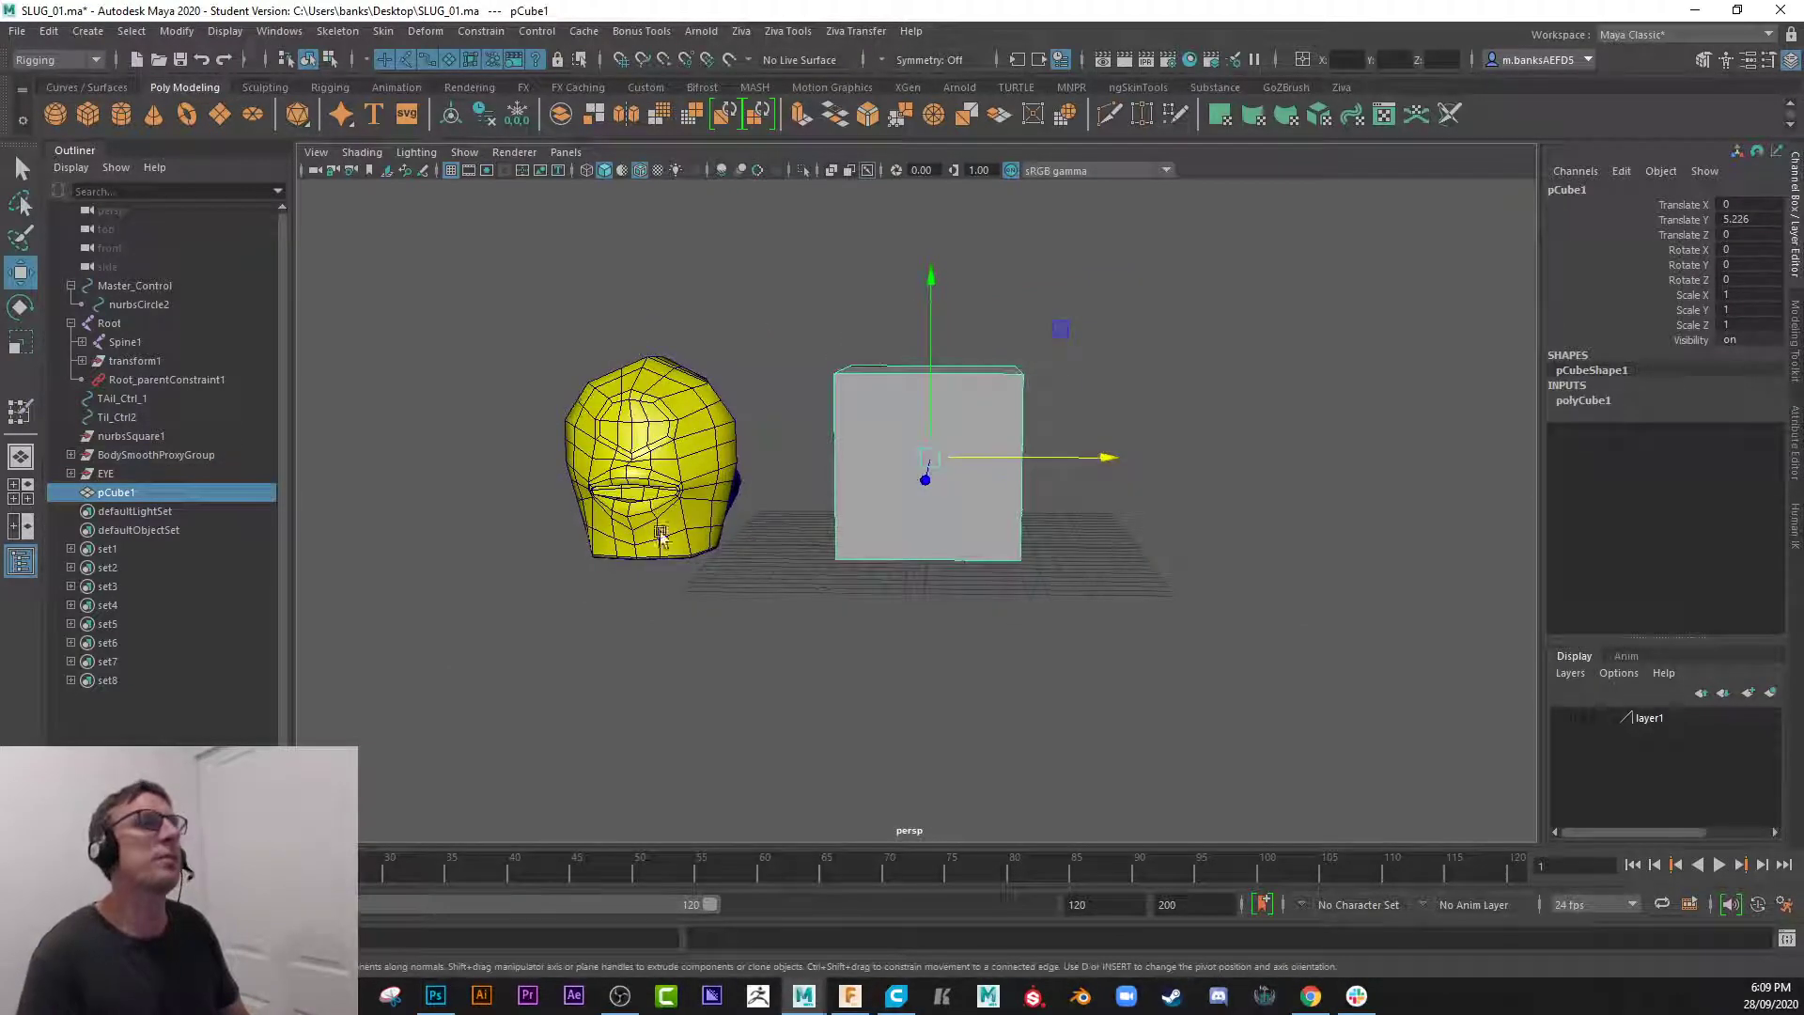
- Switch to the Modeling menu set and apply Smooth to the cube with 1 division
{"action": "left_click", "coordinate": [88, 60]}
{"action": "left_click", "coordinate": [37, 80]}
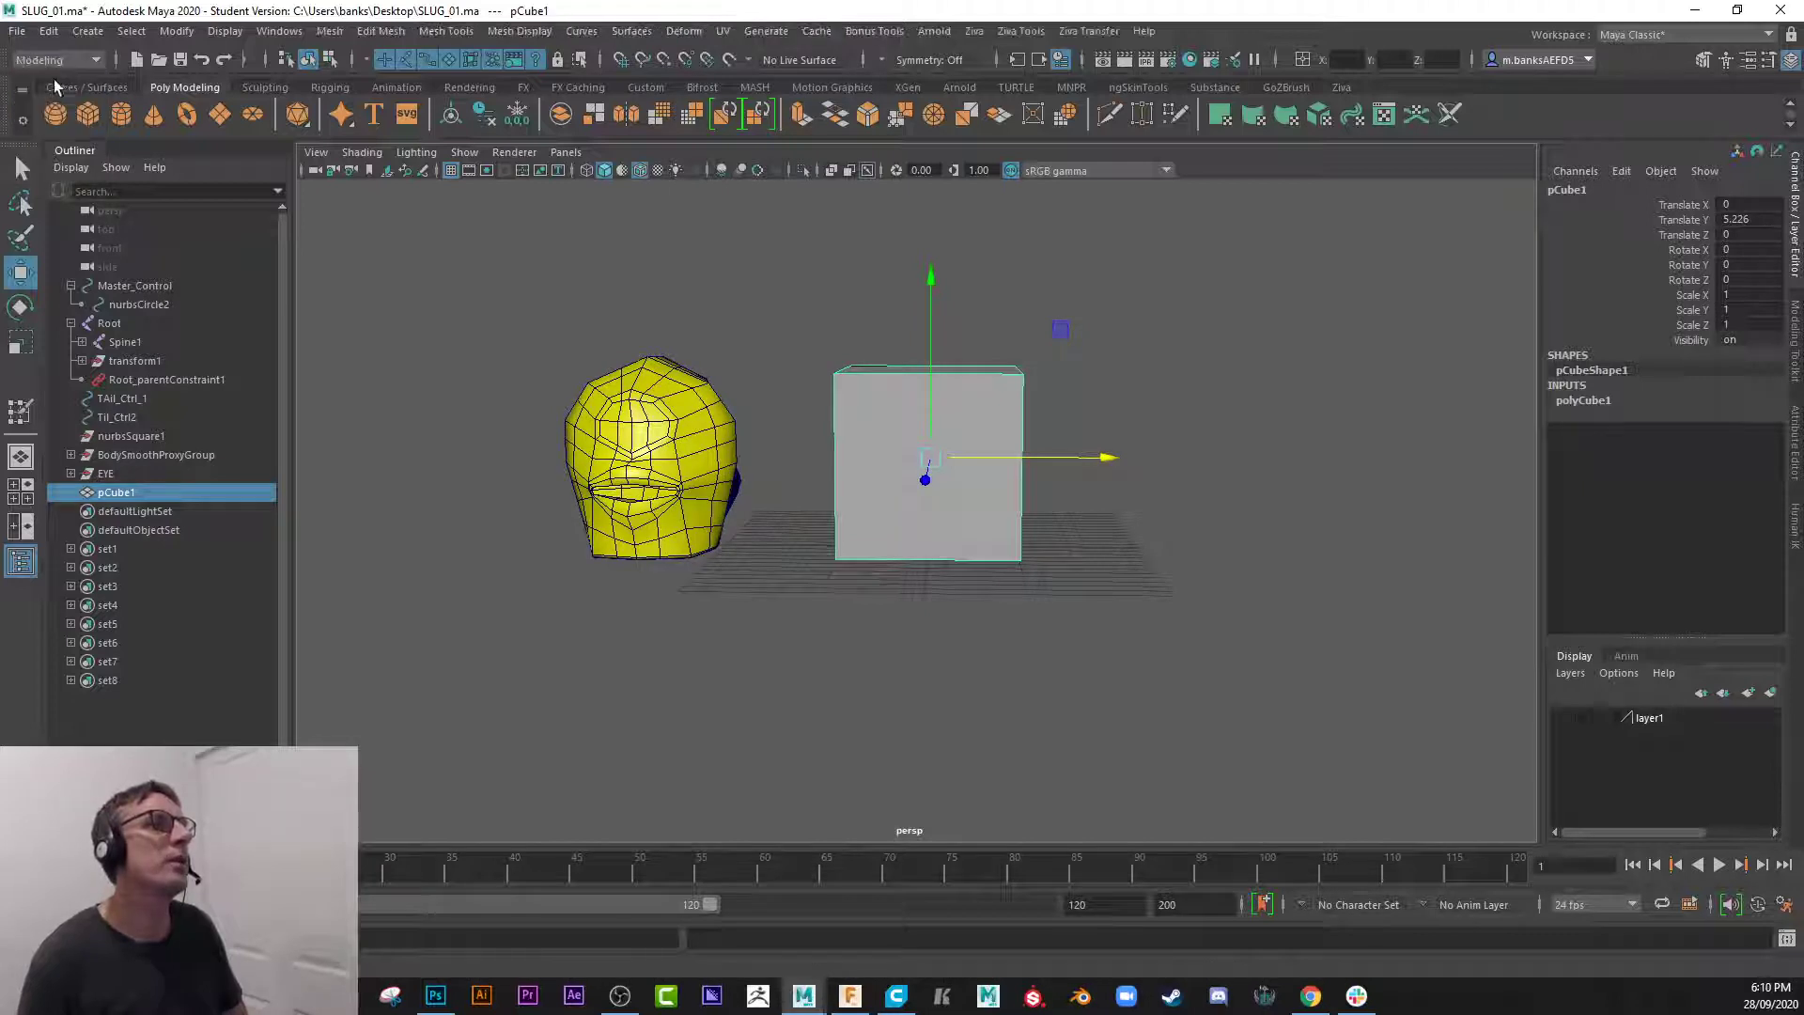
{"action": "left_click", "coordinate": [330, 33]}
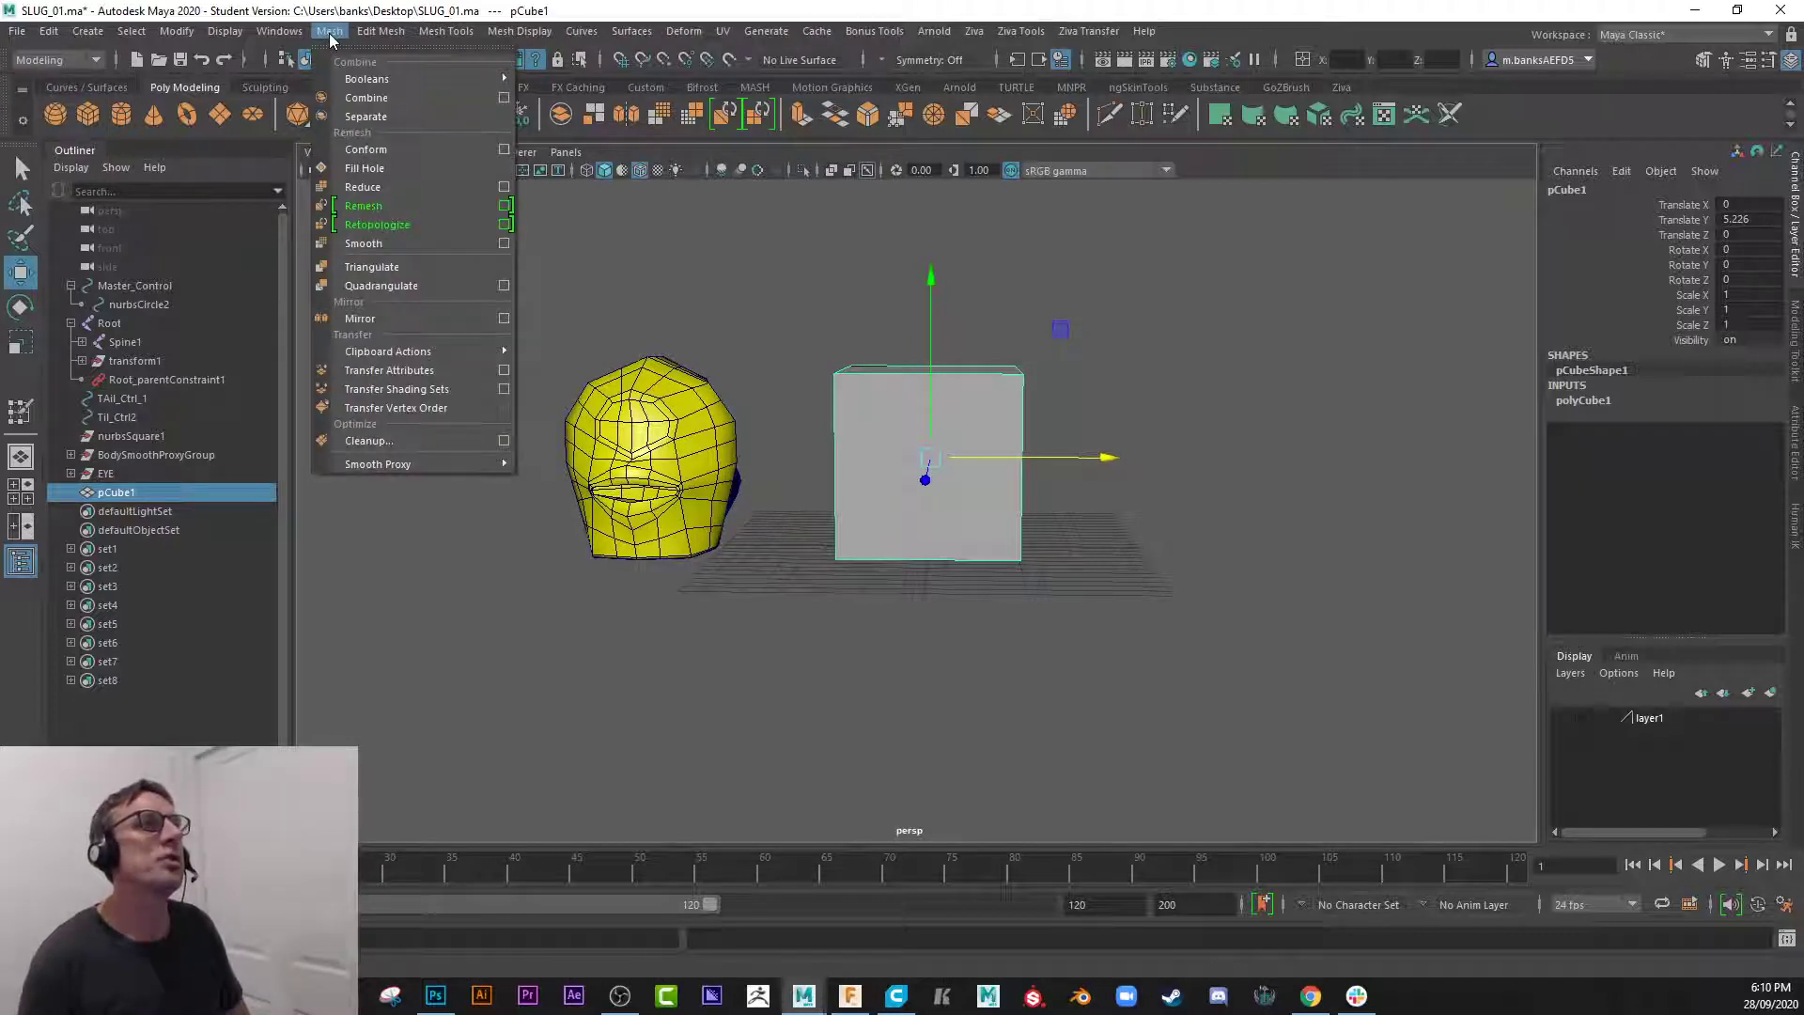
{"action": "left_click", "coordinate": [414, 243]}
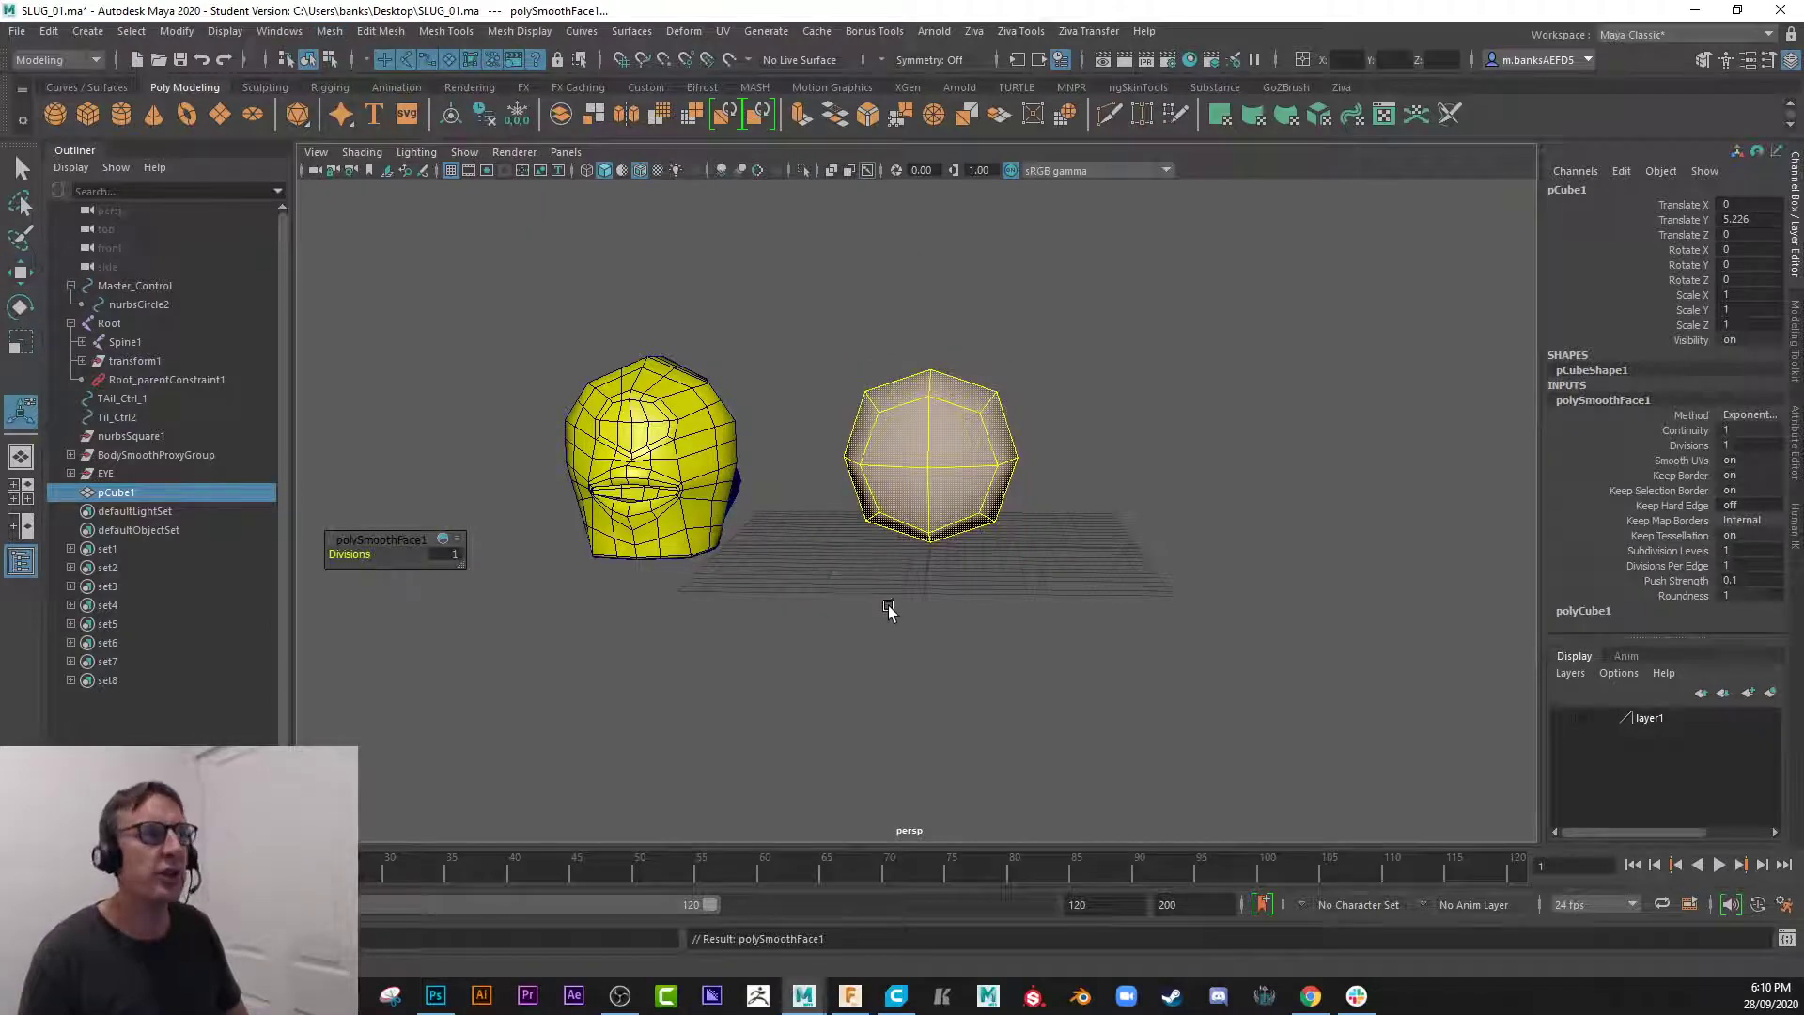
{"action": "right_click_drag", "start_coordinate": [888, 601], "coordinate": [966, 619], "text": "alt"}
{"action": "left_click_drag", "start_coordinate": [966, 618], "coordinate": [965, 607], "text": "alt"}
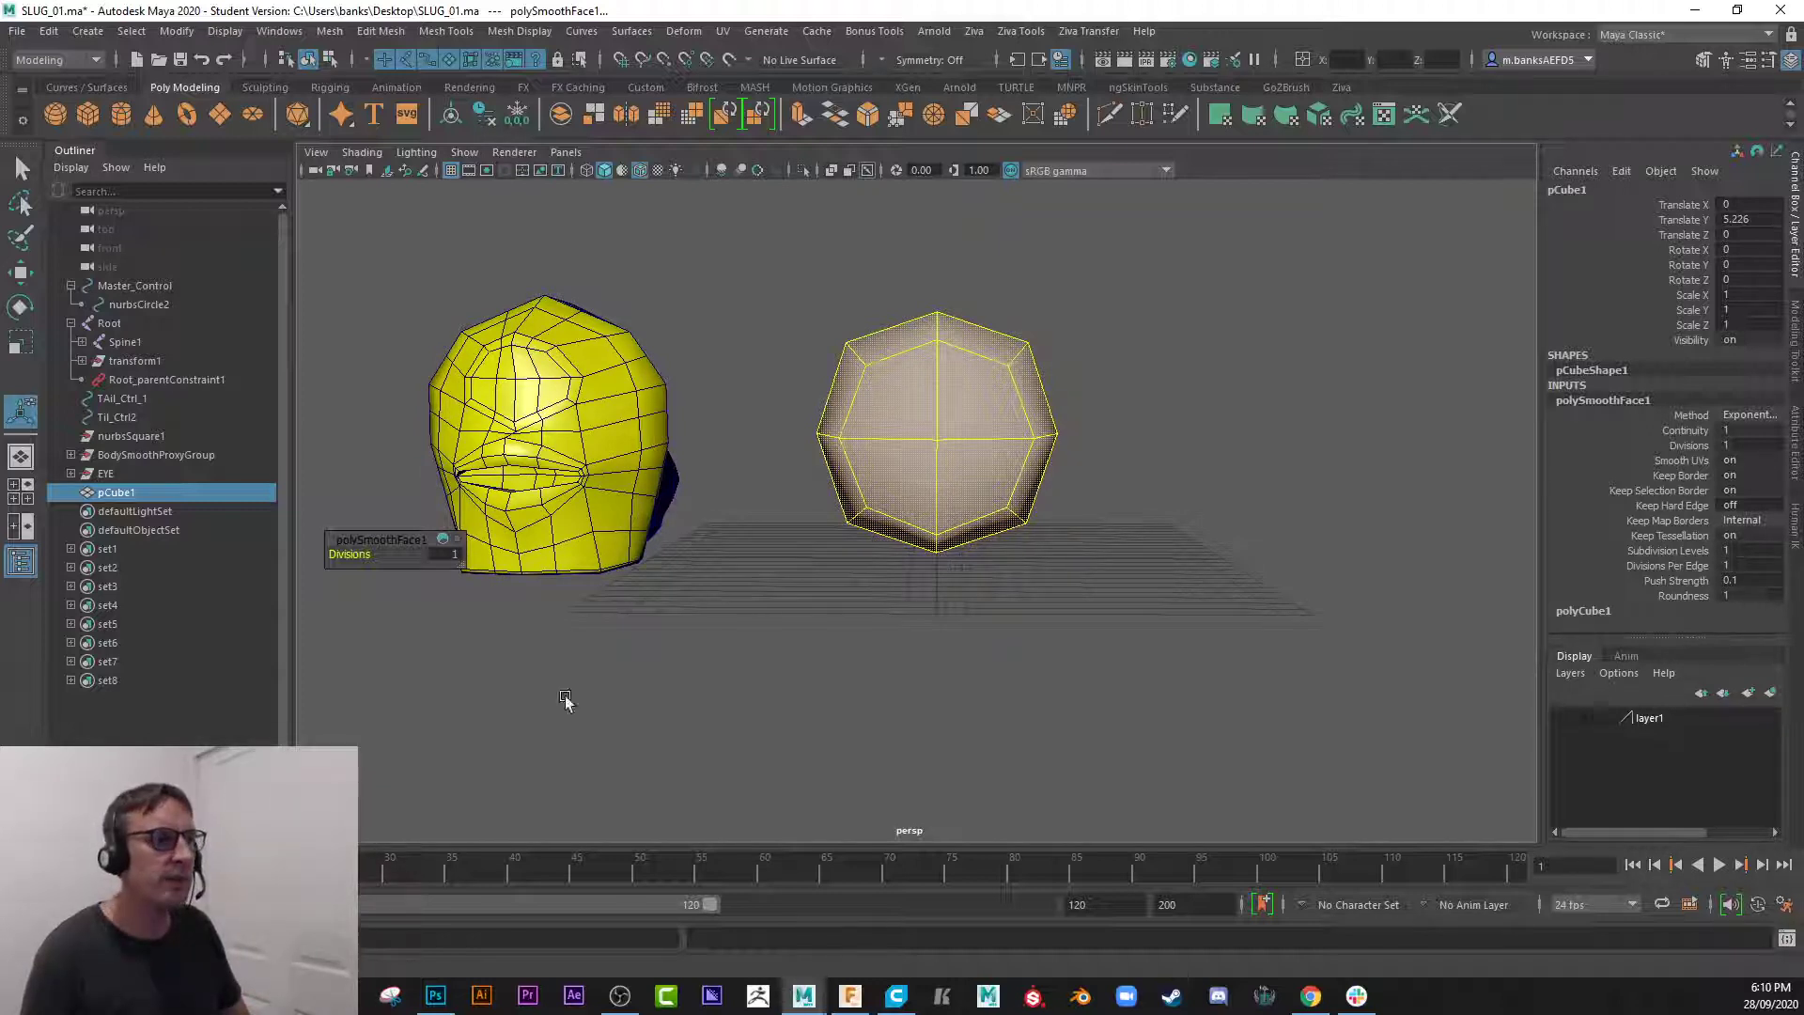
- Delete the half of the smoothed cube's faces on the side nearest the Body mesh
{"action": "left_click_drag", "start_coordinate": [951, 479], "coordinate": [1004, 449], "text": "alt"}
{"action": "right_click_drag", "start_coordinate": [912, 384], "coordinate": [911, 432]}
{"action": "left_click_drag", "start_coordinate": [805, 282], "coordinate": [878, 571]}
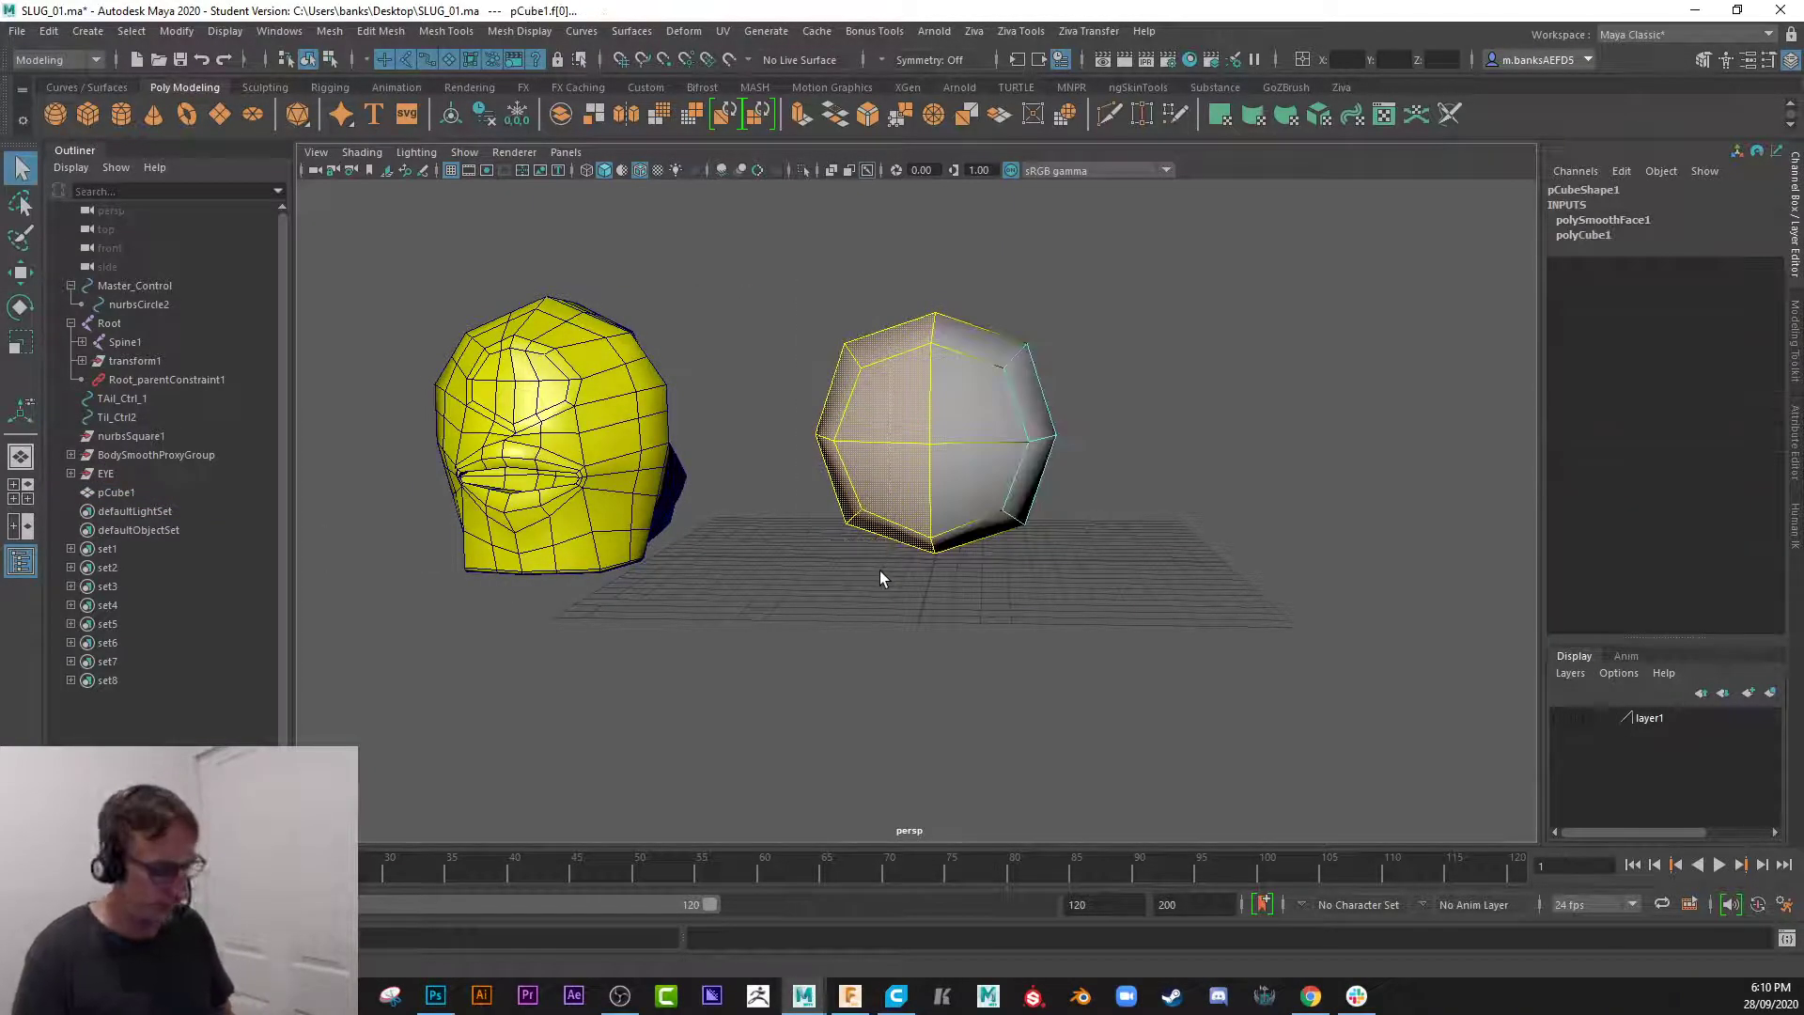
{"action": "key", "text": "b"}
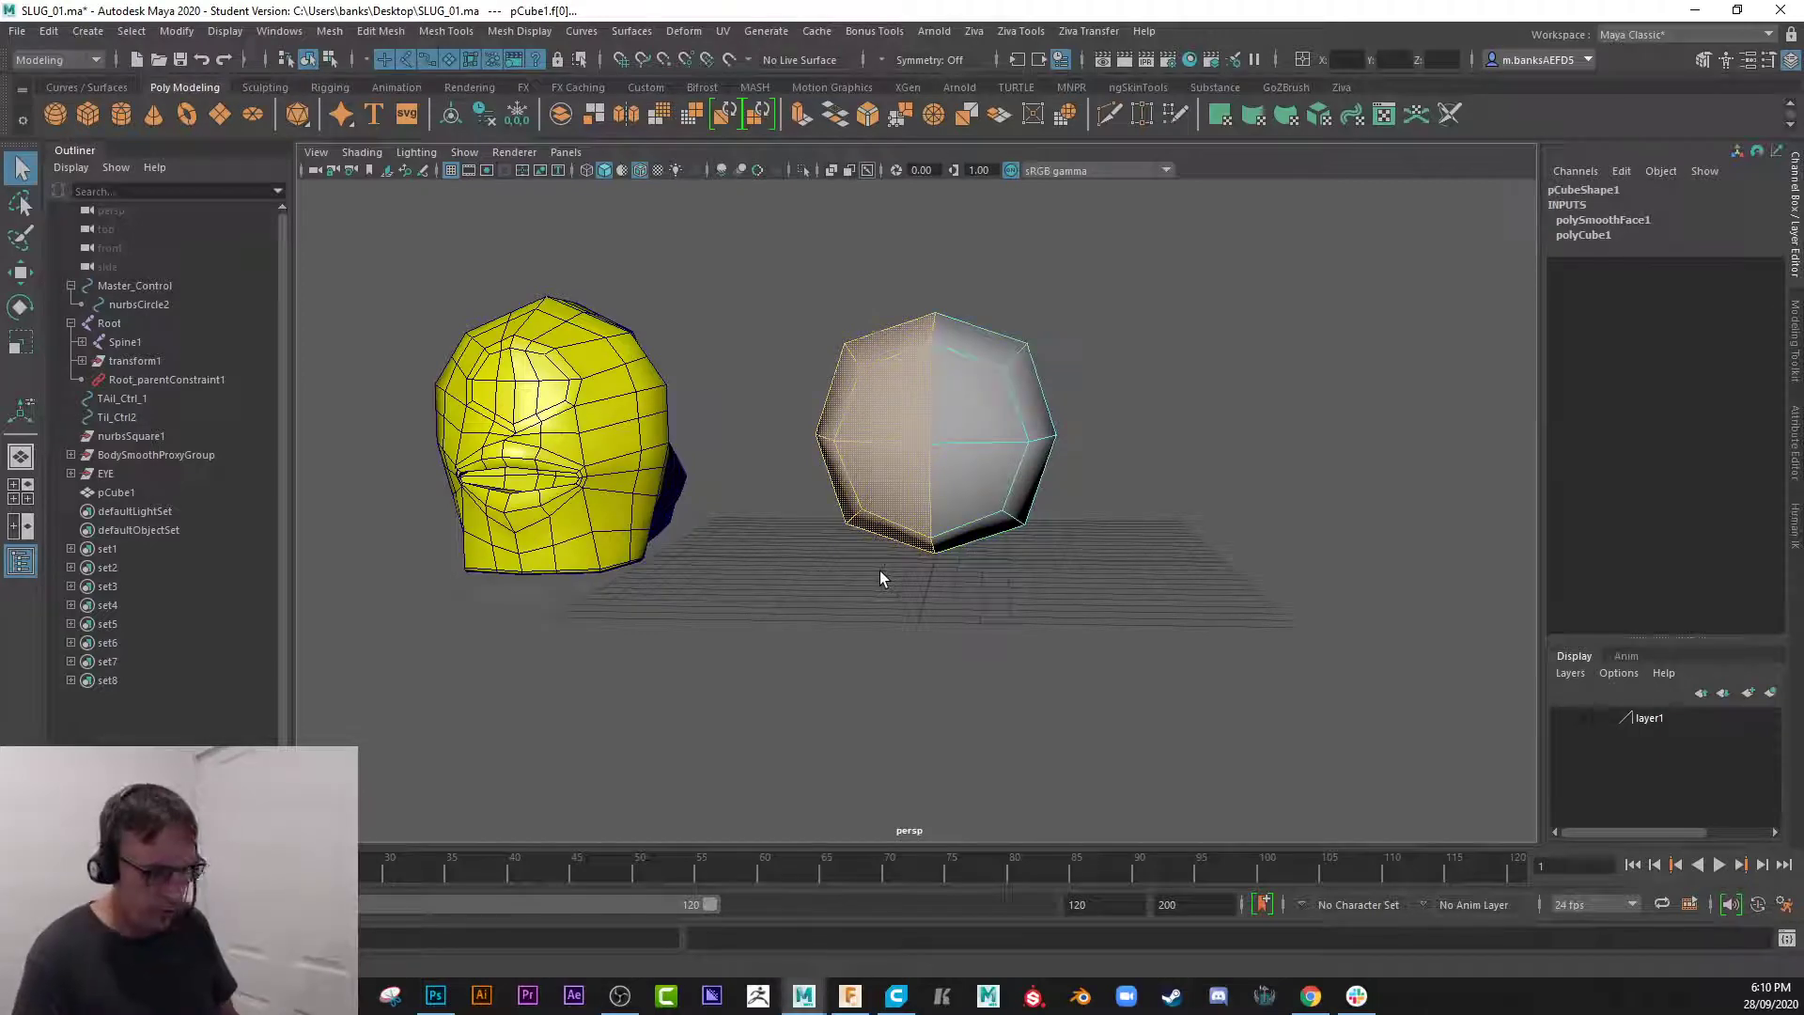
{"action": "key", "text": "Delete"}
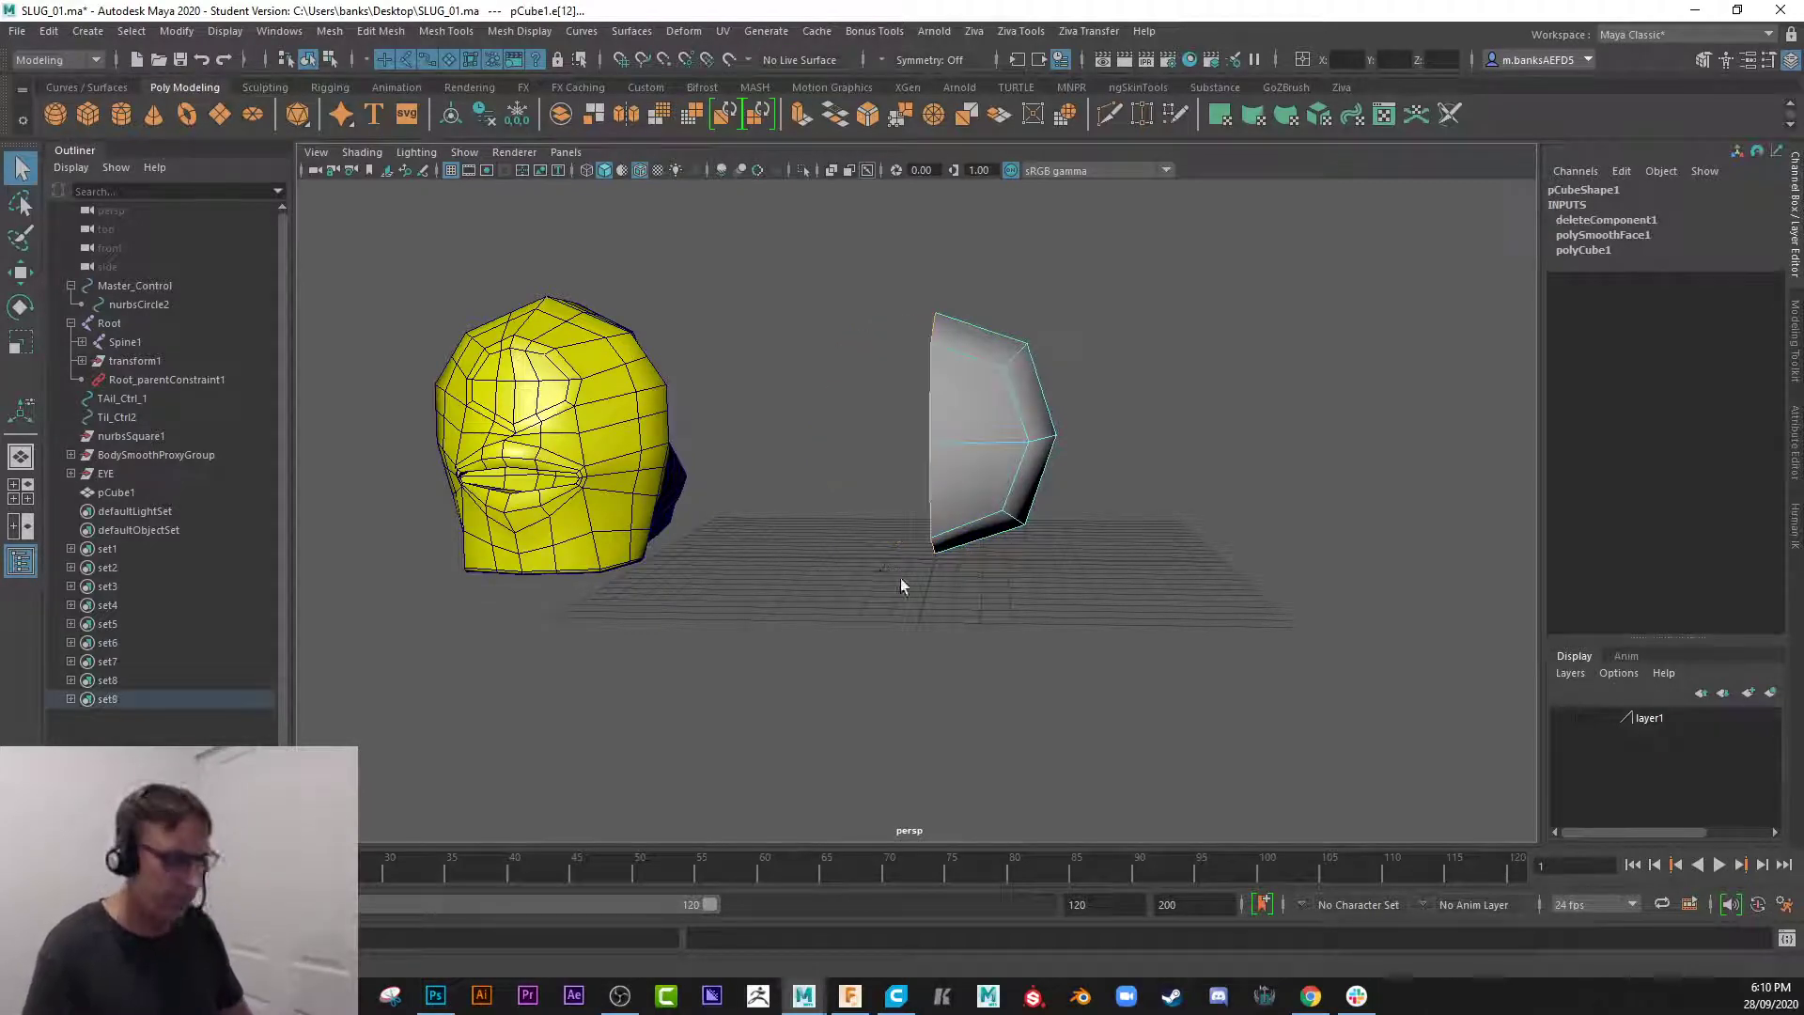
- Examine the remaining half sphere from the front, side and rear in comparison with the Body mesh
{"action": "left_click_drag", "start_coordinate": [901, 578], "coordinate": [560, 460], "text": "alt"}
{"action": "left_click", "coordinate": [637, 323]}
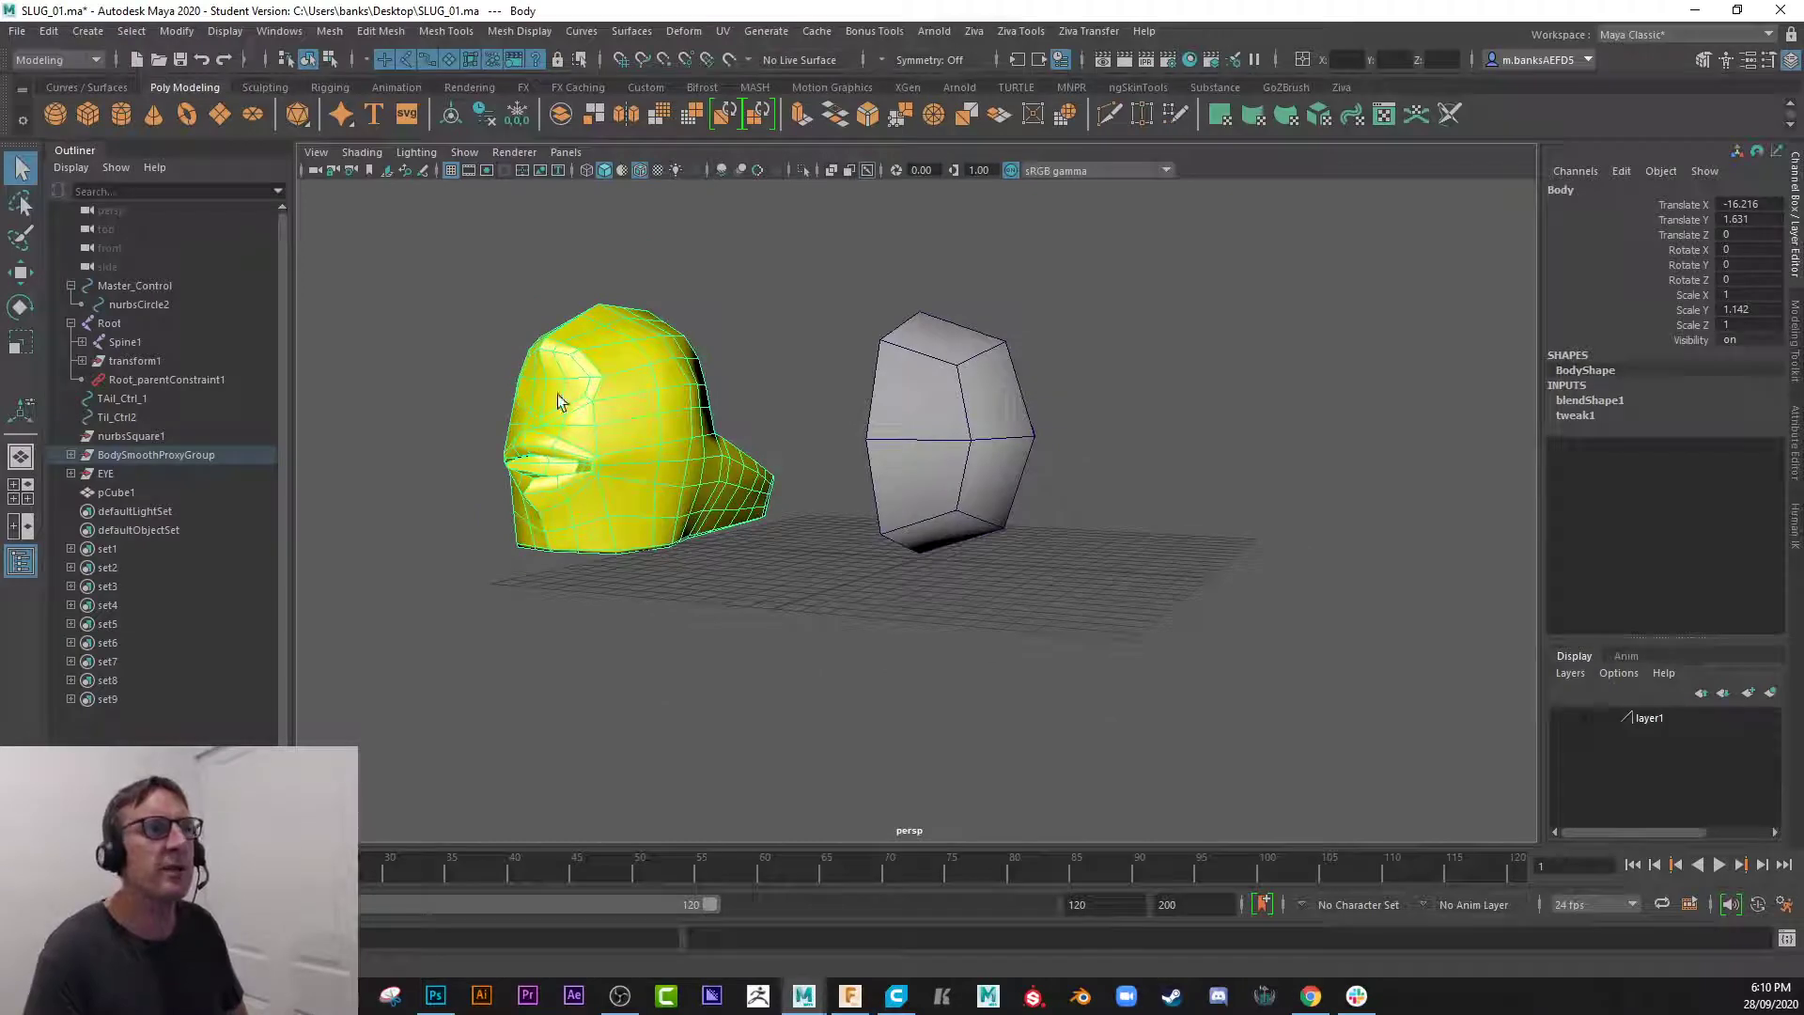
{"action": "left_click_drag", "start_coordinate": [741, 380], "coordinate": [632, 387], "text": "alt"}
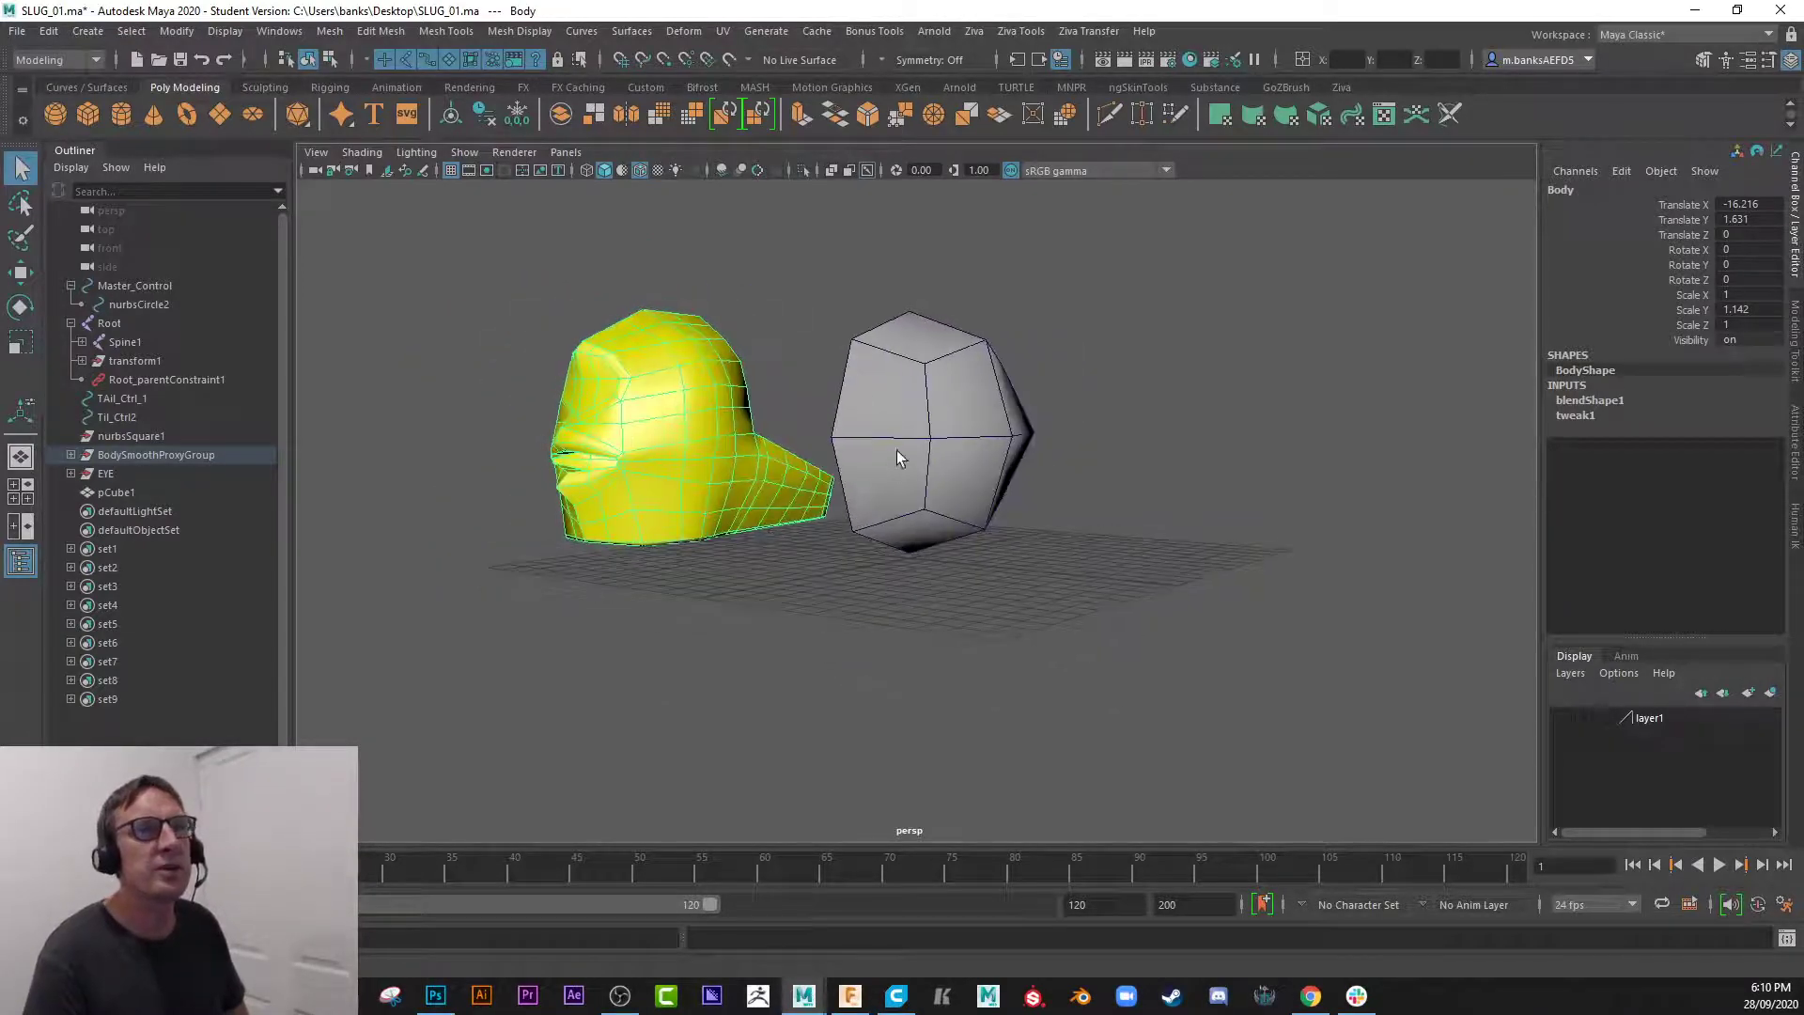
{"action": "mouse_move", "coordinate": [897, 449]}
{"action": "left_mouse_down", "text": "alt"}
{"action": "mouse_move", "coordinate": [851, 467]}
{"action": "mouse_move", "coordinate": [888, 472]}
{"action": "left_mouse_up", "text": "alt"}
{"action": "left_click", "coordinate": [966, 466]}
{"action": "right_click_drag", "start_coordinate": [966, 466], "coordinate": [1217, 538], "text": "alt"}
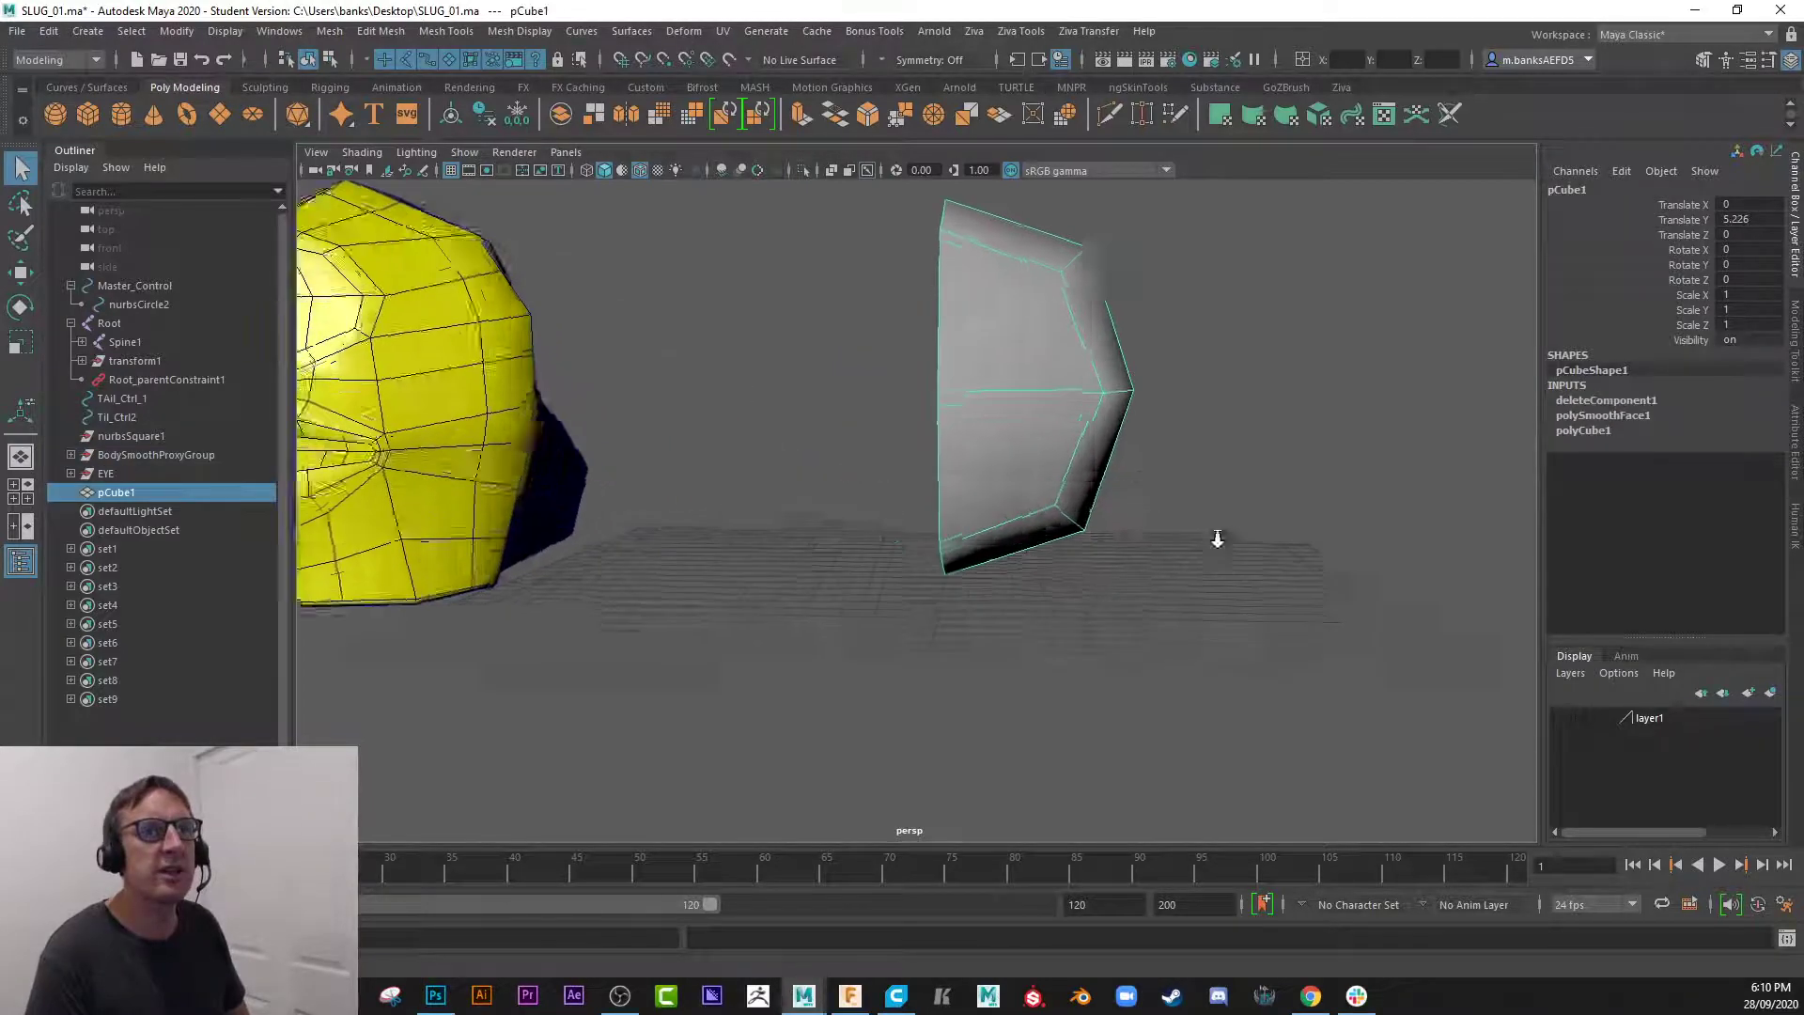
{"action": "left_click_drag", "start_coordinate": [1217, 539], "coordinate": [660, 489], "text": "alt"}
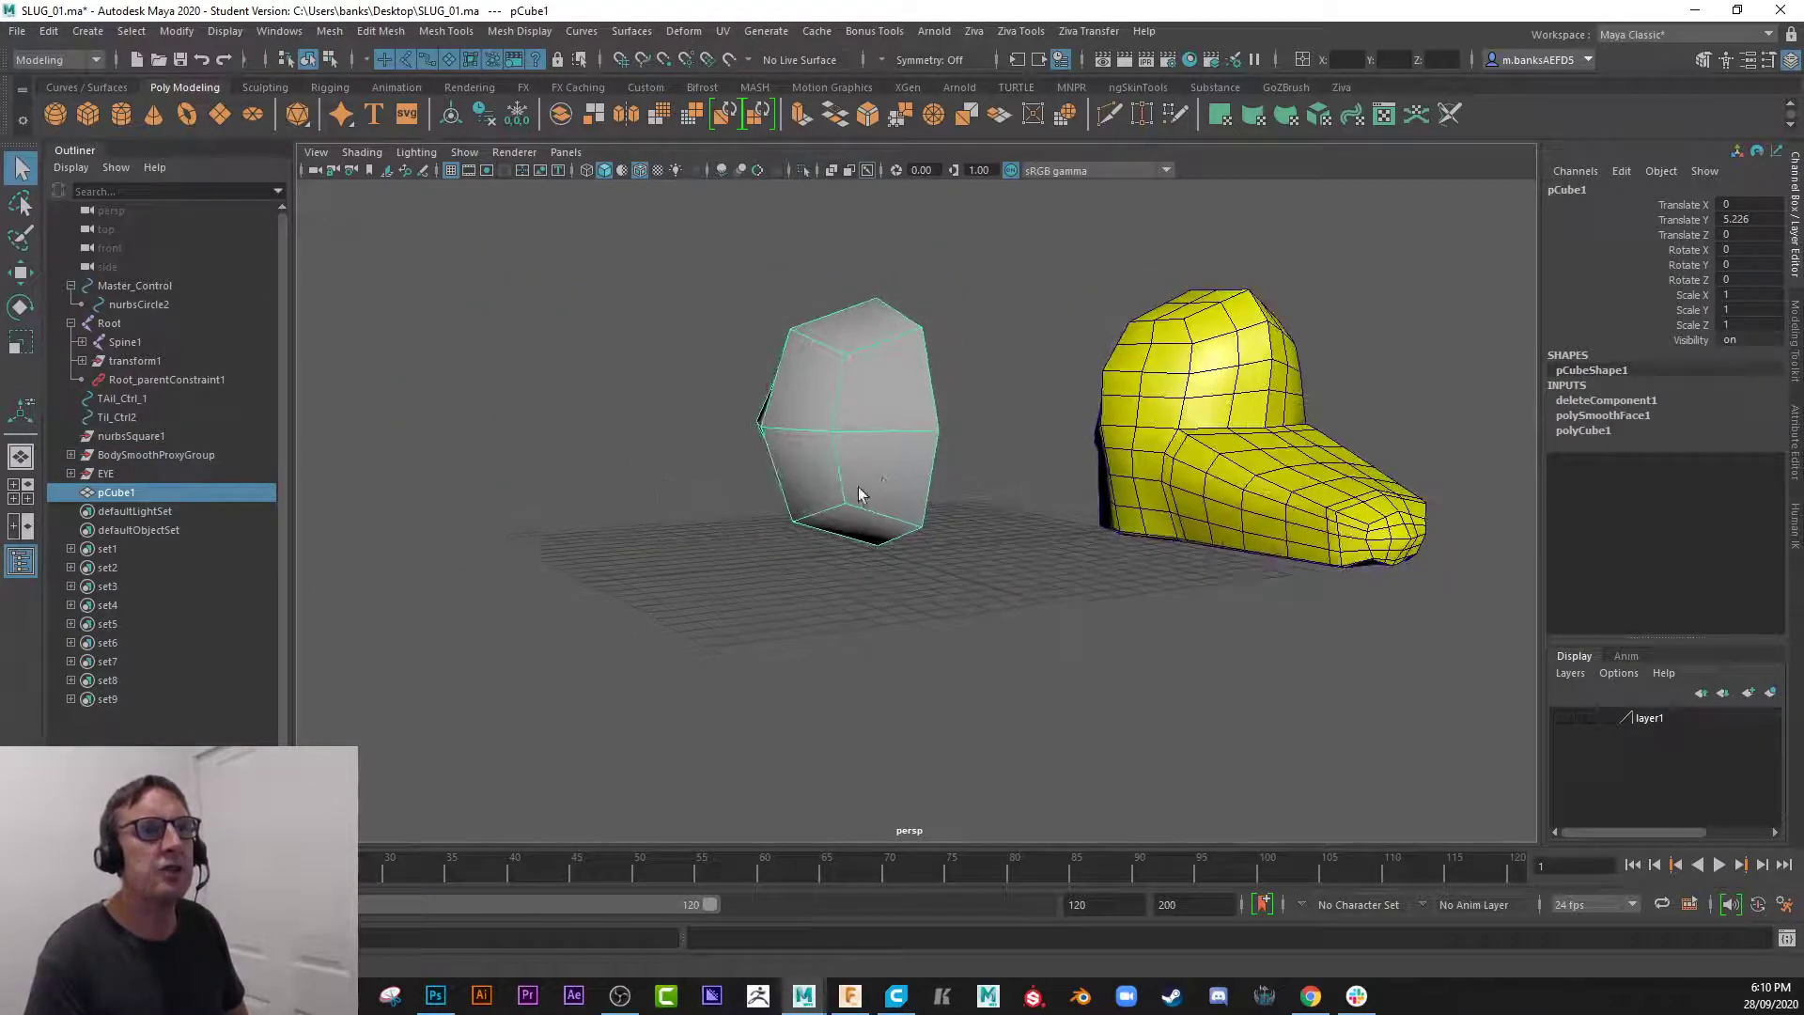
- Lower the half sphere's lower rear face next to the open centre line
{"action": "right_click_drag", "start_coordinate": [880, 470], "coordinate": [894, 516]}
{"action": "left_click", "coordinate": [893, 464]}
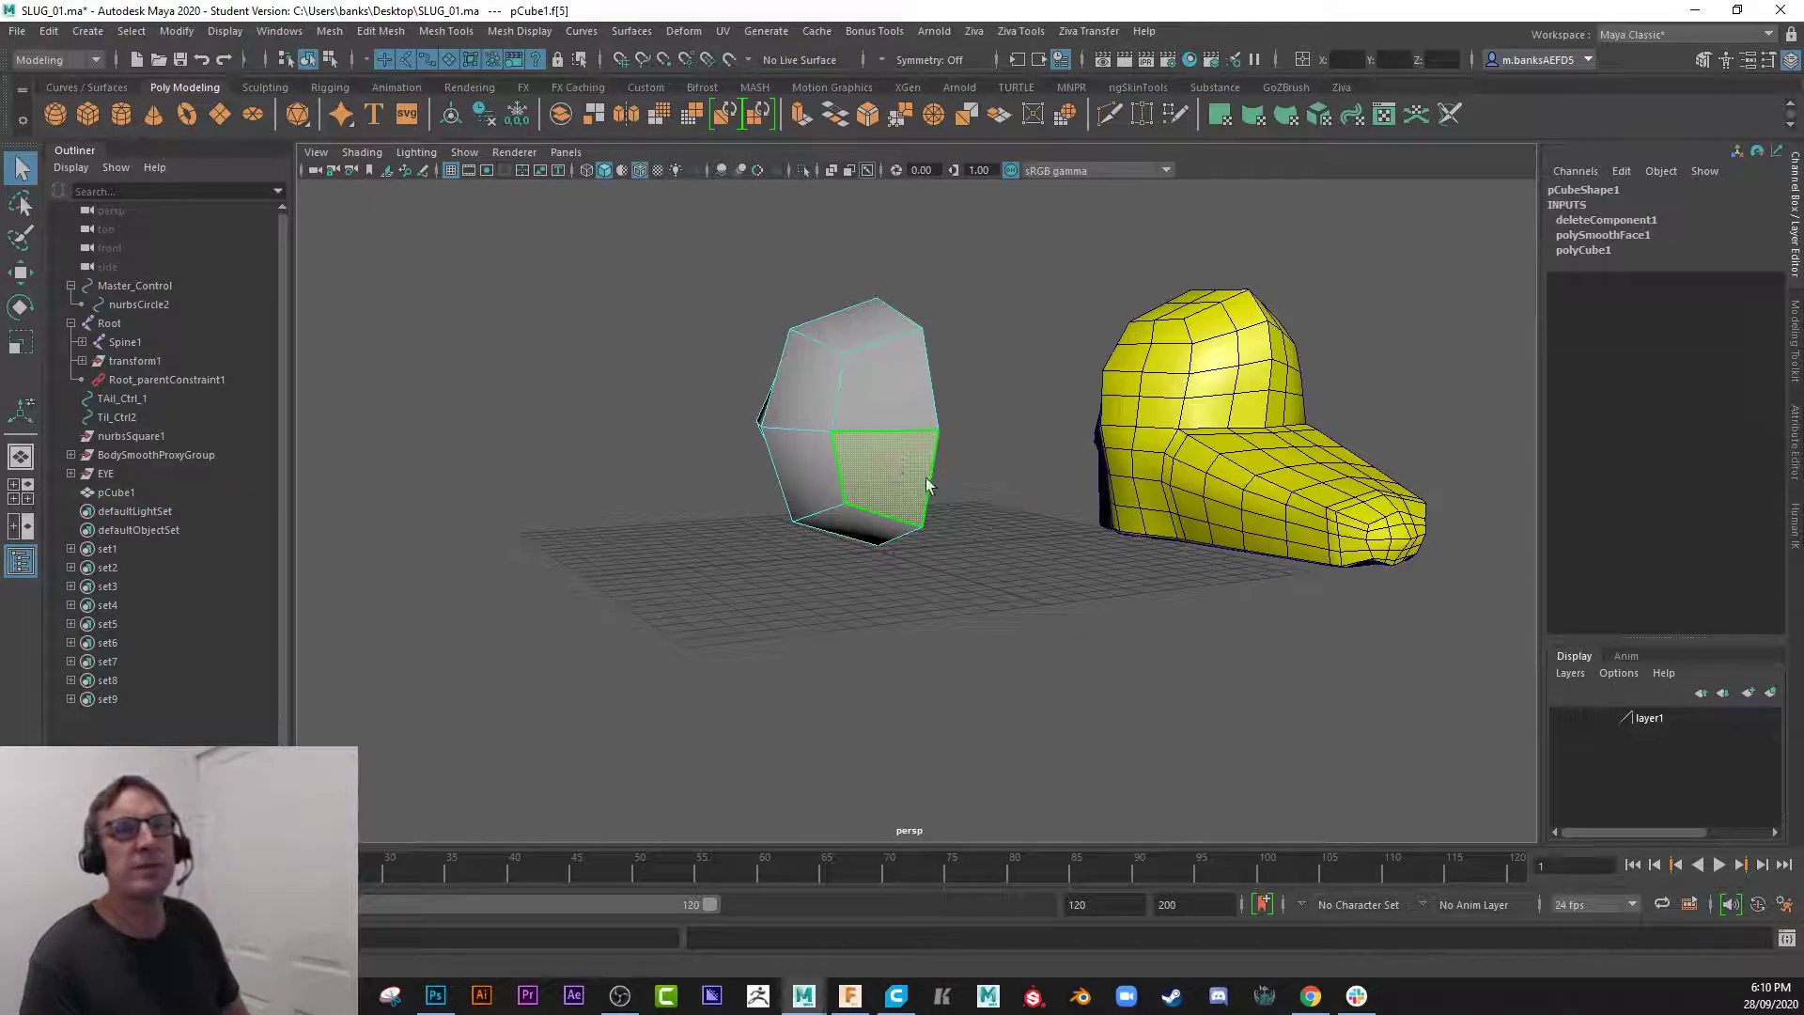
{"action": "left_click_drag", "start_coordinate": [717, 563], "coordinate": [819, 567], "text": "alt"}
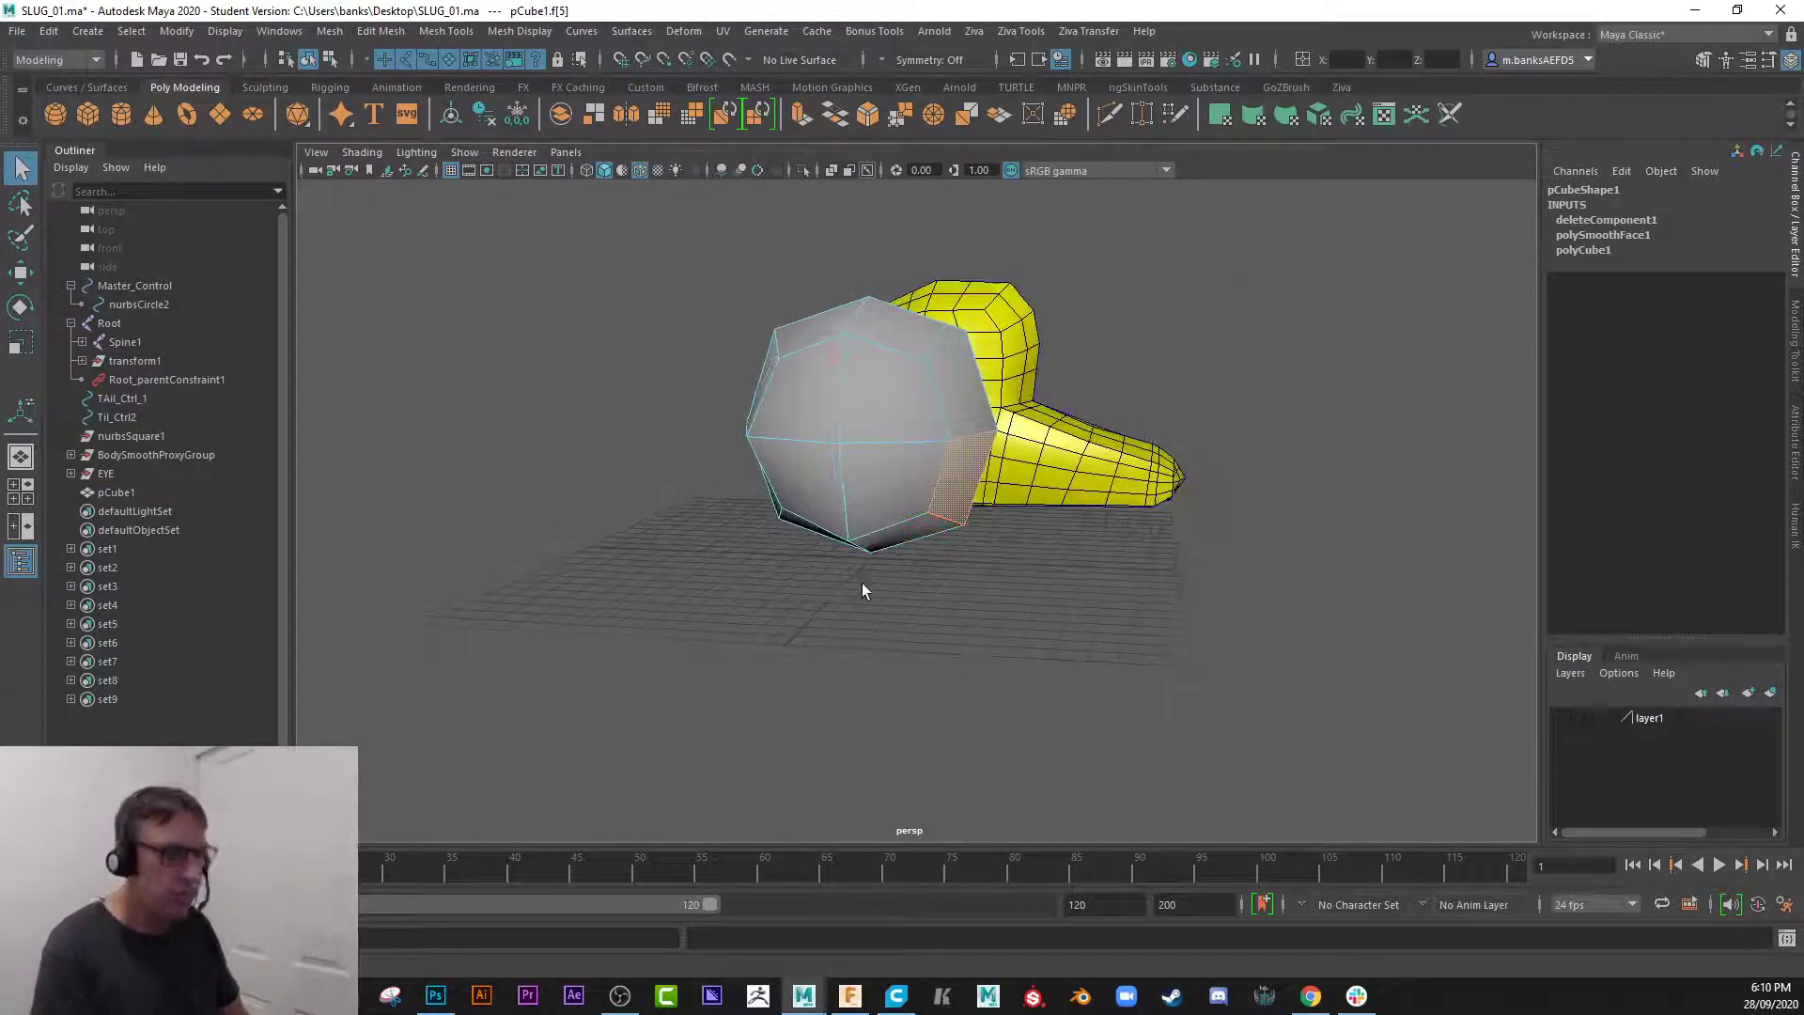
{"action": "key", "text": "w"}
{"action": "left_click_drag", "start_coordinate": [961, 318], "coordinate": [964, 348]}
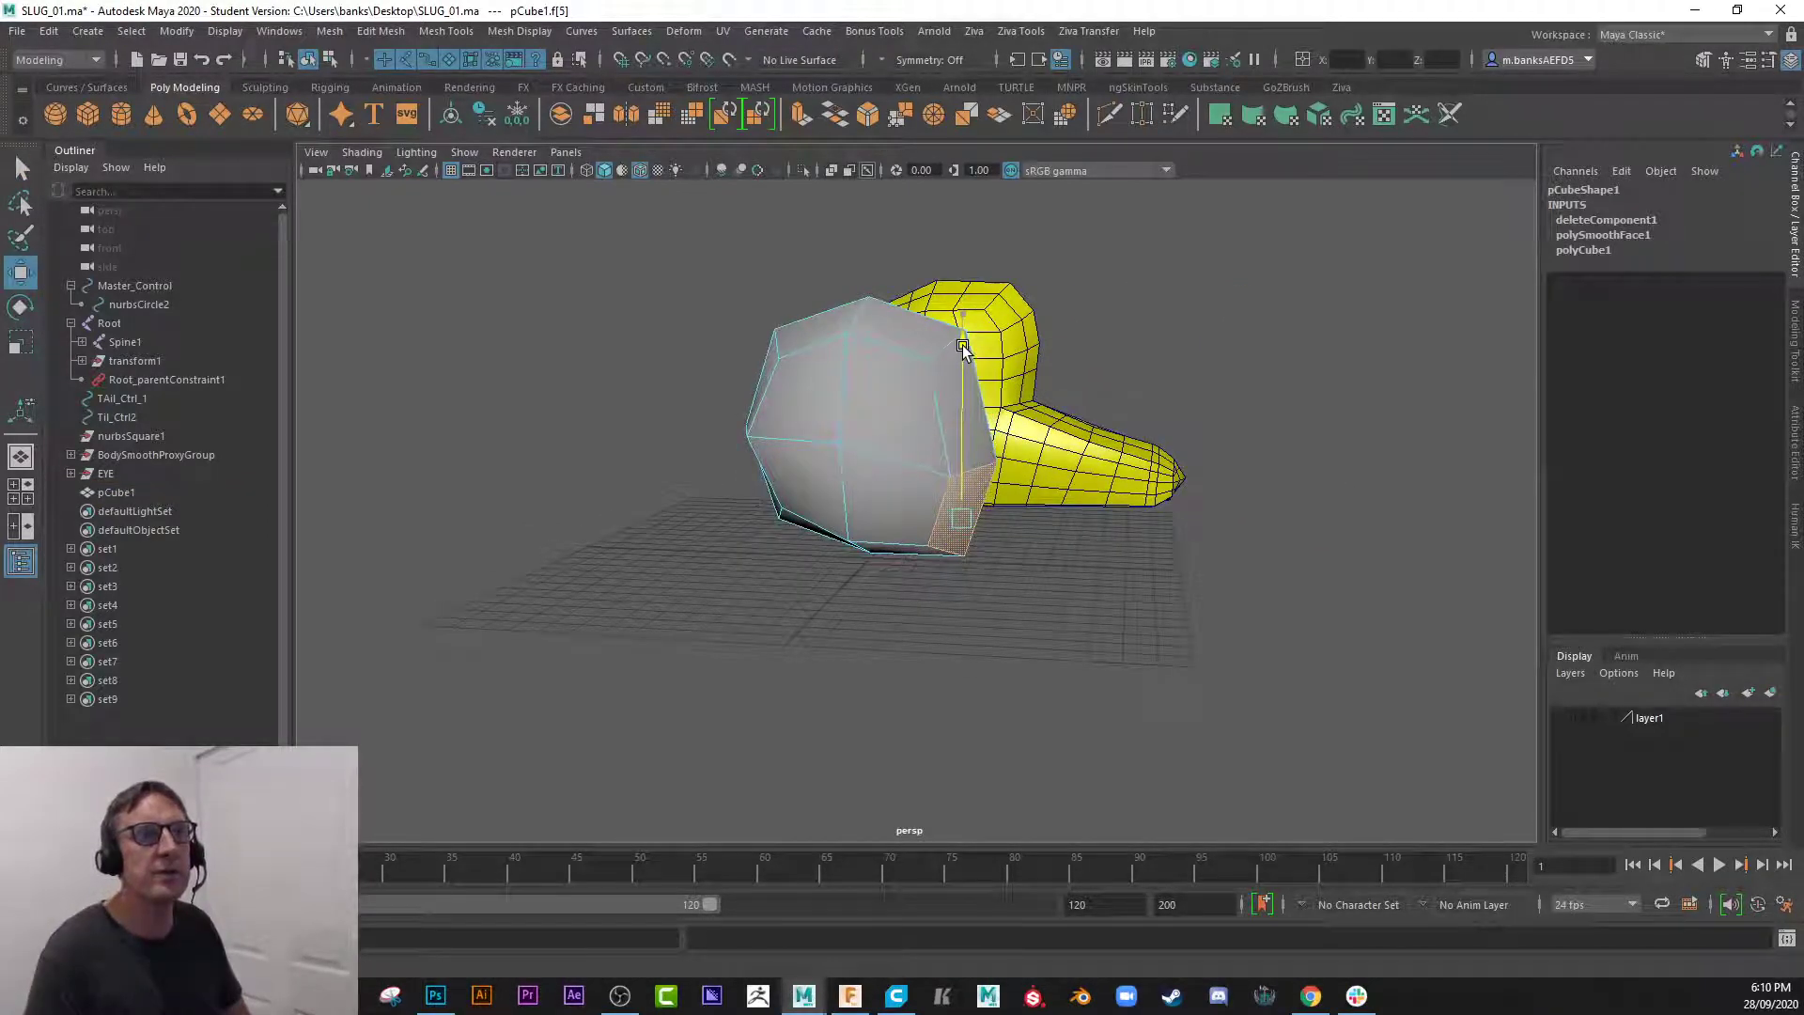
- Raise the two upper corner vertices of the lower rear face one by one and reselect the face
{"action": "right_click_drag", "start_coordinate": [940, 477], "coordinate": [886, 467]}
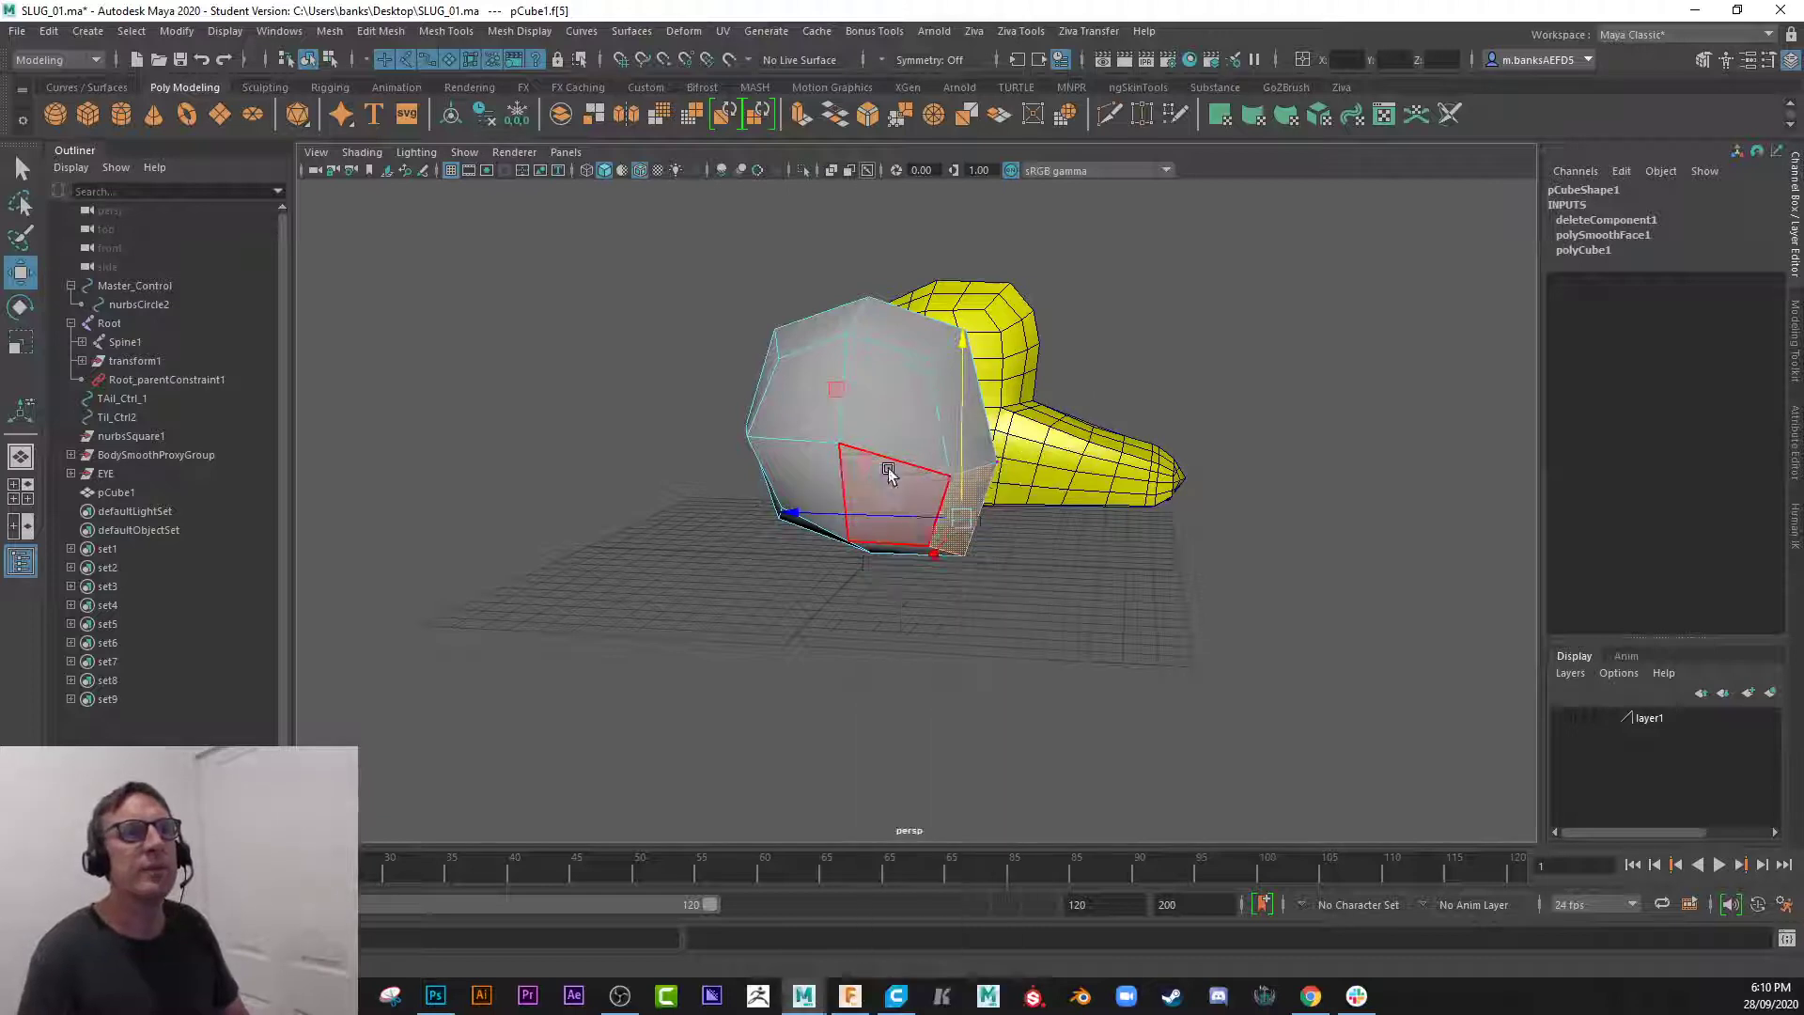
{"action": "left_click", "coordinate": [950, 470]}
{"action": "left_click_drag", "start_coordinate": [954, 317], "coordinate": [998, 274]}
{"action": "left_click", "coordinate": [996, 459]}
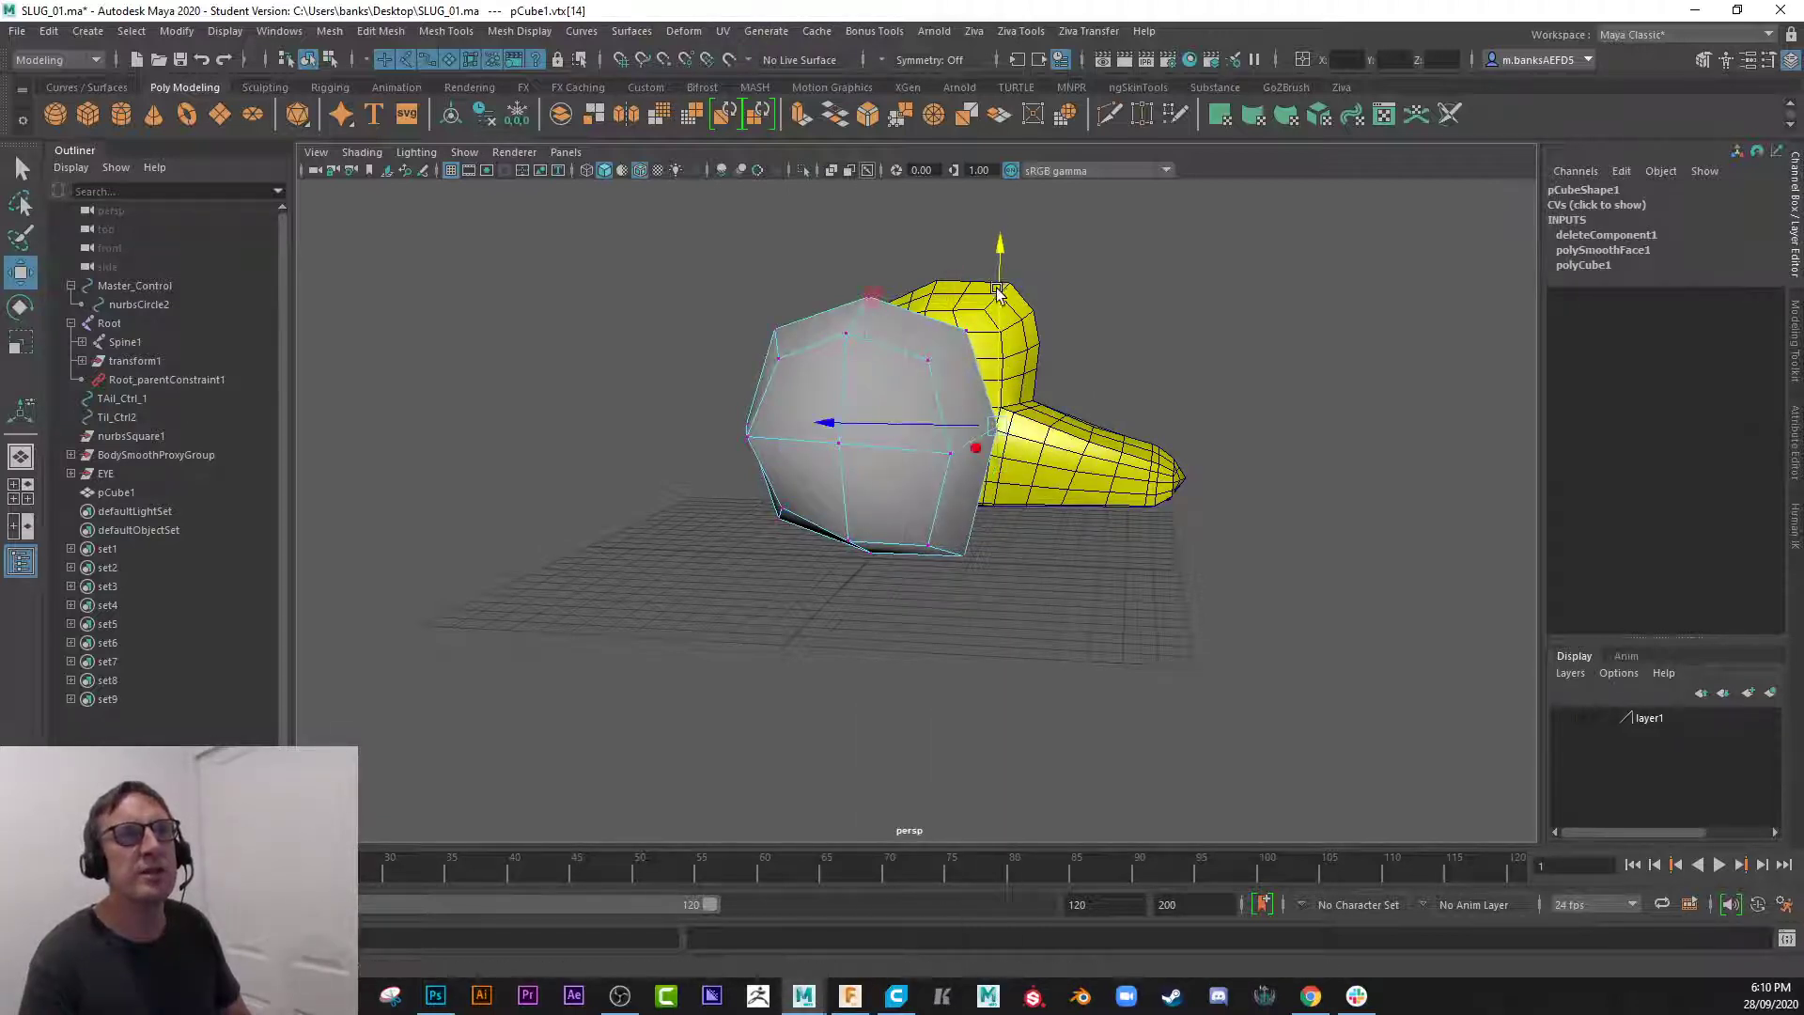
{"action": "right_click_drag", "start_coordinate": [962, 481], "coordinate": [960, 515]}
{"action": "left_click", "coordinate": [964, 496]}
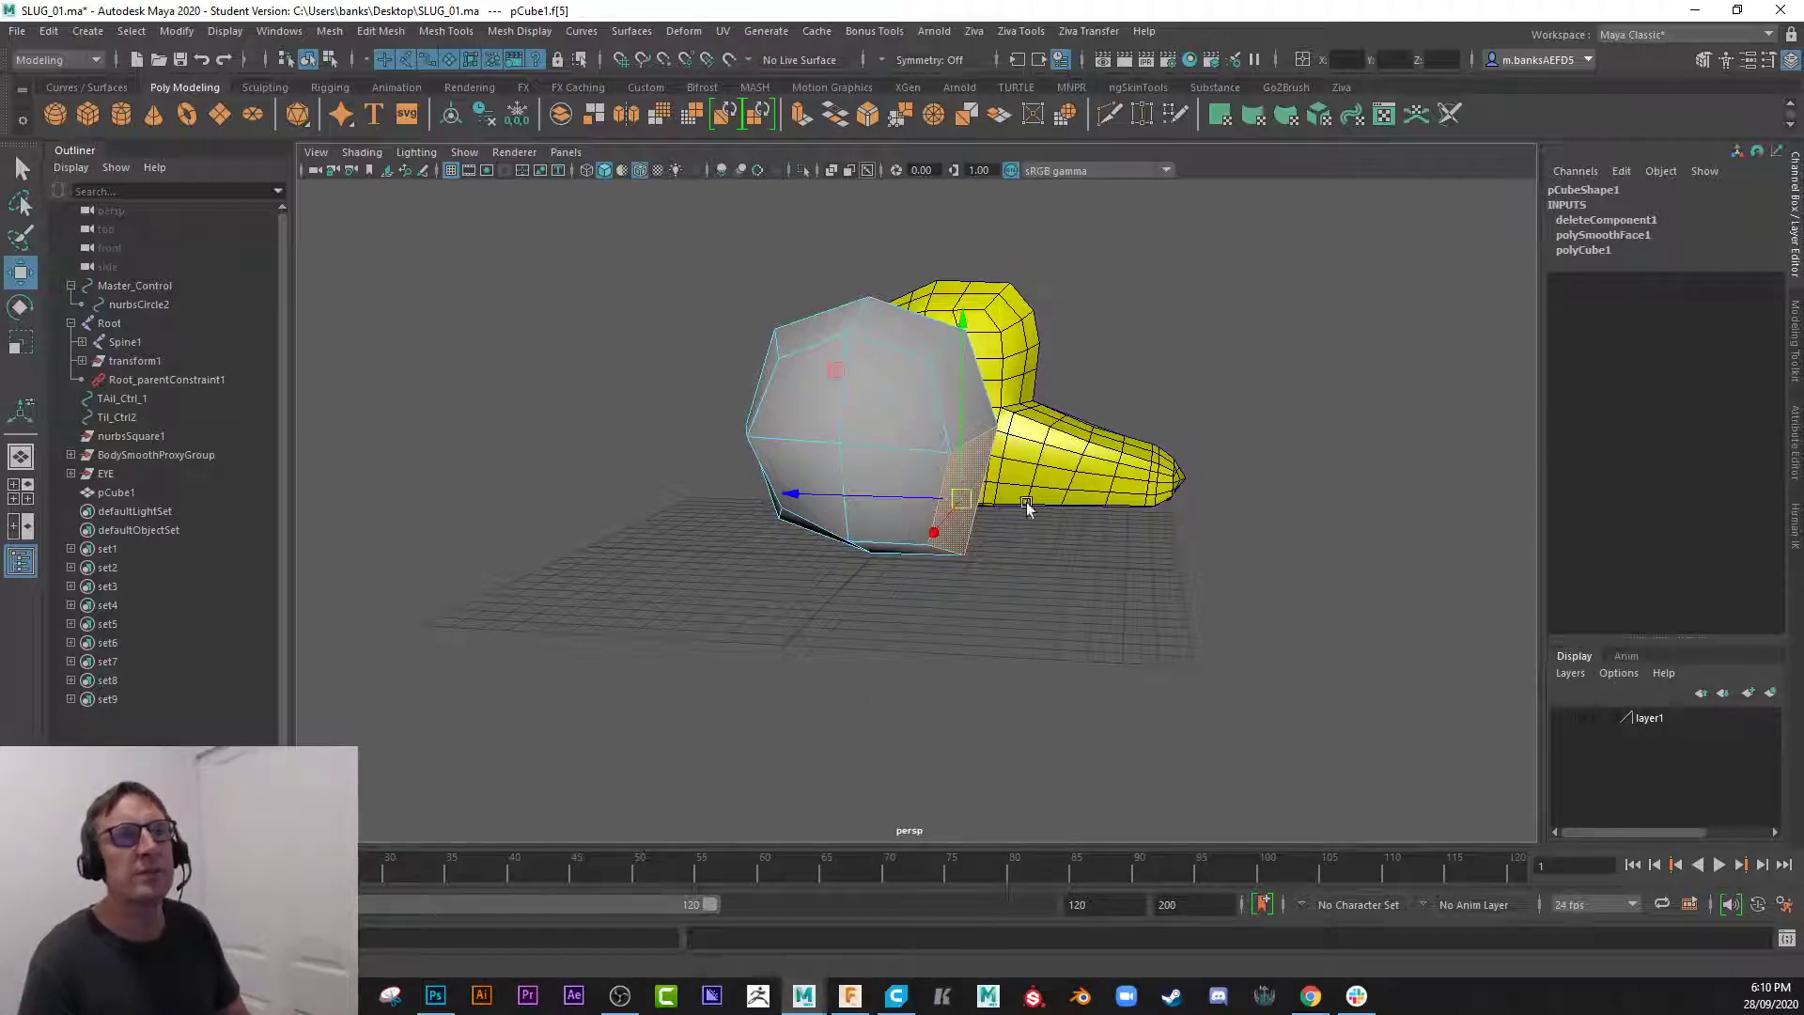
- Lower the outer bottom corner vertex of the lower rear face slightly to even out its bottom edge
{"action": "left_click_drag", "start_coordinate": [996, 558], "coordinate": [837, 555], "text": "alt"}
{"action": "right_click_drag", "start_coordinate": [845, 479], "coordinate": [763, 482]}
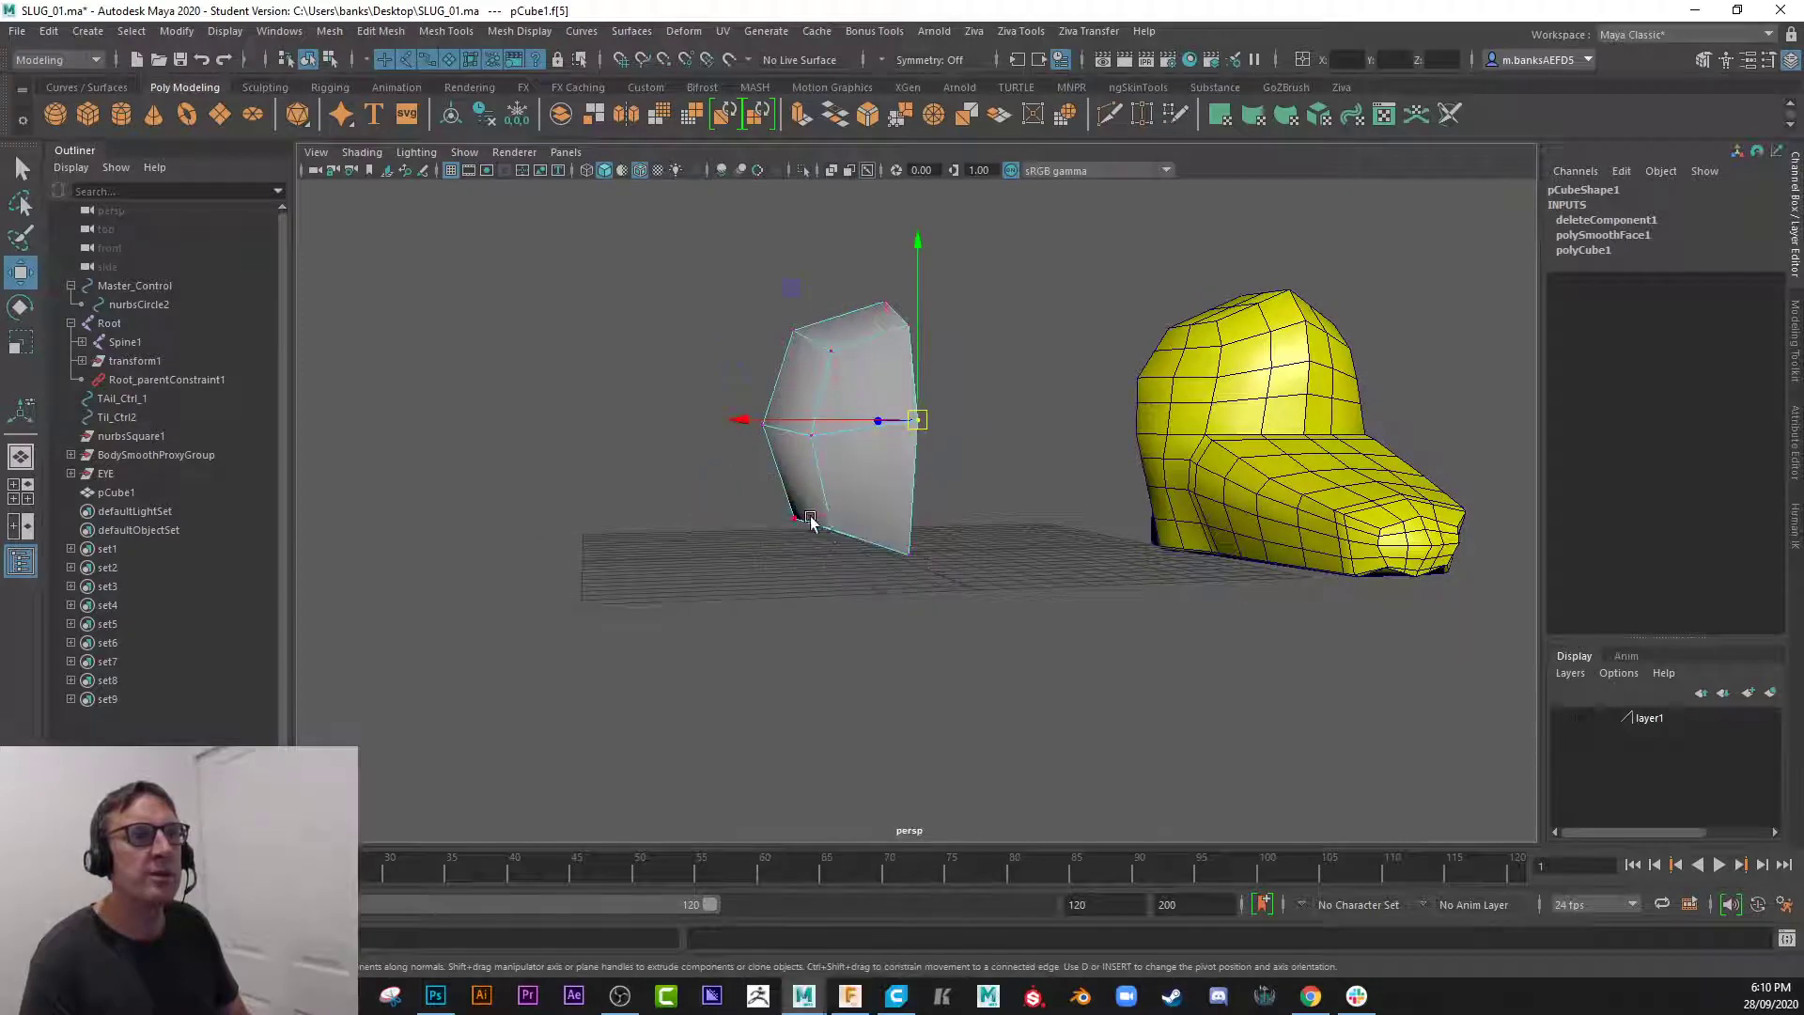
{"action": "left_click", "coordinate": [829, 529]}
{"action": "mouse_move", "coordinate": [832, 361]}
{"action": "left_mouse_down"}
{"action": "mouse_move", "coordinate": [832, 394]}
{"action": "mouse_move", "coordinate": [833, 372]}
{"action": "left_mouse_up"}
{"action": "left_click_drag", "start_coordinate": [705, 482], "coordinate": [809, 494], "text": "alt"}
- Start an Extrude on the lower rear face from the Modeling Toolkit and switch its manipulator to world axes
{"action": "right_click_drag", "start_coordinate": [935, 485], "coordinate": [935, 526]}
{"action": "left_click", "coordinate": [930, 512]}
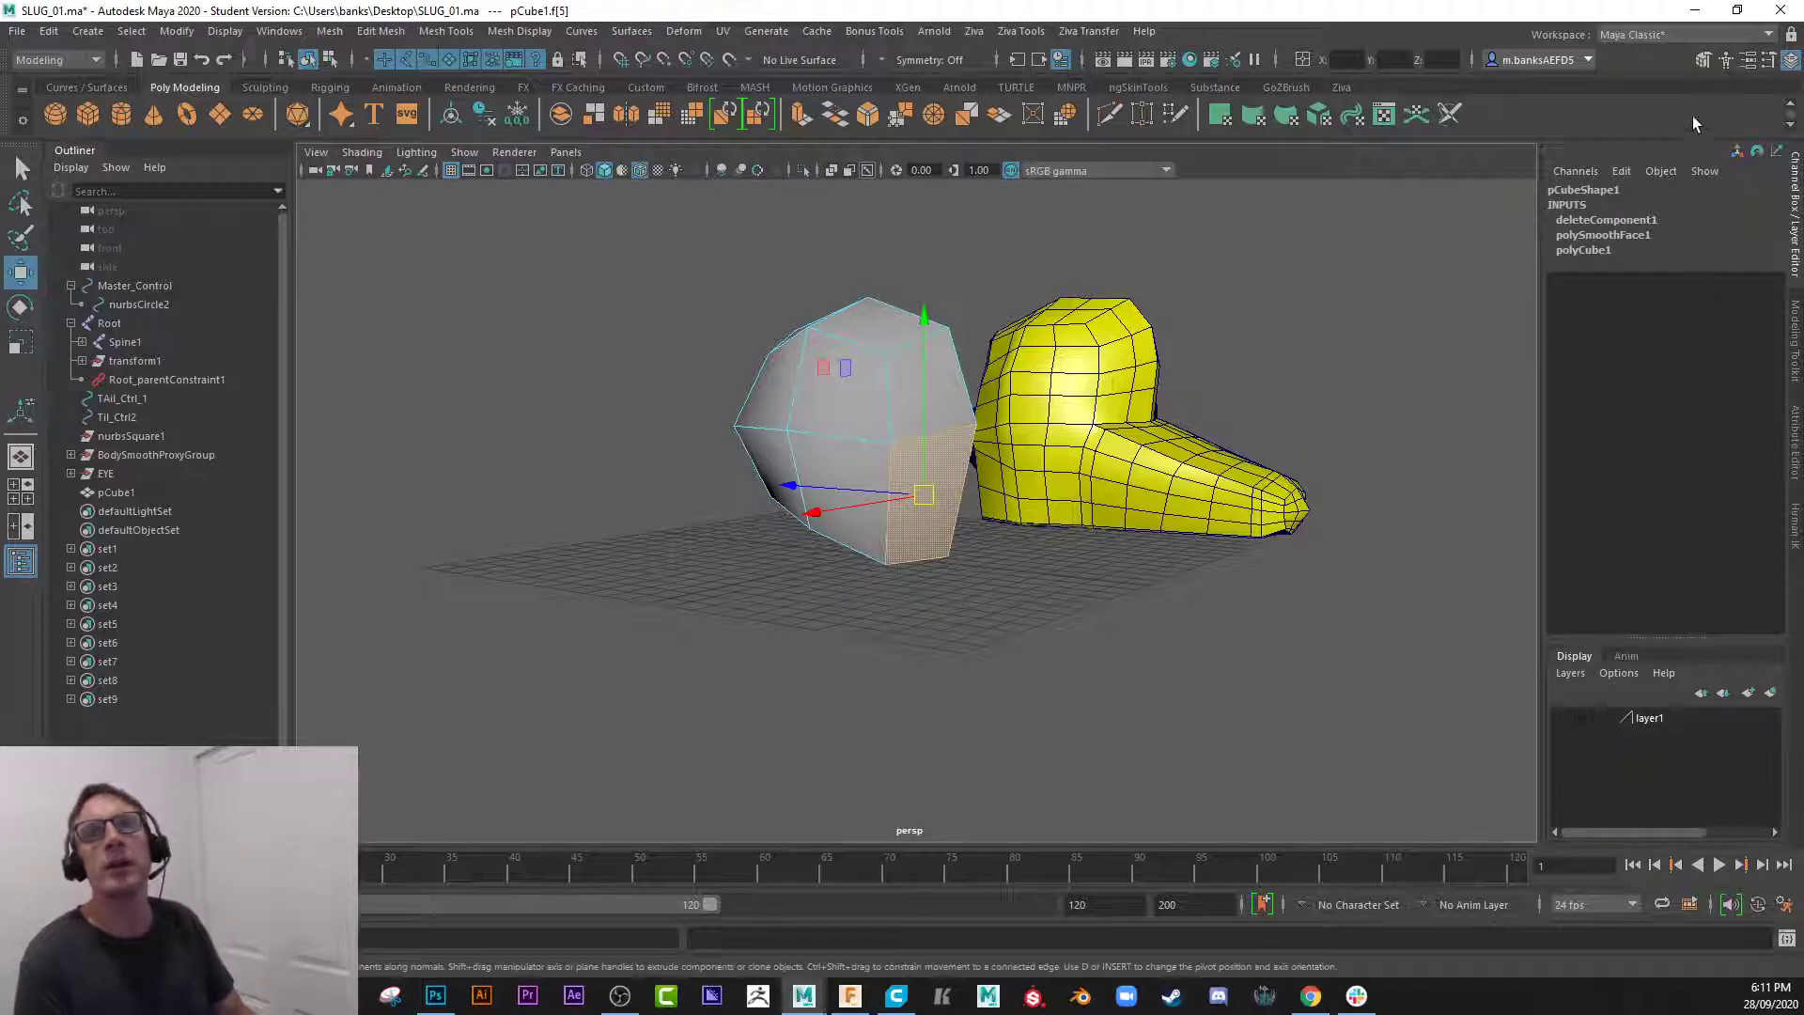
{"action": "left_click", "coordinate": [1704, 60]}
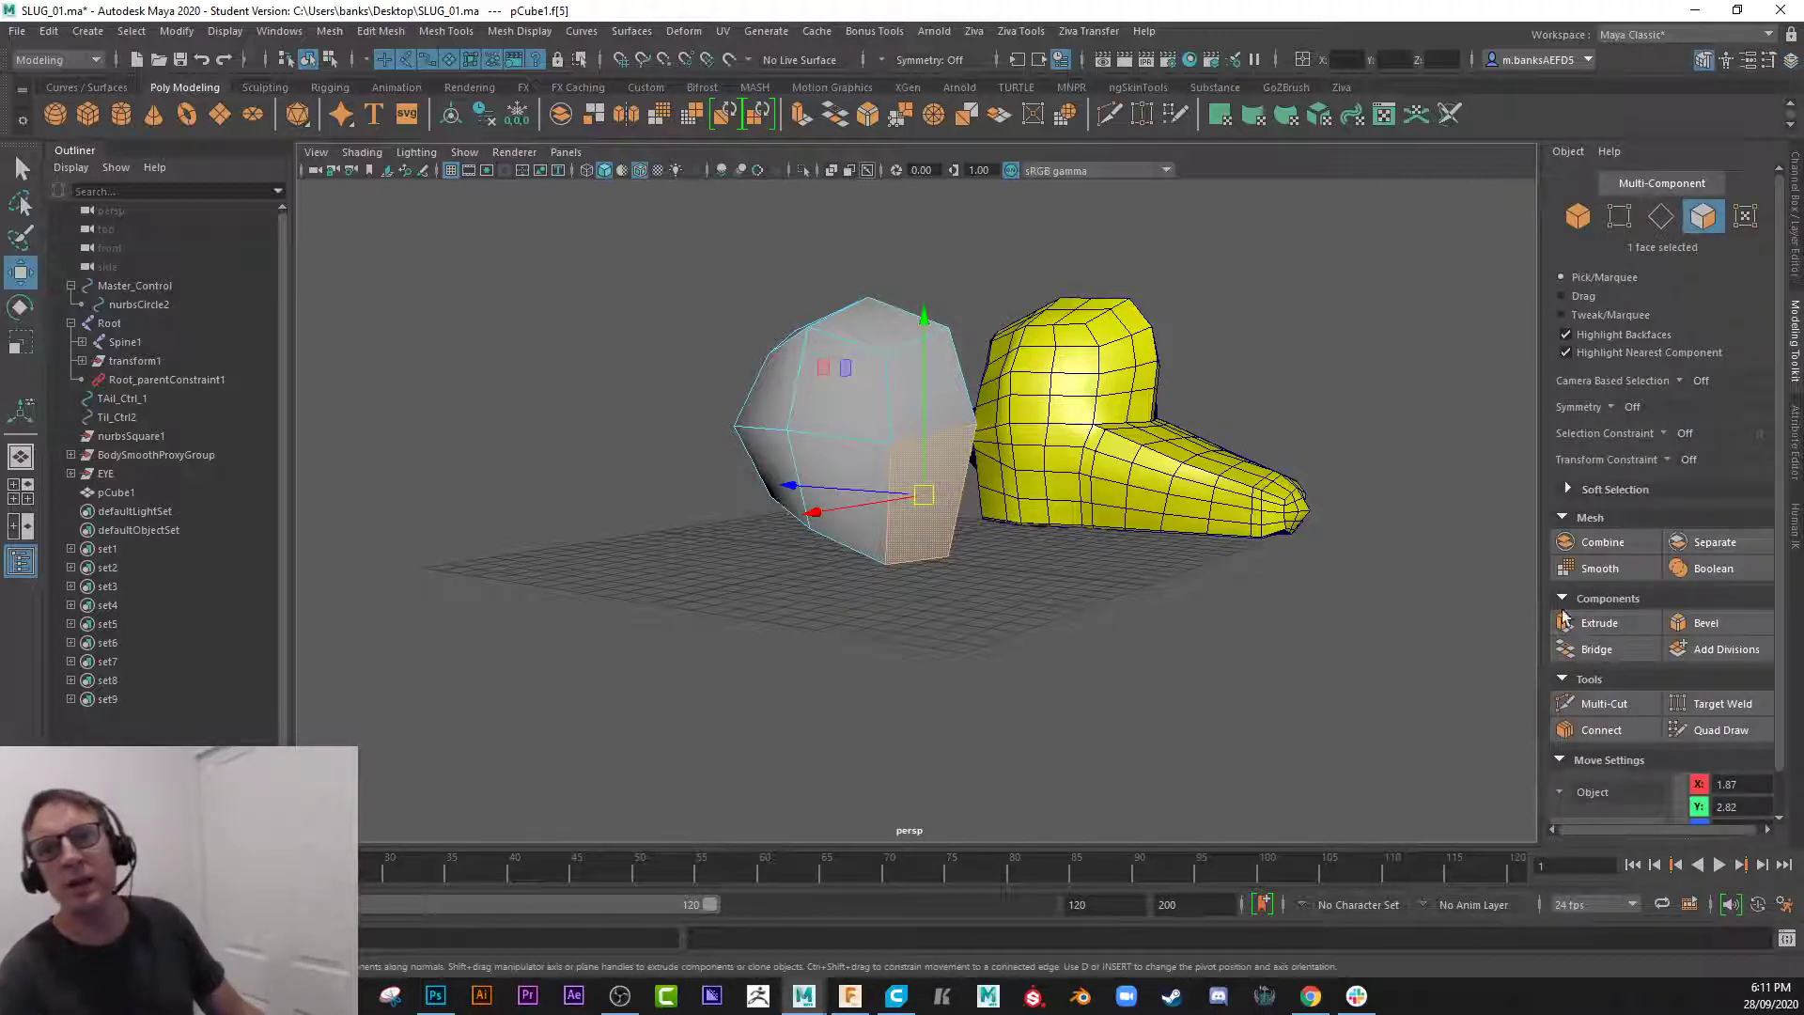
{"action": "left_click", "coordinate": [1586, 624]}
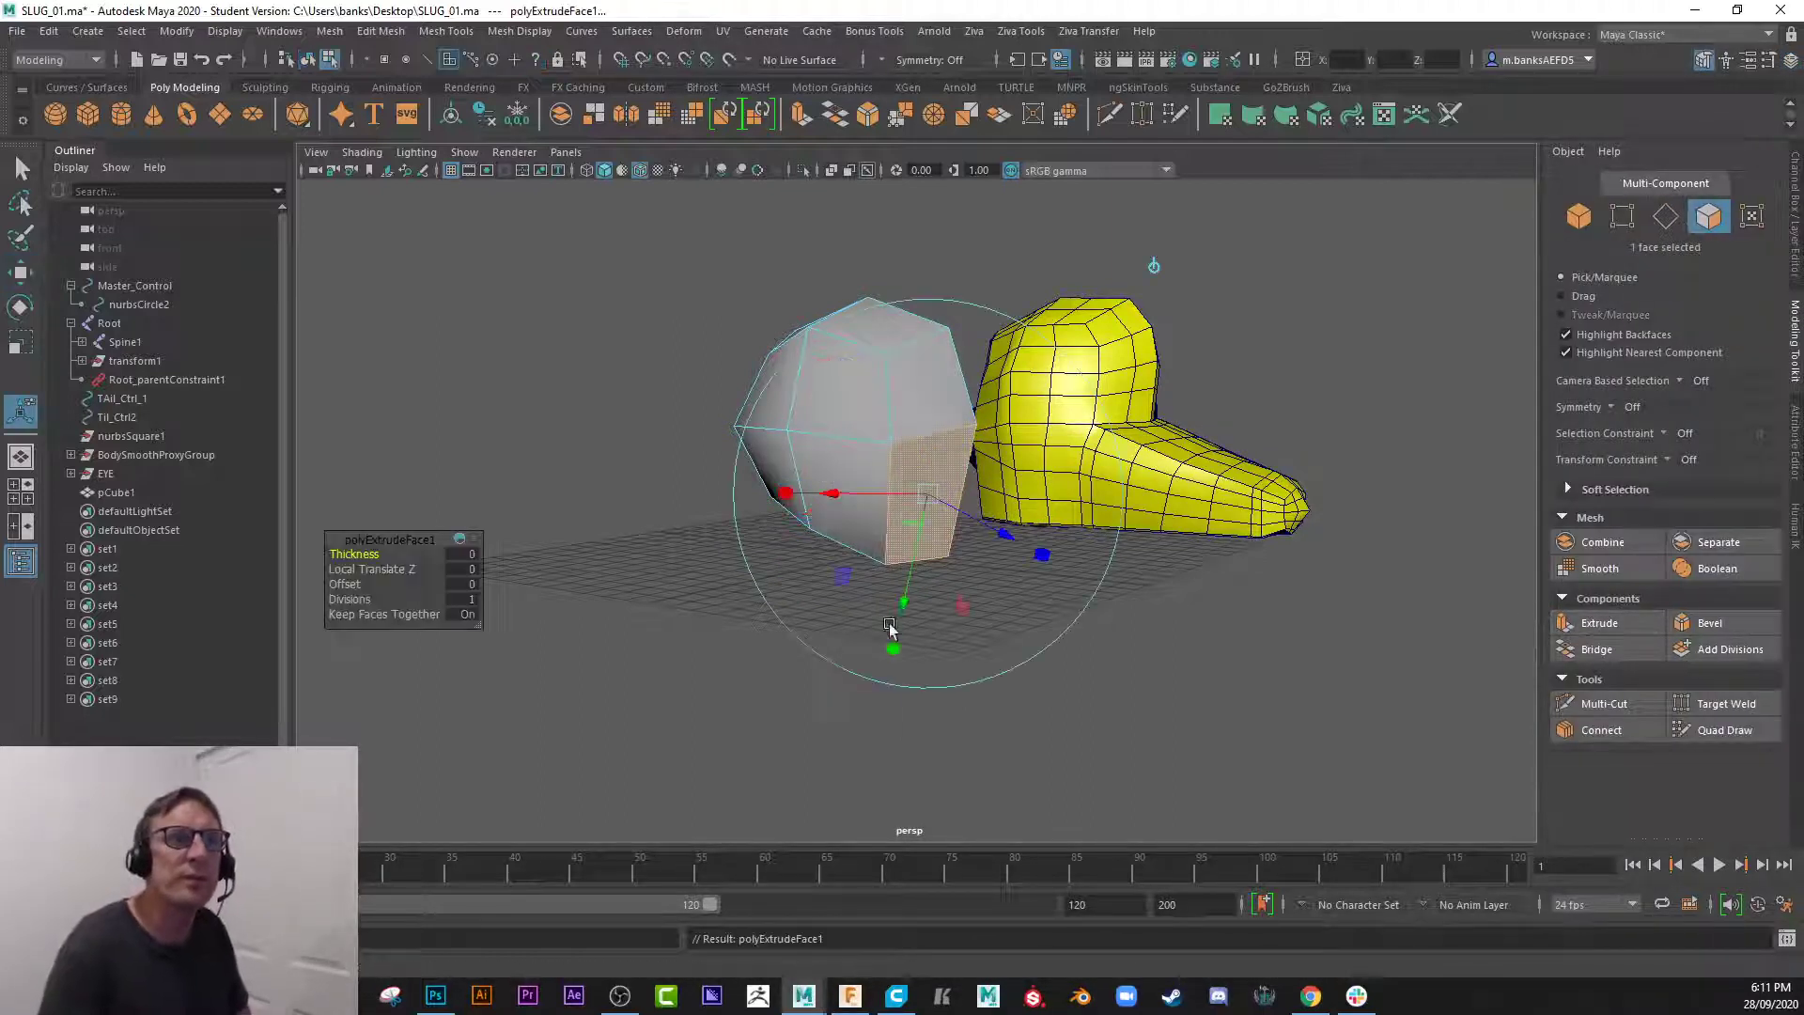
{"action": "left_click_drag", "start_coordinate": [890, 632], "coordinate": [1026, 592], "text": "alt"}
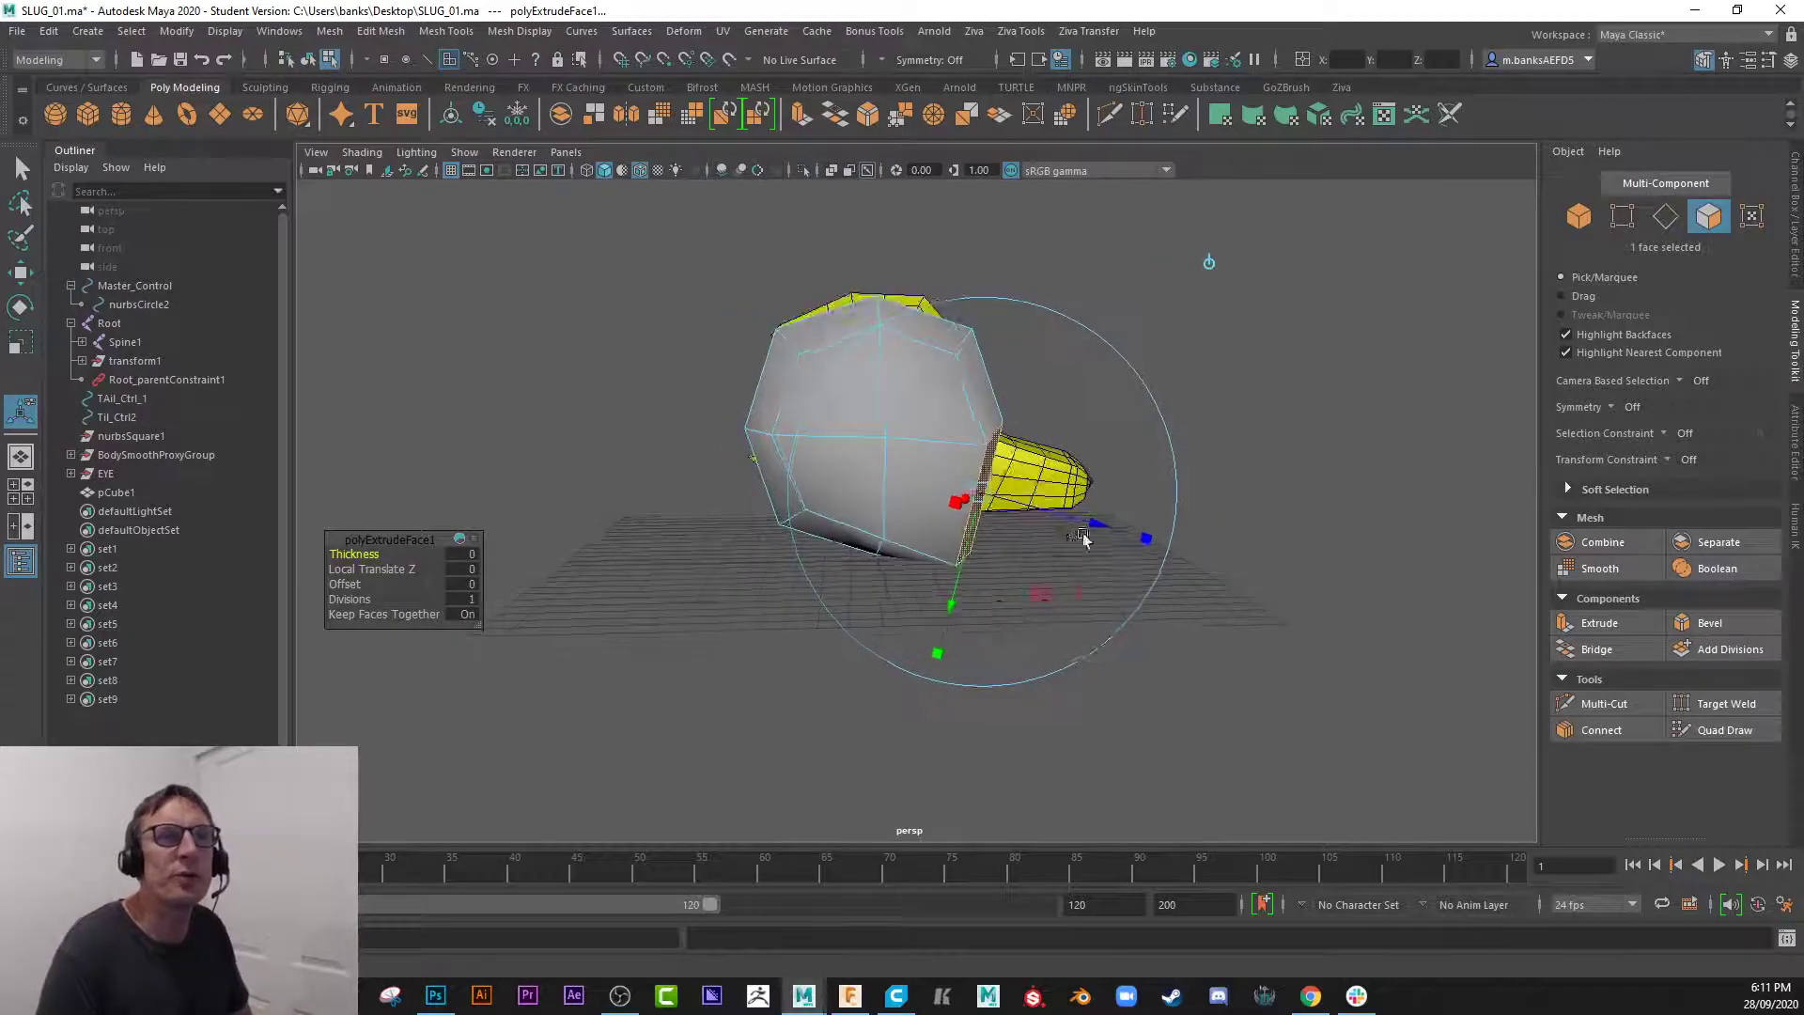
{"action": "left_click_drag", "start_coordinate": [1096, 529], "coordinate": [1192, 558]}
{"action": "key", "text": "ctrl+z"}
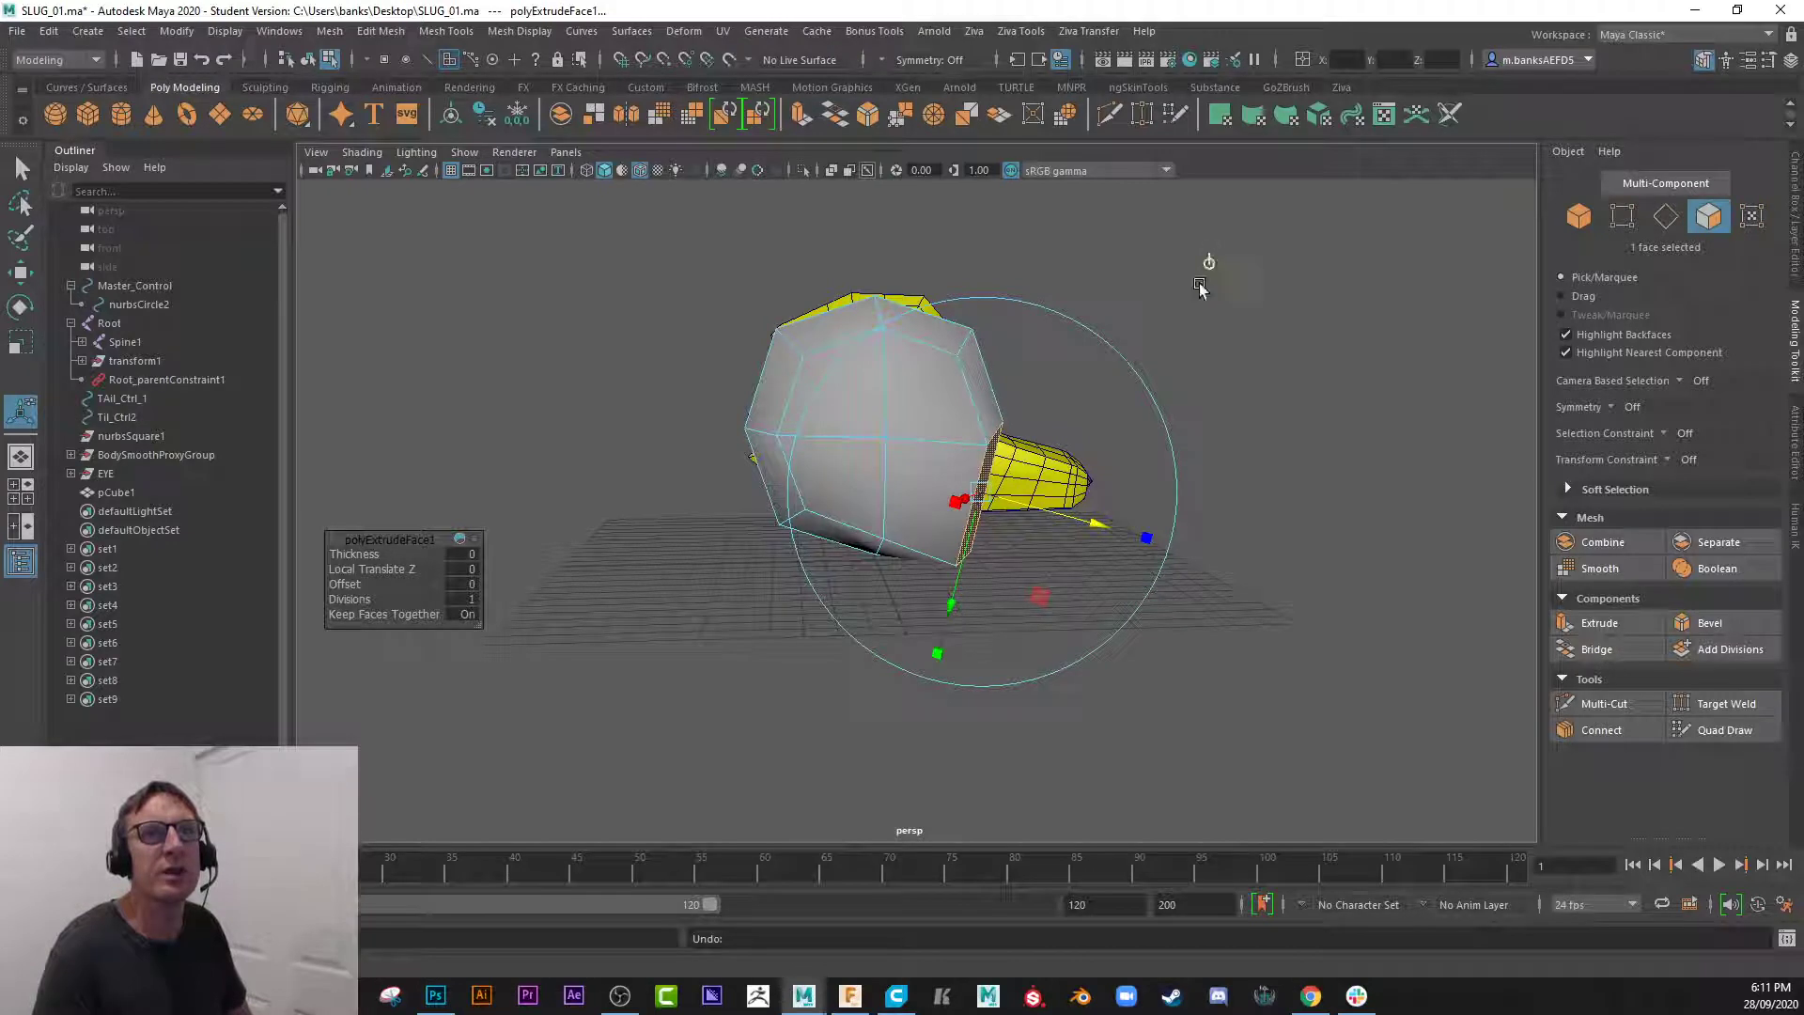
{"action": "left_click", "coordinate": [1209, 265]}
- Pull the extruded face backward into a tail, reduce its height and width, and lower it toward the grid
{"action": "left_click_drag", "start_coordinate": [1035, 588], "coordinate": [832, 531], "text": "alt"}
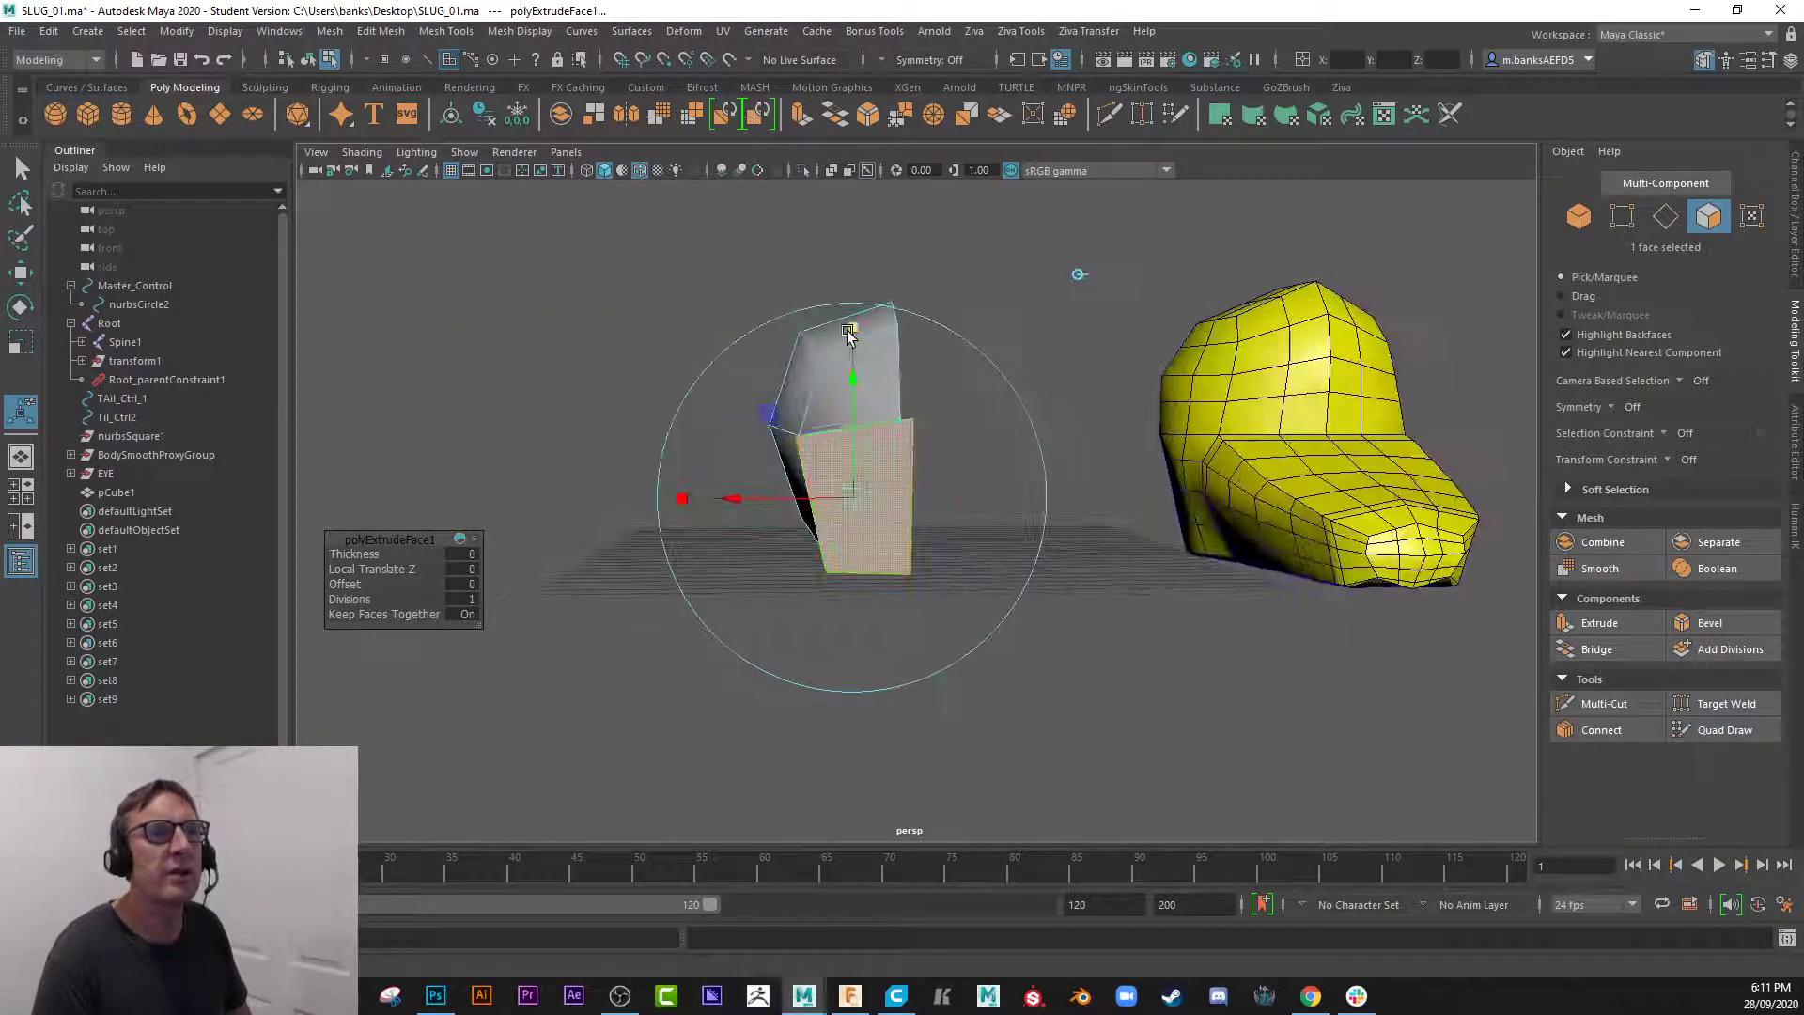
{"action": "left_click_drag", "start_coordinate": [849, 358], "coordinate": [849, 414]}
{"action": "left_click_drag", "start_coordinate": [682, 500], "coordinate": [752, 506]}
{"action": "left_click_drag", "start_coordinate": [875, 480], "coordinate": [872, 594], "text": "alt"}
{"action": "left_click_drag", "start_coordinate": [857, 360], "coordinate": [859, 399]}
{"action": "left_click_drag", "start_coordinate": [838, 573], "coordinate": [1004, 586], "text": "alt"}
{"action": "left_click_drag", "start_coordinate": [958, 515], "coordinate": [985, 521]}
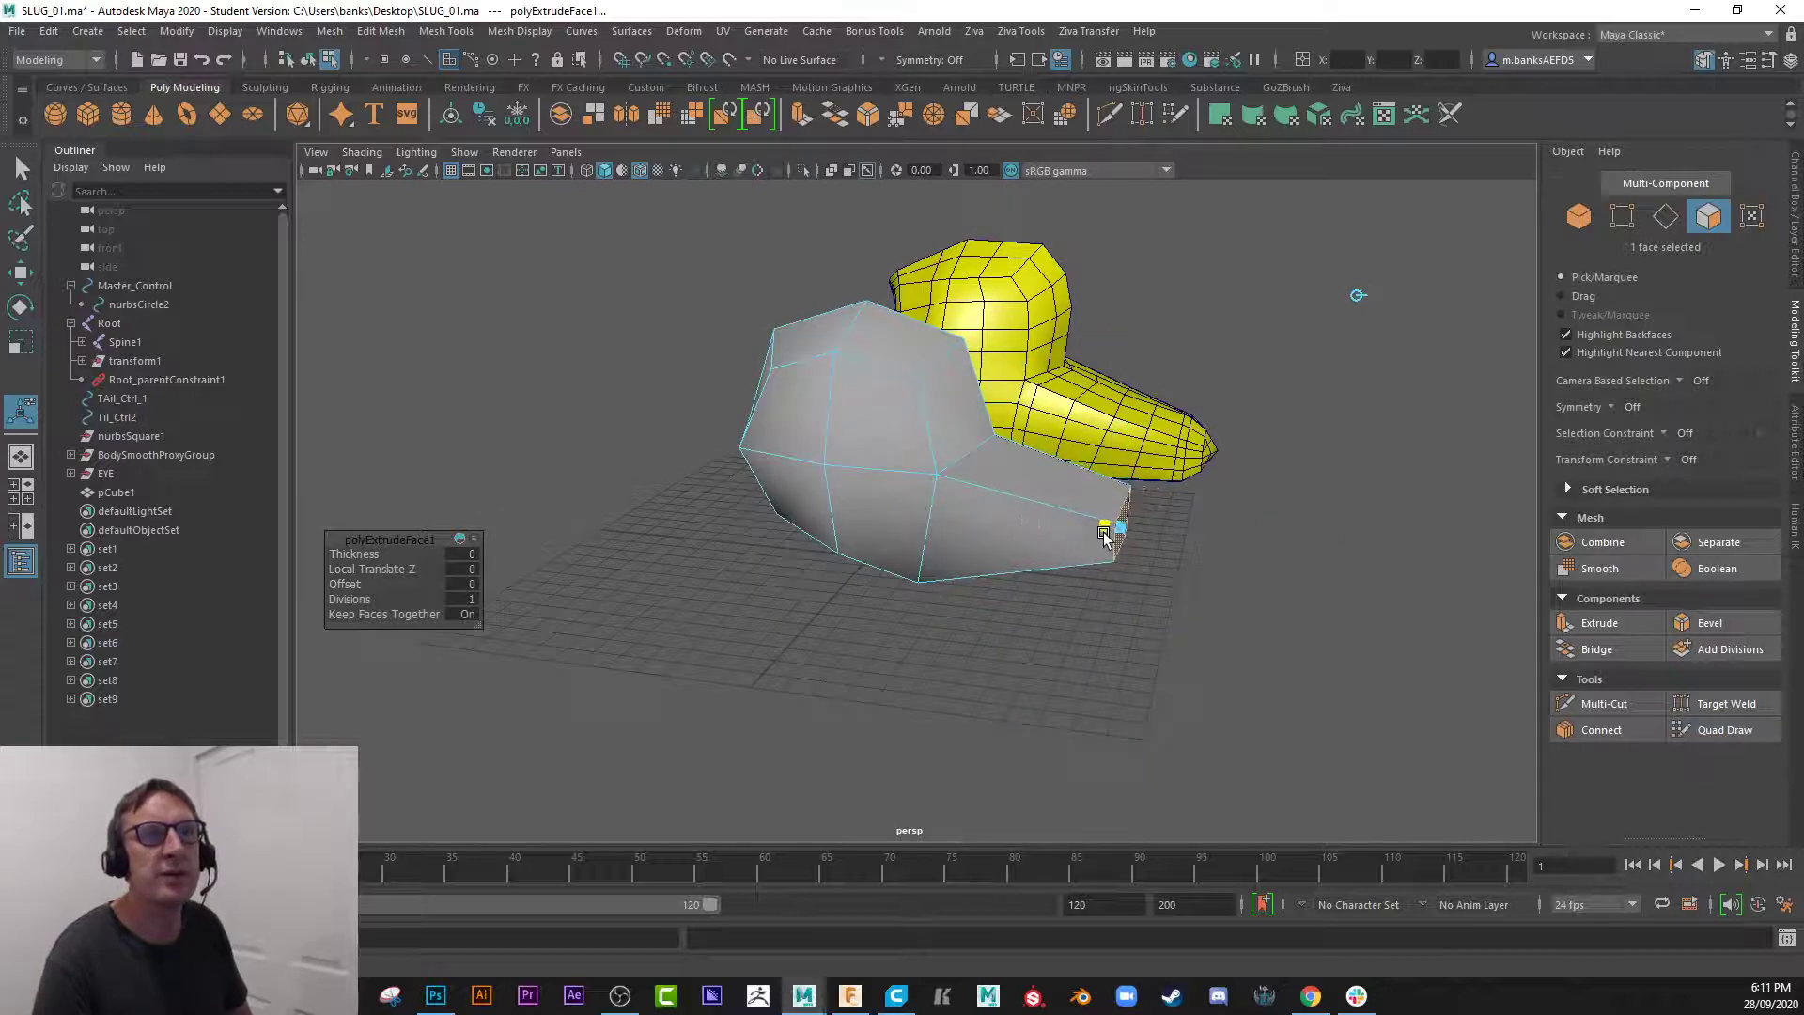
- Delete the tail's inner side face along the open center line of the half body
{"action": "left_click_drag", "start_coordinate": [1103, 533], "coordinate": [1105, 534]}
{"action": "left_click_drag", "start_coordinate": [1237, 556], "coordinate": [959, 553], "text": "alt"}
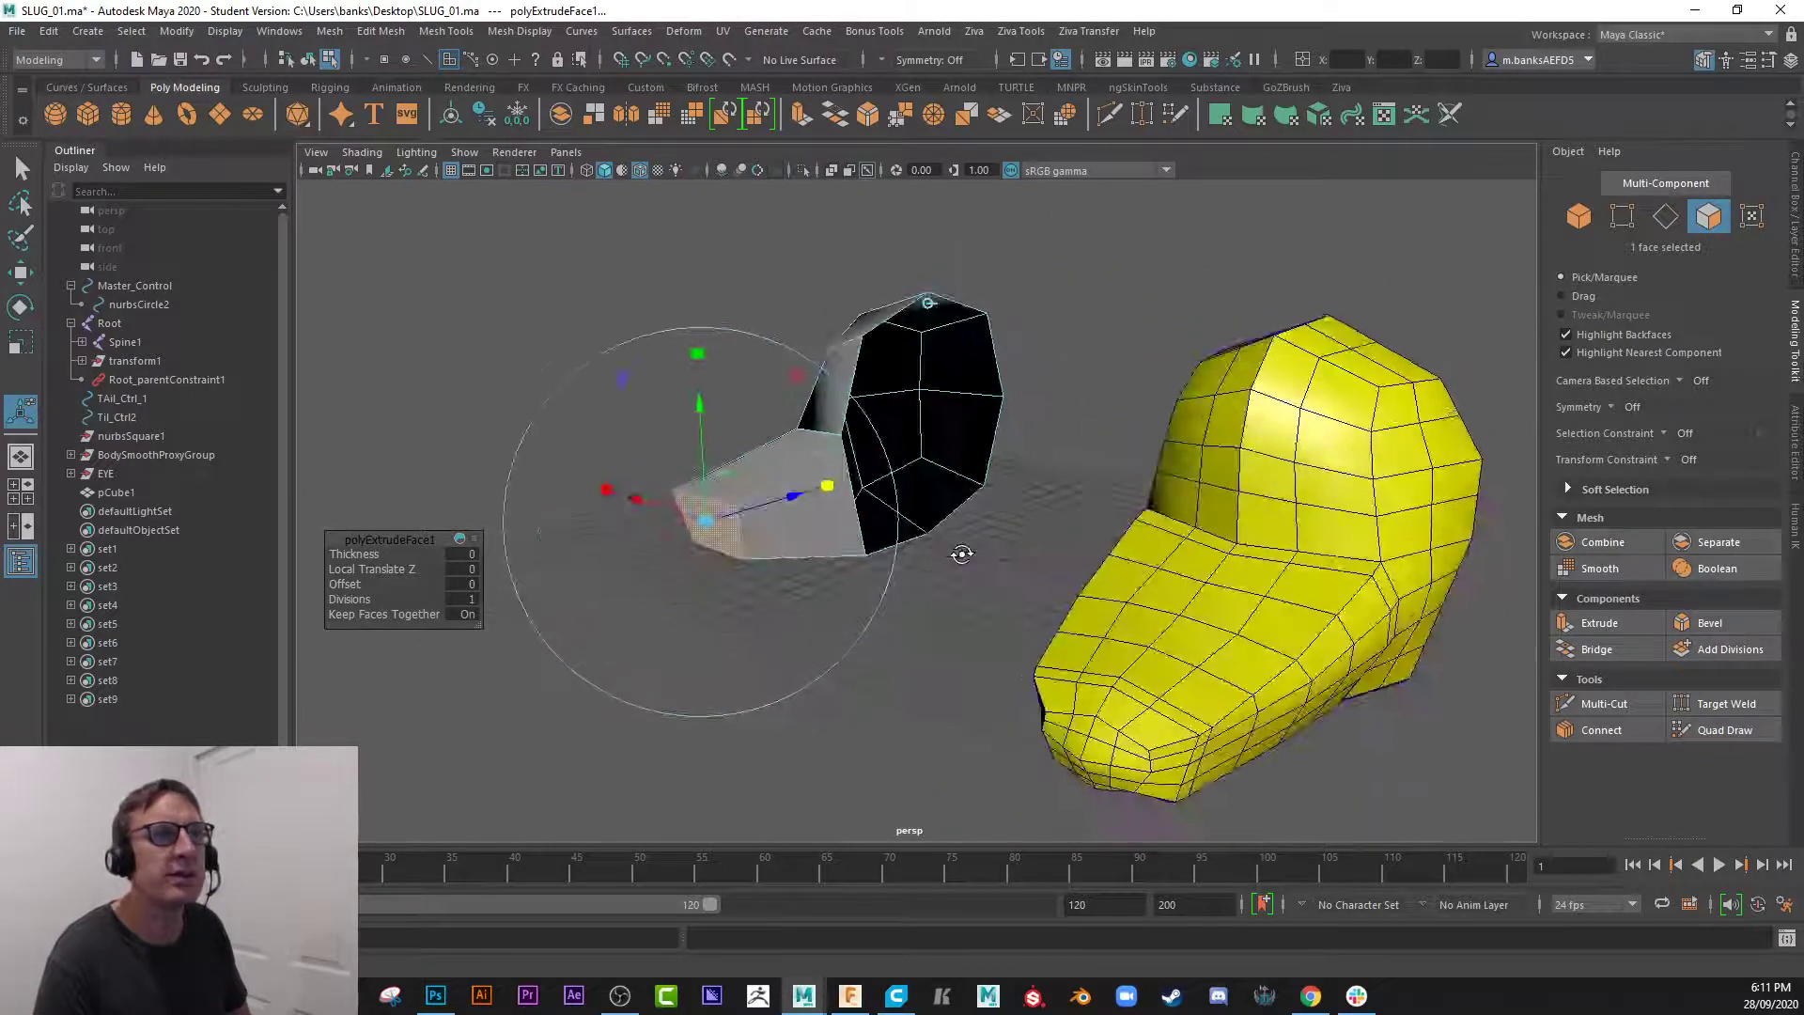
{"action": "left_click", "coordinate": [824, 539]}
{"action": "left_click_drag", "start_coordinate": [786, 568], "coordinate": [815, 590], "text": "alt"}
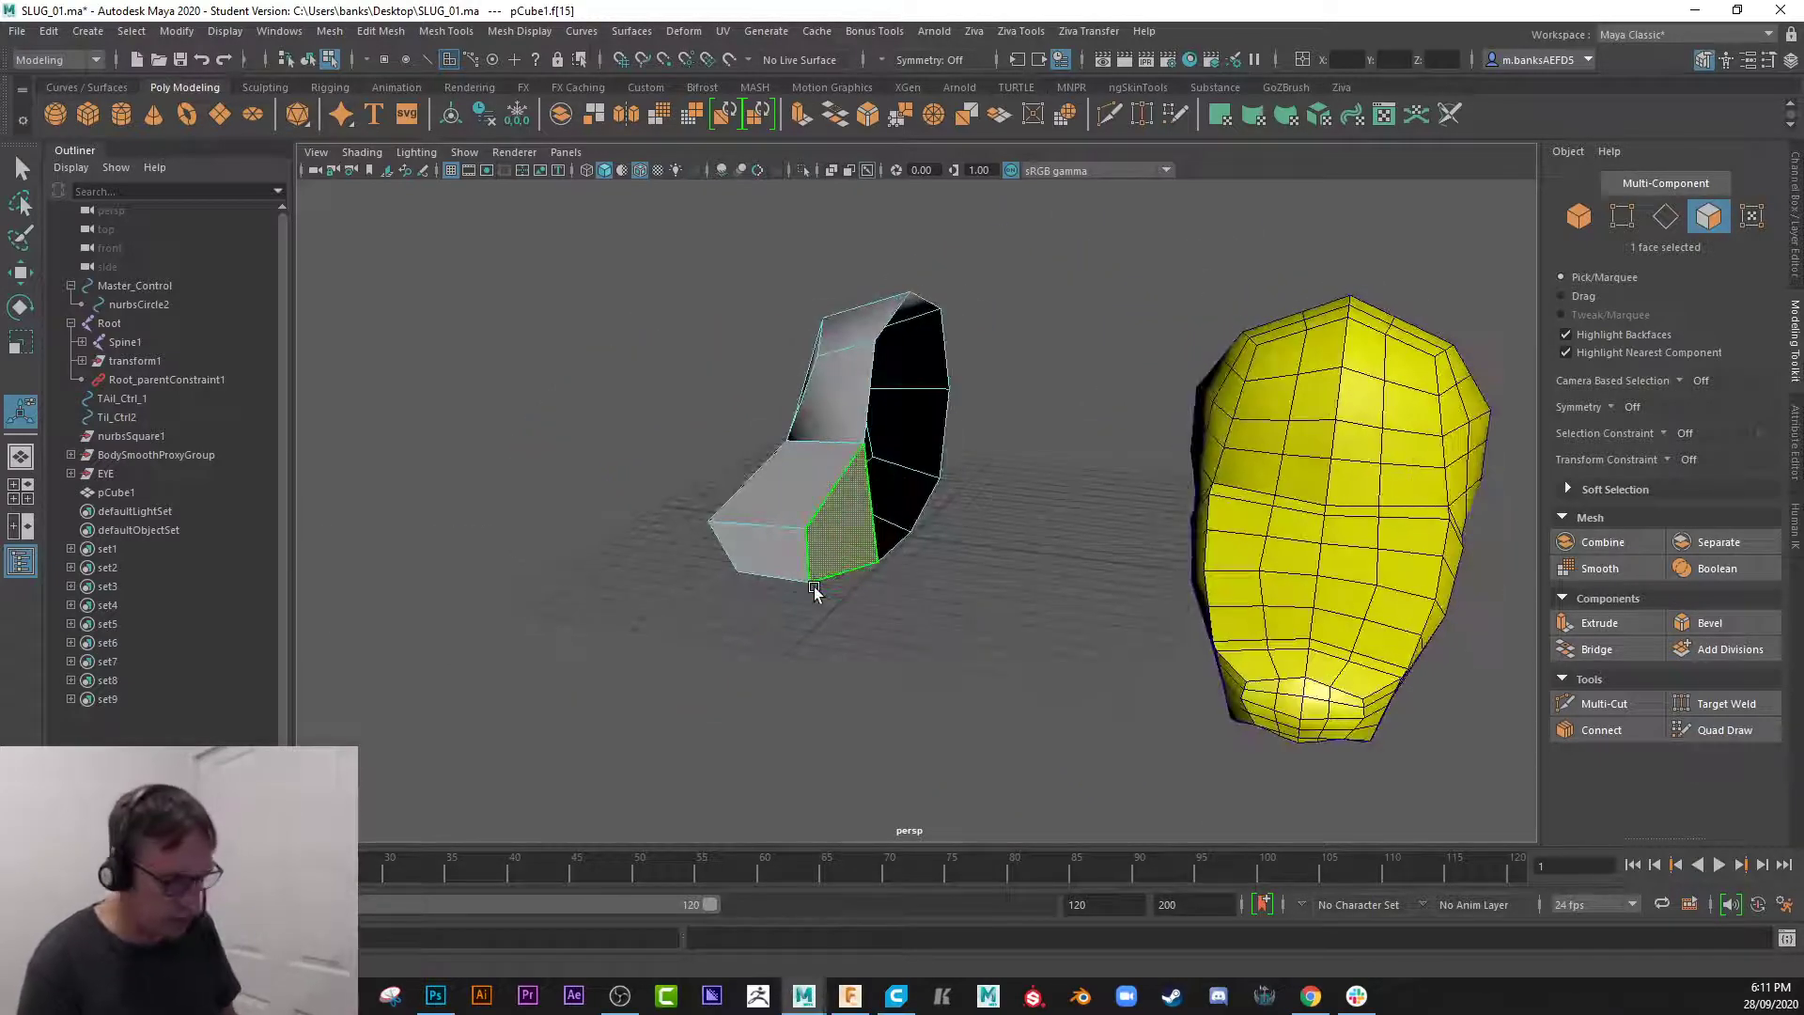
{"action": "key", "text": "Delete"}
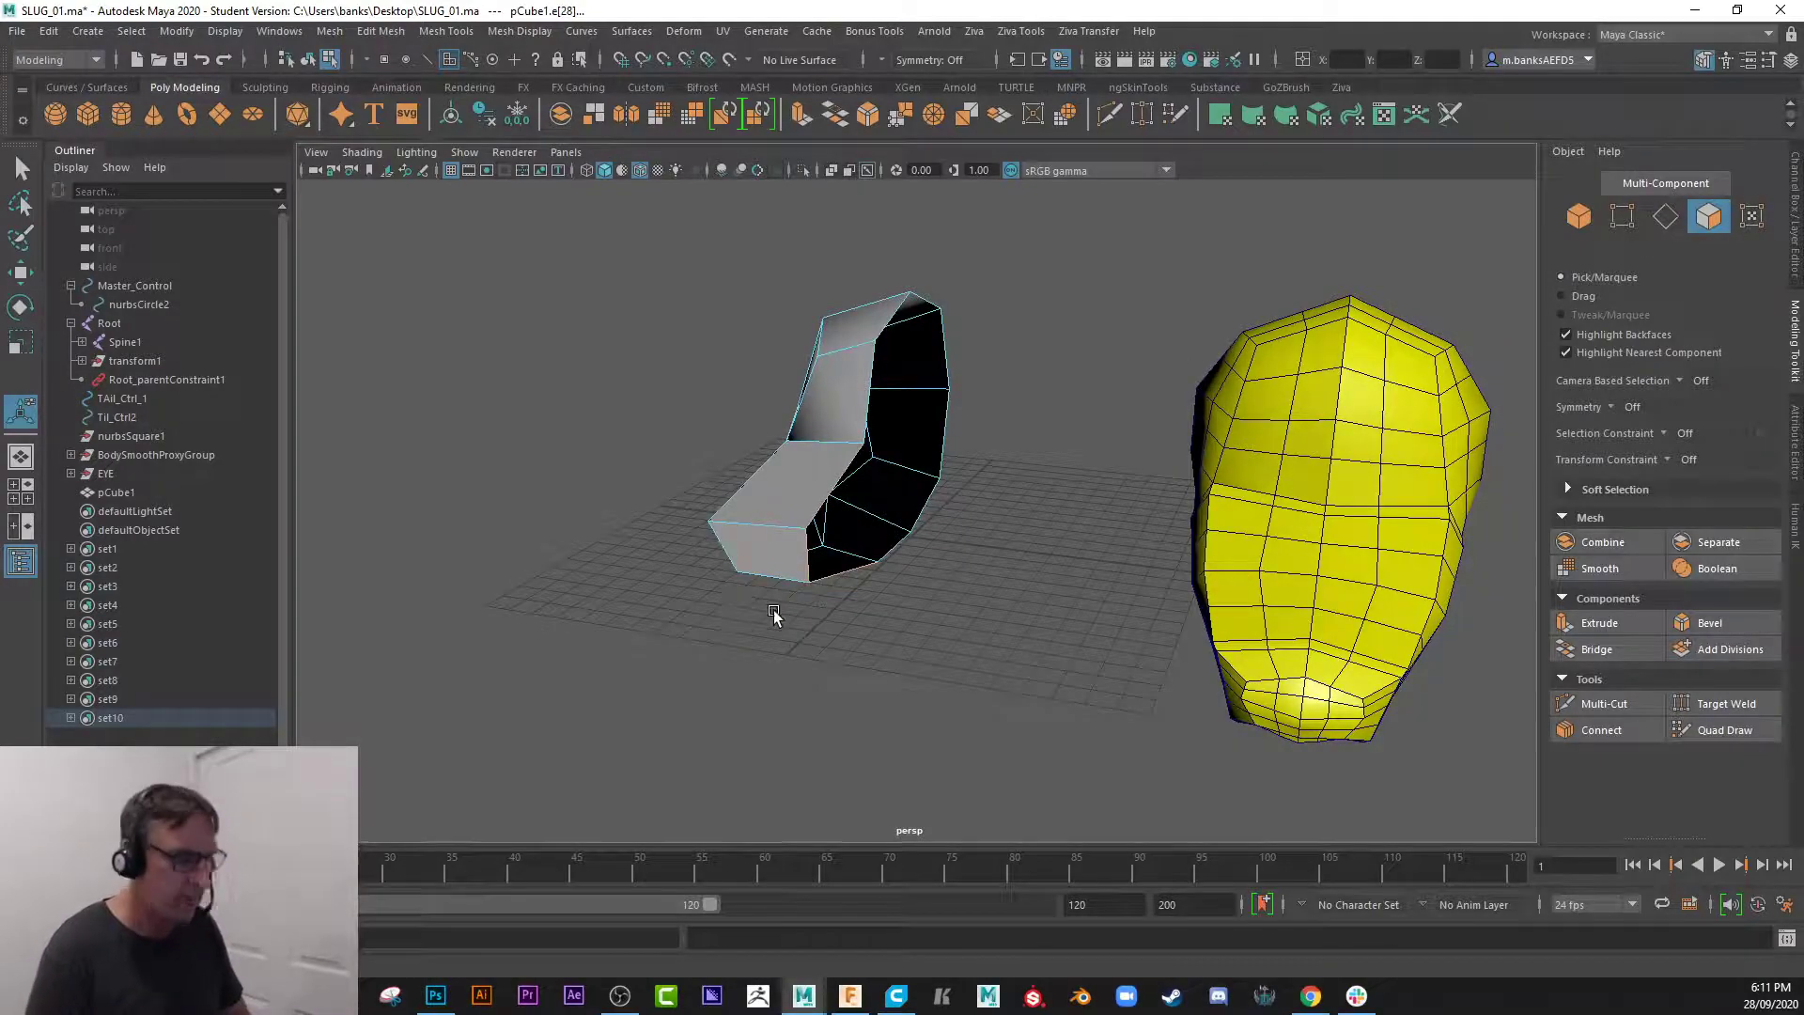
- Insert Multi-Cut edge loops across the tail, one horizontally through the lower body and tail, and one vertically just behind the body's middle
{"action": "left_click_drag", "start_coordinate": [773, 615], "coordinate": [1055, 433], "text": "alt"}
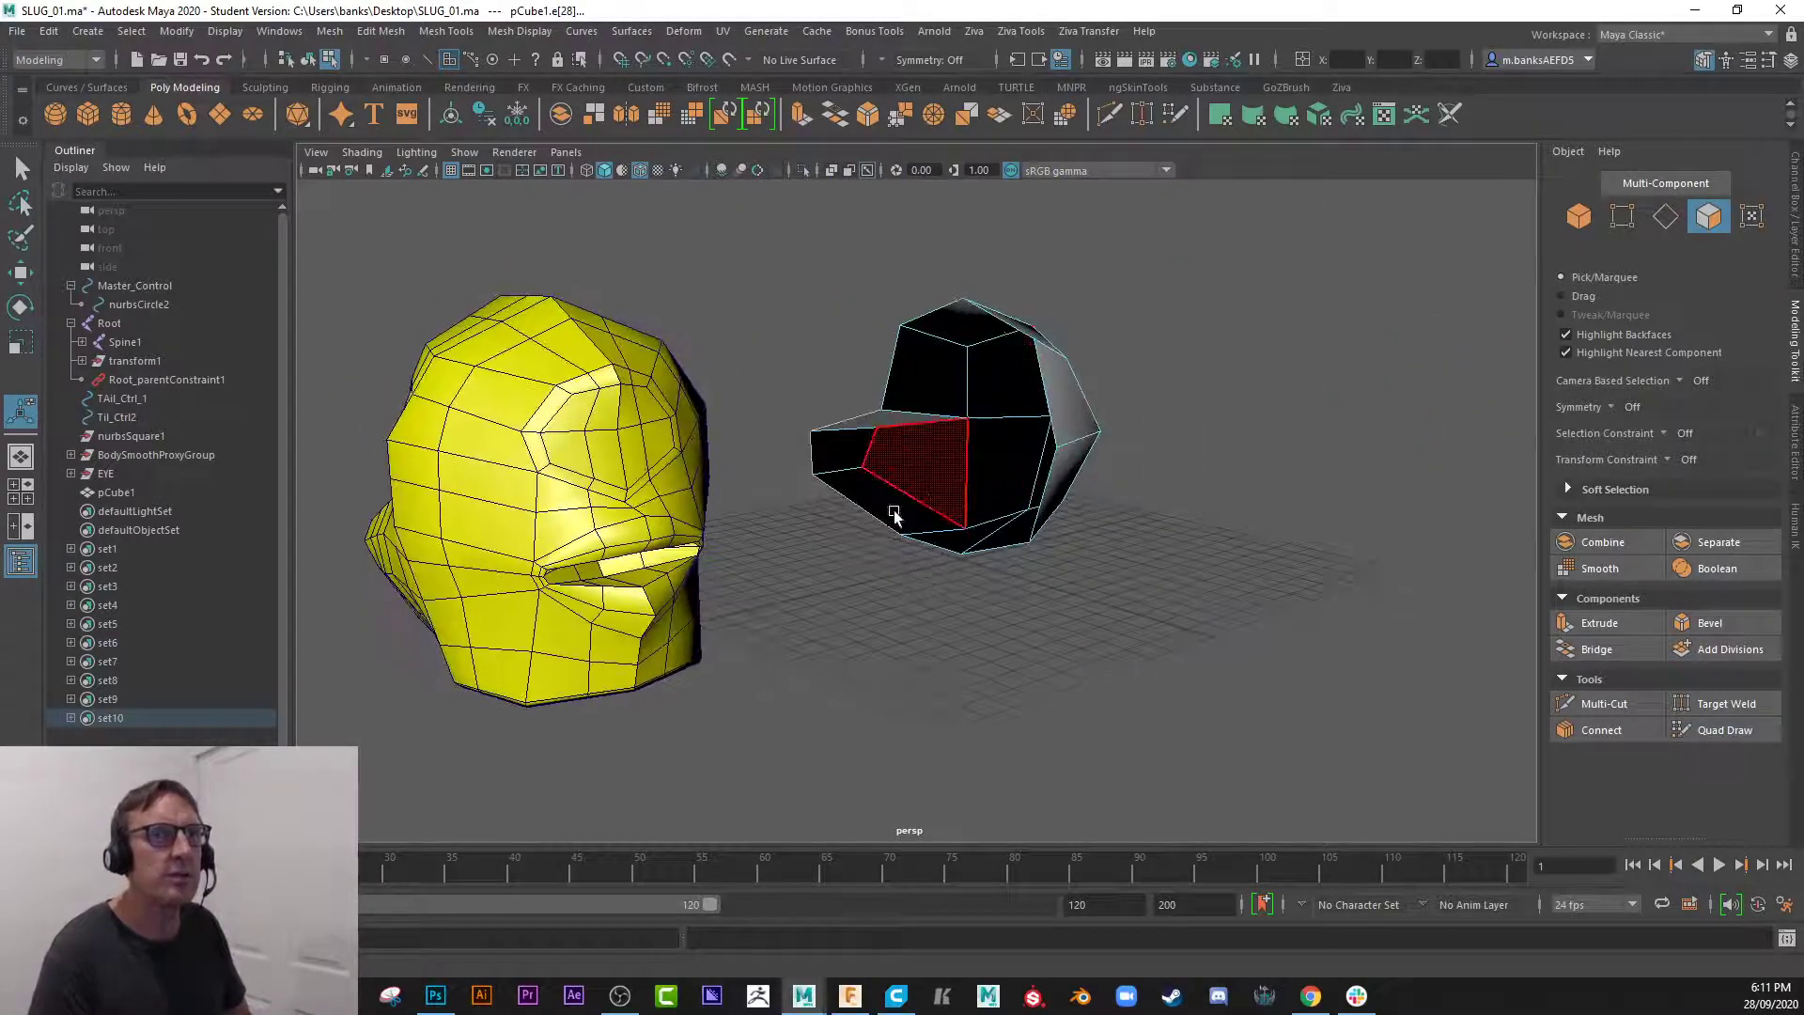
{"action": "left_click_drag", "start_coordinate": [1124, 500], "coordinate": [1018, 520], "text": "alt"}
{"action": "right_click_drag", "start_coordinate": [1018, 520], "coordinate": [1066, 583], "text": "alt"}
{"action": "left_click_drag", "start_coordinate": [1067, 582], "coordinate": [886, 584], "text": "alt"}
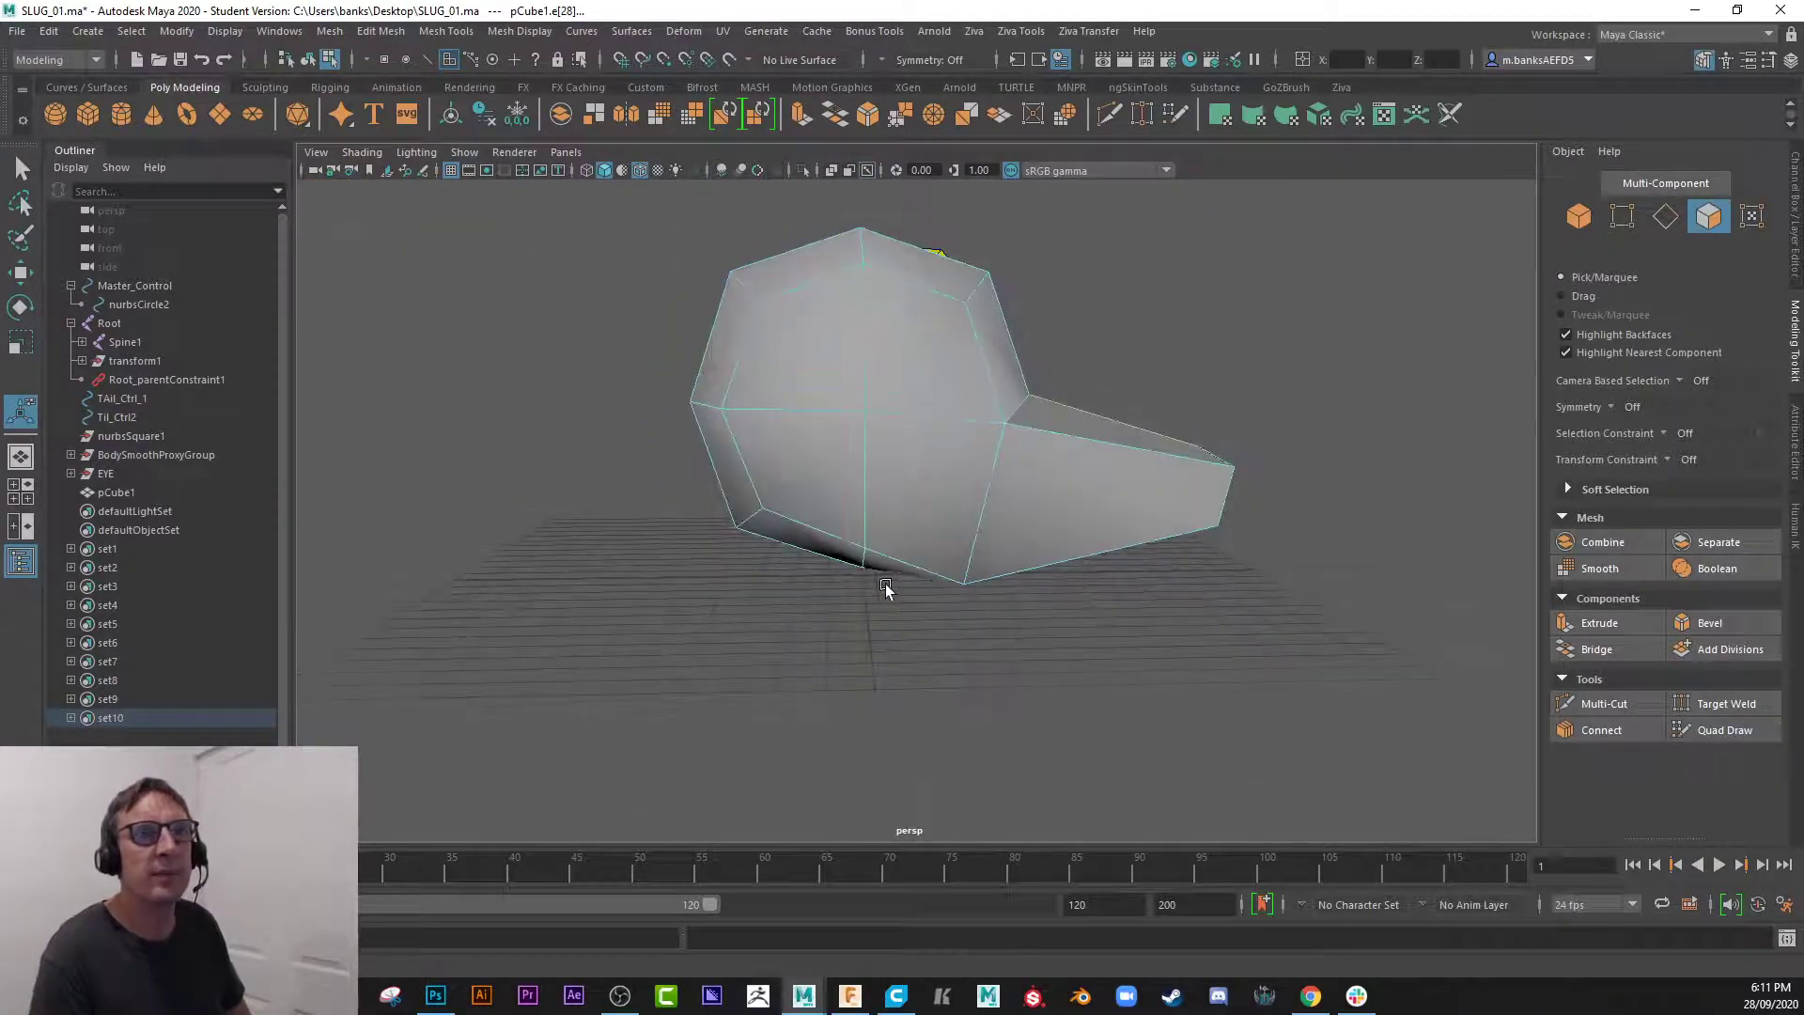
{"action": "left_click", "coordinate": [1567, 701]}
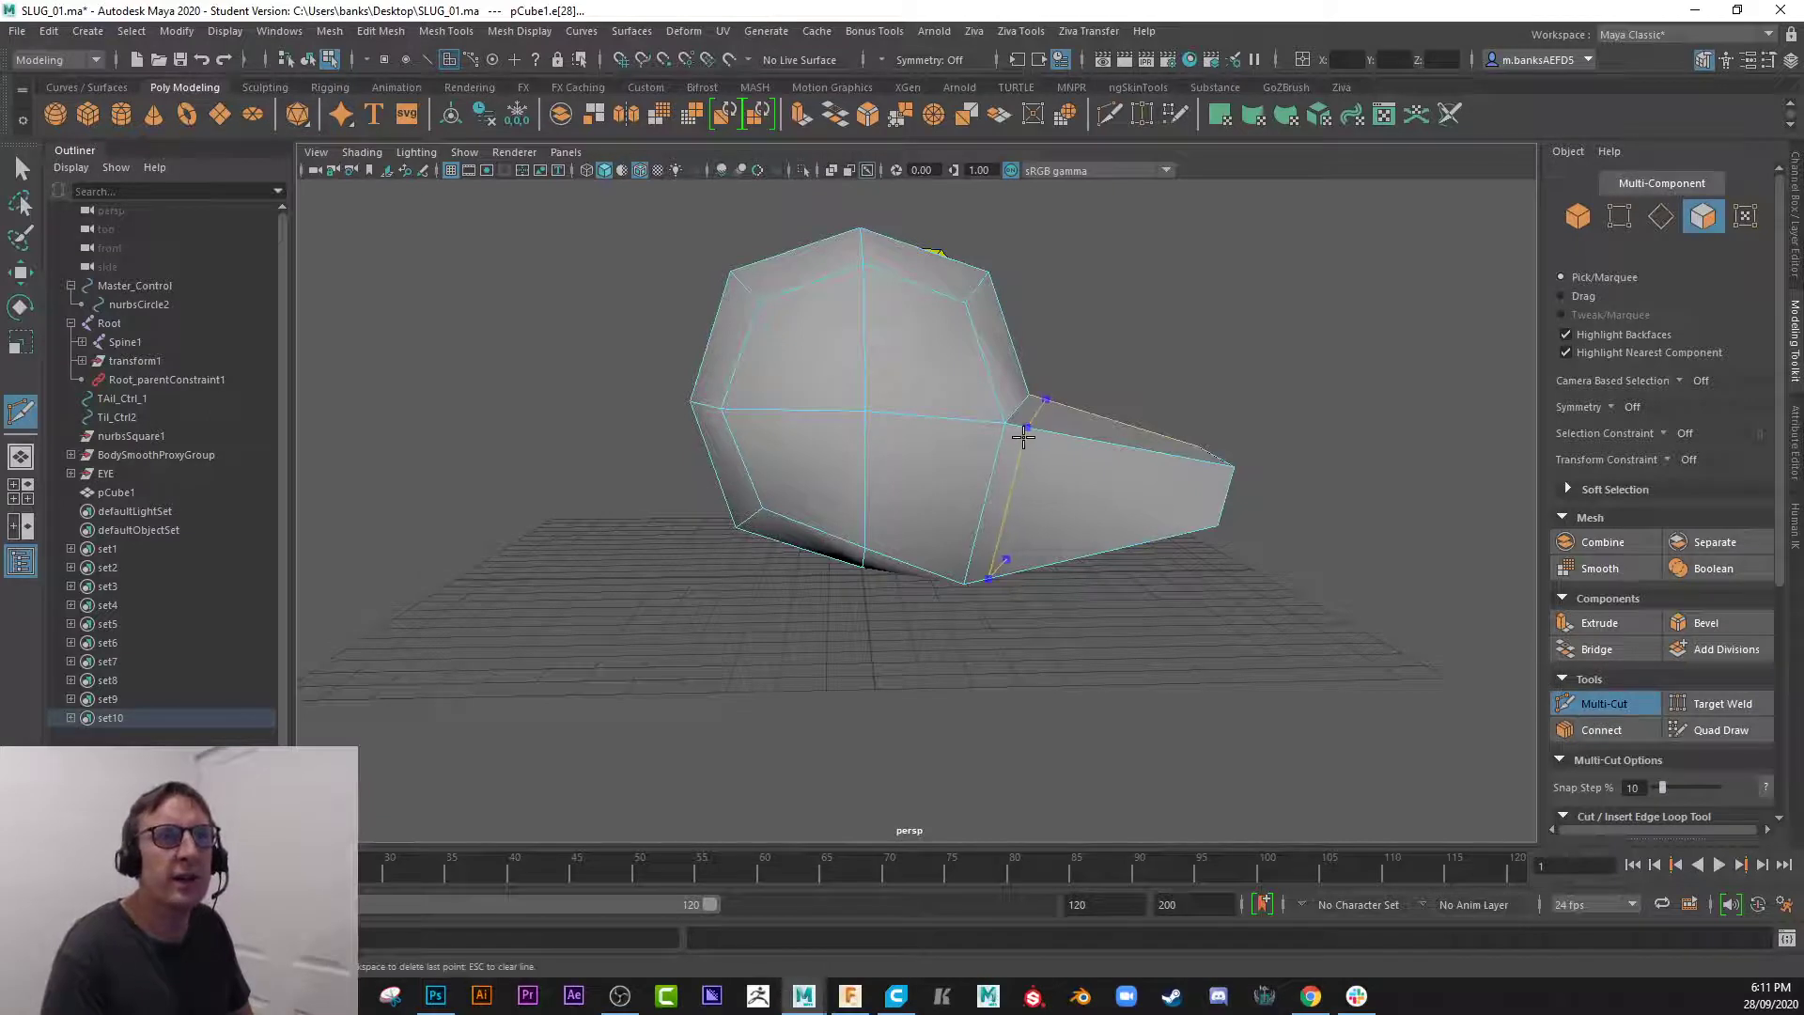
{"action": "left_click", "coordinate": [1116, 446], "text": "ctrl"}
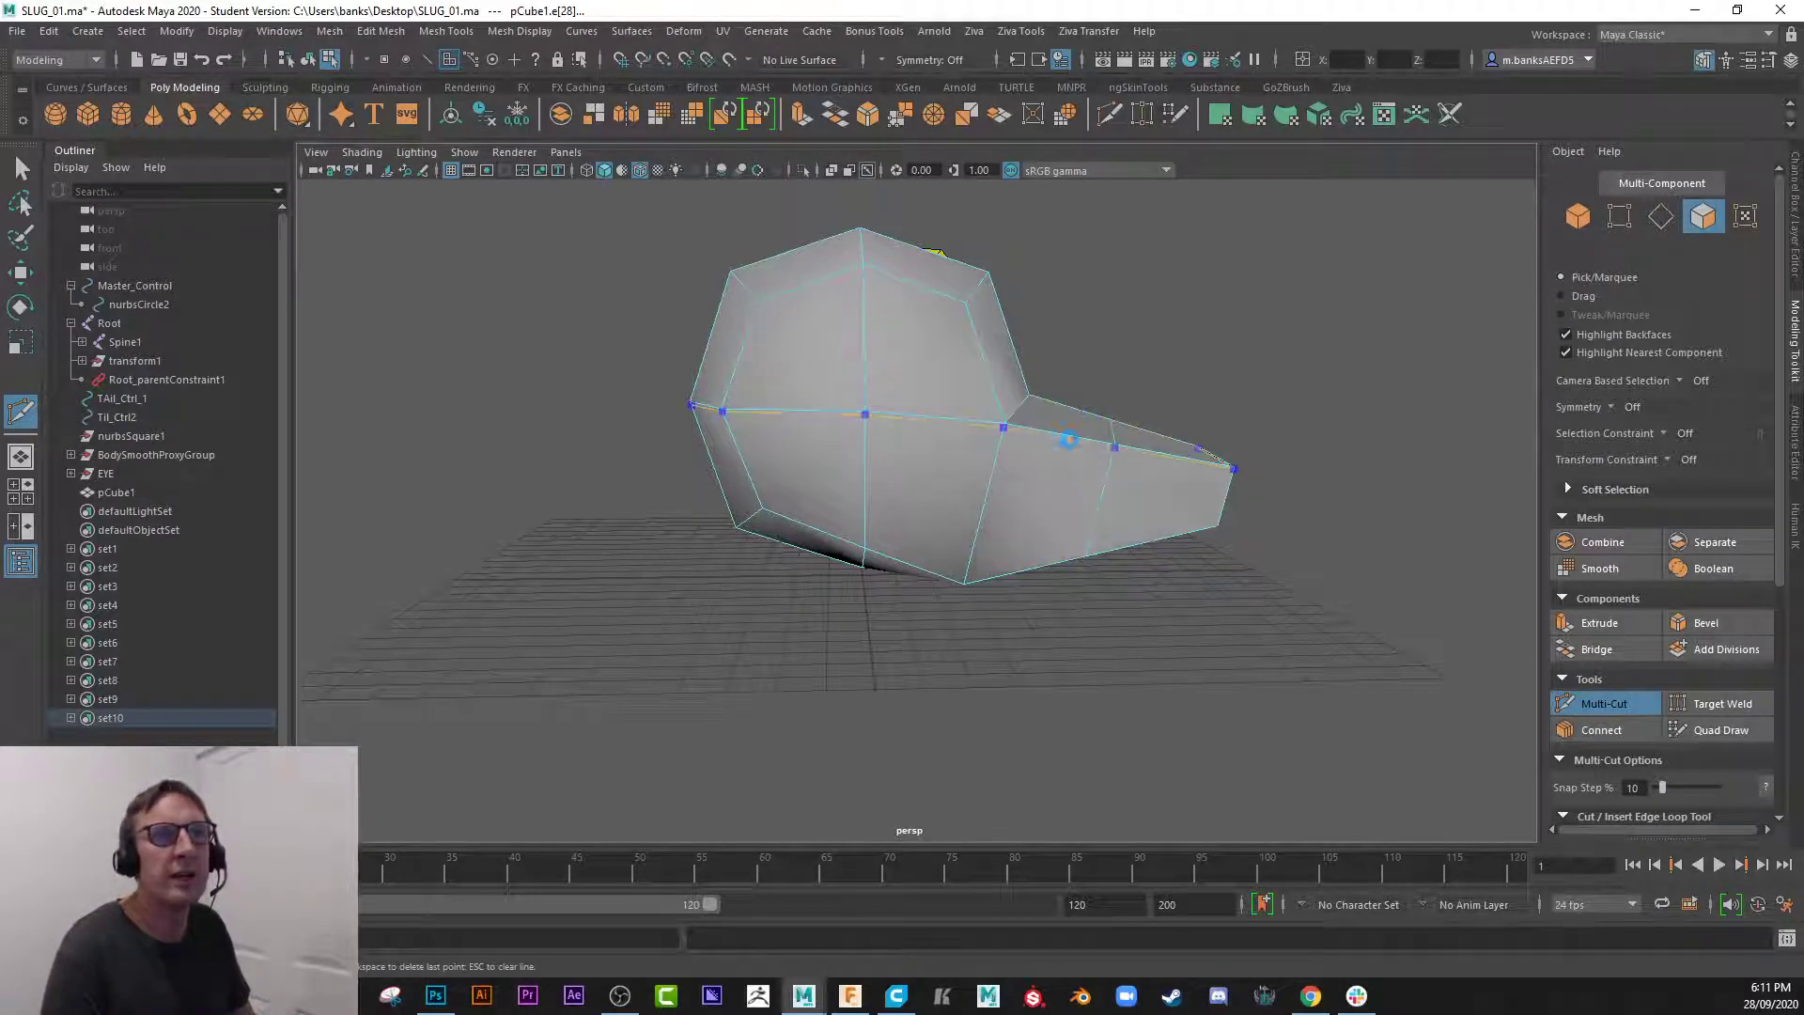
{"action": "left_click", "coordinate": [1020, 433], "text": "ctrl"}
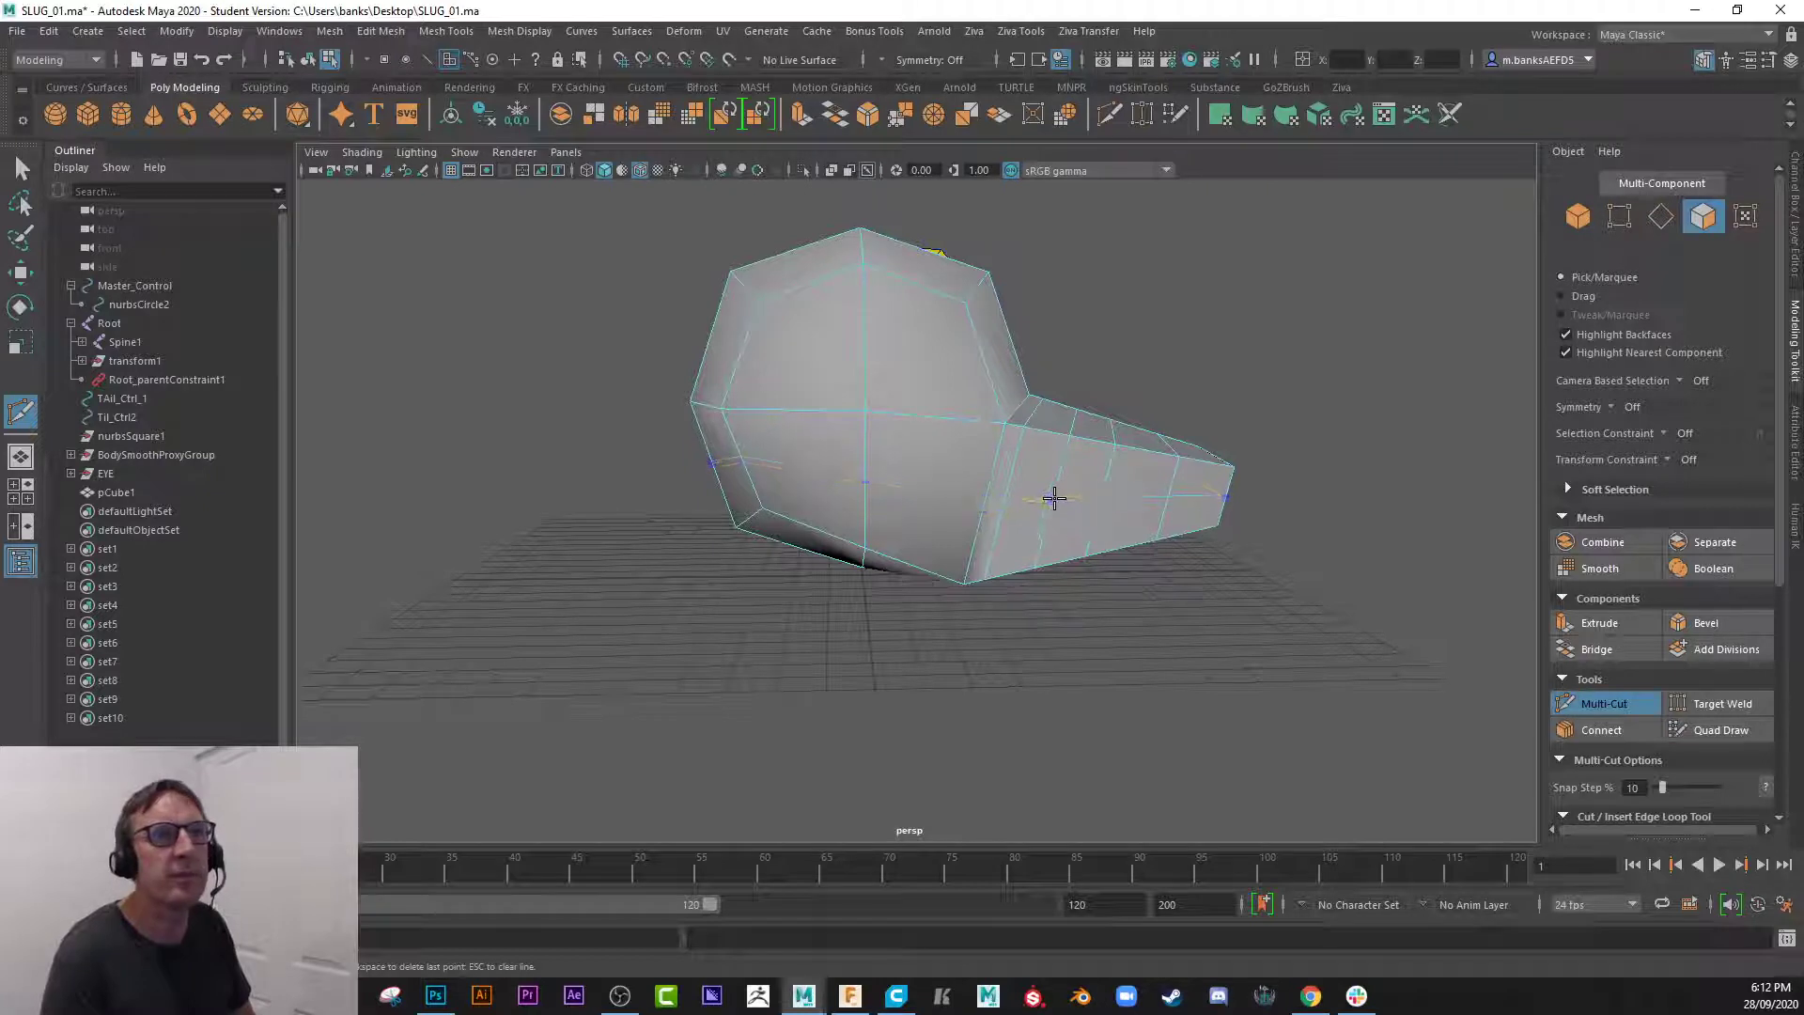
{"action": "left_click", "coordinate": [1054, 498], "text": "ctrl"}
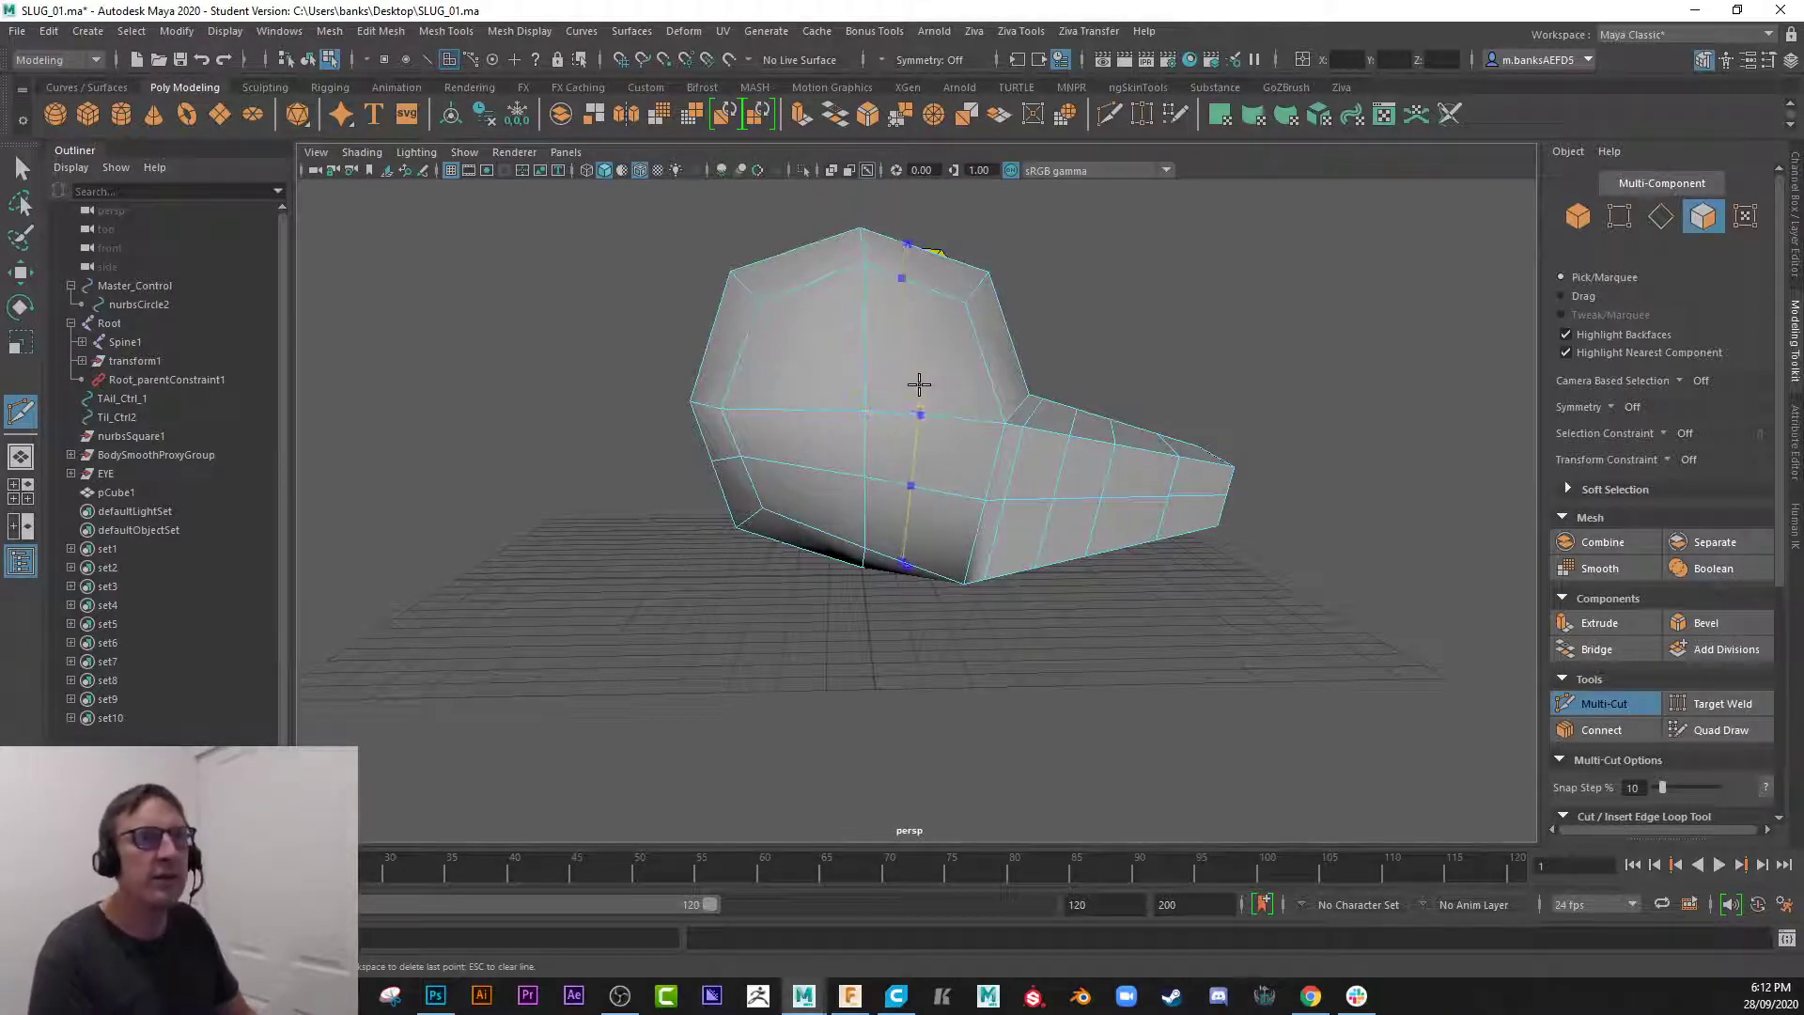
{"action": "key", "text": "Return"}
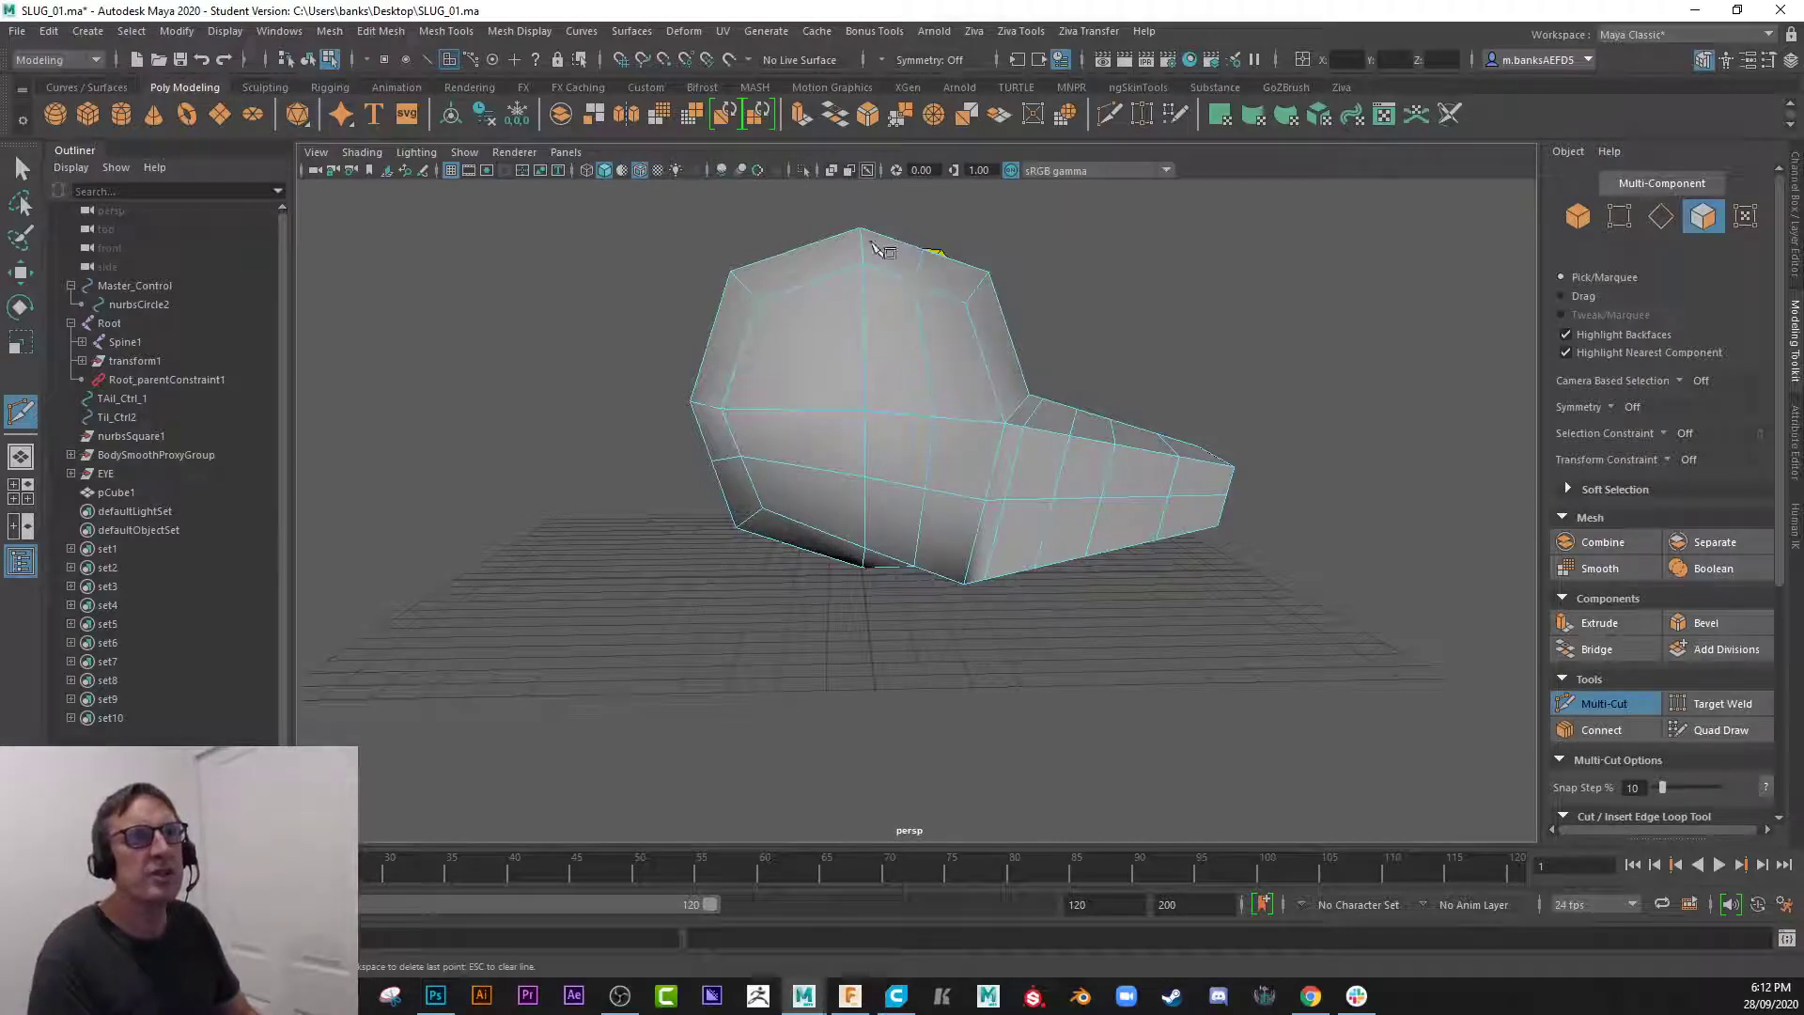
- Move the vertices along the tail's outer side outward on X one by one to round its profile
{"action": "left_click_drag", "start_coordinate": [921, 631], "coordinate": [968, 637], "text": "alt"}
{"action": "key", "text": "w"}
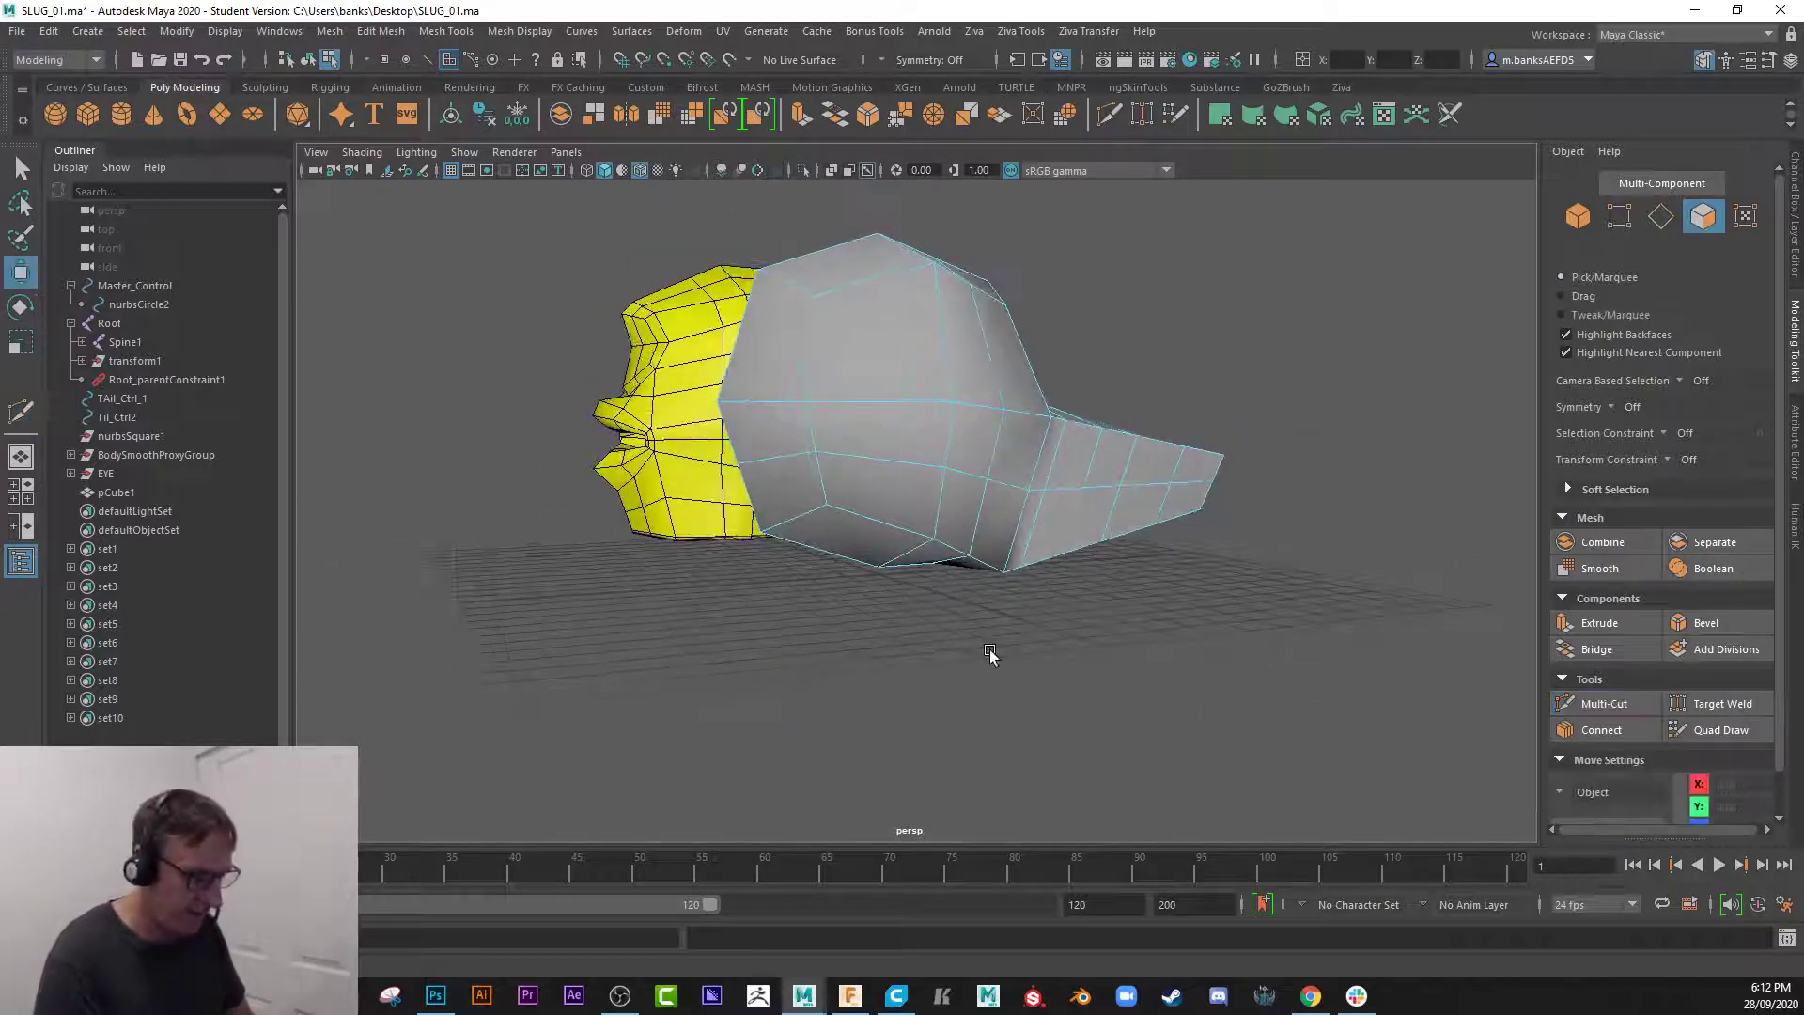
{"action": "right_click_drag", "start_coordinate": [1093, 473], "coordinate": [1074, 493]}
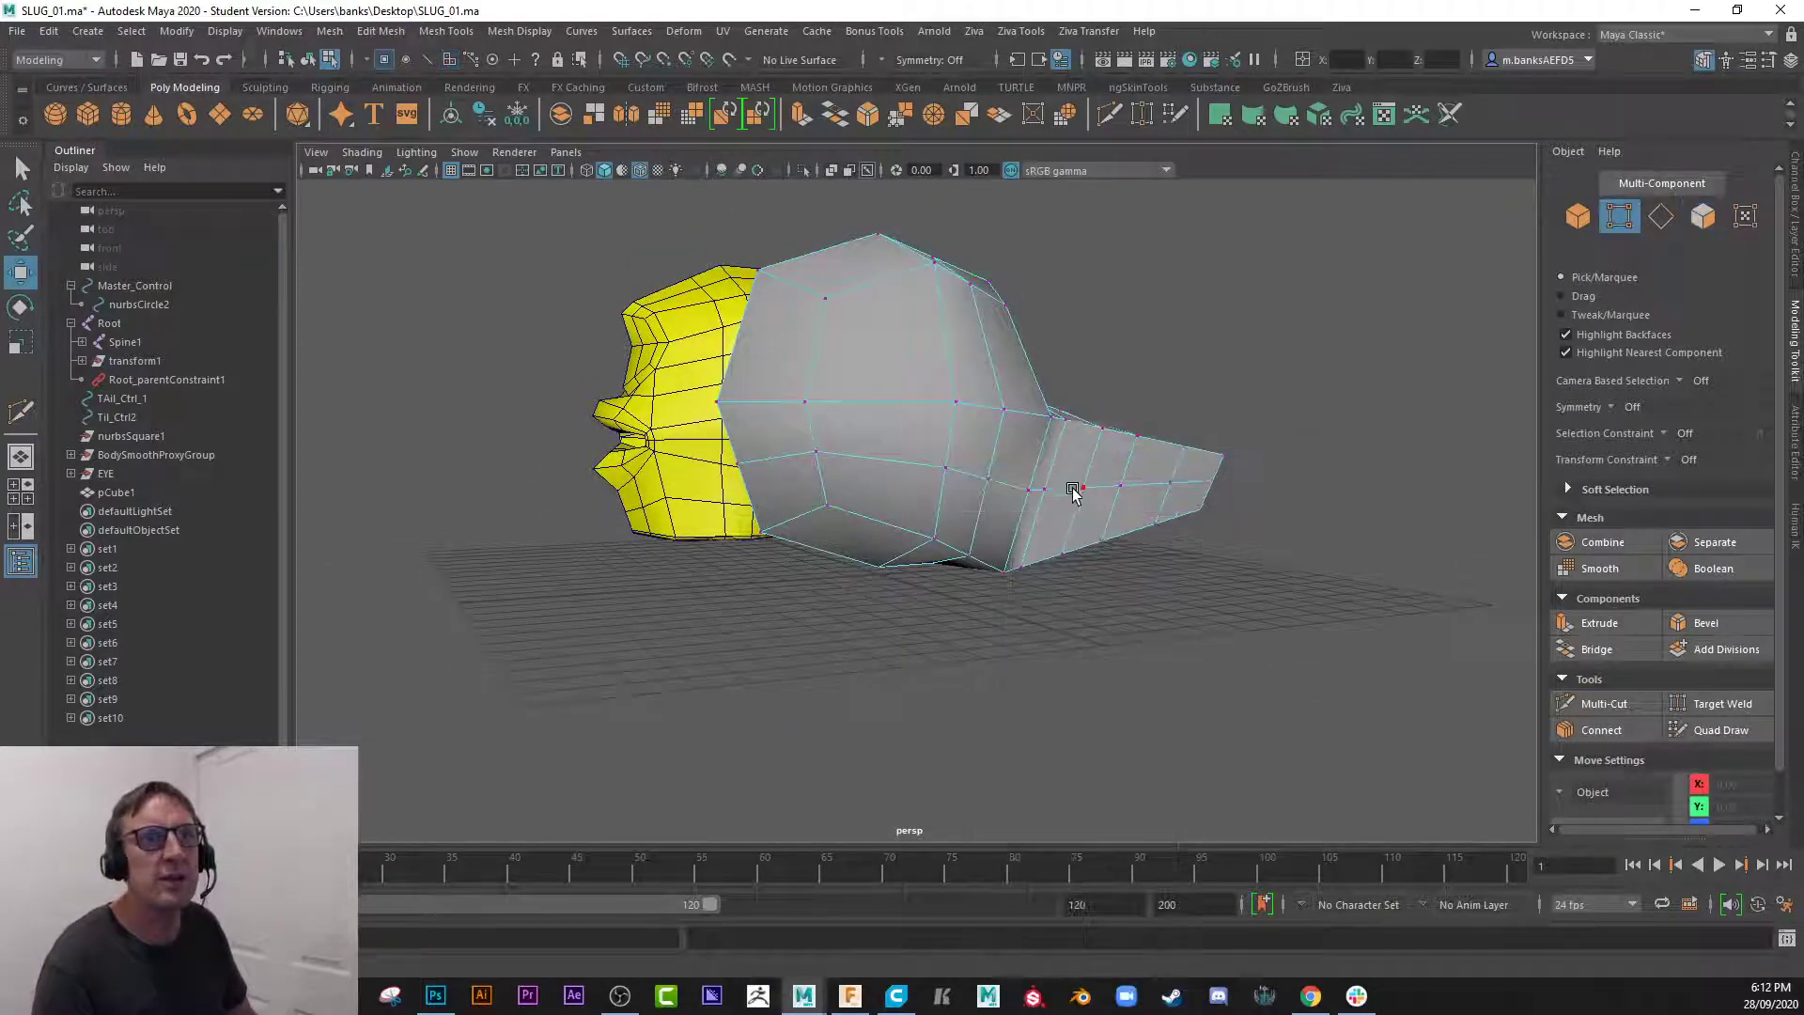
{"action": "left_click", "coordinate": [1081, 485]}
{"action": "left_click_drag", "start_coordinate": [985, 529], "coordinate": [1063, 548], "text": "alt"}
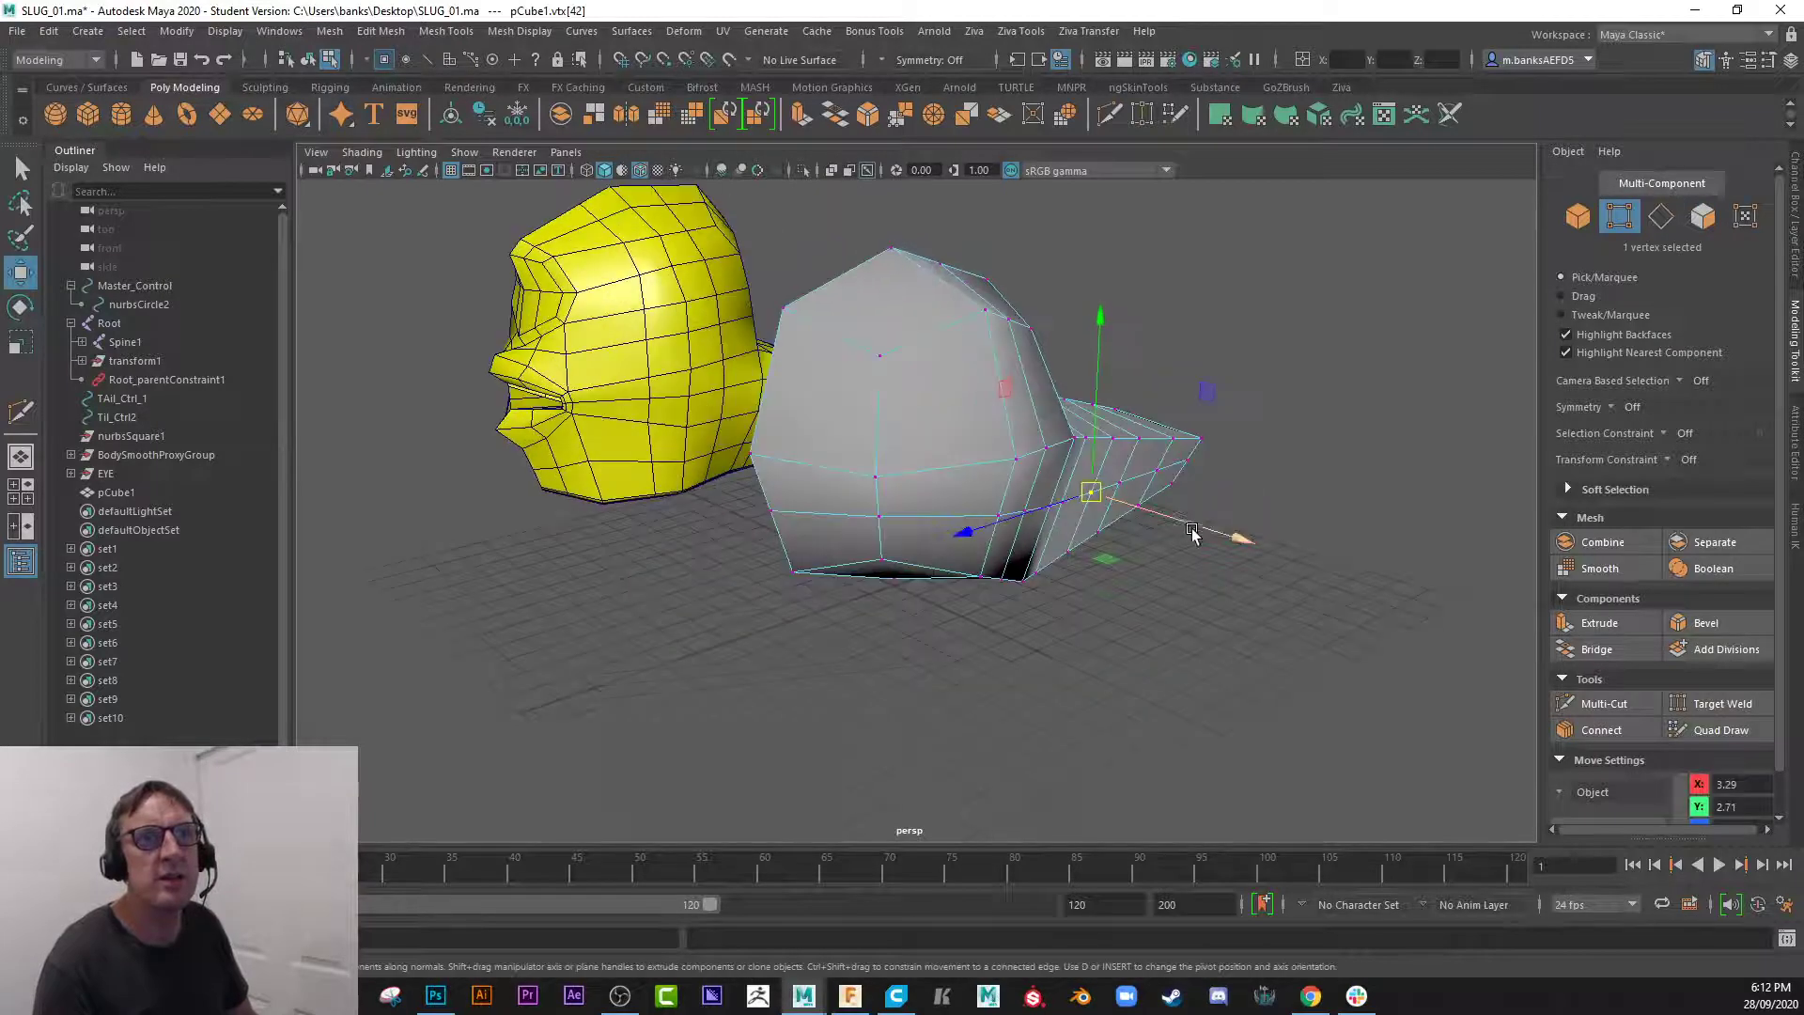
{"action": "left_click_drag", "start_coordinate": [1195, 532], "coordinate": [977, 484]}
{"action": "left_click", "coordinate": [1152, 504]}
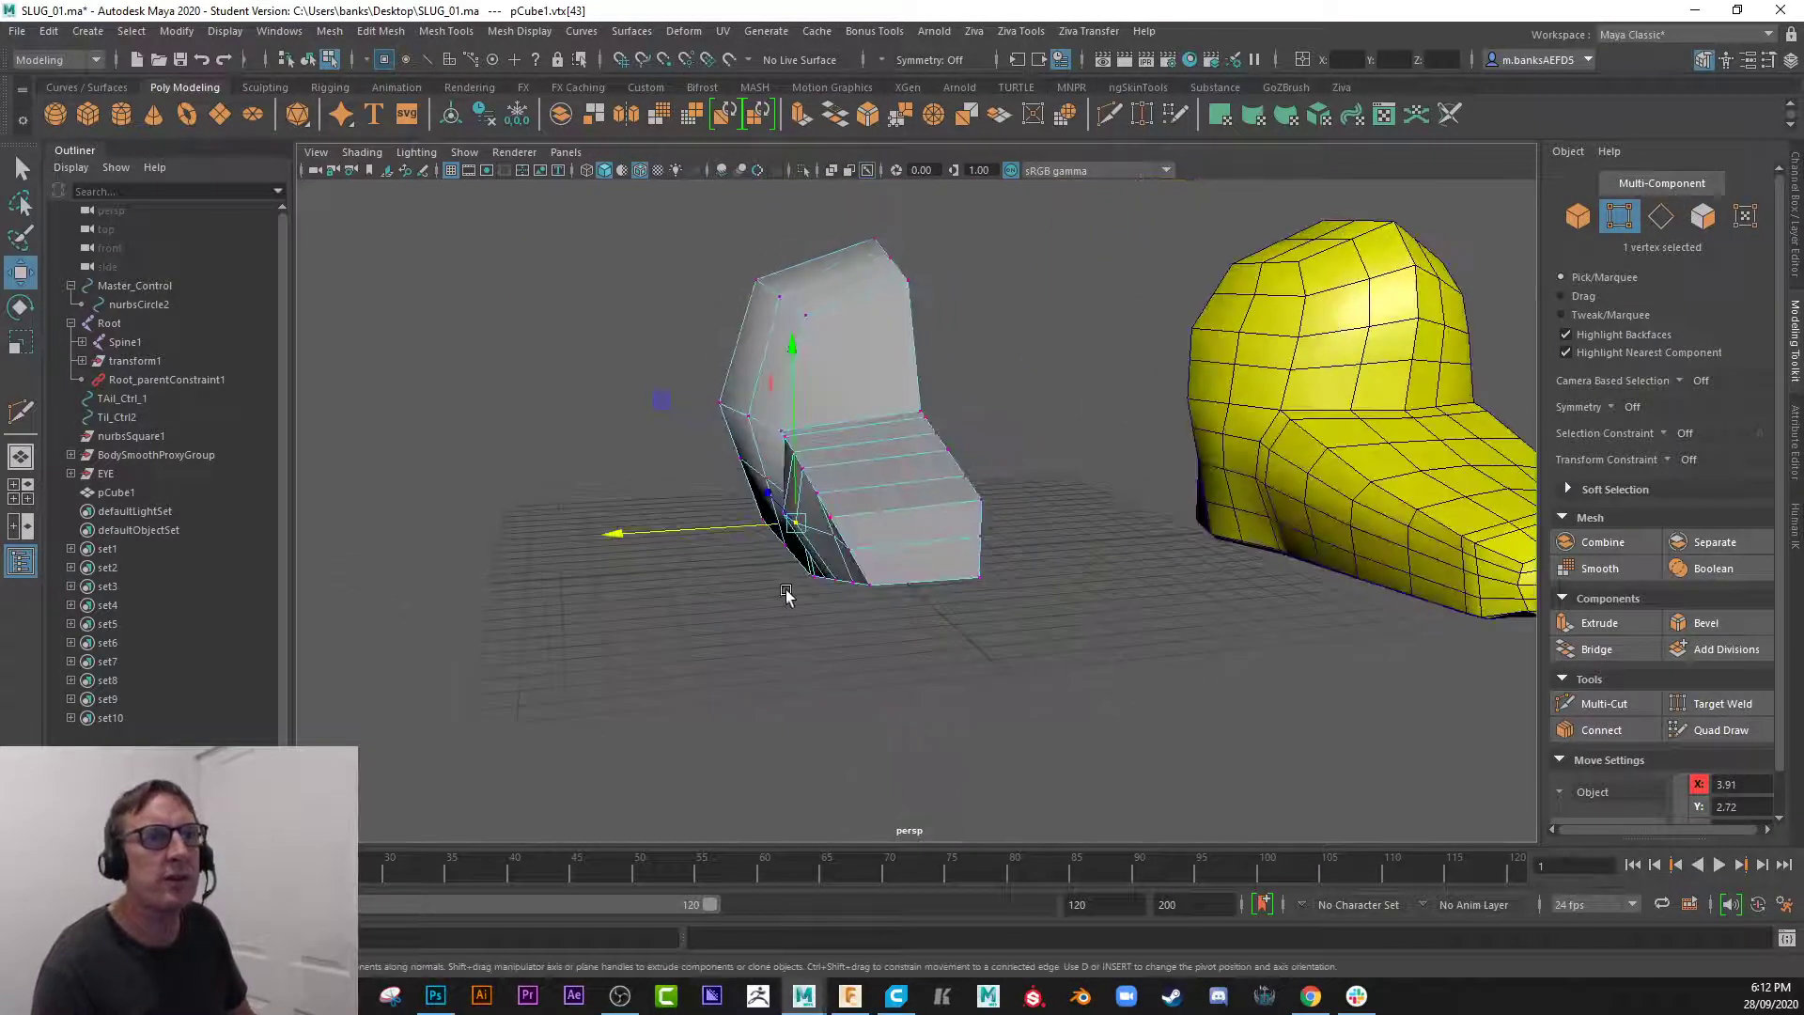
{"action": "left_click_drag", "start_coordinate": [787, 593], "coordinate": [745, 461], "text": "alt"}
{"action": "left_click", "coordinate": [852, 551]}
{"action": "left_click", "coordinate": [777, 558]}
{"action": "left_click", "coordinate": [955, 489]}
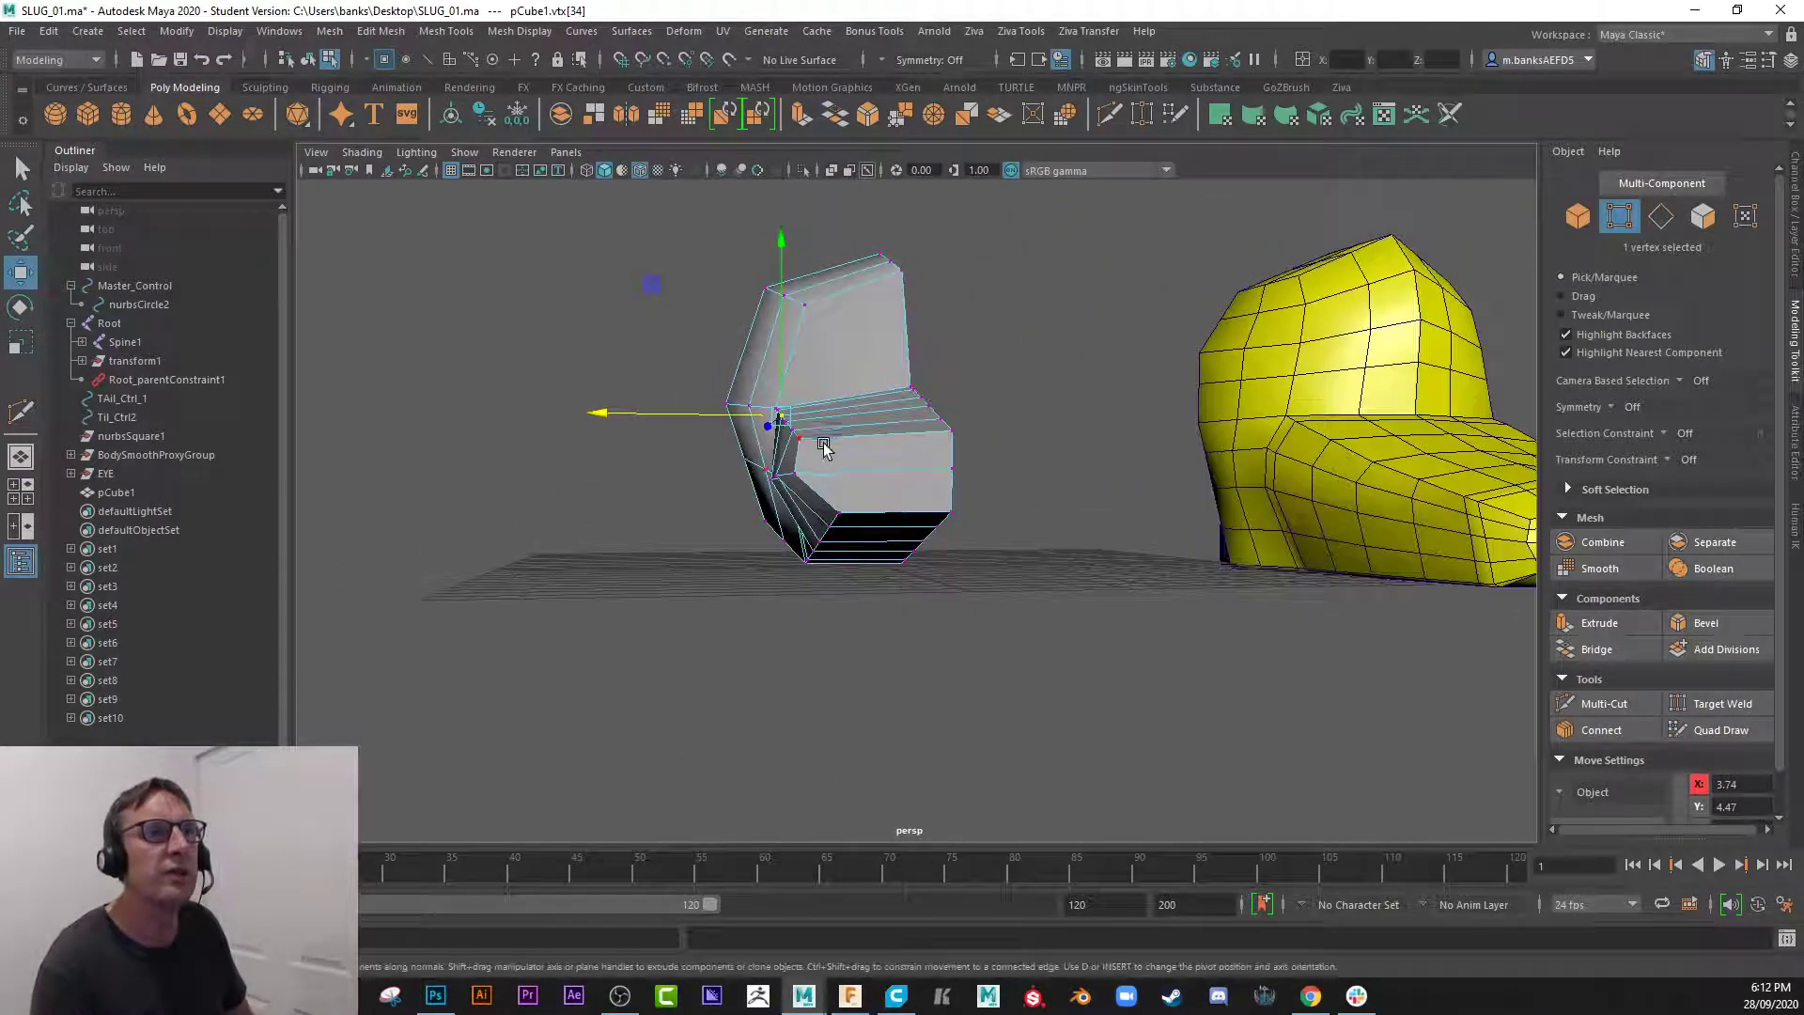
- Adjust the height of the vertices along the tail's upper outer edge and move the tail end's middle outer vertex on X
{"action": "left_click_drag", "start_coordinate": [776, 400], "coordinate": [684, 439]}
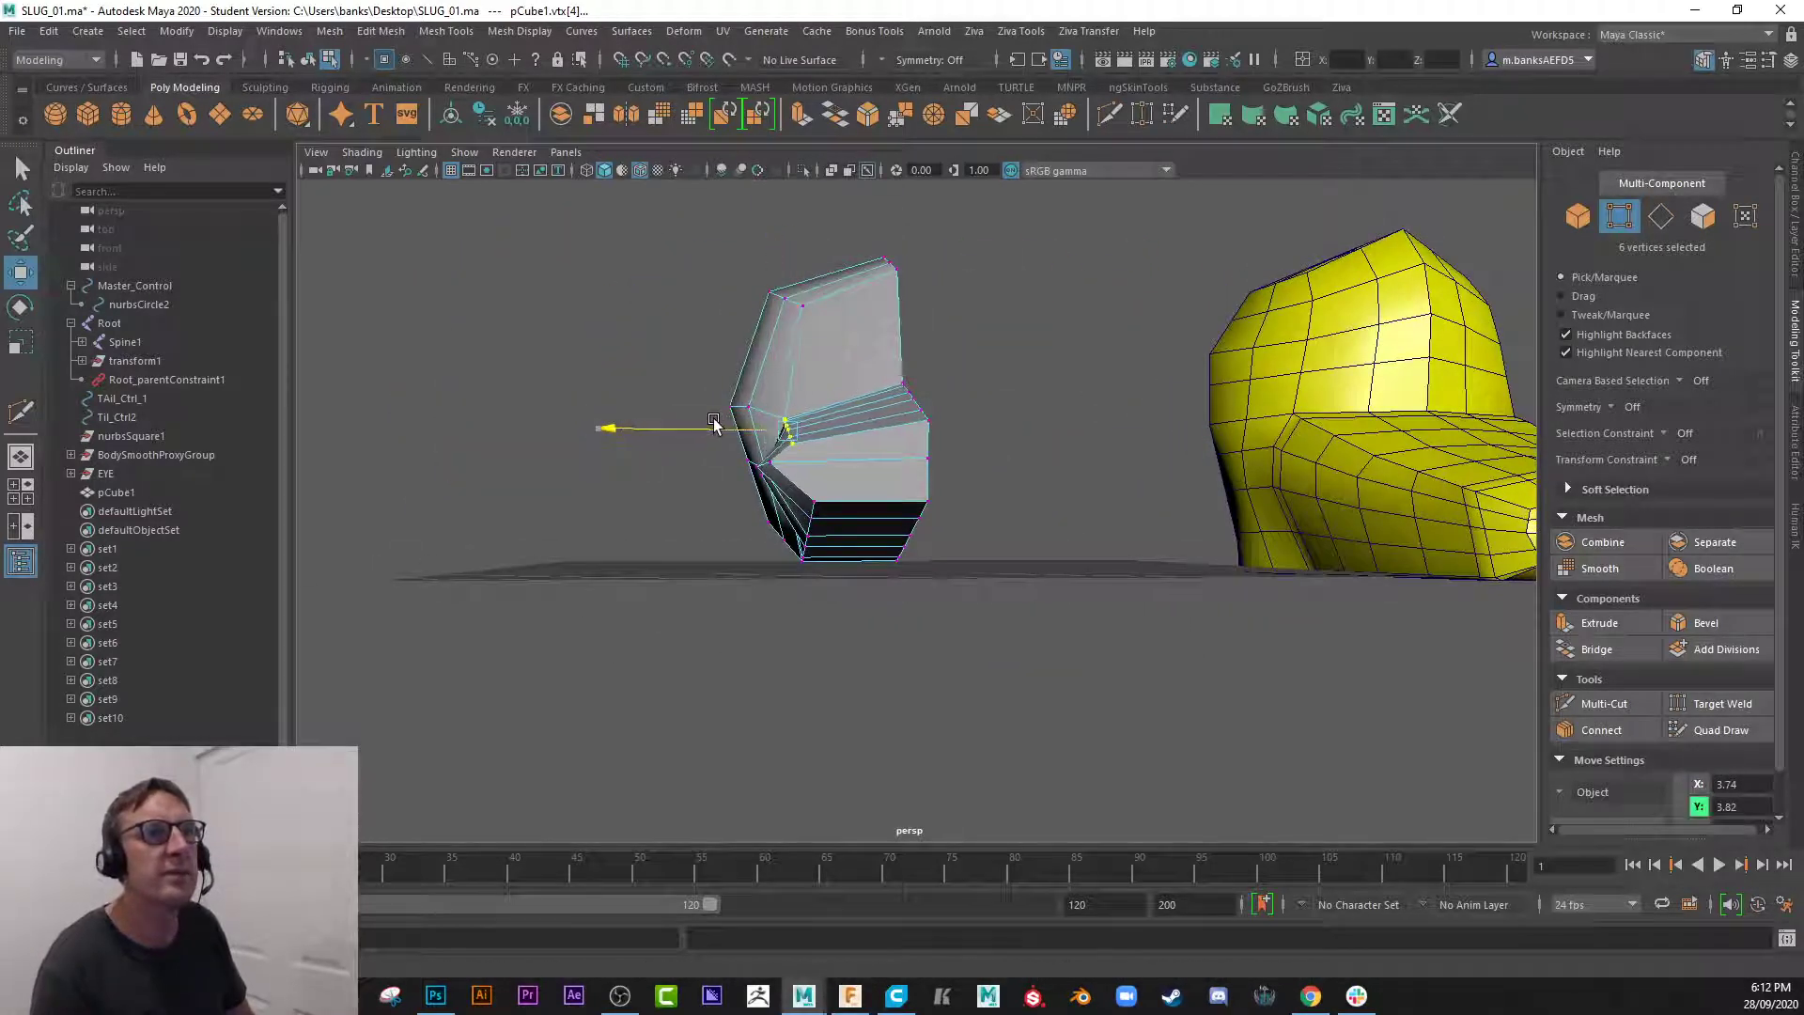
{"action": "left_click_drag", "start_coordinate": [784, 371], "coordinate": [788, 362]}
{"action": "left_click", "coordinate": [813, 444]}
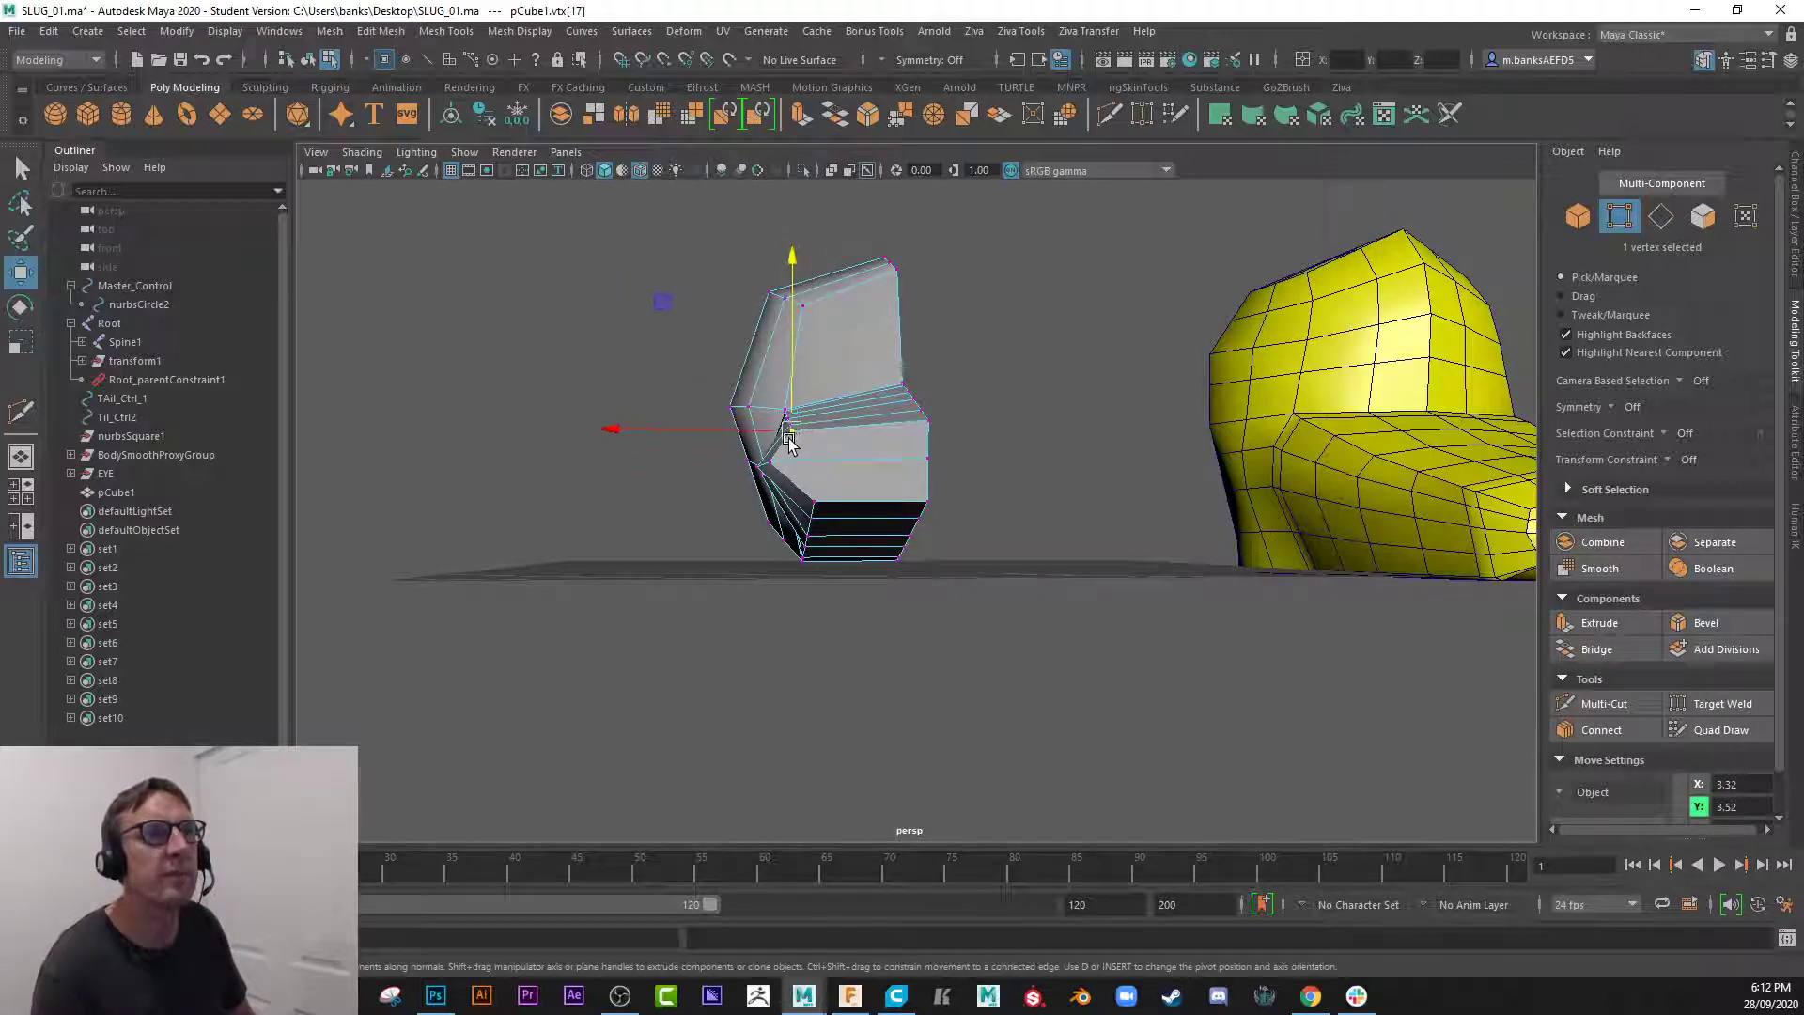
{"action": "left_click", "coordinate": [783, 460]}
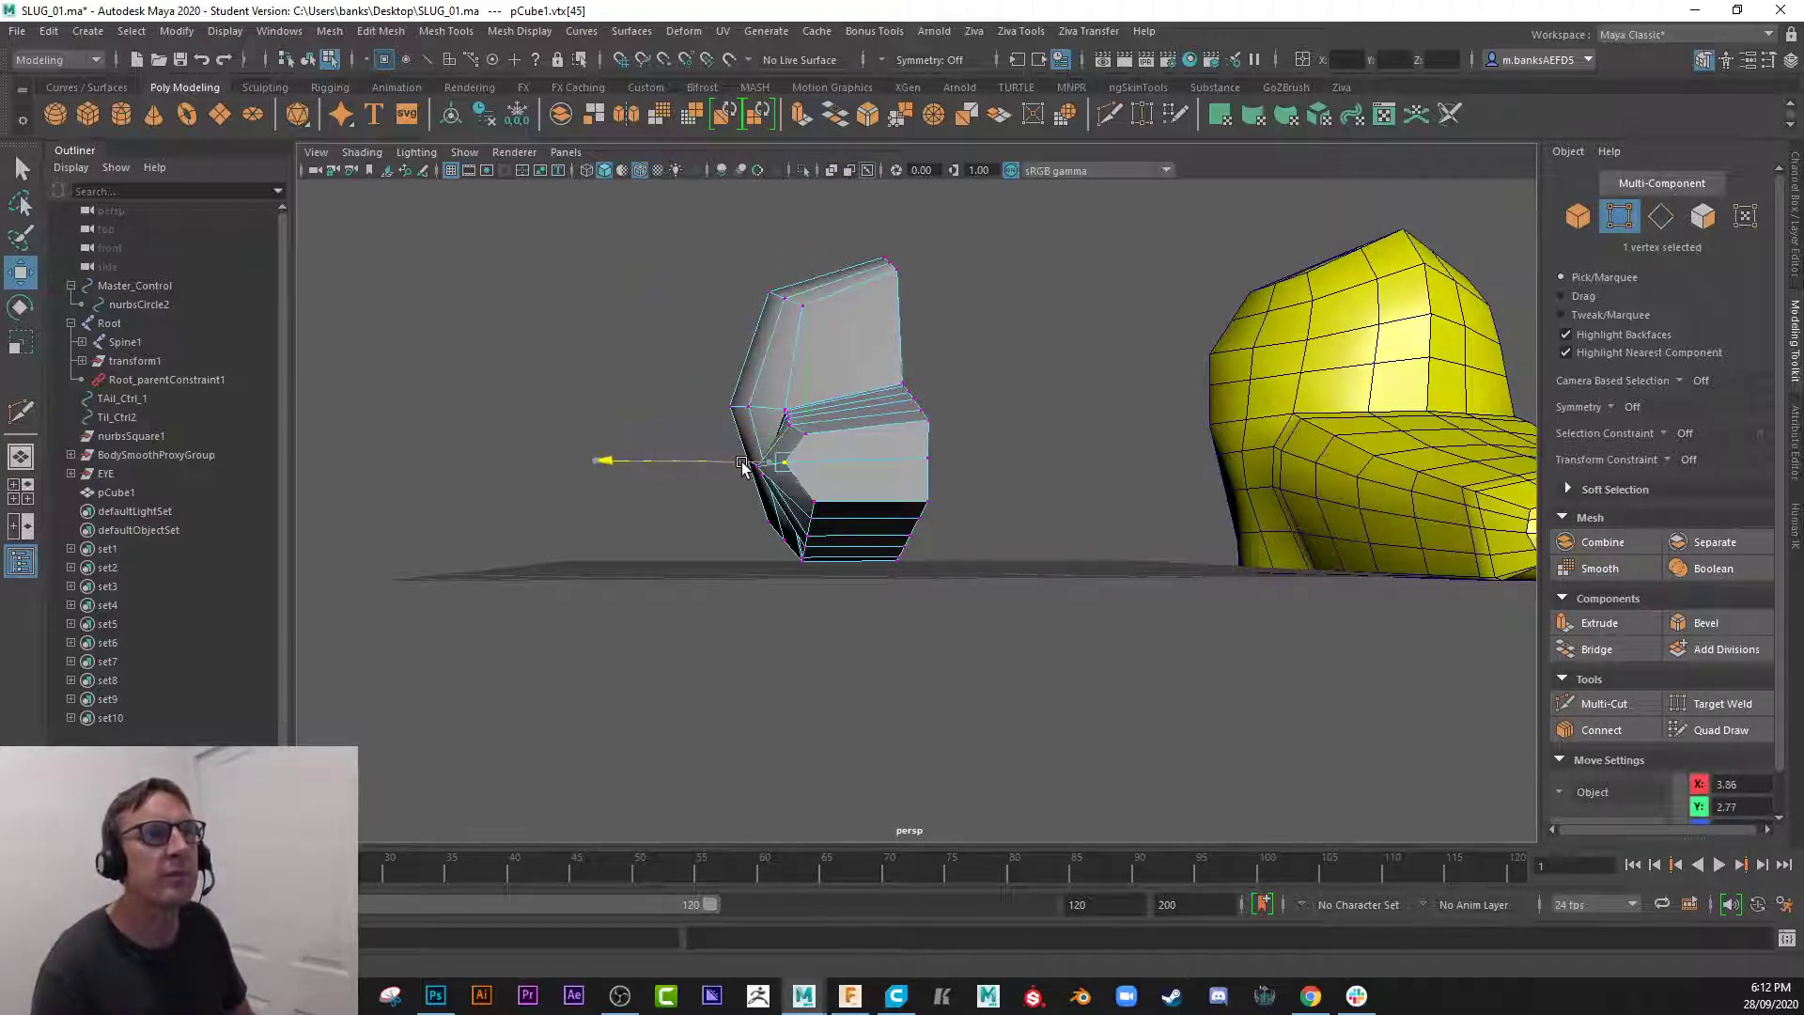
- Lower the vertices along the front and outer bottom edge of the body toward the grid to flatten its underside
{"action": "left_click_drag", "start_coordinate": [768, 480], "coordinate": [775, 552], "text": "alt"}
{"action": "left_click_drag", "start_coordinate": [774, 553], "coordinate": [739, 519], "text": "alt"}
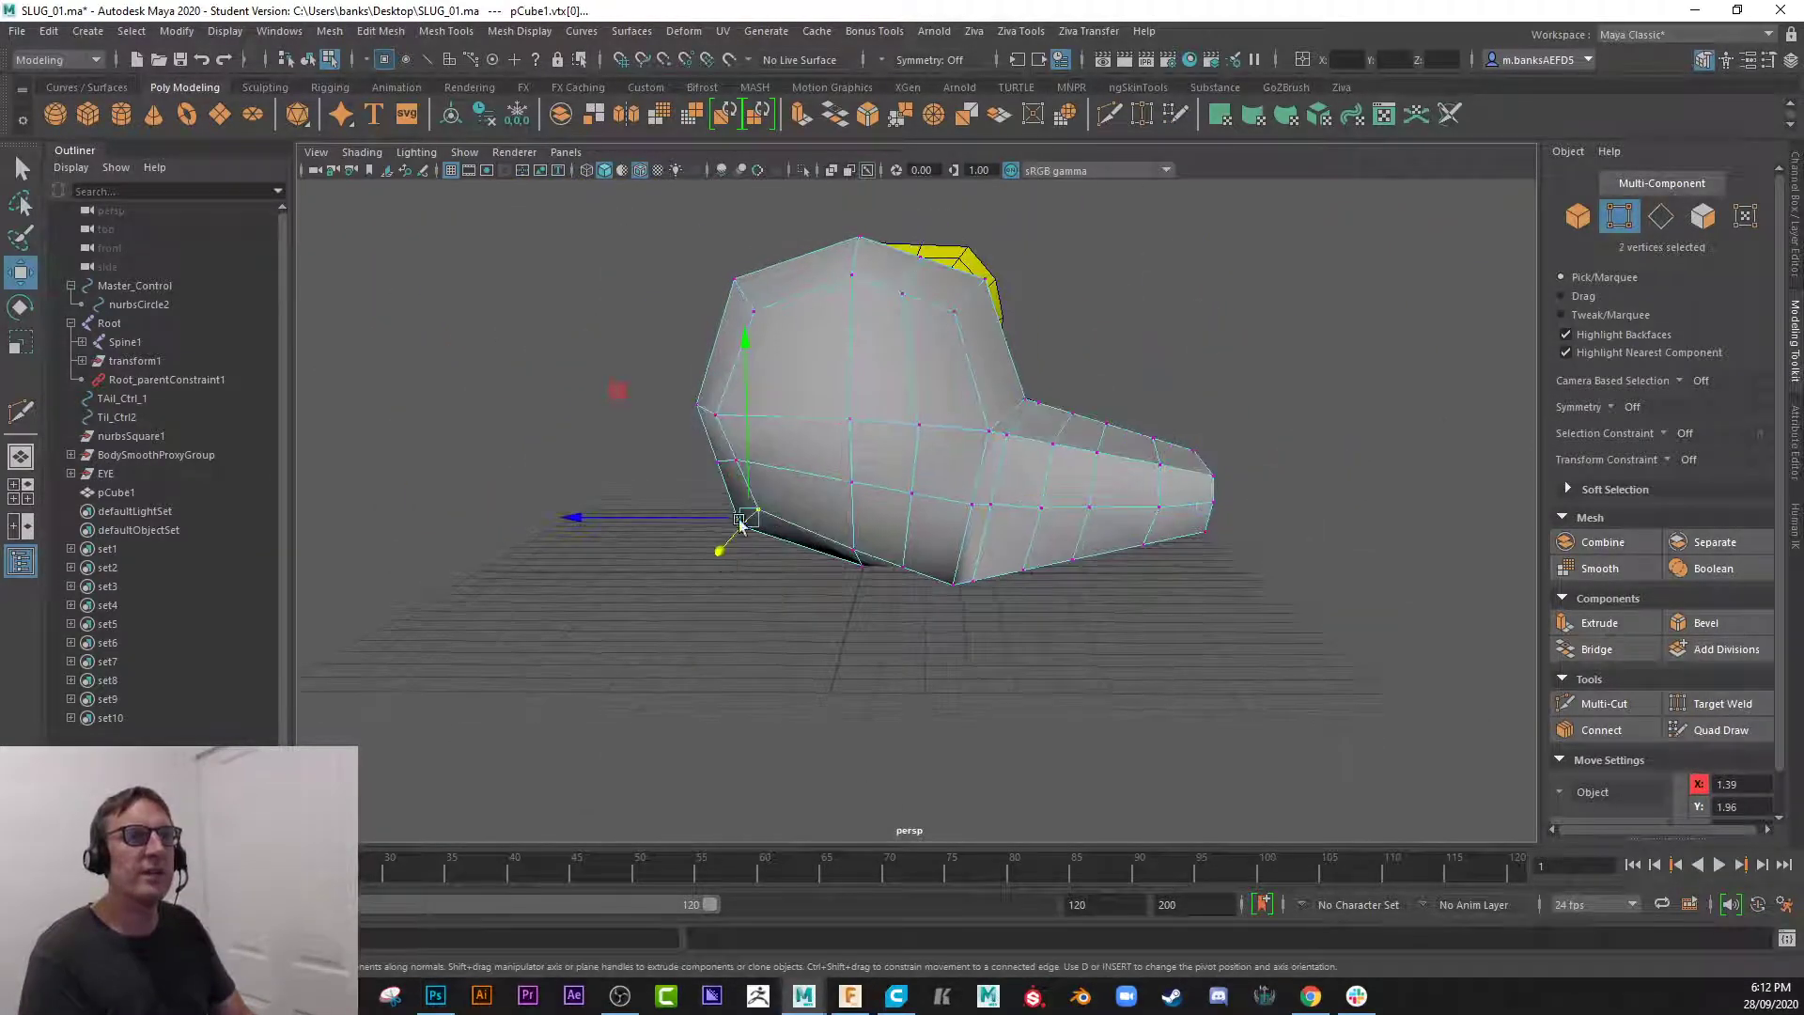
{"action": "left_click_drag", "start_coordinate": [743, 348], "coordinate": [746, 395]}
{"action": "left_click_drag", "start_coordinate": [824, 528], "coordinate": [877, 592]}
{"action": "left_click_drag", "start_coordinate": [862, 424], "coordinate": [1006, 540]}
{"action": "left_click", "coordinate": [1020, 528]}
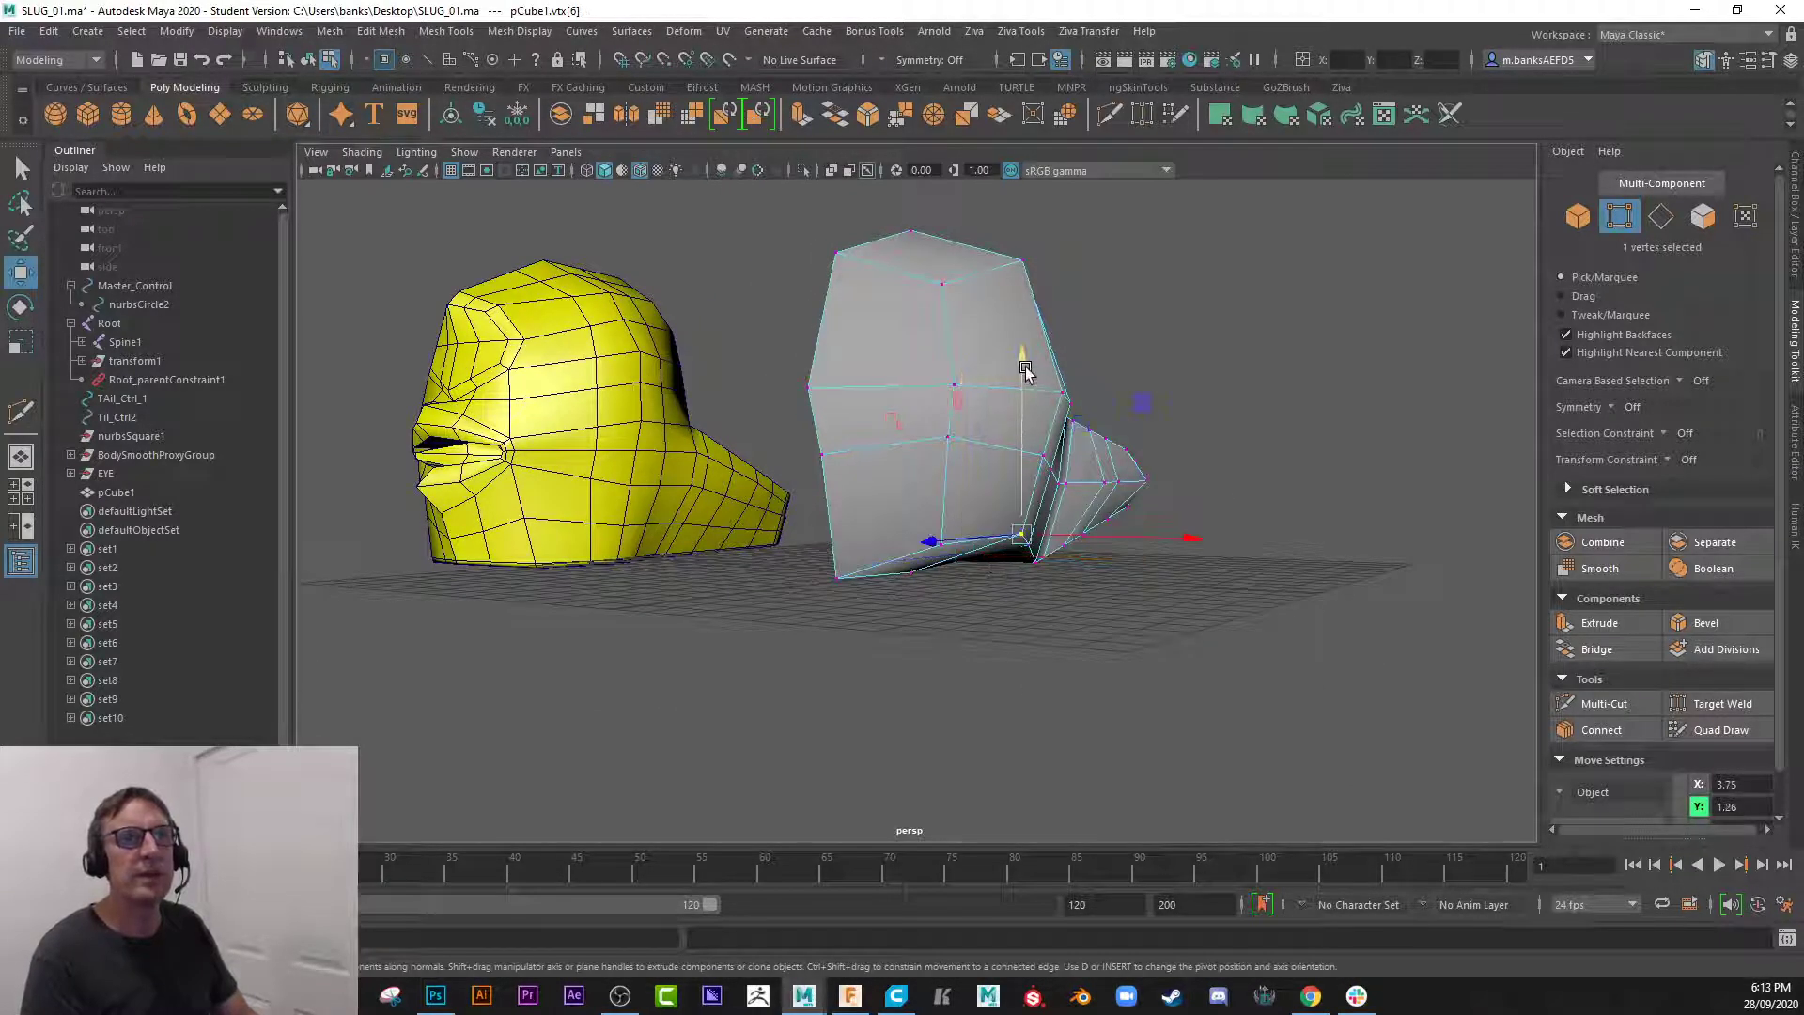
{"action": "left_click_drag", "start_coordinate": [1025, 370], "coordinate": [941, 404]}
{"action": "left_click", "coordinate": [904, 536]}
{"action": "left_click_drag", "start_coordinate": [925, 613], "coordinate": [826, 609], "text": "alt"}
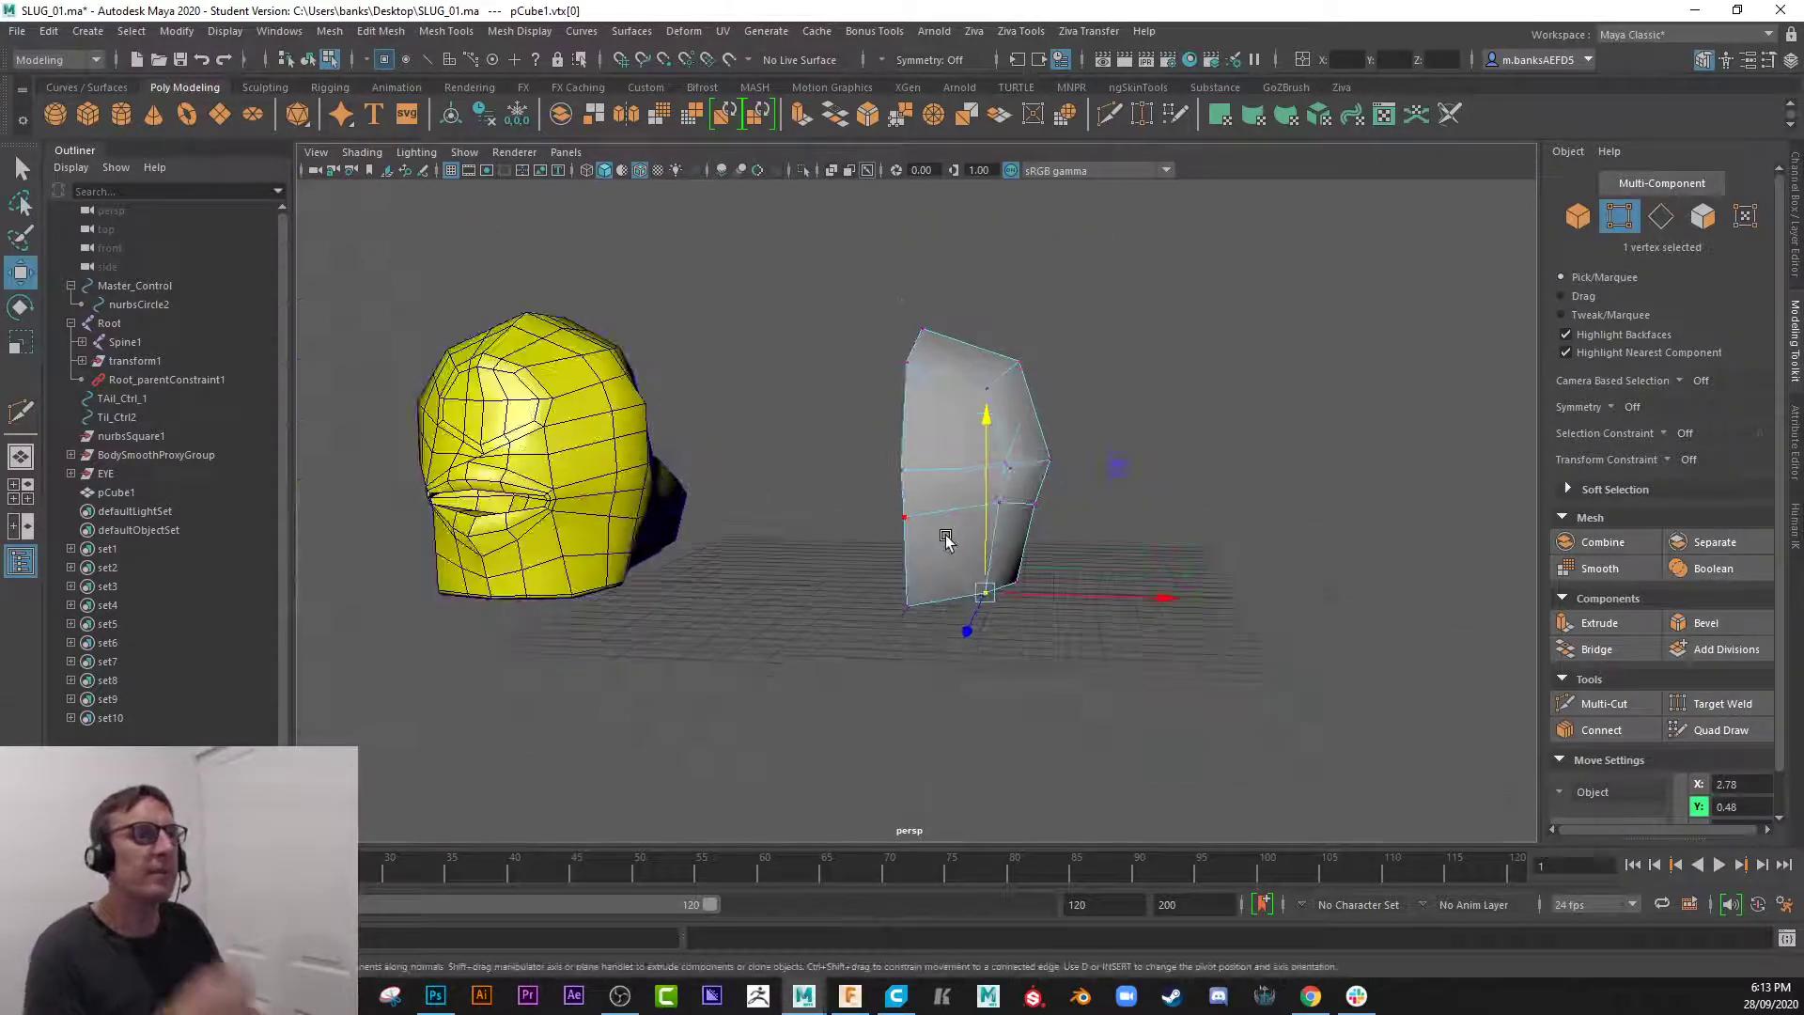
- Lower the outer bottom corner vertex of the front face chosen for the mouth
{"action": "right_click_drag", "start_coordinate": [966, 496], "coordinate": [949, 524]}
{"action": "left_click", "coordinate": [939, 488]}
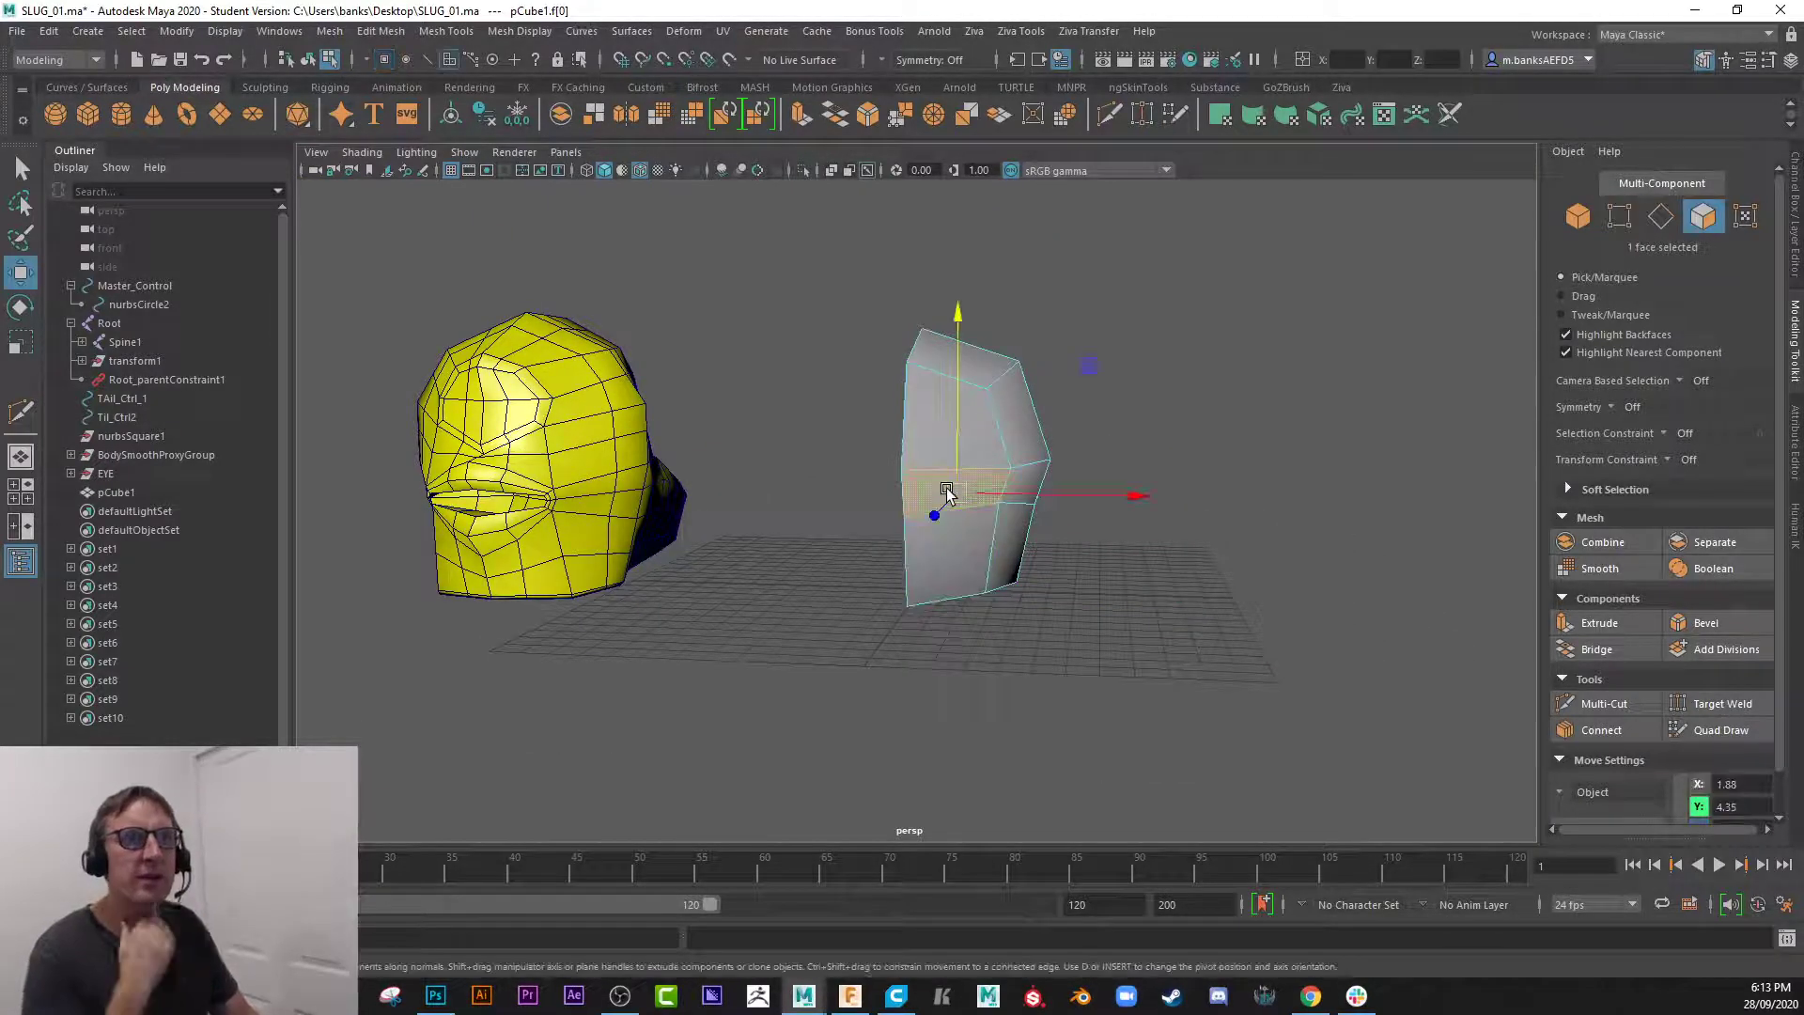
{"action": "left_click_drag", "start_coordinate": [997, 531], "coordinate": [979, 552], "text": "alt"}
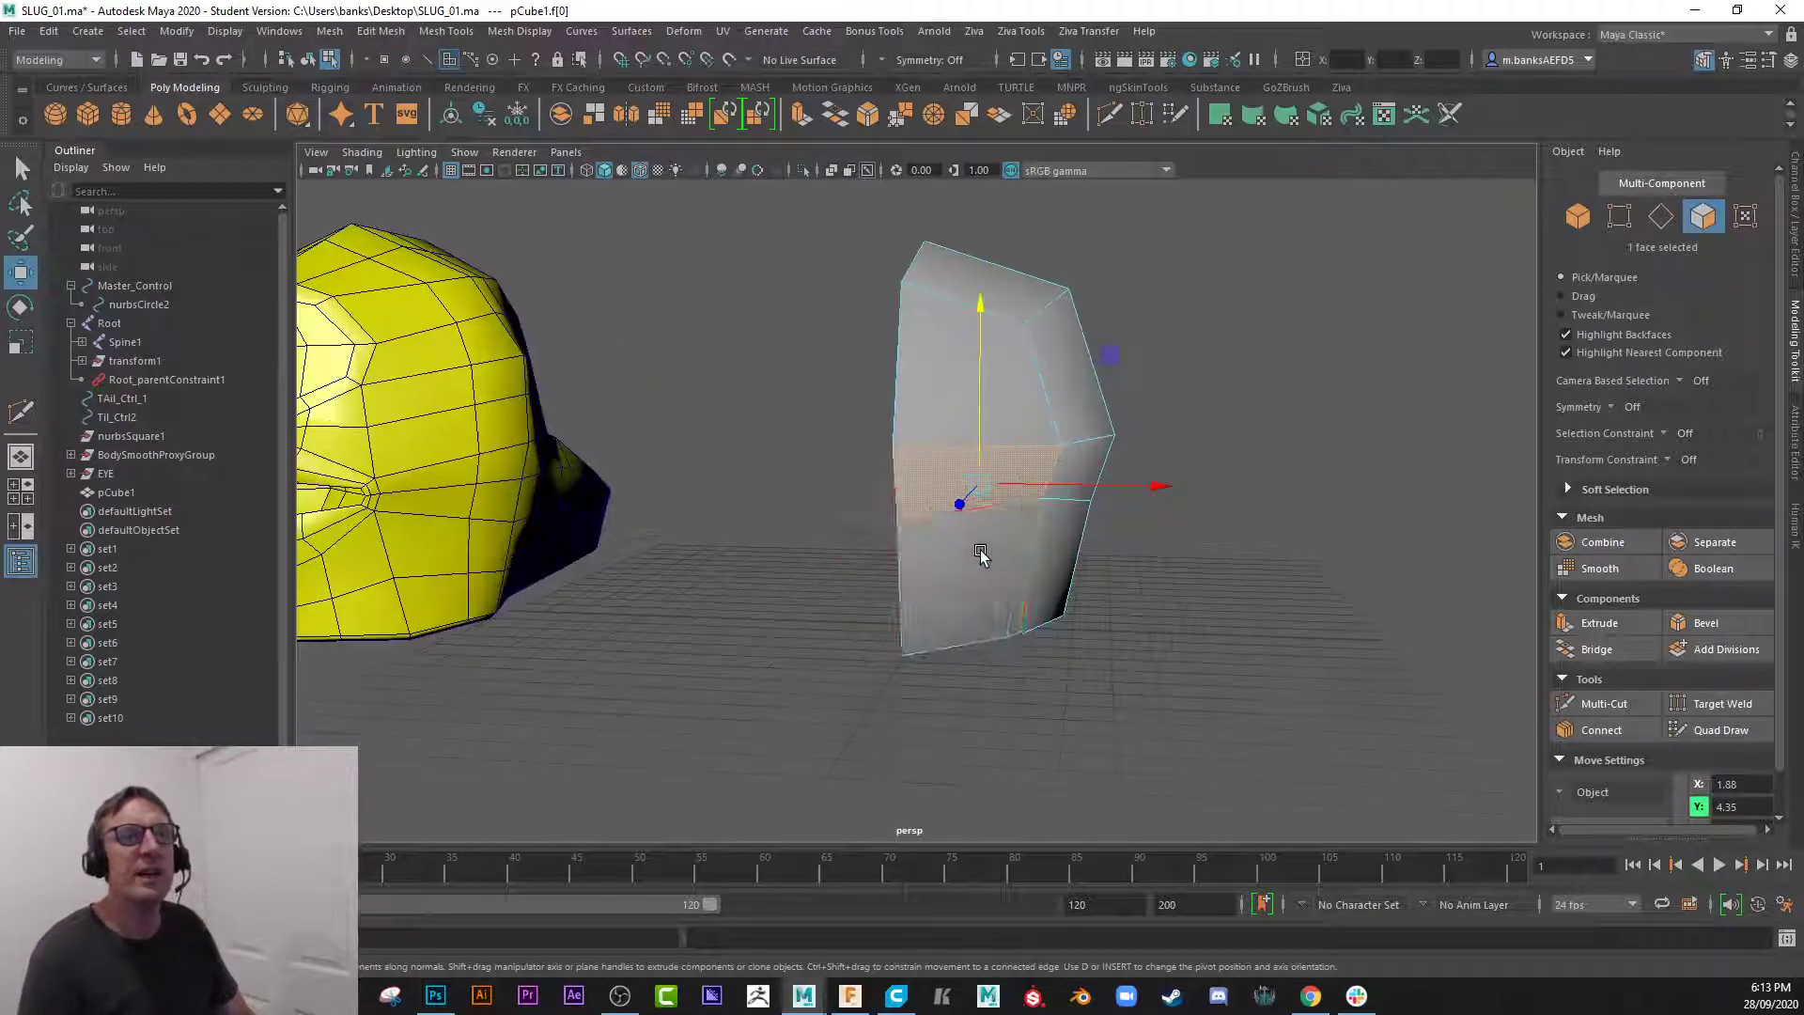
{"action": "right_click_drag", "start_coordinate": [1040, 511], "coordinate": [1048, 515]}
{"action": "left_click", "coordinate": [1039, 516]}
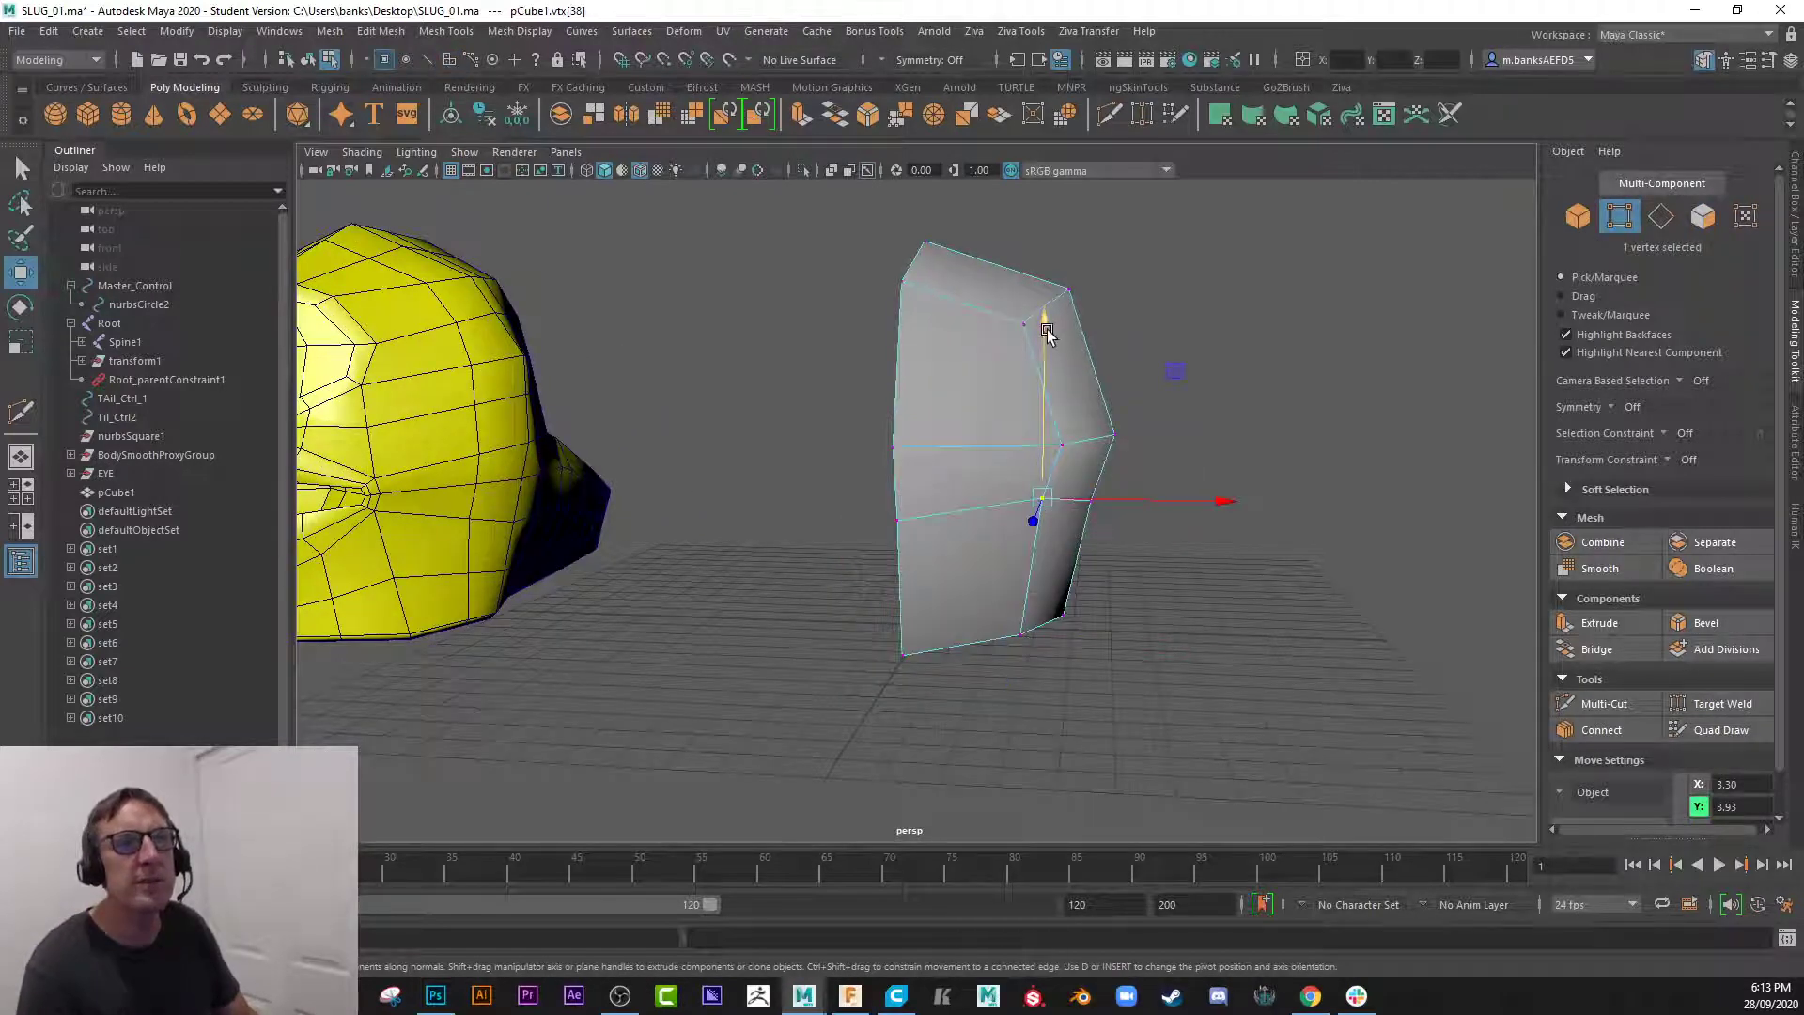
{"action": "left_click_drag", "start_coordinate": [1047, 330], "coordinate": [1049, 376]}
- Extrude the front mouth face, scale it into a uniform inset, and delete the narrow inset face on the center line
{"action": "right_click_drag", "start_coordinate": [996, 473], "coordinate": [994, 528]}
{"action": "left_click", "coordinate": [976, 507]}
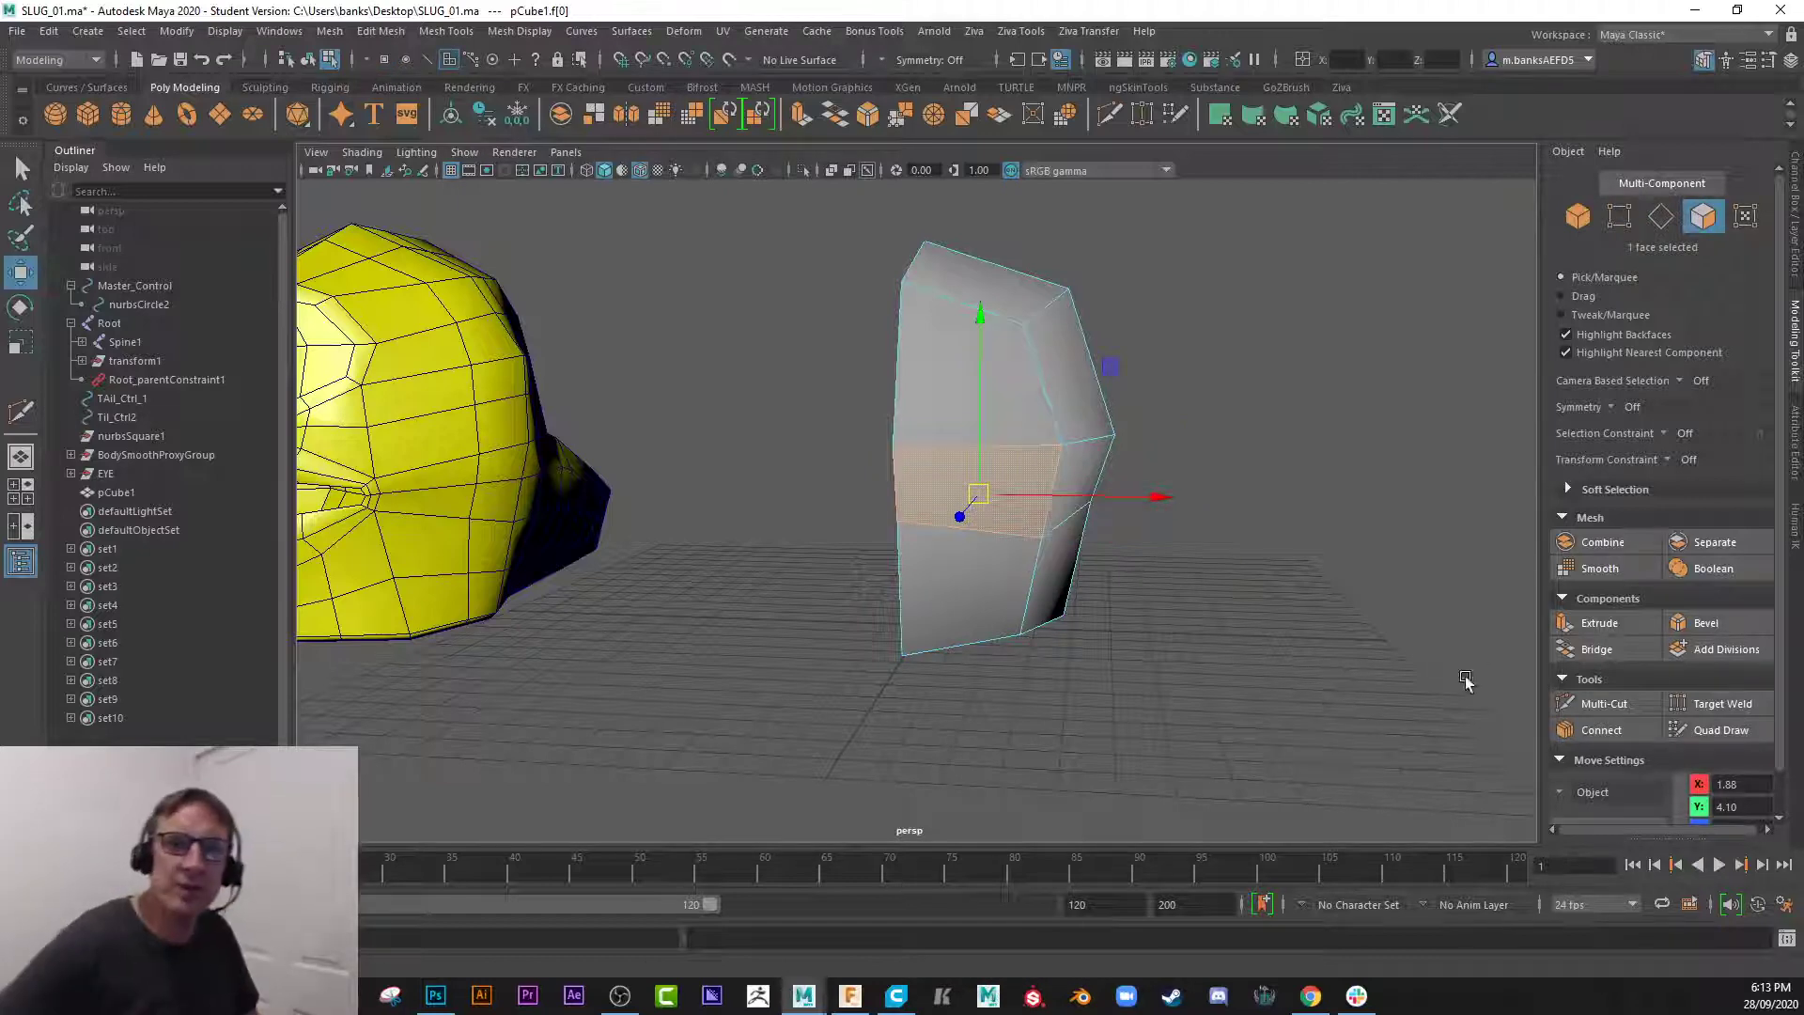
{"action": "left_click", "coordinate": [1596, 622]}
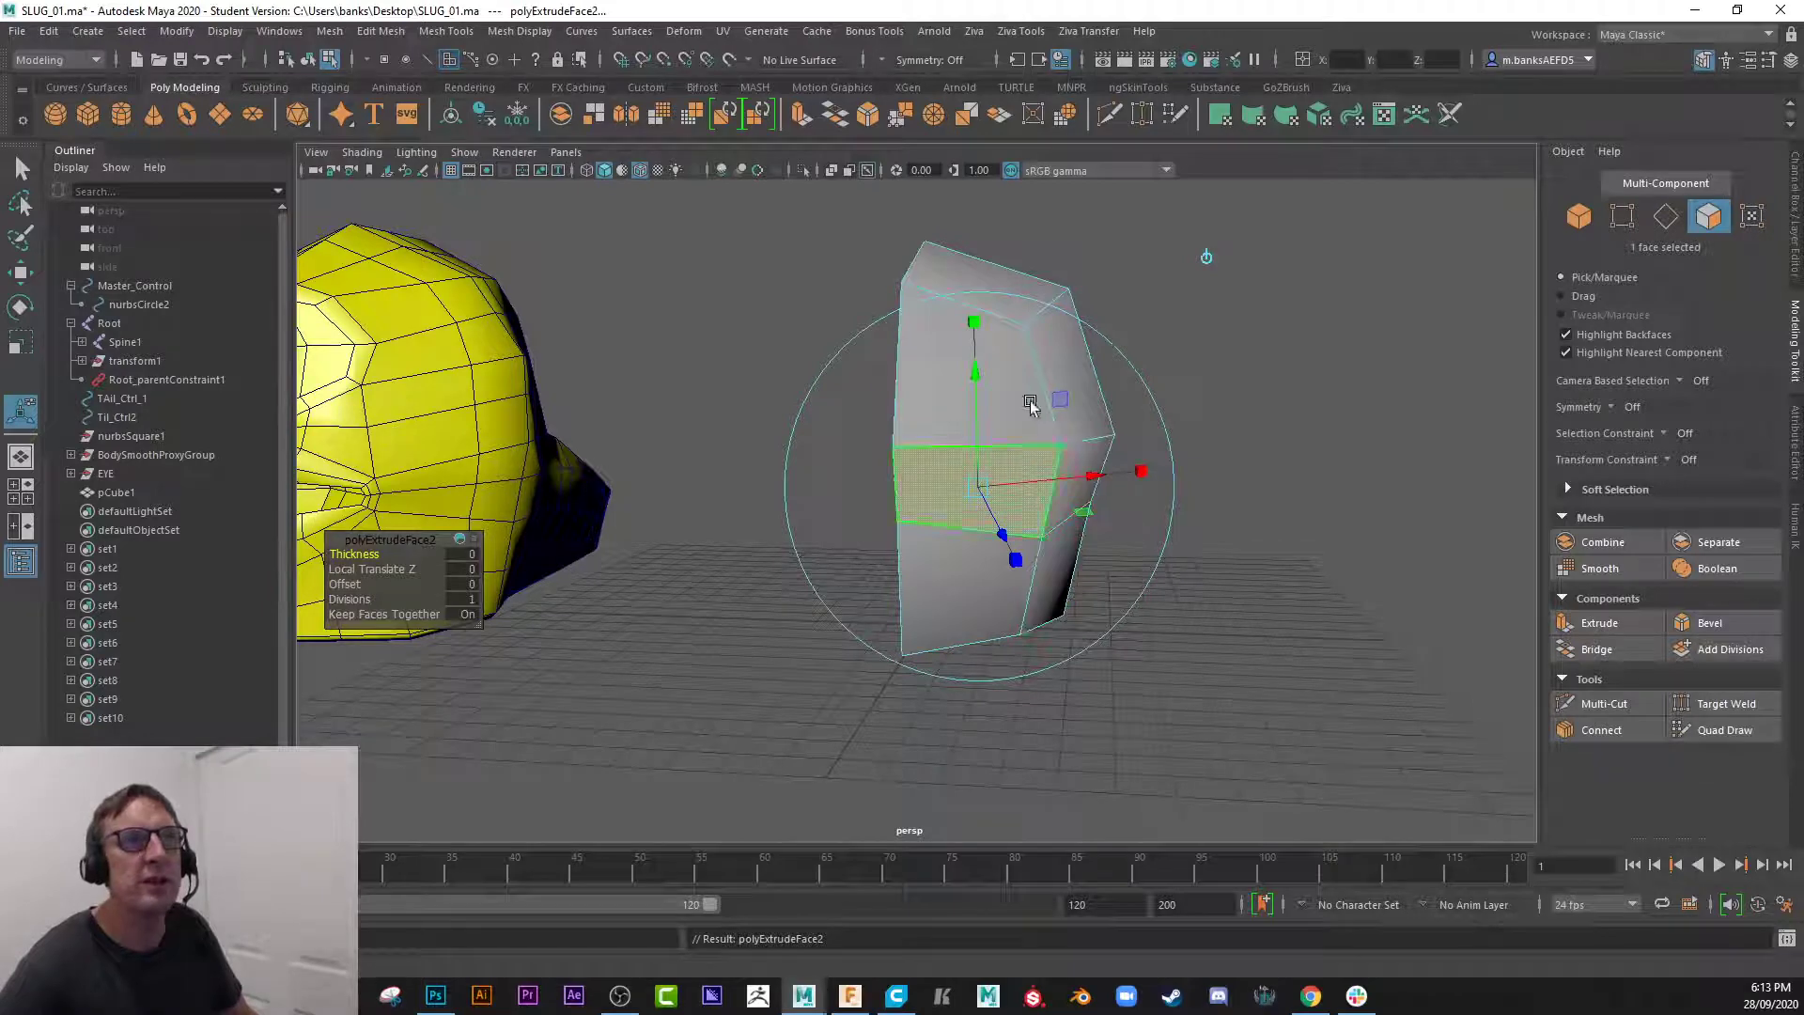
{"action": "left_click", "coordinate": [975, 321]}
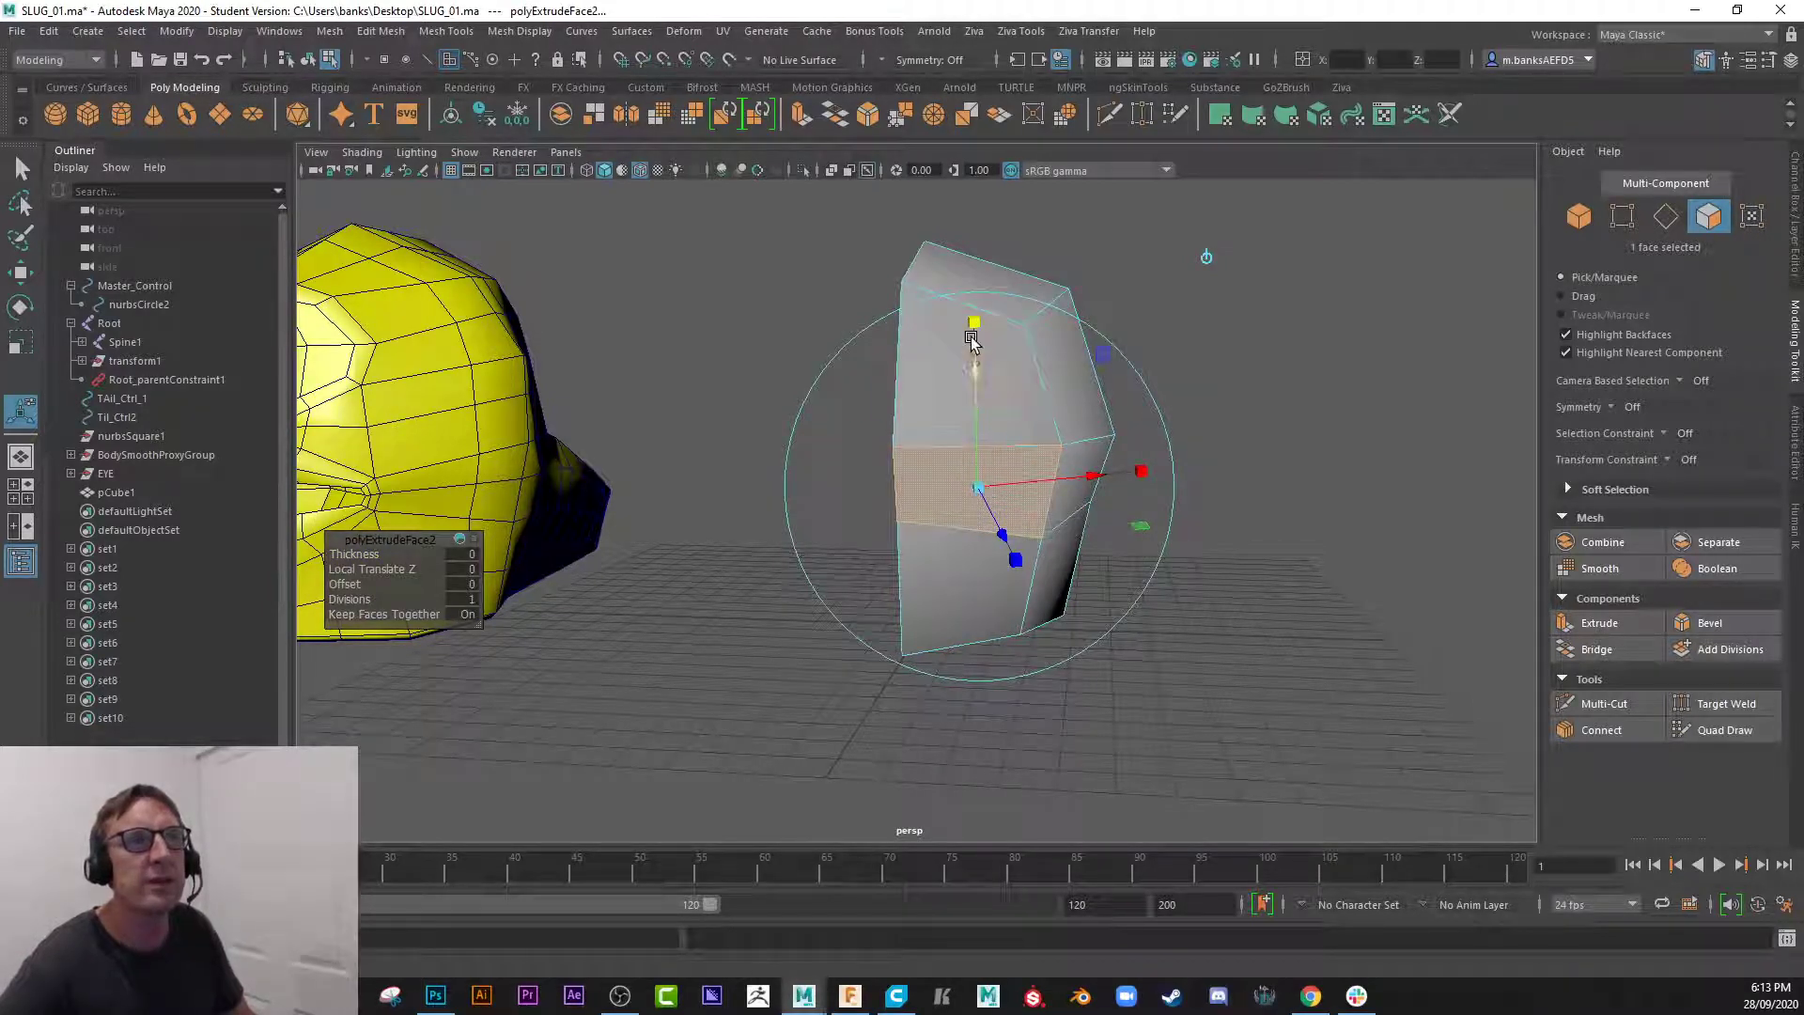
{"action": "left_click_drag", "start_coordinate": [977, 489], "coordinate": [969, 505]}
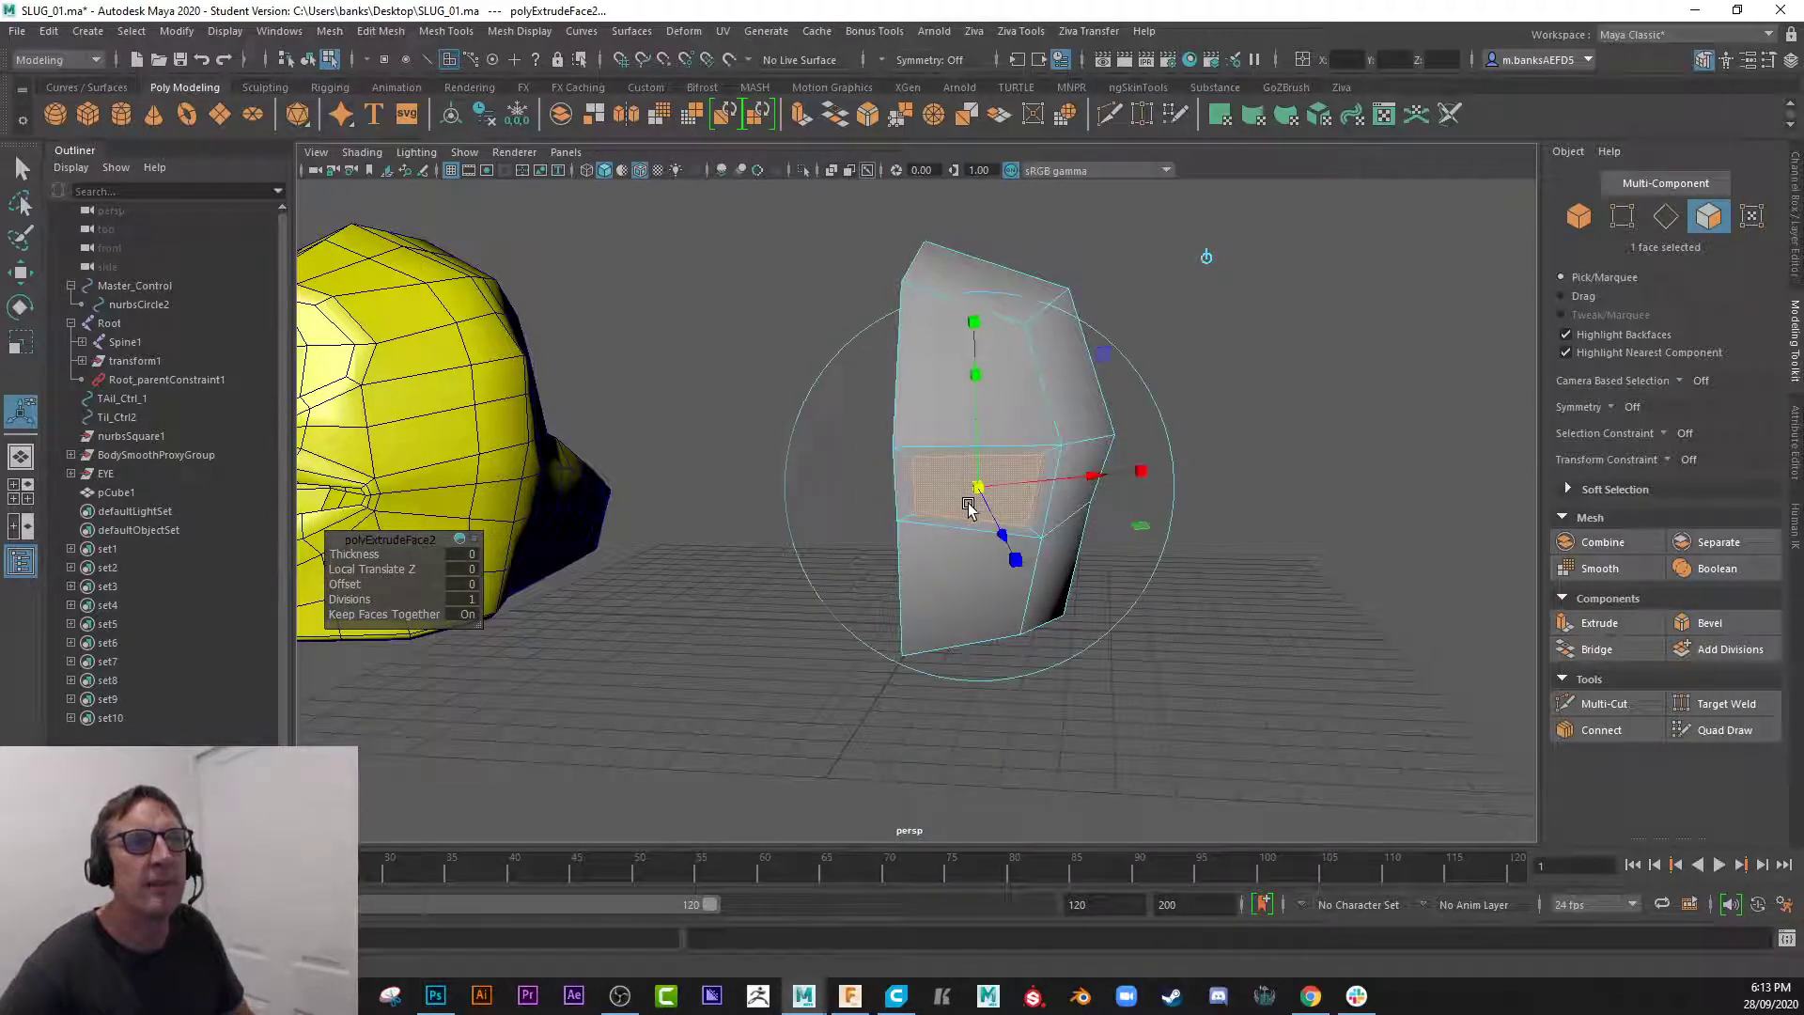
{"action": "left_click", "coordinate": [910, 484]}
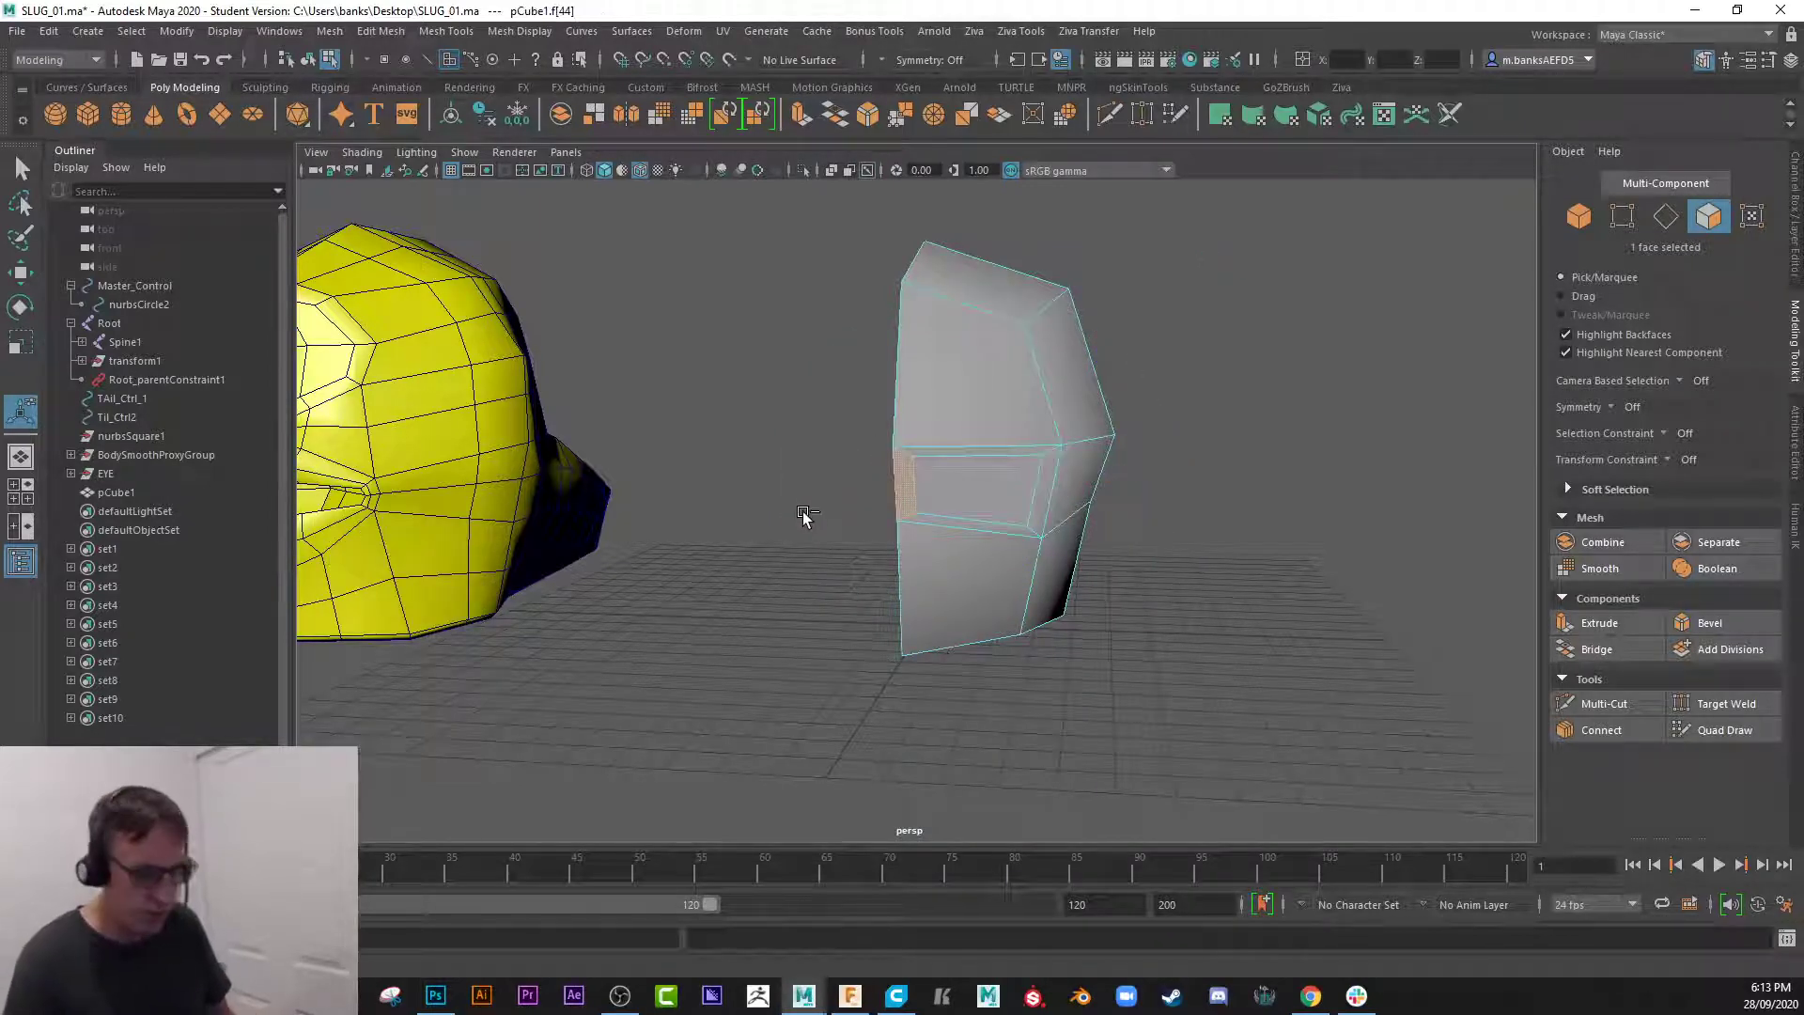
{"action": "key", "text": "Delete"}
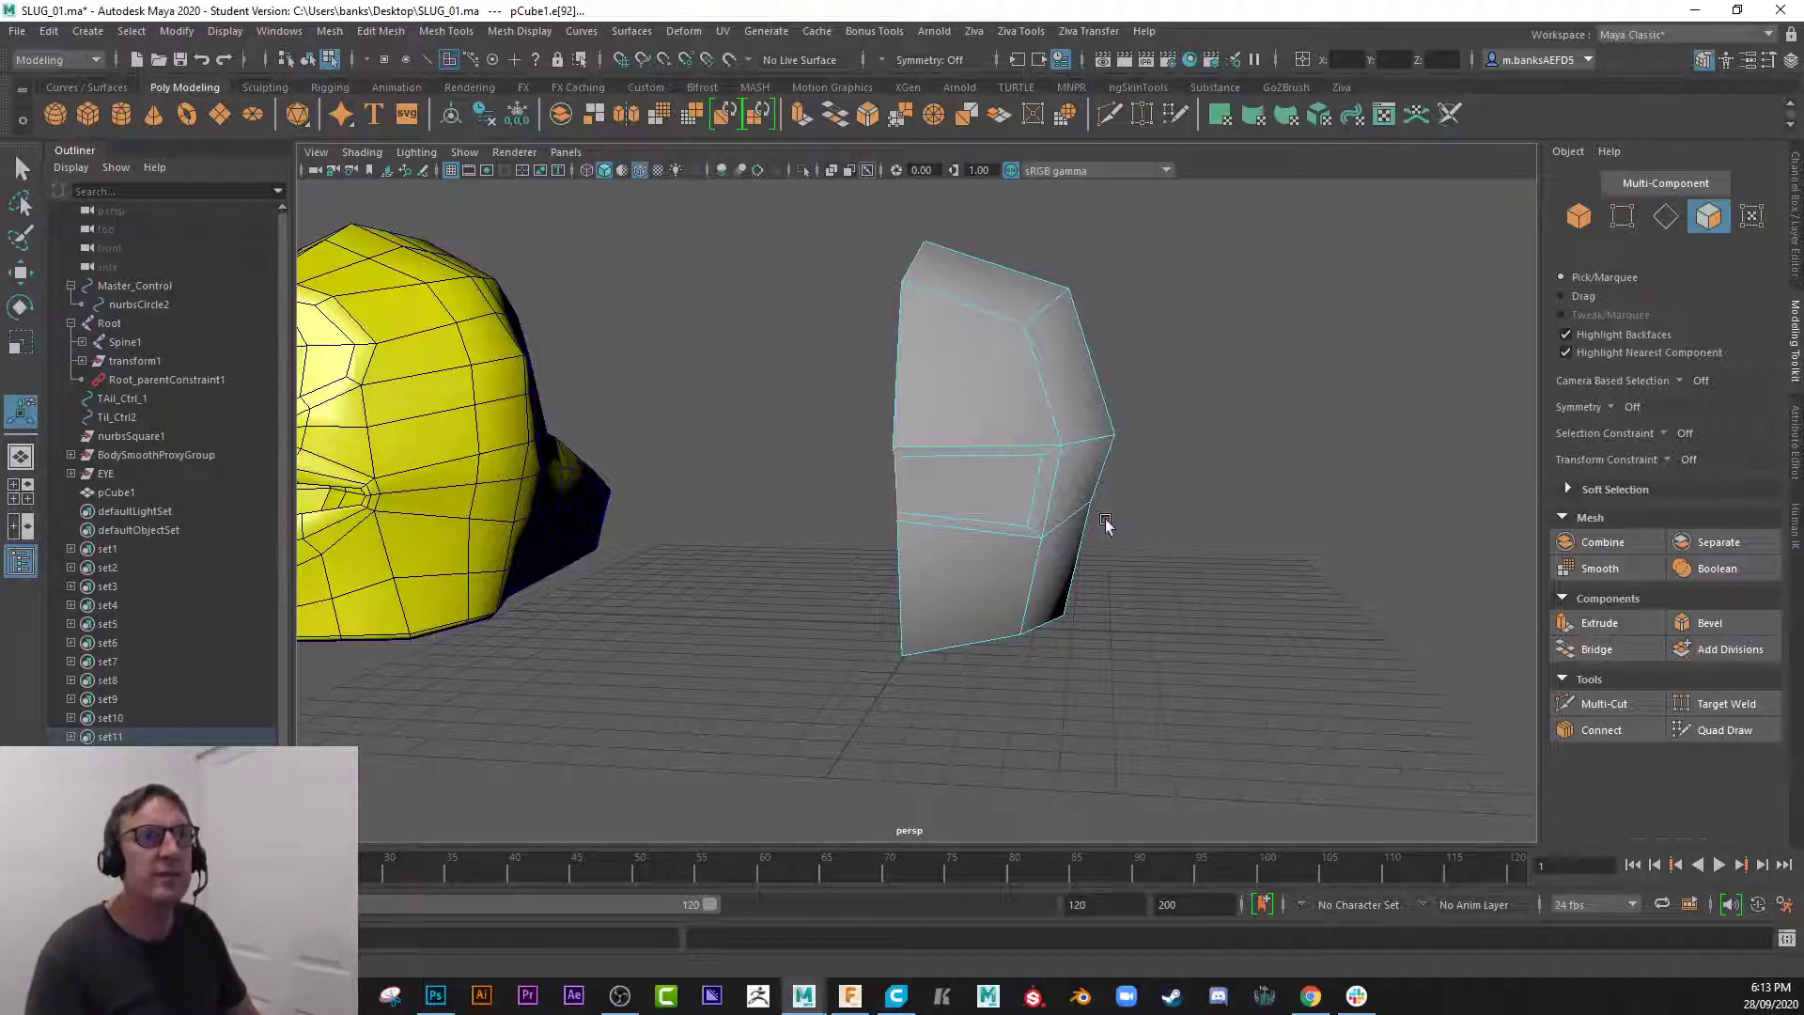
- Extrude the inset mouth face back into the head and delete the resulting side face along the center line
{"action": "left_click_drag", "start_coordinate": [827, 584], "coordinate": [885, 498], "text": "alt"}
{"action": "left_click", "coordinate": [874, 479]}
{"action": "left_click", "coordinate": [1568, 628]}
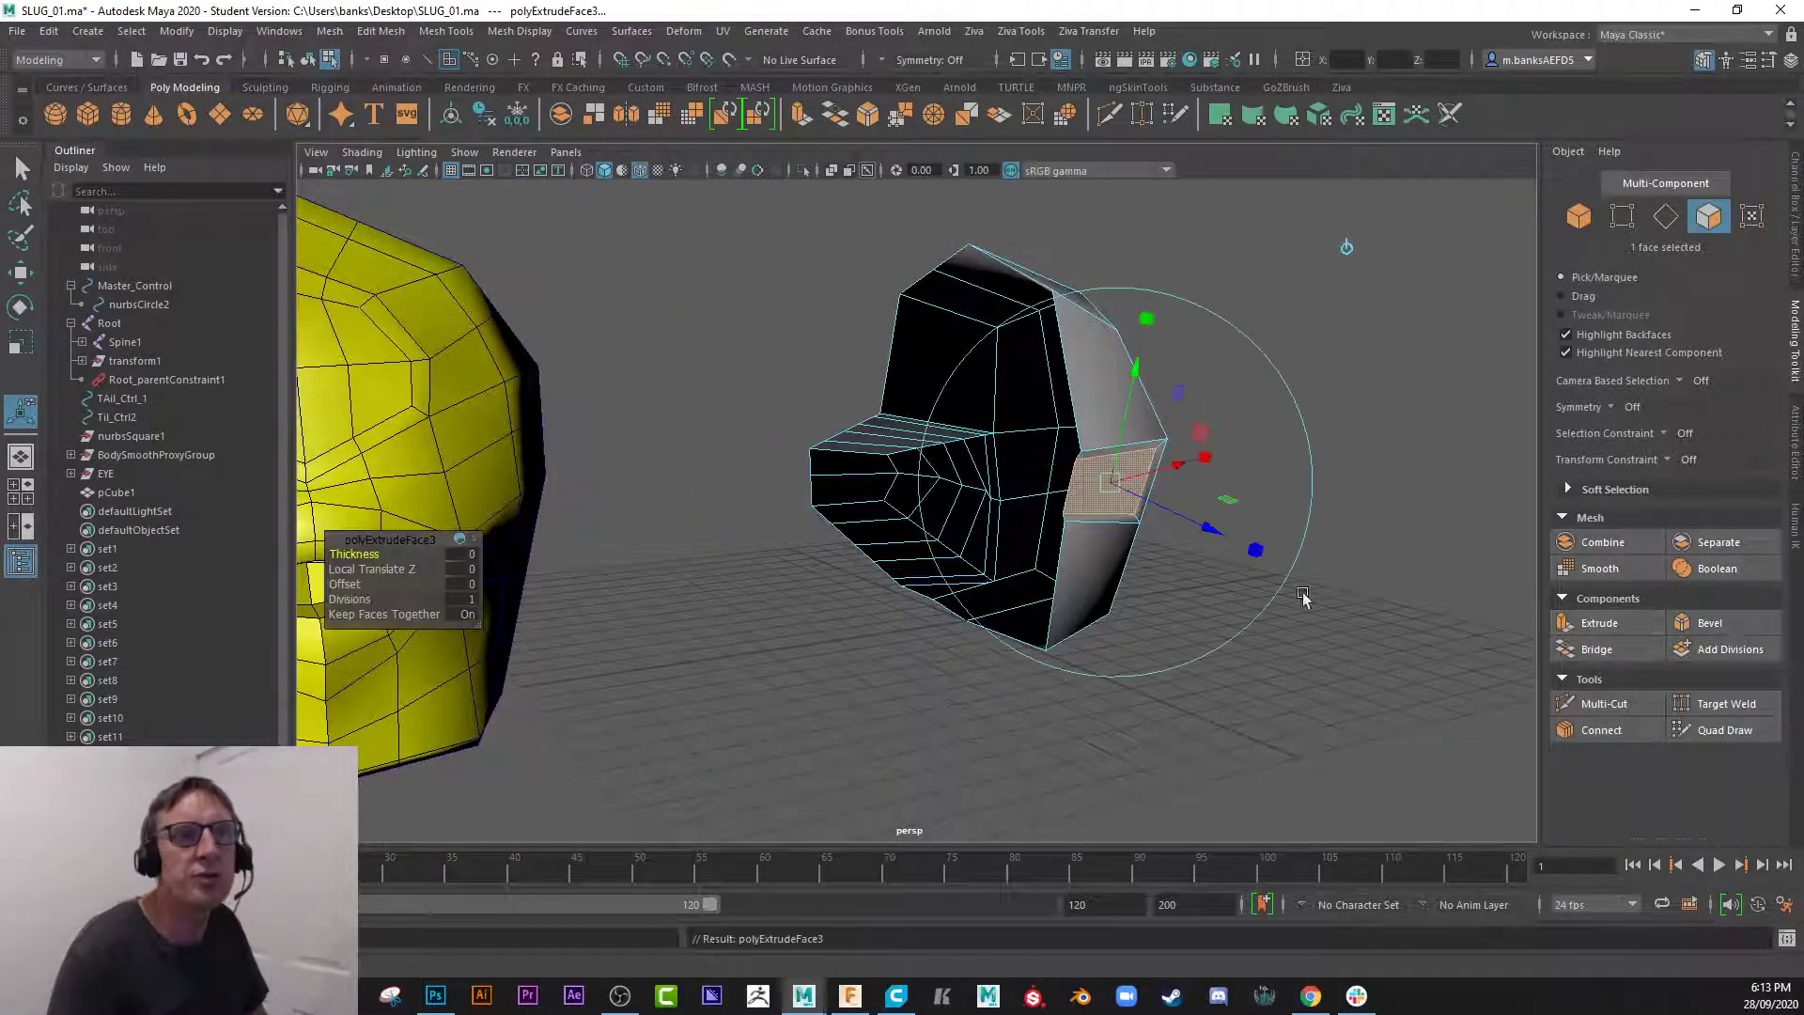
{"action": "left_click_drag", "start_coordinate": [1303, 592], "coordinate": [1057, 494], "text": "alt"}
{"action": "left_click", "coordinate": [1375, 231]}
{"action": "left_click", "coordinate": [1057, 492]}
{"action": "left_click_drag", "start_coordinate": [940, 541], "coordinate": [960, 552], "text": "alt"}
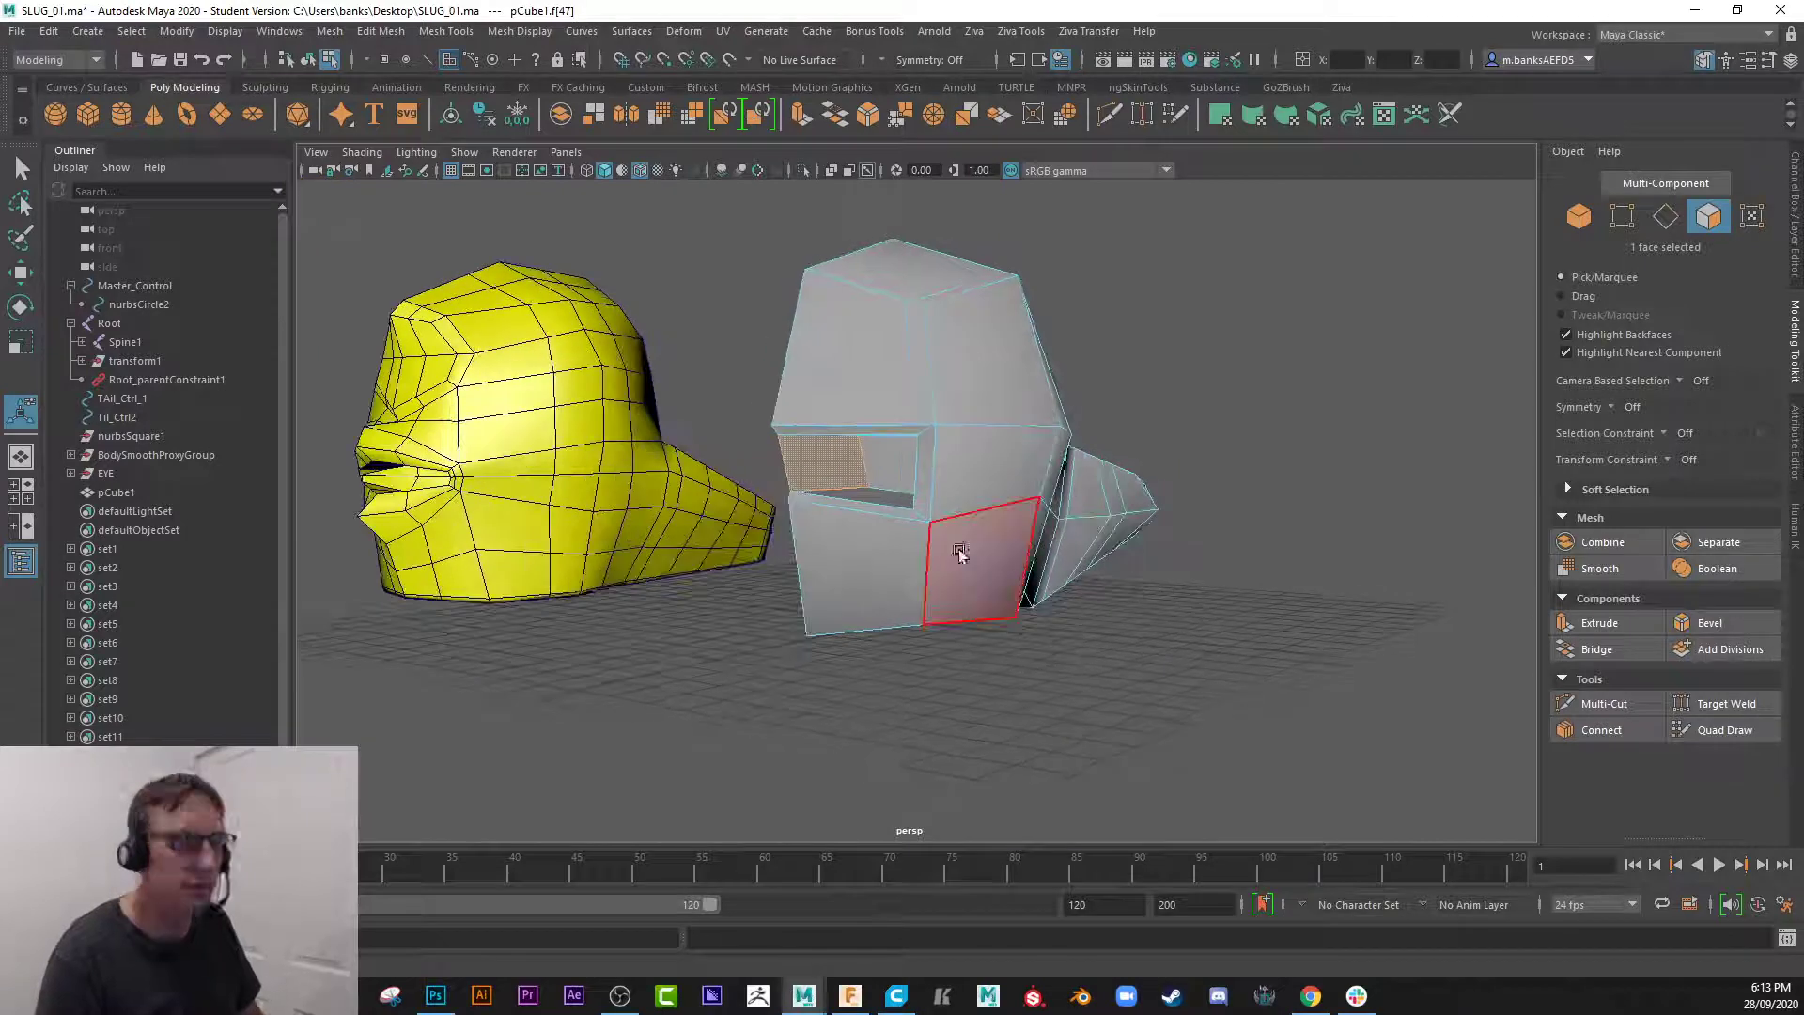
{"action": "key", "text": "Delete"}
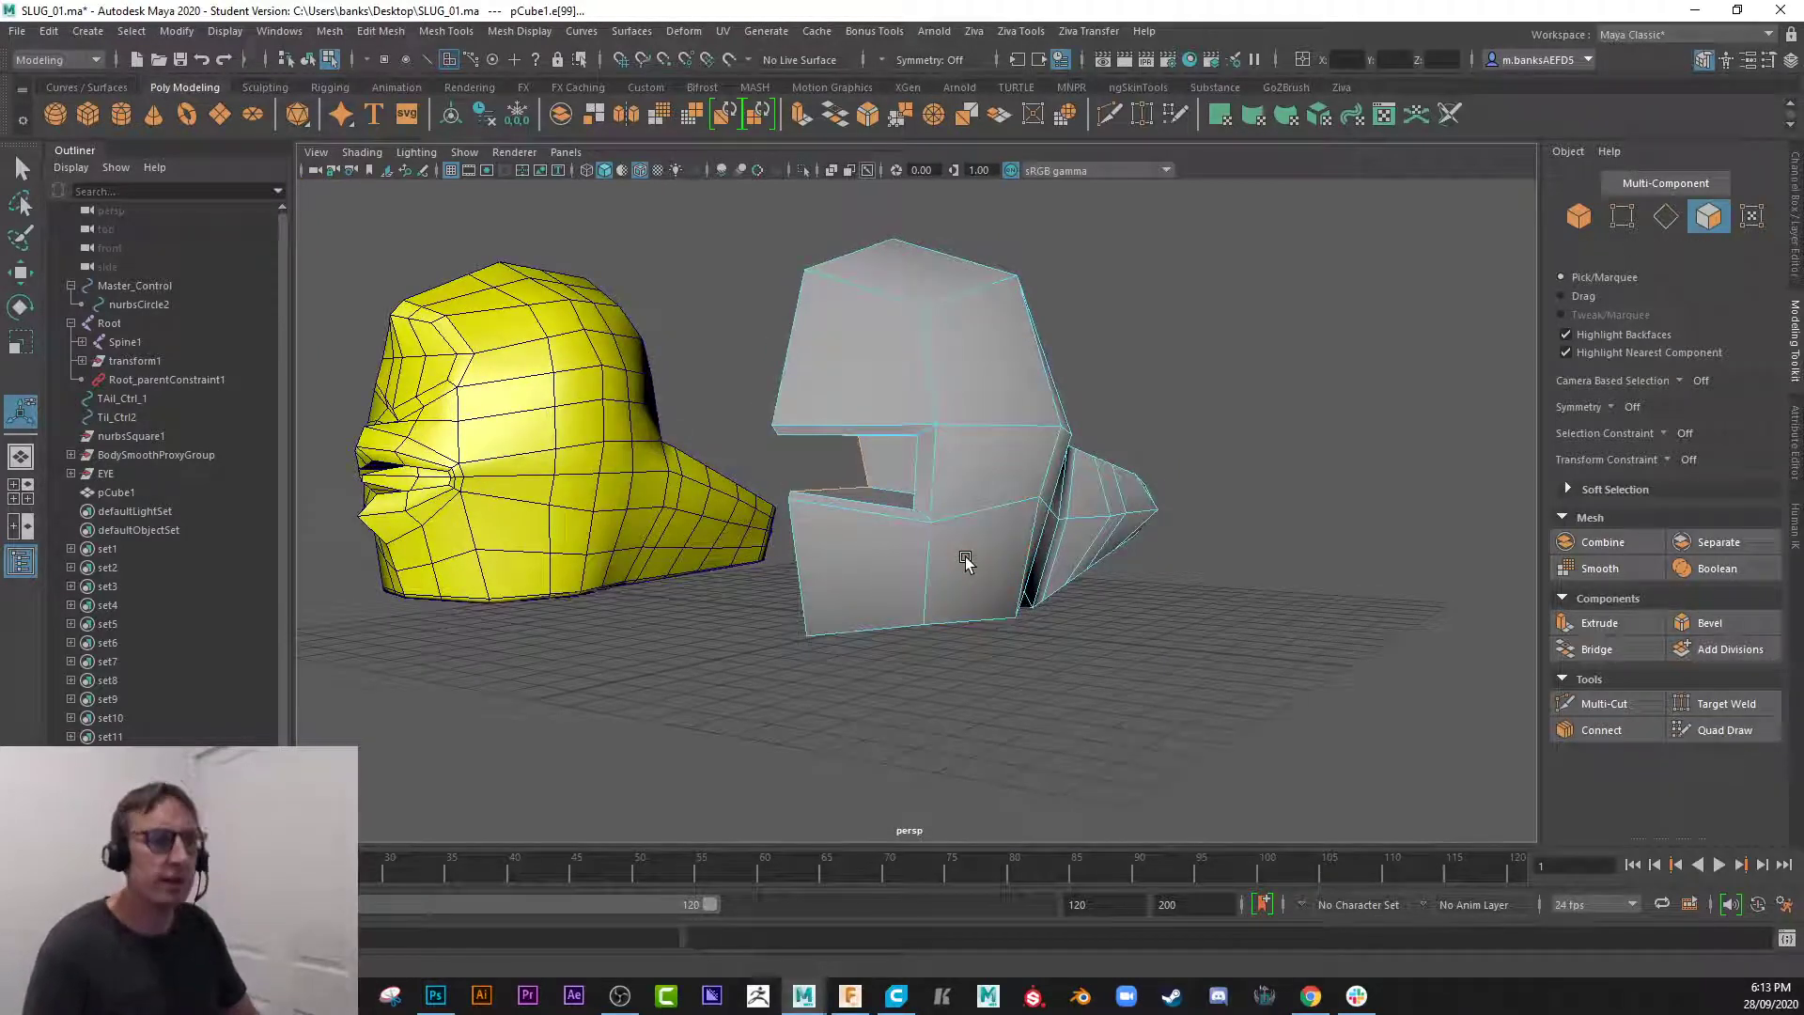
- Insert an edge loop with Multi-Cut through the side of the mouth opening and around the body
{"action": "left_click_drag", "start_coordinate": [897, 650], "coordinate": [935, 628], "text": "alt"}
{"action": "right_click_drag", "start_coordinate": [935, 628], "coordinate": [967, 495], "text": "alt"}
{"action": "left_click_drag", "start_coordinate": [967, 495], "coordinate": [1003, 481], "text": "alt"}
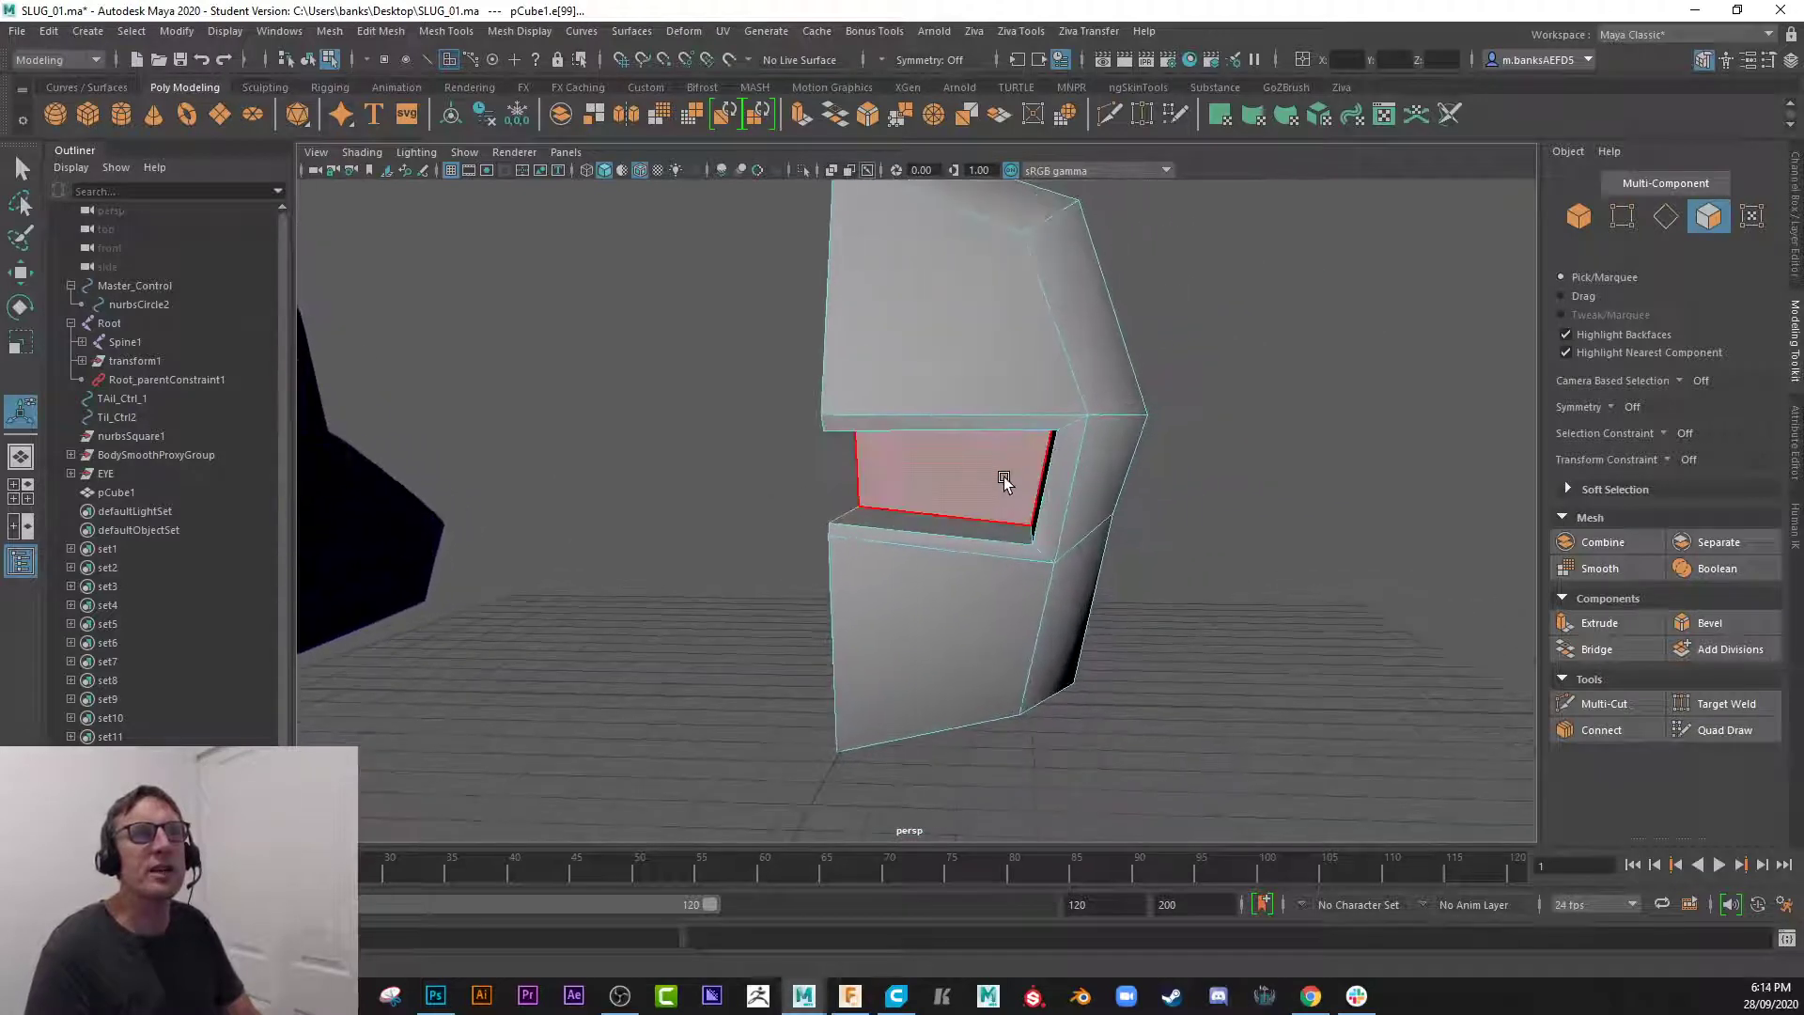
{"action": "left_click", "coordinate": [1601, 704]}
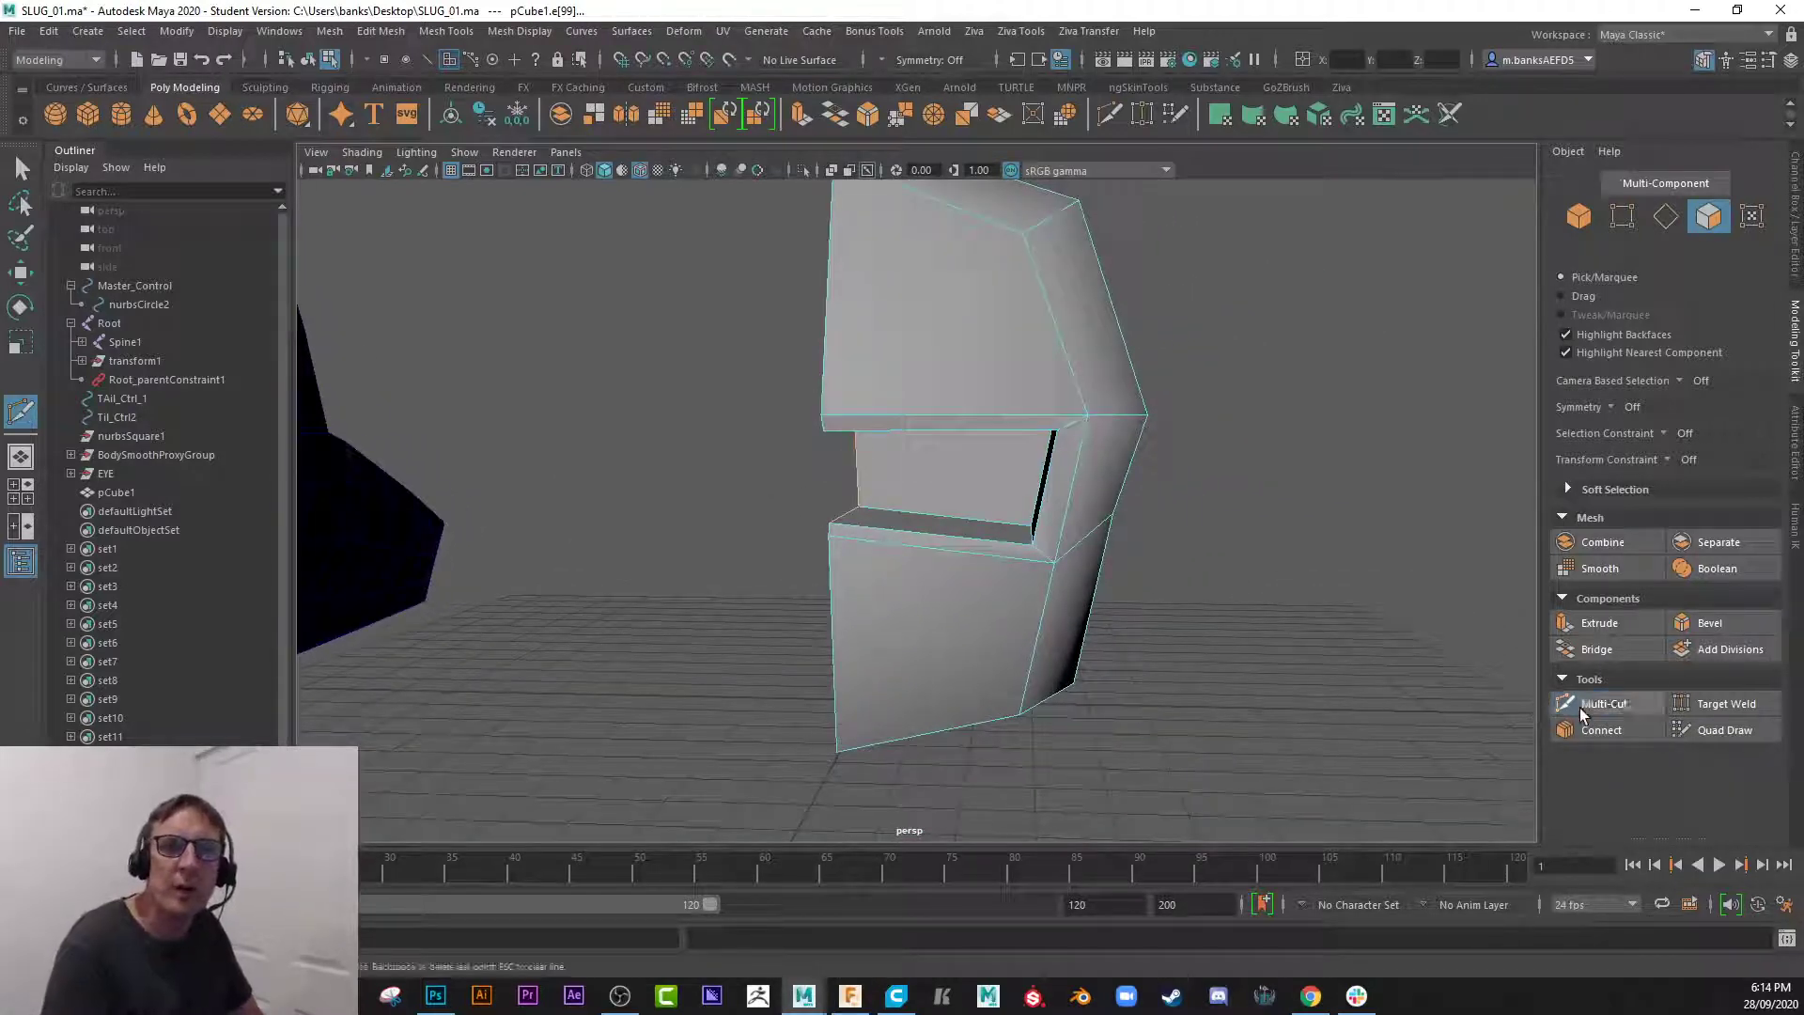
{"action": "left_click", "coordinate": [1050, 477], "text": "ctrl"}
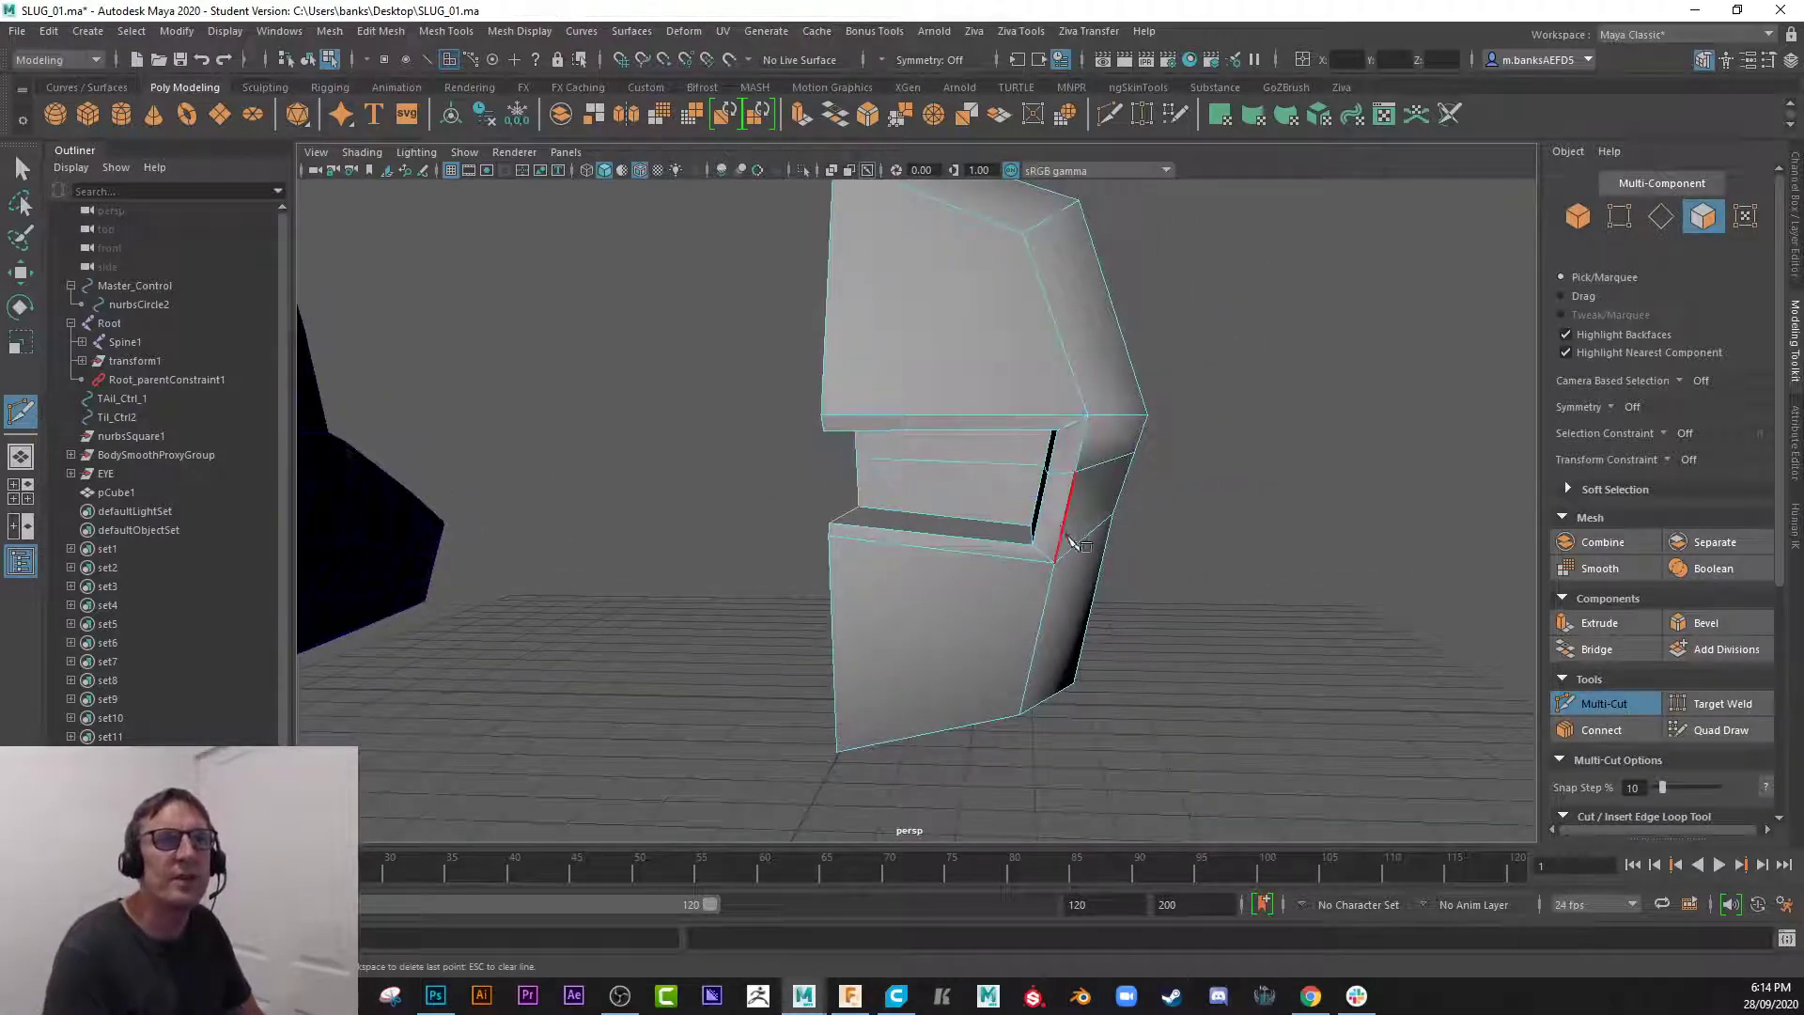
- Move the new loop's vertices at the mouth corner outward to give the opening a pointed corner
{"action": "key", "text": "w"}
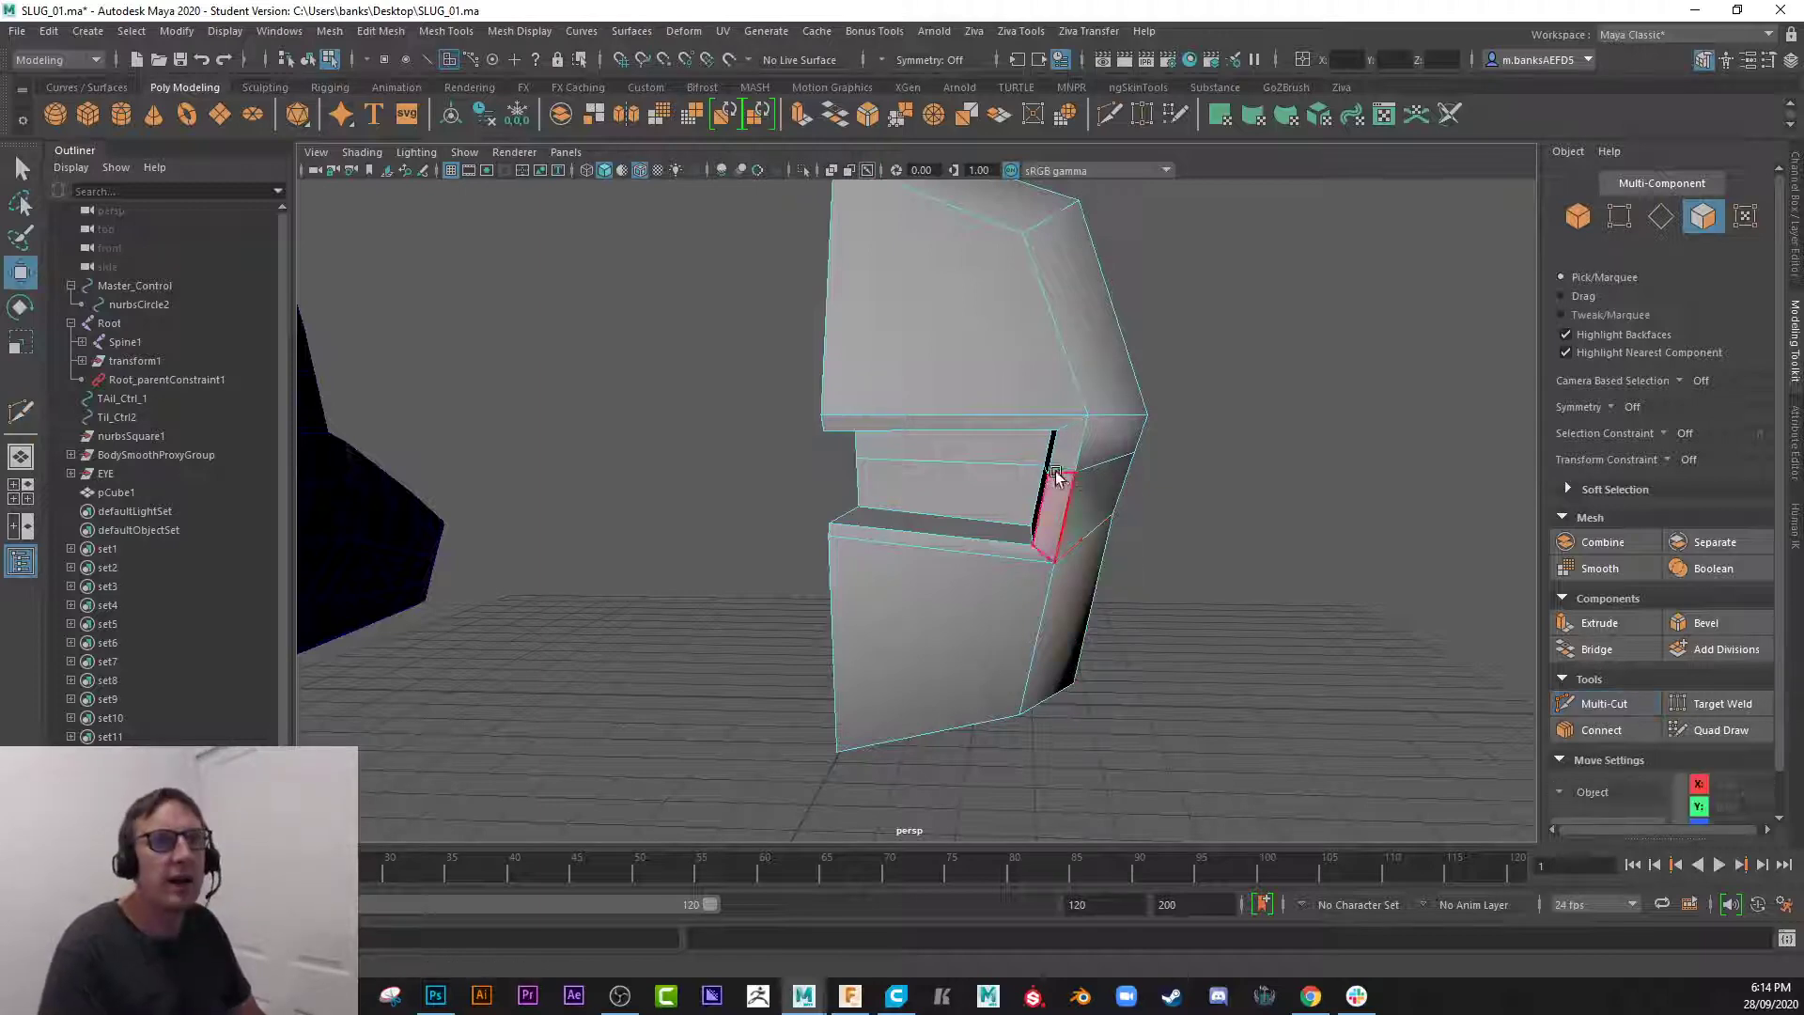
{"action": "right_click_drag", "start_coordinate": [1053, 475], "coordinate": [959, 471]}
{"action": "left_click_drag", "start_coordinate": [1027, 455], "coordinate": [942, 334]}
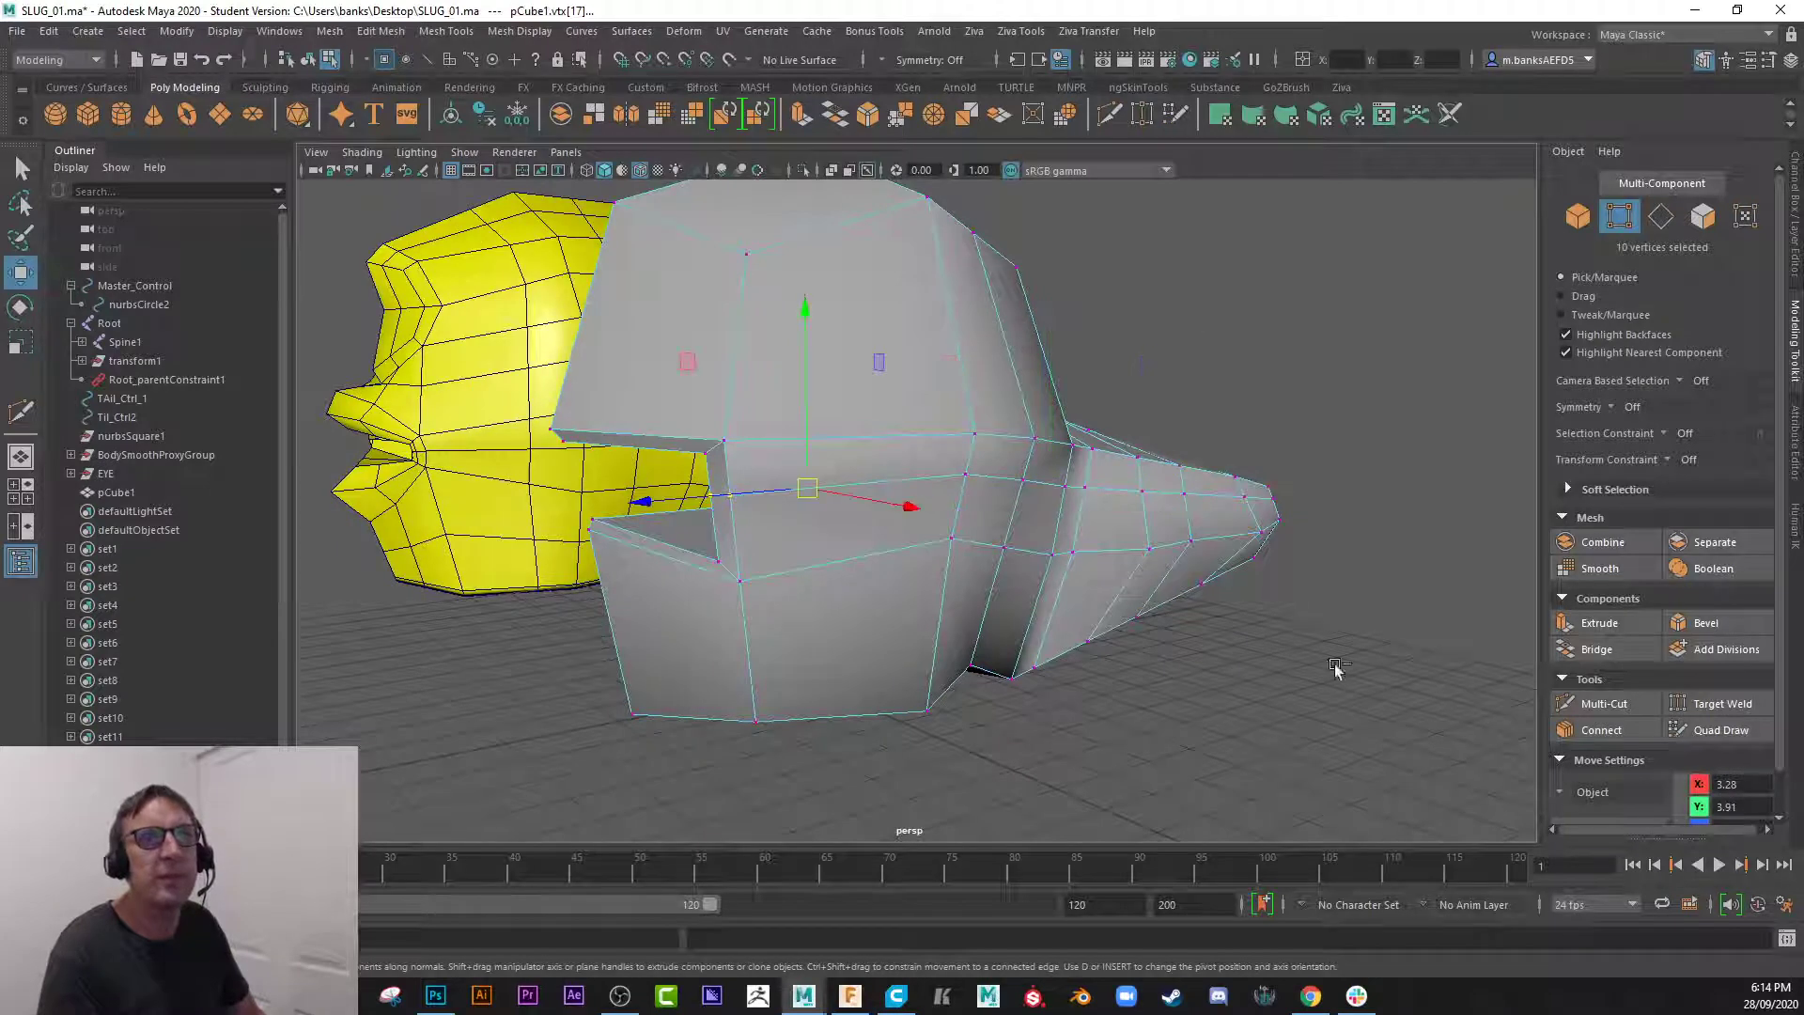
{"action": "left_click_drag", "start_coordinate": [837, 570], "coordinate": [977, 564], "text": "alt"}
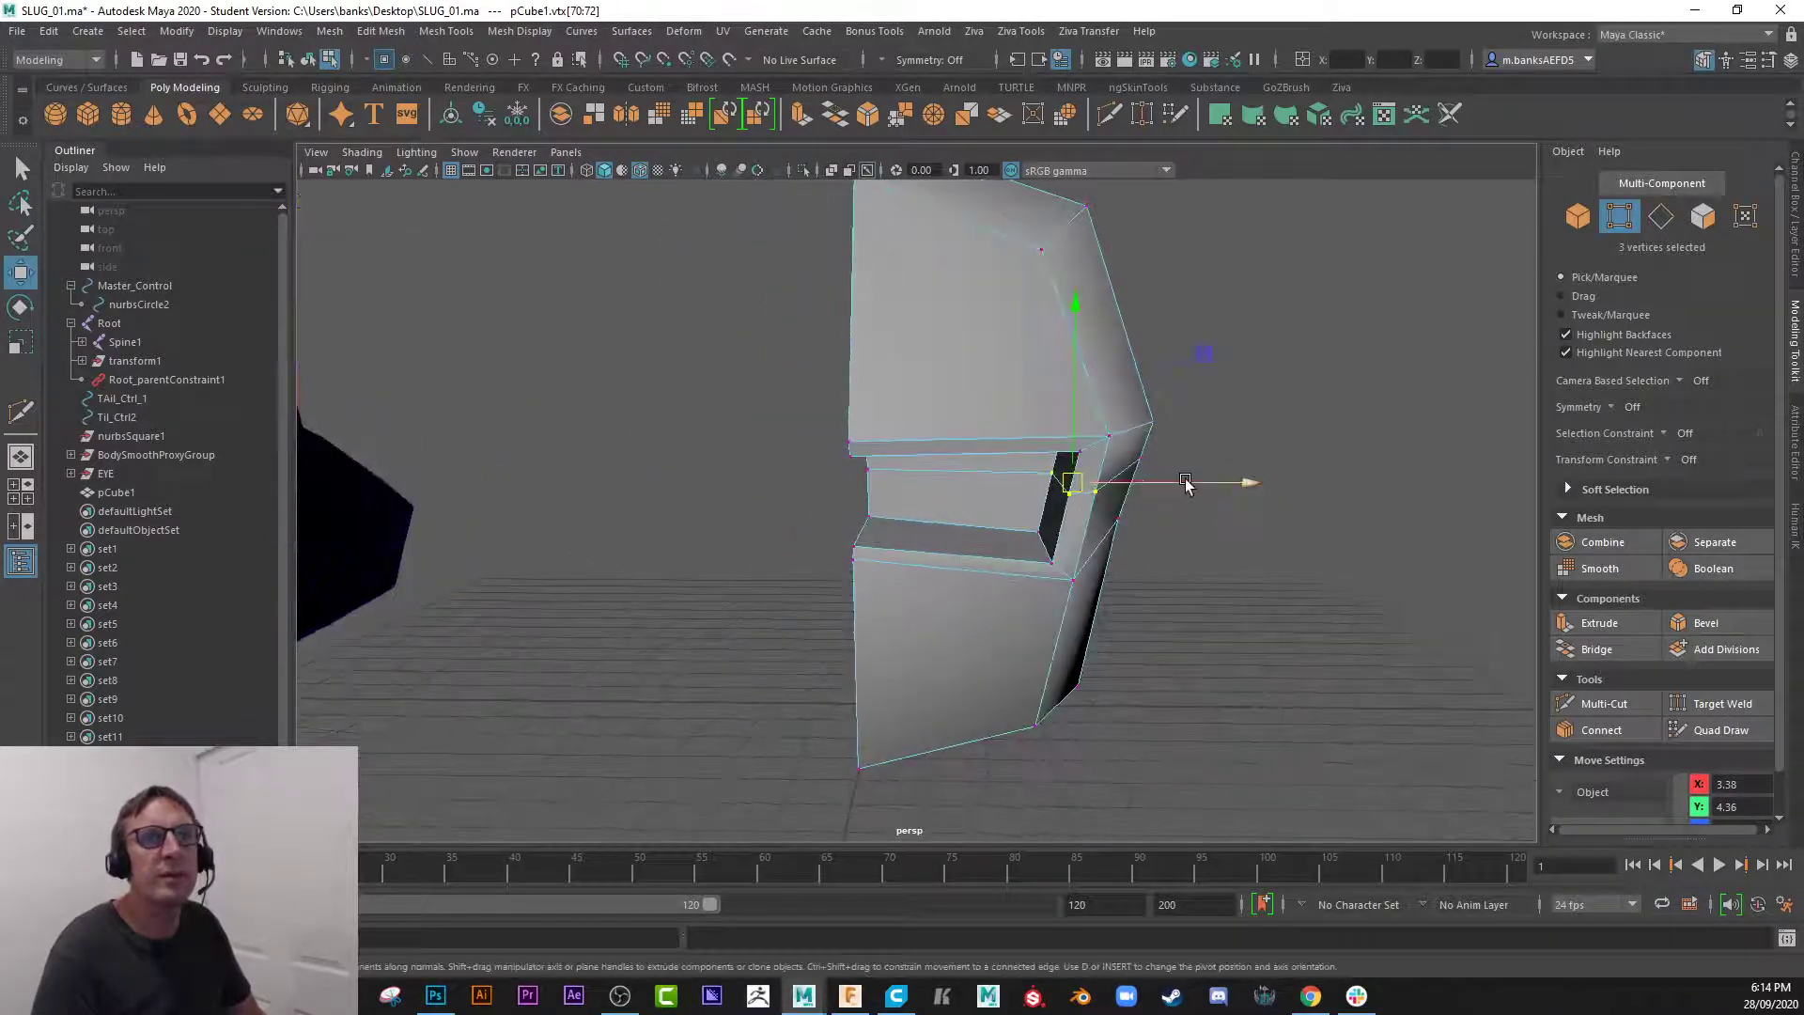
{"action": "left_click_drag", "start_coordinate": [1196, 486], "coordinate": [1205, 488]}
- Lower the upper inner corner vertex of the mouth and adjust the lower inner corner vertex
{"action": "left_click", "coordinate": [1071, 463]}
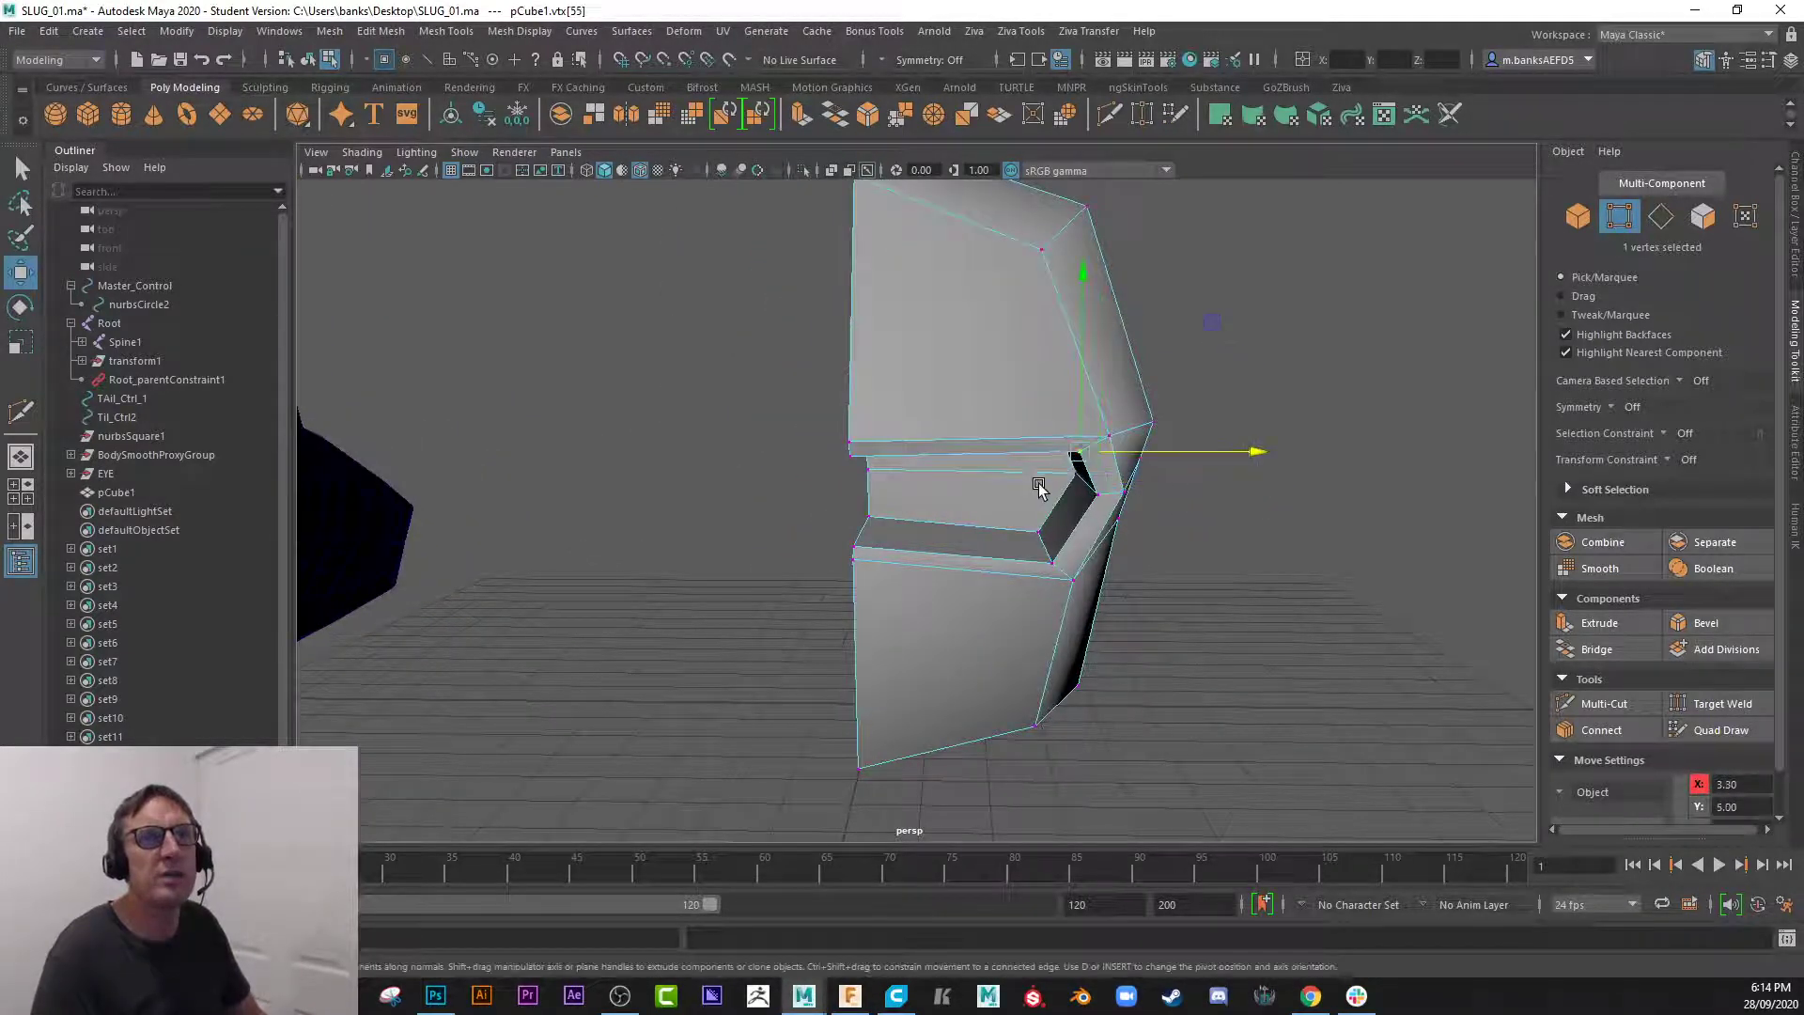
{"action": "left_click_drag", "start_coordinate": [1035, 483], "coordinate": [1028, 495], "text": "alt"}
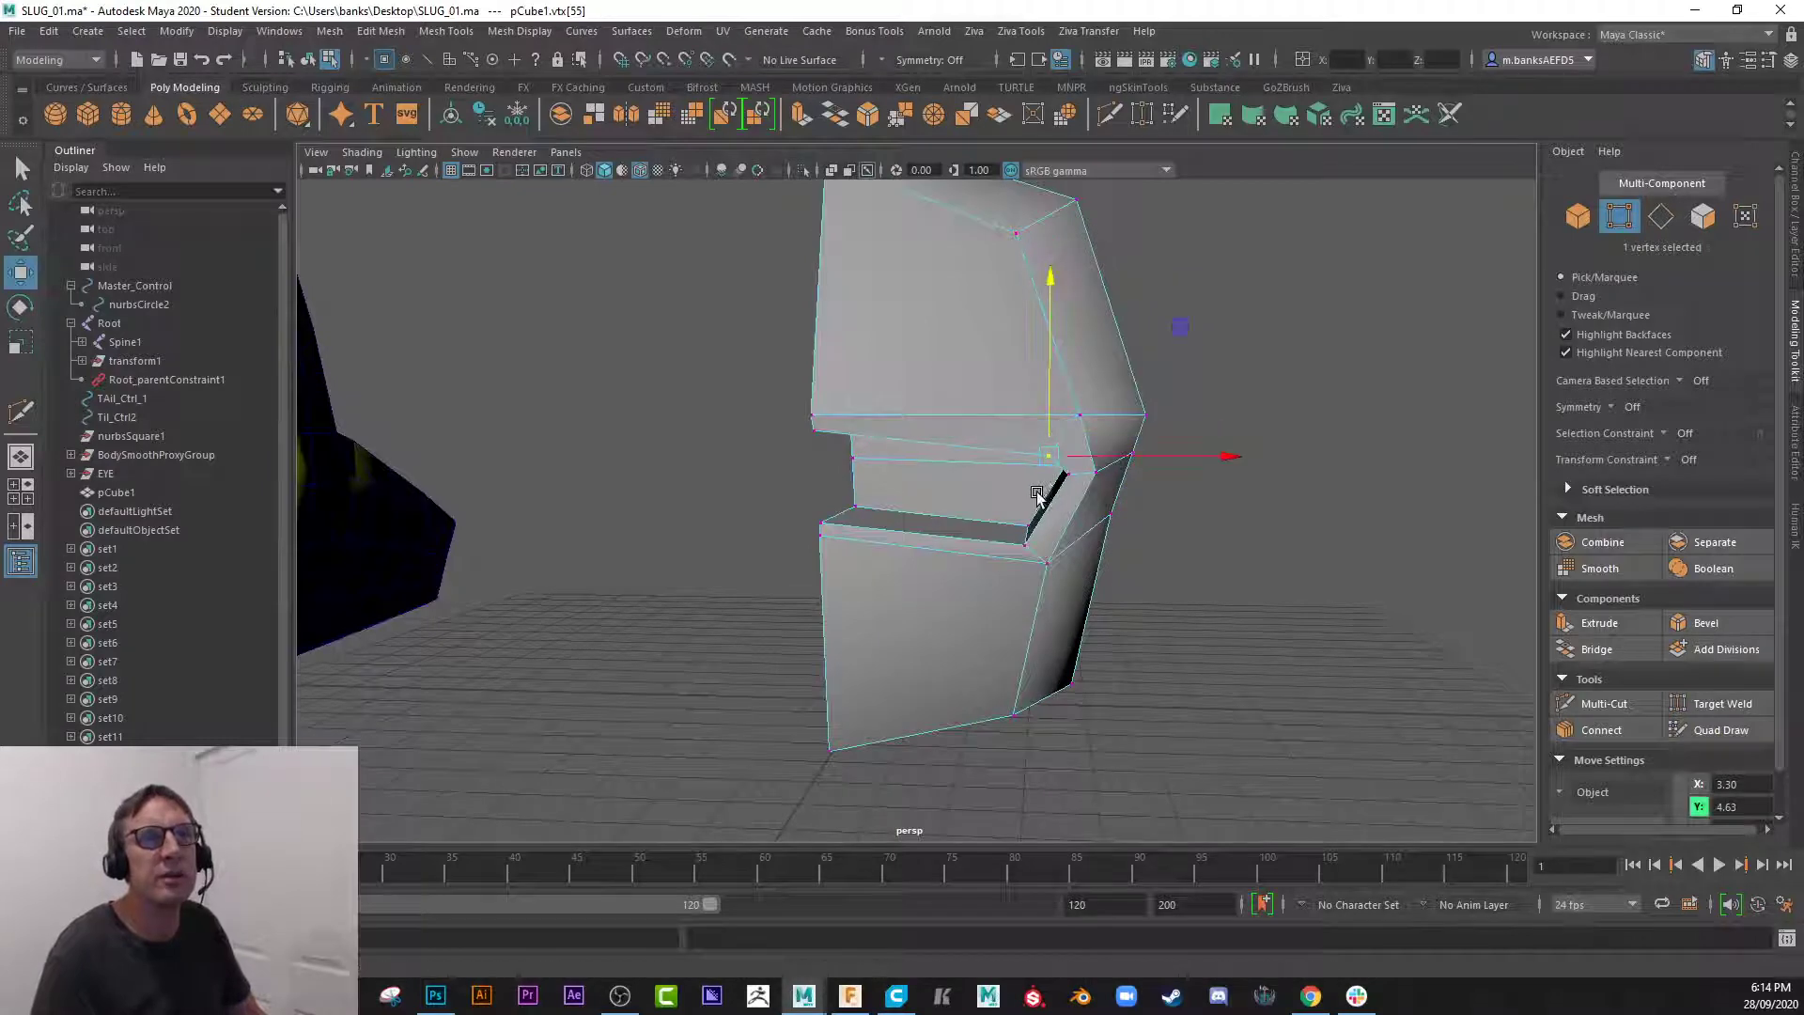
{"action": "left_click", "coordinate": [1026, 530]}
{"action": "mouse_move", "coordinate": [1026, 530]}
{"action": "left_mouse_down", "text": "alt"}
{"action": "mouse_move", "coordinate": [991, 524]}
{"action": "mouse_move", "coordinate": [1053, 547]}
{"action": "left_mouse_up", "text": "alt"}
{"action": "mouse_move", "coordinate": [1204, 578]}
{"action": "left_mouse_down", "text": "alt"}
{"action": "mouse_move", "coordinate": [1158, 586]}
{"action": "mouse_move", "coordinate": [1196, 587]}
{"action": "left_mouse_up", "text": "alt"}
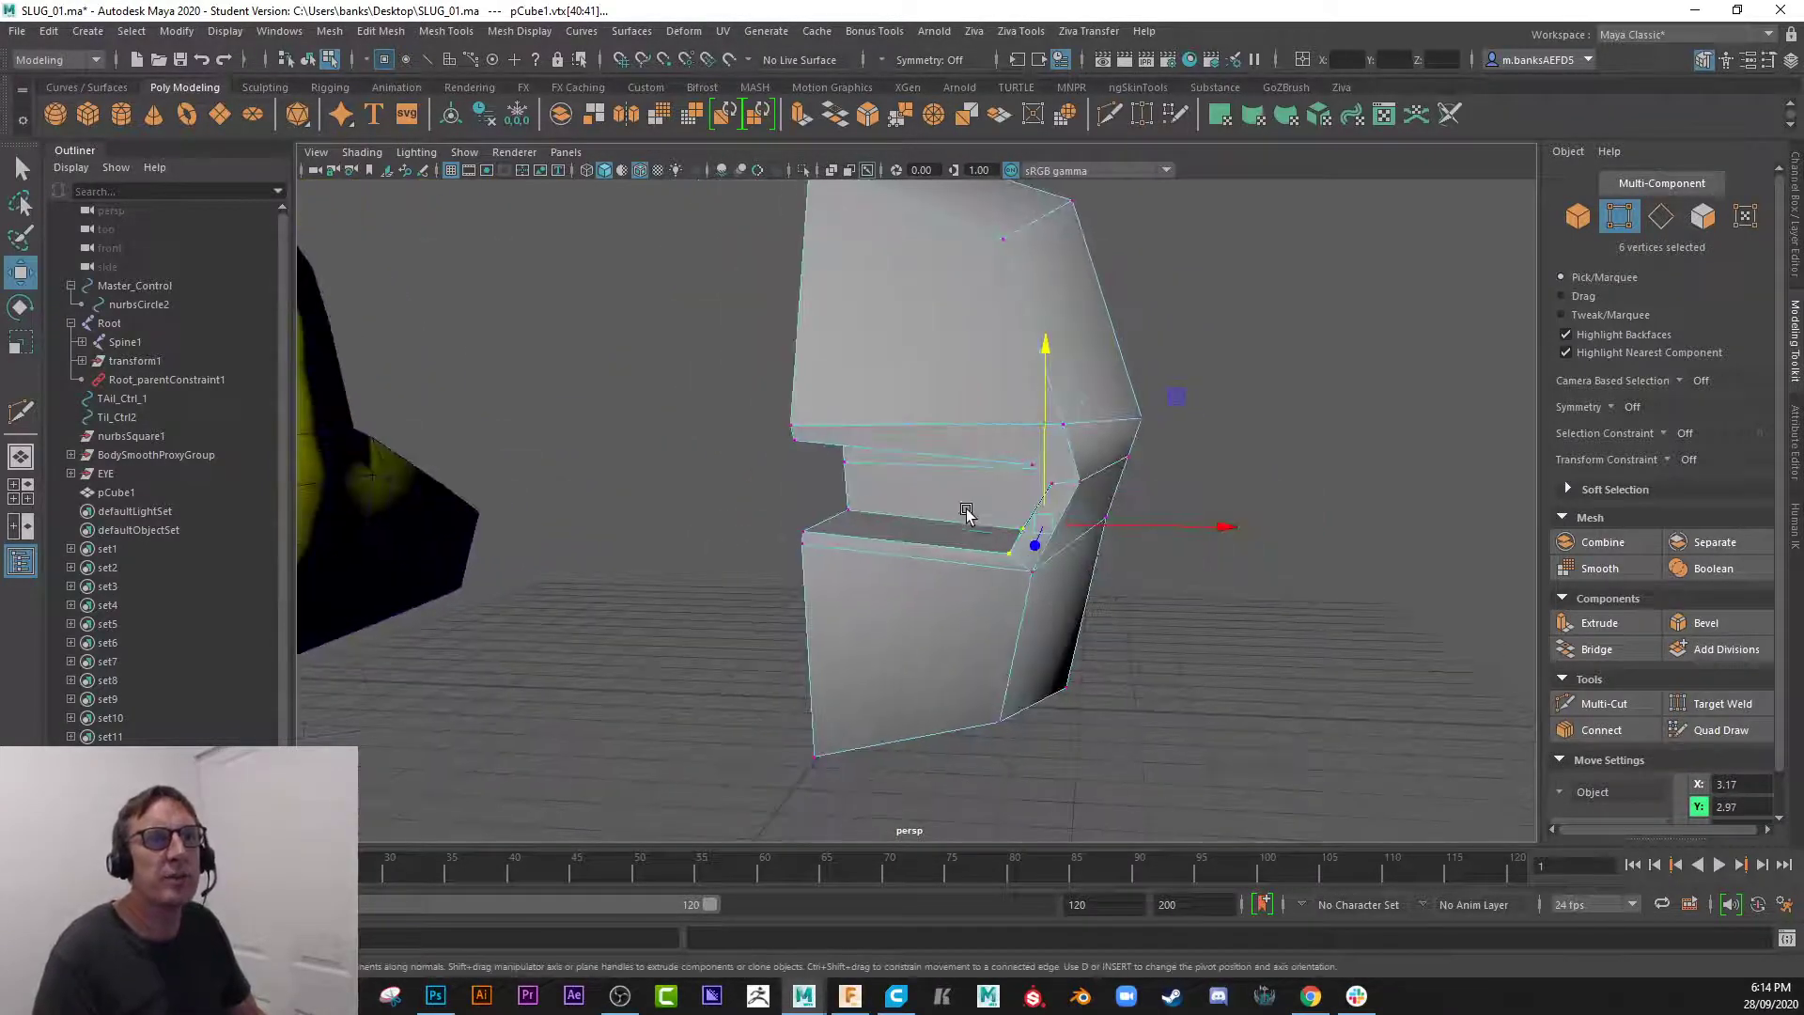
- Isolate the two lower corner vertices of the mouth and reposition them upward and outward toward the pointed corner
{"action": "left_click_drag", "start_coordinate": [966, 512], "coordinate": [1102, 627]}
{"action": "left_click_drag", "start_coordinate": [1228, 620], "coordinate": [1128, 616], "text": "alt"}
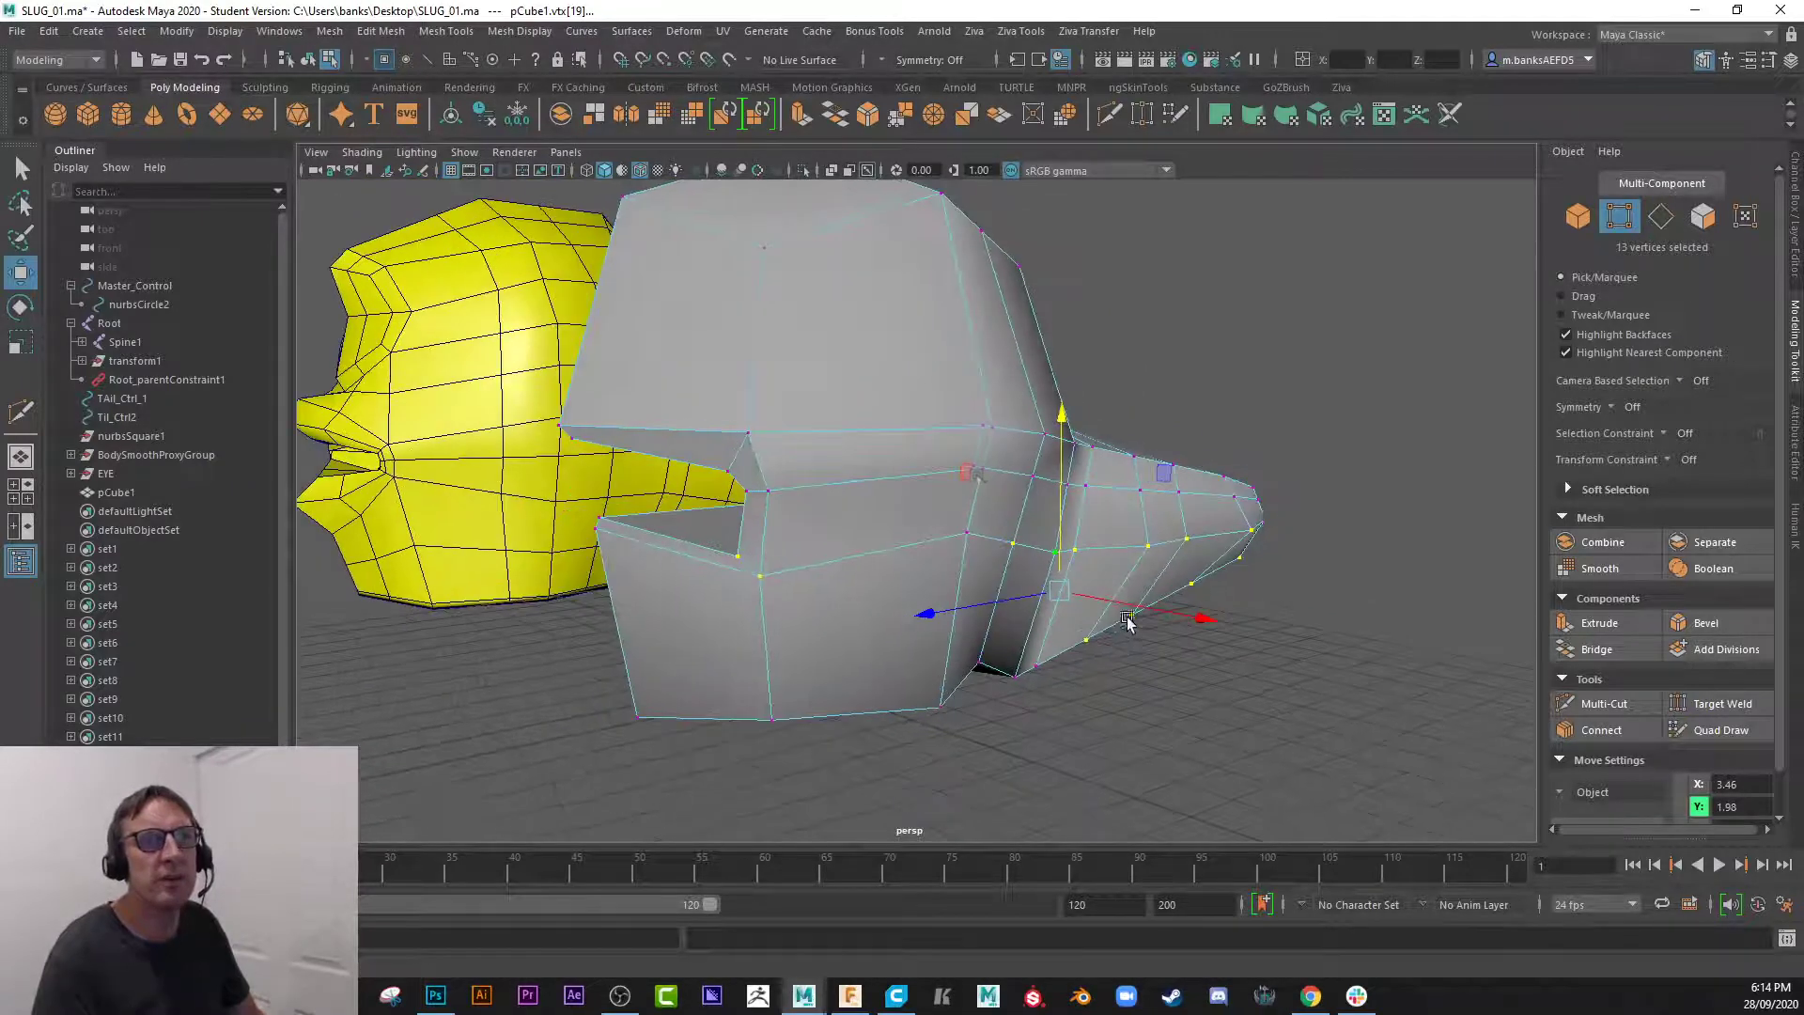
{"action": "left_click_drag", "start_coordinate": [893, 367], "coordinate": [1330, 727]}
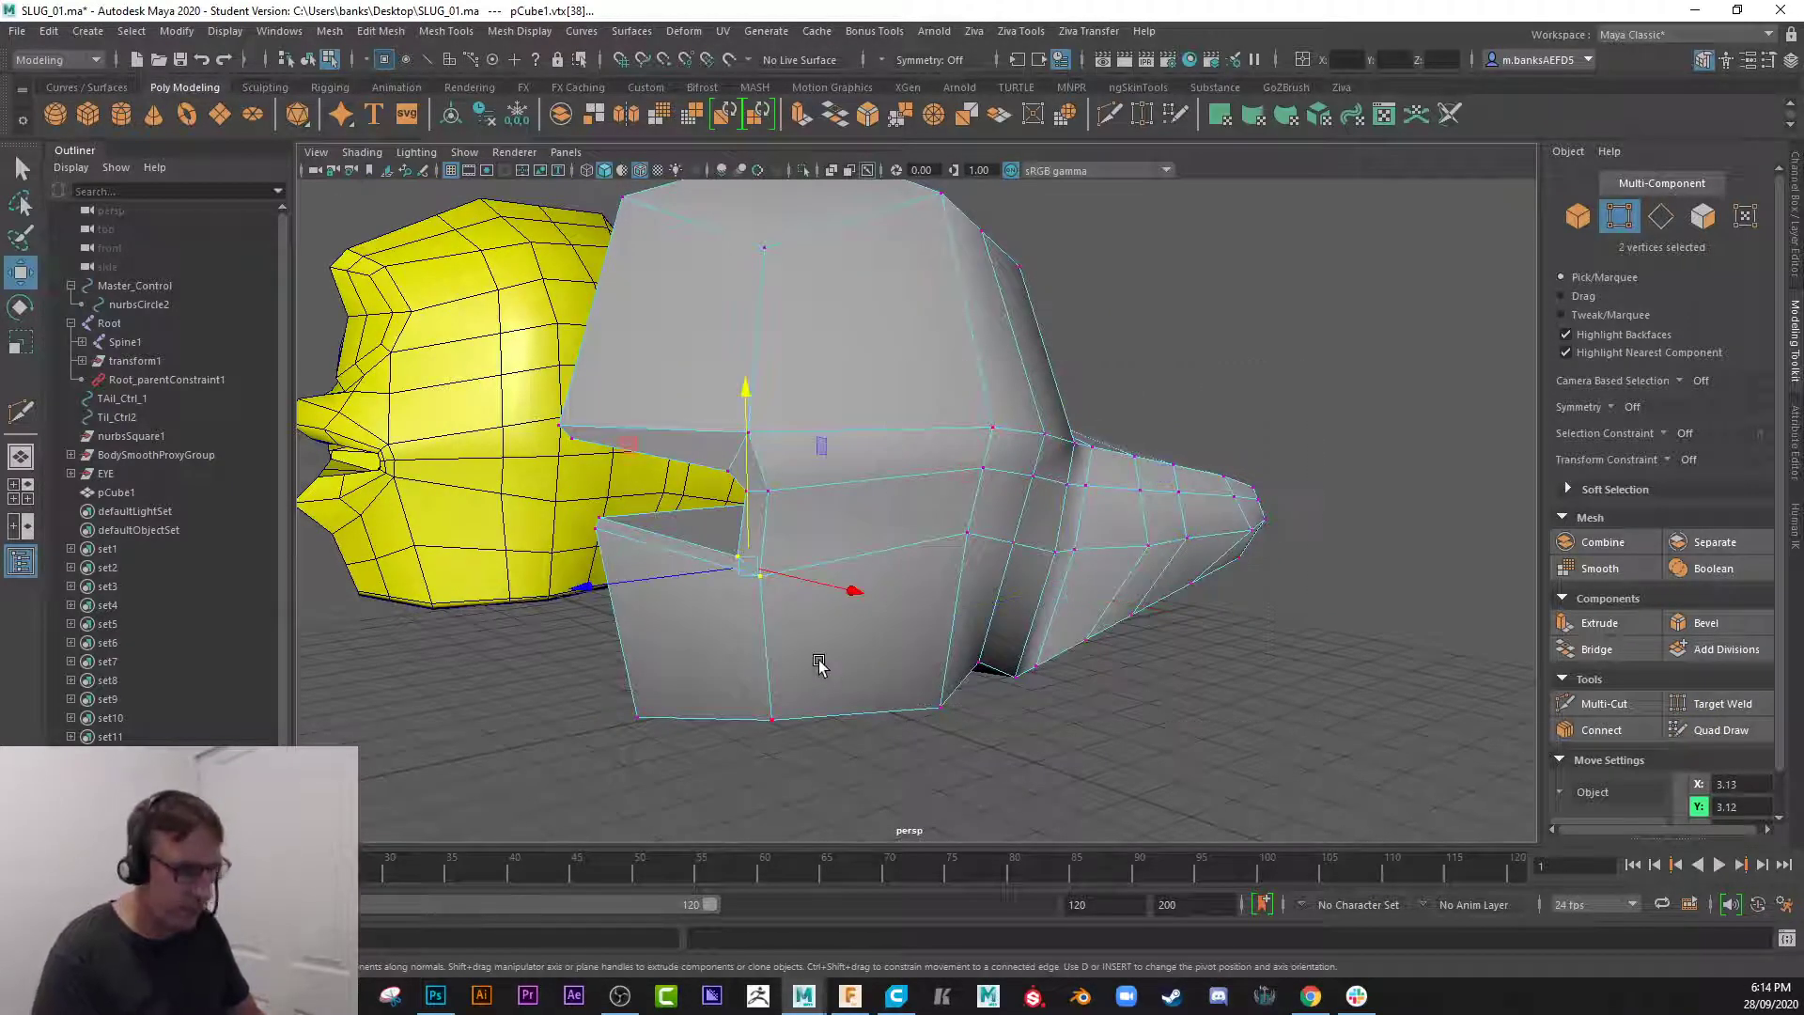
{"action": "left_click_drag", "start_coordinate": [820, 659], "coordinate": [934, 655], "text": "alt"}
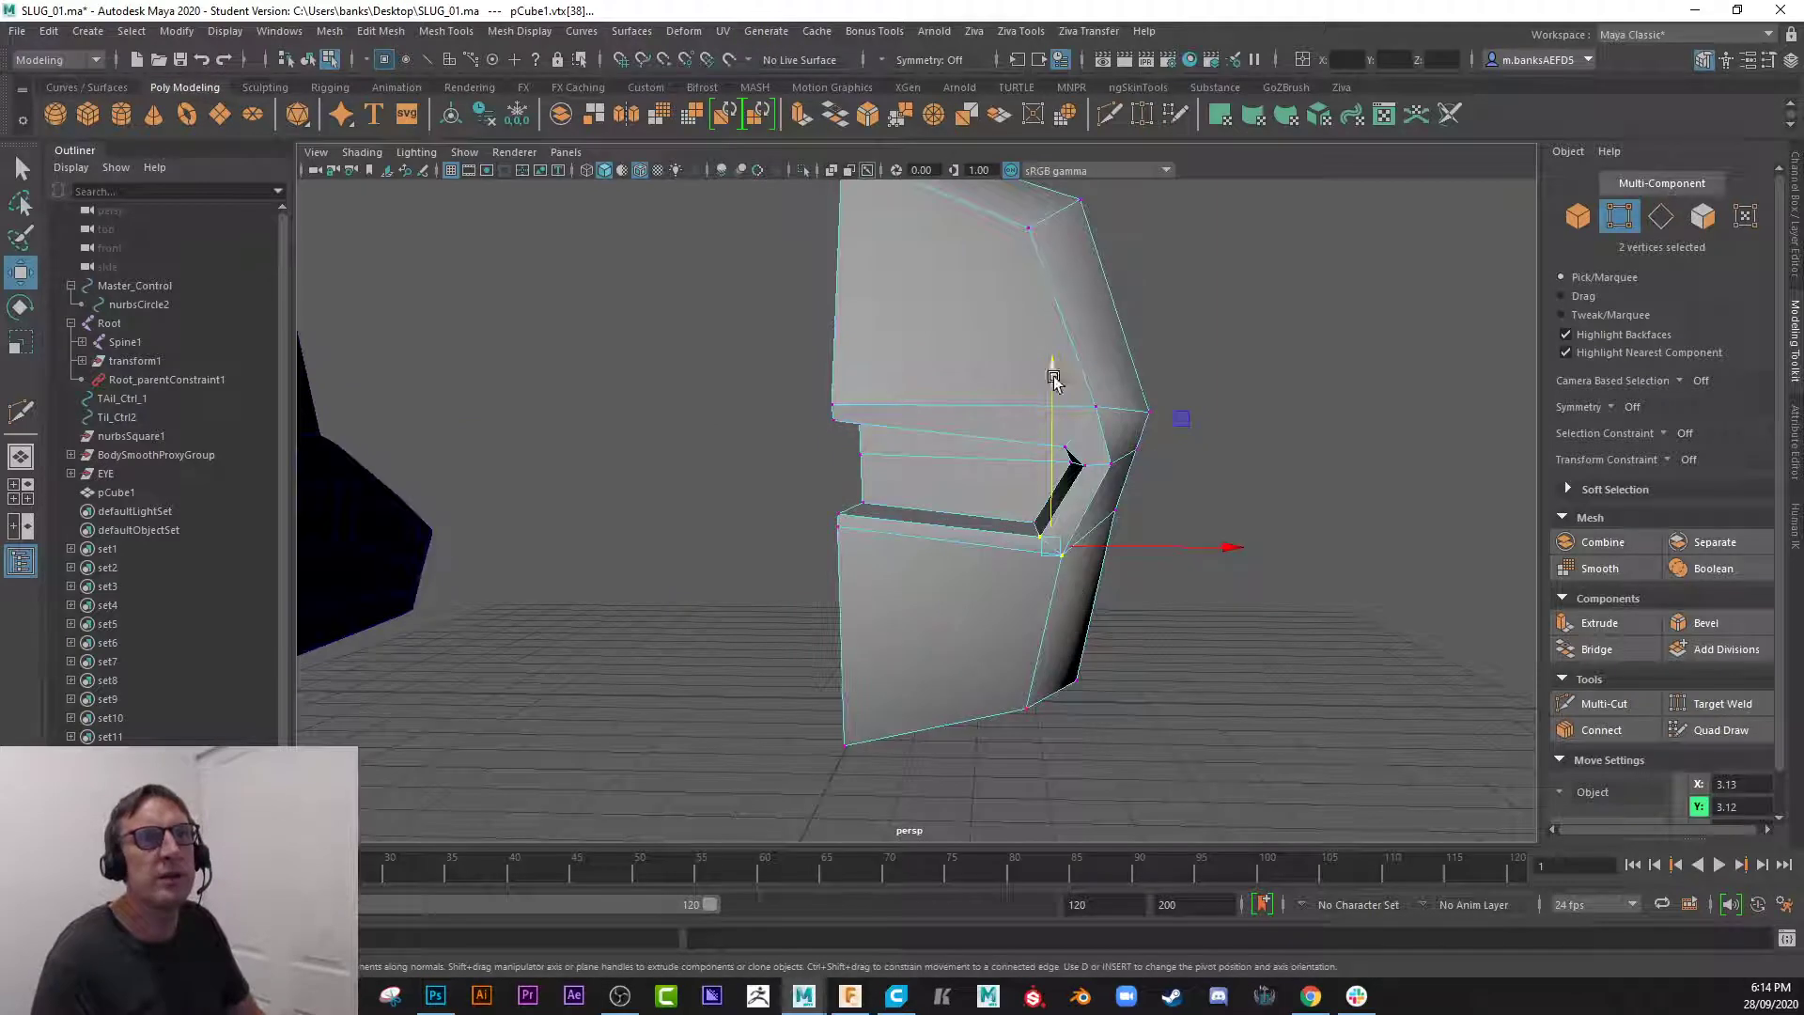
{"action": "mouse_move", "coordinate": [1053, 379]}
{"action": "left_mouse_down"}
{"action": "mouse_move", "coordinate": [1052, 349]}
{"action": "mouse_move", "coordinate": [1050, 403]}
{"action": "left_mouse_up"}
{"action": "left_click_drag", "start_coordinate": [1118, 518], "coordinate": [1109, 569]}
{"action": "left_click_drag", "start_coordinate": [1118, 569], "coordinate": [1224, 588], "text": "alt"}
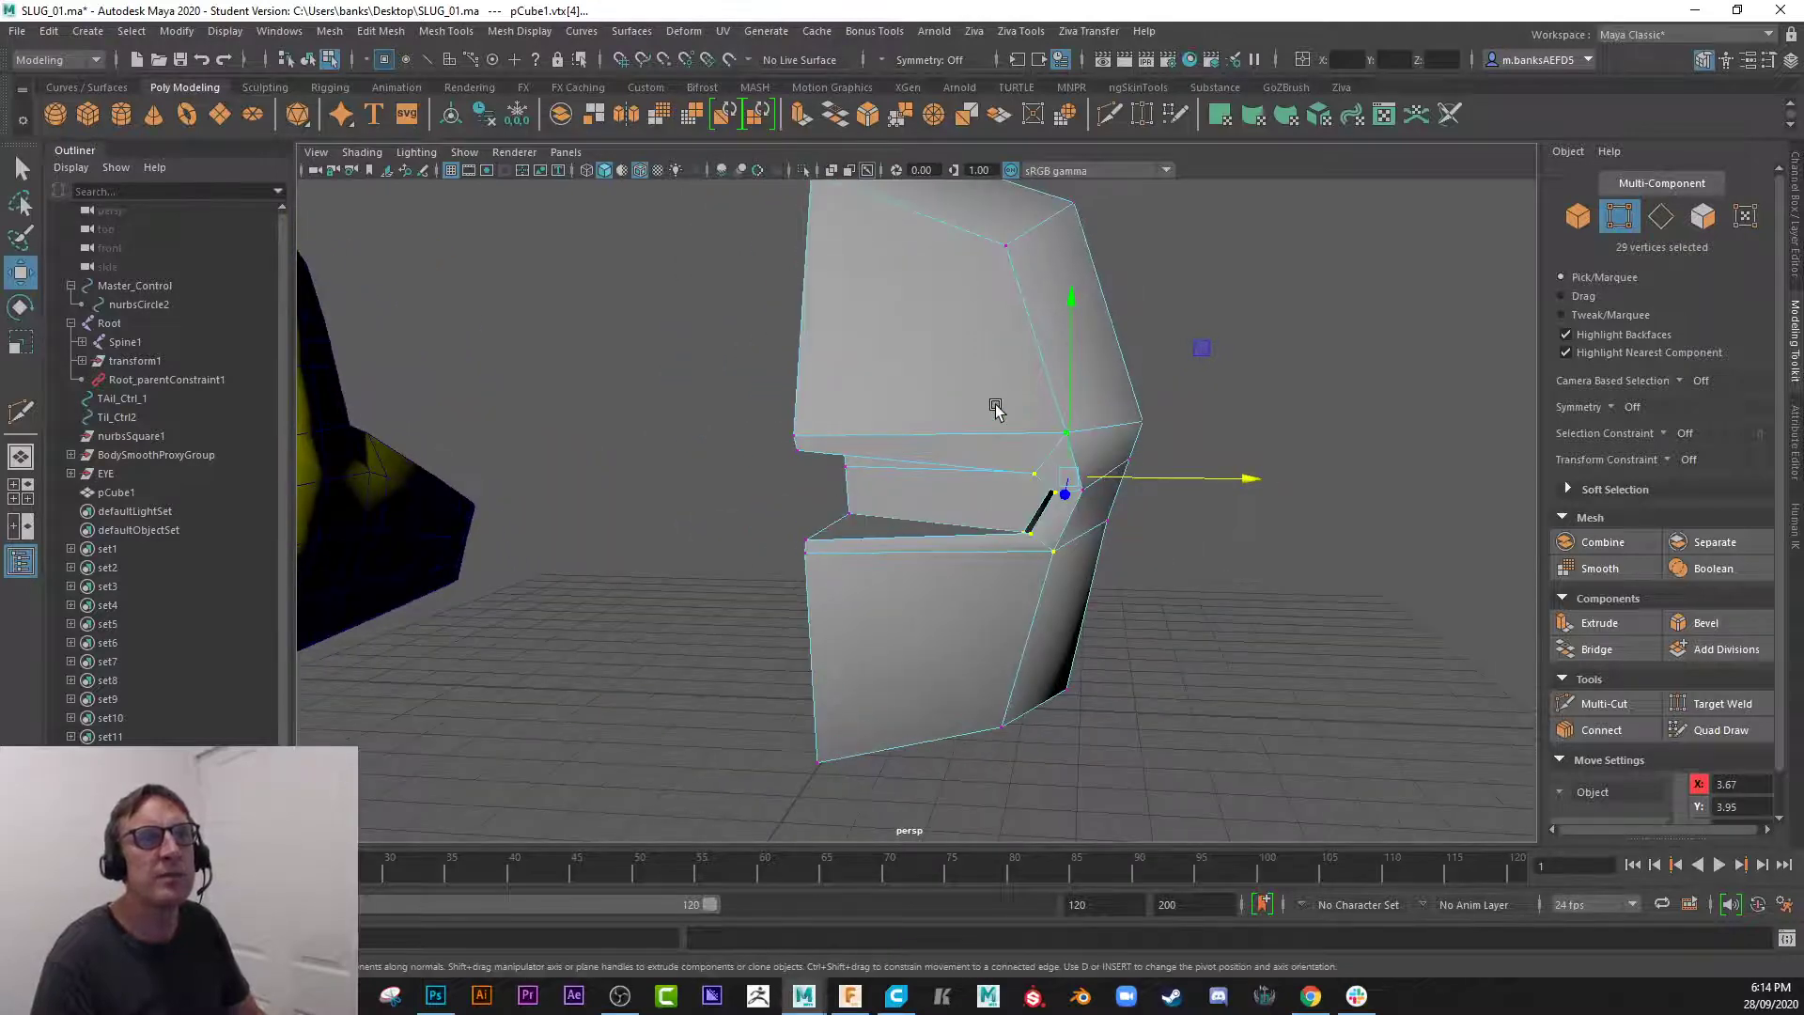
- Select only the six vertices at the mouth corner and scale them closer together vertically and horizontally
{"action": "left_click_drag", "start_coordinate": [996, 407], "coordinate": [1105, 614]}
{"action": "left_click_drag", "start_coordinate": [1217, 602], "coordinate": [1098, 607], "text": "alt"}
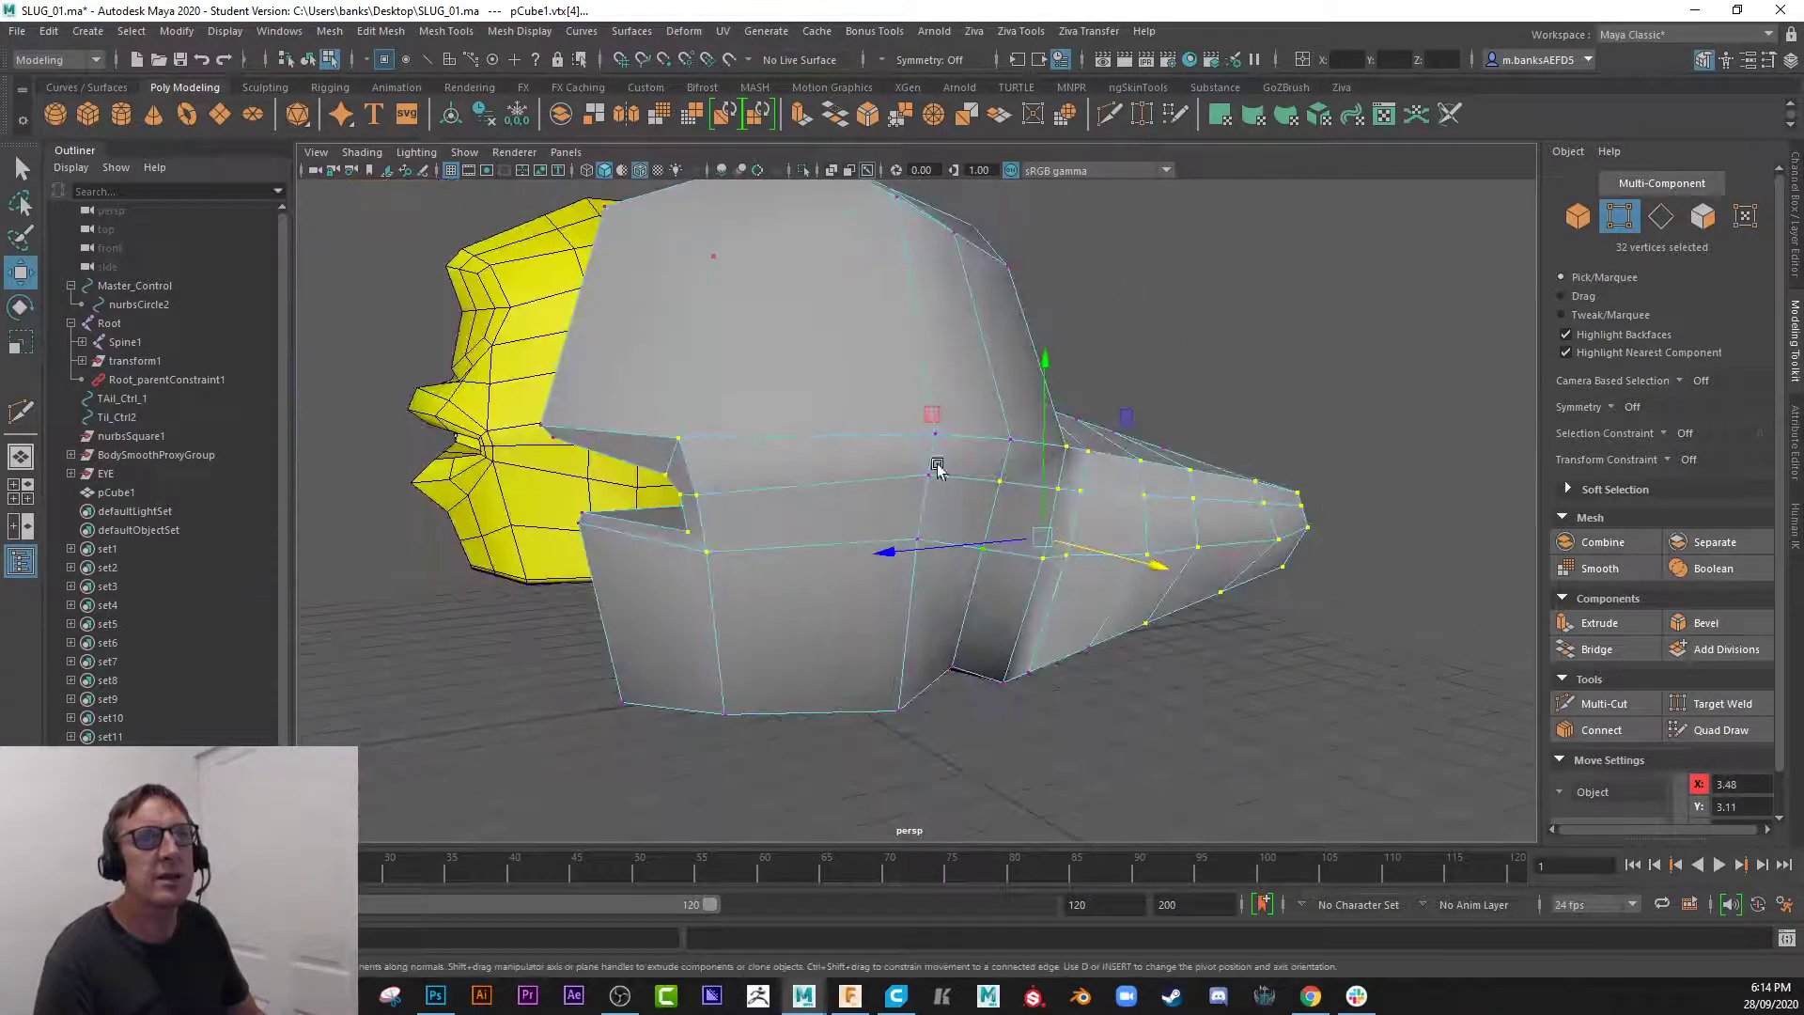
{"action": "left_click_drag", "start_coordinate": [1004, 494], "coordinate": [1372, 723], "text": "ctrl"}
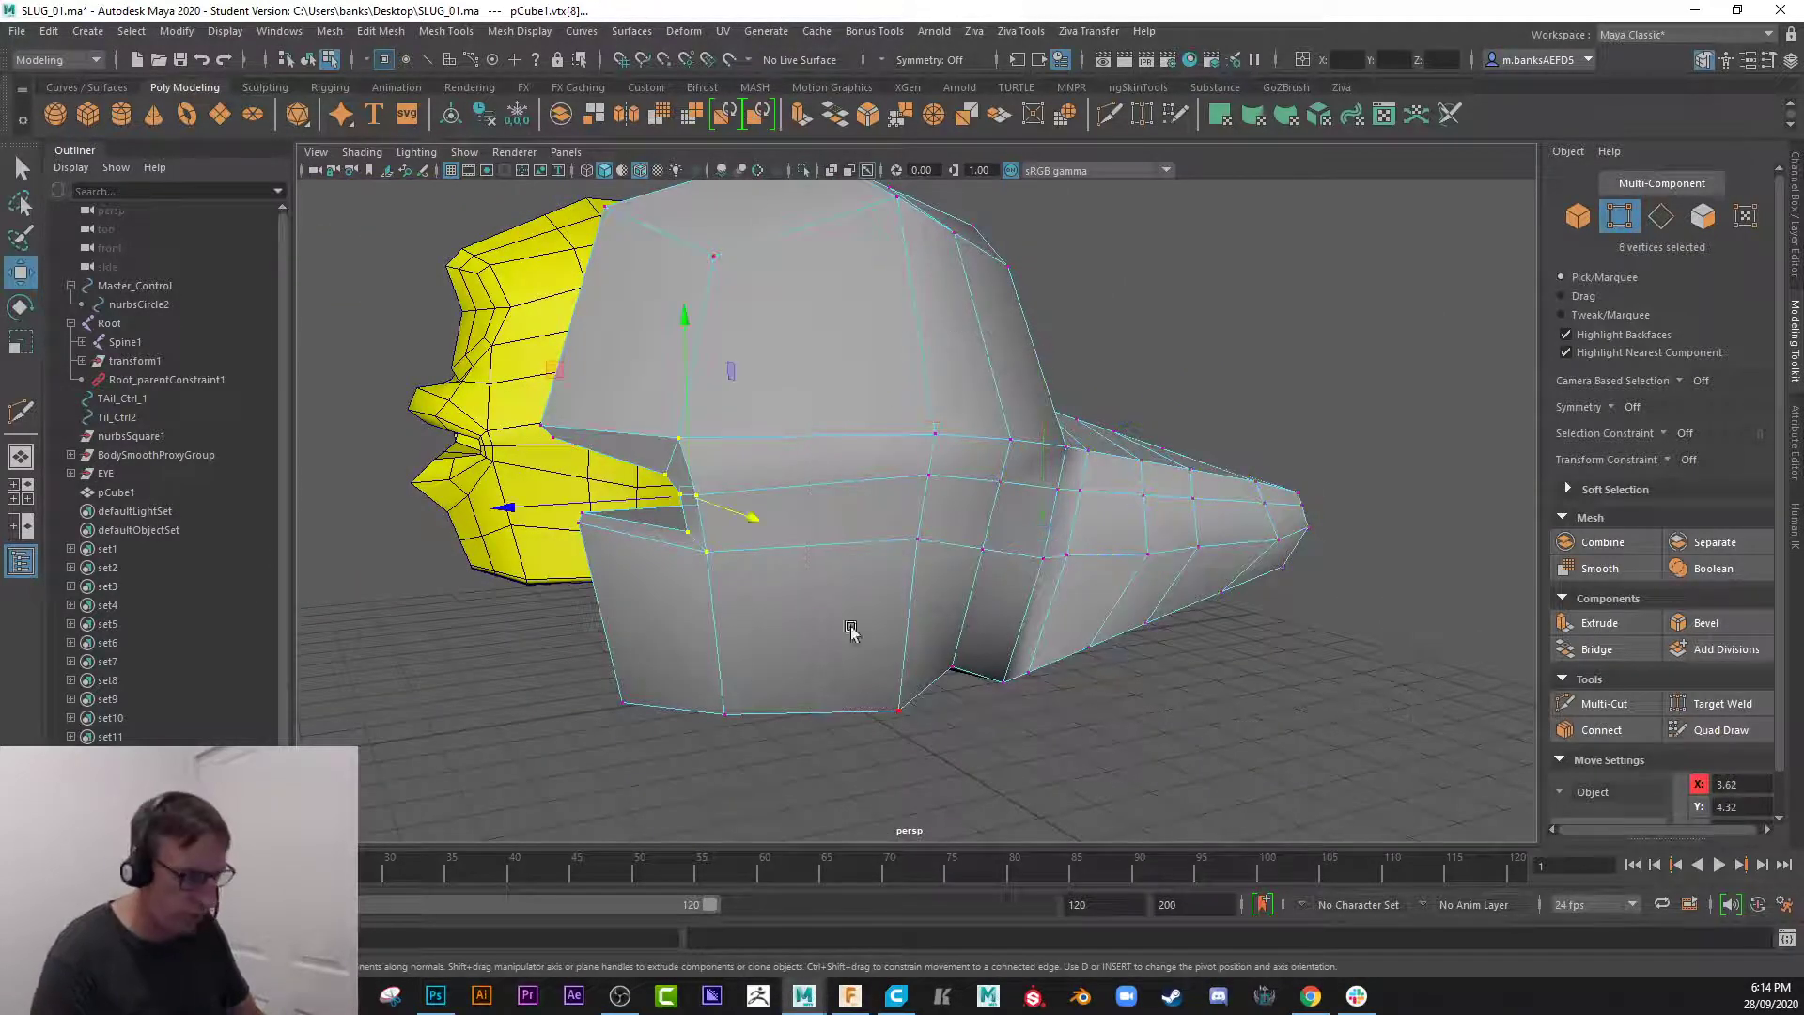
{"action": "left_click_drag", "start_coordinate": [850, 630], "coordinate": [967, 612], "text": "alt"}
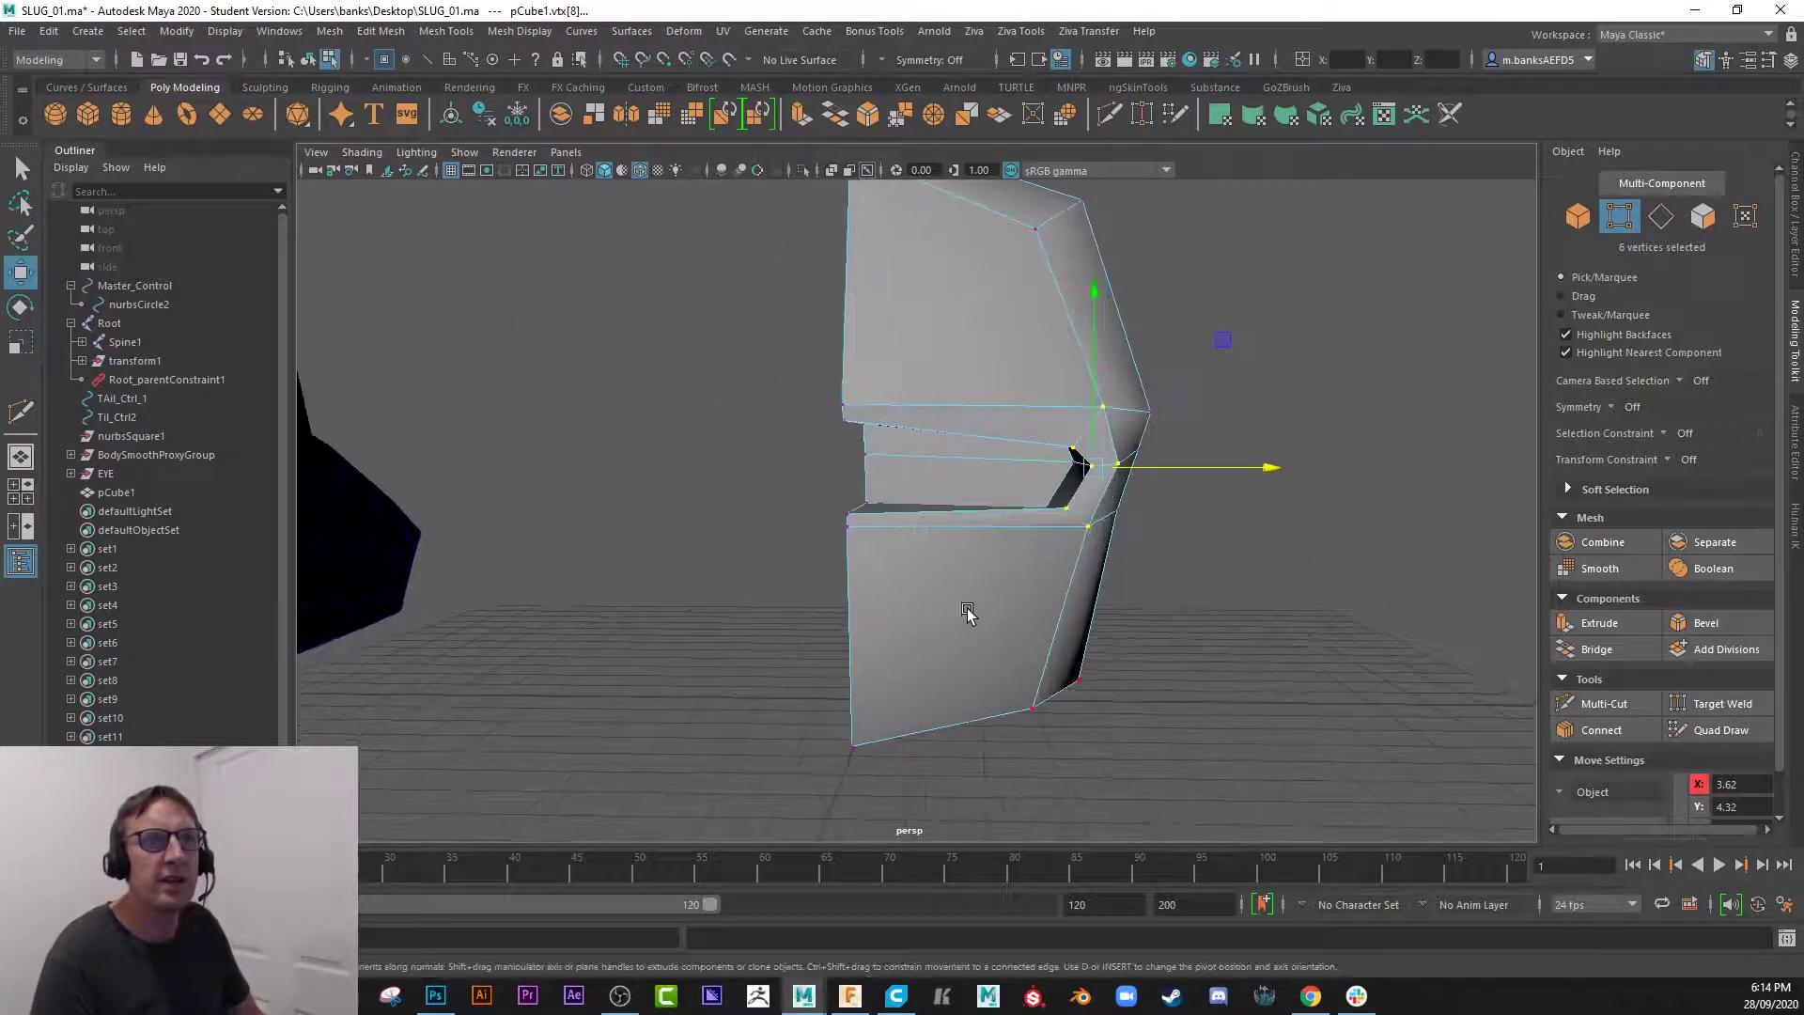
{"action": "key", "text": "r"}
{"action": "left_click_drag", "start_coordinate": [1095, 276], "coordinate": [1087, 372]}
{"action": "left_click_drag", "start_coordinate": [1267, 470], "coordinate": [1208, 489]}
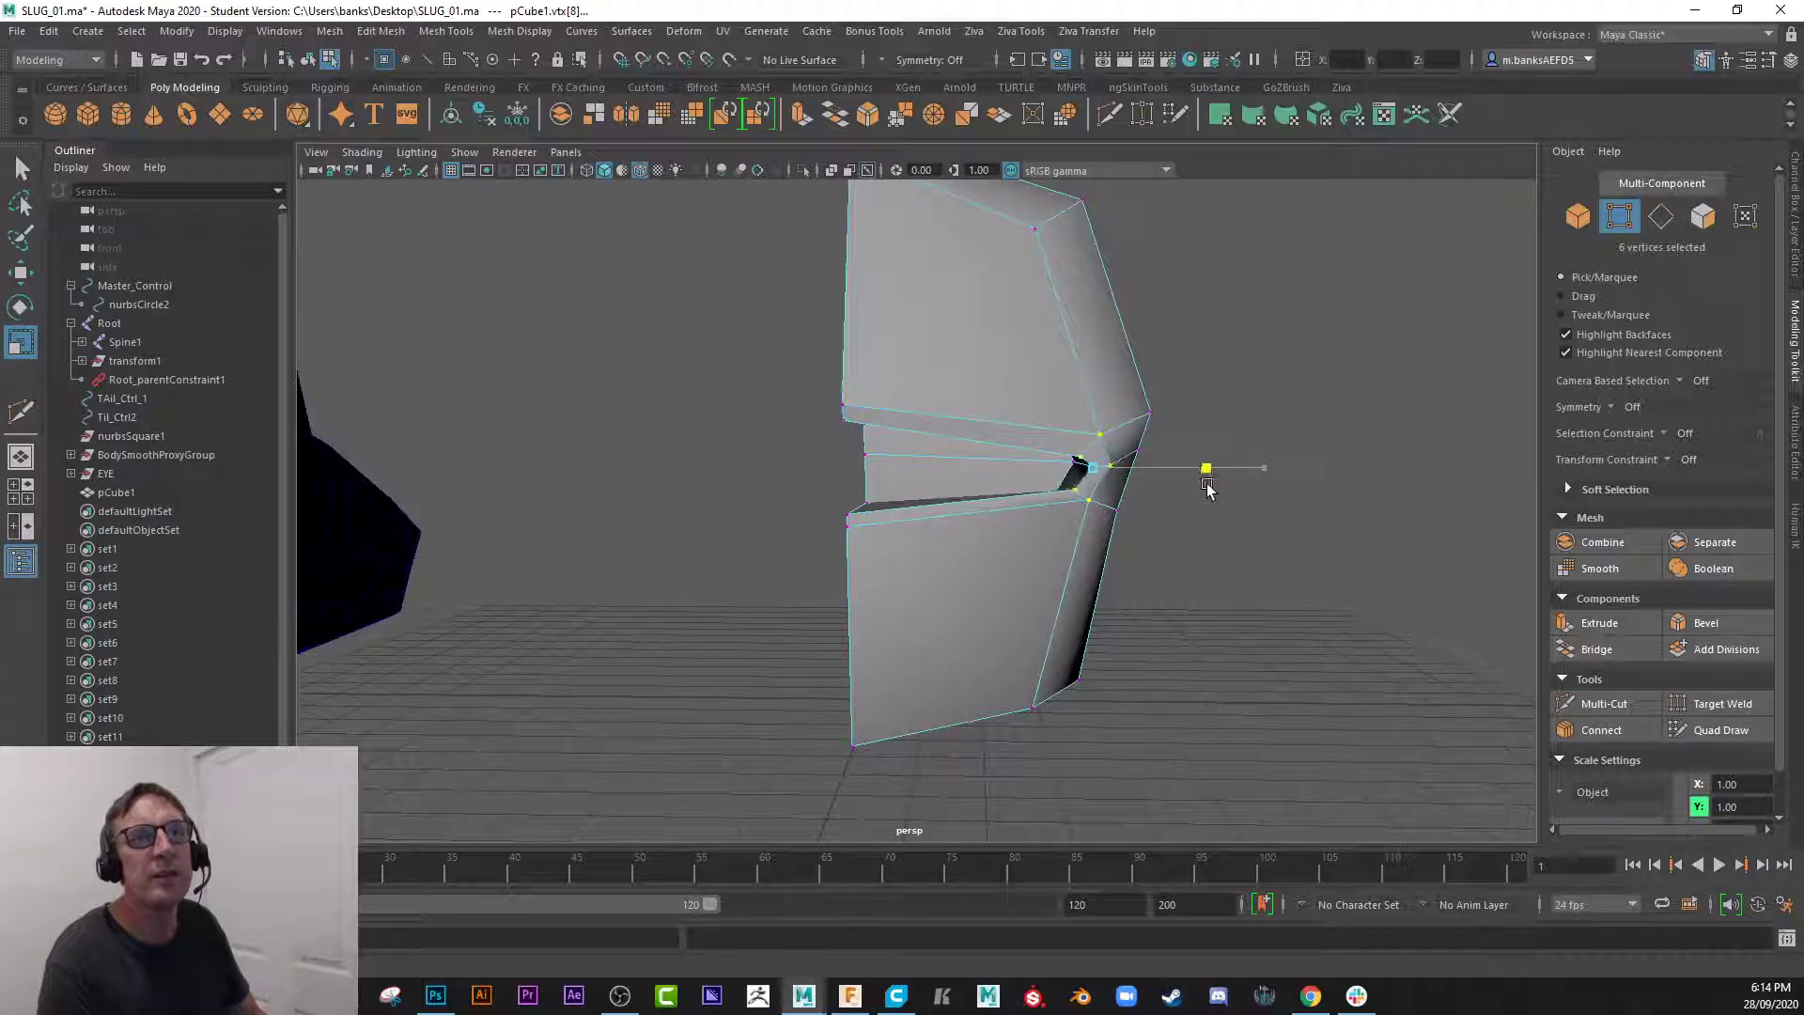
- Lower the upper lip's inner vertex on the center line to narrow the mouth opening
{"action": "scroll", "coordinate": [1087, 596], "scroll_direction": "down", "scroll_amount": 2}
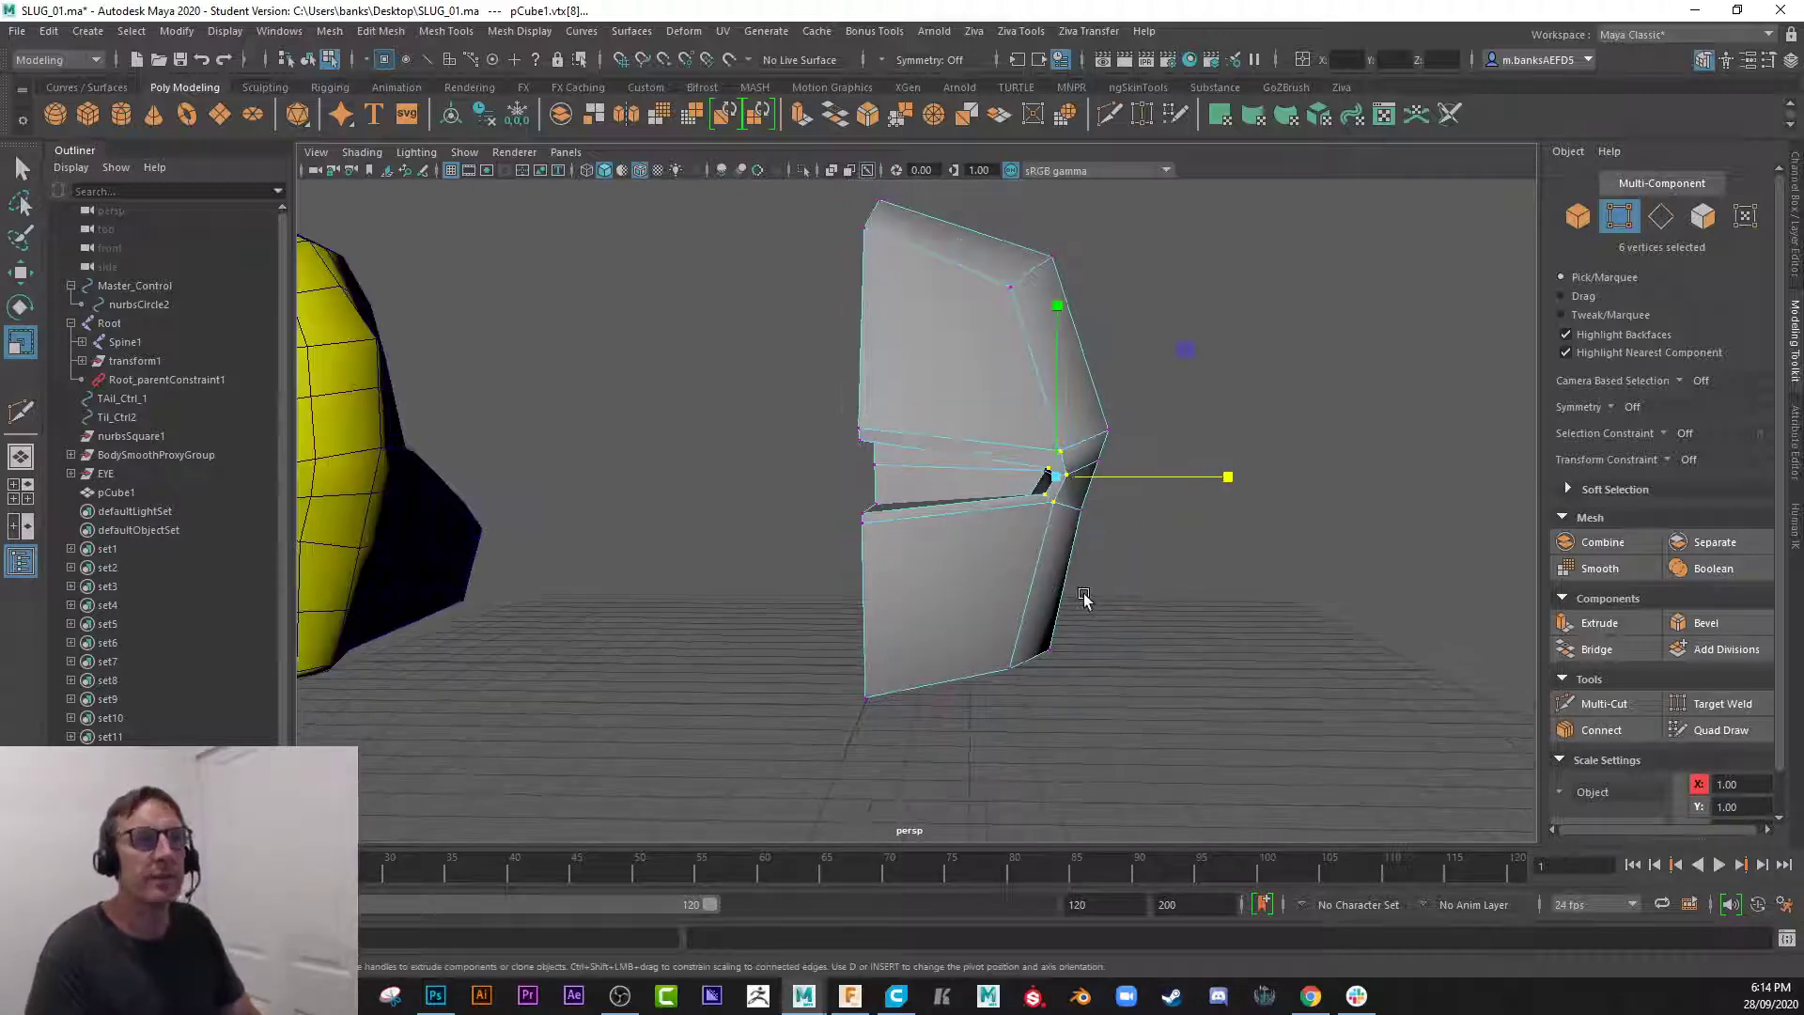
{"action": "left_click_drag", "start_coordinate": [1066, 537], "coordinate": [1006, 498], "text": "alt"}
{"action": "left_click", "coordinate": [759, 459]}
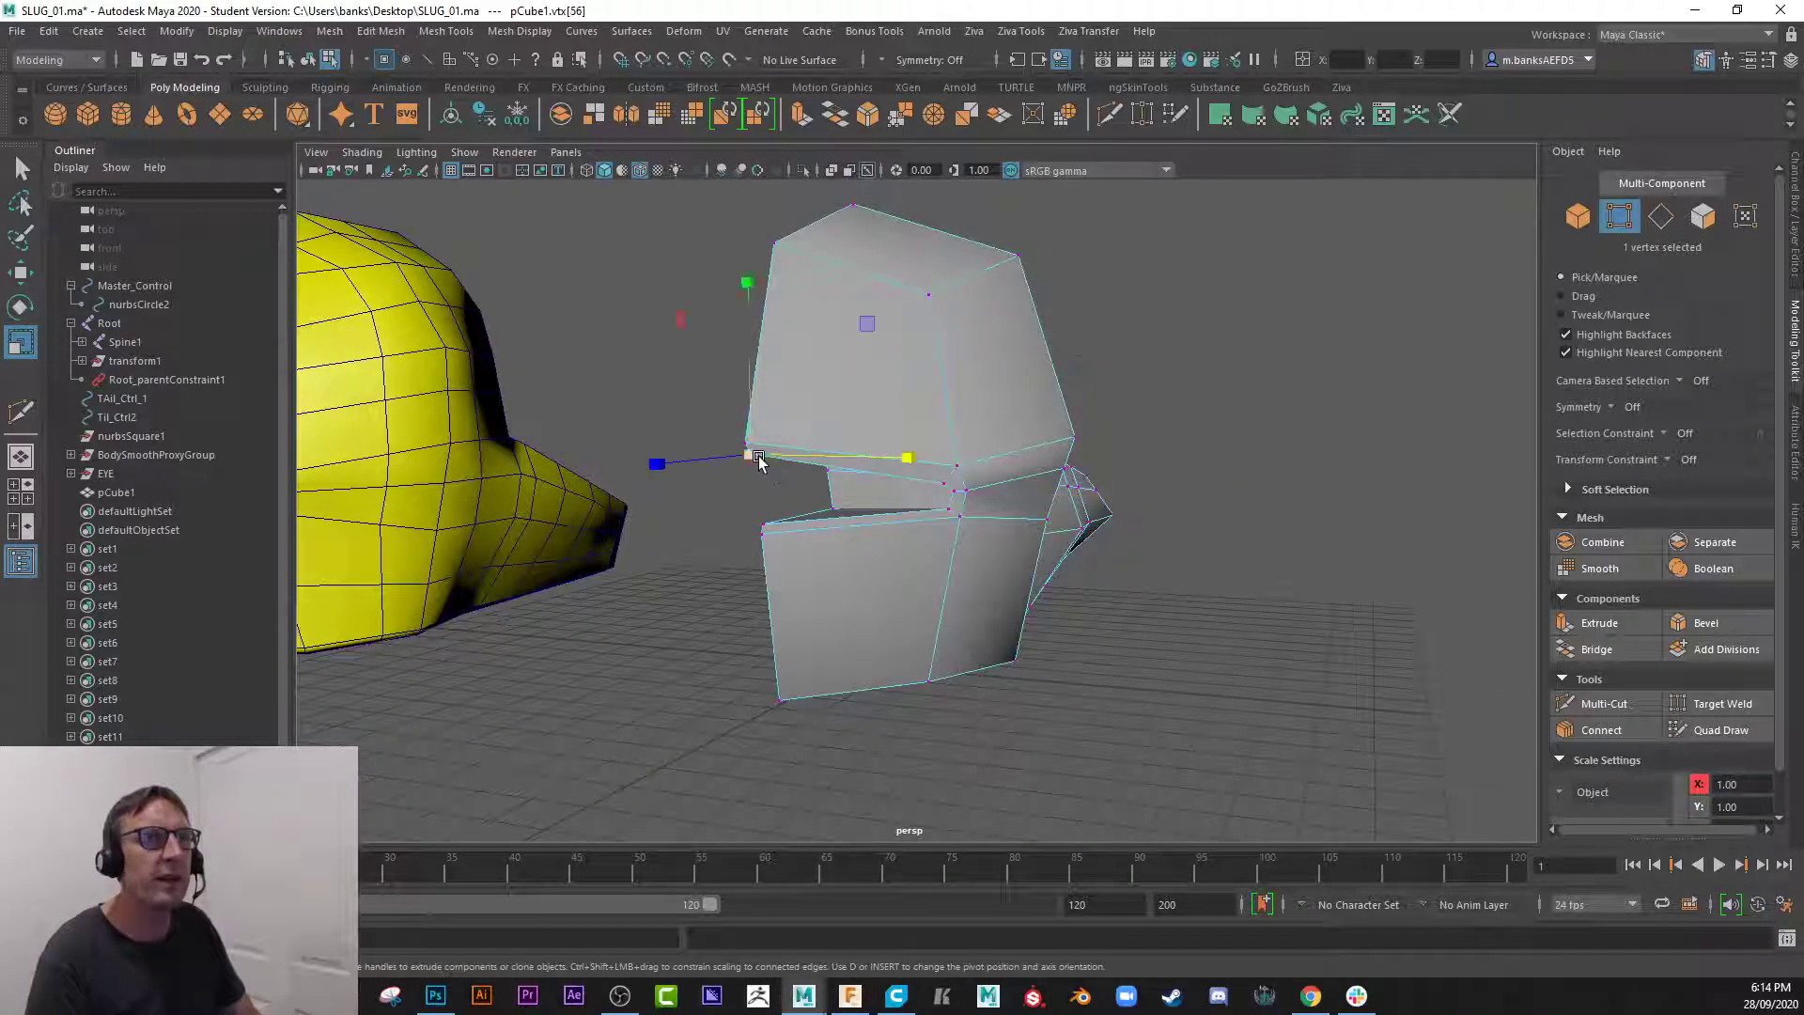
{"action": "key", "text": "w"}
{"action": "left_click_drag", "start_coordinate": [749, 385], "coordinate": [775, 472]}
- Lower the outer center-line vertex of the lower lip and raise its inner center-line vertex
{"action": "left_click", "coordinate": [765, 536]}
{"action": "left_click_drag", "start_coordinate": [758, 368], "coordinate": [757, 401]}
{"action": "left_click", "coordinate": [780, 527]}
{"action": "left_click_drag", "start_coordinate": [824, 586], "coordinate": [763, 566], "text": "alt"}
{"action": "left_click_drag", "start_coordinate": [607, 459], "coordinate": [609, 440]}
- Insert an edge loop with Multi-Cut around the mouth through the middle of the upper and lower lips
{"action": "left_click_drag", "start_coordinate": [619, 517], "coordinate": [721, 533], "text": "alt"}
{"action": "right_click_drag", "start_coordinate": [721, 534], "coordinate": [914, 630], "text": "alt"}
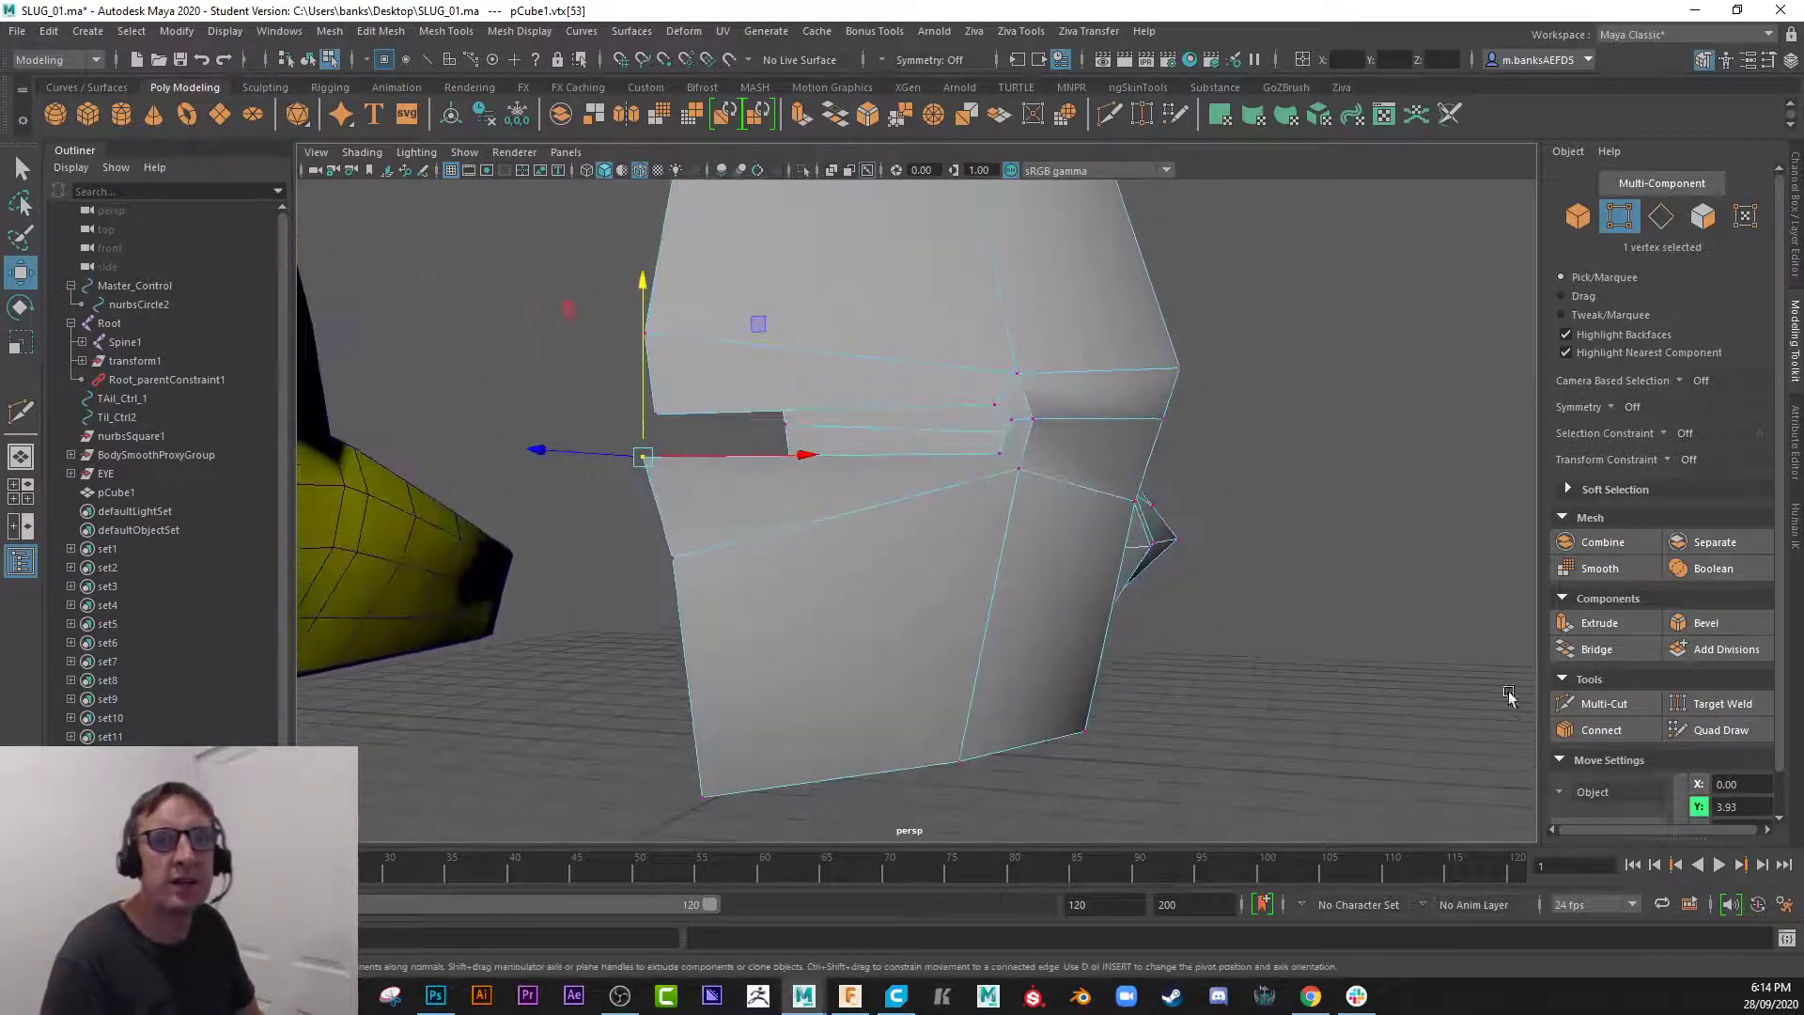
{"action": "left_click", "coordinate": [1606, 713]}
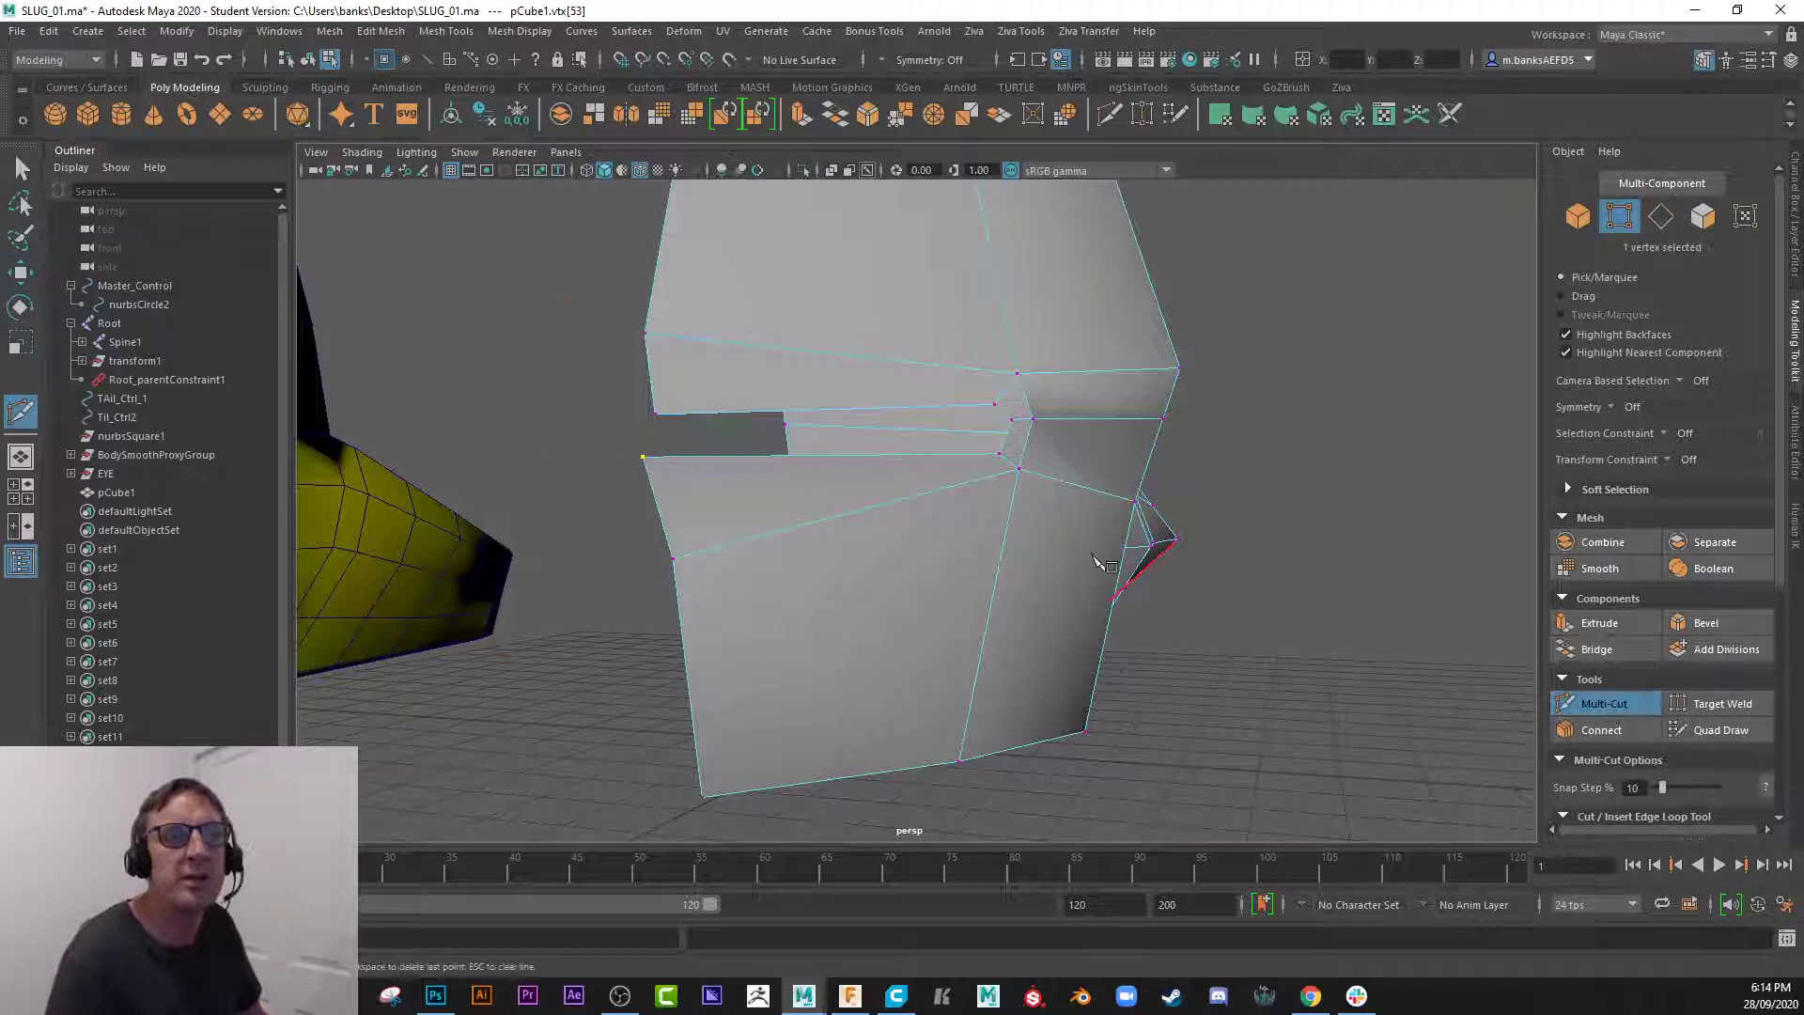
{"action": "left_click", "coordinate": [657, 369], "text": "ctrl"}
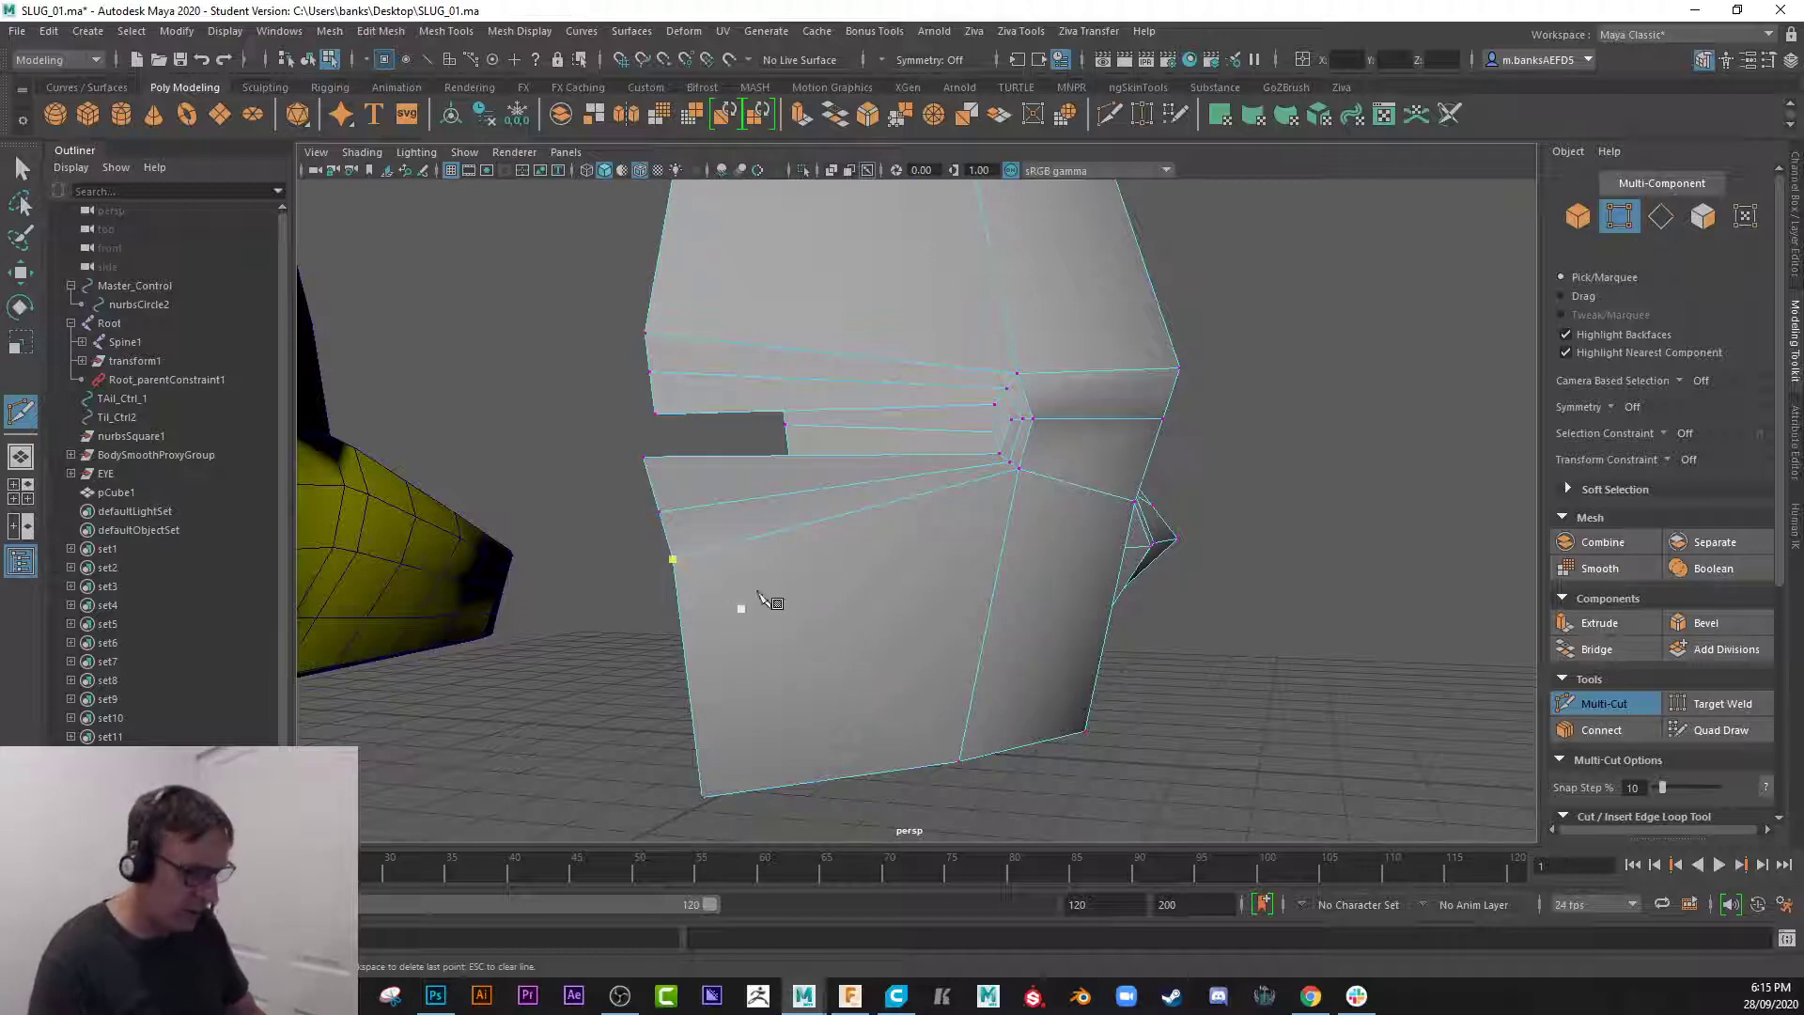
- Pull the new center-line vertices of the lower and upper lips forward to make the lips protrude
{"action": "mouse_move", "coordinate": [761, 599]}
{"action": "left_mouse_down", "text": "alt"}
{"action": "mouse_move", "coordinate": [757, 572]}
{"action": "mouse_move", "coordinate": [789, 606]}
{"action": "left_mouse_up", "text": "alt"}
{"action": "key", "text": "w"}
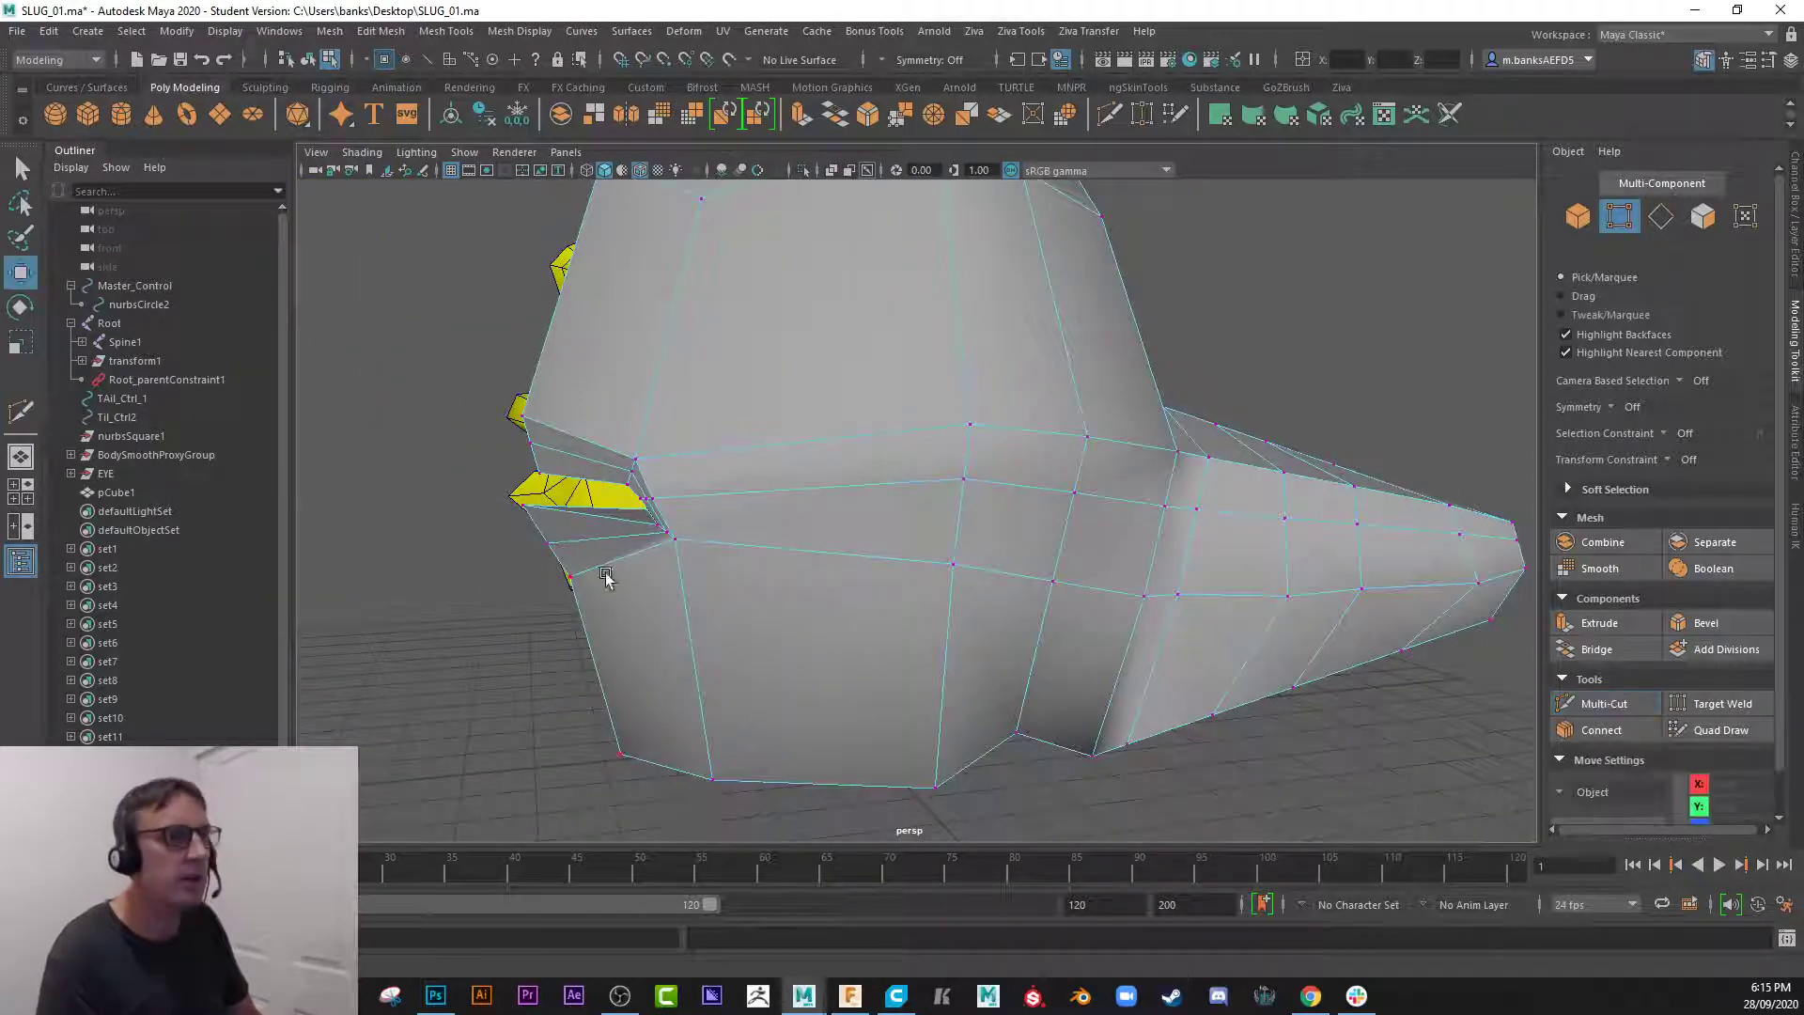
{"action": "left_click", "coordinate": [548, 545]}
{"action": "left_click_drag", "start_coordinate": [514, 554], "coordinate": [487, 556]}
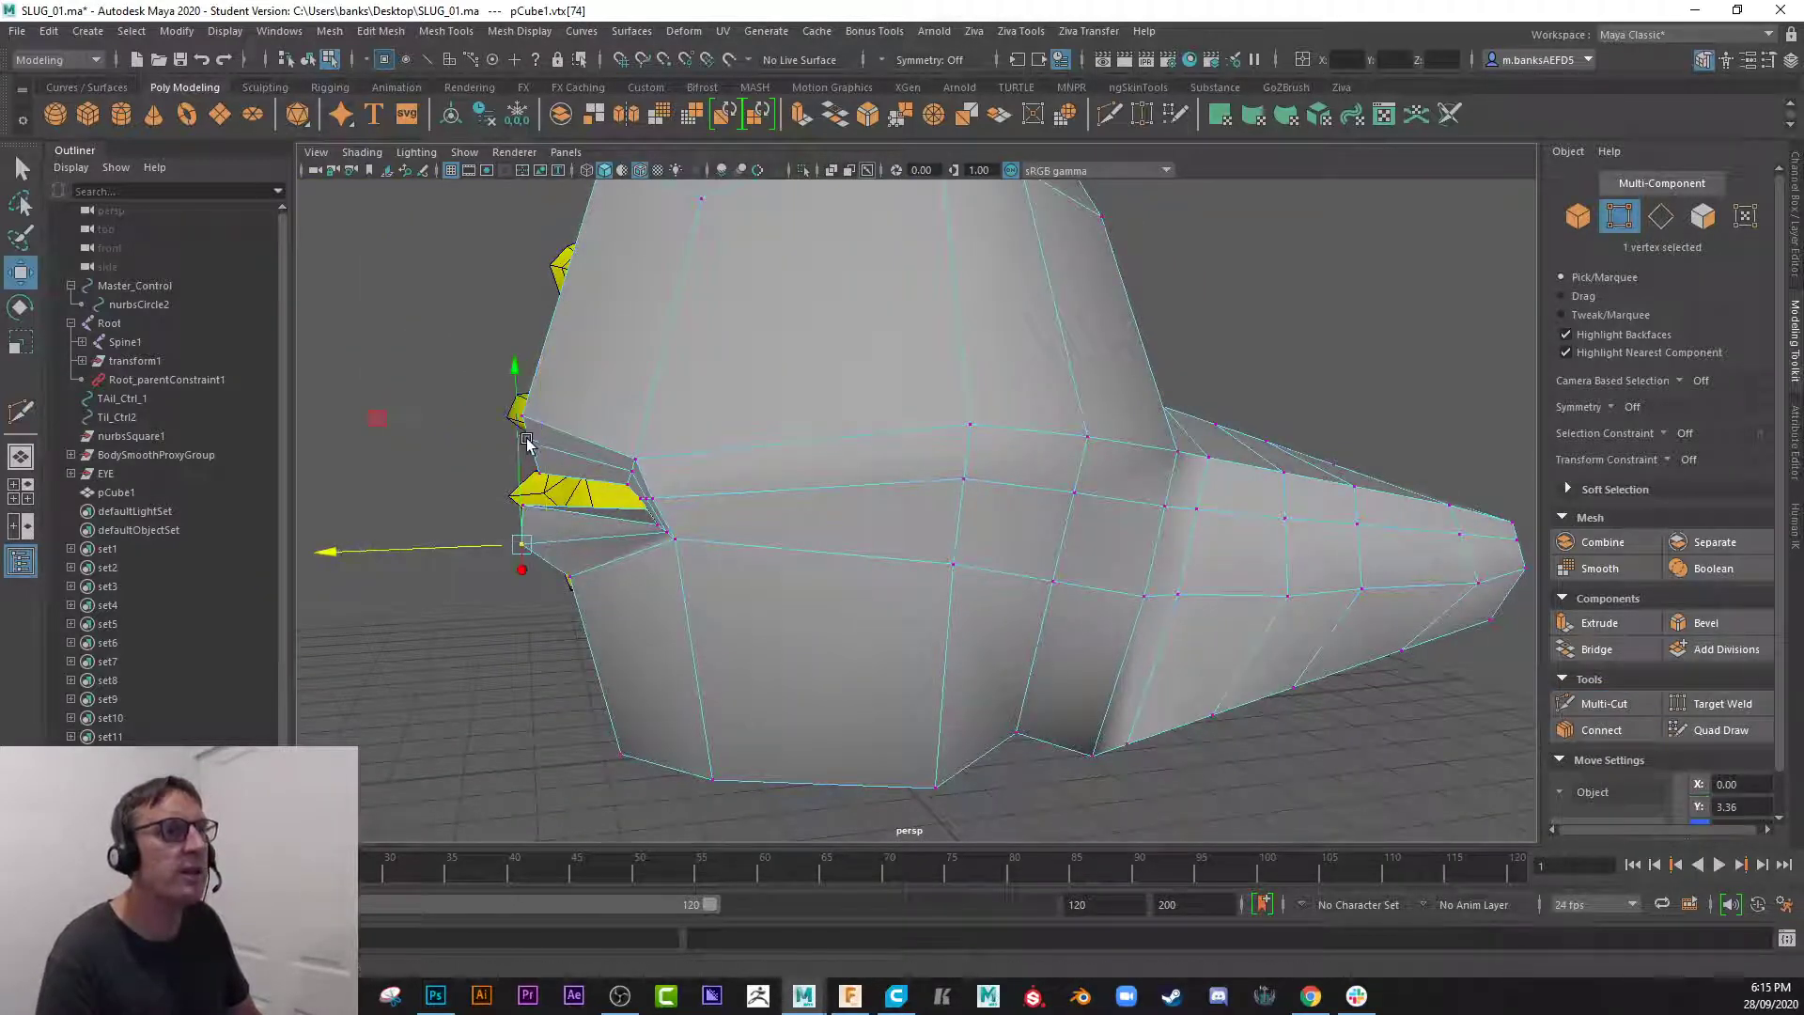
{"action": "left_click", "coordinate": [523, 439]}
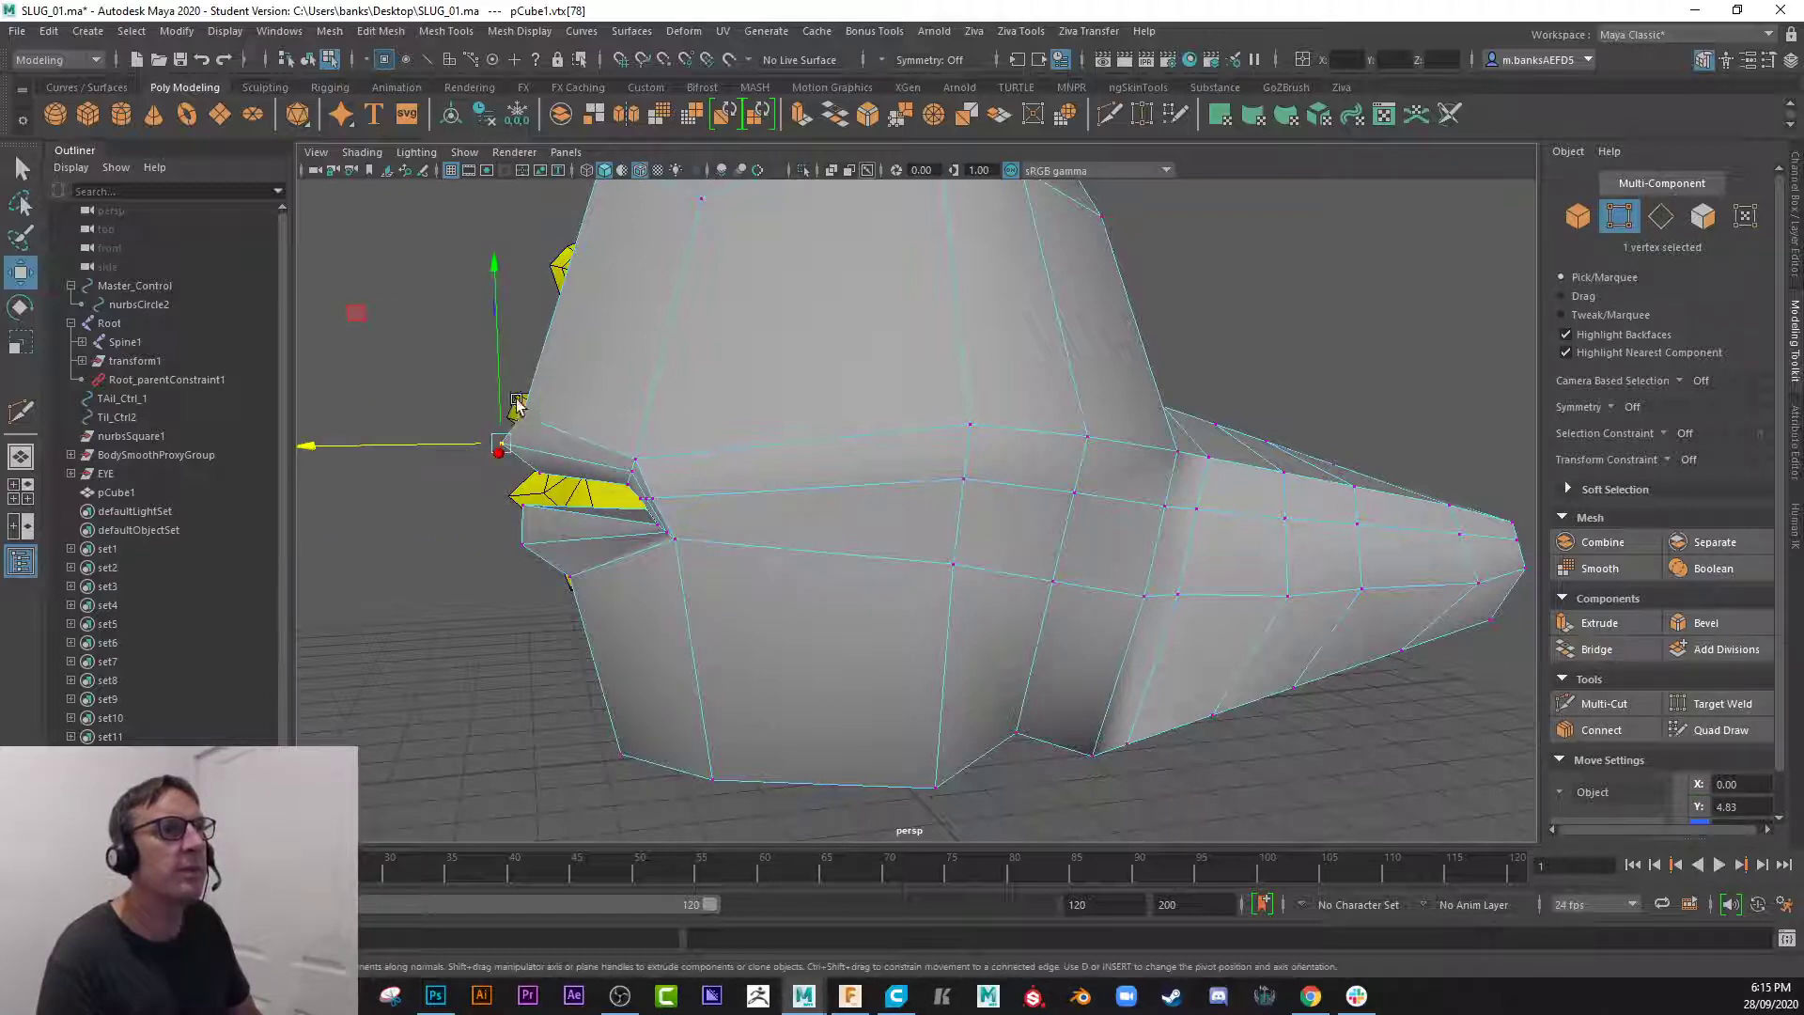
- Raise the outer and middle center-line vertices of the upper lip and adjust its inner vertex
{"action": "left_click", "coordinate": [524, 417]}
{"action": "left_click_drag", "start_coordinate": [520, 379], "coordinate": [518, 337]}
{"action": "left_click", "coordinate": [507, 444]}
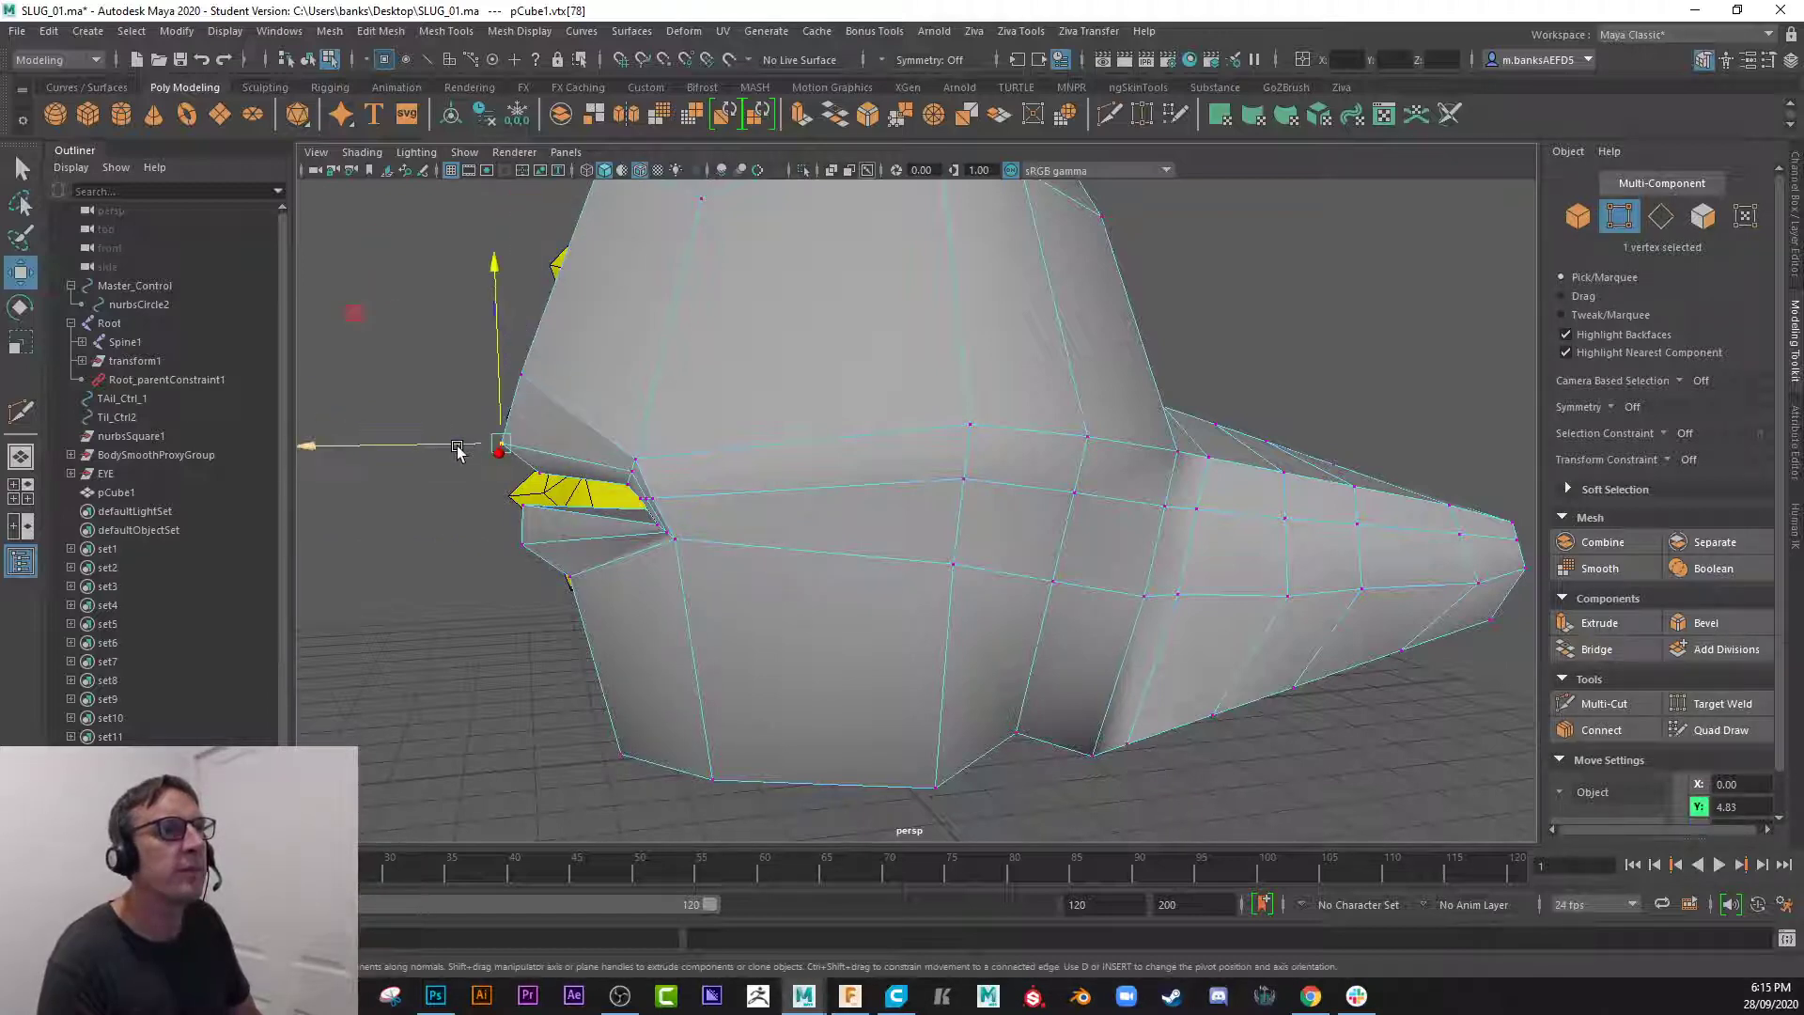
{"action": "left_click_drag", "start_coordinate": [507, 443], "coordinate": [472, 478]}
{"action": "left_click", "coordinate": [536, 475]}
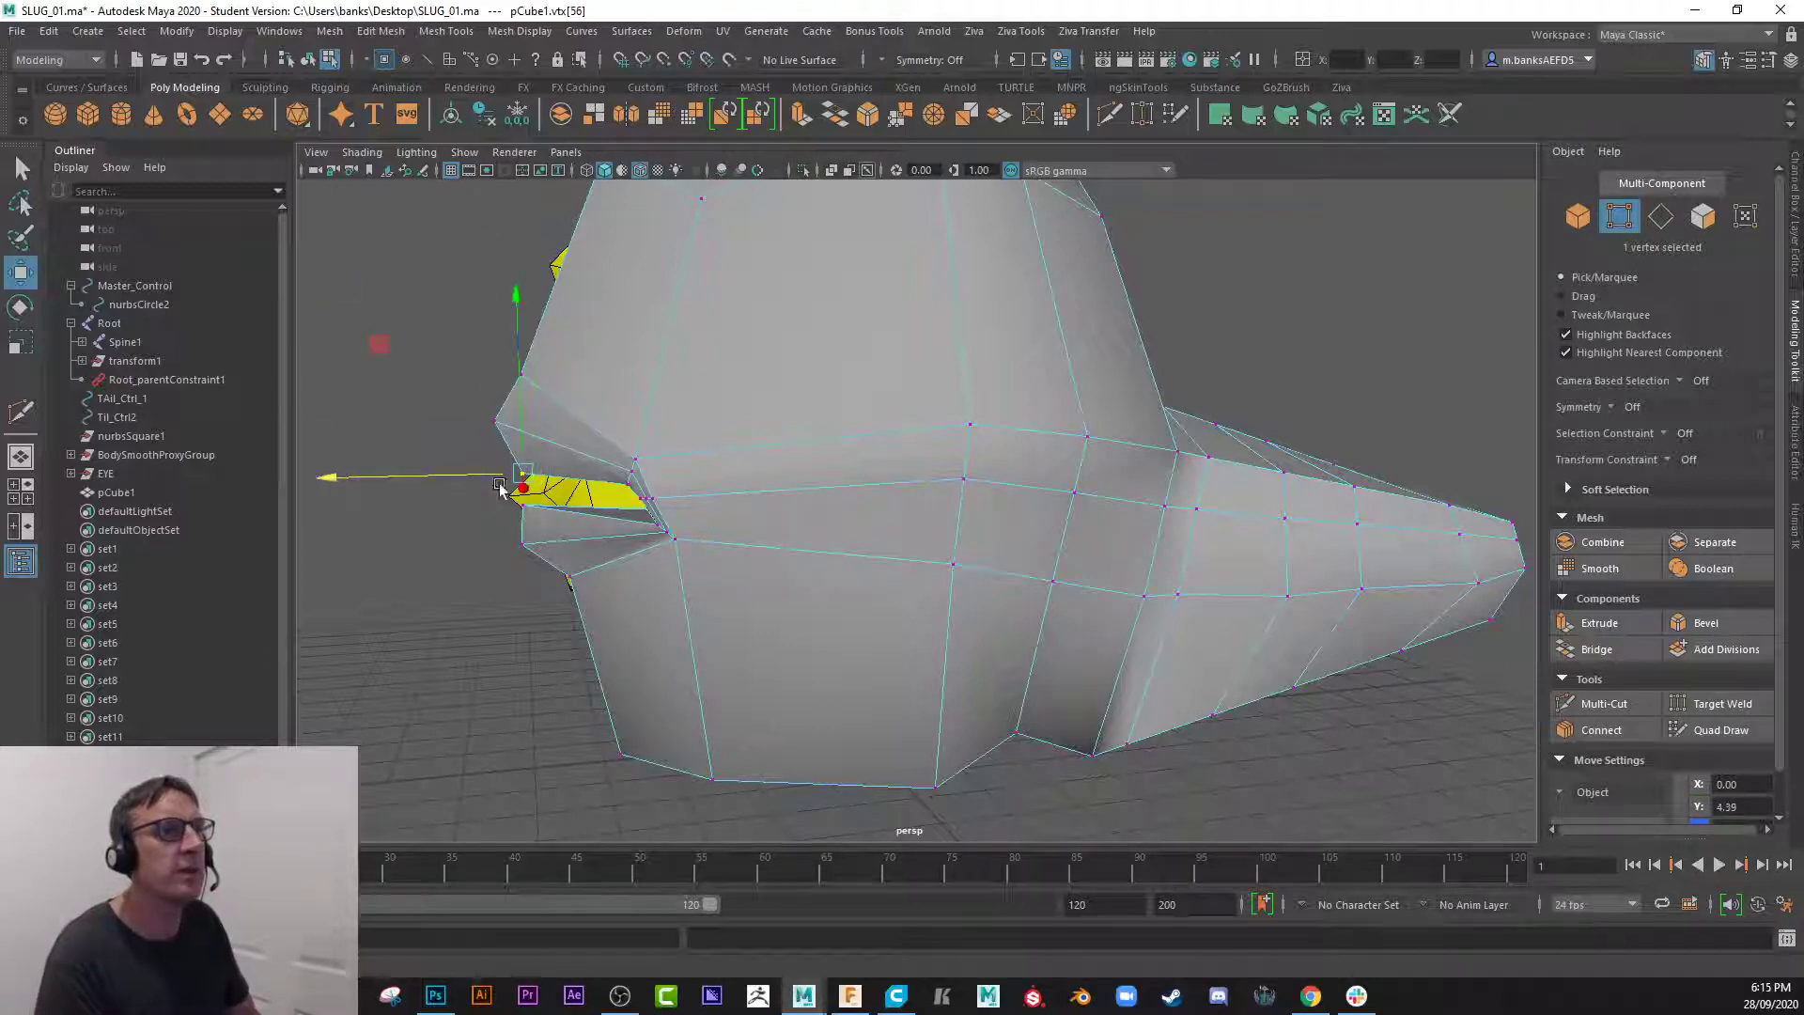
- Select the upper and lower inner vertices at the mouth corner and refine their positions
{"action": "left_click", "coordinate": [625, 468]}
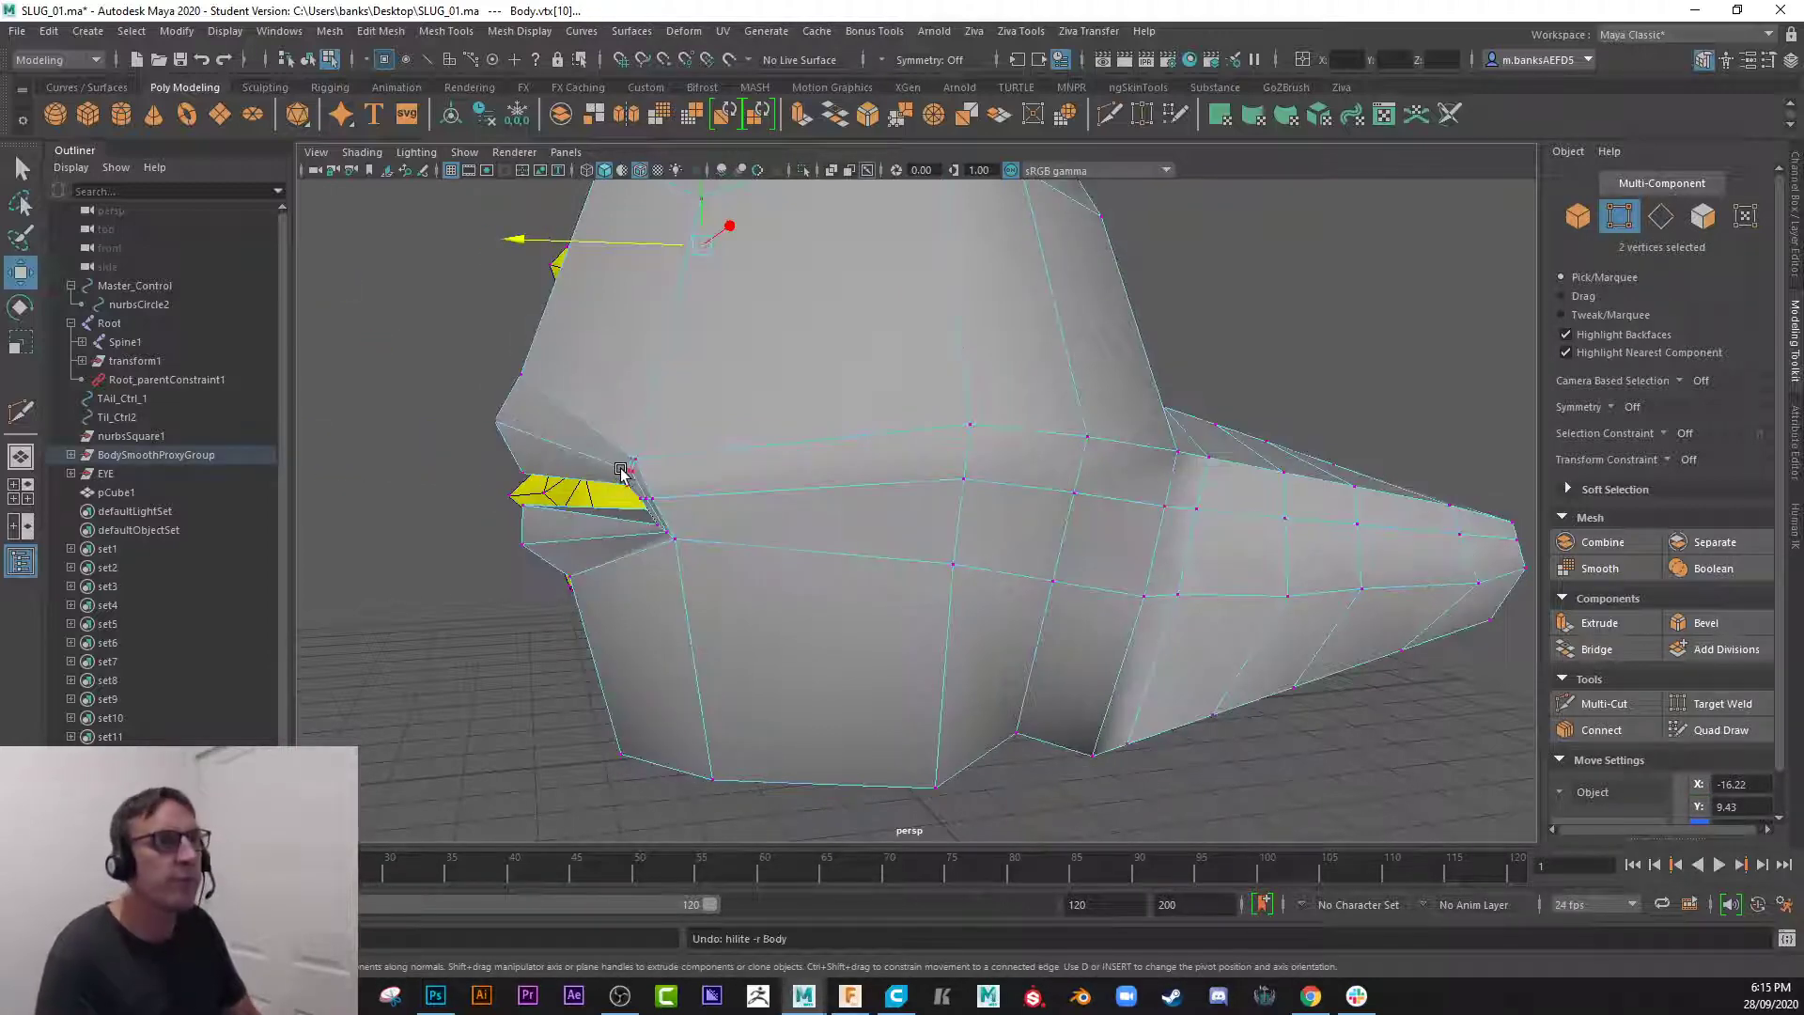
{"action": "left_click", "coordinate": [625, 471]}
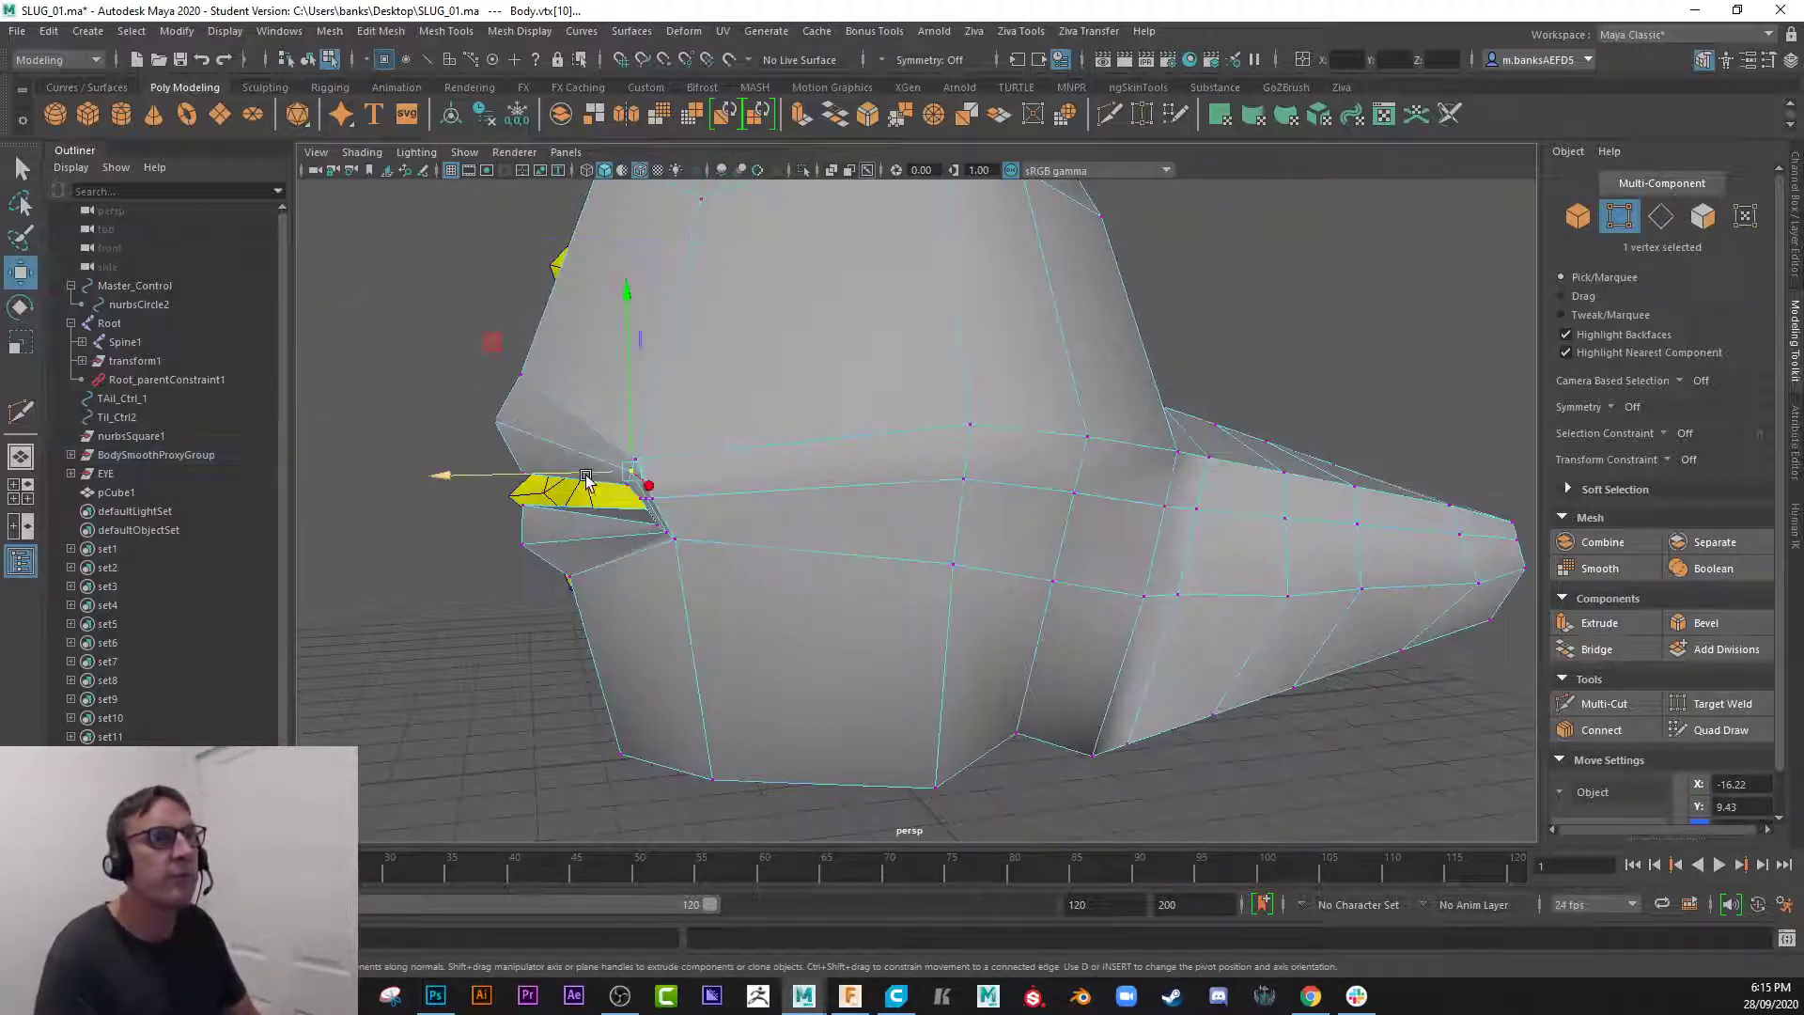
{"action": "left_click", "coordinate": [652, 536]}
{"action": "left_click_drag", "start_coordinate": [659, 491], "coordinate": [657, 485]}
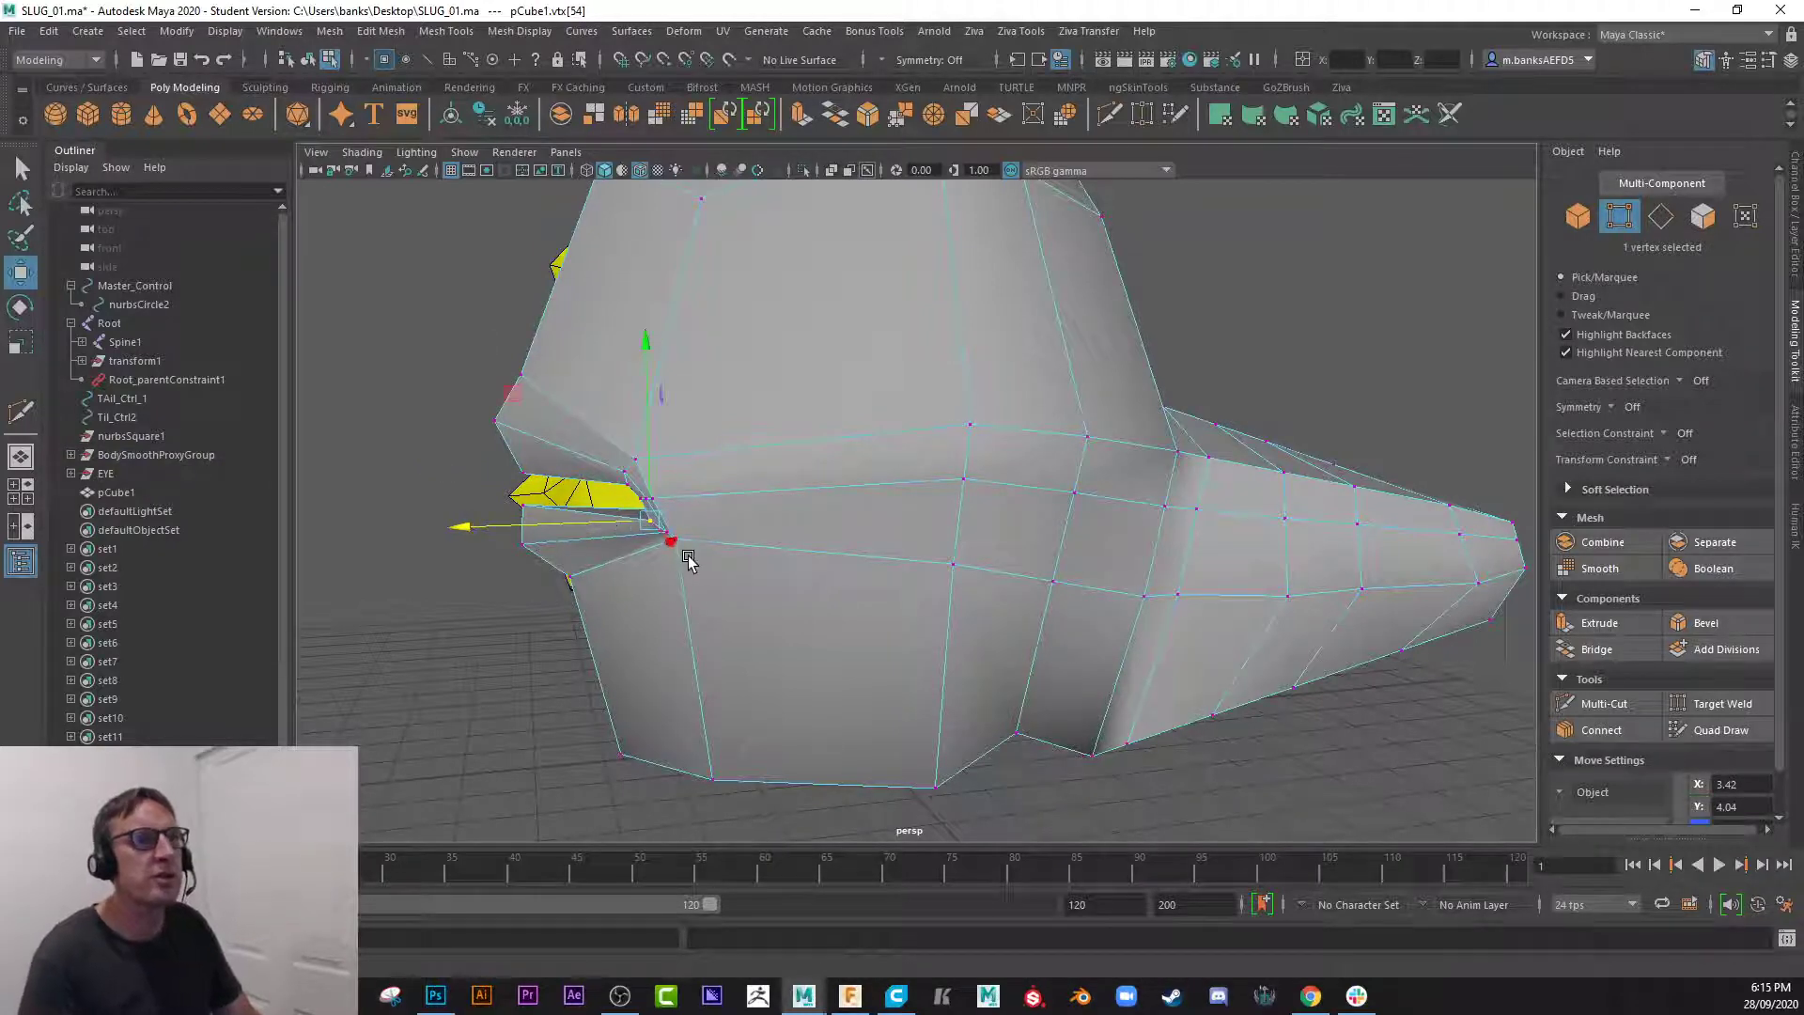
- Move the outer middle vertex of the mouth corner back and raise the upper outer corner vertex
{"action": "left_click", "coordinate": [676, 497]}
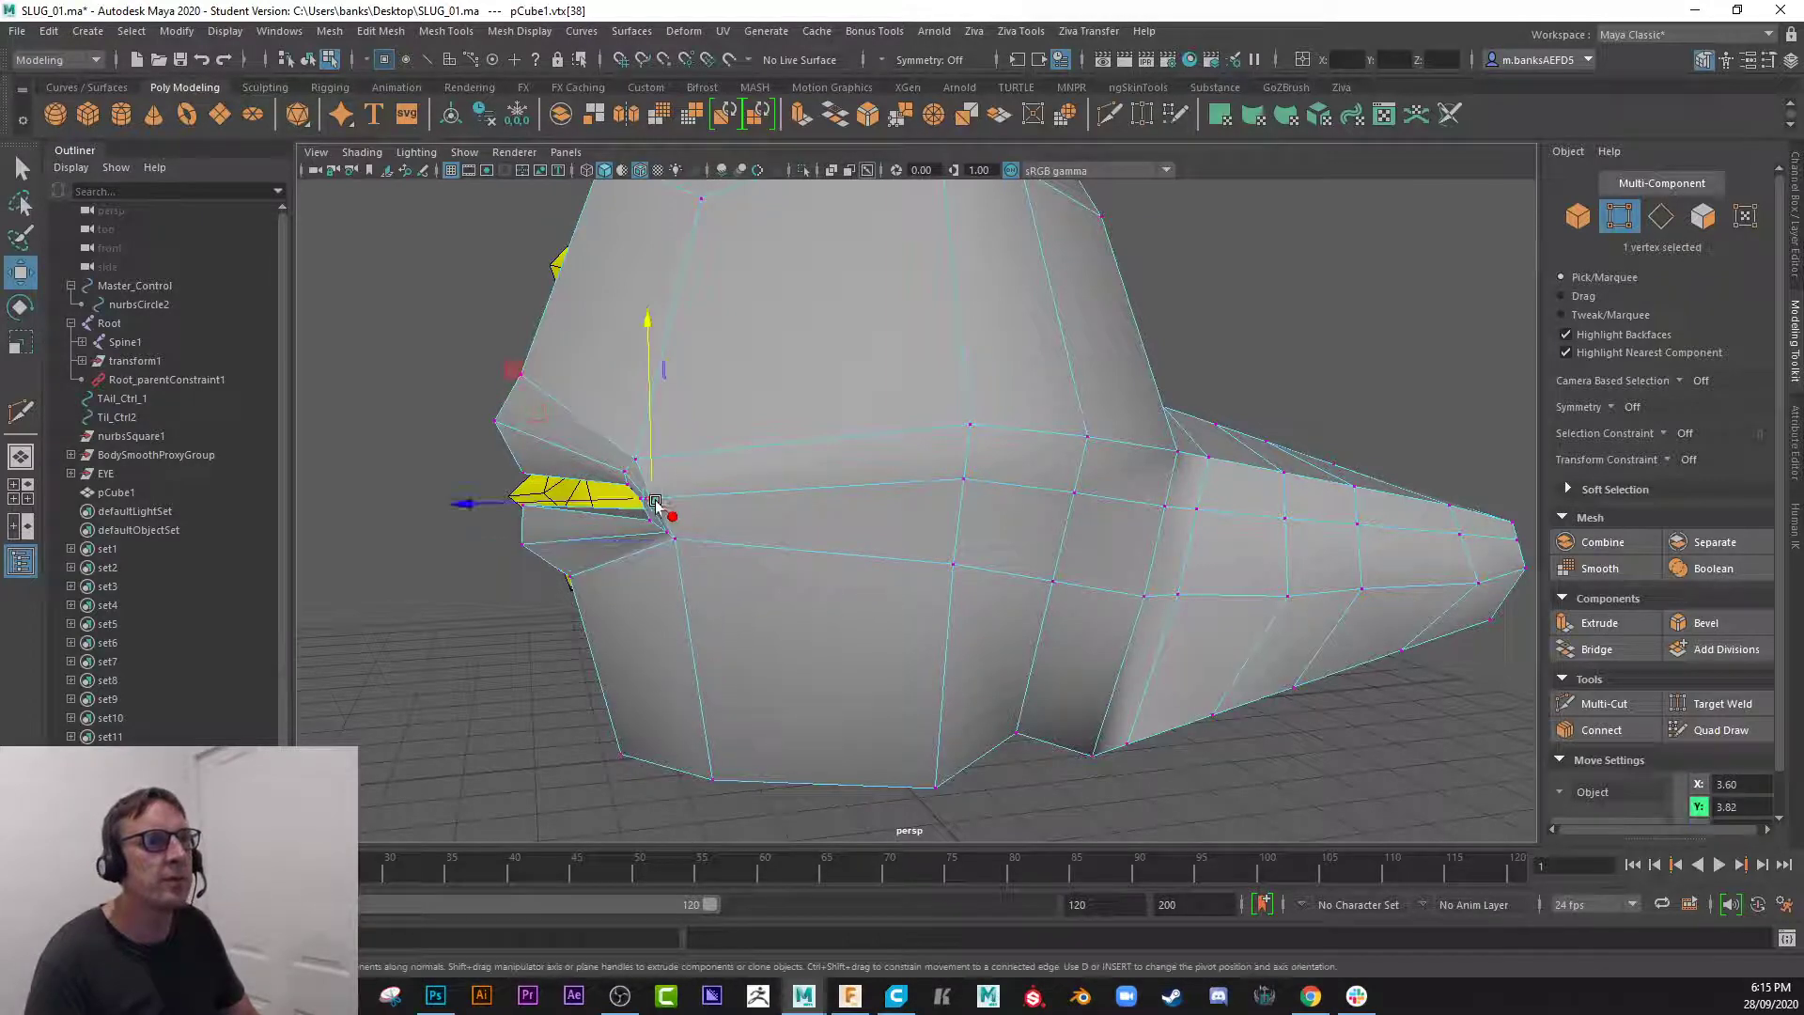
{"action": "left_click", "coordinate": [623, 503]}
{"action": "left_click", "coordinate": [635, 461]}
{"action": "left_click_drag", "start_coordinate": [635, 459], "coordinate": [643, 449]}
{"action": "left_click", "coordinate": [674, 542]}
{"action": "left_click", "coordinate": [649, 542]}
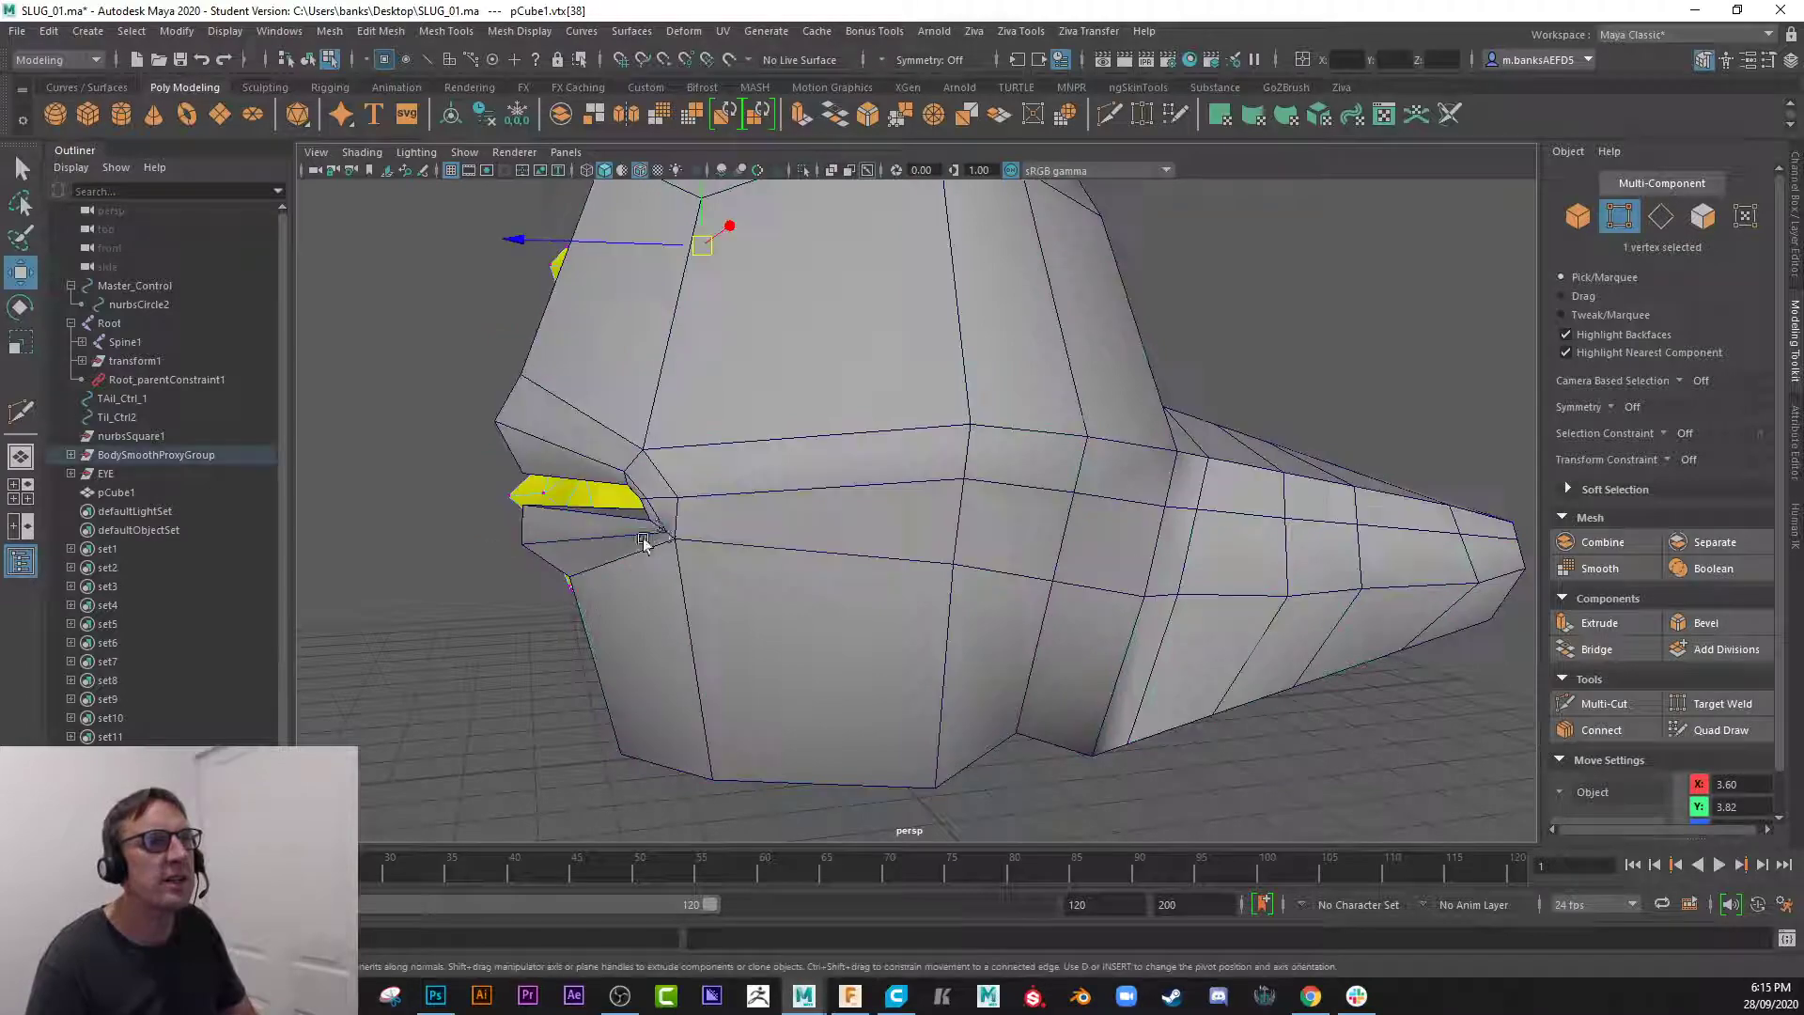
- Select the front face above the mouth, extrude it and scale it uniformly inward to inset the eye area
{"action": "right_click_drag", "start_coordinate": [872, 592], "coordinate": [689, 567], "text": "alt"}
{"action": "left_click_drag", "start_coordinate": [688, 568], "coordinate": [830, 566], "text": "alt"}
{"action": "right_click_drag", "start_coordinate": [830, 567], "coordinate": [744, 548], "text": "alt"}
{"action": "left_click_drag", "start_coordinate": [743, 548], "coordinate": [879, 428], "text": "alt"}
{"action": "left_click_drag", "start_coordinate": [831, 636], "coordinate": [833, 624], "text": "alt"}
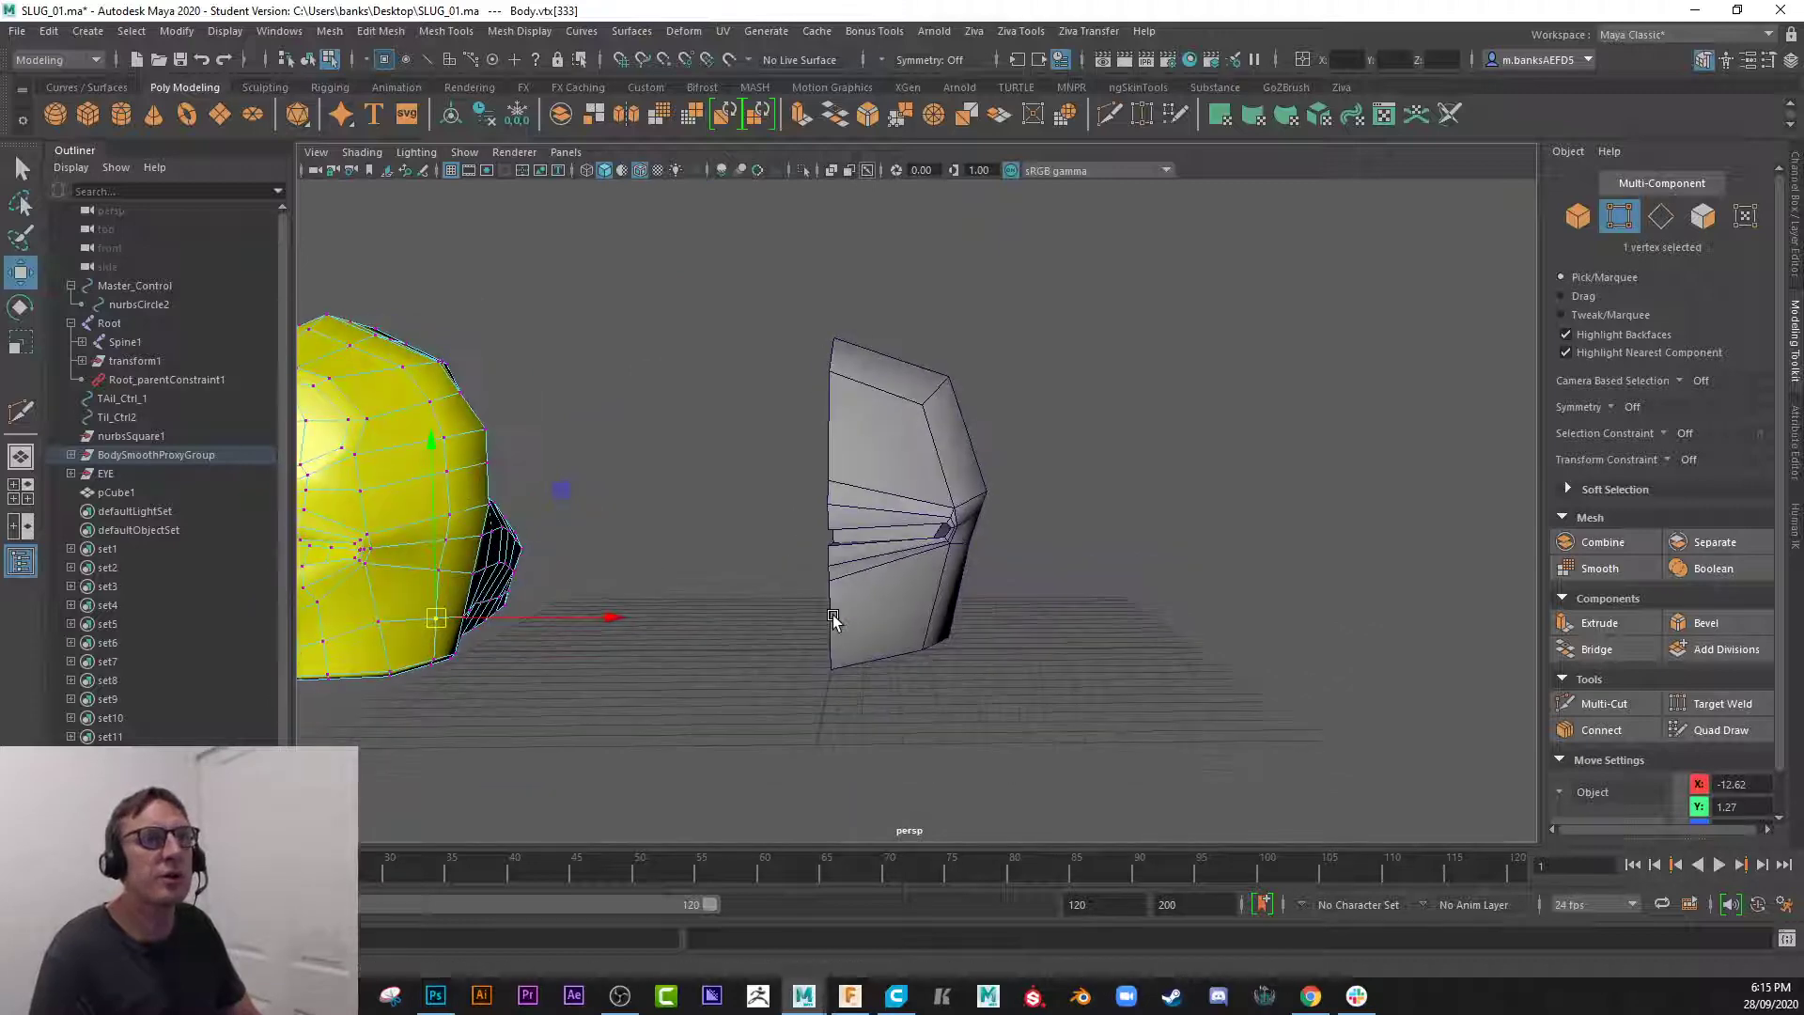
{"action": "right_click_drag", "start_coordinate": [887, 445], "coordinate": [886, 497]}
{"action": "left_click", "coordinate": [893, 442]}
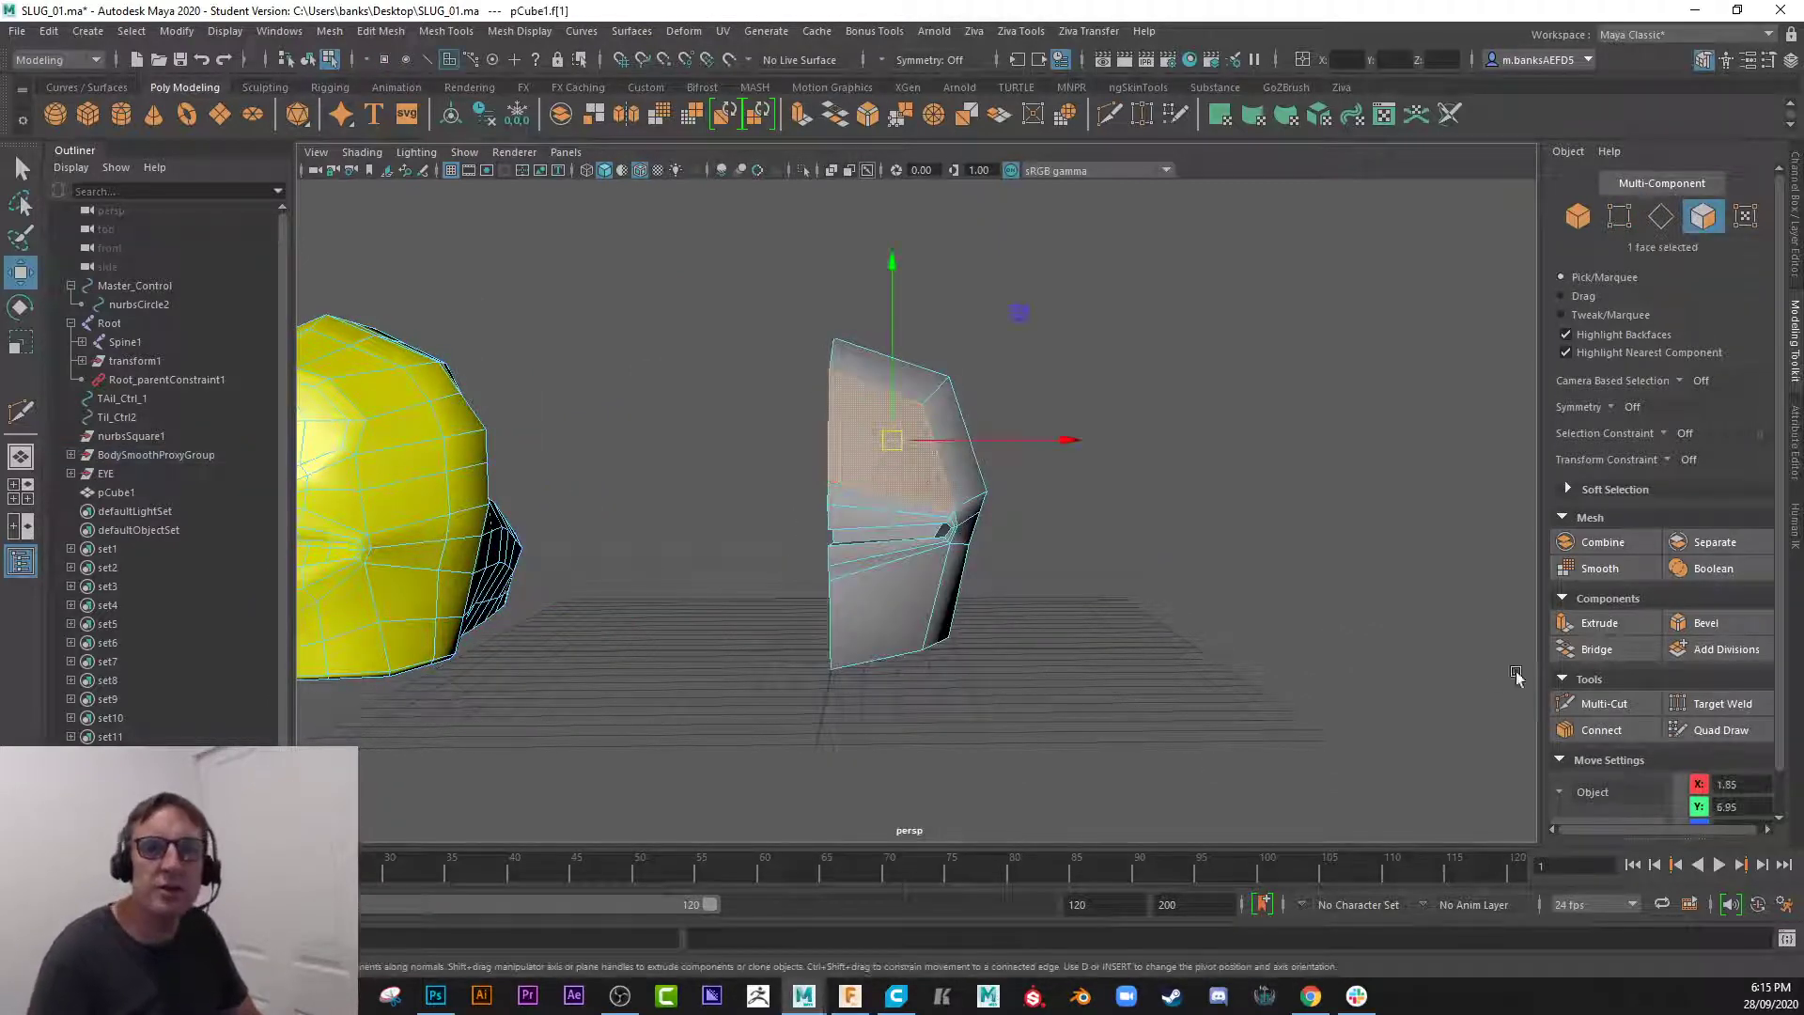
{"action": "left_click", "coordinate": [1598, 623]}
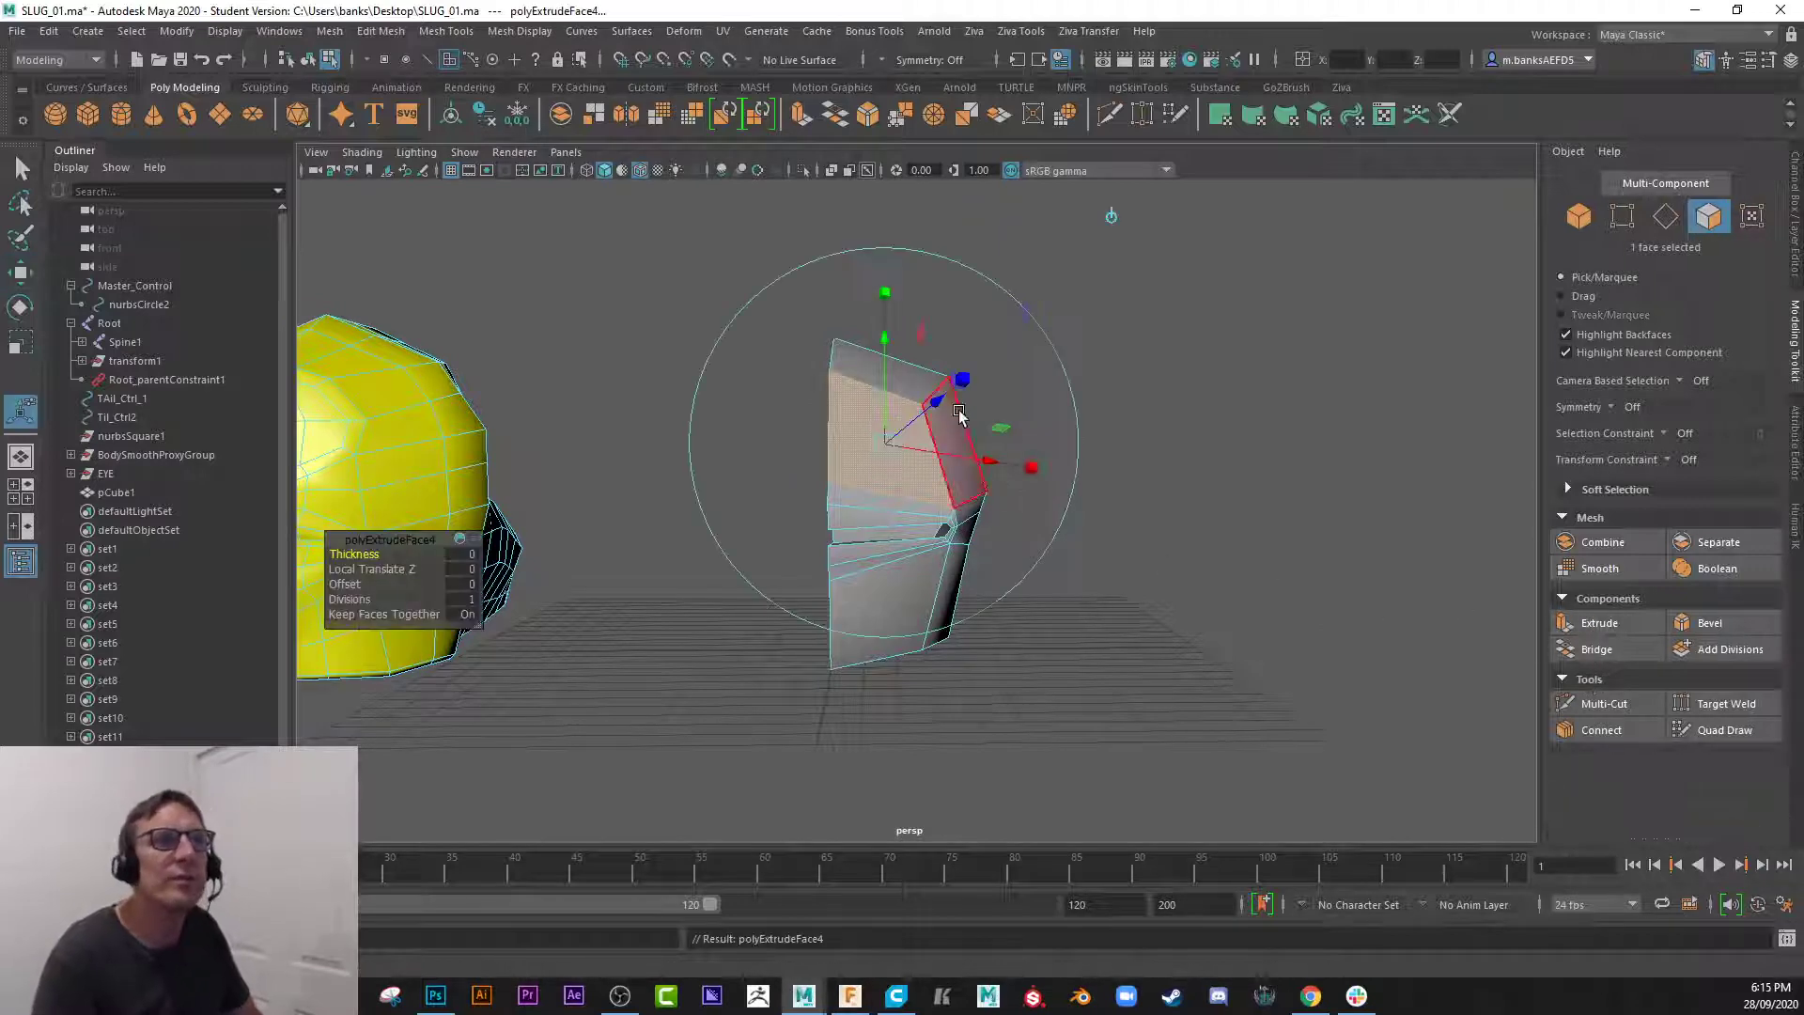
{"action": "left_click", "coordinate": [885, 292]}
{"action": "left_click_drag", "start_coordinate": [885, 445], "coordinate": [869, 455]}
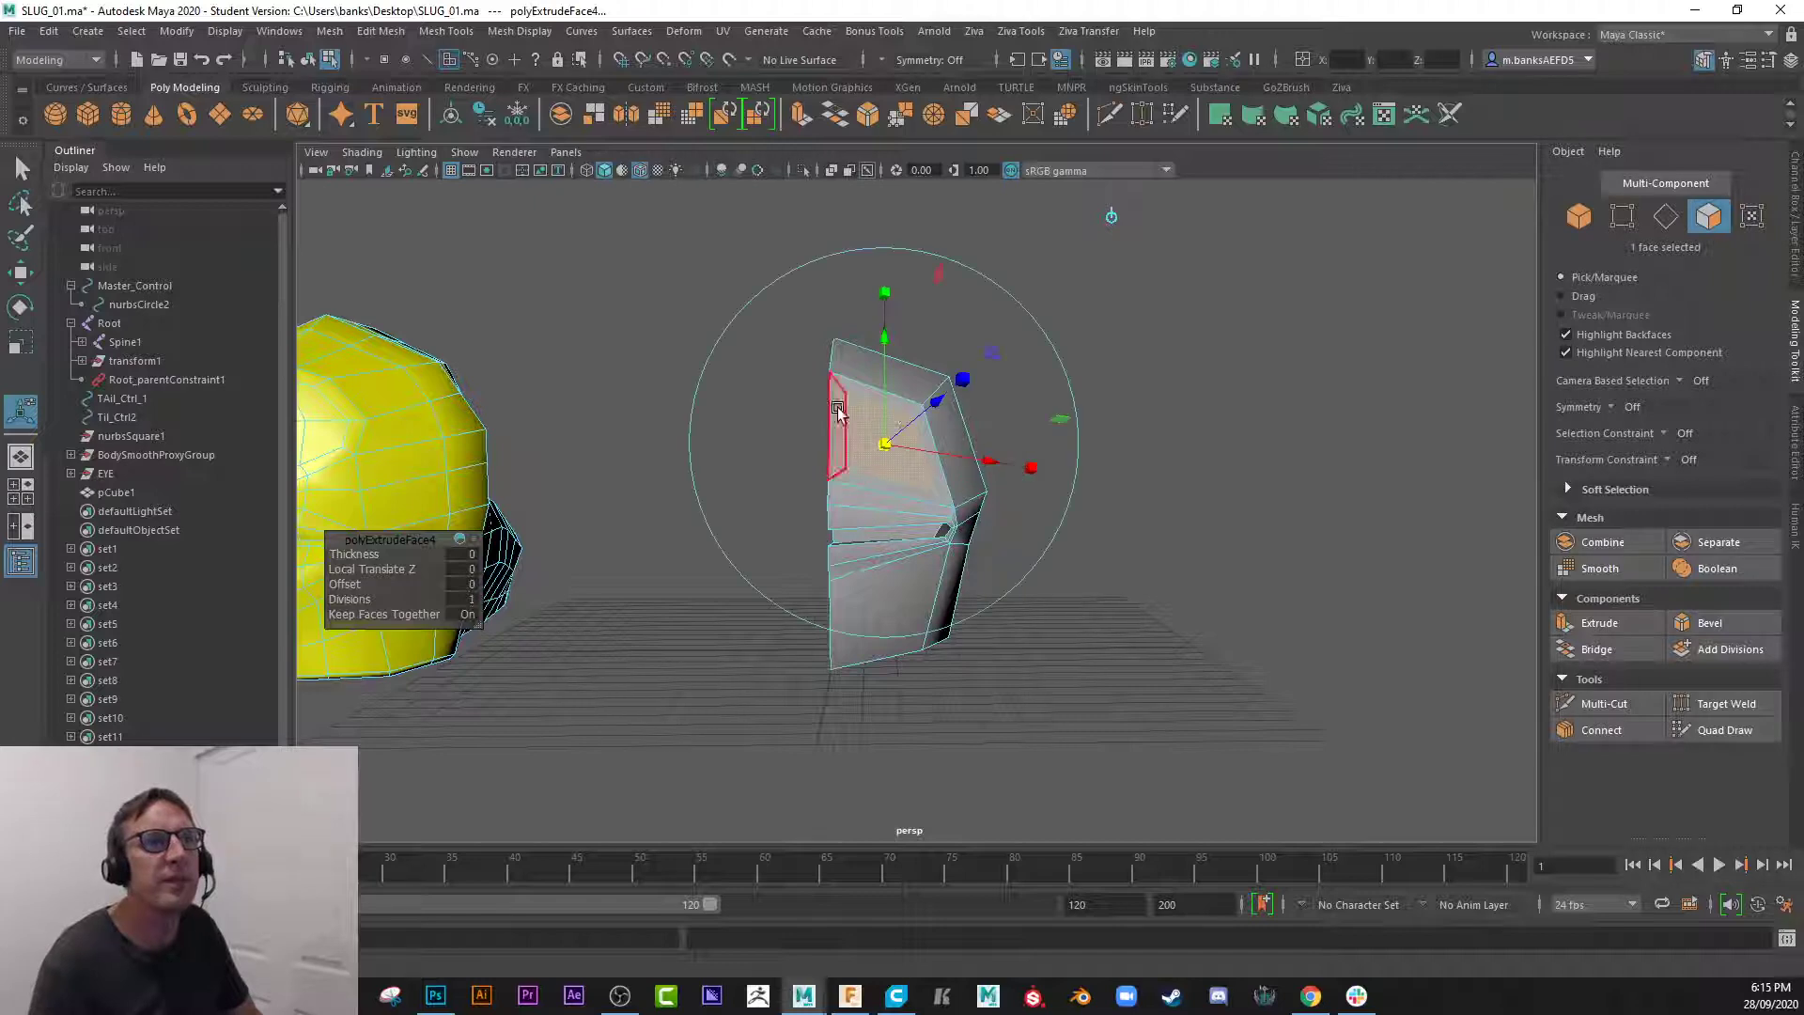
{"action": "scroll", "coordinate": [966, 583], "scroll_direction": "up", "scroll_amount": 2}
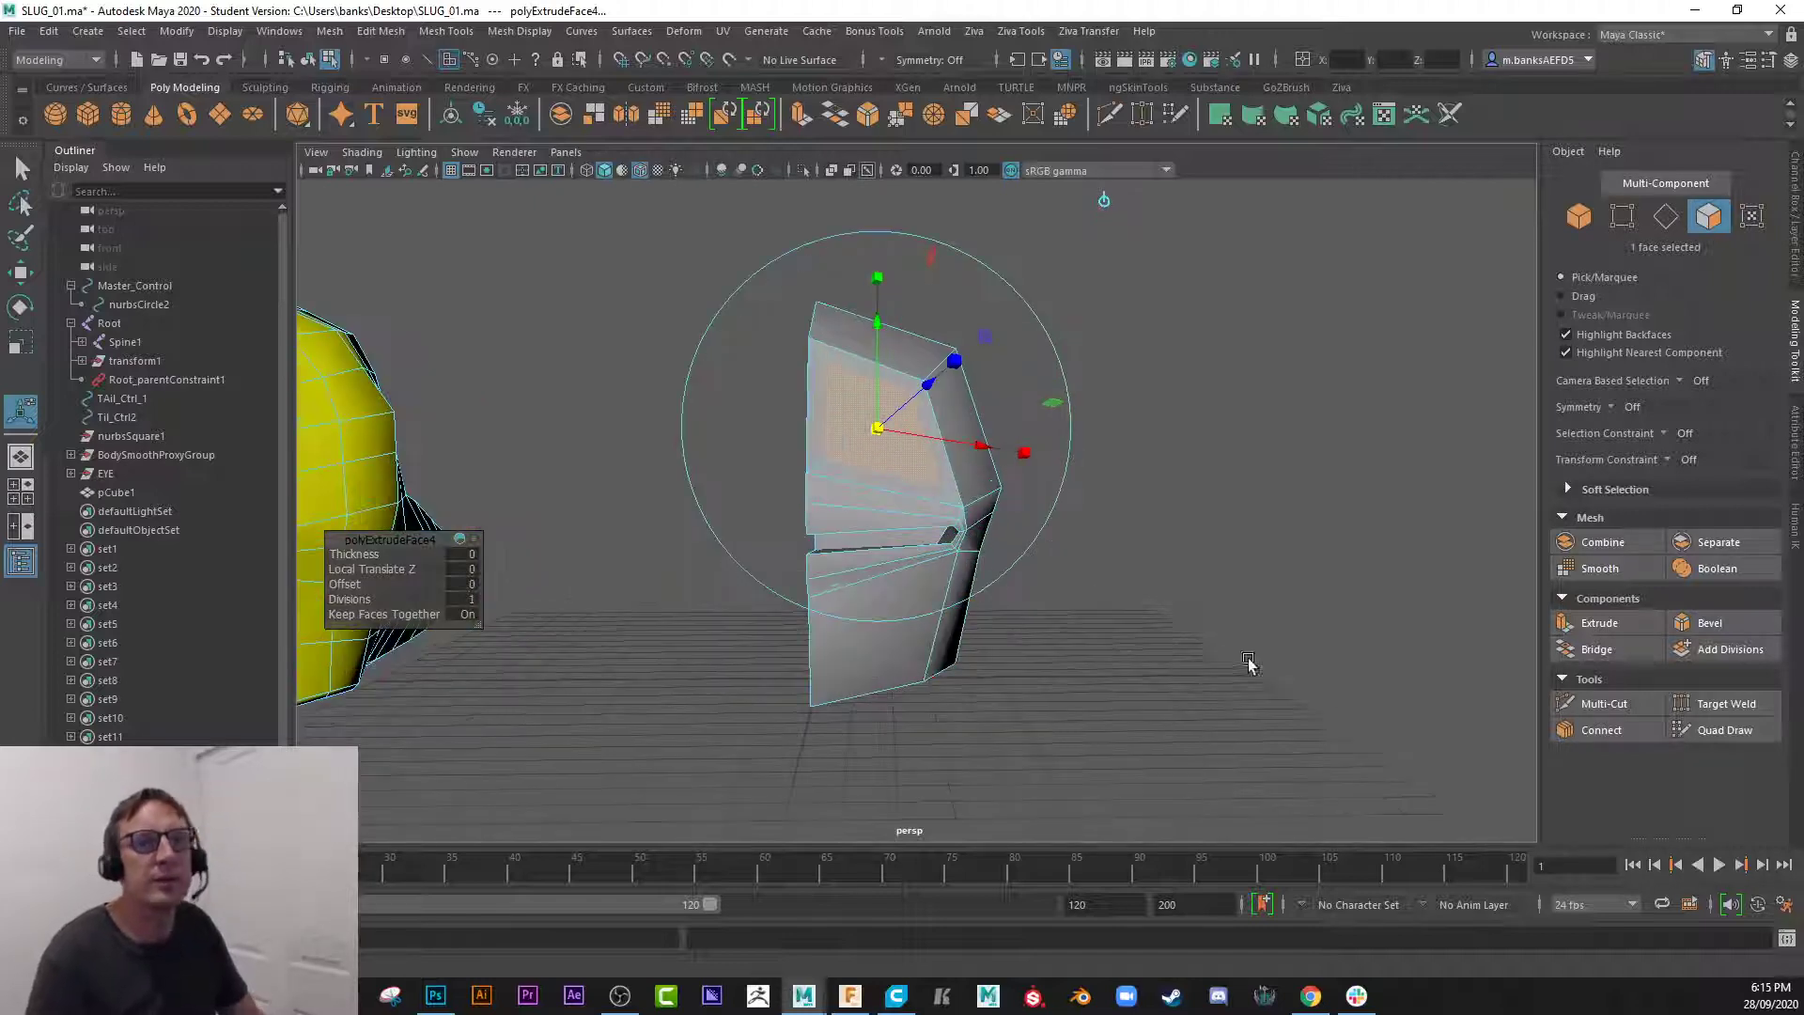
- Use Multi-Cut to add an inner ring to the inset face, plus vertical and horizontal edge loops through the eye area
{"action": "left_click", "coordinate": [1600, 703]}
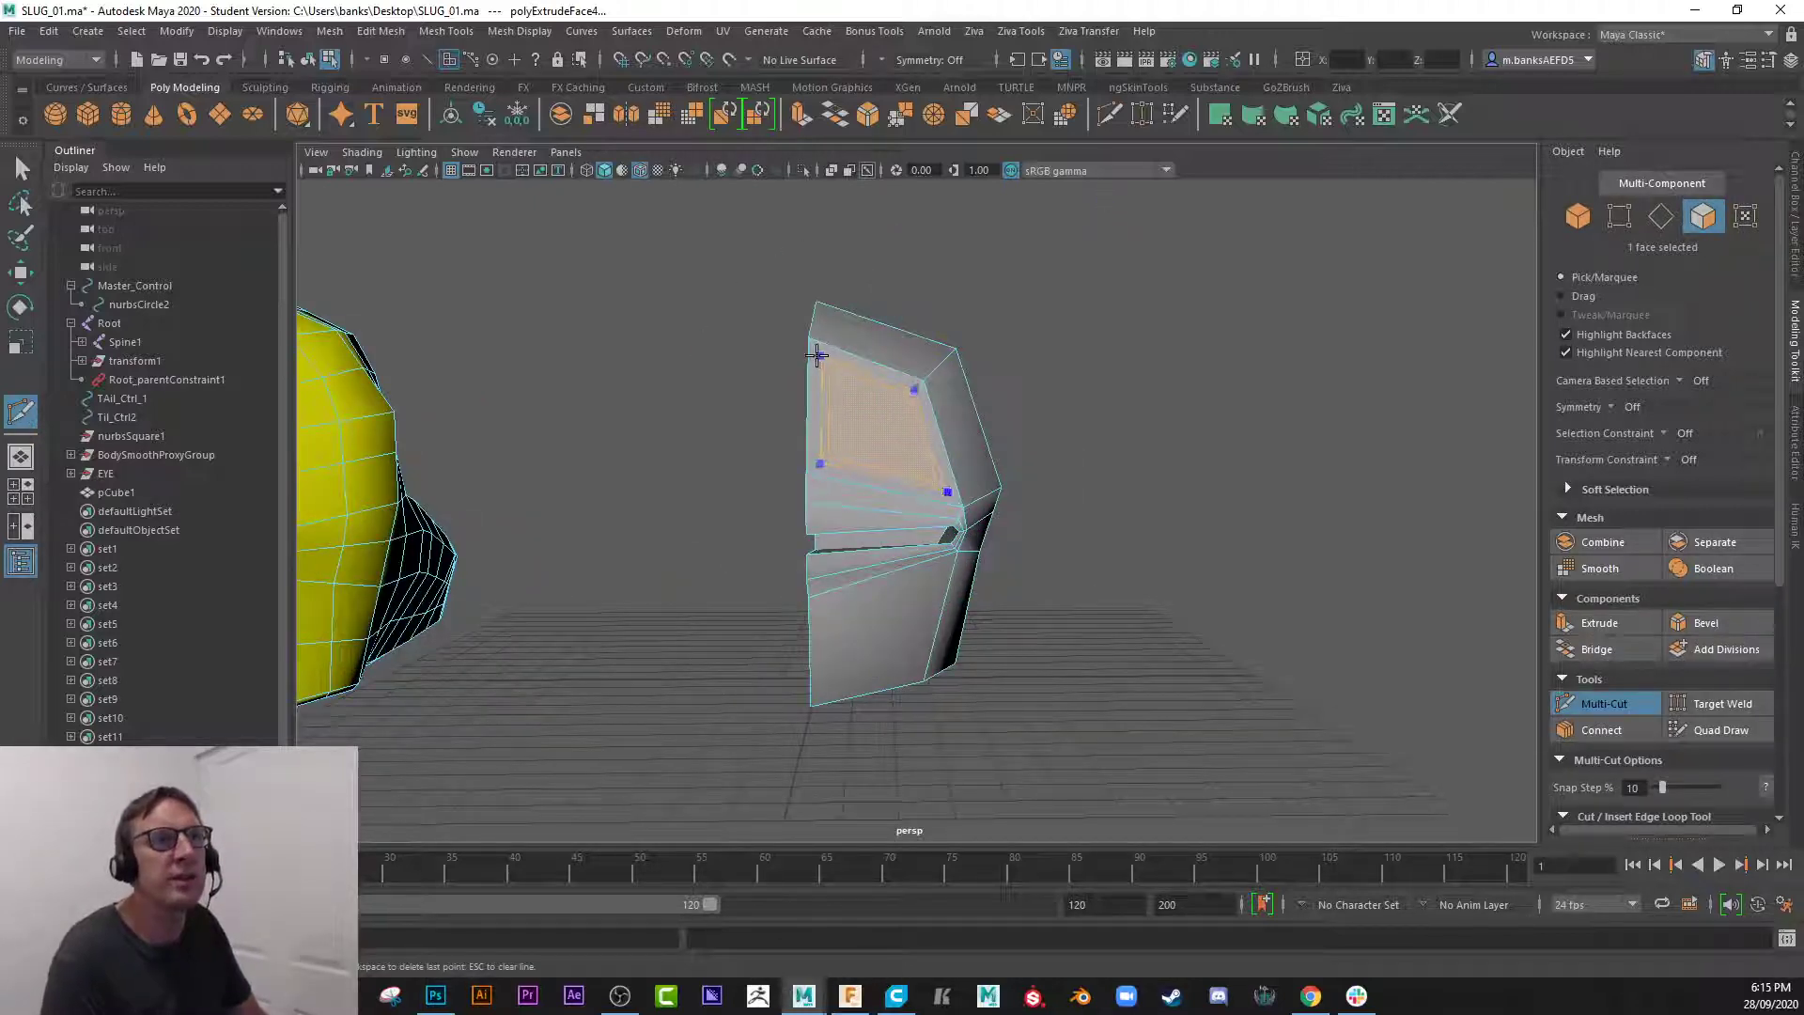
{"action": "left_click", "coordinate": [1207, 749]}
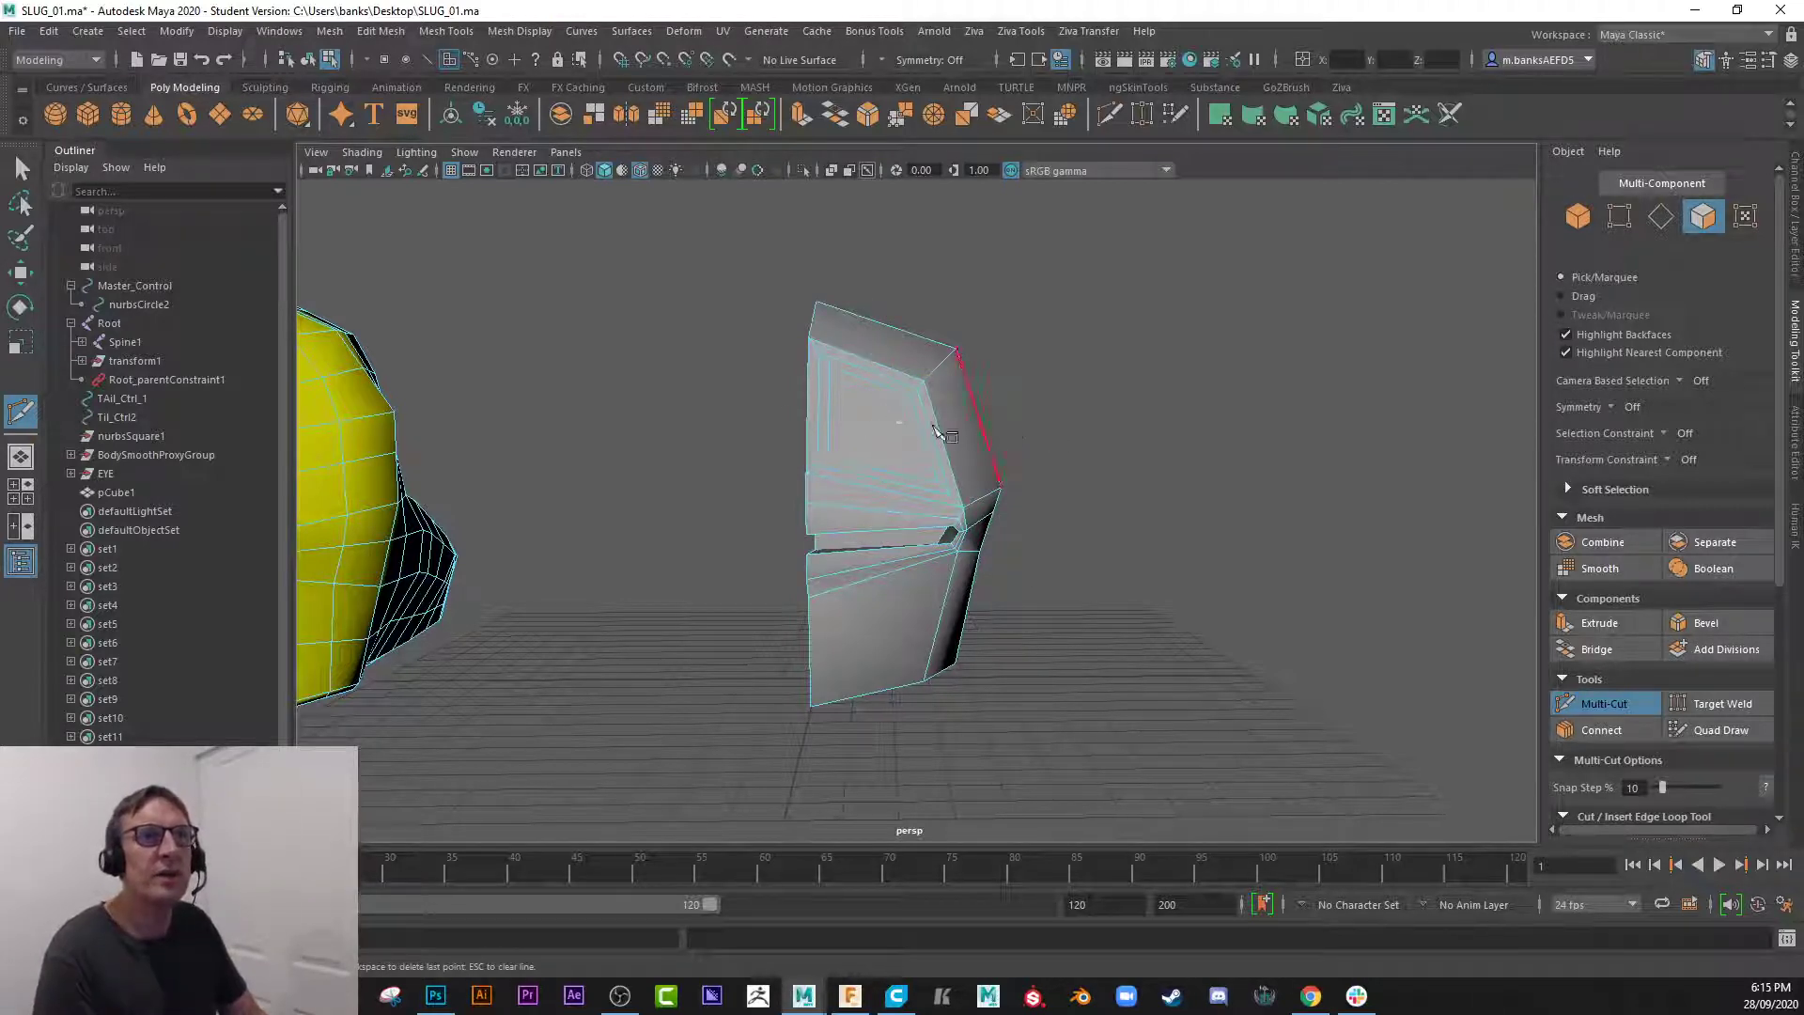
{"action": "left_click", "coordinate": [879, 384], "text": "ctrl"}
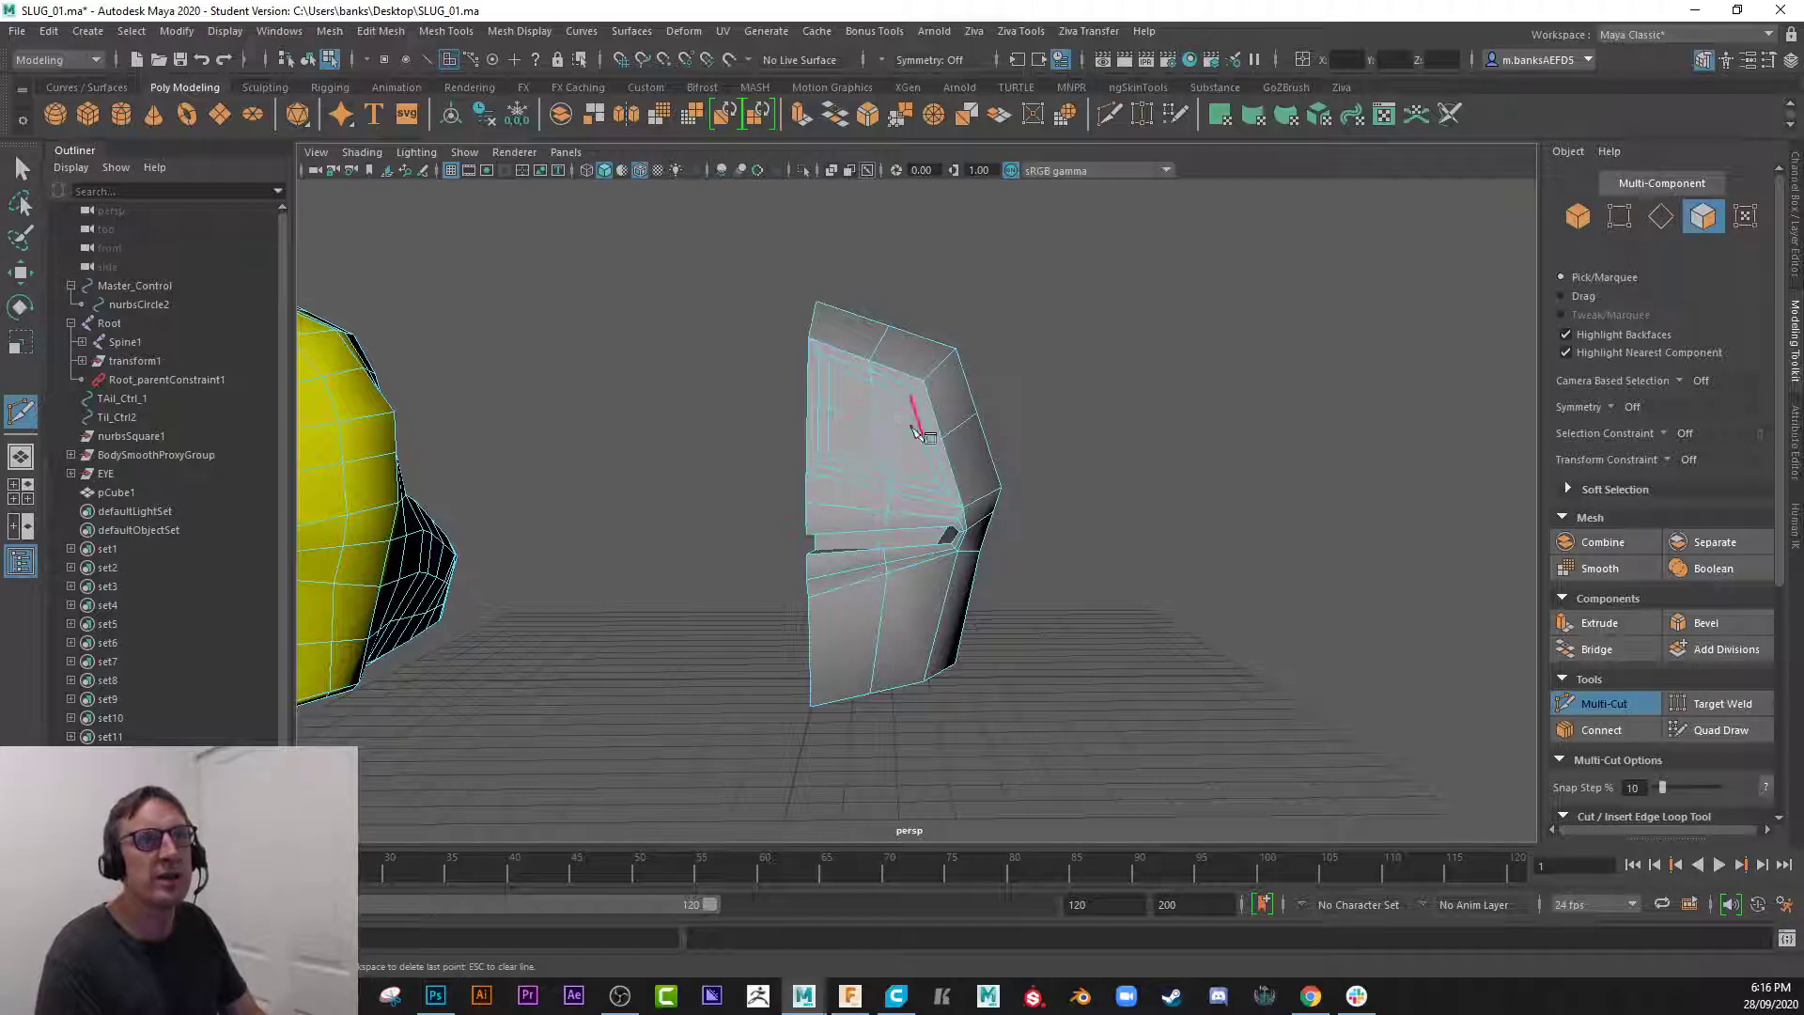
{"action": "middle_click_drag", "start_coordinate": [942, 588], "coordinate": [940, 729], "text": "alt"}
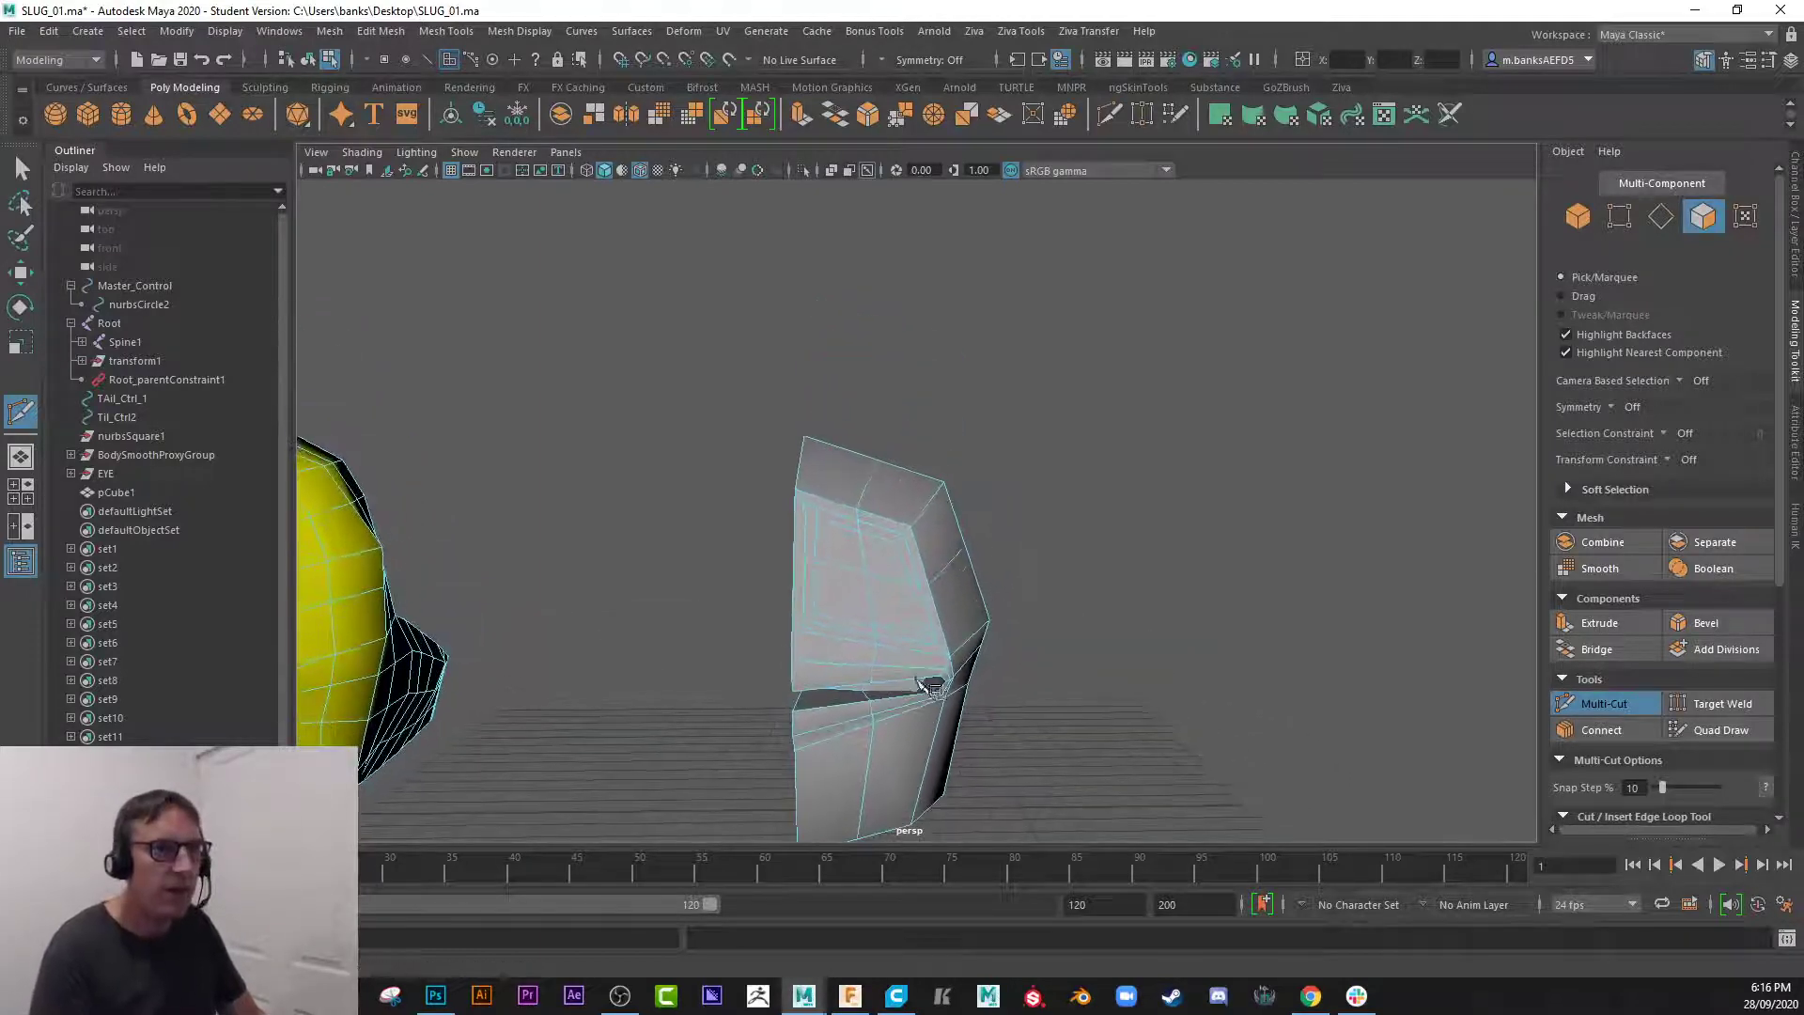
{"action": "right_click_drag", "start_coordinate": [940, 729], "coordinate": [968, 733], "text": "alt"}
{"action": "middle_click_drag", "start_coordinate": [968, 733], "coordinate": [1037, 611], "text": "alt"}
{"action": "mouse_move", "coordinate": [1038, 610]}
{"action": "left_mouse_down", "text": "alt"}
{"action": "mouse_move", "coordinate": [1052, 608]}
{"action": "mouse_move", "coordinate": [1026, 593]}
{"action": "mouse_move", "coordinate": [1067, 612]}
{"action": "left_mouse_up", "text": "alt"}
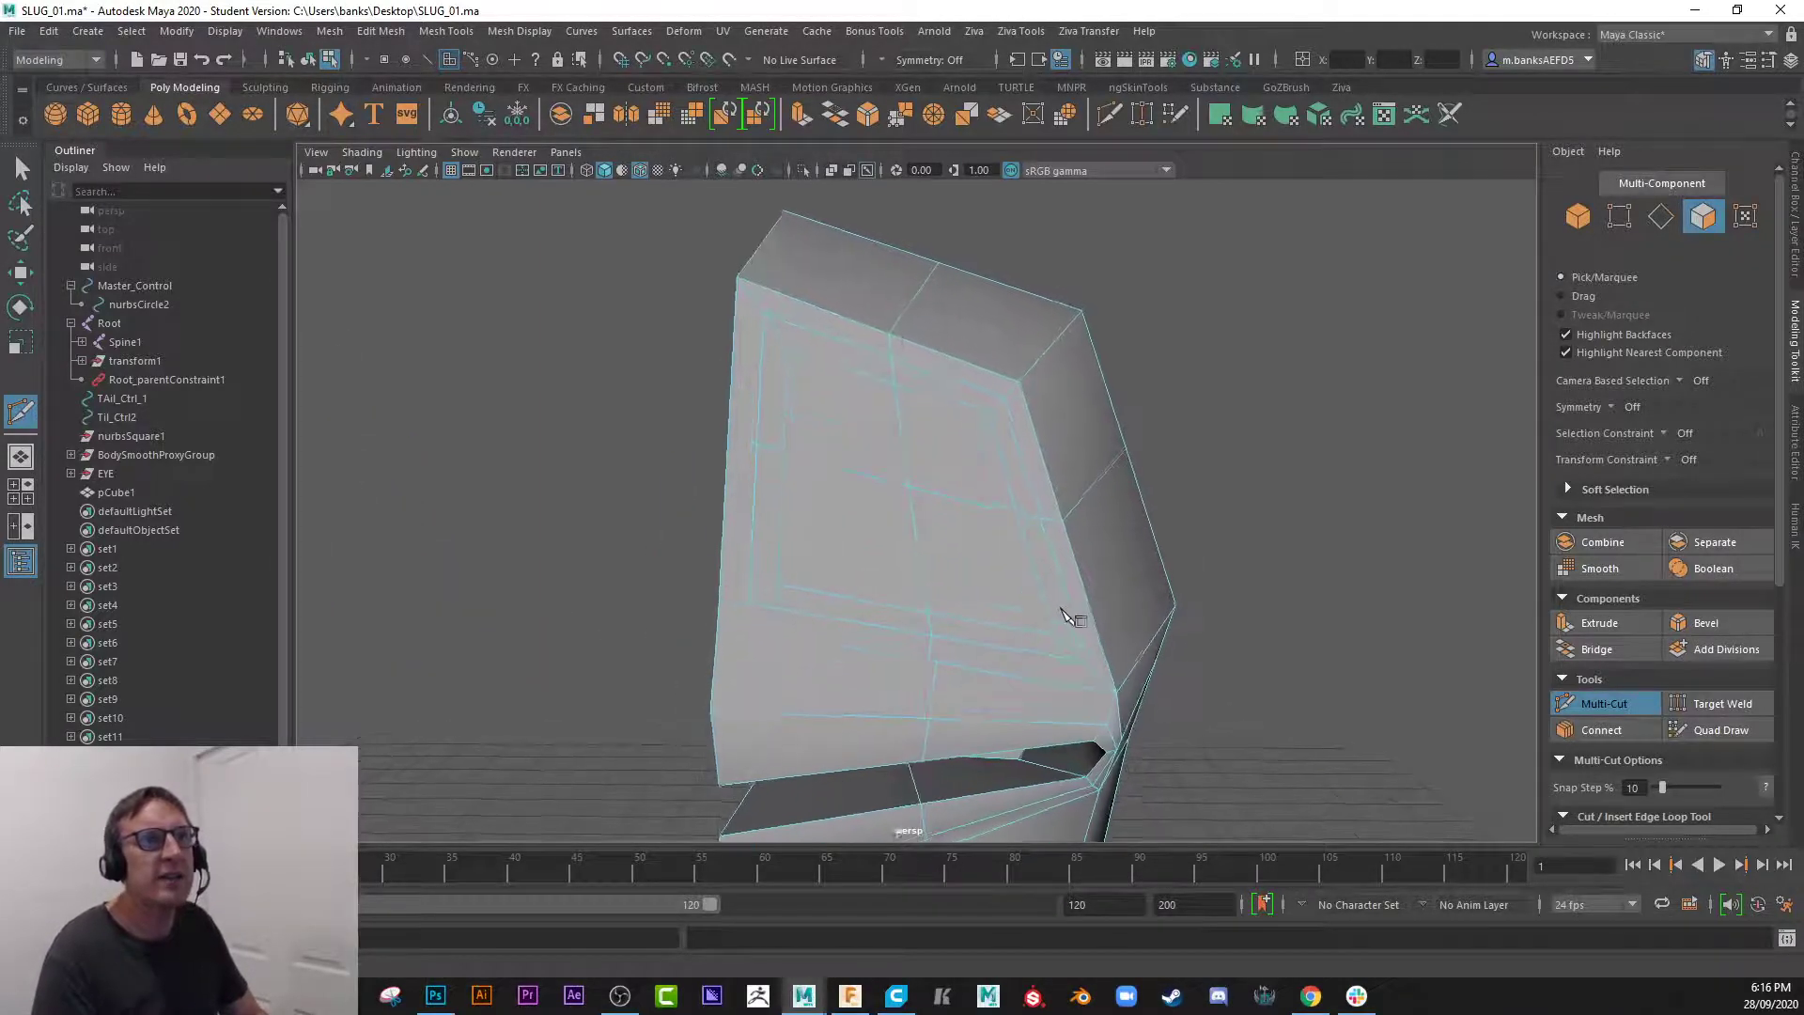
- Try to round the eye area by raising its top middle vertices and pulling its outer side middle vertices outward
{"action": "key", "text": "w"}
{"action": "right_click_drag", "start_coordinate": [882, 362], "coordinate": [808, 359]}
{"action": "left_click", "coordinate": [876, 325]}
{"action": "left_click_drag", "start_coordinate": [874, 324], "coordinate": [906, 419]}
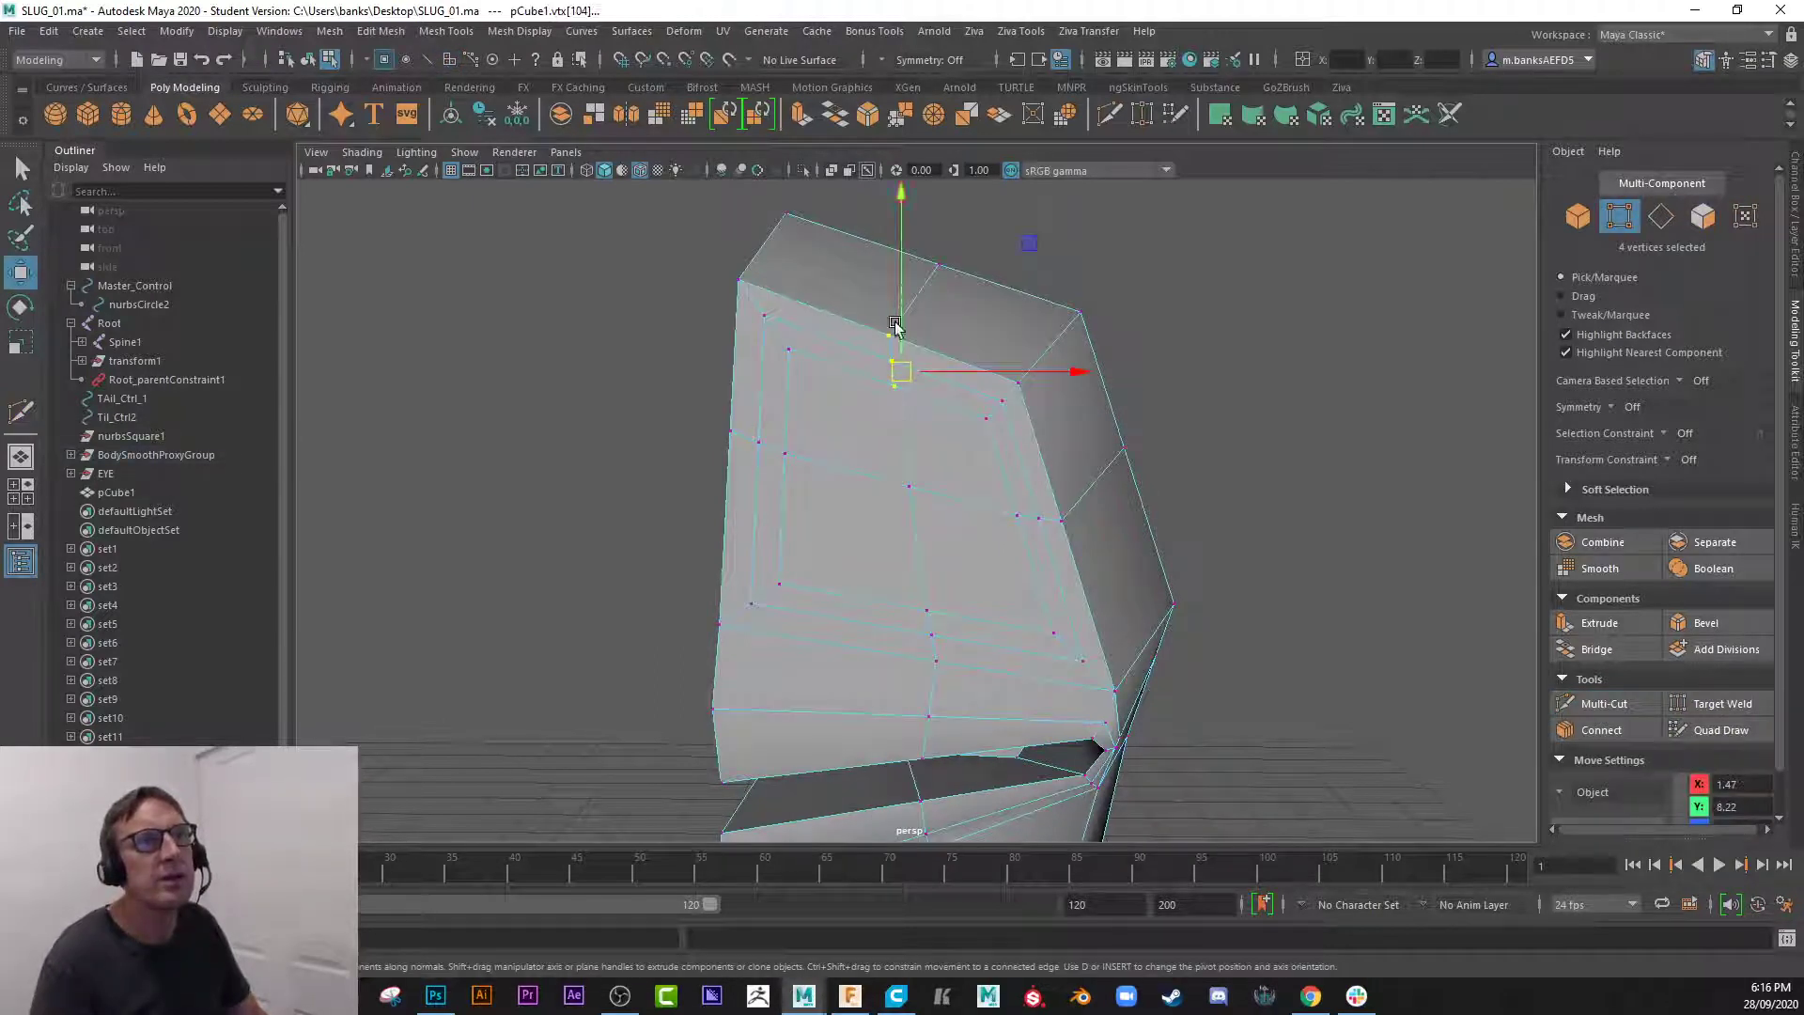
{"action": "left_click_drag", "start_coordinate": [900, 329], "coordinate": [899, 292]}
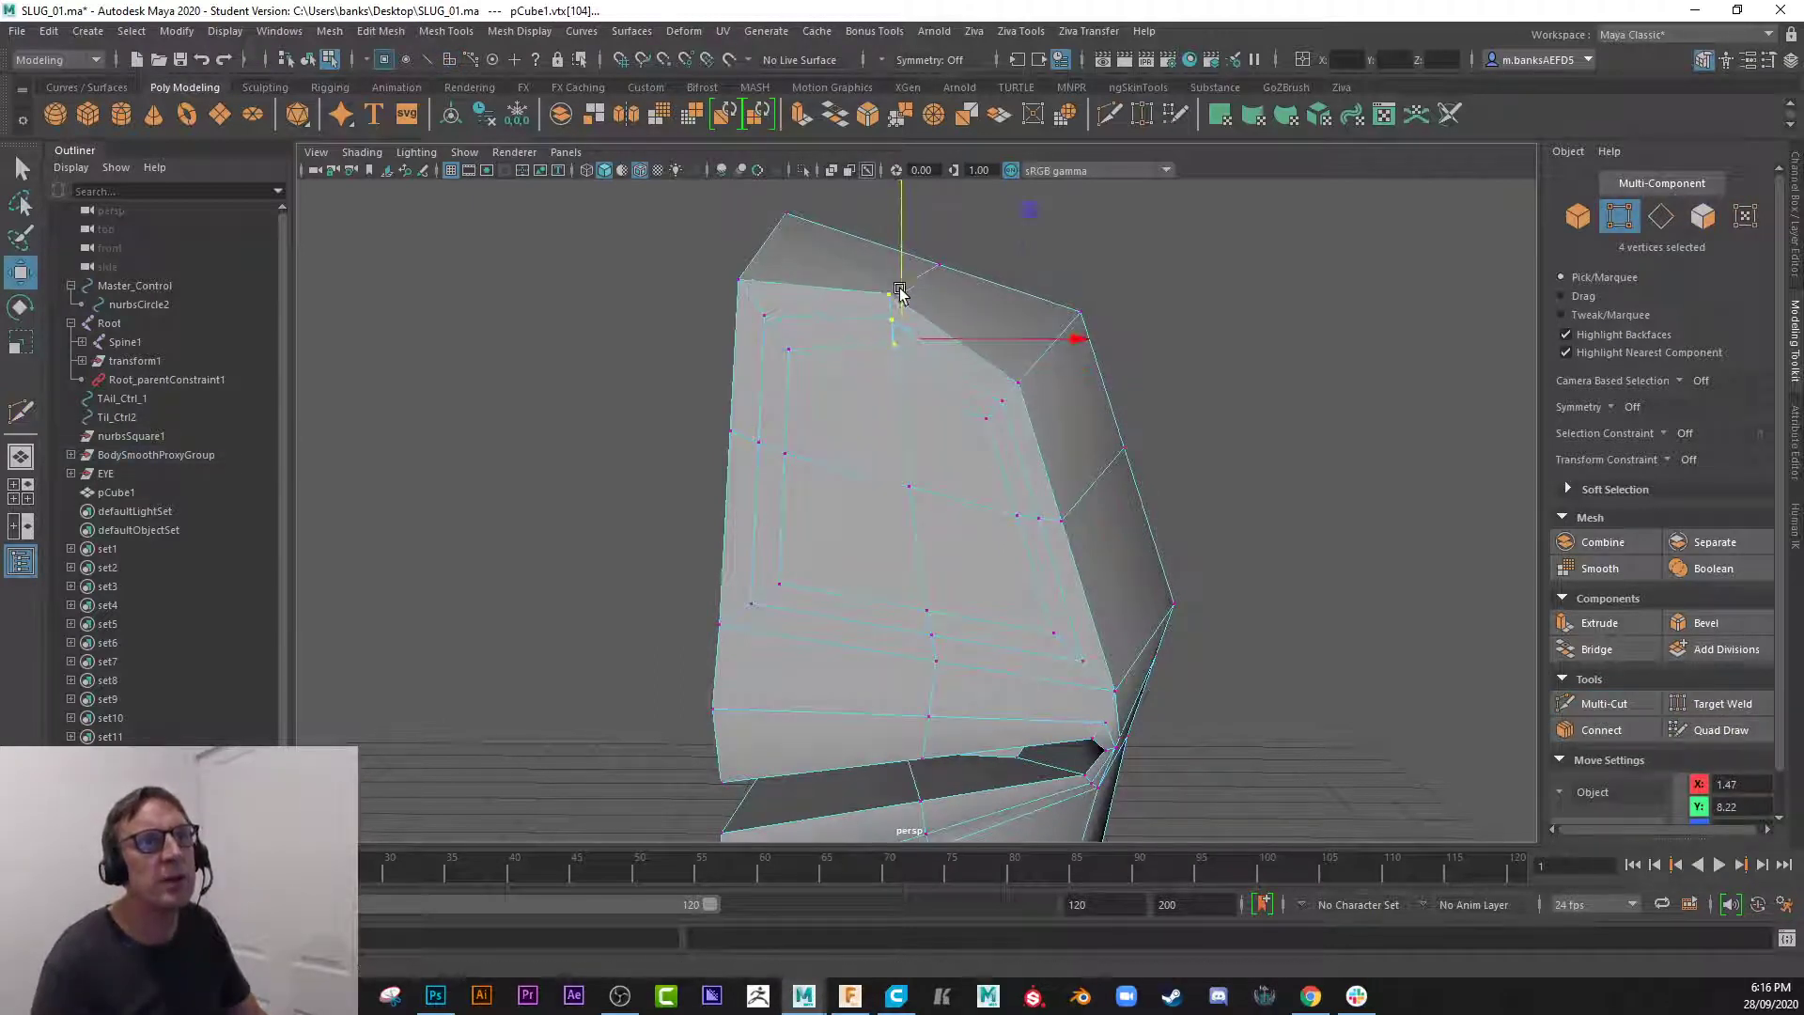
{"action": "left_click_drag", "start_coordinate": [1003, 508], "coordinate": [1124, 516]}
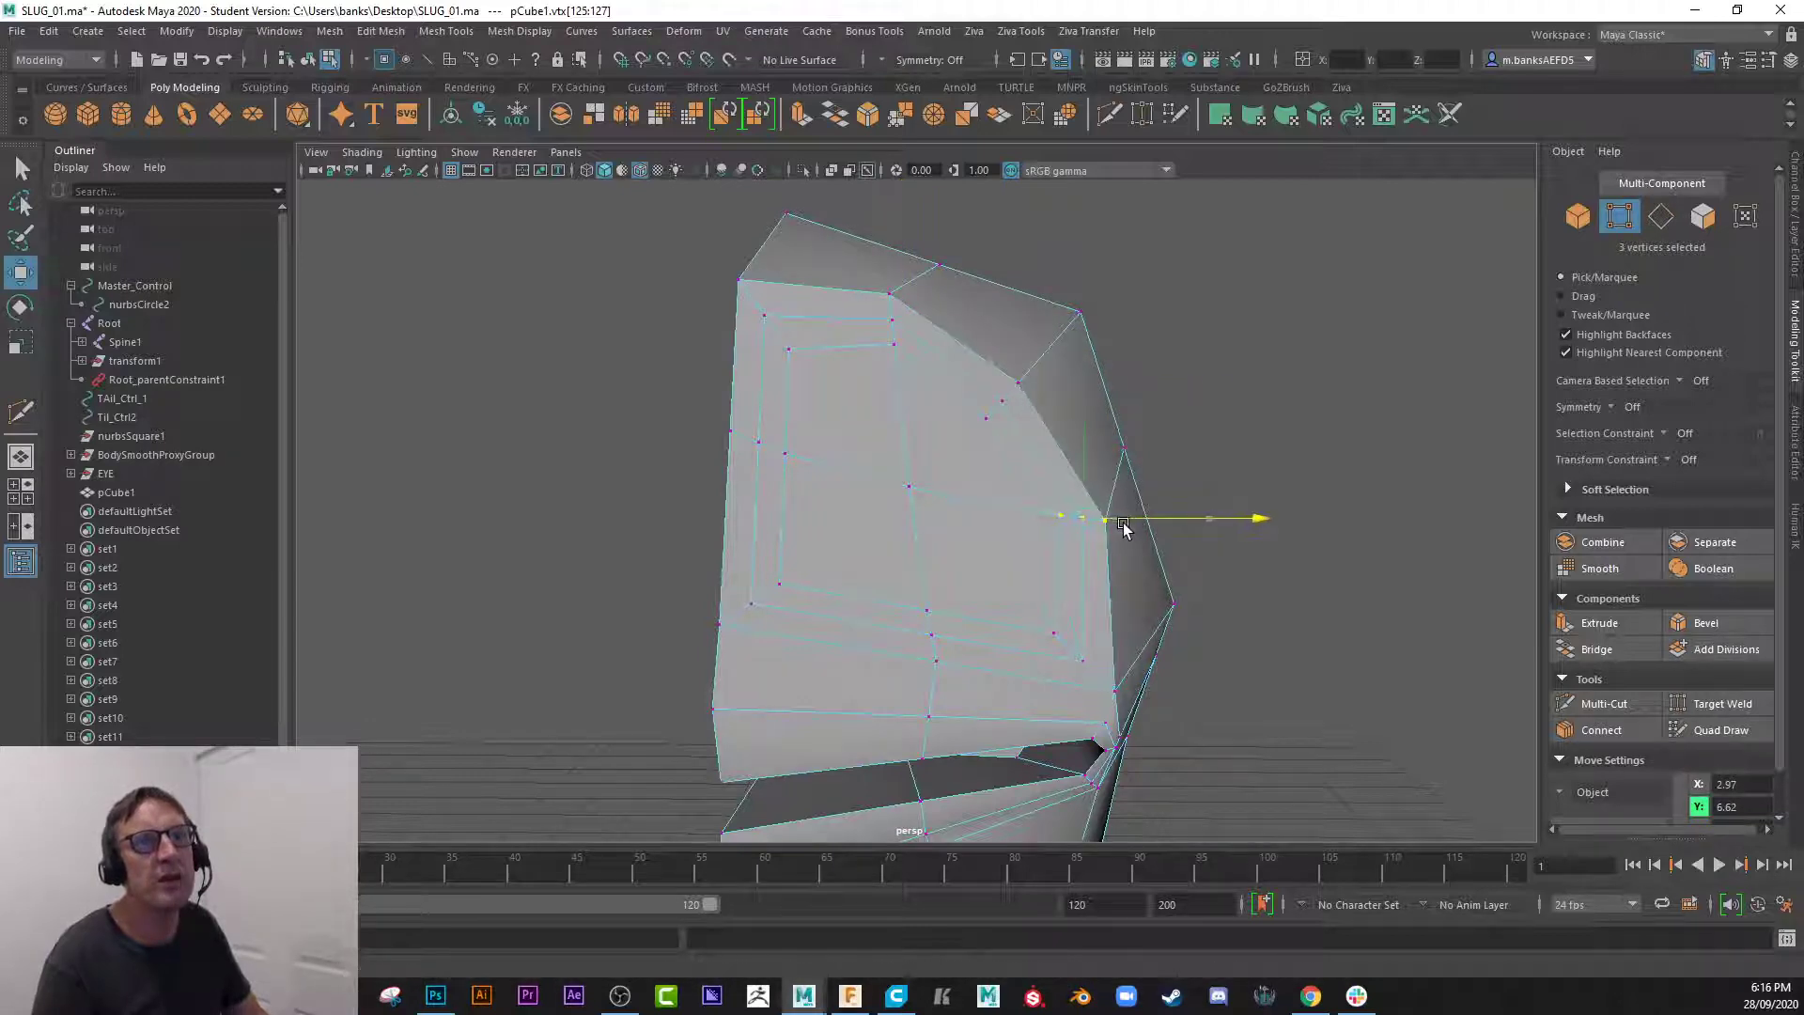
{"action": "left_click_drag", "start_coordinate": [1131, 580], "coordinate": [773, 564], "text": "alt"}
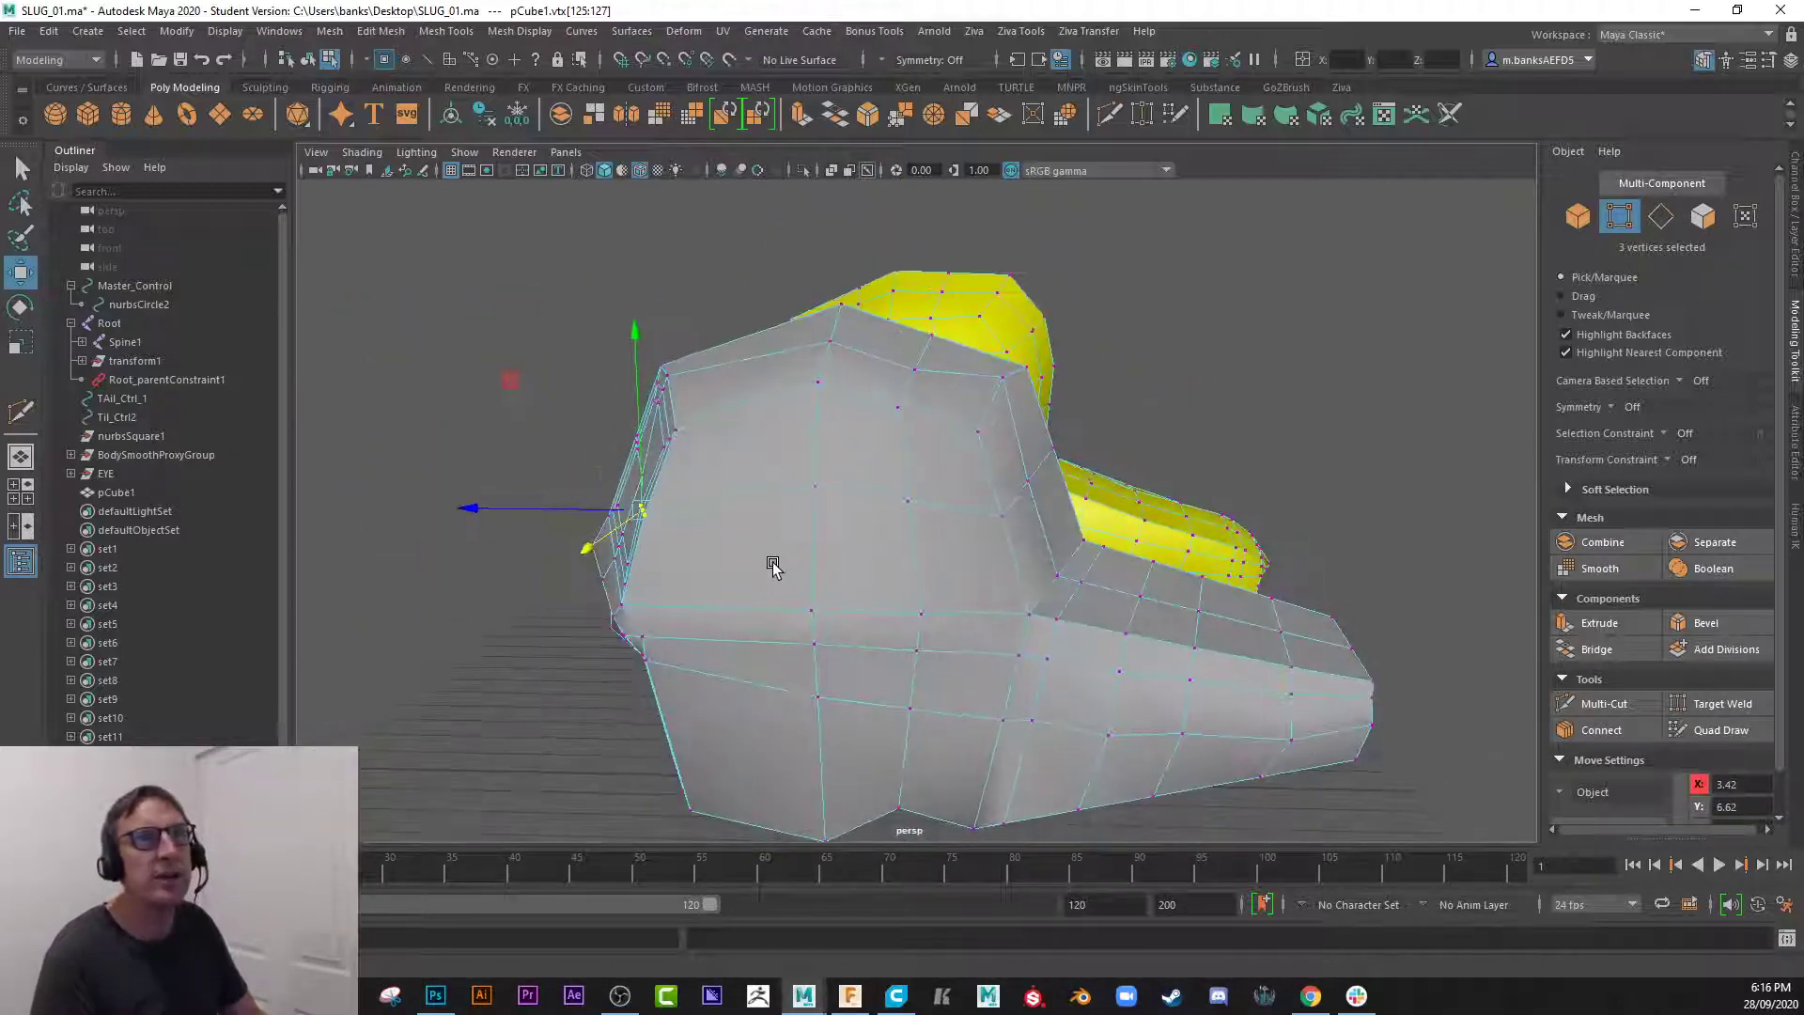
{"action": "left_click_drag", "start_coordinate": [994, 389], "coordinate": [951, 547], "text": "alt"}
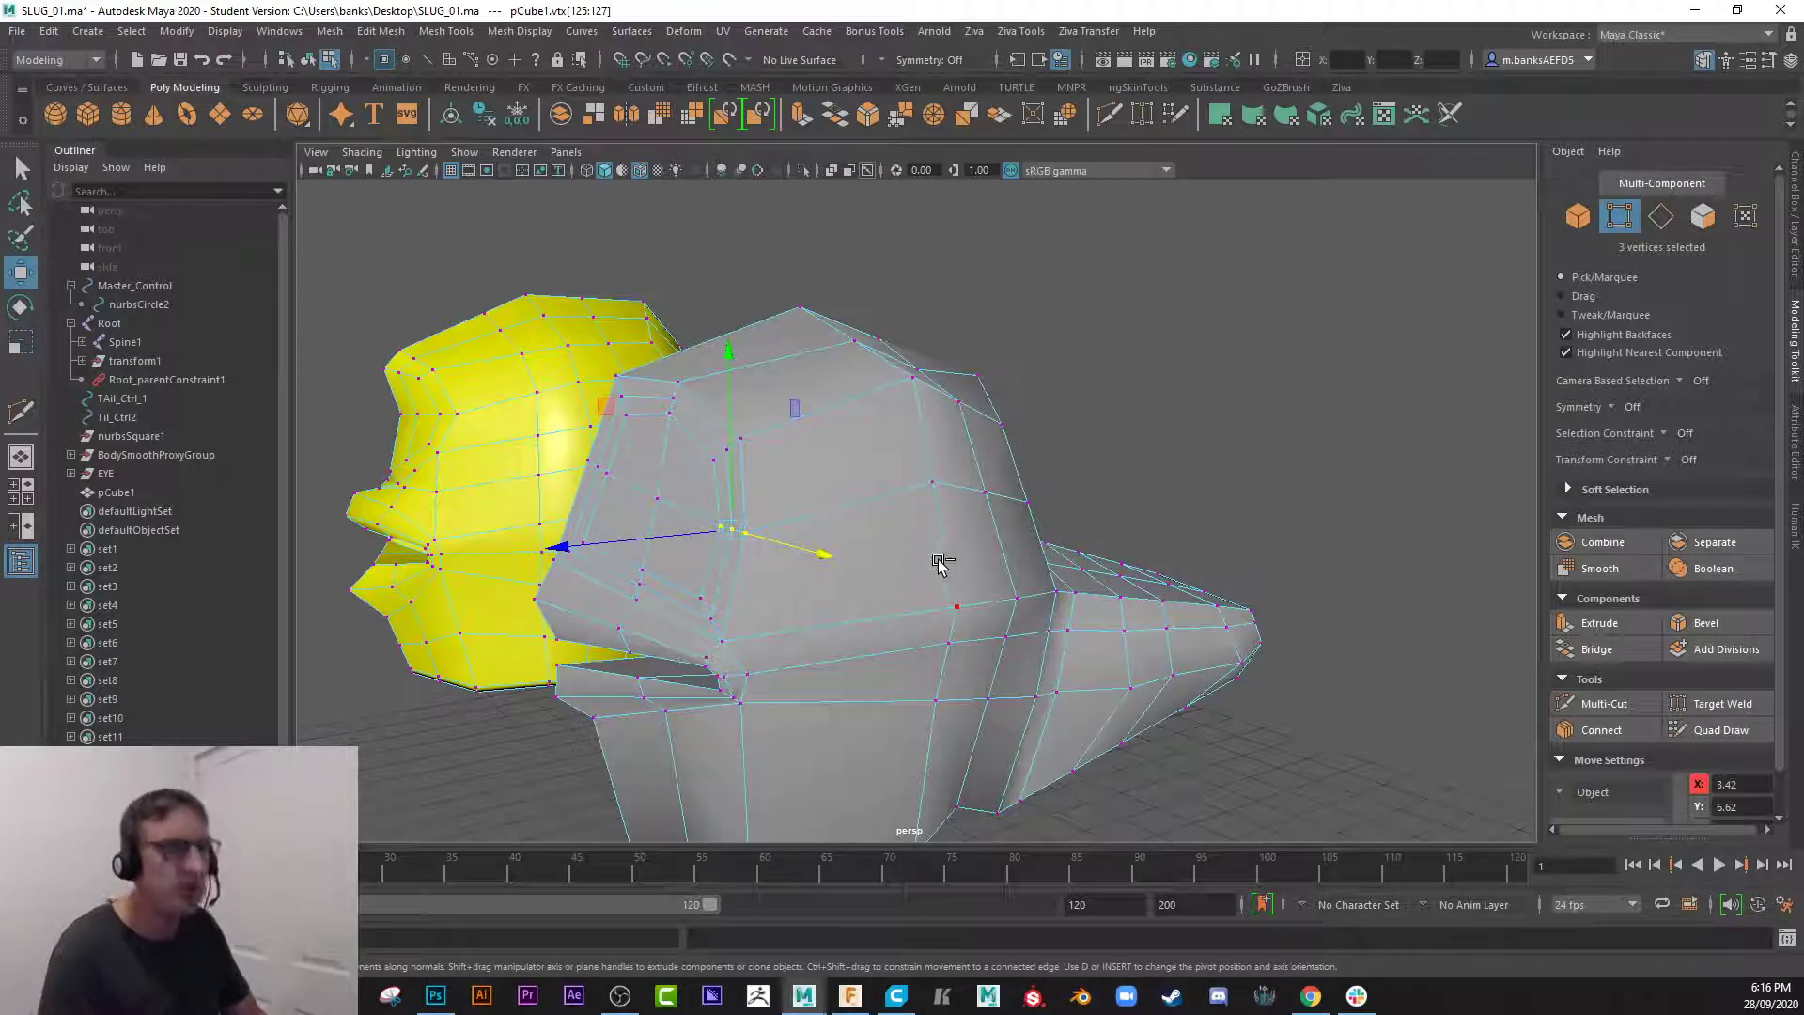
- Undo the vertex moves made around the eye area
{"action": "key", "text": "ctrl+z"}
{"action": "key", "text": "ctrl+z"}
{"action": "key", "text": "ctrl+z"}
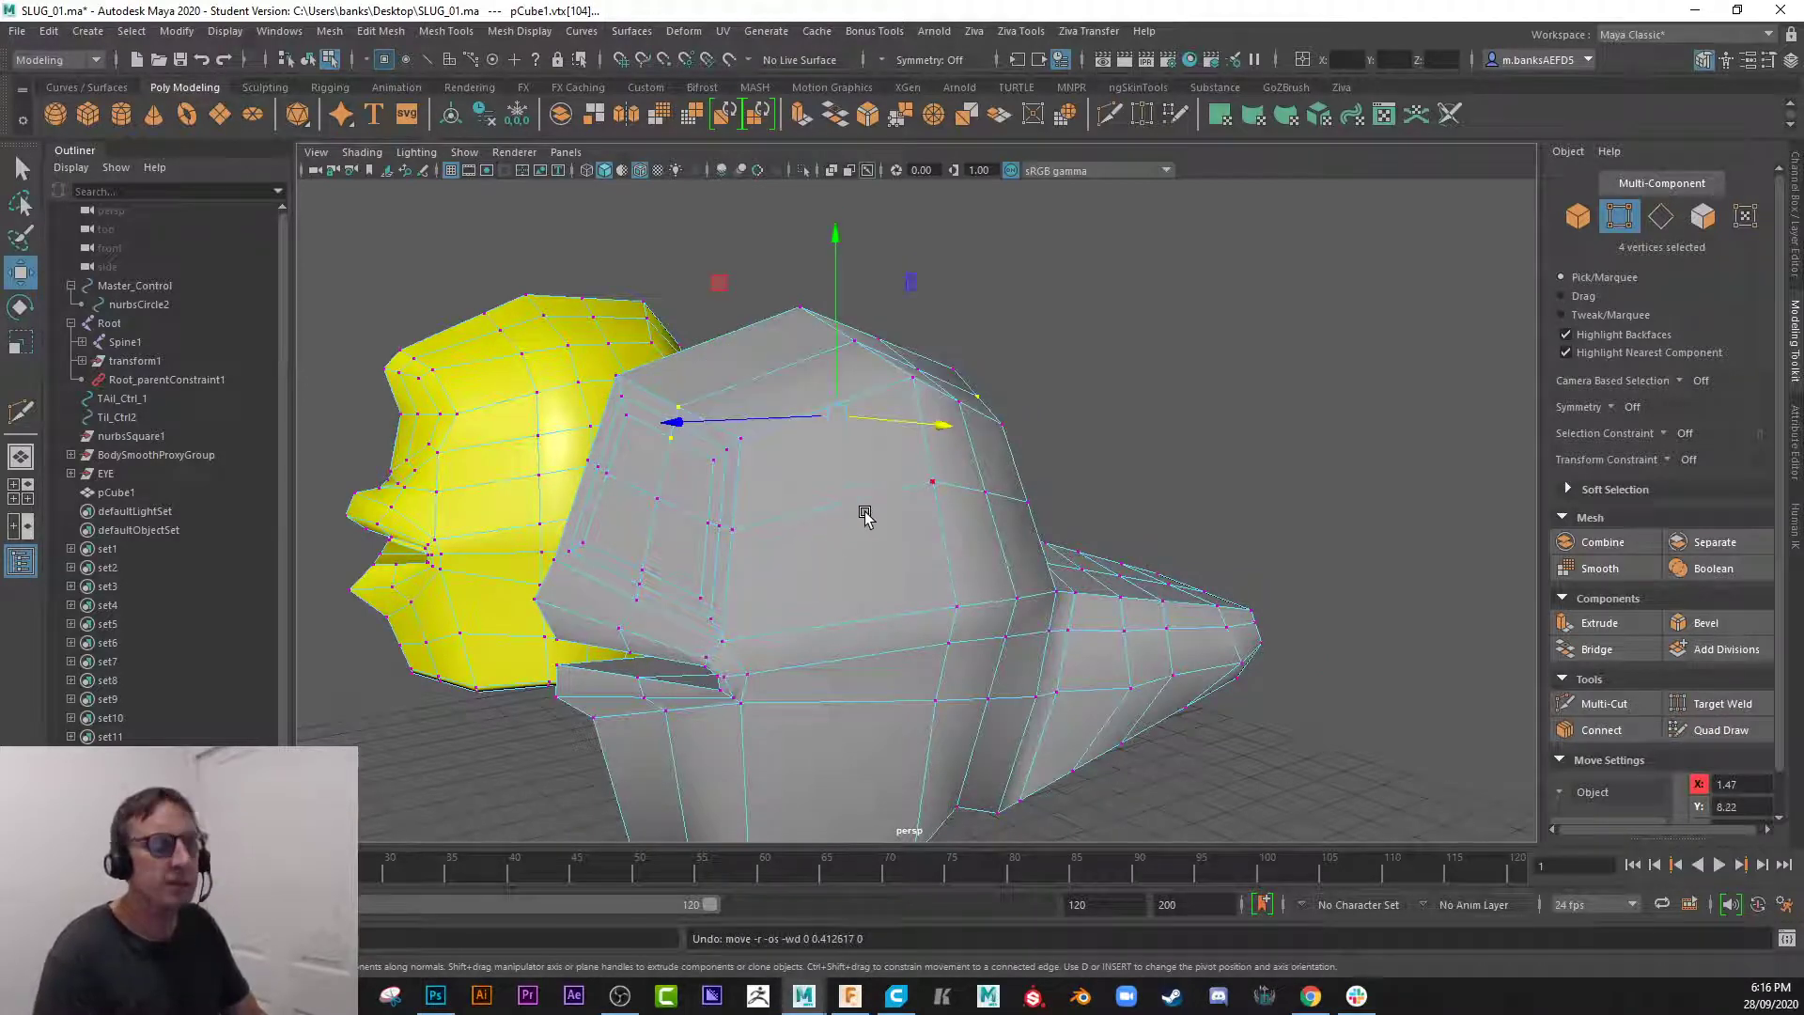
{"action": "left_click_drag", "start_coordinate": [860, 498], "coordinate": [959, 361], "text": "alt"}
{"action": "key", "text": "ctrl+z"}
- Raise only the three front top middle vertices of the eye area and pull the three outer side middle vertices outward
{"action": "left_click_drag", "start_coordinate": [686, 507], "coordinate": [796, 474], "text": "alt"}
{"action": "left_click_drag", "start_coordinate": [904, 346], "coordinate": [905, 339]}
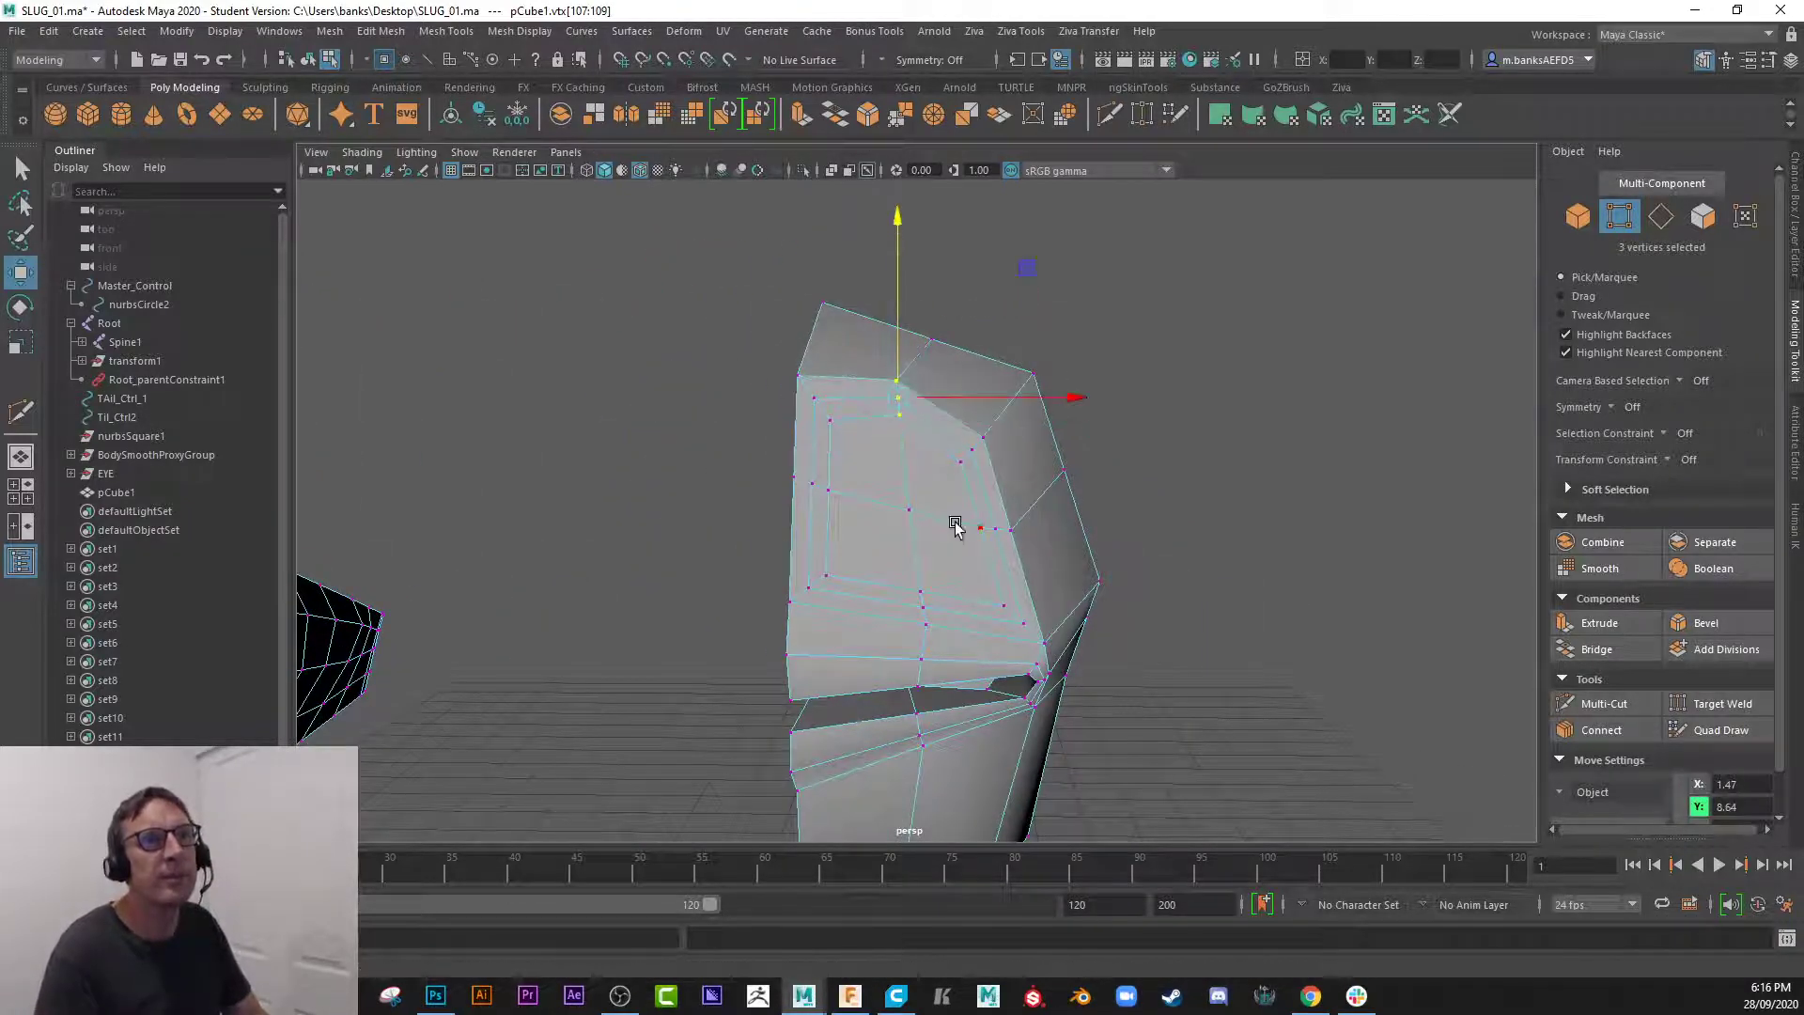
{"action": "left_click_drag", "start_coordinate": [959, 514], "coordinate": [1022, 550]}
{"action": "left_click_drag", "start_coordinate": [982, 559], "coordinate": [938, 580], "text": "alt"}
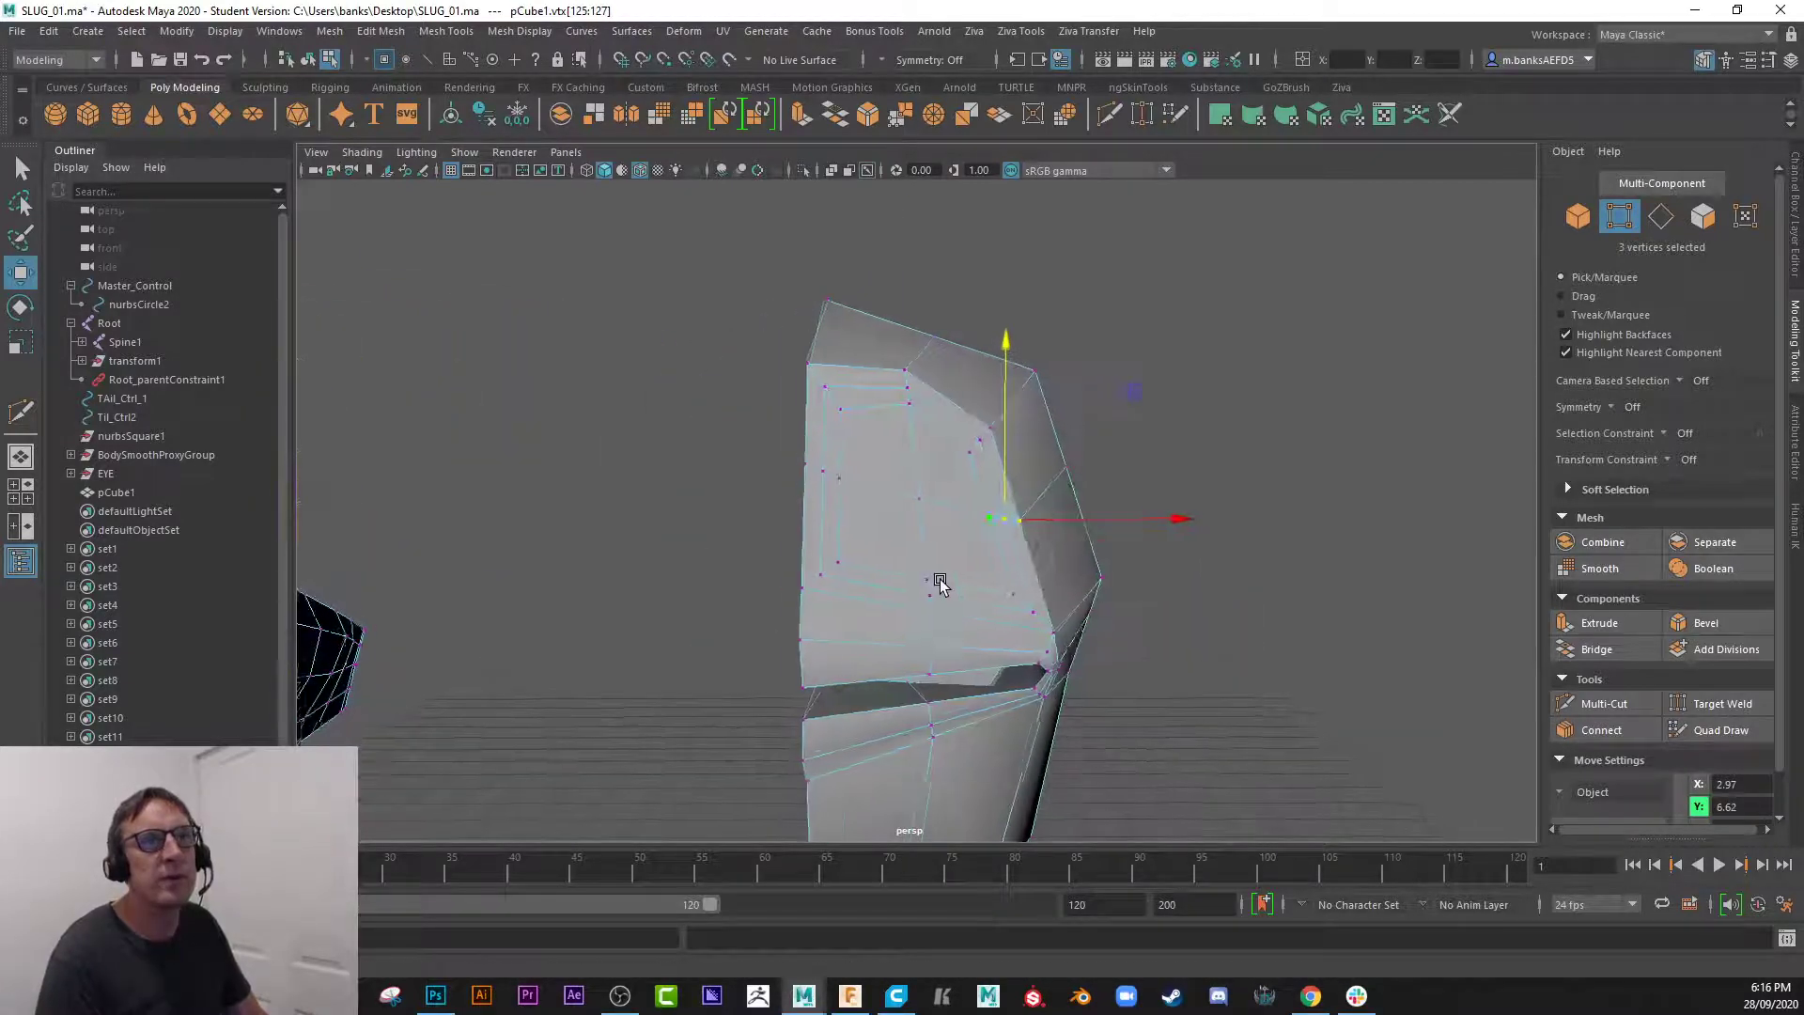
{"action": "left_click_drag", "start_coordinate": [1042, 520], "coordinate": [1073, 522]}
- Select the lower middle vertices of the eye rings, exclude the stray fourth vertex, and lower the remaining three
{"action": "left_click_drag", "start_coordinate": [917, 571], "coordinate": [773, 645]}
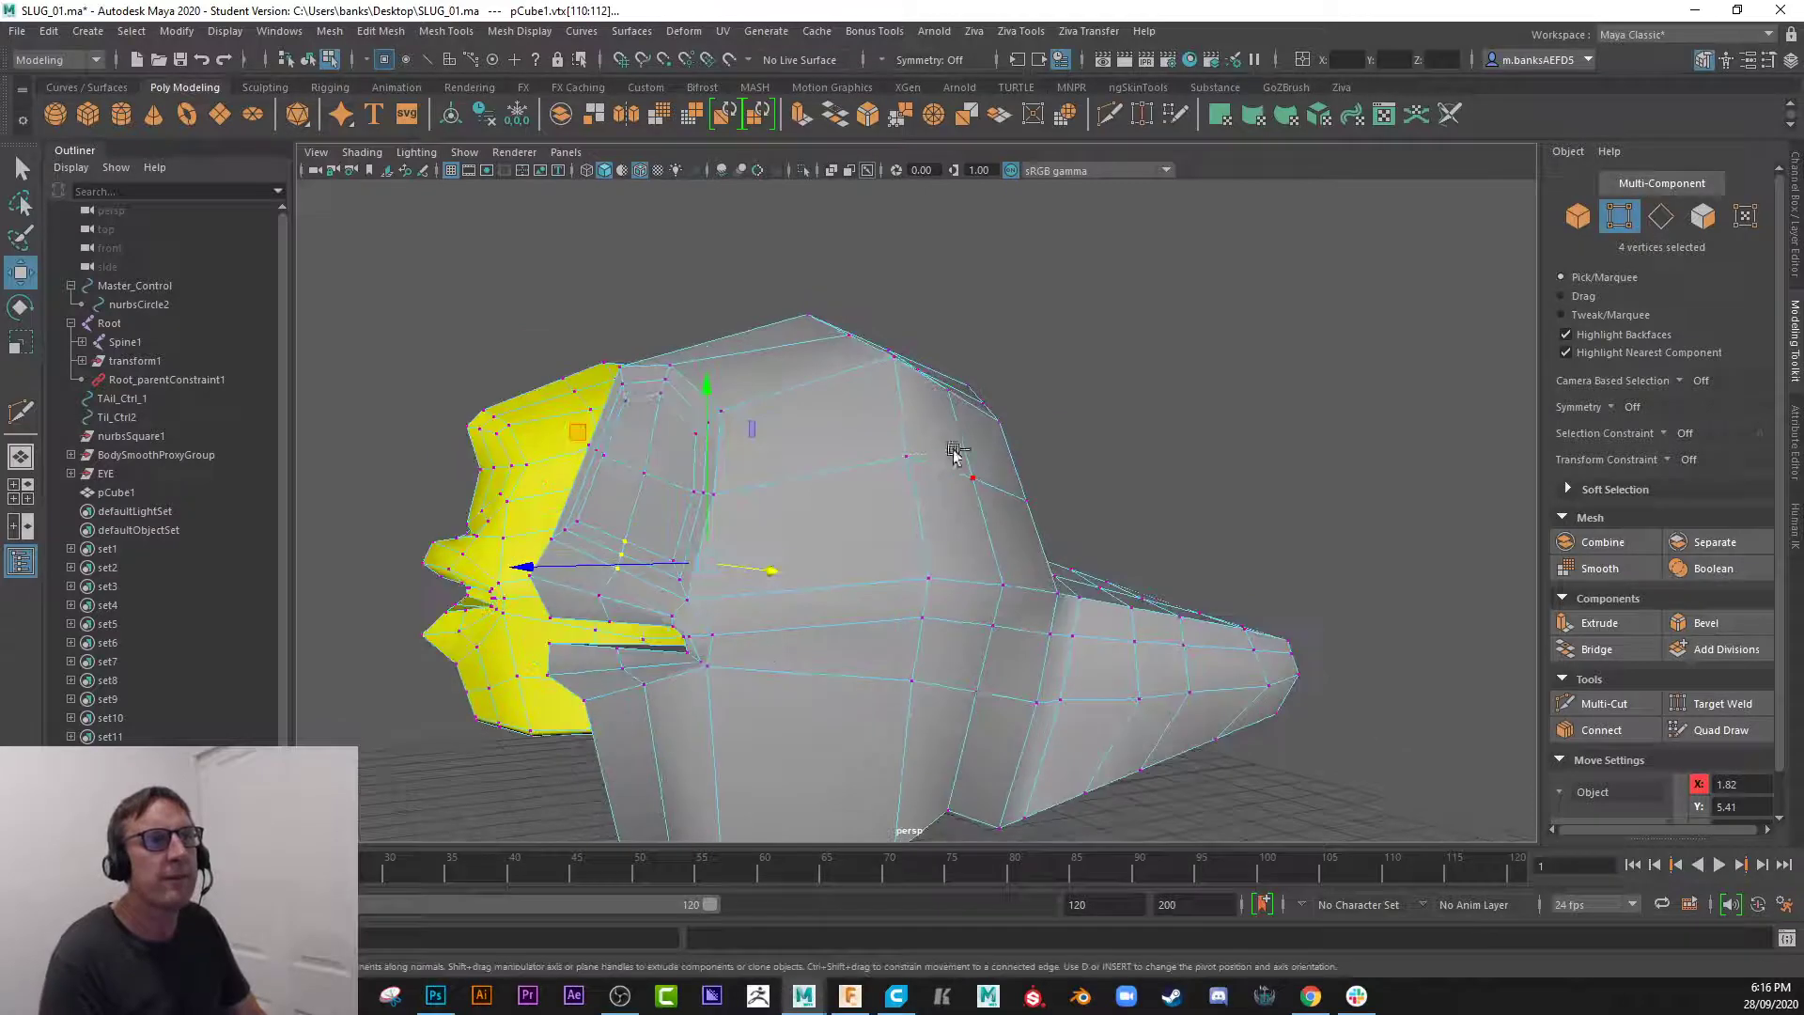
{"action": "left_click_drag", "start_coordinate": [651, 641], "coordinate": [742, 611], "text": "ctrl"}
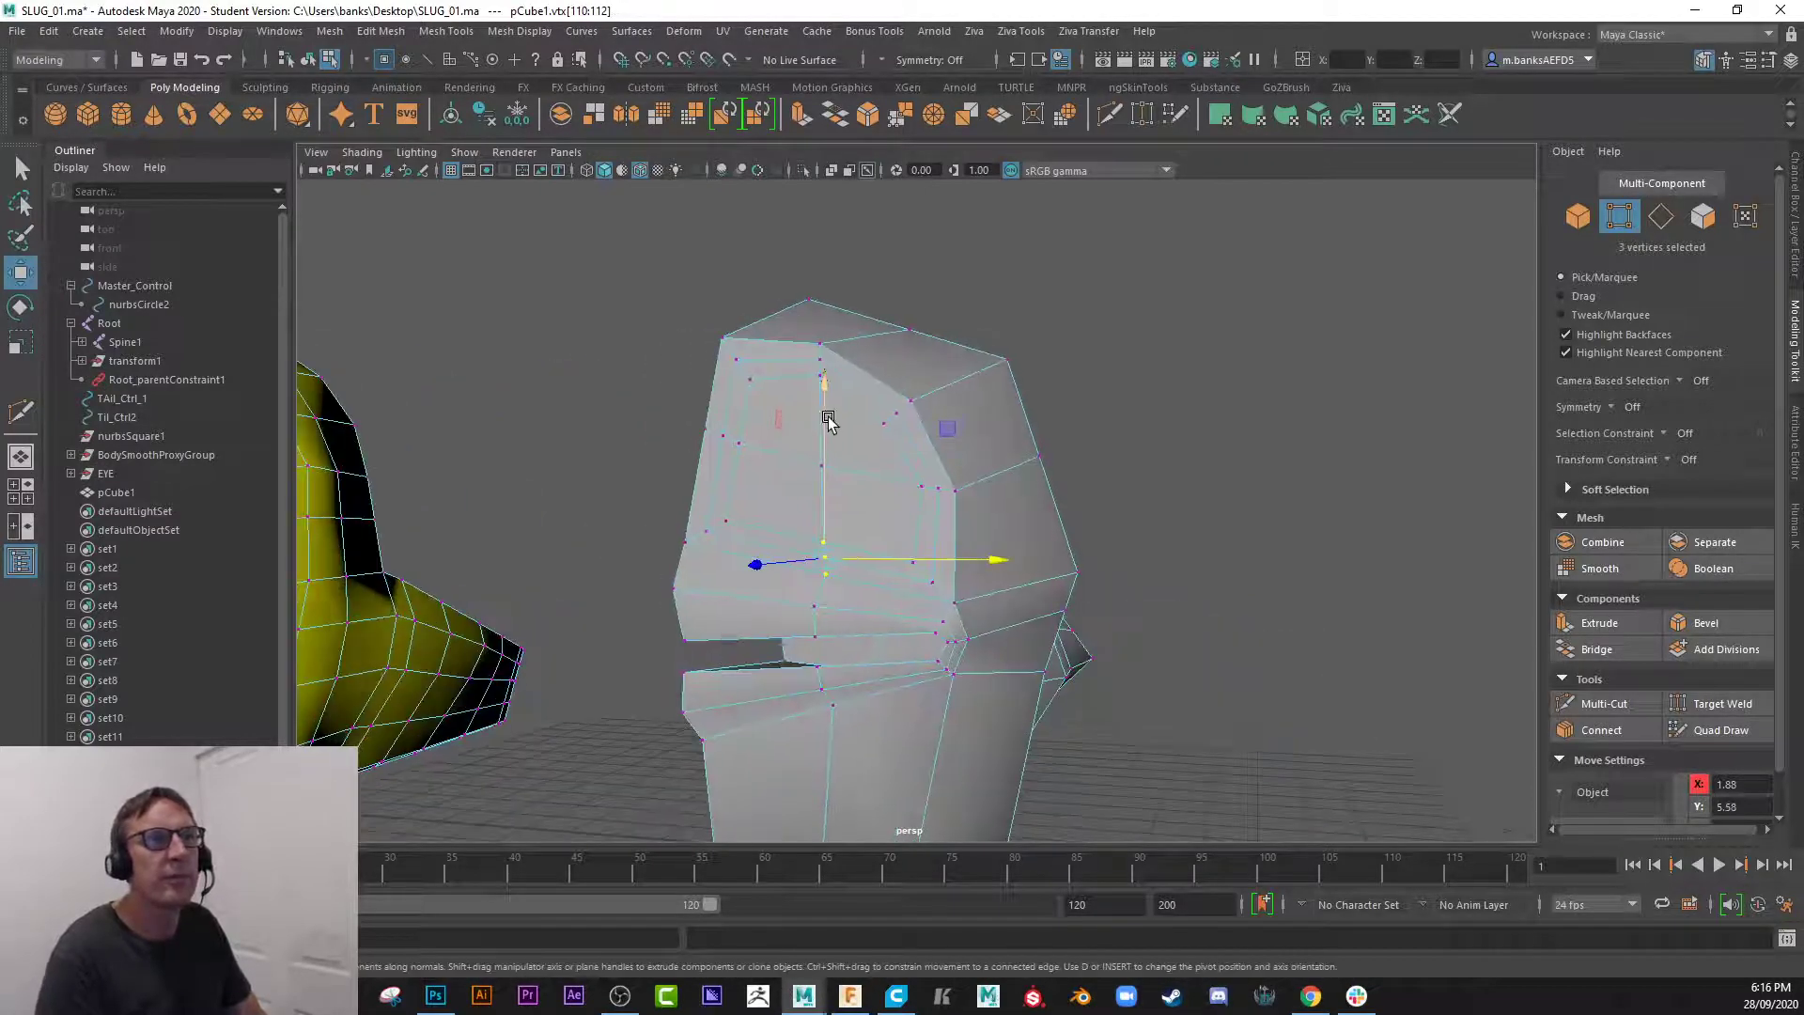
{"action": "left_click_drag", "start_coordinate": [826, 411], "coordinate": [824, 417]}
{"action": "left_click_drag", "start_coordinate": [776, 669], "coordinate": [624, 665], "text": "alt"}
{"action": "left_click_drag", "start_coordinate": [533, 553], "coordinate": [705, 576], "text": "alt"}
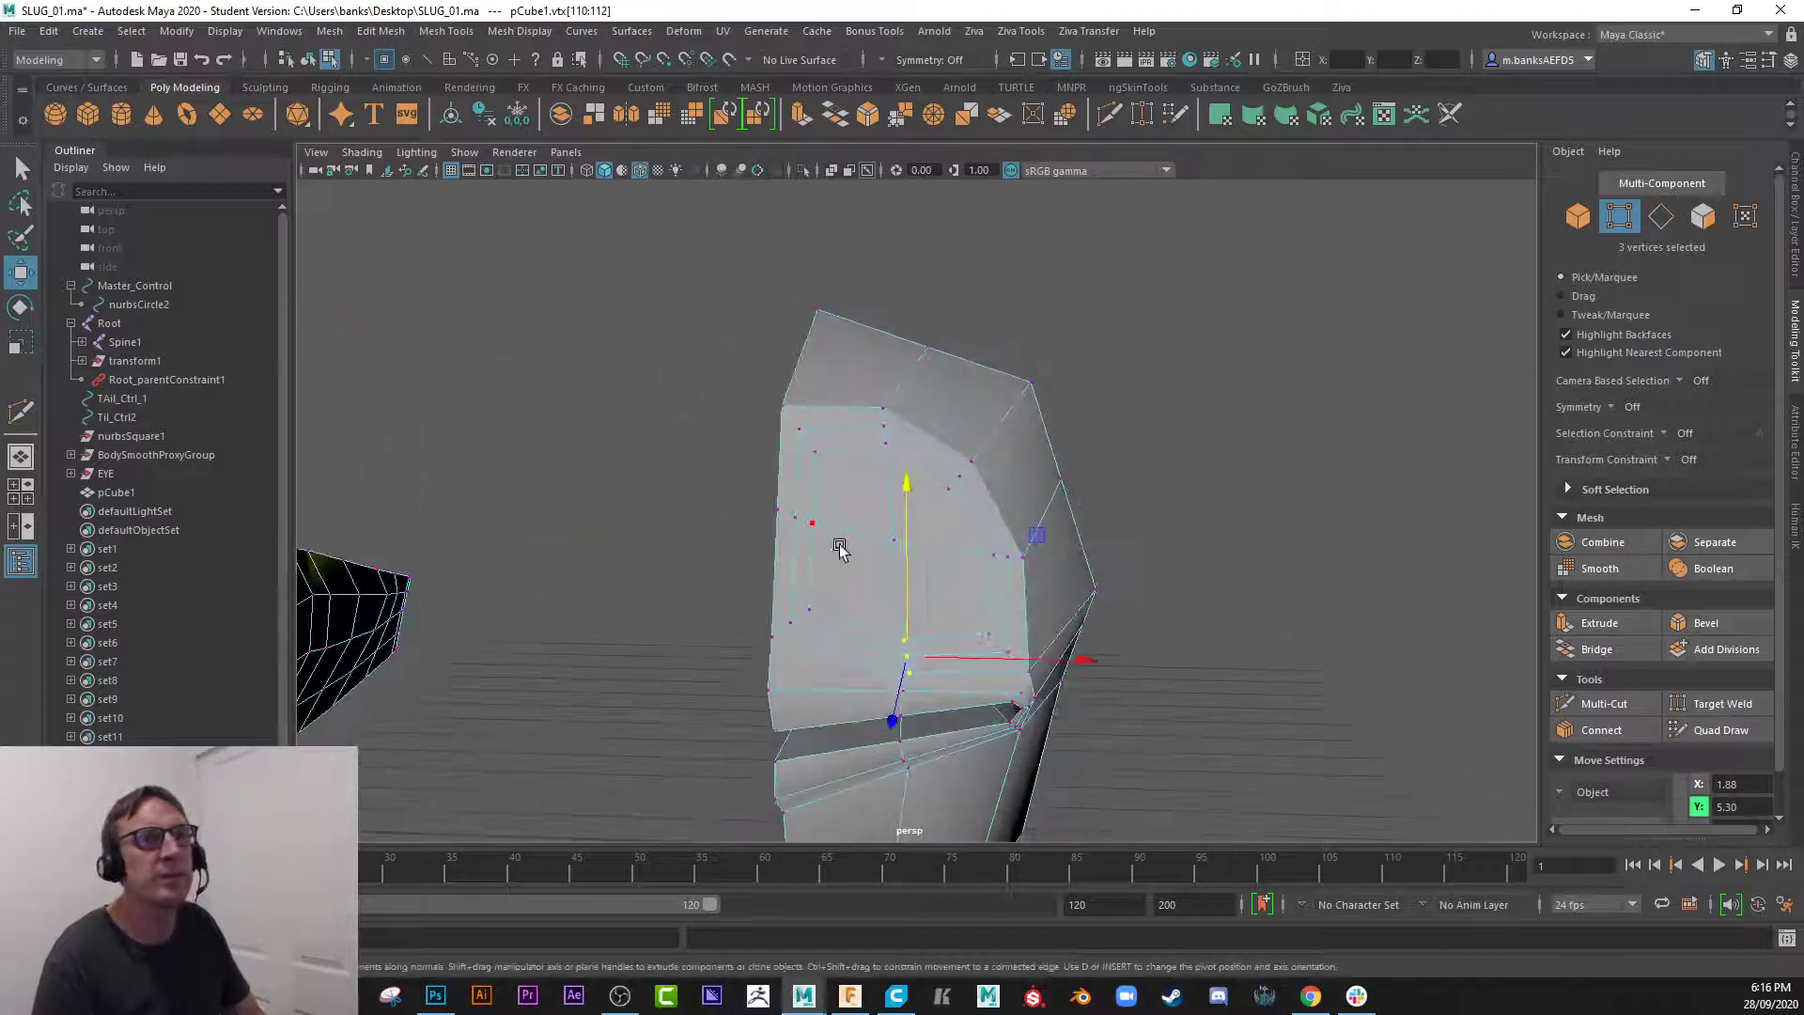
- Adjust the outer side middle vertex on the eye area's border and move the upper outer corner vertex outward and up
{"action": "left_click", "coordinate": [1030, 562]}
{"action": "mouse_move", "coordinate": [1030, 562]}
{"action": "left_mouse_down", "text": "alt"}
{"action": "mouse_move", "coordinate": [866, 588]}
{"action": "mouse_move", "coordinate": [1031, 568]}
{"action": "left_mouse_up", "text": "alt"}
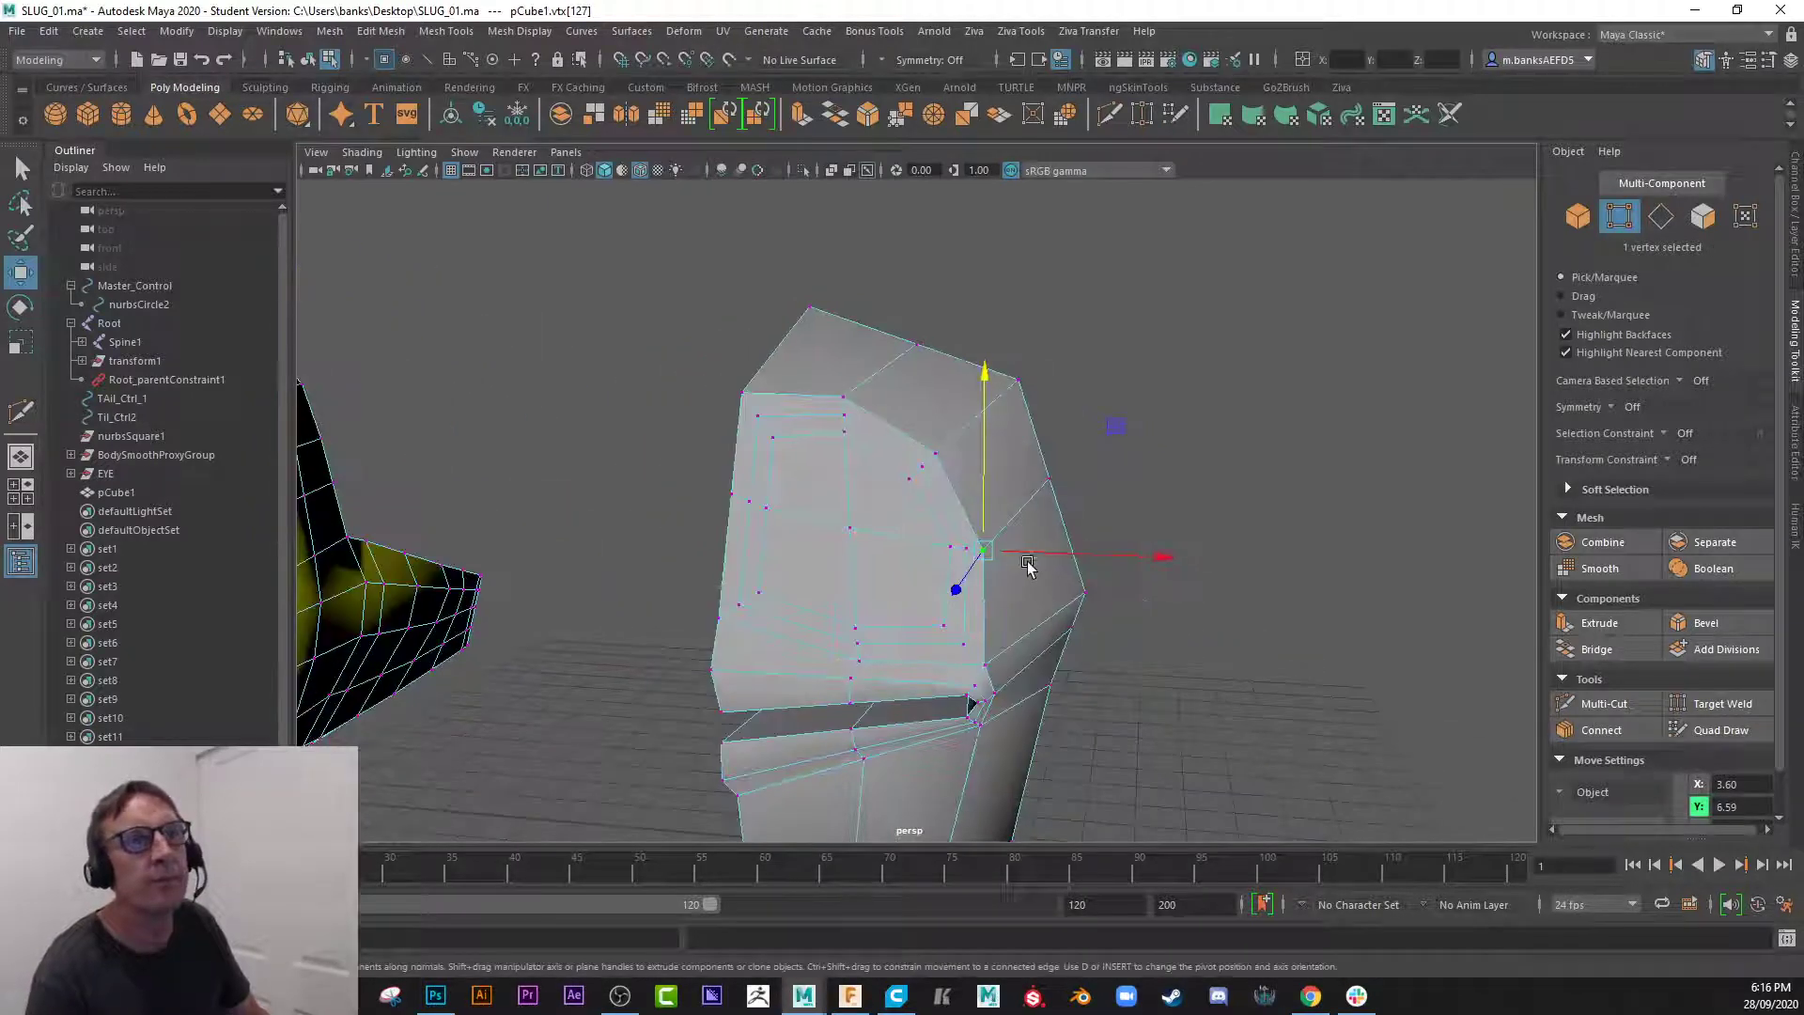
{"action": "left_click", "coordinate": [942, 458]}
{"action": "left_click_drag", "start_coordinate": [883, 496], "coordinate": [1000, 481], "text": "alt"}
{"action": "left_click_drag", "start_coordinate": [1027, 422], "coordinate": [1051, 395]}
- Adjust the heights of the top middle vertex and the top center-line vertex on the eye area's outer border
{"action": "left_click", "coordinate": [950, 368]}
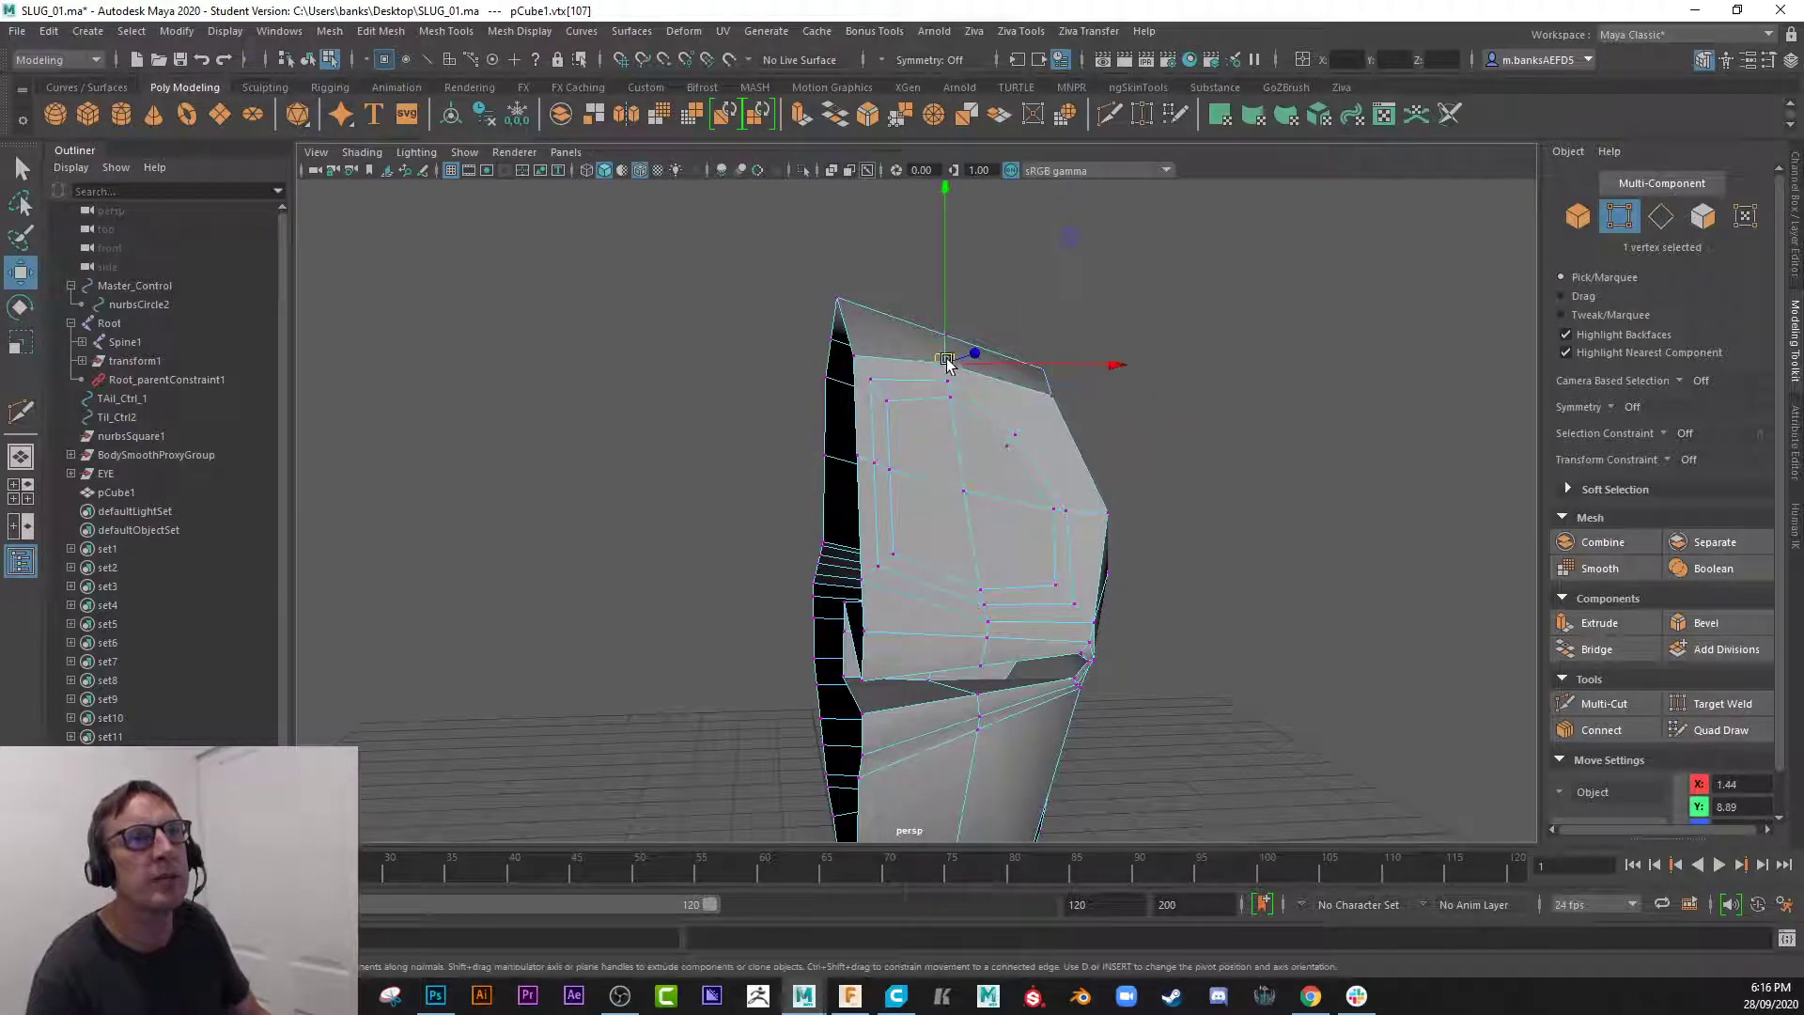
{"action": "left_click_drag", "start_coordinate": [950, 365], "coordinate": [654, 447]}
{"action": "left_click", "coordinate": [863, 355]}
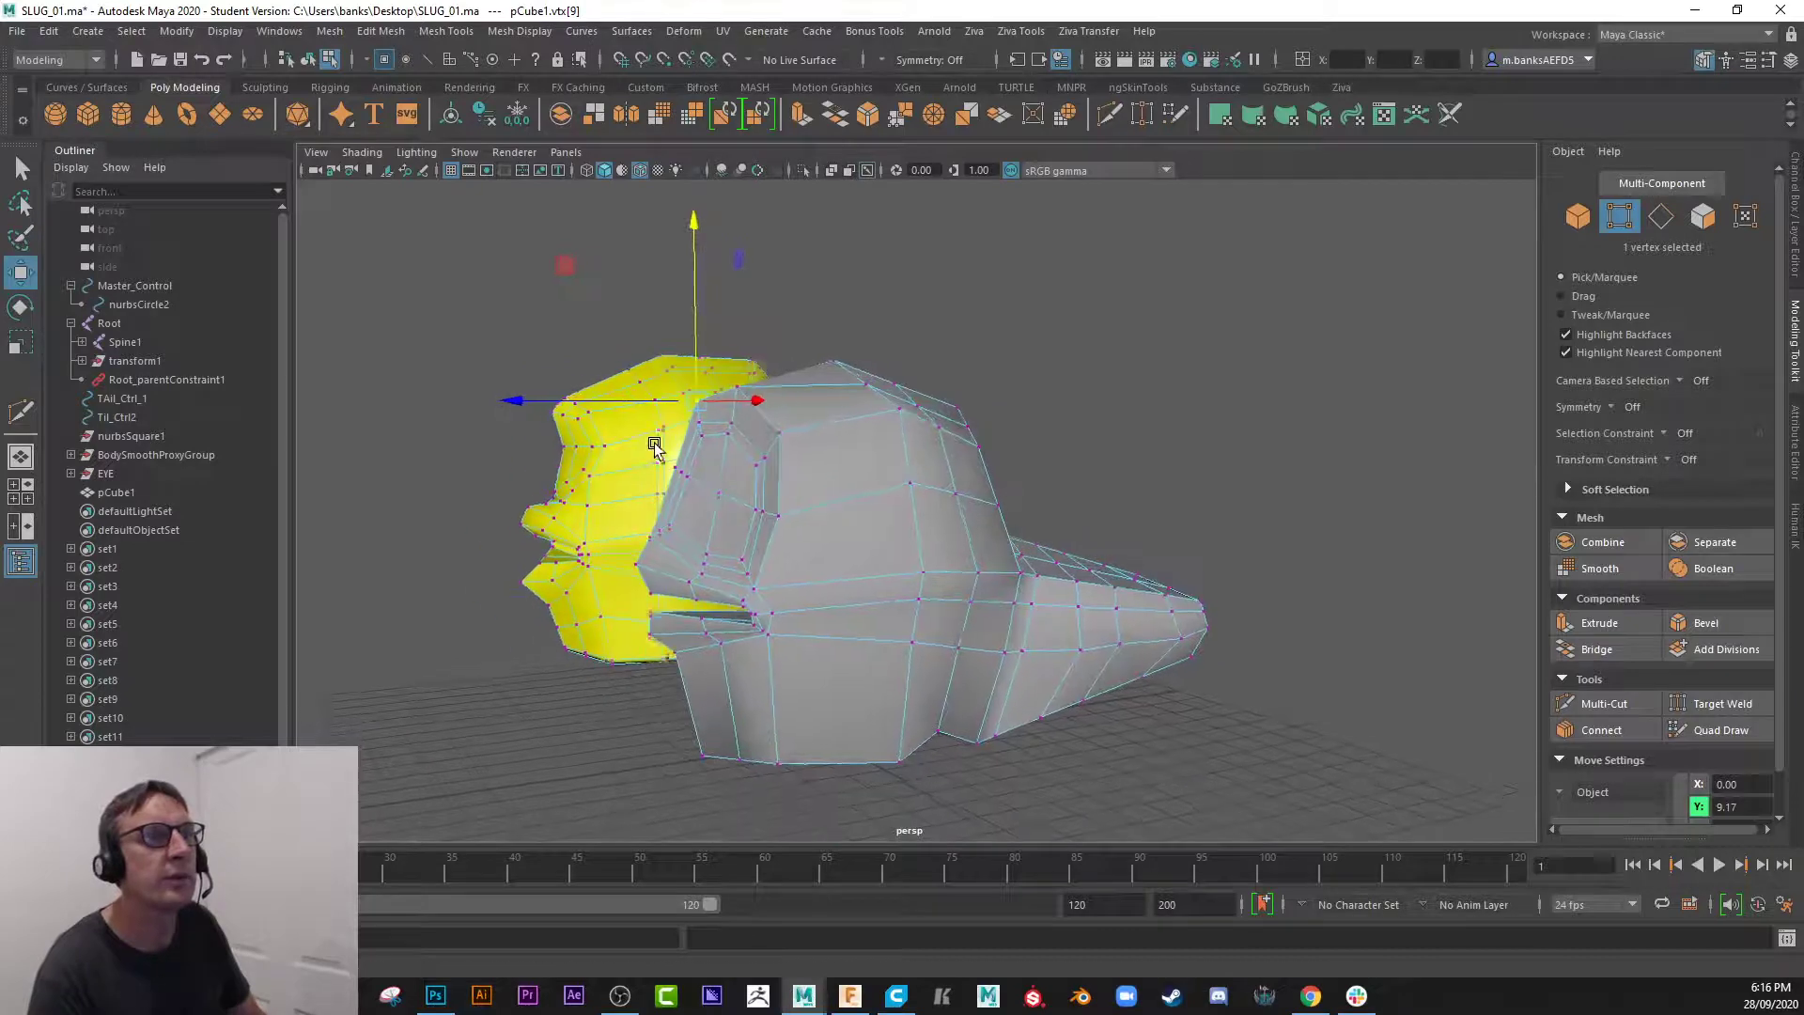
{"action": "right_click_drag", "start_coordinate": [692, 474], "coordinate": [797, 553], "text": "alt"}
{"action": "middle_click_drag", "start_coordinate": [797, 555], "coordinate": [922, 588], "text": "alt"}
{"action": "left_click_drag", "start_coordinate": [759, 611], "coordinate": [875, 617], "text": "alt"}
{"action": "middle_click_drag", "start_coordinate": [875, 616], "coordinate": [864, 547], "text": "alt"}
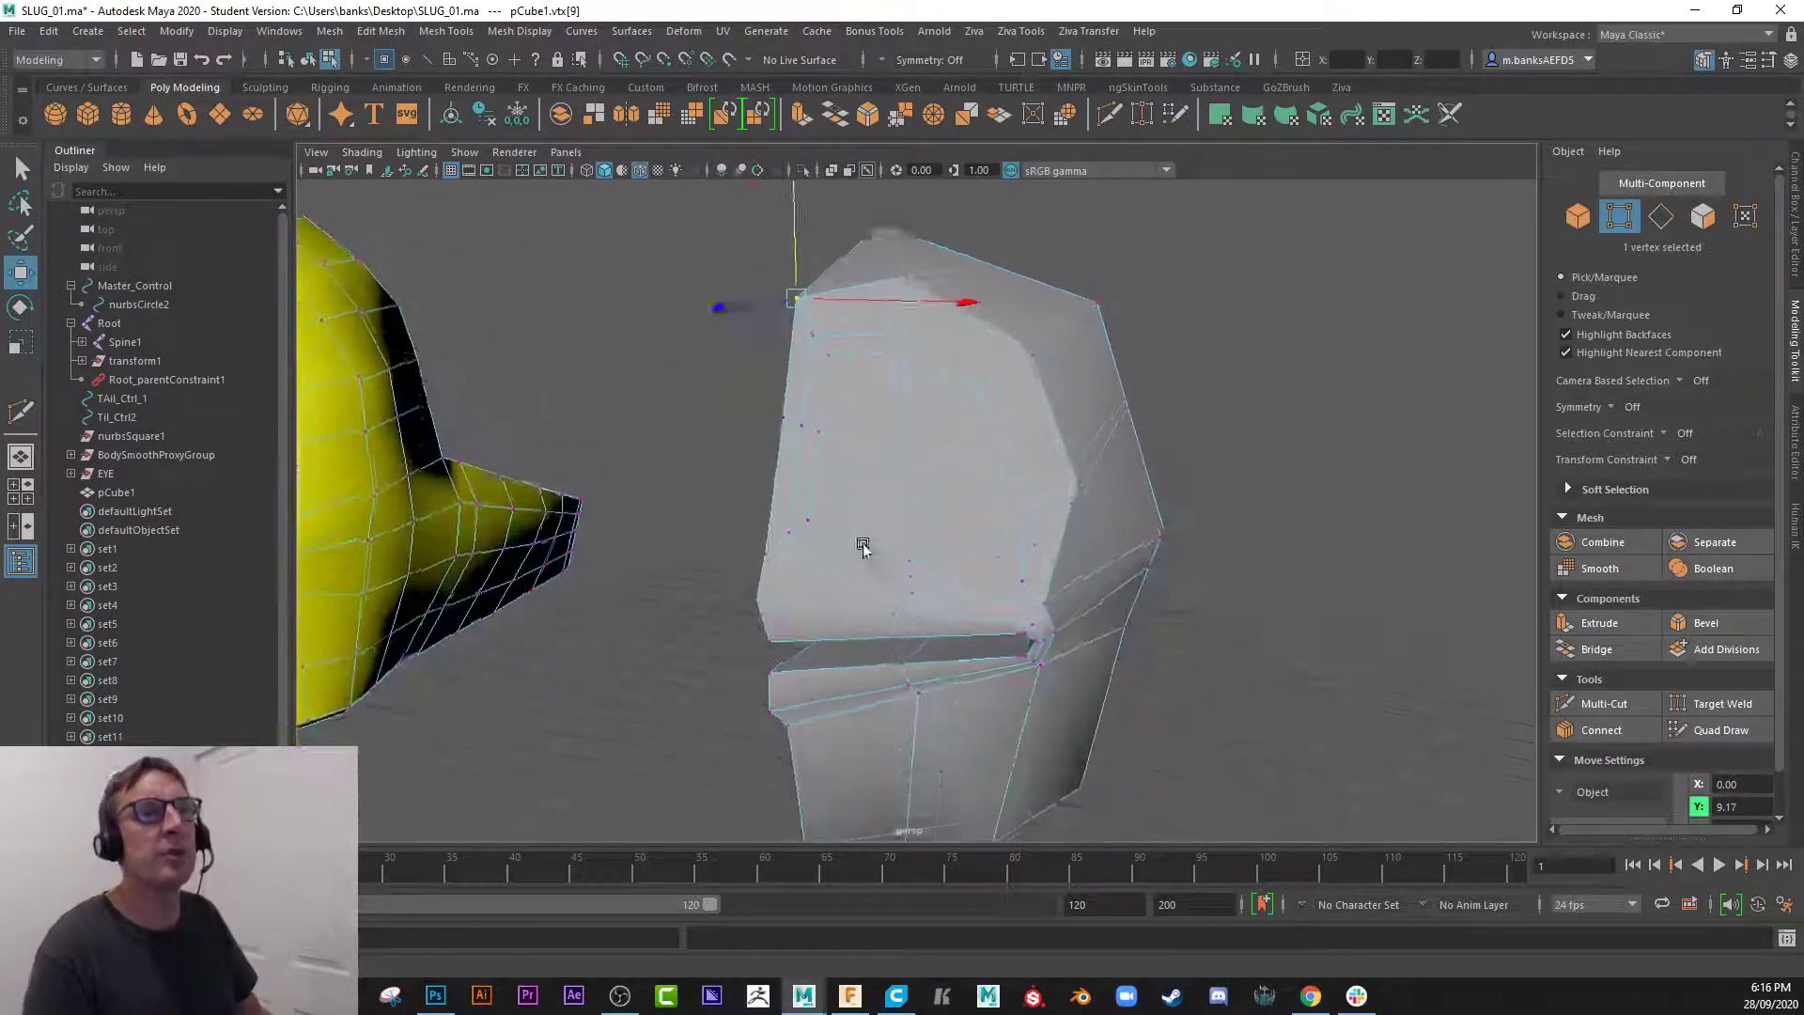
- Select the four innermost eye faces, deselect the faces picked up at the back and tail, and delete them to open the eye hole
{"action": "right_click_drag", "start_coordinate": [862, 547], "coordinate": [658, 522], "text": "alt"}
{"action": "left_click_drag", "start_coordinate": [657, 522], "coordinate": [740, 511], "text": "alt"}
{"action": "right_click_drag", "start_coordinate": [741, 511], "coordinate": [910, 520], "text": "alt"}
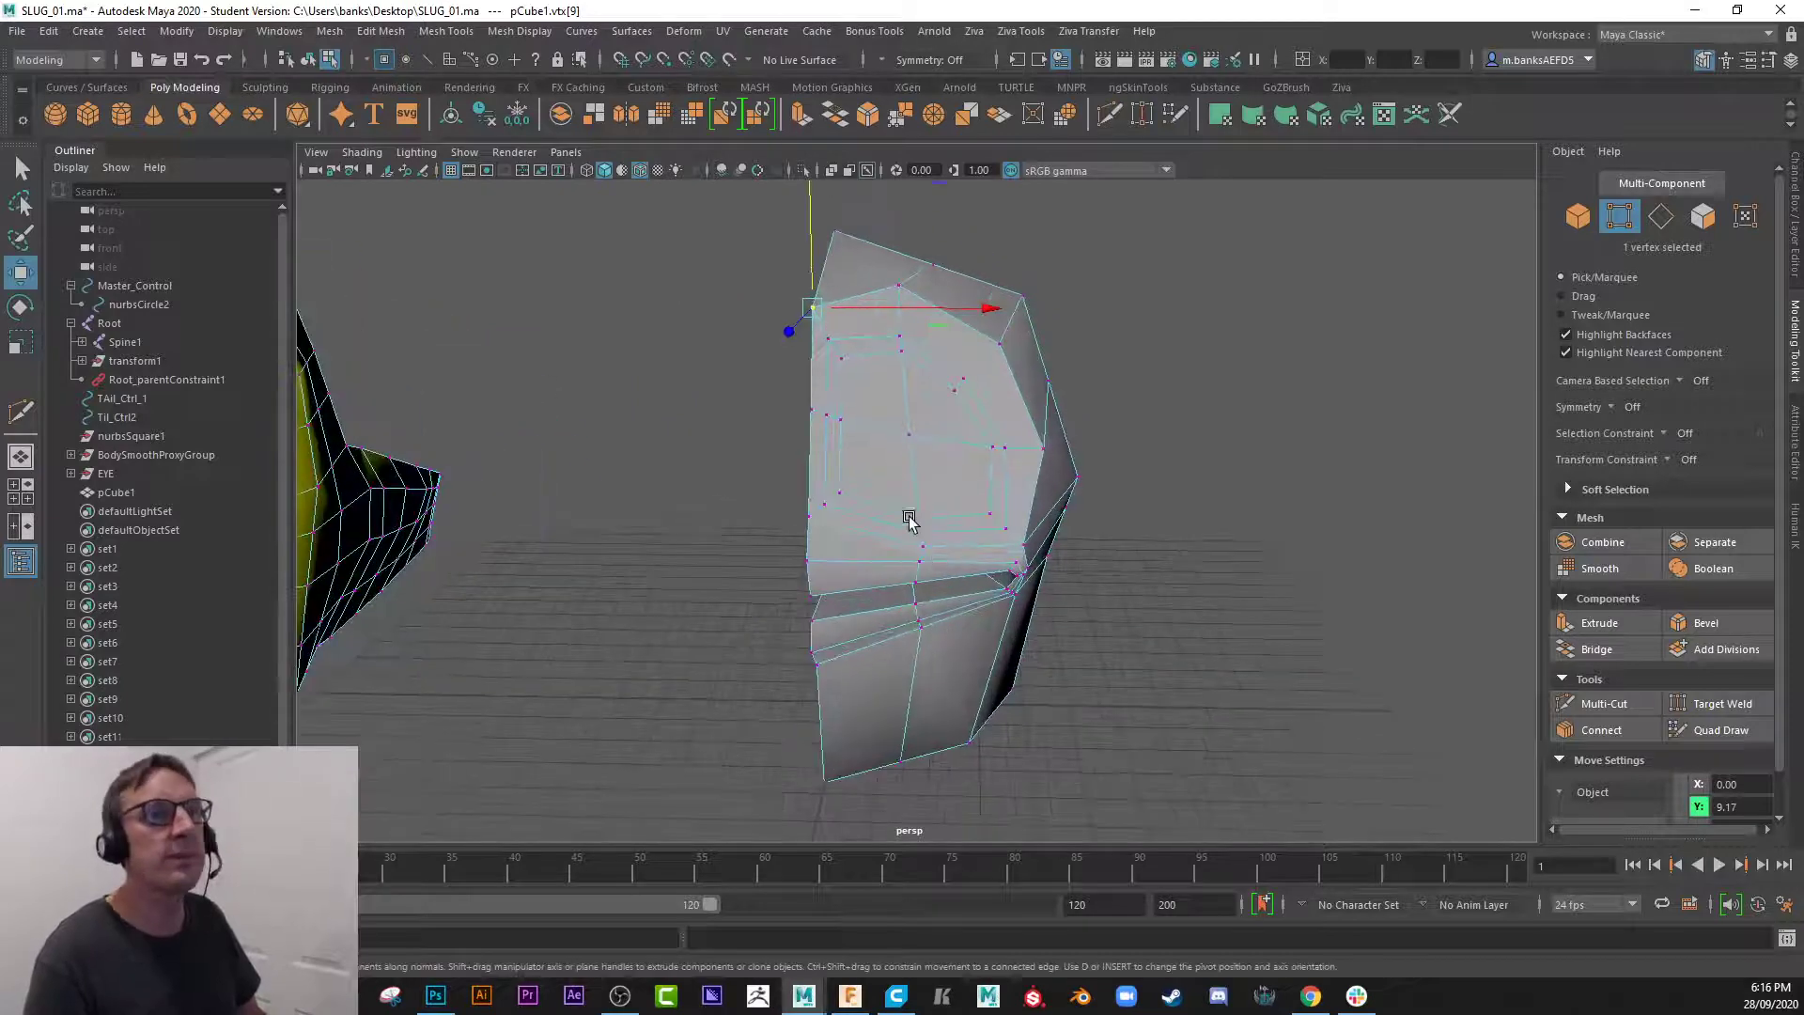
{"action": "right_click_drag", "start_coordinate": [920, 452], "coordinate": [919, 496]}
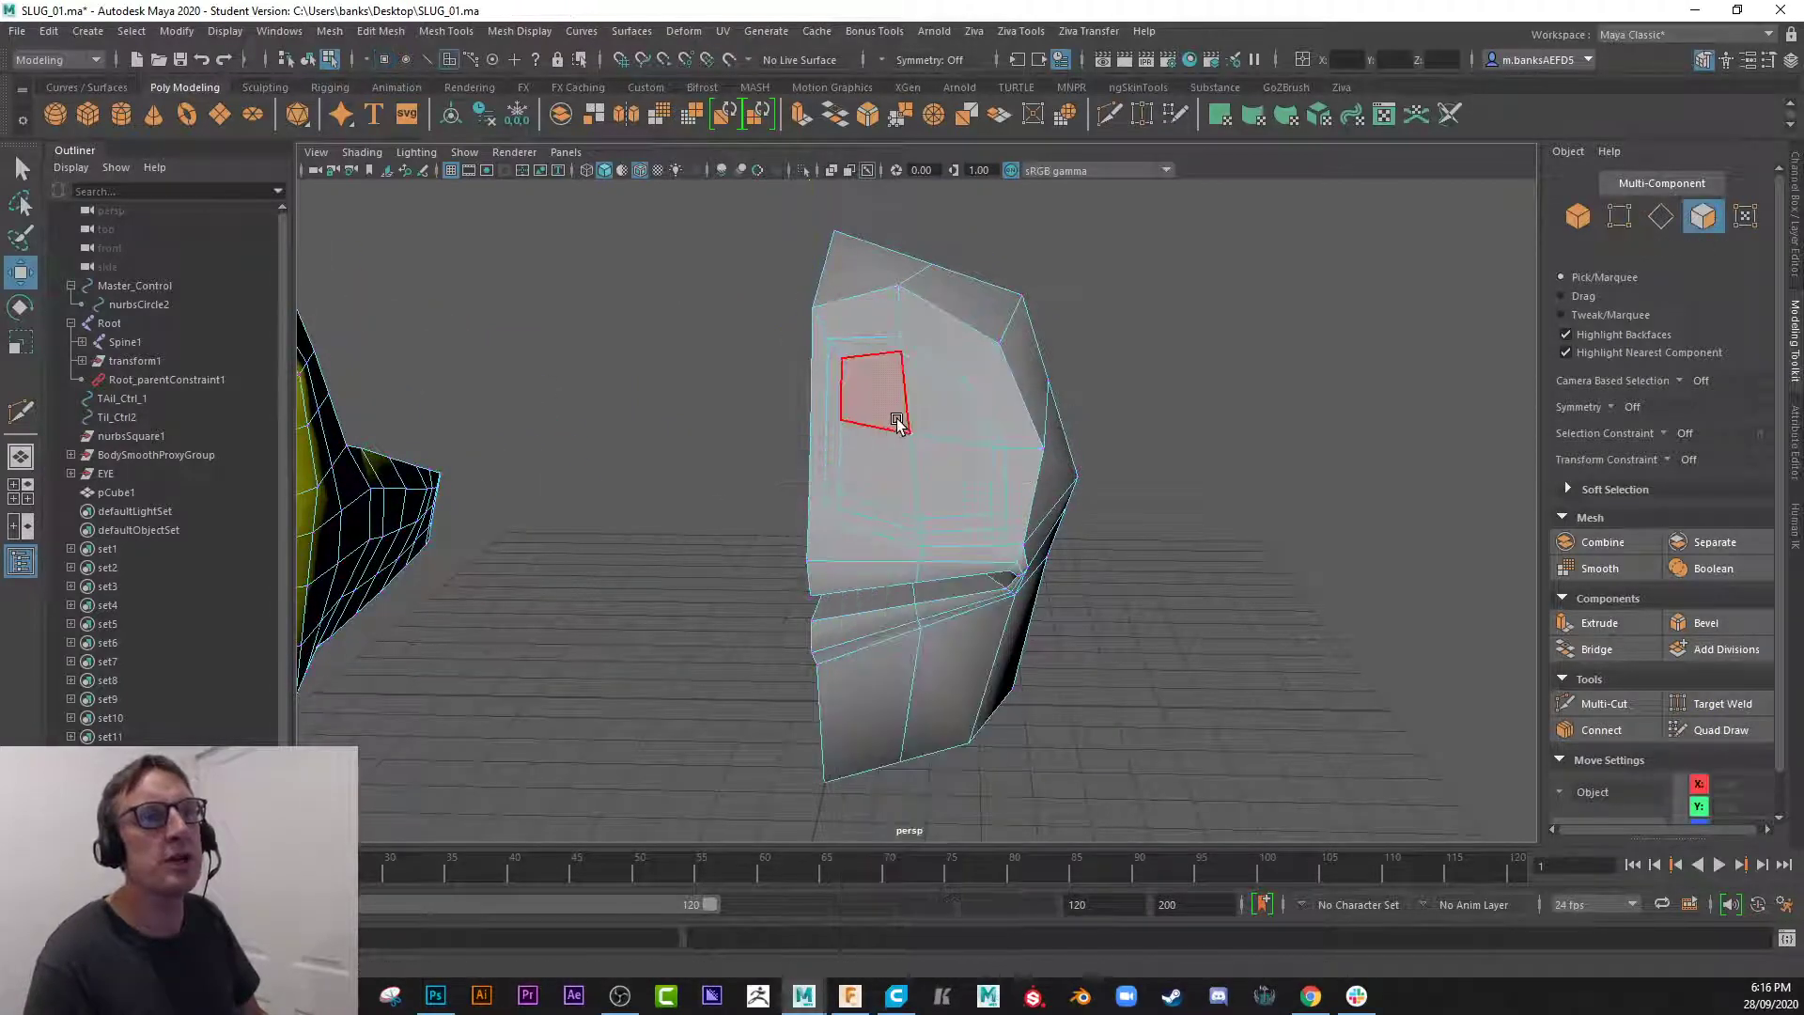
{"action": "left_click", "coordinate": [923, 479]}
{"action": "scroll", "coordinate": [921, 500], "scroll_direction": "down", "scroll_amount": 2}
{"action": "left_click_drag", "start_coordinate": [989, 532], "coordinate": [786, 527], "text": "alt"}
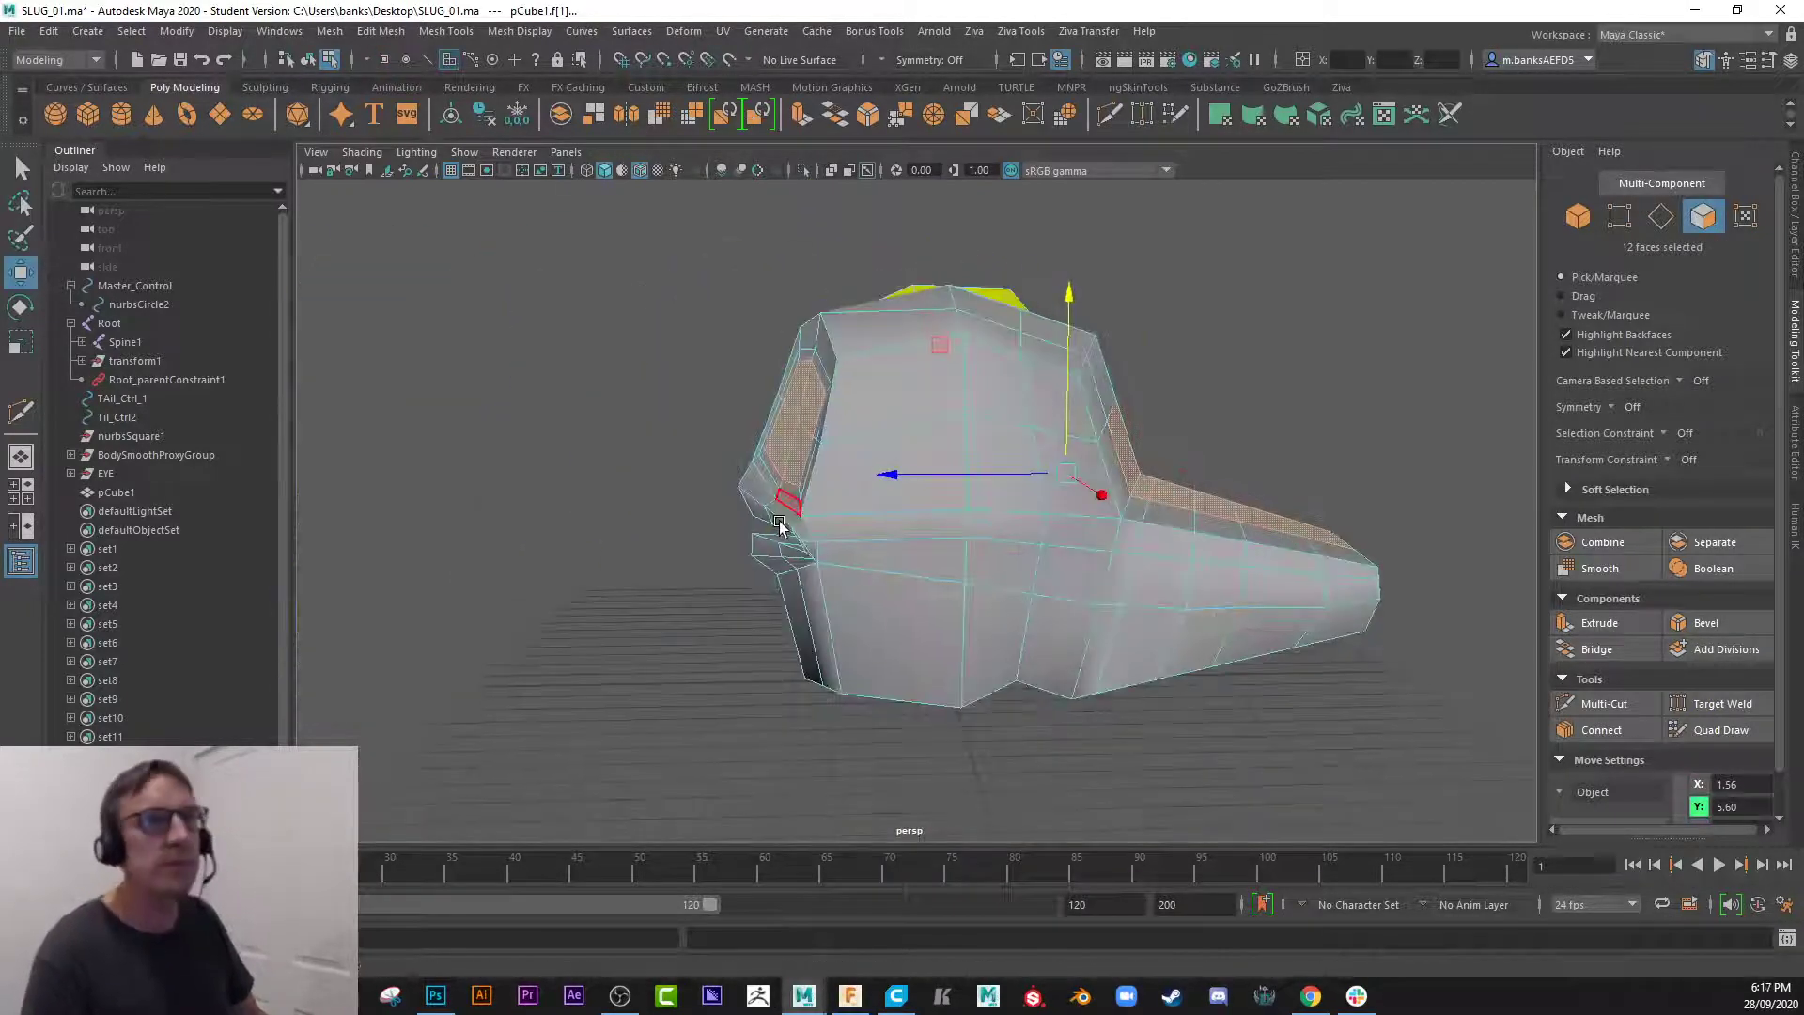
{"action": "left_click_drag", "start_coordinate": [1006, 315], "coordinate": [1460, 650], "text": "ctrl"}
{"action": "left_click_drag", "start_coordinate": [620, 552], "coordinate": [791, 574], "text": "alt"}
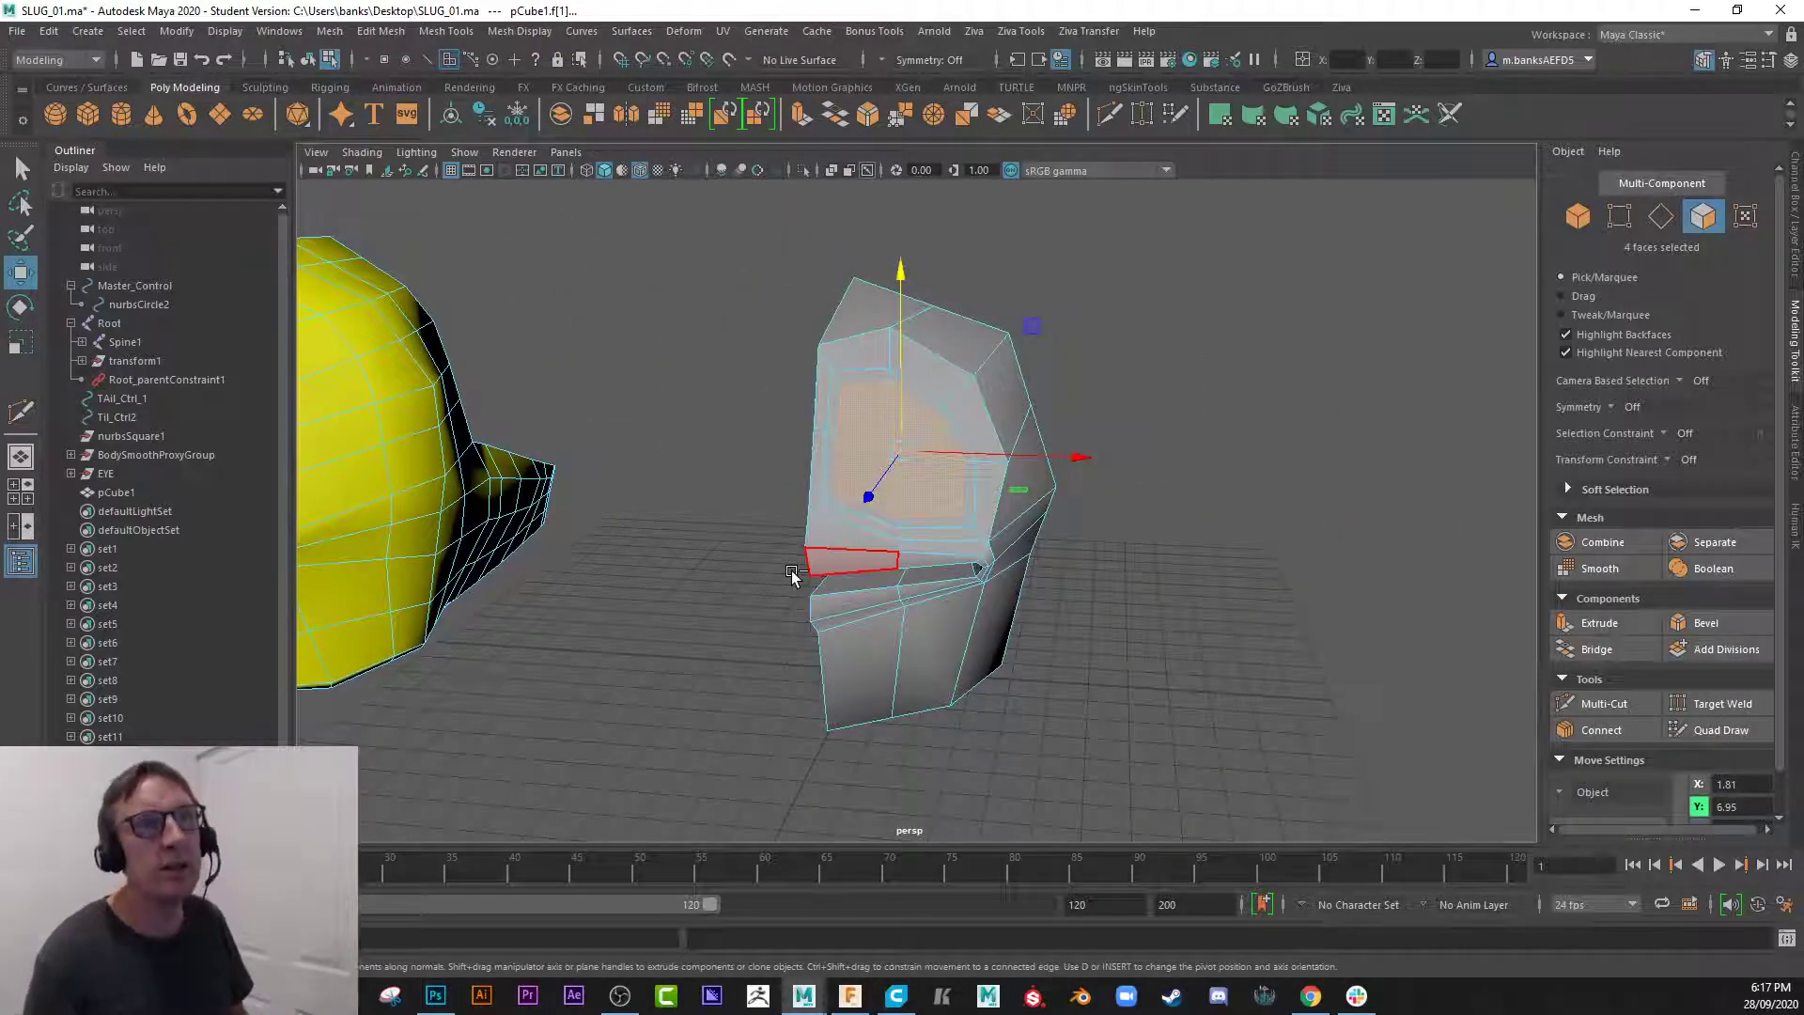
{"action": "key", "text": "Delete"}
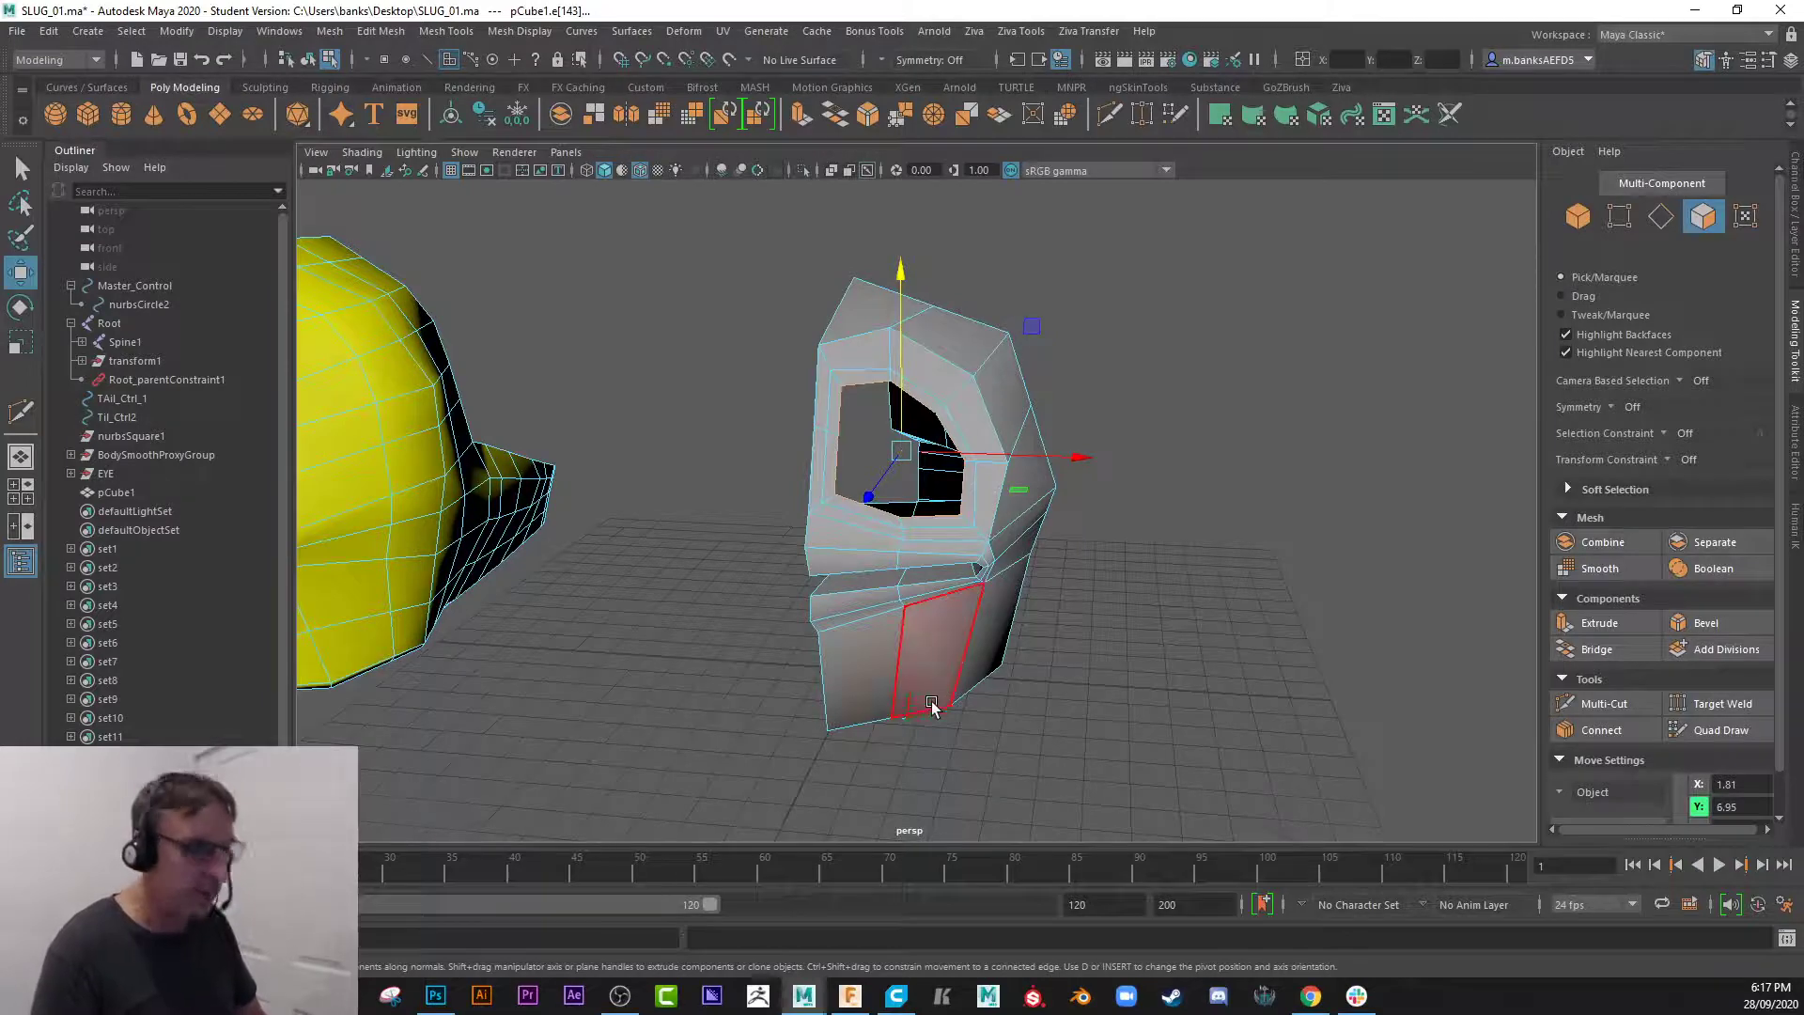
- Create a polygon sphere and move it up, forward and sideways into the eye hole
{"action": "left_click_drag", "start_coordinate": [930, 700], "coordinate": [762, 481], "text": "alt"}
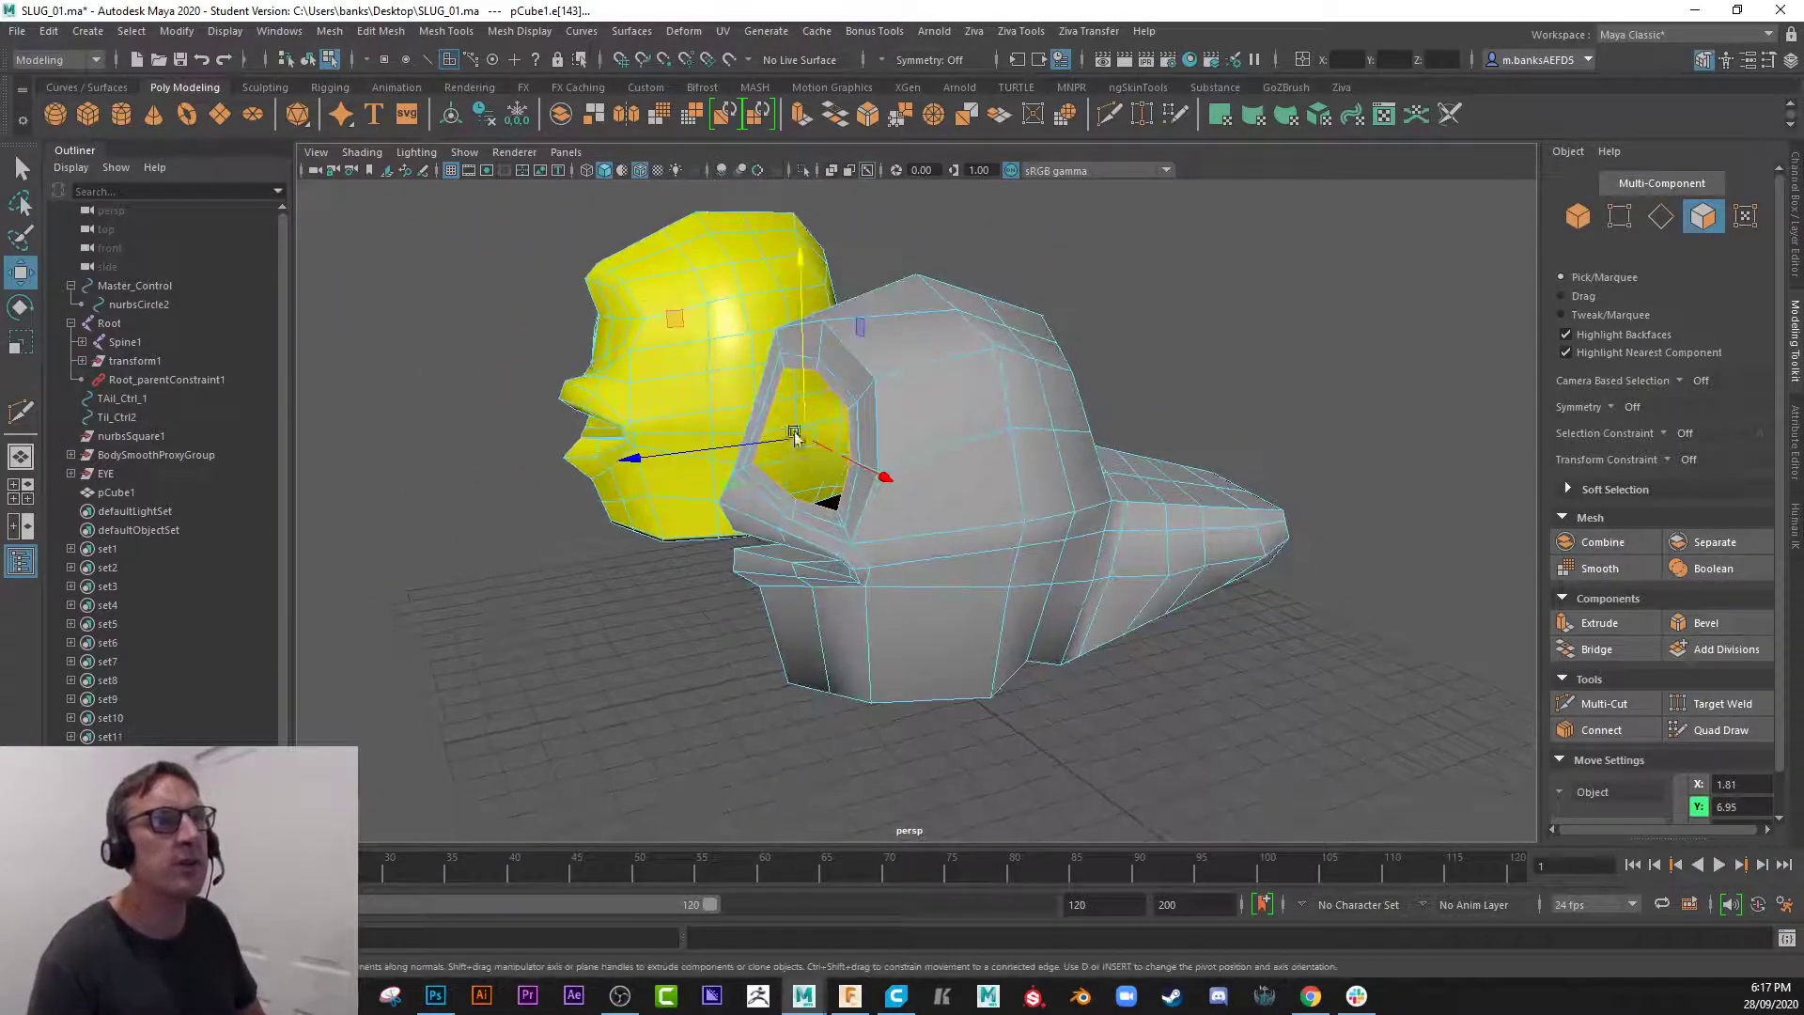
{"action": "left_click", "coordinate": [59, 115]}
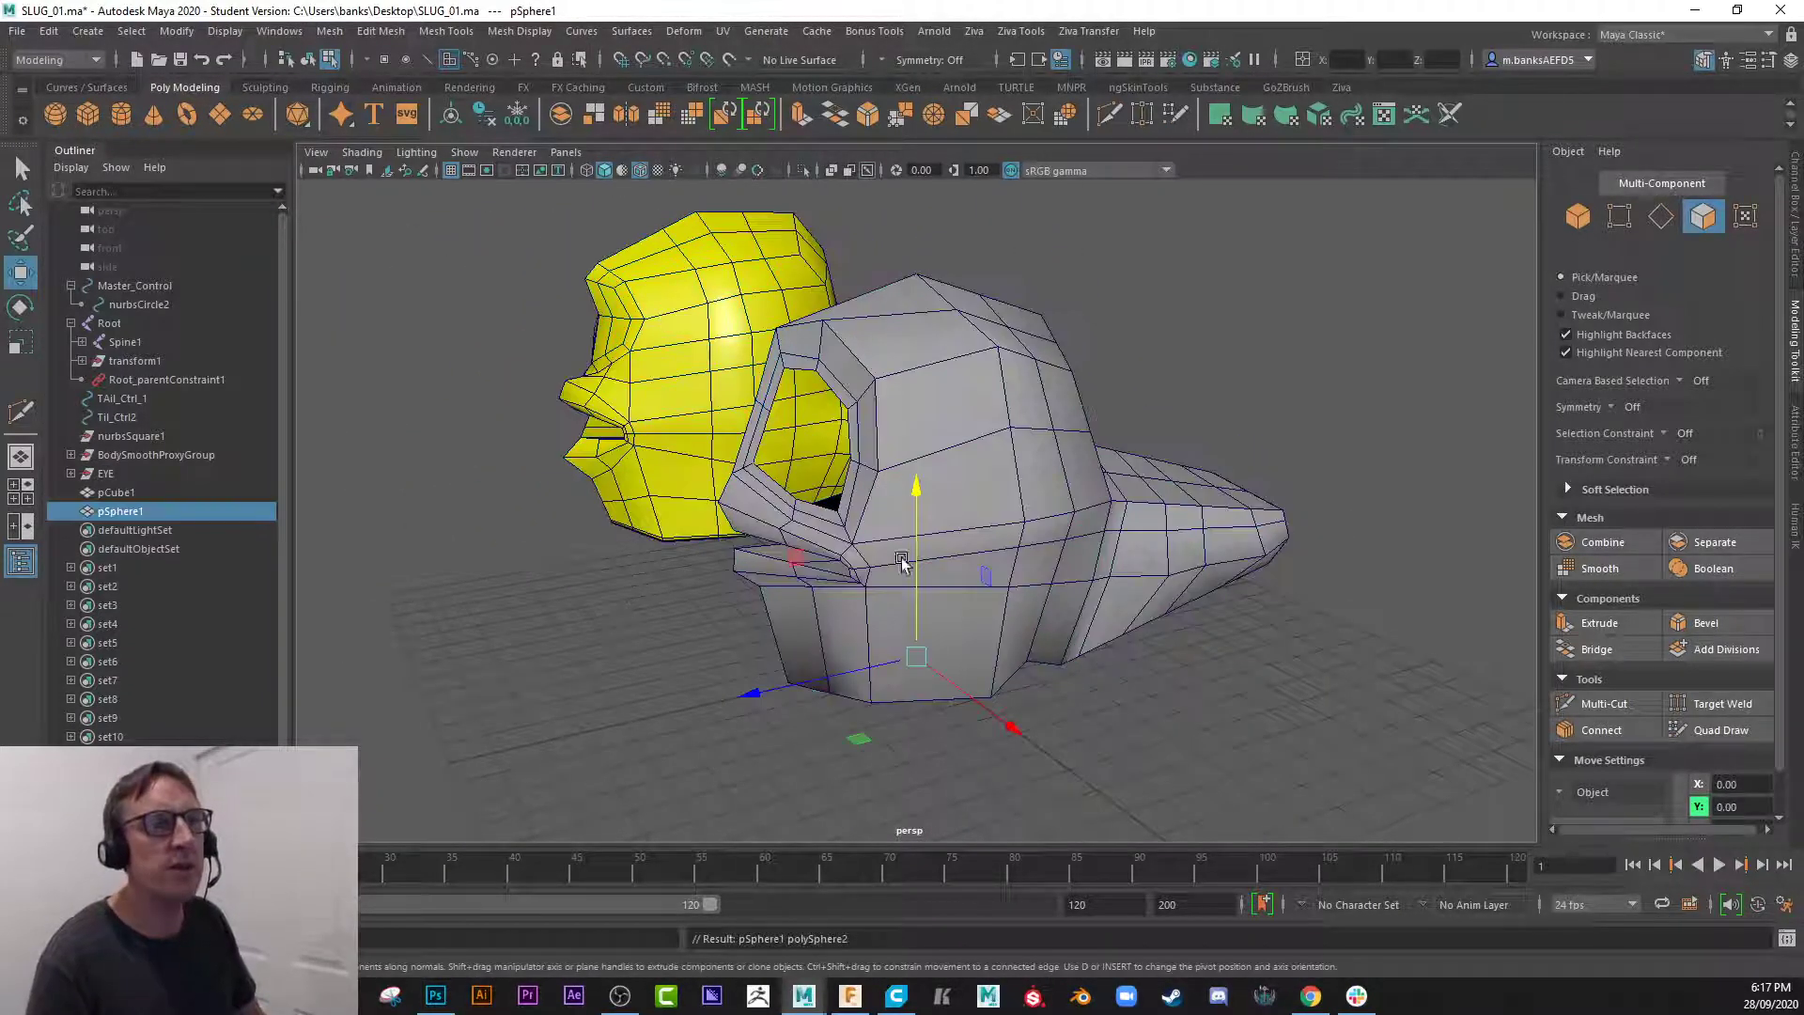
{"action": "left_click_drag", "start_coordinate": [907, 491], "coordinate": [902, 269]}
{"action": "left_click_drag", "start_coordinate": [797, 453], "coordinate": [646, 470]}
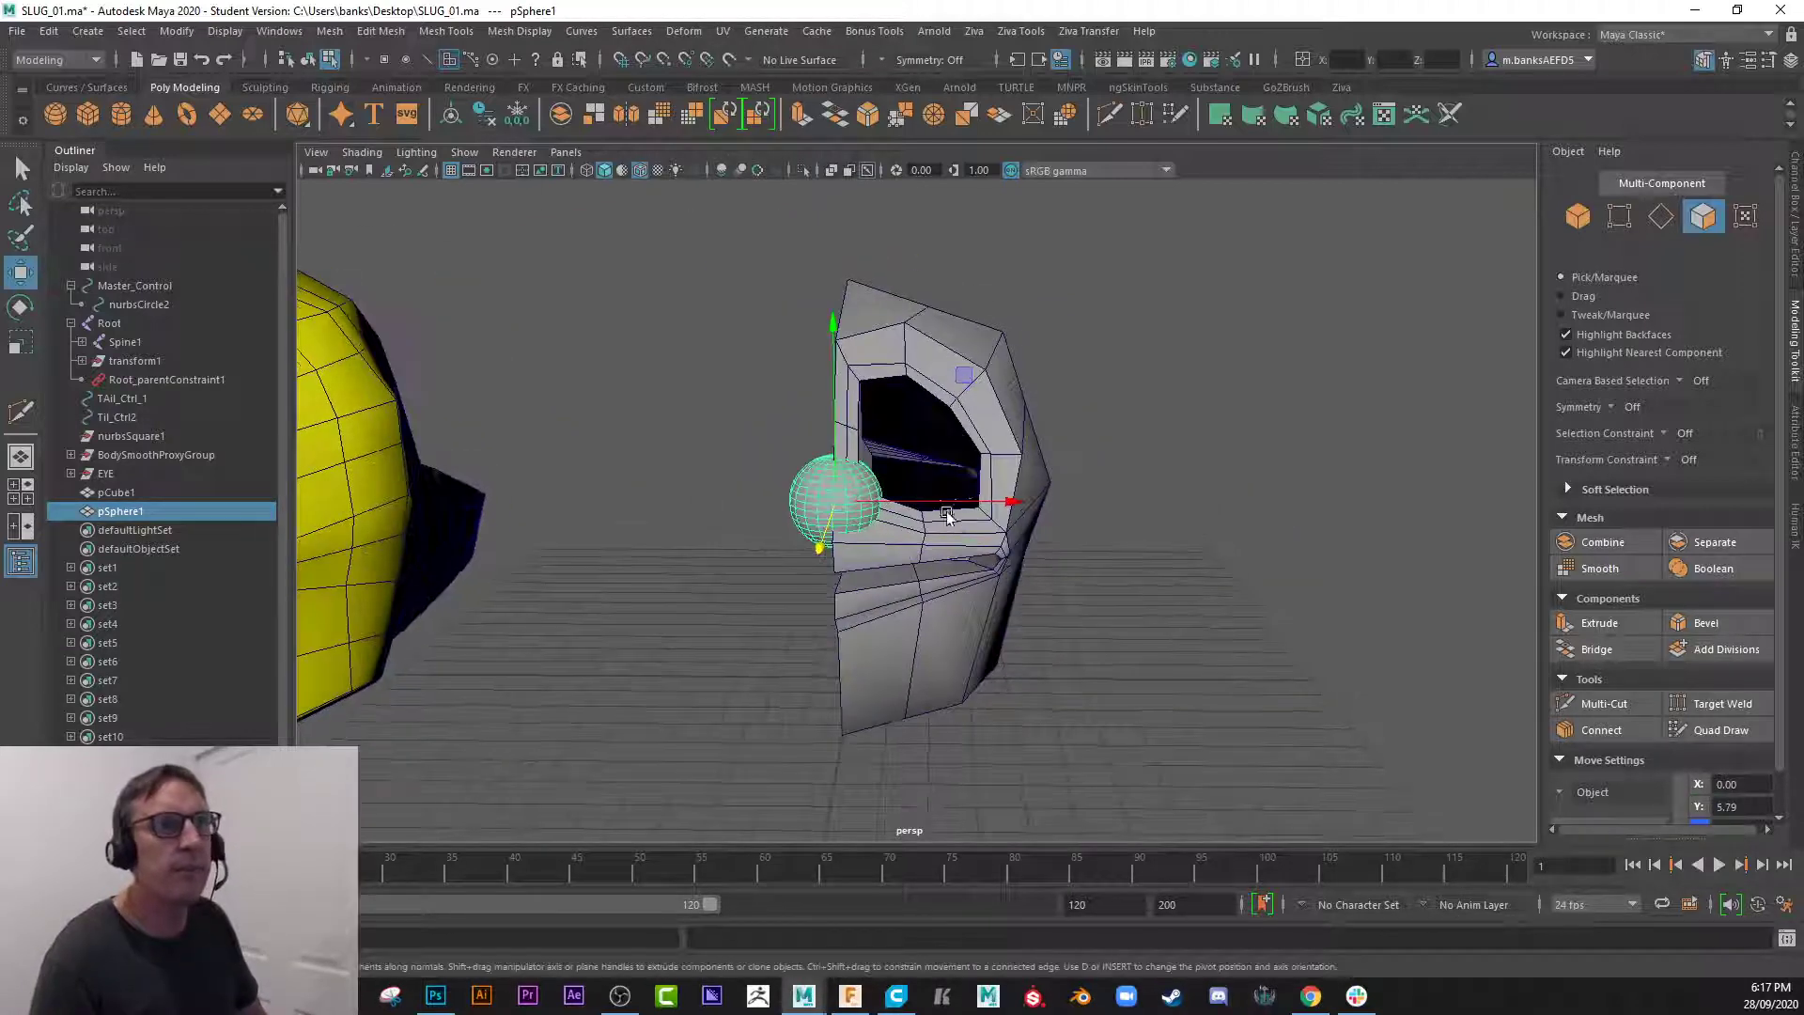
{"action": "left_click_drag", "start_coordinate": [943, 508], "coordinate": [1034, 505]}
{"action": "left_click_drag", "start_coordinate": [929, 434], "coordinate": [673, 484]}
- Enlarge the eyeball sphere to fill the eye hole and rotate it so its pole faces forward
{"action": "key", "text": "r"}
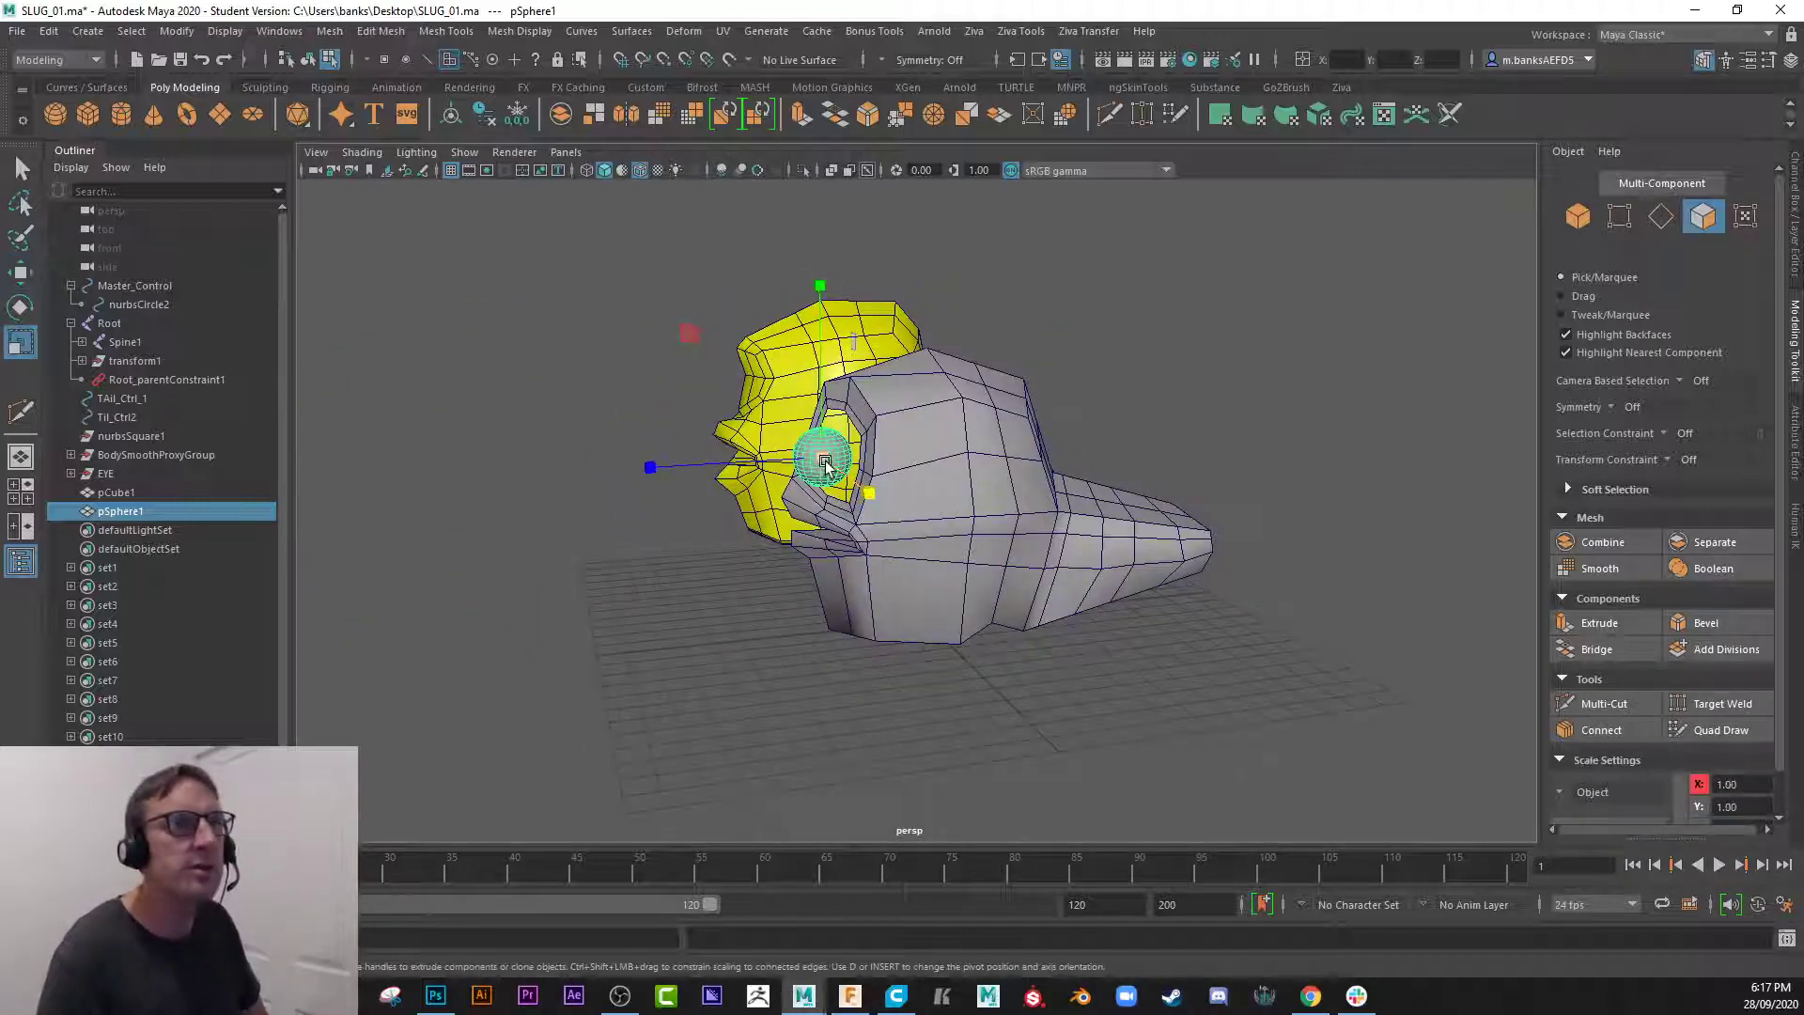
{"action": "left_click_drag", "start_coordinate": [822, 460], "coordinate": [849, 470]}
{"action": "key", "text": "e"}
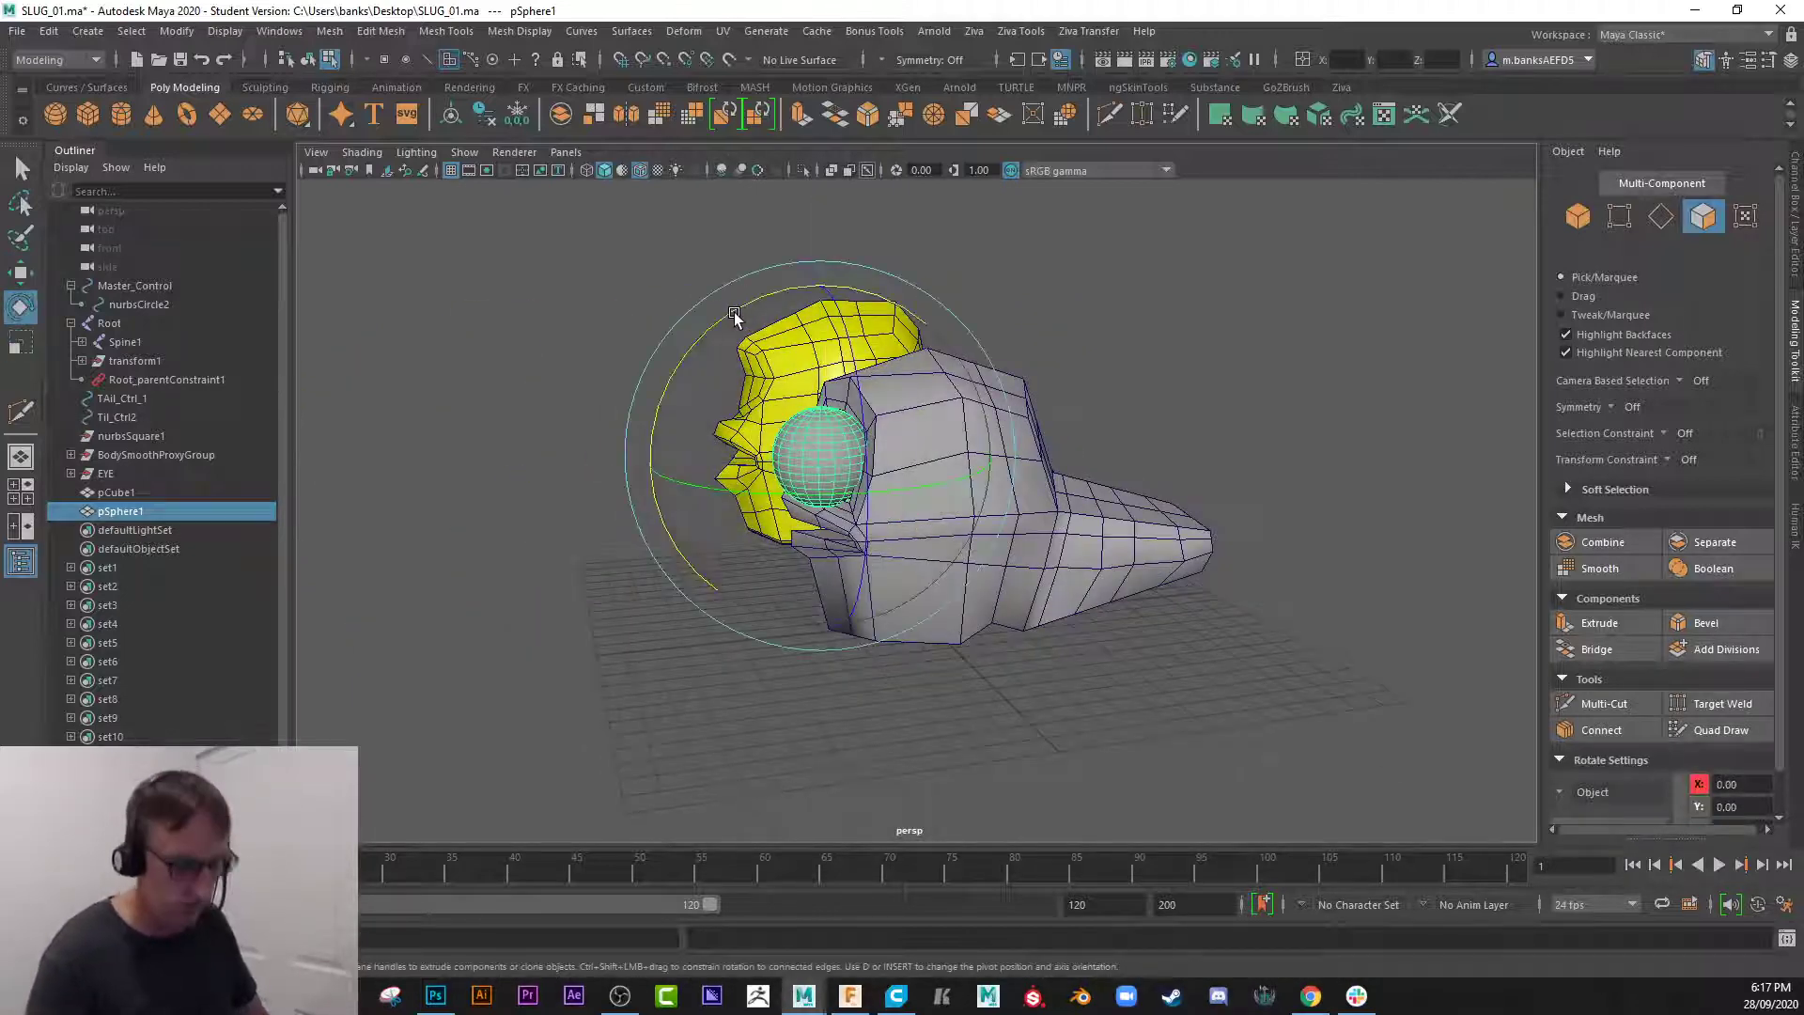
{"action": "left_click_drag", "start_coordinate": [733, 317], "coordinate": [1032, 417]}
{"action": "key", "text": "w"}
- Adjust the eye hole's upper inner corner, inner side and bottom middle vertices to the eyeball's outline
{"action": "scroll", "coordinate": [1050, 442], "scroll_direction": "up", "scroll_amount": 3}
{"action": "left_click_drag", "start_coordinate": [1031, 417], "coordinate": [987, 528], "text": "alt"}
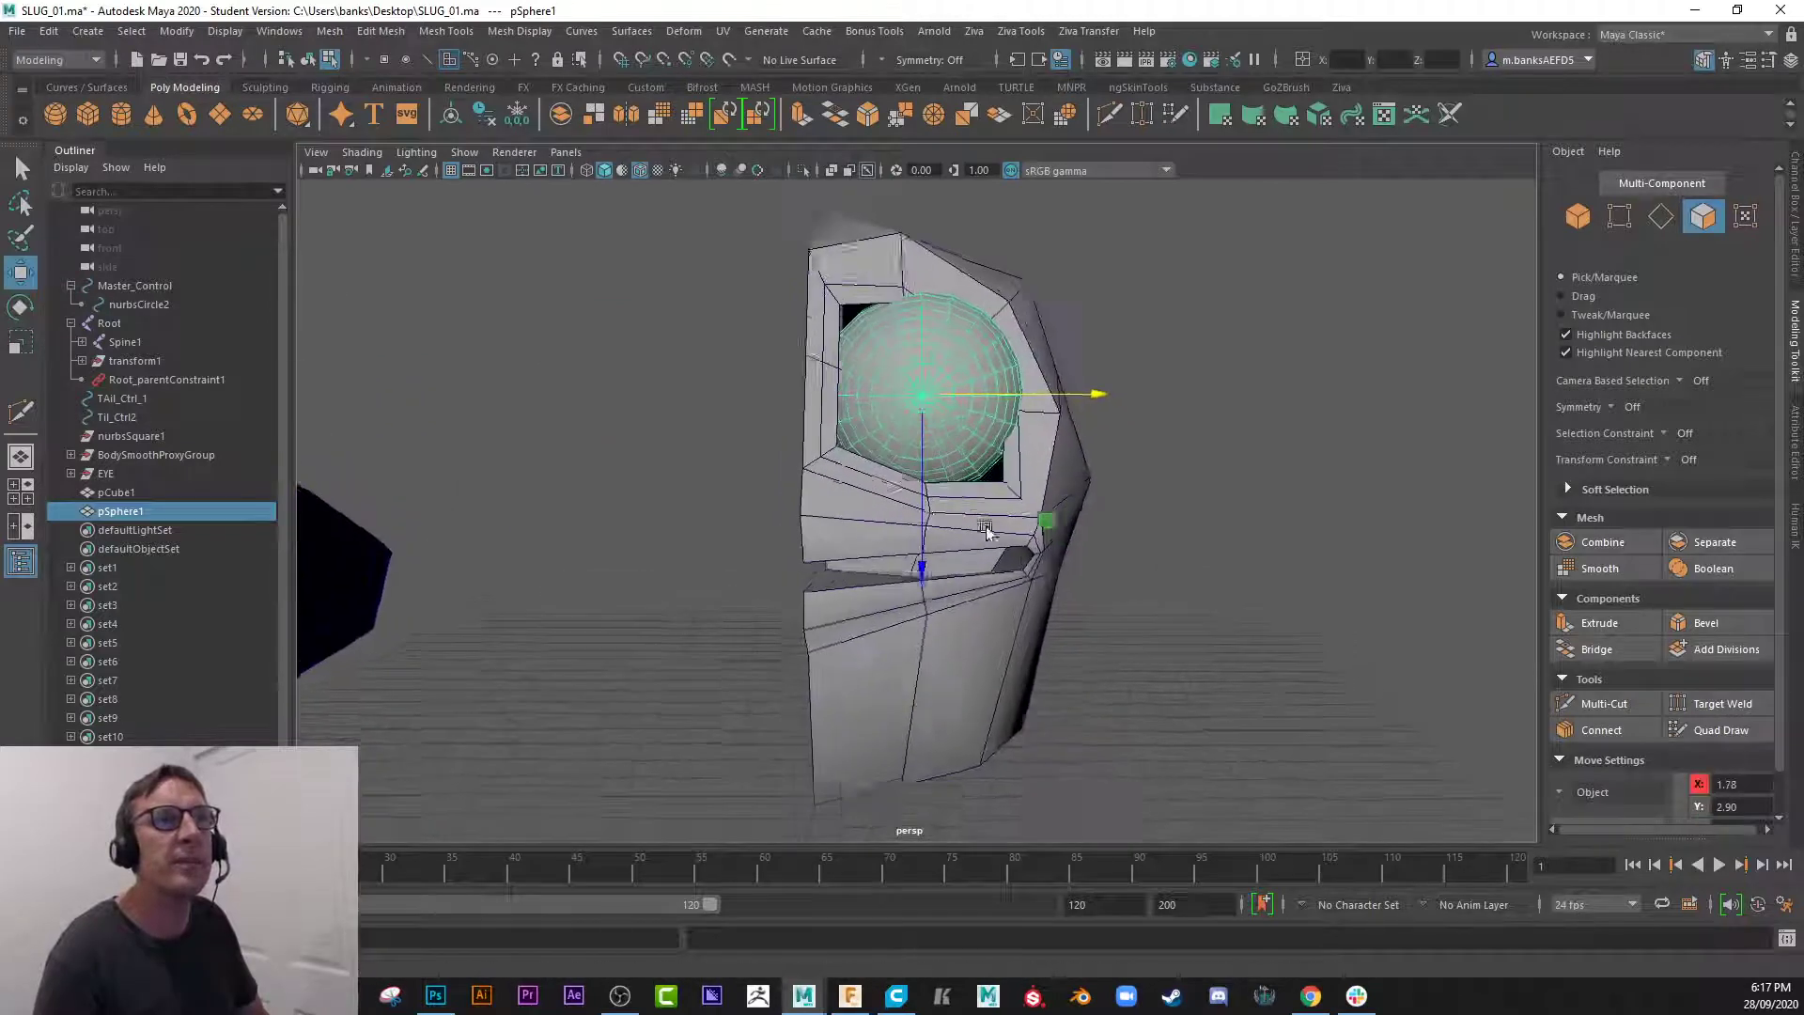
{"action": "scroll", "coordinate": [986, 526], "scroll_direction": "up", "scroll_amount": 3}
{"action": "middle_click_drag", "start_coordinate": [987, 512], "coordinate": [991, 575], "text": "alt"}
{"action": "right_click_drag", "start_coordinate": [834, 371], "coordinate": [814, 350]}
{"action": "left_click", "coordinate": [815, 349]}
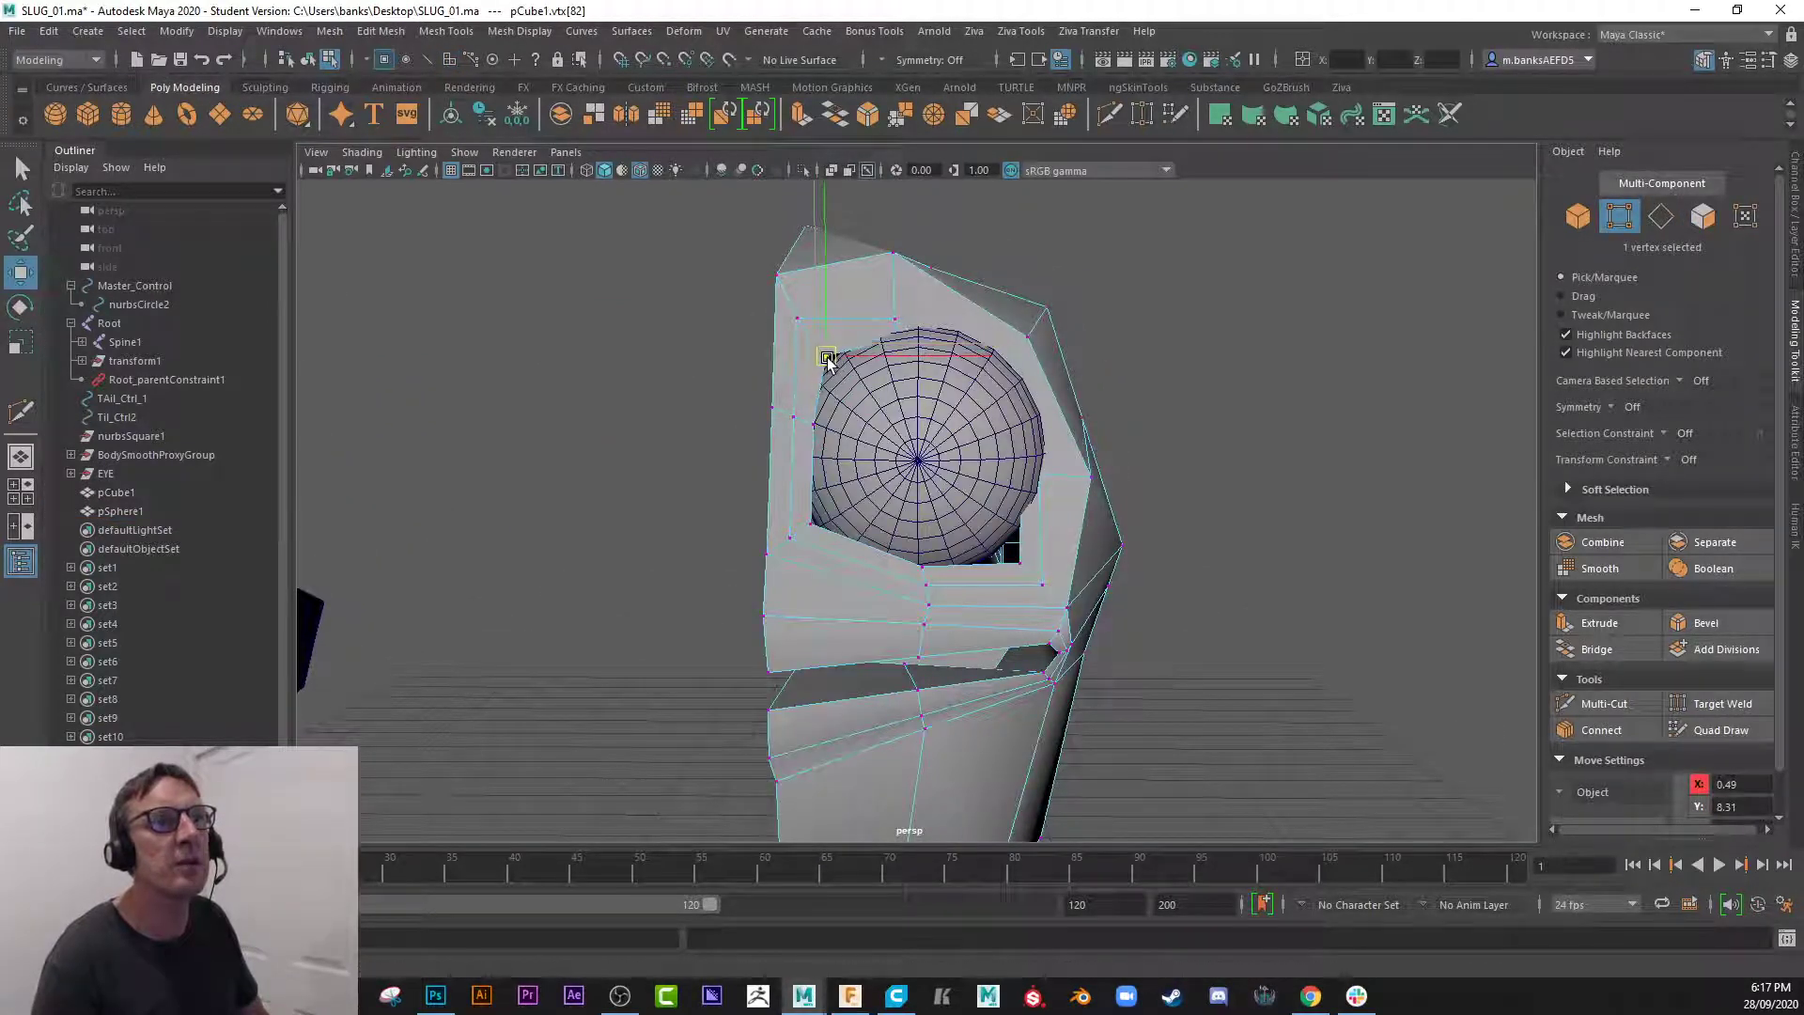
{"action": "left_click", "coordinate": [807, 423]}
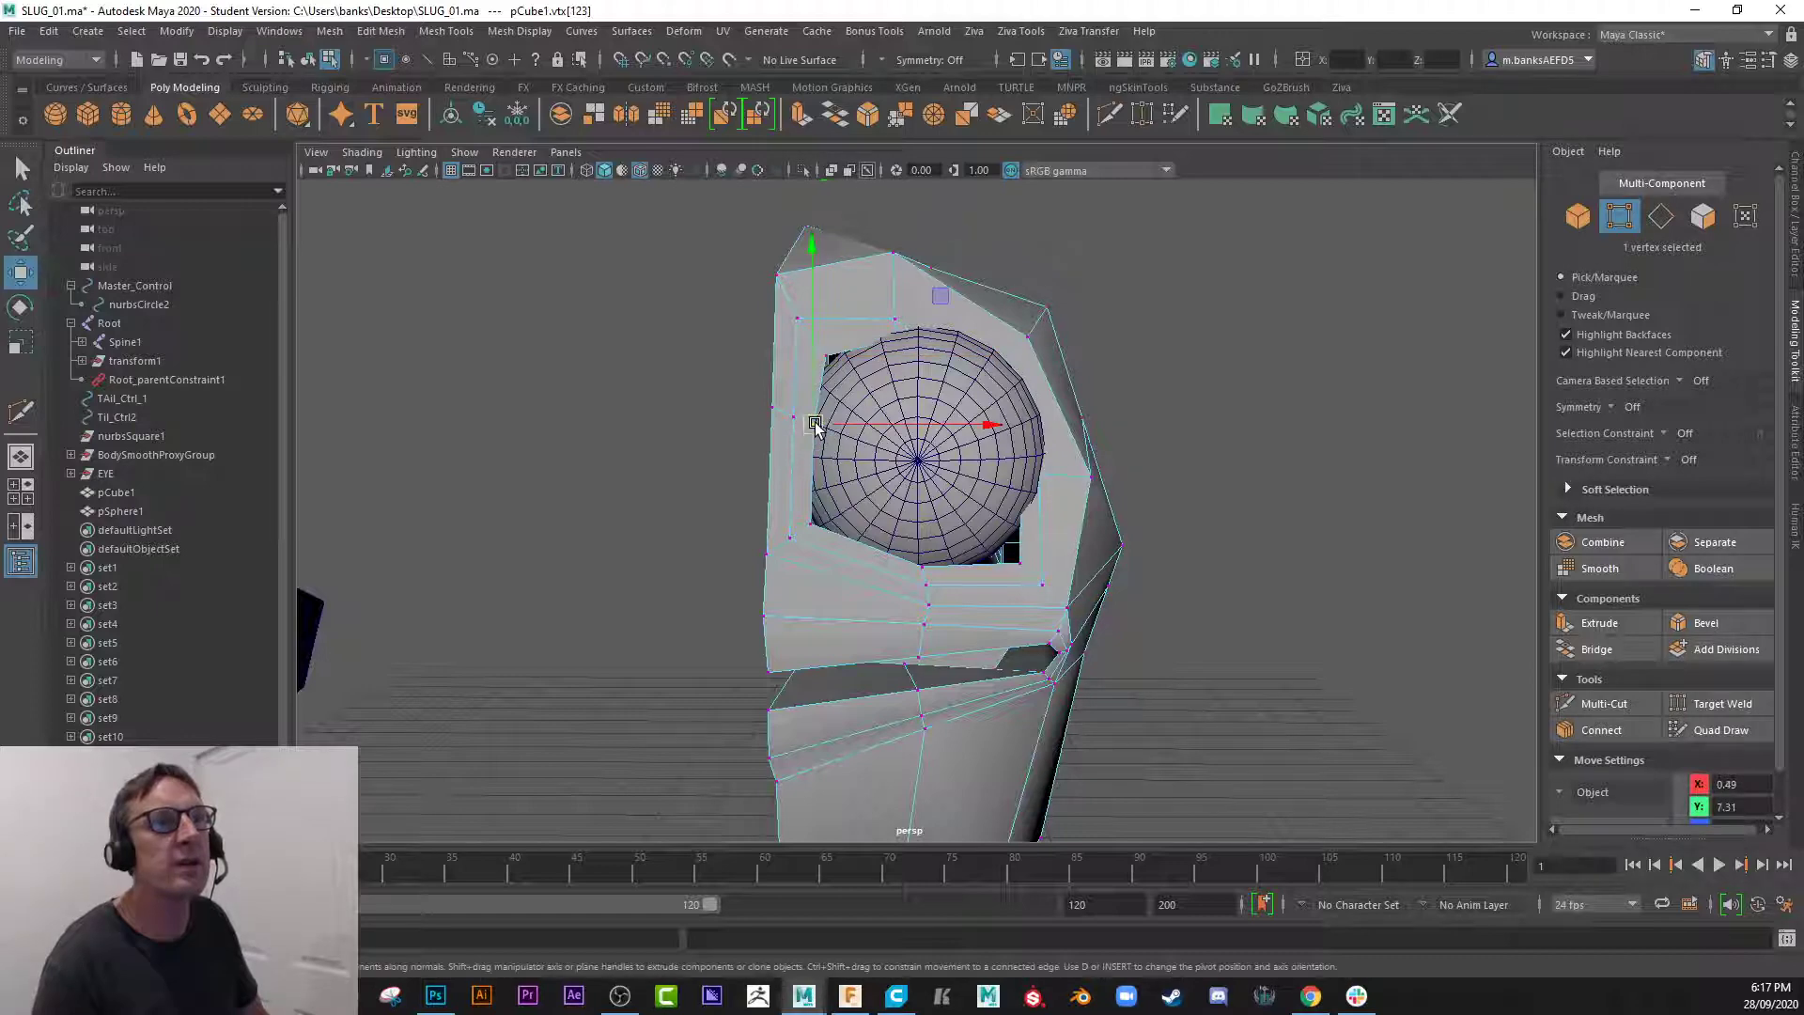
{"action": "left_click", "coordinate": [923, 561]}
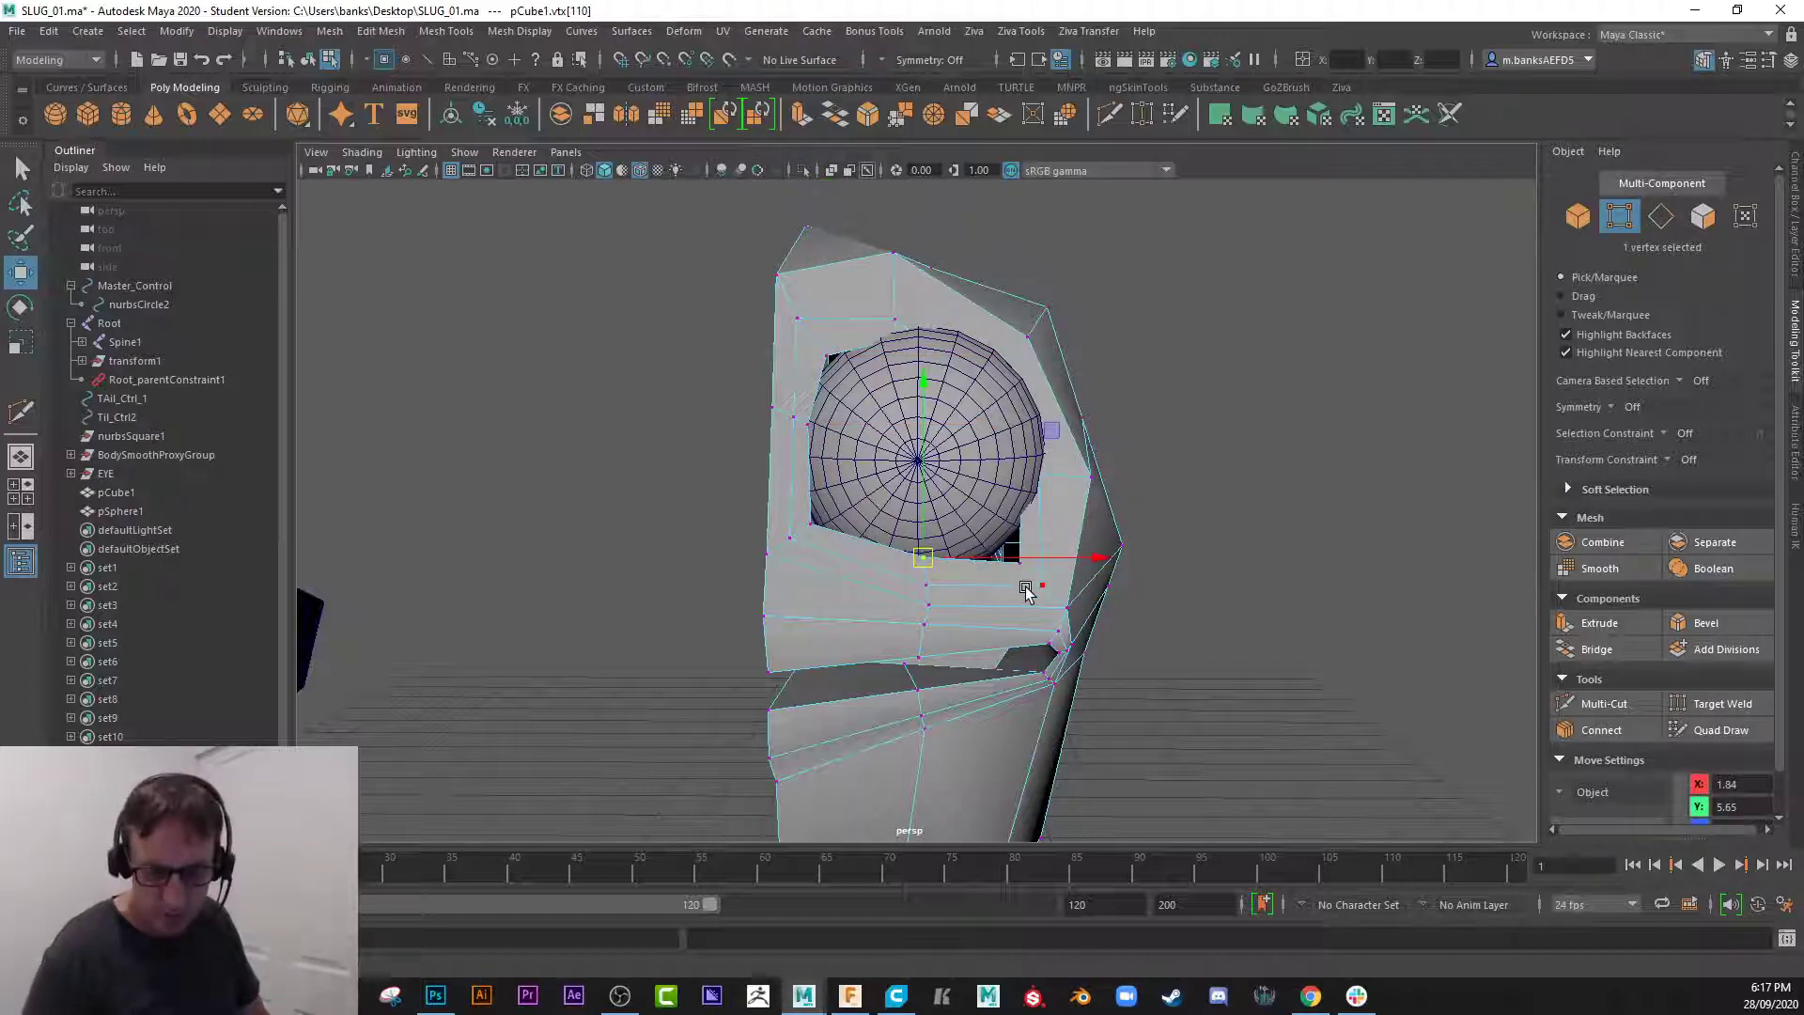
- Step through the eye hole's lower outer vertices and move the border ring's outer side middle vertex outward
{"action": "key", "text": "Right"}
{"action": "key", "text": "Right"}
{"action": "key", "text": "Left"}
{"action": "key", "text": "Left"}
{"action": "key", "text": "Left"}
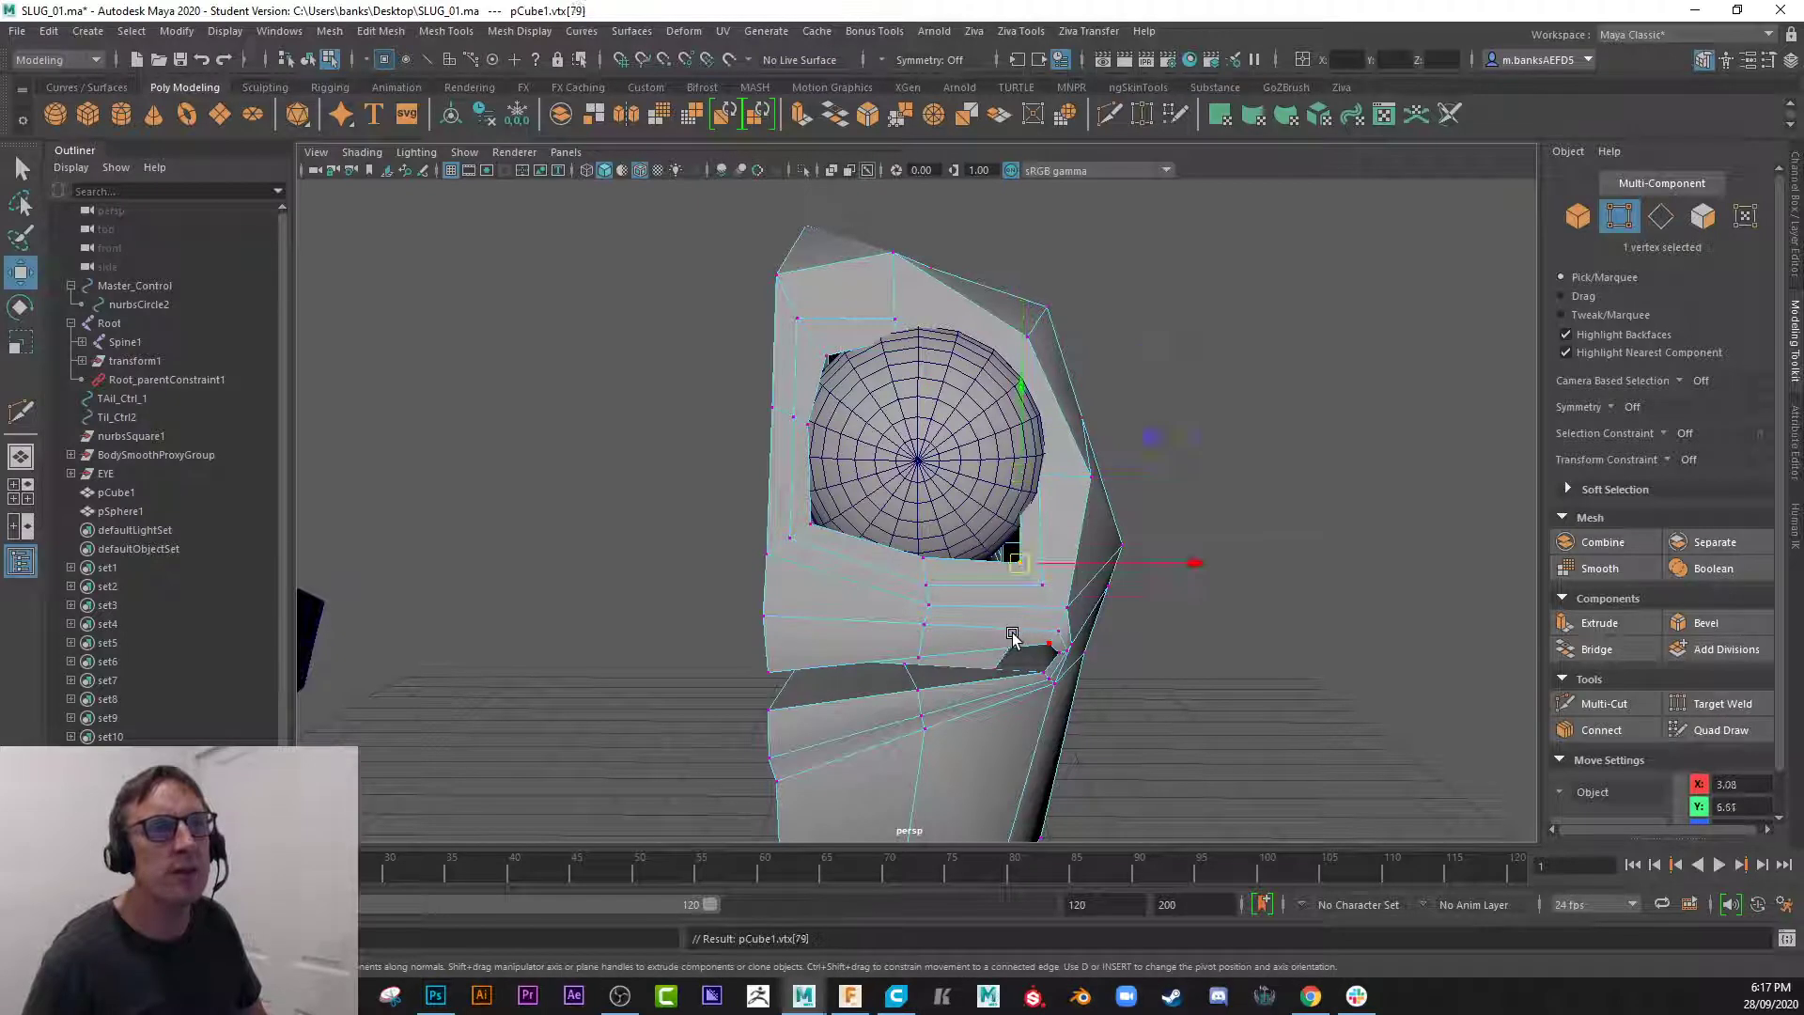
{"action": "key", "text": "Right"}
{"action": "key", "text": "Right"}
{"action": "key", "text": "Right"}
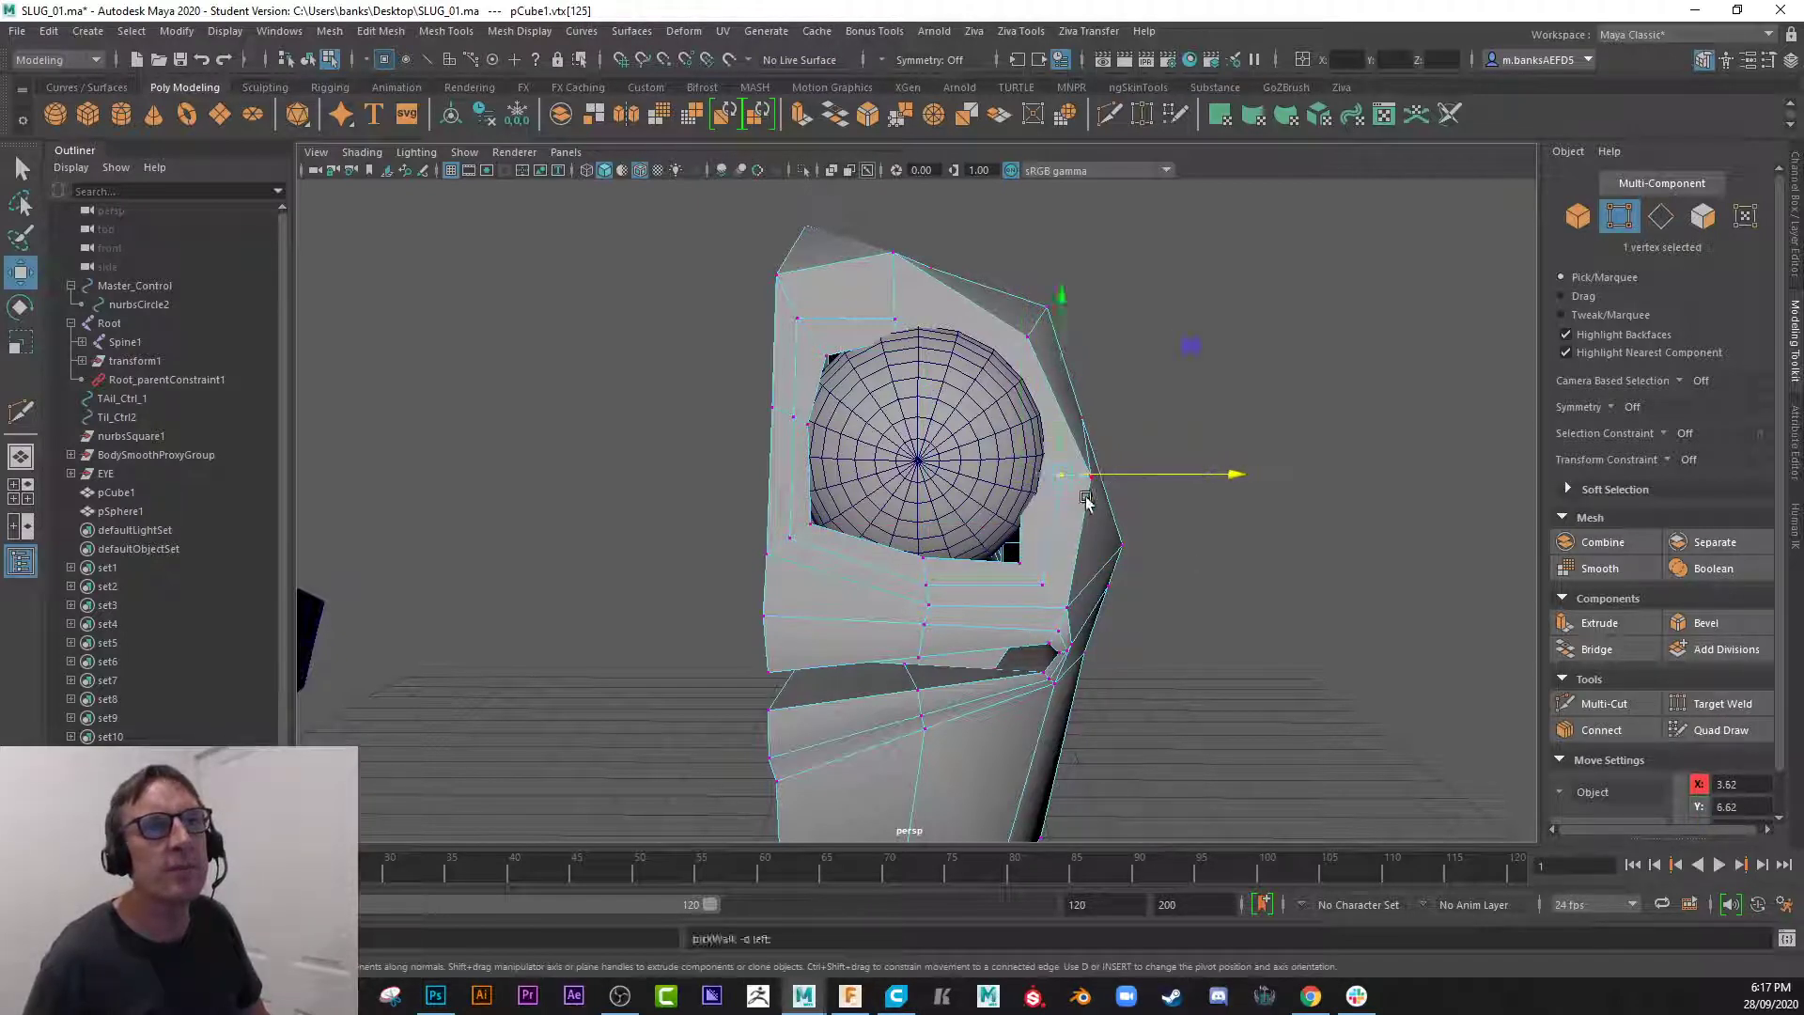
- Move the outer side middle vertices of the eye hole and its border ring forward around the eyeball
{"action": "left_click_drag", "start_coordinate": [1029, 503], "coordinate": [714, 520], "text": "alt"}
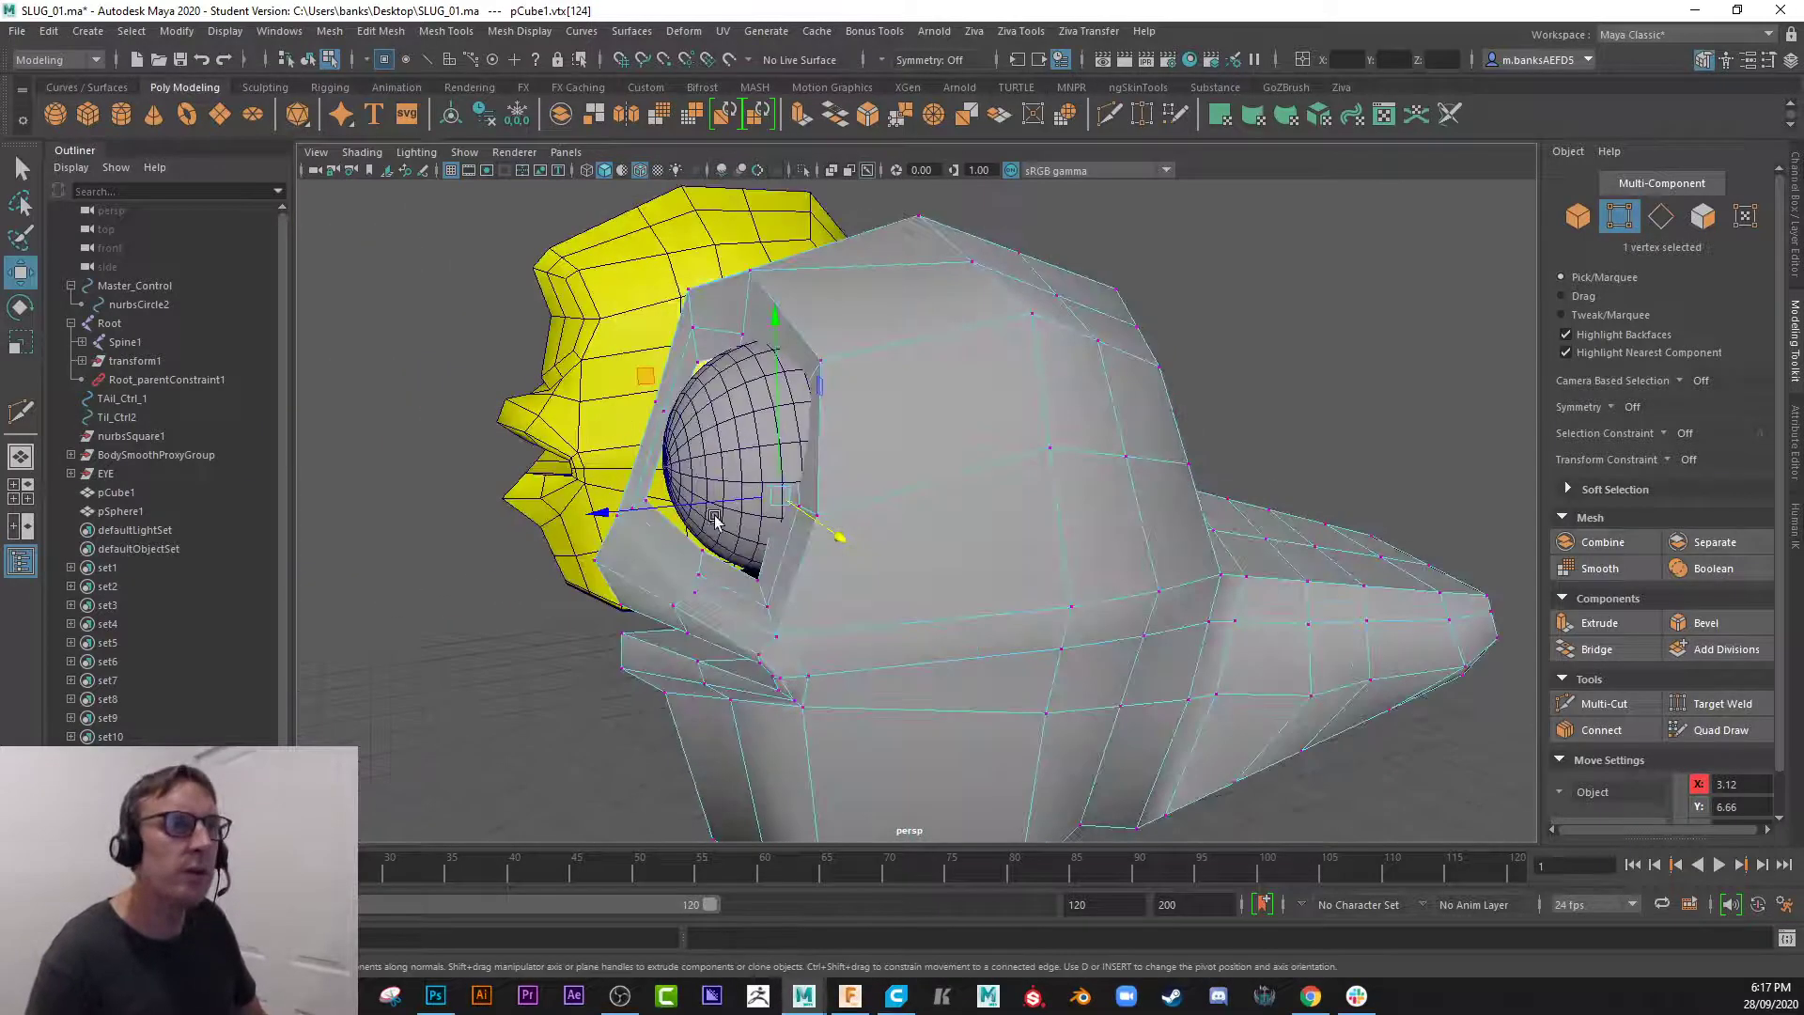
{"action": "mouse_move", "coordinate": [709, 505]}
{"action": "middle_mouse_down"}
{"action": "mouse_move", "coordinate": [673, 508]}
{"action": "mouse_move", "coordinate": [738, 506]}
{"action": "middle_mouse_up"}
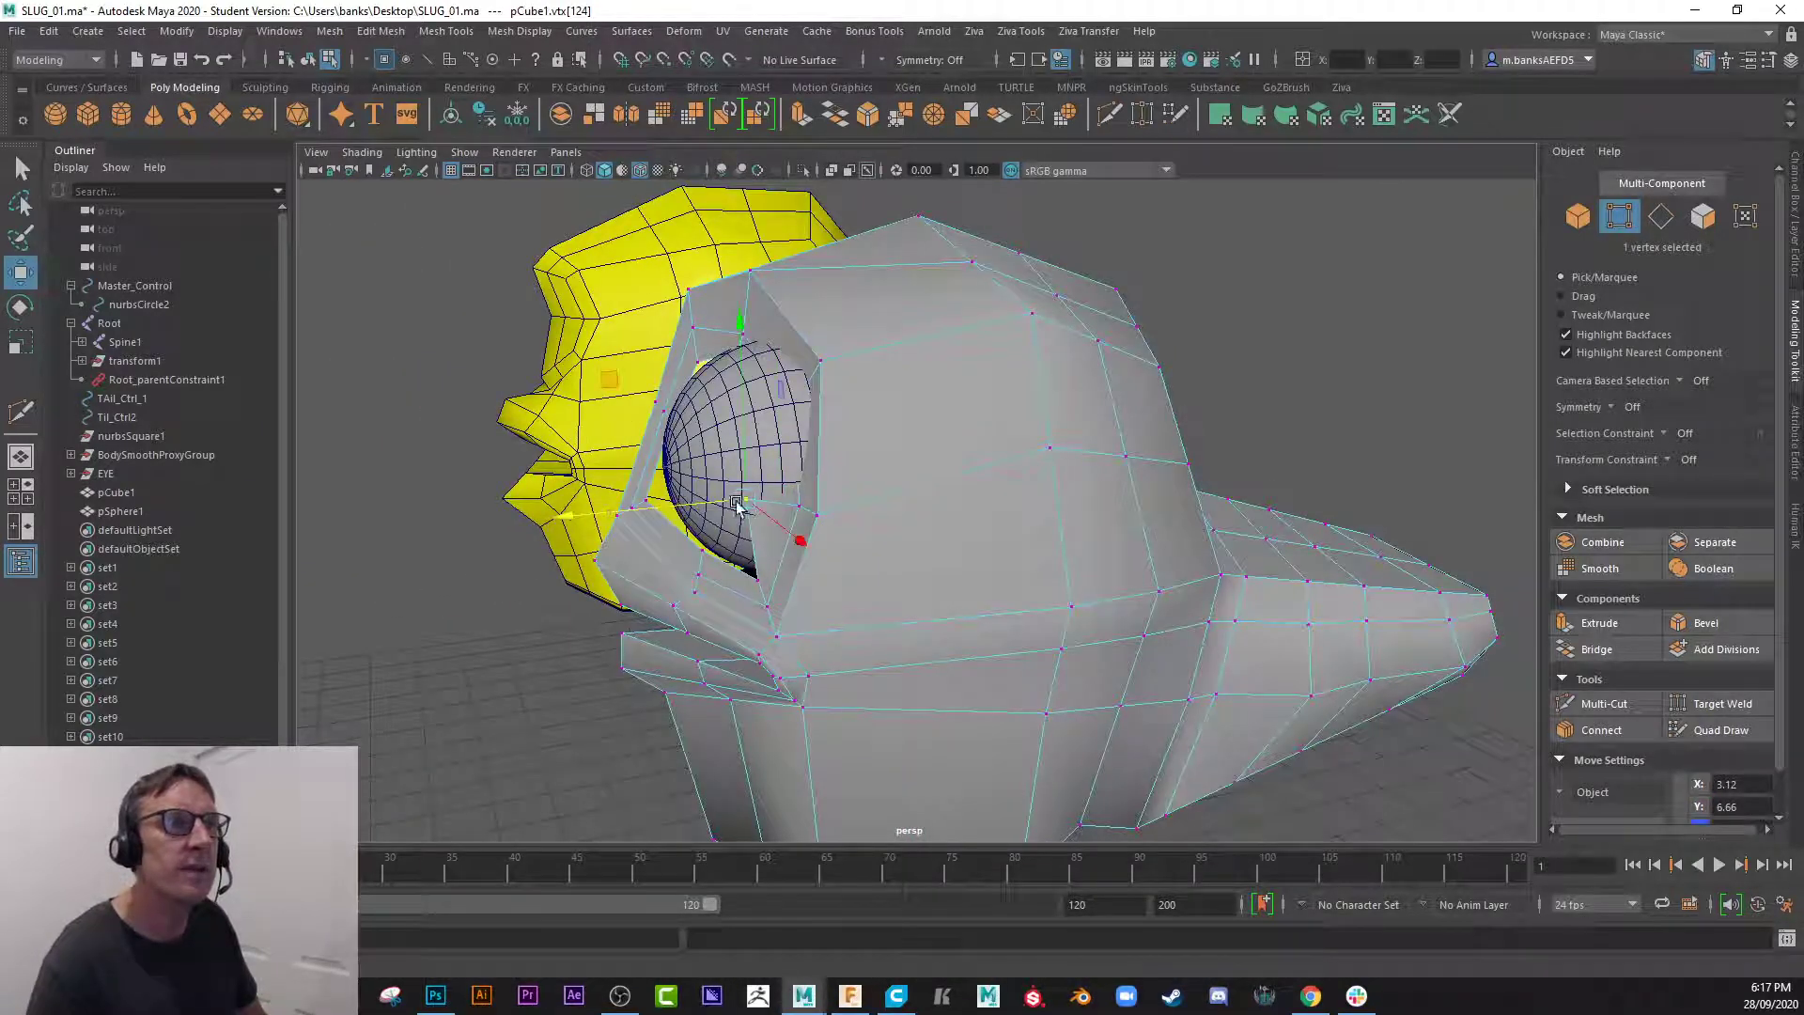
{"action": "left_click", "coordinate": [802, 506]}
{"action": "left_click_drag", "start_coordinate": [759, 508], "coordinate": [737, 511]}
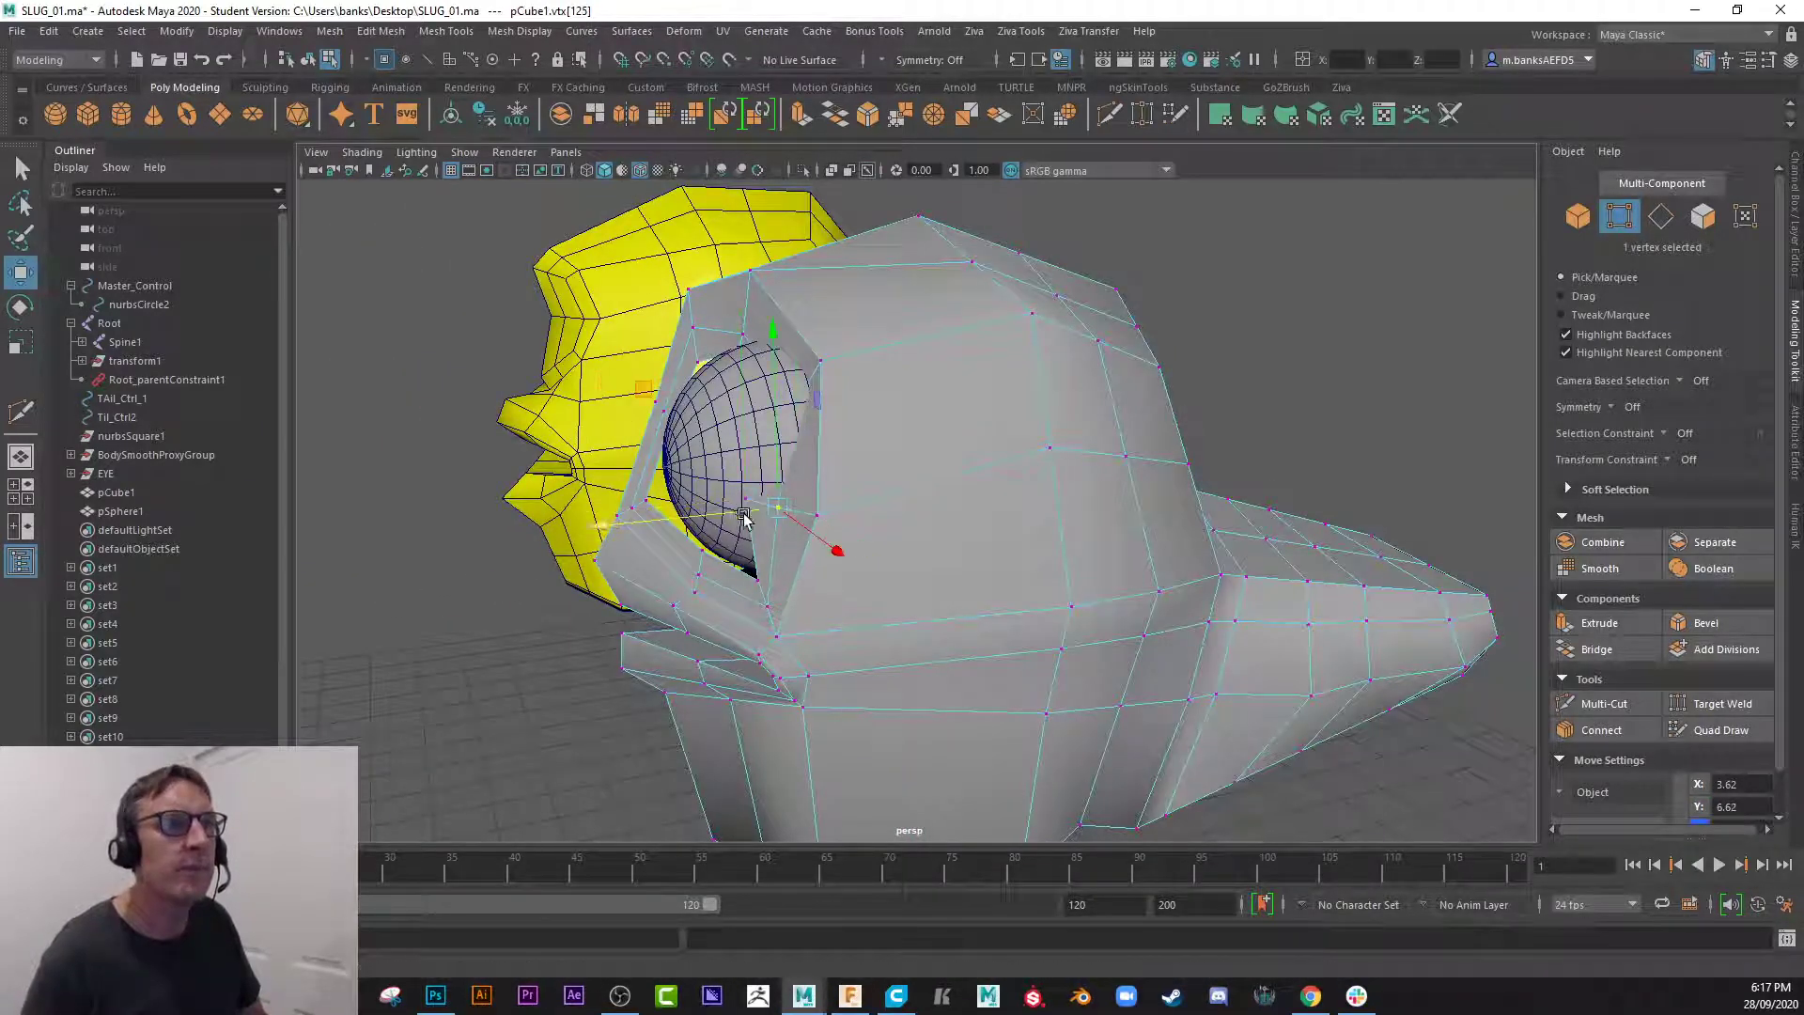
- Select the border ring's upper outer corner vertex and move it forward over the eyeball
{"action": "key", "text": "Right"}
{"action": "key", "text": "Up"}
{"action": "key", "text": "Up"}
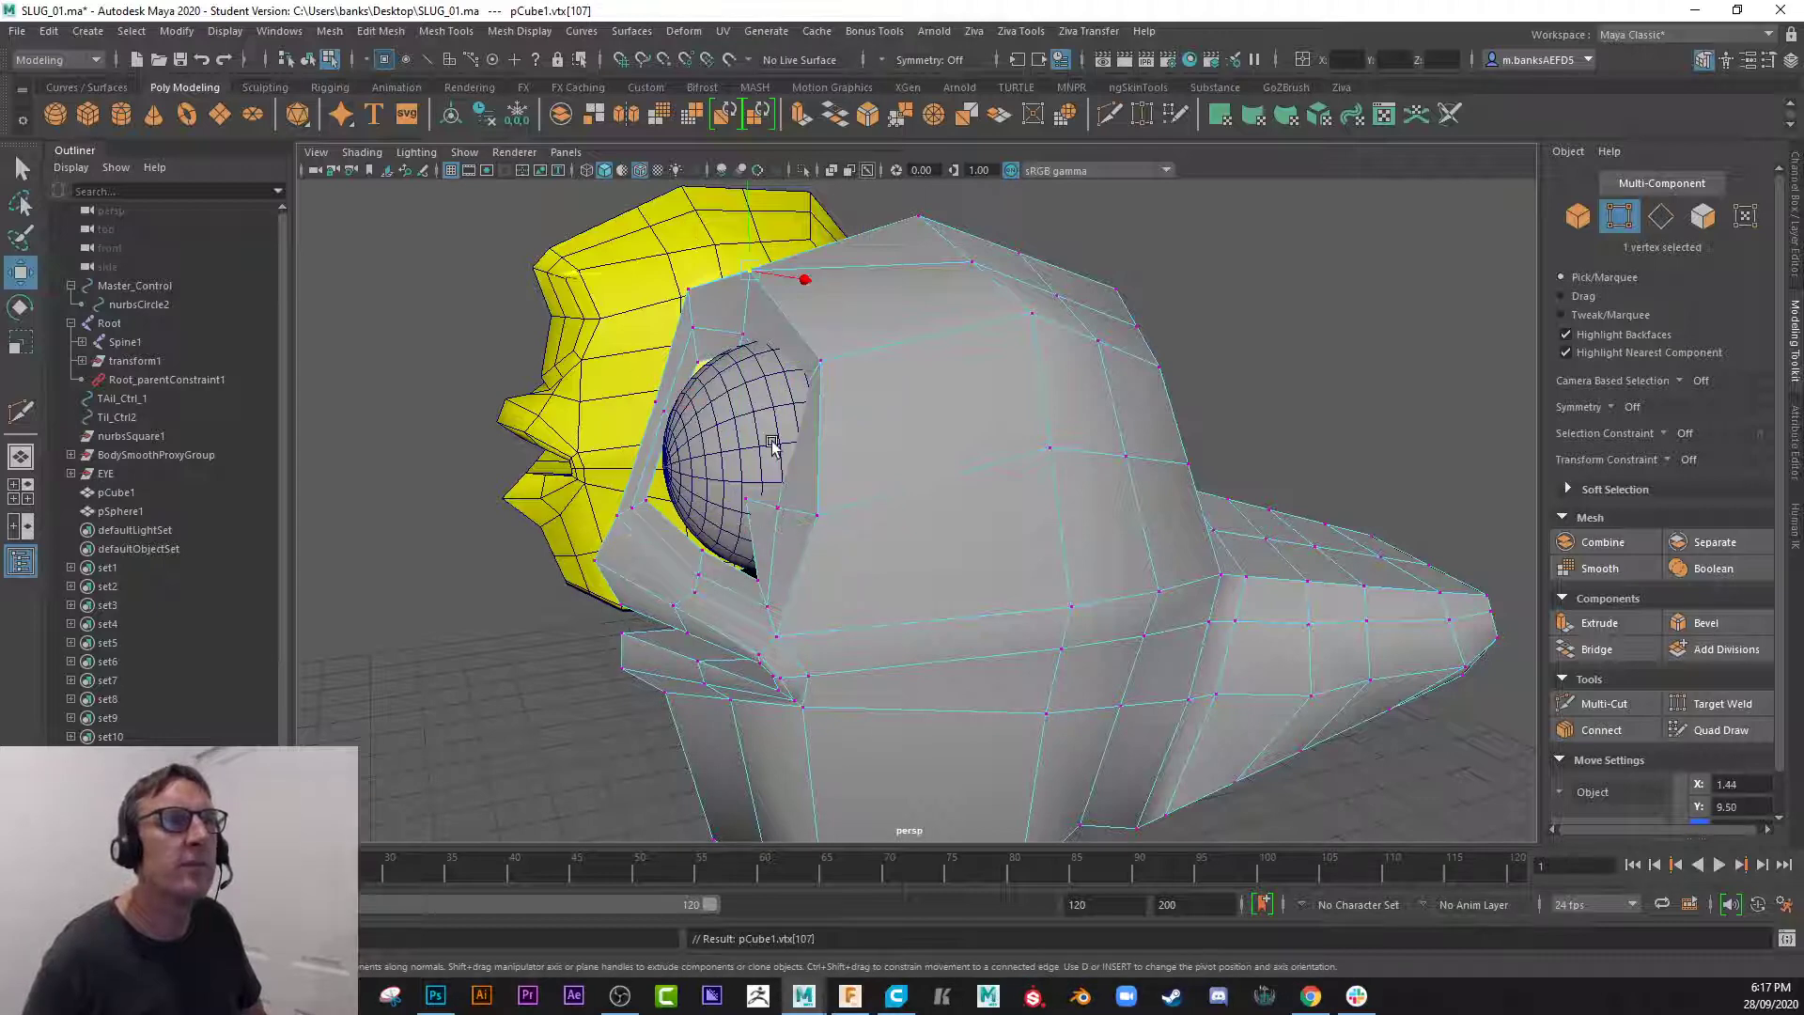
{"action": "left_click", "coordinate": [821, 362]}
{"action": "key", "text": "Down"}
{"action": "key", "text": "Up"}
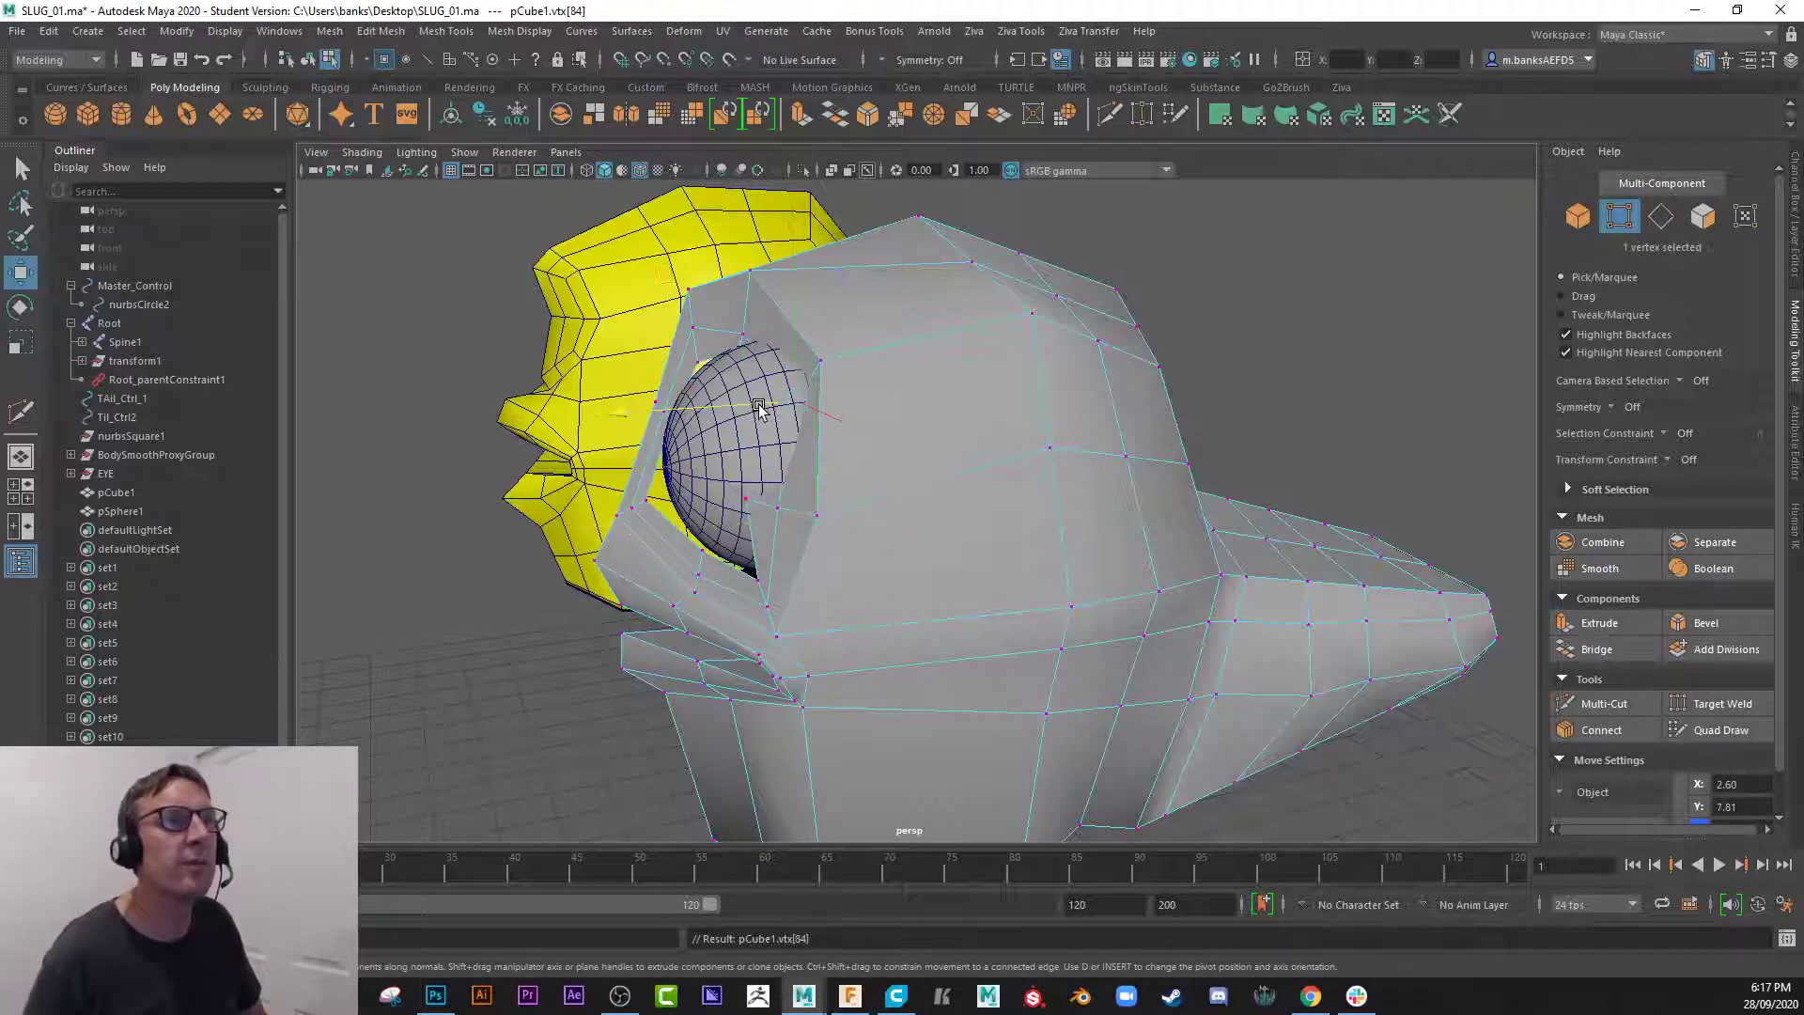
{"action": "left_click_drag", "start_coordinate": [759, 406], "coordinate": [949, 502]}
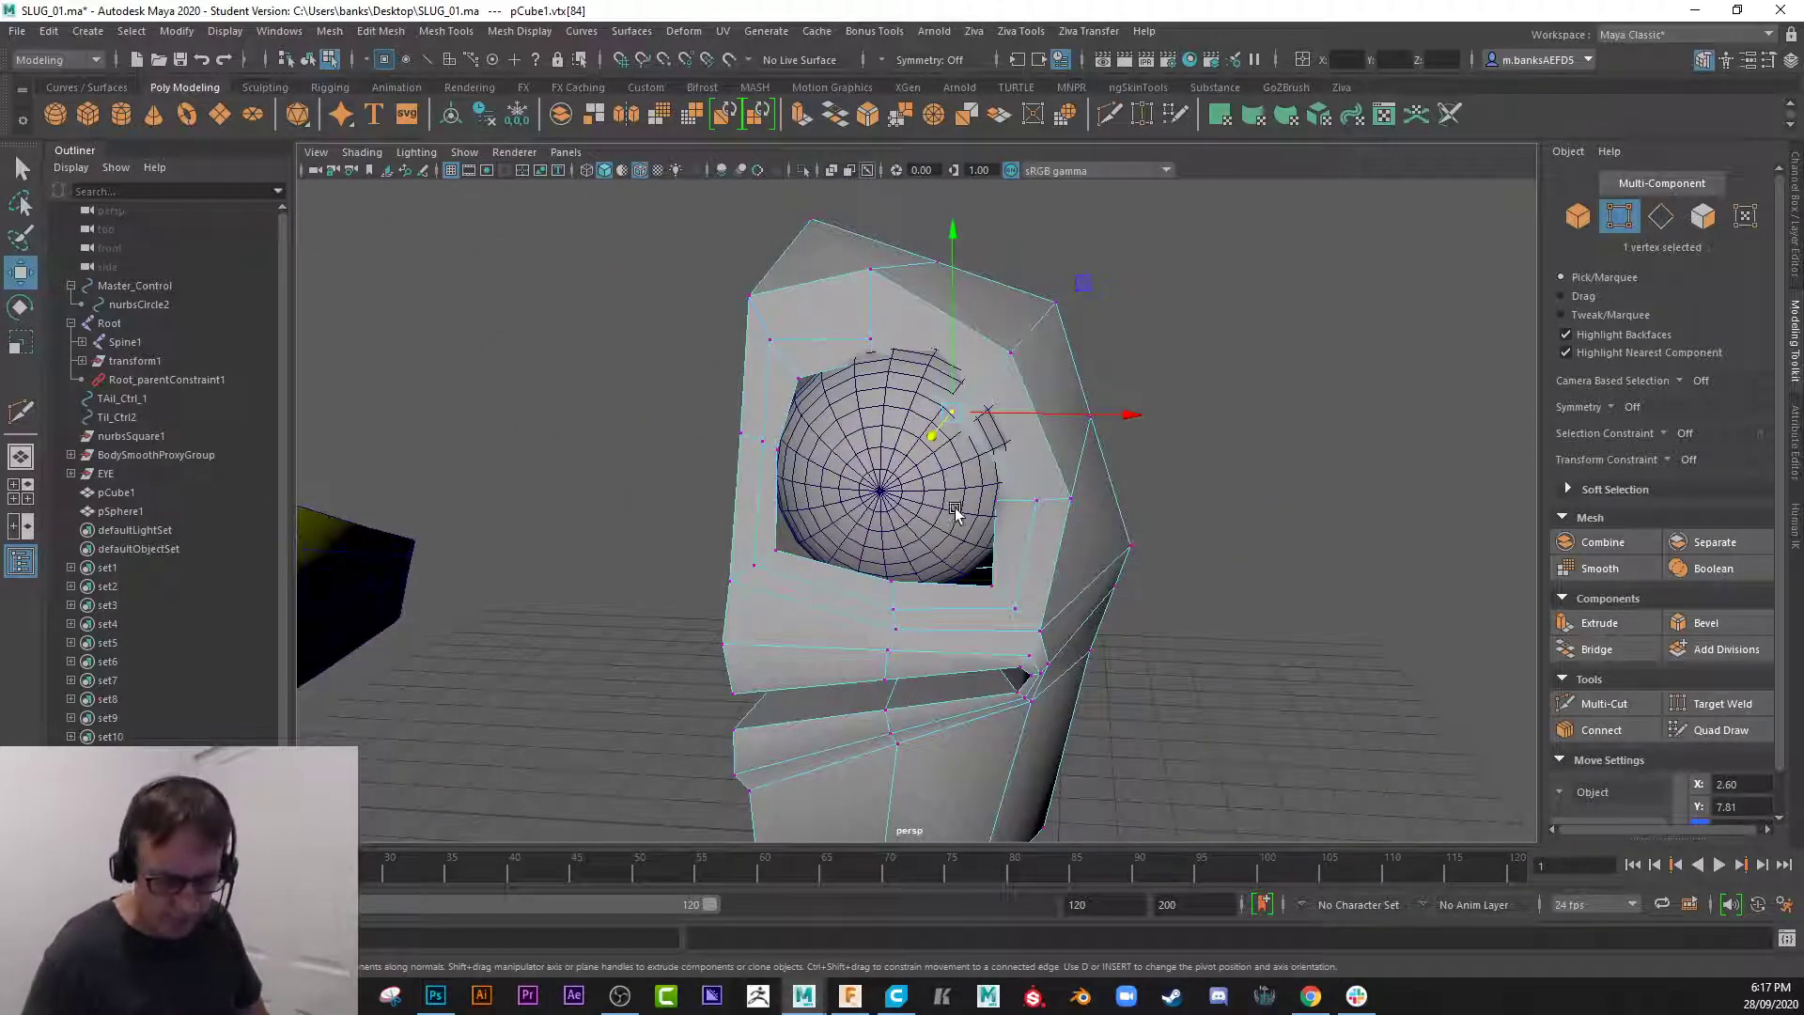
- Move the border ring's top middle vertex and the eye hole's upper outer corner vertex forward
{"action": "key", "text": "Right"}
{"action": "key", "text": "Left"}
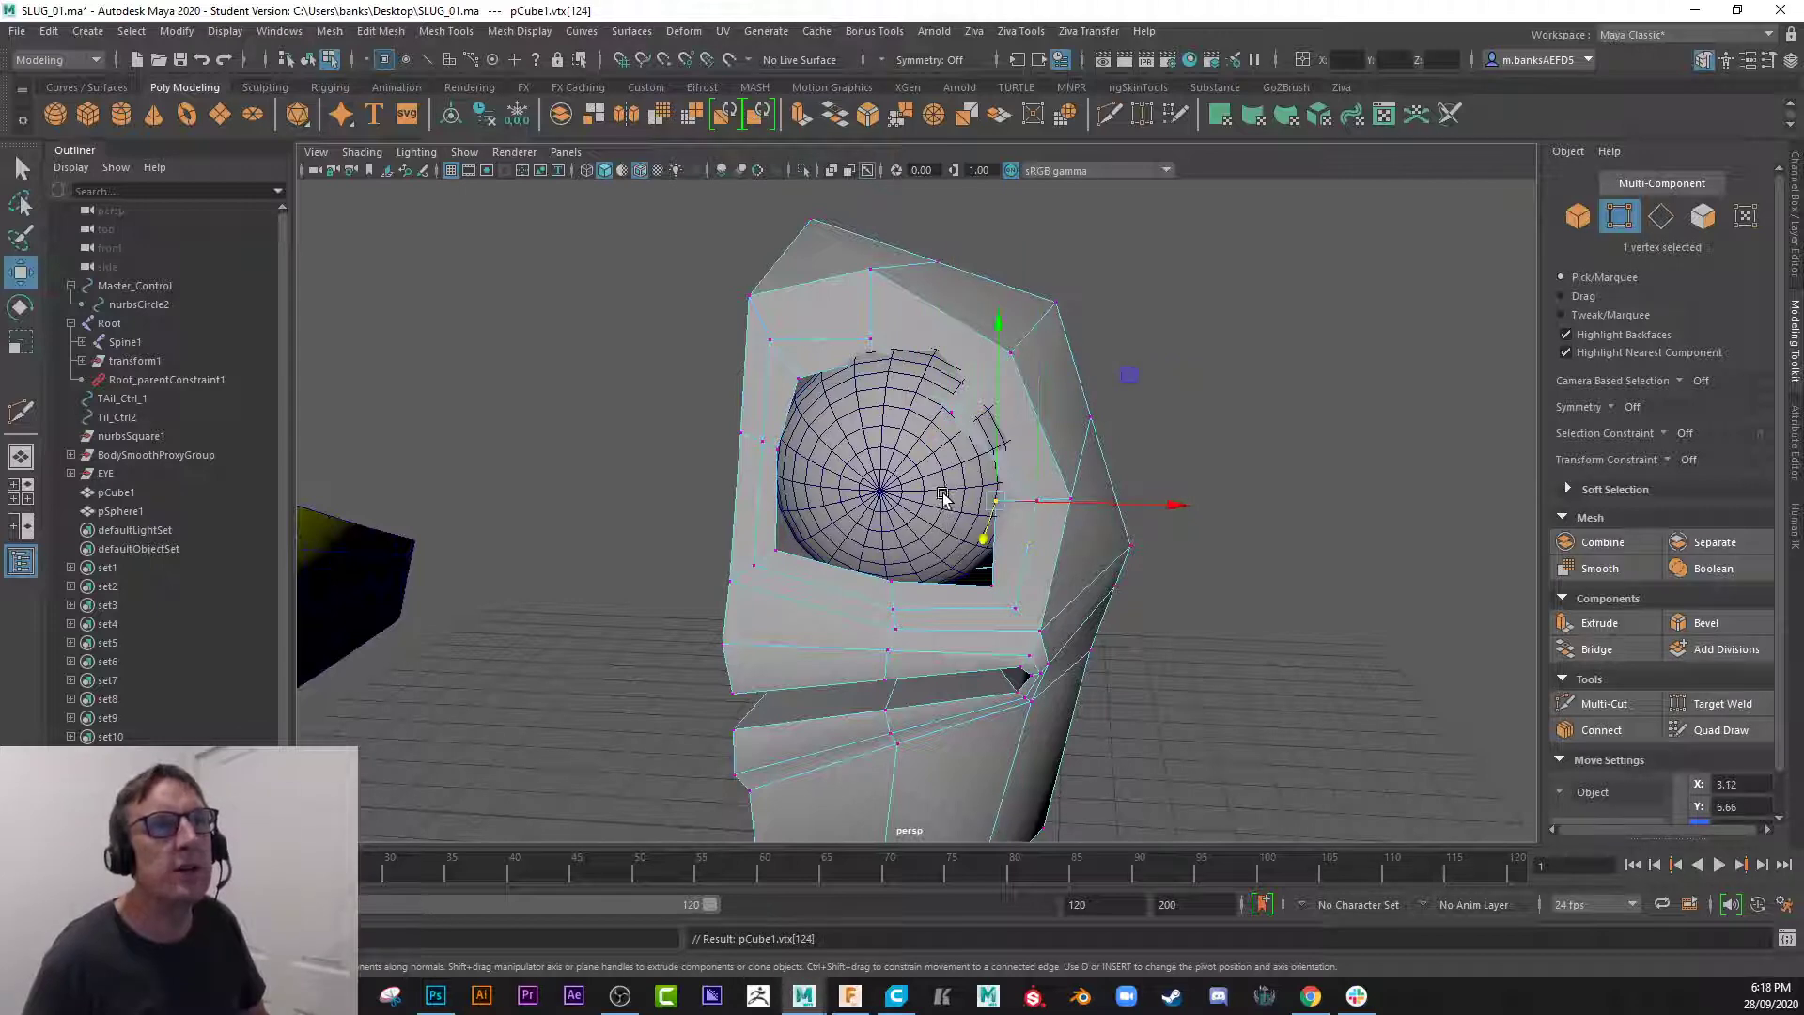
{"action": "left_click", "coordinate": [950, 412]}
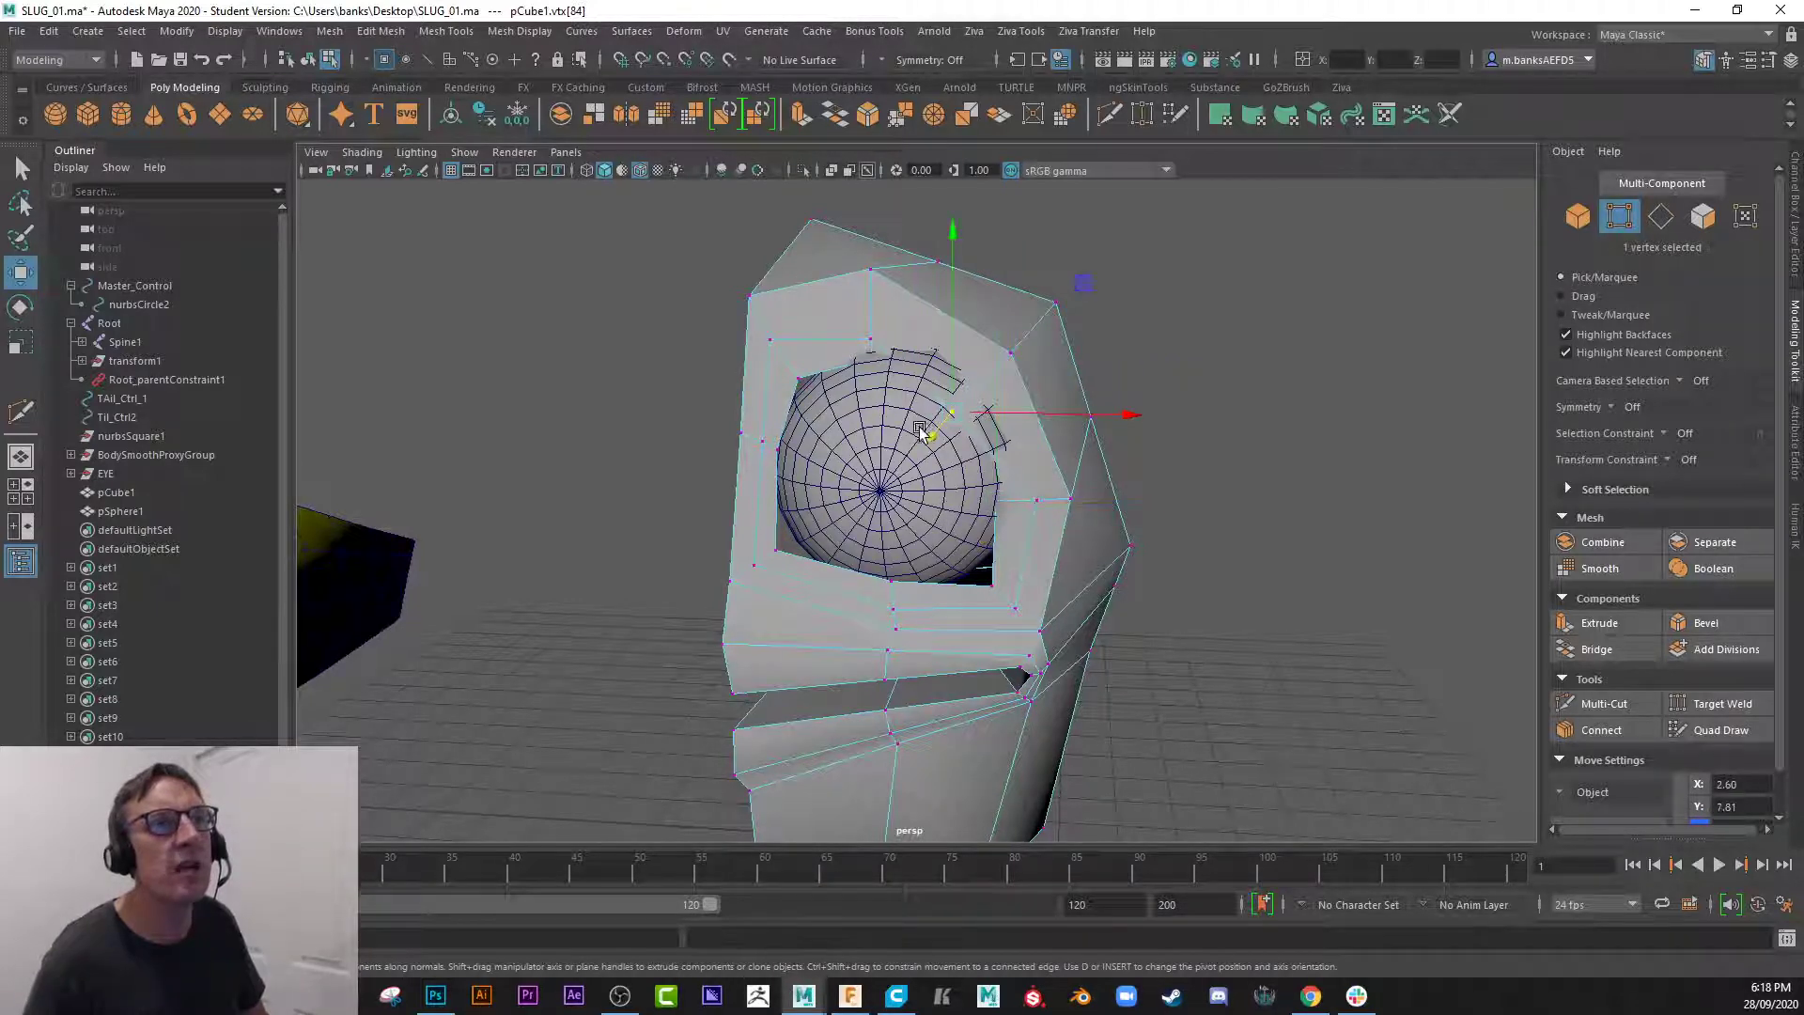
{"action": "left_click", "coordinate": [875, 346]}
{"action": "left_click", "coordinate": [842, 344]}
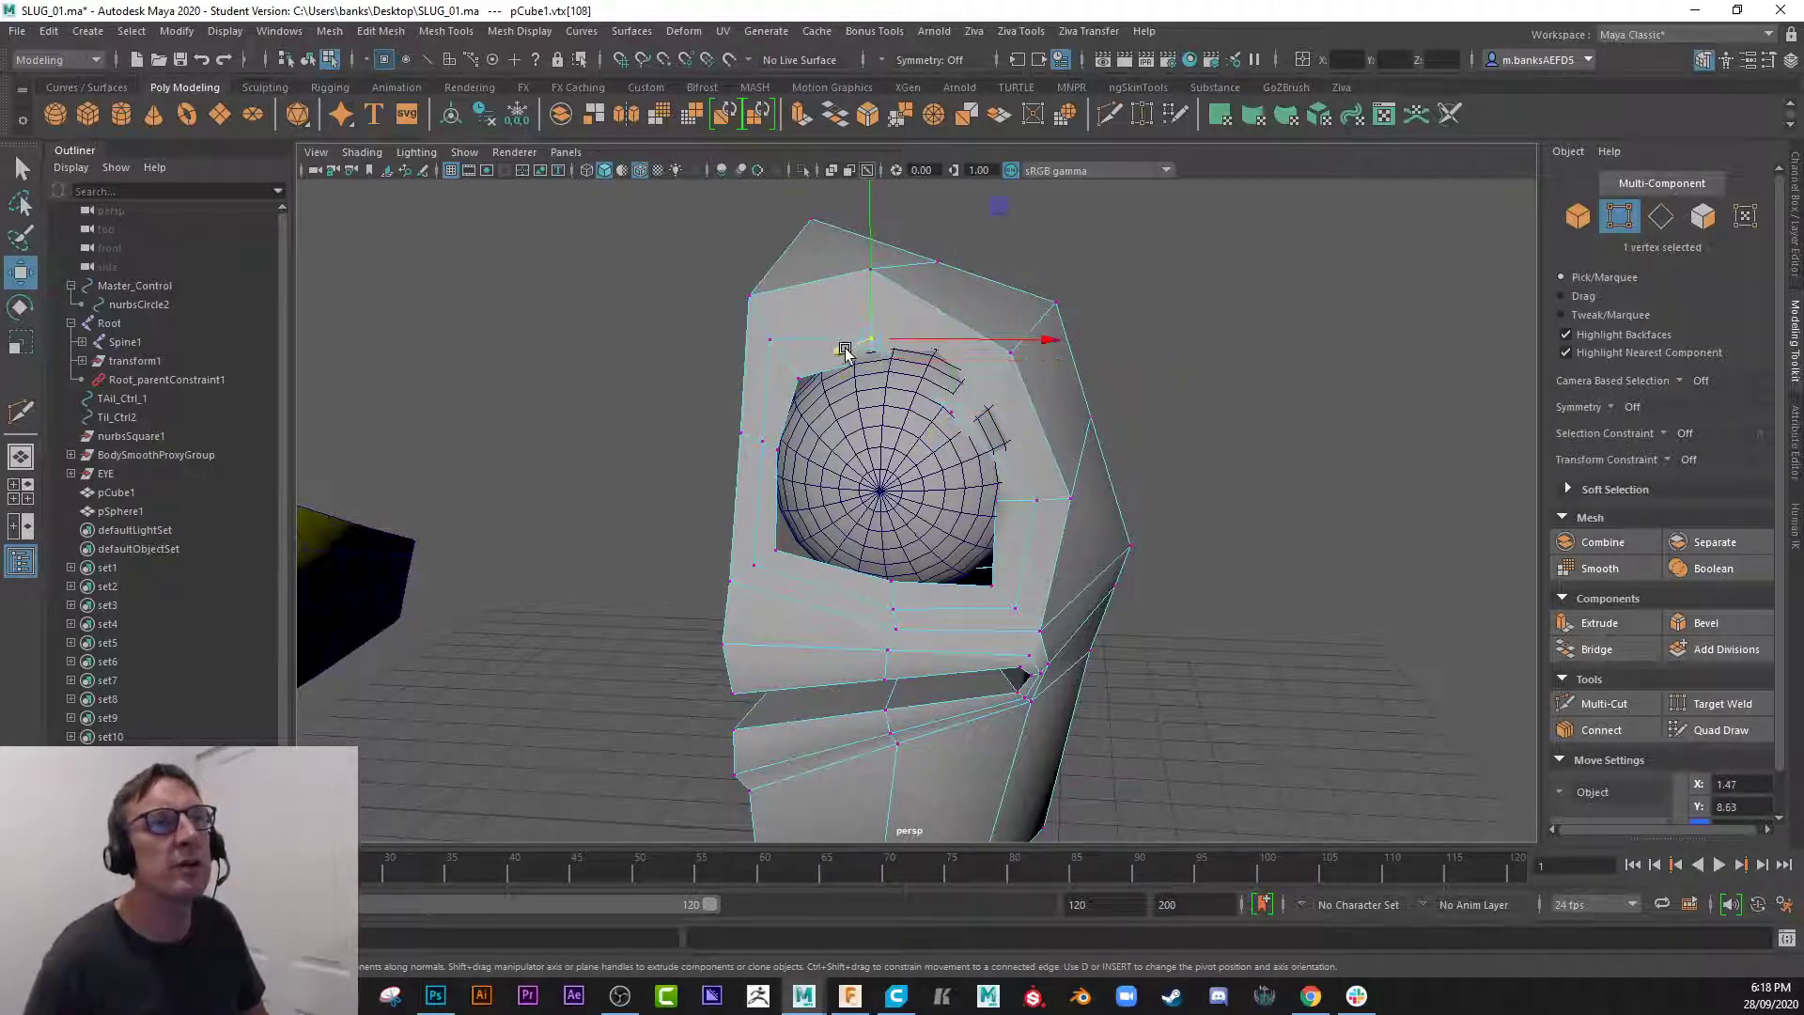
{"action": "key", "text": "Down"}
{"action": "key", "text": "Down"}
{"action": "left_click_drag", "start_coordinate": [923, 443], "coordinate": [888, 481]}
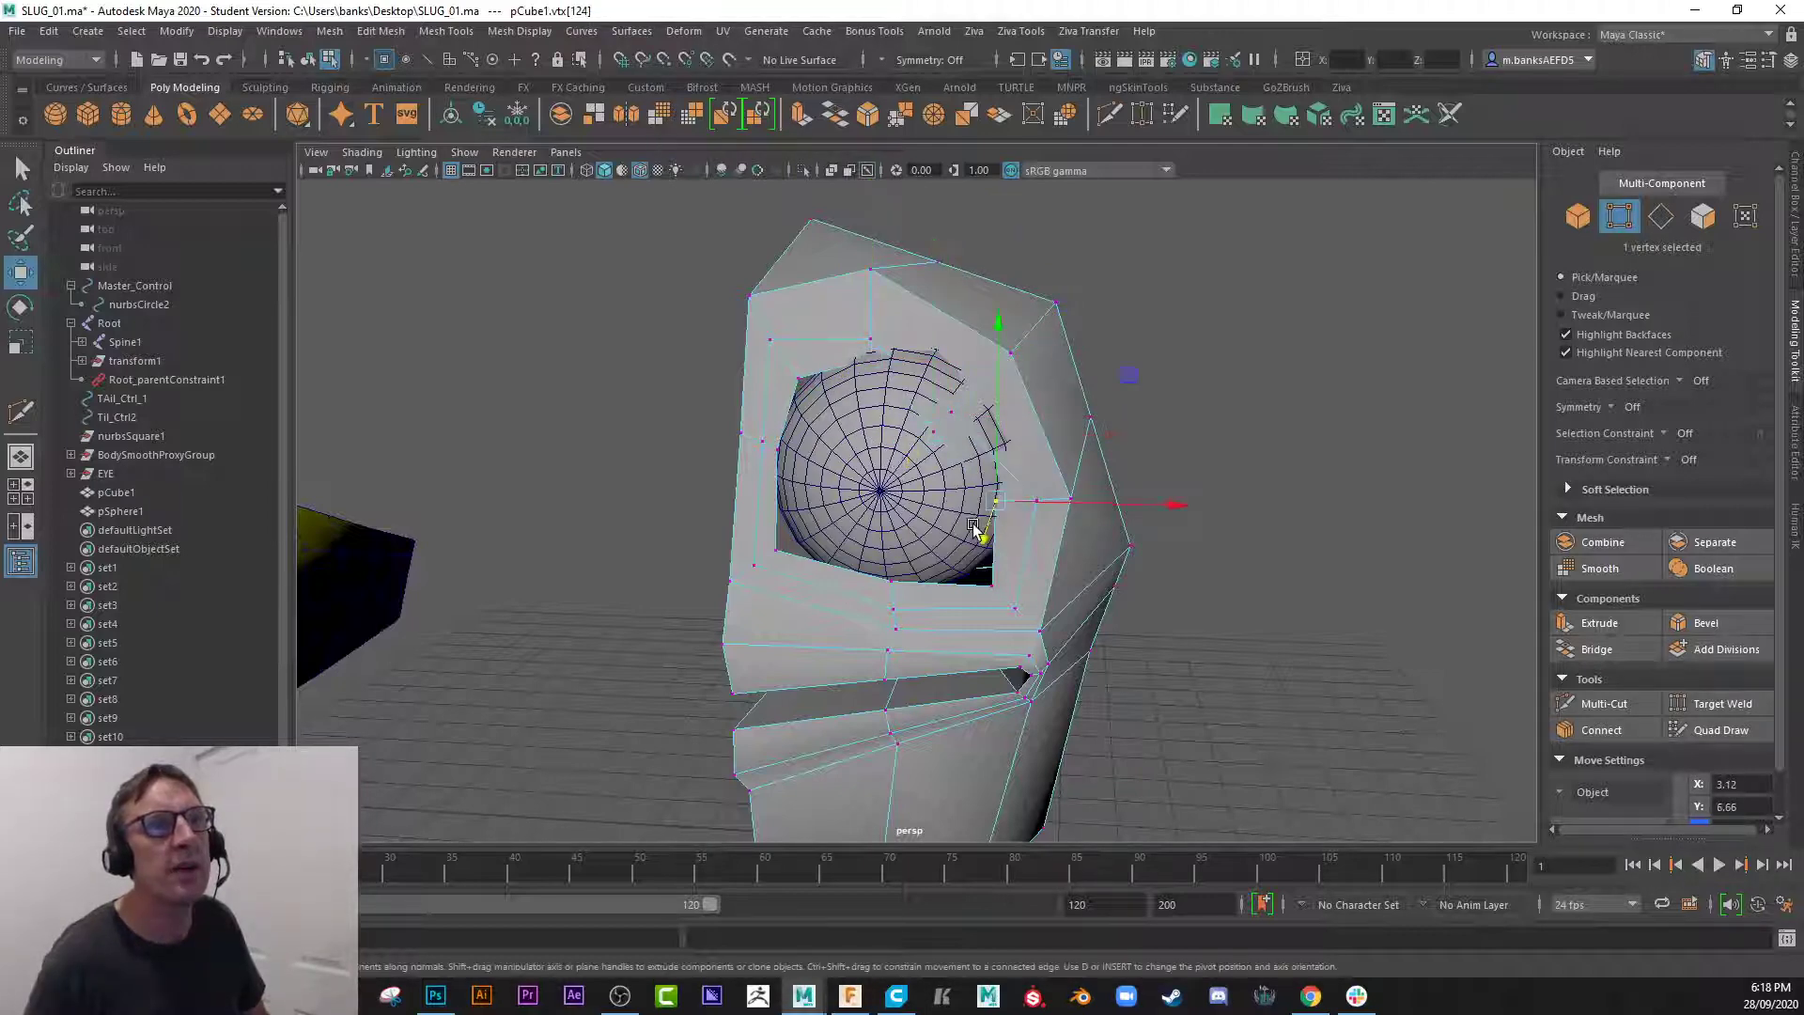
- Adjust the depth of the eye hole's outer side, top middle and upper inner corner vertices around the eyeball
{"action": "left_click", "coordinate": [994, 507]}
{"action": "key", "text": "Up"}
{"action": "key", "text": "Up"}
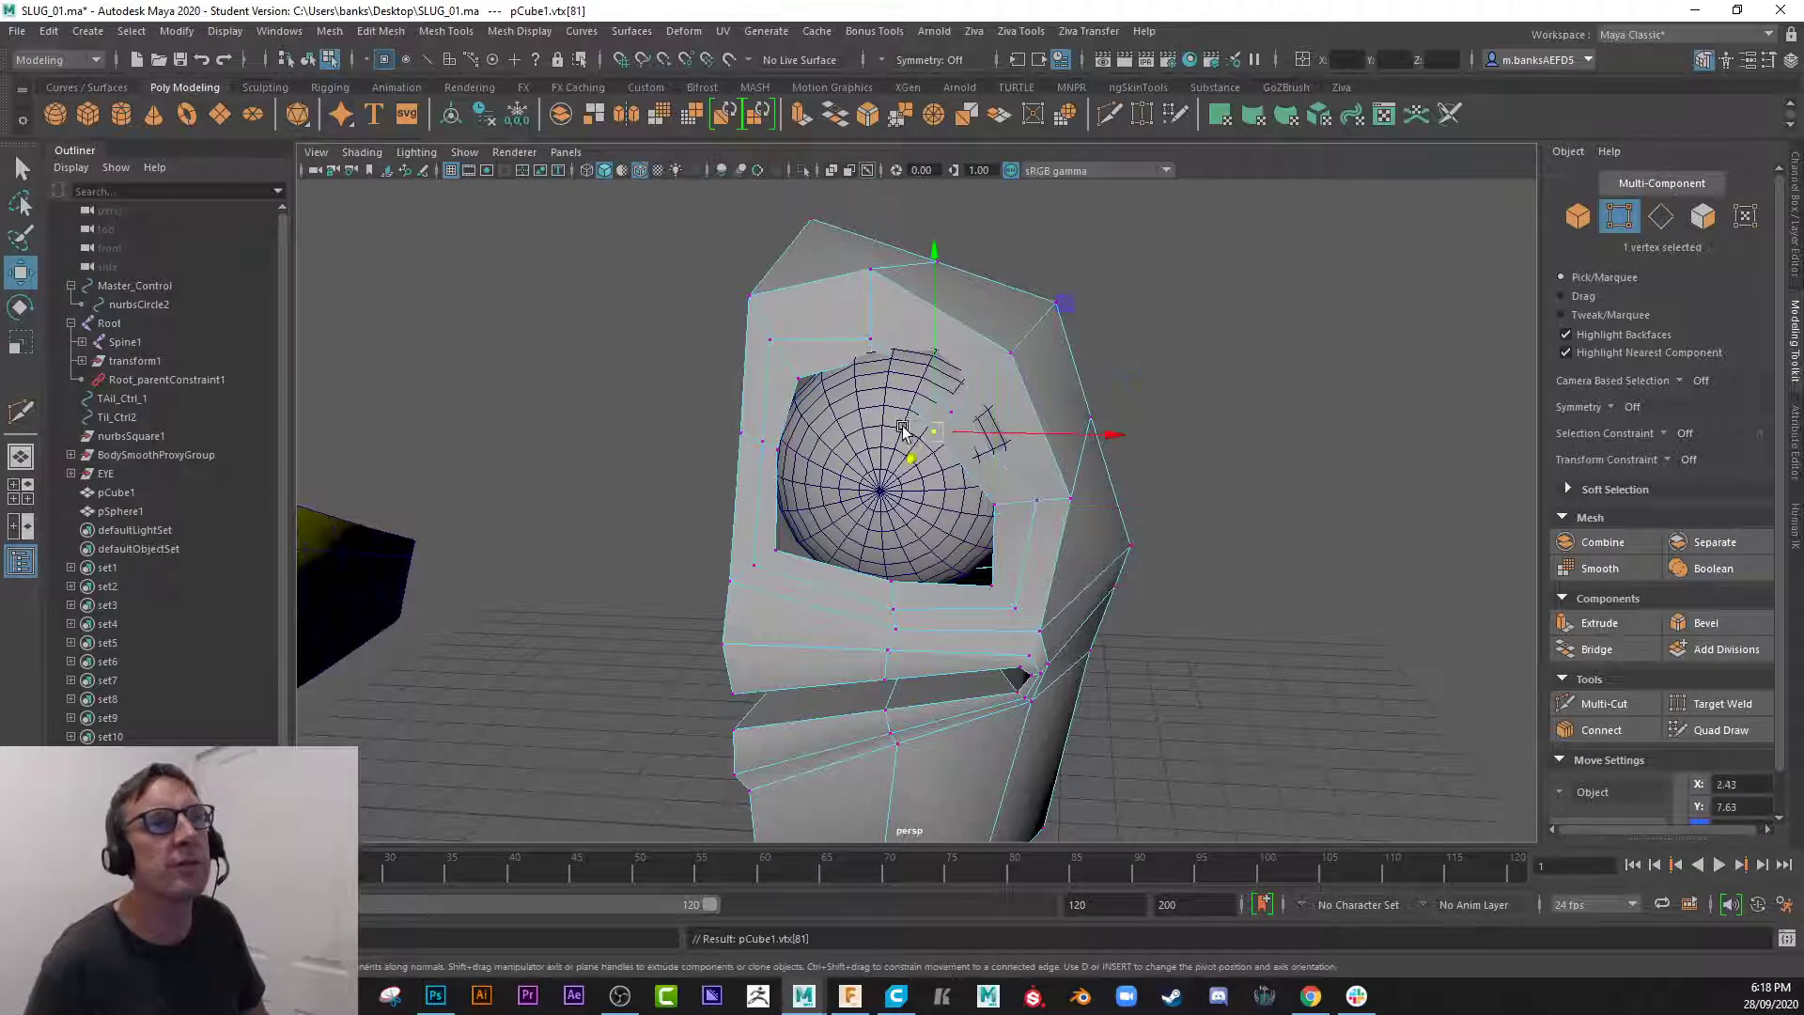
{"action": "left_click_drag", "start_coordinate": [847, 376], "coordinate": [787, 392]}
{"action": "left_click", "coordinate": [800, 380]}
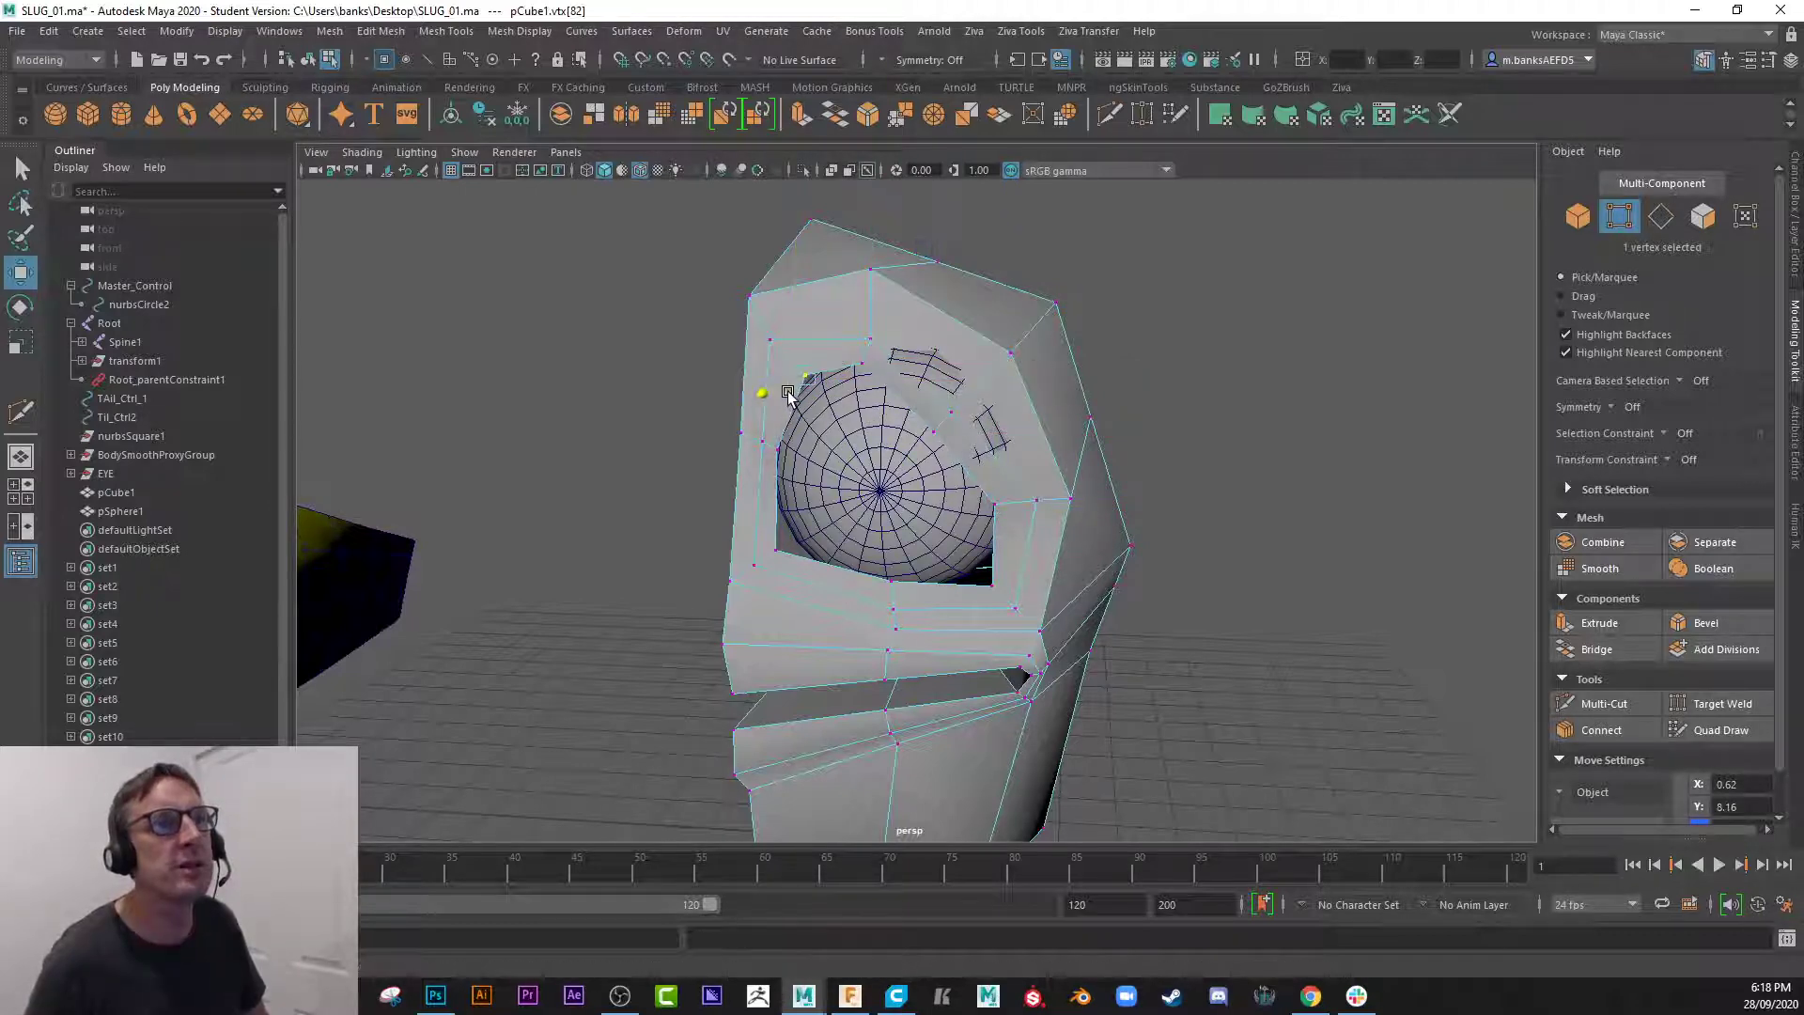
- Move the border ring's upper outer corner vertex outward and up, and refine the neighbouring upper vertices' depth
{"action": "left_click", "coordinate": [951, 433]}
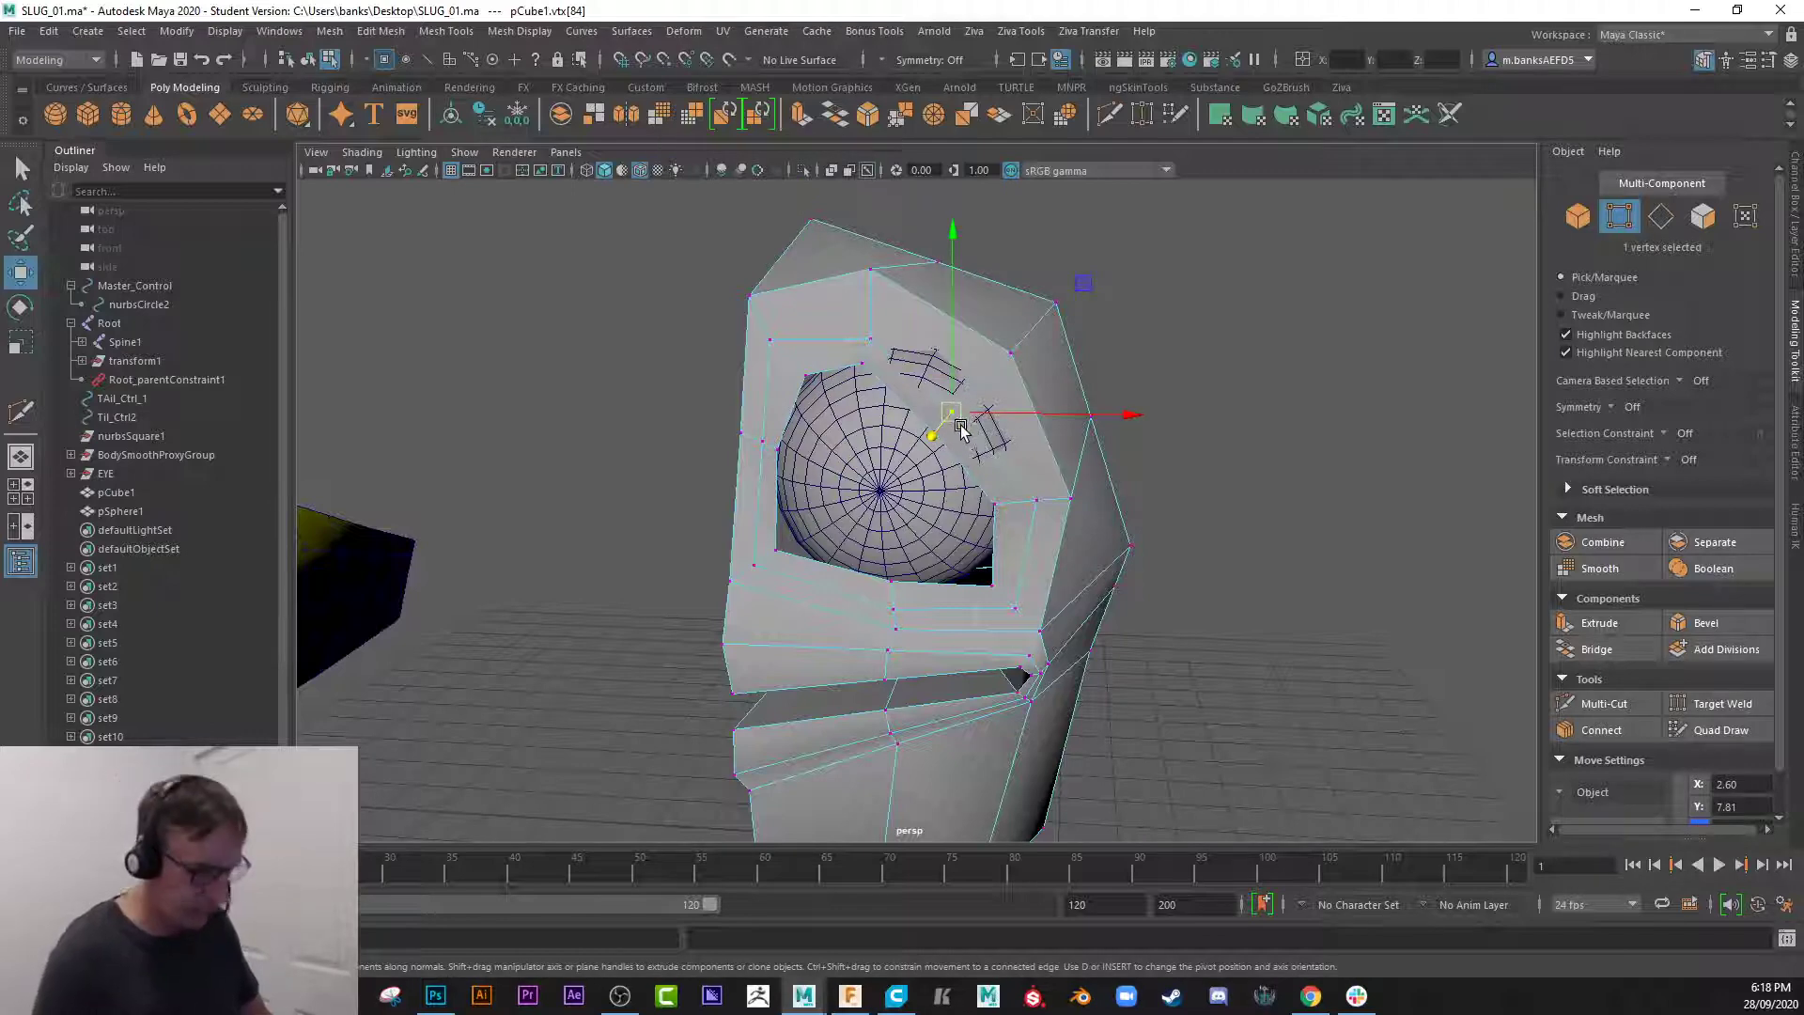
{"action": "left_click_drag", "start_coordinate": [960, 427], "coordinate": [1036, 355], "text": "alt"}
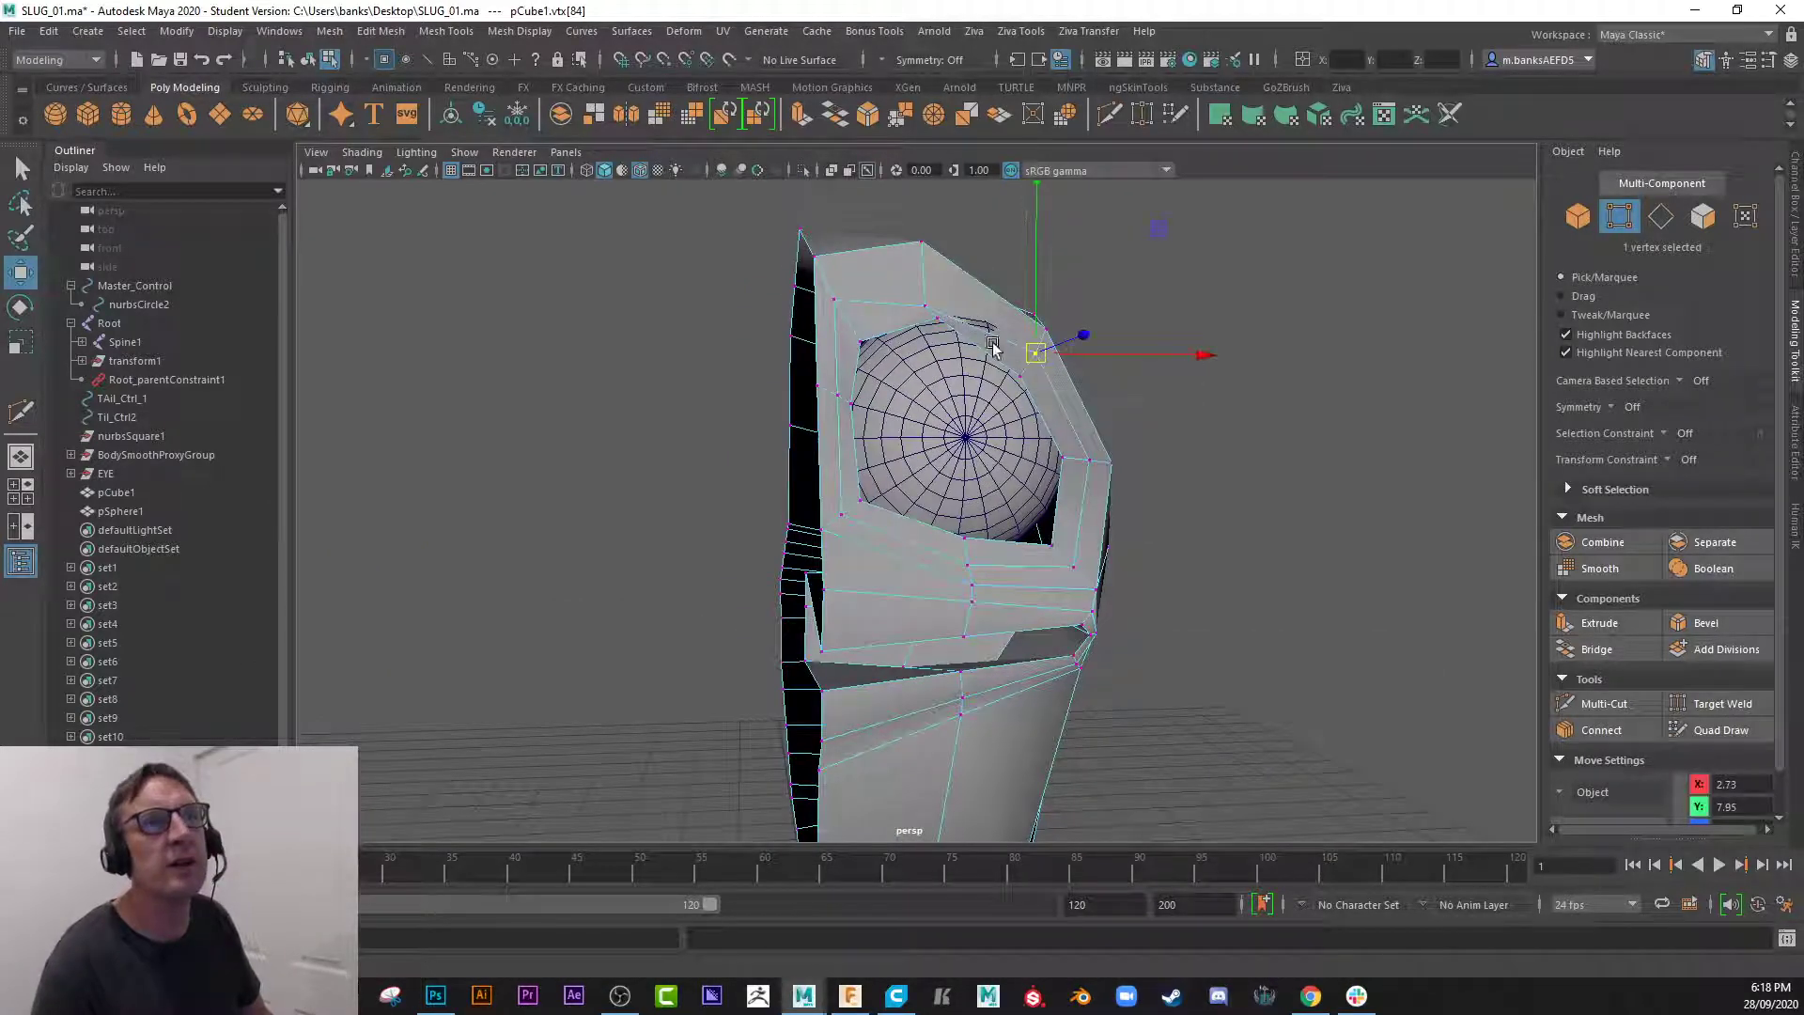
{"action": "left_click", "coordinate": [926, 308]}
{"action": "left_click_drag", "start_coordinate": [937, 290], "coordinate": [834, 387], "text": "alt"}
{"action": "left_click", "coordinate": [713, 376]}
{"action": "left_click", "coordinate": [958, 454]}
{"action": "left_click_drag", "start_coordinate": [958, 454], "coordinate": [801, 467]}
{"action": "mouse_move", "coordinate": [621, 420]}
{"action": "left_mouse_down"}
{"action": "mouse_move", "coordinate": [664, 415]}
{"action": "mouse_move", "coordinate": [648, 422]}
{"action": "left_mouse_up"}
{"action": "left_click", "coordinate": [739, 400]}
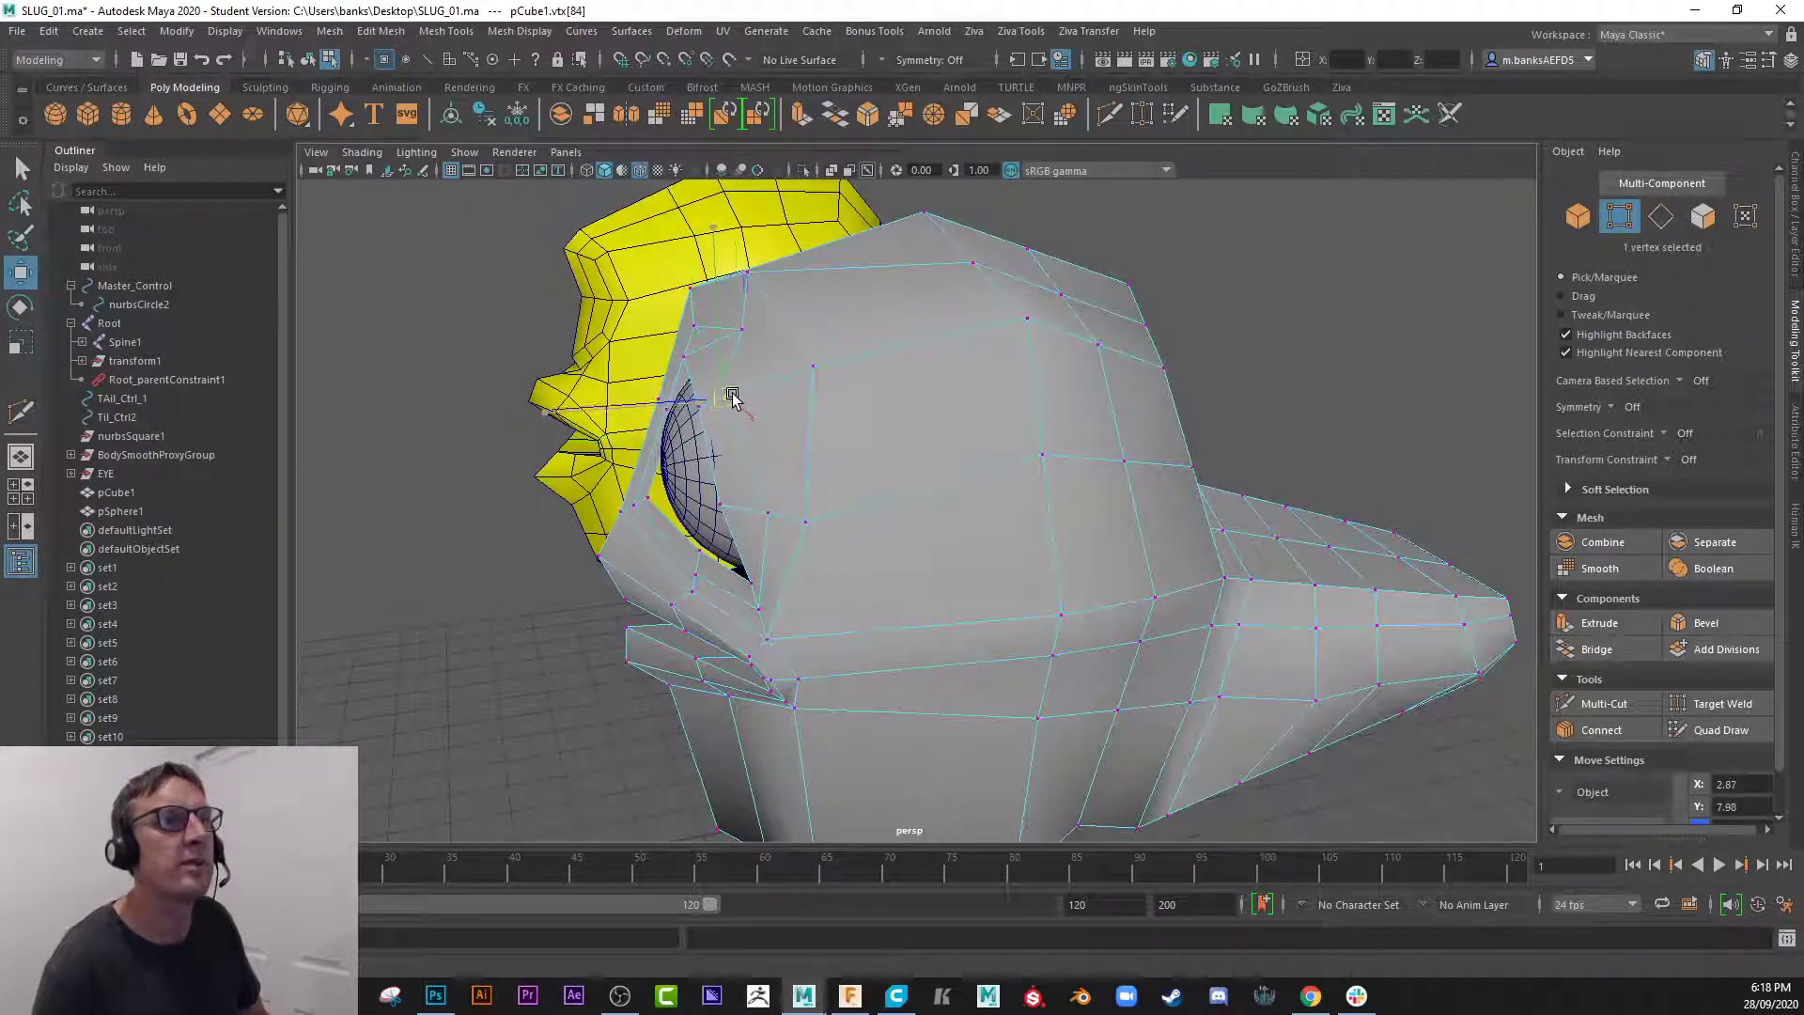
- Adjust the depth of the eye hole's inner corner and inner side vertices to follow the eyeball's curve
{"action": "left_click_drag", "start_coordinate": [748, 404], "coordinate": [1015, 395], "text": "alt"}
{"action": "left_click", "coordinate": [815, 386]}
{"action": "left_click_drag", "start_coordinate": [812, 389], "coordinate": [837, 367], "text": "alt"}
{"action": "left_click_drag", "start_coordinate": [824, 435], "coordinate": [774, 468], "text": "alt"}
{"action": "left_click", "coordinate": [770, 532]}
{"action": "left_click_drag", "start_coordinate": [770, 534], "coordinate": [679, 560], "text": "alt"}
{"action": "left_click", "coordinate": [777, 604]}
{"action": "left_click_drag", "start_coordinate": [780, 610], "coordinate": [646, 461], "text": "alt"}
{"action": "left_click", "coordinate": [968, 501]}
{"action": "left_click", "coordinate": [722, 438]}
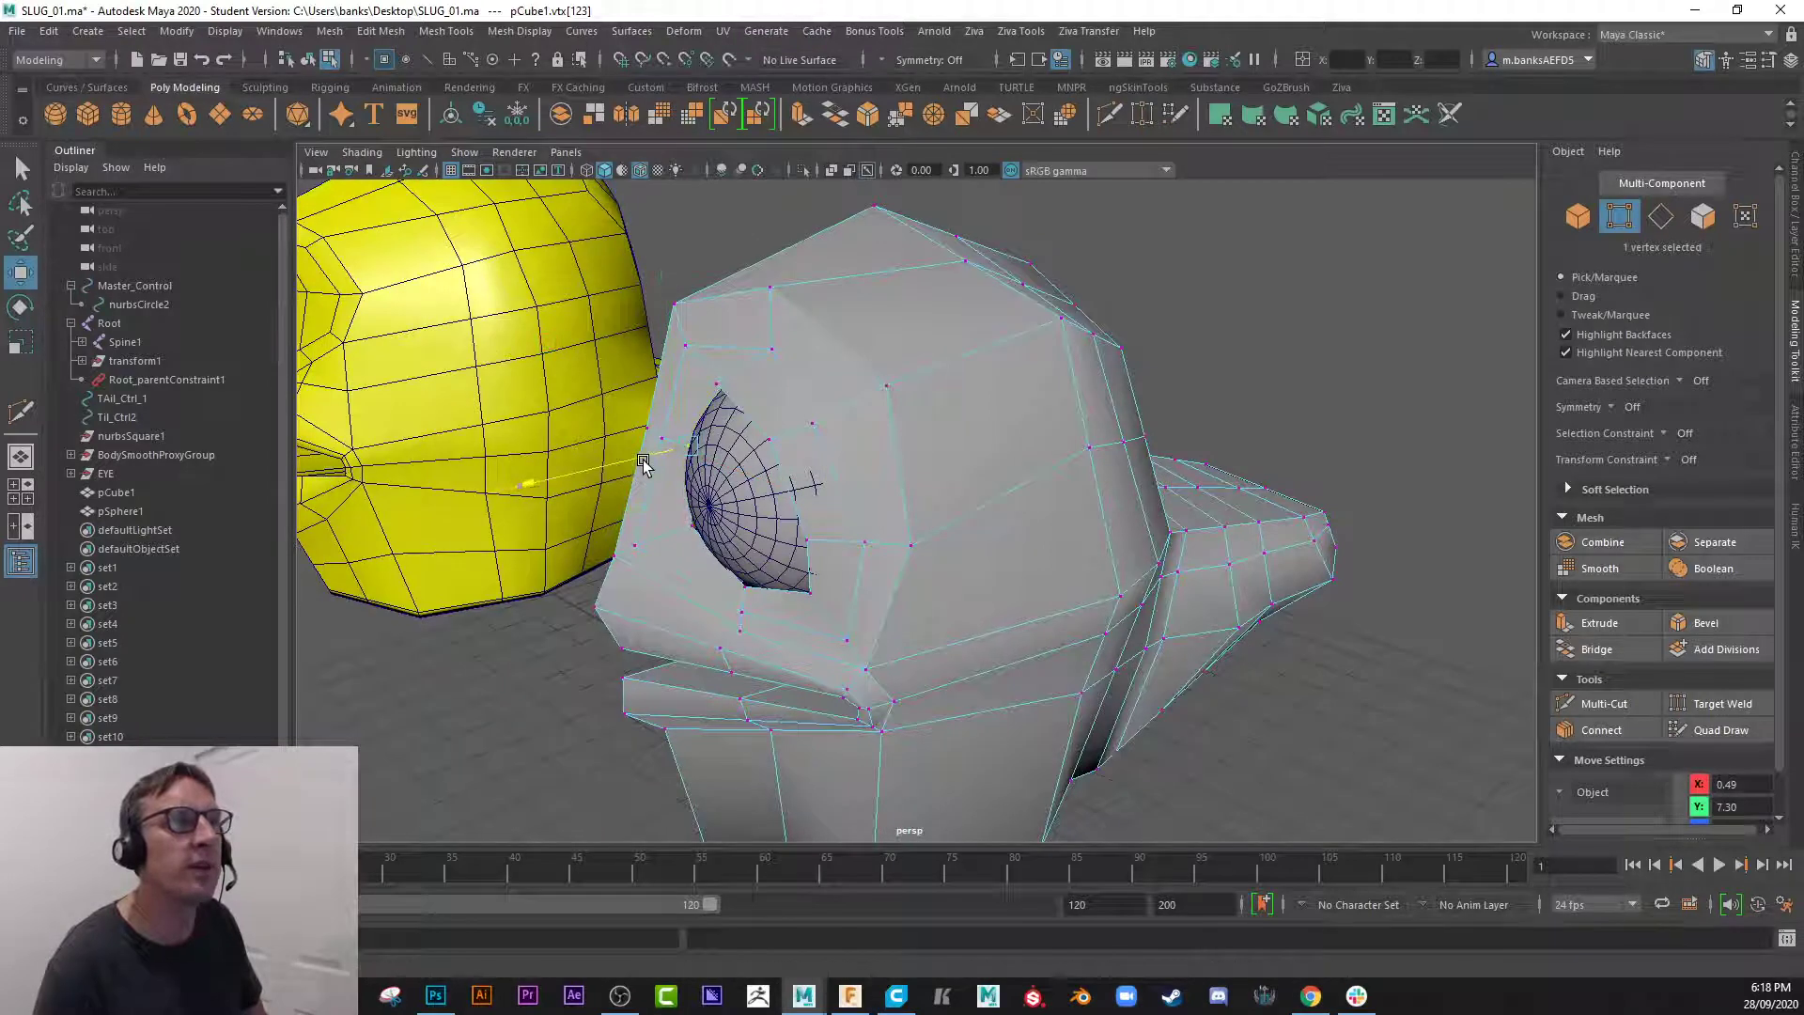
- Move the border ring's lower inner corner vertex back and select its upper inner corner vertex
{"action": "left_click", "coordinate": [636, 544]}
{"action": "left_click_drag", "start_coordinate": [595, 560], "coordinate": [626, 552]}
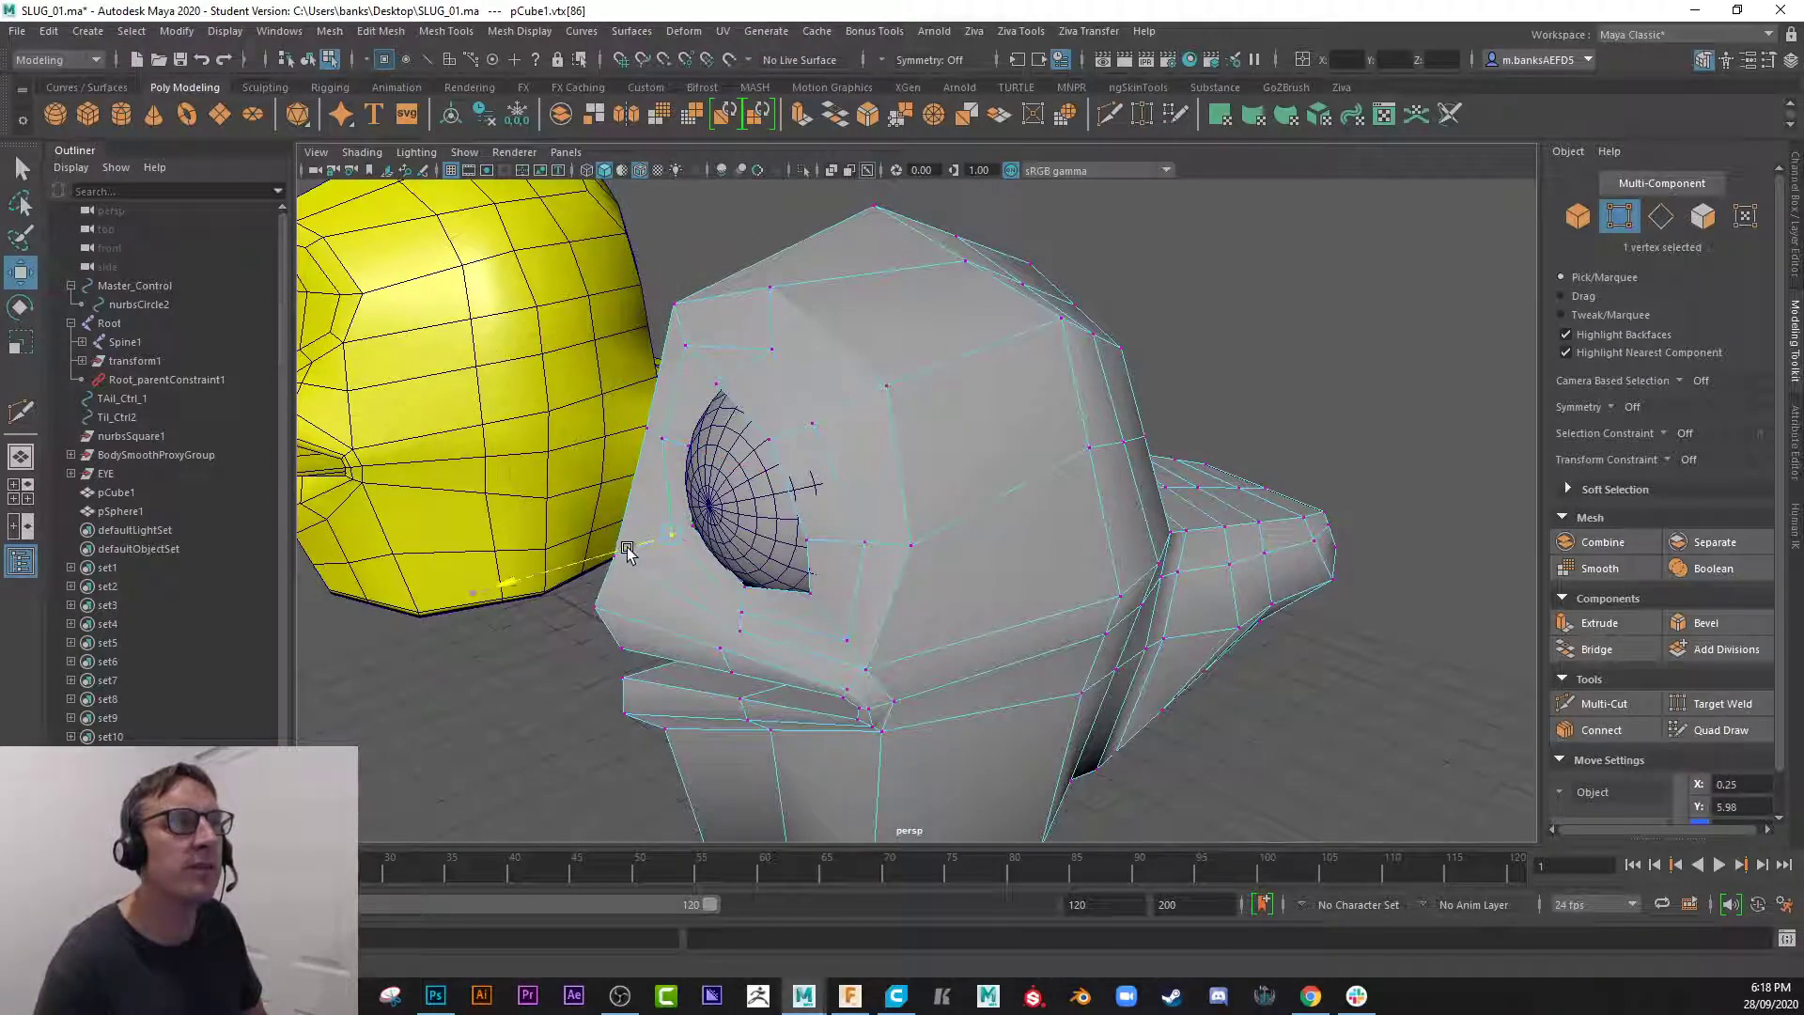
{"action": "left_click", "coordinate": [686, 349]}
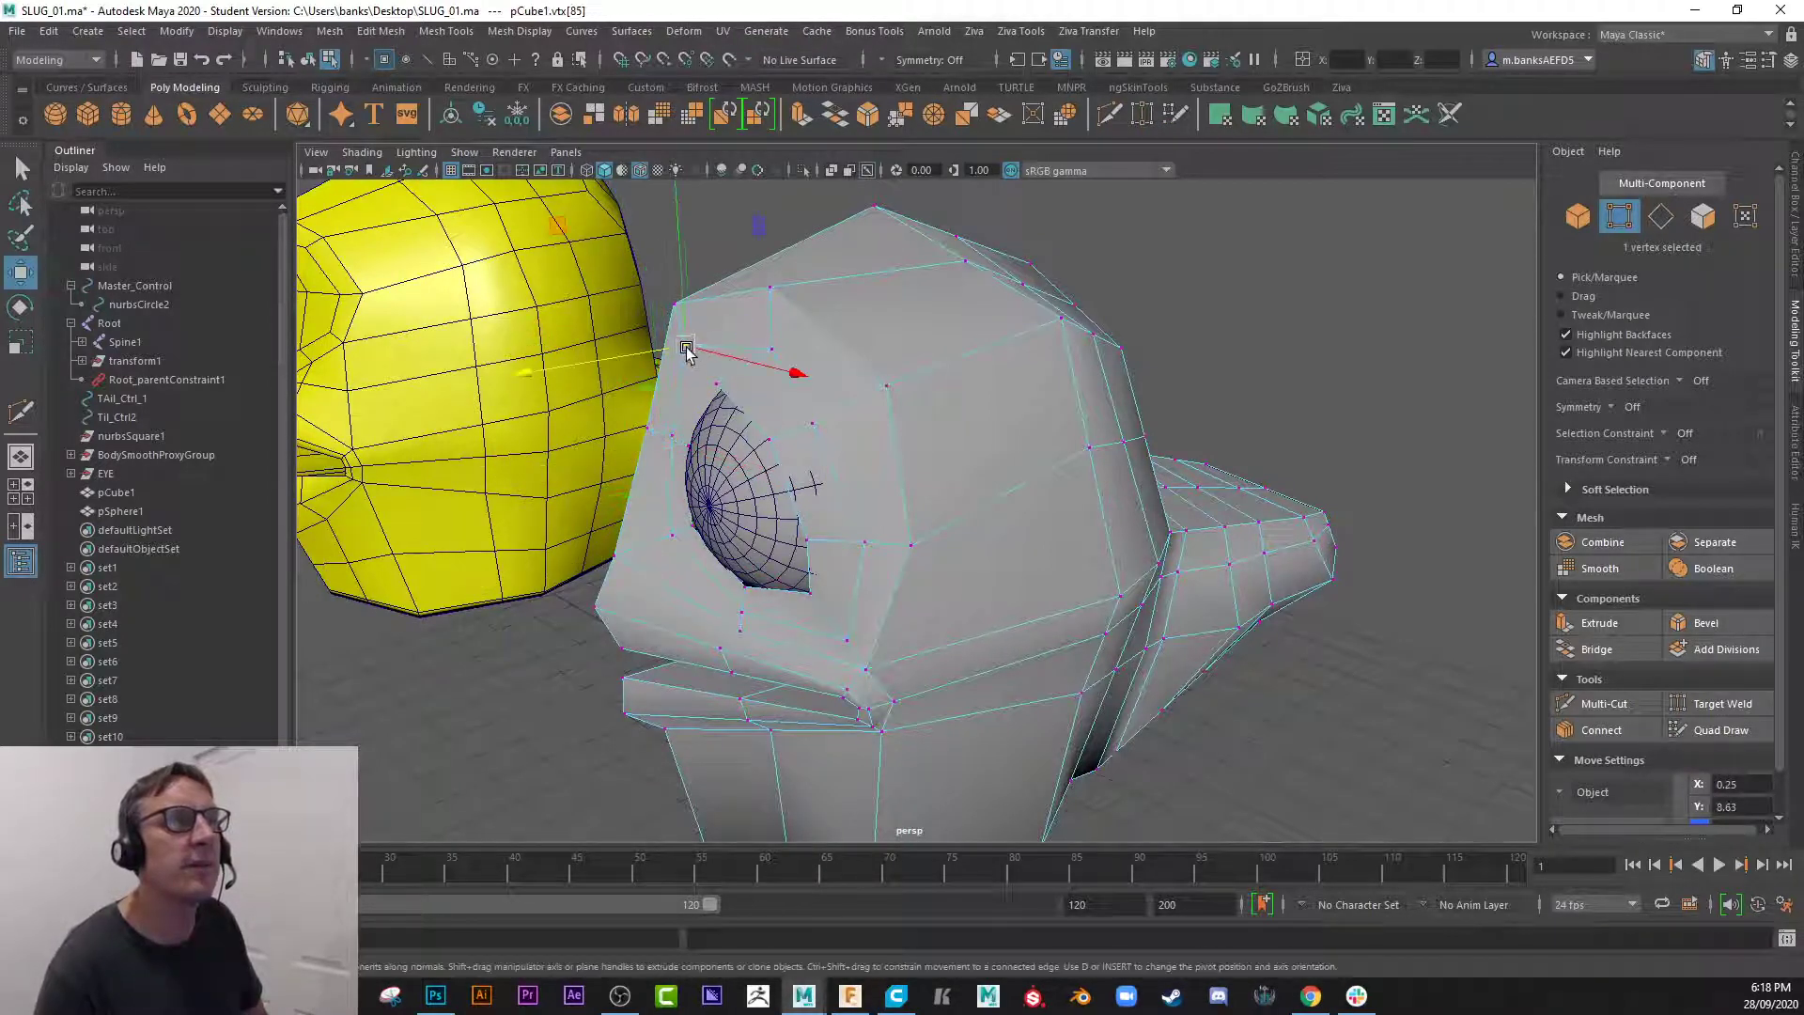
- Move the eye hole's upper outer corner vertex sideways, outward along the eyeball
{"action": "left_click_drag", "start_coordinate": [689, 418], "coordinate": [1137, 564], "text": "alt"}
{"action": "left_click", "coordinate": [888, 549]}
{"action": "left_click_drag", "start_coordinate": [1109, 470], "coordinate": [1108, 472]}
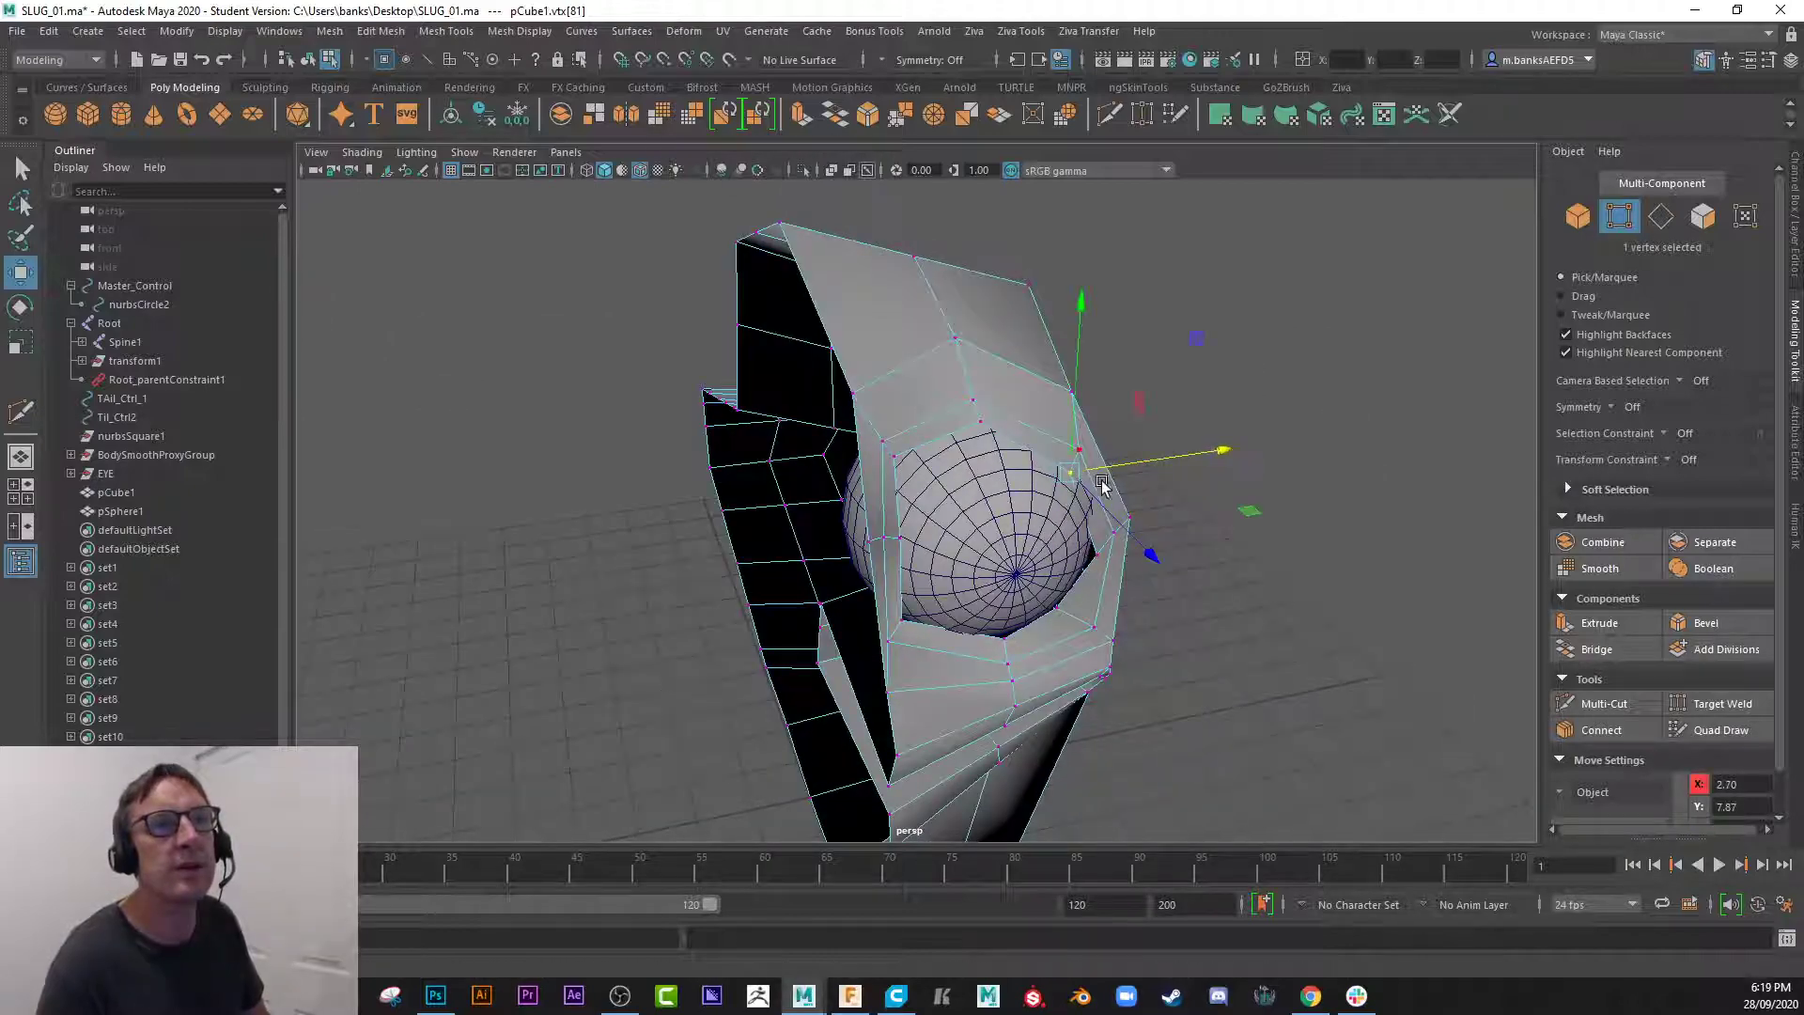
- Lower the eye hole's top middle vertex onto the upper edge of the eyeball
{"action": "left_click_drag", "start_coordinate": [1049, 537], "coordinate": [994, 528], "text": "alt"}
{"action": "right_click_drag", "start_coordinate": [994, 528], "coordinate": [1268, 723], "text": "alt"}
{"action": "middle_click_drag", "start_coordinate": [1297, 583], "coordinate": [958, 609], "text": "alt"}
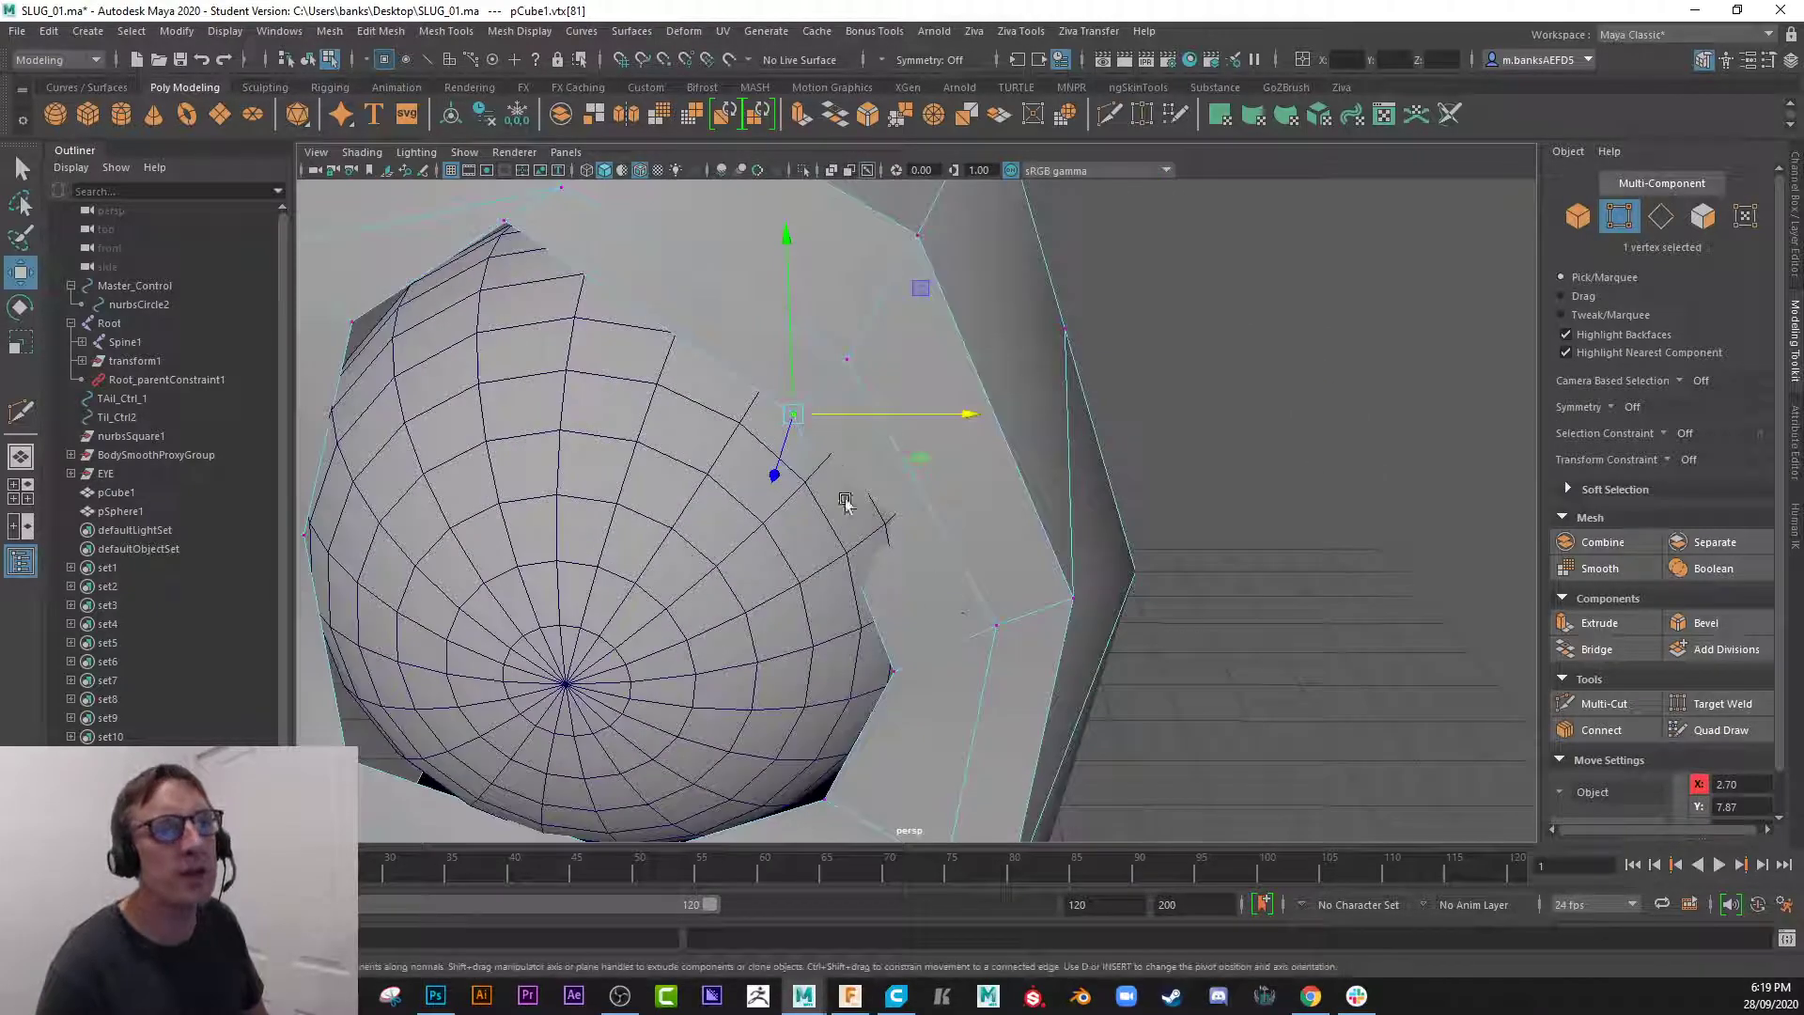
{"action": "left_click_drag", "start_coordinate": [805, 528], "coordinate": [775, 523], "text": "alt"}
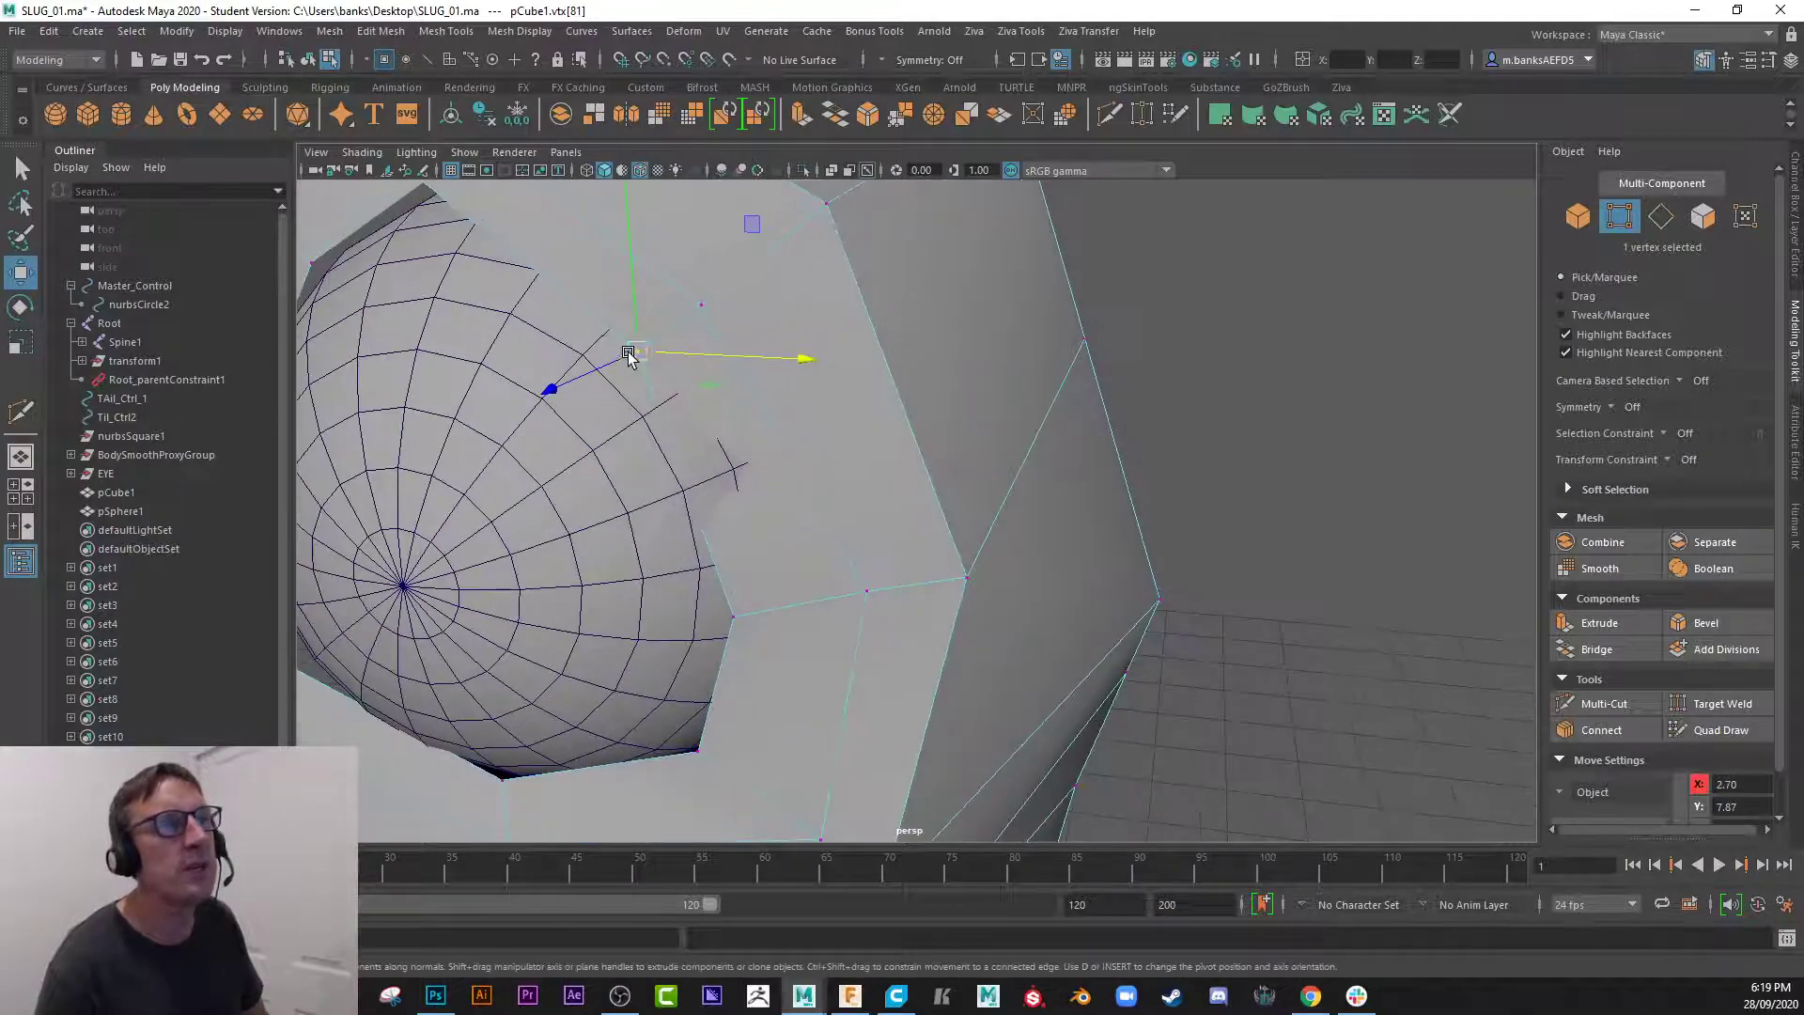
{"action": "right_click_drag", "start_coordinate": [799, 515], "coordinate": [639, 447], "text": "alt"}
{"action": "left_click_drag", "start_coordinate": [639, 447], "coordinate": [596, 451], "text": "alt"}
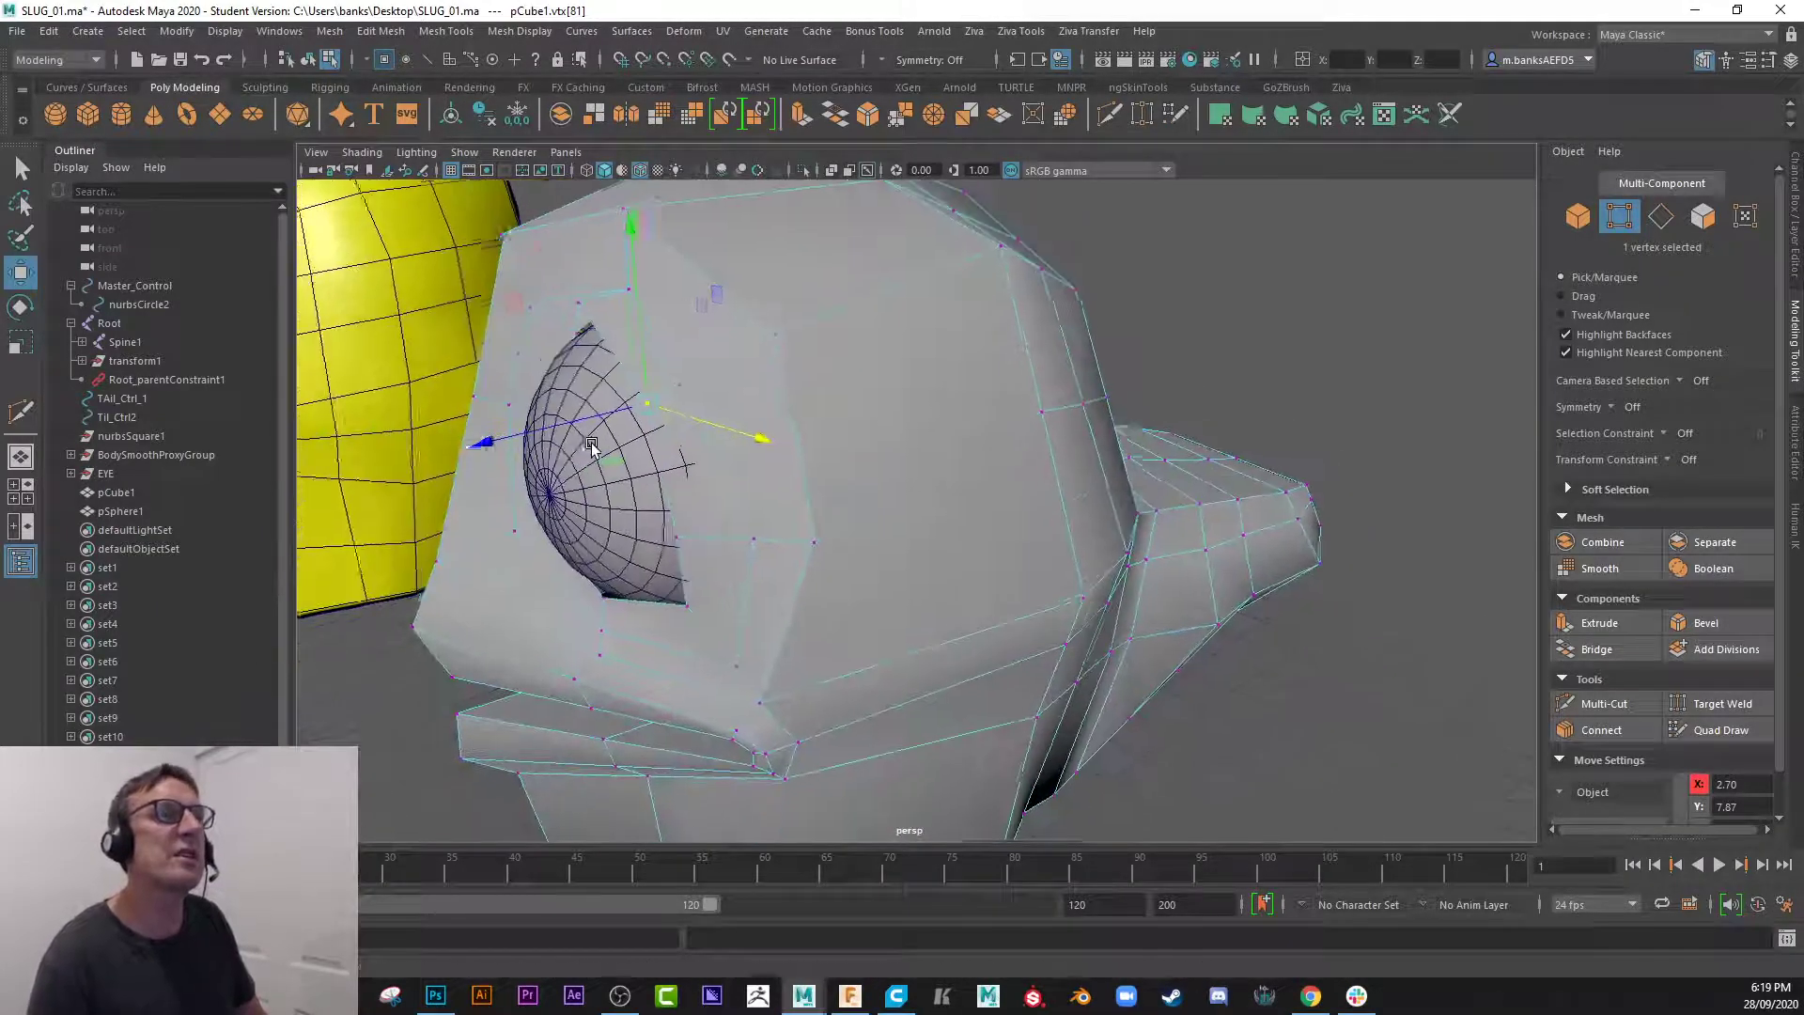
{"action": "right_click_drag", "start_coordinate": [595, 451], "coordinate": [786, 483], "text": "alt"}
{"action": "left_click", "coordinate": [566, 235]}
{"action": "left_click_drag", "start_coordinate": [562, 200], "coordinate": [569, 230]}
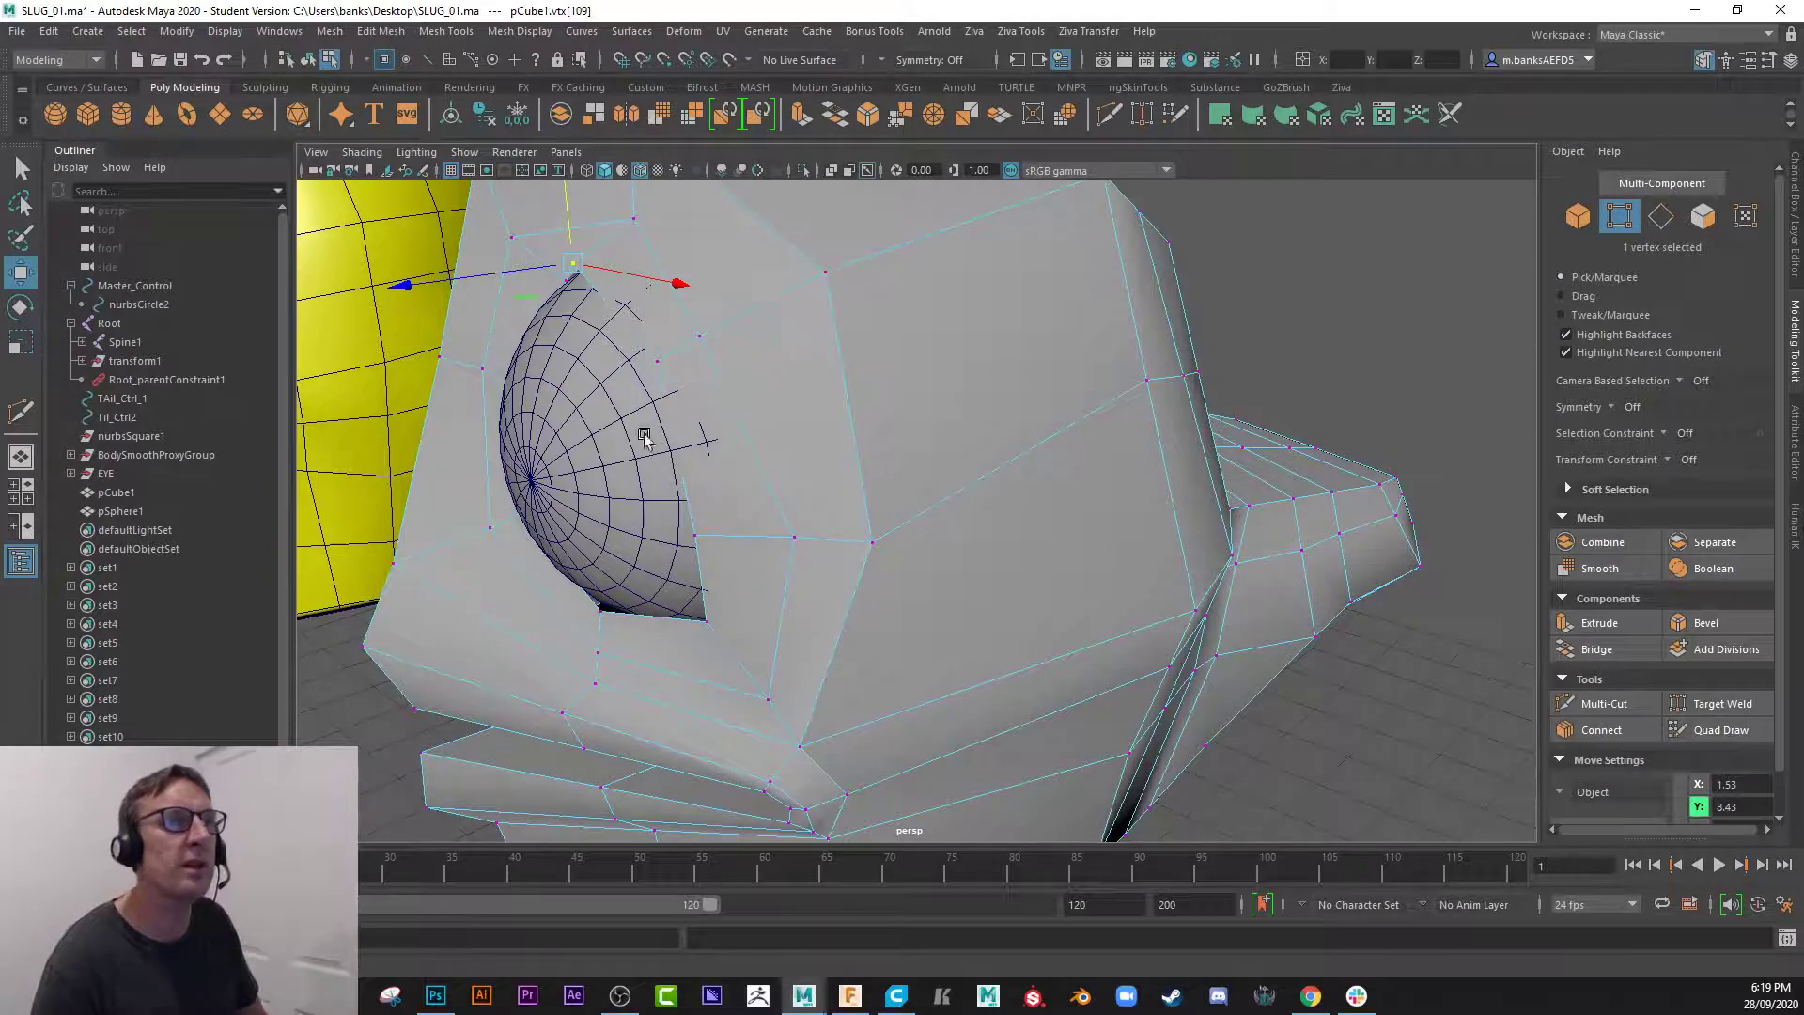
- Nudge the eye hole's upper outer corner vertex further outward and select the border ring vertex beside it
{"action": "left_click_drag", "start_coordinate": [644, 438], "coordinate": [1010, 362], "text": "alt"}
{"action": "left_click", "coordinate": [1060, 480]}
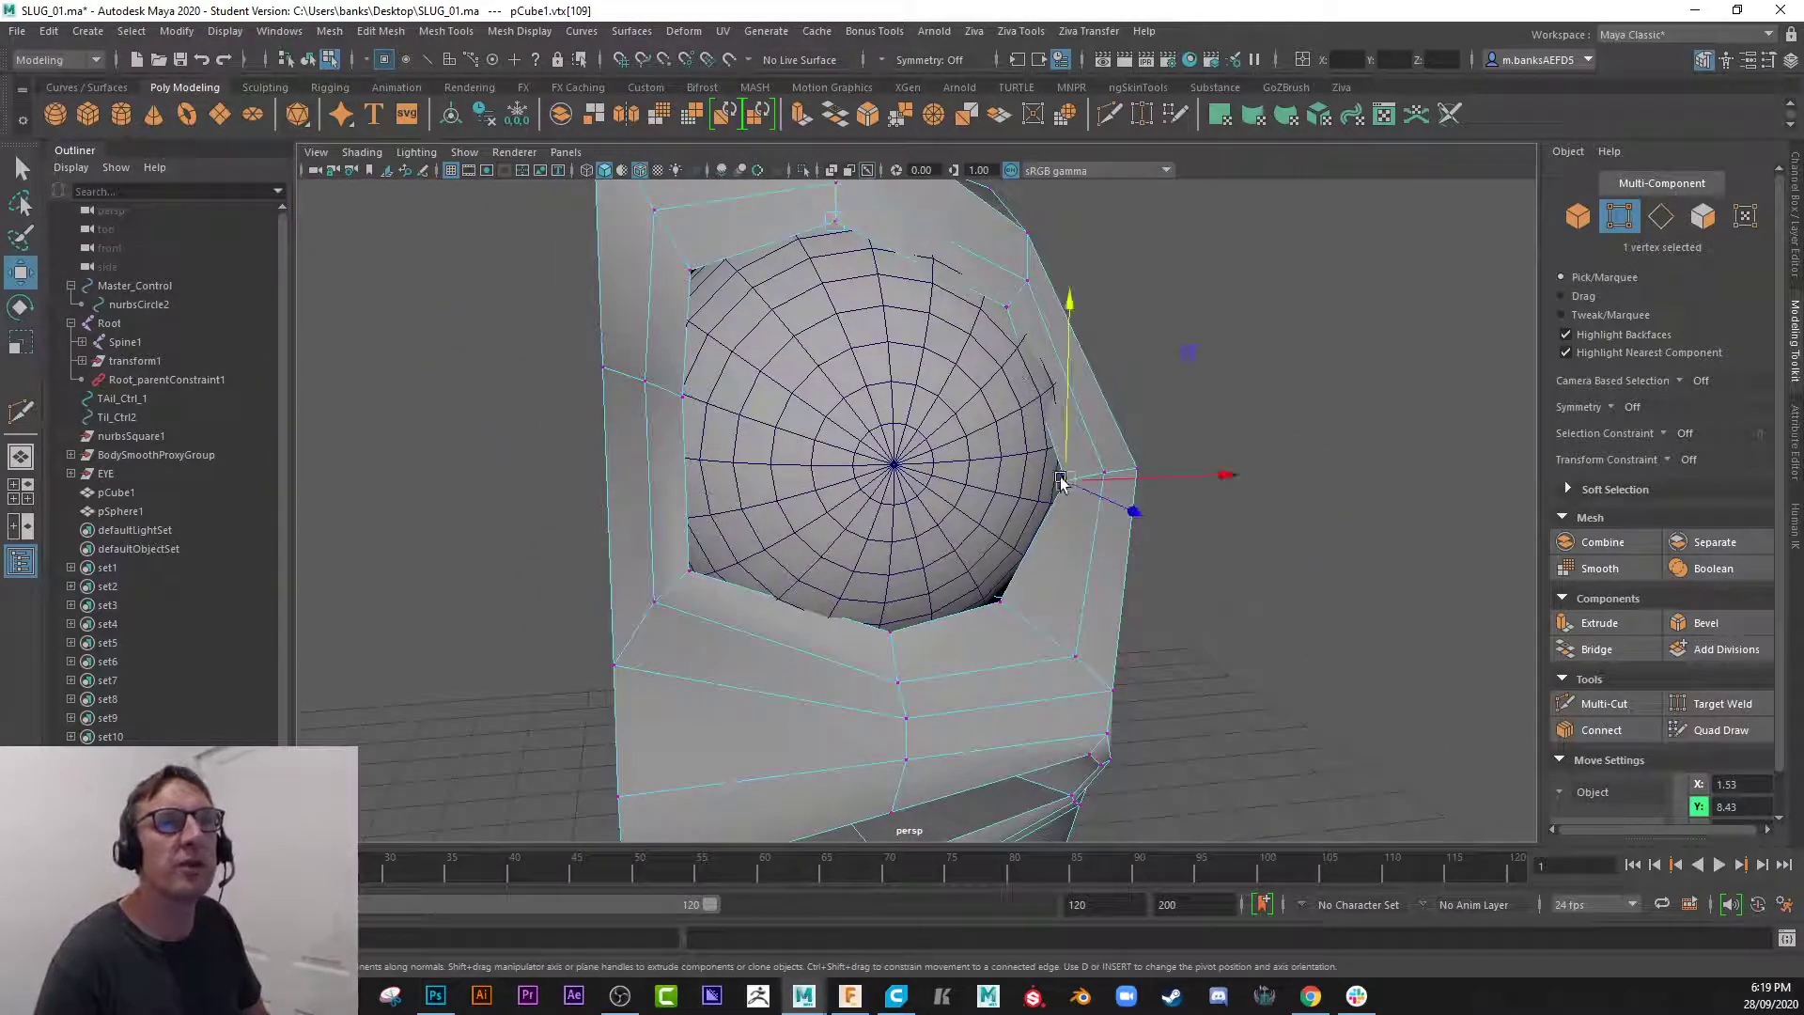
{"action": "left_click", "coordinate": [1001, 307]}
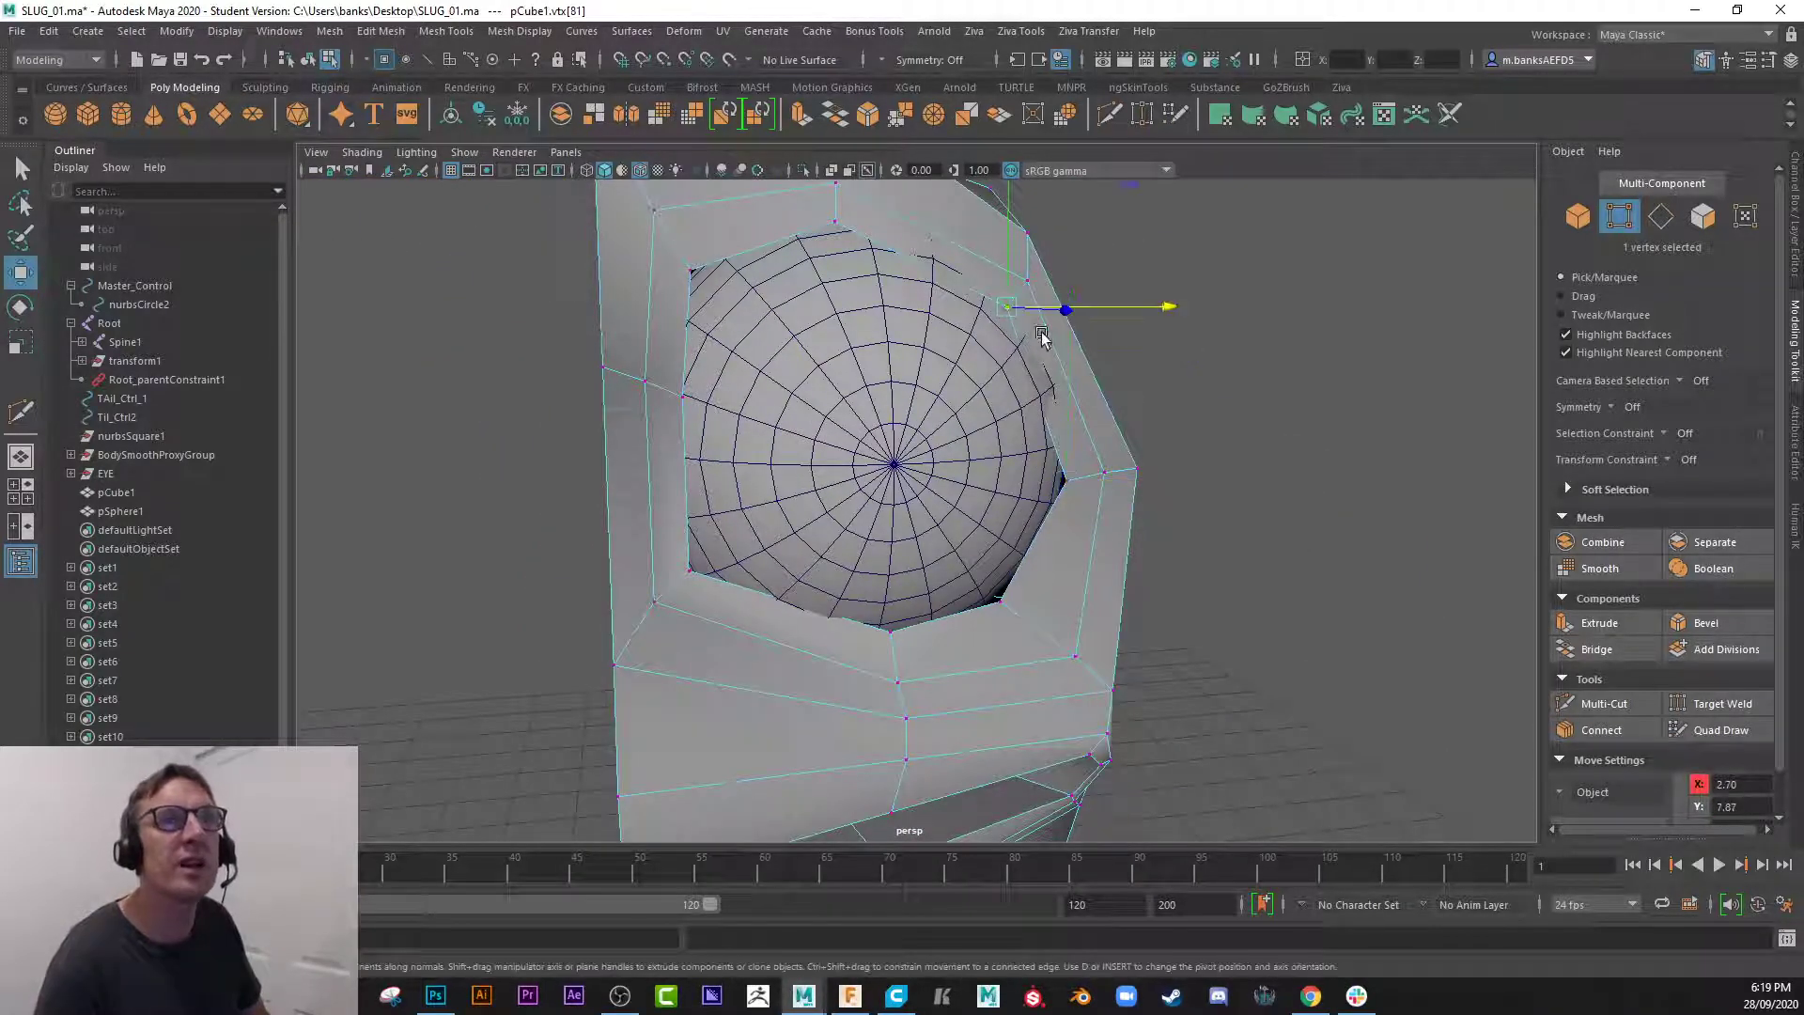
{"action": "left_click_drag", "start_coordinate": [1105, 310], "coordinate": [1115, 308]}
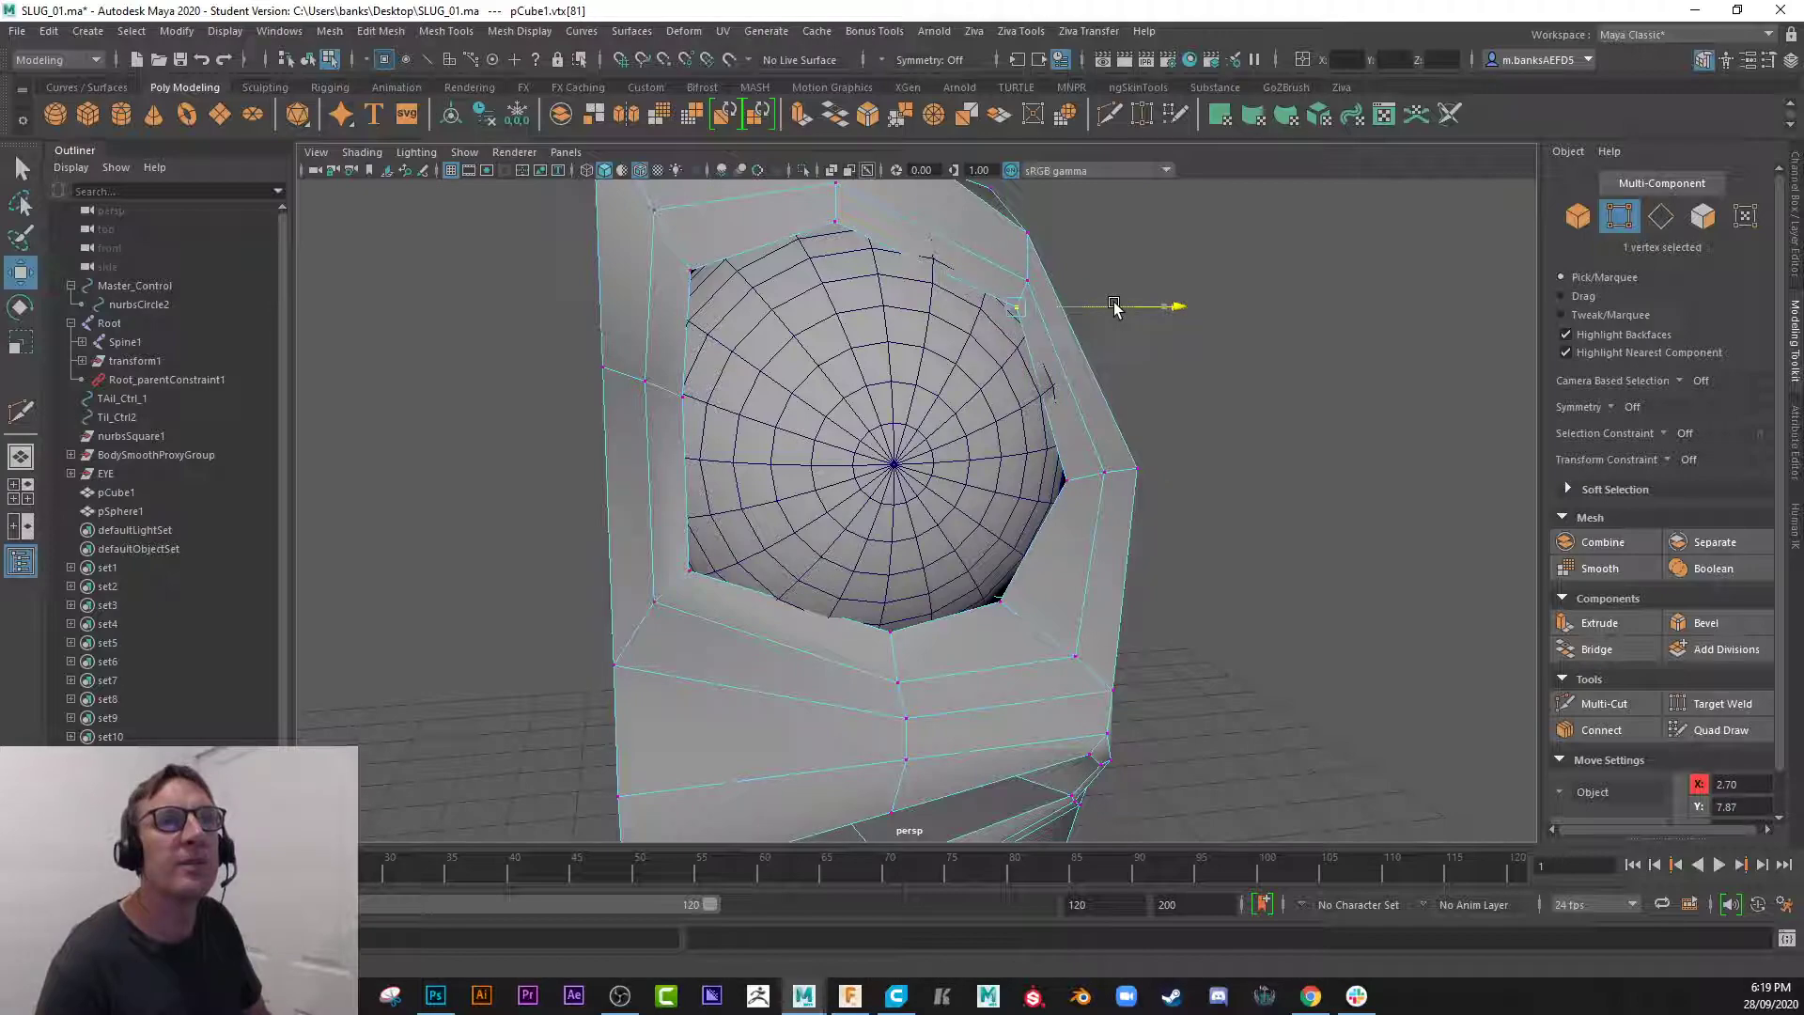
{"action": "left_click", "coordinate": [1034, 272]}
- Preview the half slug smoothed and compare its head and eye area with the original yellow slug from several angles
{"action": "left_click_drag", "start_coordinate": [1055, 403], "coordinate": [757, 550], "text": "alt"}
{"action": "left_click", "coordinate": [698, 559]}
{"action": "left_click", "coordinate": [611, 551]}
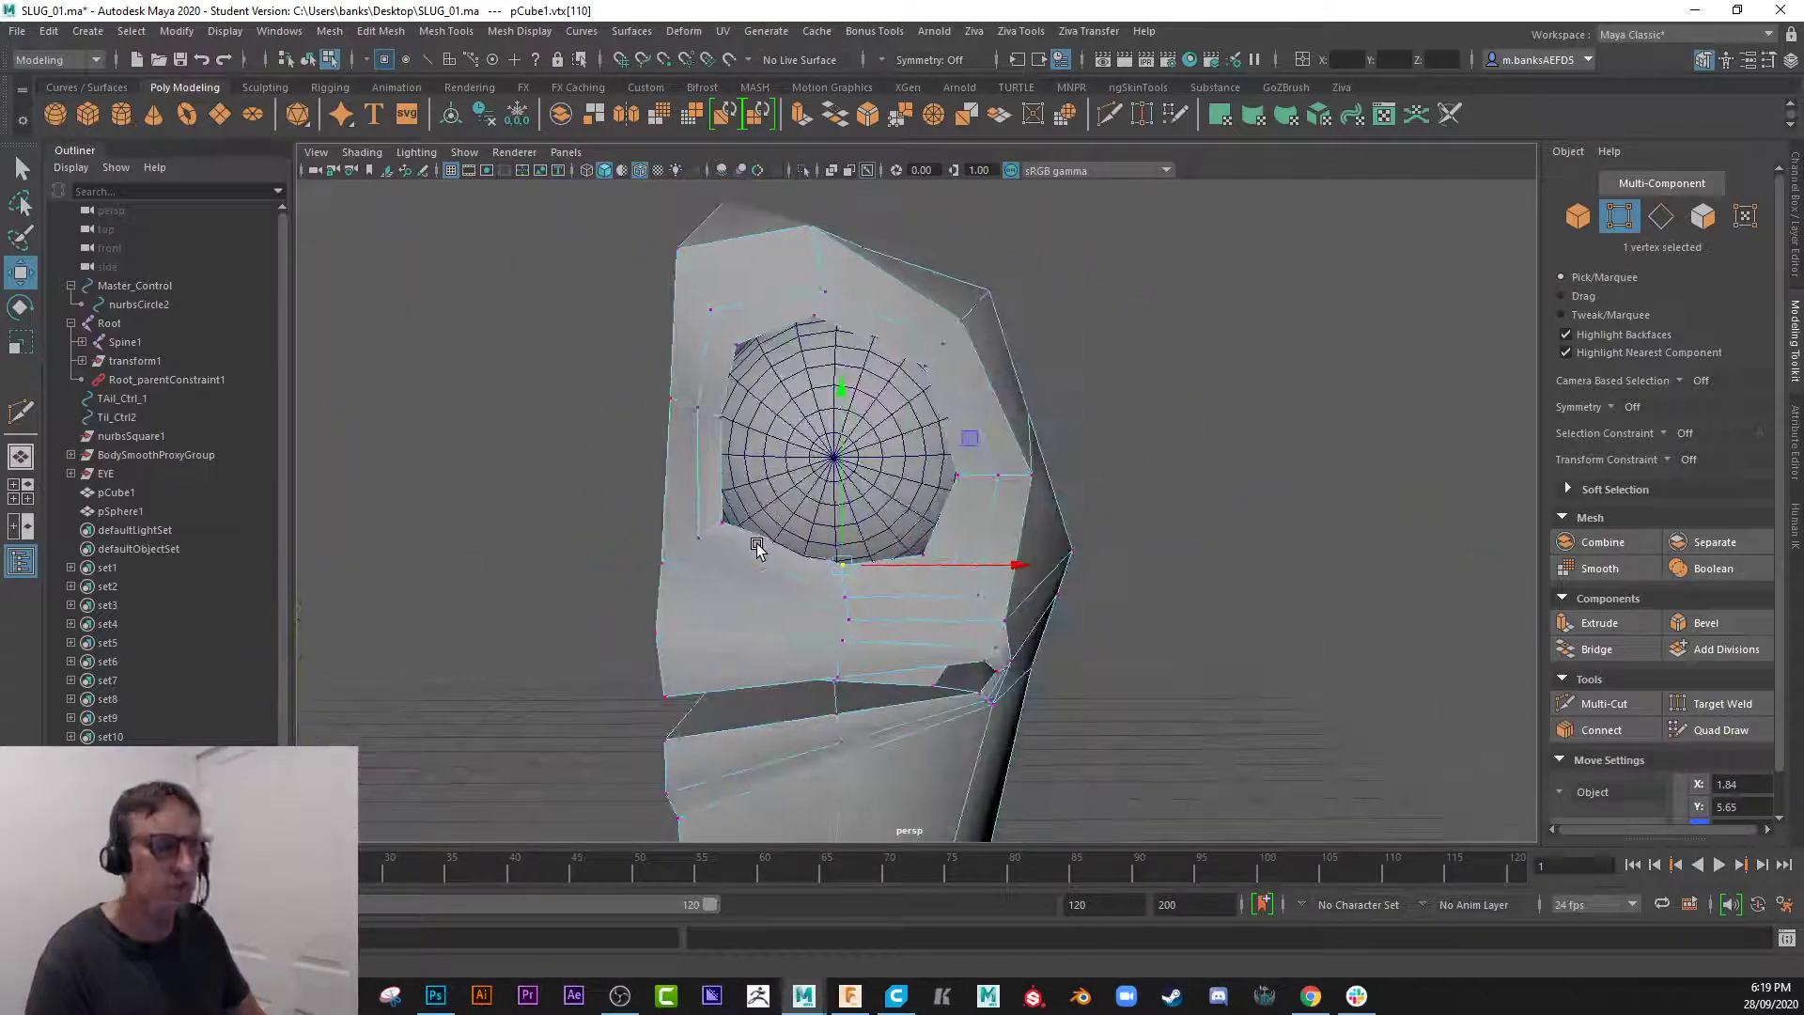
{"action": "key", "text": "3"}
{"action": "right_click_drag", "start_coordinate": [974, 549], "coordinate": [947, 536], "text": "alt"}
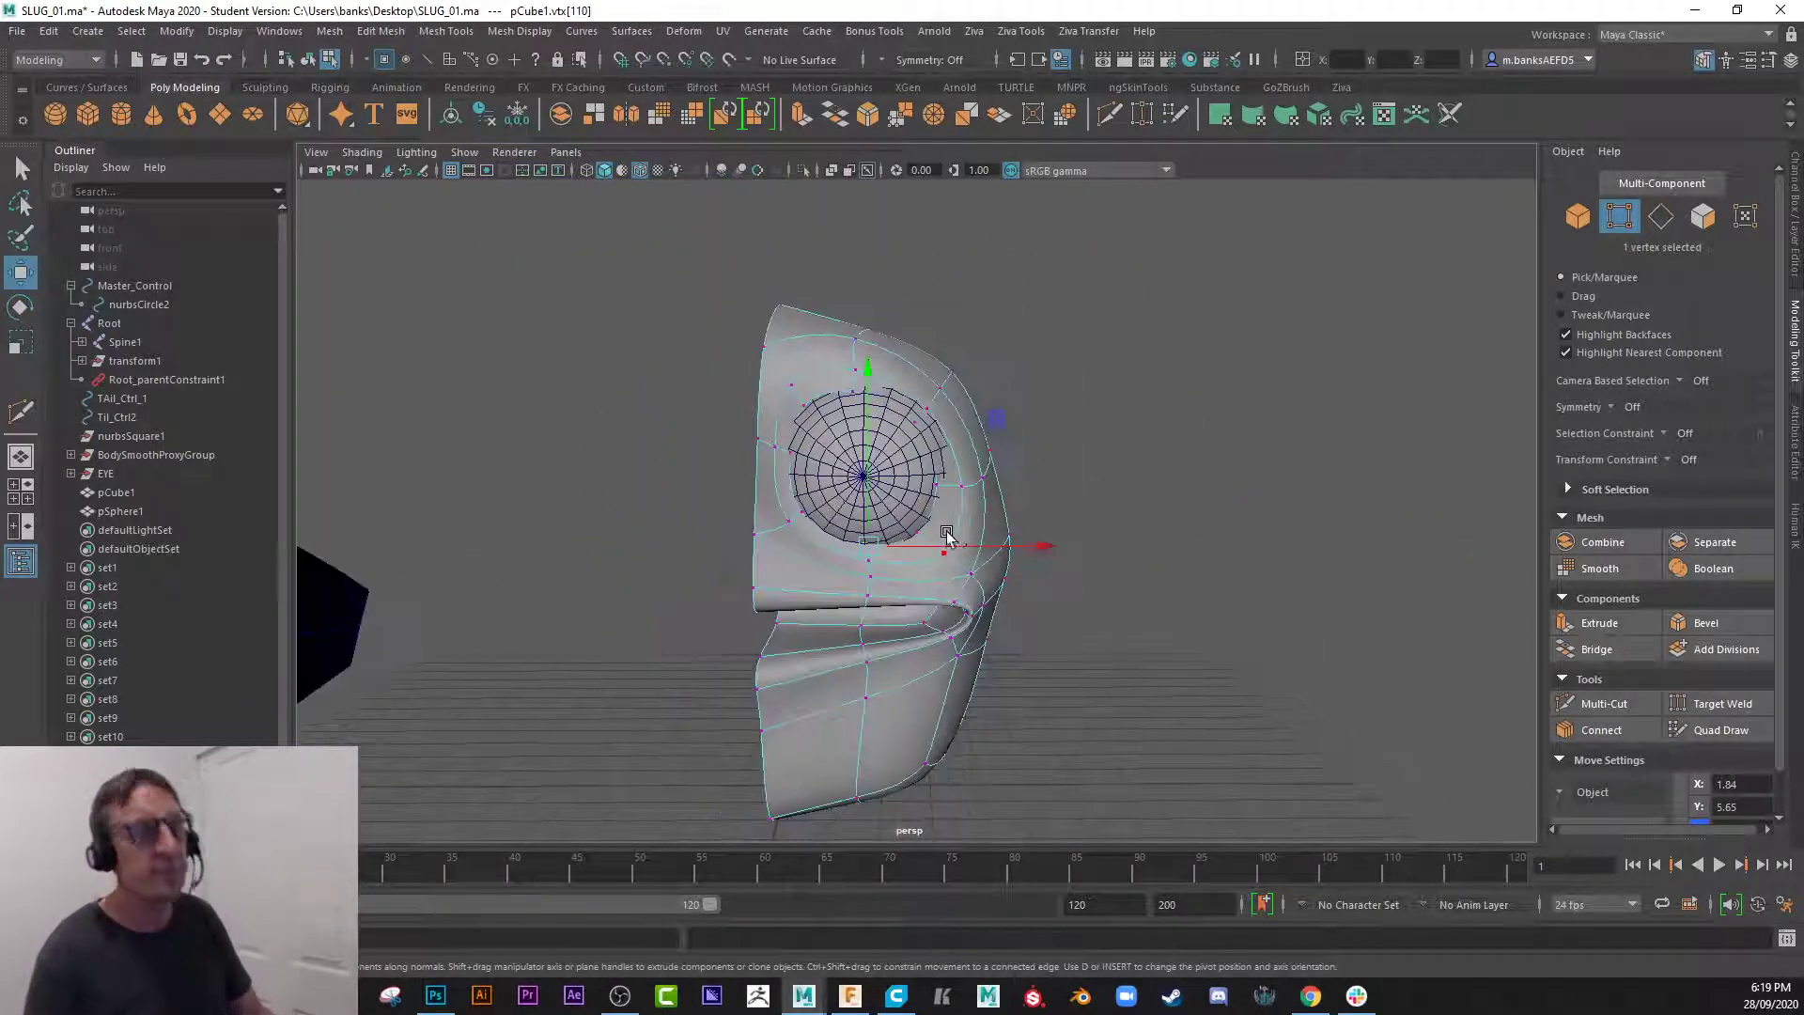
{"action": "mouse_move", "coordinate": [1013, 456]}
{"action": "left_mouse_down", "text": "alt"}
{"action": "mouse_move", "coordinate": [903, 456]}
{"action": "mouse_move", "coordinate": [1012, 455]}
{"action": "left_mouse_up", "text": "alt"}
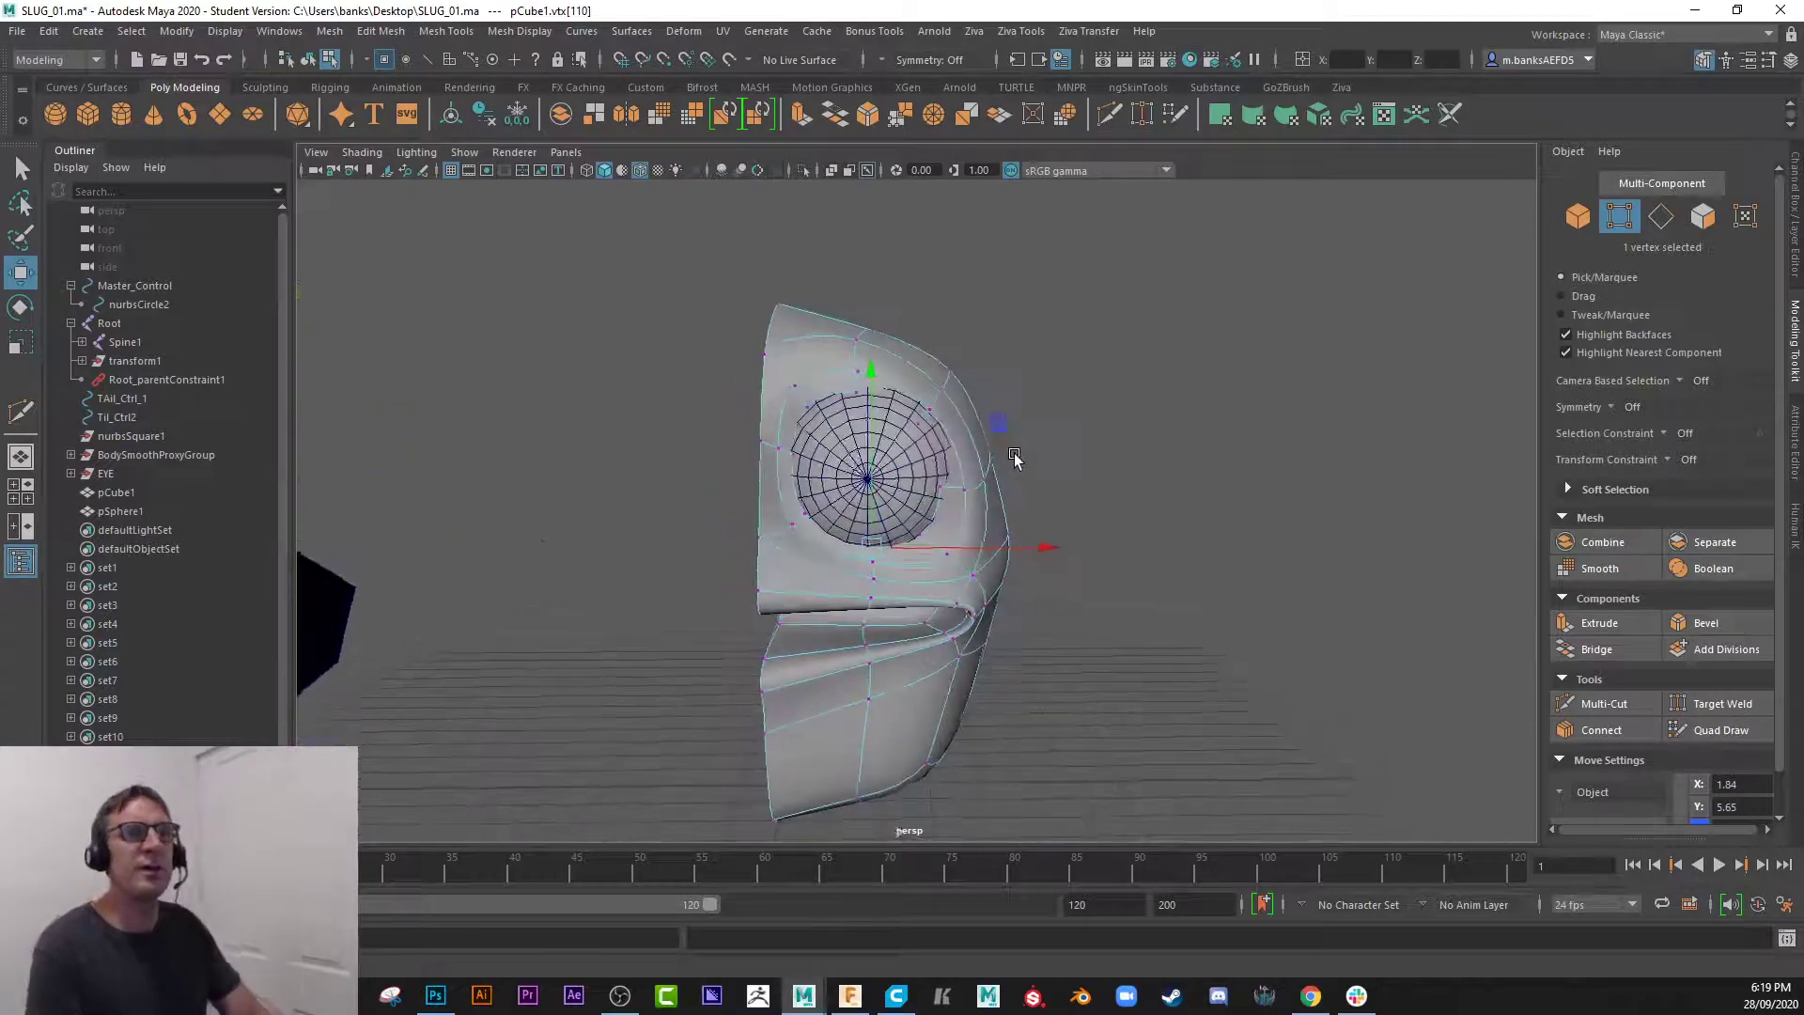
{"action": "right_click_drag", "start_coordinate": [1011, 455], "coordinate": [613, 396], "text": "alt"}
{"action": "middle_click_drag", "start_coordinate": [613, 396], "coordinate": [758, 338], "text": "alt"}
{"action": "right_click_drag", "start_coordinate": [758, 338], "coordinate": [968, 449], "text": "alt"}
{"action": "middle_click_drag", "start_coordinate": [968, 450], "coordinate": [1027, 495], "text": "alt"}
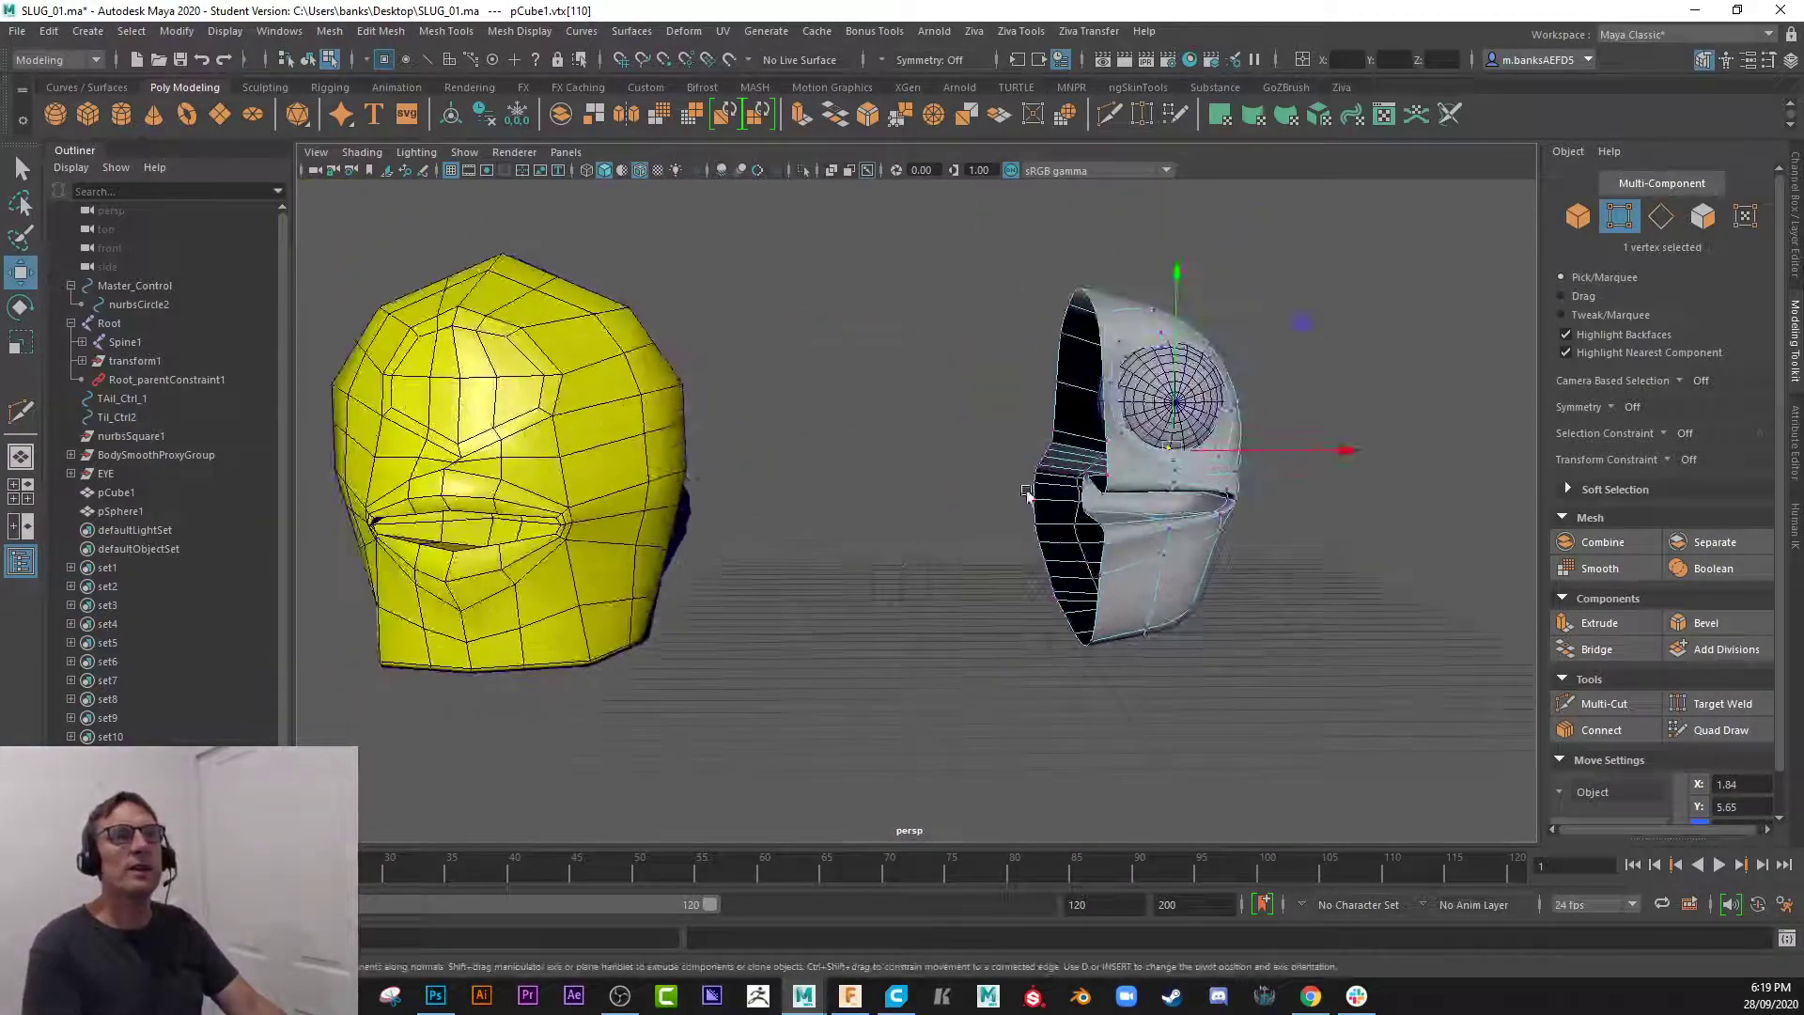
{"action": "left_click_drag", "start_coordinate": [951, 480], "coordinate": [472, 395], "text": "alt"}
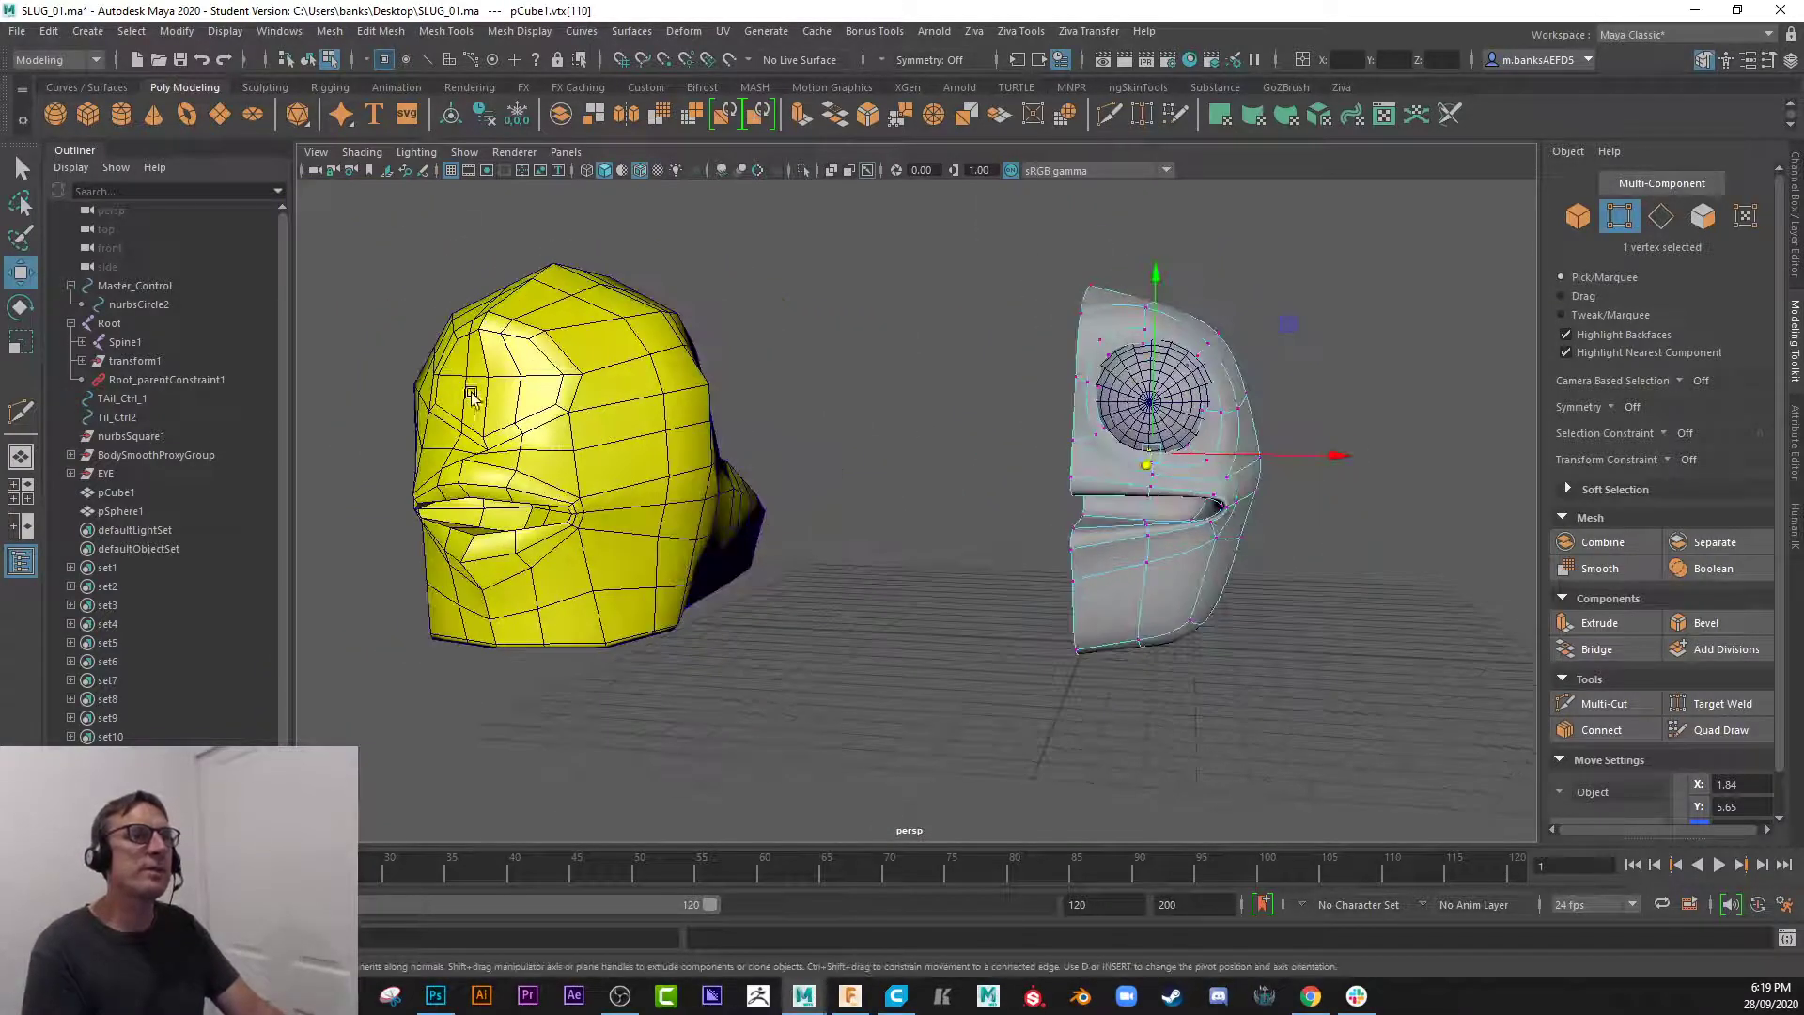
{"action": "left_click_drag", "start_coordinate": [791, 485], "coordinate": [886, 499], "text": "alt"}
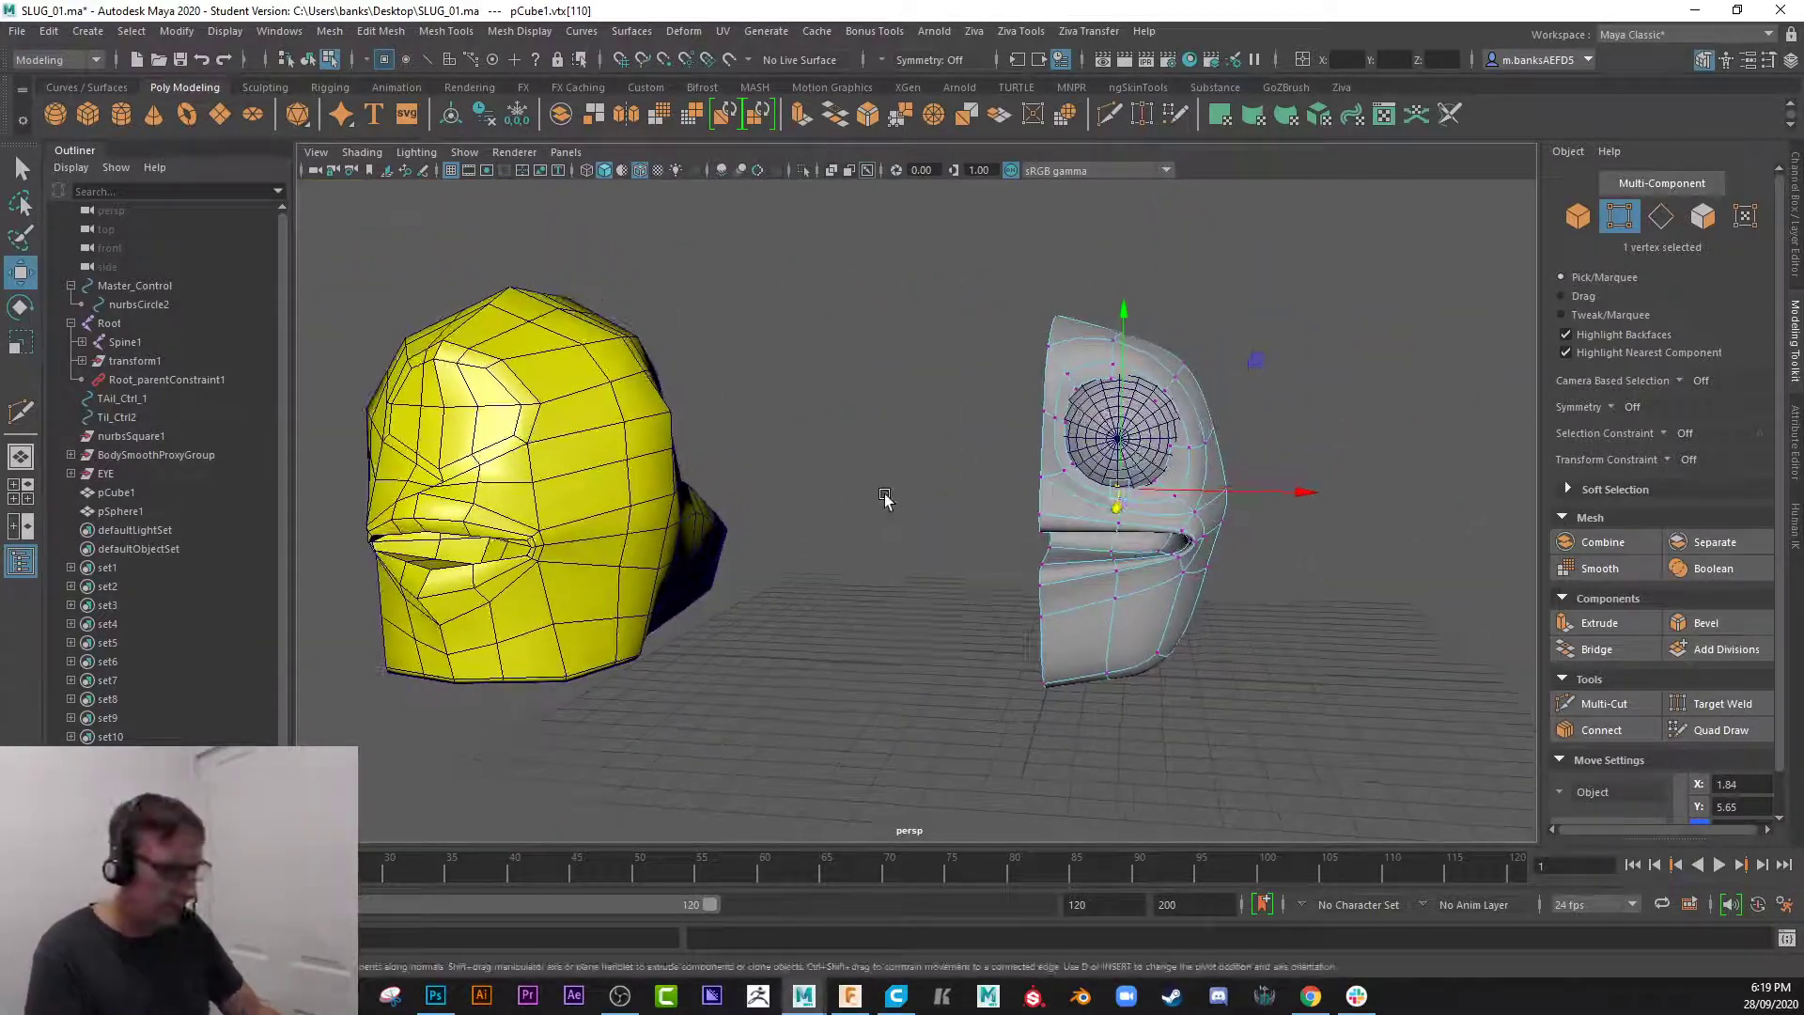
- Return the half slug to its unsmoothed display and mirror the mesh to form the complete body
{"action": "key", "text": "q"}
{"action": "key", "text": "1"}
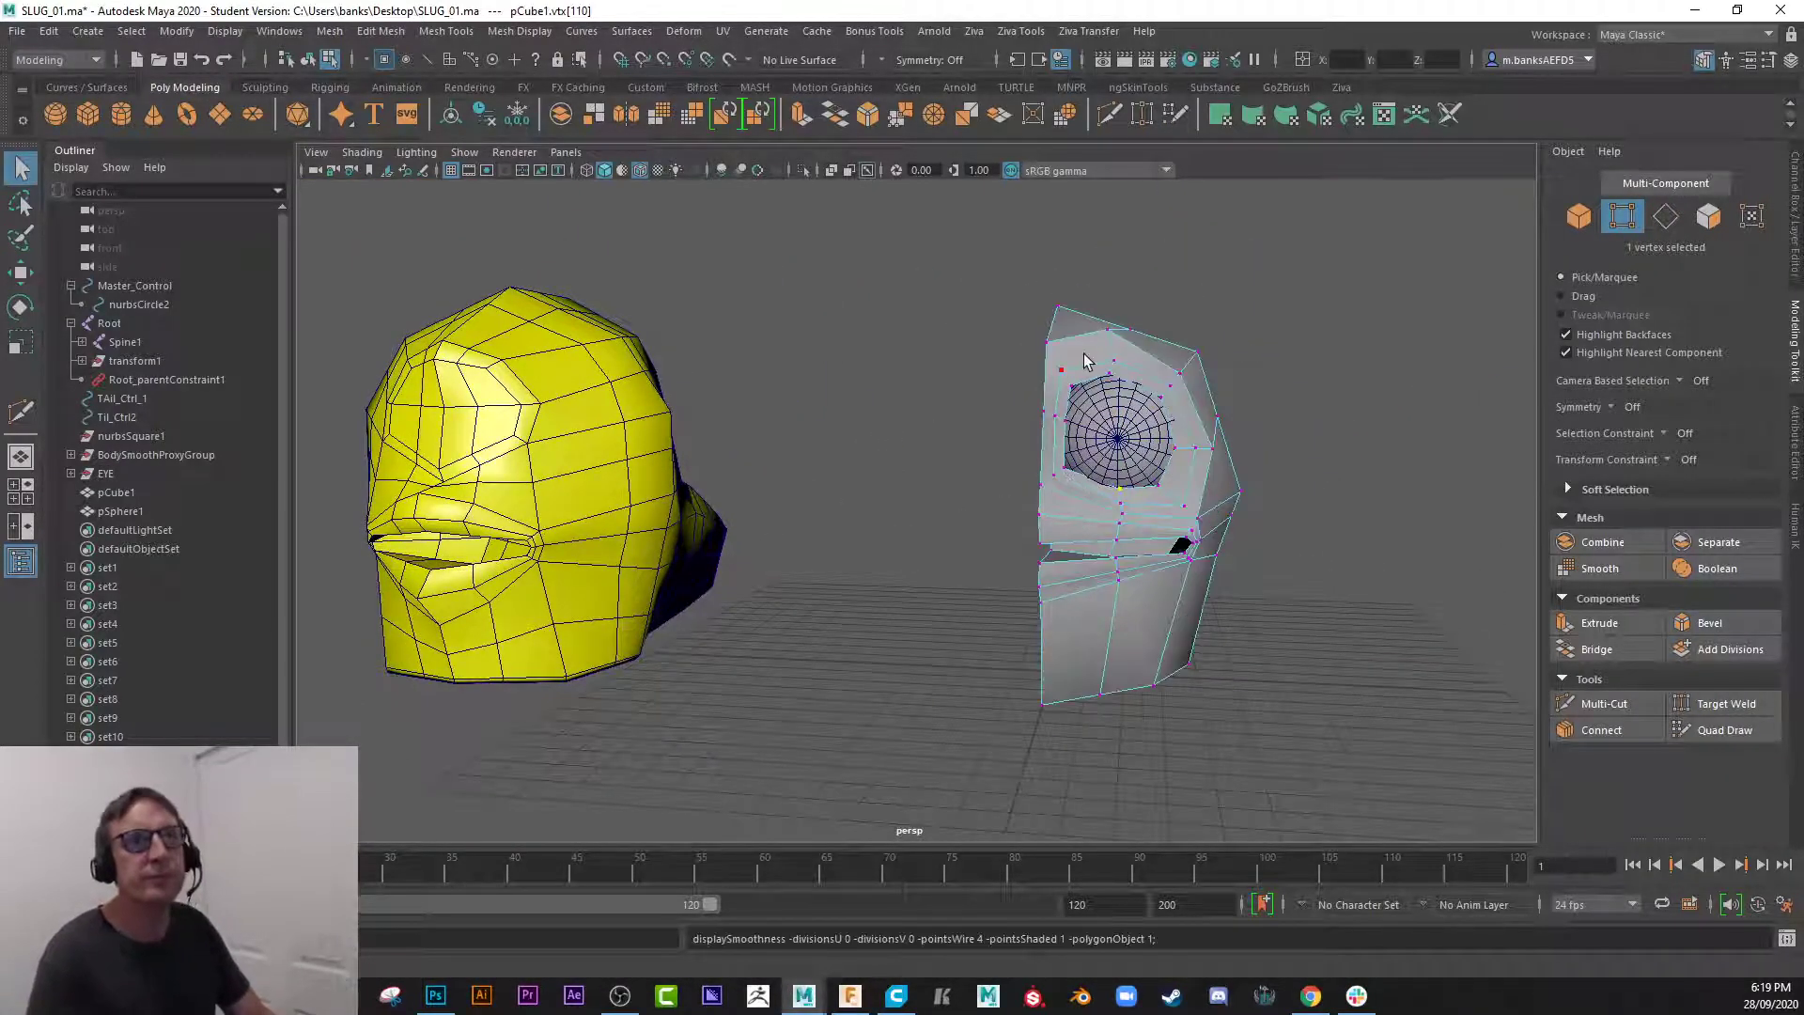
{"action": "right_click_drag", "start_coordinate": [1085, 362], "coordinate": [1095, 470]}
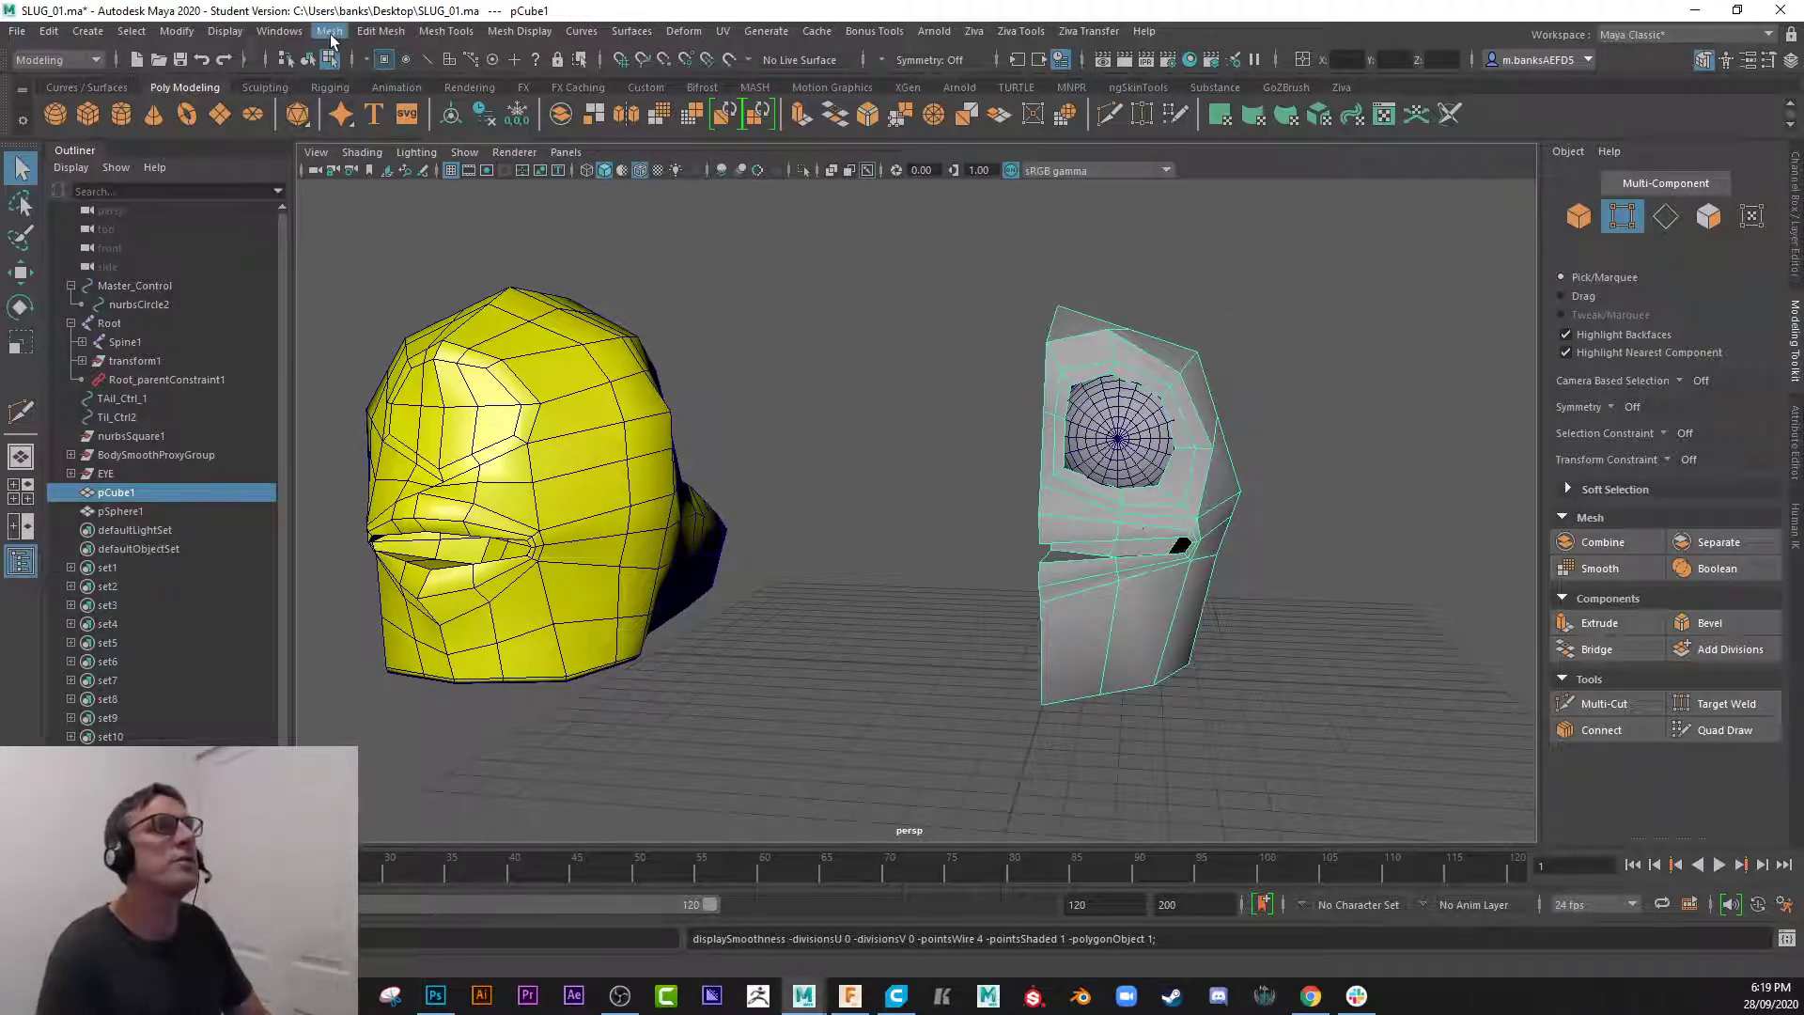
{"action": "left_click", "coordinate": [330, 32]}
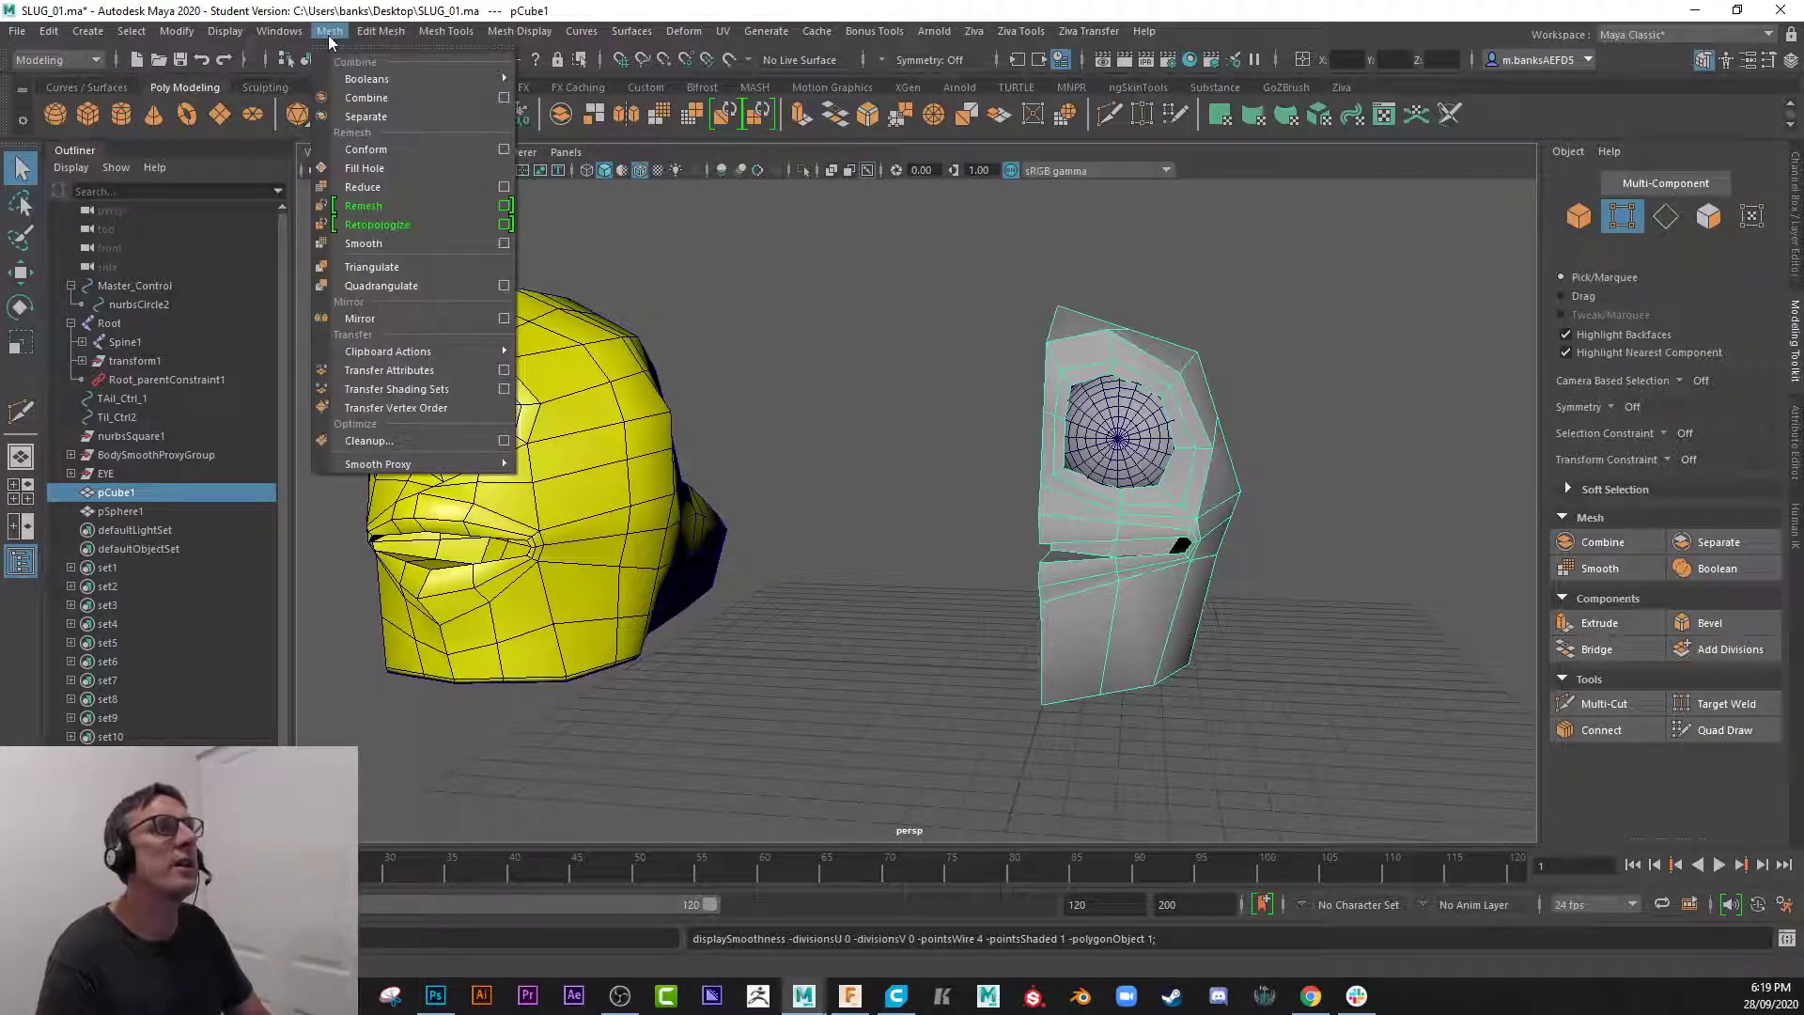
{"action": "left_click", "coordinate": [360, 318]}
- Duplicate the sphere eyeball and move the copy sideways to about X -1.70, into the empty eye socket
{"action": "left_click", "coordinate": [1093, 456]}
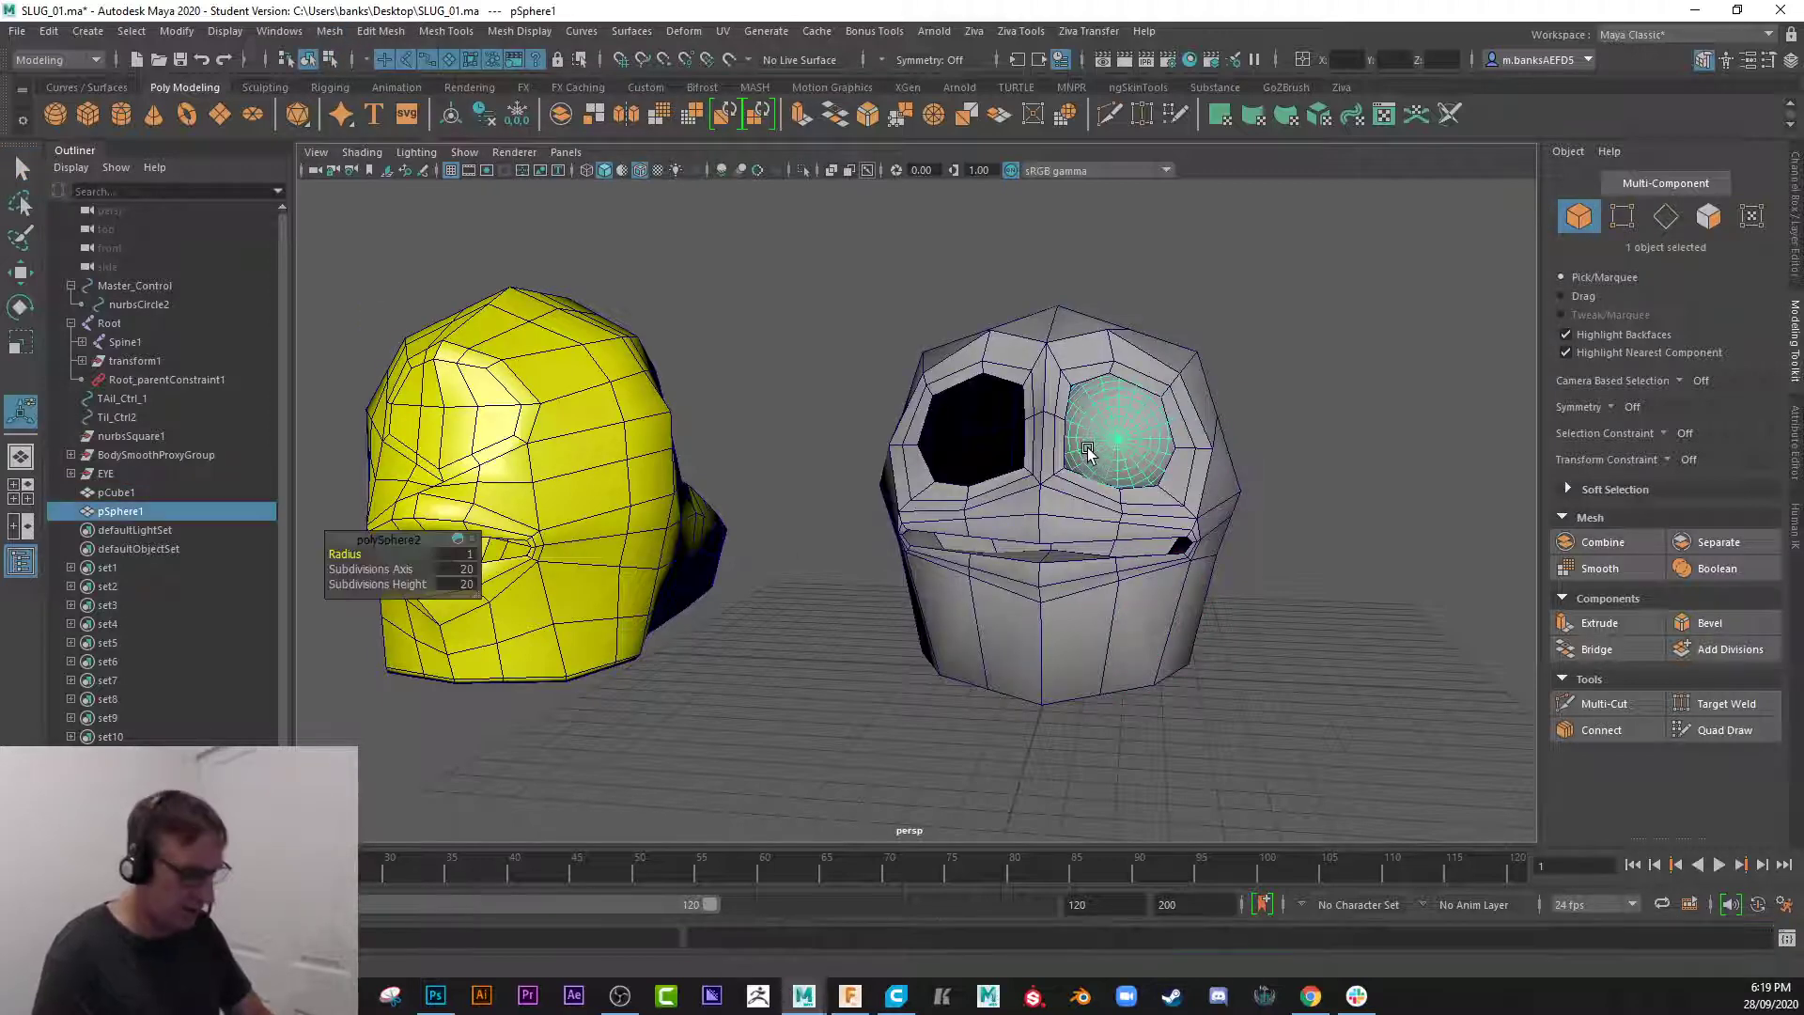
{"action": "key", "text": "ctrl+d"}
{"action": "key", "text": "w"}
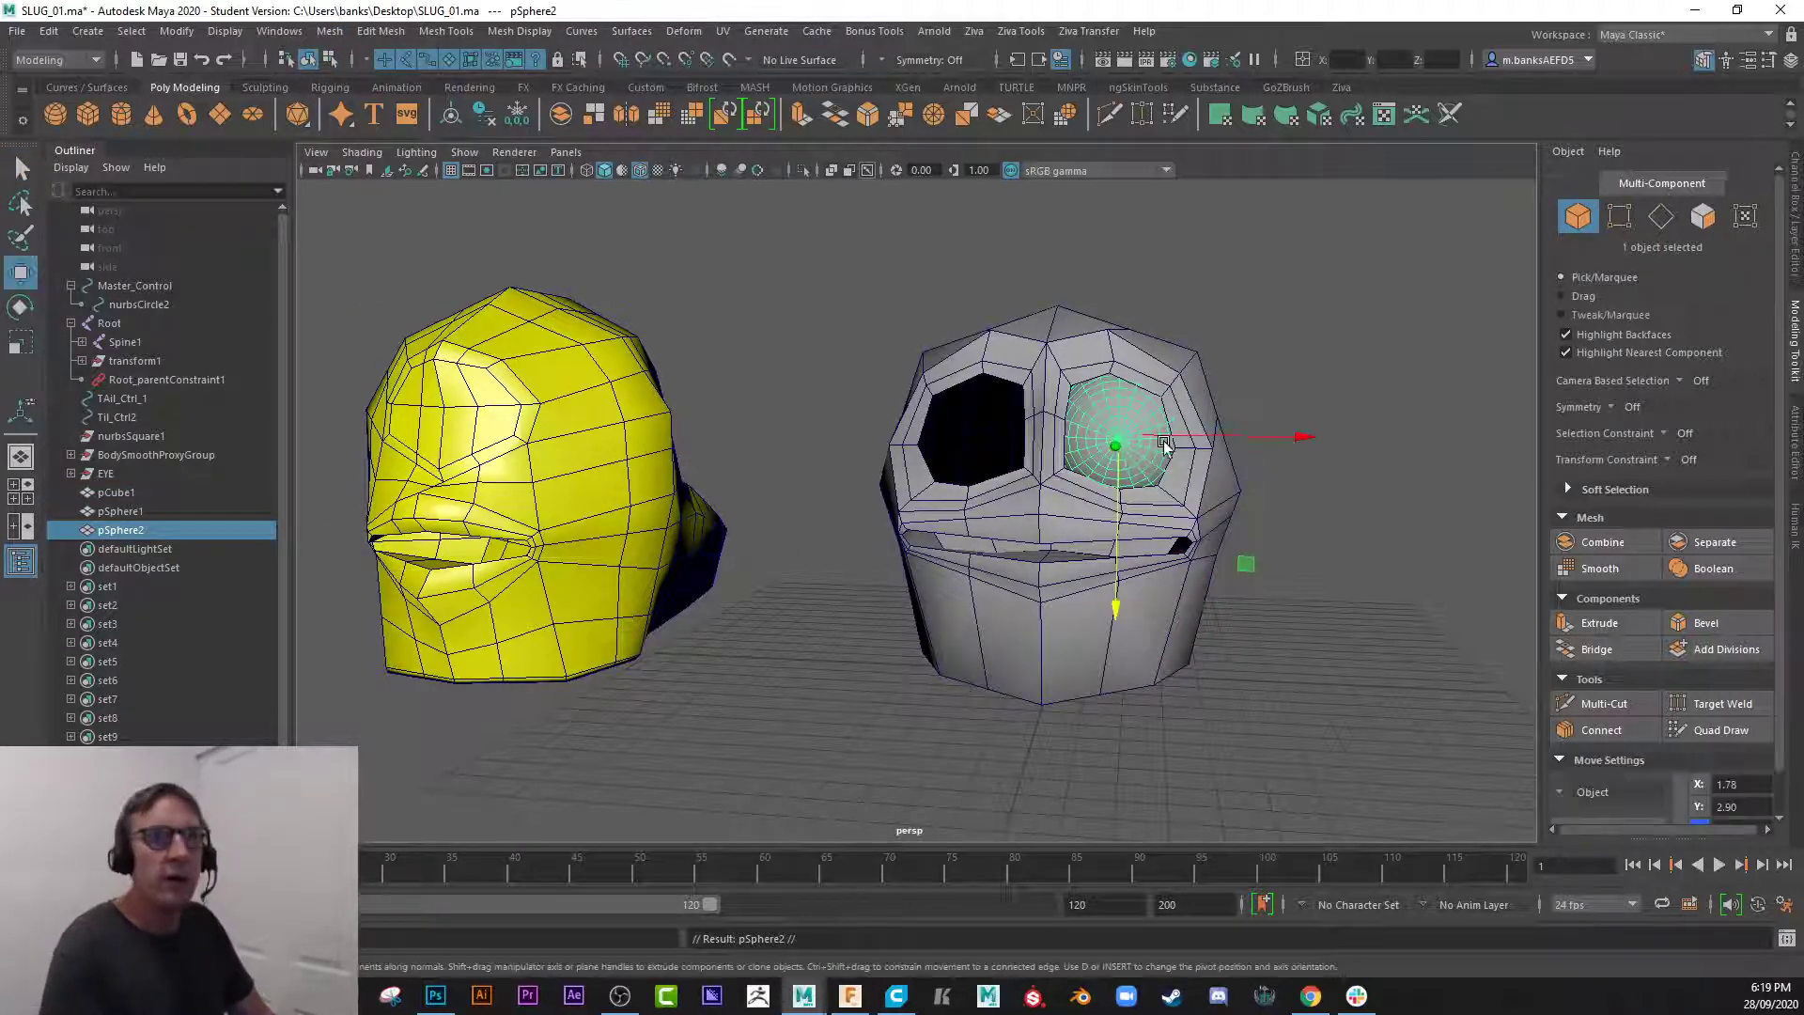
{"action": "left_click_drag", "start_coordinate": [1214, 435], "coordinate": [1071, 439]}
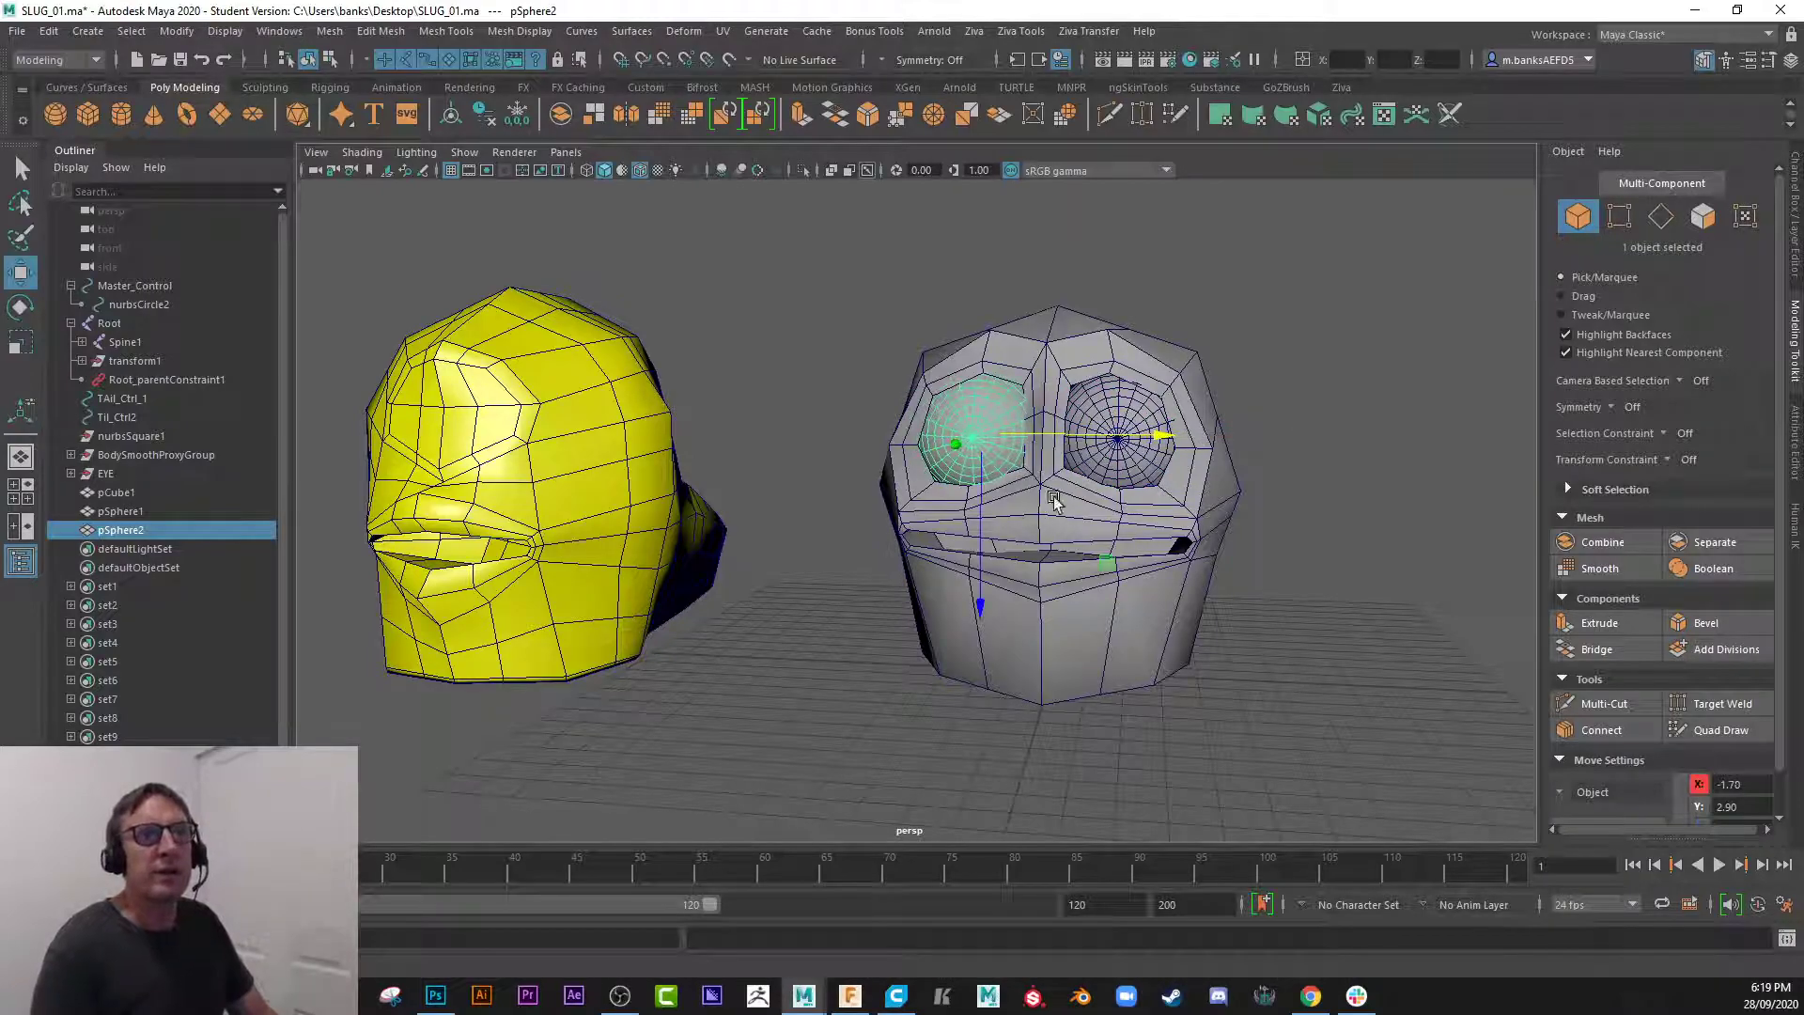
- Turn on the smooth preview for the complete slug body and inspect the face beside the original slug
{"action": "left_click_drag", "start_coordinate": [921, 493], "coordinate": [1035, 424], "text": "alt"}
{"action": "left_click", "coordinate": [1049, 314]}
{"action": "left_click_drag", "start_coordinate": [1050, 314], "coordinate": [927, 371], "text": "alt"}
{"action": "key", "text": "3"}
{"action": "scroll", "coordinate": [1036, 576], "scroll_direction": "down", "scroll_amount": 2}
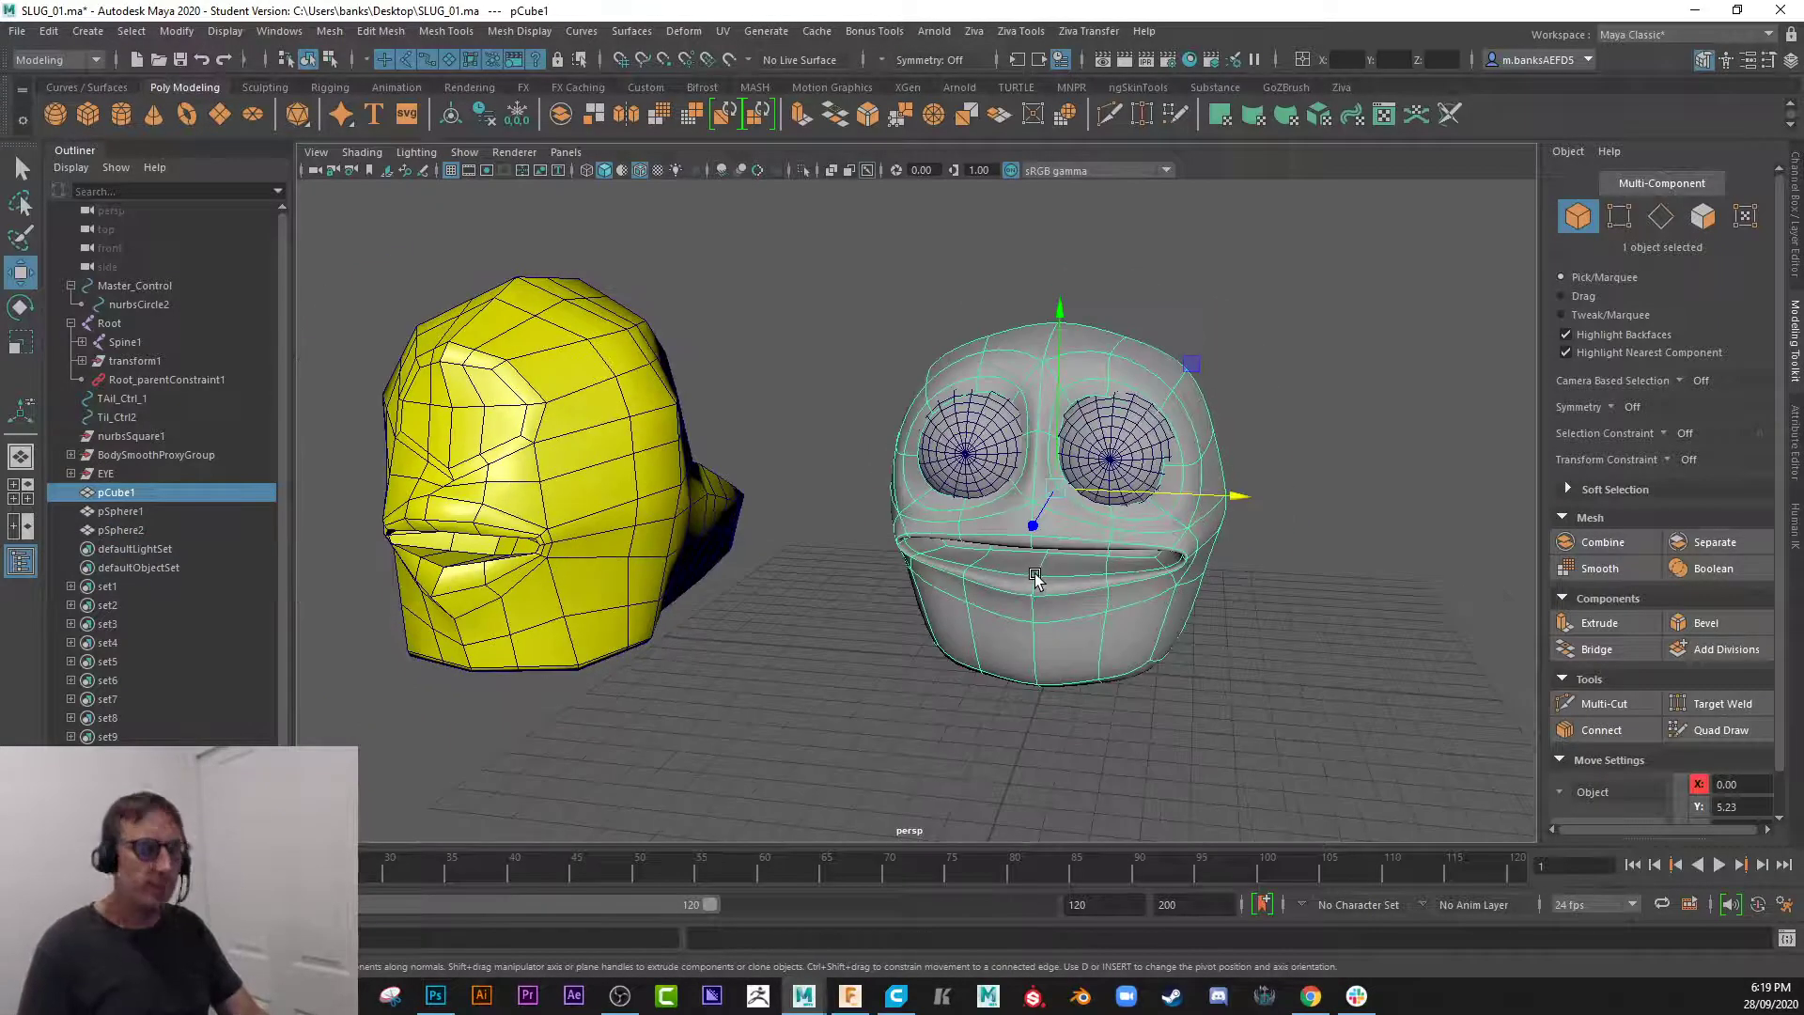
{"action": "left_click_drag", "start_coordinate": [1116, 540], "coordinate": [930, 582], "text": "alt"}
{"action": "left_click_drag", "start_coordinate": [1157, 592], "coordinate": [1066, 618], "text": "alt"}
{"action": "scroll", "coordinate": [1051, 608], "scroll_direction": "up", "scroll_amount": 4}
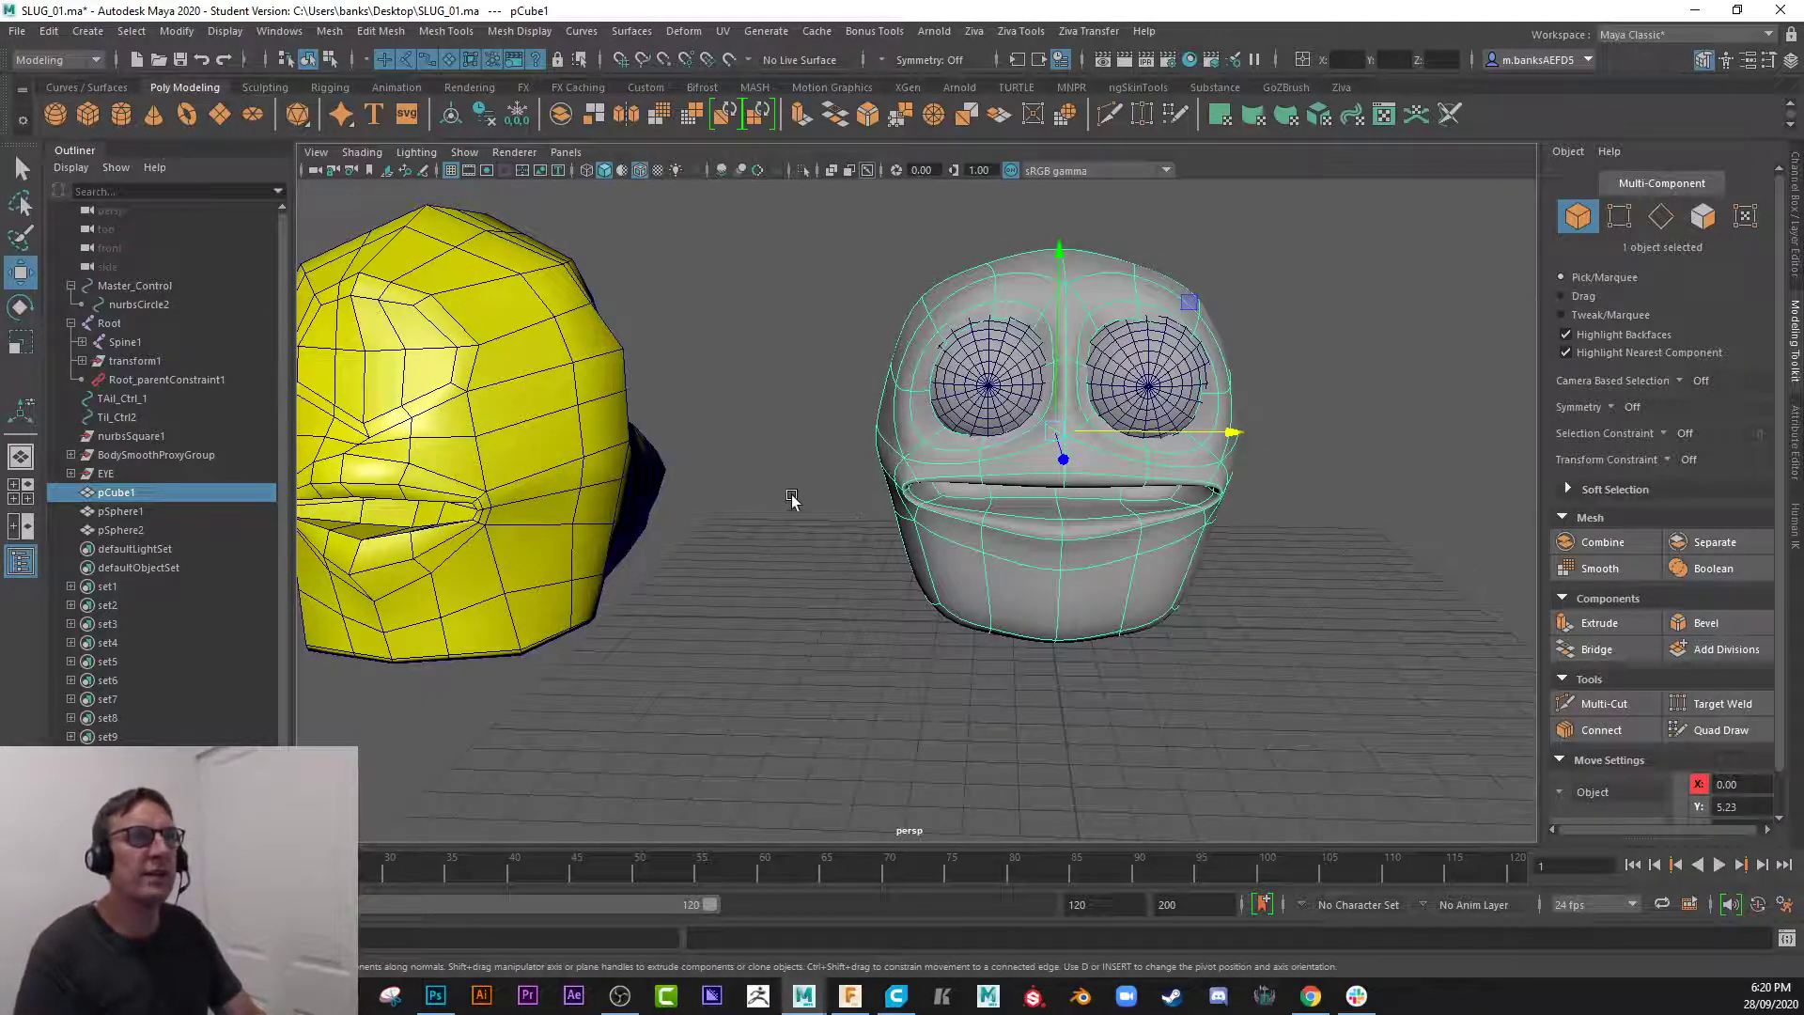
{"action": "scroll", "coordinate": [910, 552], "scroll_direction": "down", "scroll_amount": 5}
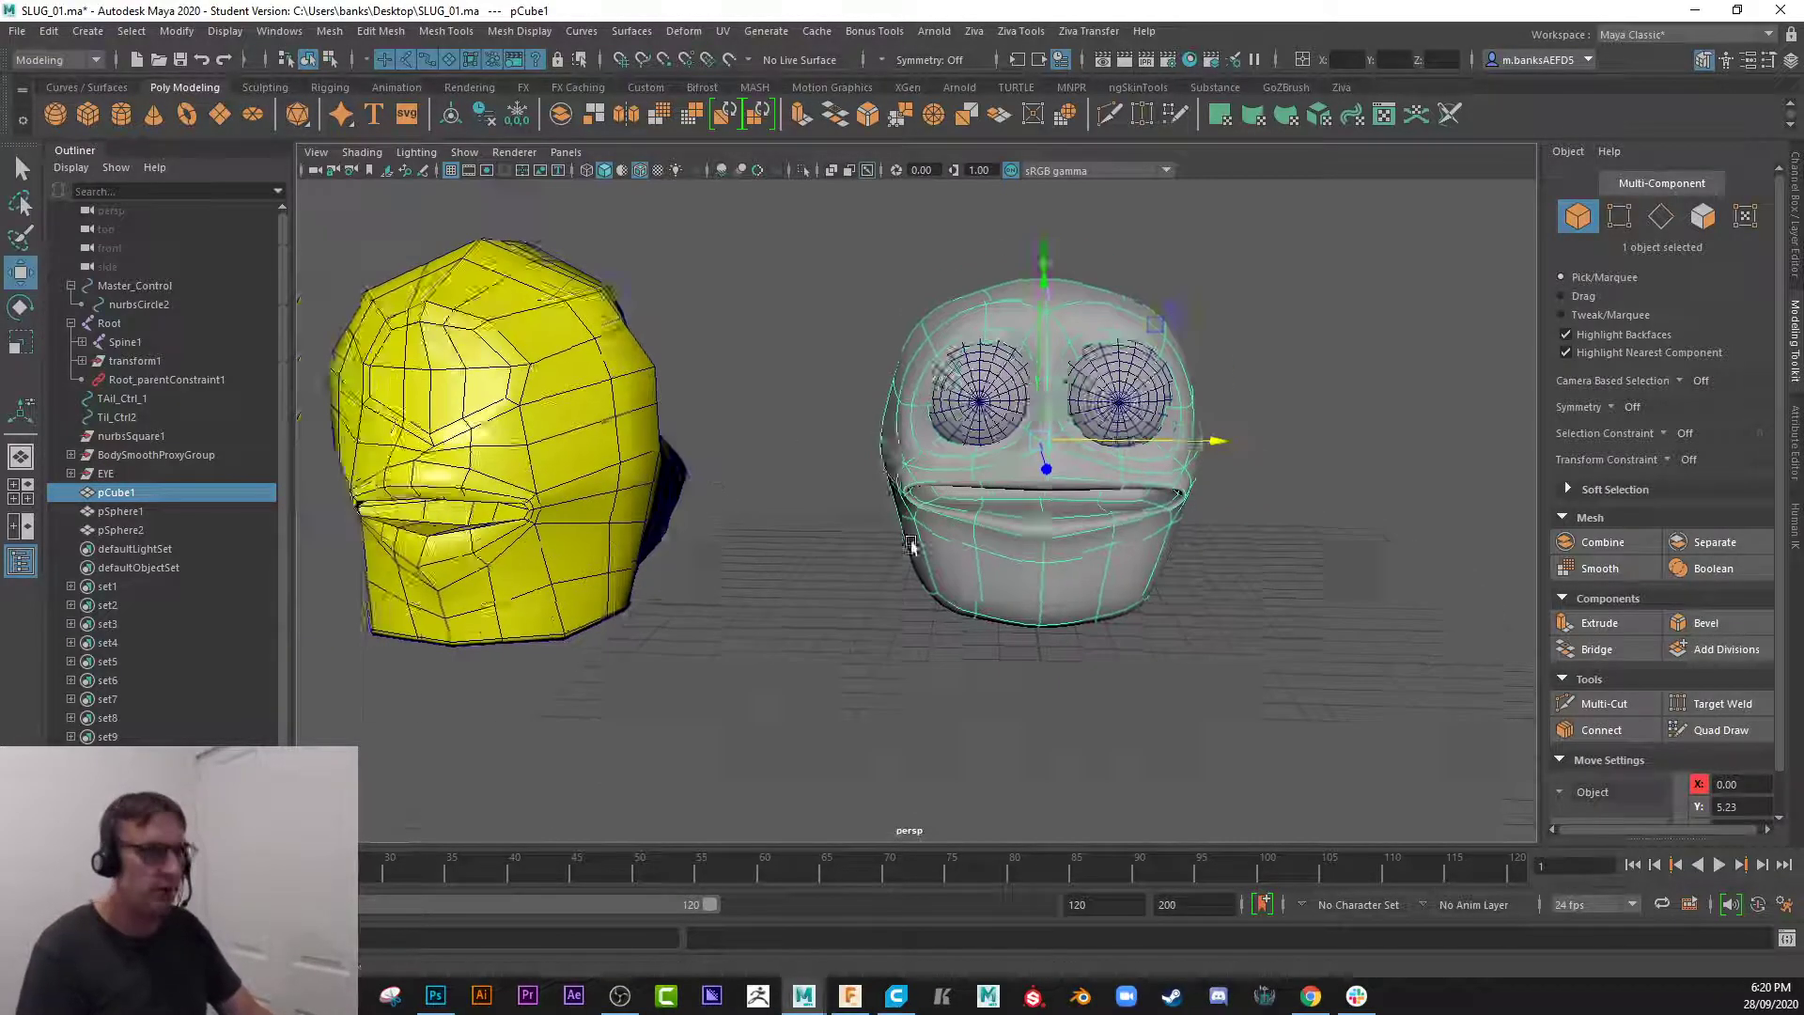
- Delete the original yellow slug body
{"action": "left_click_drag", "start_coordinate": [909, 551], "coordinate": [721, 481], "text": "alt"}
{"action": "left_click", "coordinate": [723, 474]}
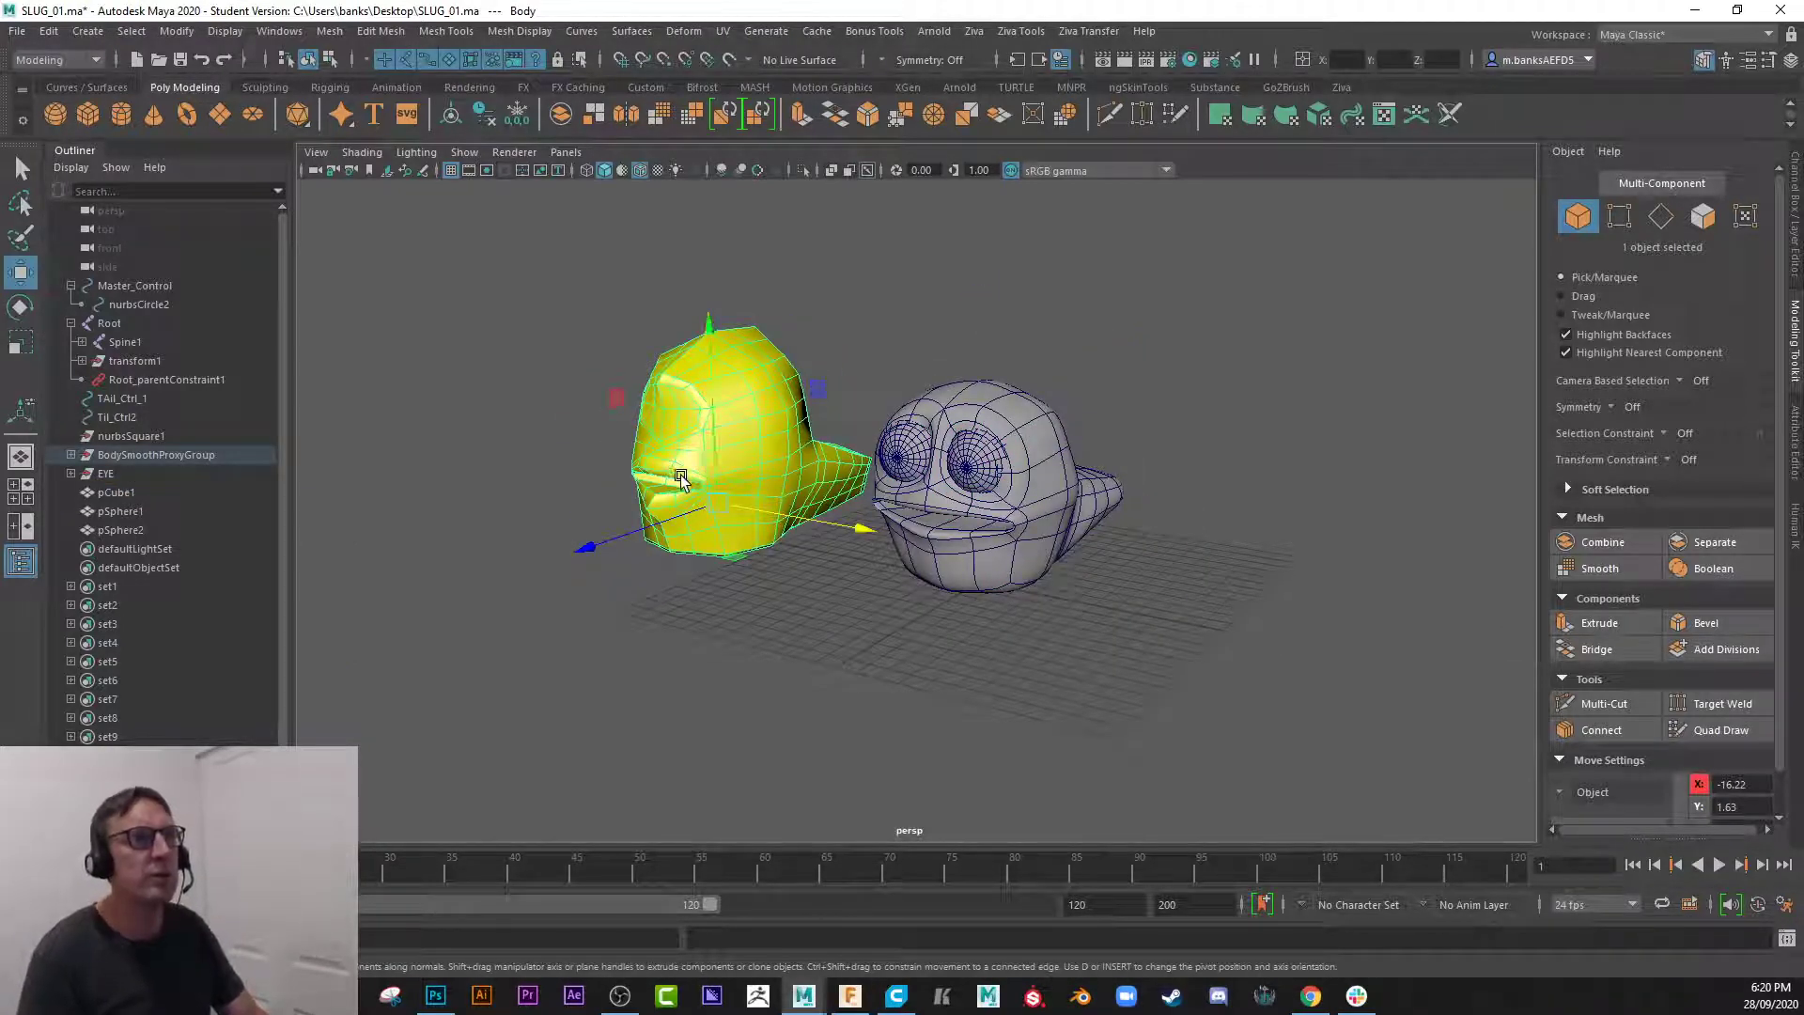
{"action": "key", "text": "Delete"}
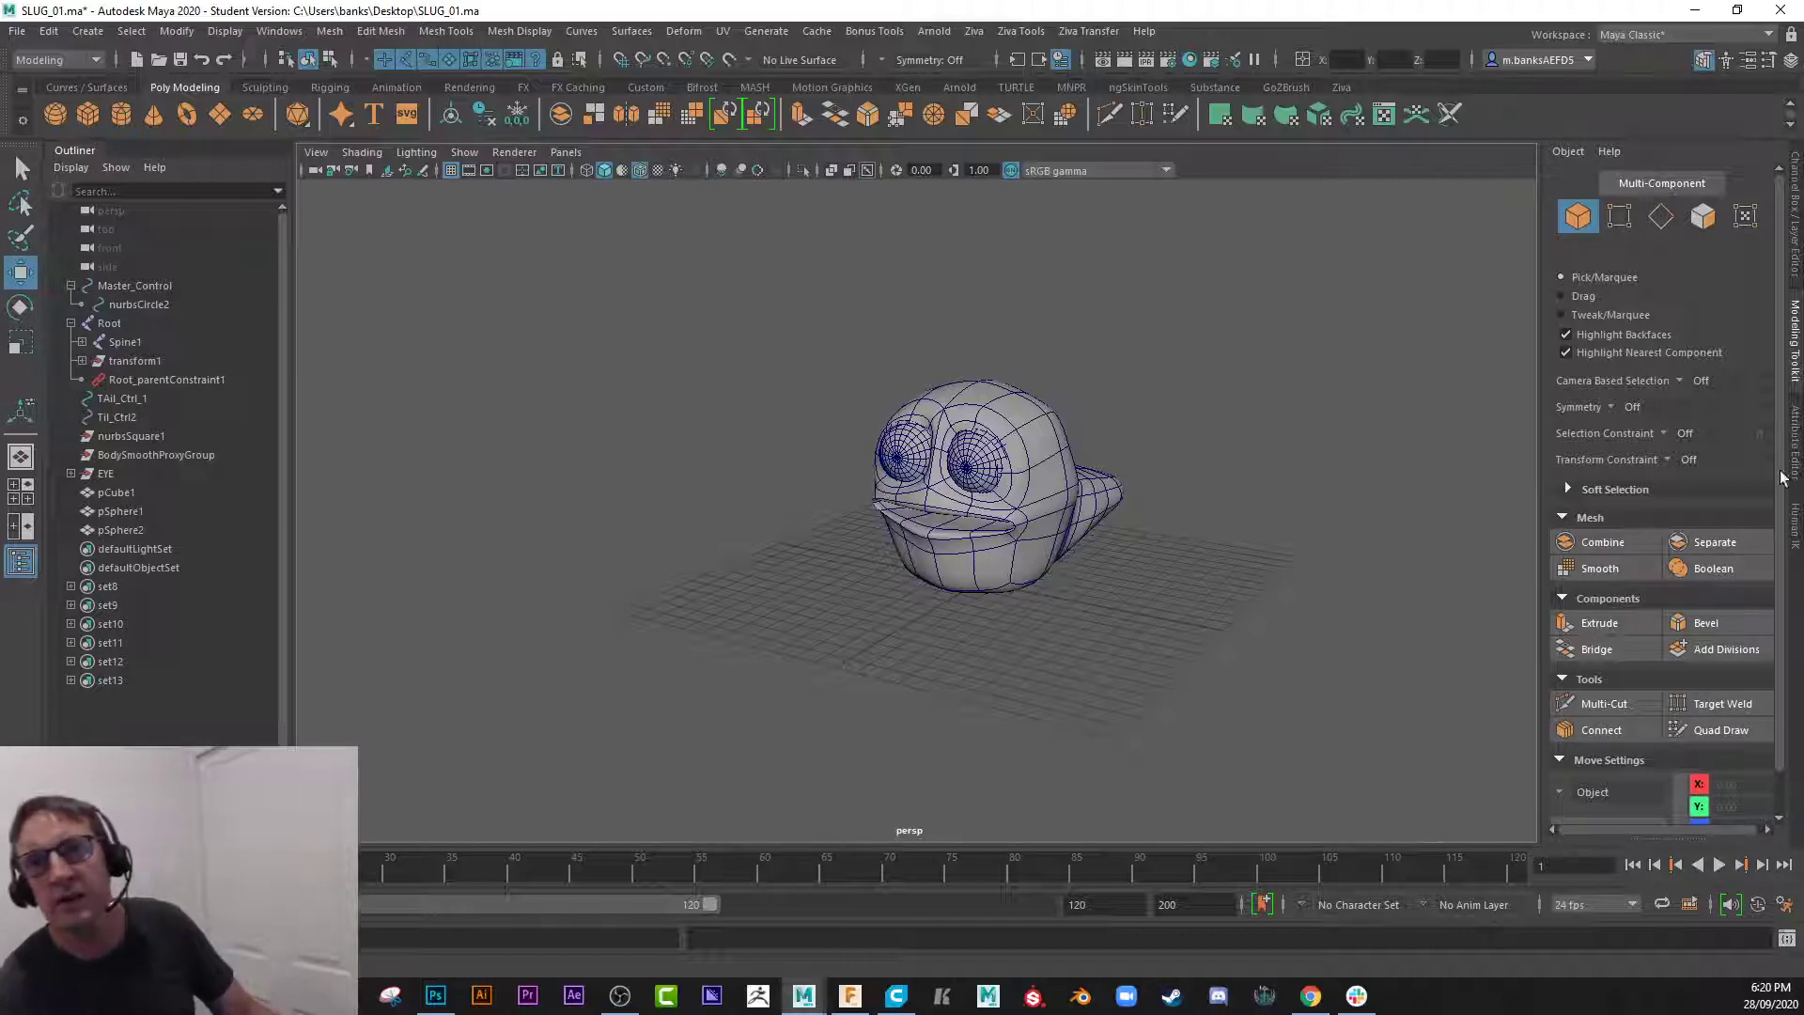
- Make layer1 visible to show the existing rig and select its root joint inside the new slug
{"action": "left_click", "coordinate": [1796, 171]}
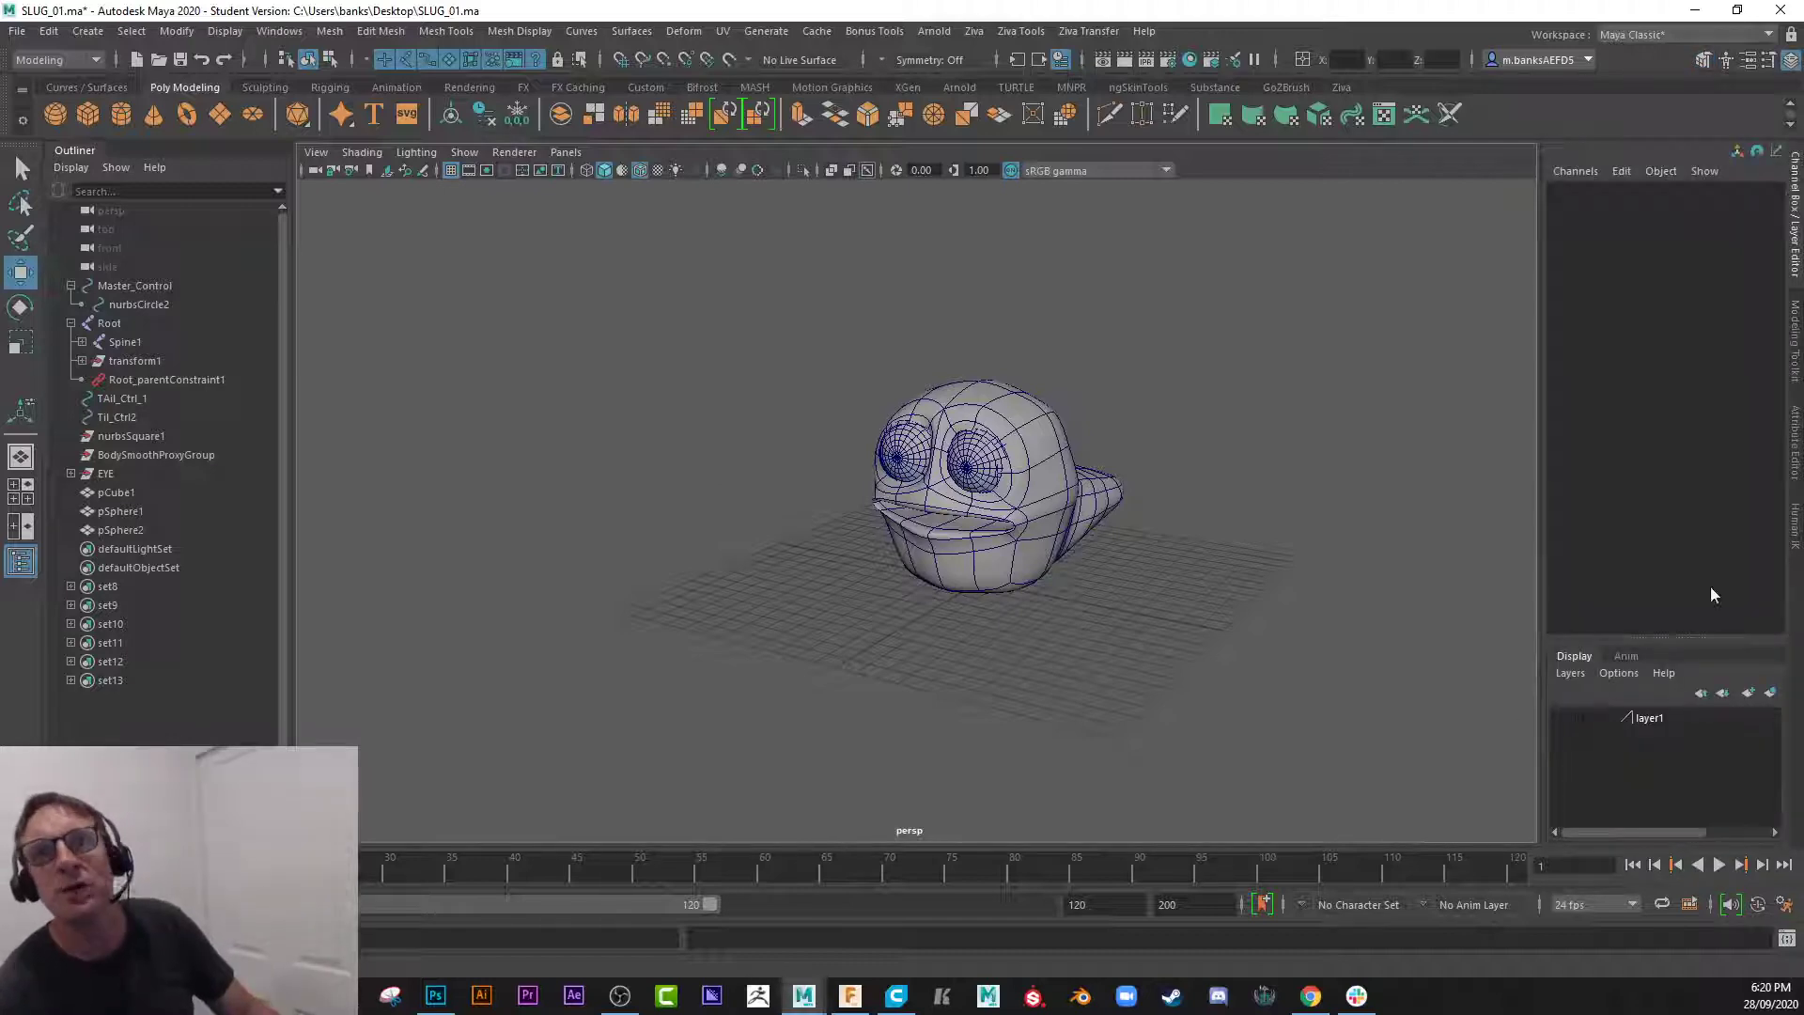
{"action": "left_click", "coordinate": [1562, 717]}
{"action": "left_click_drag", "start_coordinate": [1036, 562], "coordinate": [862, 611], "text": "alt"}
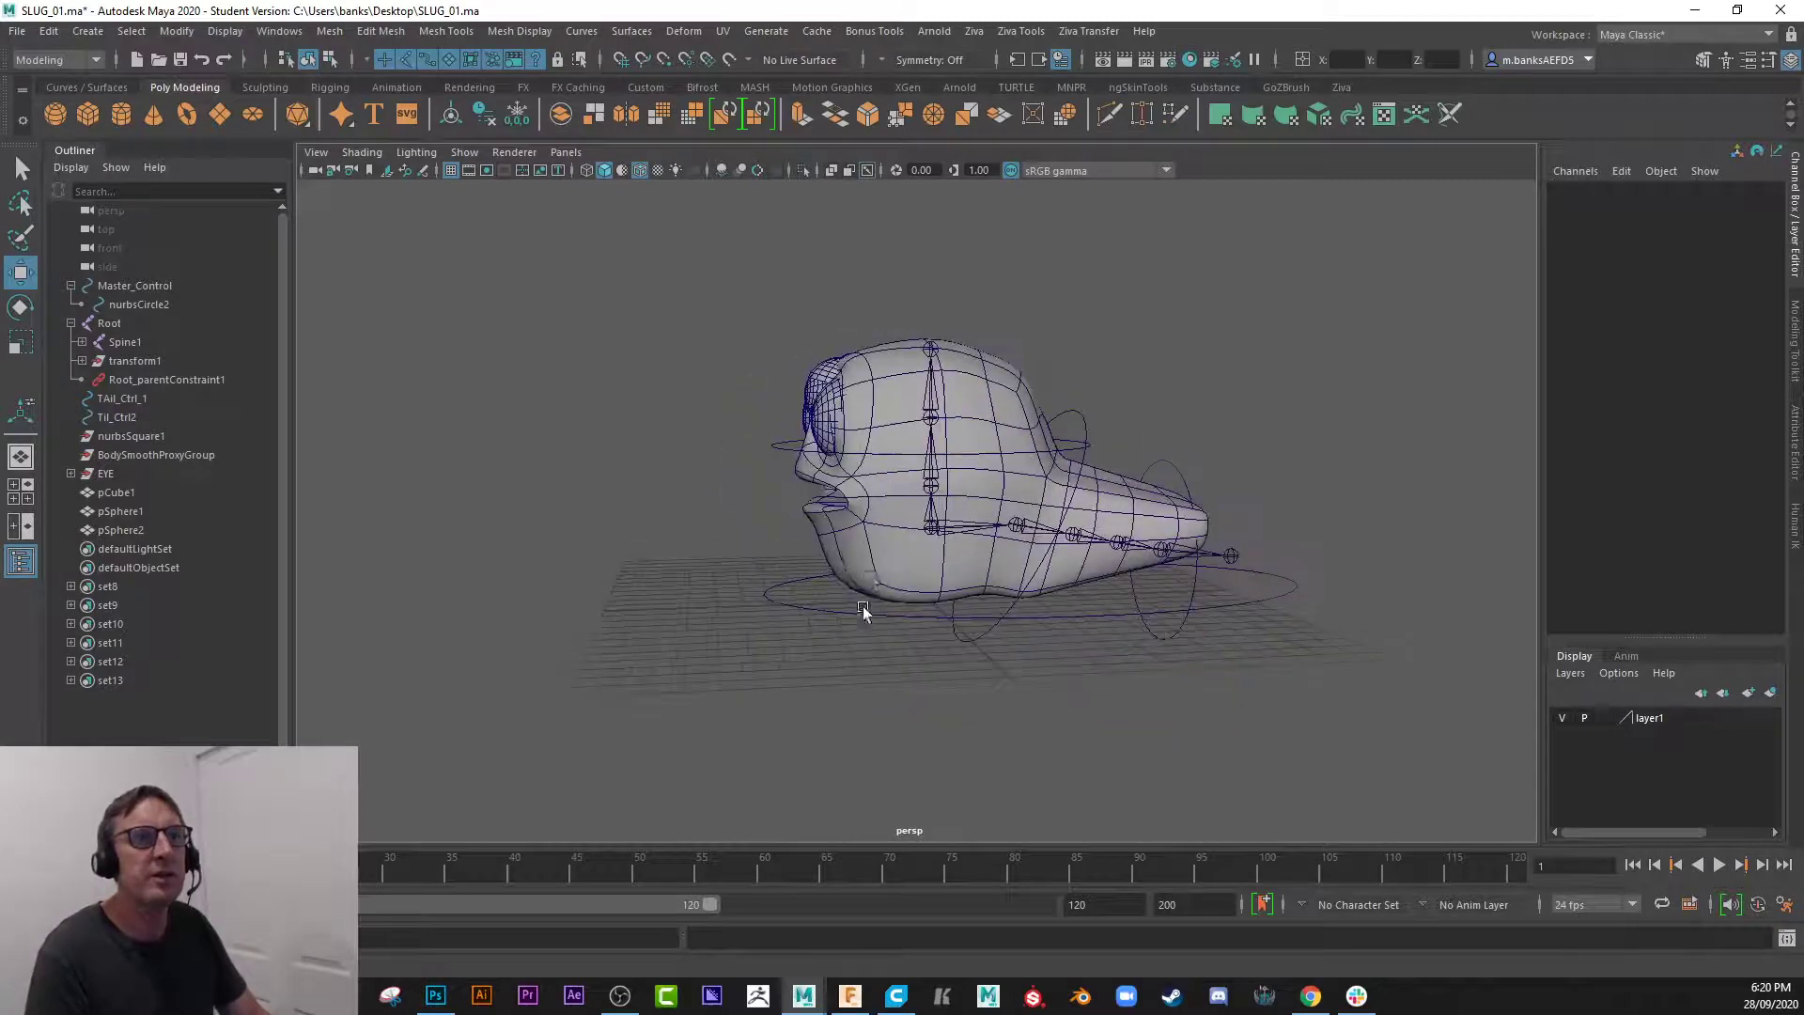
{"action": "left_click", "coordinate": [926, 534]}
{"action": "scroll", "coordinate": [999, 677], "scroll_direction": "down", "scroll_amount": 3}
- Switch to the right side view and the Rigging menu set, and start the Create Joints tool
{"action": "key", "text": "space"}
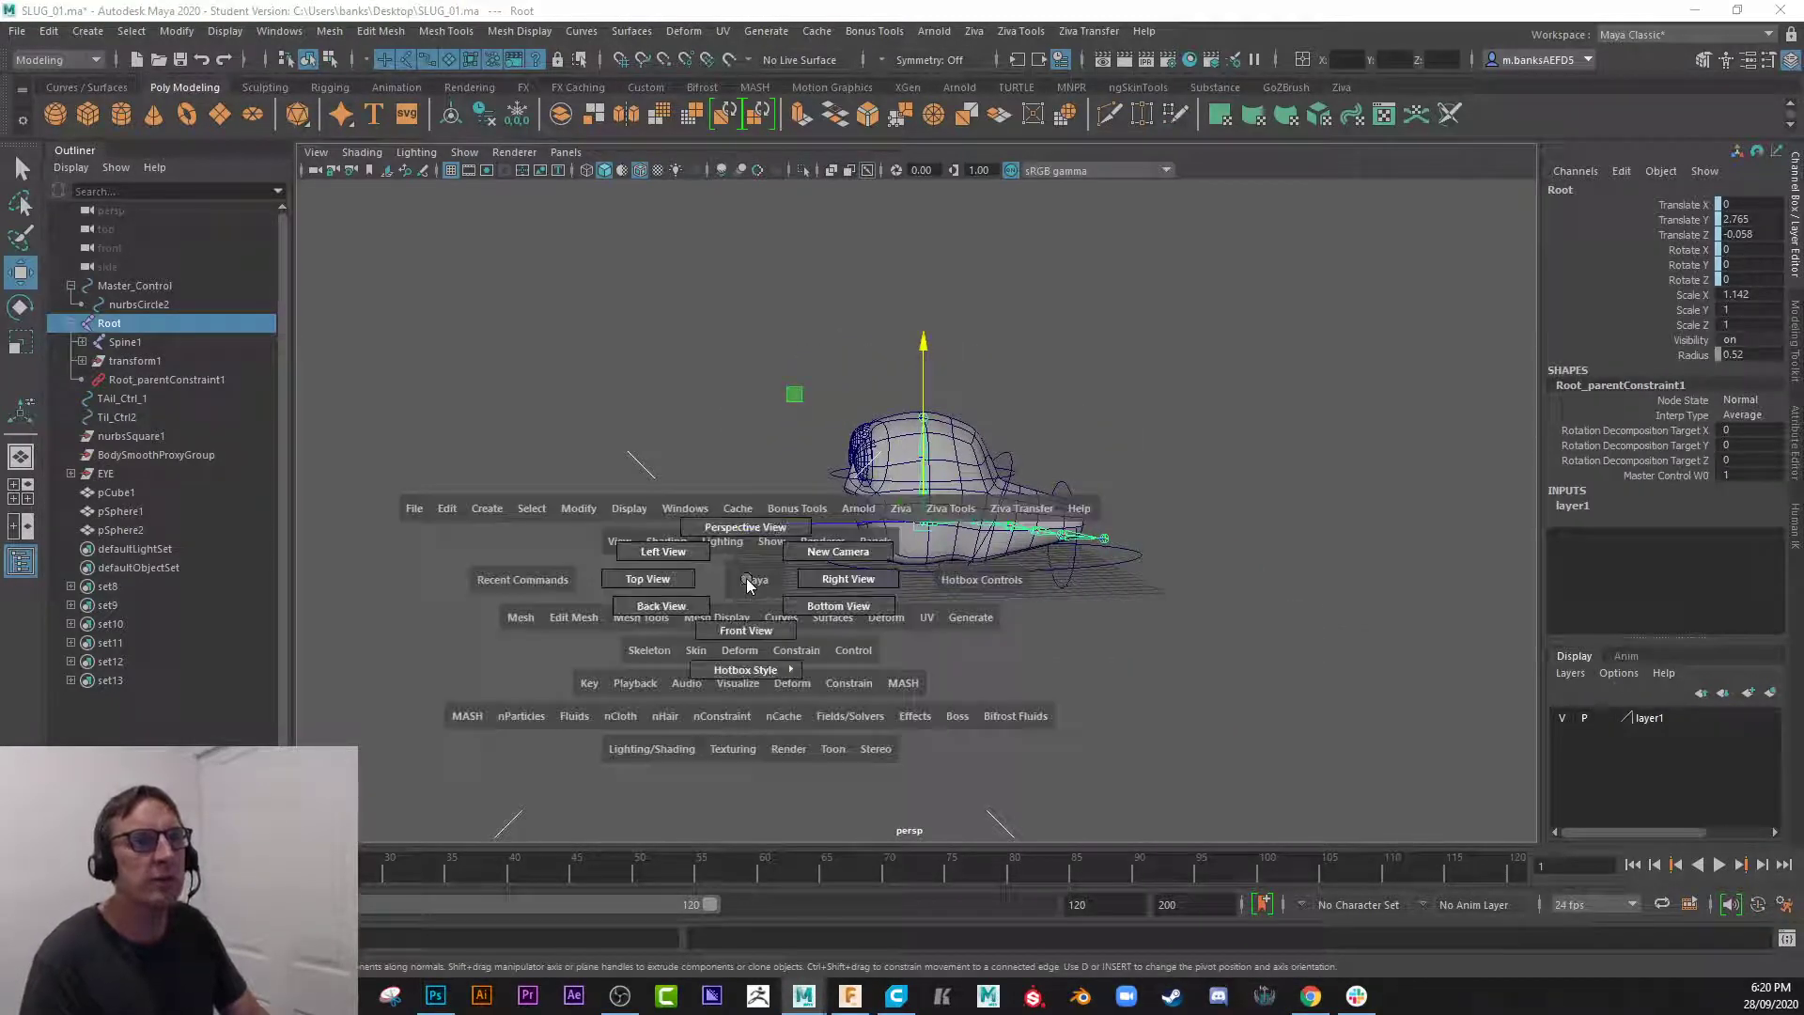
{"action": "mouse_move", "coordinate": [820, 575]}
{"action": "left_mouse_down"}
{"action": "mouse_move", "coordinate": [648, 580]}
{"action": "mouse_move", "coordinate": [847, 587]}
{"action": "left_mouse_up"}
{"action": "scroll", "coordinate": [743, 616], "scroll_direction": "down", "scroll_amount": 1}
{"action": "middle_click_drag", "start_coordinate": [806, 656], "coordinate": [1003, 617], "text": "alt"}
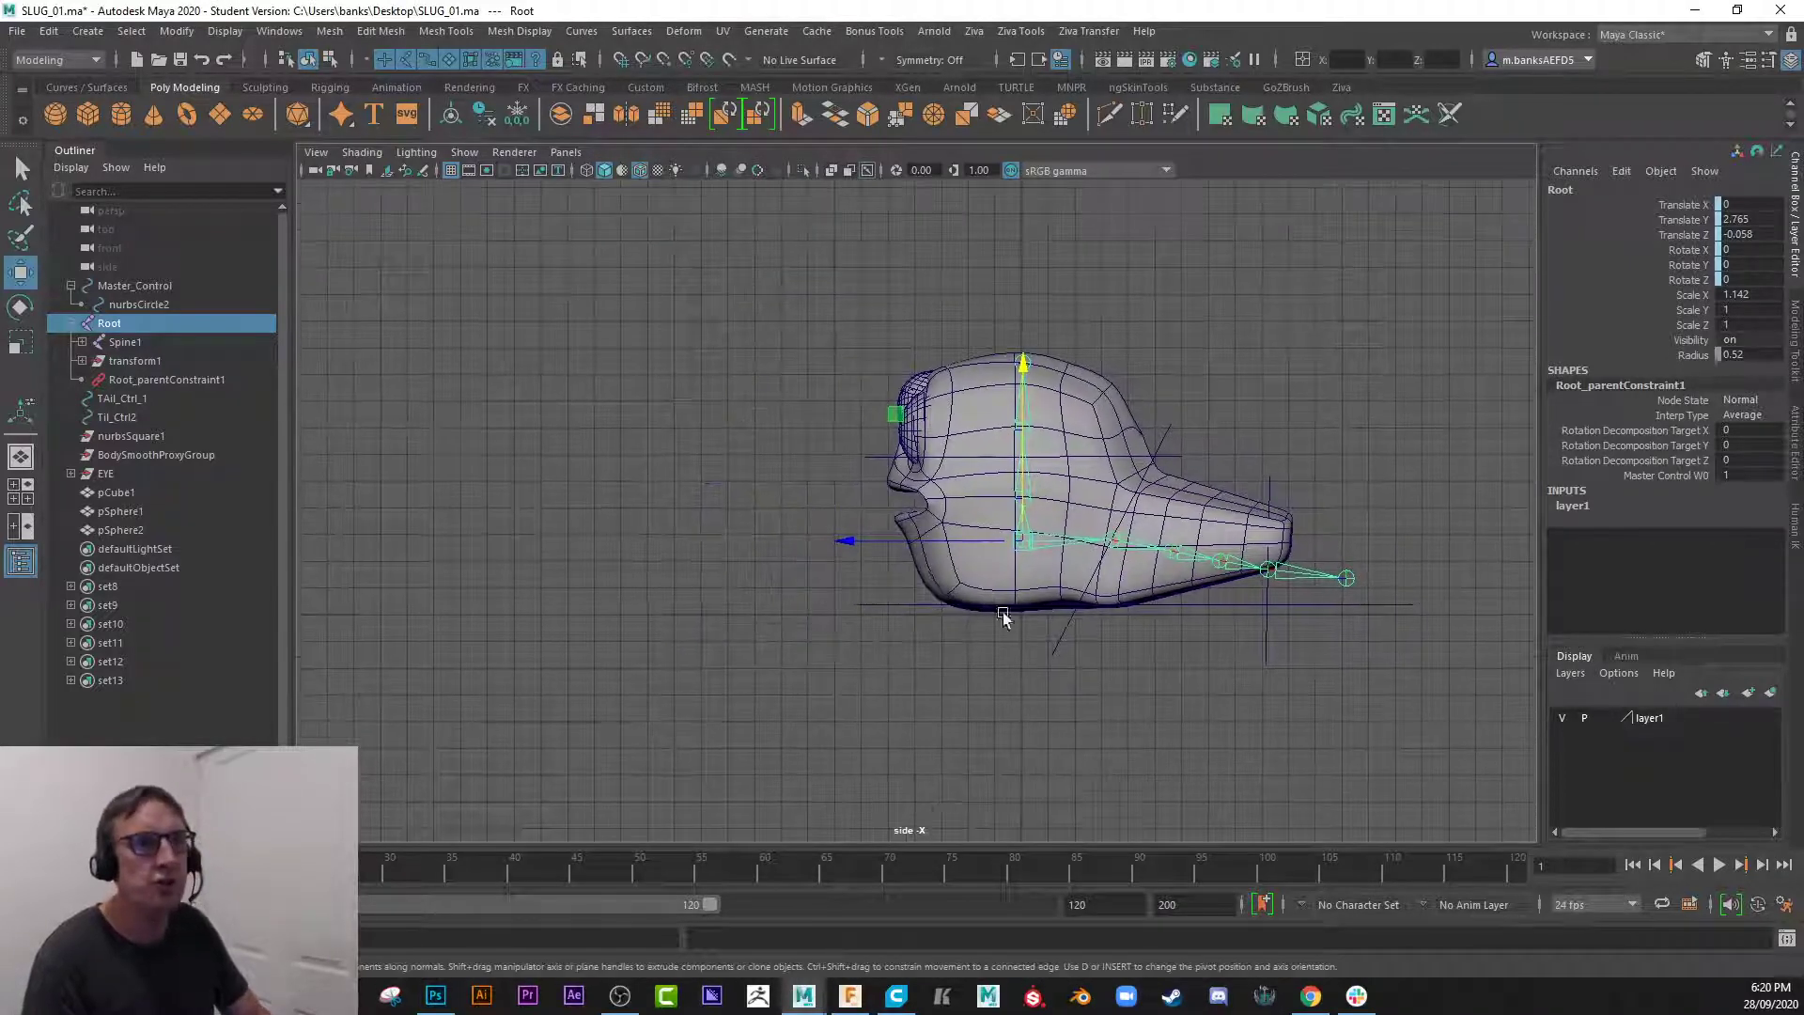
{"action": "scroll", "coordinate": [1003, 616], "scroll_direction": "down", "scroll_amount": 2}
{"action": "left_click", "coordinate": [60, 60]}
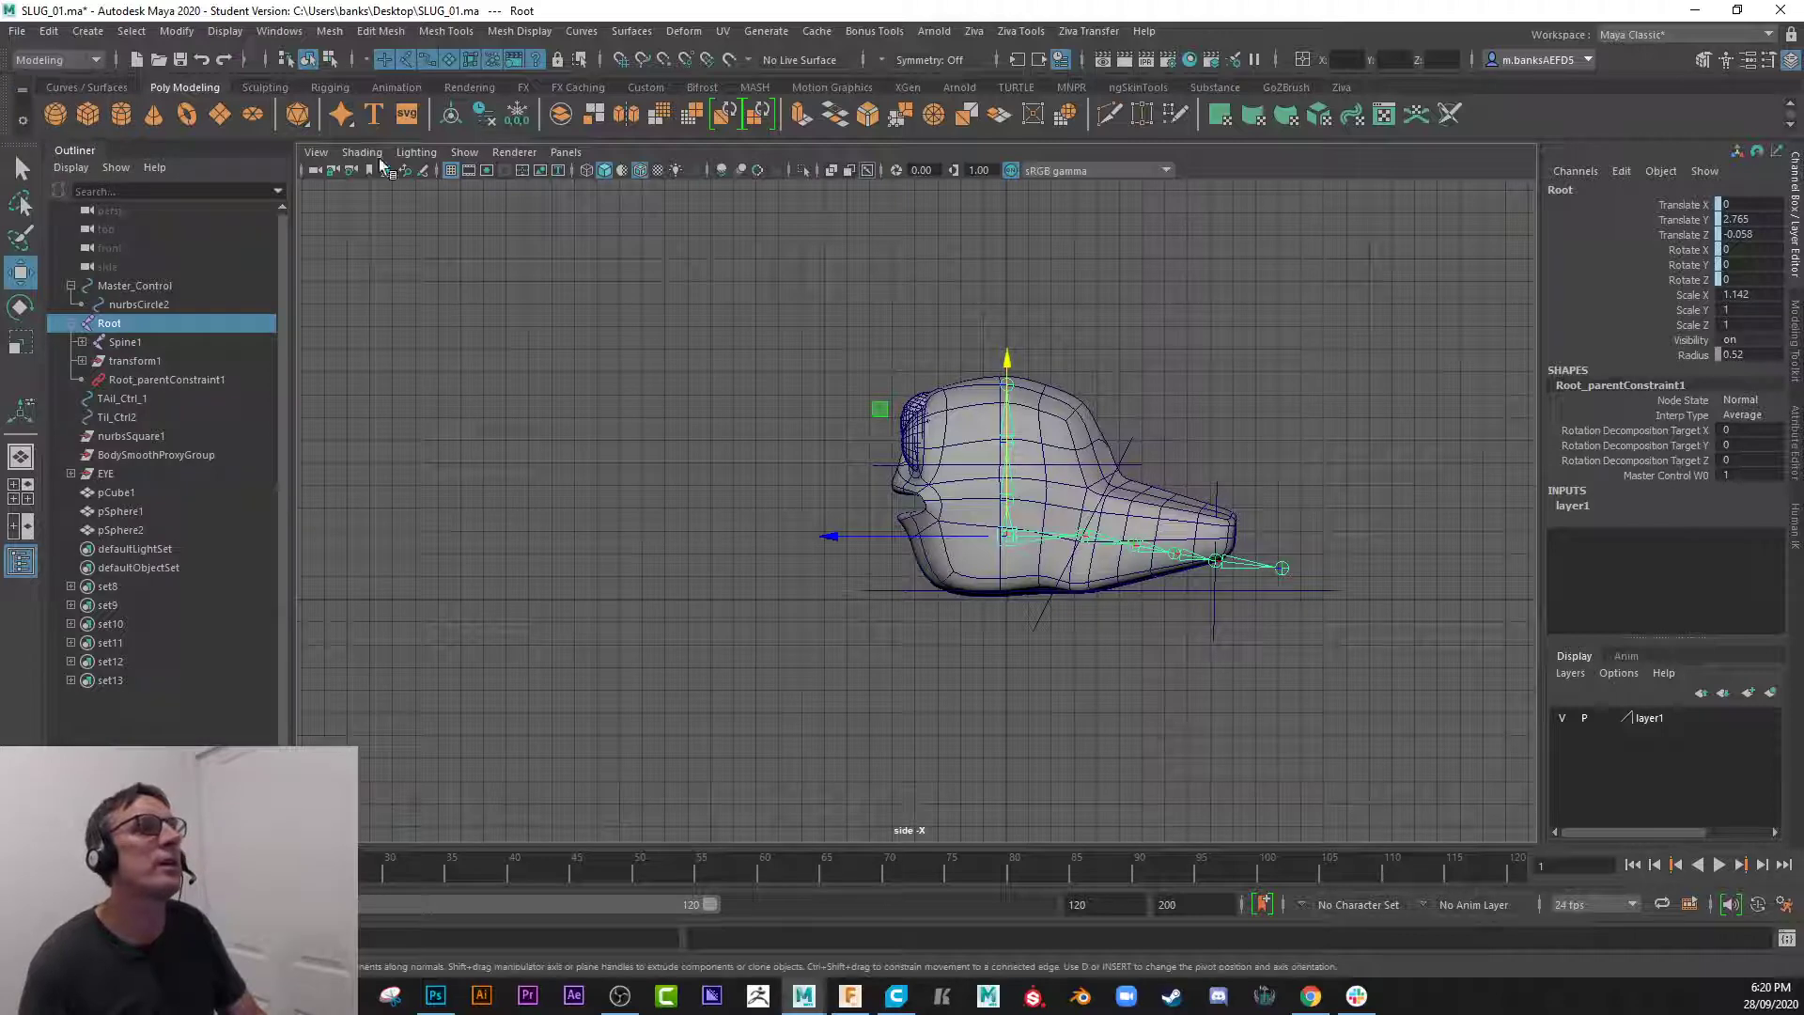
{"action": "left_click", "coordinate": [94, 60]}
{"action": "left_click", "coordinate": [59, 98]}
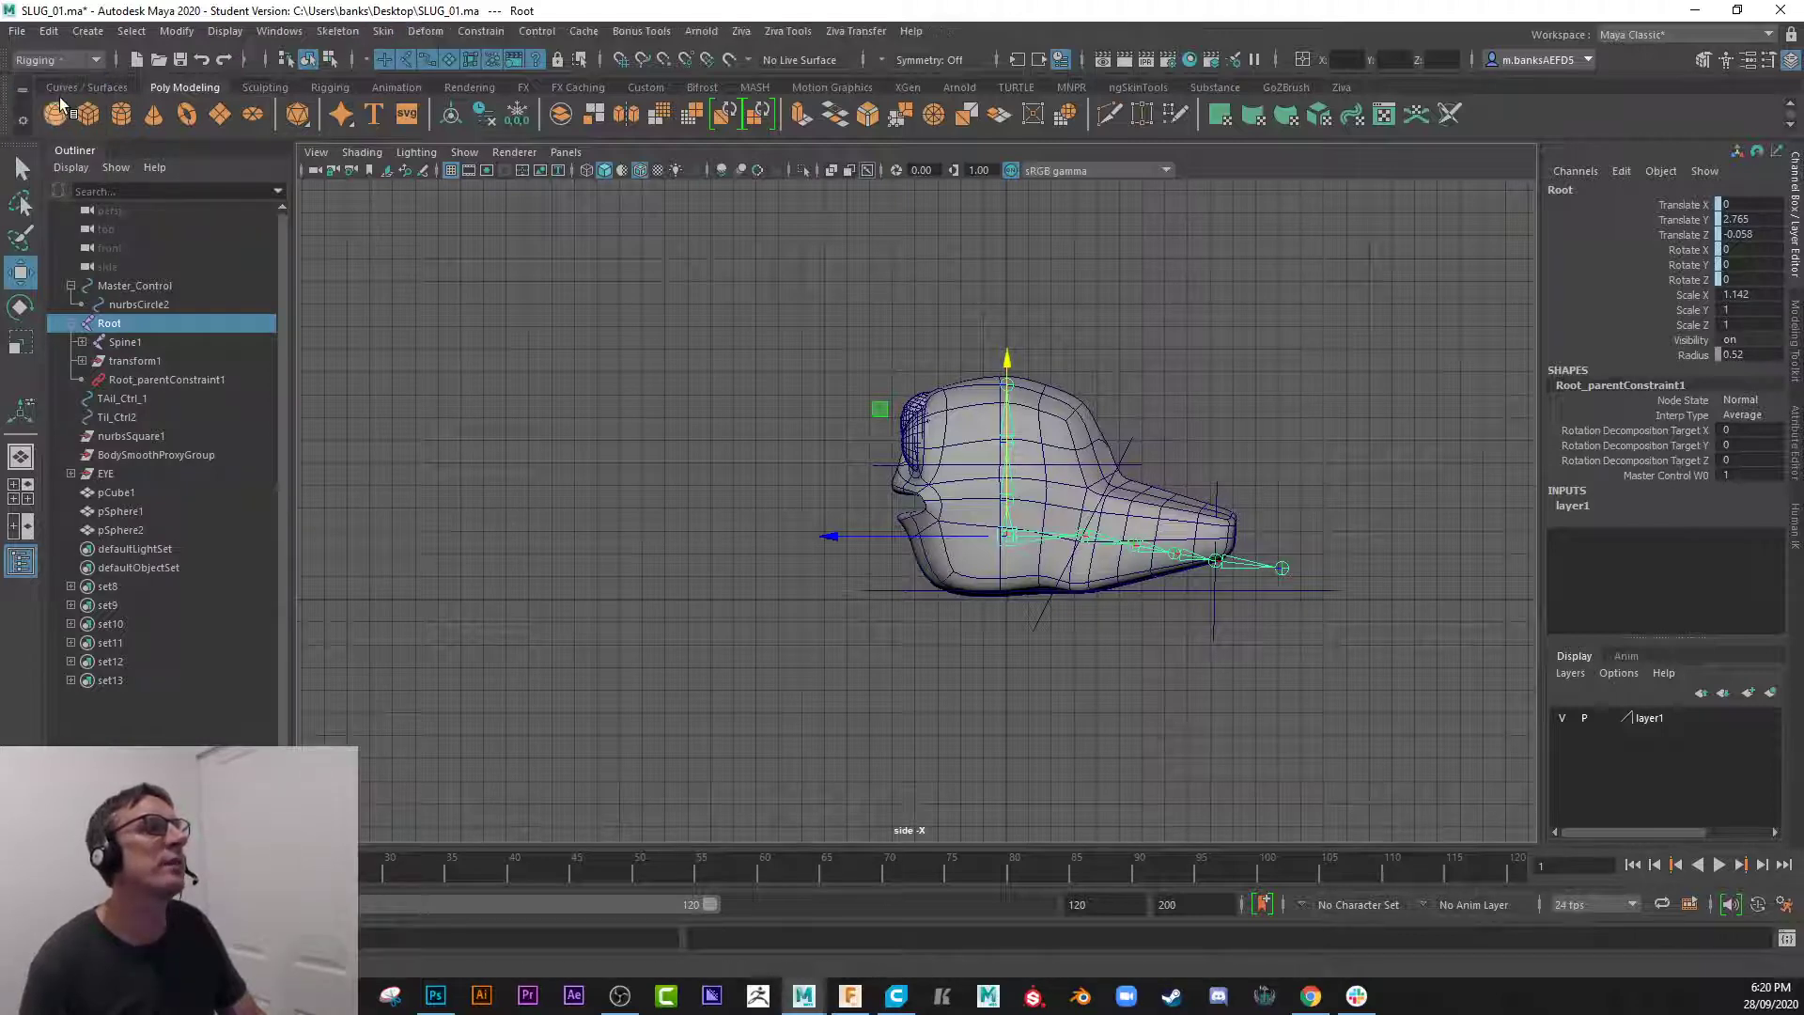
{"action": "left_click", "coordinate": [335, 31]}
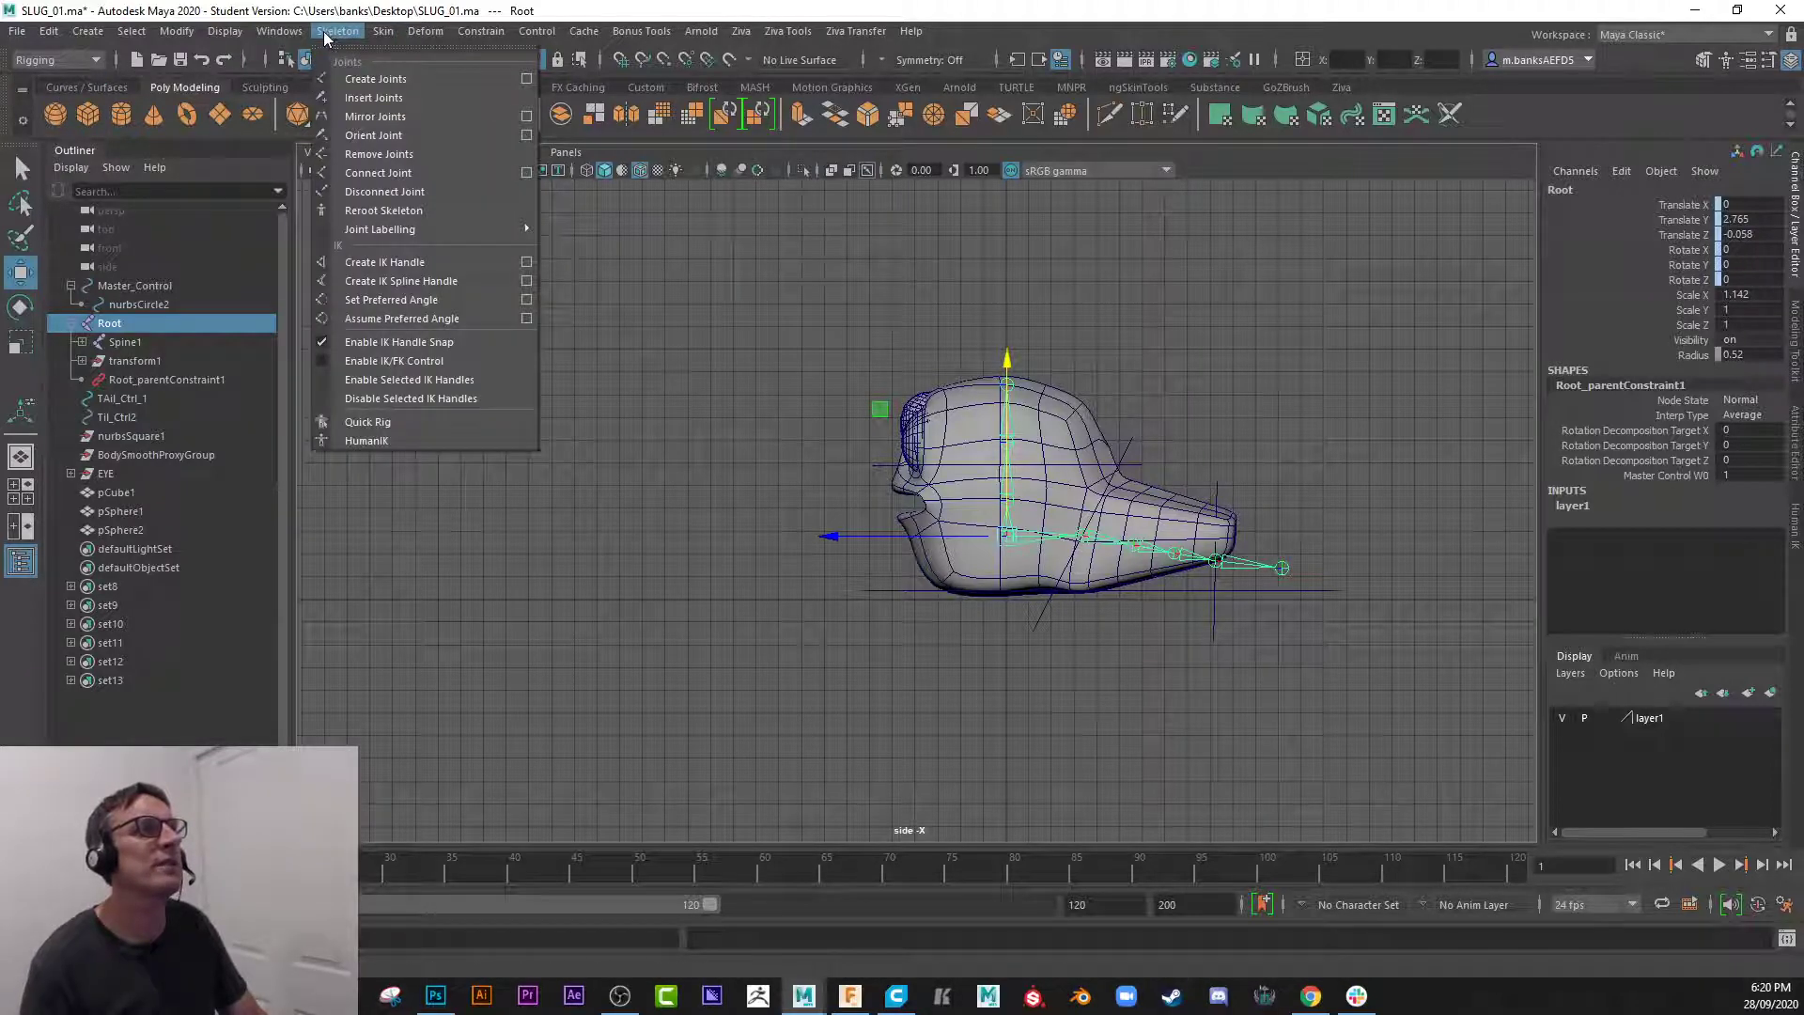
{"action": "left_click", "coordinate": [425, 77]}
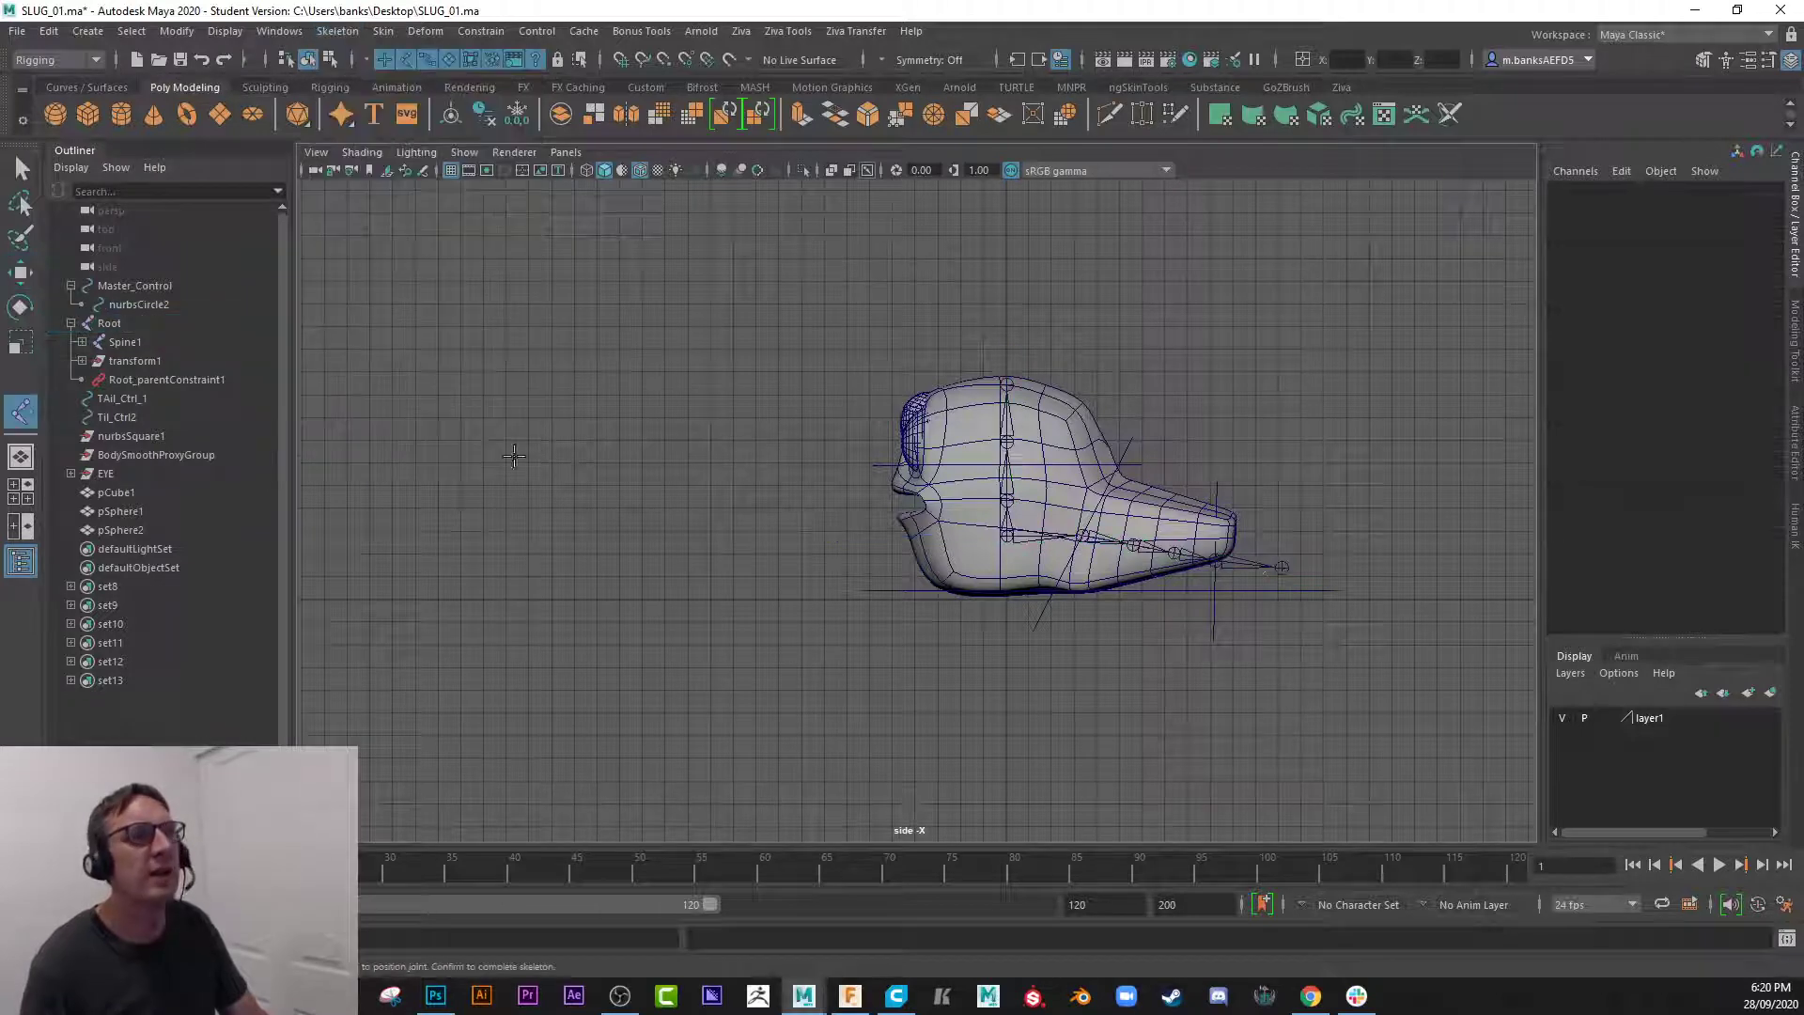
{"action": "left_click", "coordinate": [574, 550]}
{"action": "left_click", "coordinate": [574, 509]}
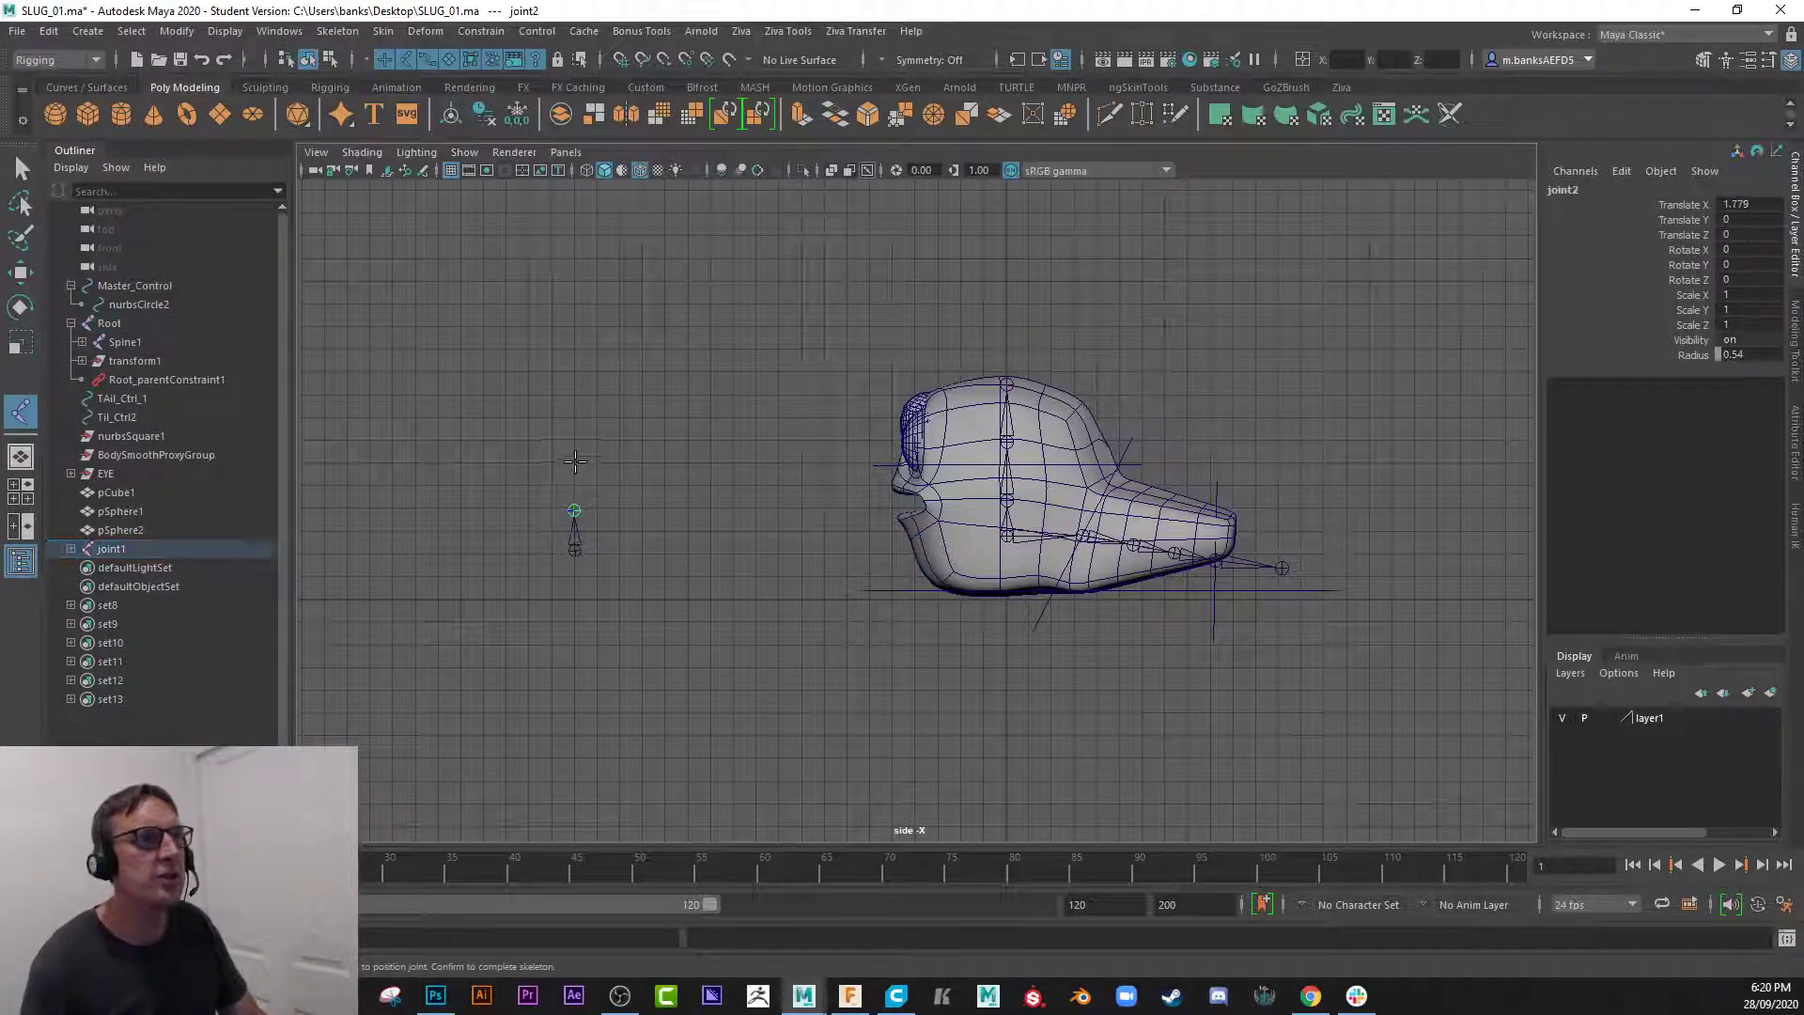
{"action": "left_click", "coordinate": [576, 460]}
{"action": "key", "text": "Return"}
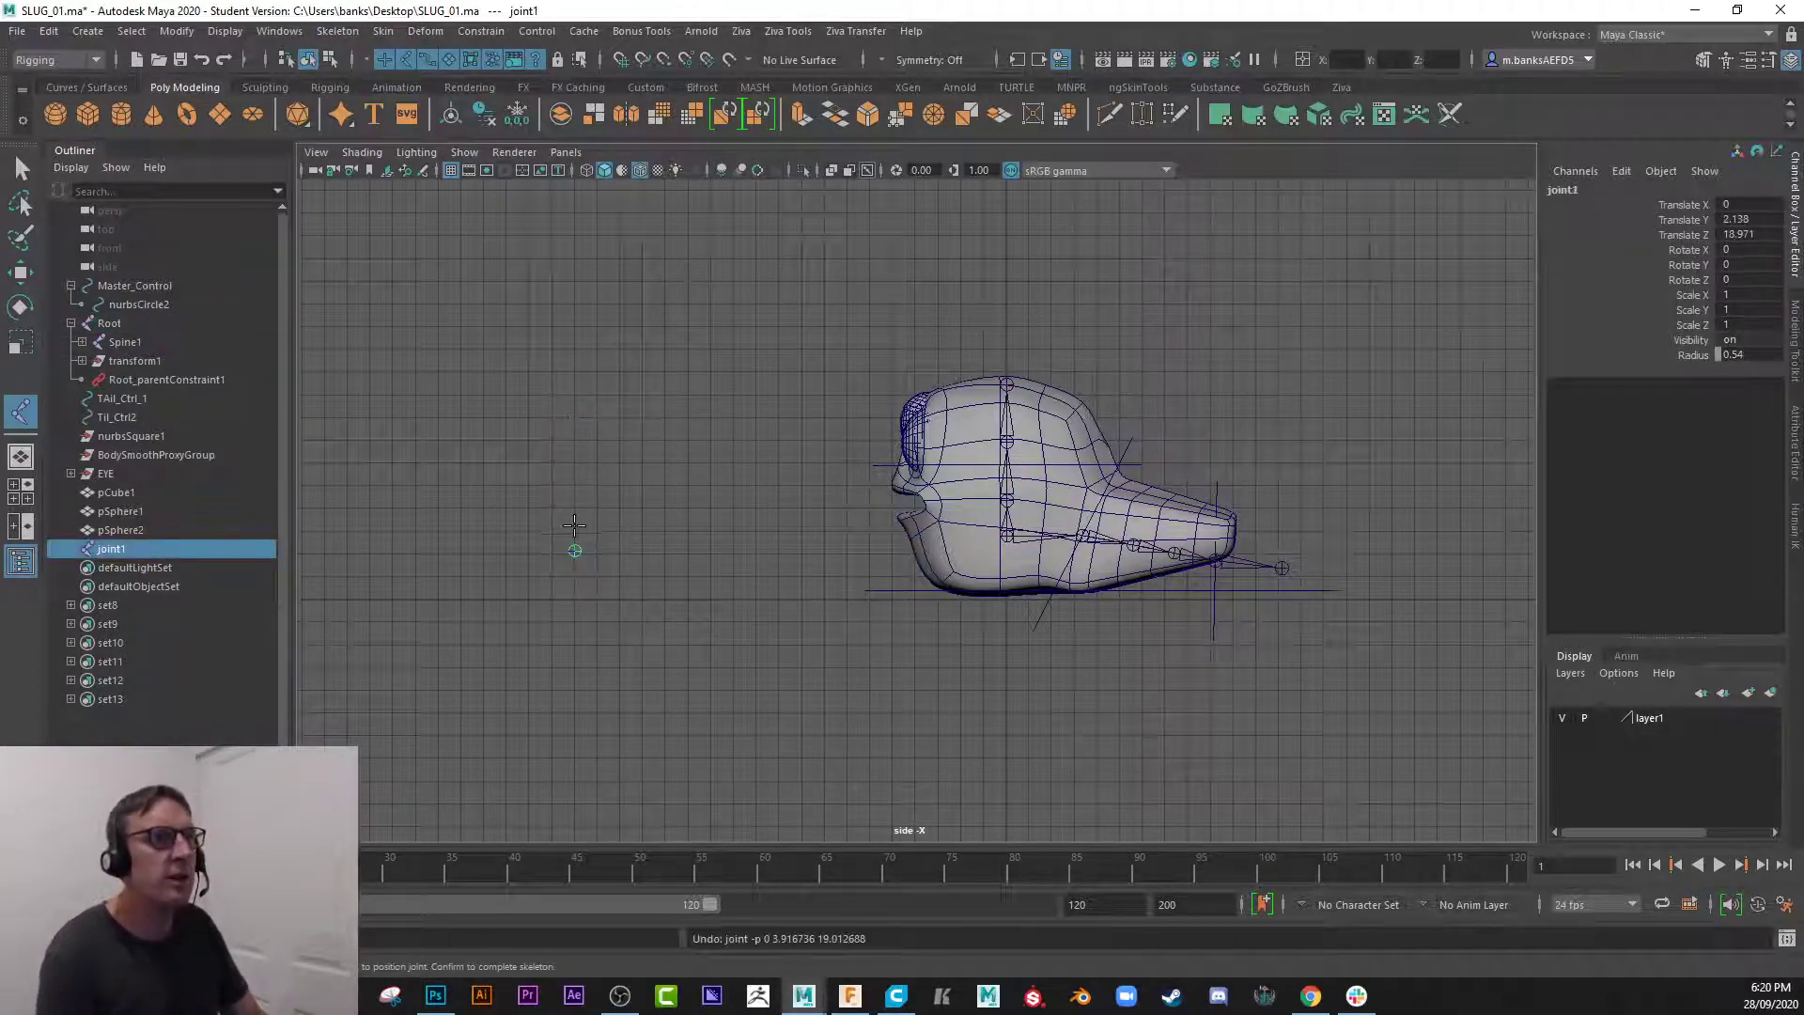
{"action": "mouse_move", "coordinate": [571, 476]}
{"action": "left_mouse_down"}
{"action": "mouse_move", "coordinate": [575, 500]}
{"action": "mouse_move", "coordinate": [577, 397]}
{"action": "mouse_move", "coordinate": [576, 447]}
{"action": "left_mouse_up"}
{"action": "left_click", "coordinate": [576, 394]}
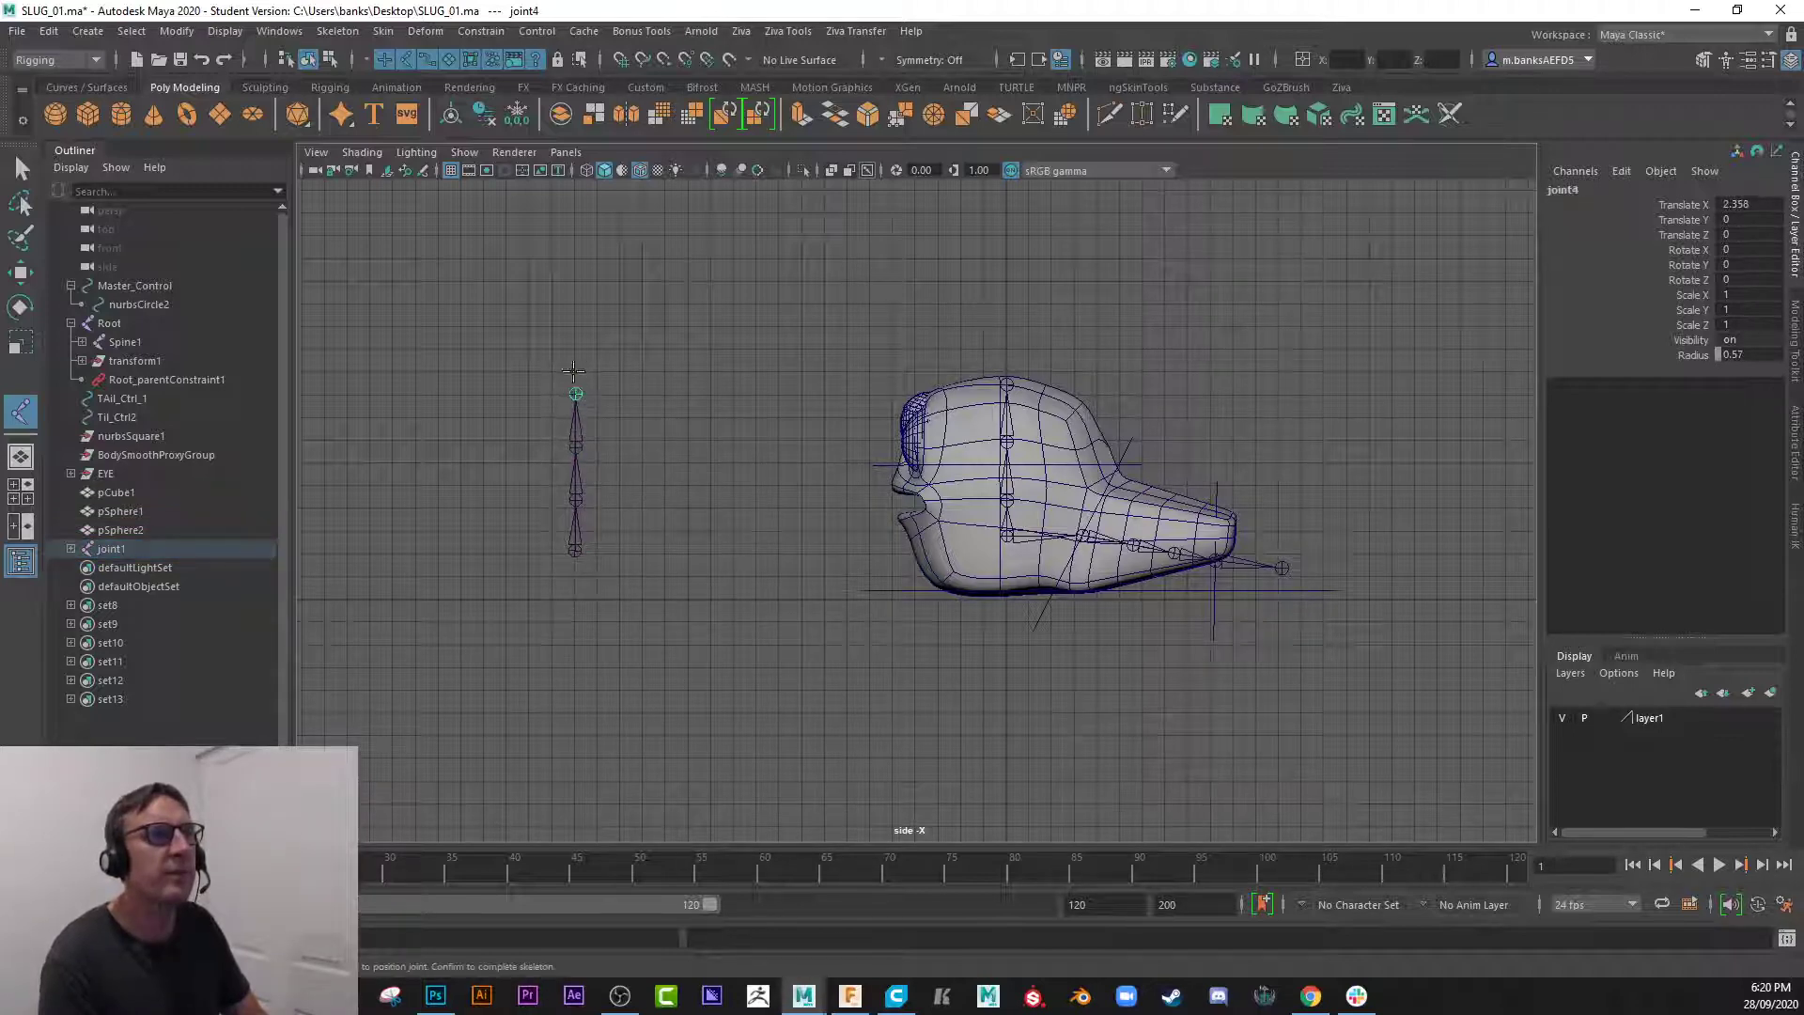
{"action": "key", "text": "ctrl+z"}
{"action": "key", "text": "ctrl+z"}
{"action": "key", "text": "ctrl+z"}
{"action": "key", "text": "ctrl+z"}
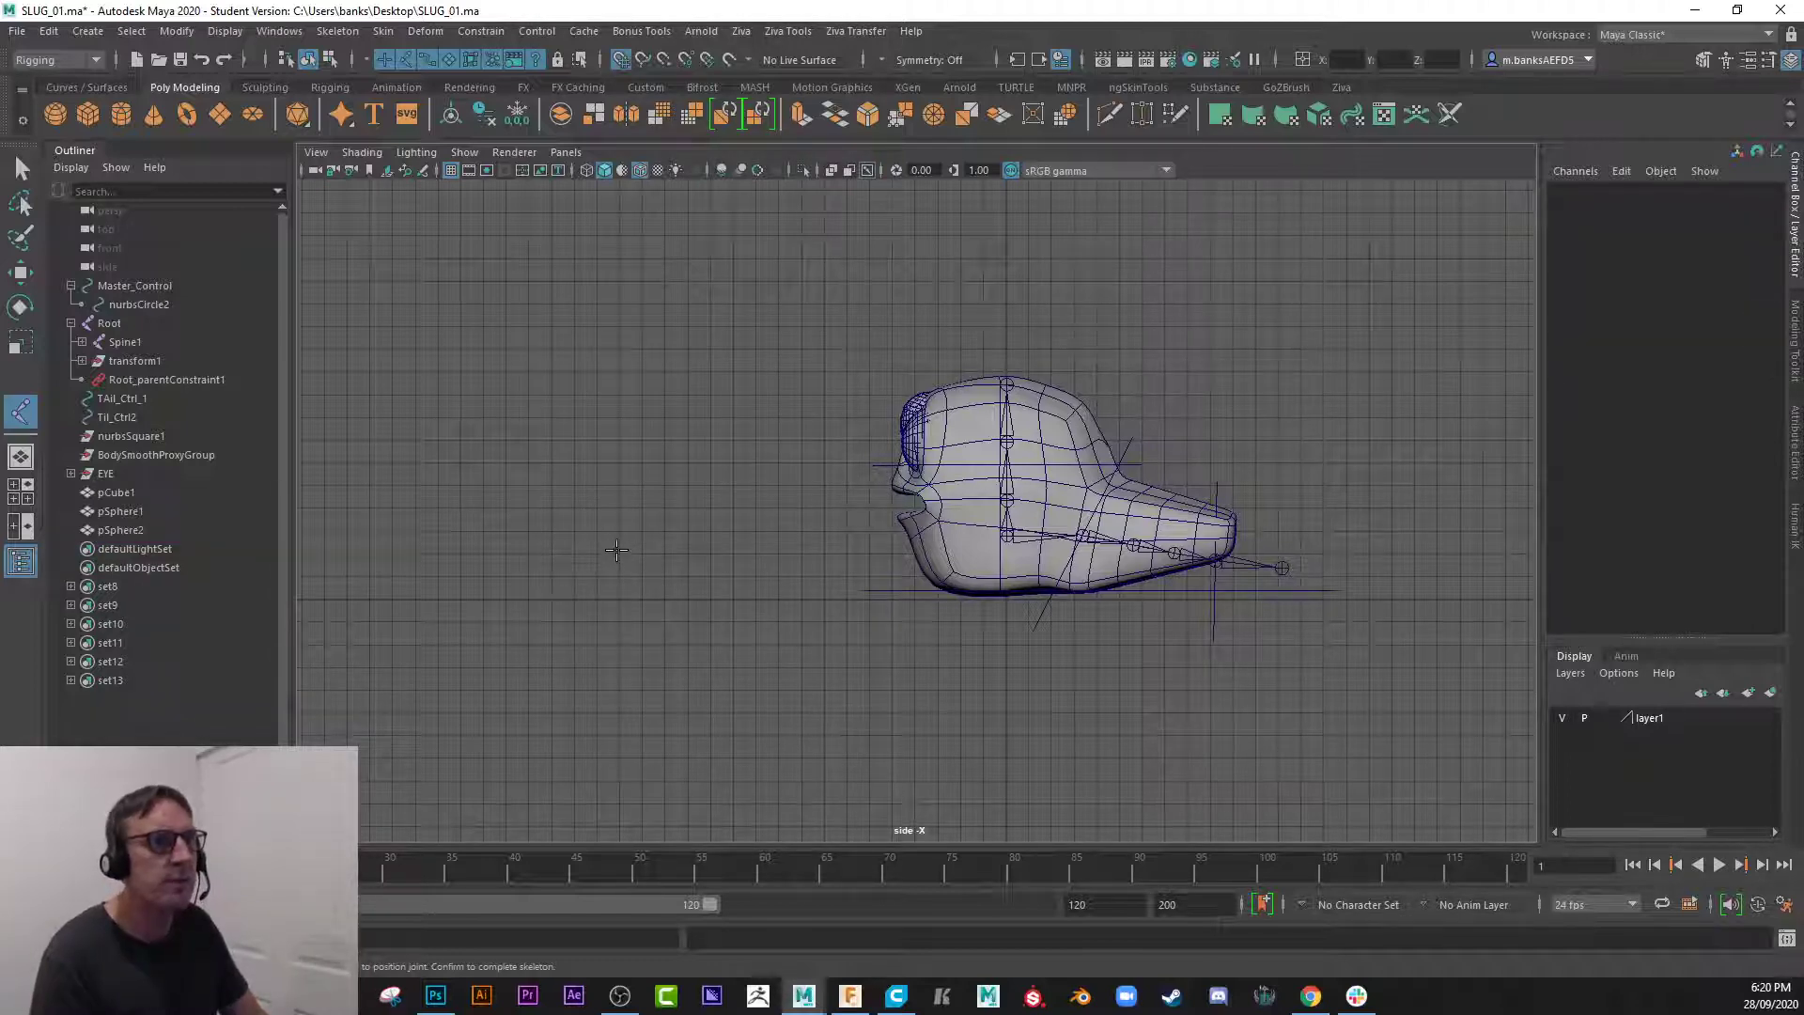
- Draw a curved chain of five joints upward in the empty space before the slug's face, starting at Y 2, Z 17
{"action": "left_click", "coordinate": [618, 552]}
{"action": "left_click_drag", "start_coordinate": [630, 514], "coordinate": [639, 499]}
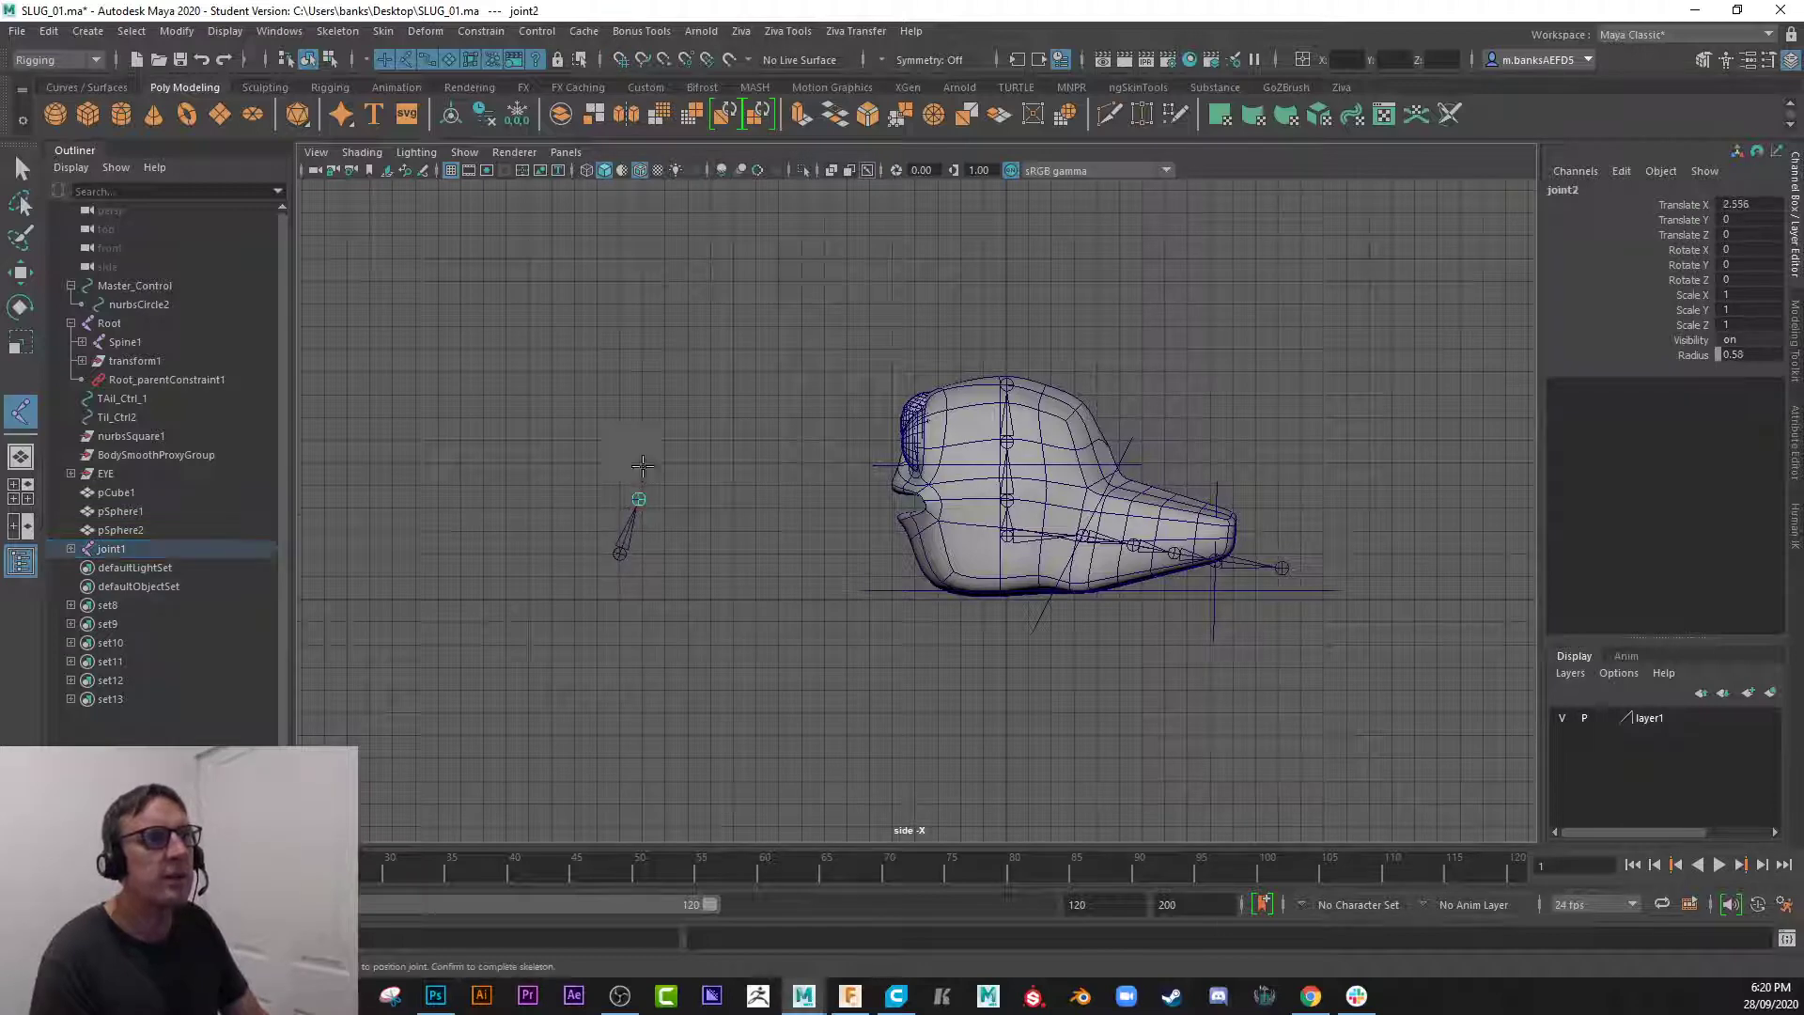
{"action": "left_click", "coordinate": [640, 438]}
{"action": "left_click", "coordinate": [622, 395]}
{"action": "left_click_drag", "start_coordinate": [606, 369], "coordinate": [584, 345]}
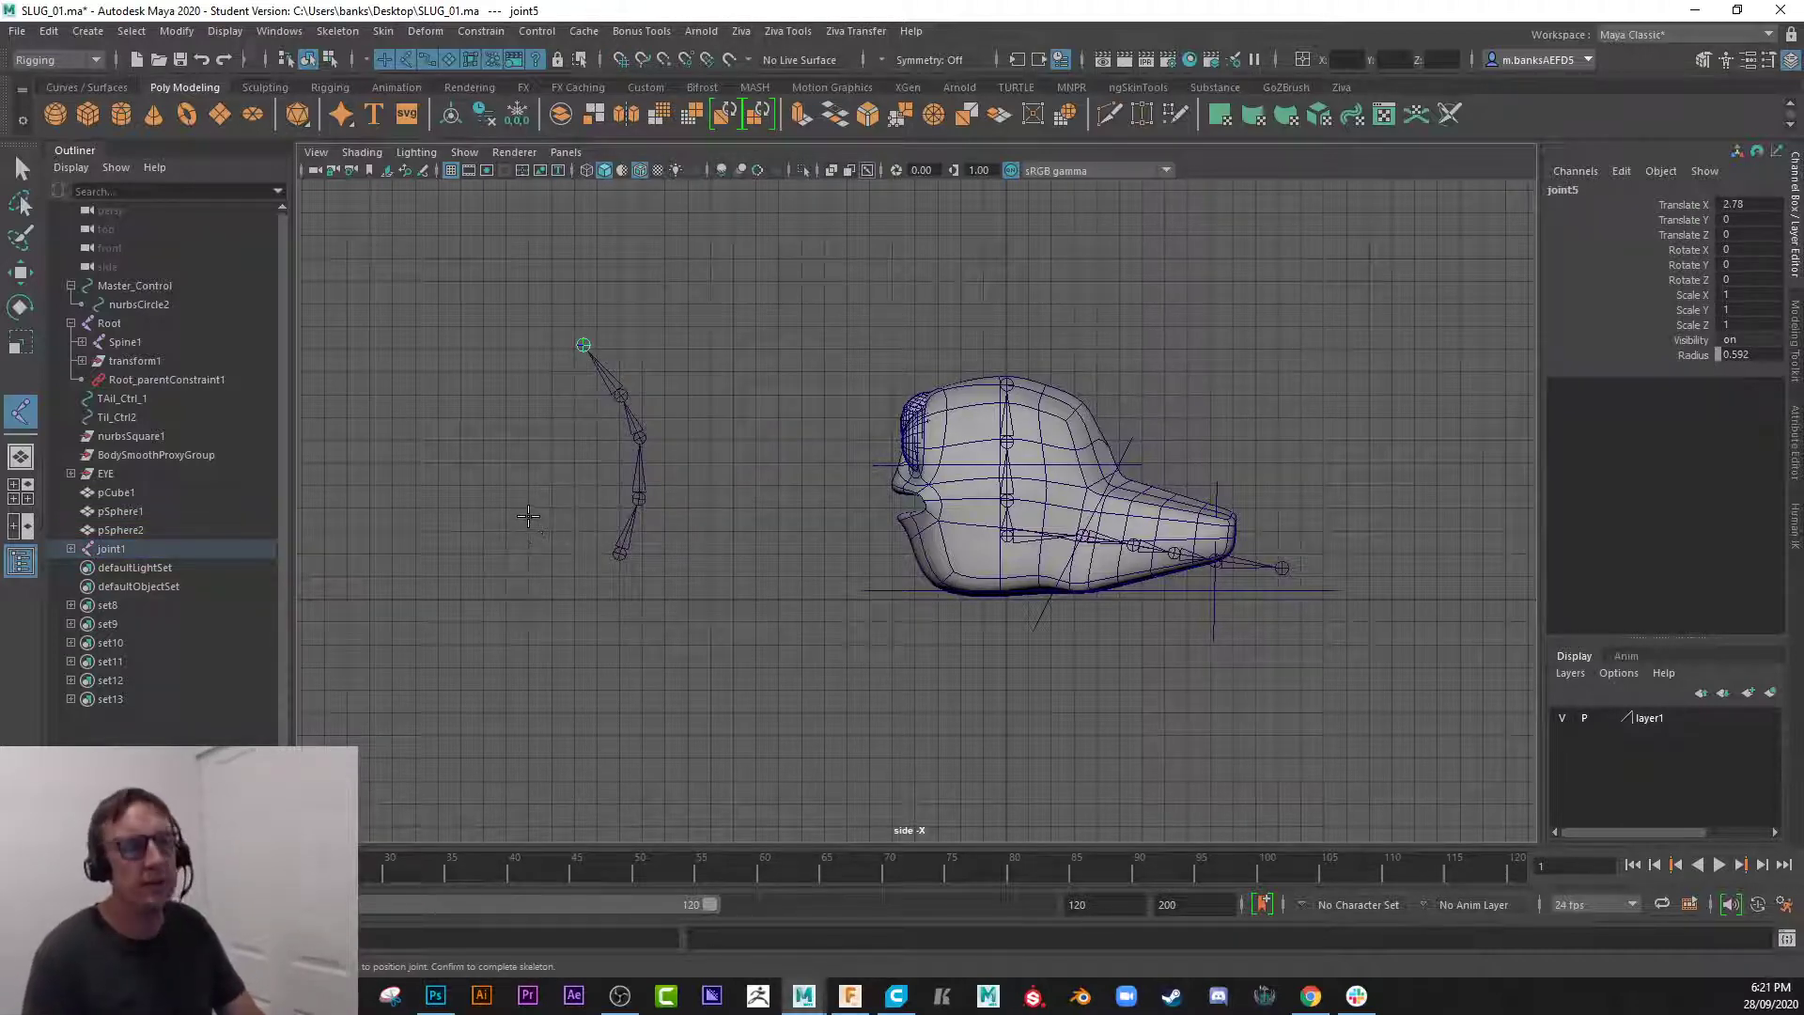
{"action": "key", "text": "w"}
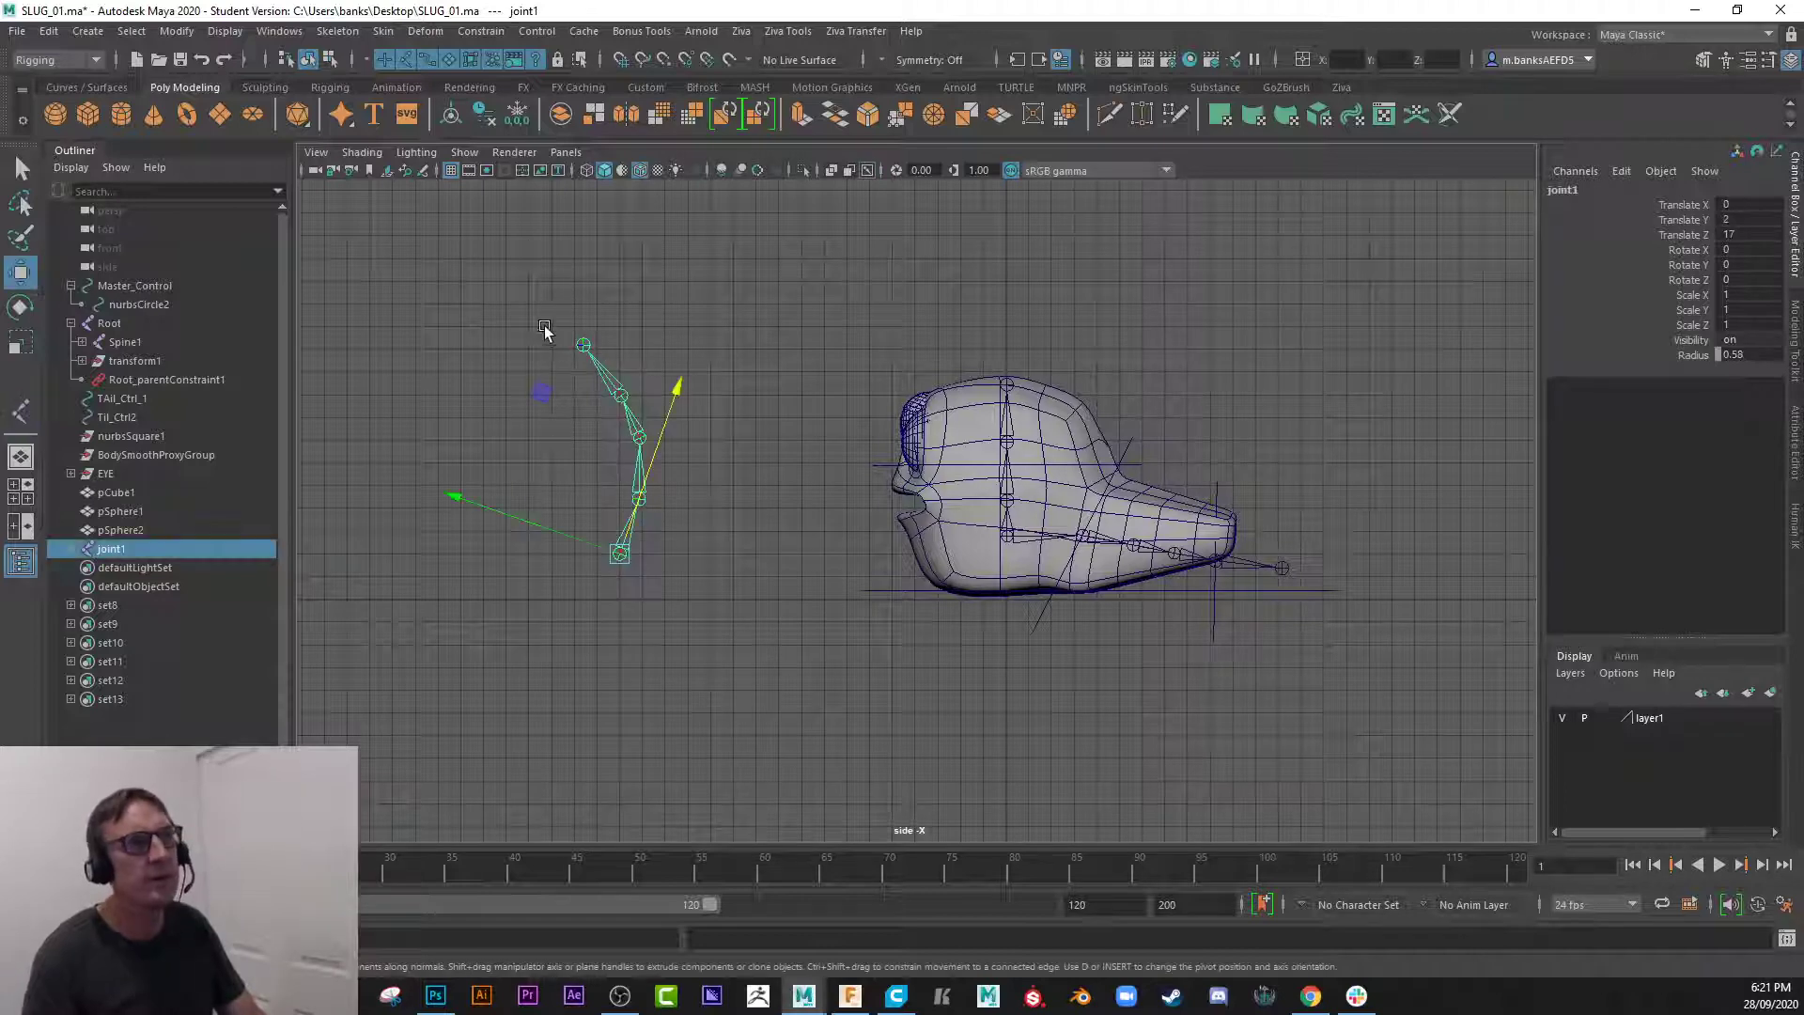
- Select the new chain's lowest joint and rename it ROOT_jnt
{"action": "left_click", "coordinate": [586, 344]}
{"action": "left_click", "coordinate": [618, 554]}
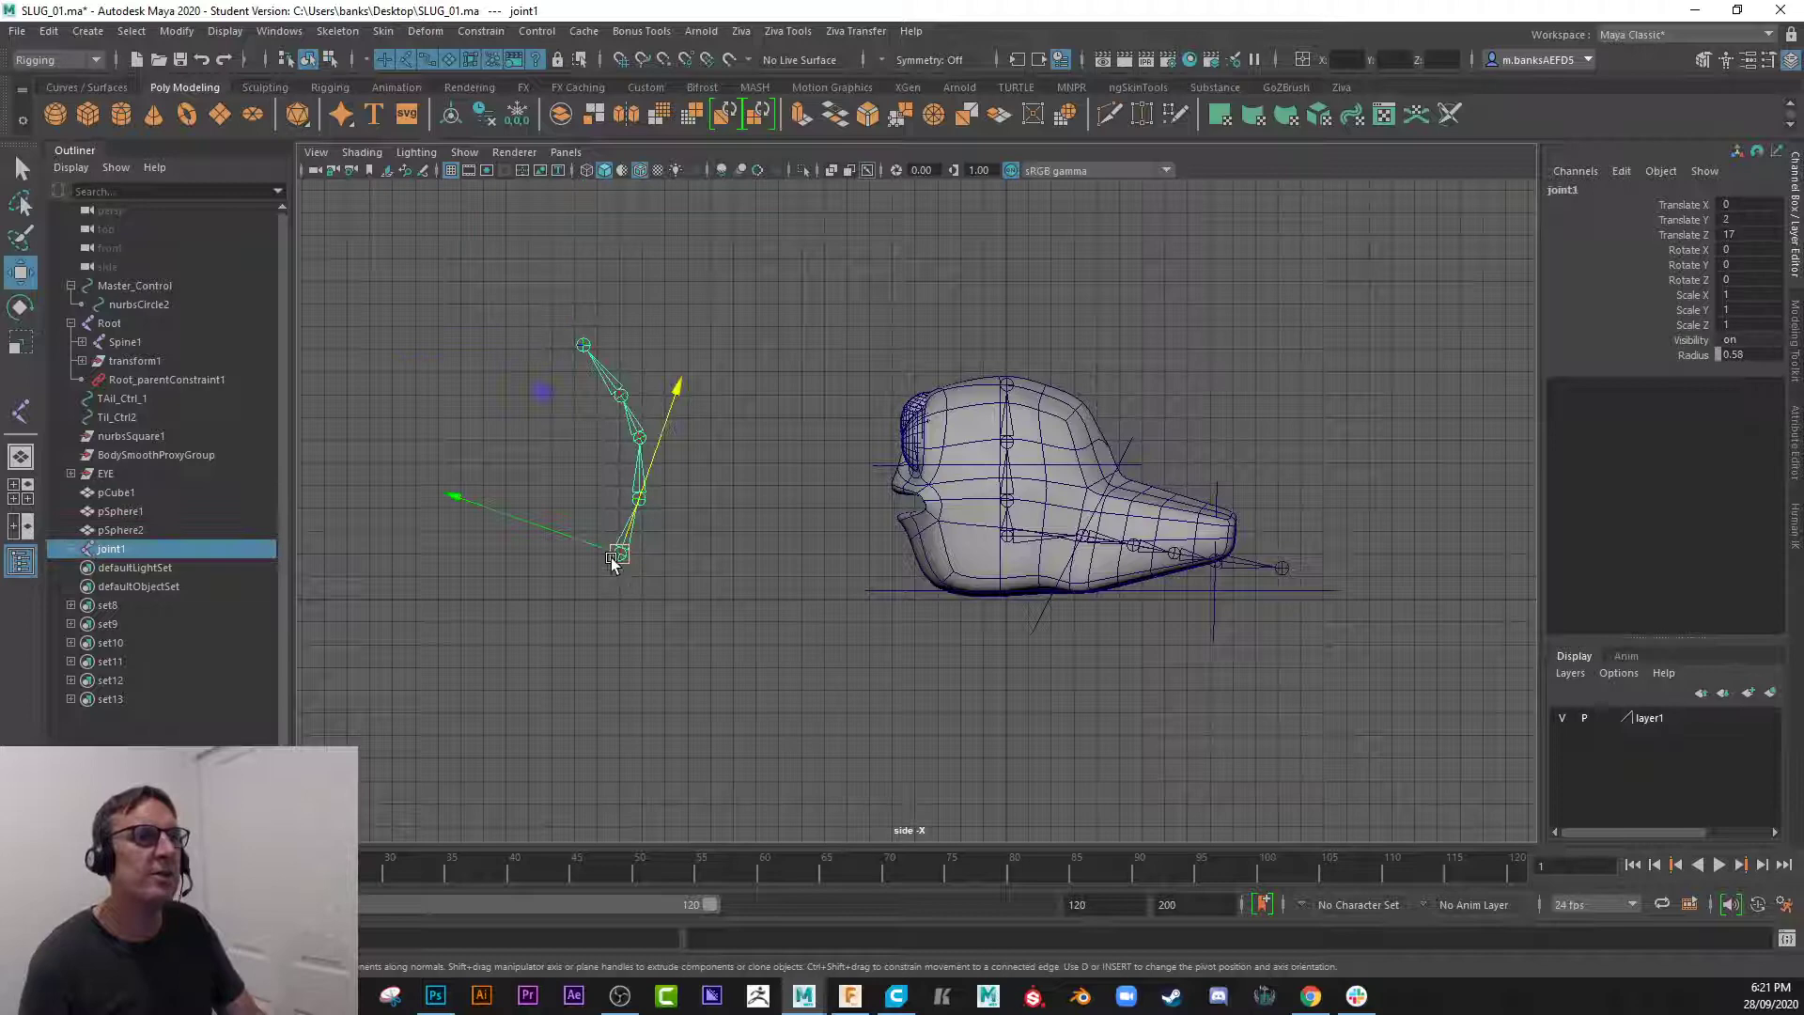
{"action": "double_click", "coordinate": [113, 550]}
{"action": "type", "text": "ROO"}
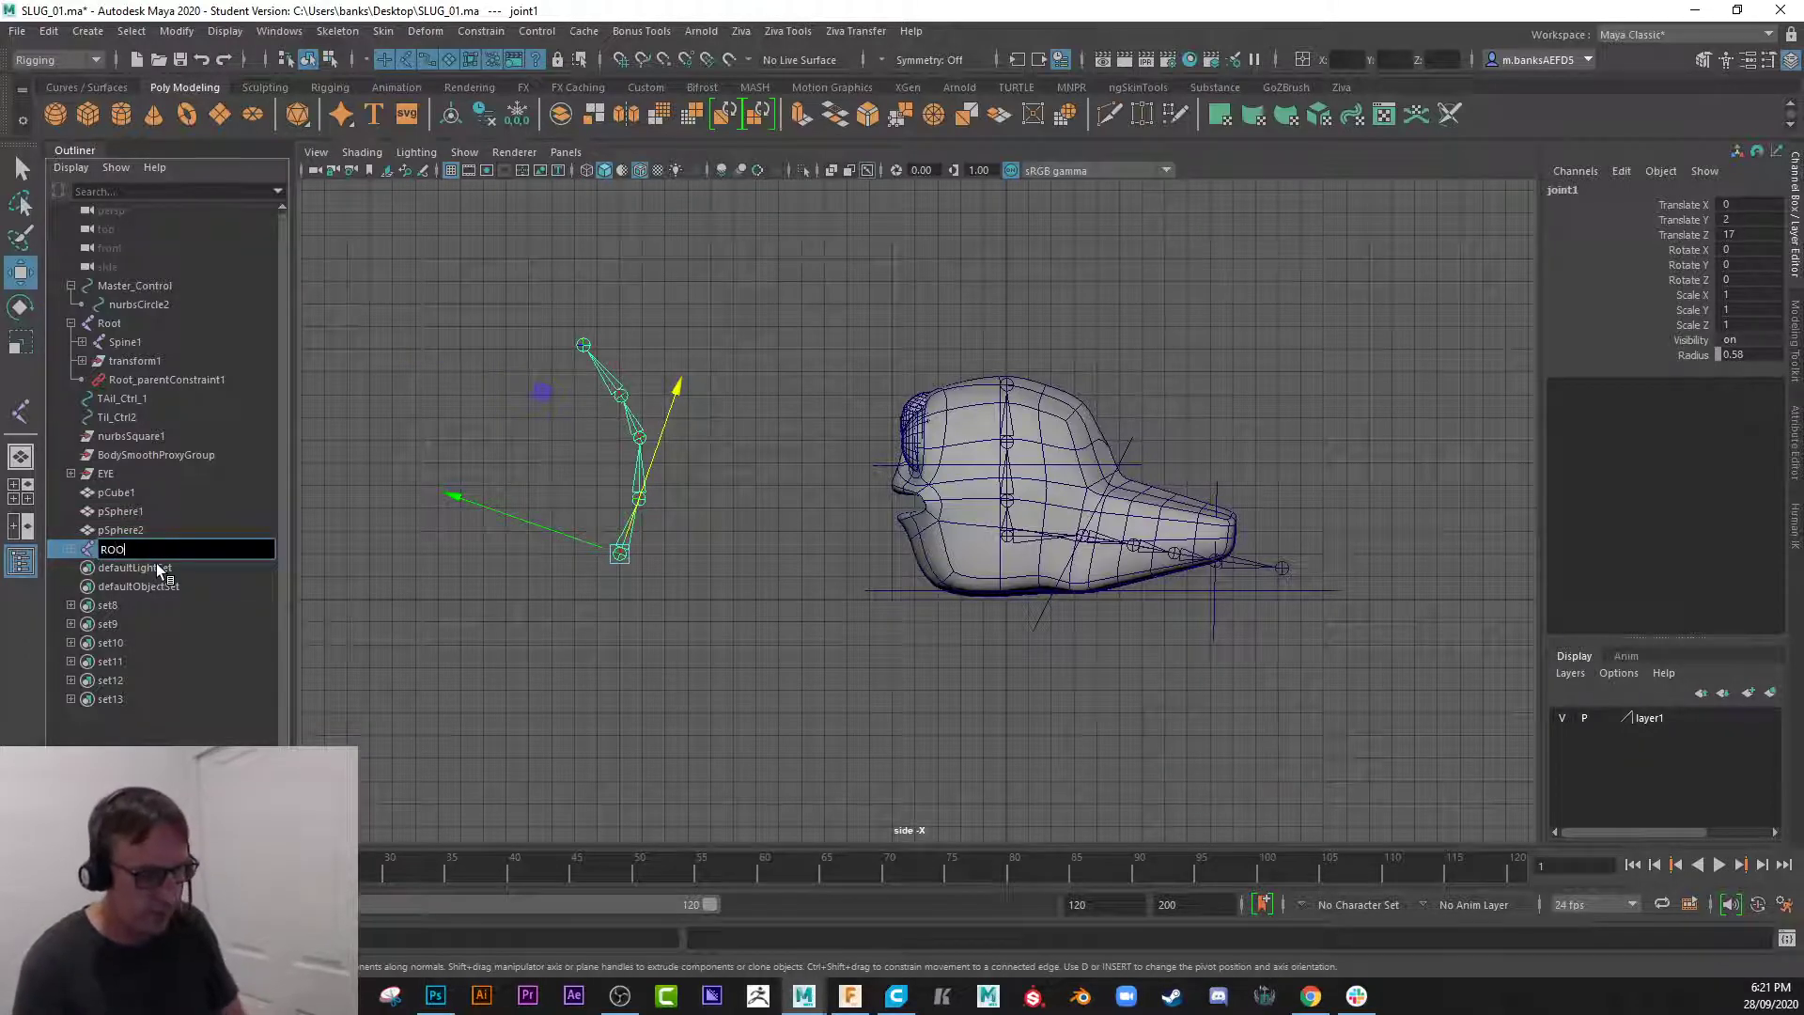
{"action": "type", "text": "T_jnt"}
{"action": "key", "text": "Return"}
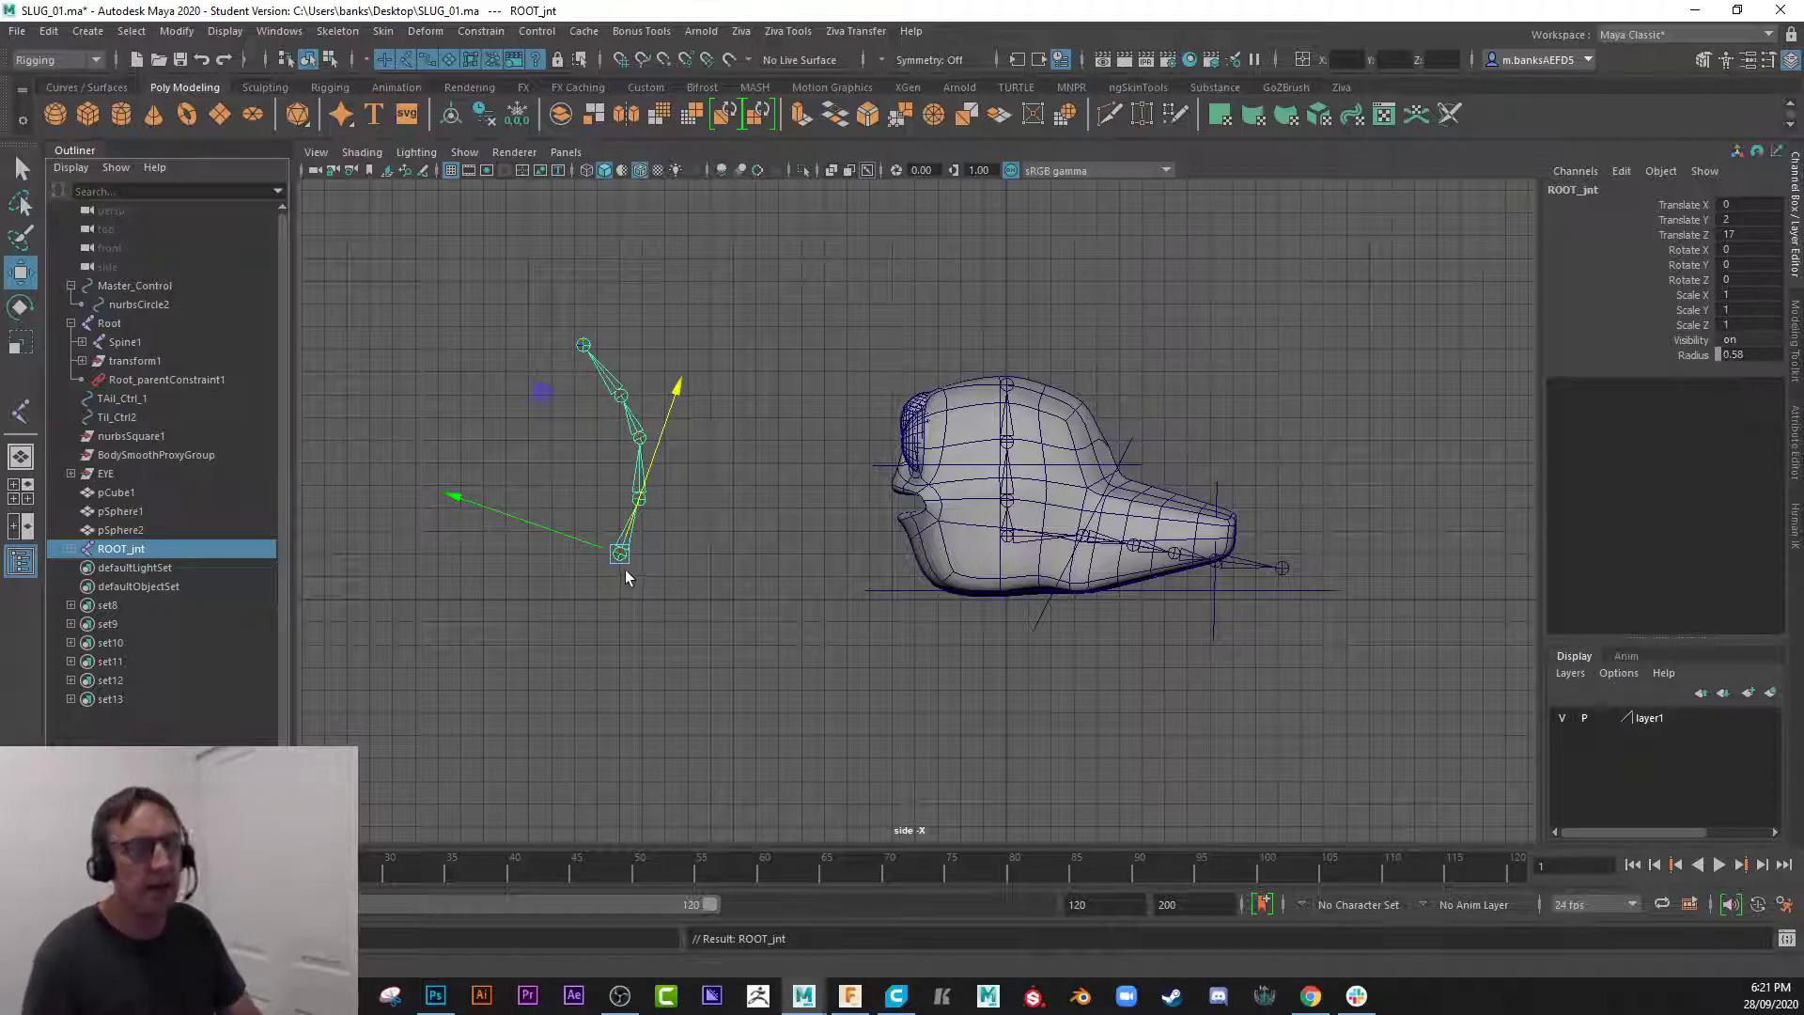
- Walk the selection down the new chain from ROOT_jnt to its end joint and back up to the root
{"action": "key", "text": "Down"}
{"action": "key", "text": "Down"}
{"action": "key", "text": "Down"}
{"action": "key", "text": "Down"}
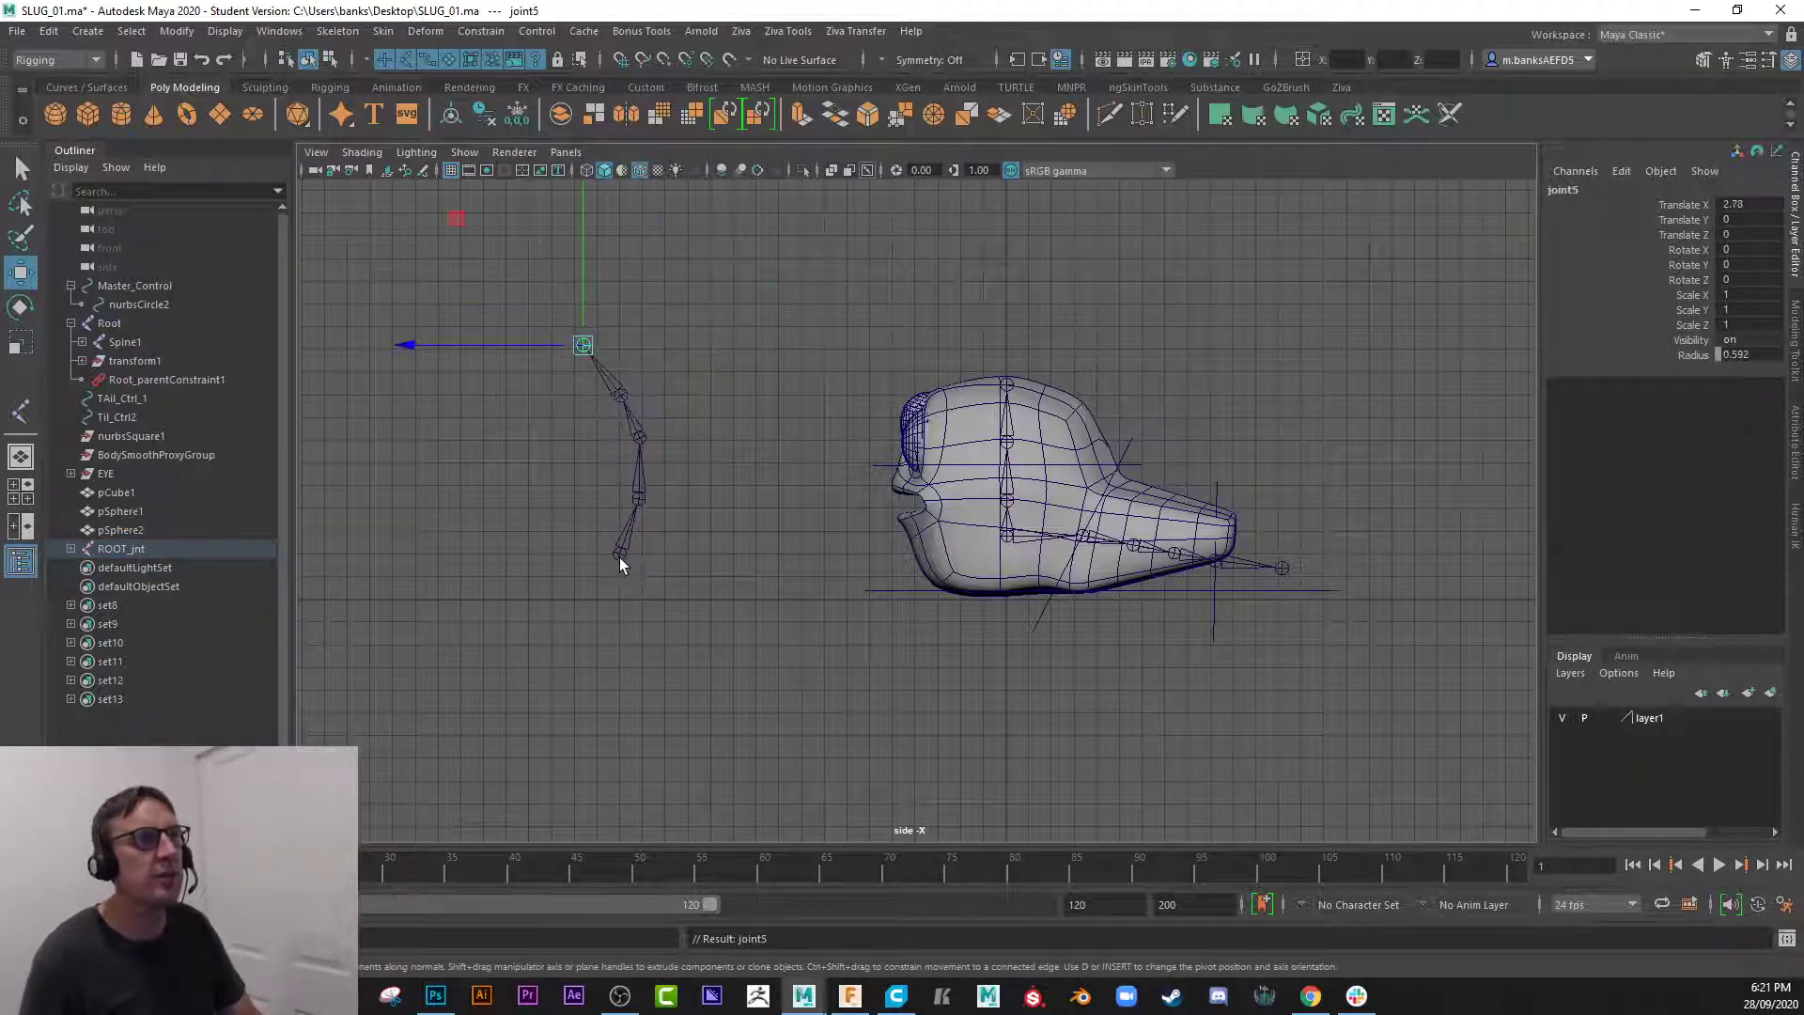
{"action": "key", "text": "Up"}
{"action": "key", "text": "Up"}
{"action": "key", "text": "Up"}
{"action": "key", "text": "Up"}
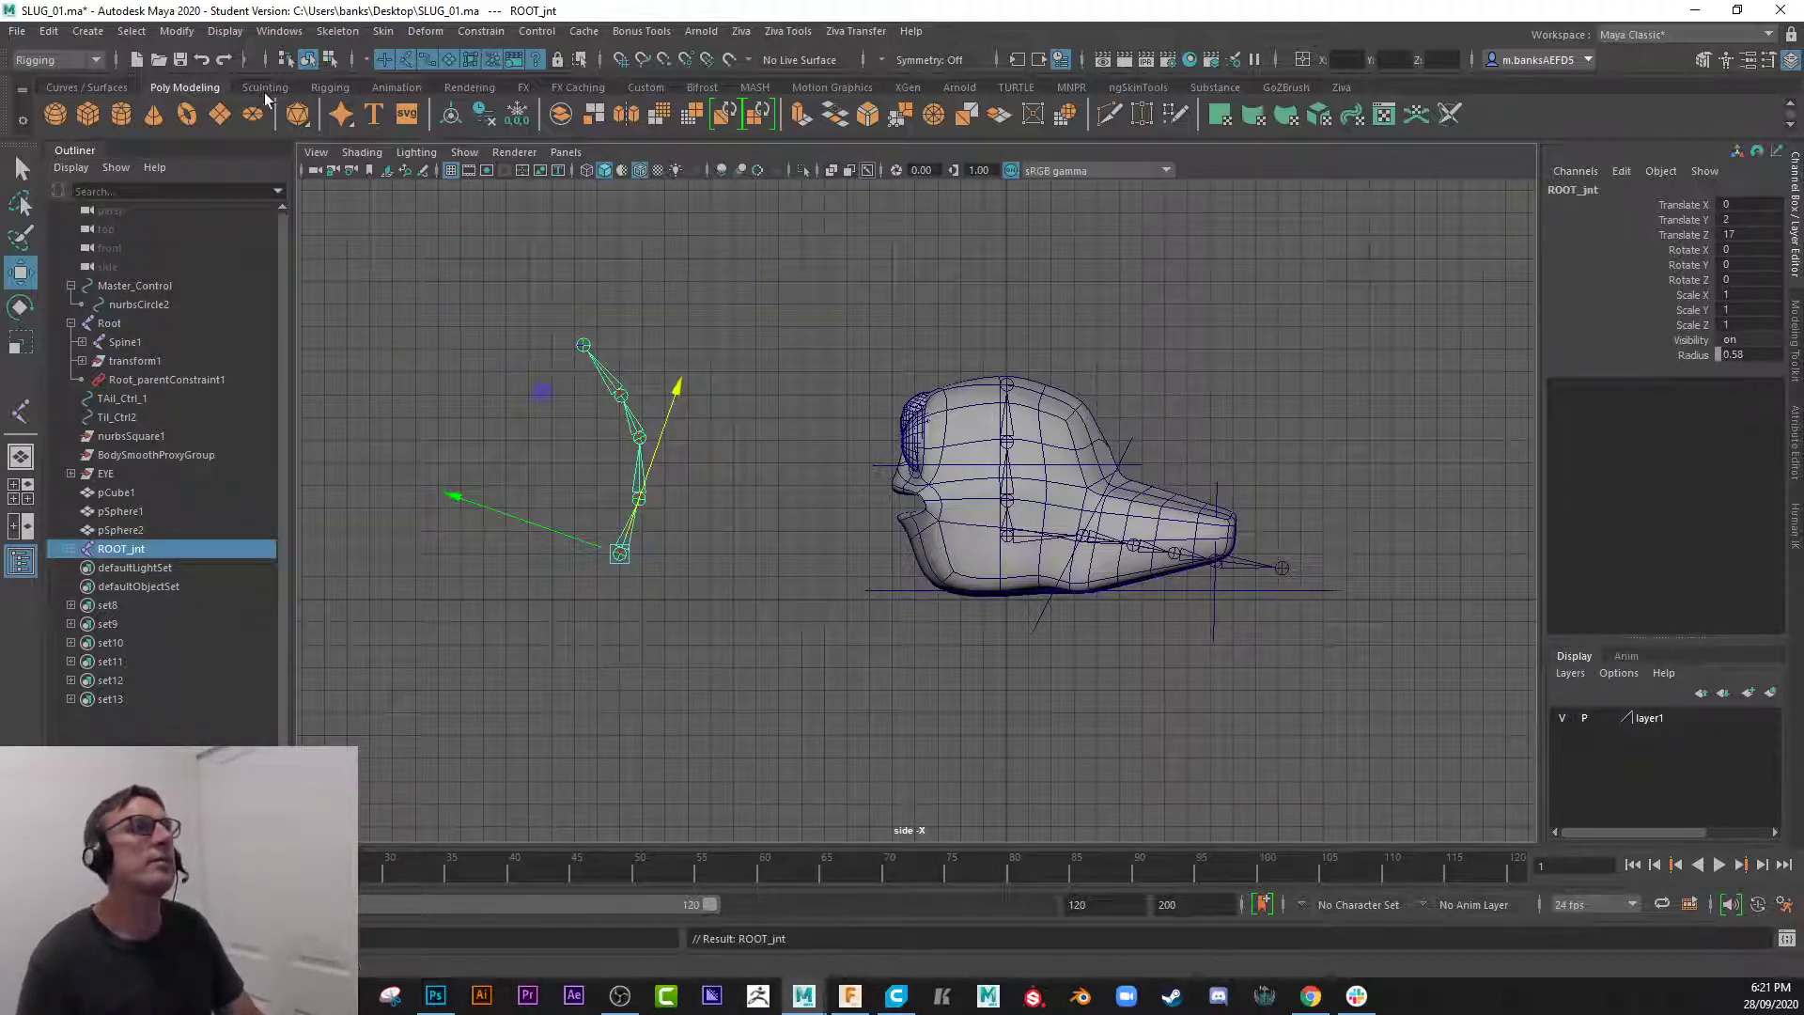
- Draw a second chain of five joints from just beside ROOT_jnt towards the slug, starting at about Y 1.56, Z 15.04
{"action": "left_click", "coordinate": [337, 31]}
{"action": "left_click", "coordinate": [376, 79]}
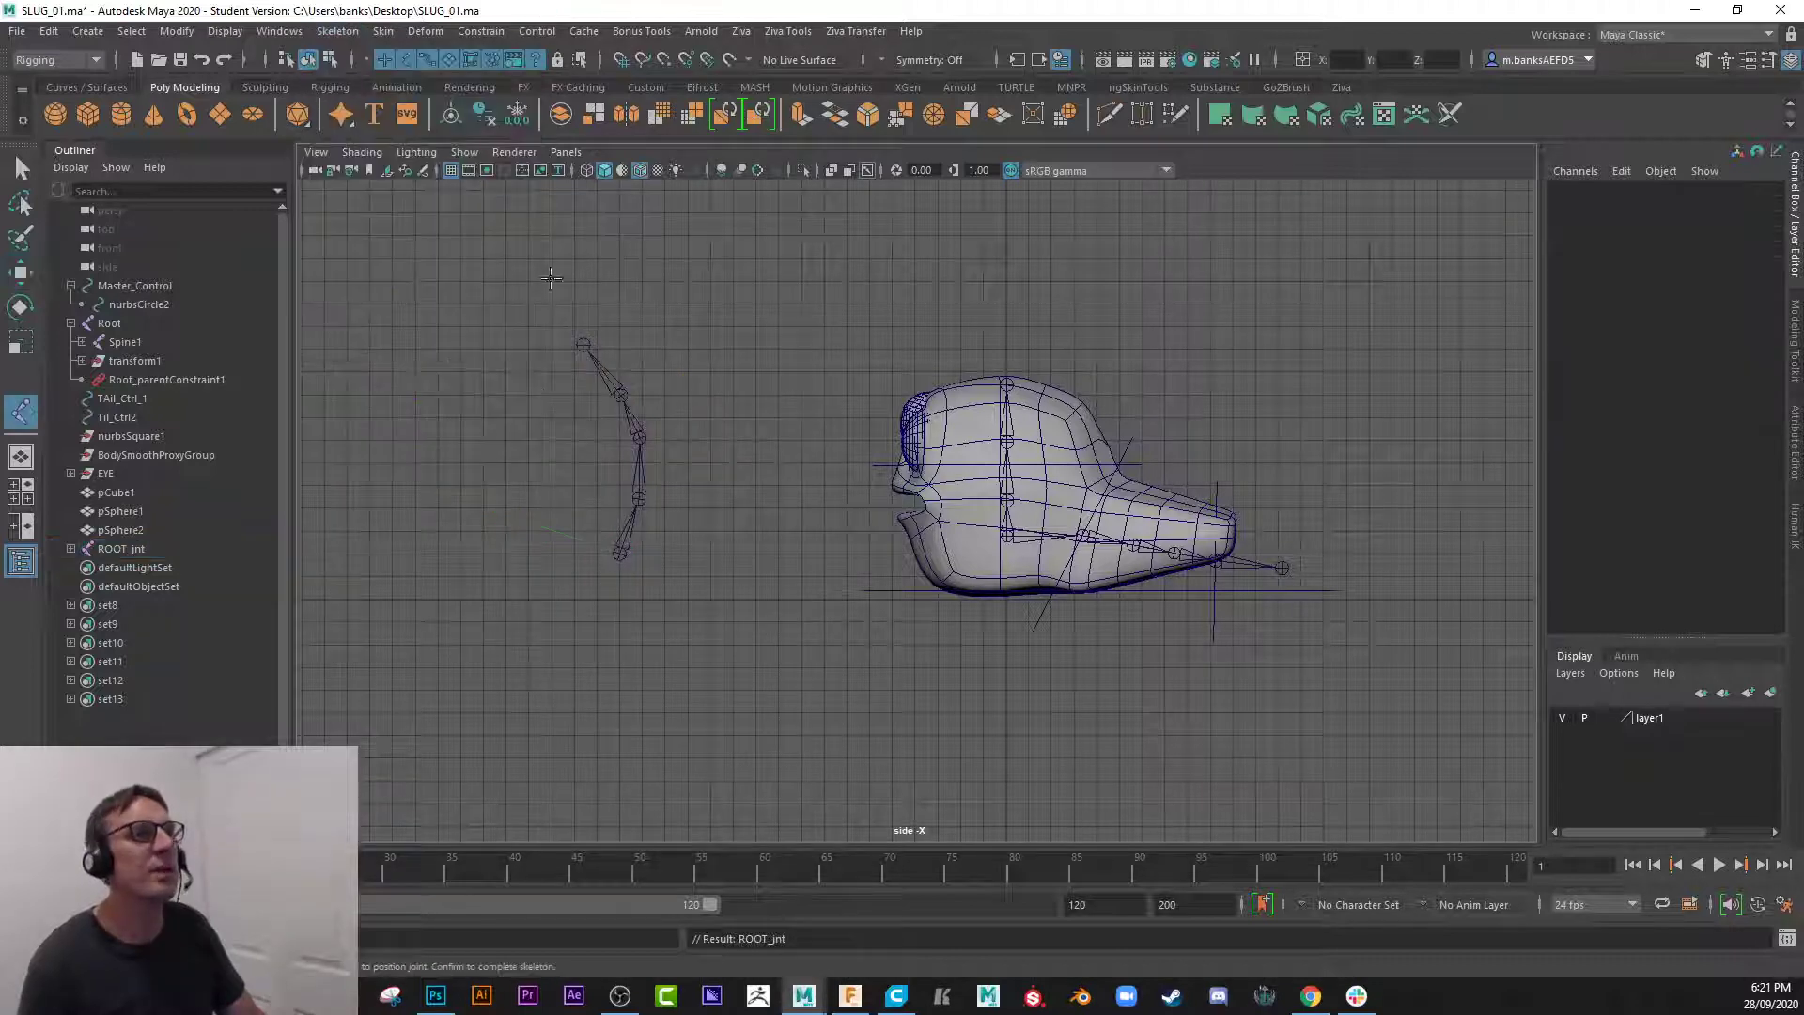
{"action": "left_click", "coordinate": [664, 564]}
{"action": "left_click", "coordinate": [704, 572]}
{"action": "left_click", "coordinate": [760, 575]}
{"action": "left_click", "coordinate": [800, 573]}
{"action": "left_click", "coordinate": [853, 555]}
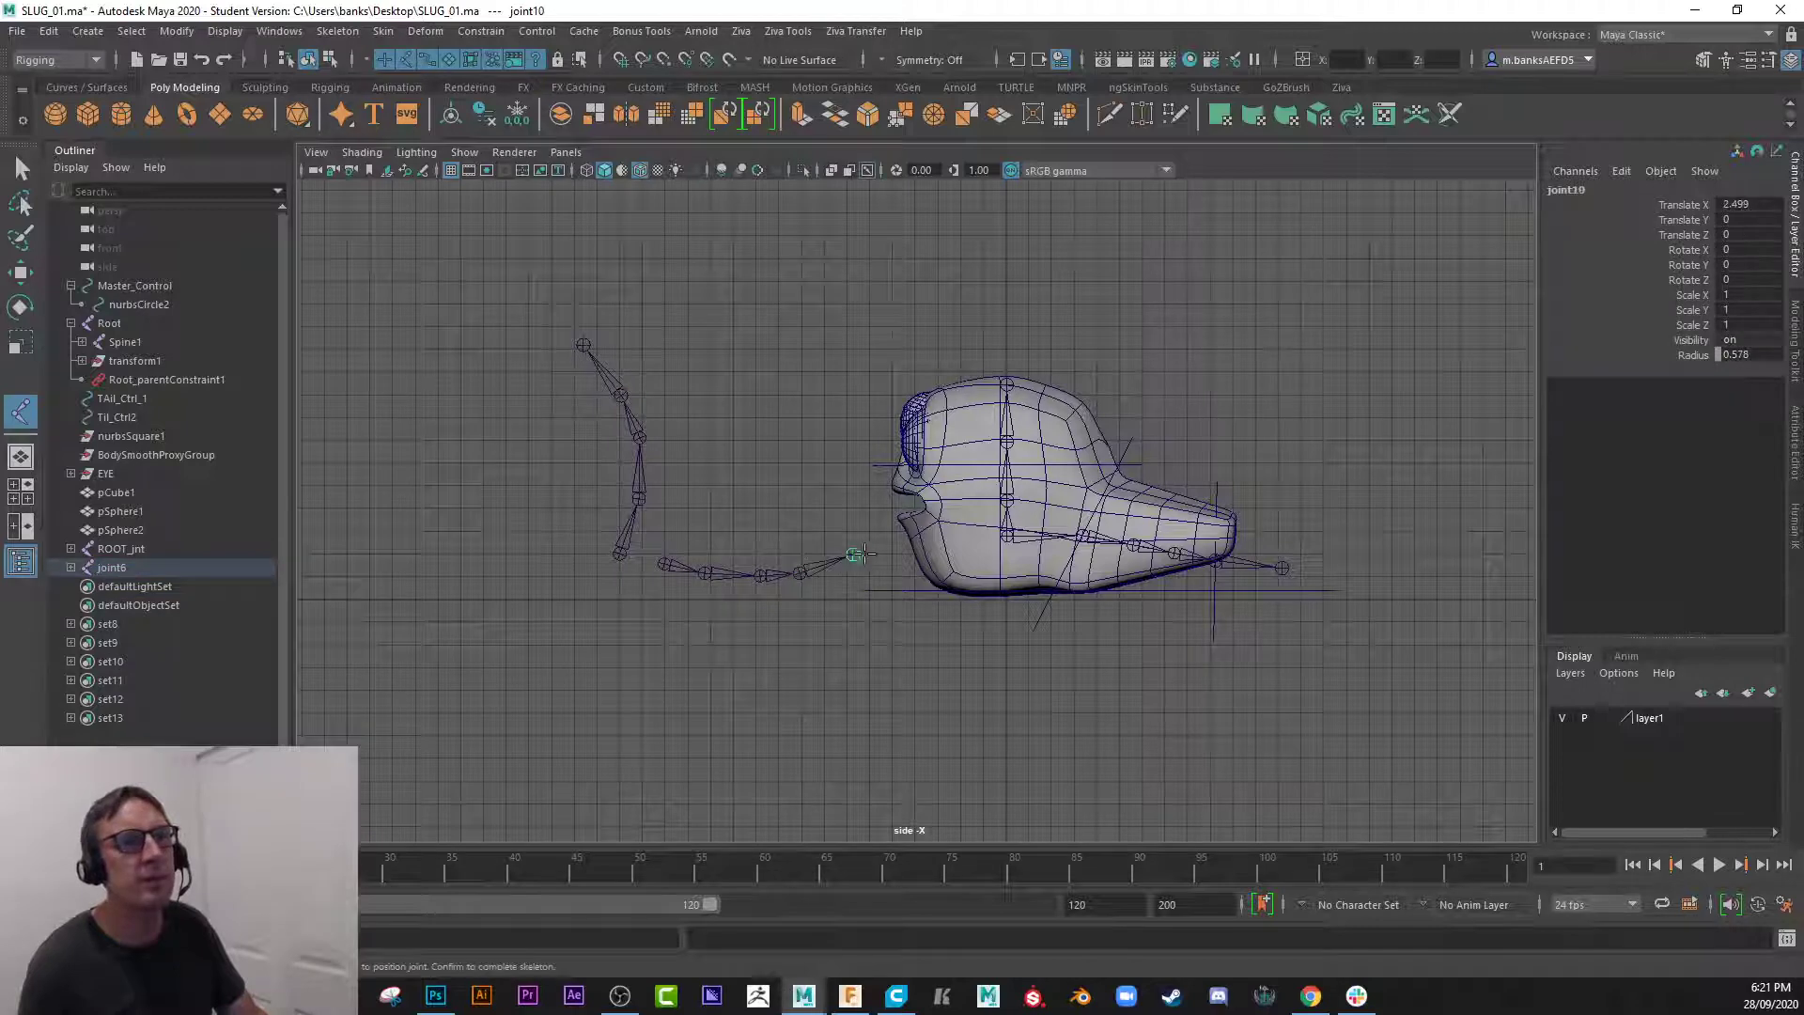
- Finish the second joint chain and rename its first joint Tail_1
{"action": "key", "text": "Return"}
{"action": "key", "text": "w"}
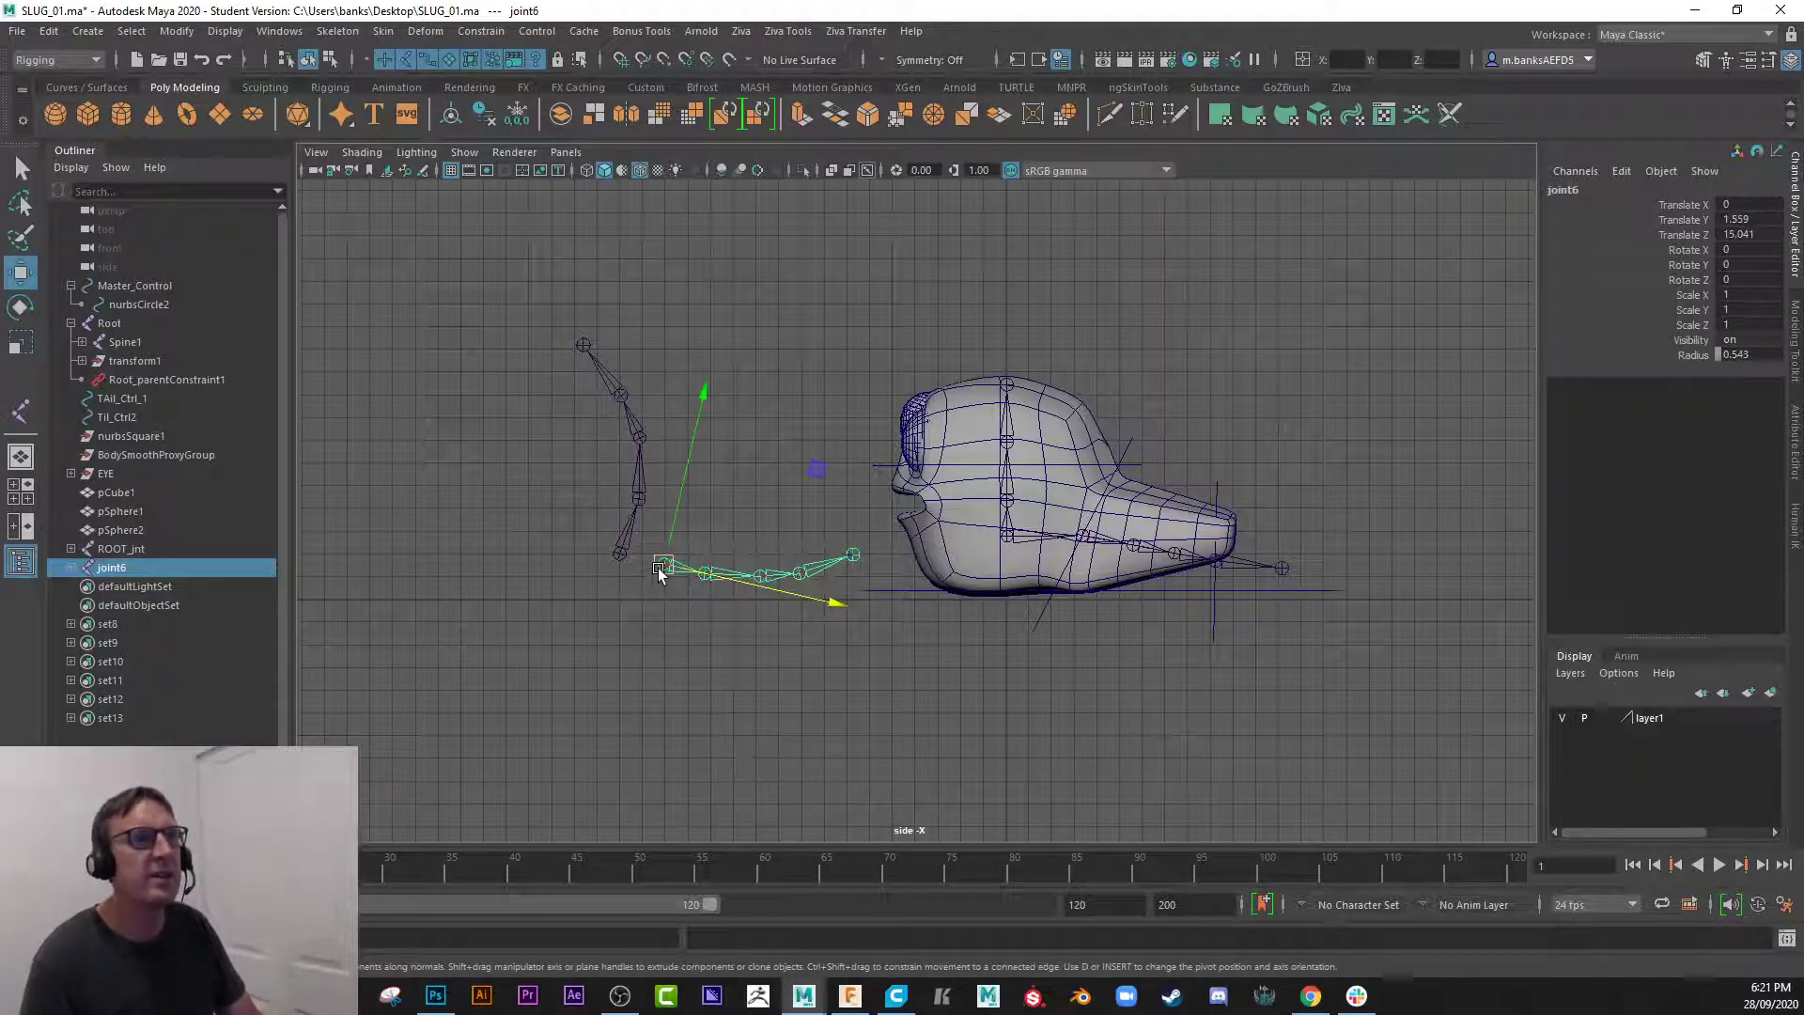
{"action": "double_click", "coordinate": [115, 567]}
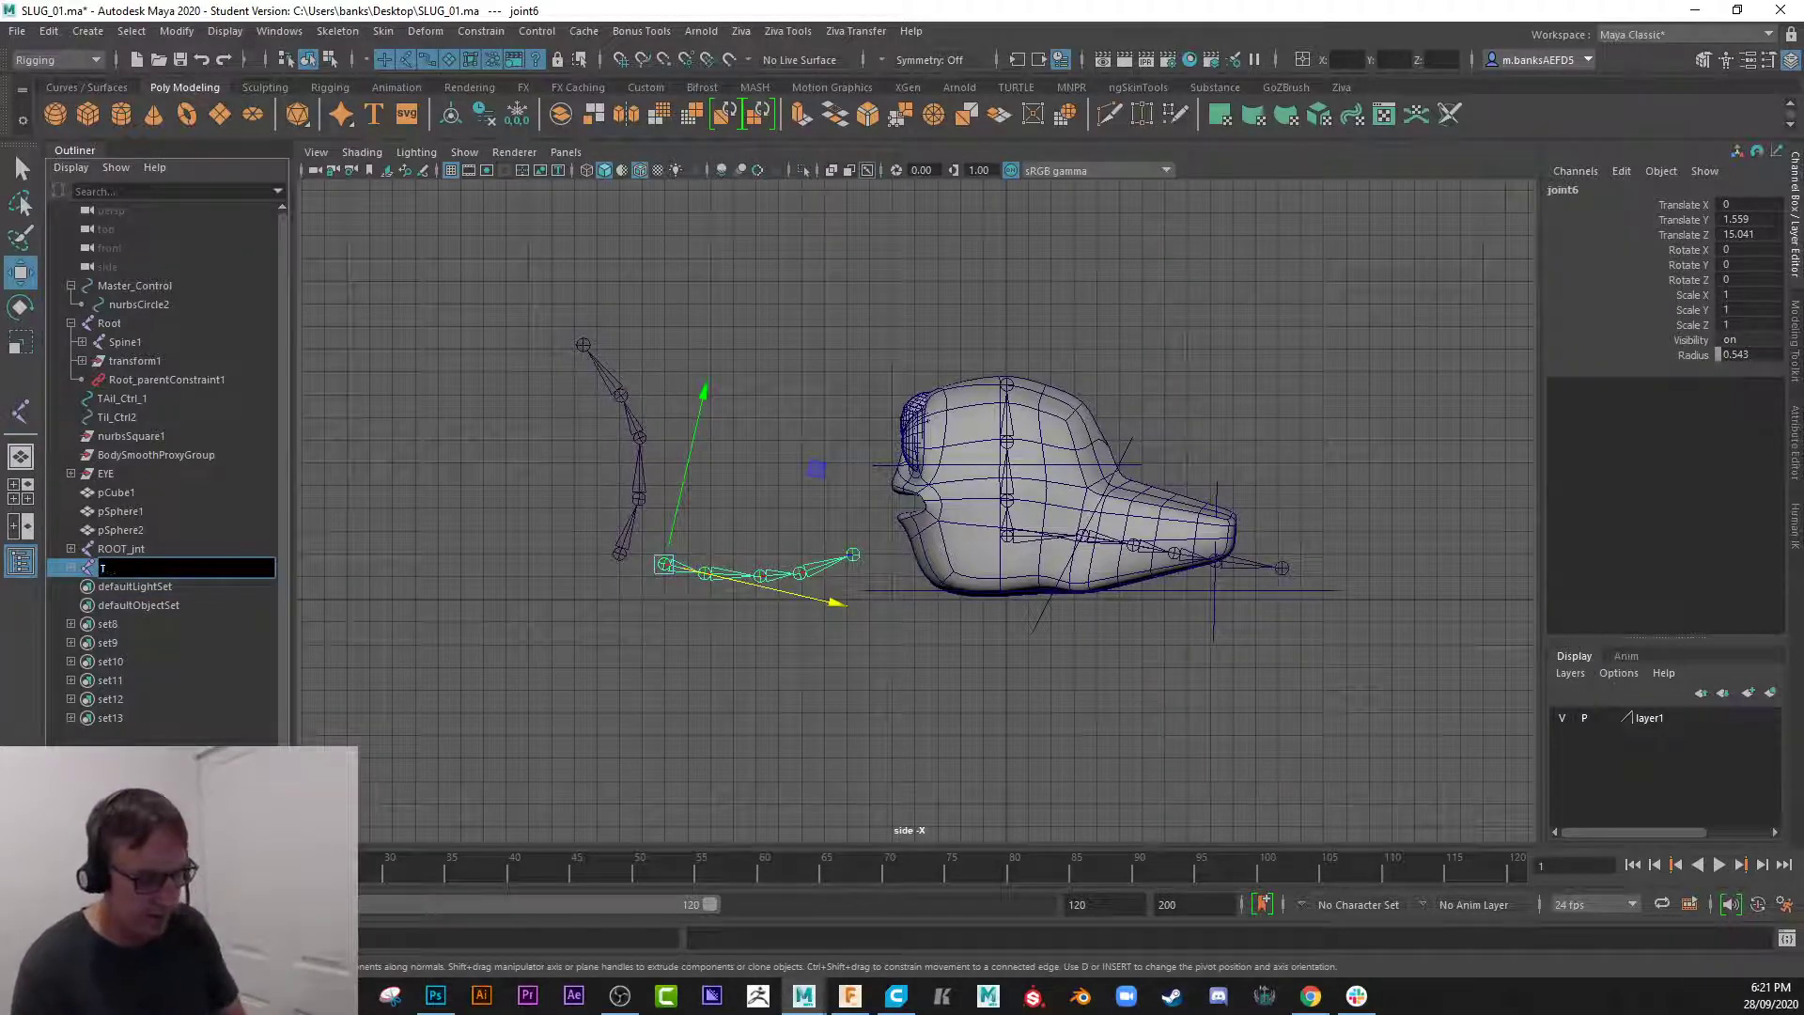
{"action": "key", "text": "Return"}
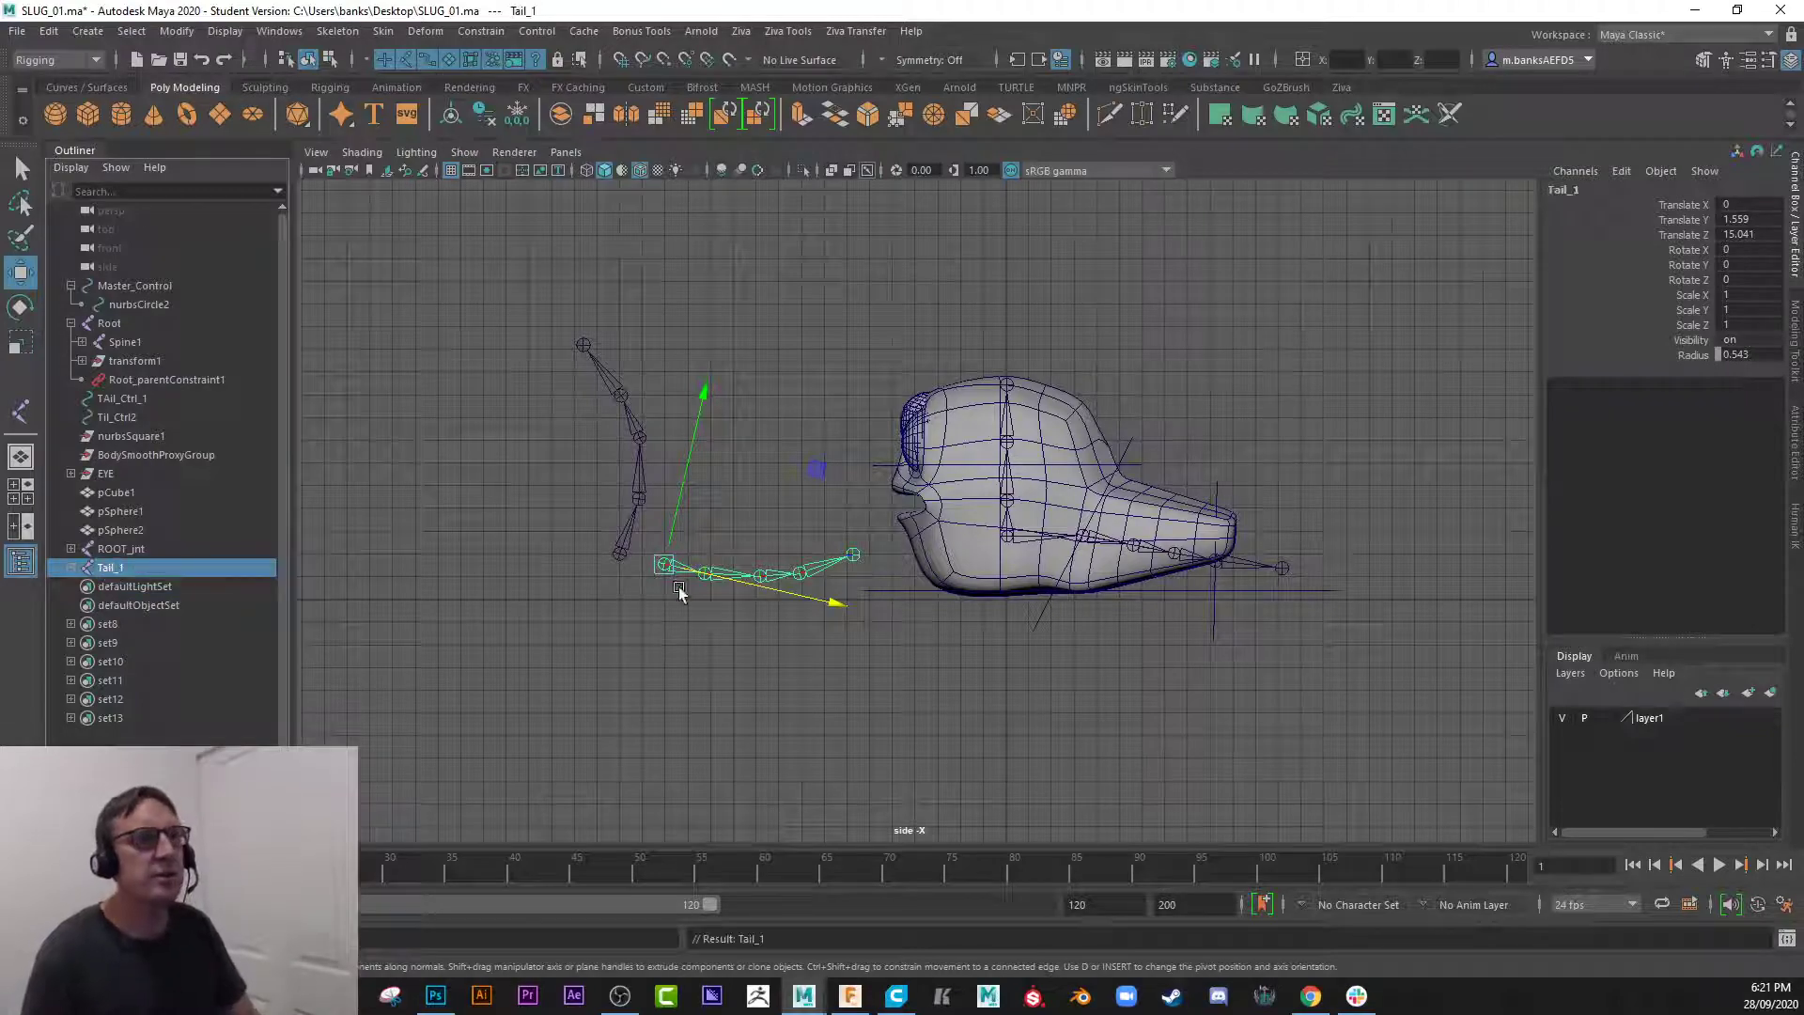
- Parent the Tail_1 joint to ROOT_jnt to connect the tail chain to the spine chain
{"action": "left_click", "coordinate": [639, 575]}
{"action": "left_click", "coordinate": [651, 575]}
{"action": "scroll", "coordinate": [573, 639], "scroll_direction": "up", "scroll_amount": 2}
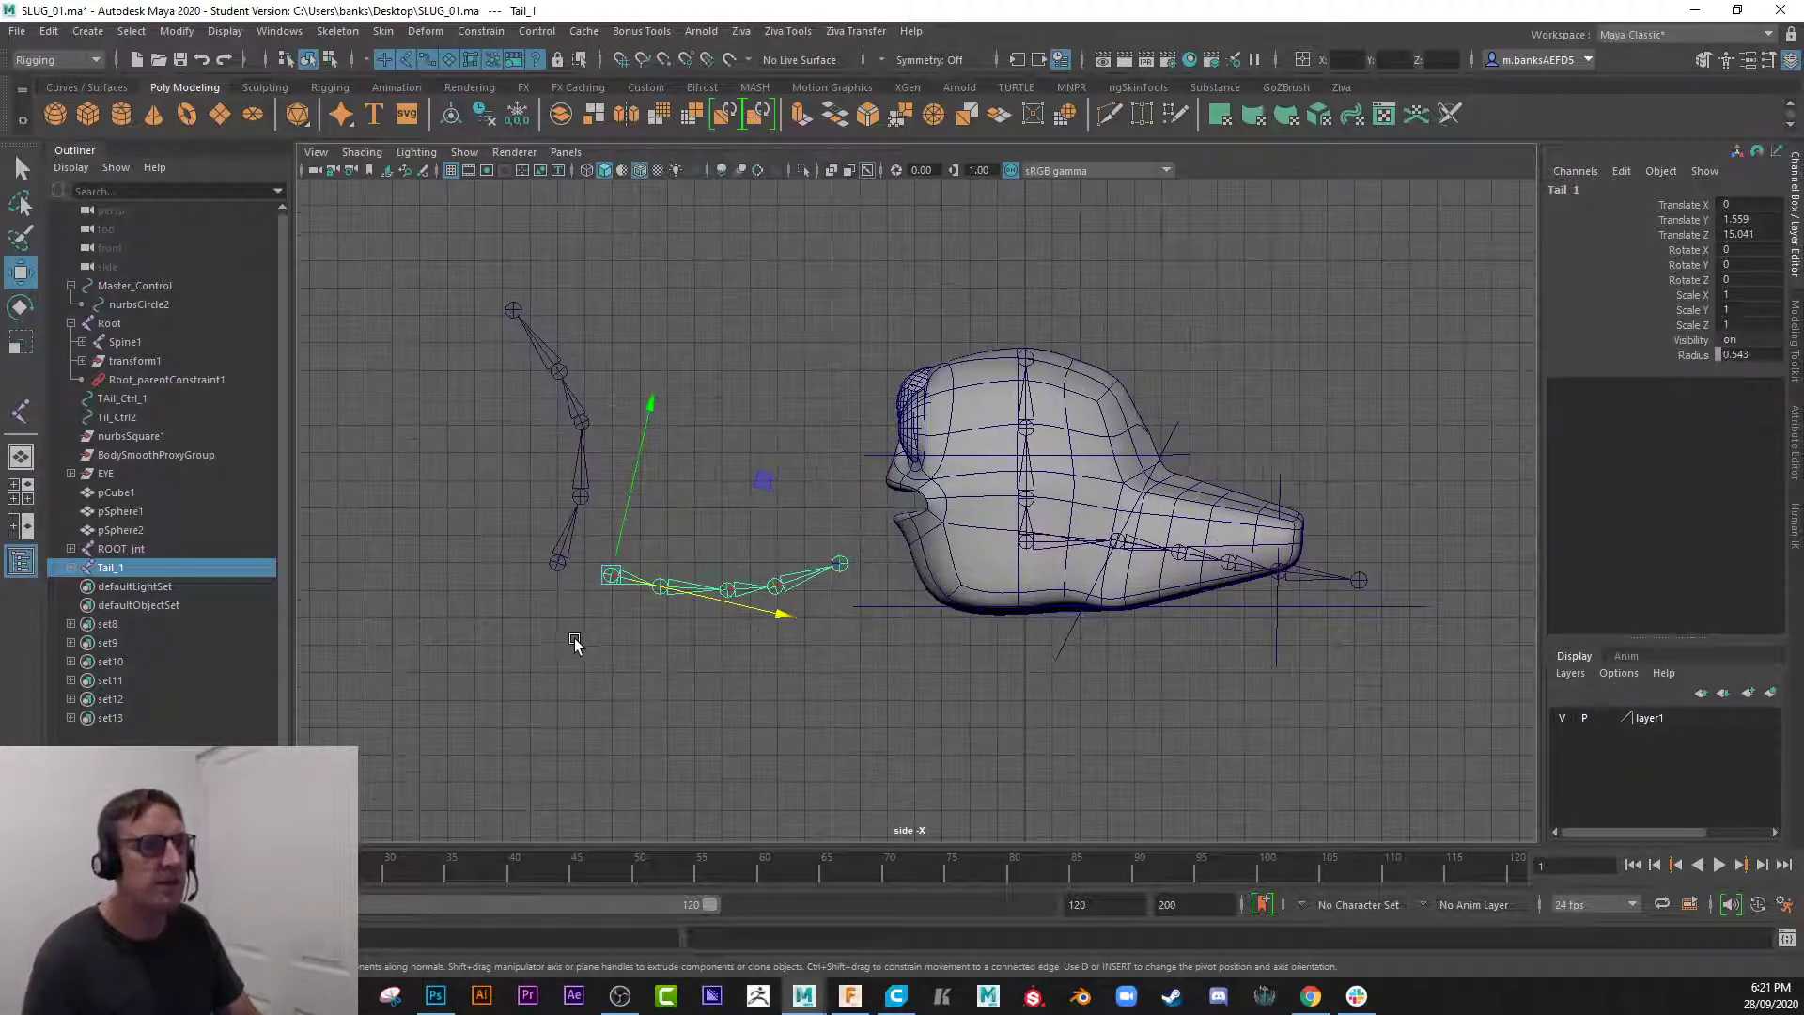
{"action": "scroll", "coordinate": [680, 613], "scroll_direction": "up", "scroll_amount": 2}
{"action": "scroll", "coordinate": [680, 612], "scroll_direction": "up", "scroll_amount": 3}
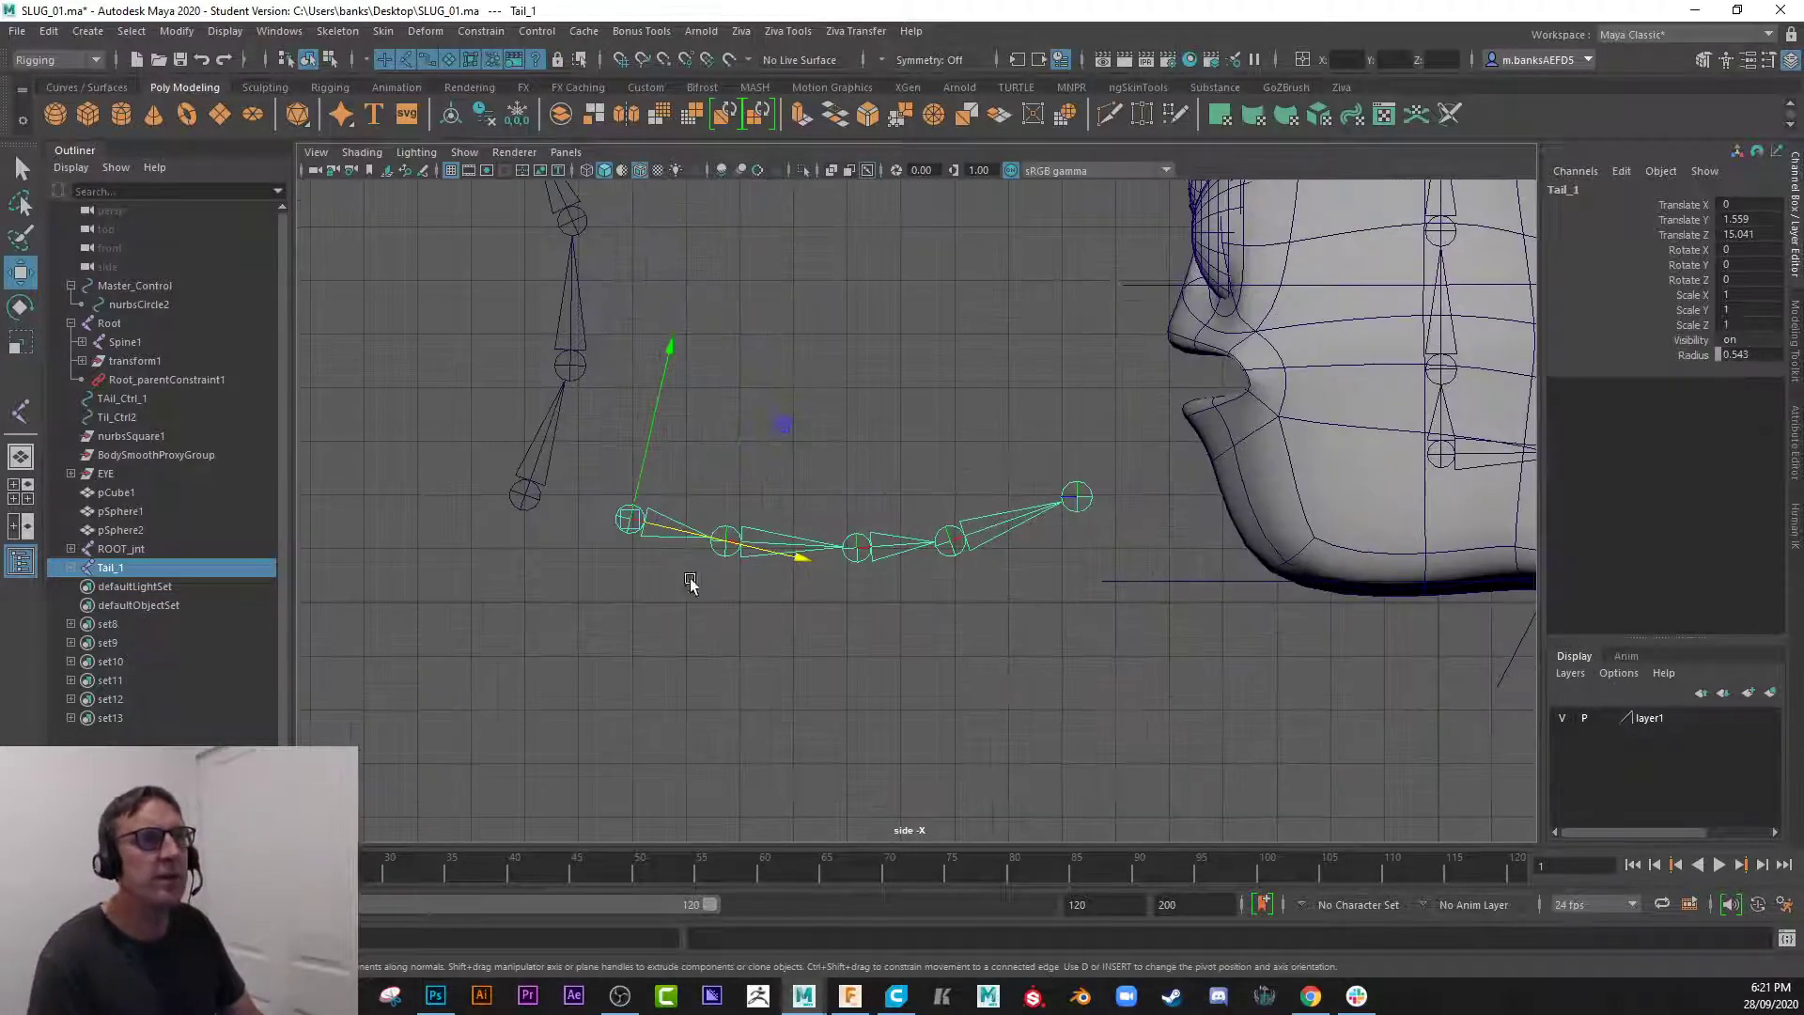
{"action": "left_click", "coordinate": [624, 516]}
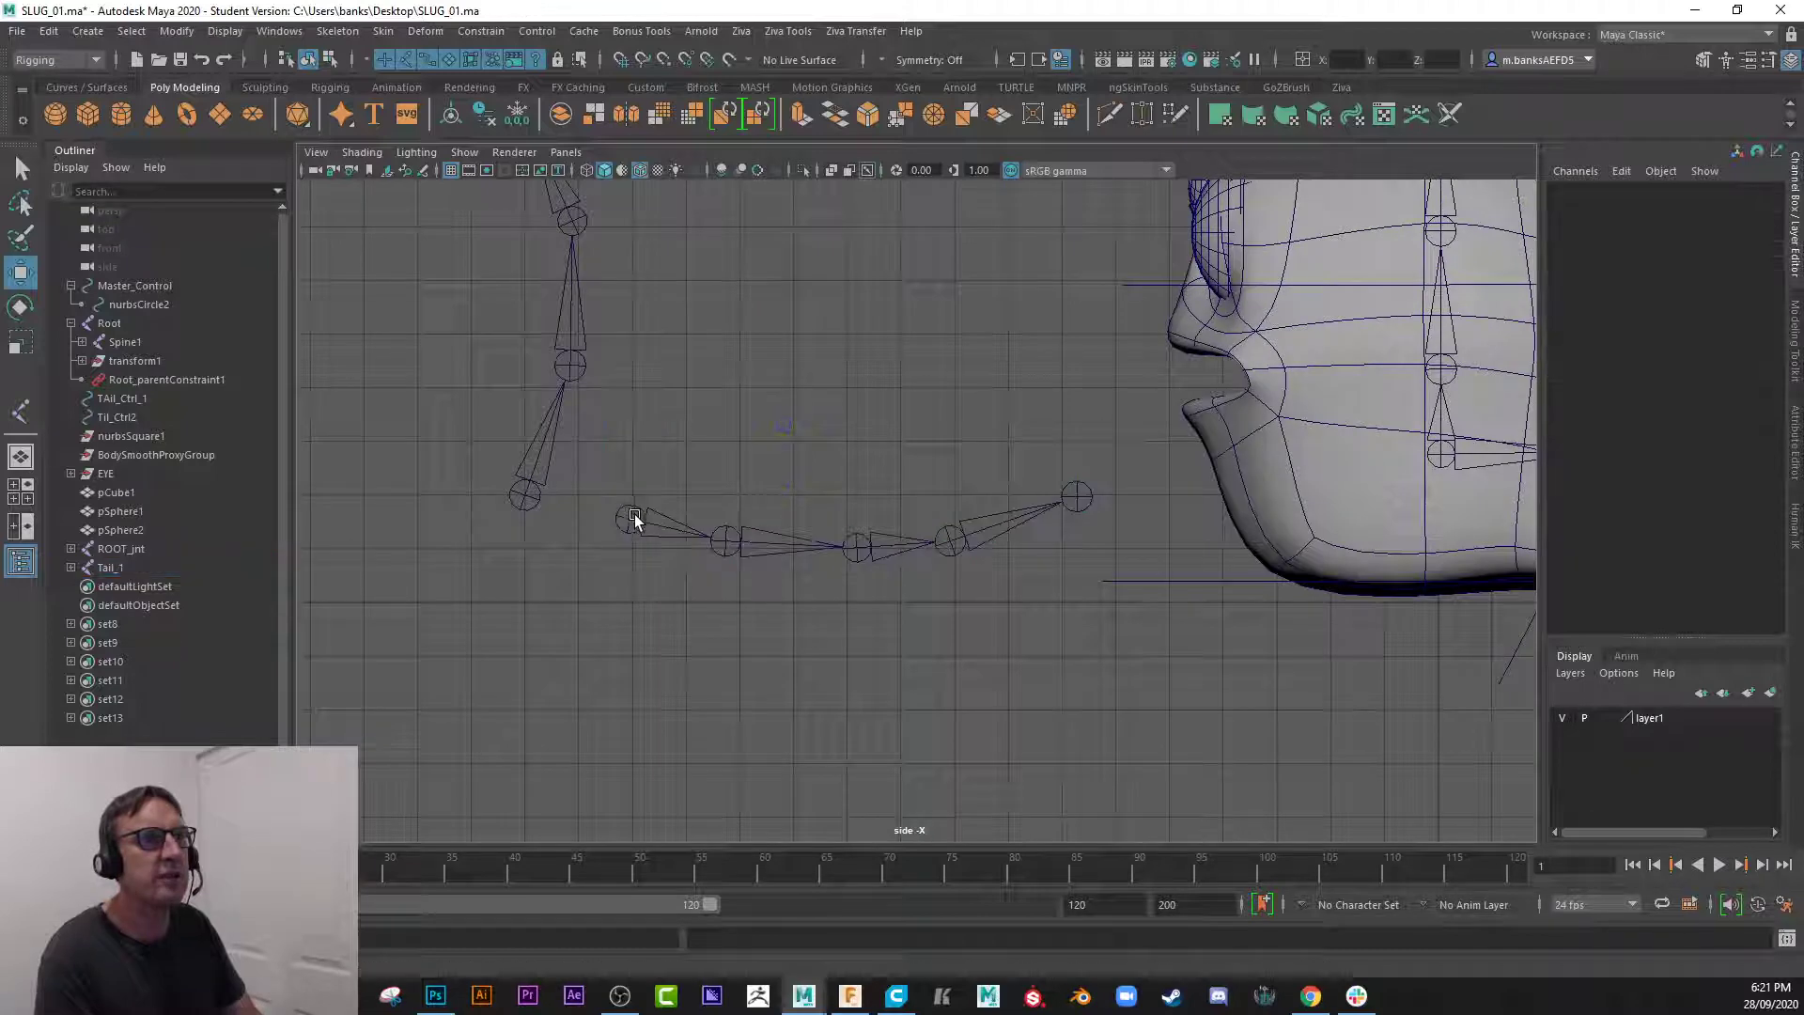
{"action": "left_click", "coordinate": [525, 497], "text": "shift"}
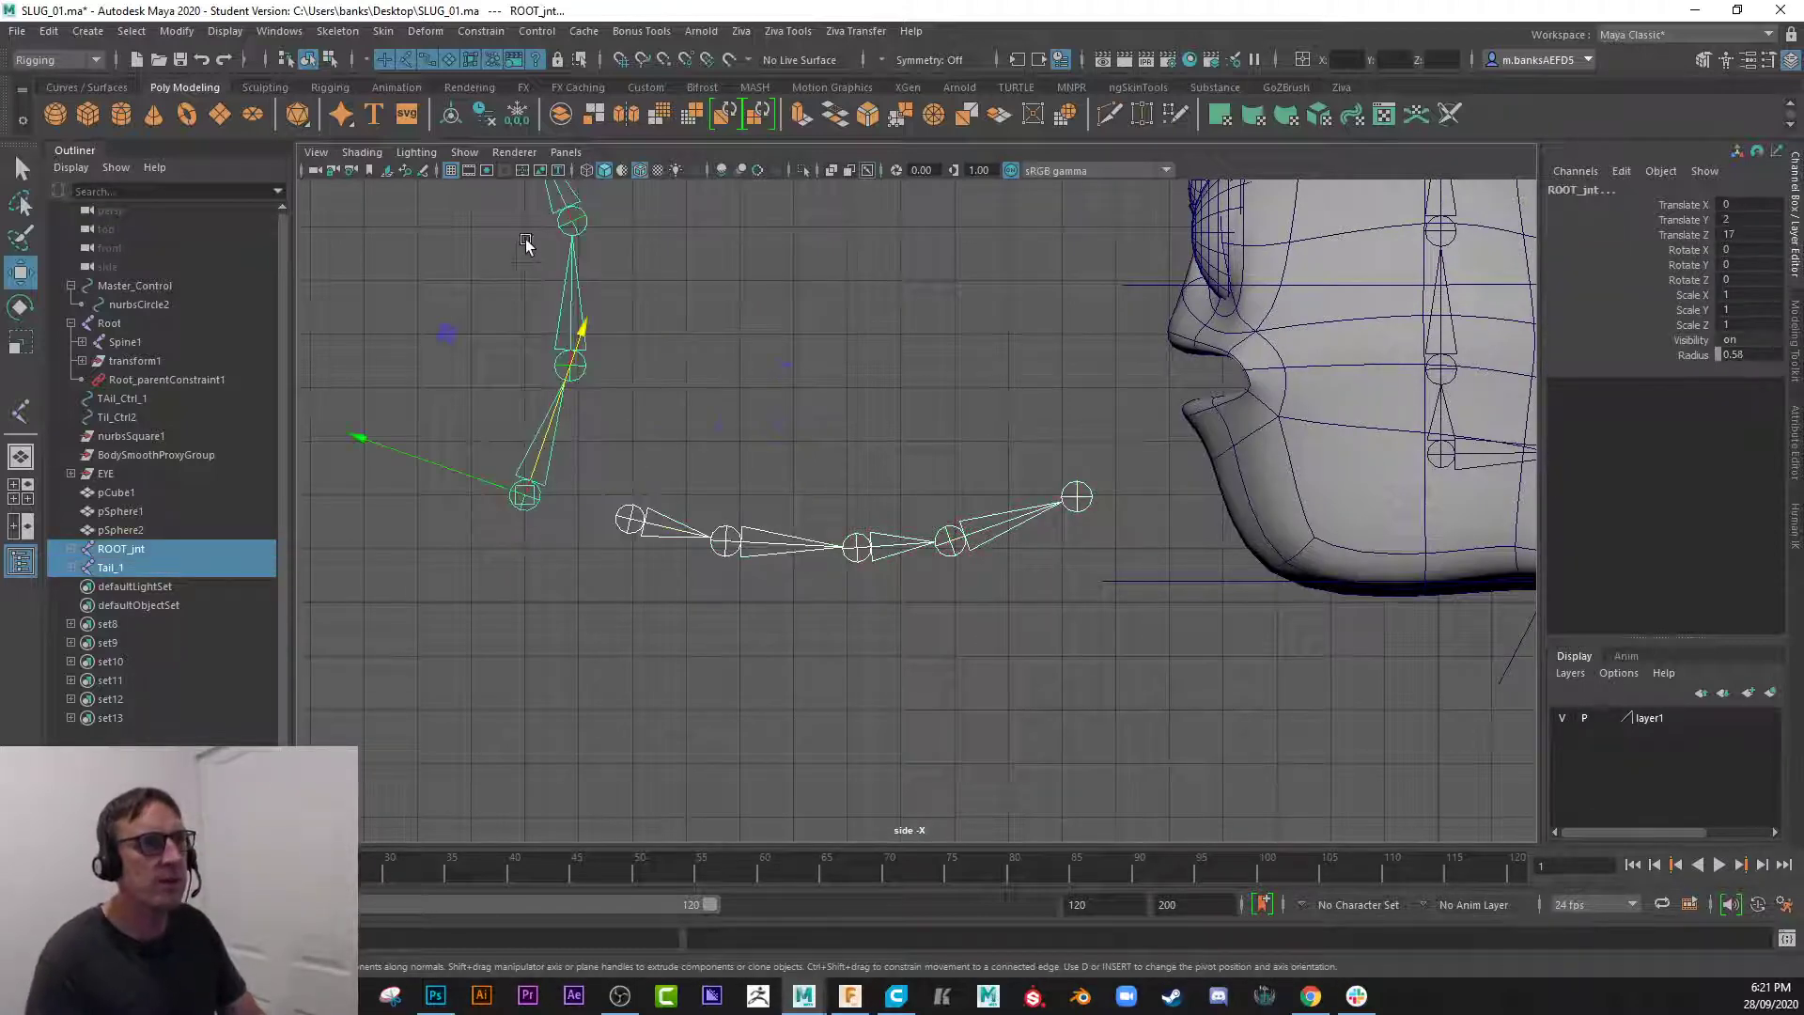
{"action": "key", "text": "p"}
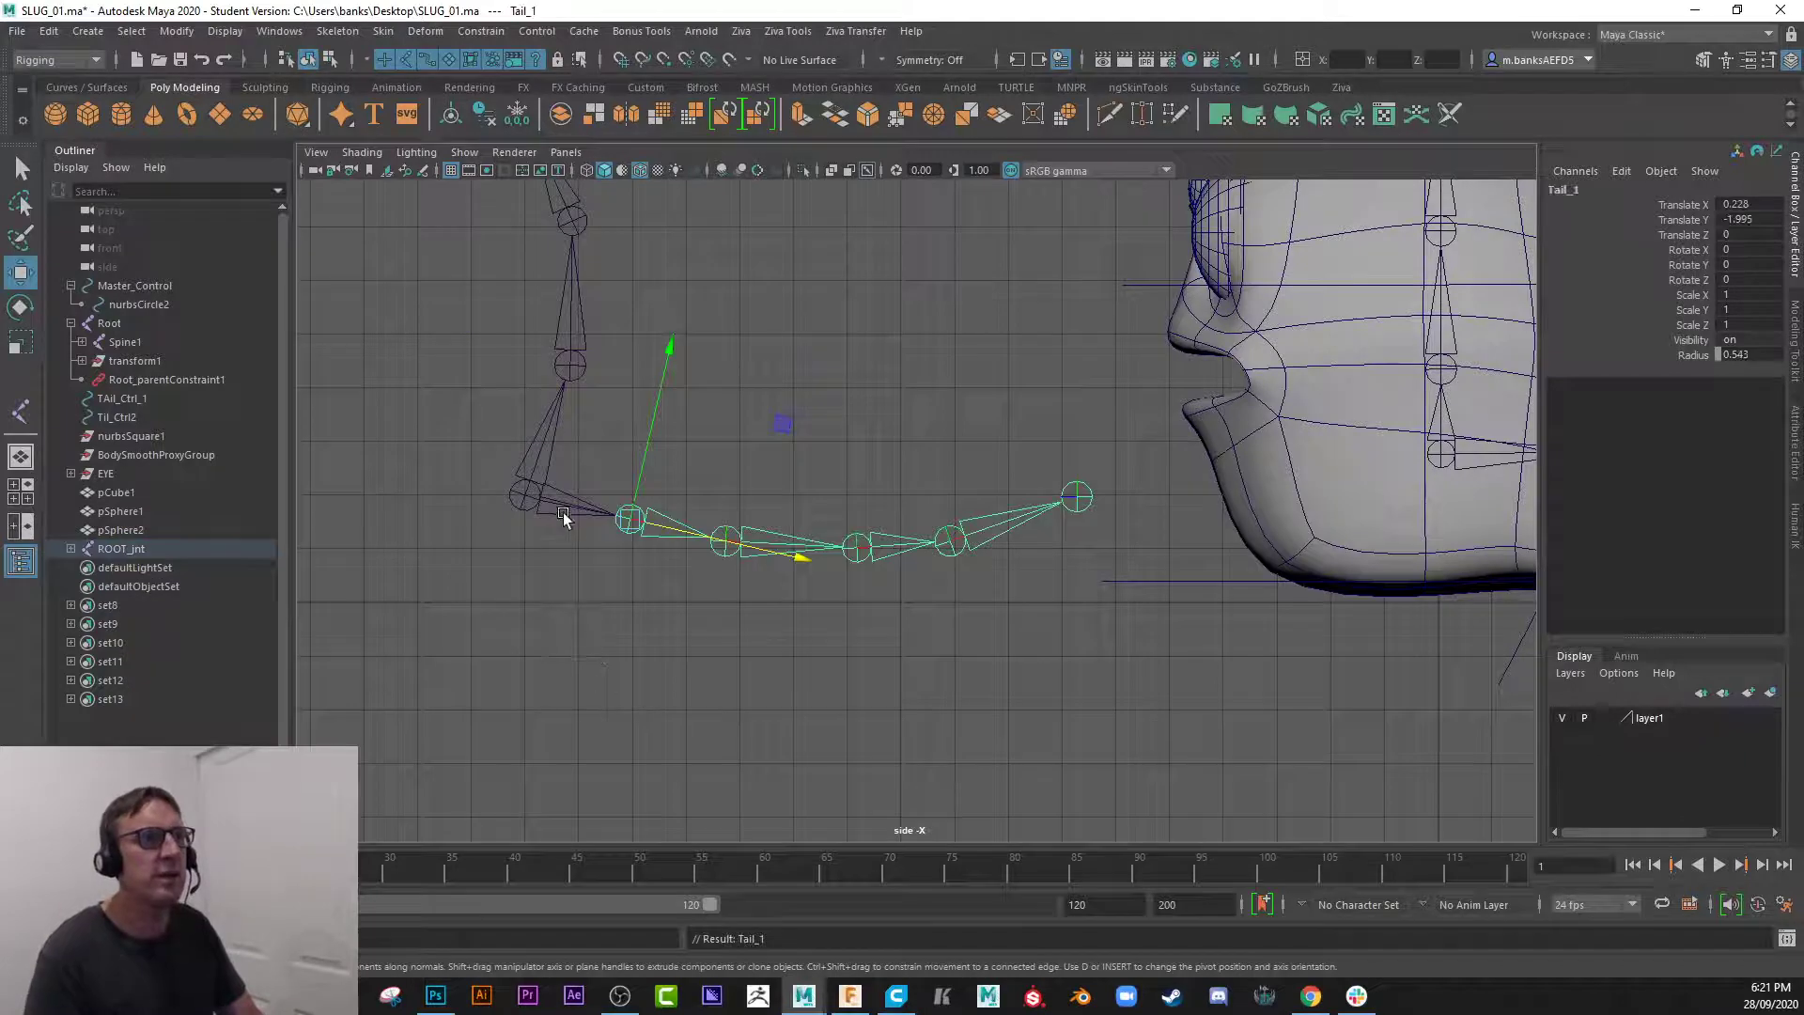
- Move the connected skeleton by ROOT_jnt to about Y 0.13, Z 18.33
{"action": "scroll", "coordinate": [554, 579], "scroll_direction": "down", "scroll_amount": 2}
{"action": "left_click_drag", "start_coordinate": [665, 497], "coordinate": [621, 563]}
{"action": "scroll", "coordinate": [638, 632], "scroll_direction": "down", "scroll_amount": 3}
{"action": "scroll", "coordinate": [643, 648], "scroll_direction": "up", "scroll_amount": 2}
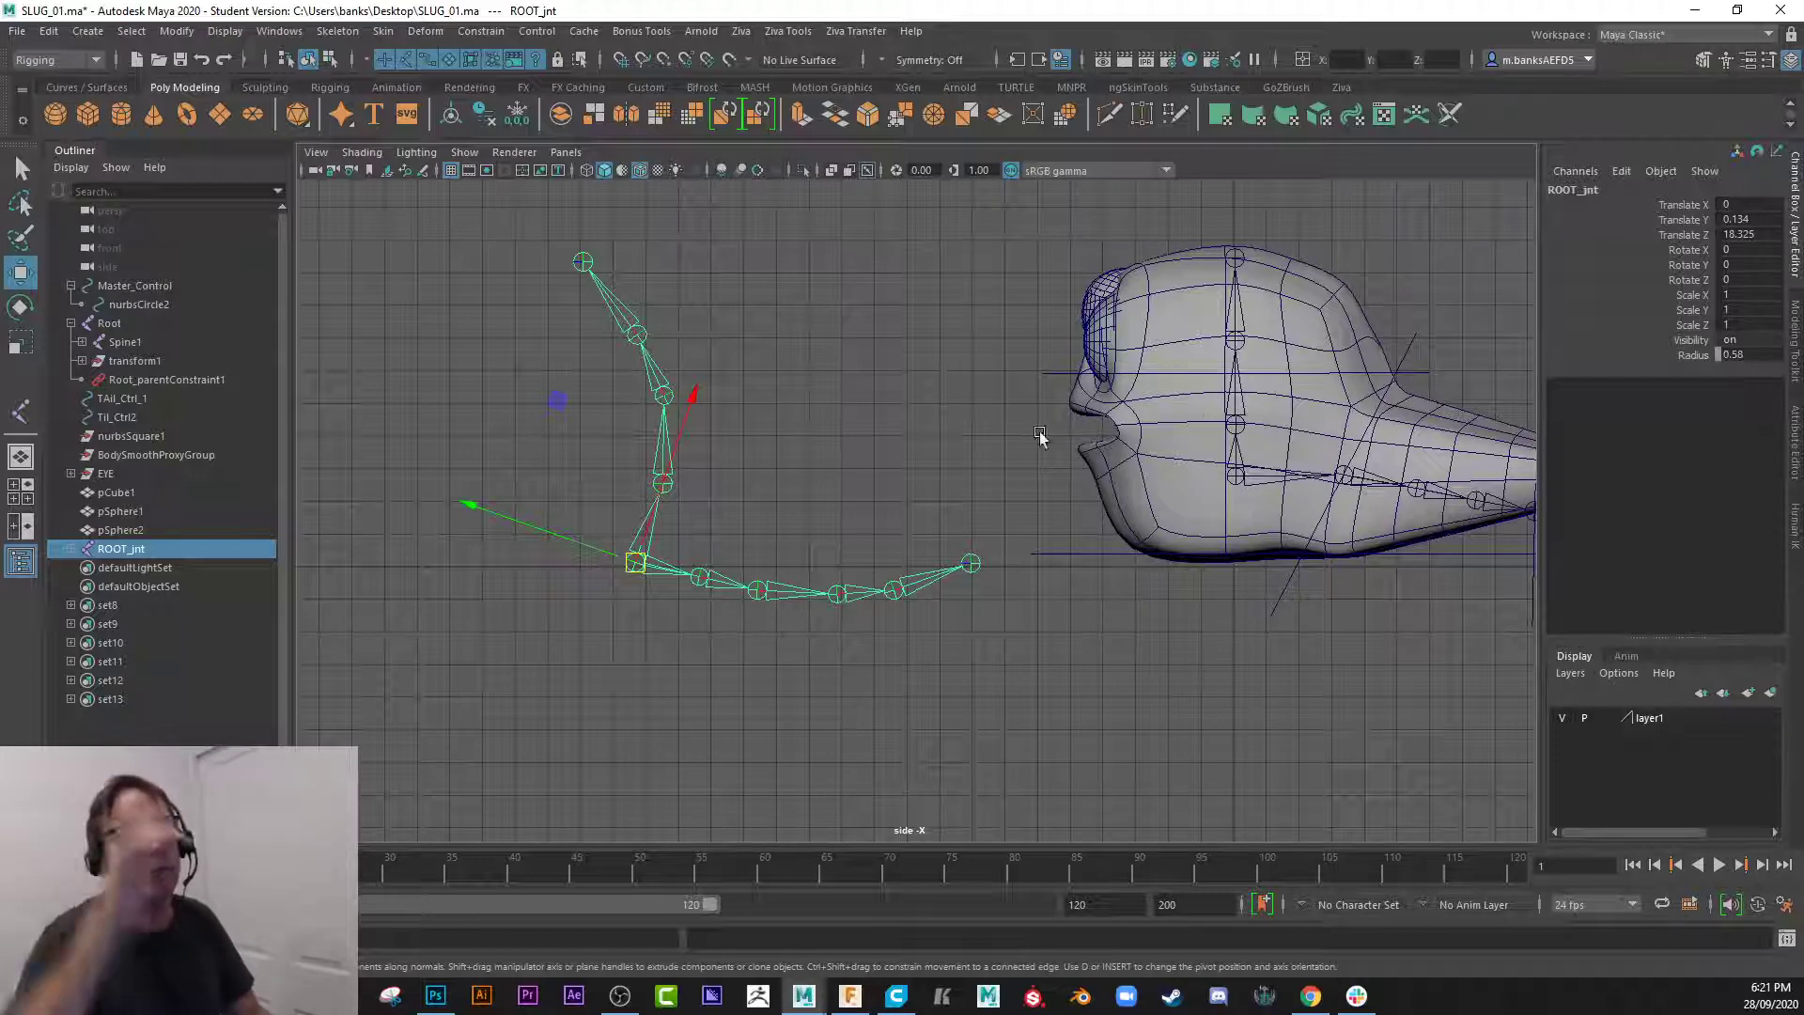
- Compare the slug's Root joint with ROOT_jnt, and toggle X-Ray Joints off and on again with Root selected
{"action": "left_click", "coordinate": [1237, 477]}
{"action": "scroll", "coordinate": [1158, 361], "scroll_direction": "down", "scroll_amount": 2}
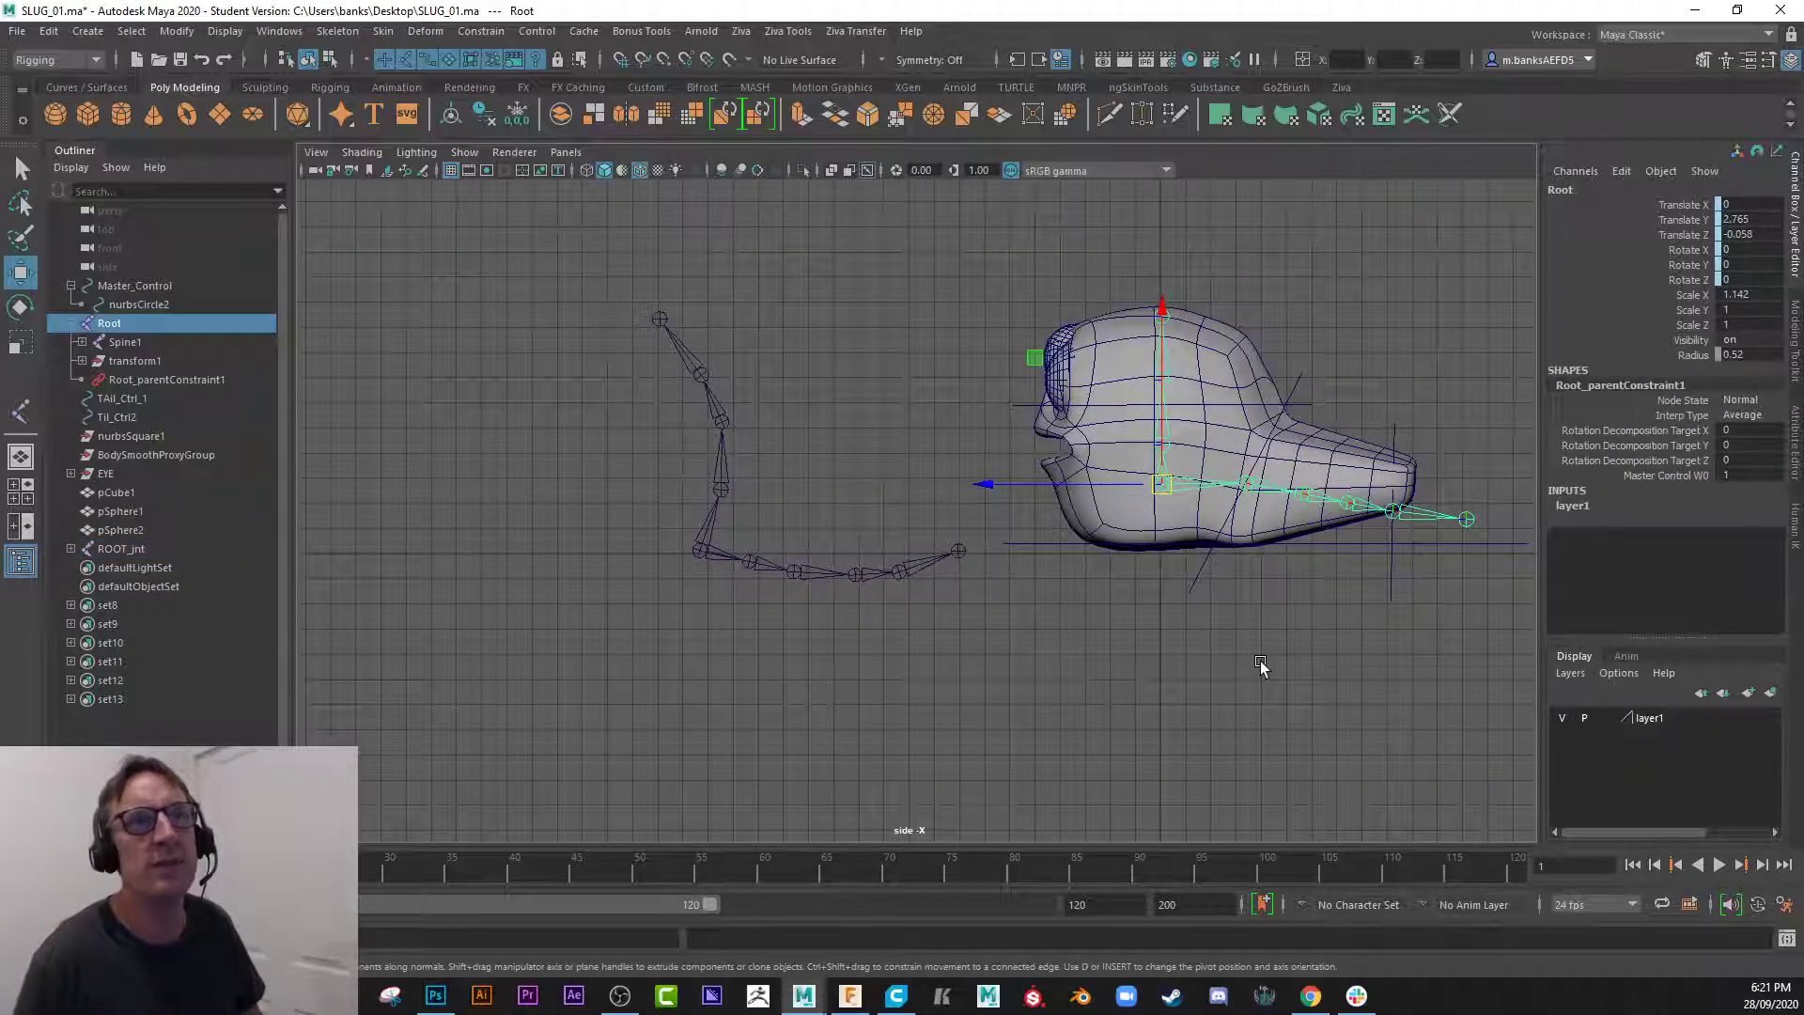
{"action": "left_click", "coordinate": [692, 547]}
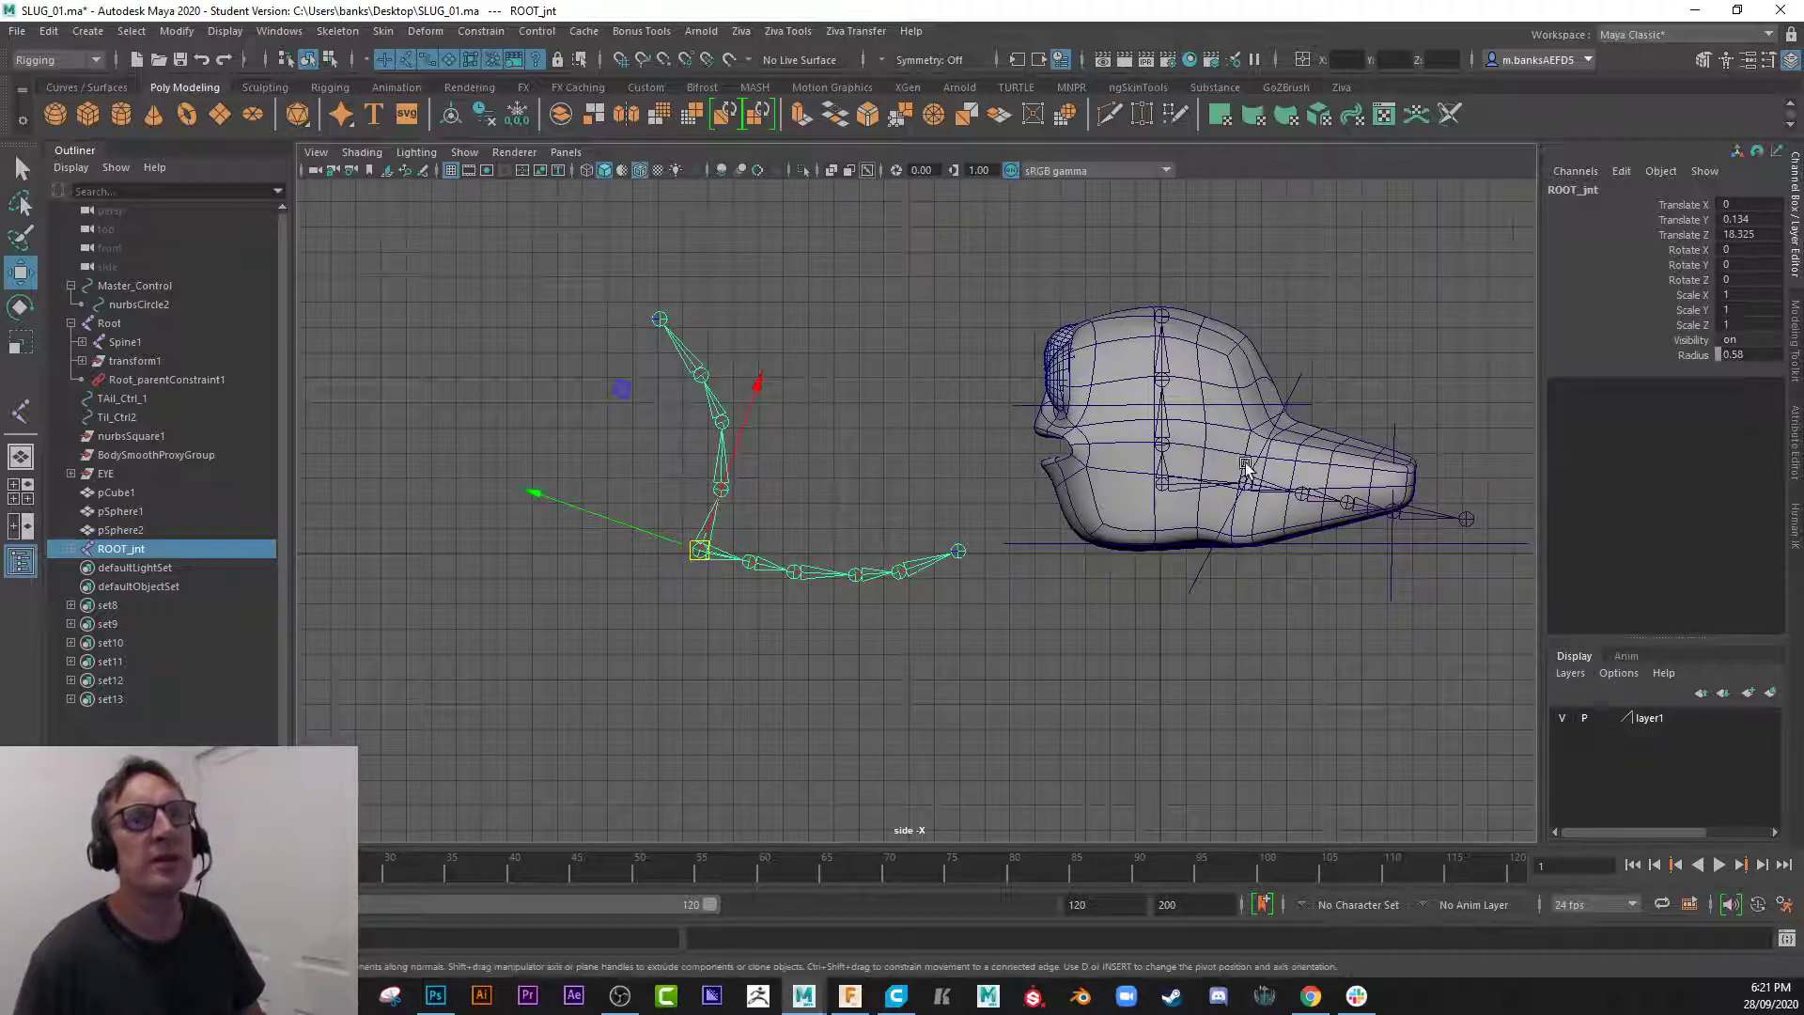
{"action": "left_click", "coordinate": [1165, 482]}
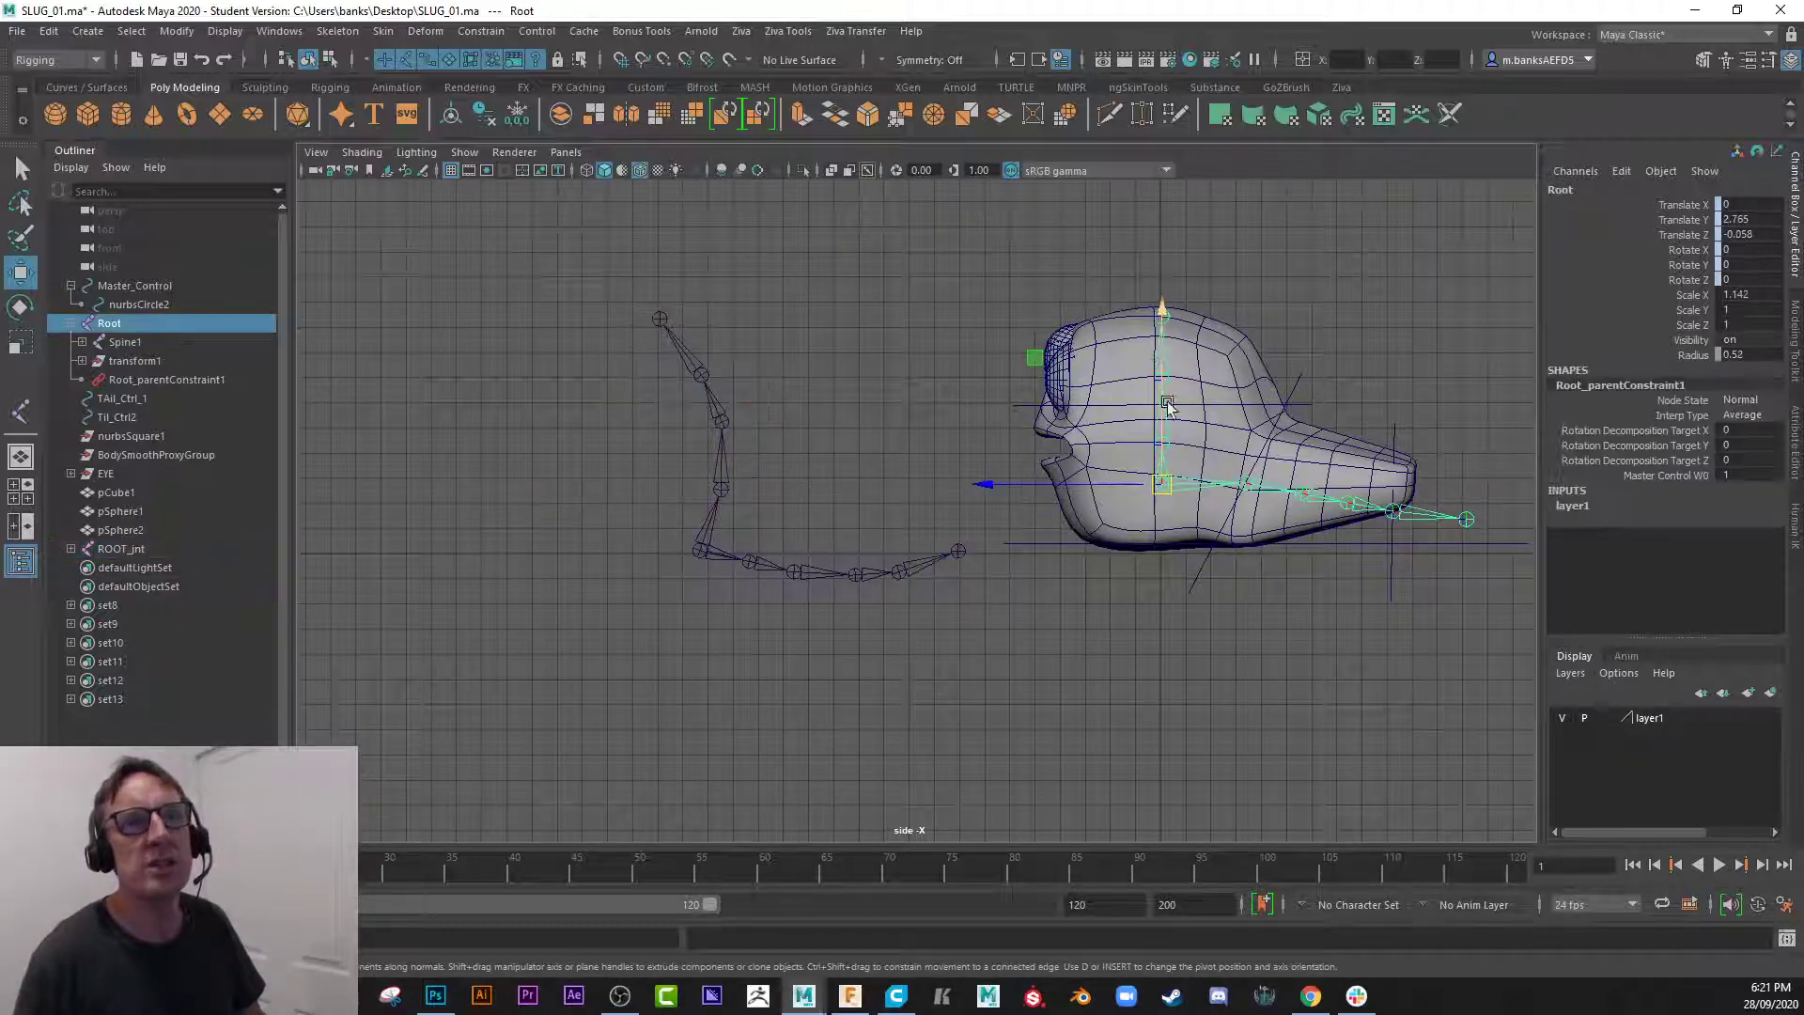
{"action": "left_click", "coordinate": [866, 172]}
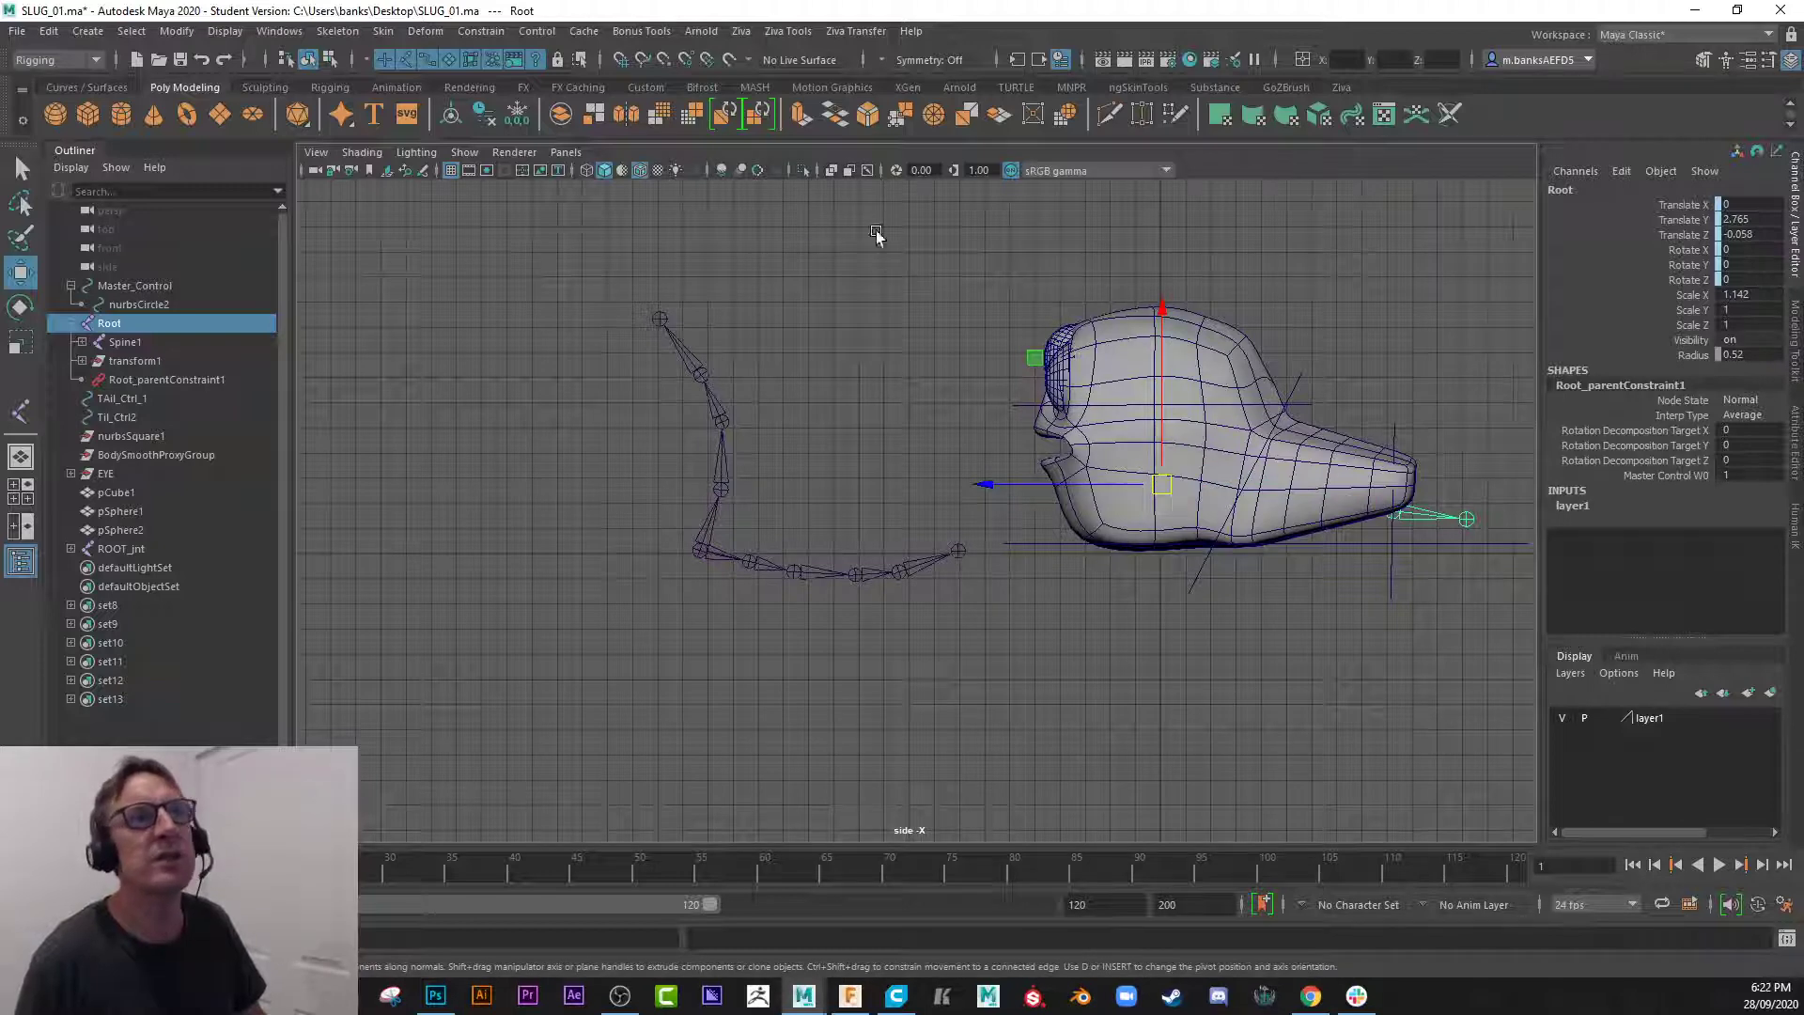
{"action": "left_click", "coordinate": [867, 169]}
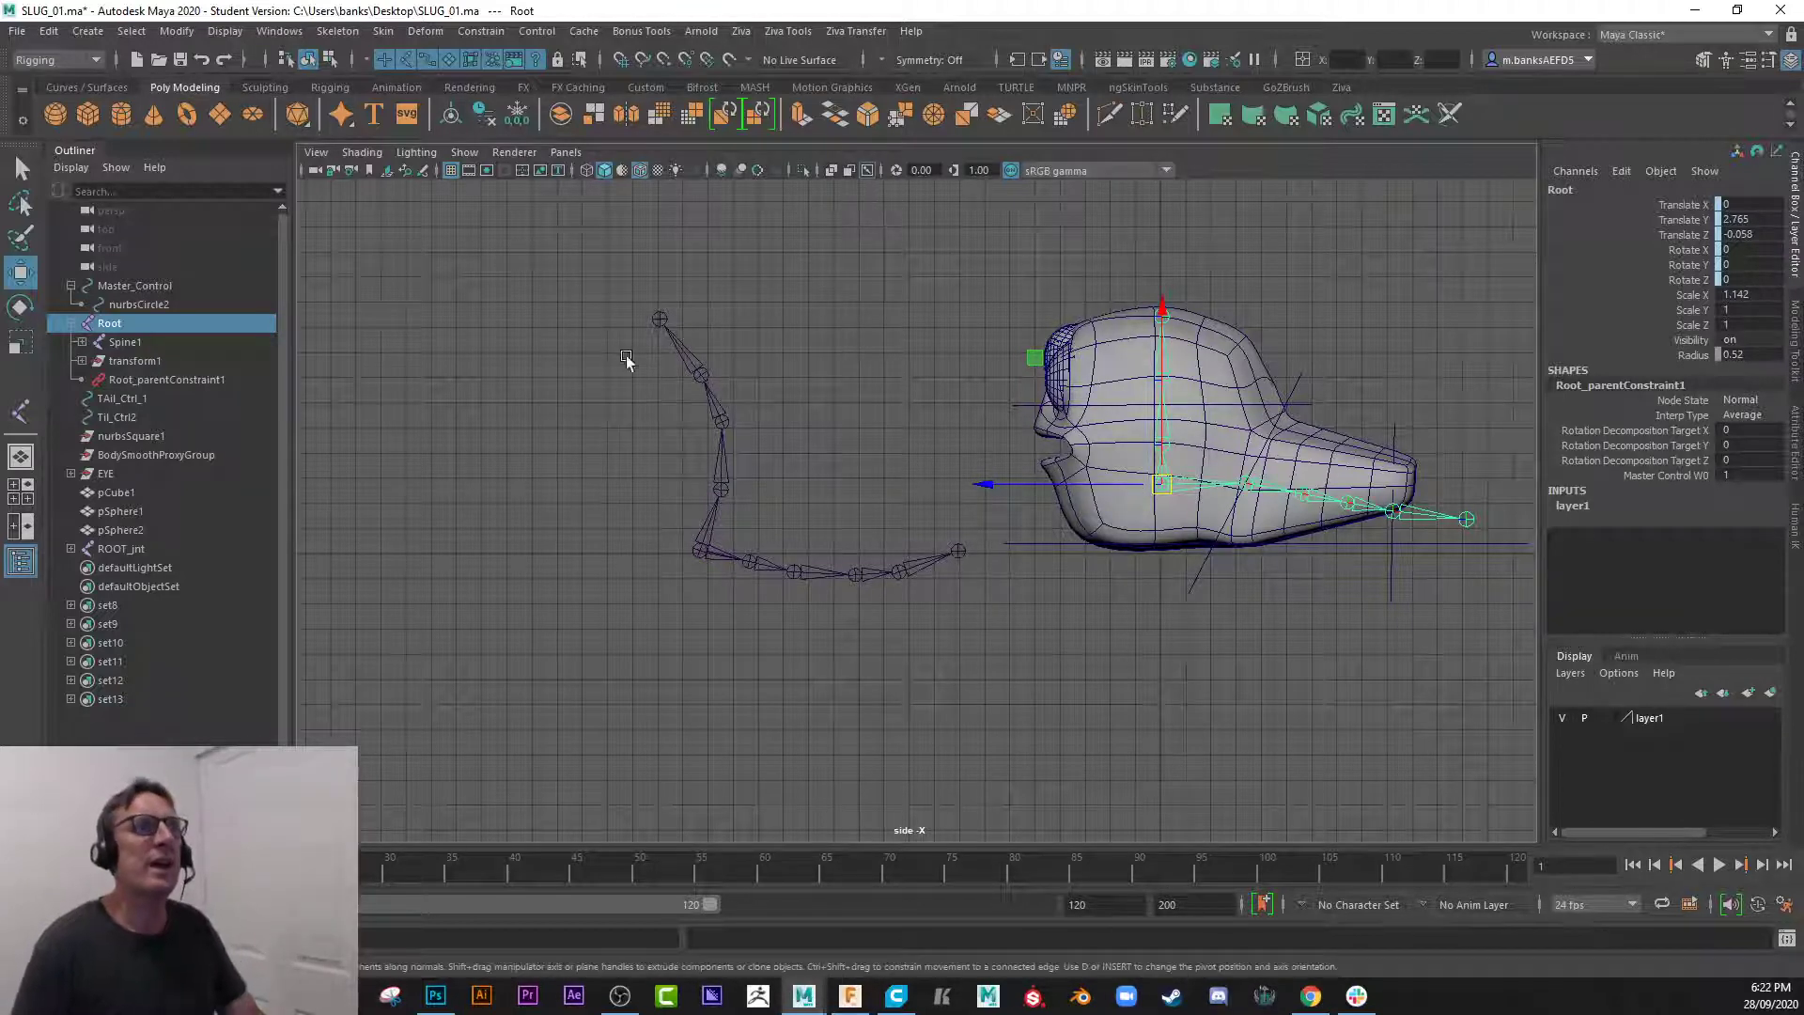
- Toggle Wireframe on Shaded repeatedly to compare the slug with and without its mesh edges, leaving the edges displayed
{"action": "left_click", "coordinate": [640, 173]}
{"action": "left_click", "coordinate": [639, 172]}
{"action": "left_click", "coordinate": [639, 172]}
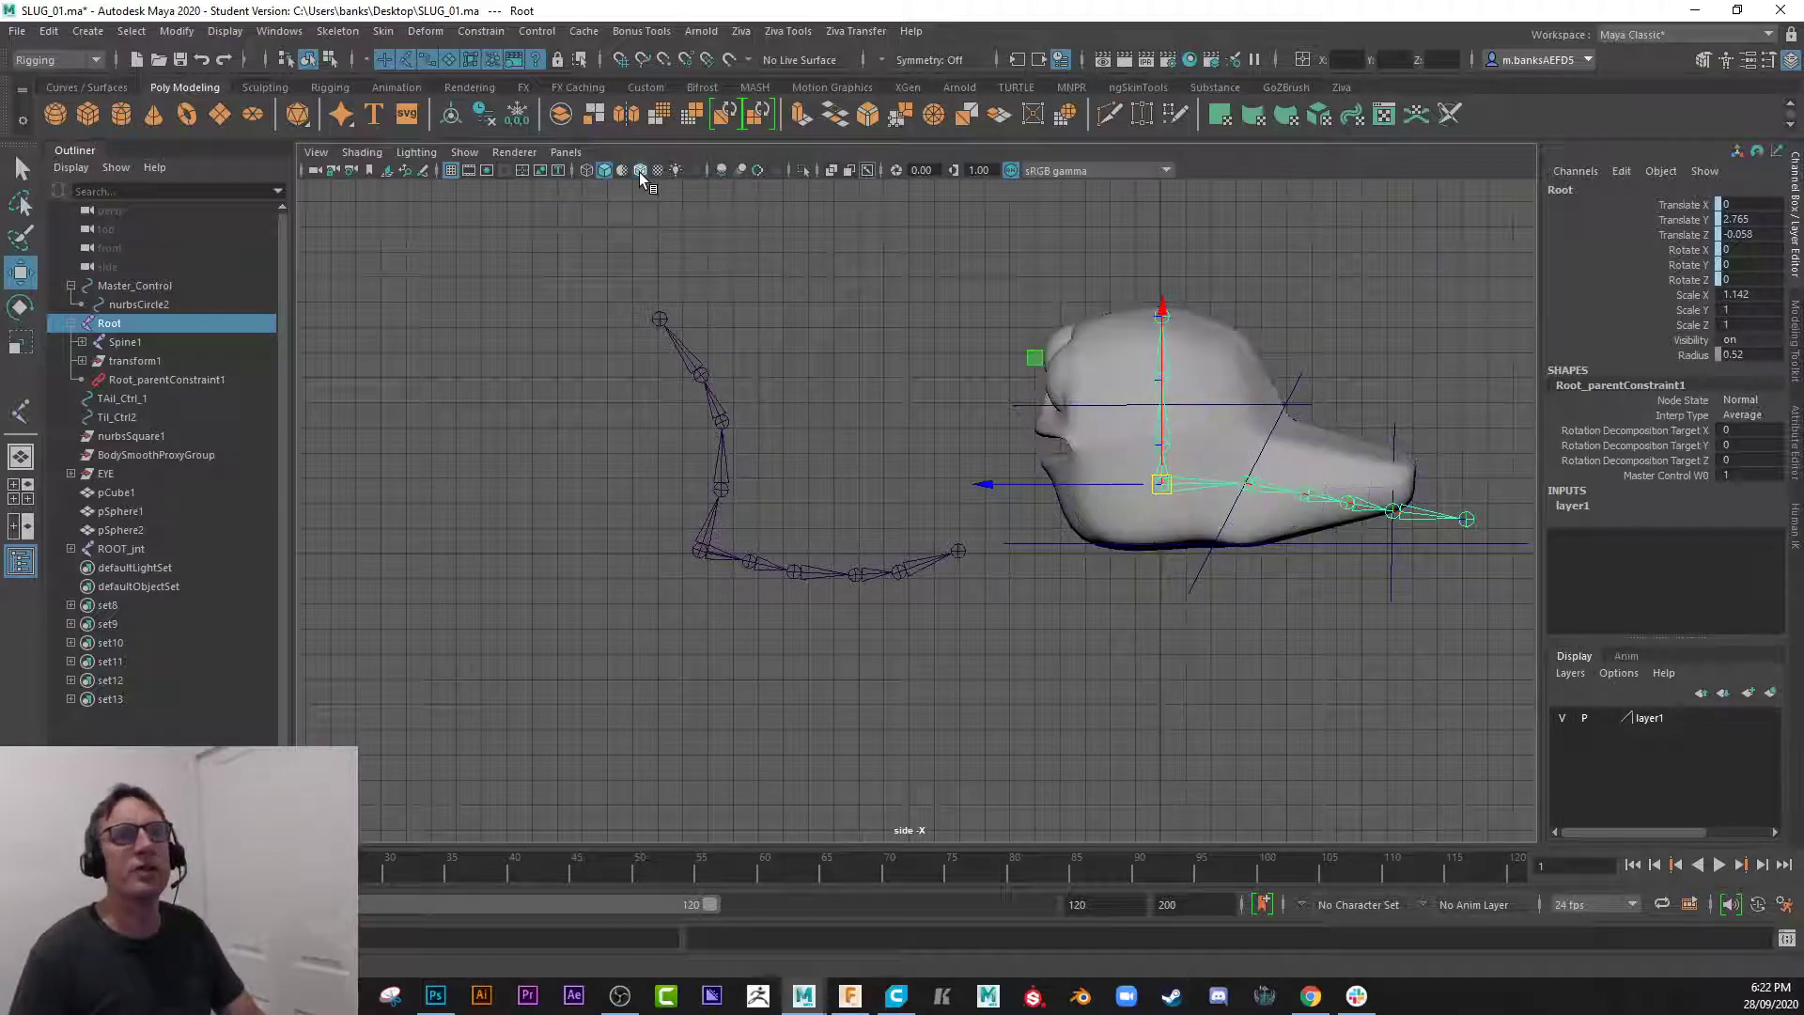
{"action": "left_click", "coordinate": [639, 172]}
{"action": "left_click", "coordinate": [639, 172]}
{"action": "left_click", "coordinate": [639, 172]}
{"action": "left_click", "coordinate": [639, 172]}
{"action": "left_click", "coordinate": [639, 172]}
{"action": "left_click", "coordinate": [639, 172]}
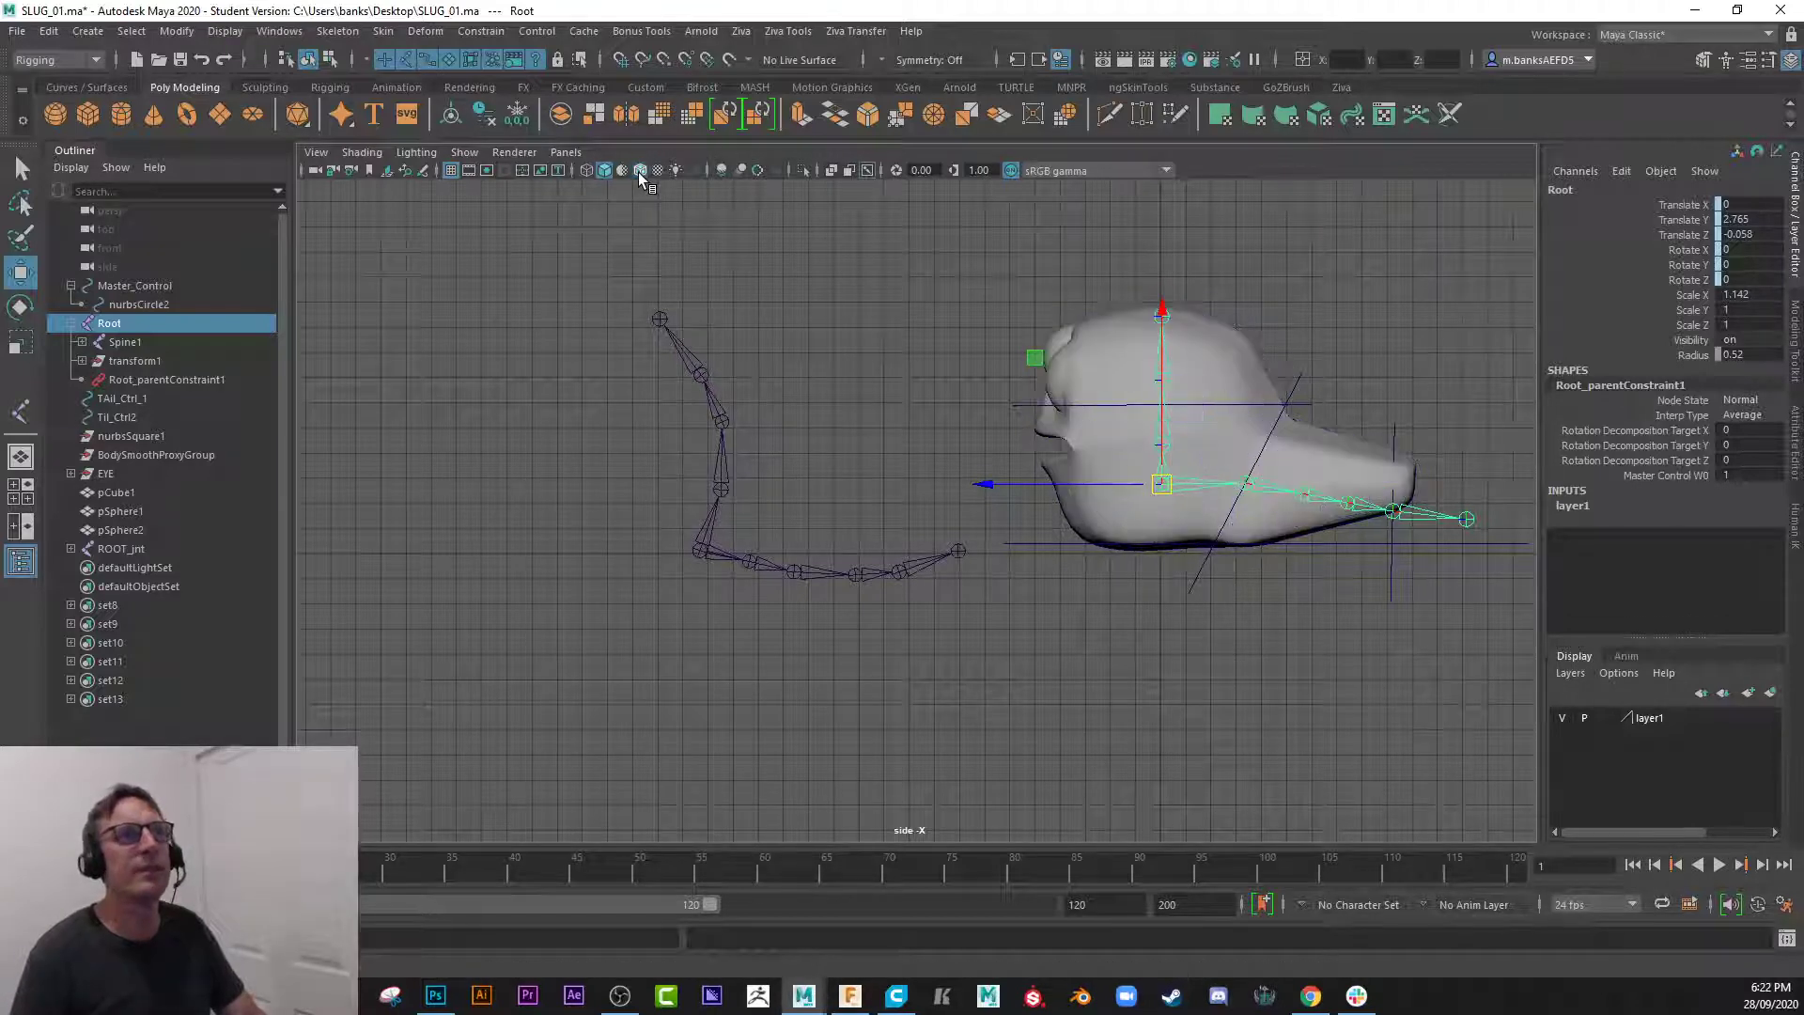
{"action": "left_click", "coordinate": [641, 172]}
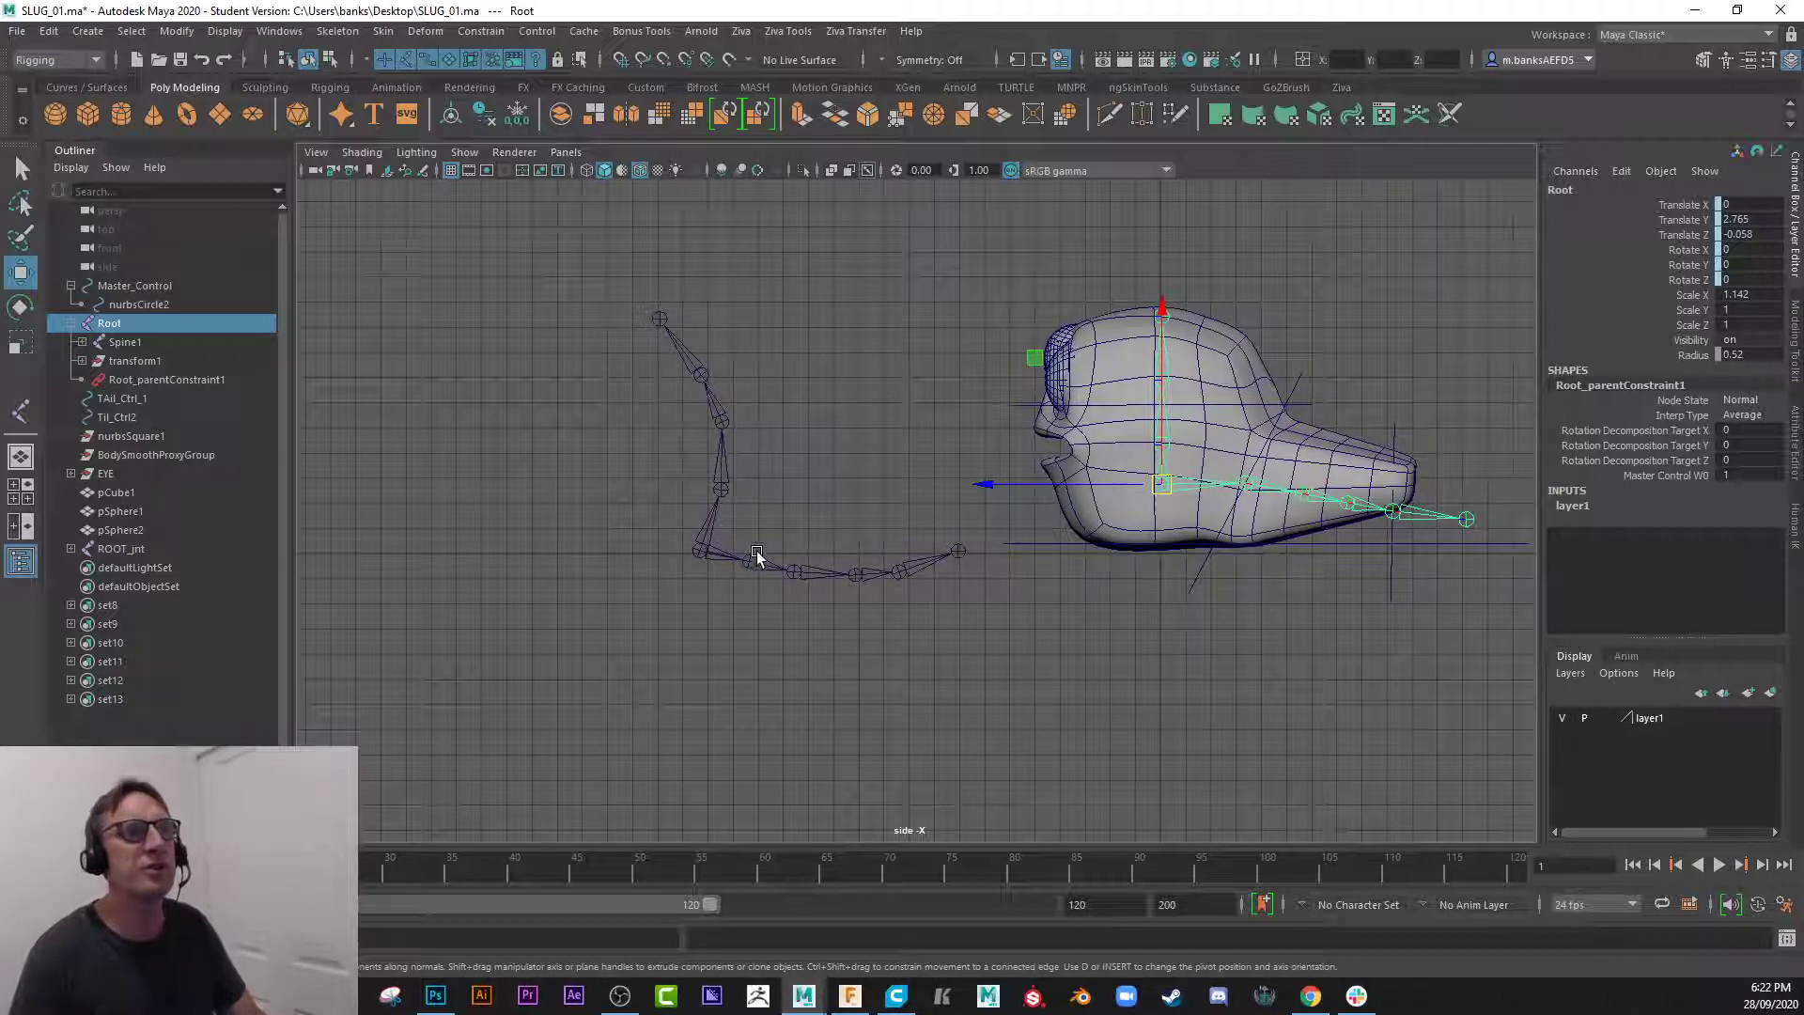
- Create a NURBS circle for the new skeleton and move it along Z to about 20.7
{"action": "left_click", "coordinate": [707, 554]}
{"action": "scroll", "coordinate": [721, 583], "scroll_direction": "down", "scroll_amount": 2}
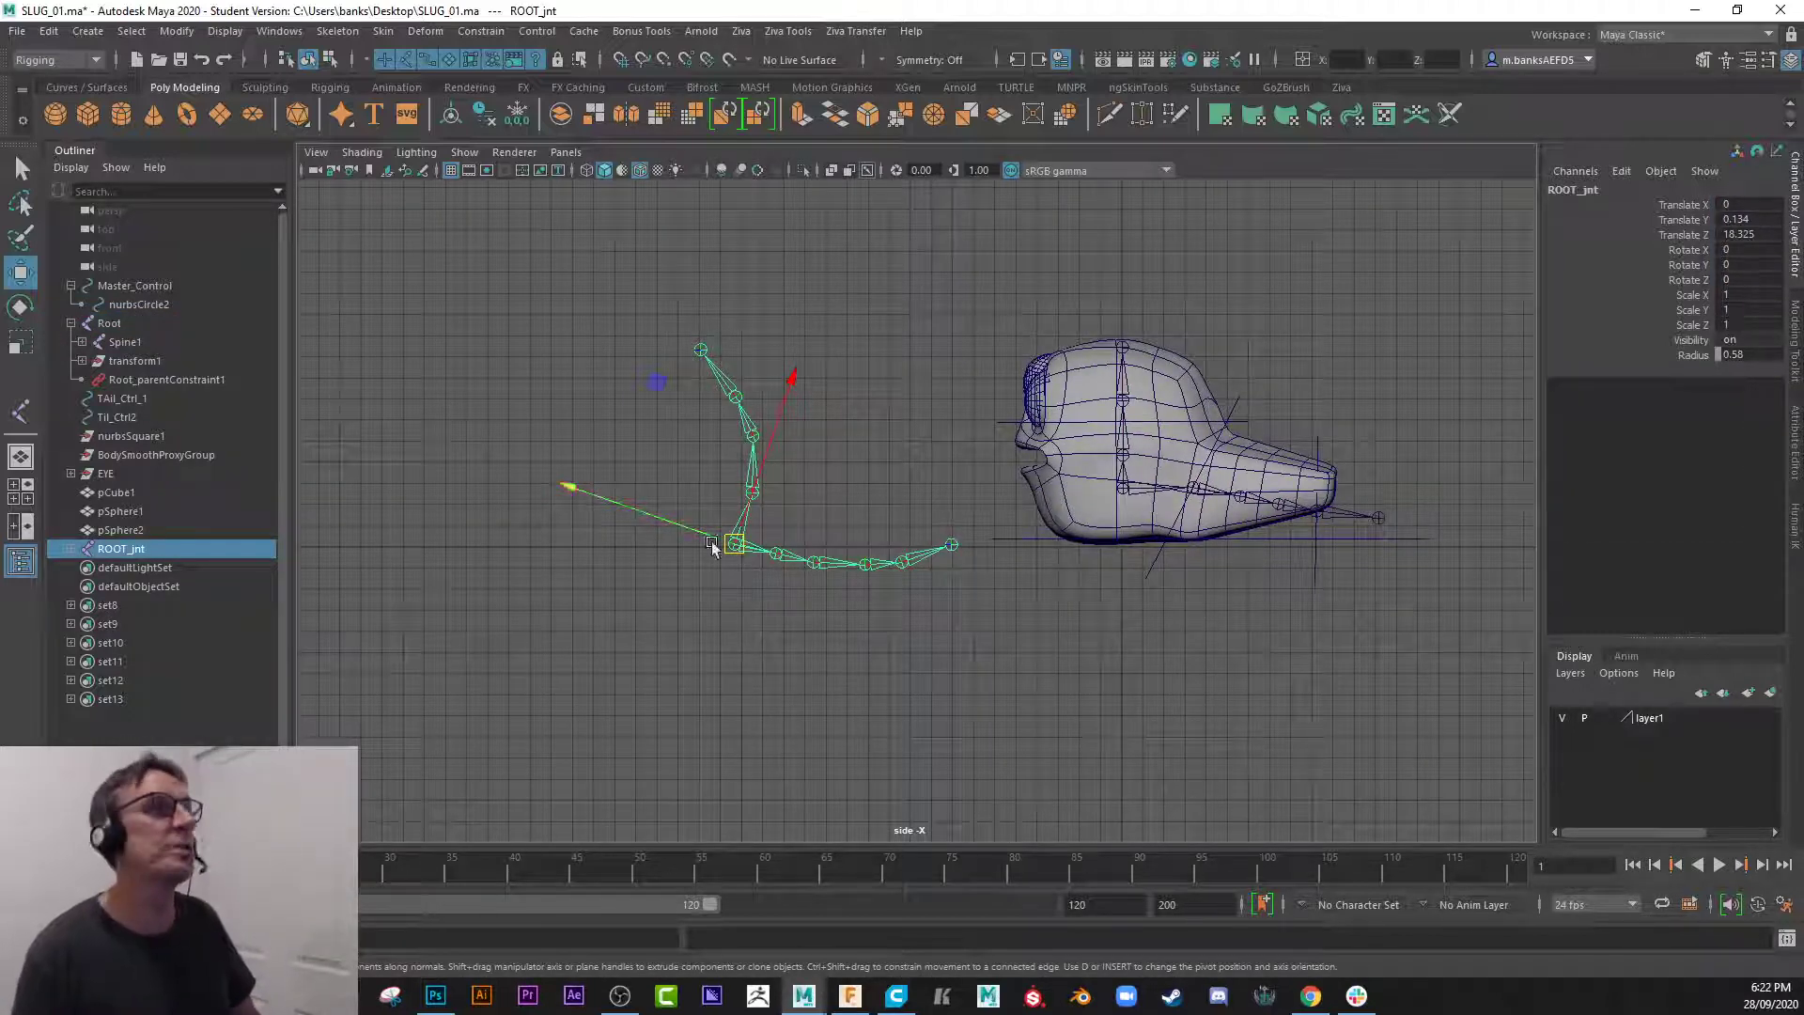
{"action": "left_click", "coordinate": [87, 33]}
{"action": "mouse_move", "coordinate": [210, 77]}
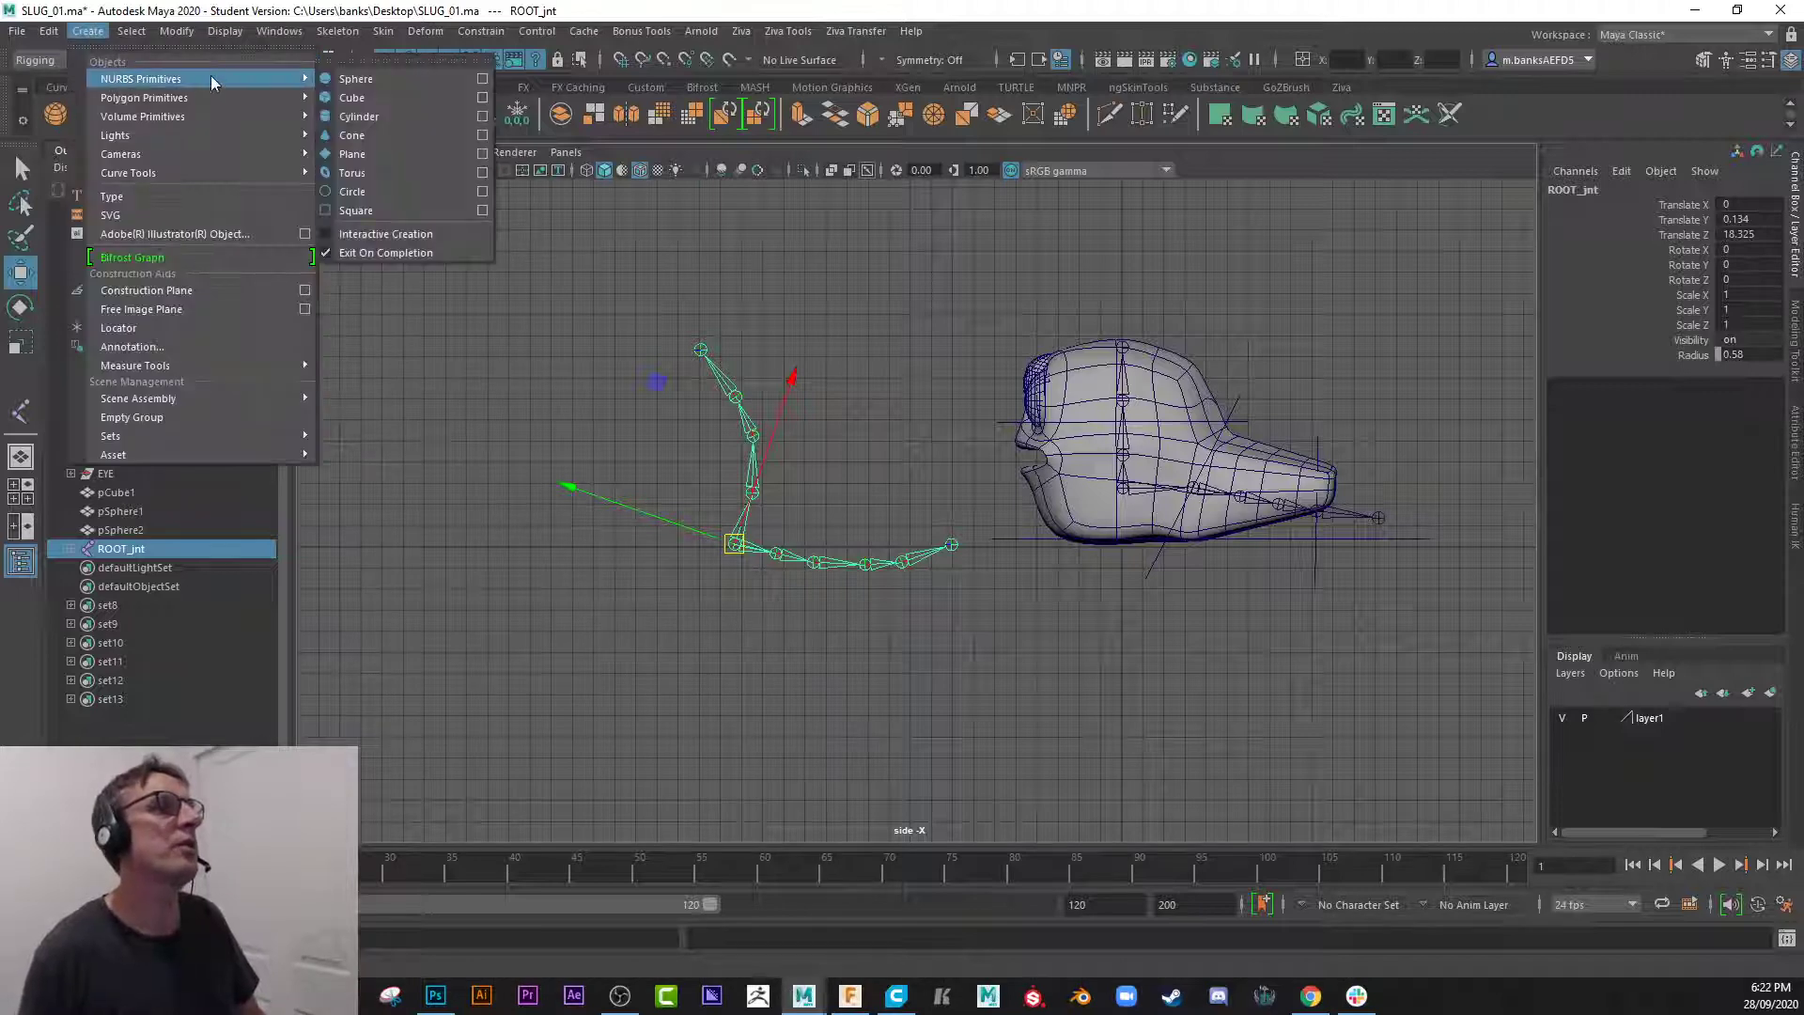
{"action": "left_click", "coordinate": [388, 194]}
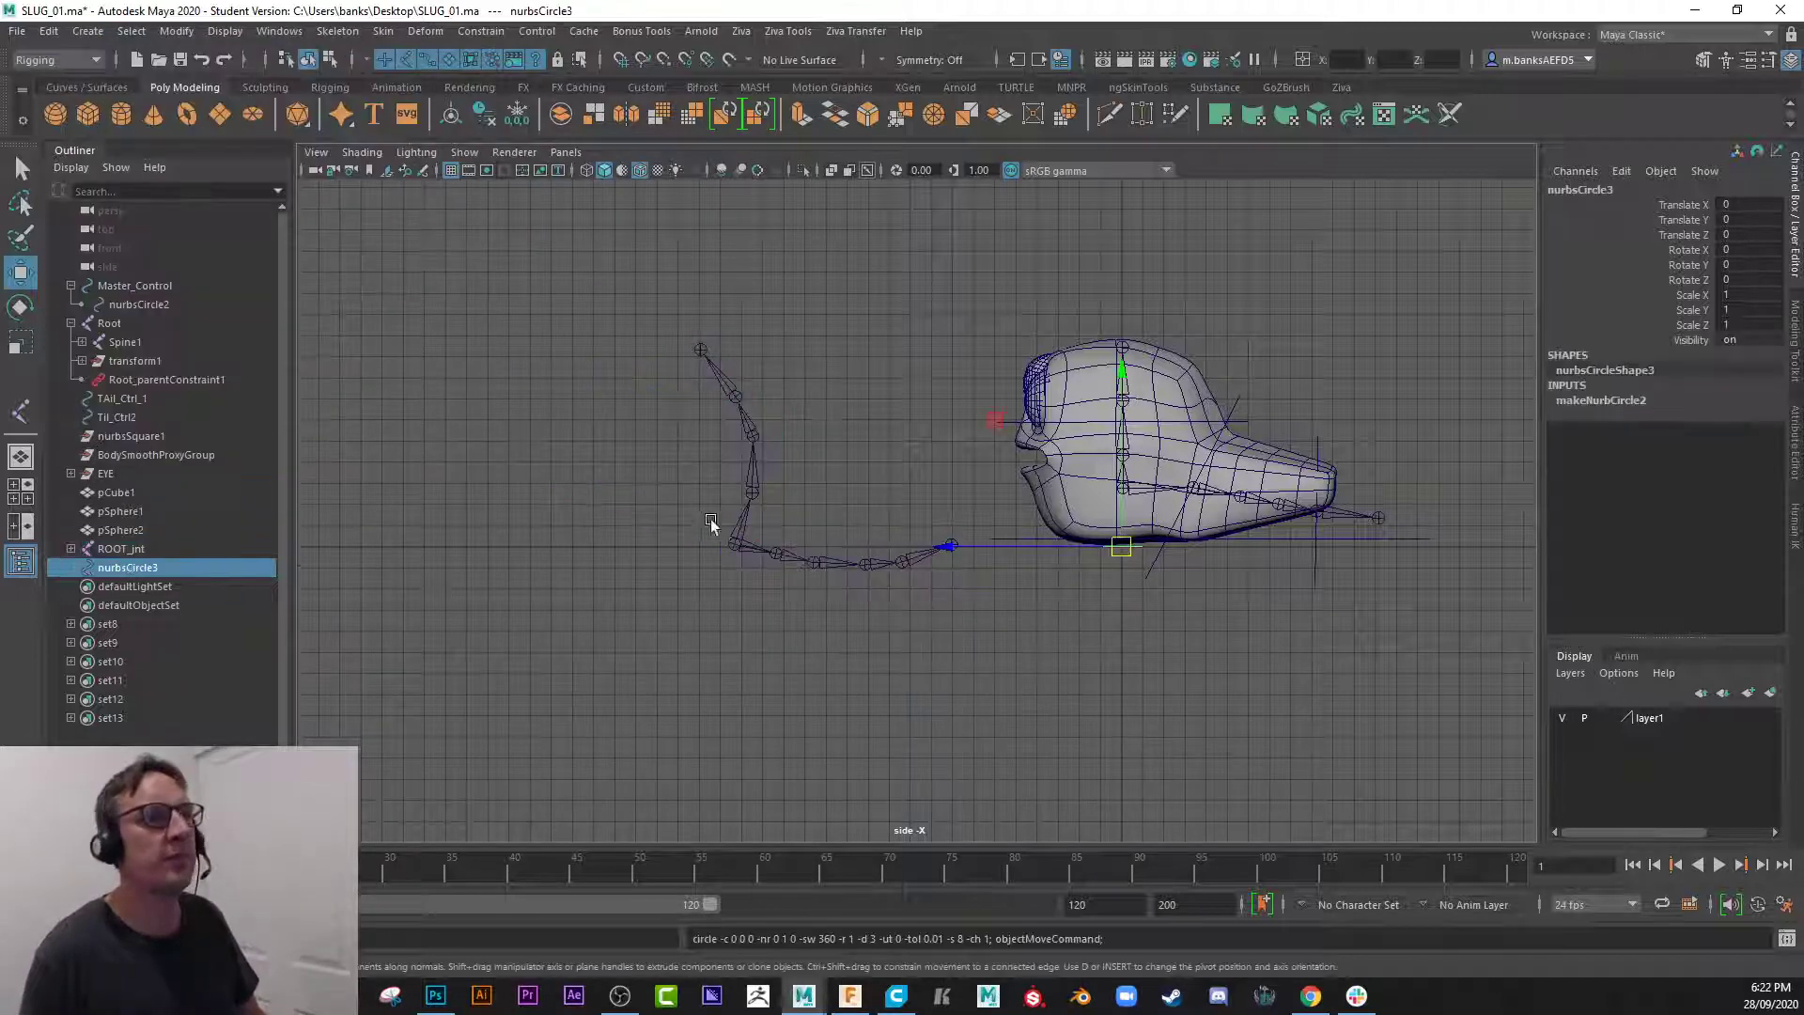
{"action": "left_click_drag", "start_coordinate": [1013, 552], "coordinate": [662, 595]}
{"action": "middle_click_drag", "start_coordinate": [663, 595], "coordinate": [806, 460], "text": "alt"}
{"action": "right_click_drag", "start_coordinate": [806, 461], "coordinate": [806, 523], "text": "alt"}
- Scale the circle to about 8.67 in X and Y and 11.0 in Z, and place it around the new skeleton at about Z 12.93
{"action": "key", "text": "r"}
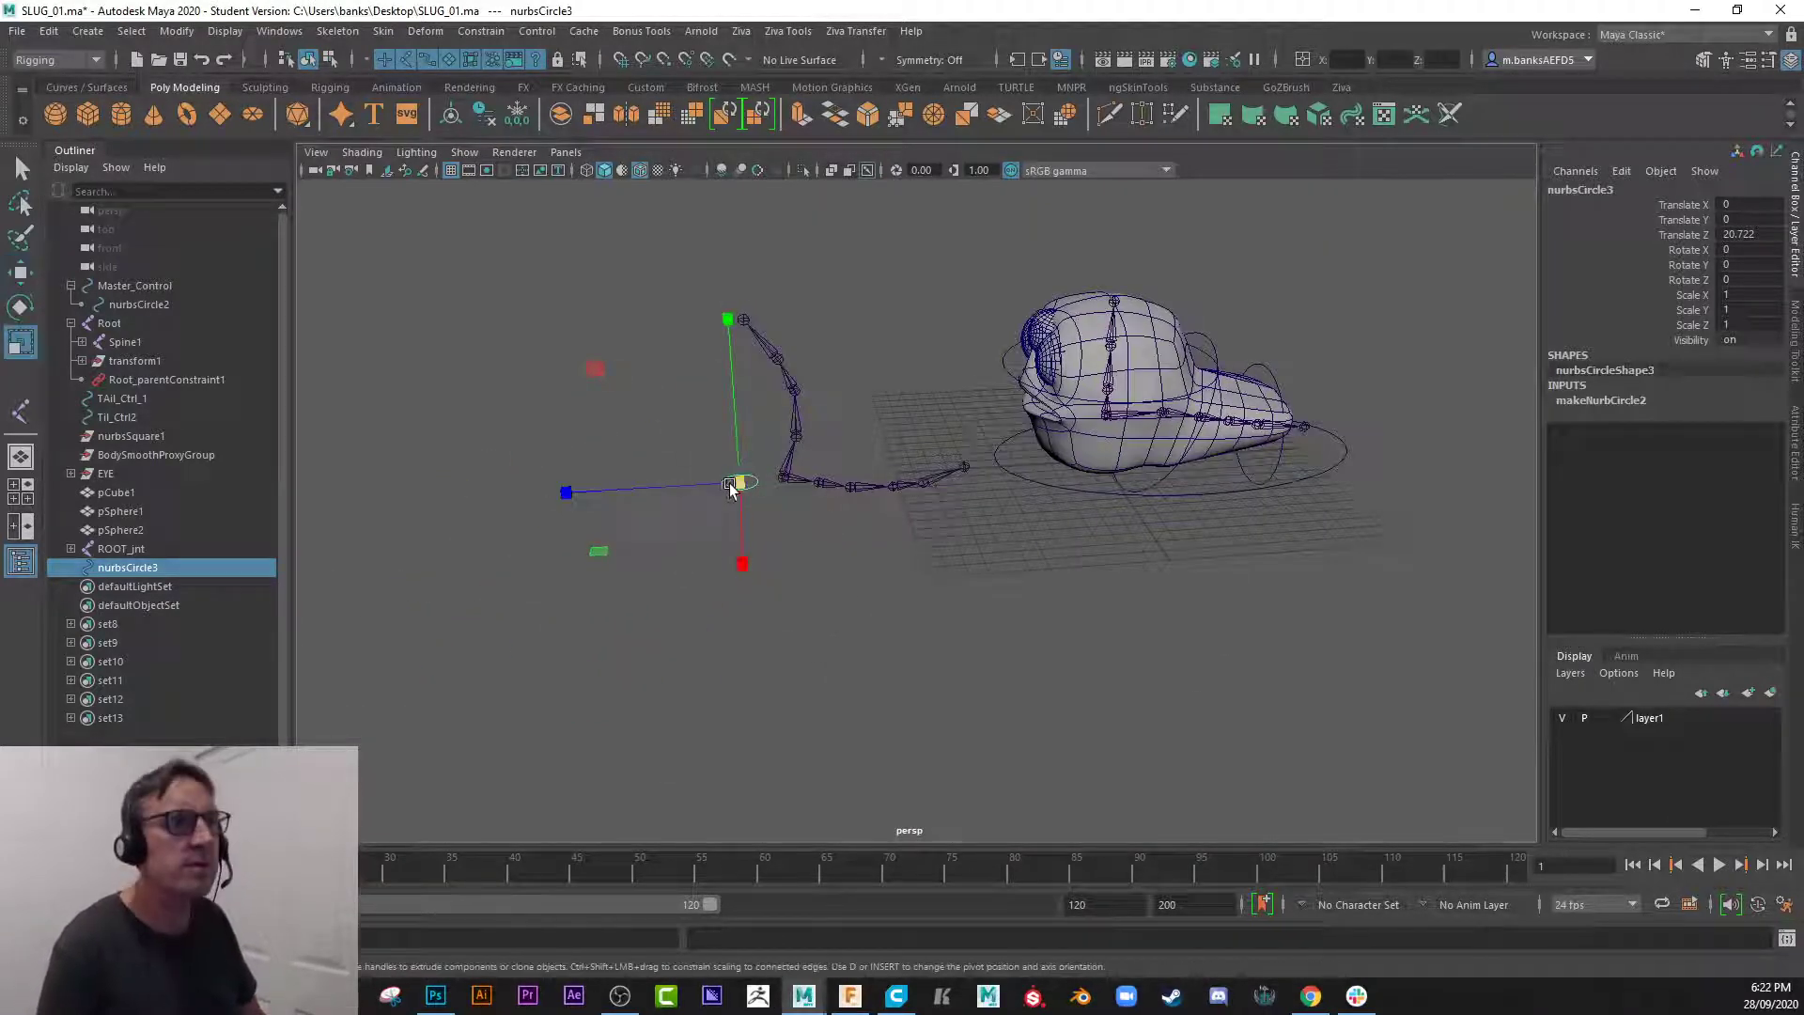
{"action": "left_click_drag", "start_coordinate": [738, 484], "coordinate": [952, 578]}
{"action": "key", "text": "w"}
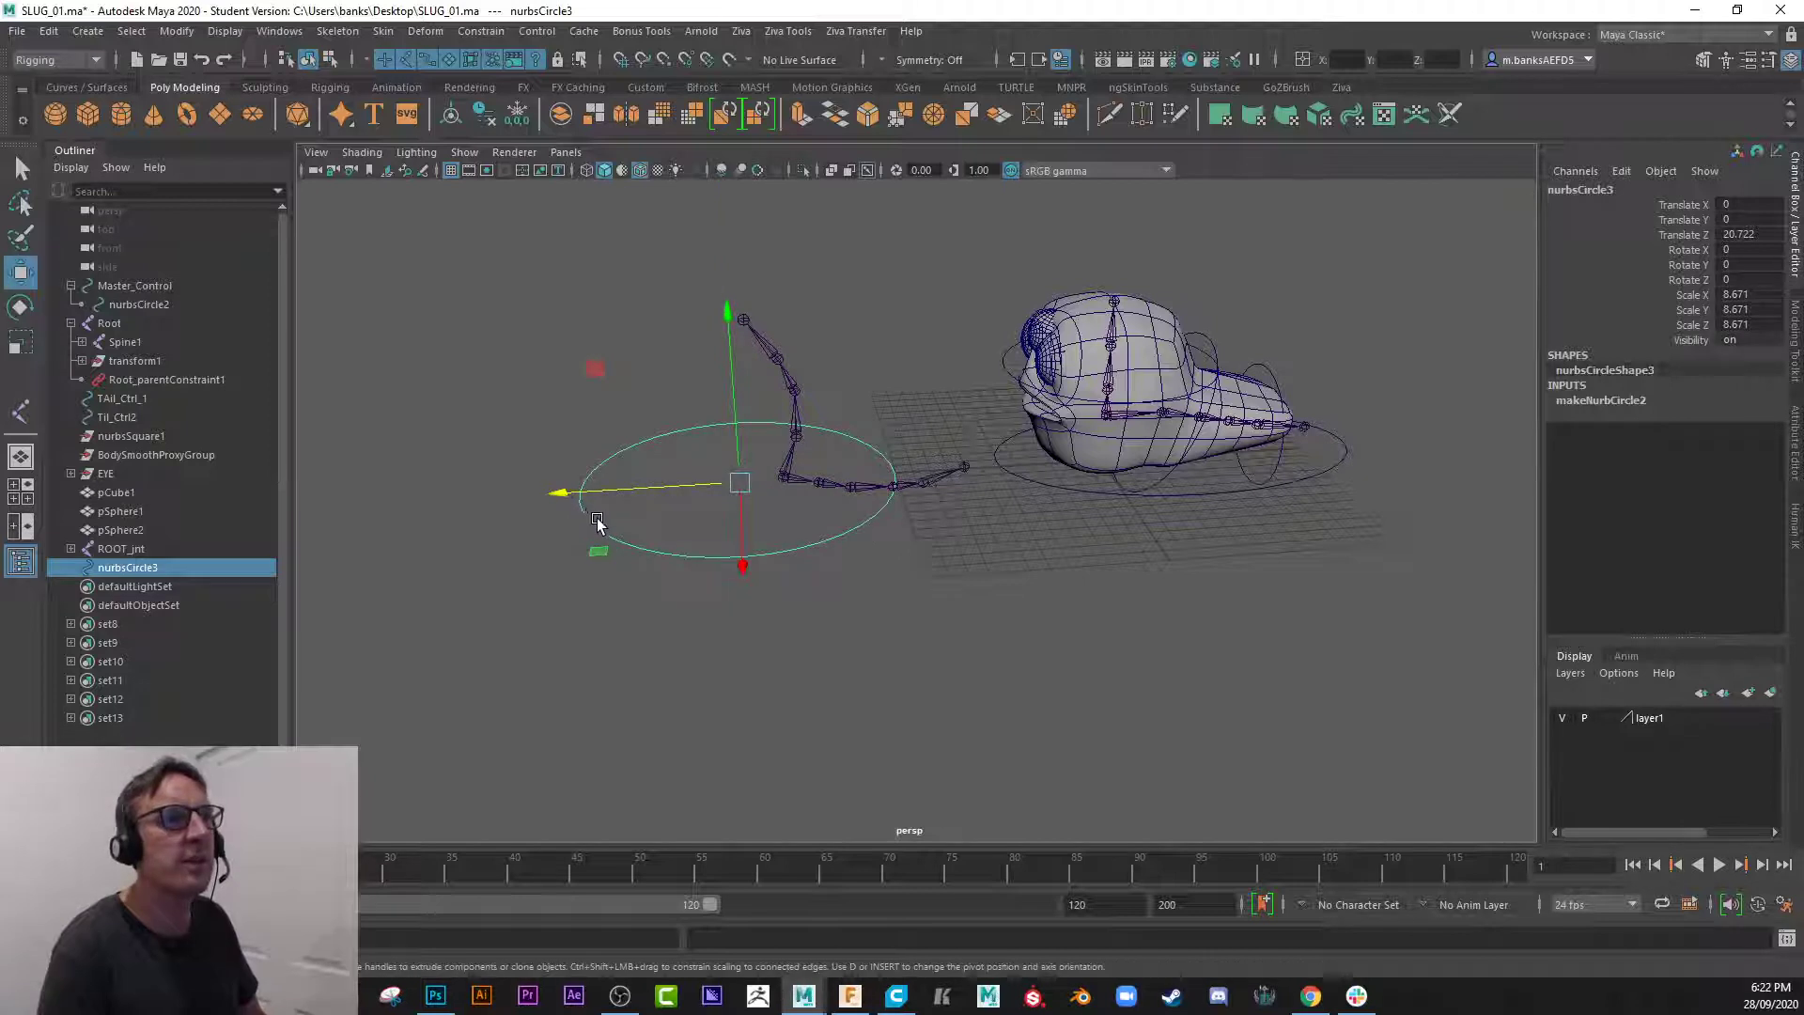
{"action": "key", "text": "r"}
{"action": "mouse_move", "coordinate": [564, 491]}
{"action": "left_mouse_down"}
{"action": "mouse_move", "coordinate": [483, 504]}
{"action": "mouse_move", "coordinate": [532, 505]}
{"action": "left_mouse_up"}
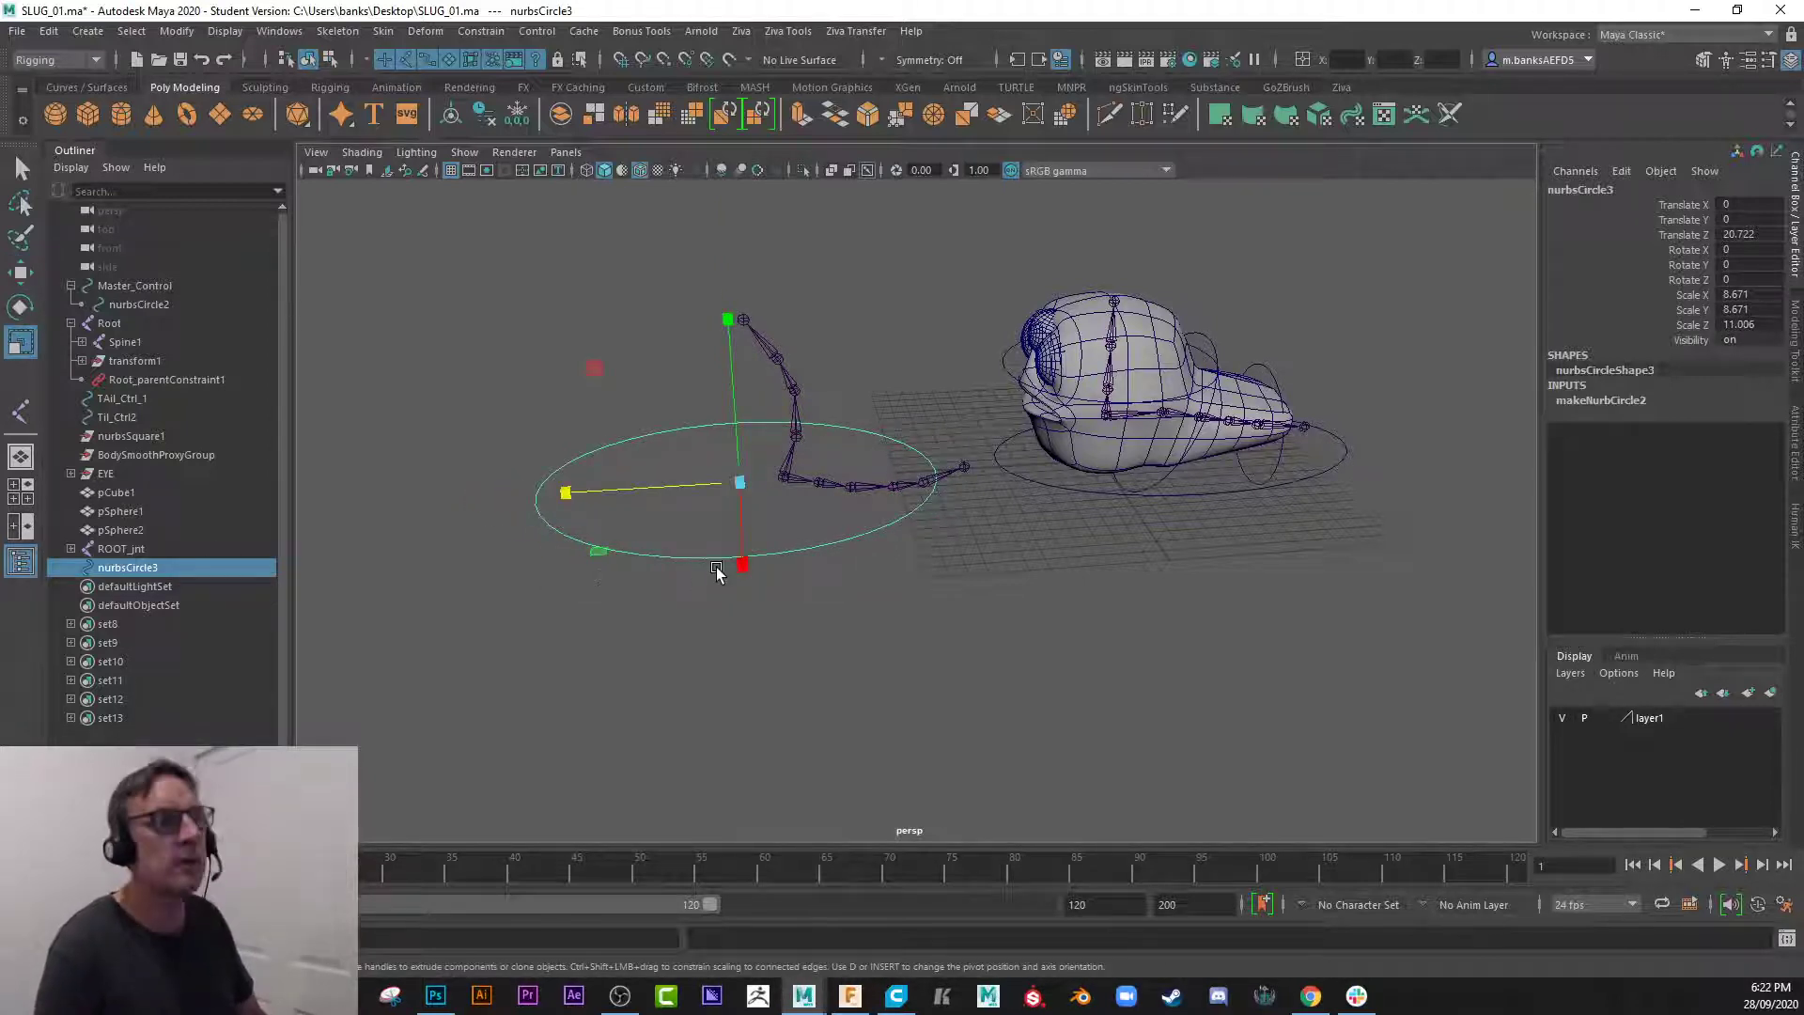
{"action": "key", "text": "w"}
{"action": "left_click_drag", "start_coordinate": [565, 492], "coordinate": [700, 484]}
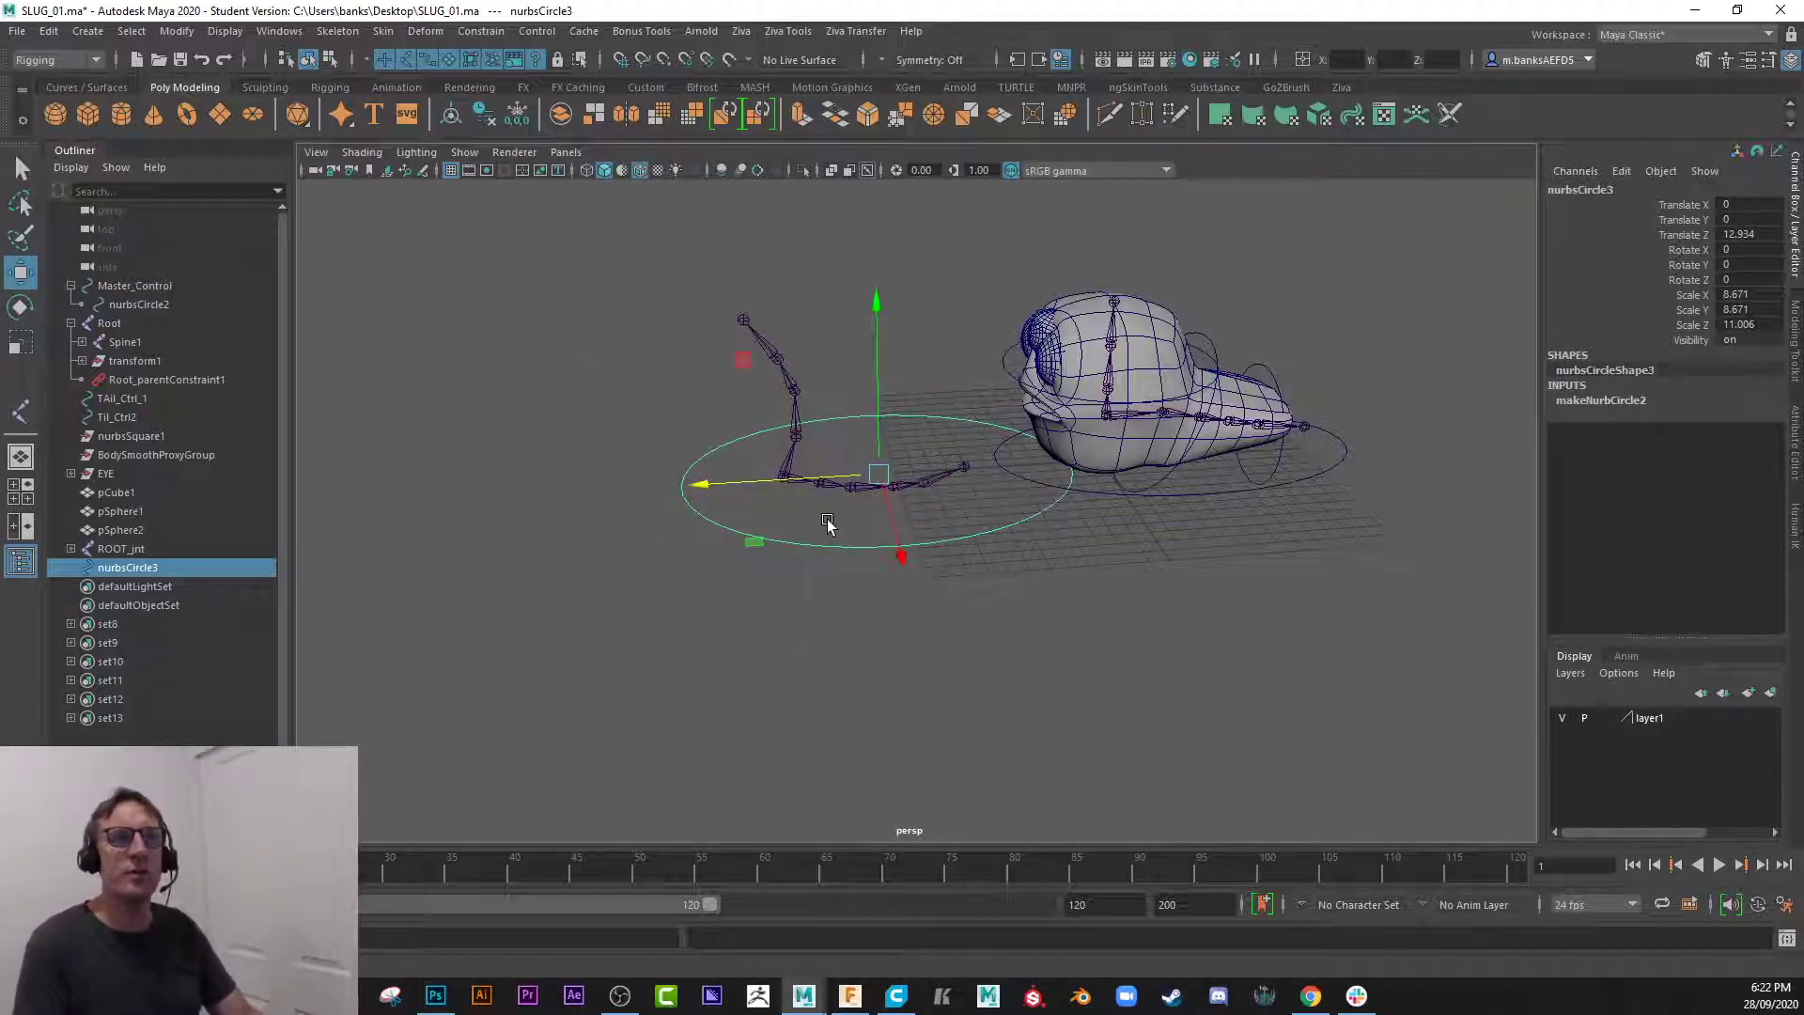
- Show the circle's control vertices and pull the front one forward along Z to form a pointed front
{"action": "left_click_drag", "start_coordinate": [790, 504], "coordinate": [757, 558], "text": "alt"}
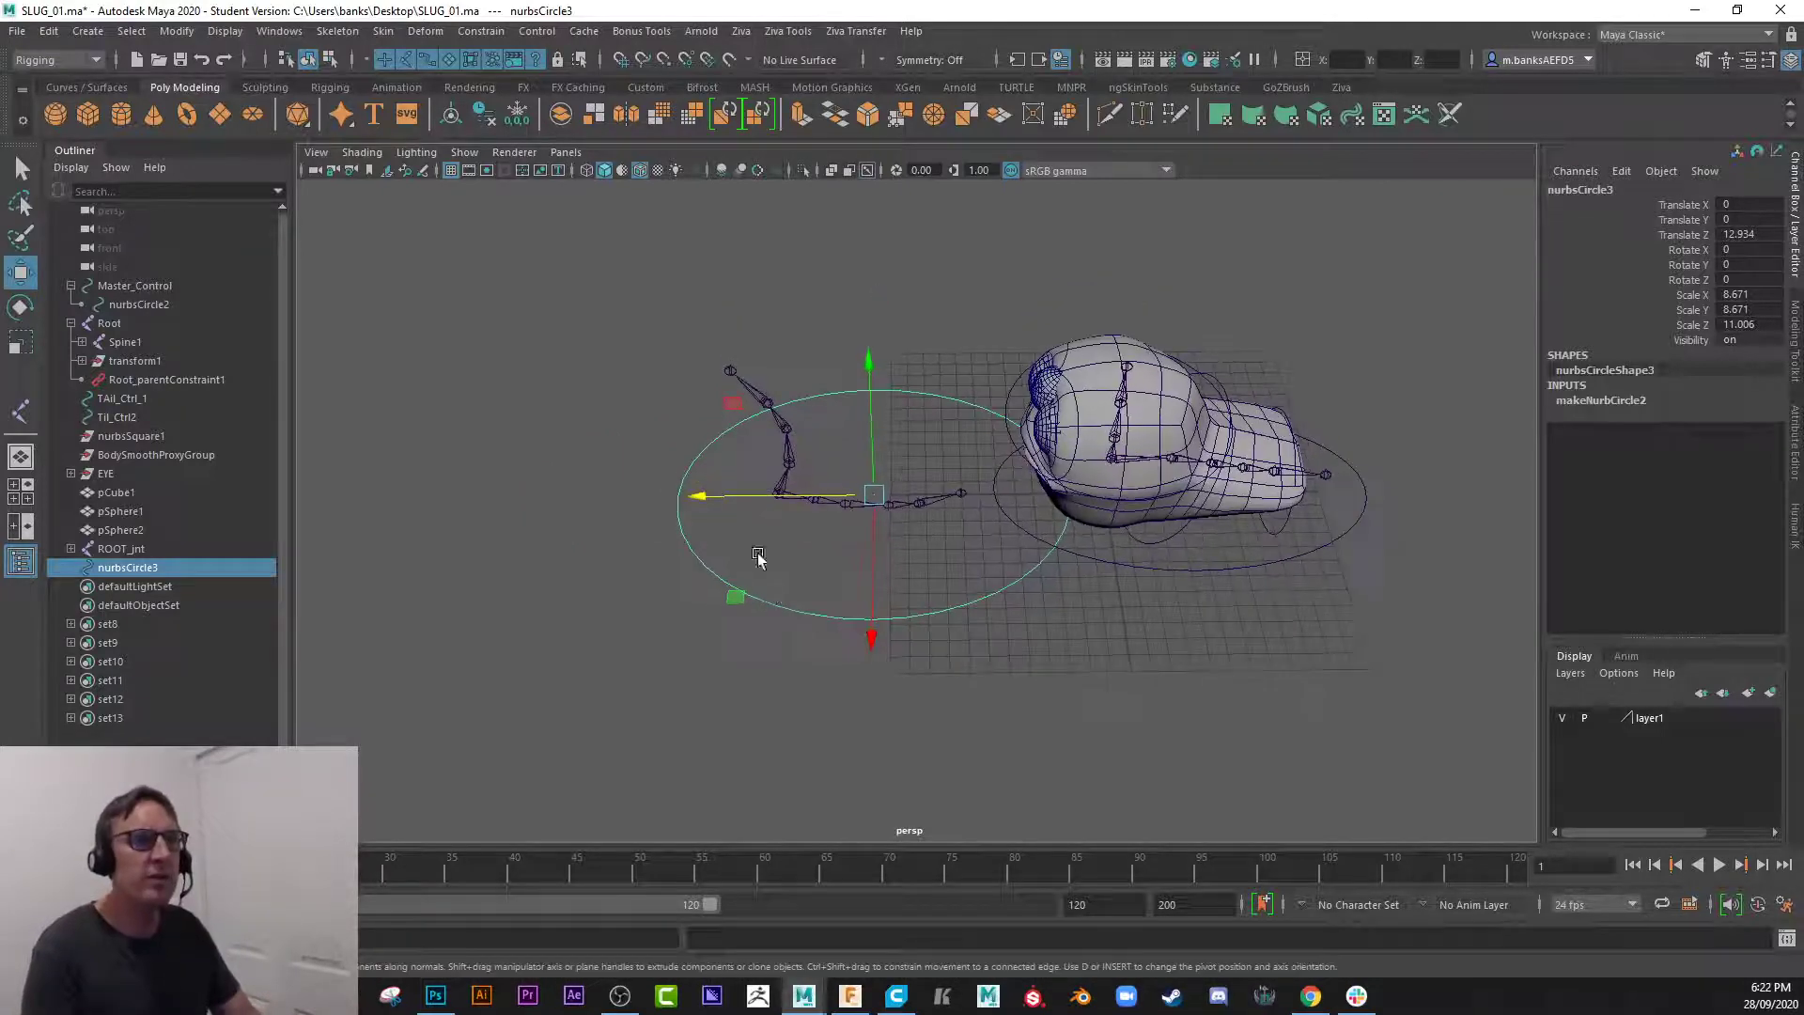
{"action": "right_click", "coordinate": [790, 612]}
{"action": "right_click_drag", "start_coordinate": [787, 613], "coordinate": [675, 536]}
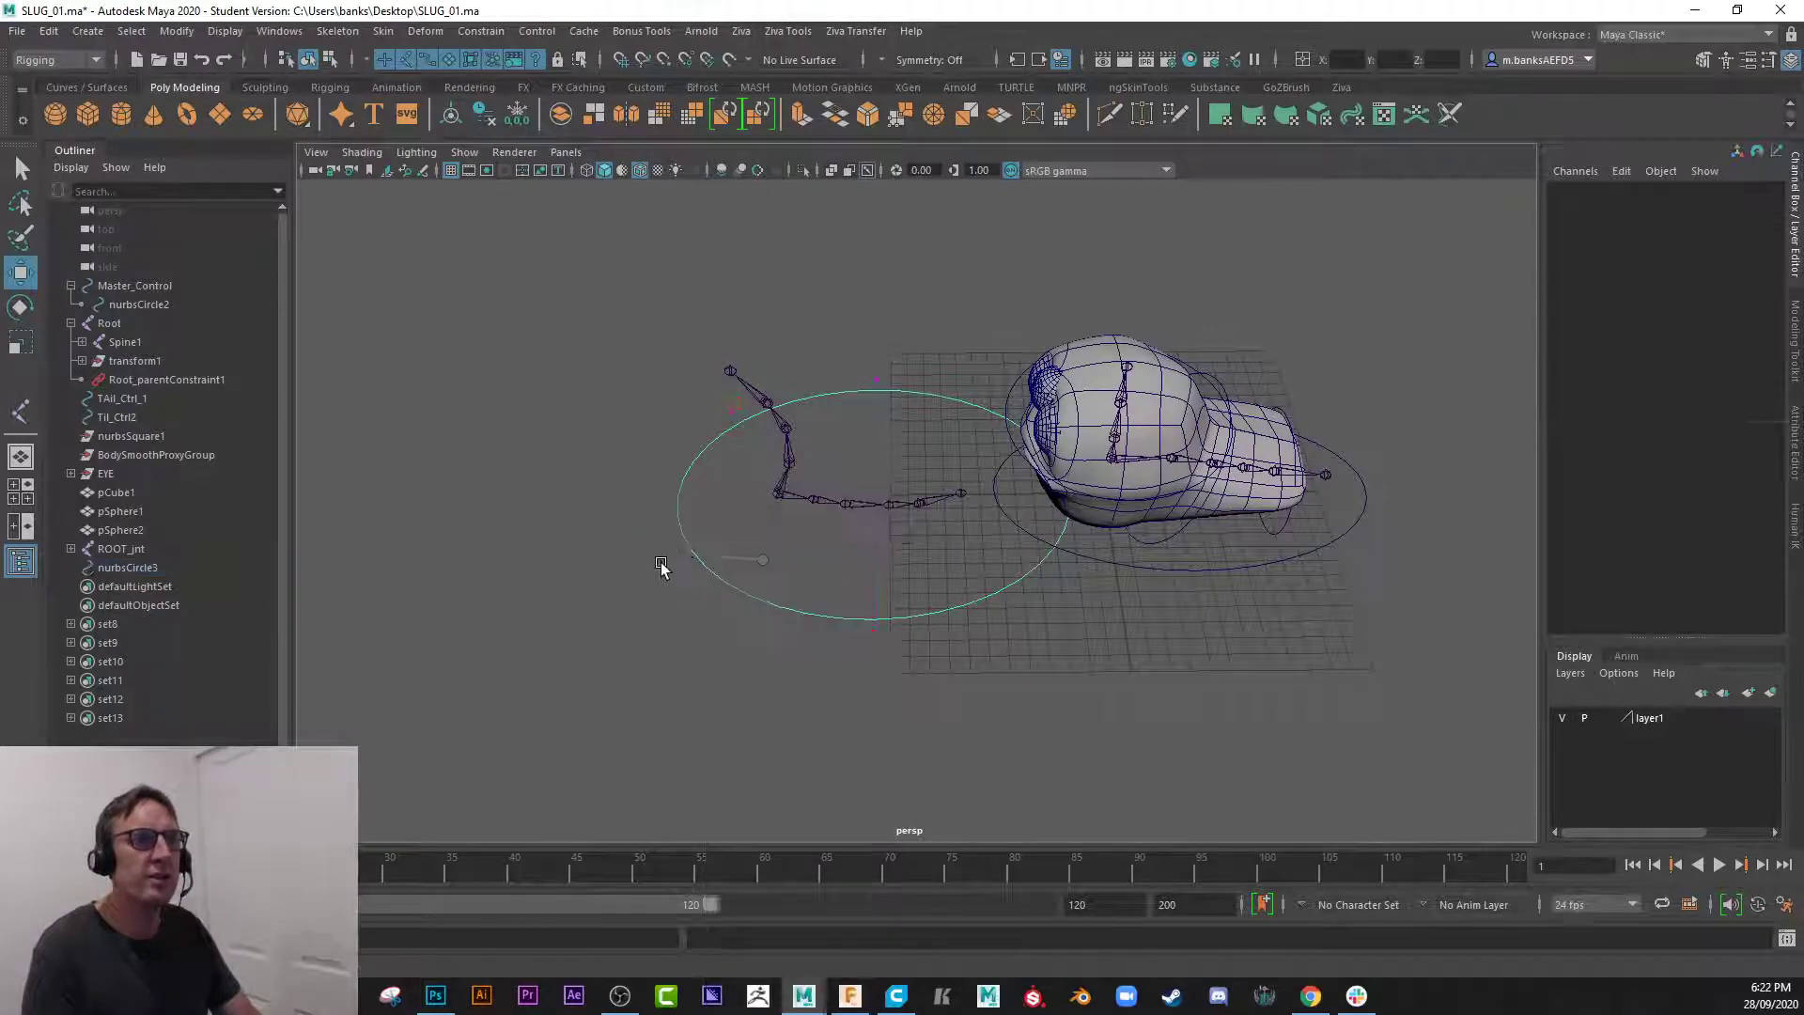
{"action": "left_click_drag", "start_coordinate": [664, 568], "coordinate": [738, 658], "text": "alt"}
{"action": "left_click_drag", "start_coordinate": [673, 648], "coordinate": [716, 703], "text": "alt"}
{"action": "left_click_drag", "start_coordinate": [705, 396], "coordinate": [836, 554], "text": "alt"}
{"action": "left_click", "coordinate": [817, 643]}
{"action": "left_click", "coordinate": [750, 606]}
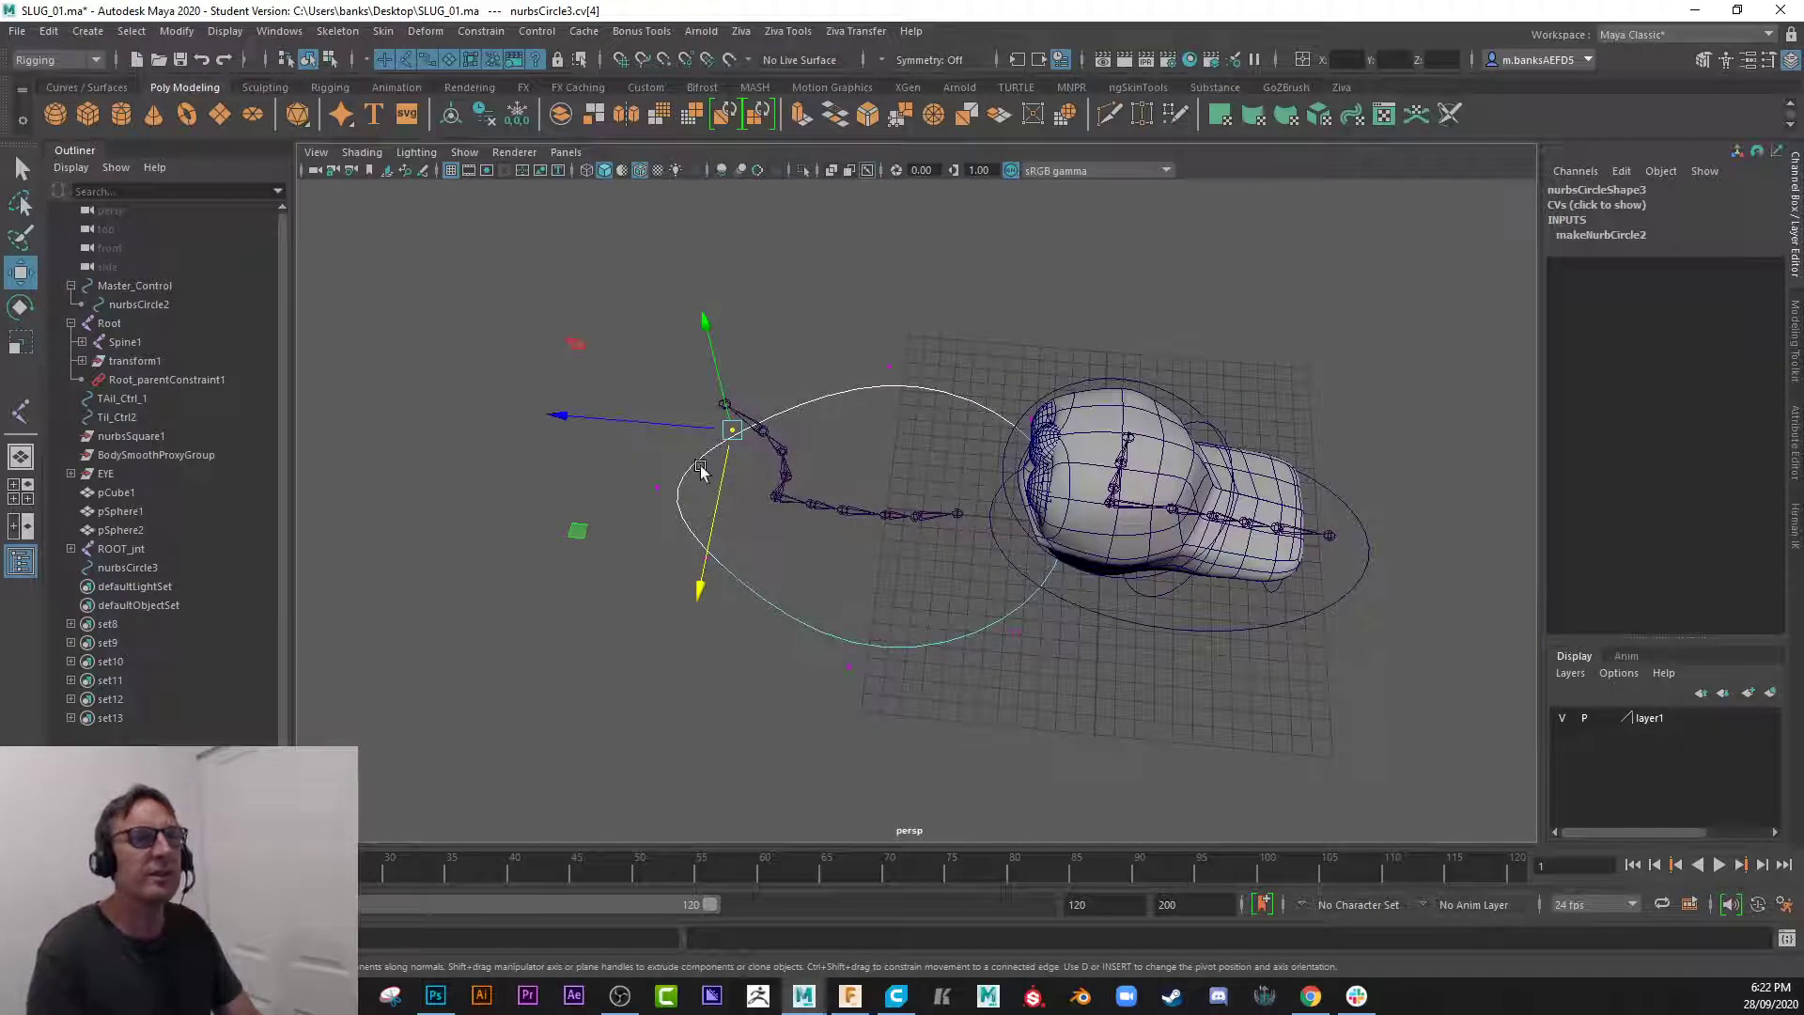
{"action": "left_click_drag", "start_coordinate": [635, 465], "coordinate": [680, 528]}
{"action": "left_click_drag", "start_coordinate": [584, 480], "coordinate": [523, 477]}
{"action": "left_click_drag", "start_coordinate": [658, 636], "coordinate": [693, 572], "text": "alt"}
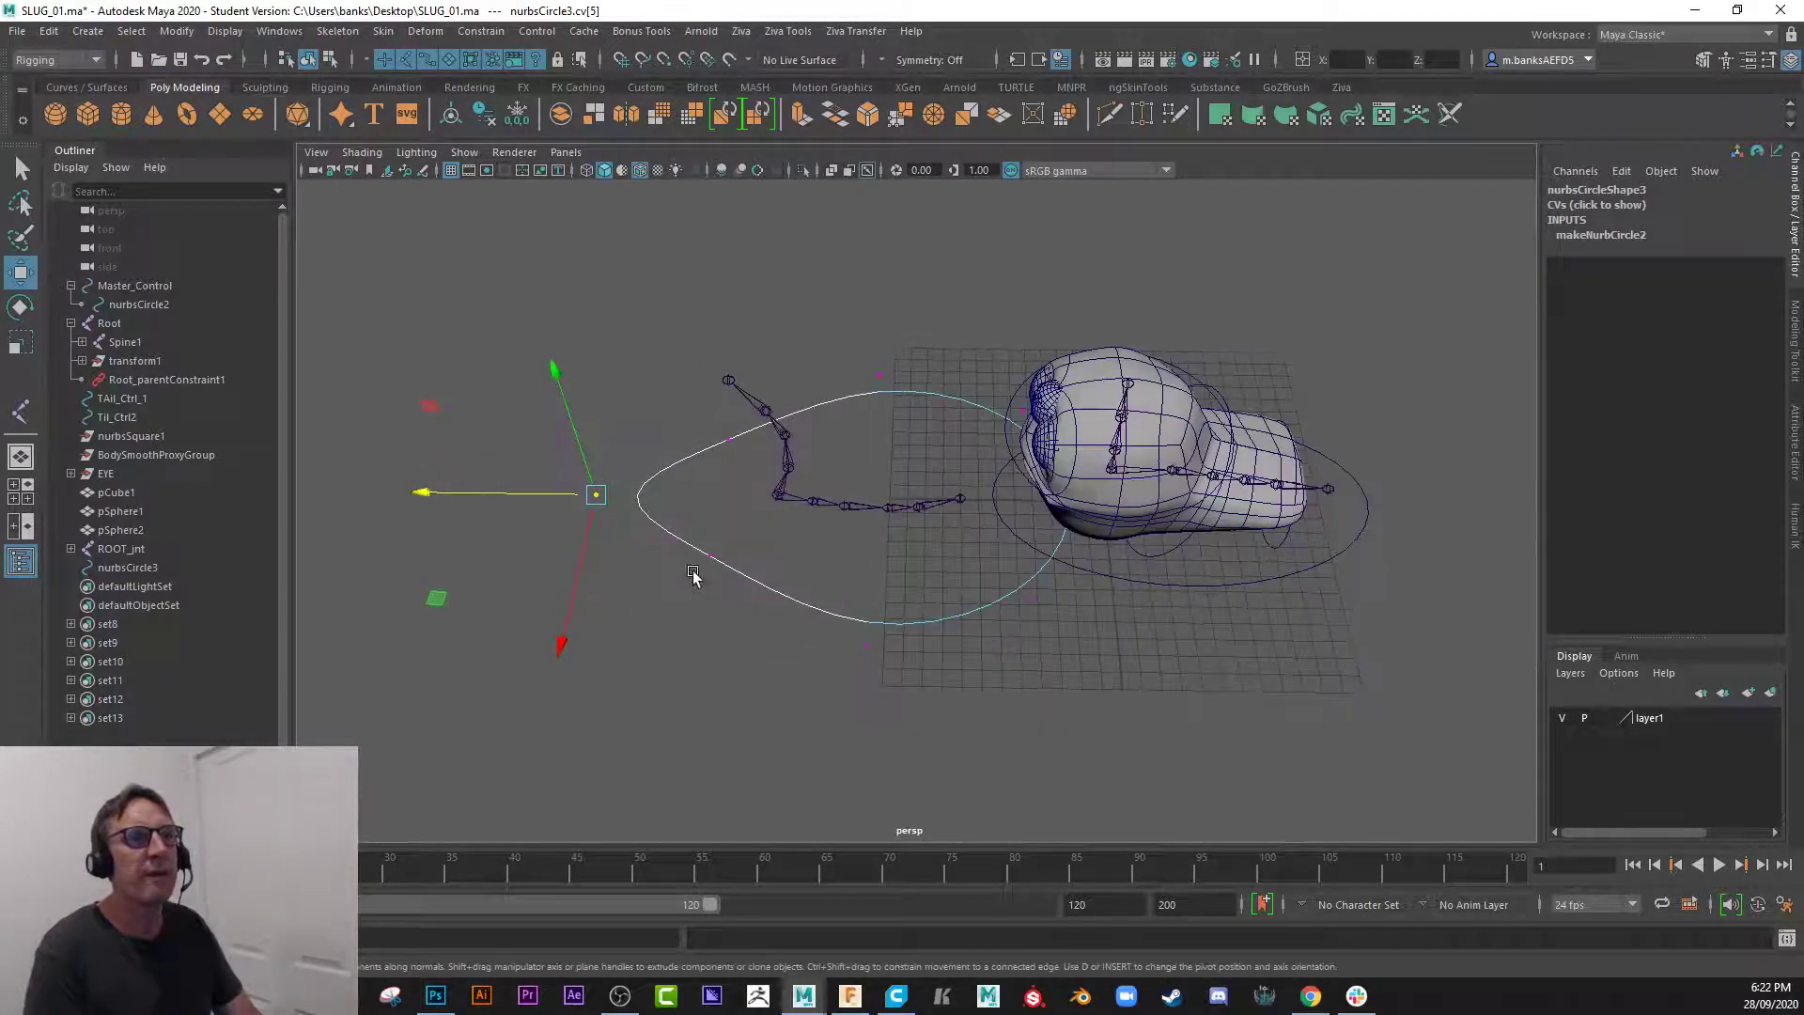
- Return to object selection, rename the pointed control curve MasterCtrller, and freeze its transformations
{"action": "key", "text": "F8"}
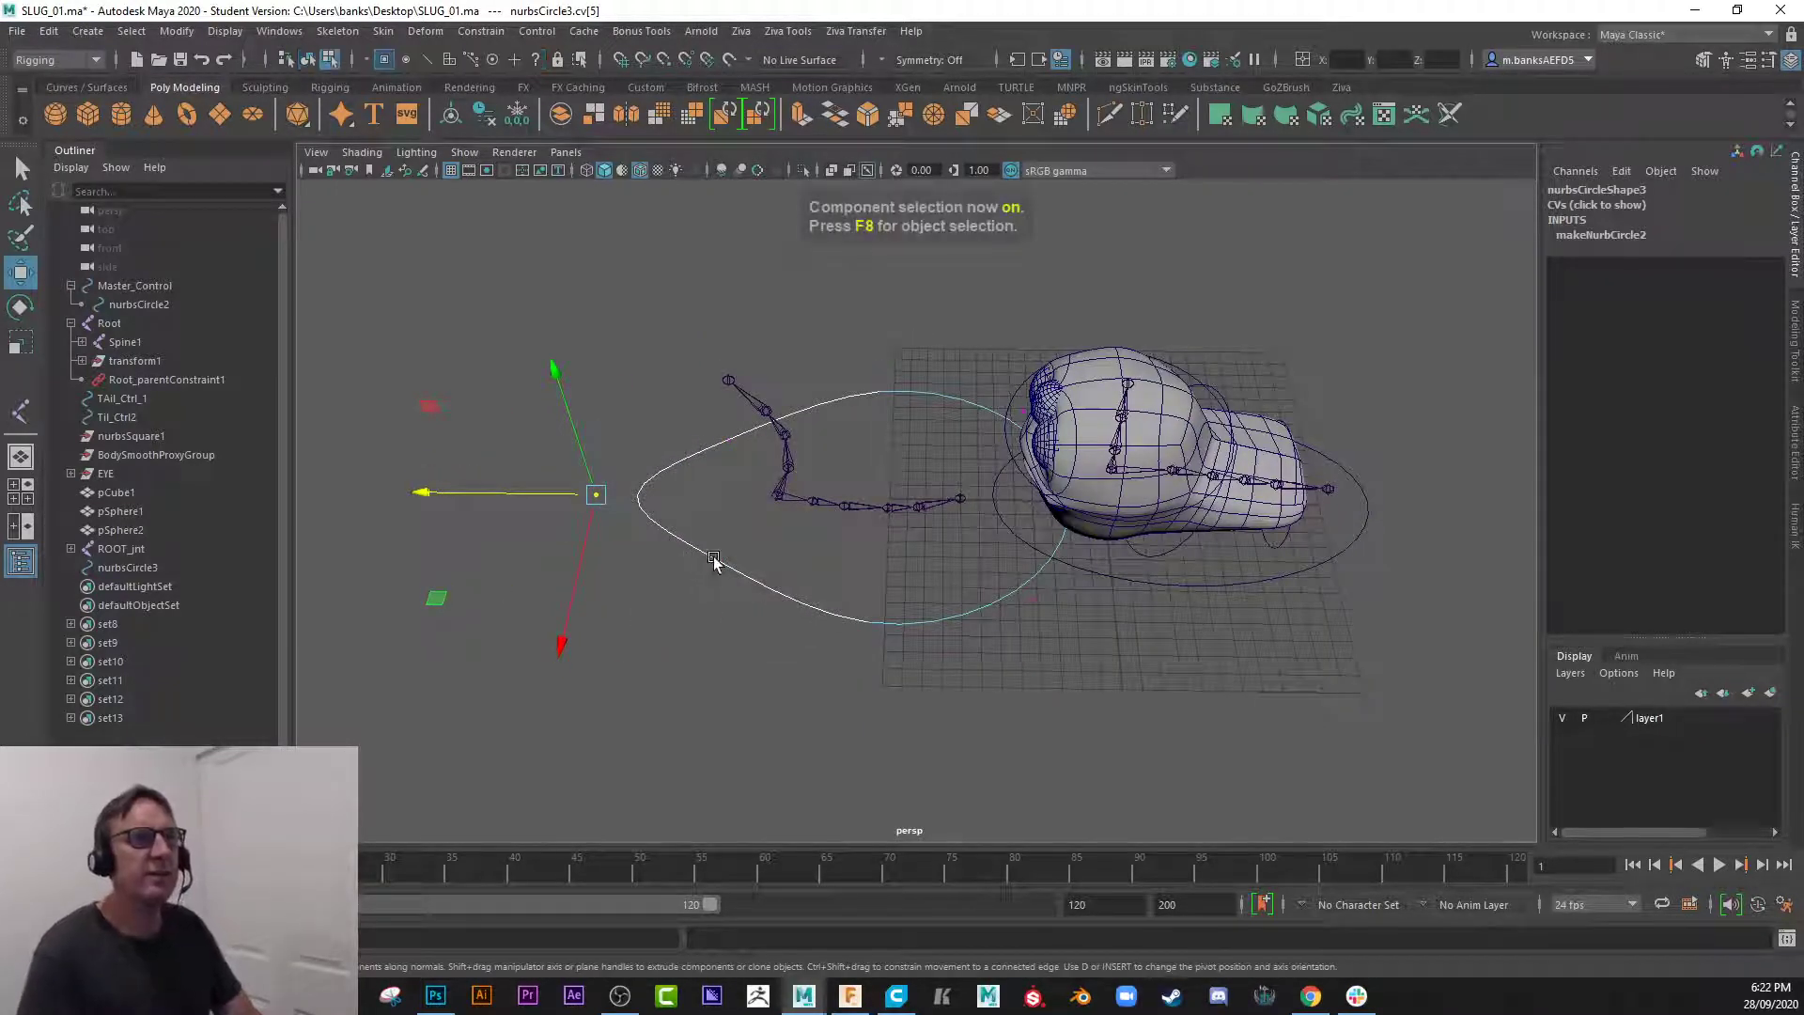
{"action": "key", "text": "F8"}
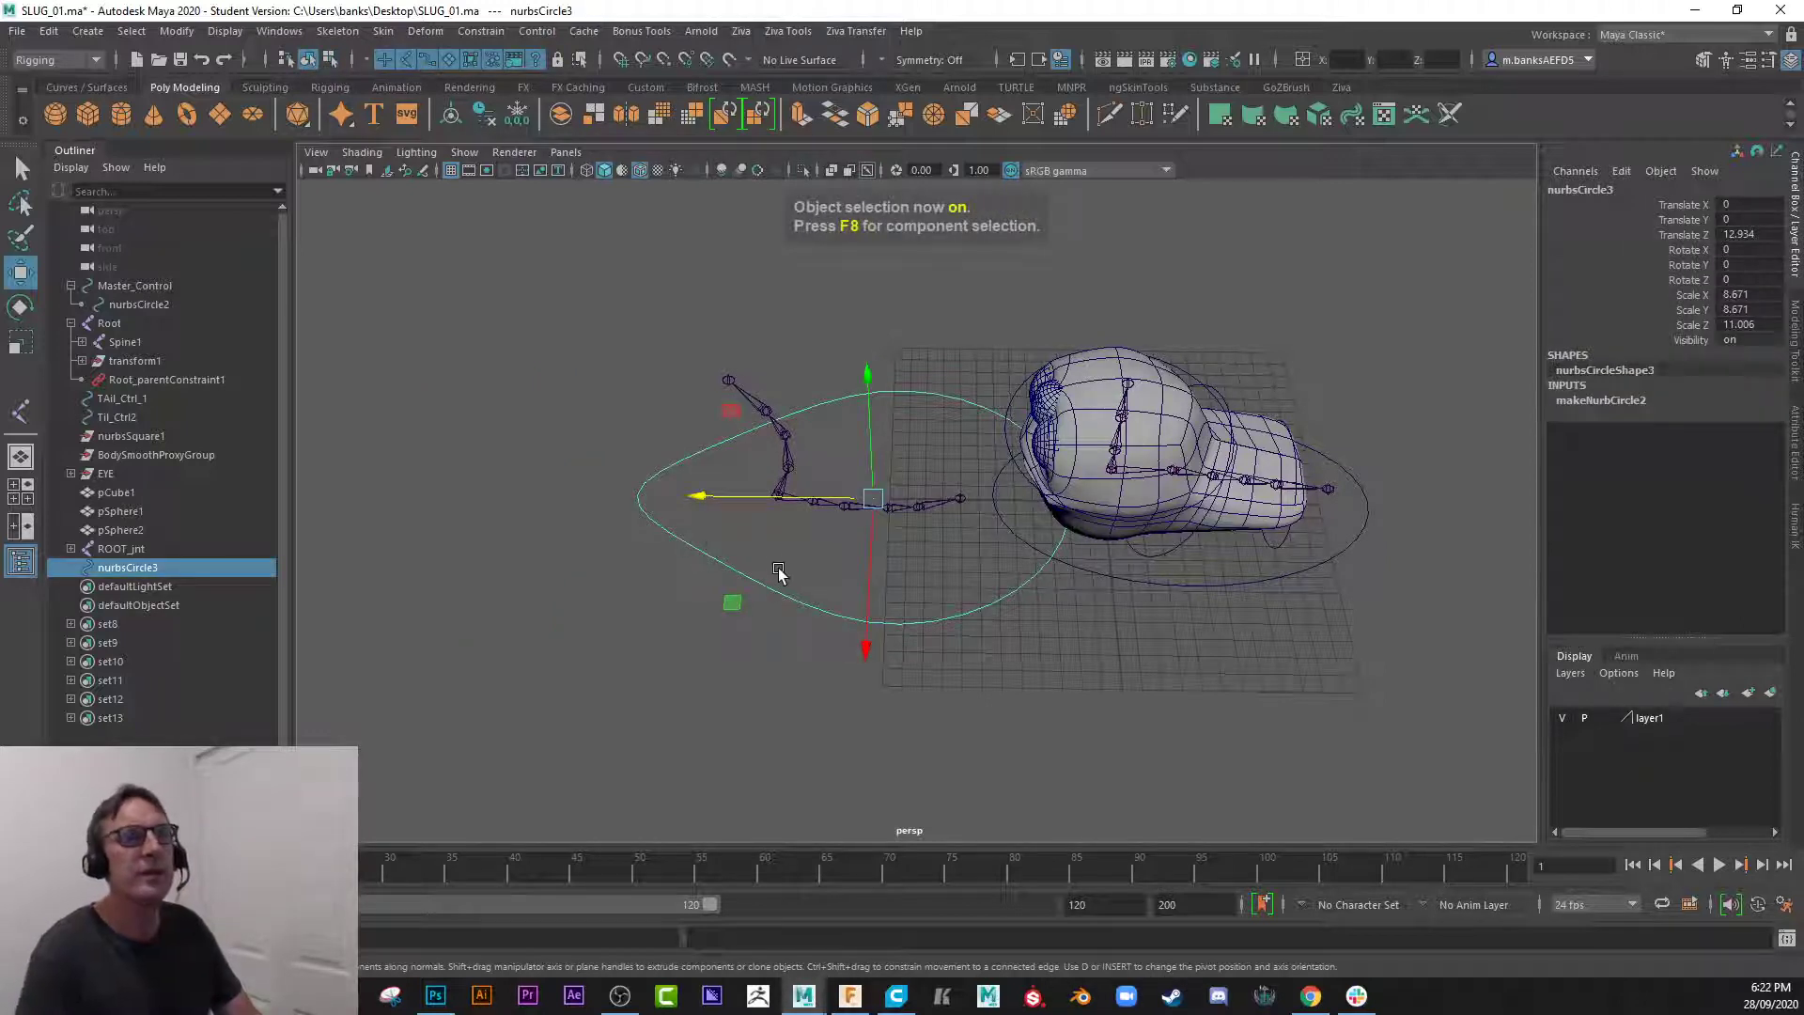
{"action": "double_click", "coordinate": [1593, 192]}
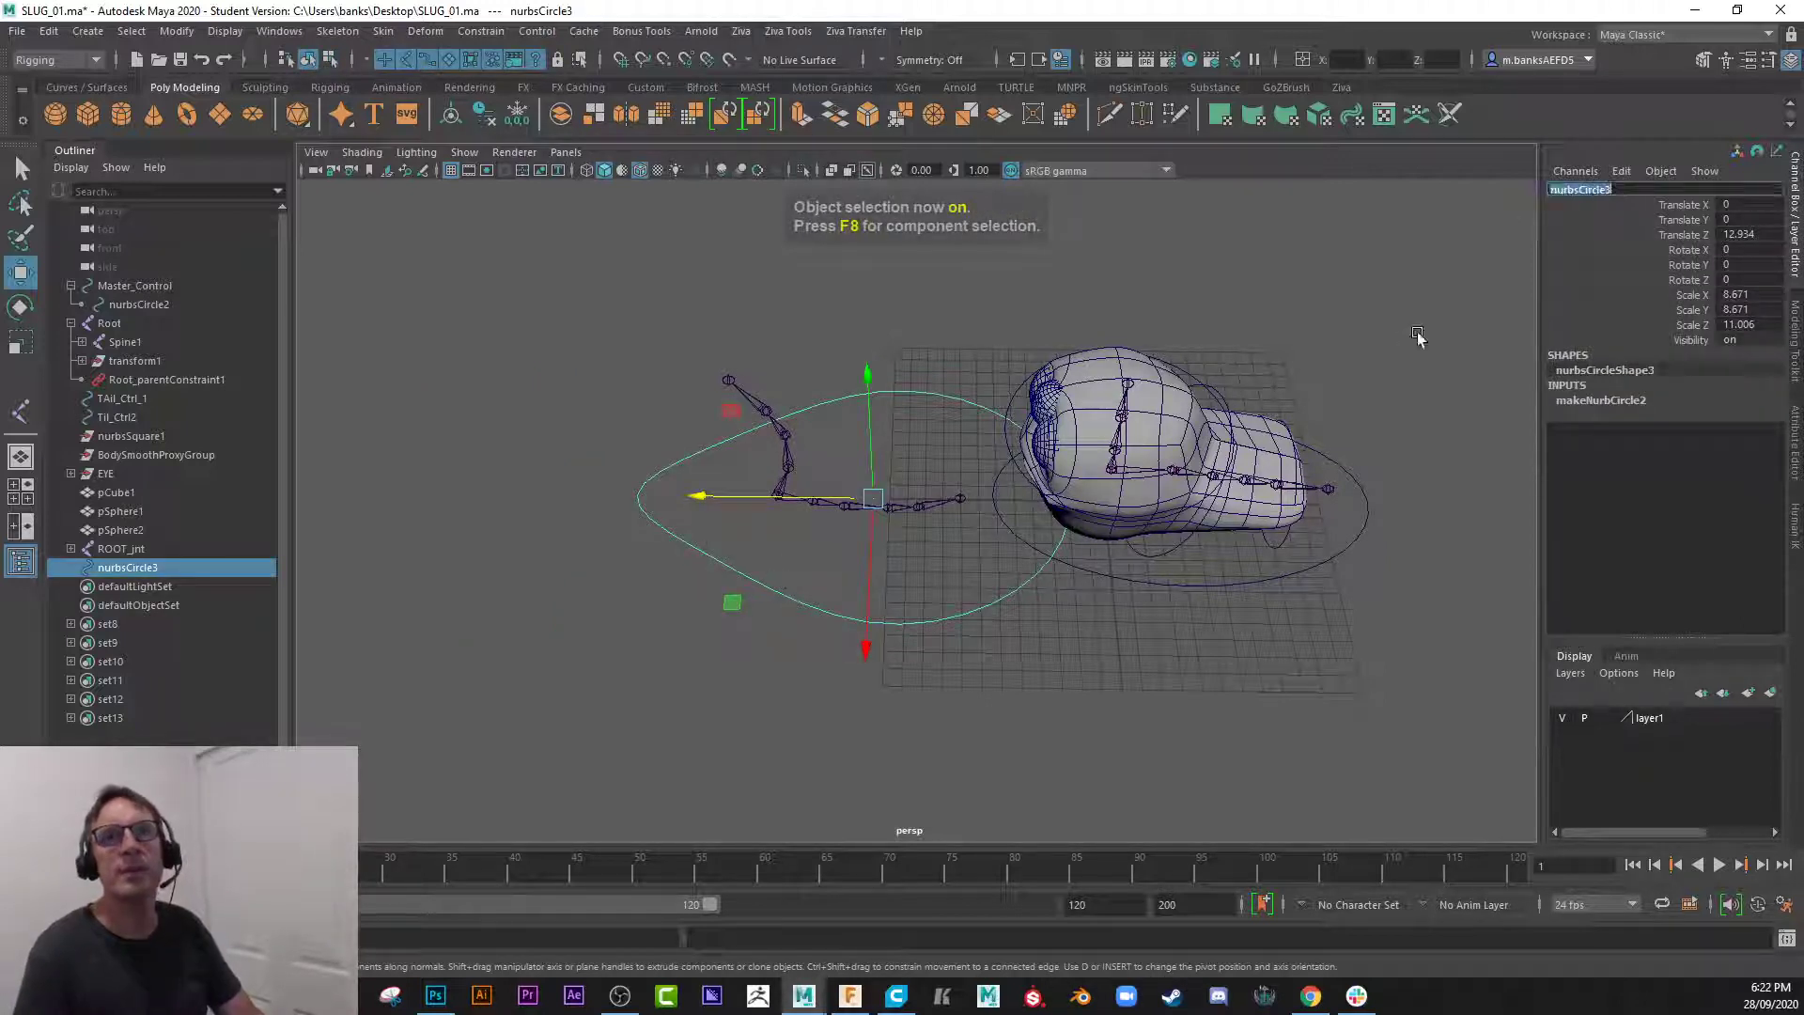
{"action": "type", "text": "MasterCtrller"}
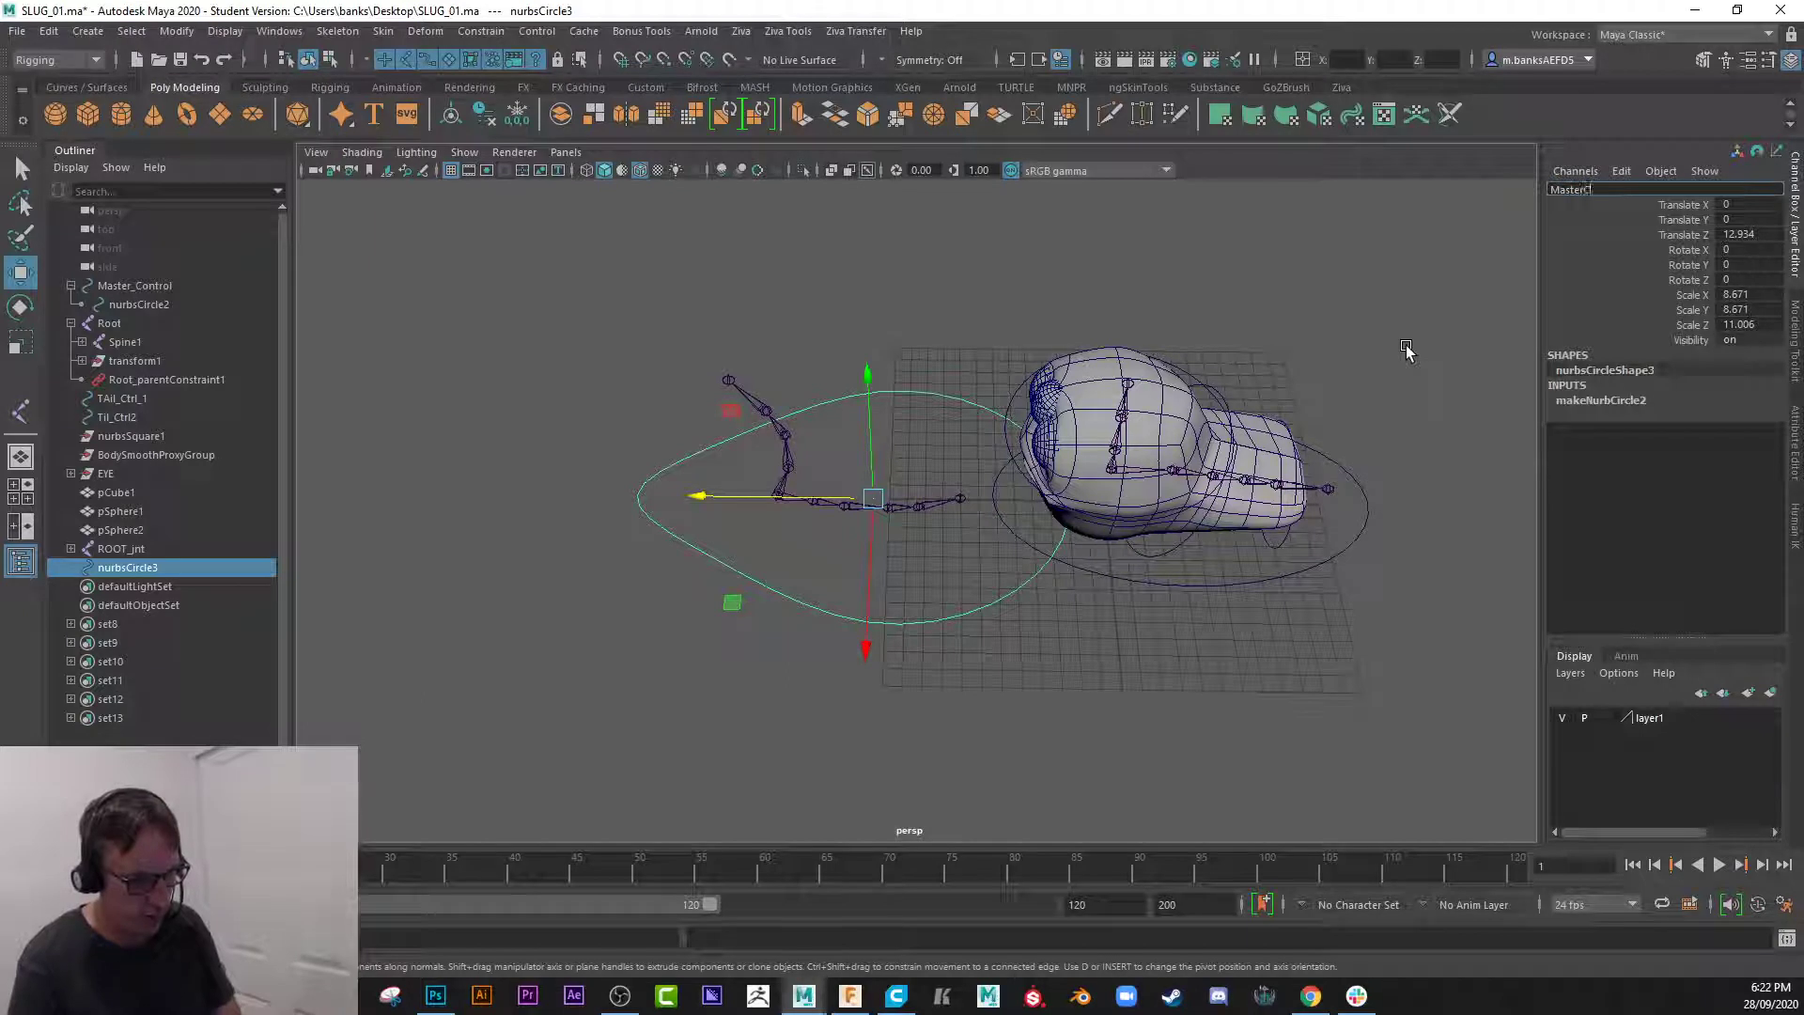
{"action": "key", "text": "Return"}
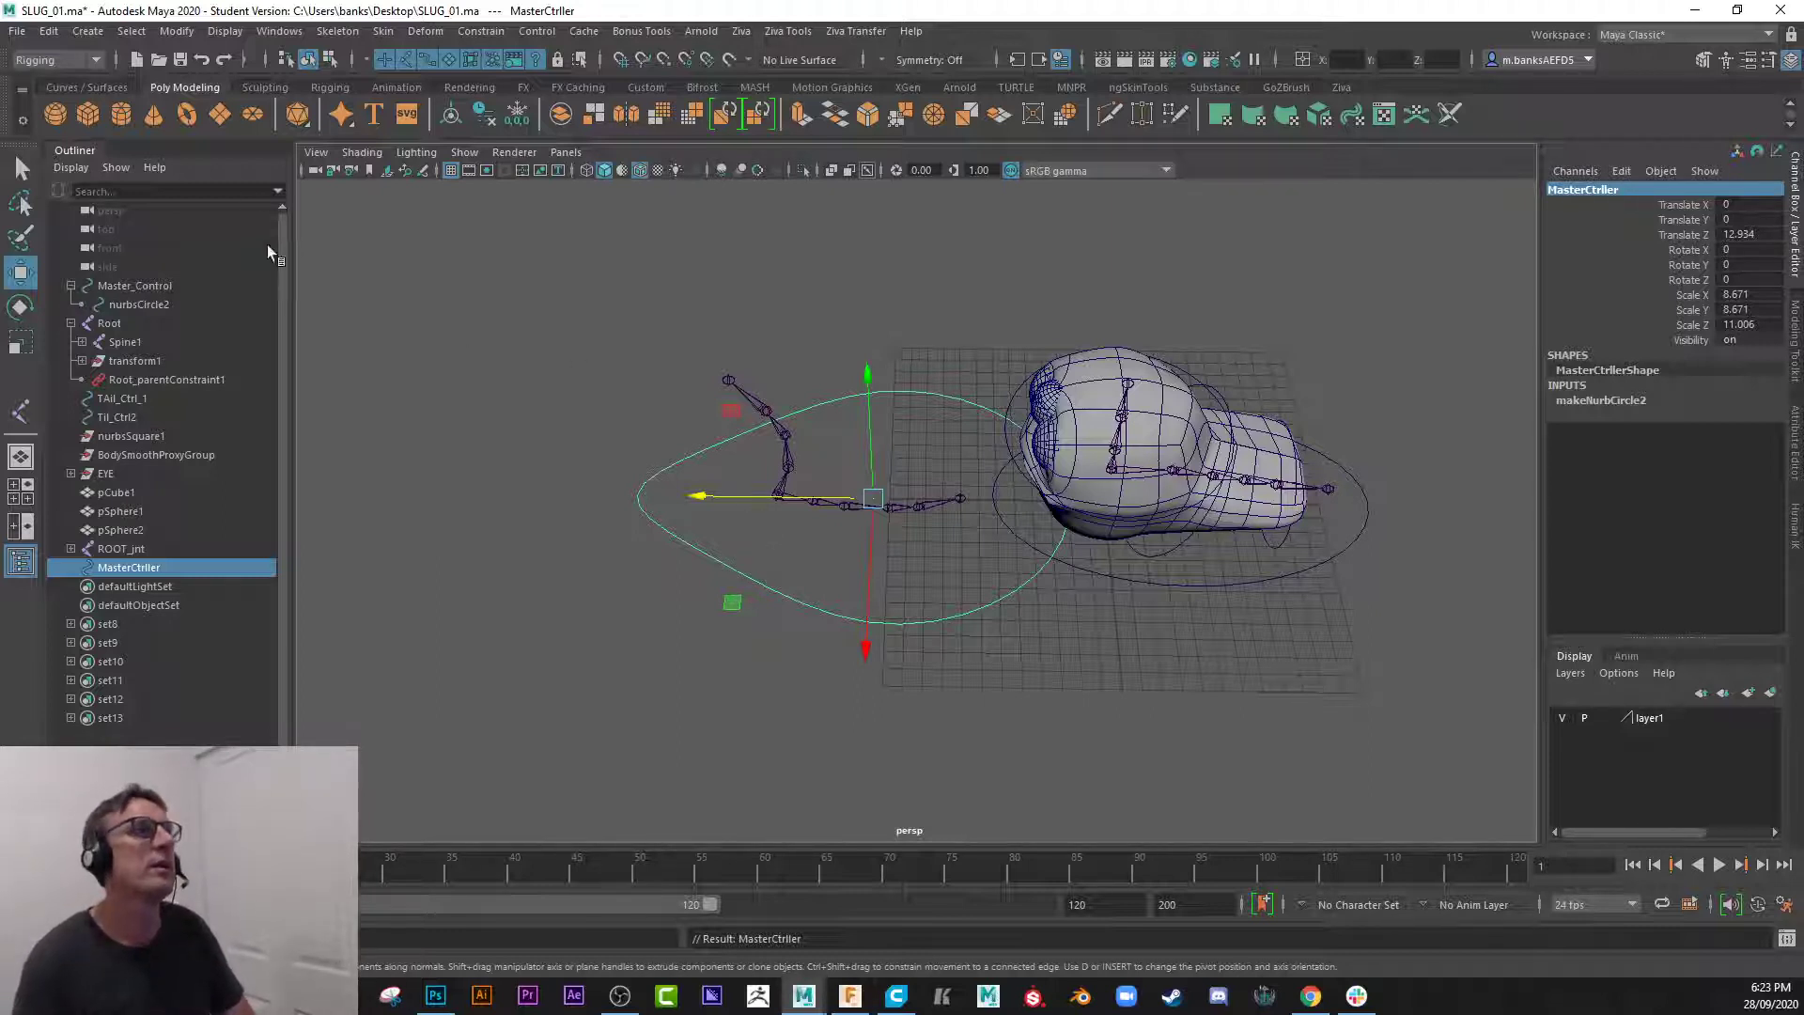
{"action": "left_click", "coordinate": [162, 34]}
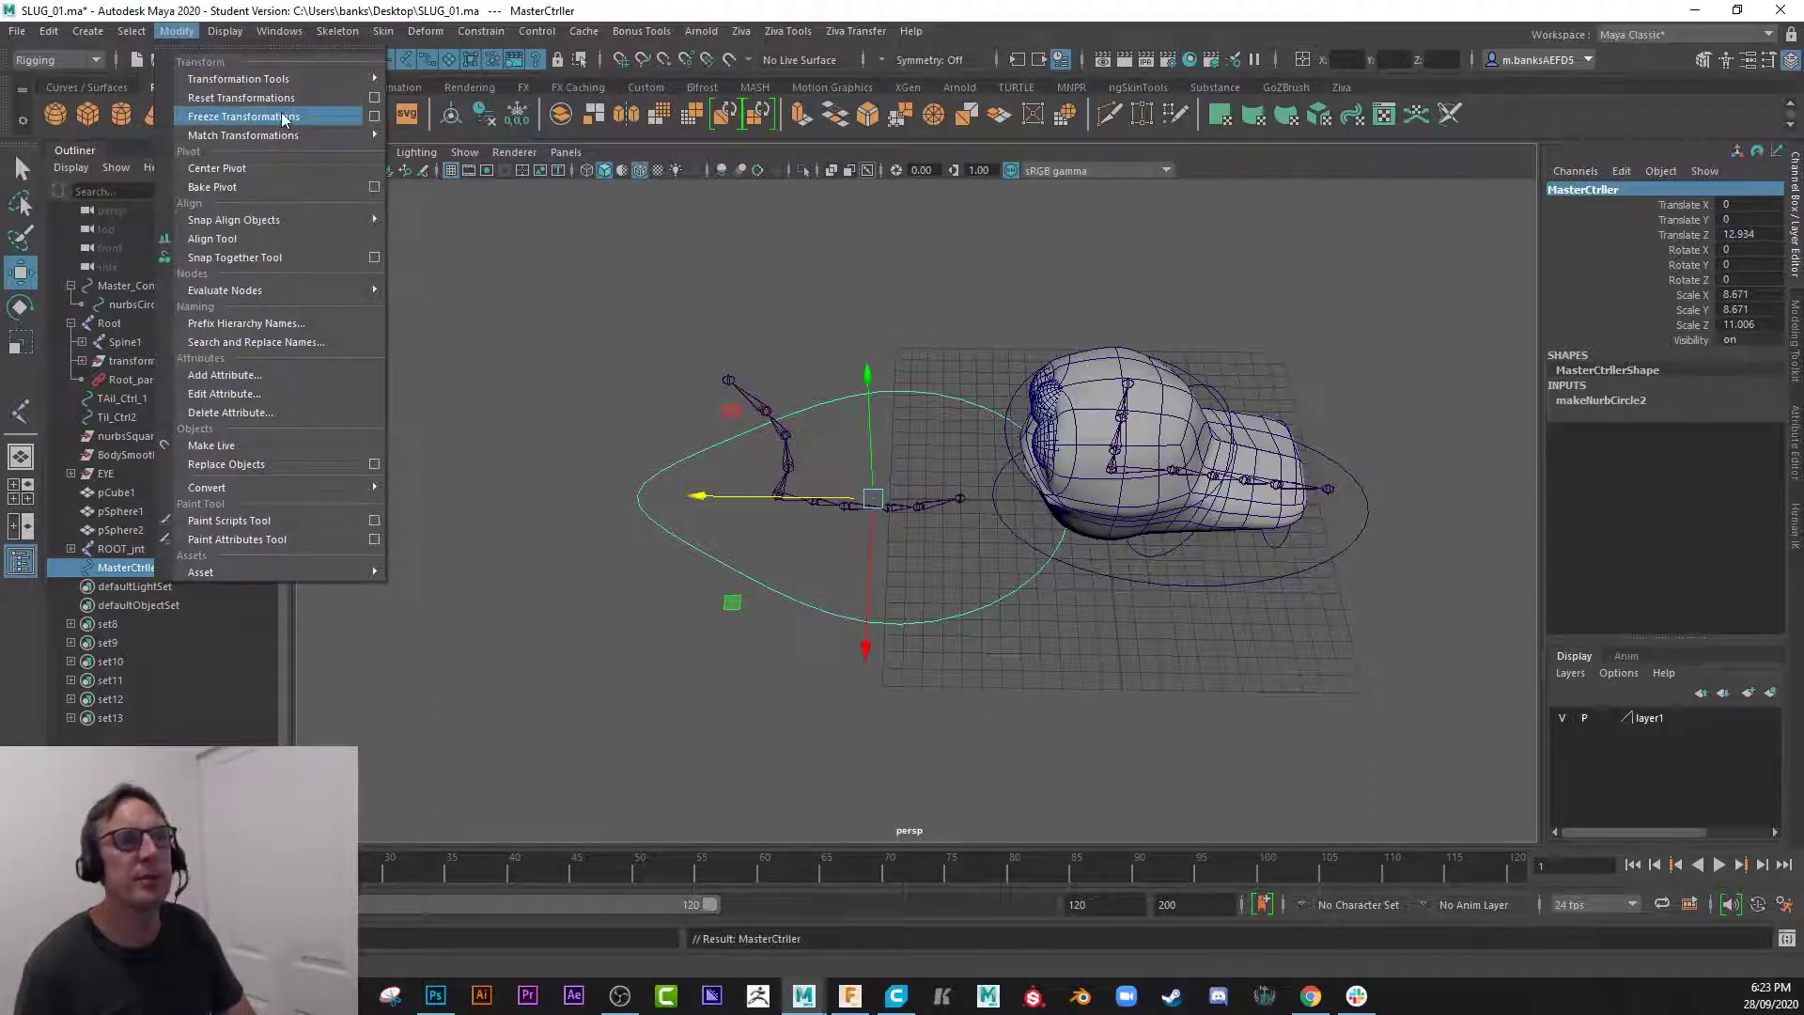
{"action": "left_click", "coordinate": [243, 117]}
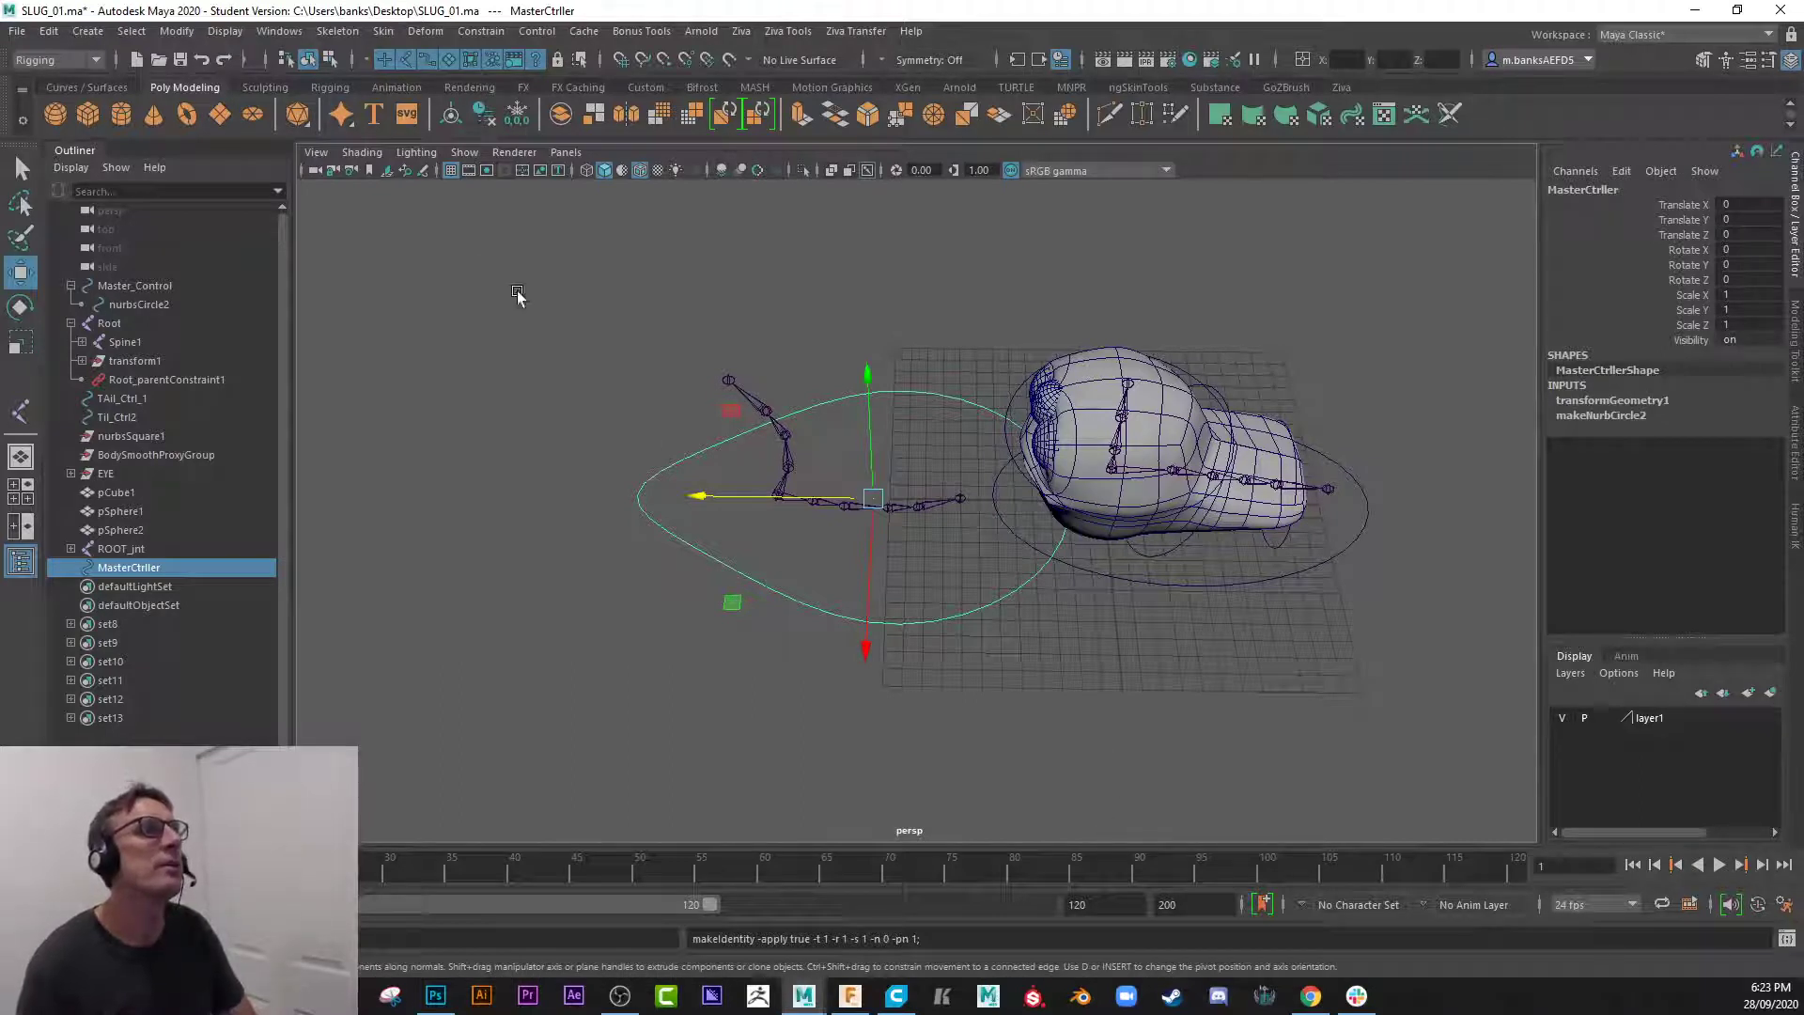
{"action": "left_click", "coordinate": [329, 89]}
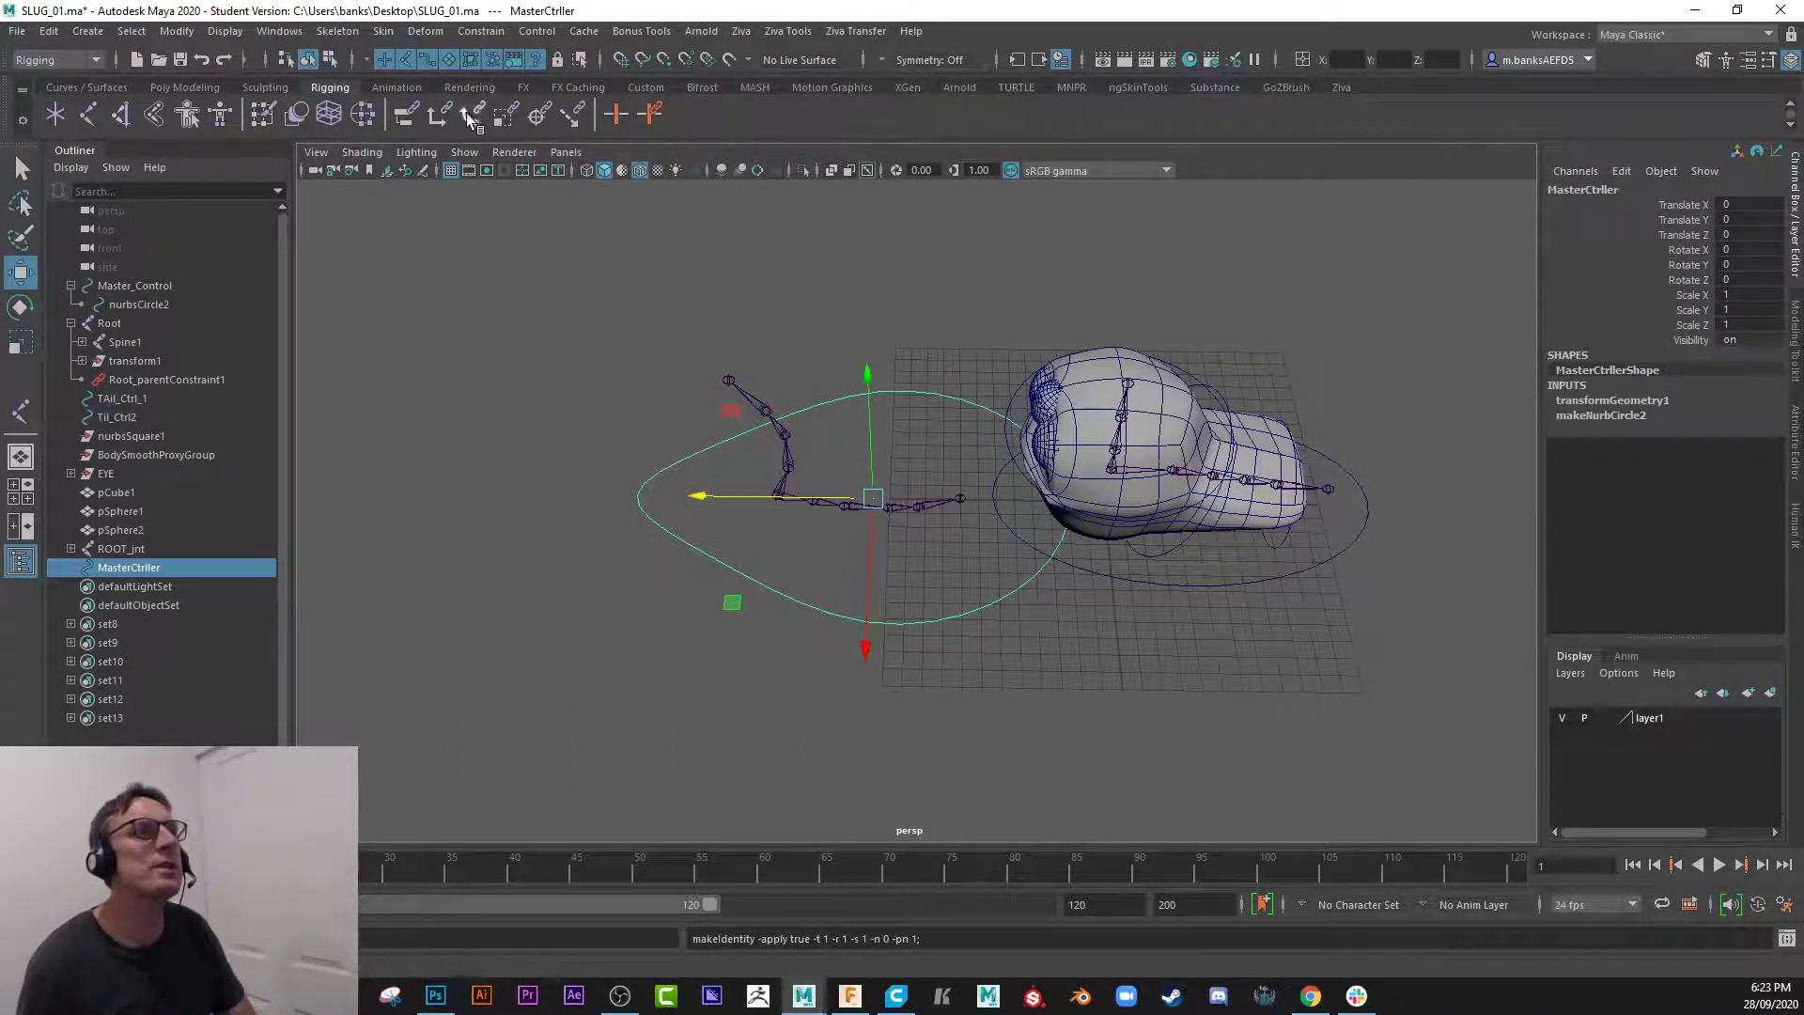
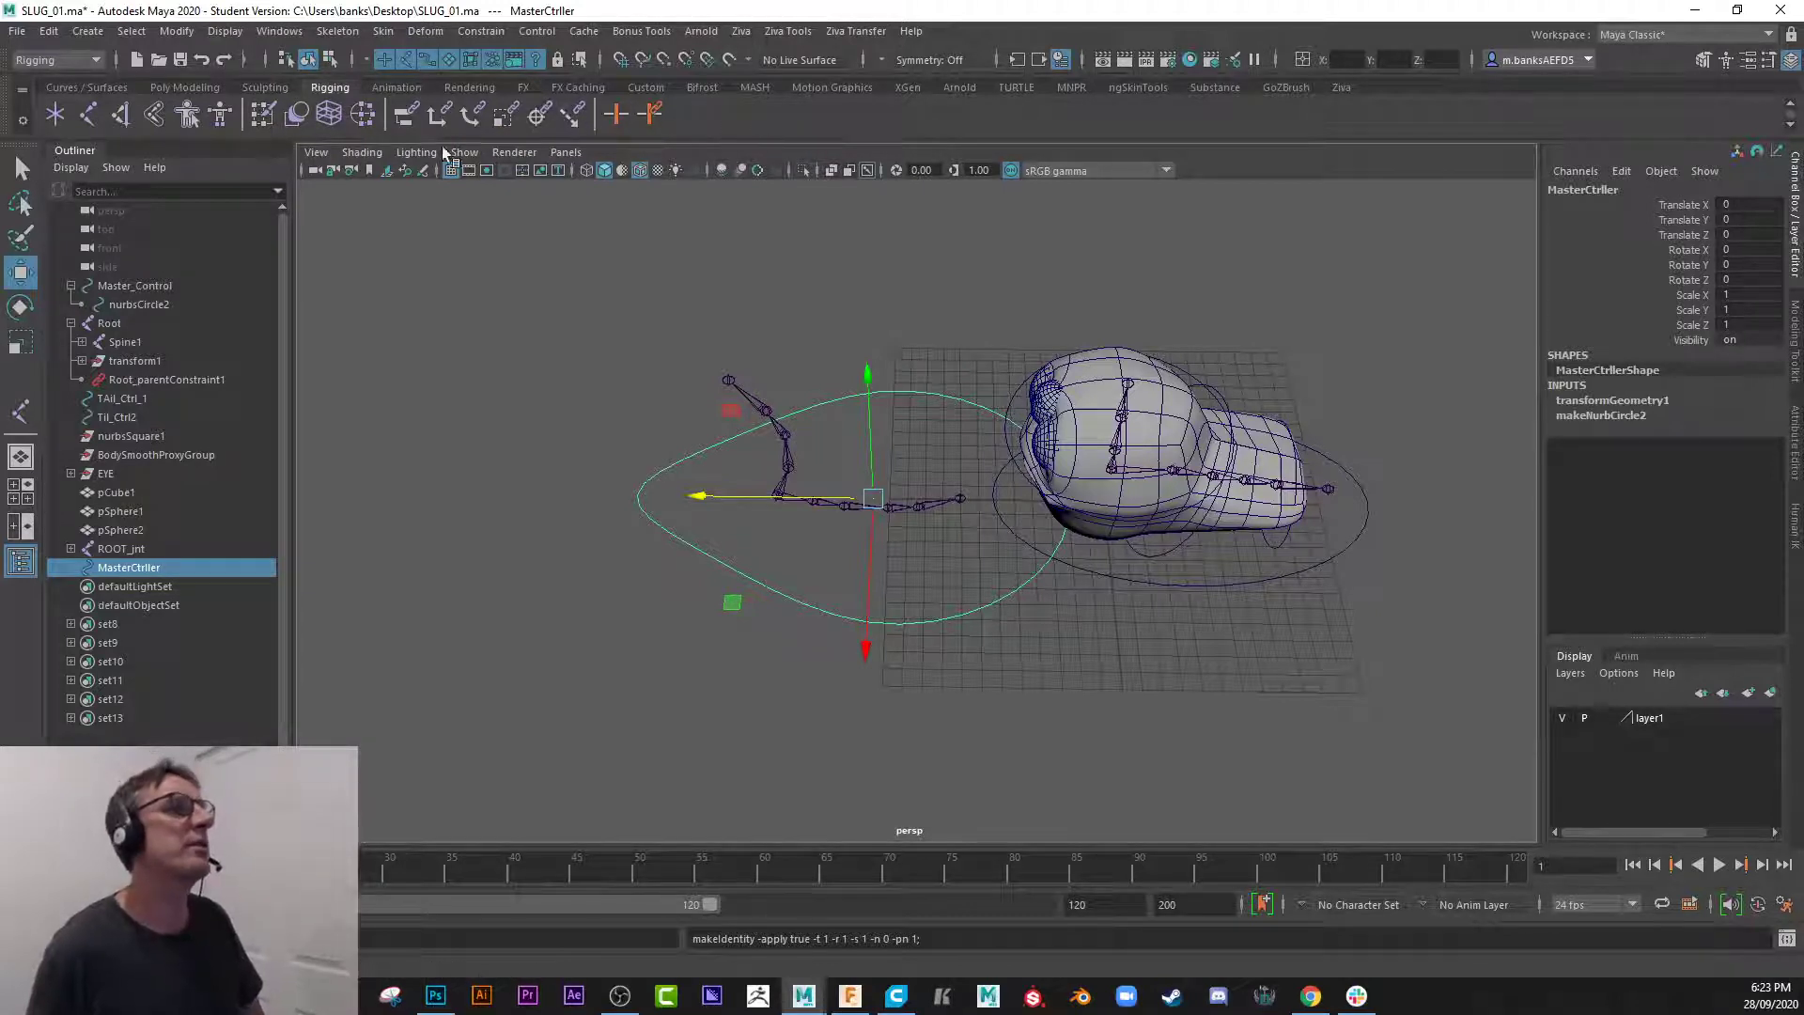
{"action": "left_click", "coordinate": [379, 87]}
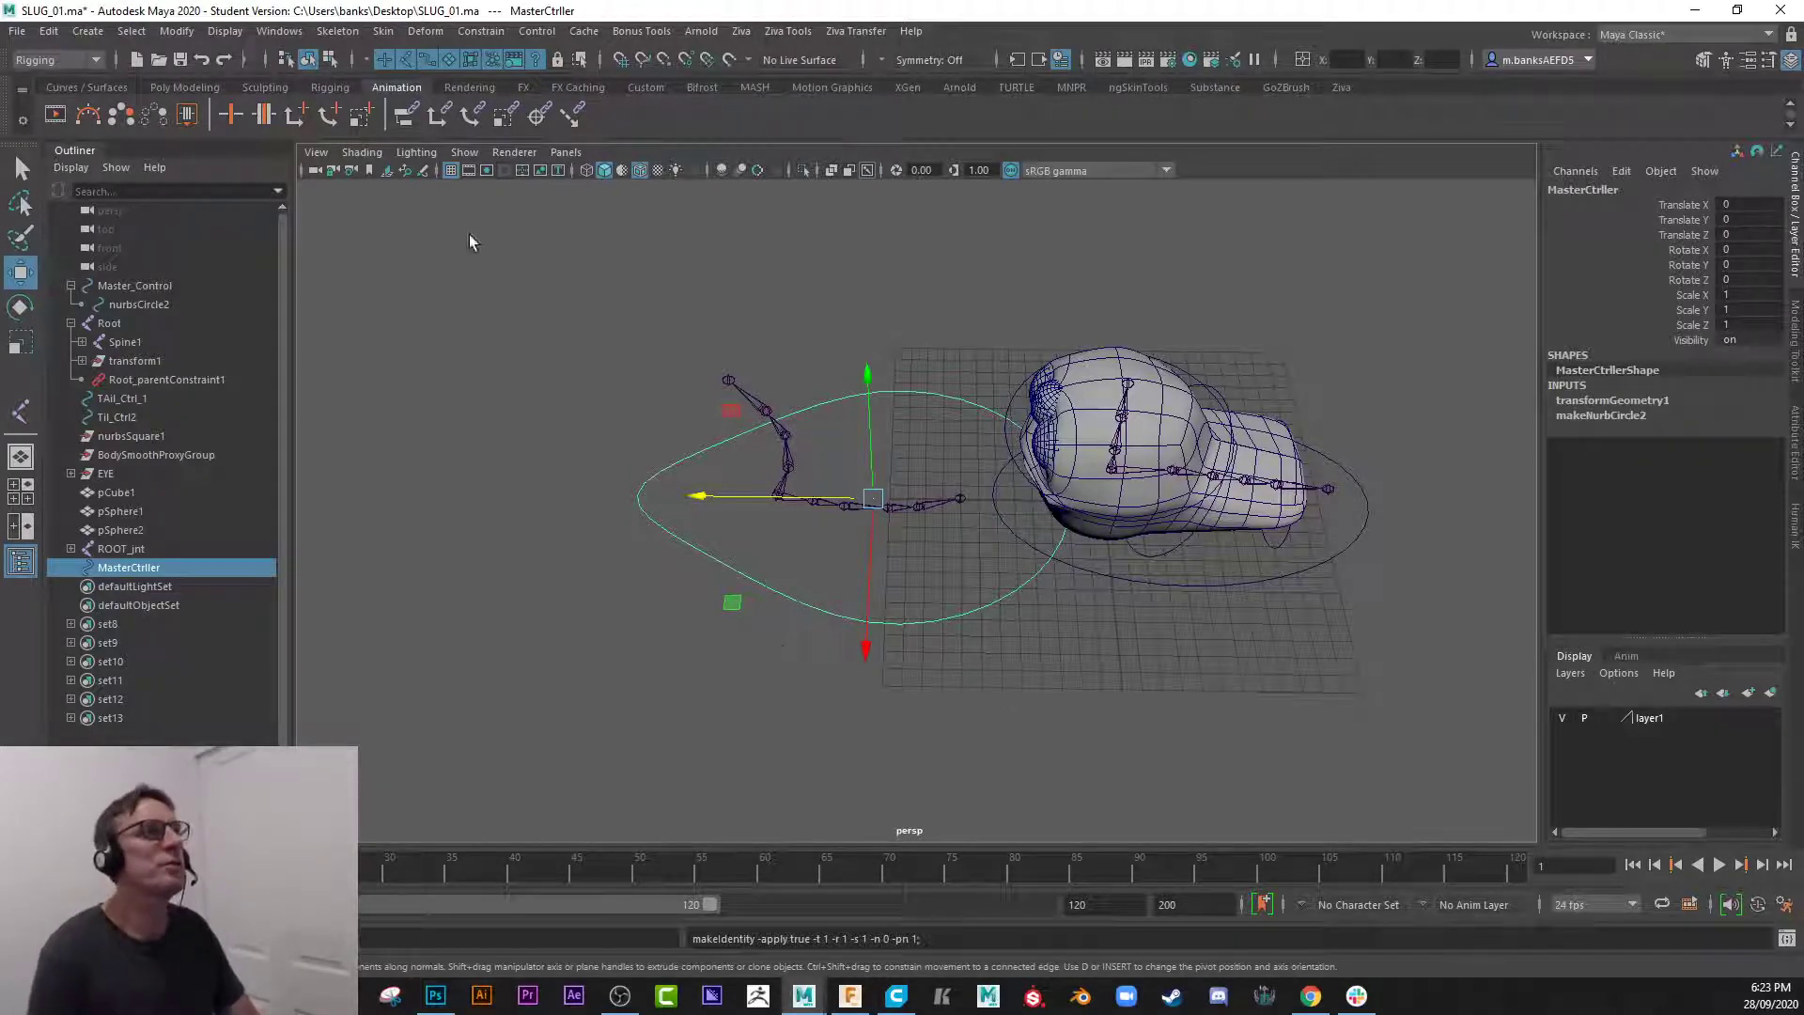
- Create another NURBS circle, move it to about Y 4.68 and Z 21.78, and scale it uniformly to about 2.86
{"action": "left_click_drag", "start_coordinate": [580, 511], "coordinate": [592, 471], "text": "alt"}
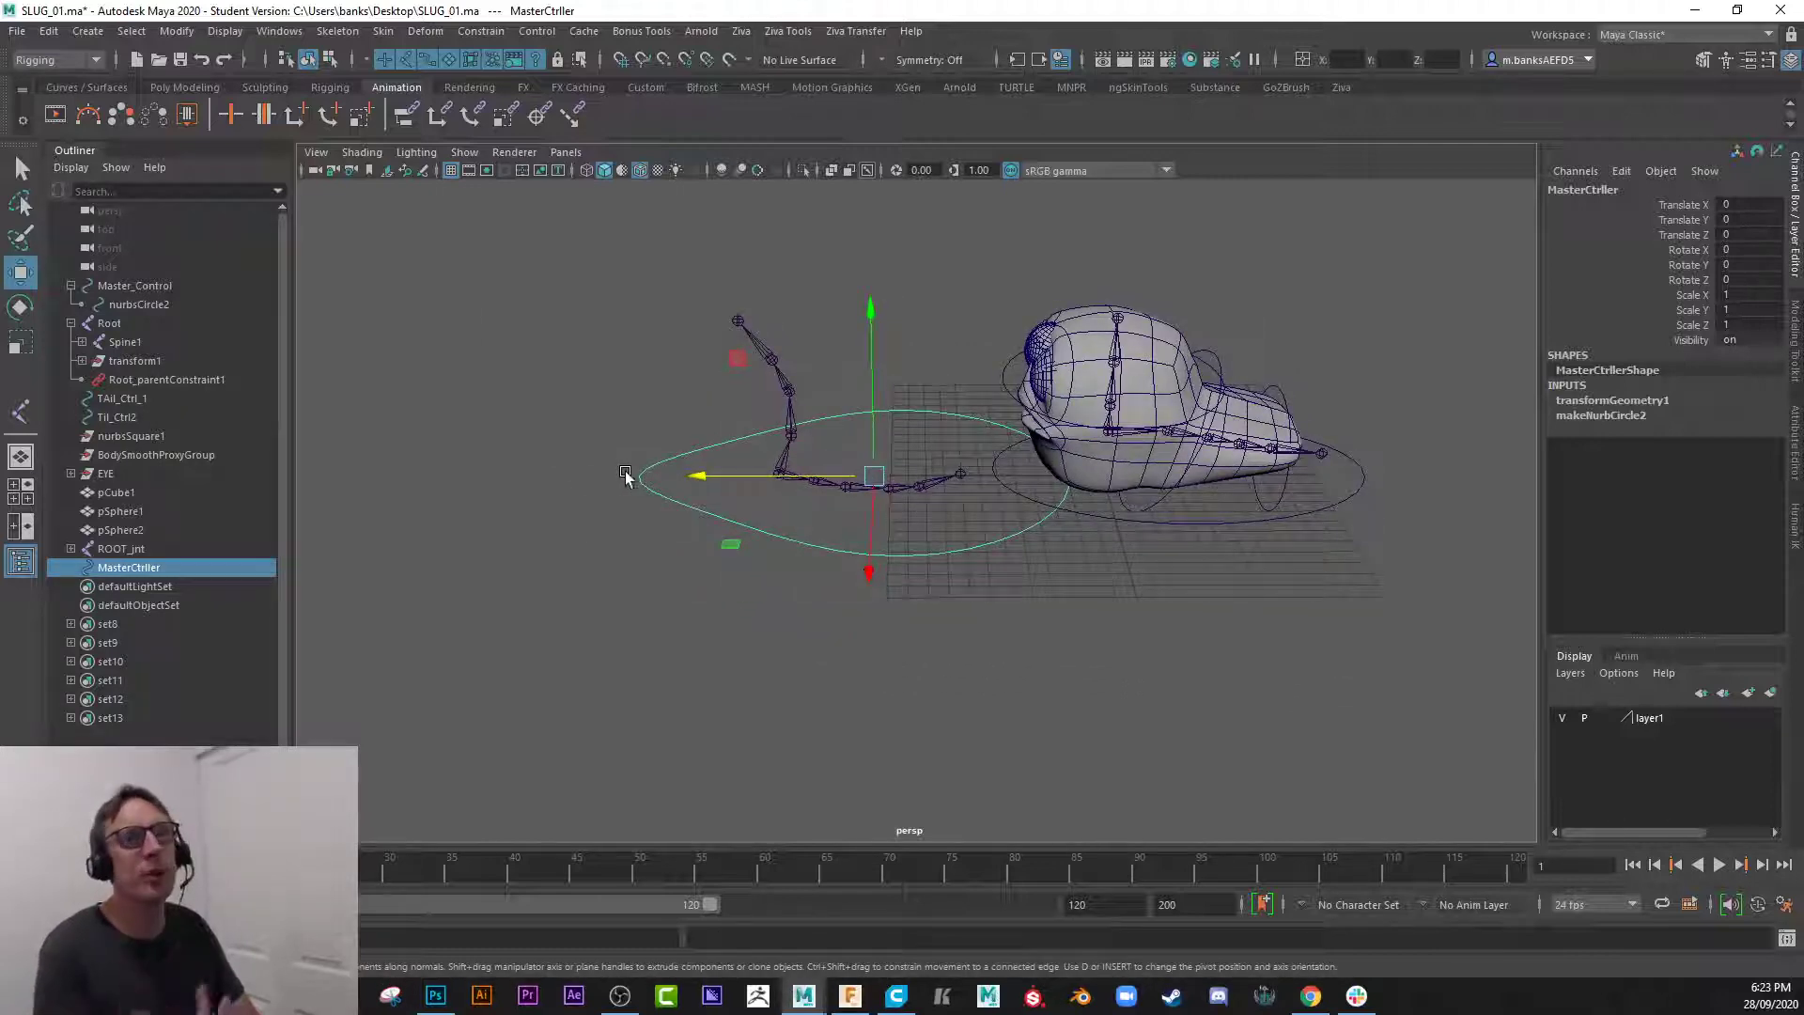
{"action": "left_click", "coordinate": [88, 31]}
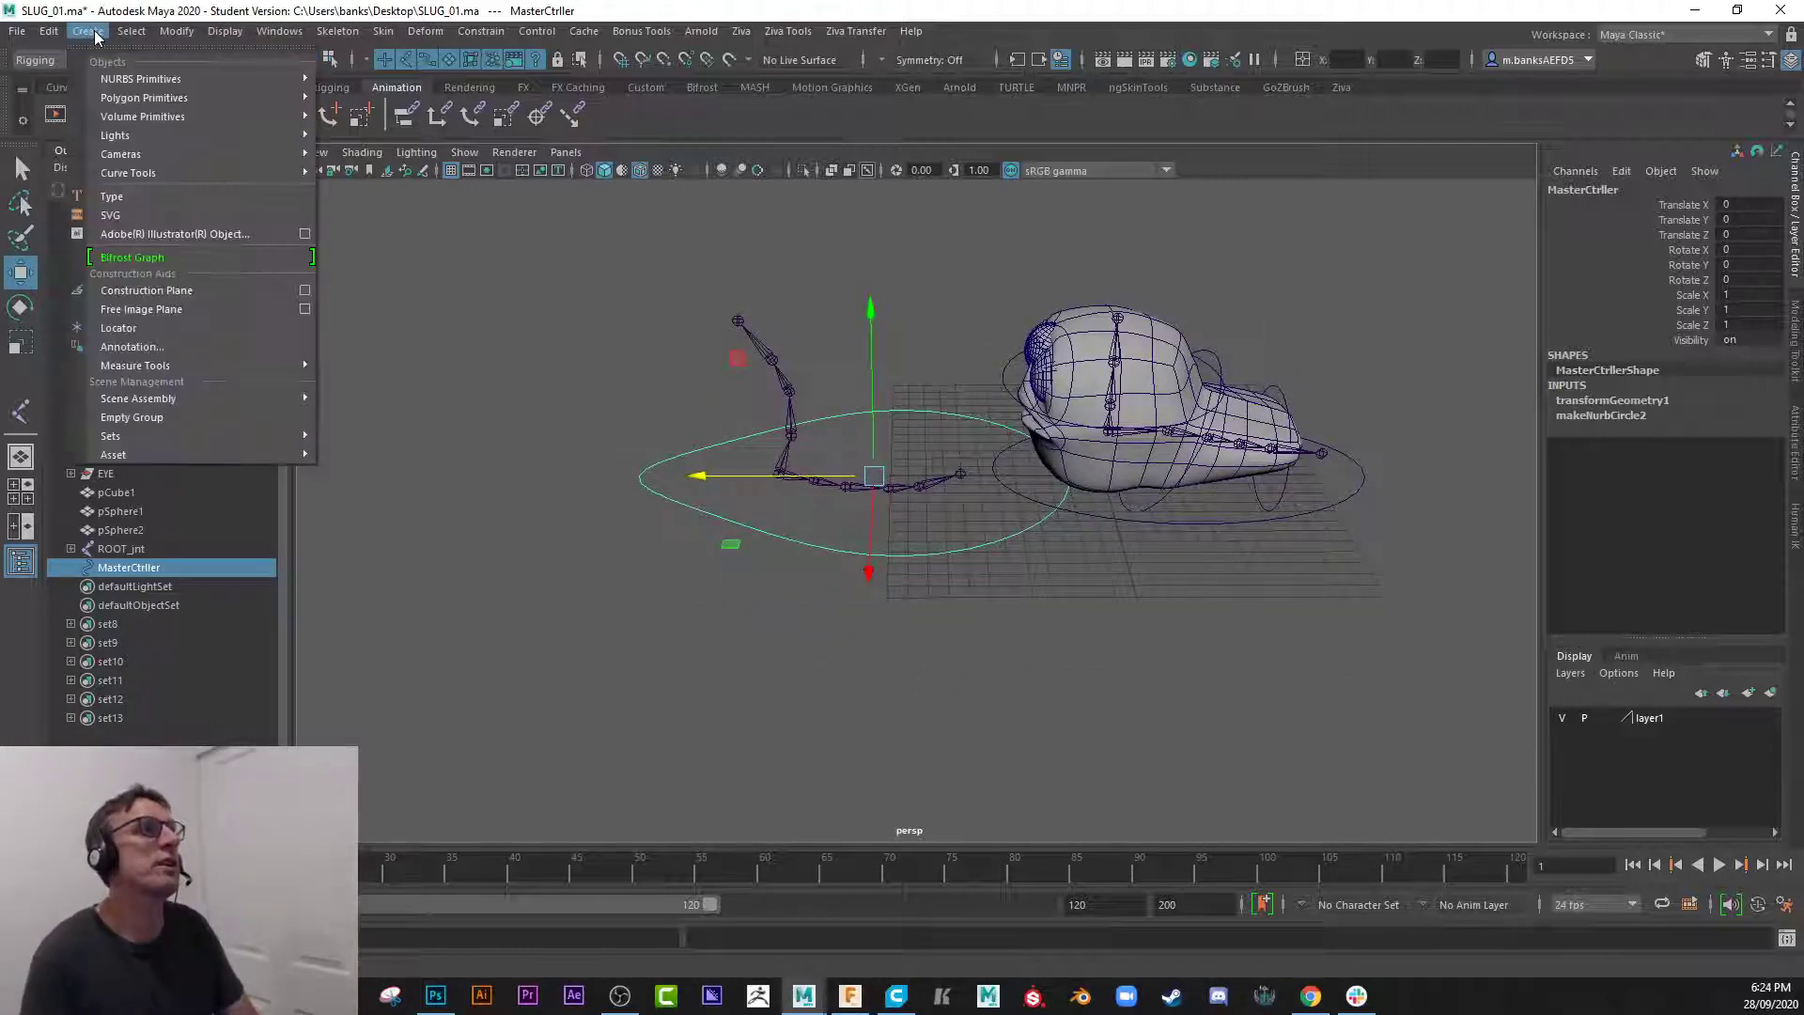
{"action": "mouse_move", "coordinate": [148, 80]}
{"action": "left_click", "coordinate": [367, 196]}
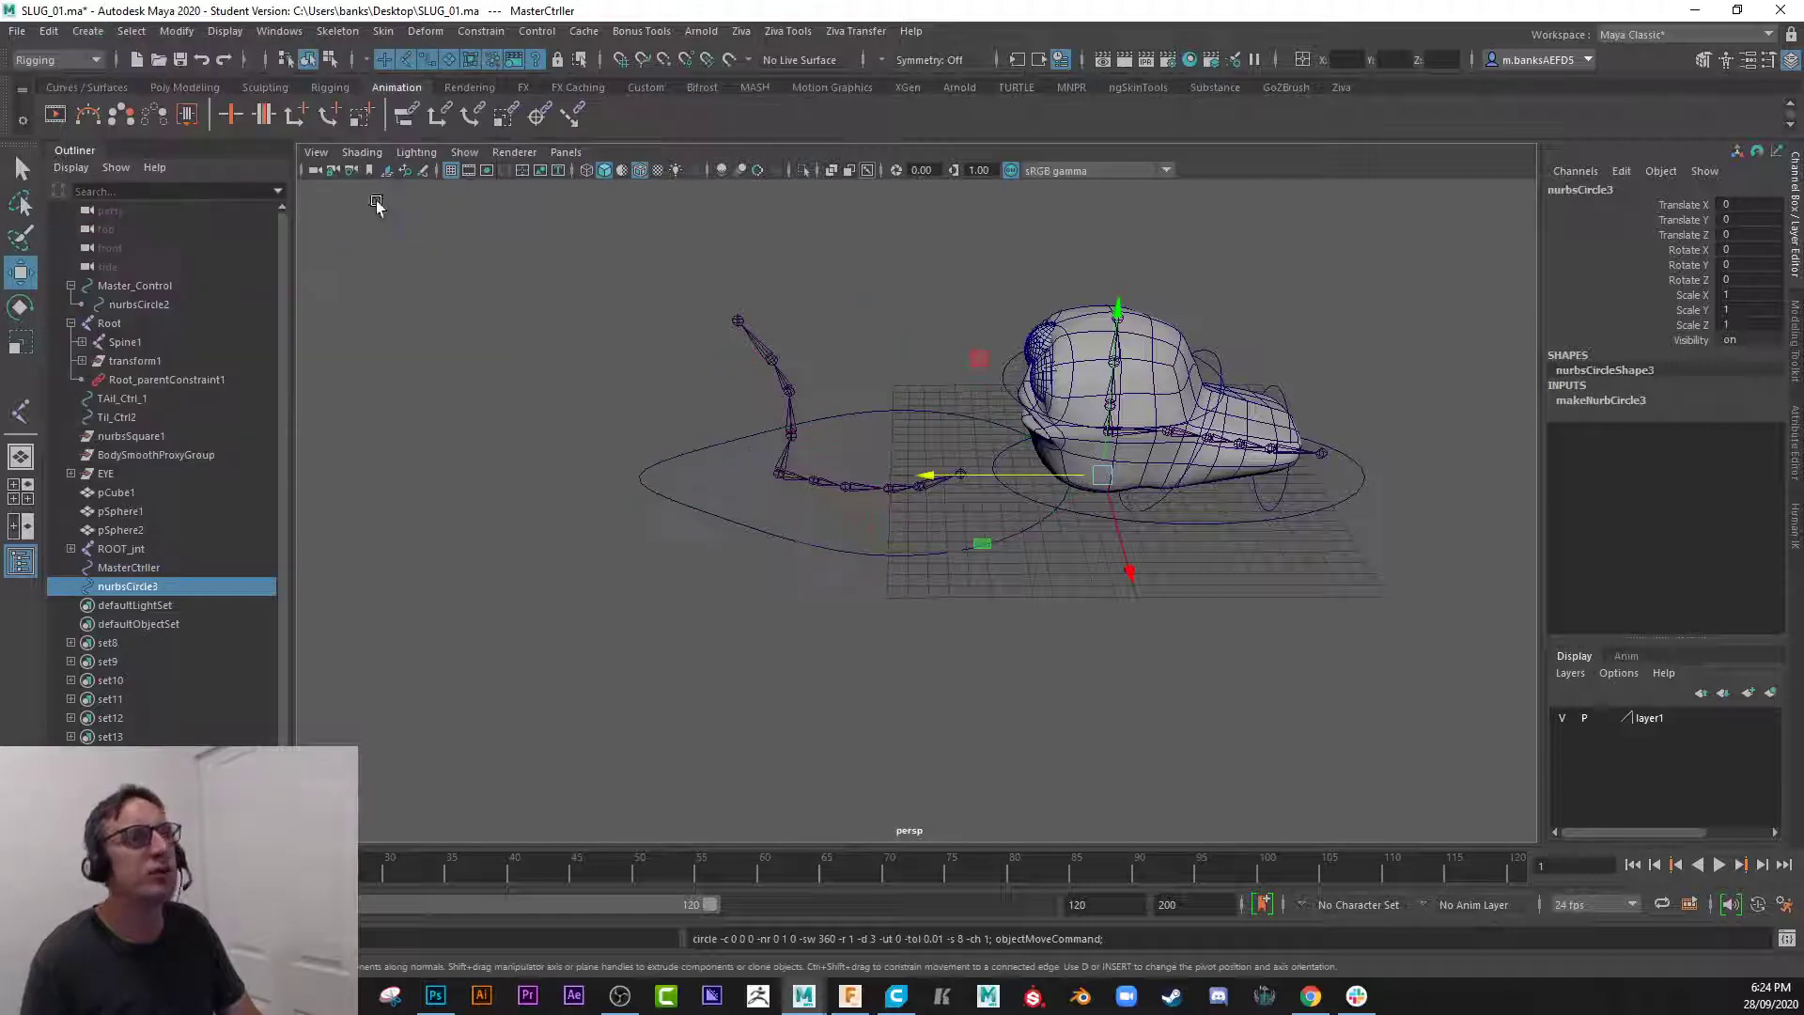
{"action": "left_click_drag", "start_coordinate": [713, 490], "coordinate": [555, 492]}
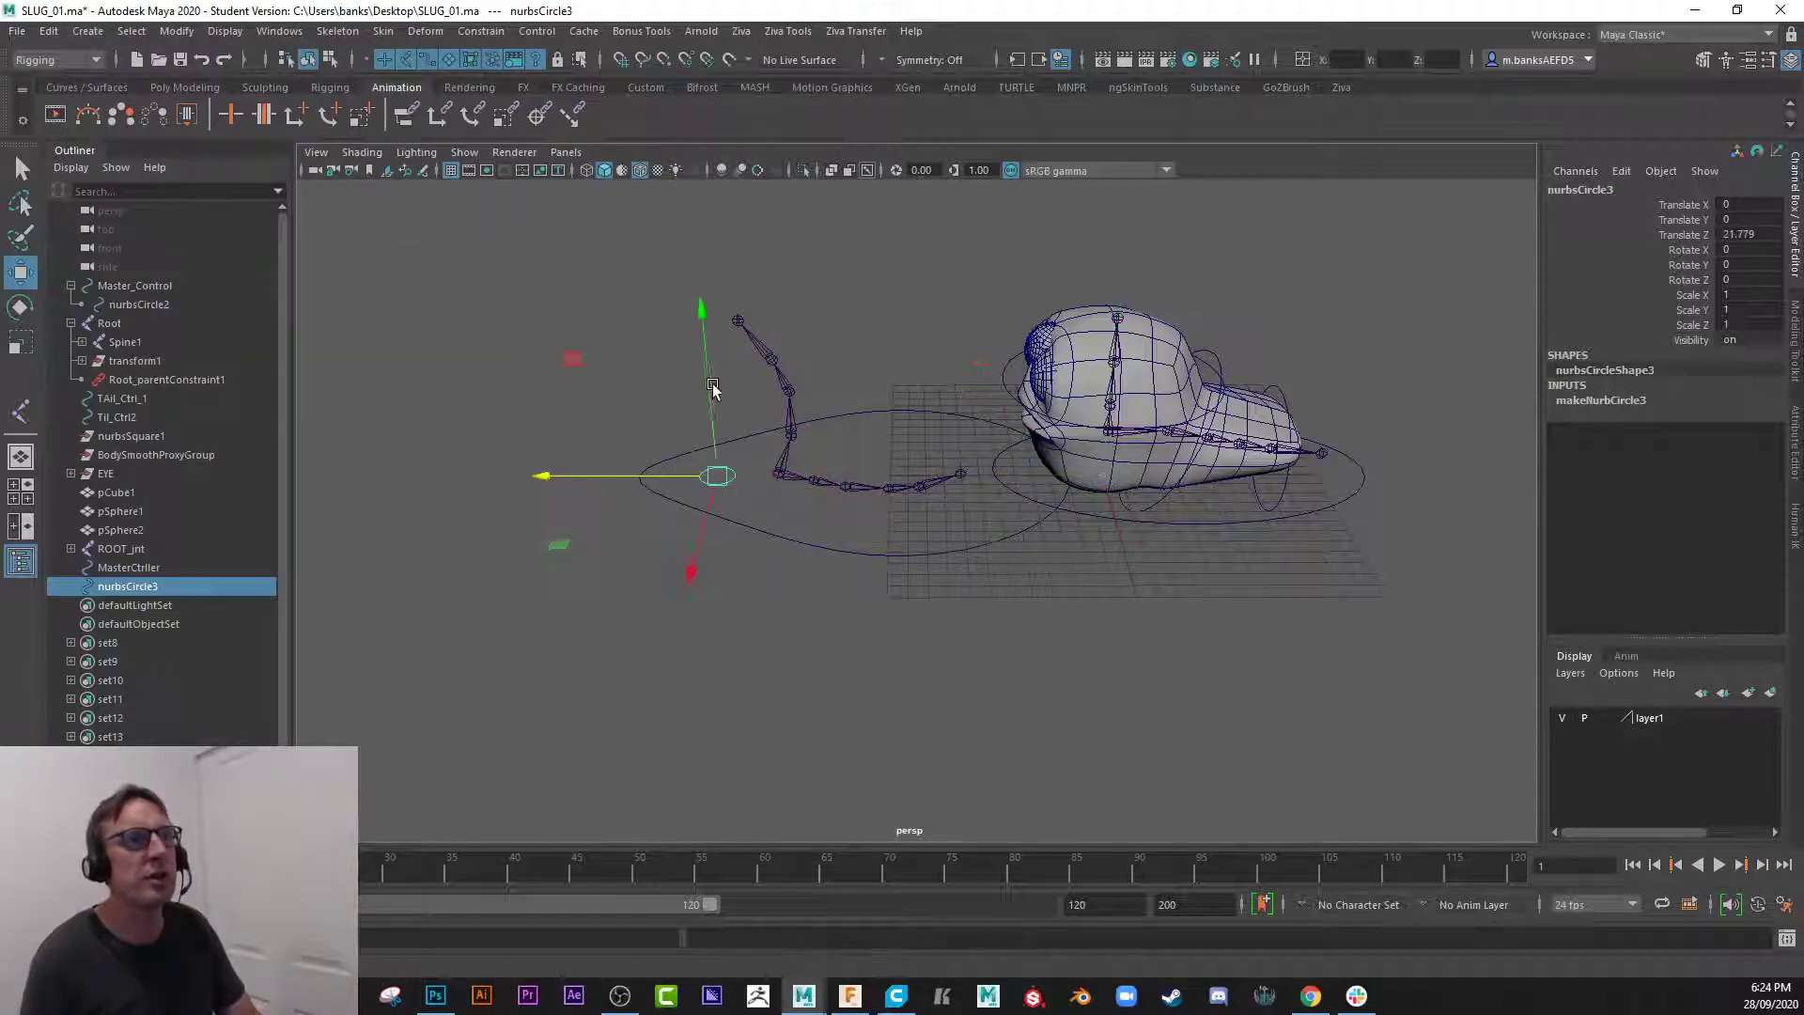
{"action": "left_click_drag", "start_coordinate": [716, 384], "coordinate": [716, 305]}
{"action": "key", "text": "r"}
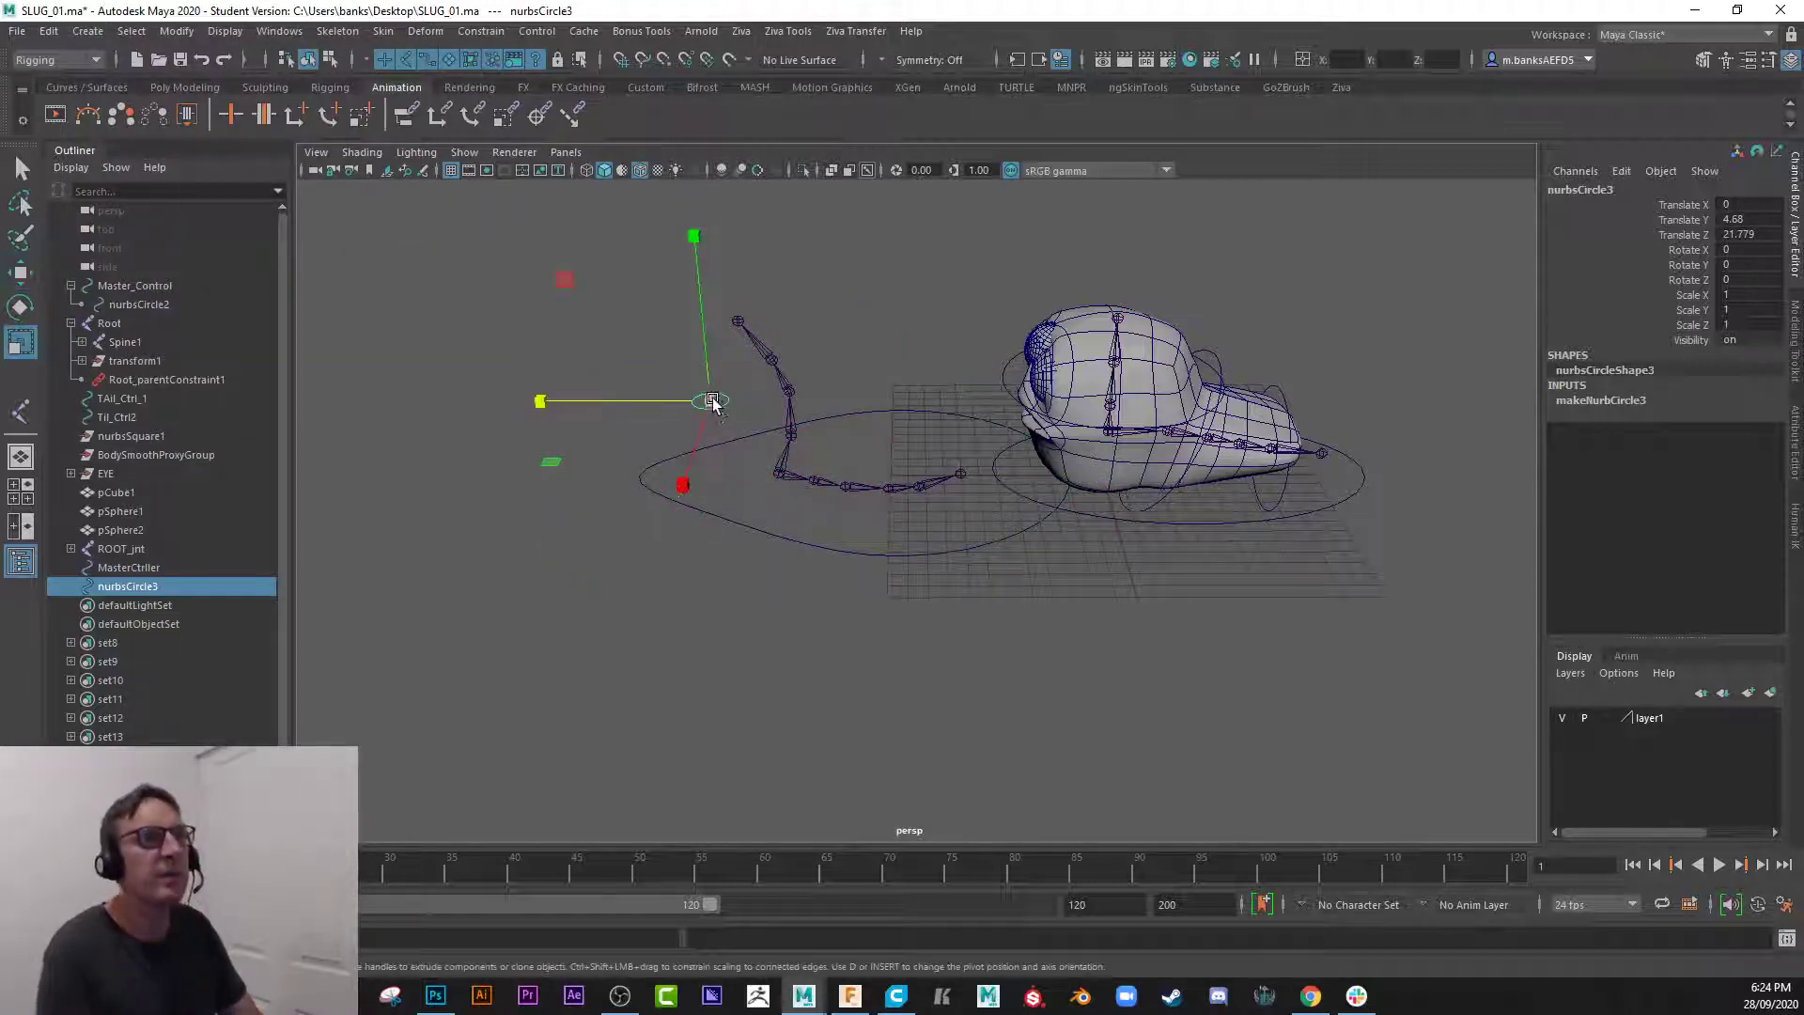
{"action": "left_click_drag", "start_coordinate": [712, 401], "coordinate": [760, 432]}
{"action": "scroll", "coordinate": [820, 507], "scroll_direction": "up", "scroll_amount": 3}
{"action": "scroll", "coordinate": [799, 498], "scroll_direction": "down", "scroll_amount": 1}
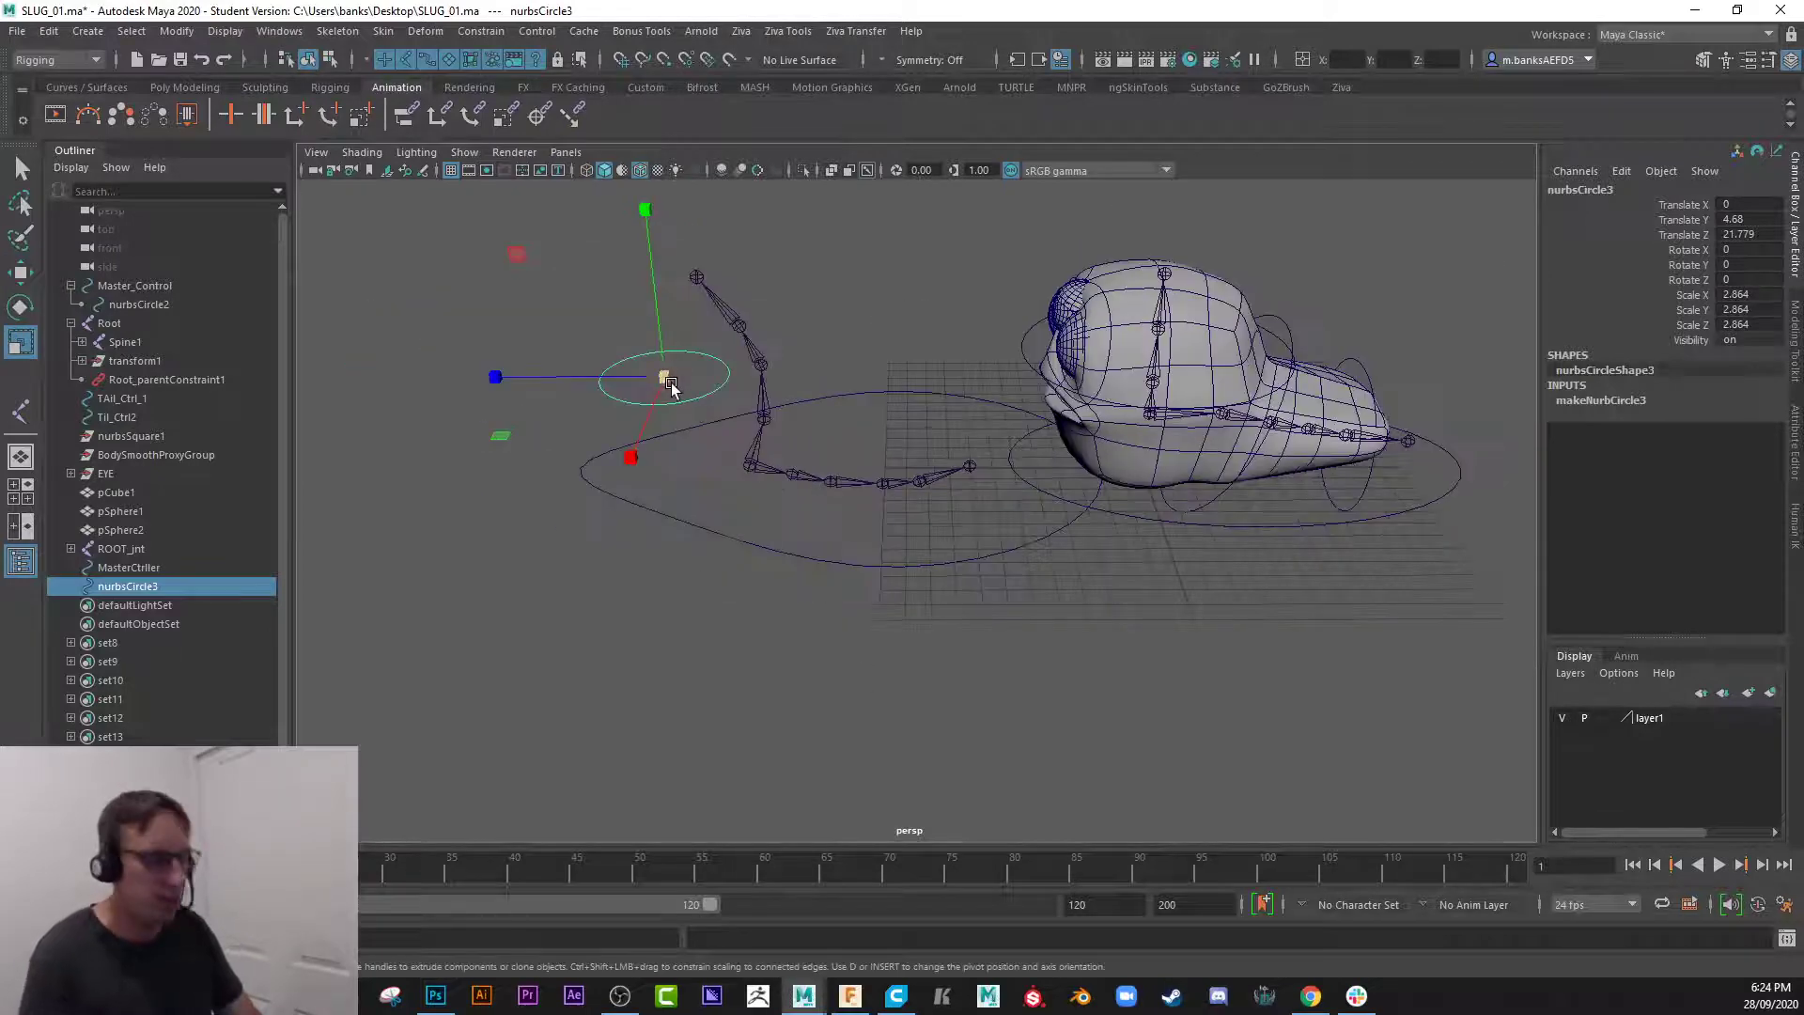
- Move the small circle back along Z and snap its centre onto the first spine joint above the root
{"action": "key", "text": "w"}
{"action": "middle_click_drag", "start_coordinate": [665, 389], "coordinate": [882, 442]}
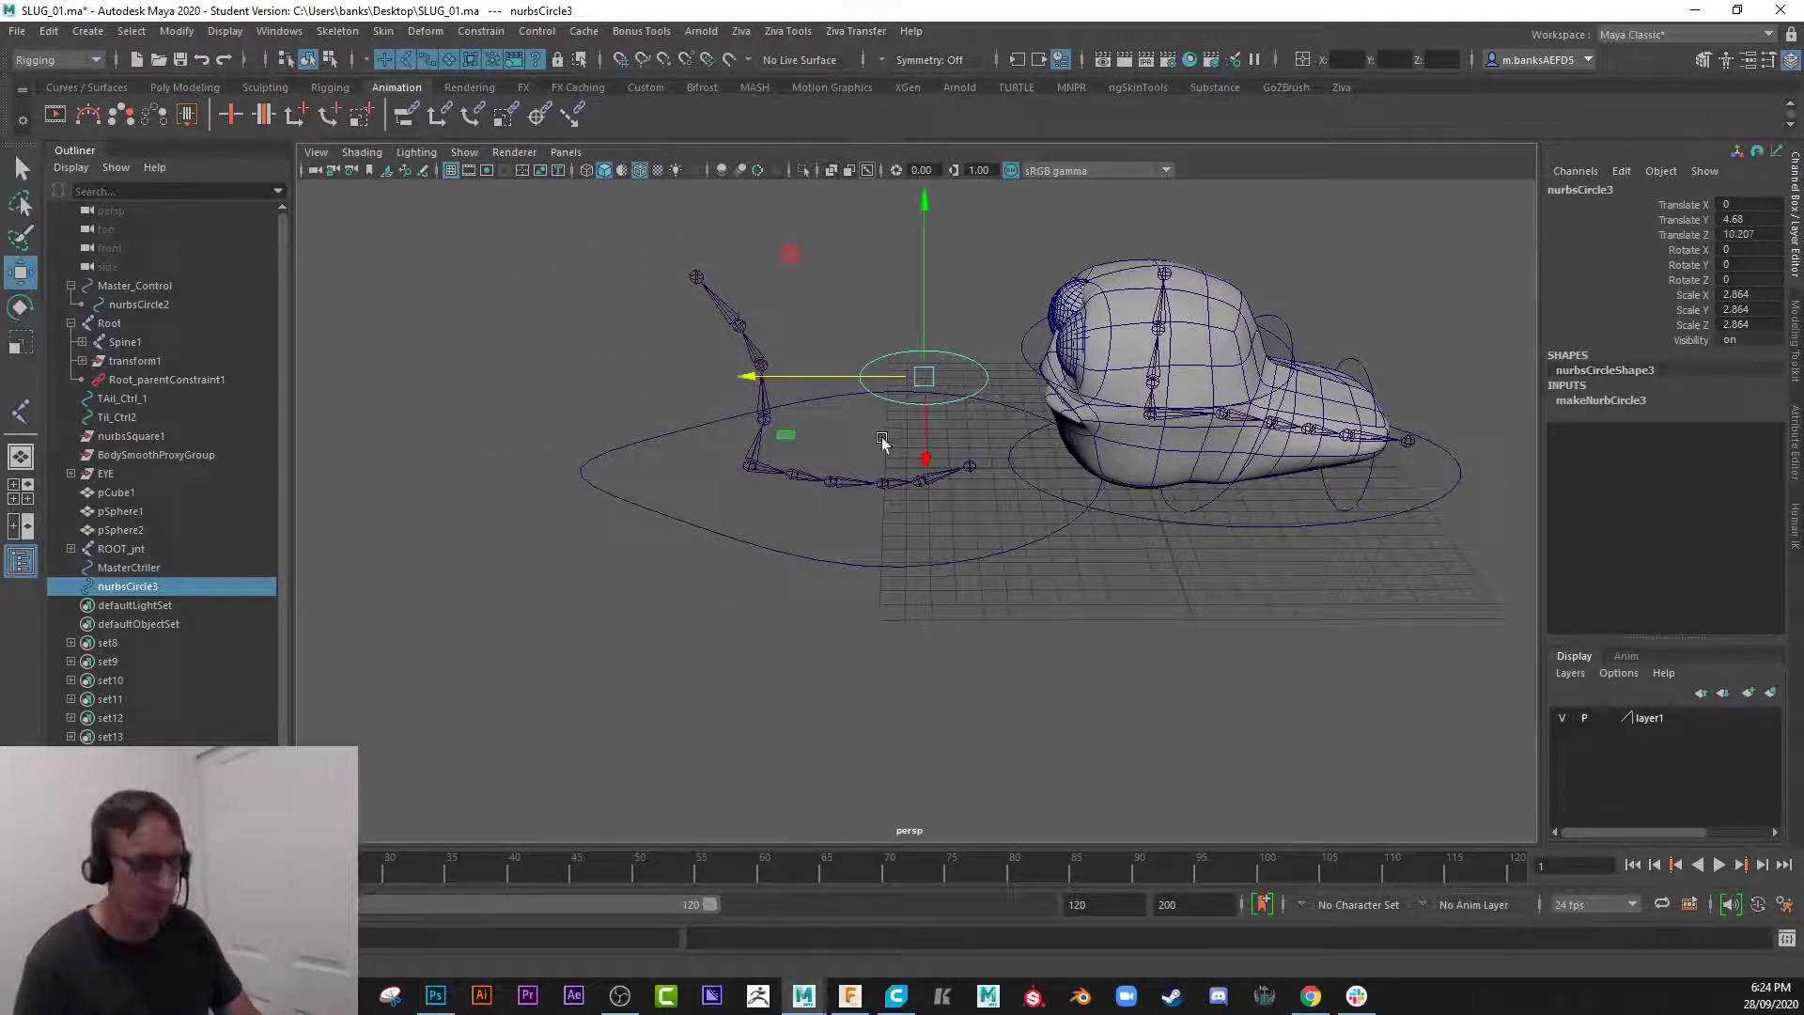
{"action": "left_click_drag", "start_coordinate": [881, 442], "coordinate": [834, 415], "text": "alt"}
{"action": "middle_click_drag", "start_coordinate": [834, 415], "coordinate": [809, 523], "text": "alt"}
{"action": "right_click_drag", "start_coordinate": [809, 522], "coordinate": [909, 648], "text": "alt"}
{"action": "middle_click_drag", "start_coordinate": [909, 649], "coordinate": [894, 687], "text": "alt"}
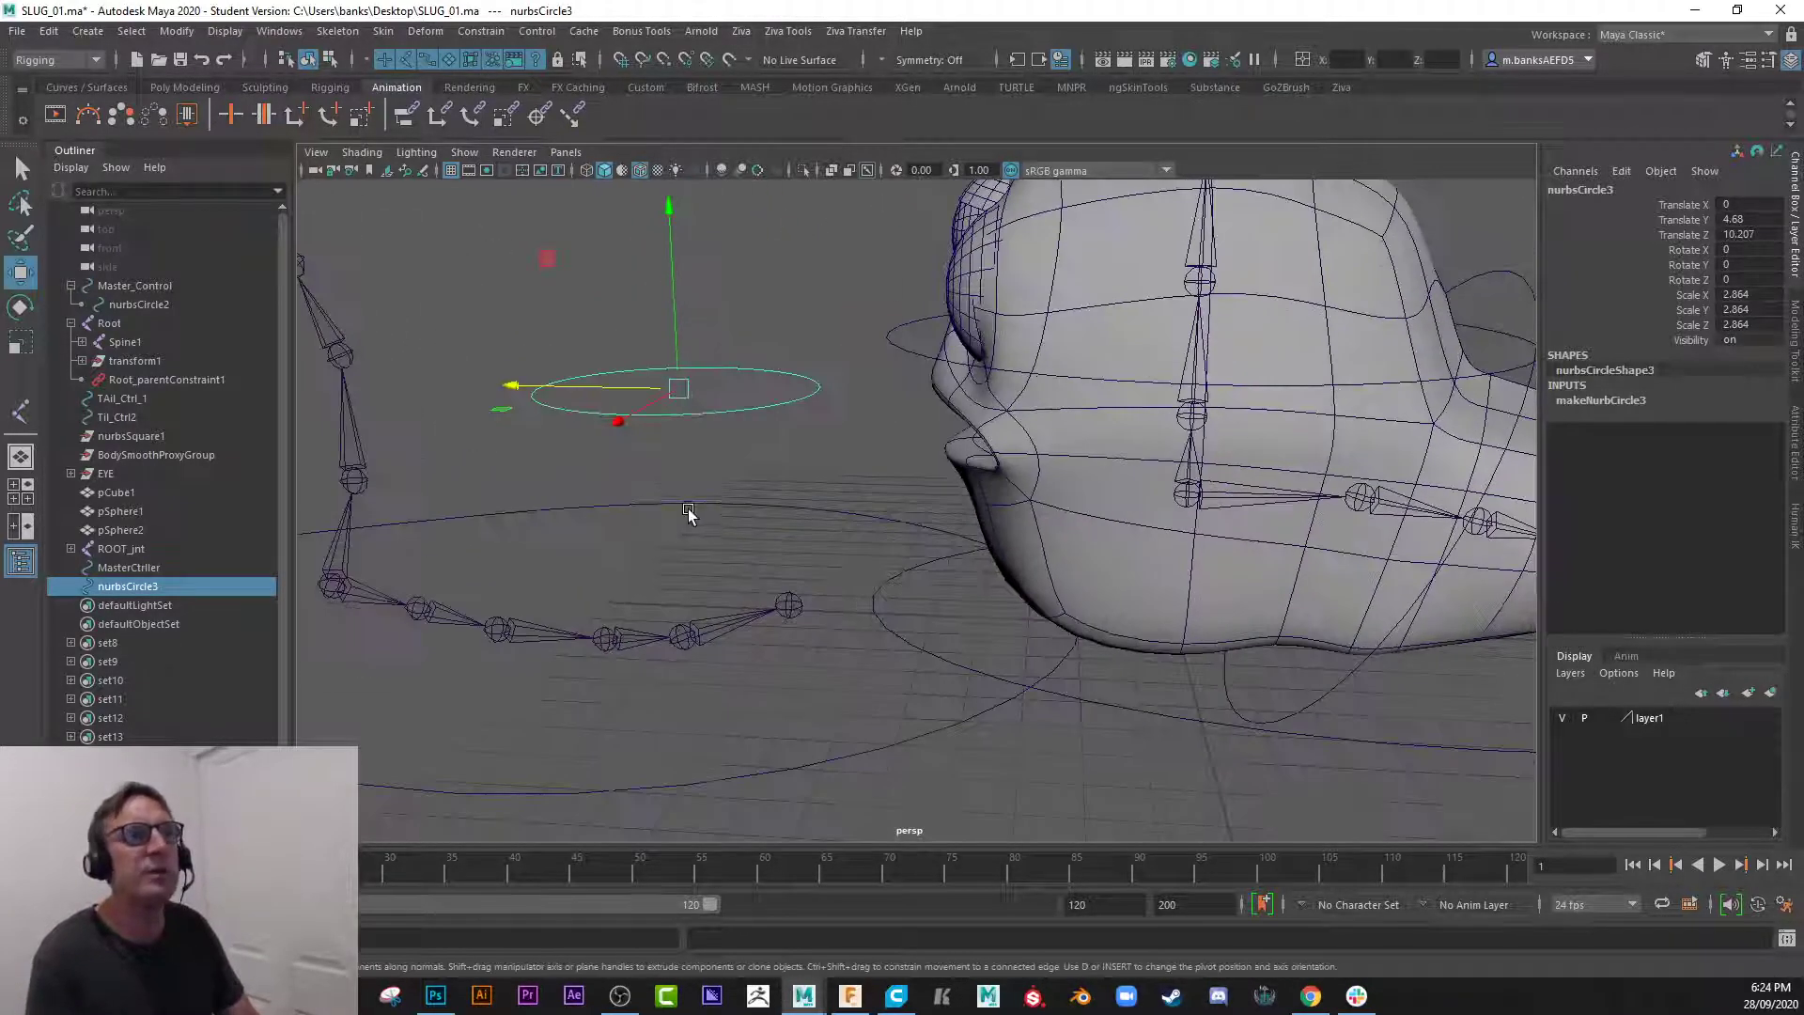
{"action": "left_click_drag", "start_coordinate": [689, 514], "coordinate": [870, 472], "text": "alt"}
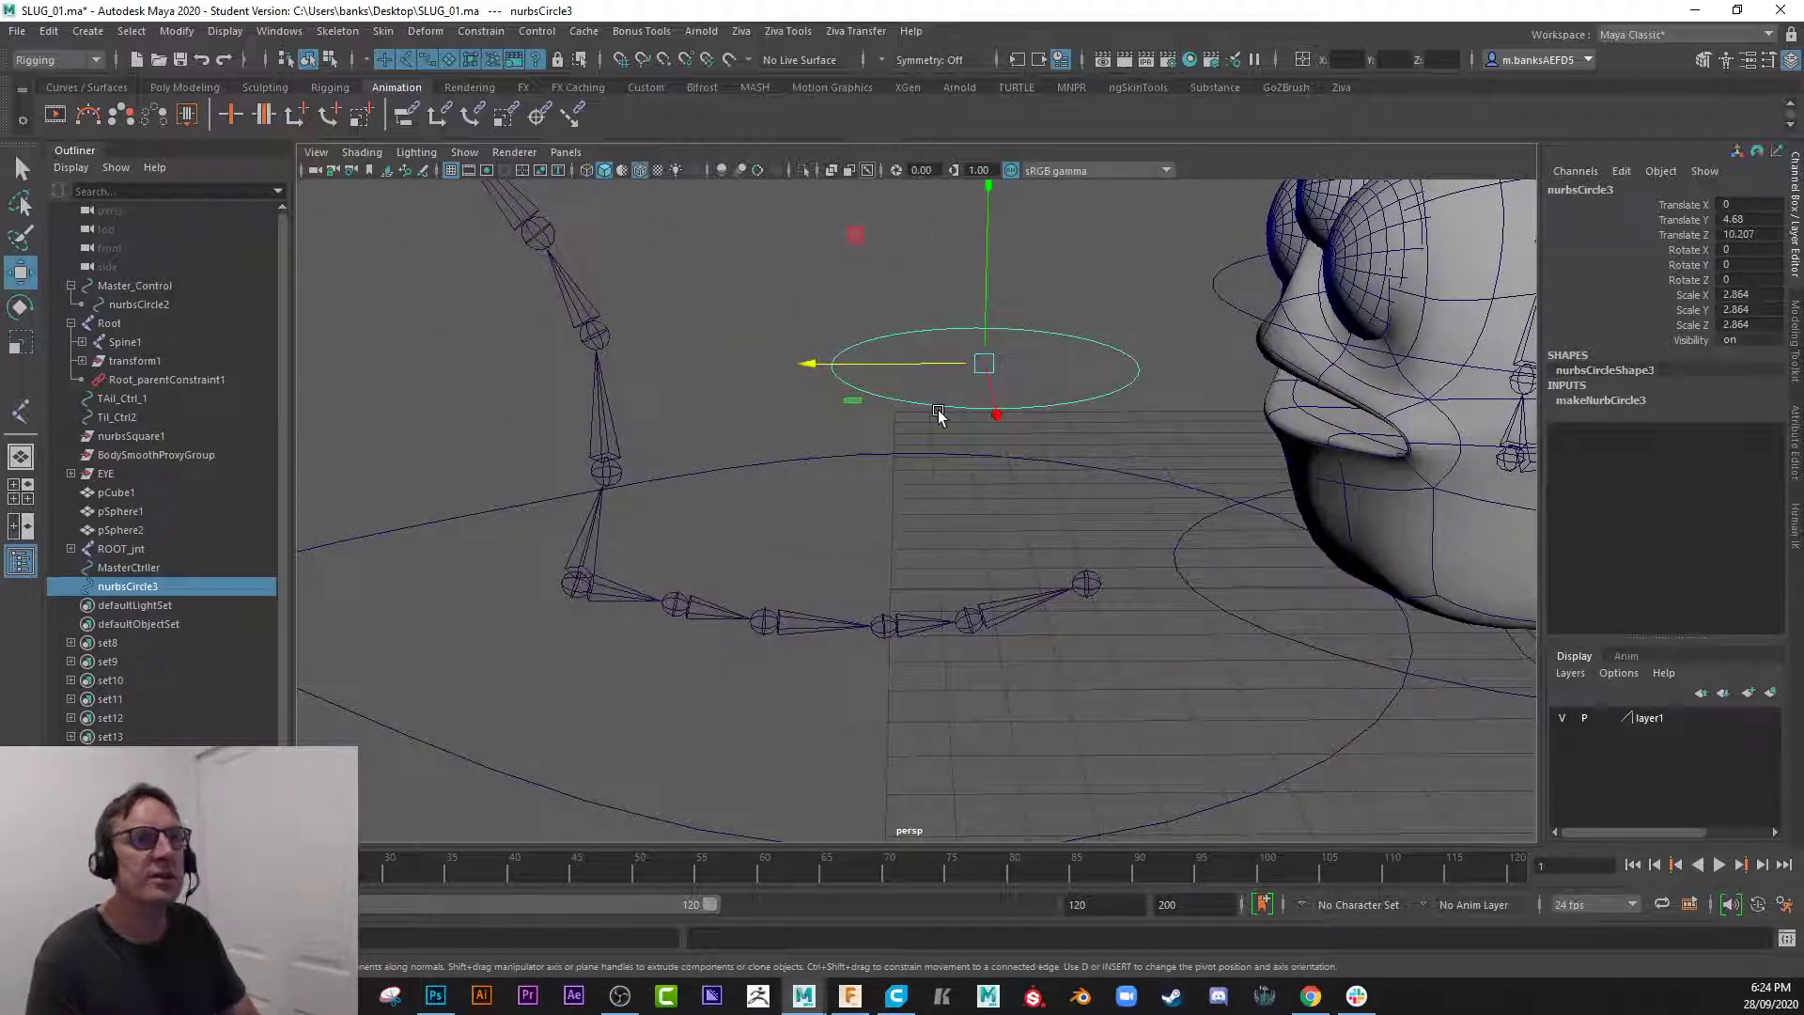
{"action": "key", "text": "v"}
{"action": "left_click_drag", "start_coordinate": [982, 364], "coordinate": [607, 488]}
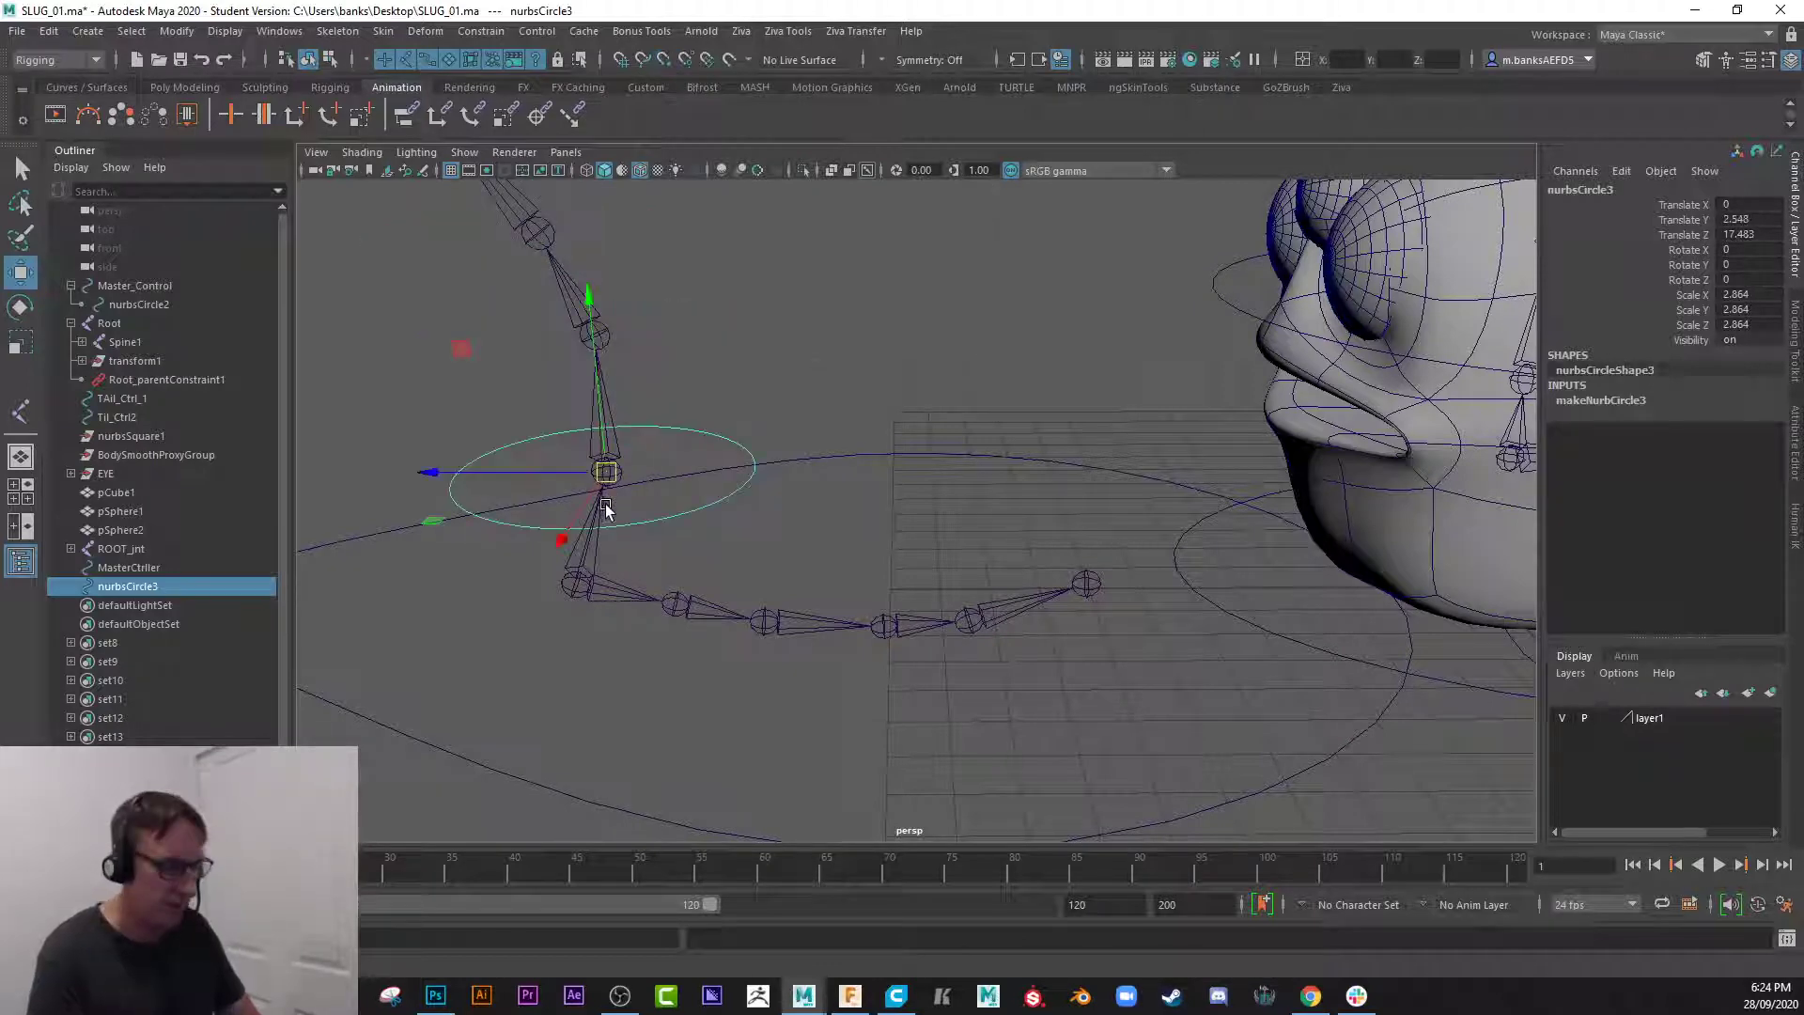
- Tilt the small circle about -14.6 degrees in X and freeze its transformations
{"action": "key", "text": "e"}
{"action": "left_click_drag", "start_coordinate": [696, 339], "coordinate": [730, 386]}
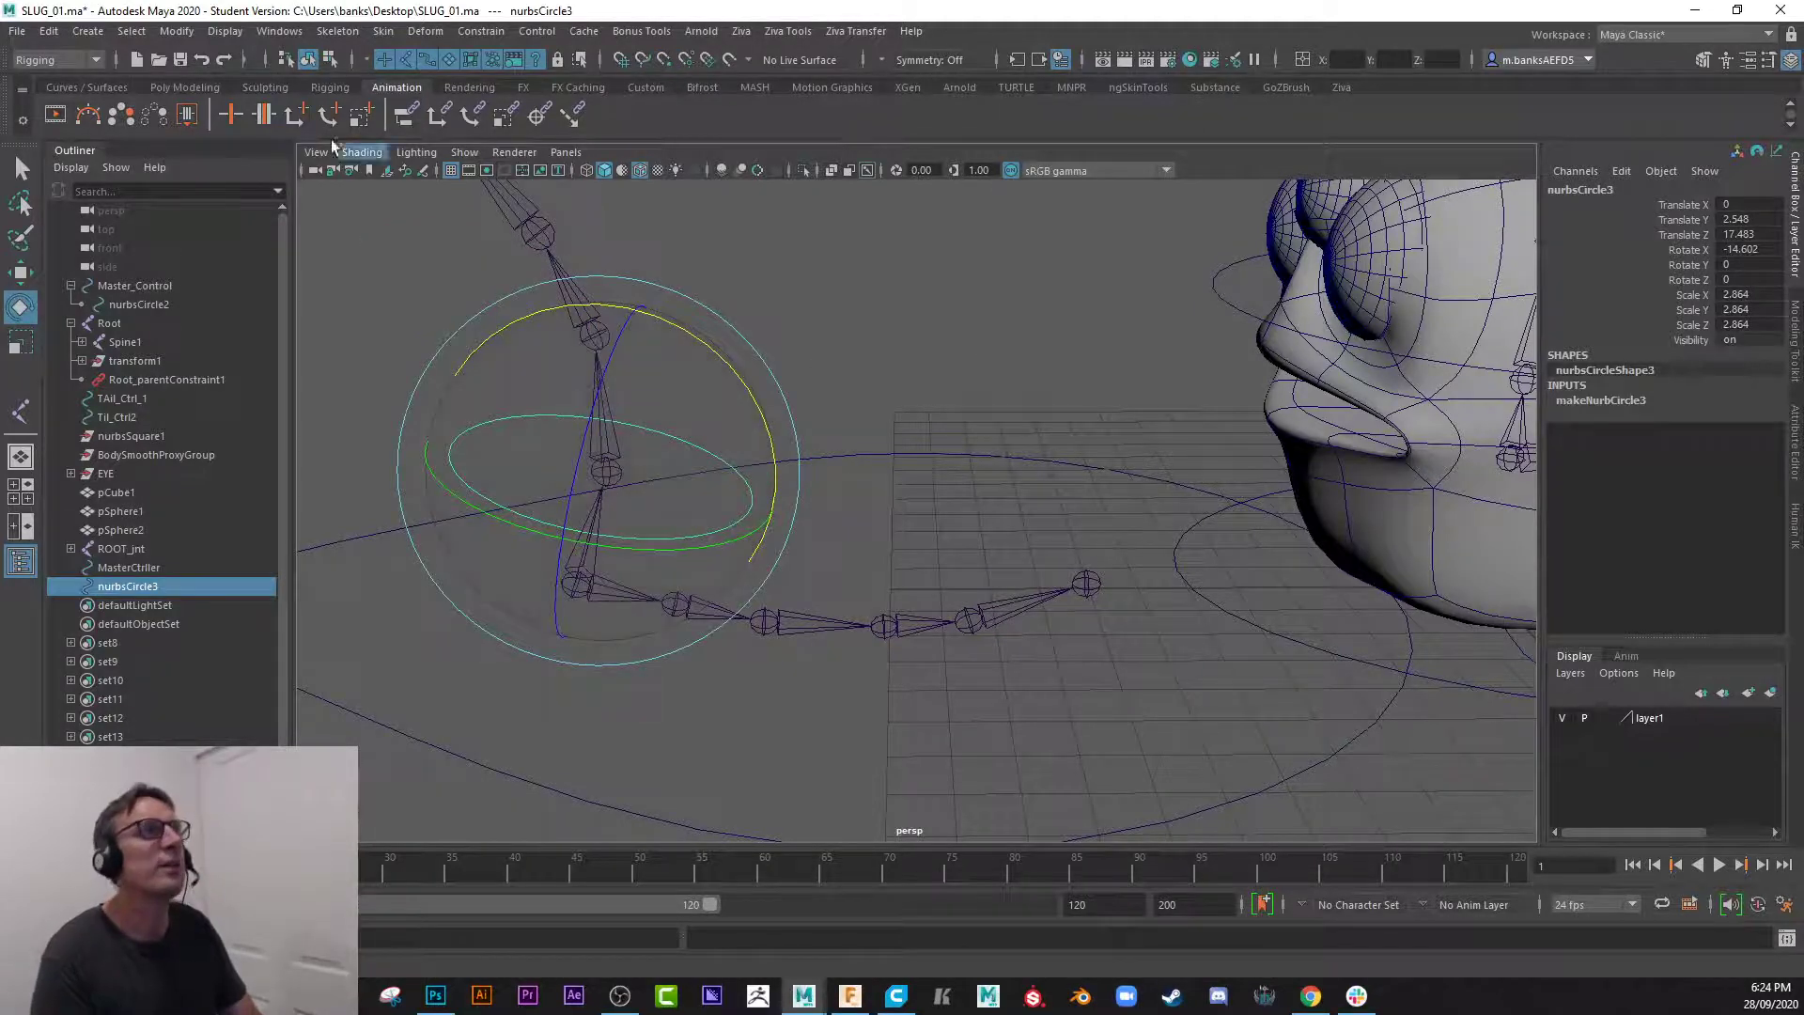
{"action": "left_click", "coordinate": [176, 32]}
{"action": "left_click", "coordinate": [243, 117]}
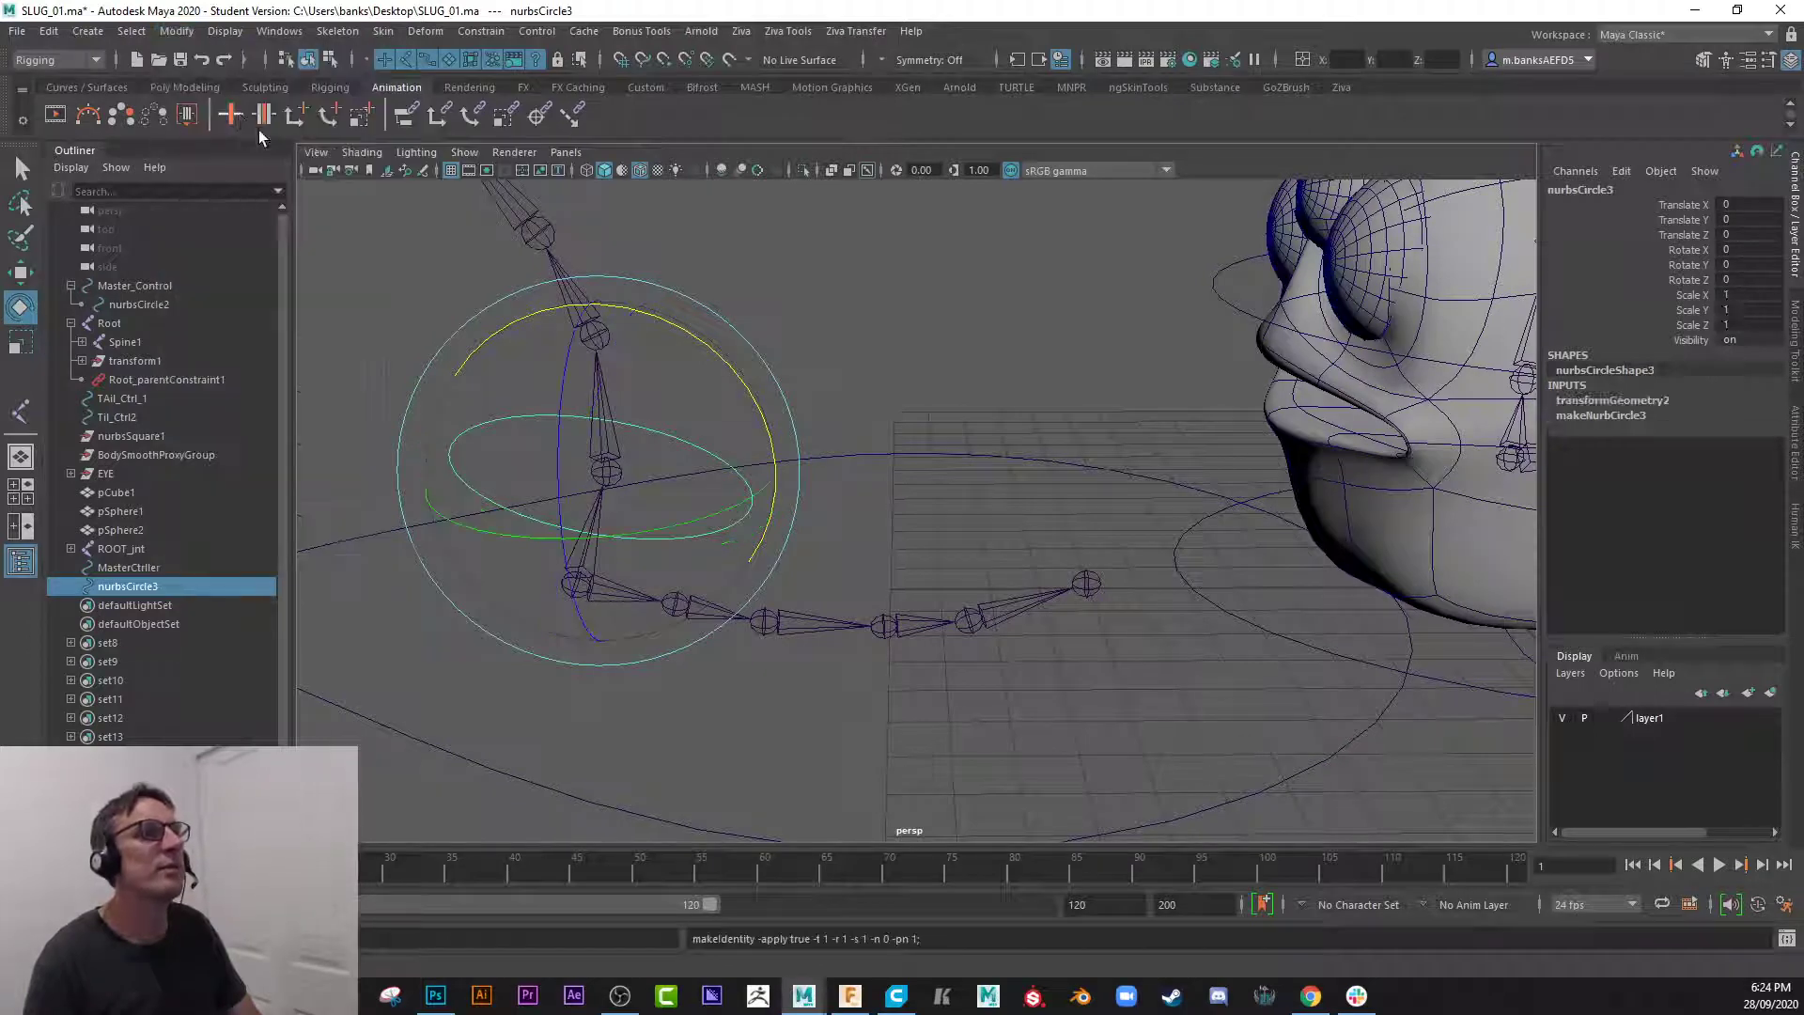
- Parent-constrain the first spine joint above the root to the small circle, with Maintain offset on and all translate and rotate axes
{"action": "key", "text": "a"}
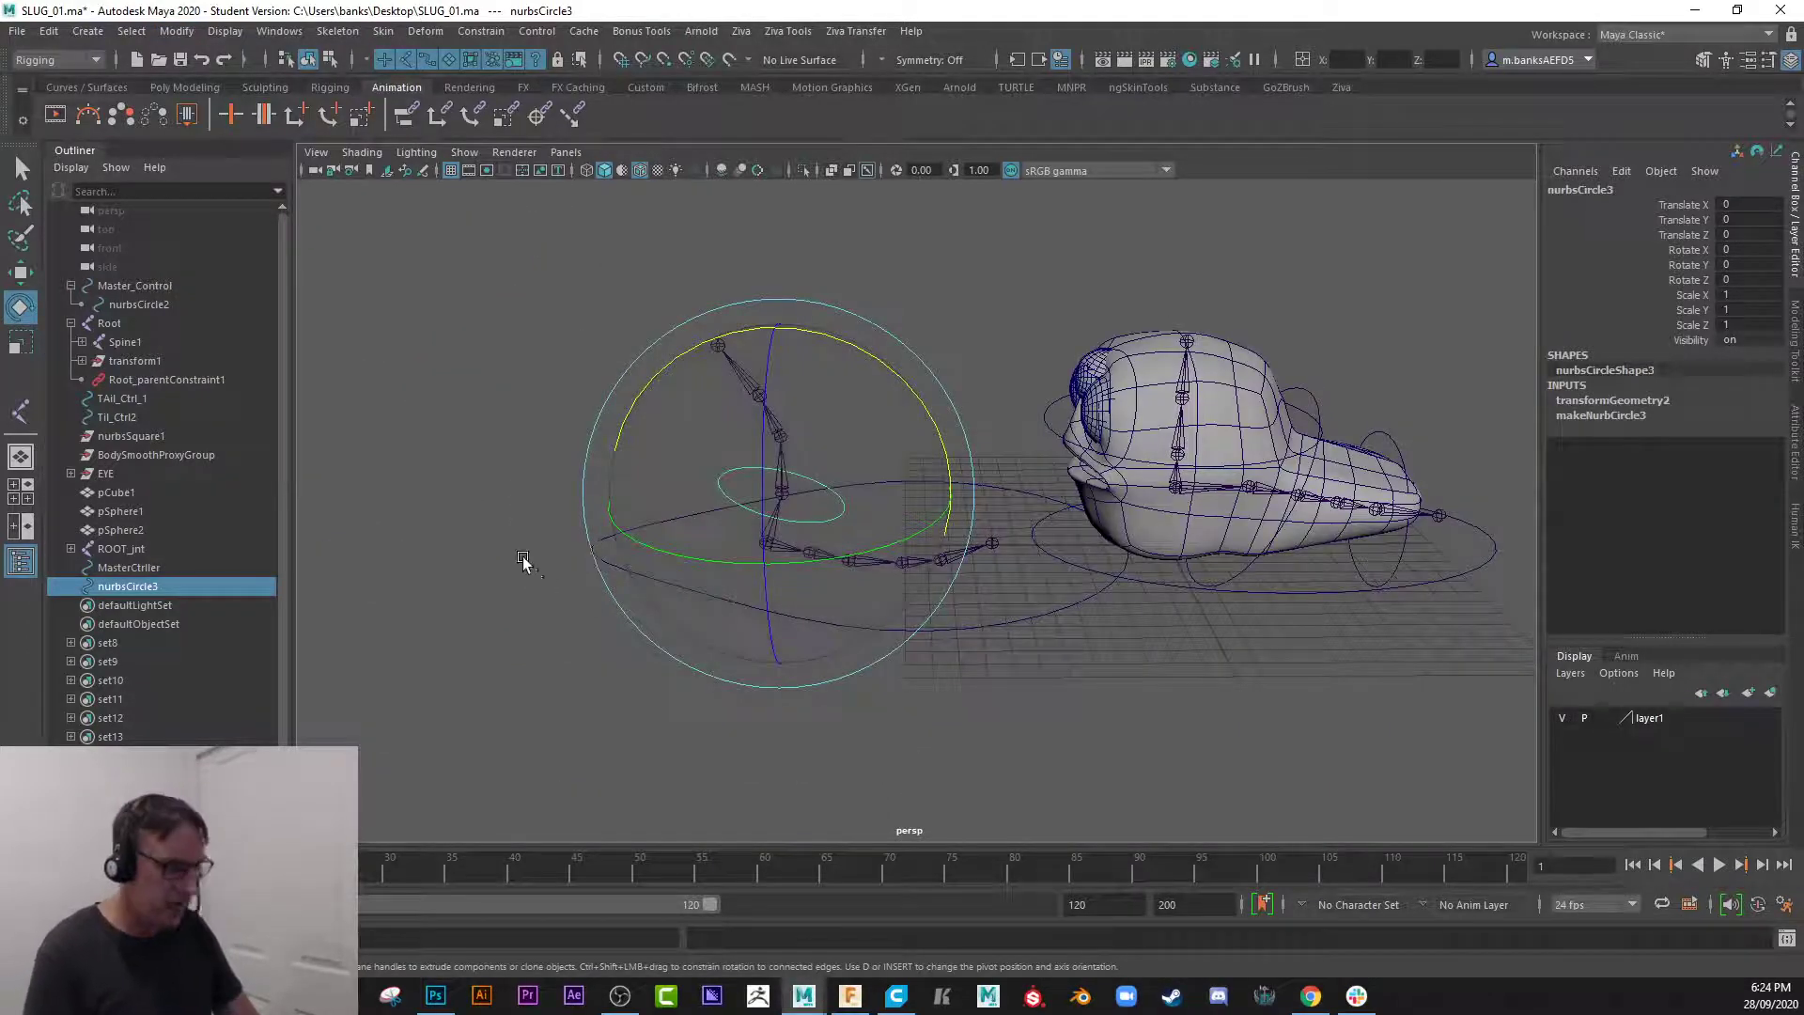
{"action": "left_click_drag", "start_coordinate": [523, 564], "coordinate": [575, 513], "text": "alt"}
{"action": "right_click_drag", "start_coordinate": [575, 513], "coordinate": [865, 668], "text": "alt"}
{"action": "middle_click_drag", "start_coordinate": [865, 668], "coordinate": [852, 691], "text": "alt"}
{"action": "right_click_drag", "start_coordinate": [852, 691], "coordinate": [727, 600], "text": "alt"}
{"action": "middle_click_drag", "start_coordinate": [727, 600], "coordinate": [765, 613], "text": "alt"}
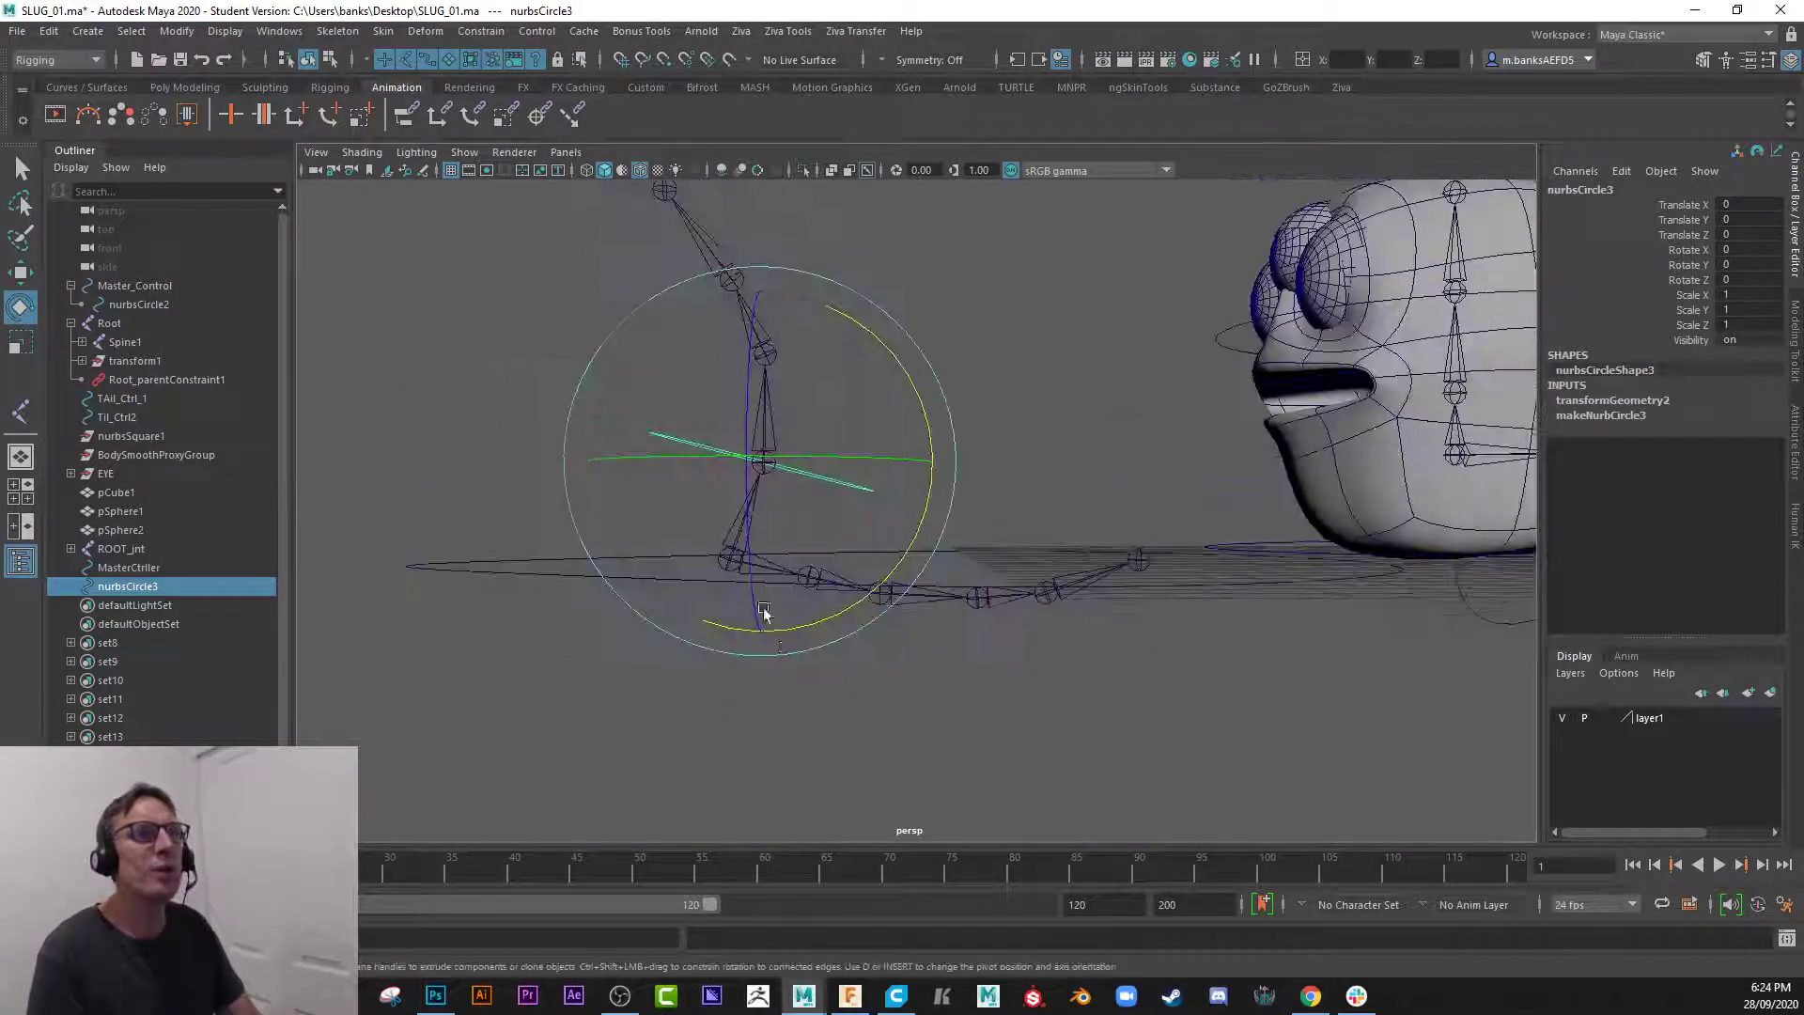
{"action": "key", "text": "q"}
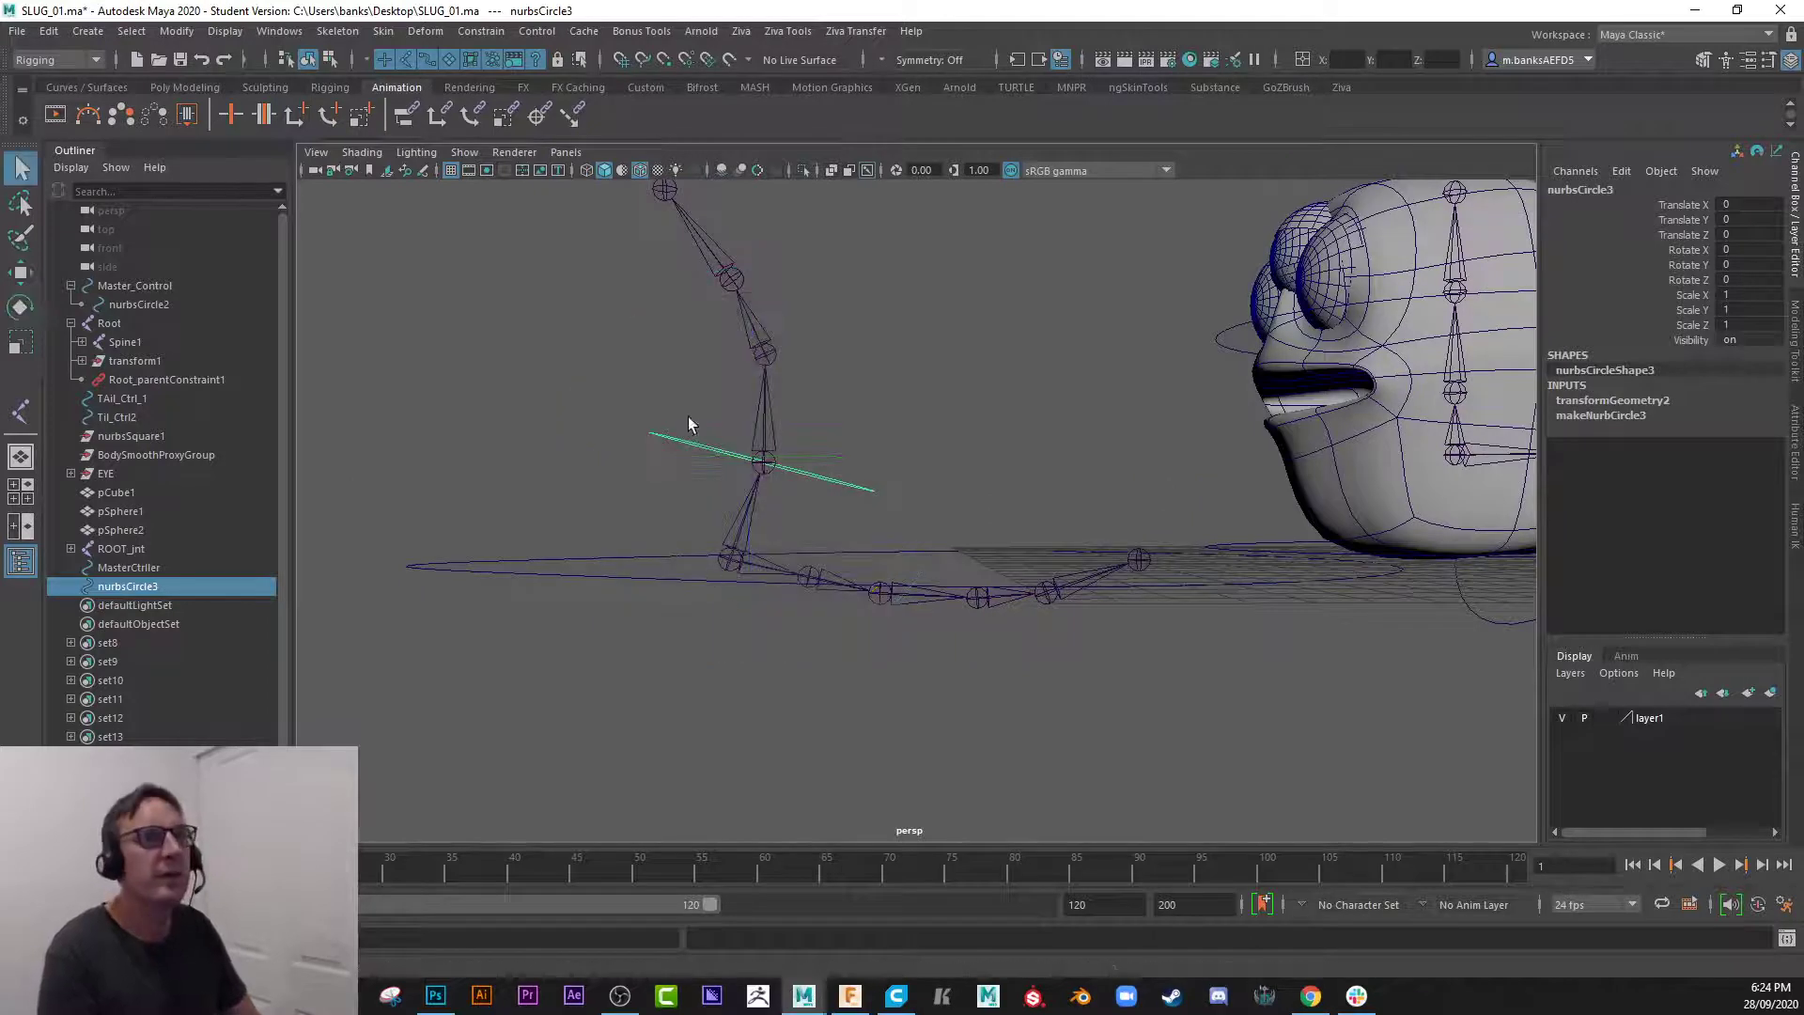
{"action": "left_click", "coordinate": [764, 432]}
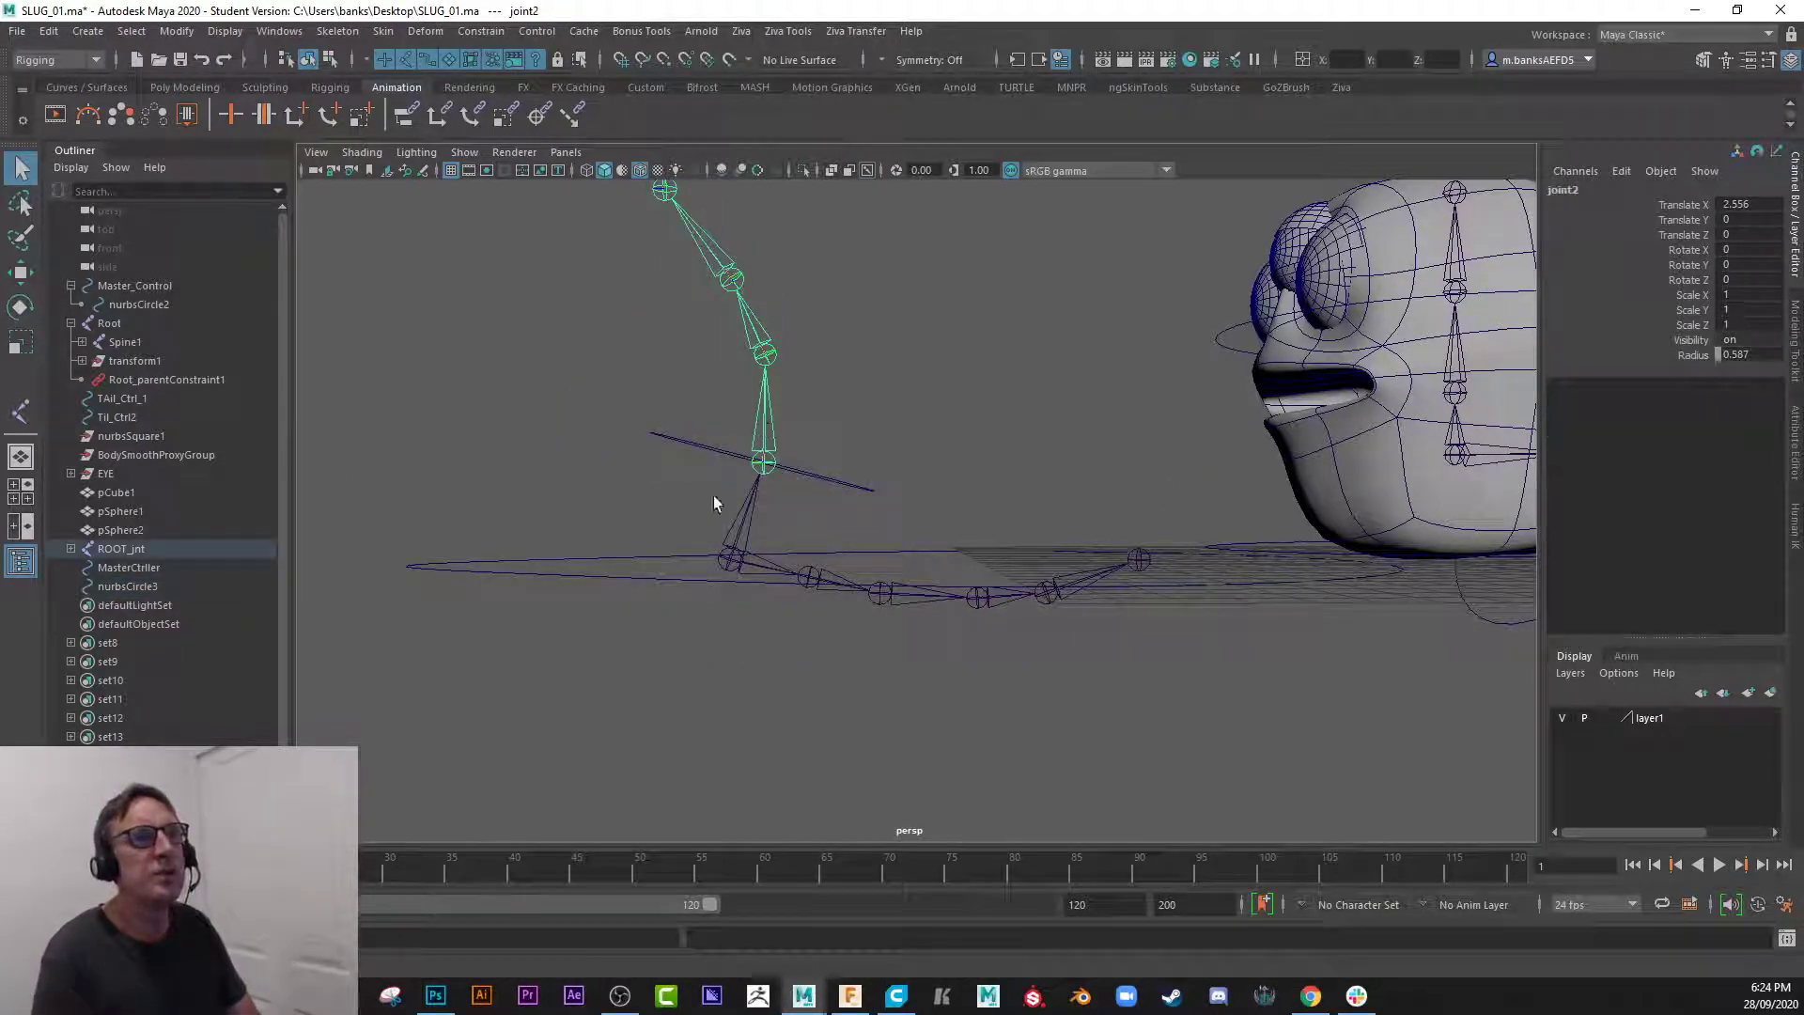
{"action": "left_click", "coordinate": [685, 448]}
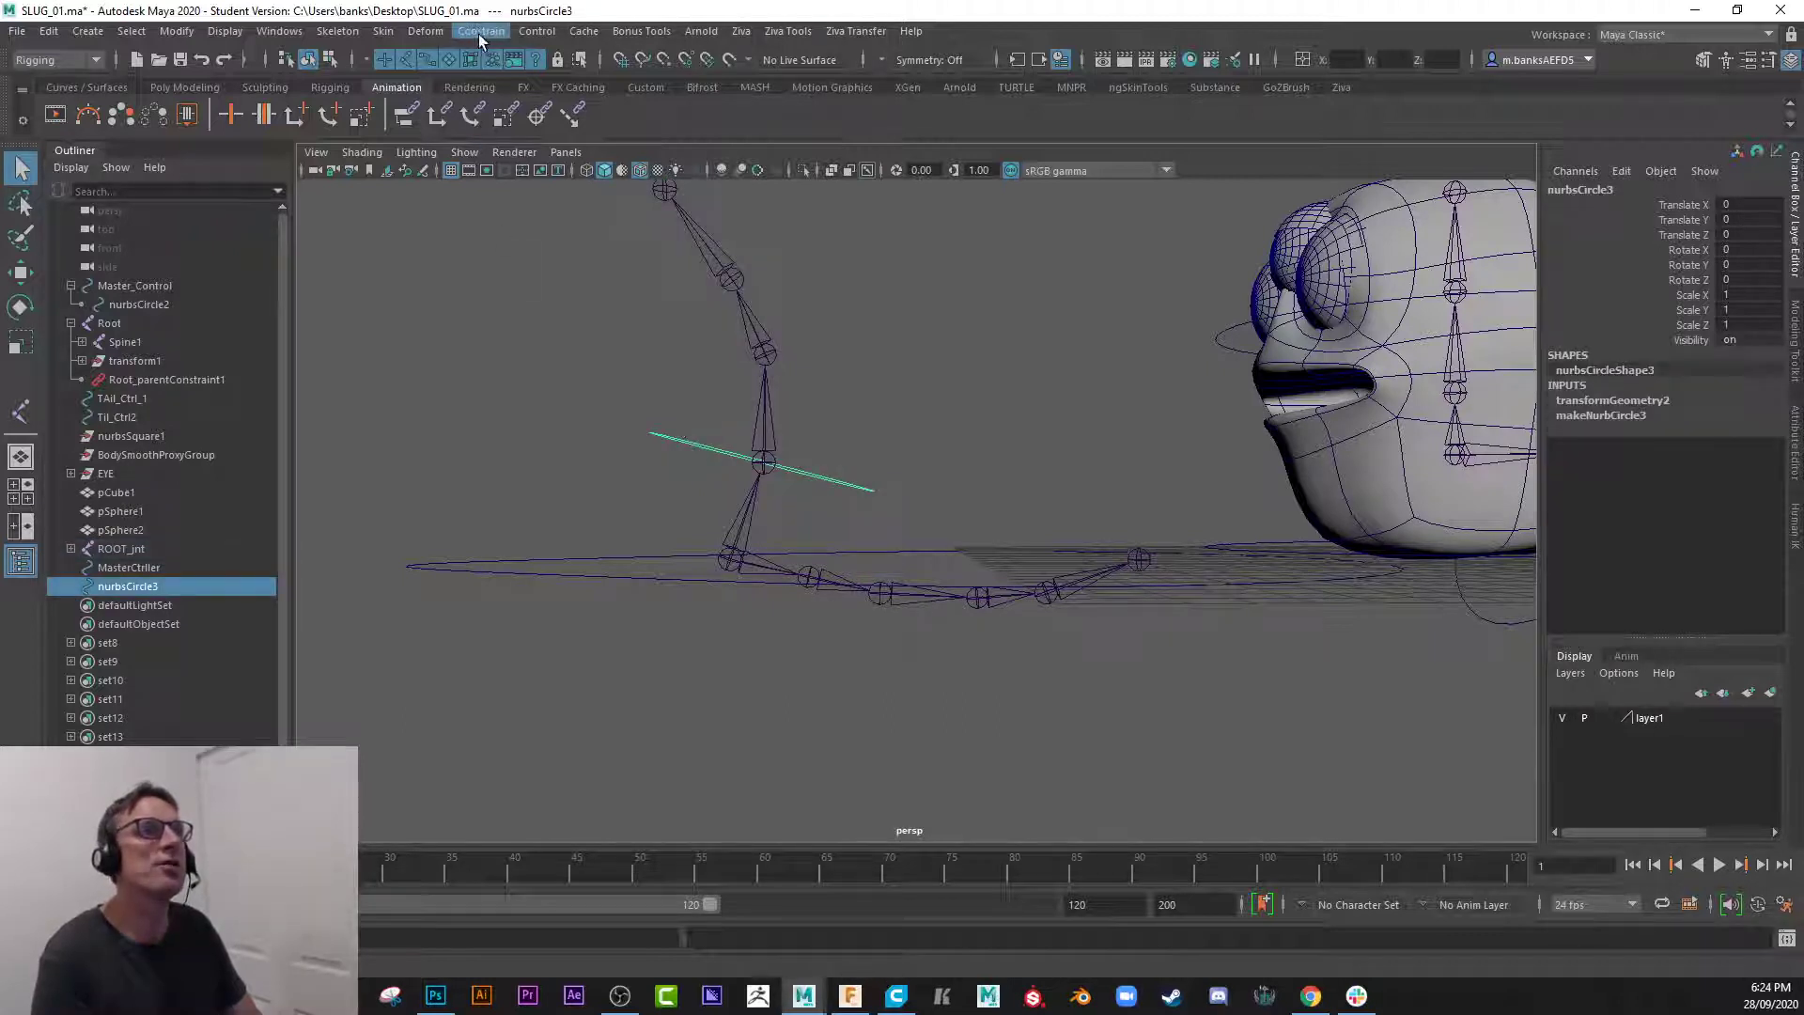
{"action": "left_click", "coordinate": [675, 472]}
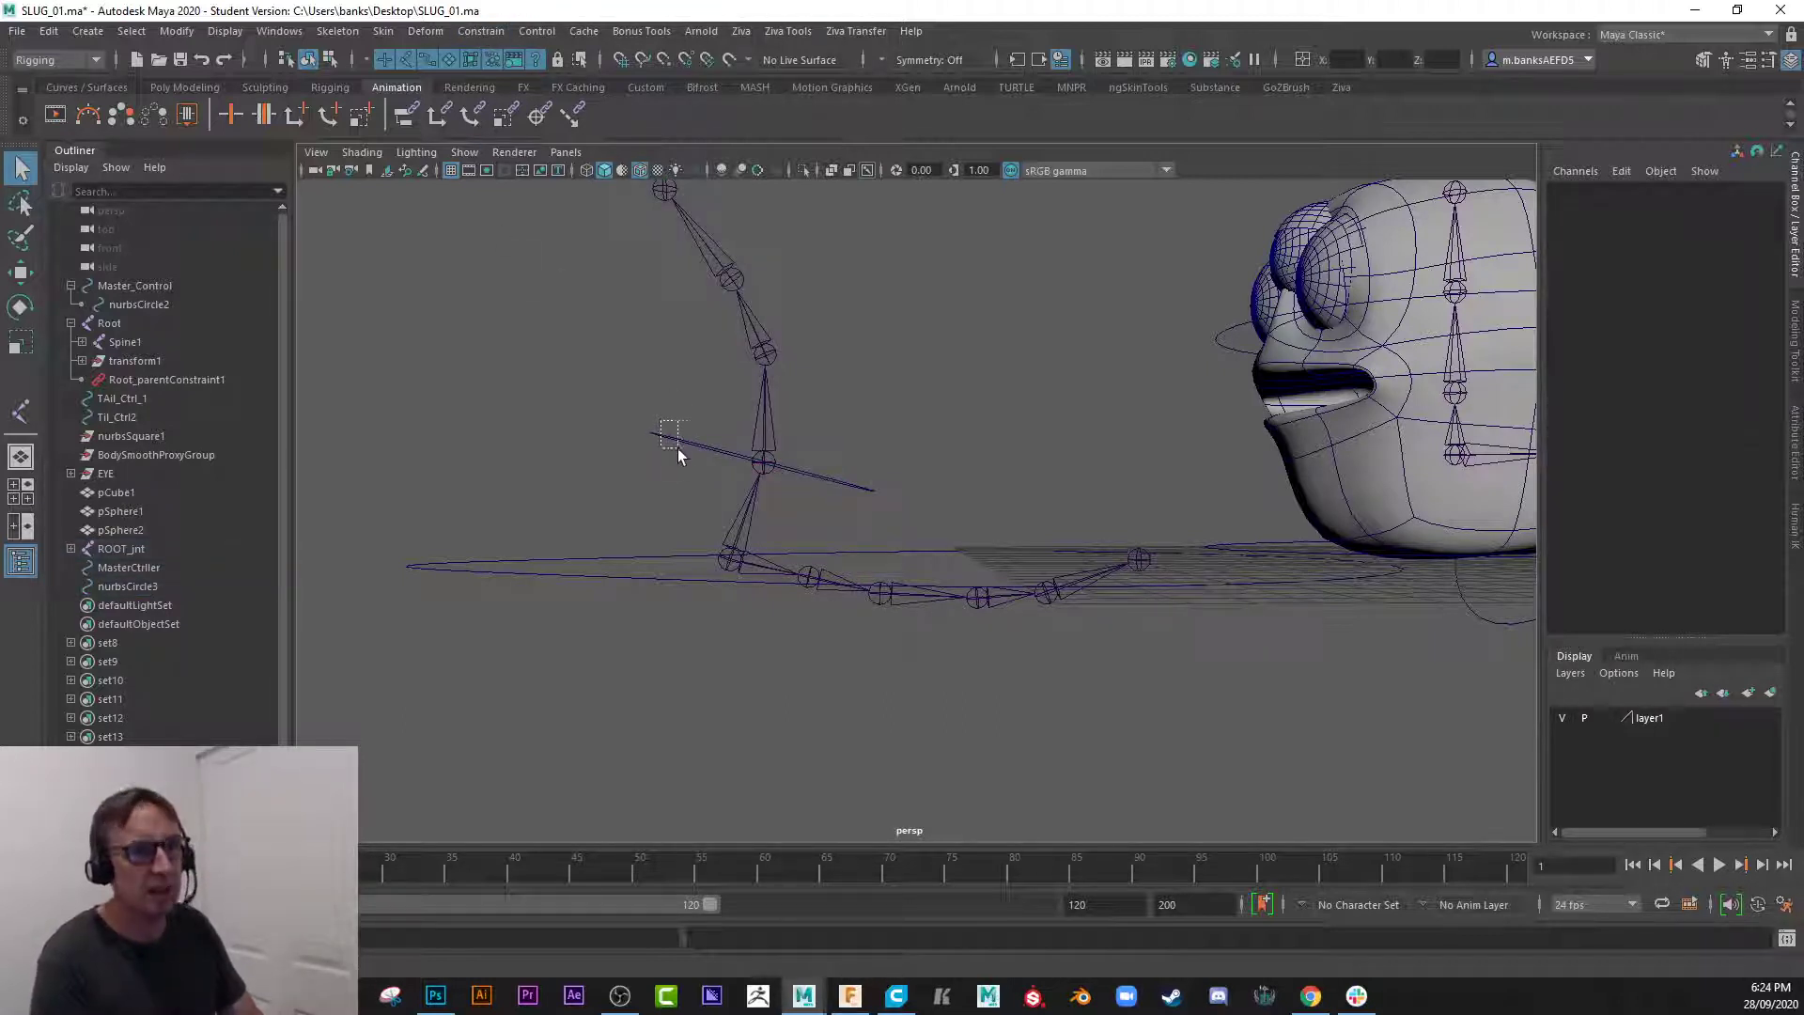
{"action": "left_click_drag", "start_coordinate": [679, 448], "coordinate": [691, 462]}
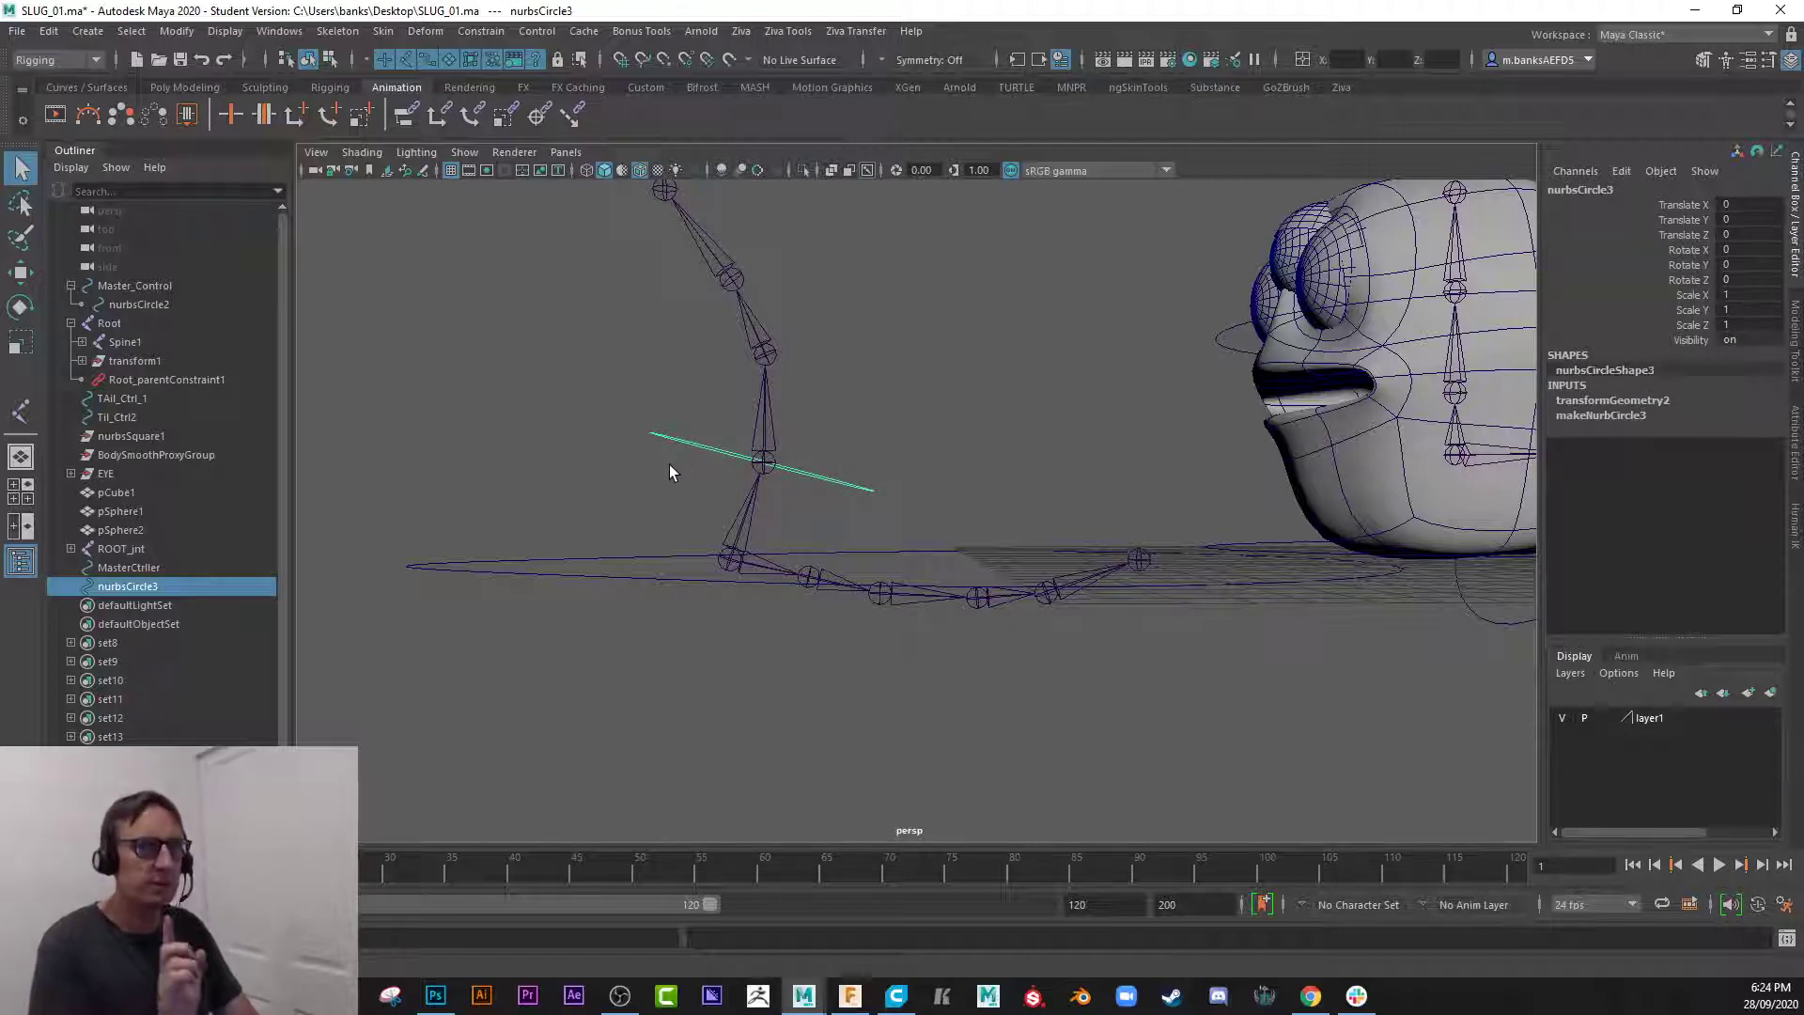
{"action": "left_click", "coordinate": [767, 419], "text": "shift"}
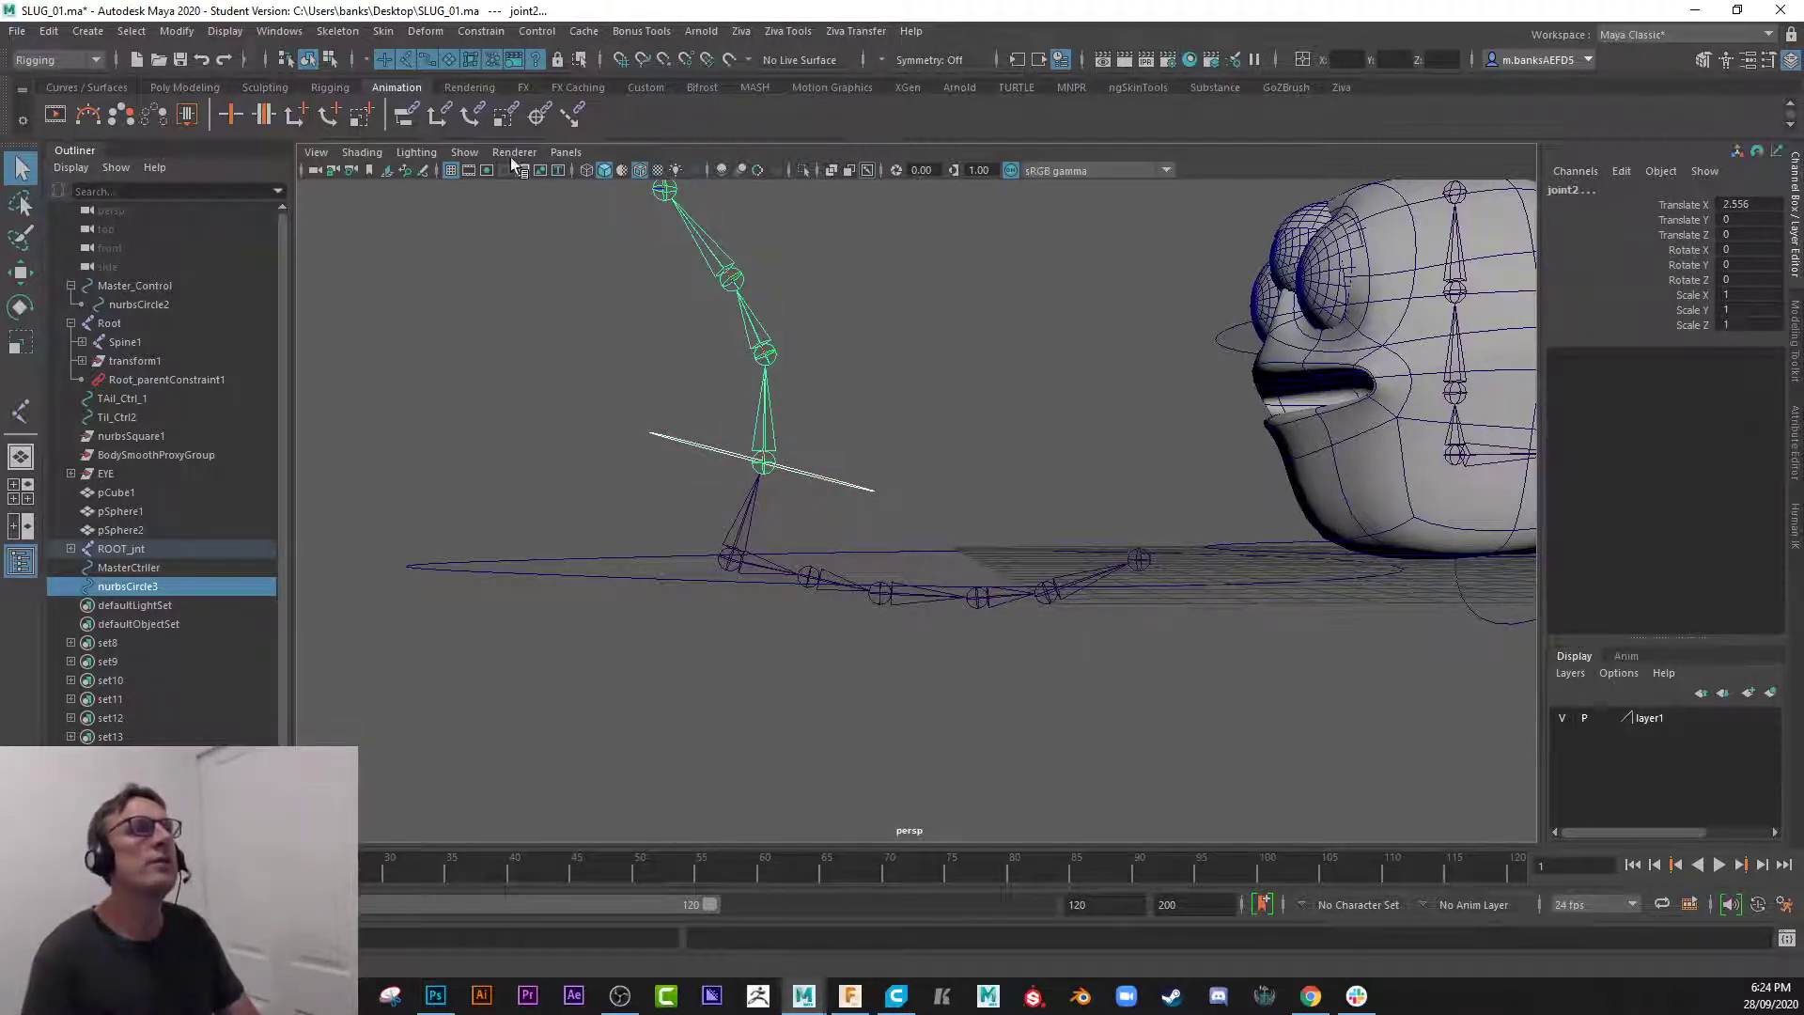
{"action": "left_click", "coordinate": [480, 32]}
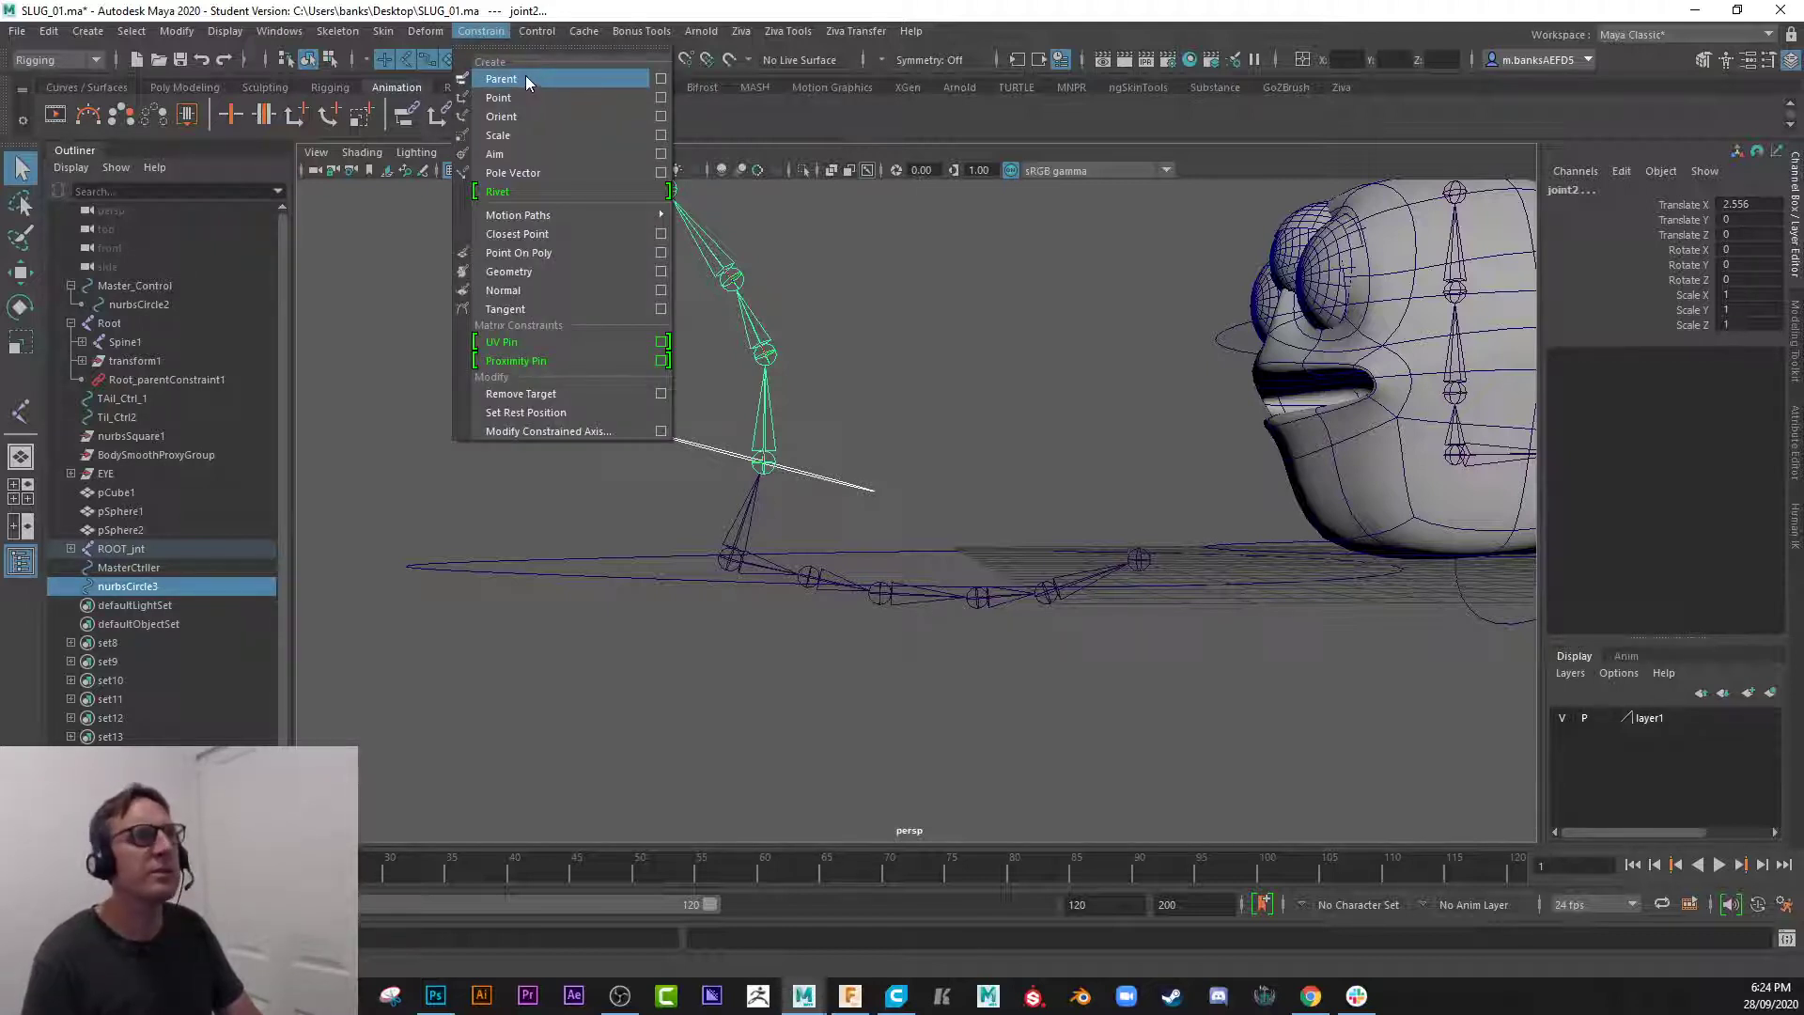
{"action": "left_click", "coordinate": [661, 79]}
{"action": "left_click_drag", "start_coordinate": [568, 188], "coordinate": [949, 212]}
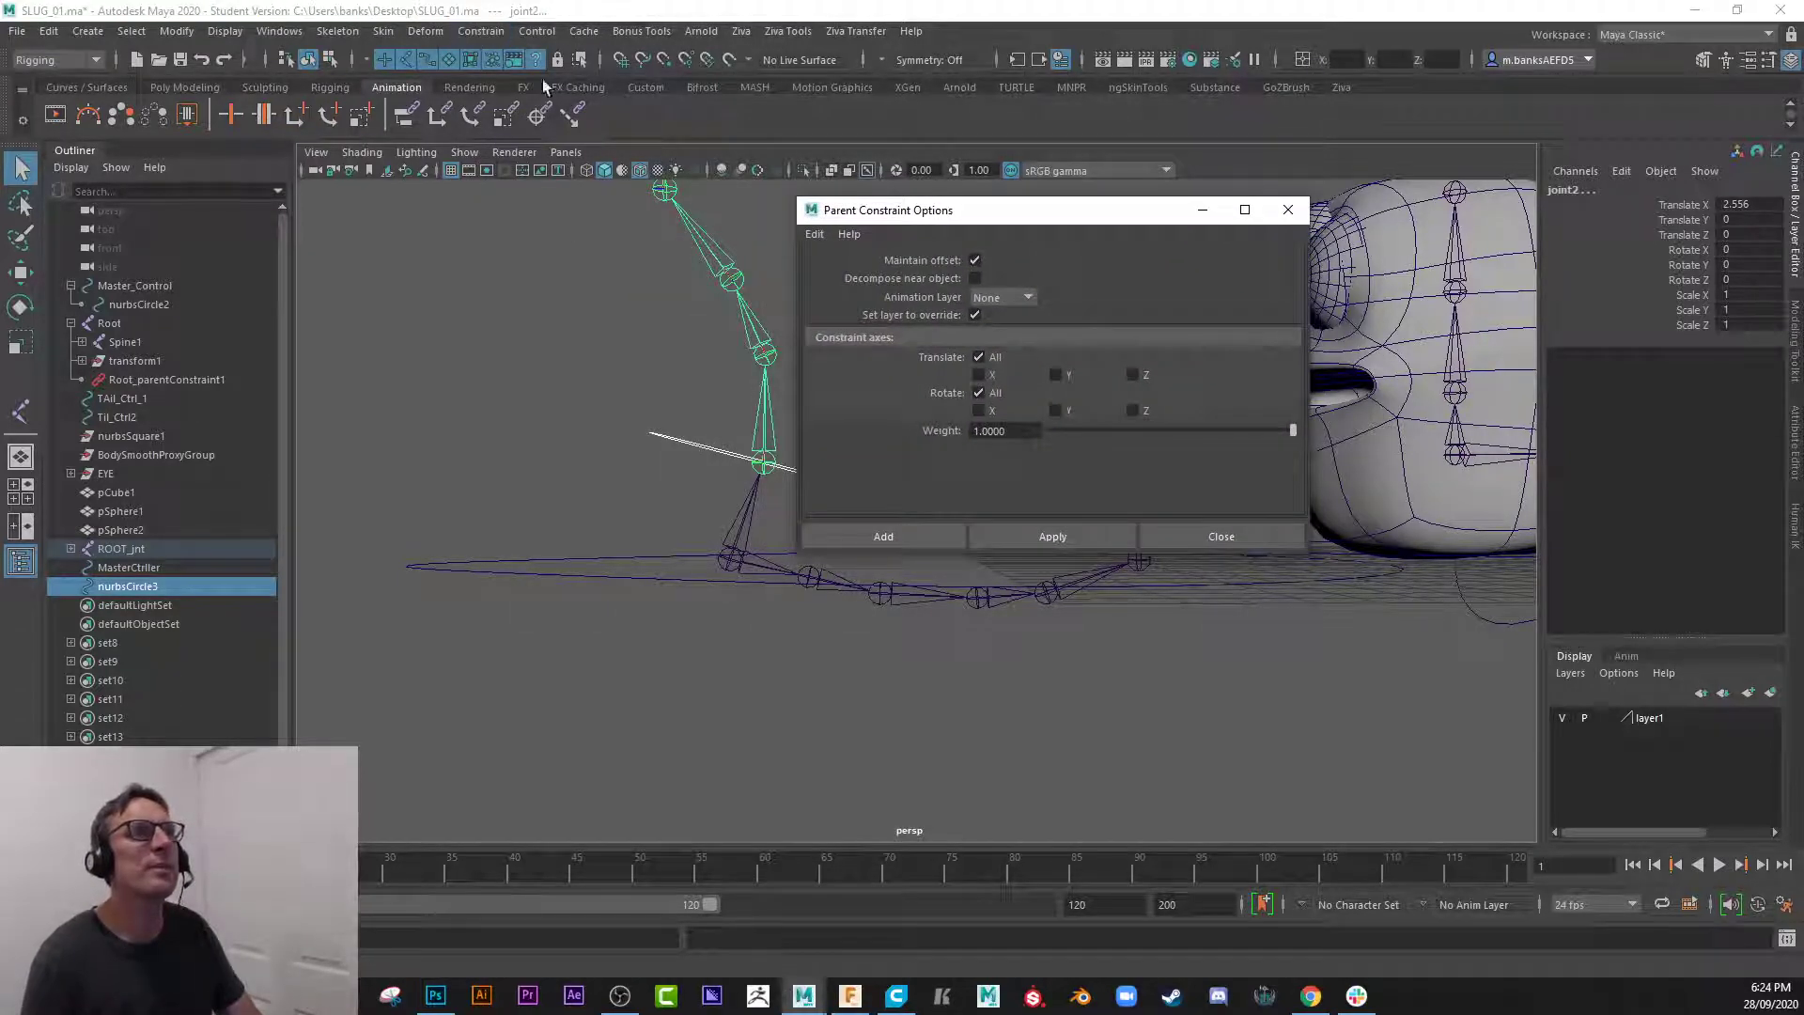
{"action": "left_click", "coordinate": [886, 532]}
- Test the constraint by rotating the small circle about 6.76 degrees in X and moving it, and undo the move
{"action": "left_click_drag", "start_coordinate": [660, 405], "coordinate": [677, 439]}
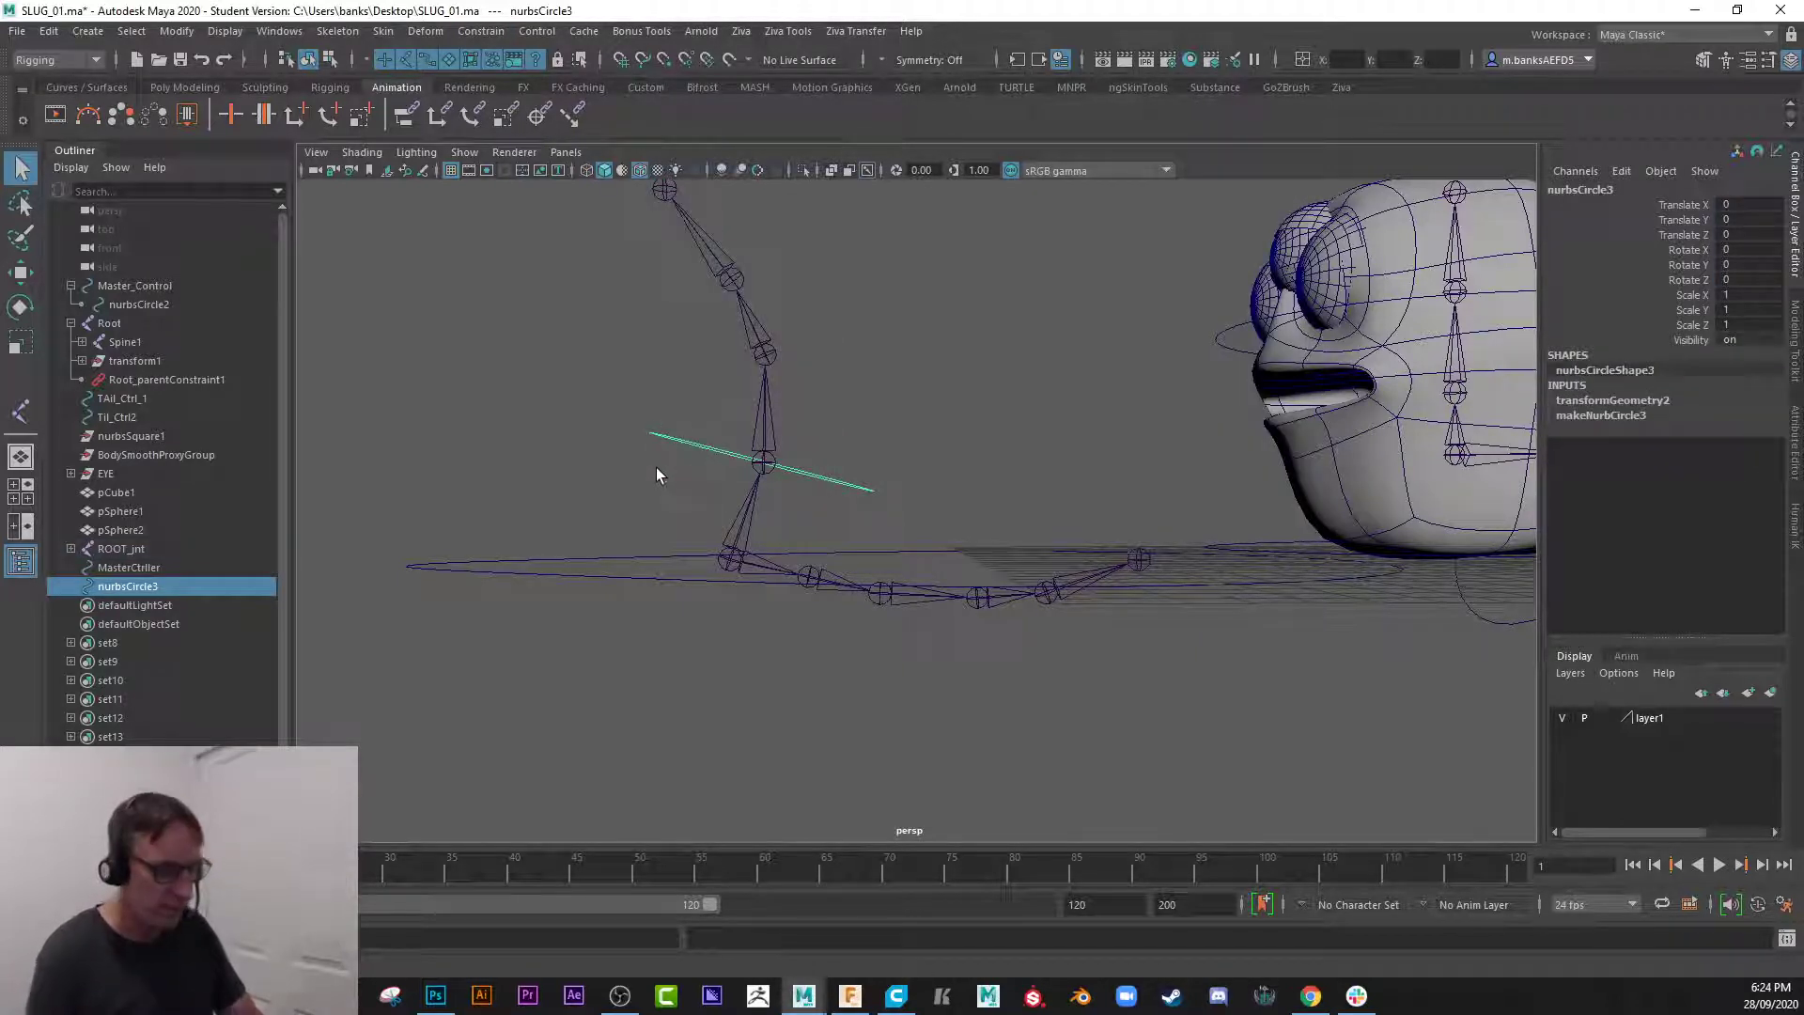
{"action": "key", "text": "e"}
{"action": "left_click_drag", "start_coordinate": [900, 365], "coordinate": [791, 516]}
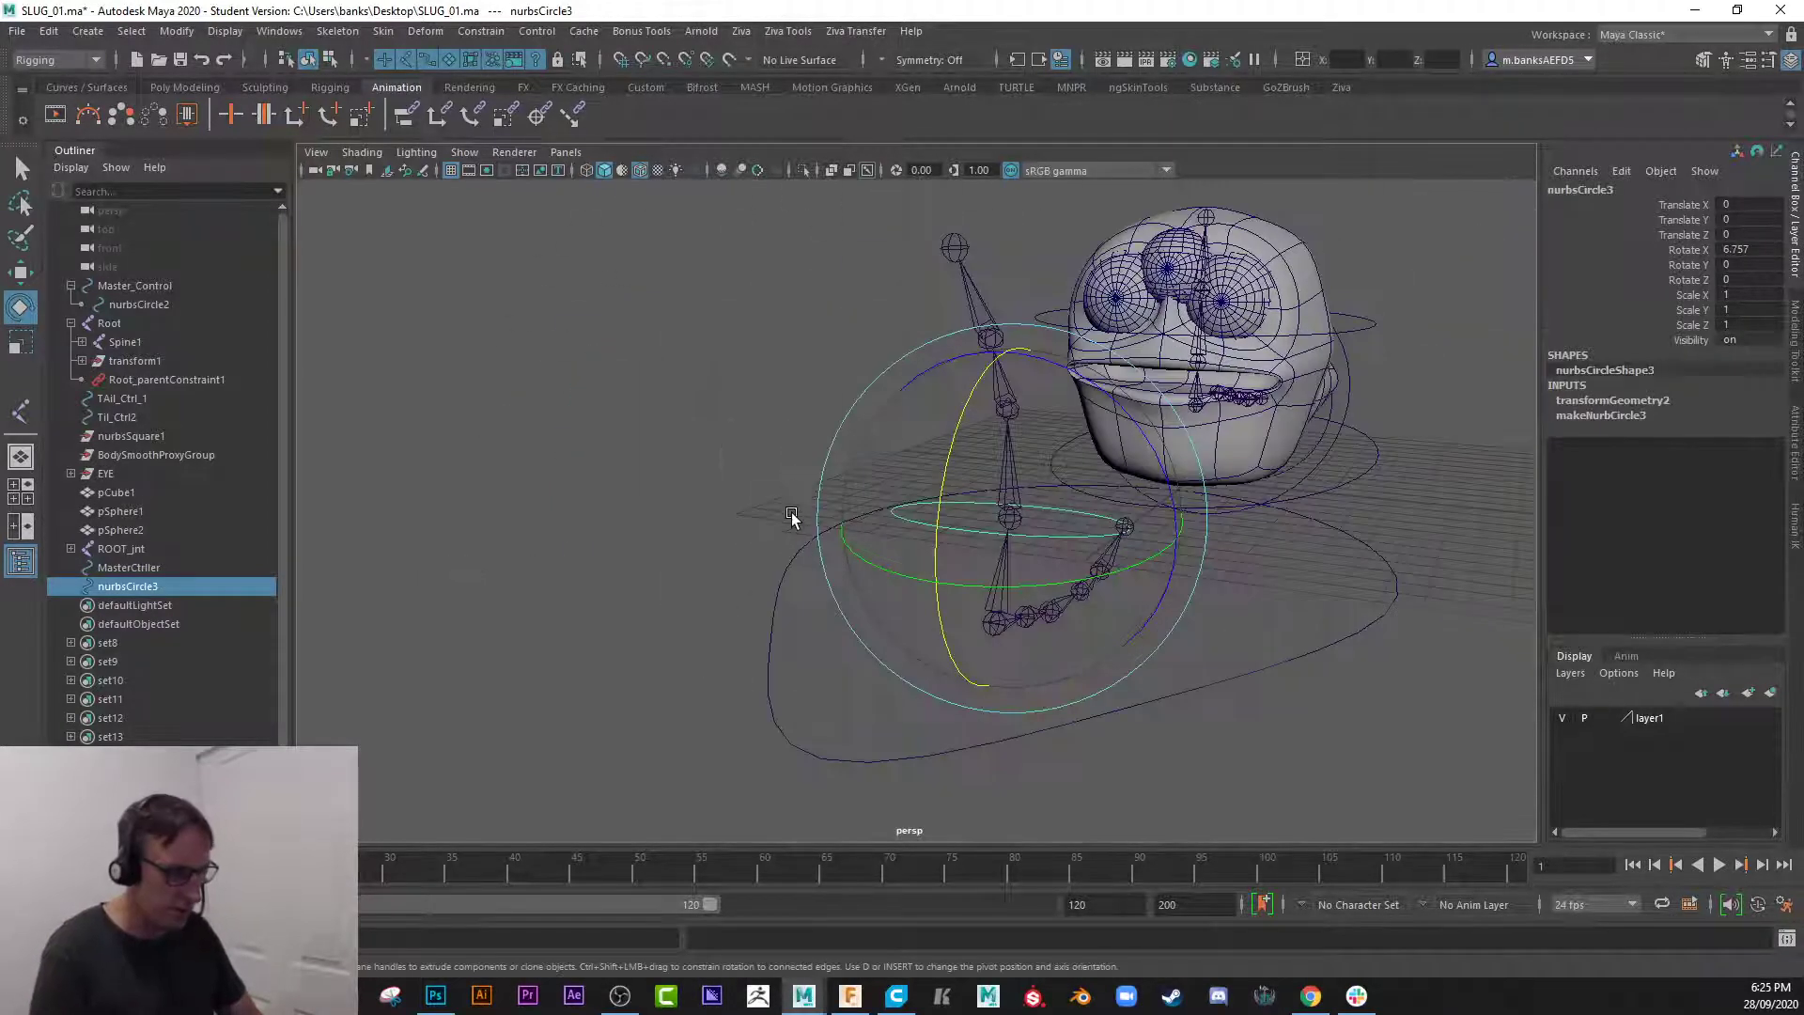
{"action": "key", "text": "w"}
{"action": "left_click_drag", "start_coordinate": [963, 553], "coordinate": [769, 555]}
{"action": "key", "text": "ctrl+z"}
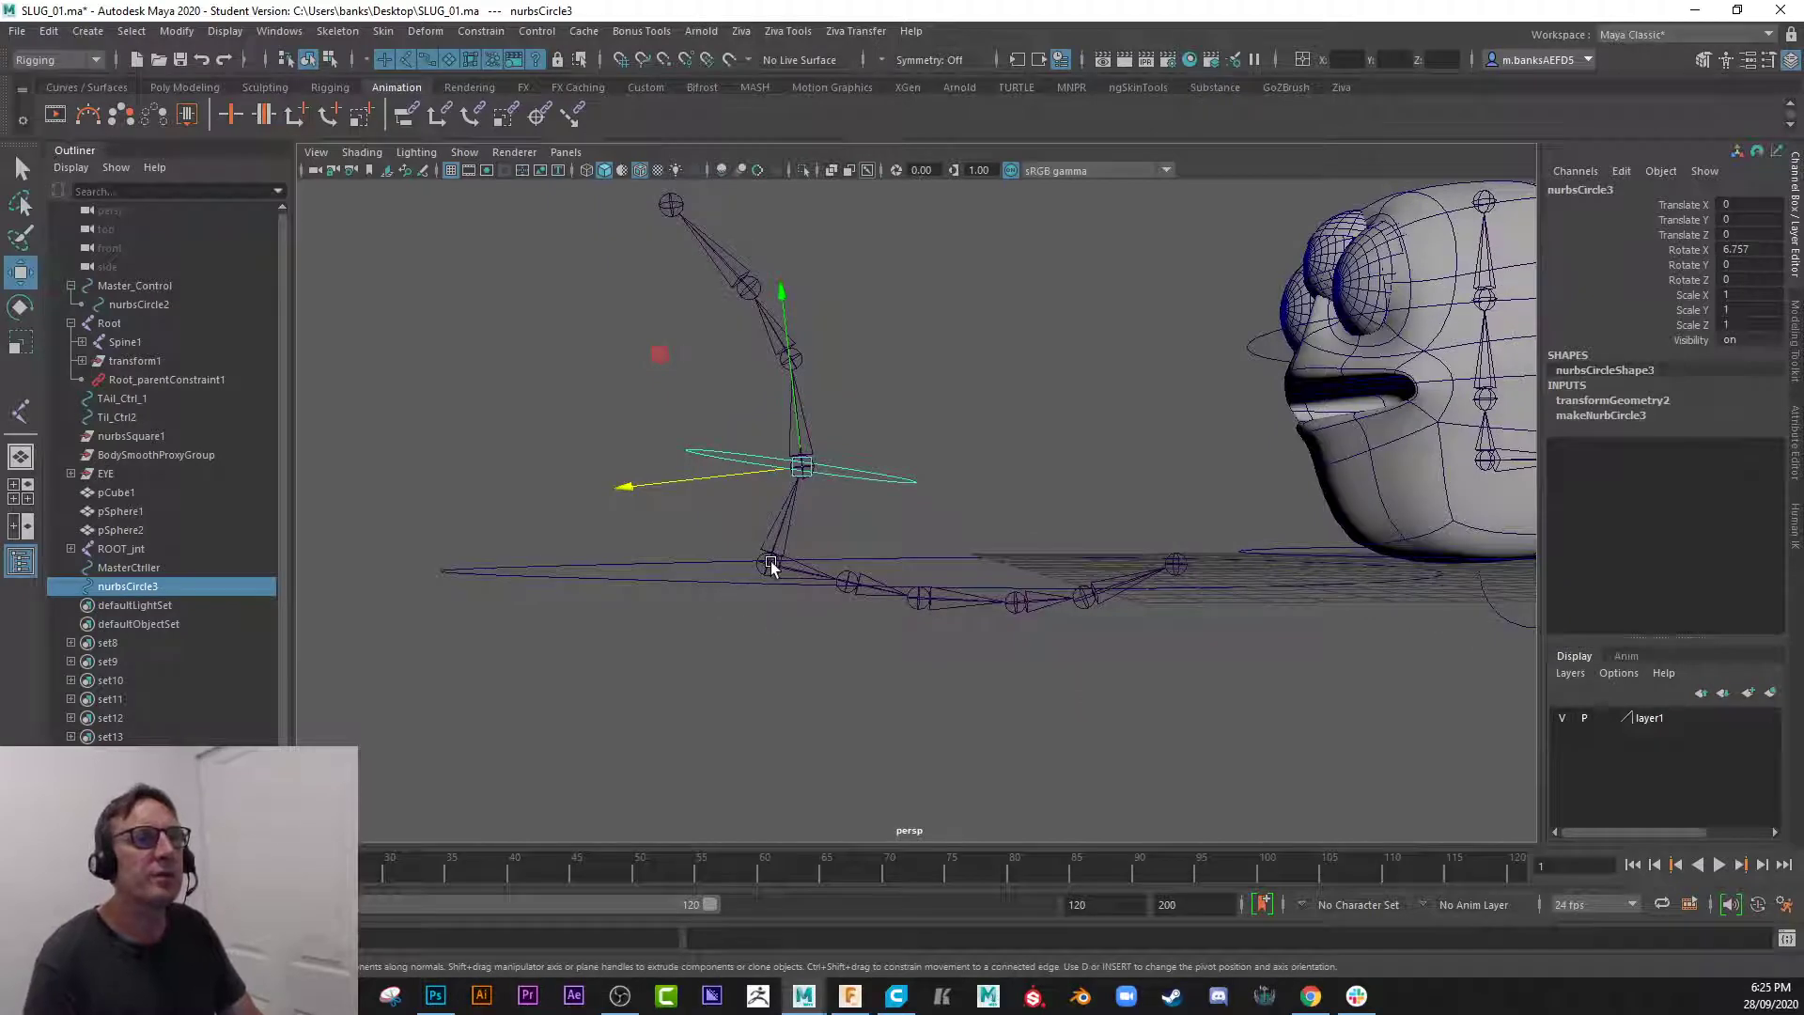
- Parent-constrain the ROOT_jnt joint at the base of the practice chain to the large MasterCtrller circle
{"action": "left_click", "coordinate": [770, 564]}
{"action": "left_click_drag", "start_coordinate": [633, 629], "coordinate": [775, 606], "text": "alt"}
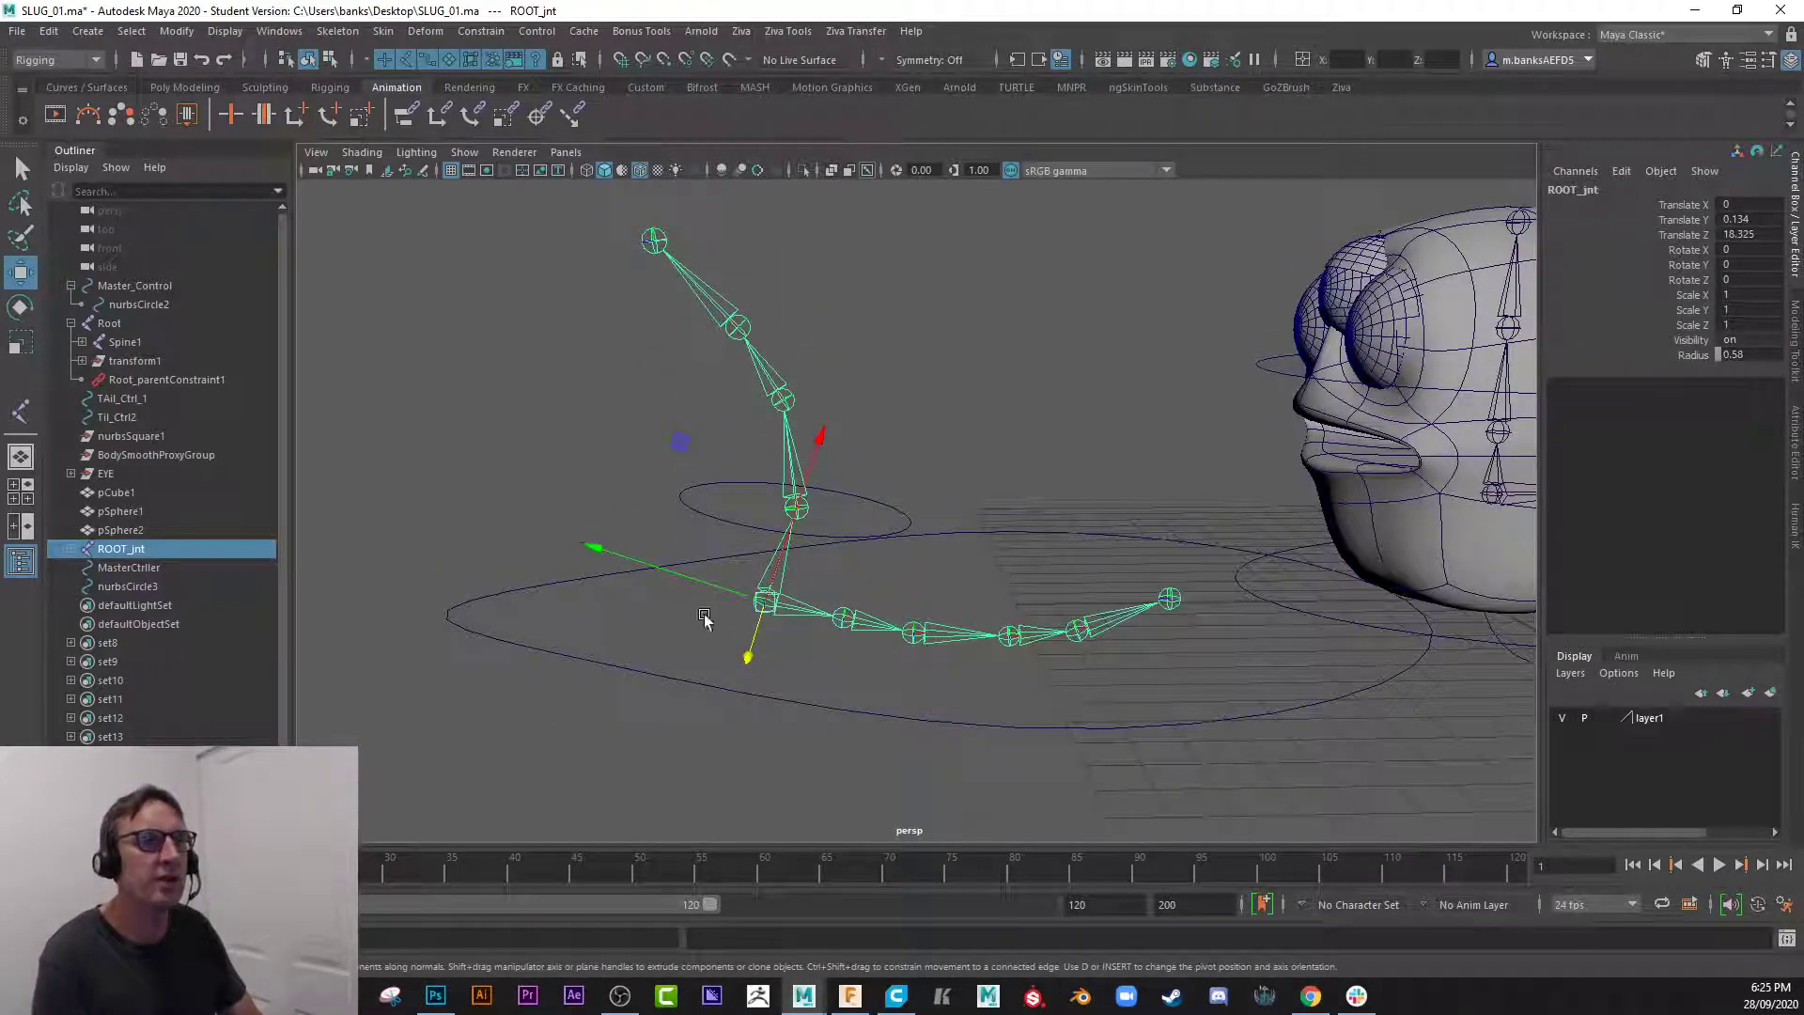
{"action": "left_click", "coordinate": [585, 660]}
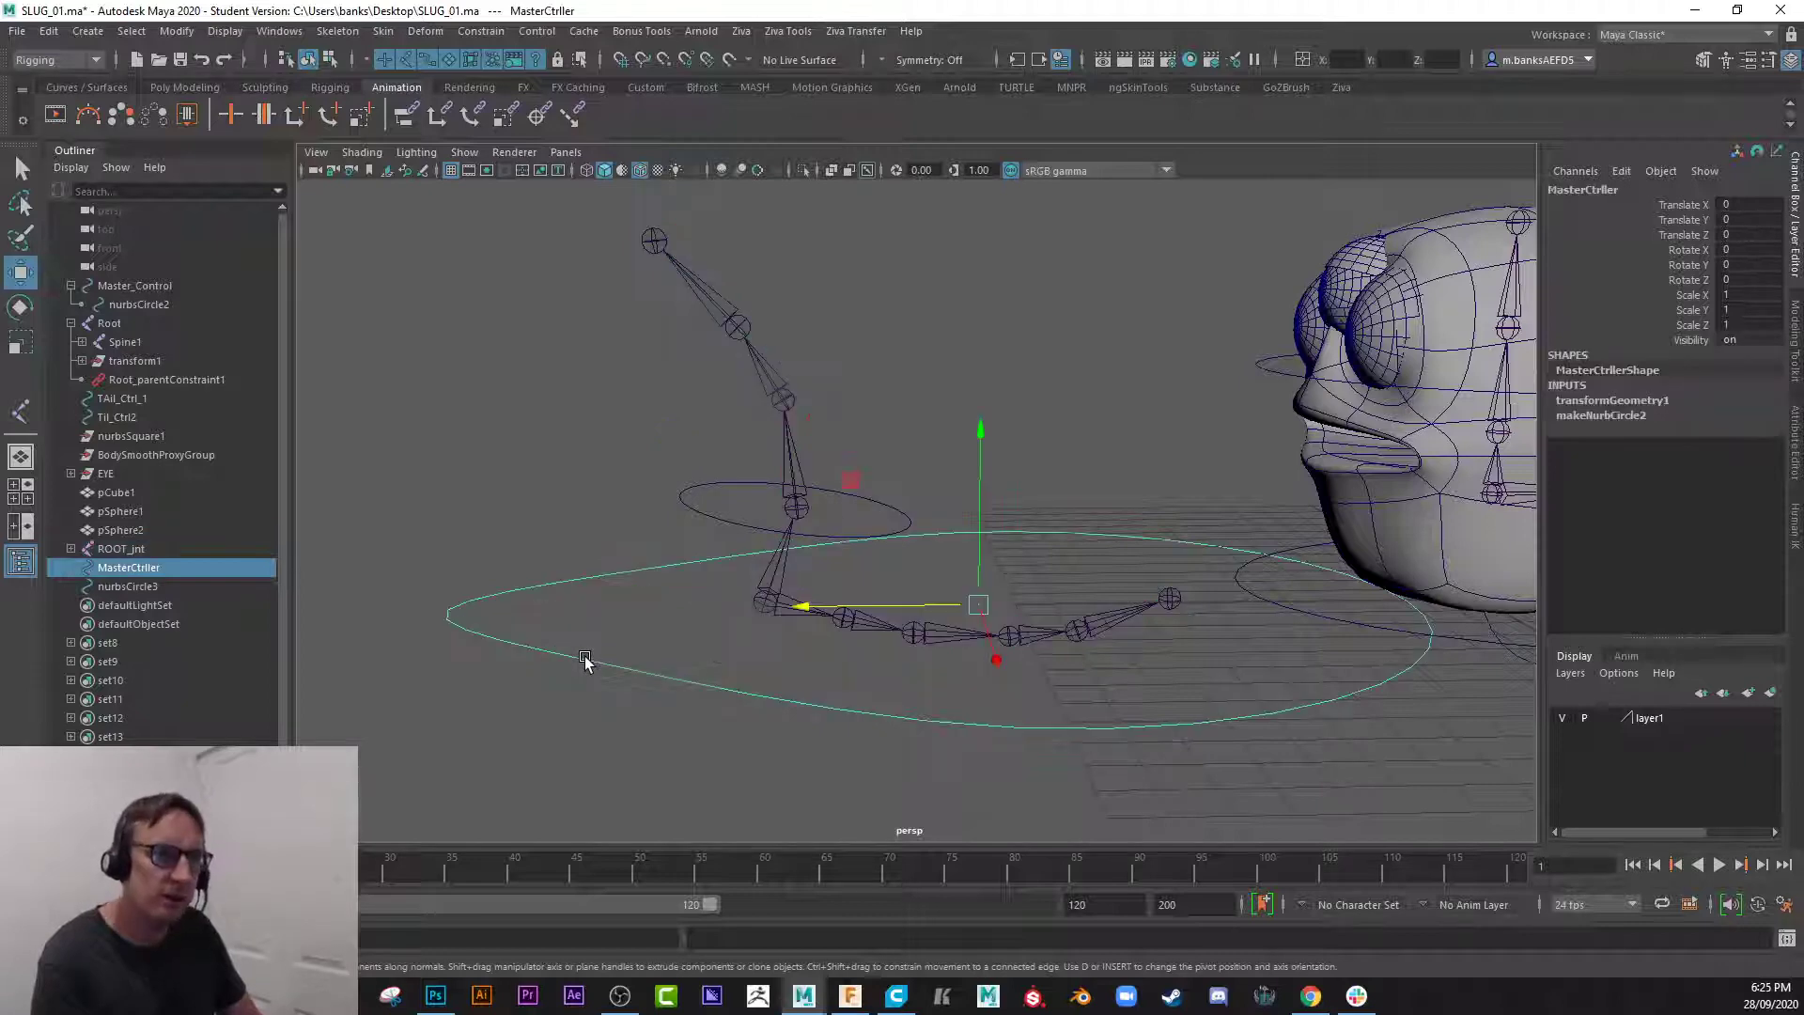
{"action": "left_click", "coordinate": [765, 603], "text": "shift"}
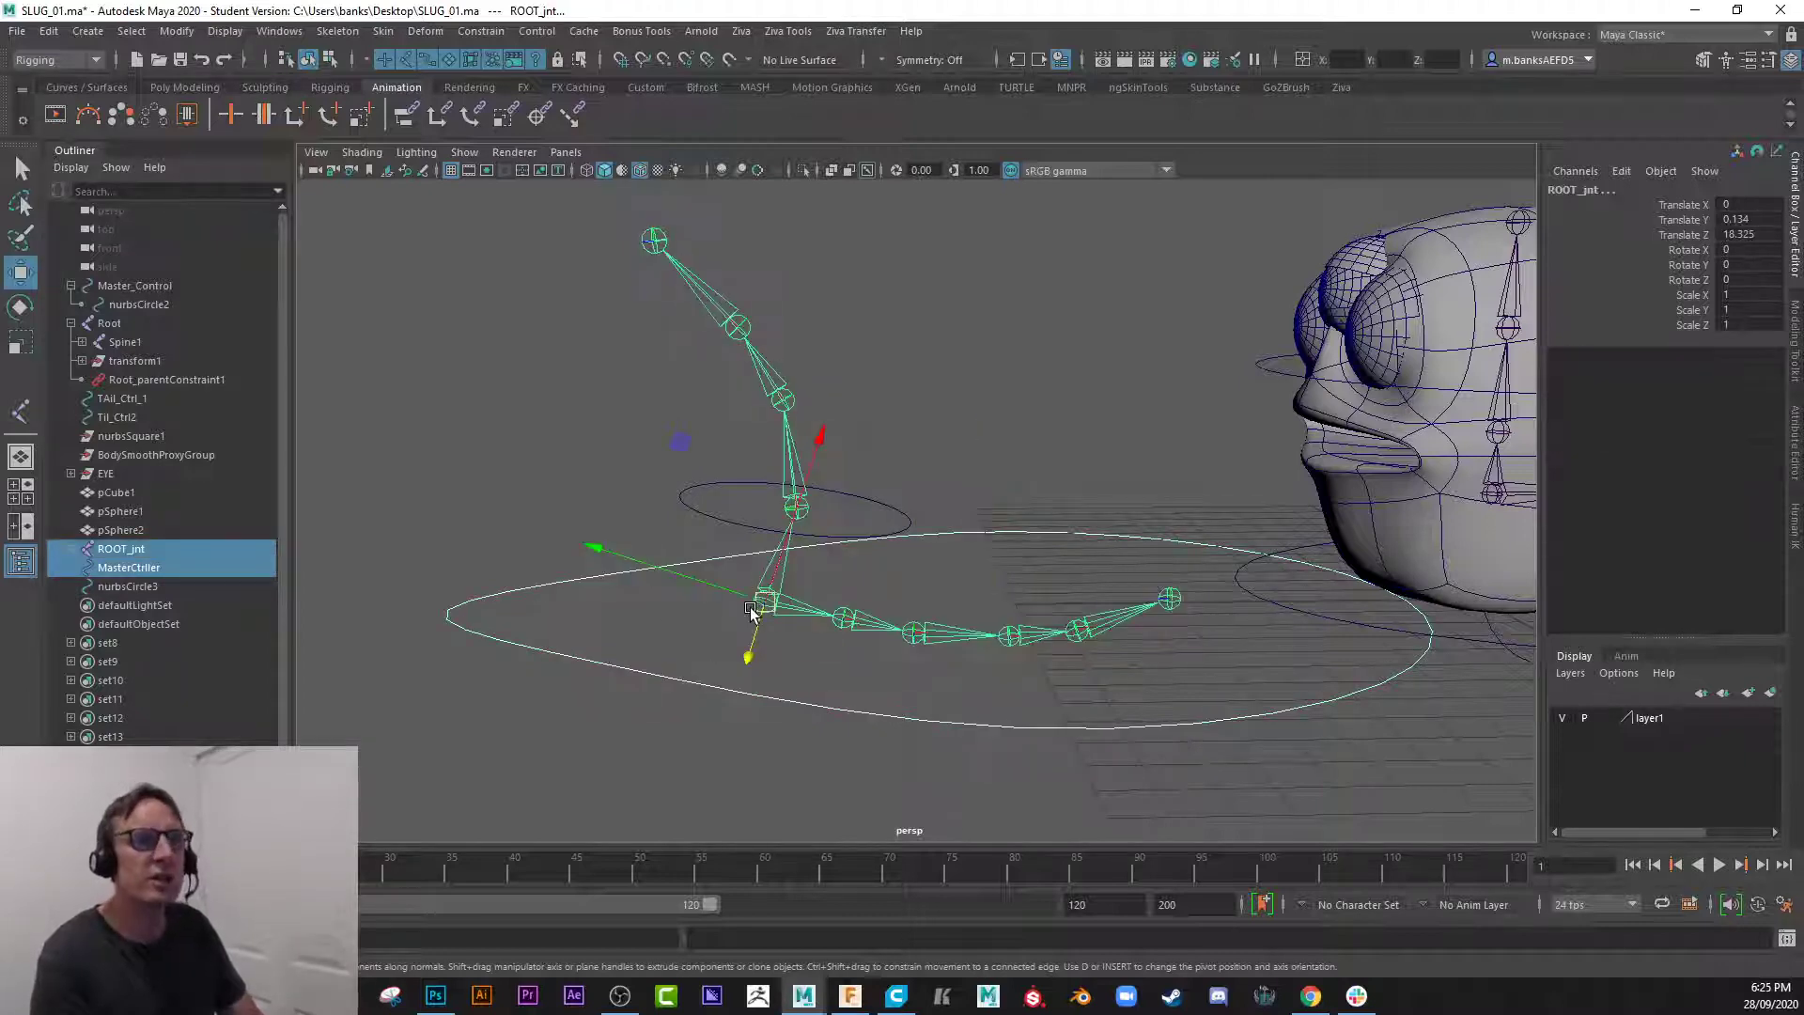
{"action": "left_click", "coordinate": [481, 31]}
{"action": "left_click", "coordinate": [508, 77]}
{"action": "left_click", "coordinate": [455, 576]}
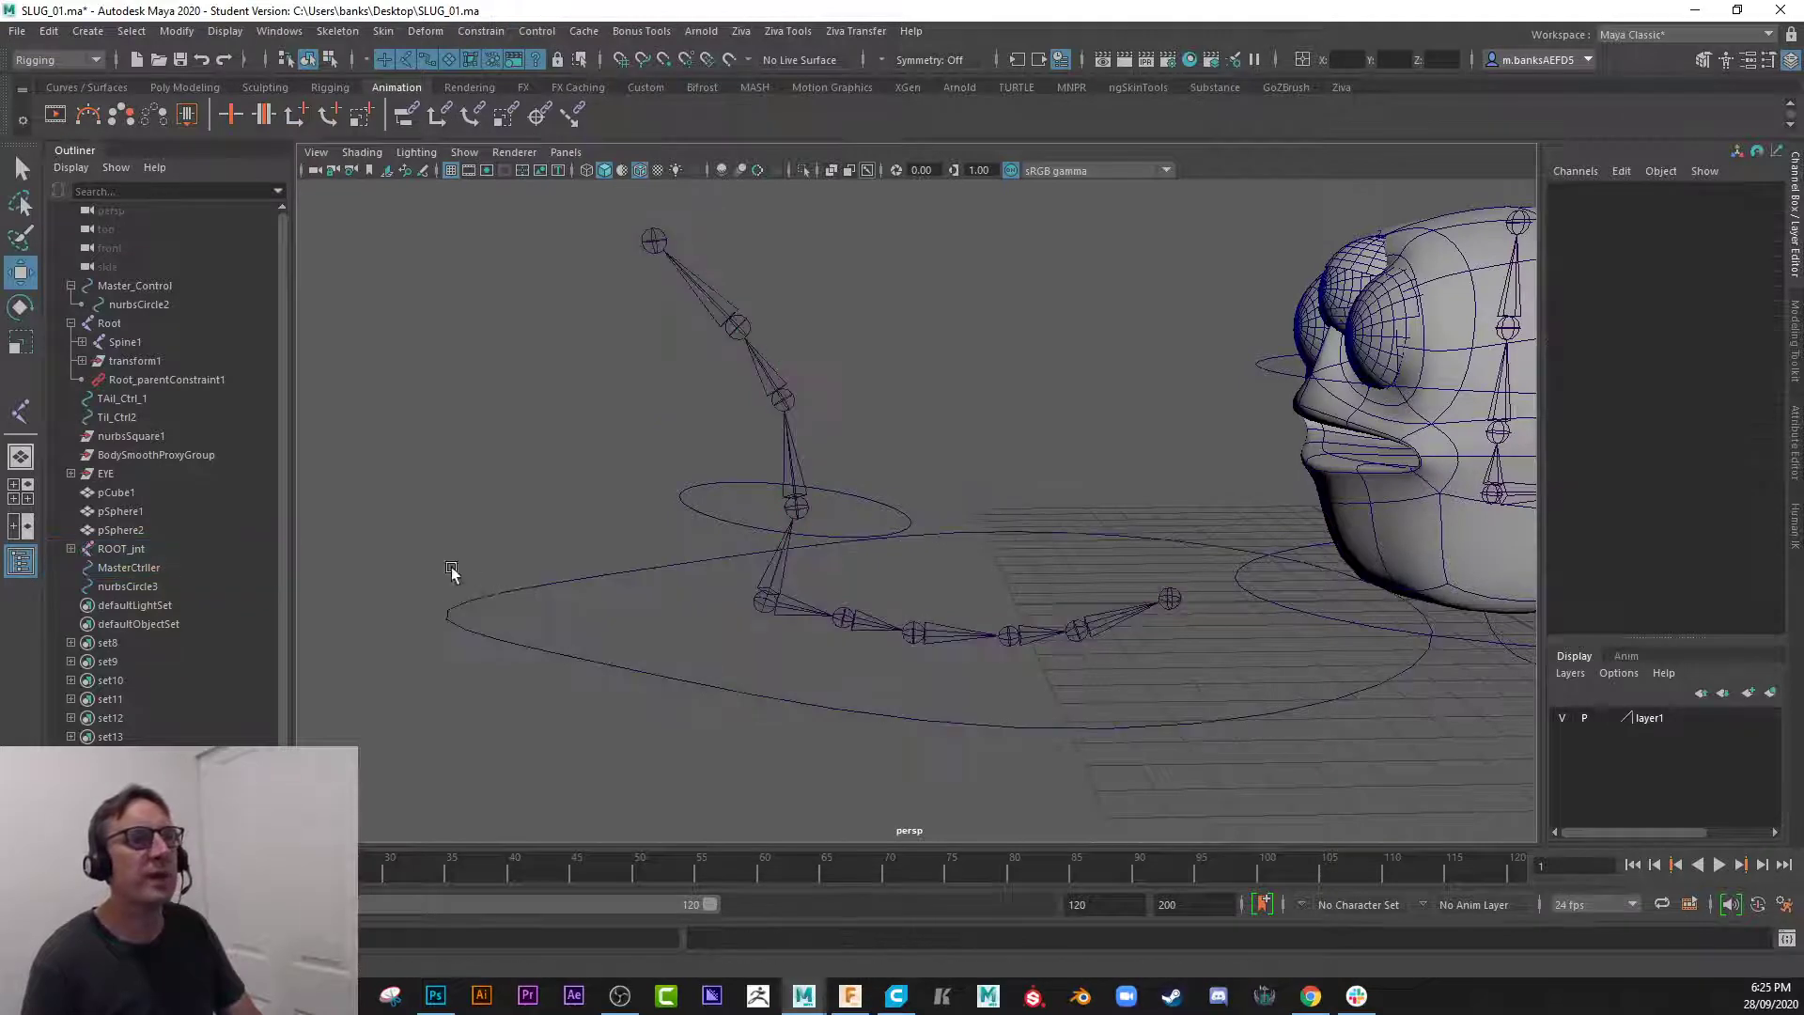
- Test the root constraint by moving MasterCtrller about 3.23 units in Z, and undo the move
{"action": "left_click", "coordinate": [491, 635]}
{"action": "left_click_drag", "start_coordinate": [495, 664], "coordinate": [763, 595], "text": "alt"}
{"action": "scroll", "coordinate": [721, 496], "scroll_direction": "up", "scroll_amount": 4}
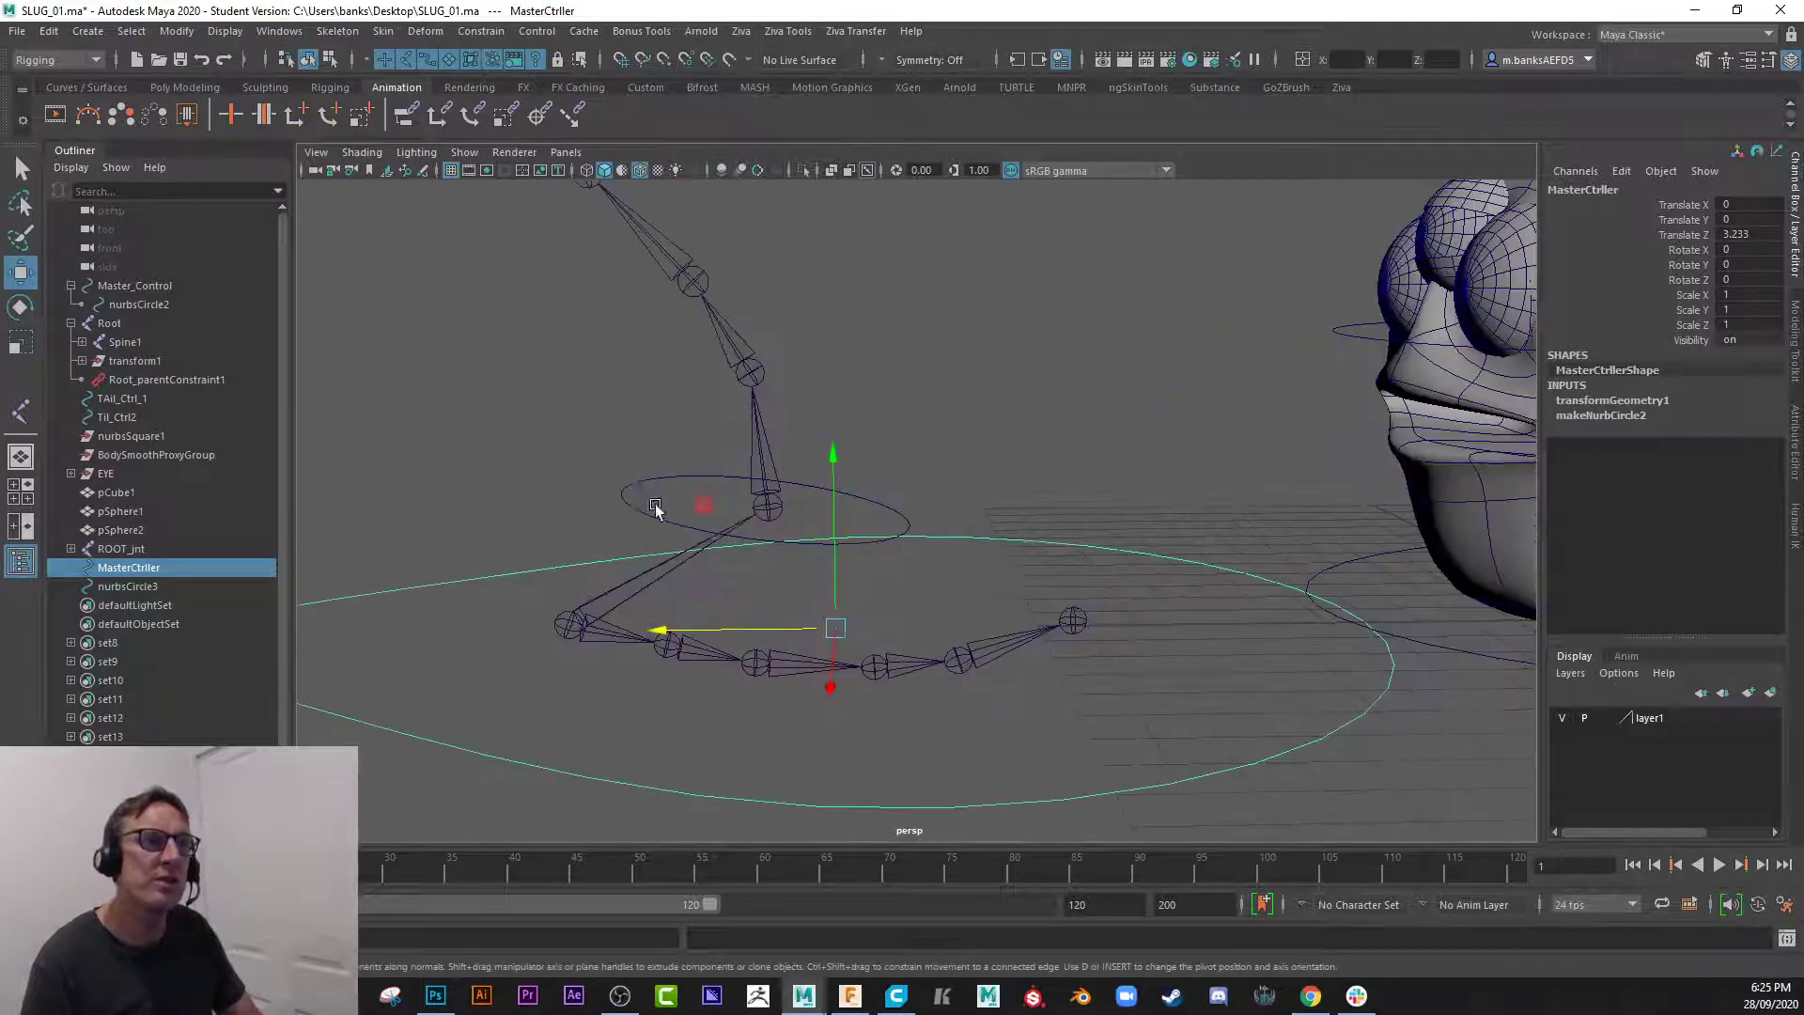
{"action": "left_click", "coordinate": [655, 508]}
{"action": "left_click_drag", "start_coordinate": [655, 508], "coordinate": [693, 627], "text": "alt"}
{"action": "key", "text": "ctrl+z"}
{"action": "key", "text": "ctrl+z"}
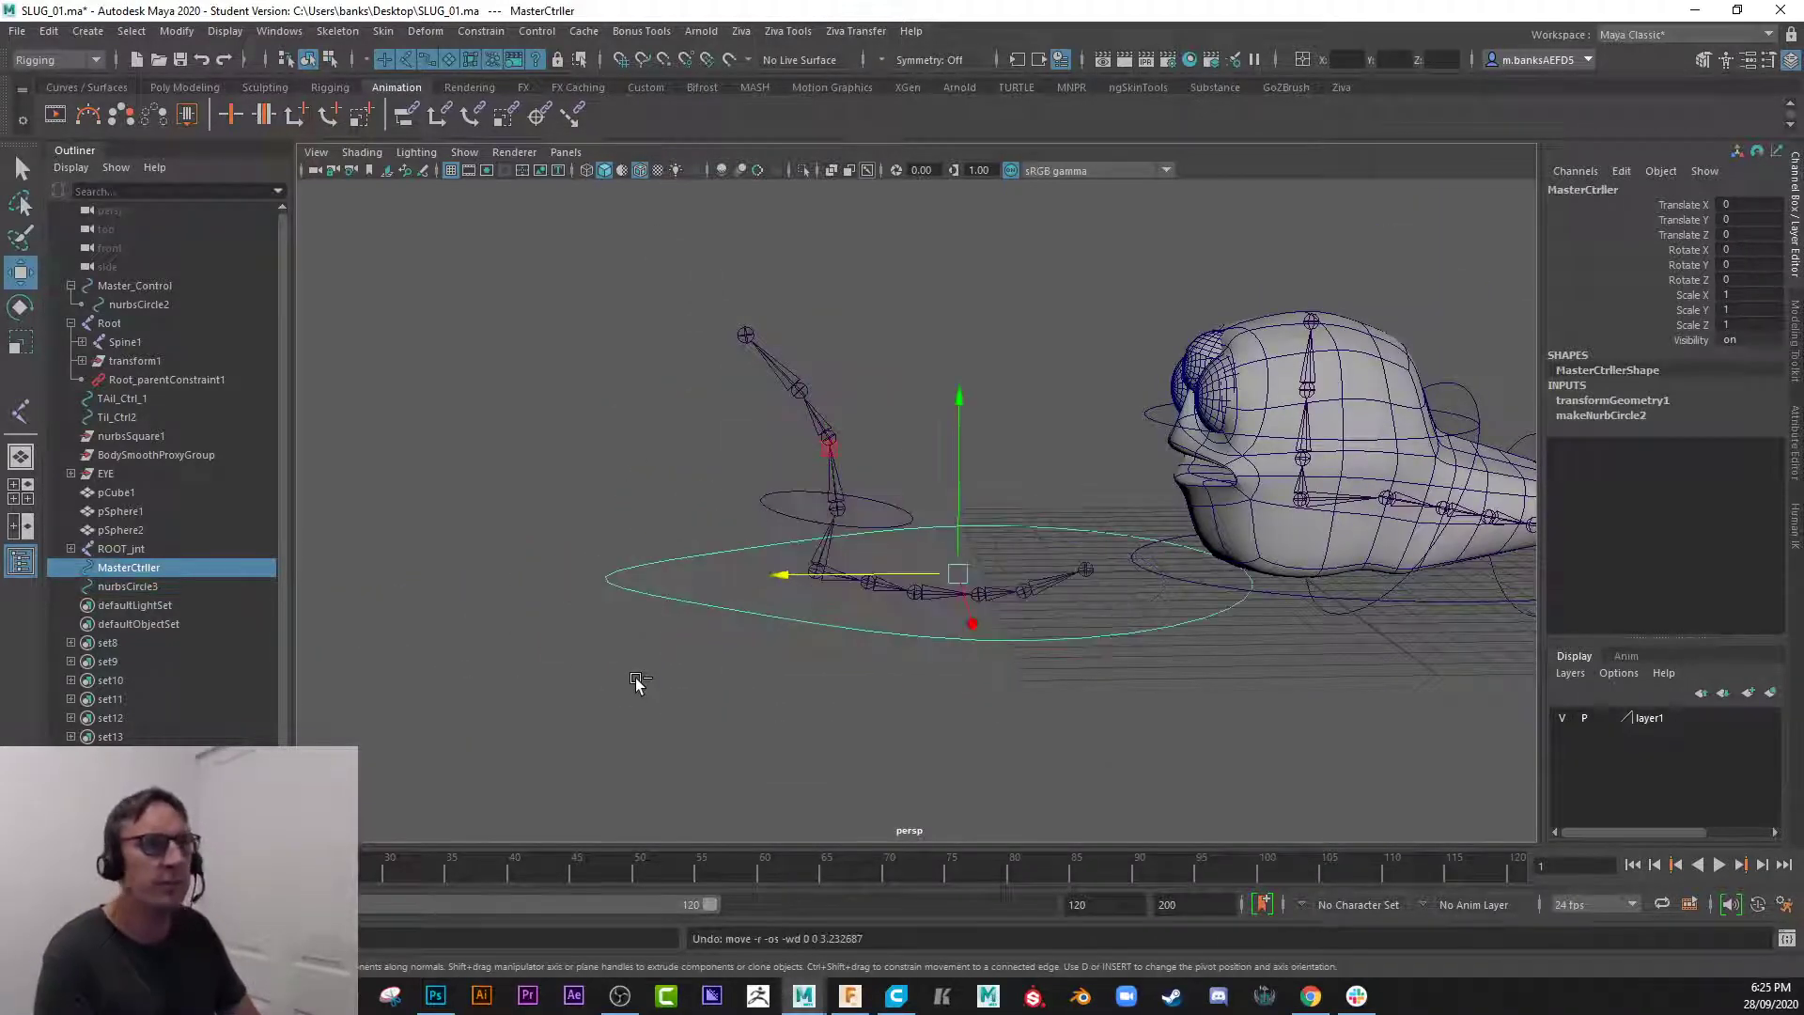
- Parent the small nurbsCircle3 spine control under the large MasterCtrller circle
{"action": "left_click", "coordinate": [765, 505]}
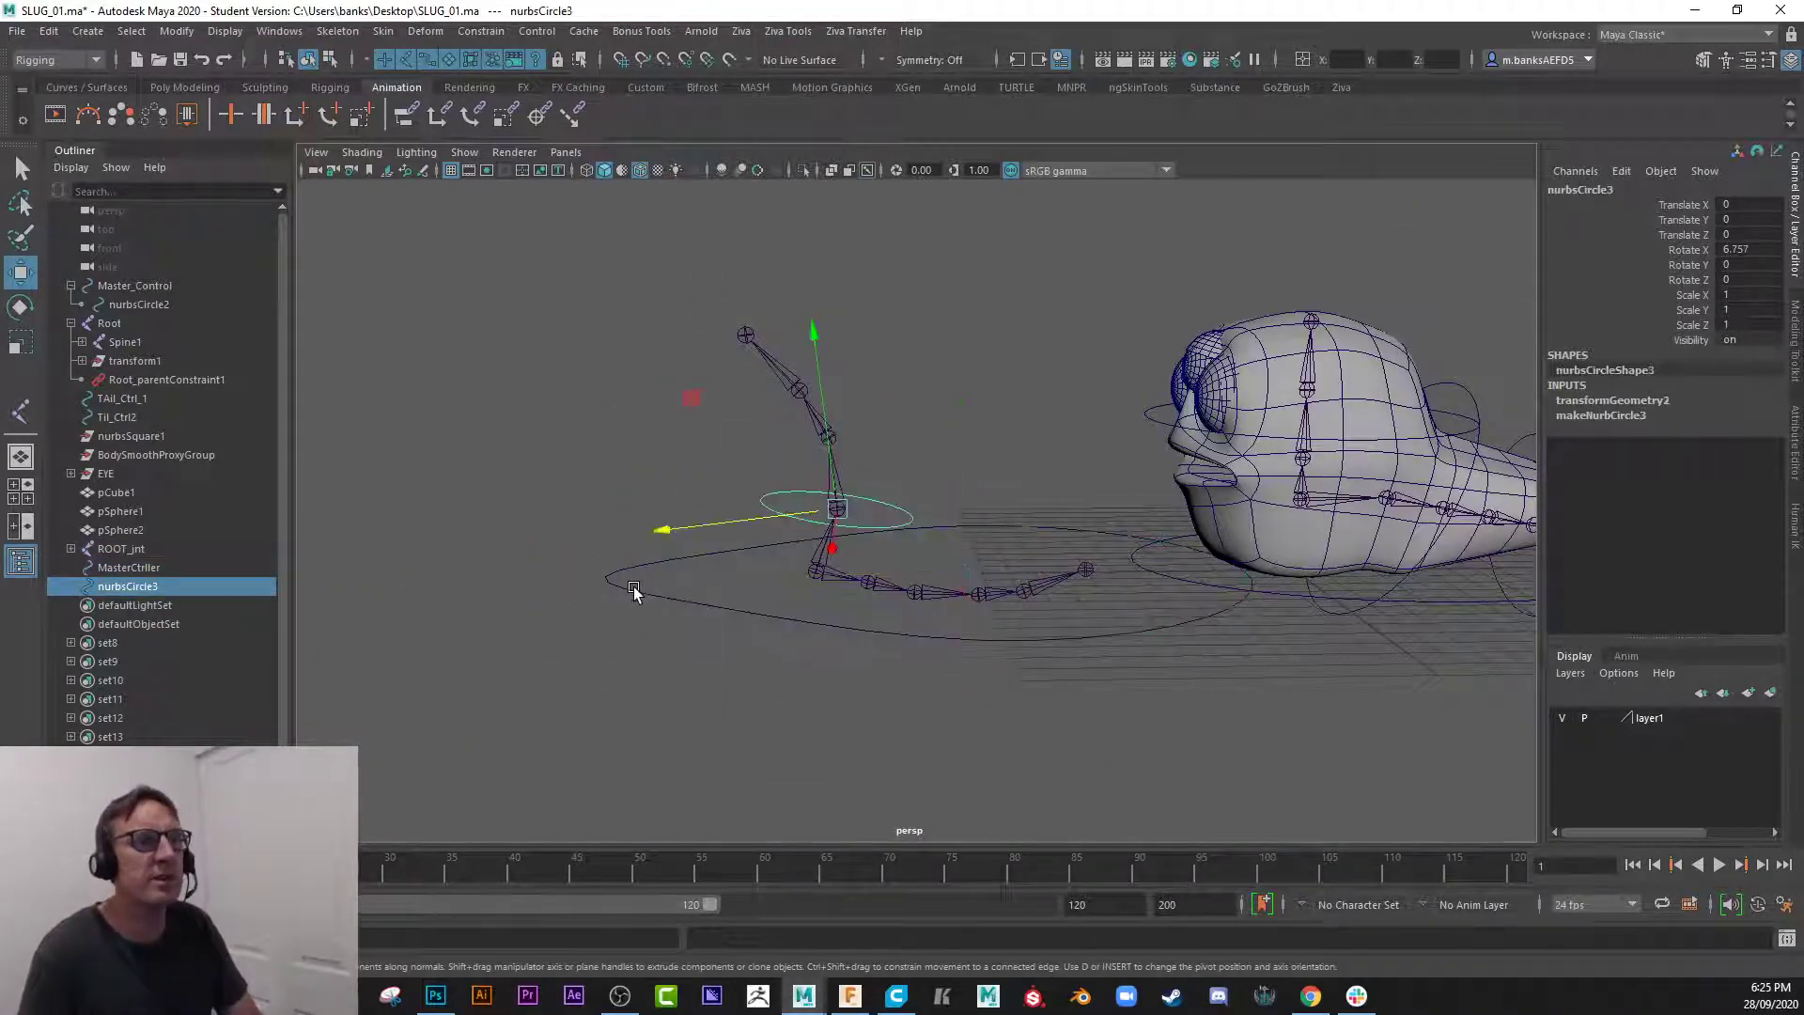
{"action": "left_click", "coordinate": [634, 590]}
{"action": "left_click", "coordinate": [761, 510]}
{"action": "left_click", "coordinate": [653, 595]}
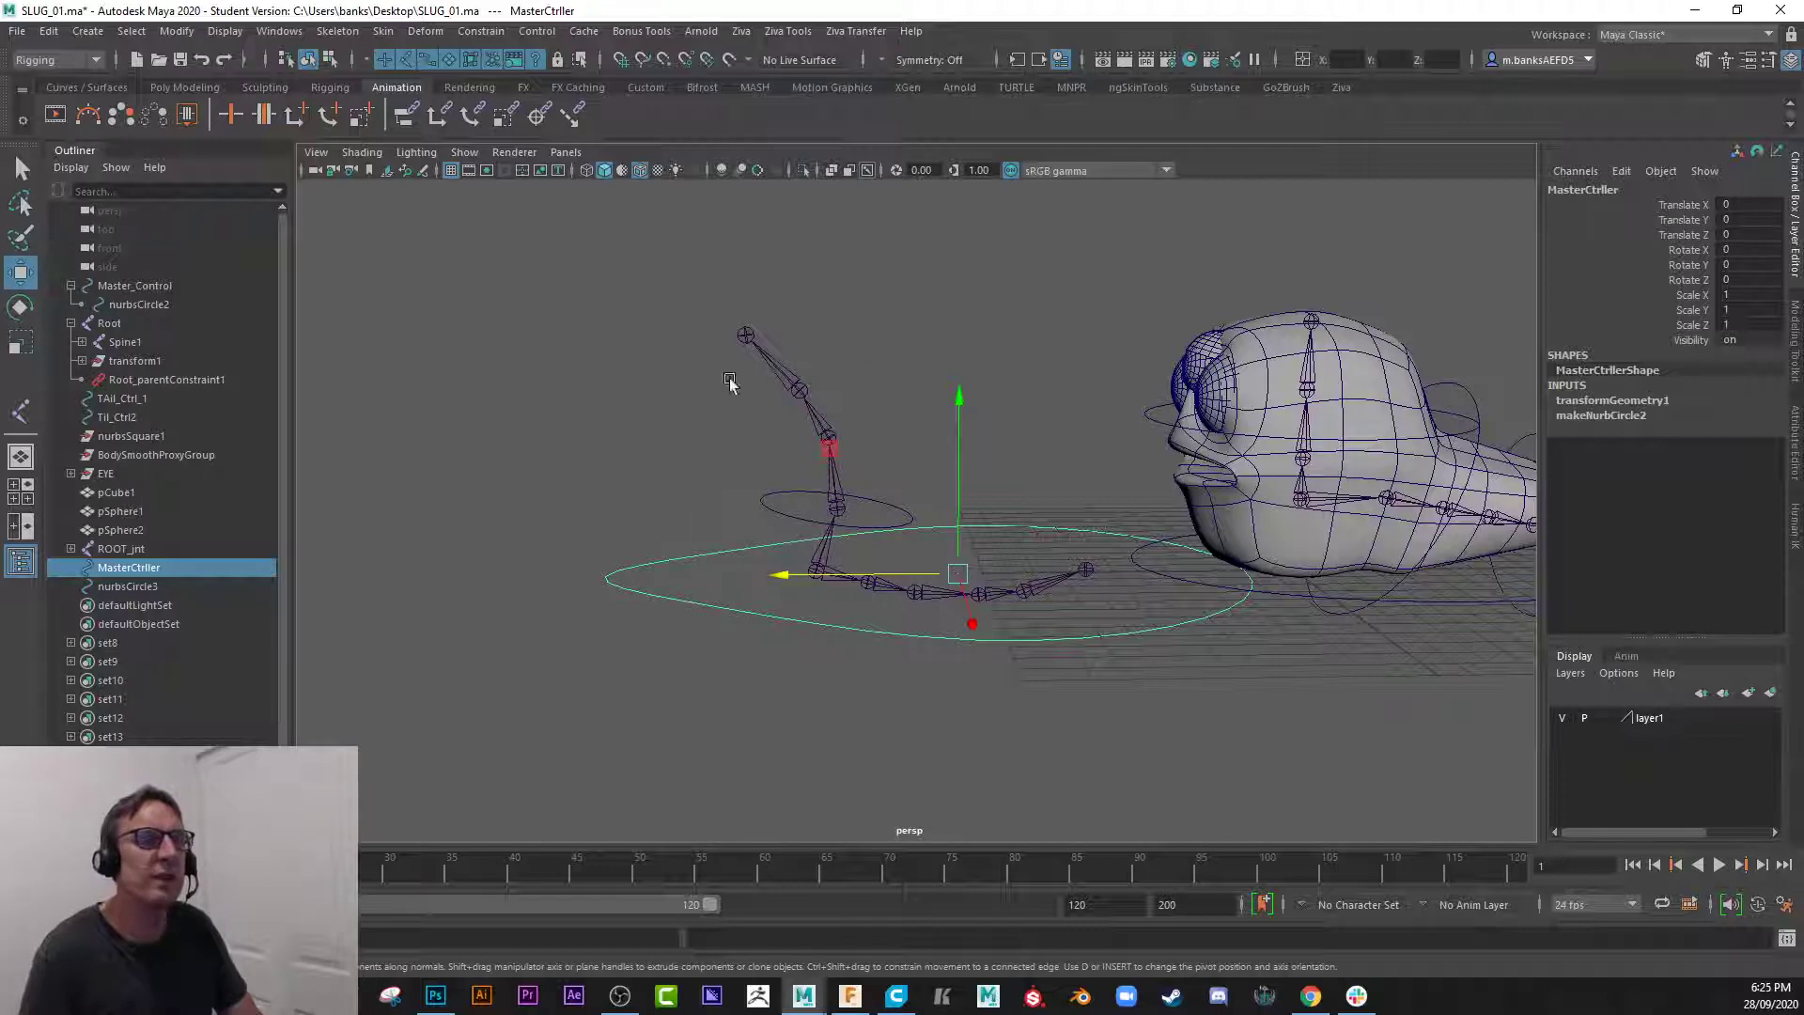
{"action": "scroll", "coordinate": [678, 620], "scroll_direction": "up", "scroll_amount": 2}
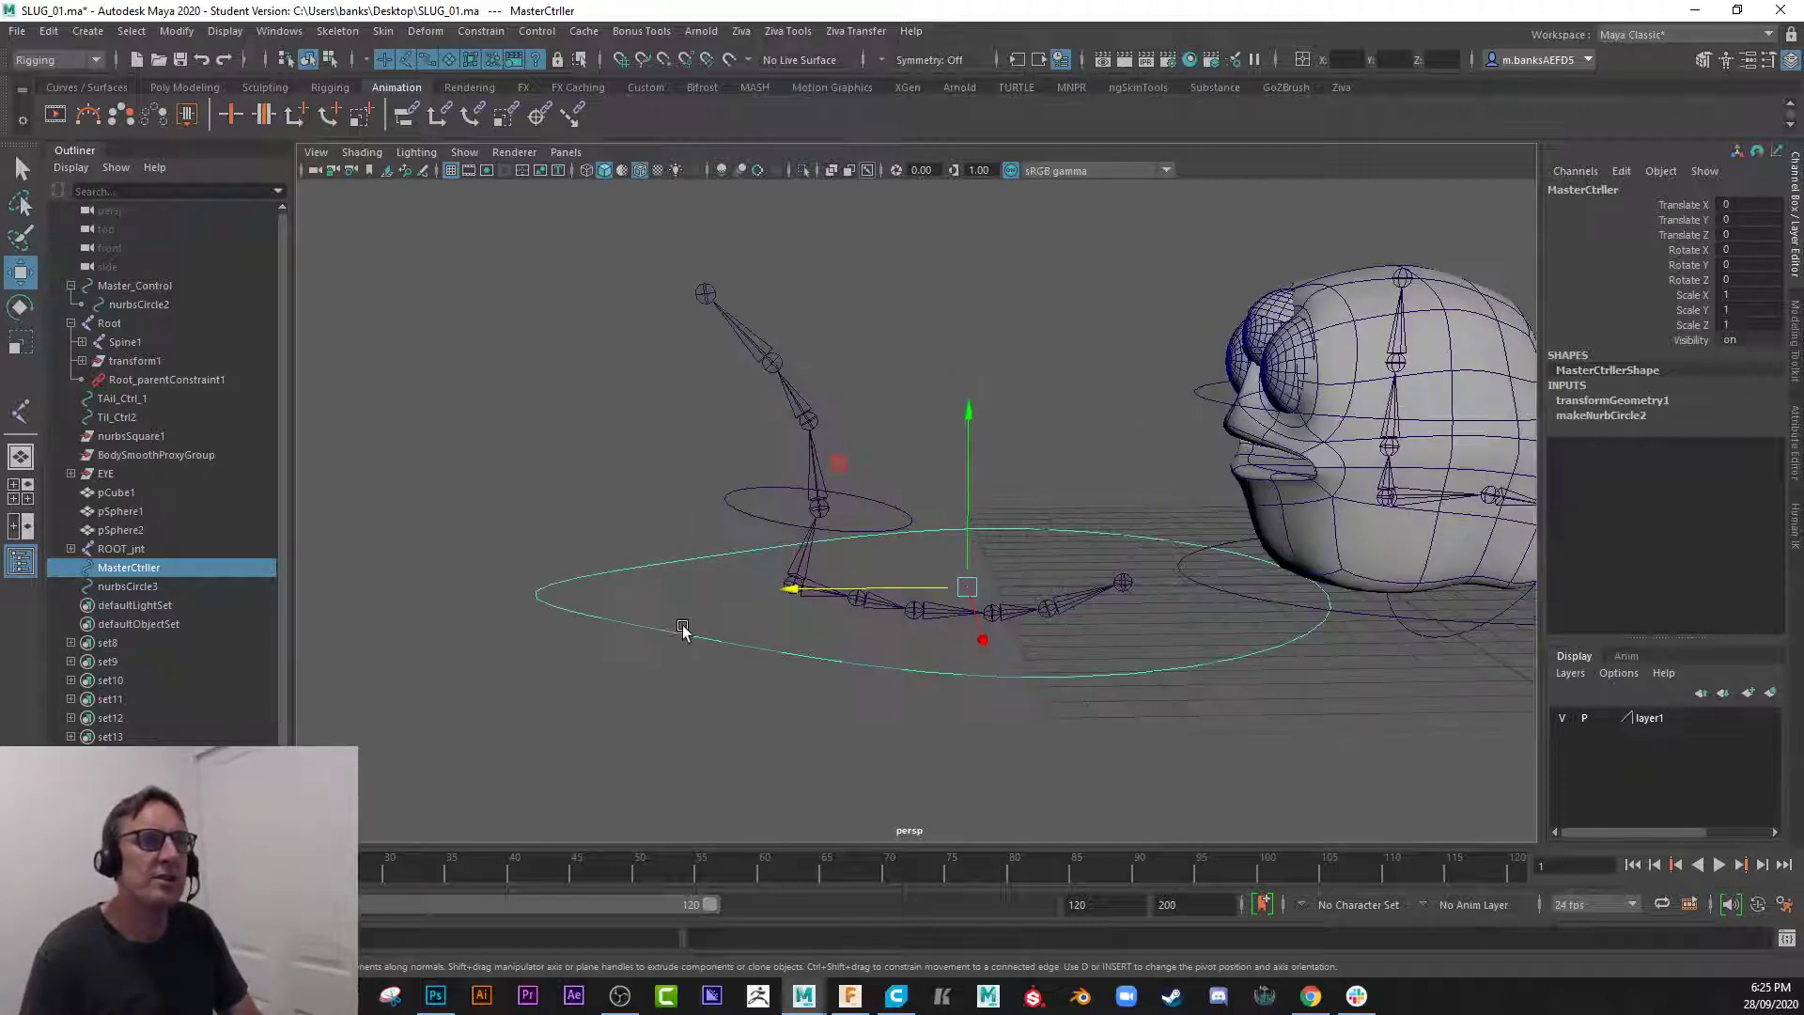
{"action": "left_click", "coordinate": [738, 509]}
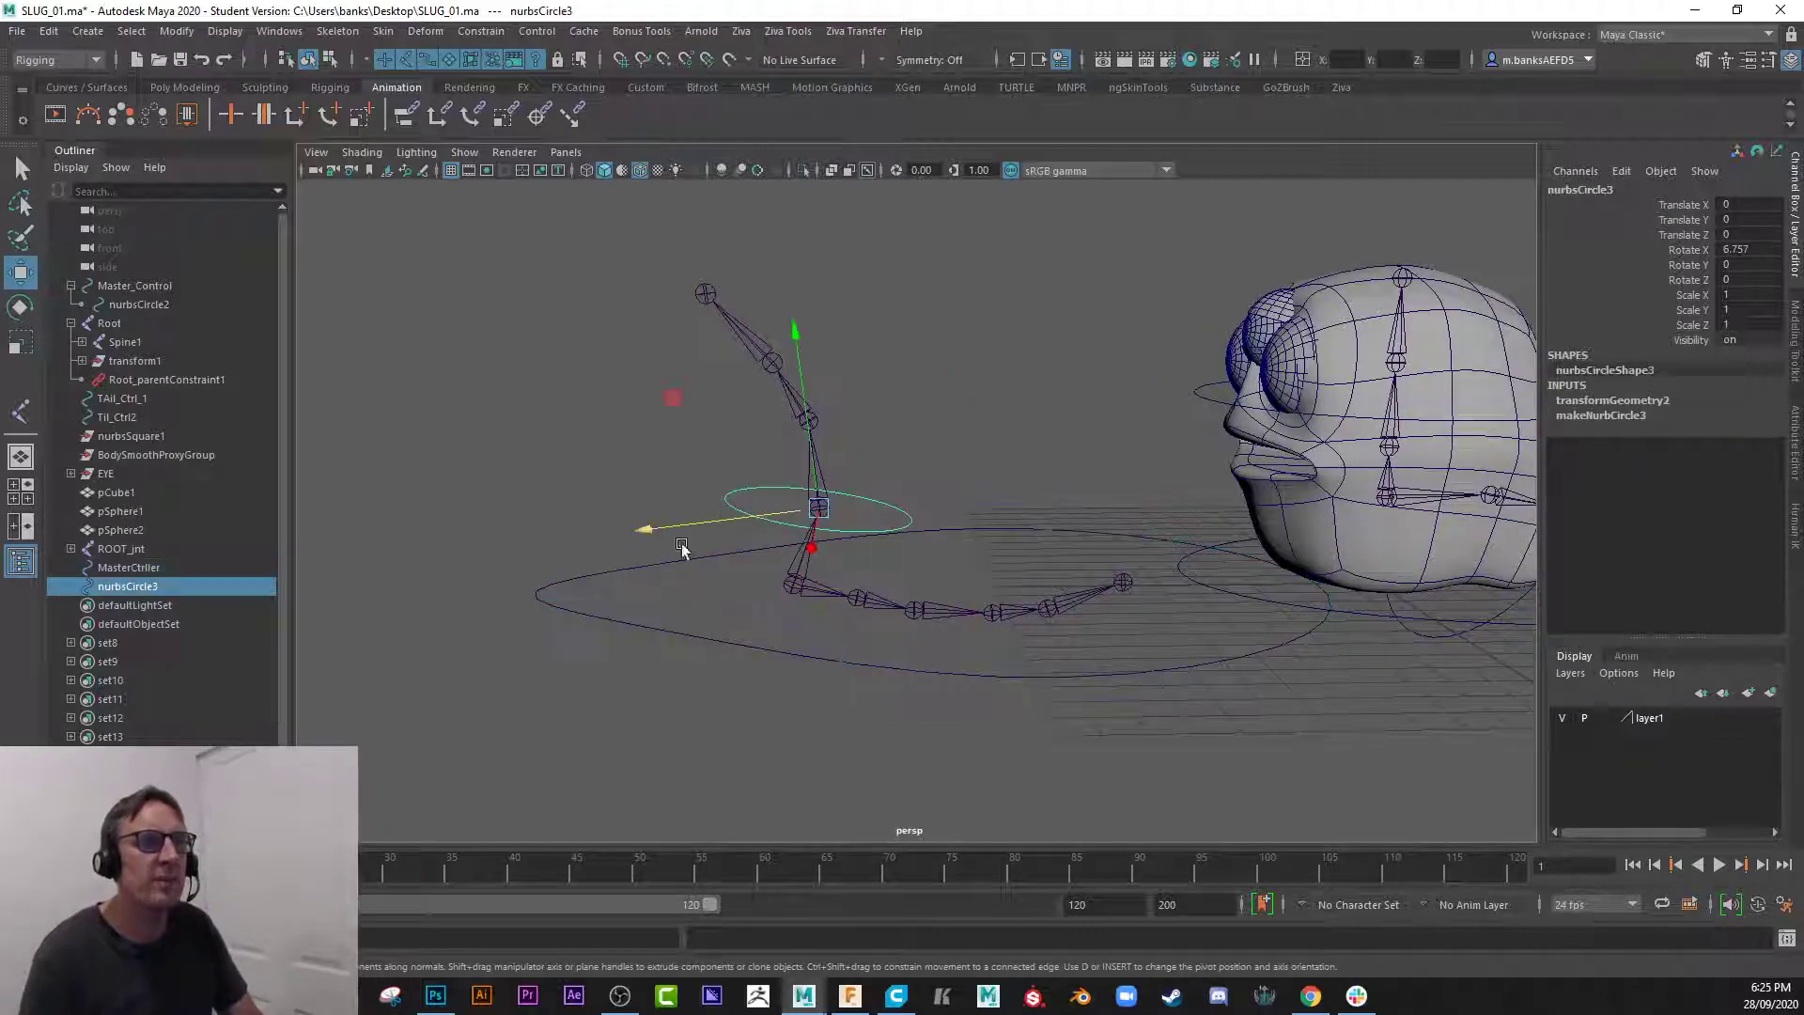
{"action": "left_click", "coordinate": [584, 579], "text": "shift"}
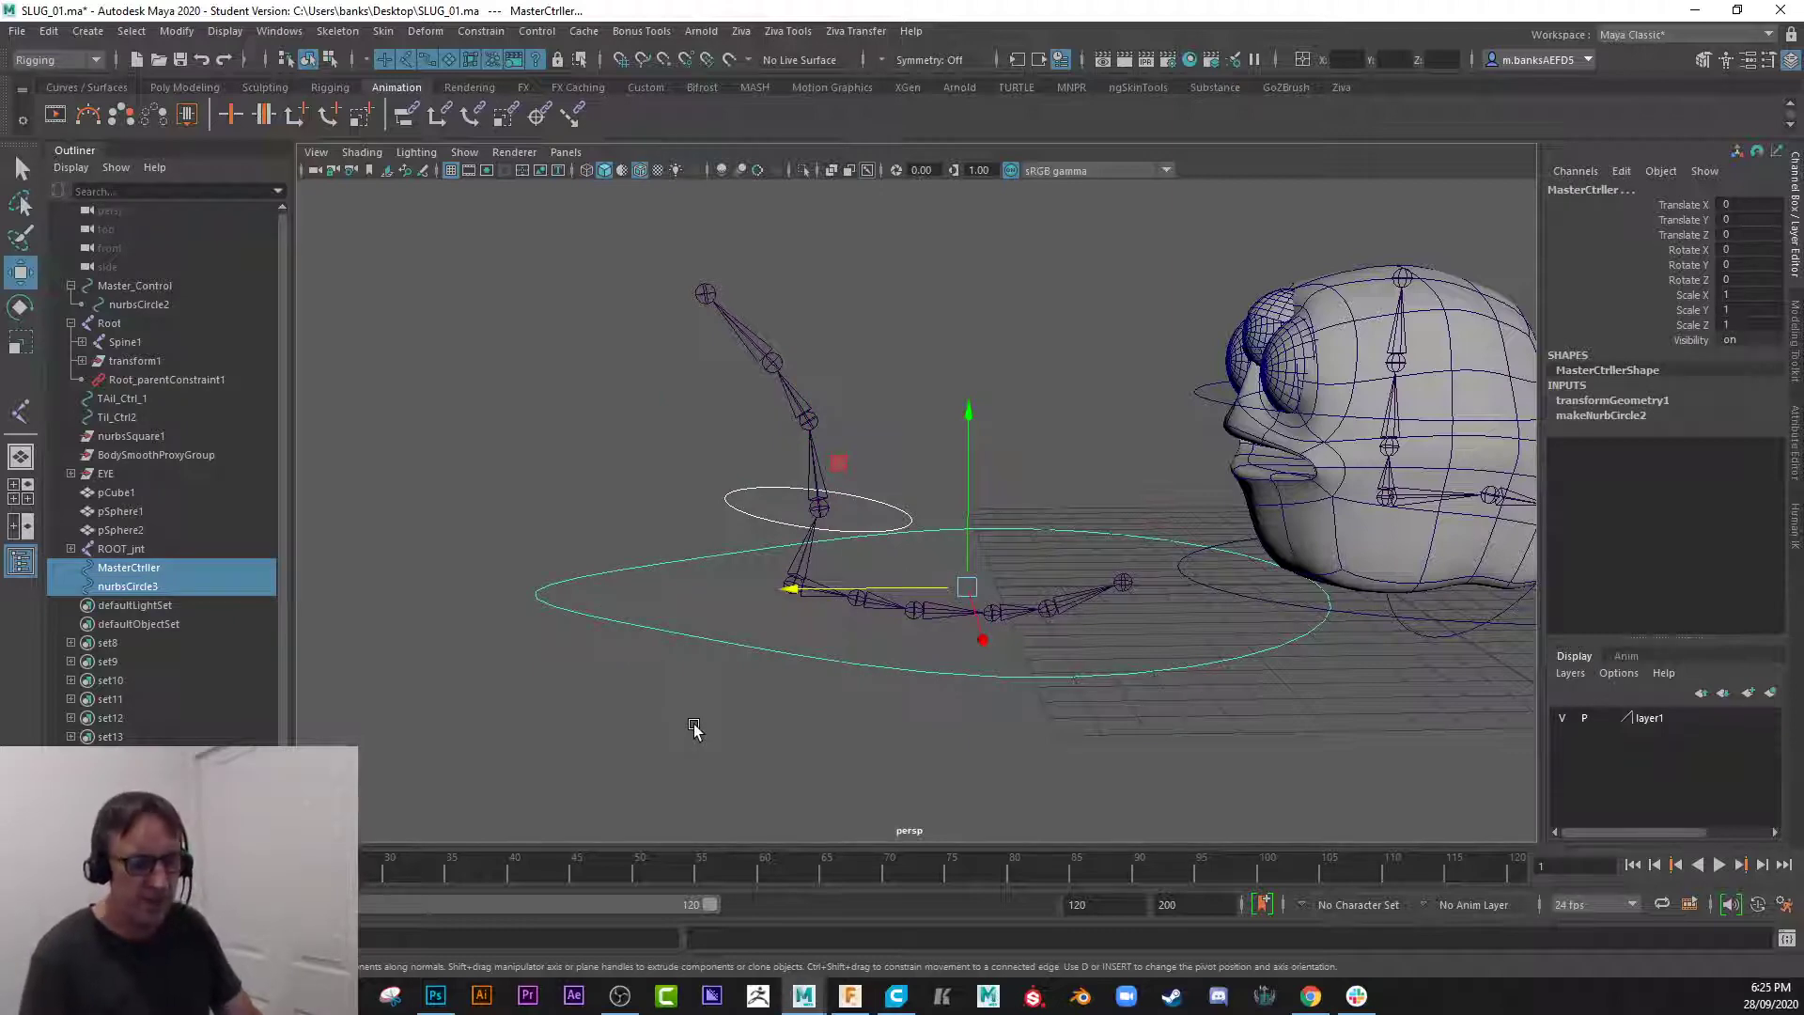
{"action": "key", "text": "p"}
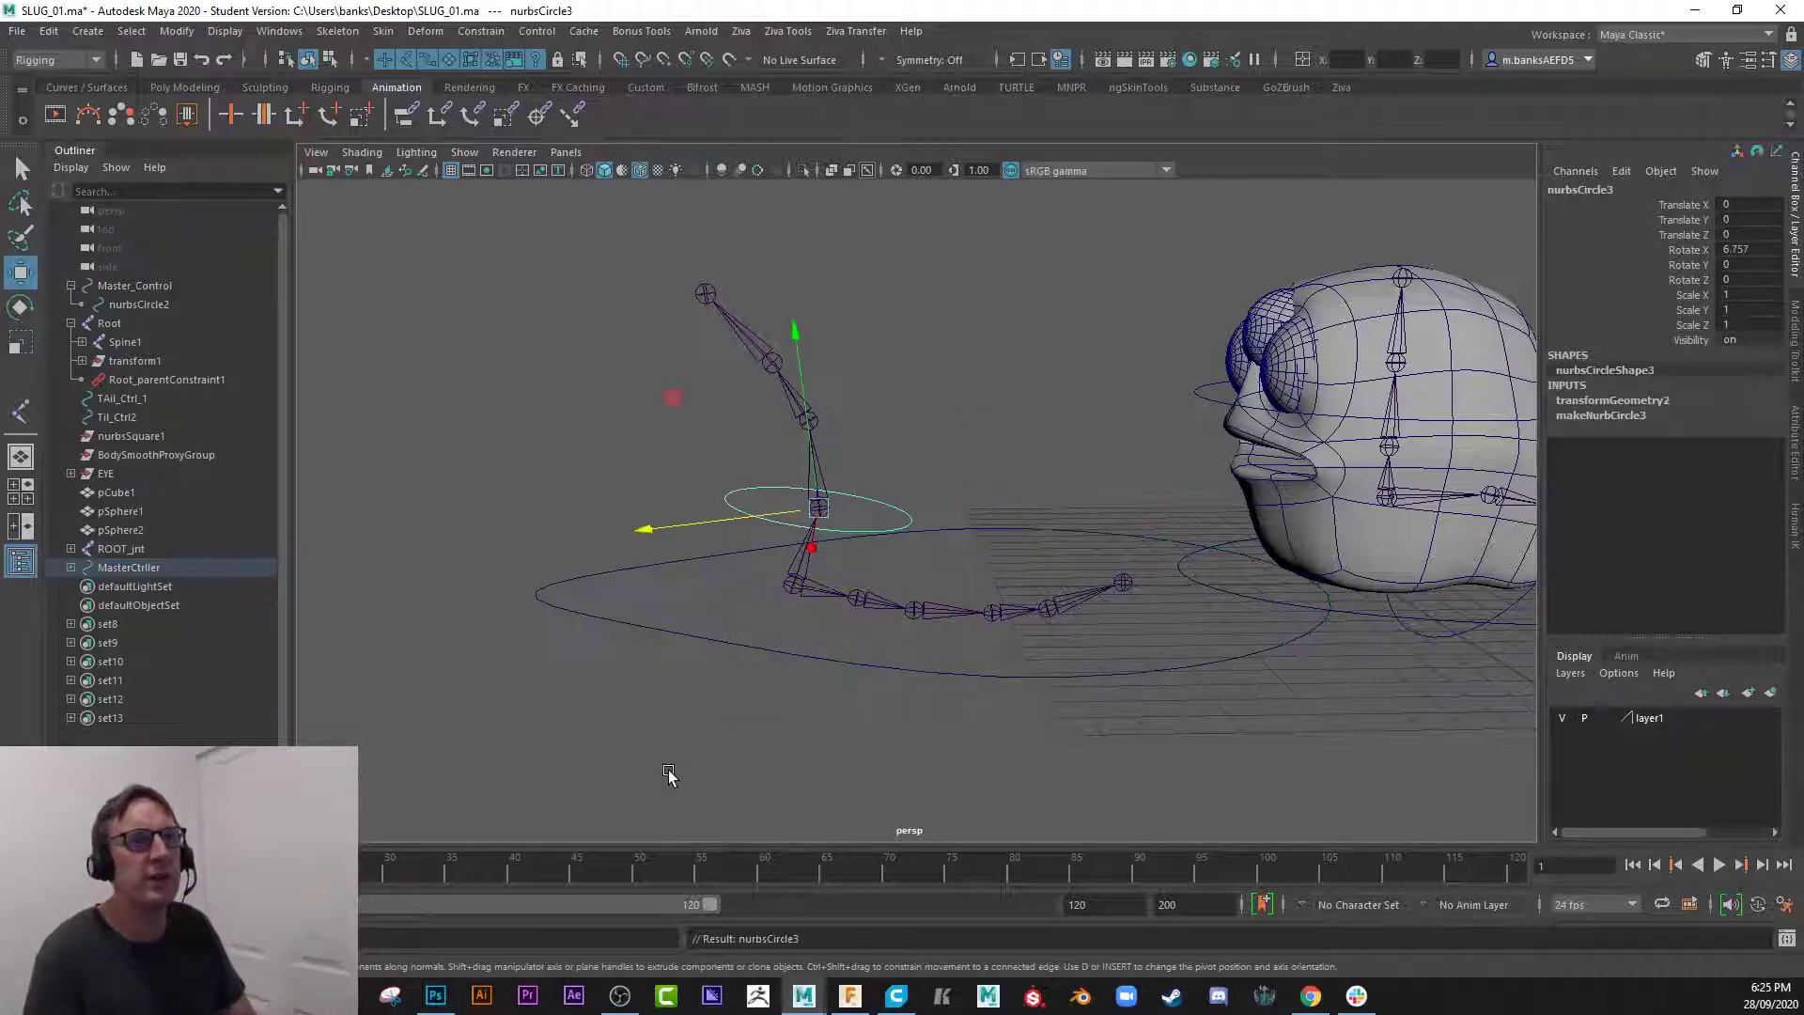
- Test the control hierarchy by moving MasterCtrller about 4.44 units in Z and scaling it to about 1.038, and undo the scaling
{"action": "scroll", "coordinate": [660, 695], "scroll_direction": "down", "scroll_amount": 1}
{"action": "left_click", "coordinate": [645, 599]}
{"action": "scroll", "coordinate": [691, 667], "scroll_direction": "down", "scroll_amount": 3}
{"action": "left_click_drag", "start_coordinate": [788, 551], "coordinate": [717, 588]}
{"action": "scroll", "coordinate": [716, 650], "scroll_direction": "up", "scroll_amount": 2}
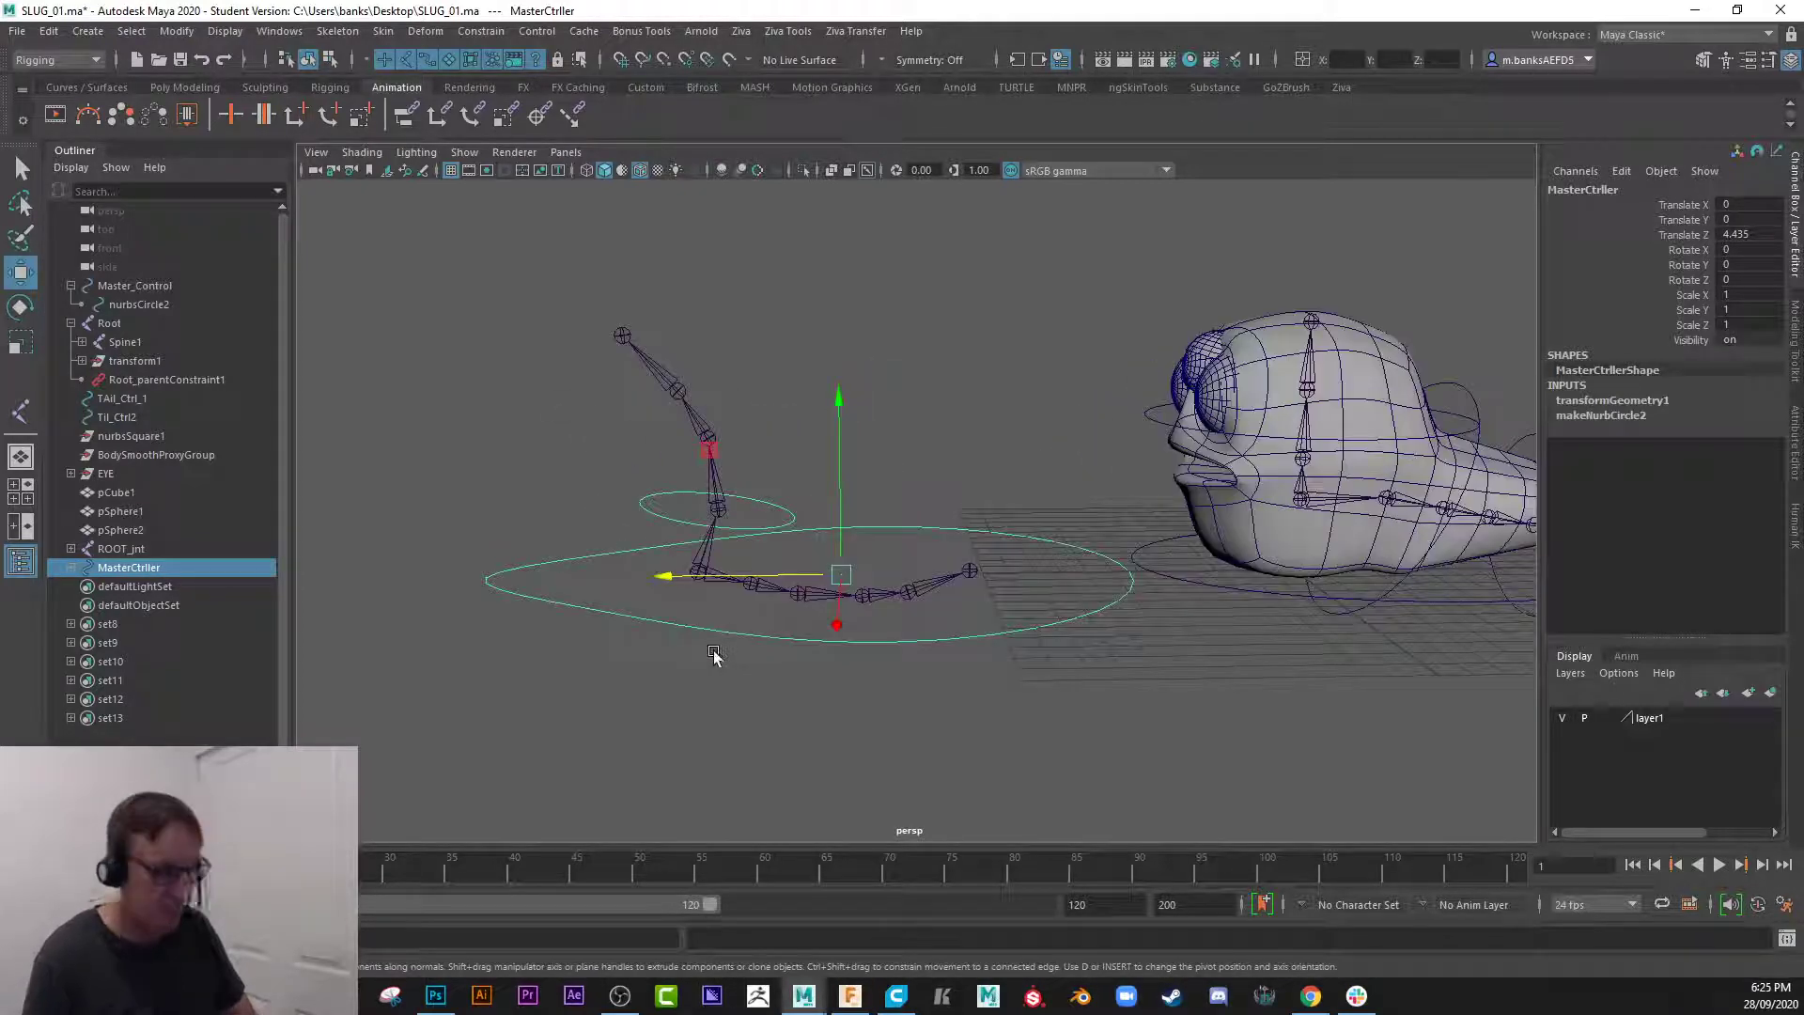
{"action": "key", "text": "r"}
{"action": "left_click_drag", "start_coordinate": [840, 575], "coordinate": [865, 633]}
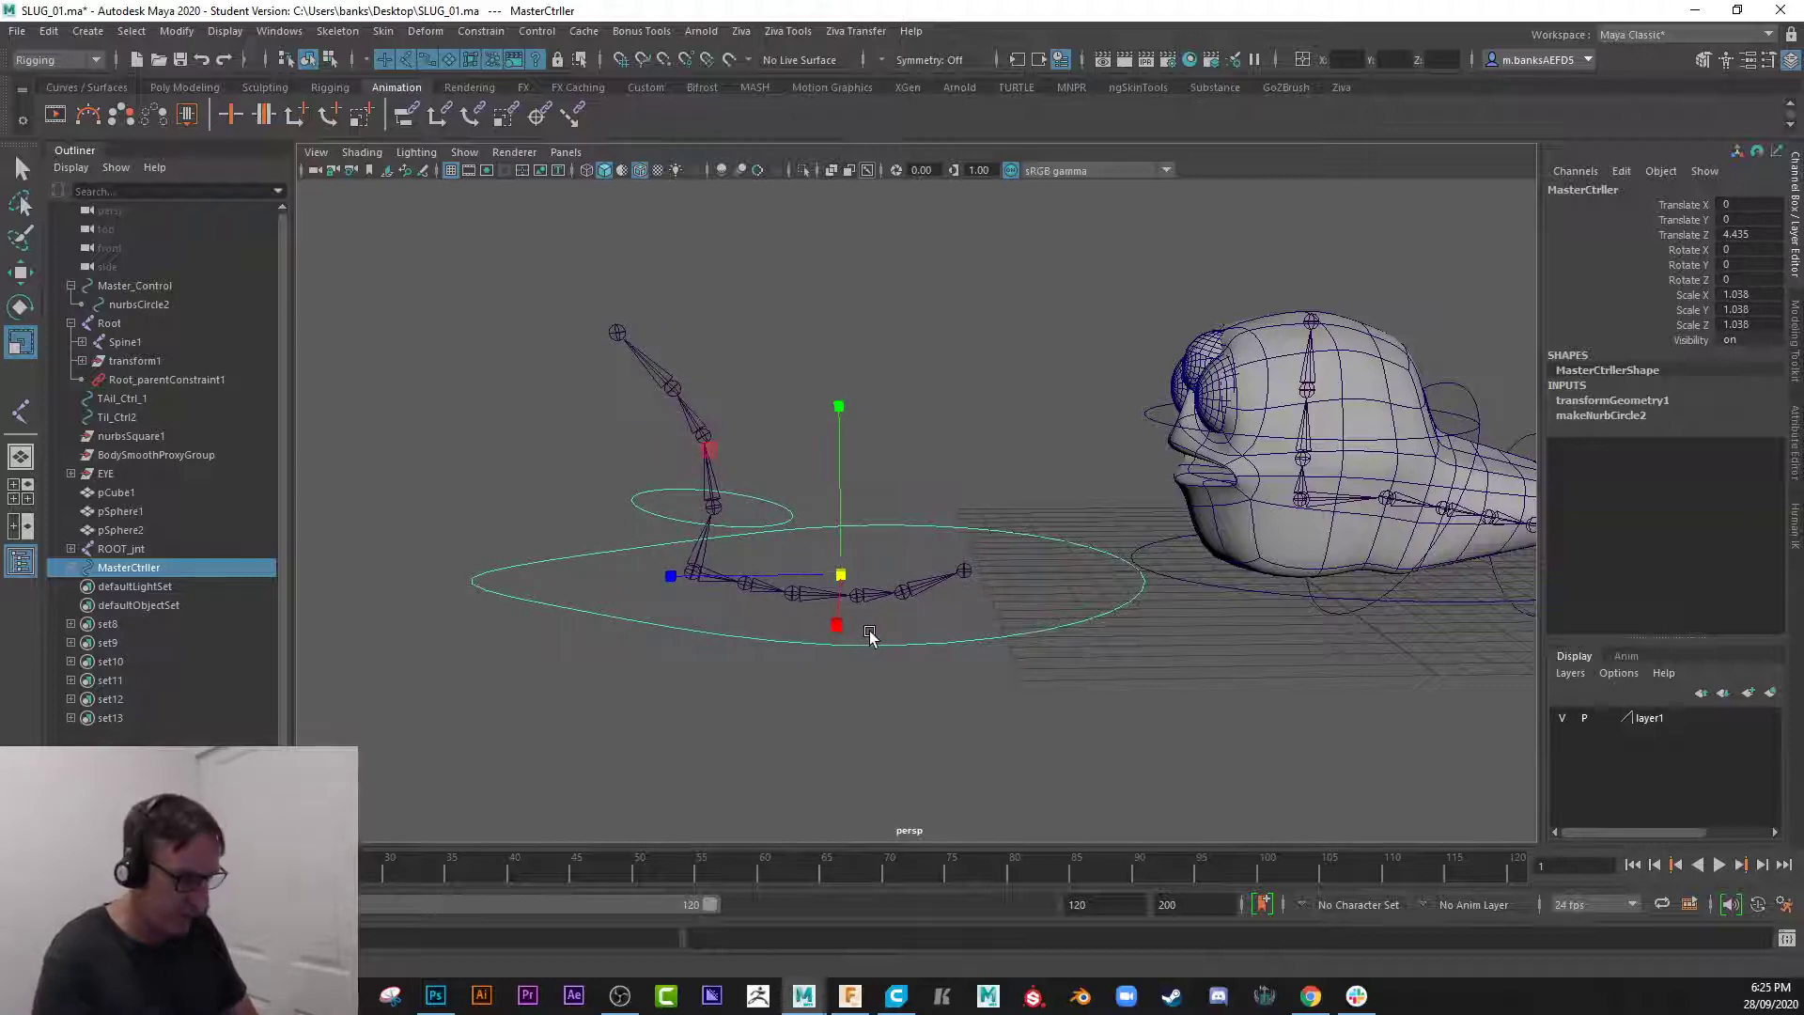
{"action": "key", "text": "ctrl+z"}
- Delete the practice joint chain starting at ROOT_jnt together with its MasterCtrller and nurbsCircle3 control circles
{"action": "left_click_drag", "start_coordinate": [833, 780], "coordinate": [855, 548], "text": "alt"}
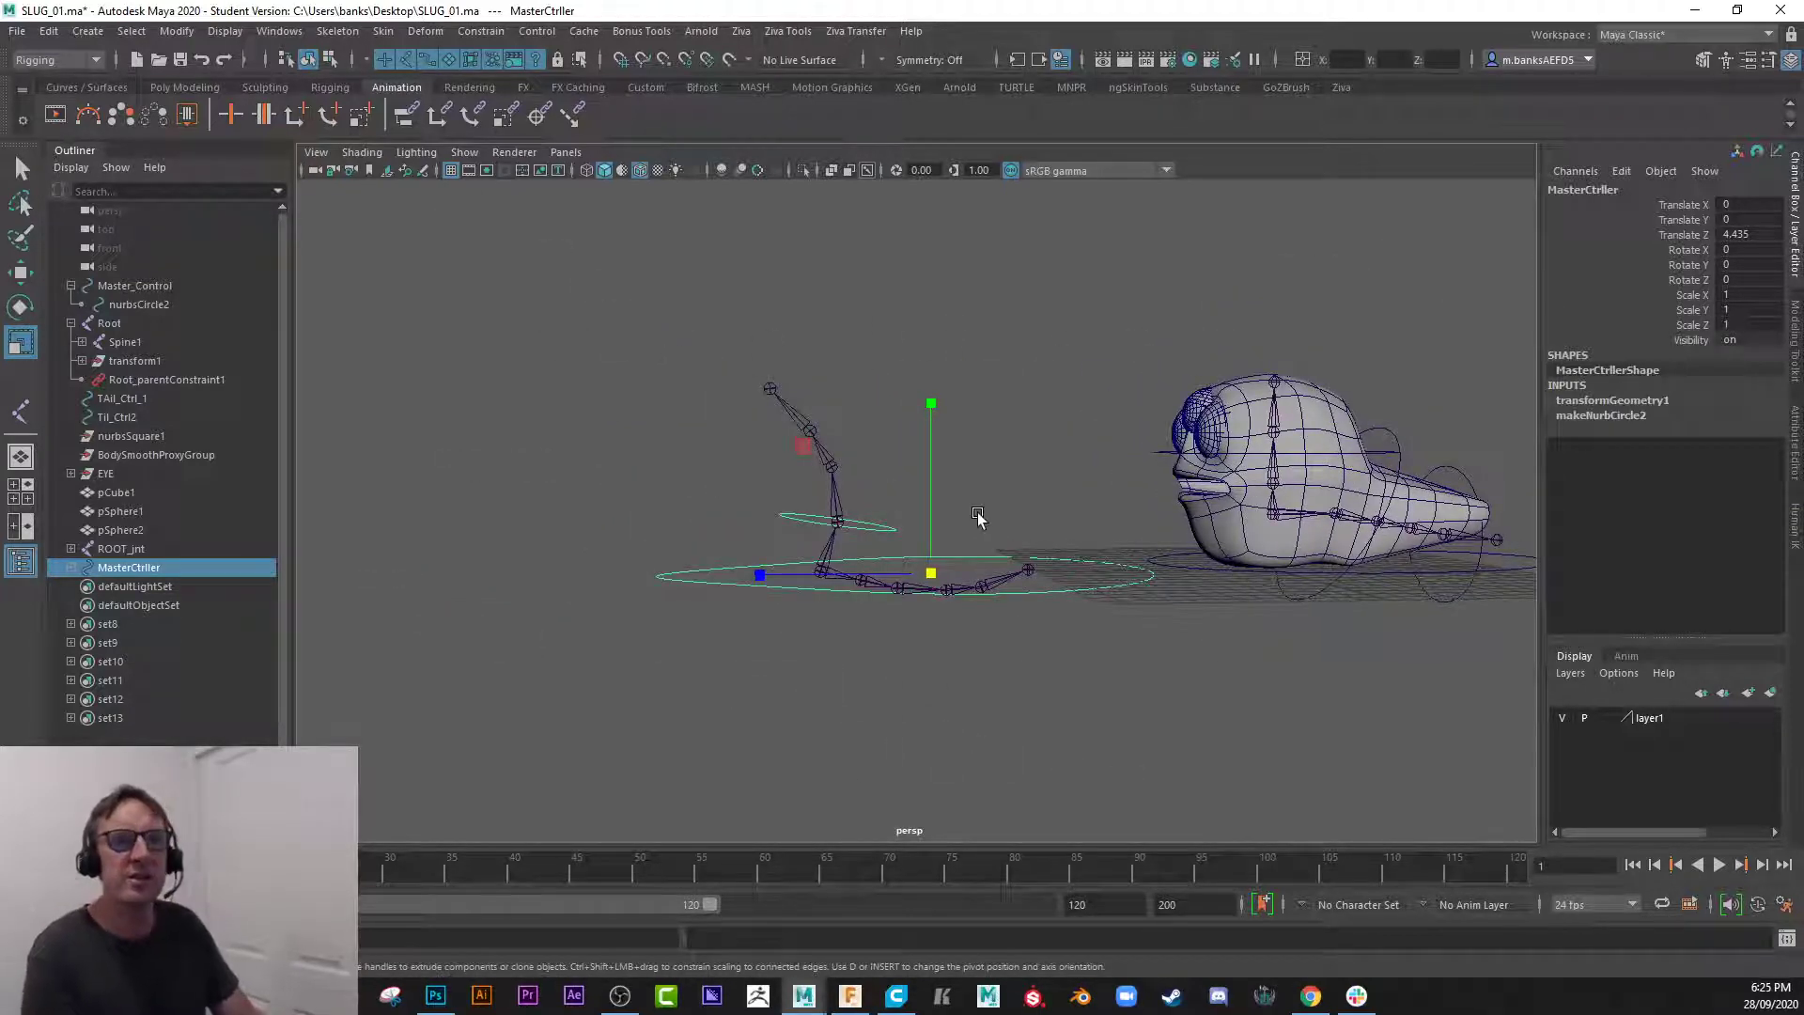
{"action": "left_click_drag", "start_coordinate": [968, 522], "coordinate": [845, 529], "text": "alt"}
{"action": "left_click", "coordinate": [794, 639]}
{"action": "left_click", "coordinate": [751, 566]}
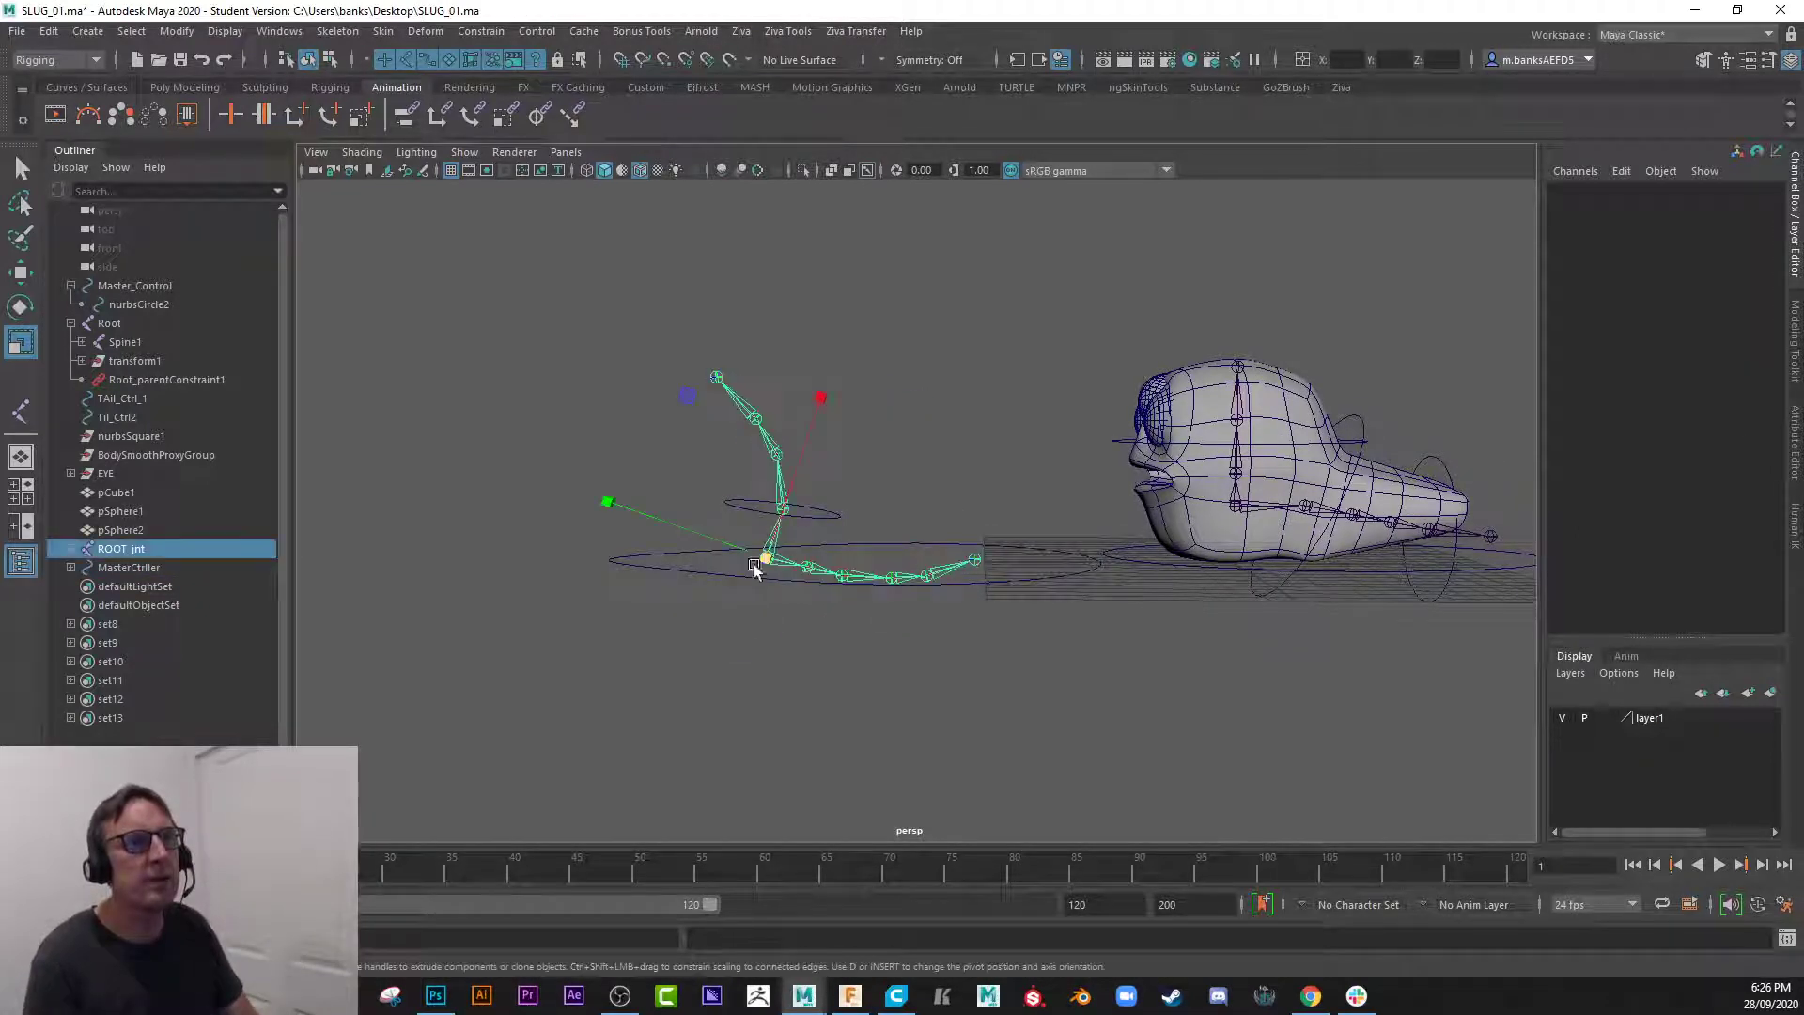
{"action": "key", "text": "Delete"}
{"action": "left_click", "coordinate": [741, 499]}
{"action": "key", "text": "Delete"}
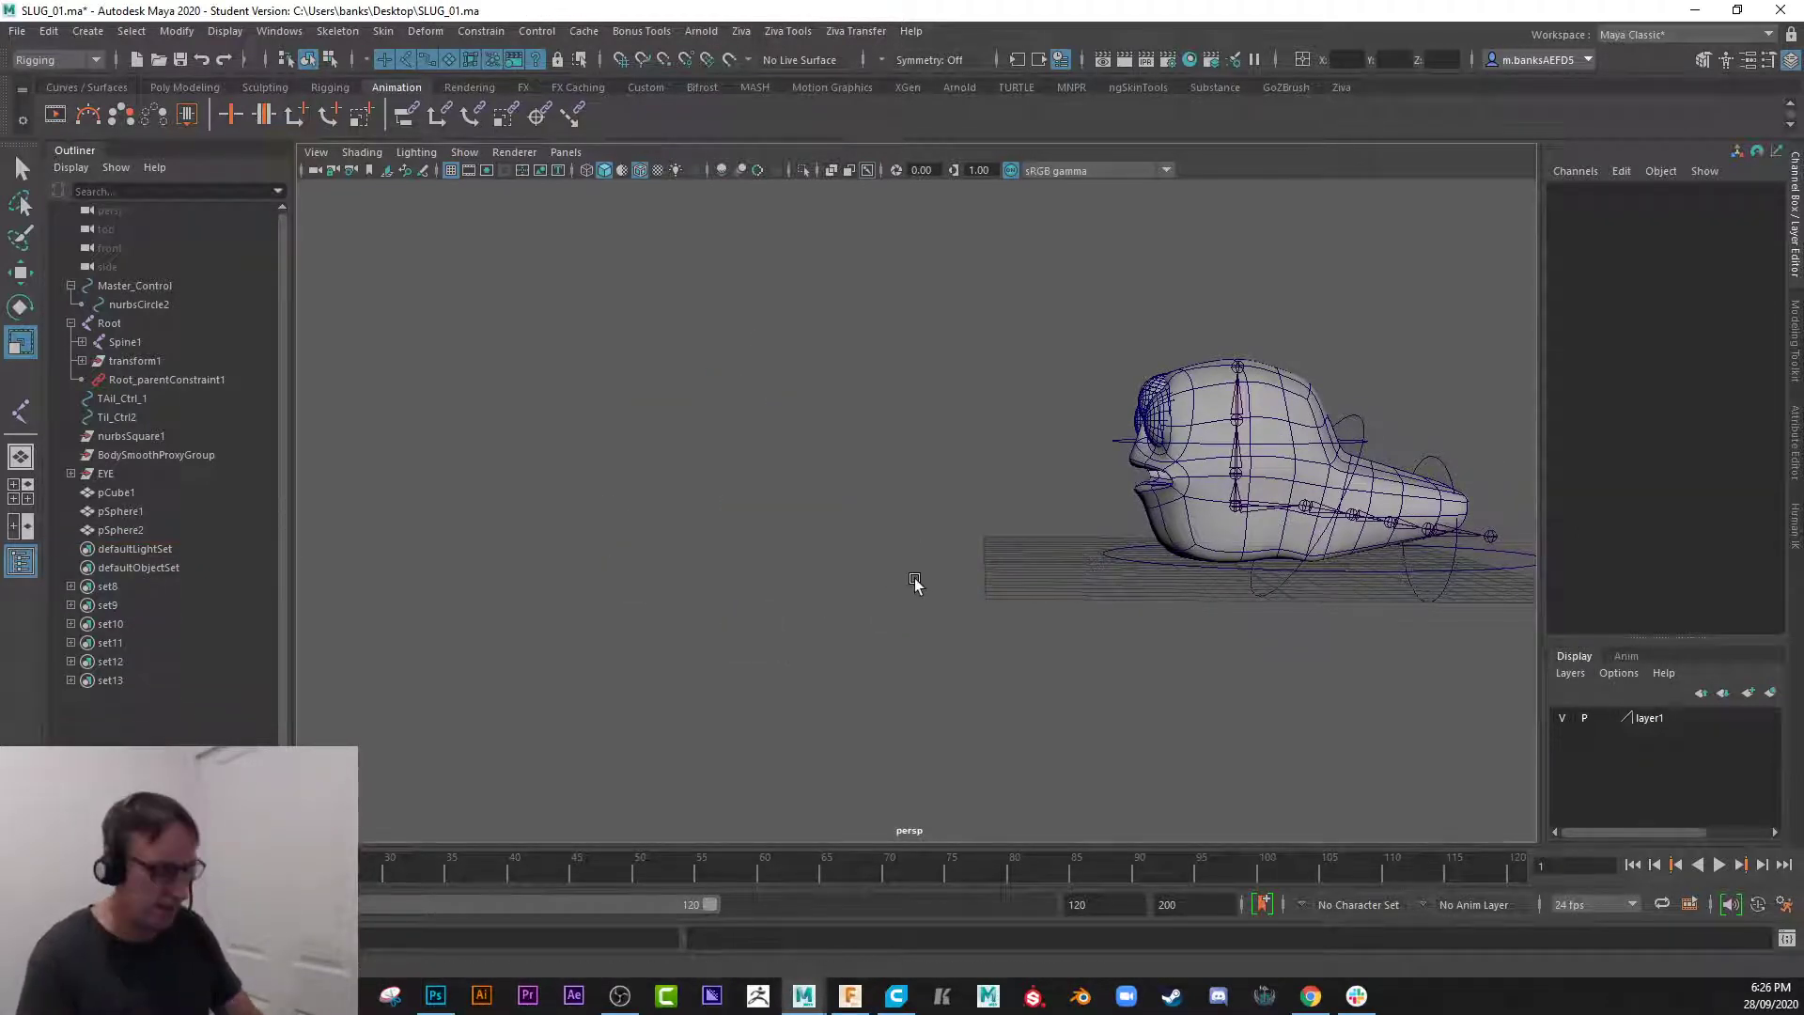
- Select the slug body mesh pCube1 and turn off its smooth preview to show the low-poly cage
{"action": "middle_click_drag", "start_coordinate": [1069, 471], "coordinate": [797, 510], "text": "alt"}
{"action": "right_click_drag", "start_coordinate": [797, 509], "coordinate": [1084, 662], "text": "alt"}
{"action": "left_click_drag", "start_coordinate": [1085, 661], "coordinate": [1051, 650], "text": "alt"}
{"action": "right_click_drag", "start_coordinate": [1051, 650], "coordinate": [866, 591], "text": "alt"}
{"action": "middle_click_drag", "start_coordinate": [867, 591], "coordinate": [827, 594], "text": "alt"}
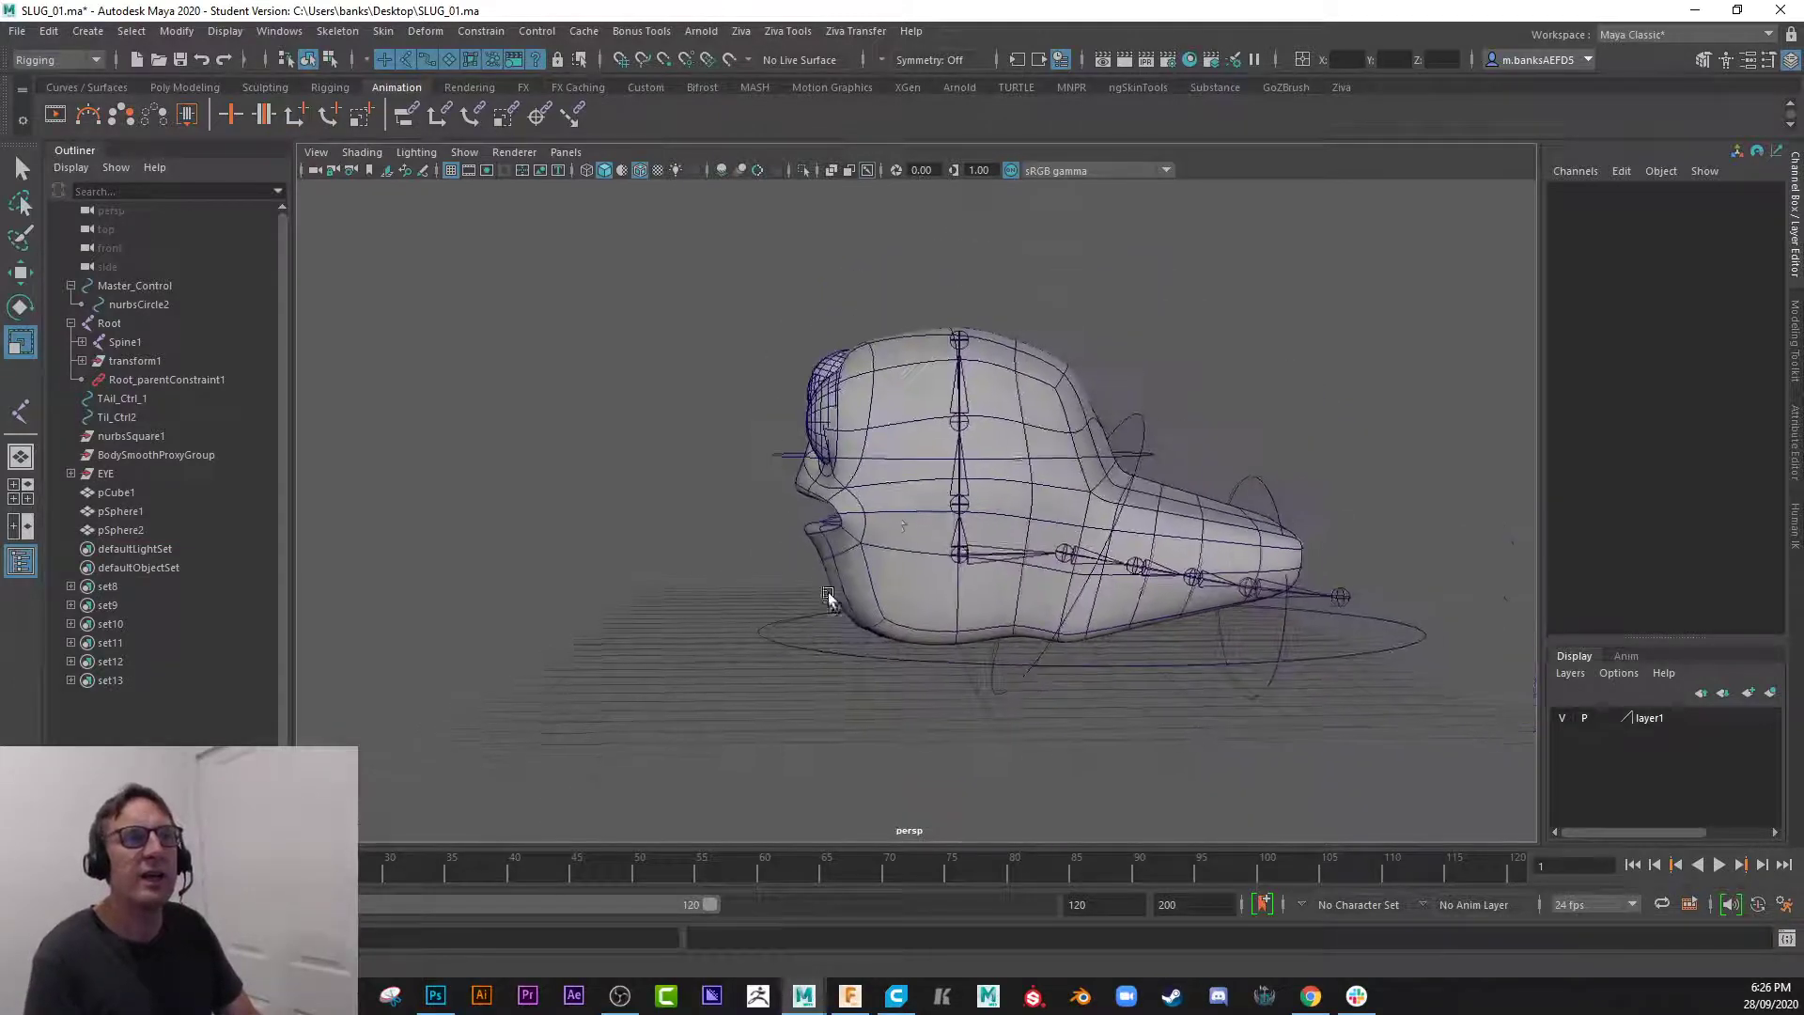
{"action": "left_click", "coordinate": [894, 533]}
{"action": "key", "text": "1"}
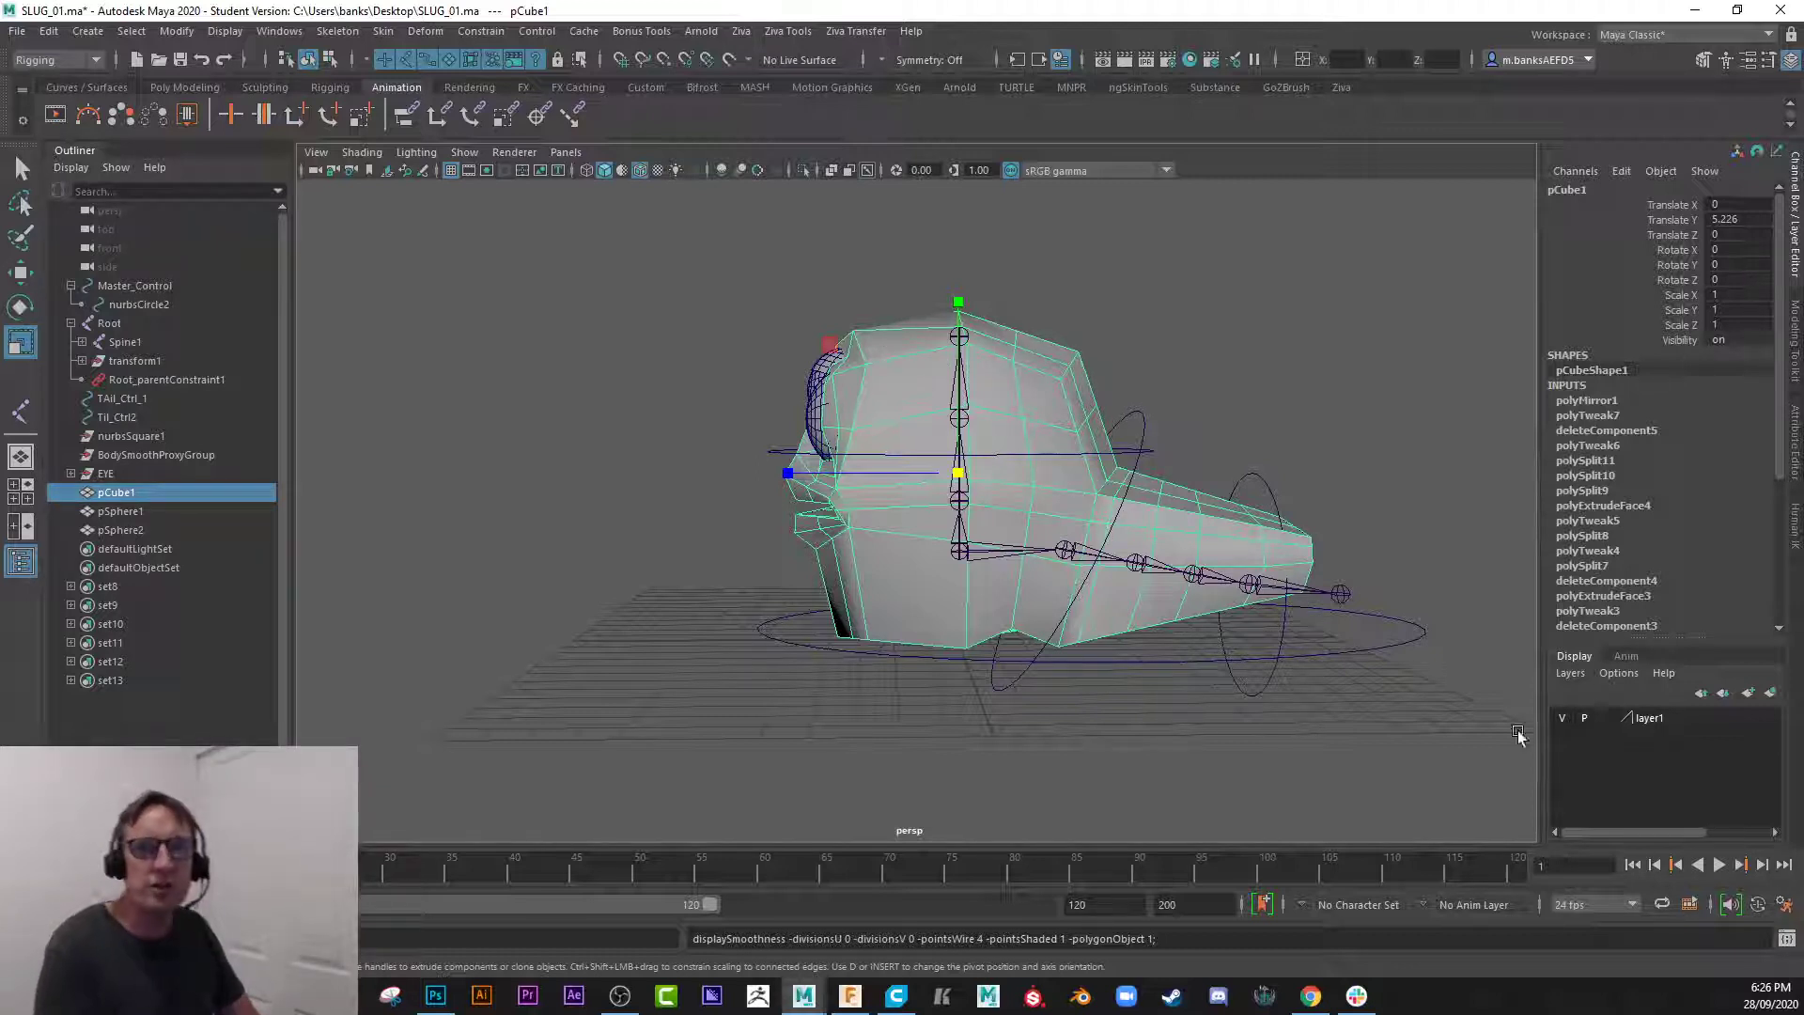
- Try out the Multi-Cut tool on the slug body and examine the edge spacing around the tail joints from the side
{"action": "left_click", "coordinate": [1704, 61]}
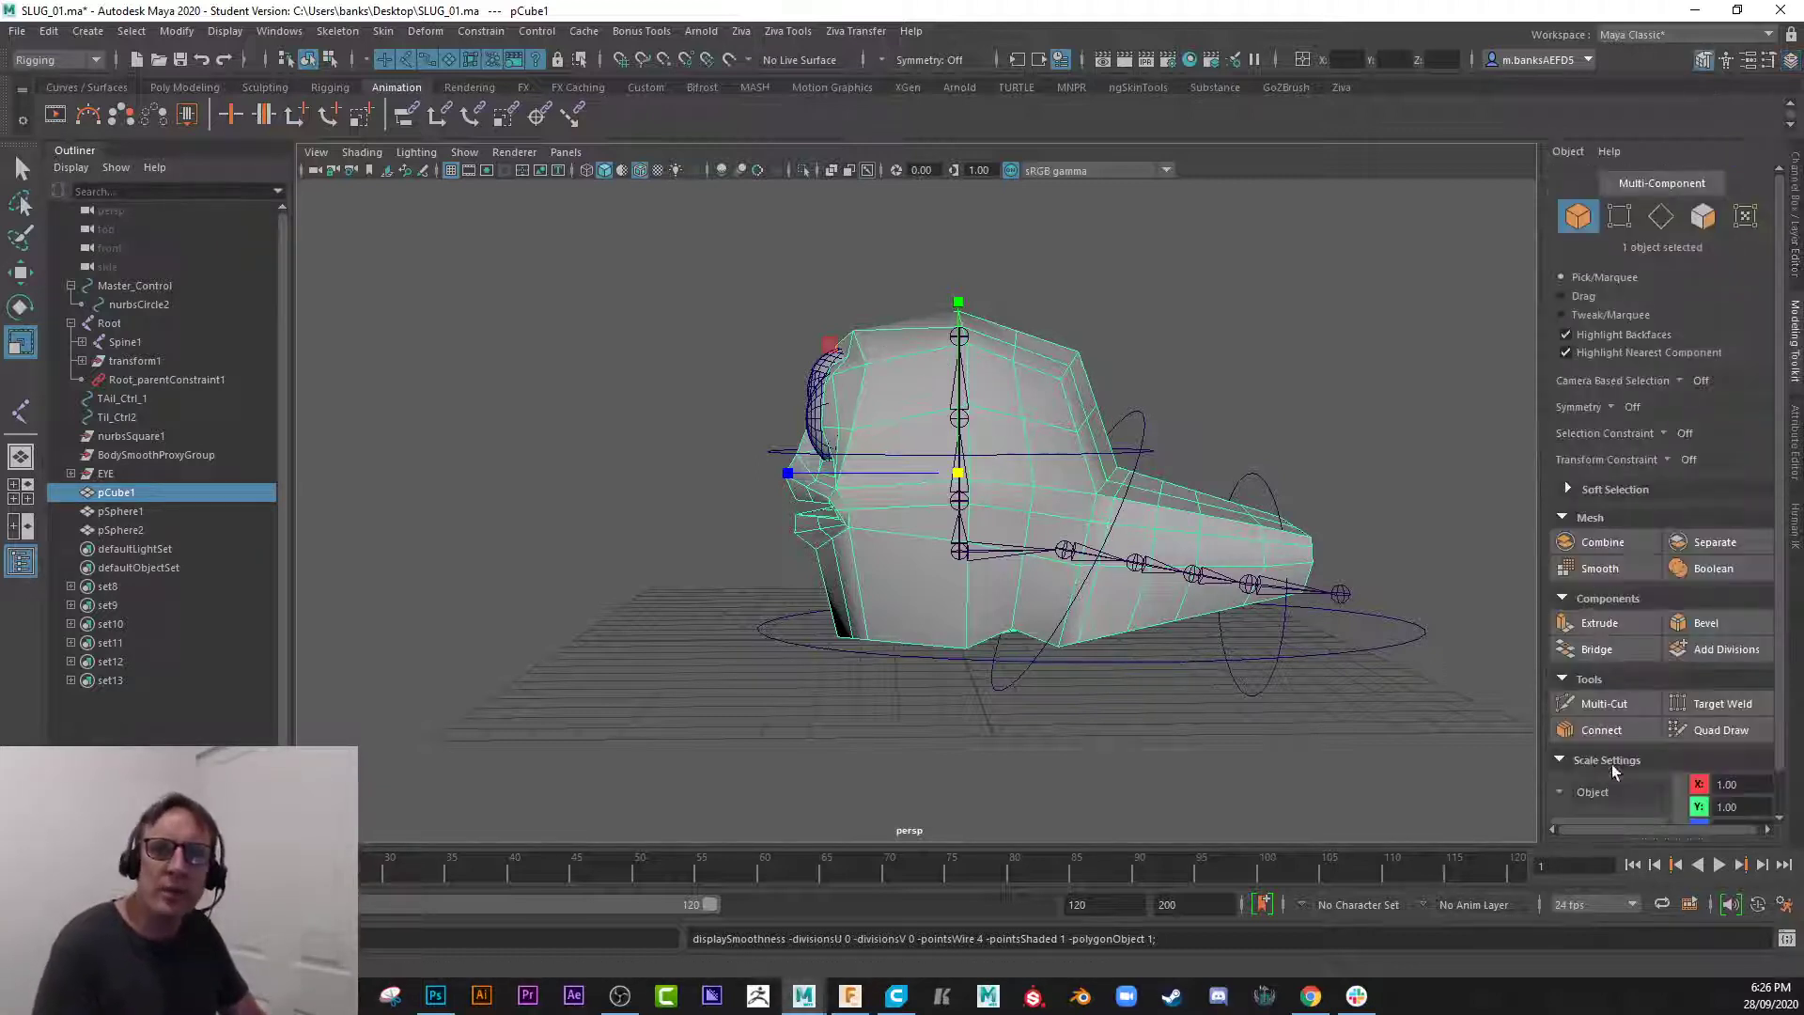
{"action": "left_click", "coordinate": [1591, 709]}
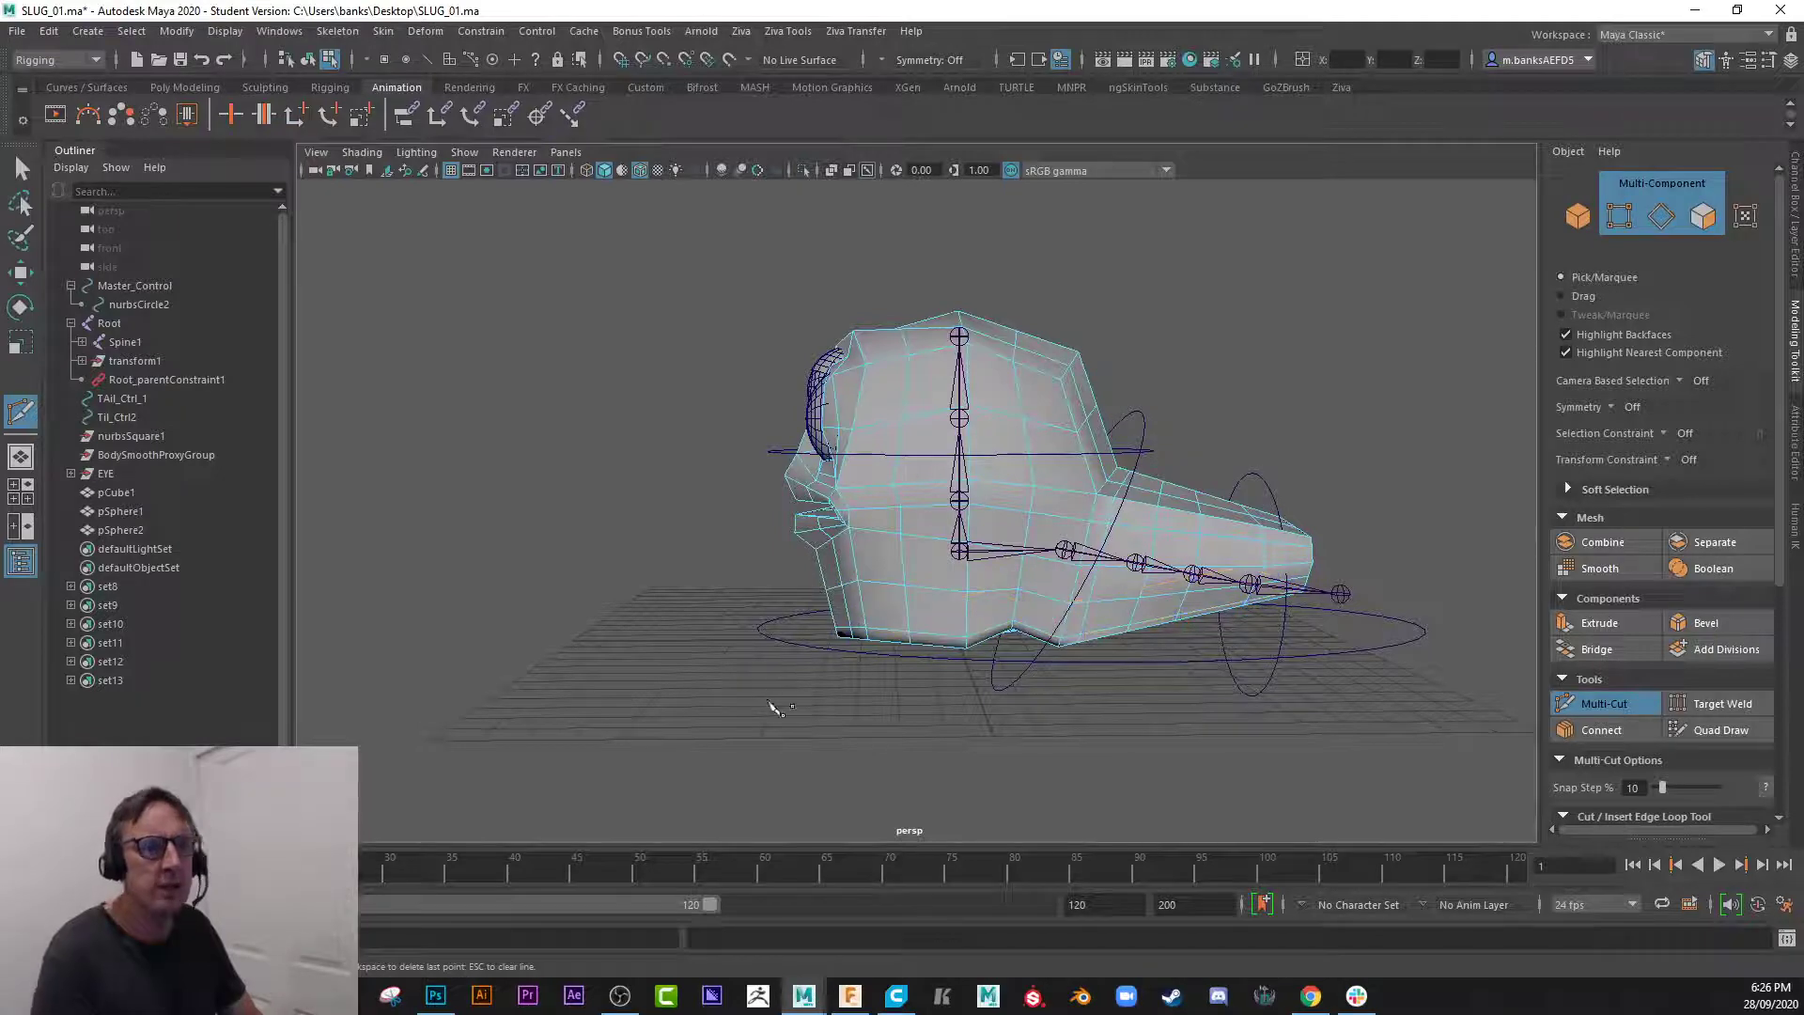
{"action": "left_click_drag", "start_coordinate": [751, 631], "coordinate": [809, 648], "text": "alt"}
{"action": "middle_click_drag", "start_coordinate": [1018, 649], "coordinate": [825, 616], "text": "alt"}
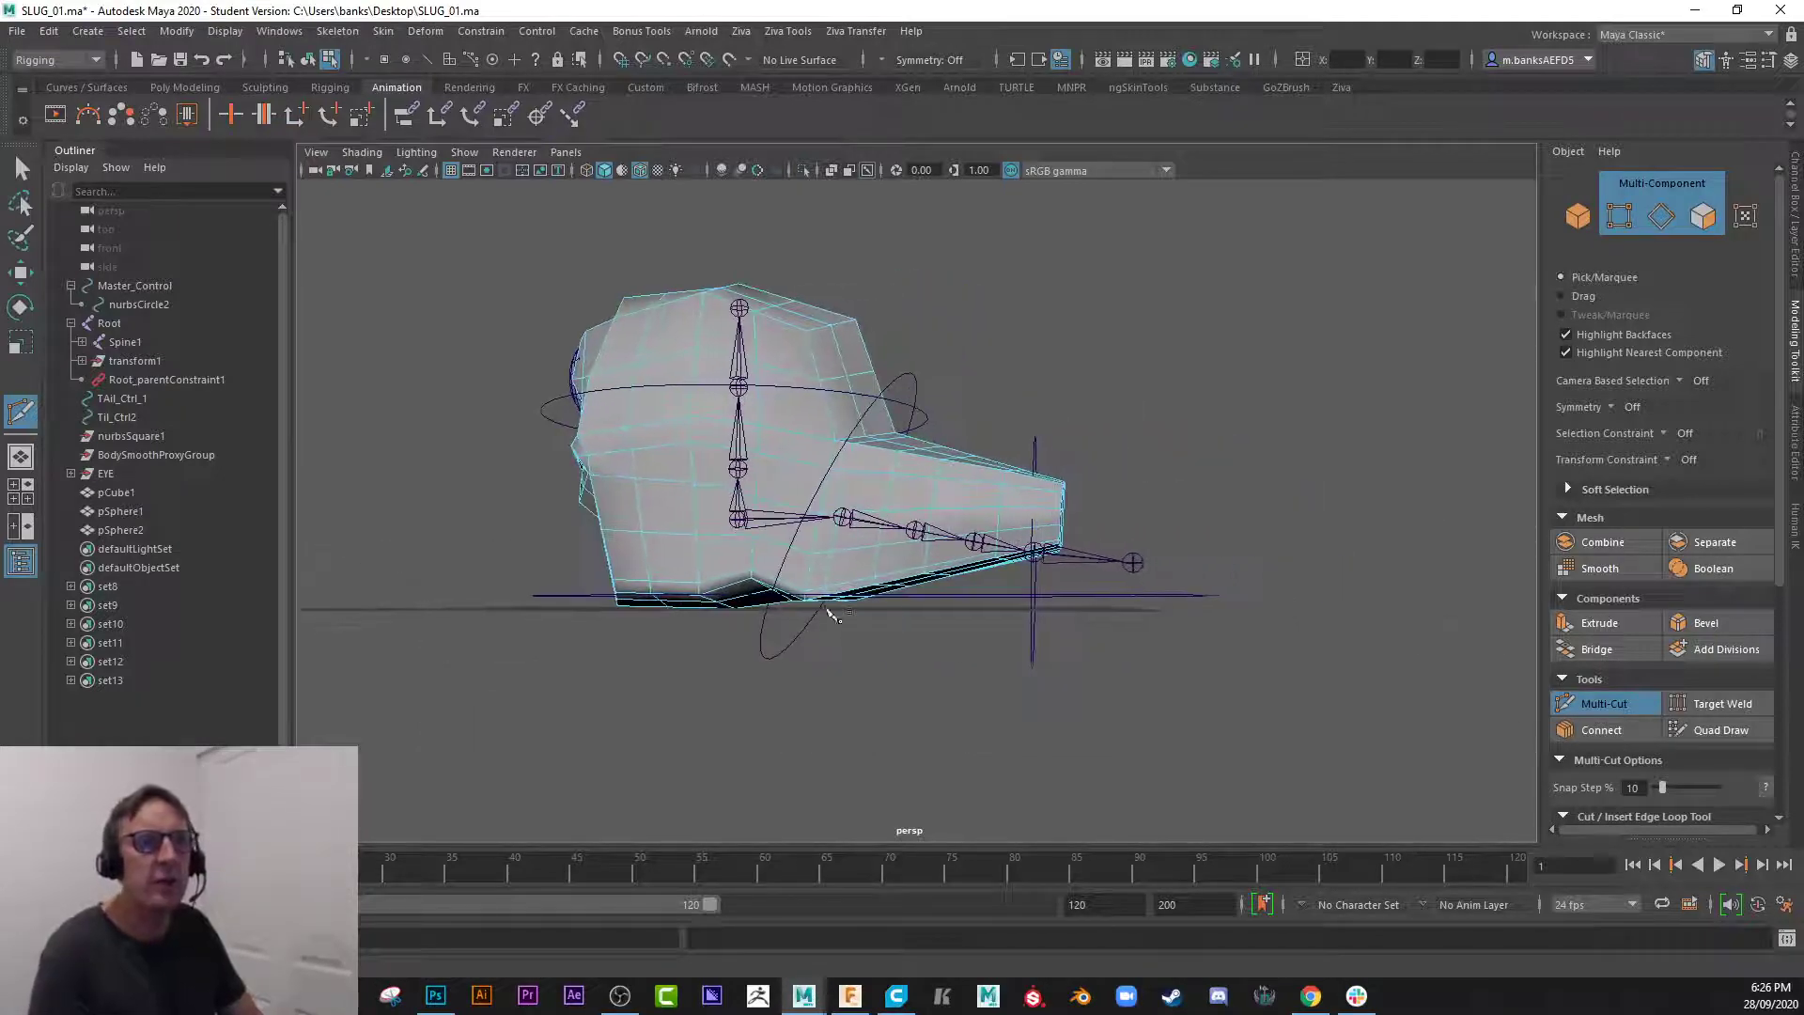
{"action": "left_click_drag", "start_coordinate": [1011, 562], "coordinate": [1003, 606], "text": "alt"}
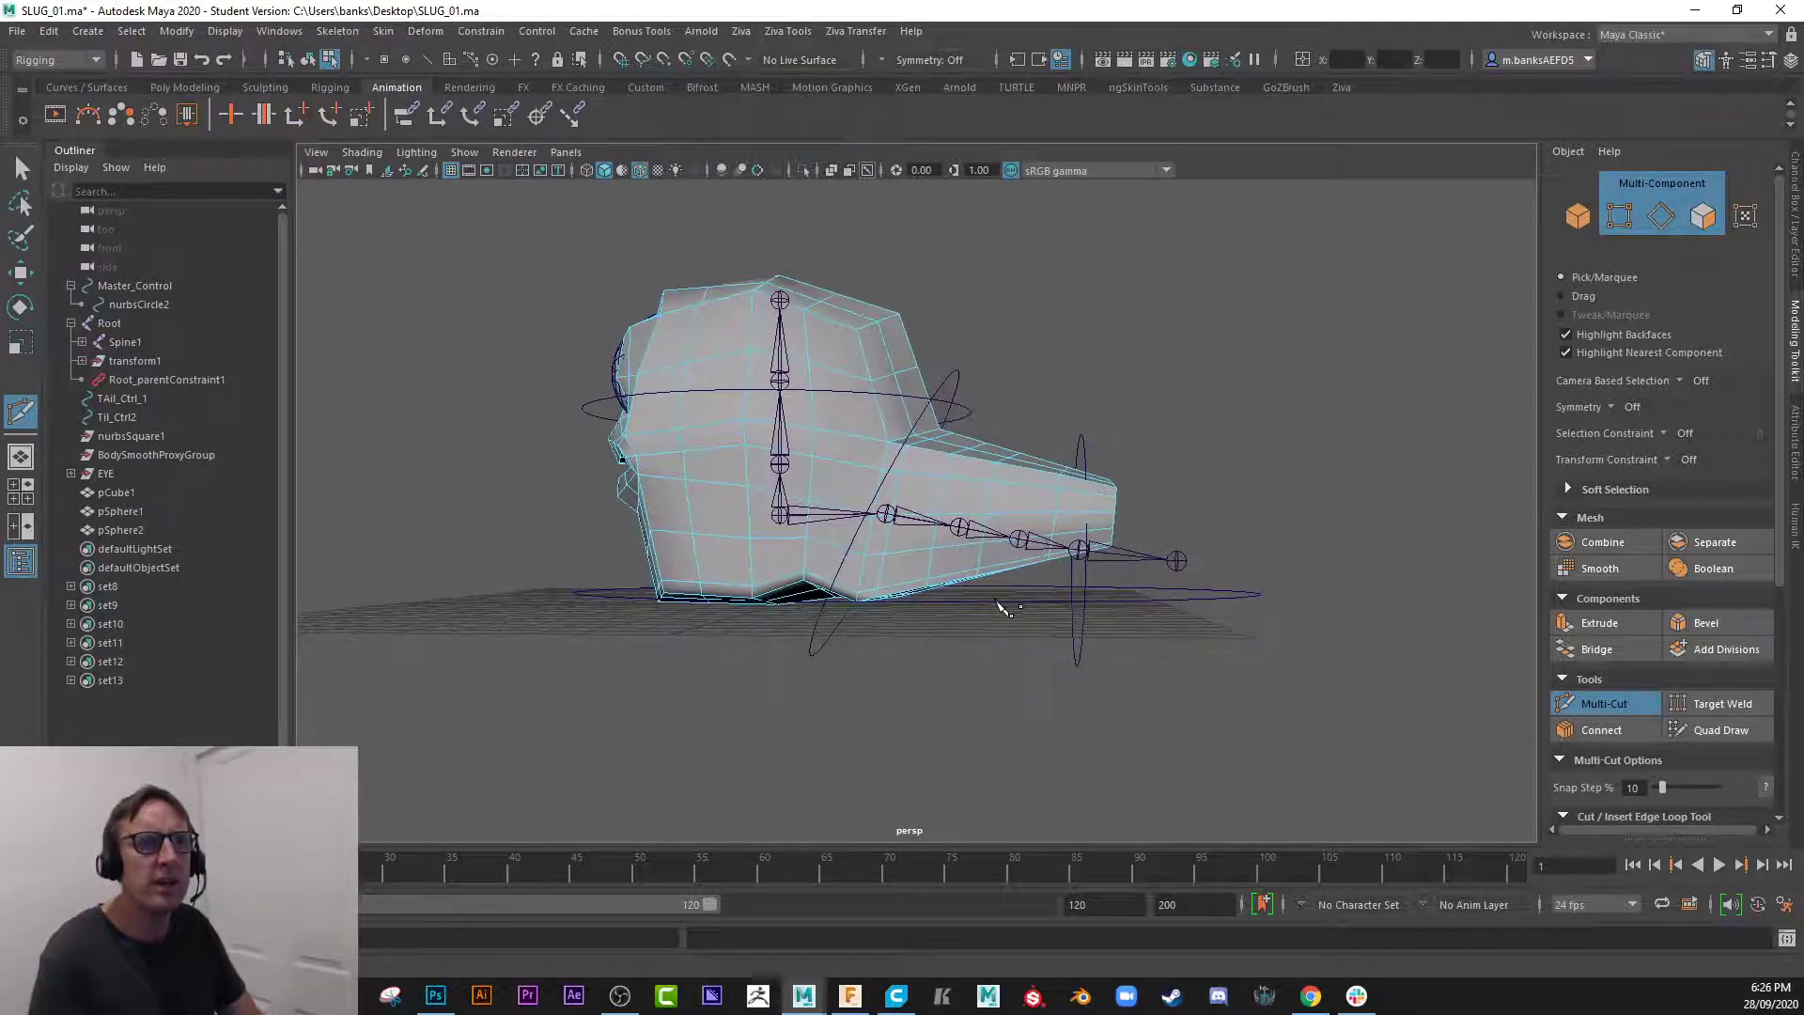
{"action": "key", "text": "w"}
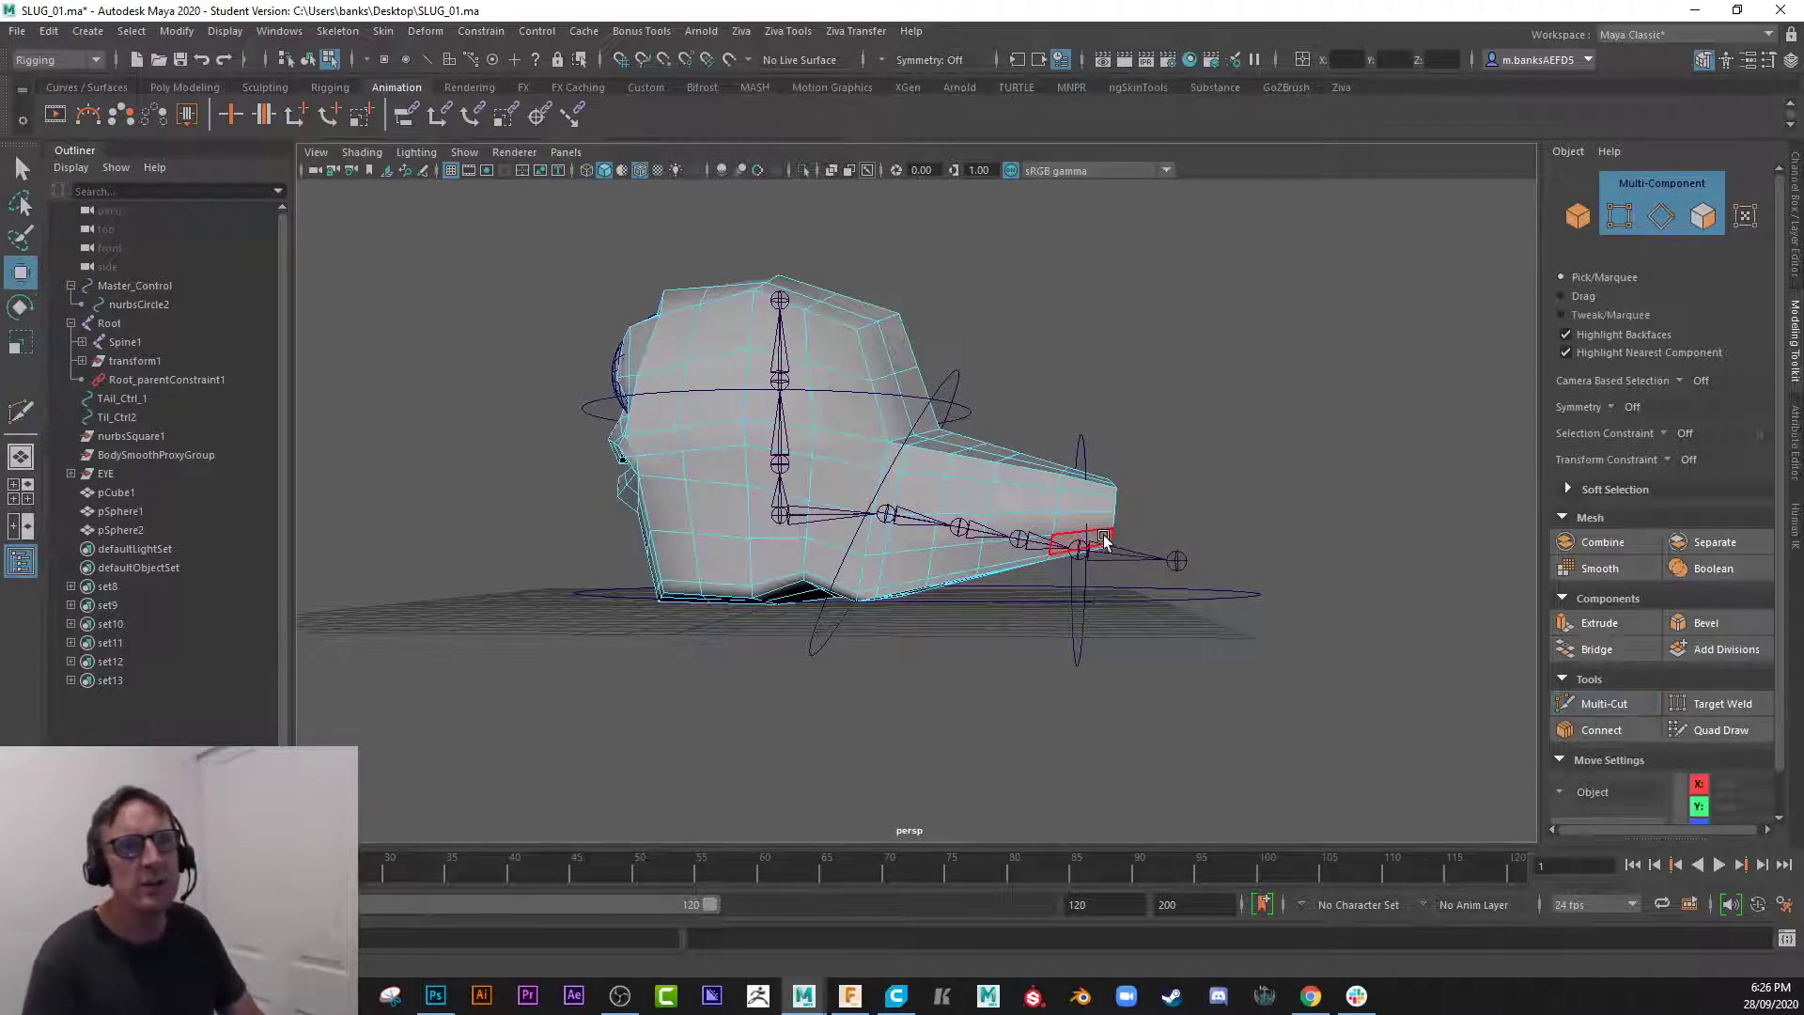
{"action": "right_click_drag", "start_coordinate": [1107, 548], "coordinate": [1086, 548]}
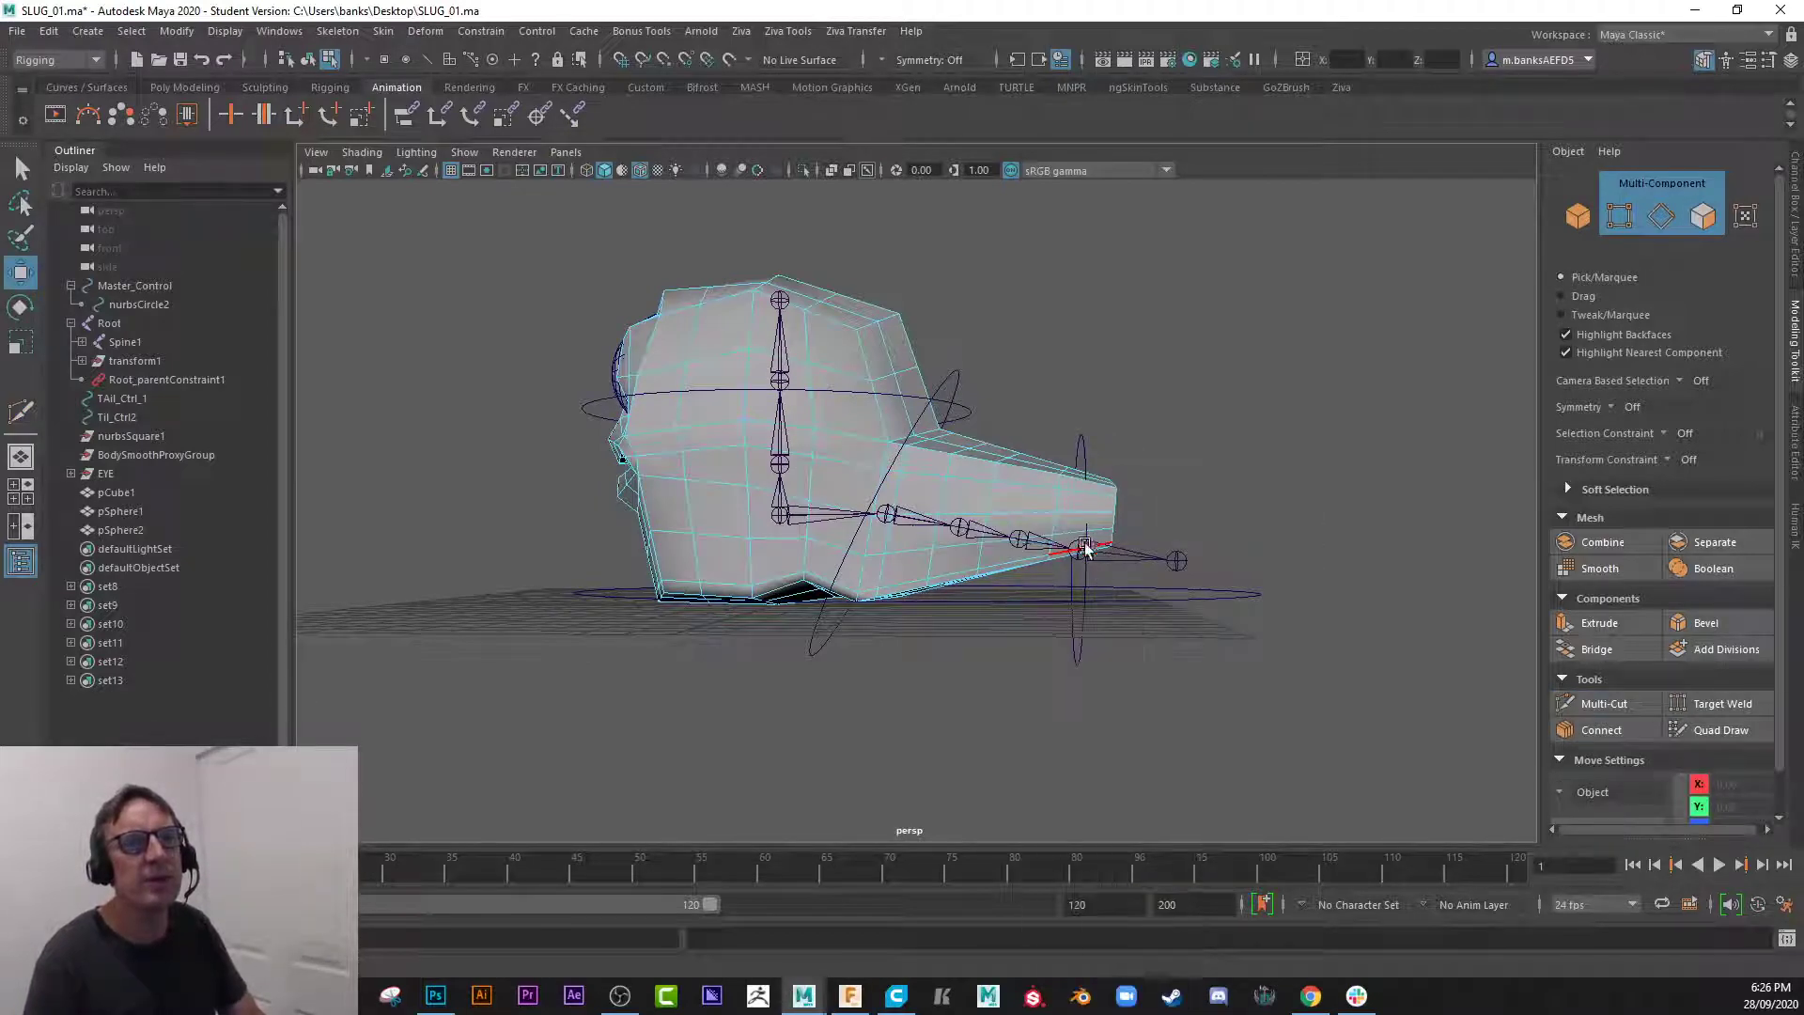
{"action": "mouse_move", "coordinate": [931, 555]}
{"action": "left_mouse_down", "text": "alt"}
{"action": "mouse_move", "coordinate": [806, 568]}
{"action": "mouse_move", "coordinate": [936, 562]}
{"action": "left_mouse_up", "text": "alt"}
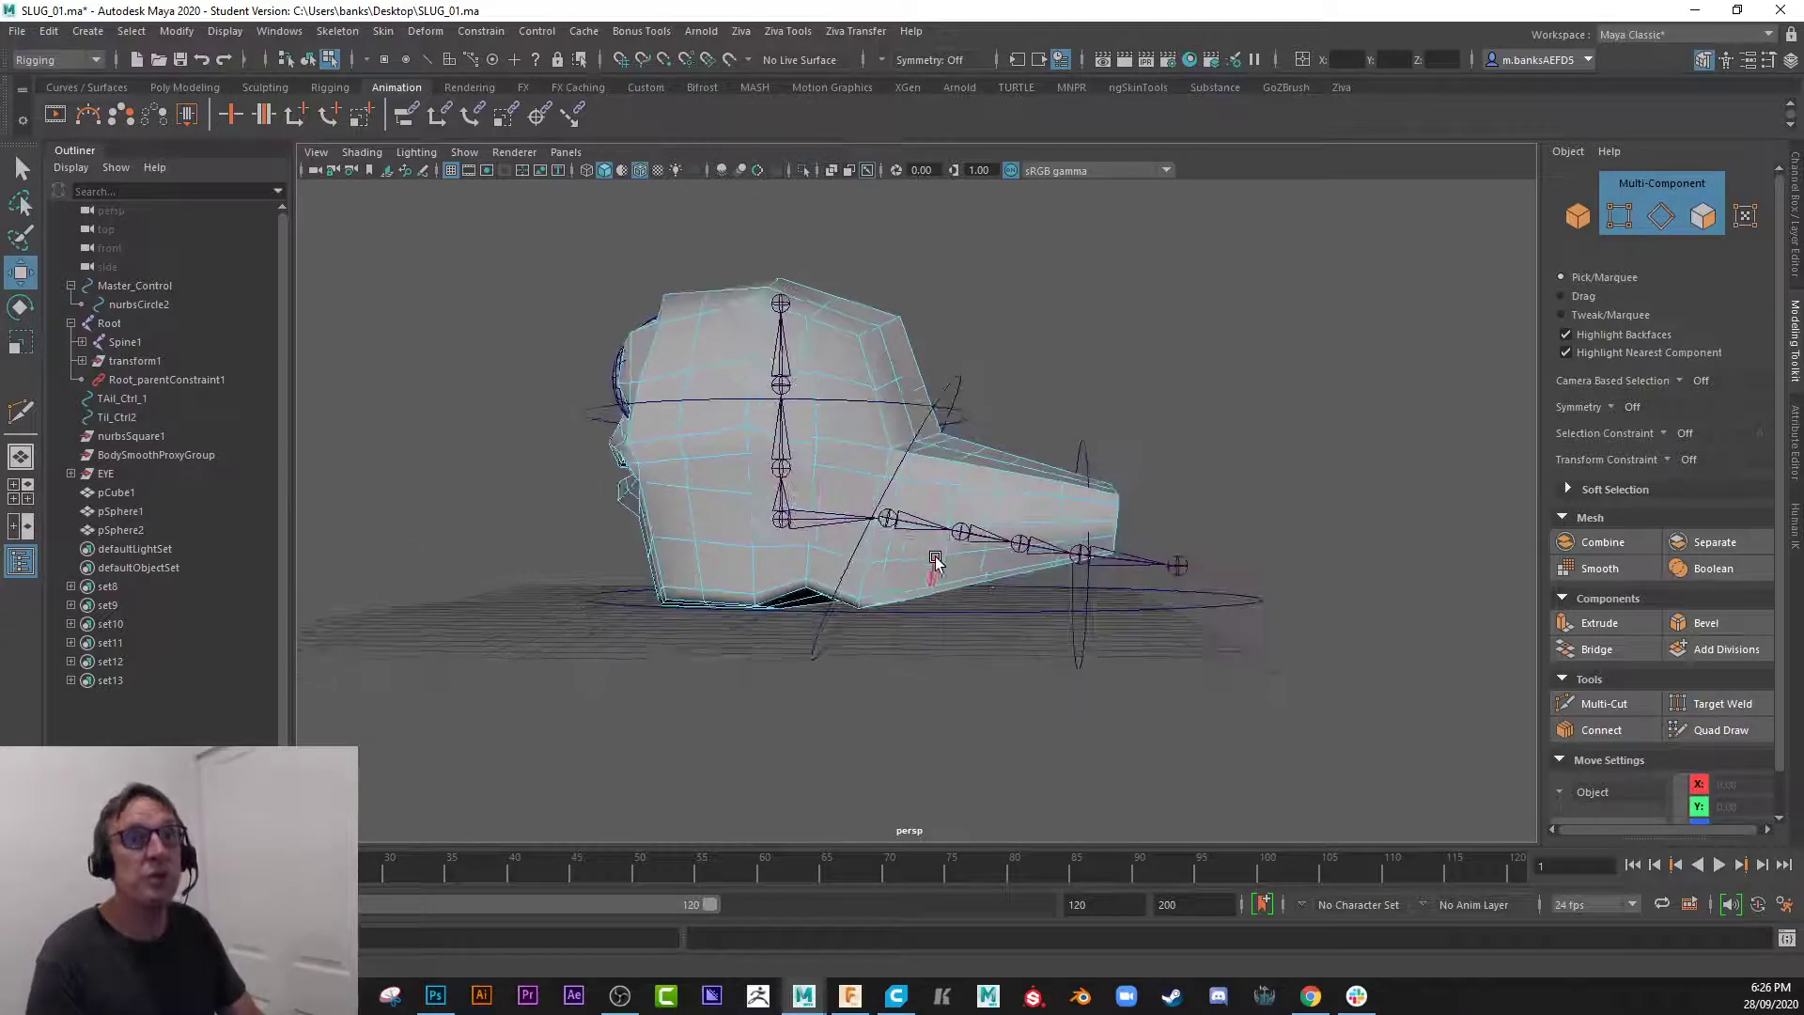
- Select the Tail2 joint inside the slug's tail and move it along its X axis towards the body, to about X 4.55
{"action": "left_click", "coordinate": [1128, 567]}
{"action": "right_click_drag", "start_coordinate": [1147, 562], "coordinate": [1128, 647]}
{"action": "left_click_drag", "start_coordinate": [1126, 575], "coordinate": [846, 371], "text": "alt"}
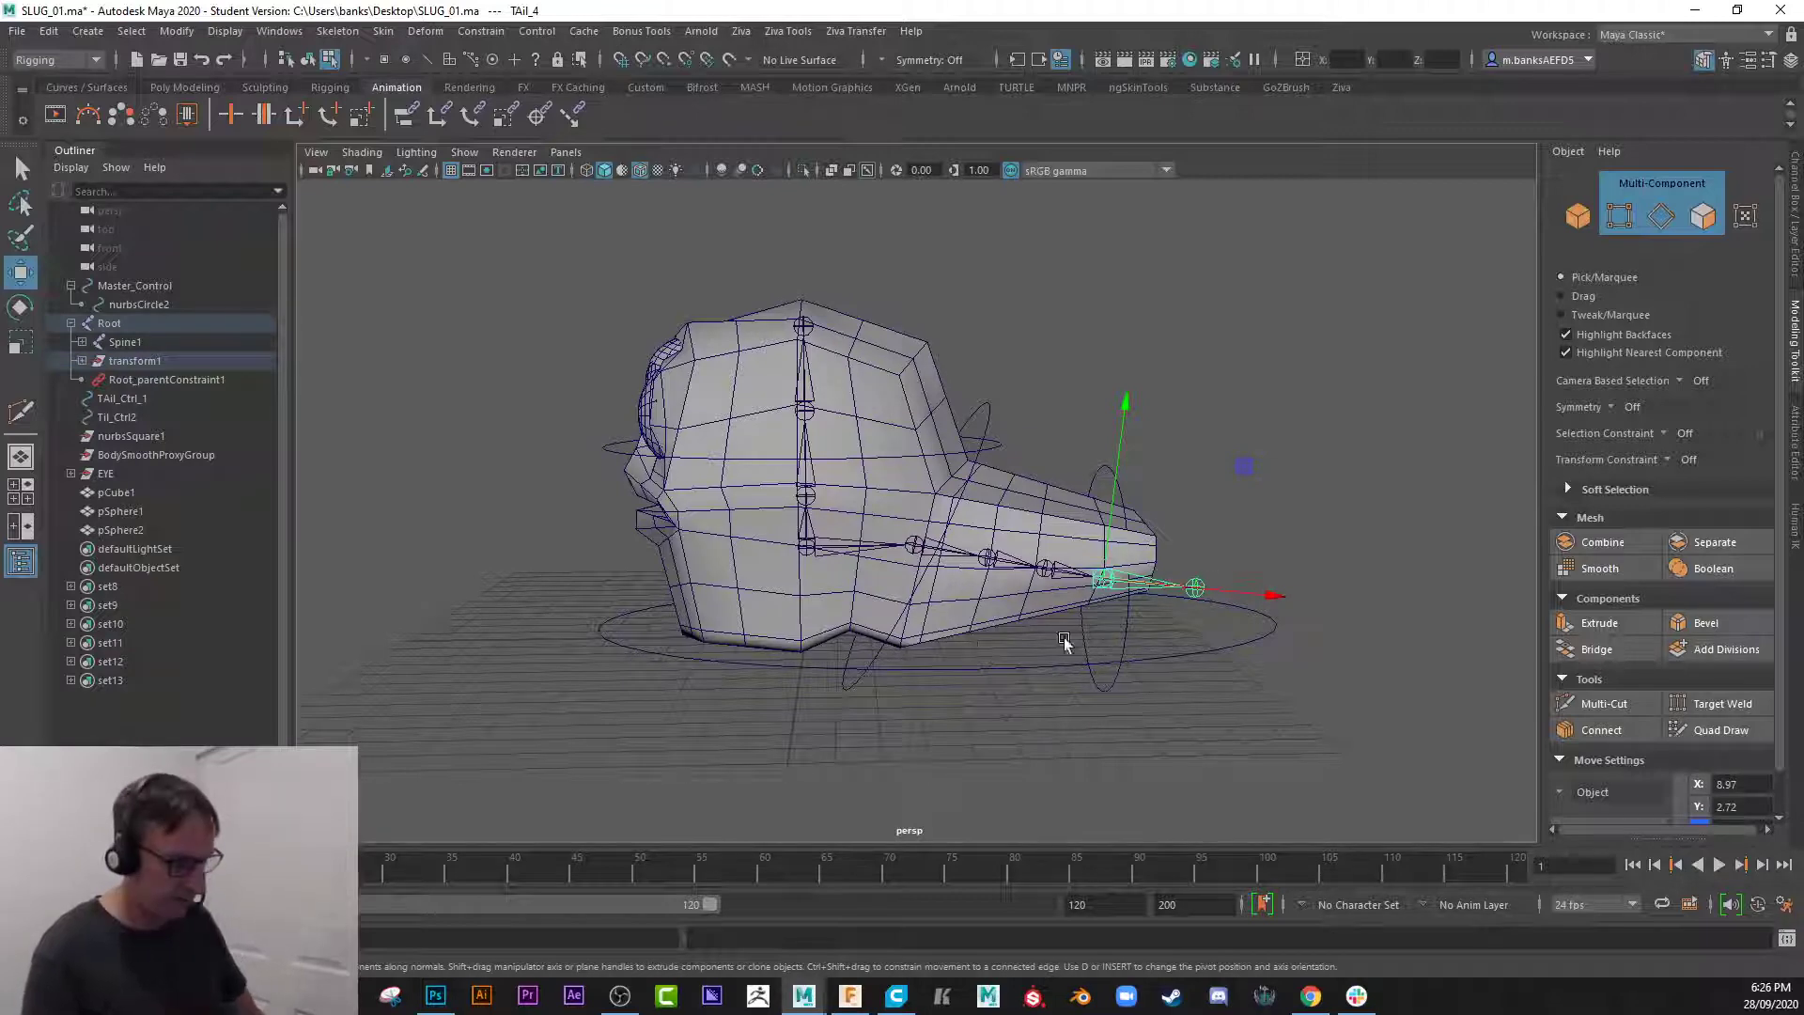
{"action": "left_click_drag", "start_coordinate": [972, 613], "coordinate": [978, 532], "text": "alt"}
{"action": "left_click", "coordinate": [988, 531], "text": "shift"}
{"action": "right_click", "coordinate": [979, 528]}
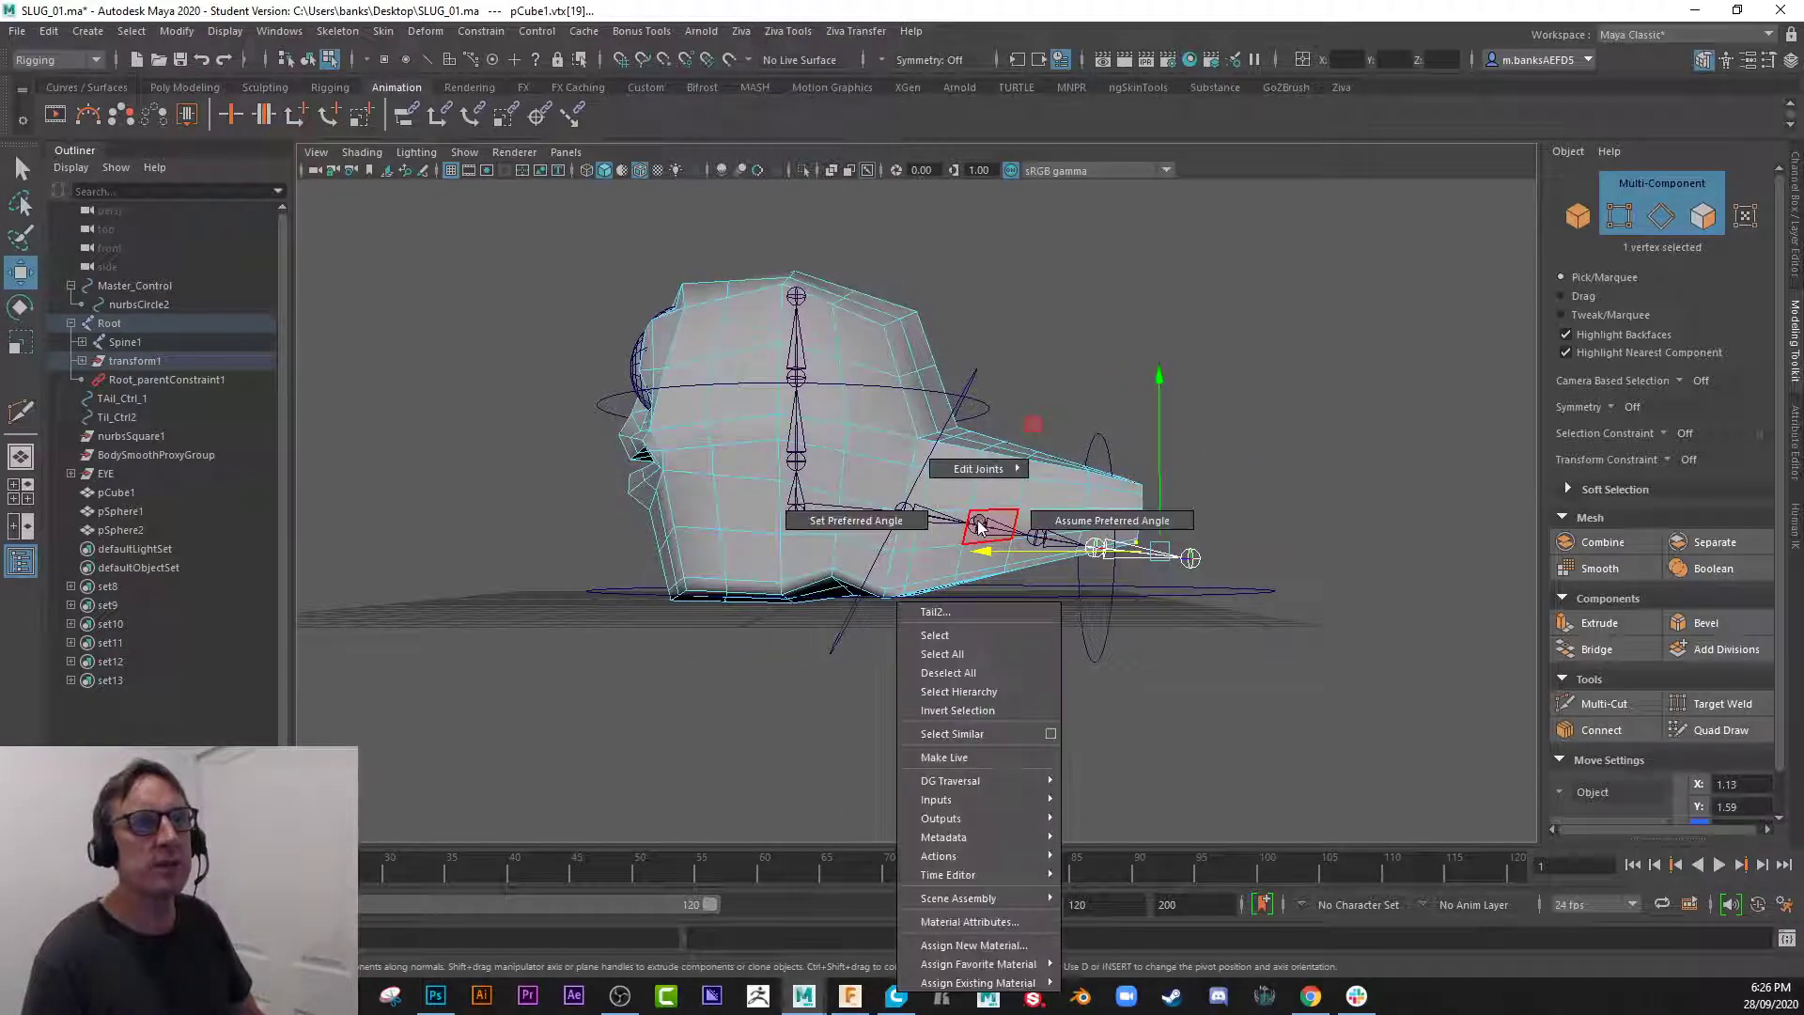
{"action": "left_click", "coordinate": [935, 635]}
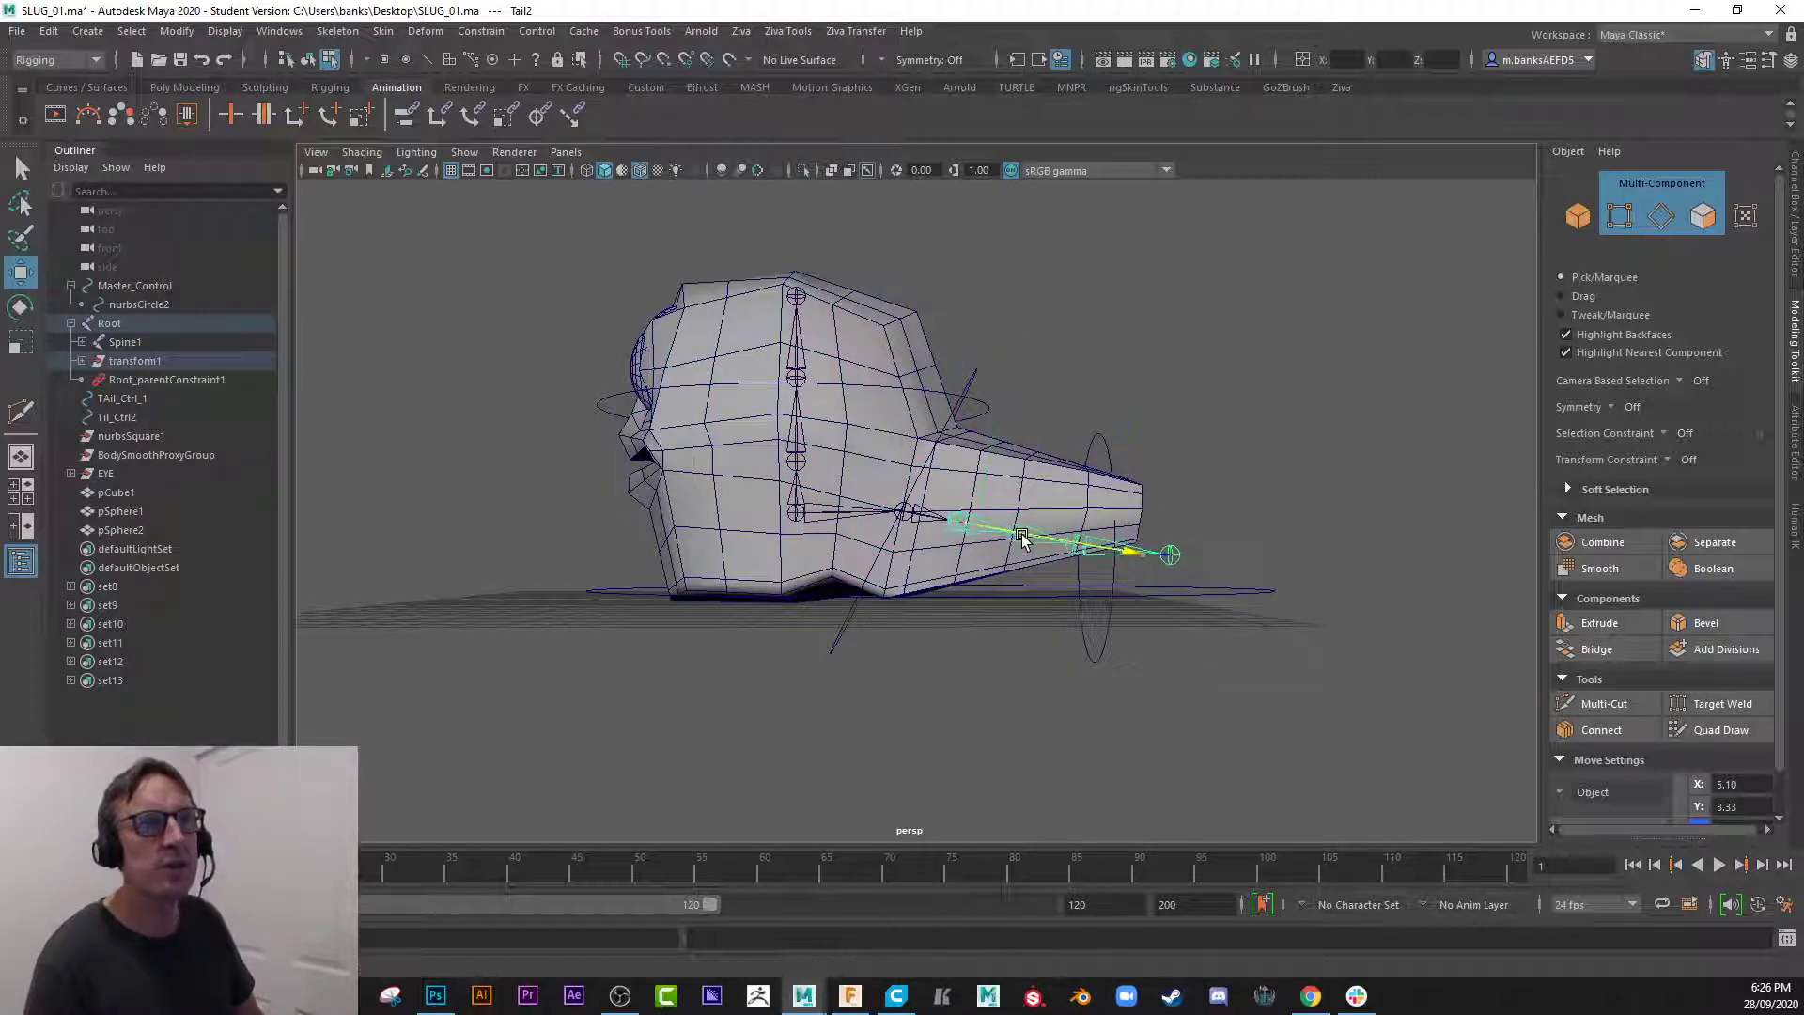
{"action": "left_click_drag", "start_coordinate": [1029, 537], "coordinate": [1013, 536]}
- Return the slug body pCube1 from component to object selection and frame it in the view
{"action": "left_click", "coordinate": [1077, 547]}
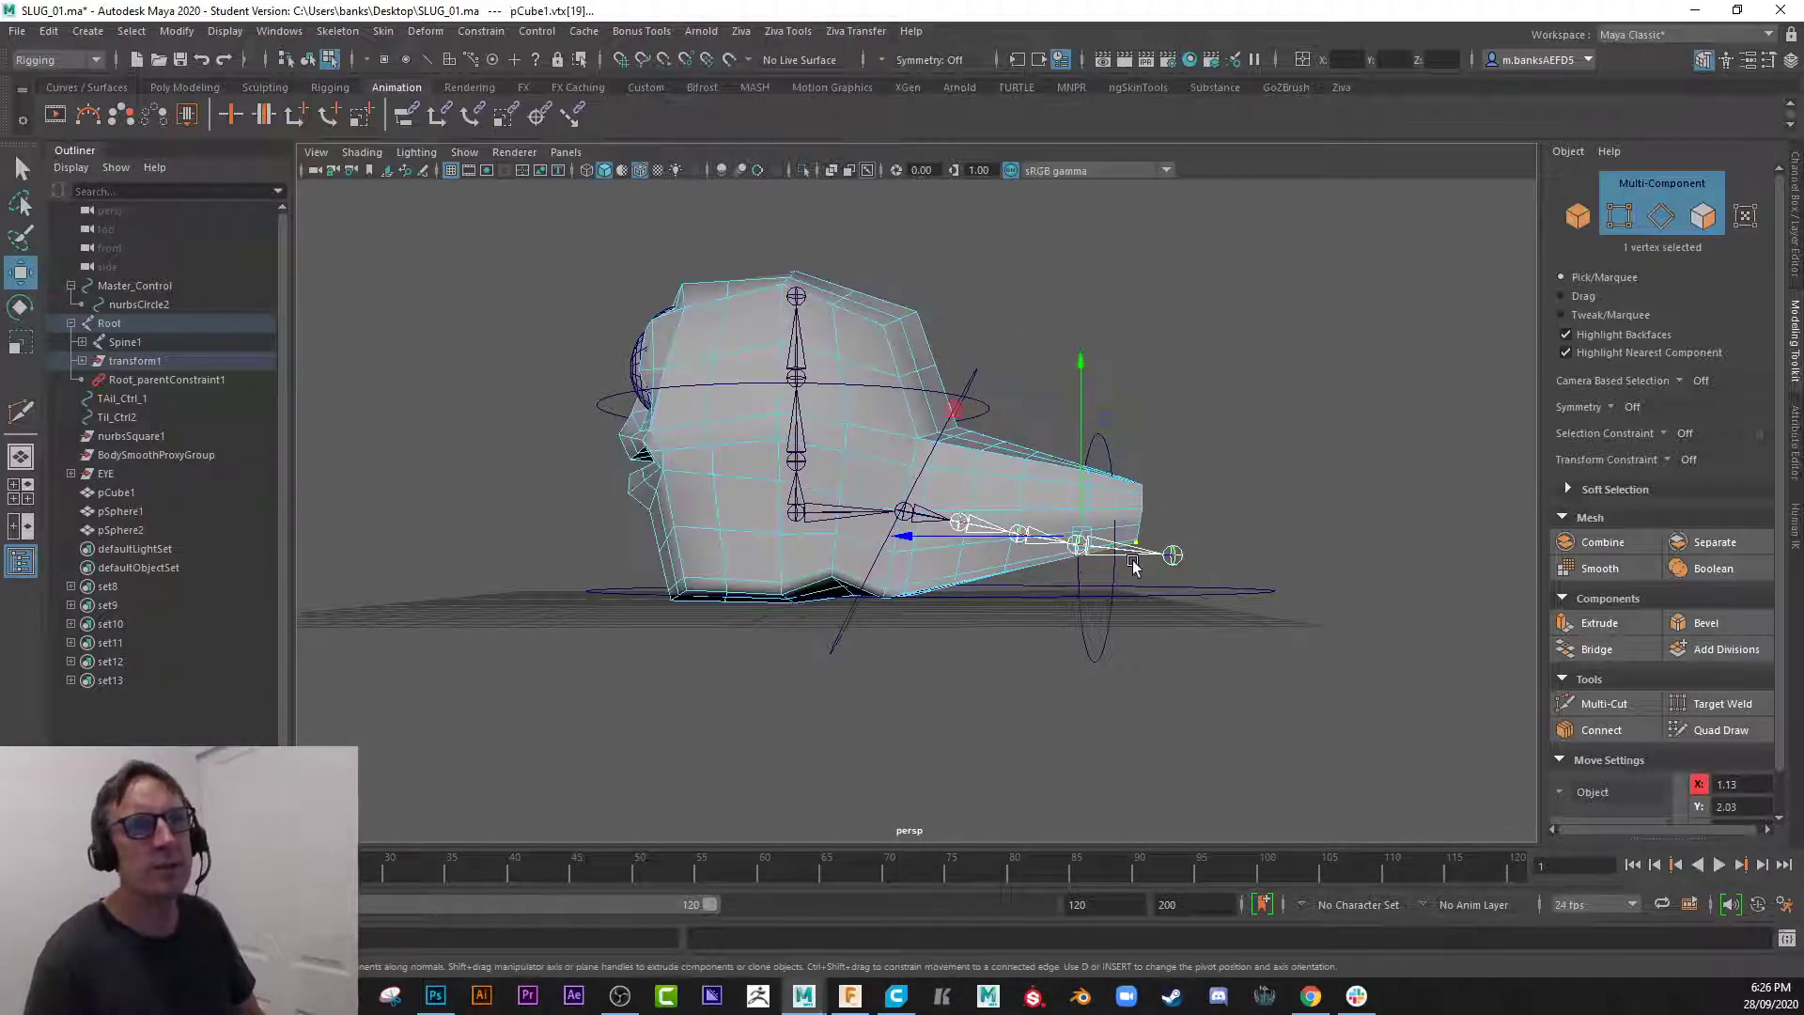
{"action": "scroll", "coordinate": [1077, 543], "scroll_direction": "up", "scroll_amount": 6}
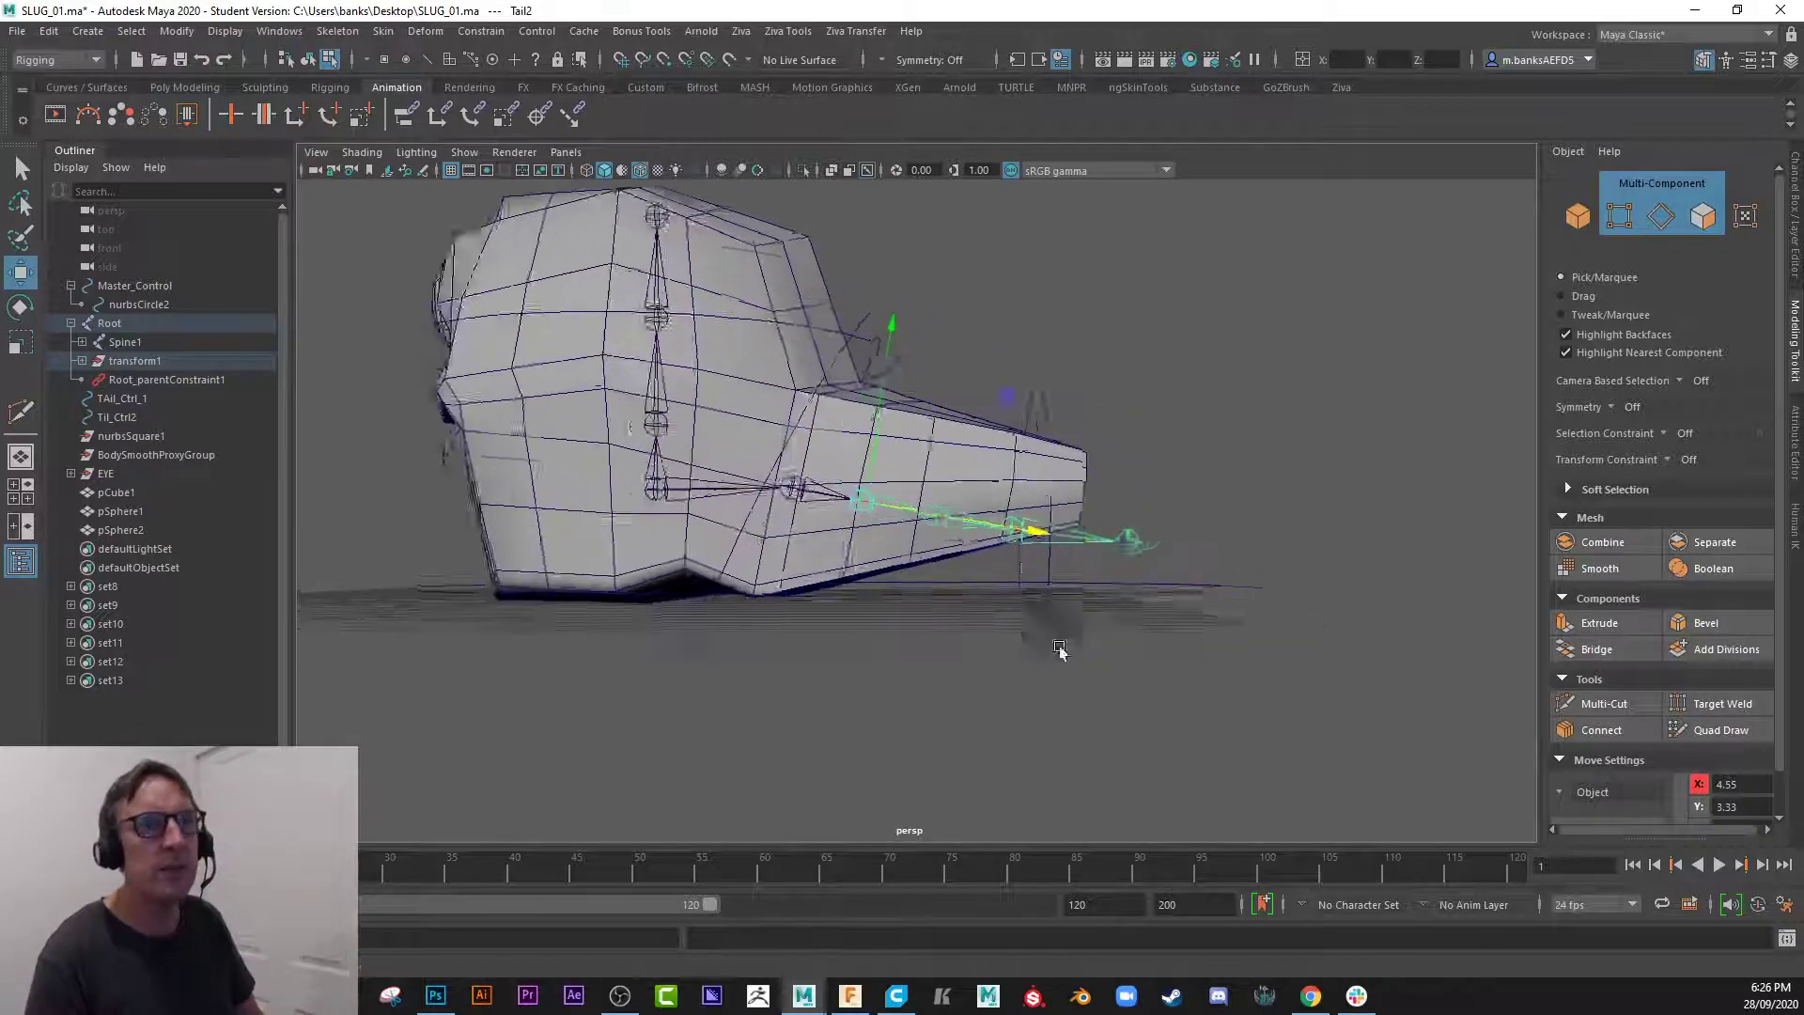
{"action": "left_click", "coordinate": [1130, 561]}
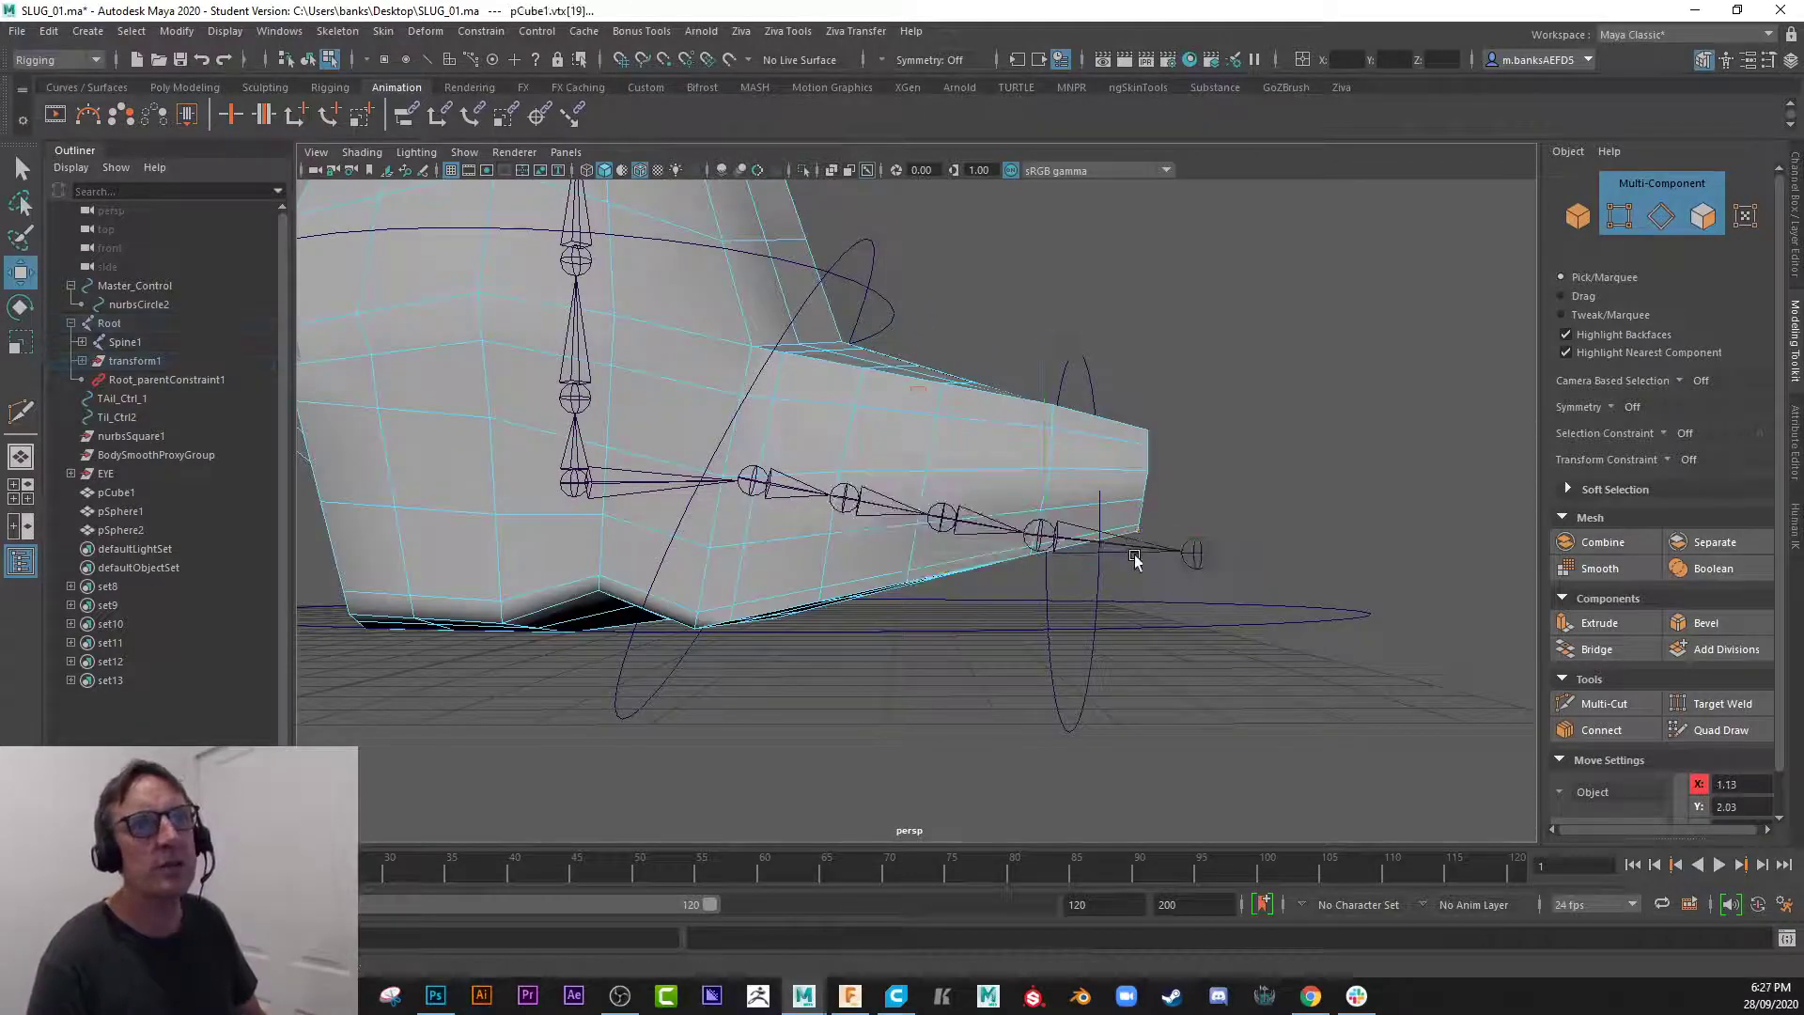
{"action": "left_click", "coordinate": [1113, 548]}
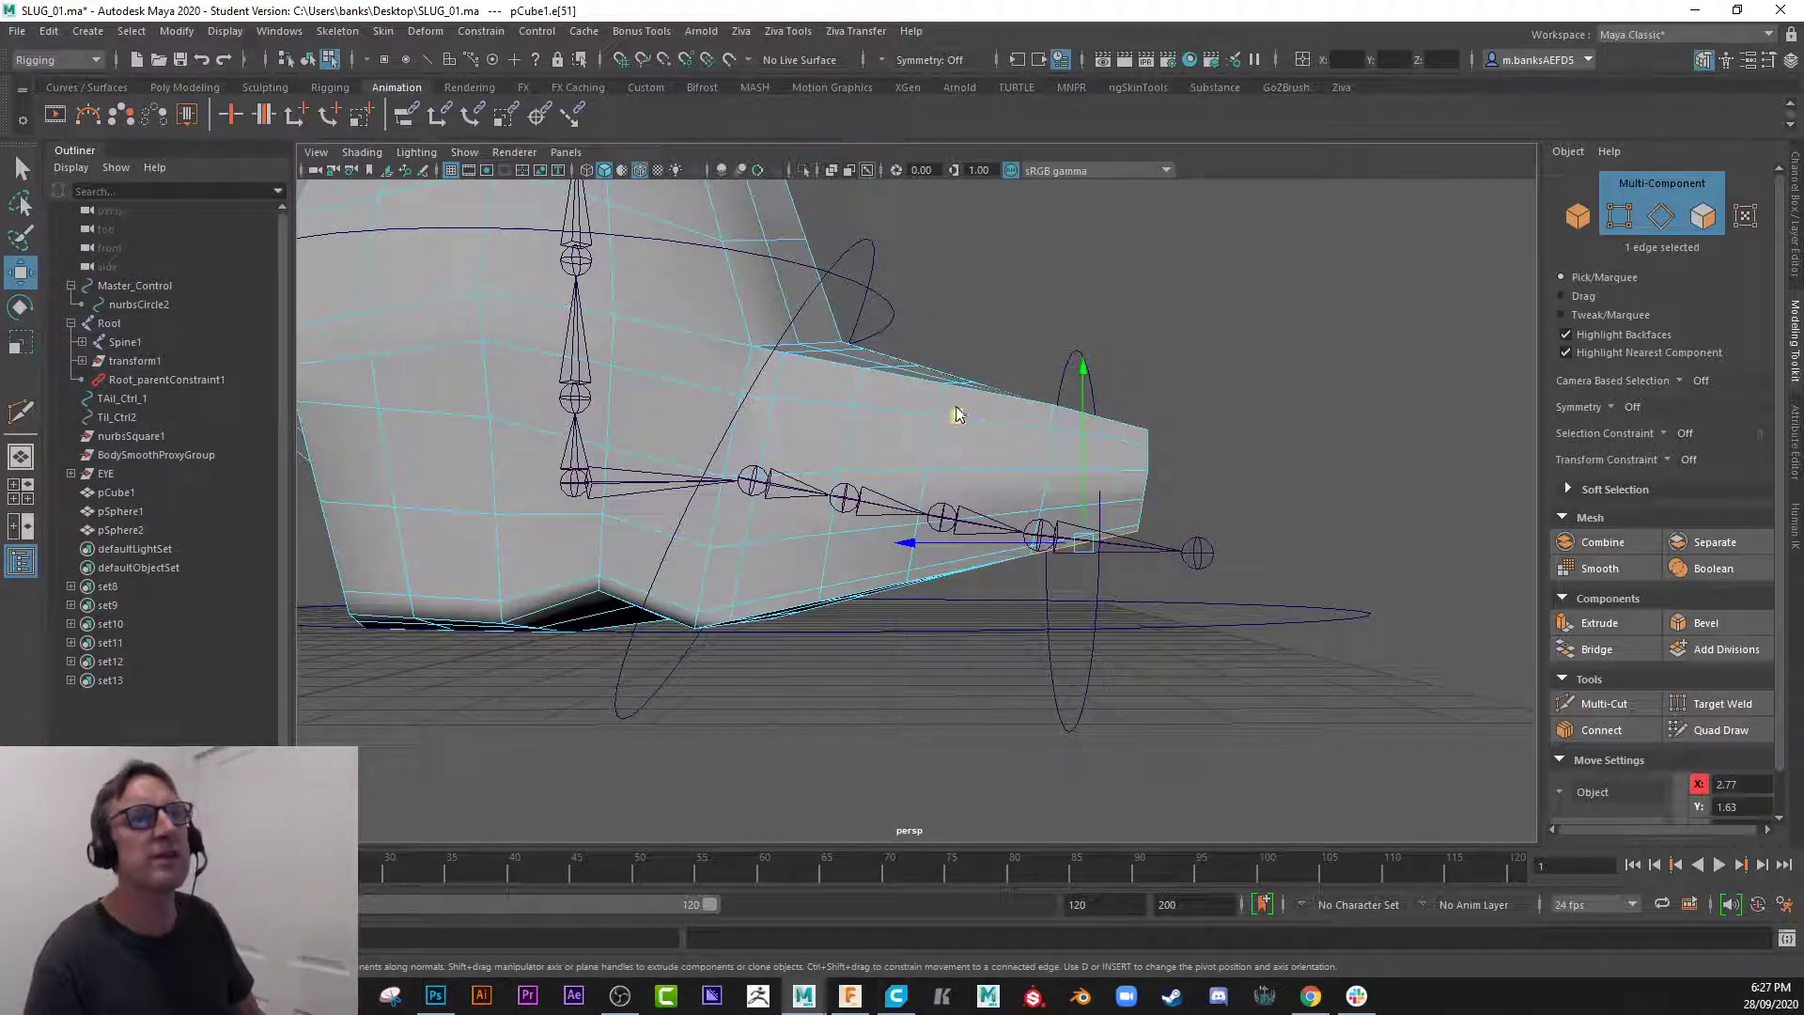
{"action": "right_click_drag", "start_coordinate": [954, 407], "coordinate": [865, 463]}
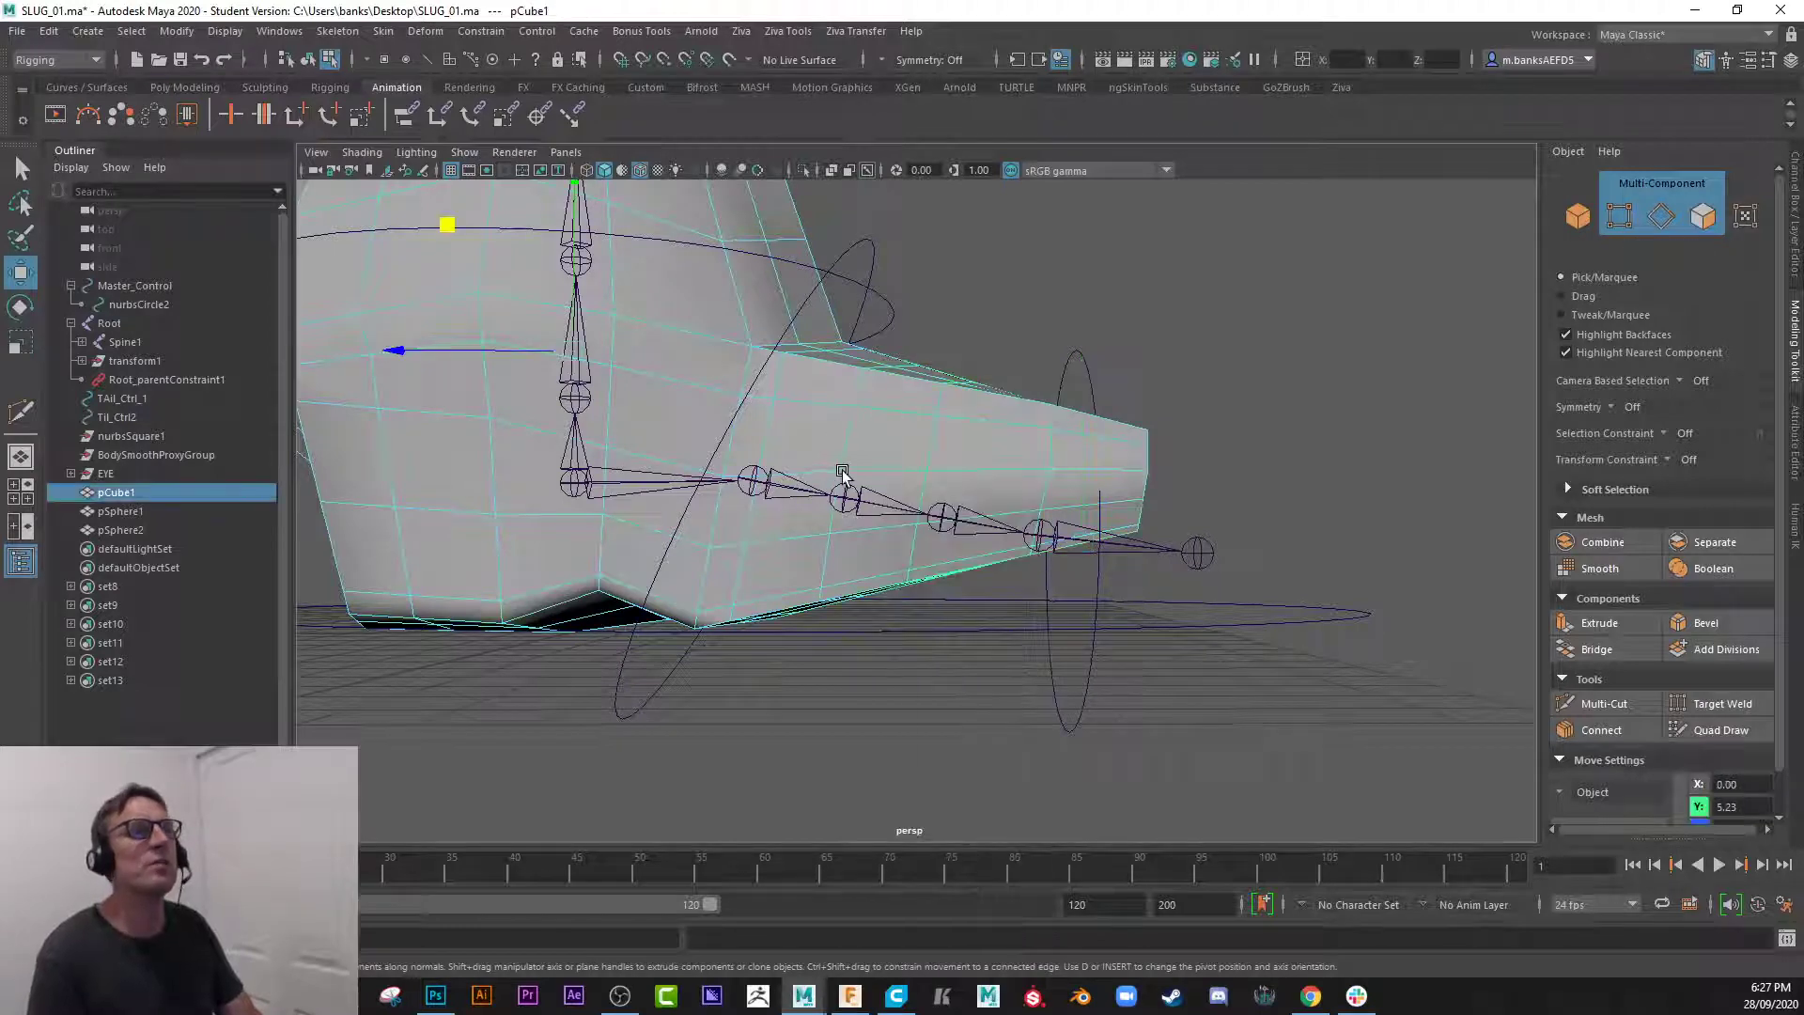
{"action": "key", "text": "f"}
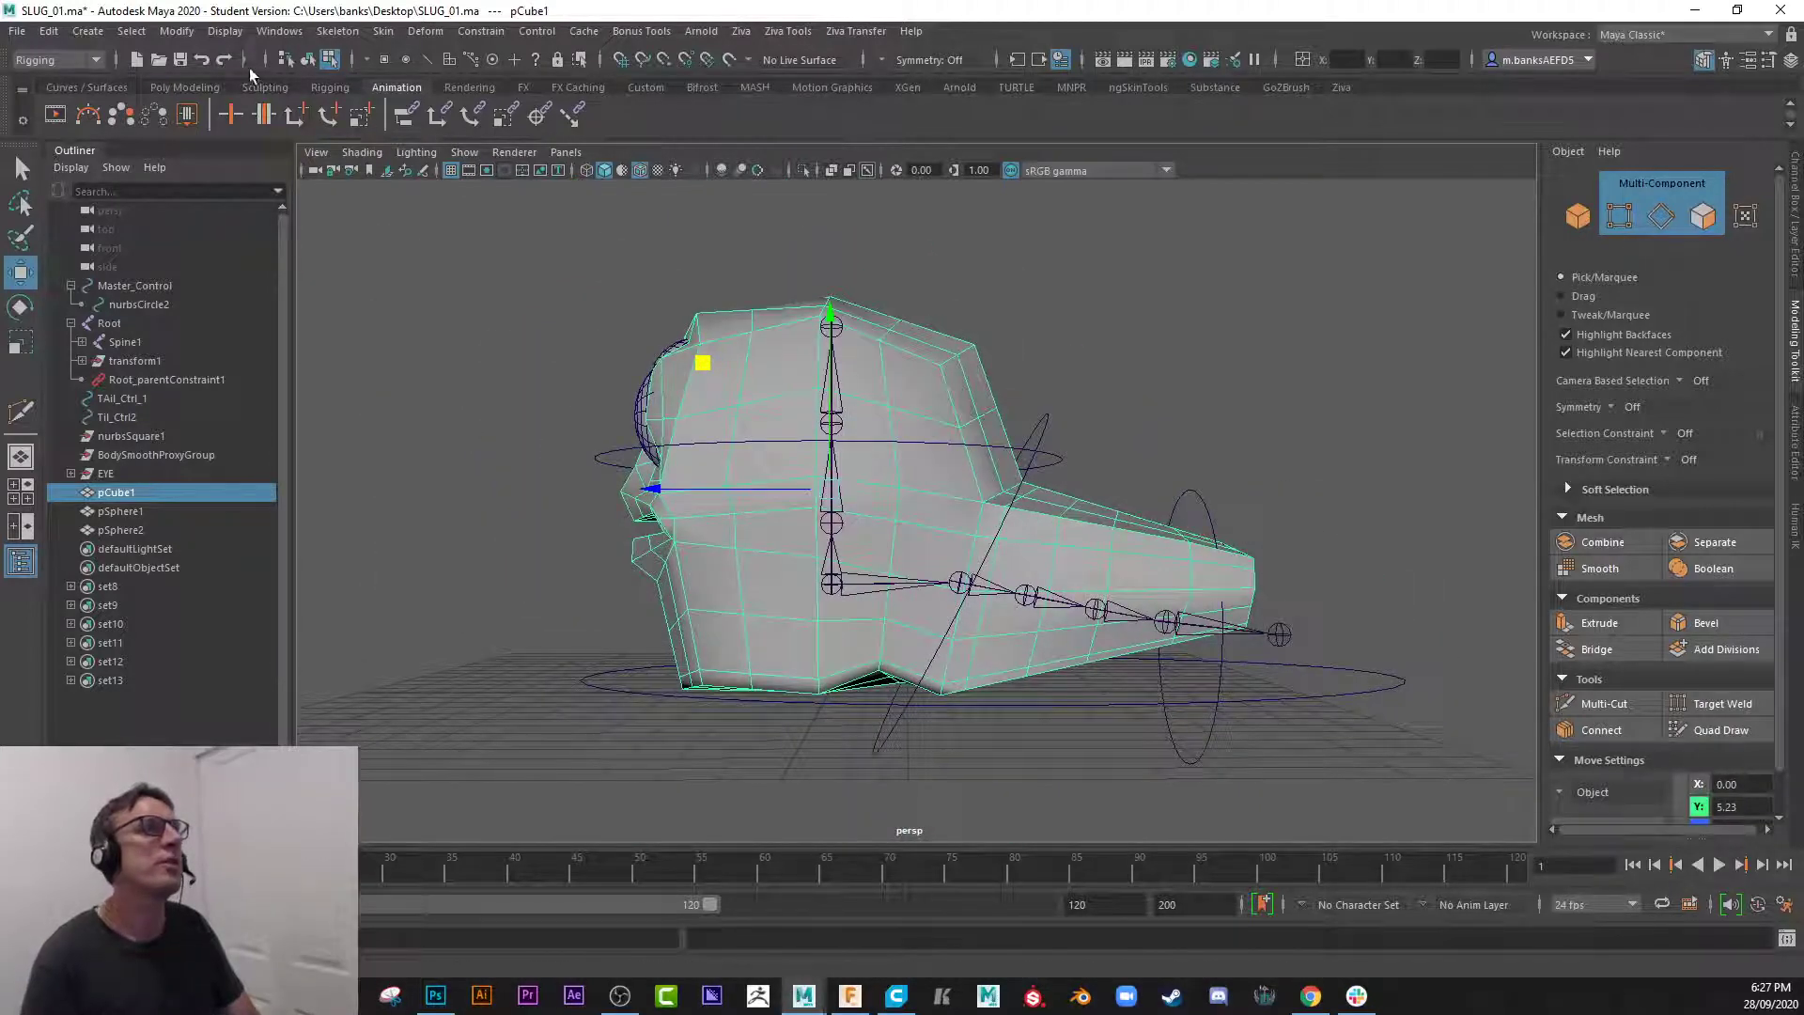
- Move the TAil_3 and TAil_4 joints along their X axes towards the slug's body to follow the tail's edge loops
{"action": "left_click", "coordinate": [307, 60]}
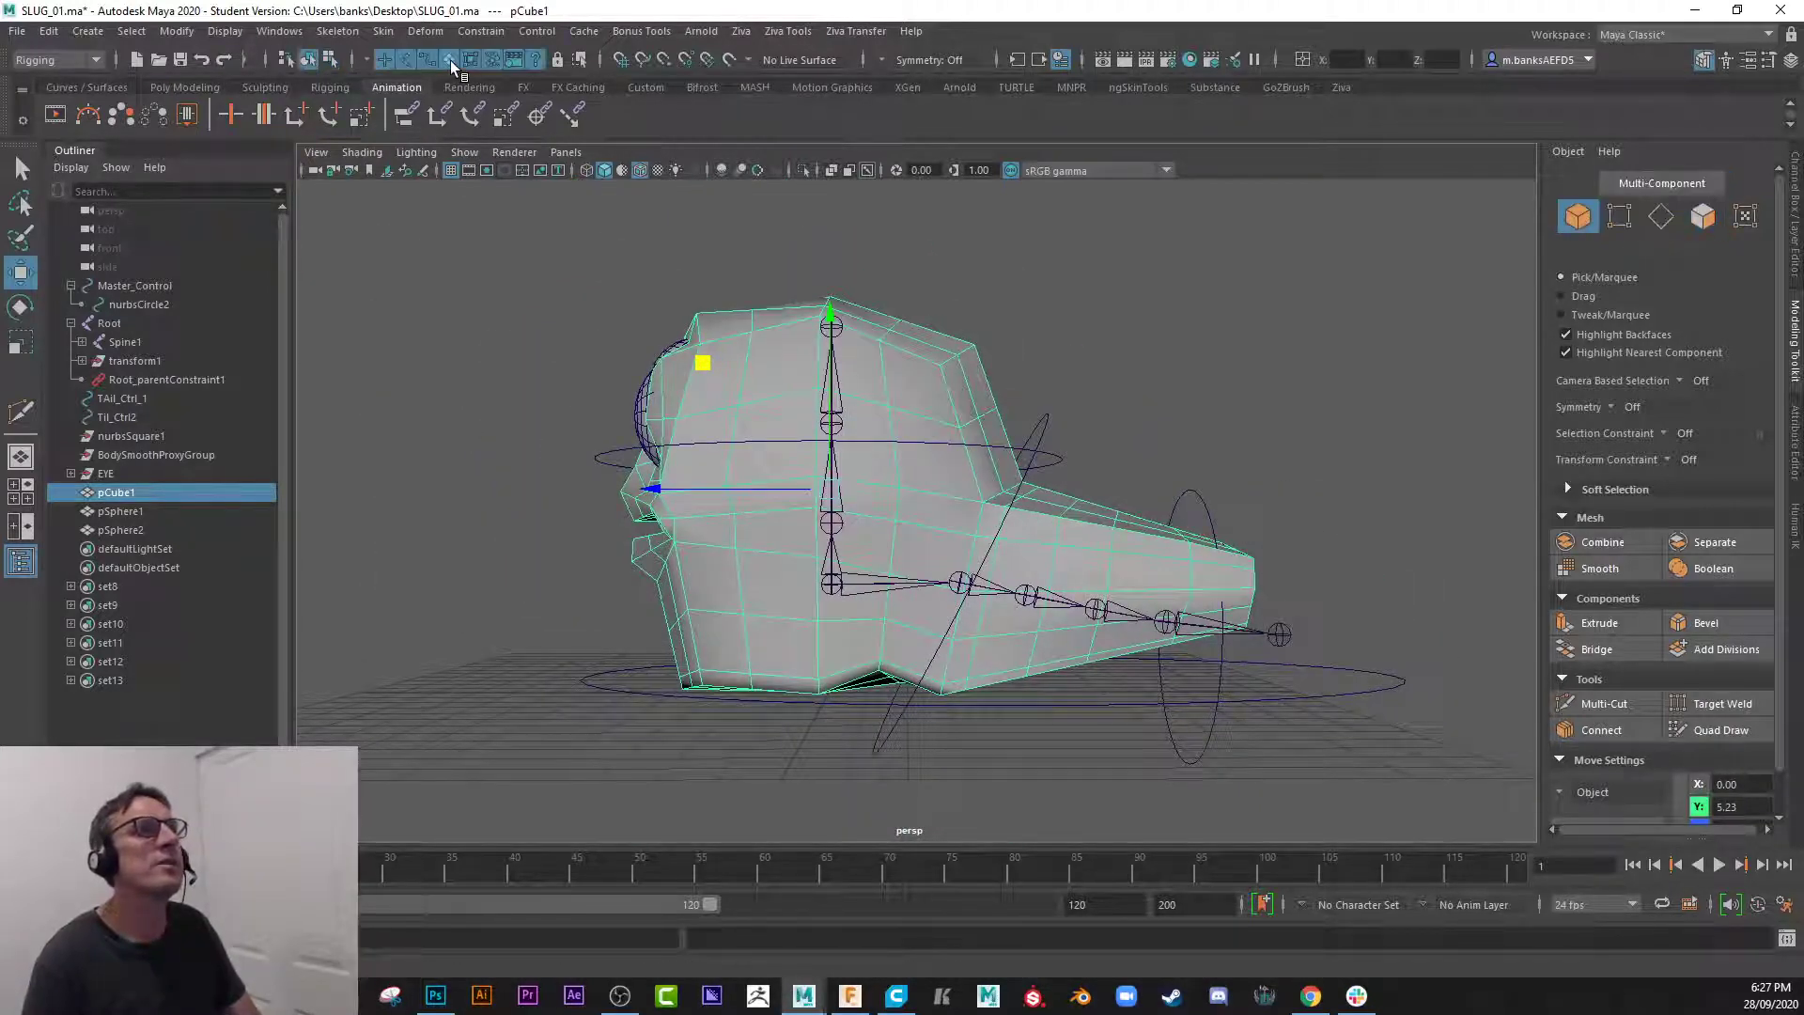
{"action": "left_click", "coordinate": [1102, 605]}
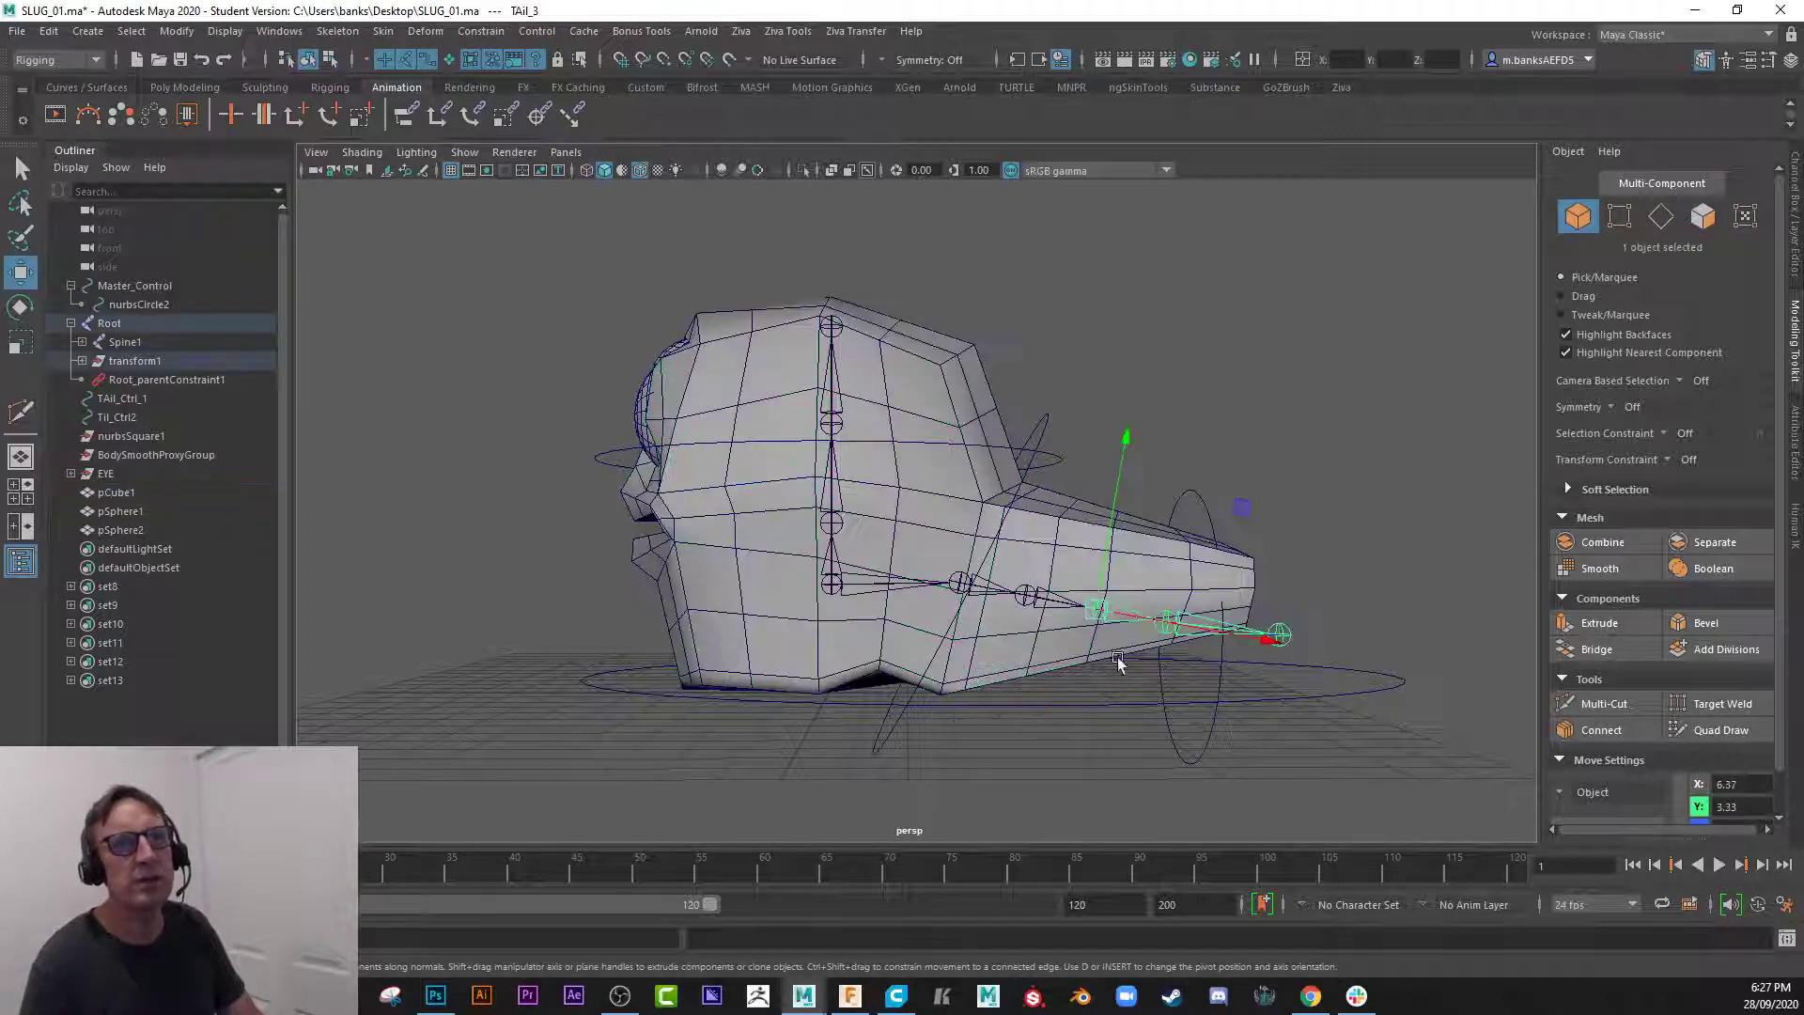
{"action": "left_click_drag", "start_coordinate": [1181, 642], "coordinate": [1067, 609]}
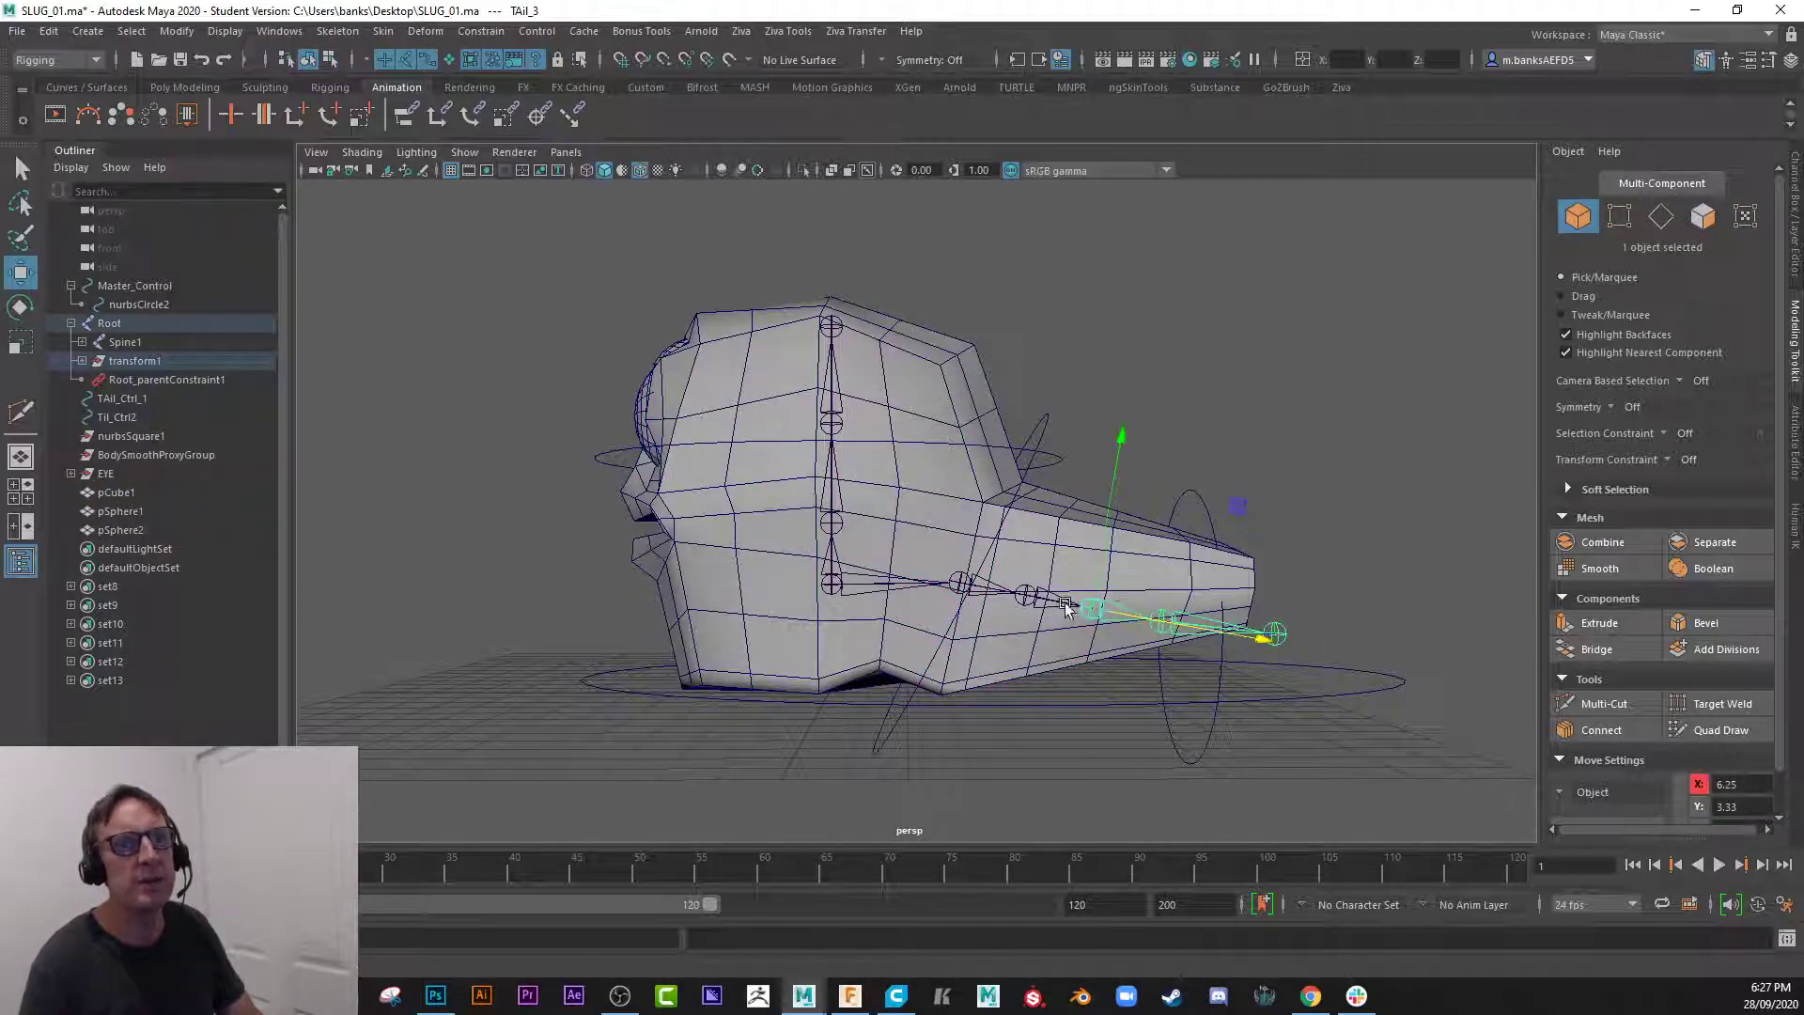
{"action": "left_click", "coordinate": [1182, 639]}
{"action": "left_click", "coordinate": [1254, 637]}
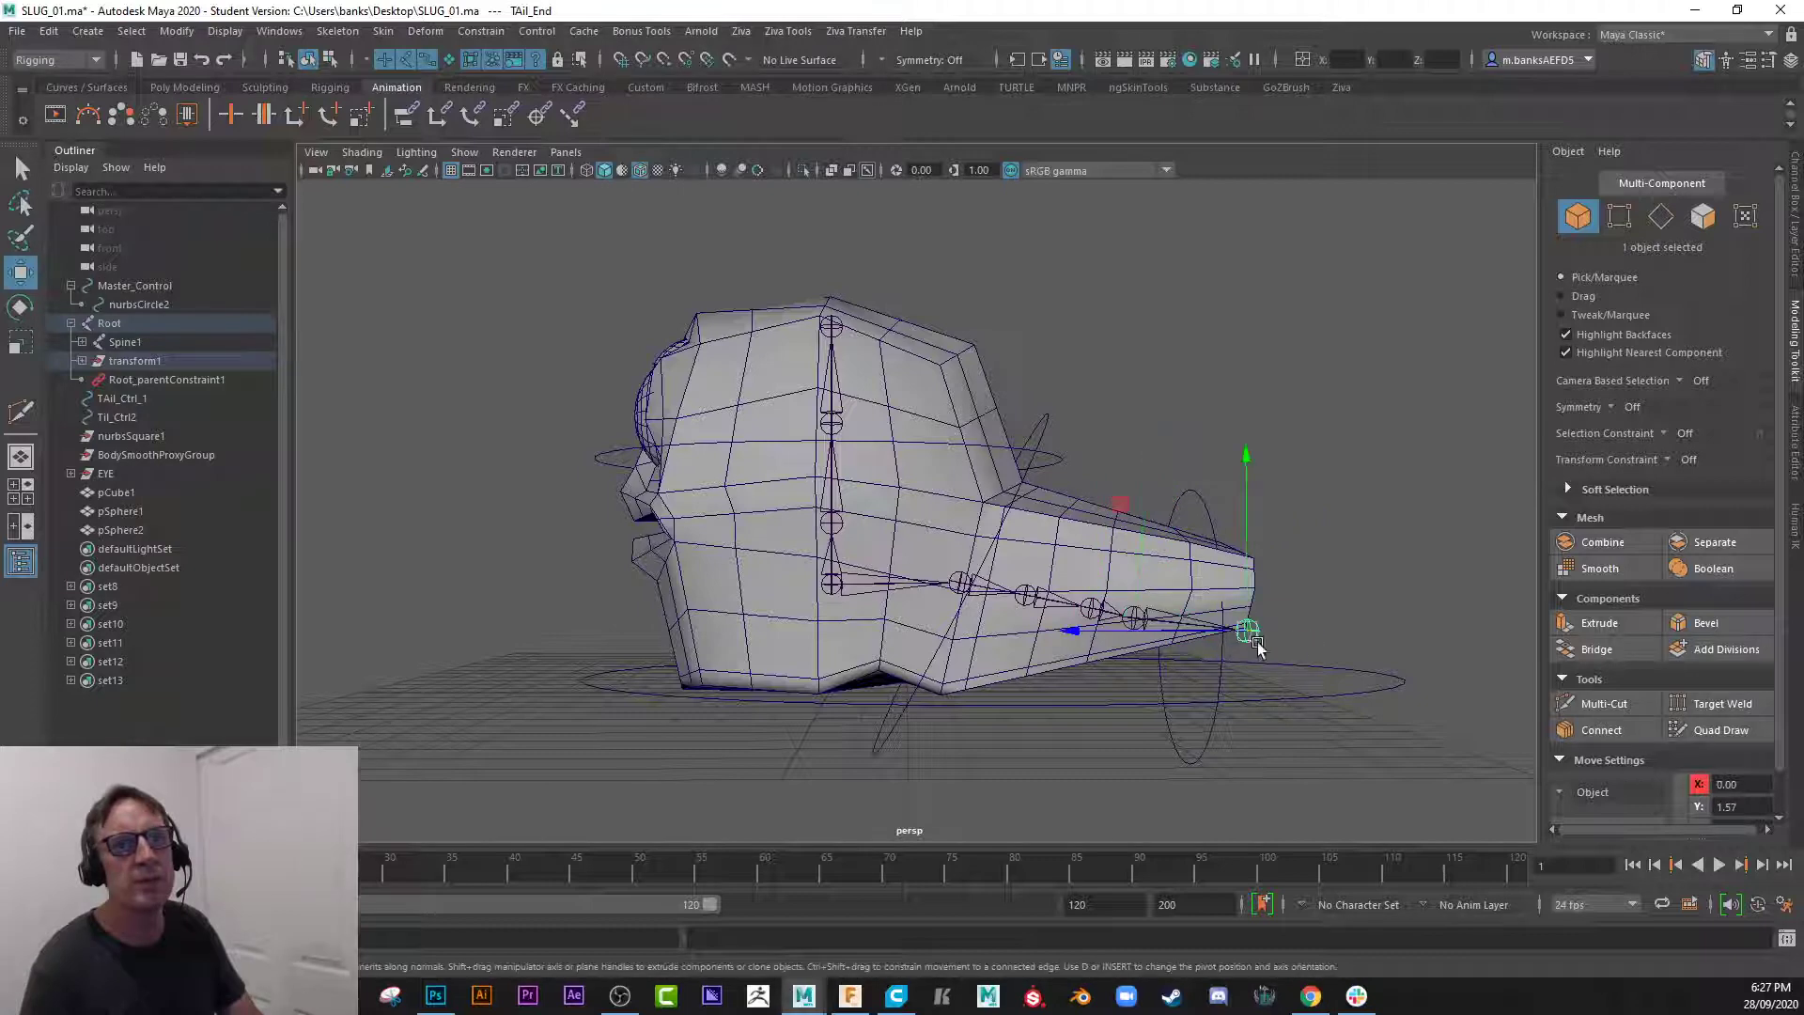
- Move the TAil_End joint inwards and up inside the tail tip, and raise the TAil_4 joint
{"action": "left_click_drag", "start_coordinate": [1203, 630], "coordinate": [1168, 627]}
{"action": "left_click_drag", "start_coordinate": [1206, 566], "coordinate": [1206, 543]}
{"action": "left_click", "coordinate": [1132, 615]}
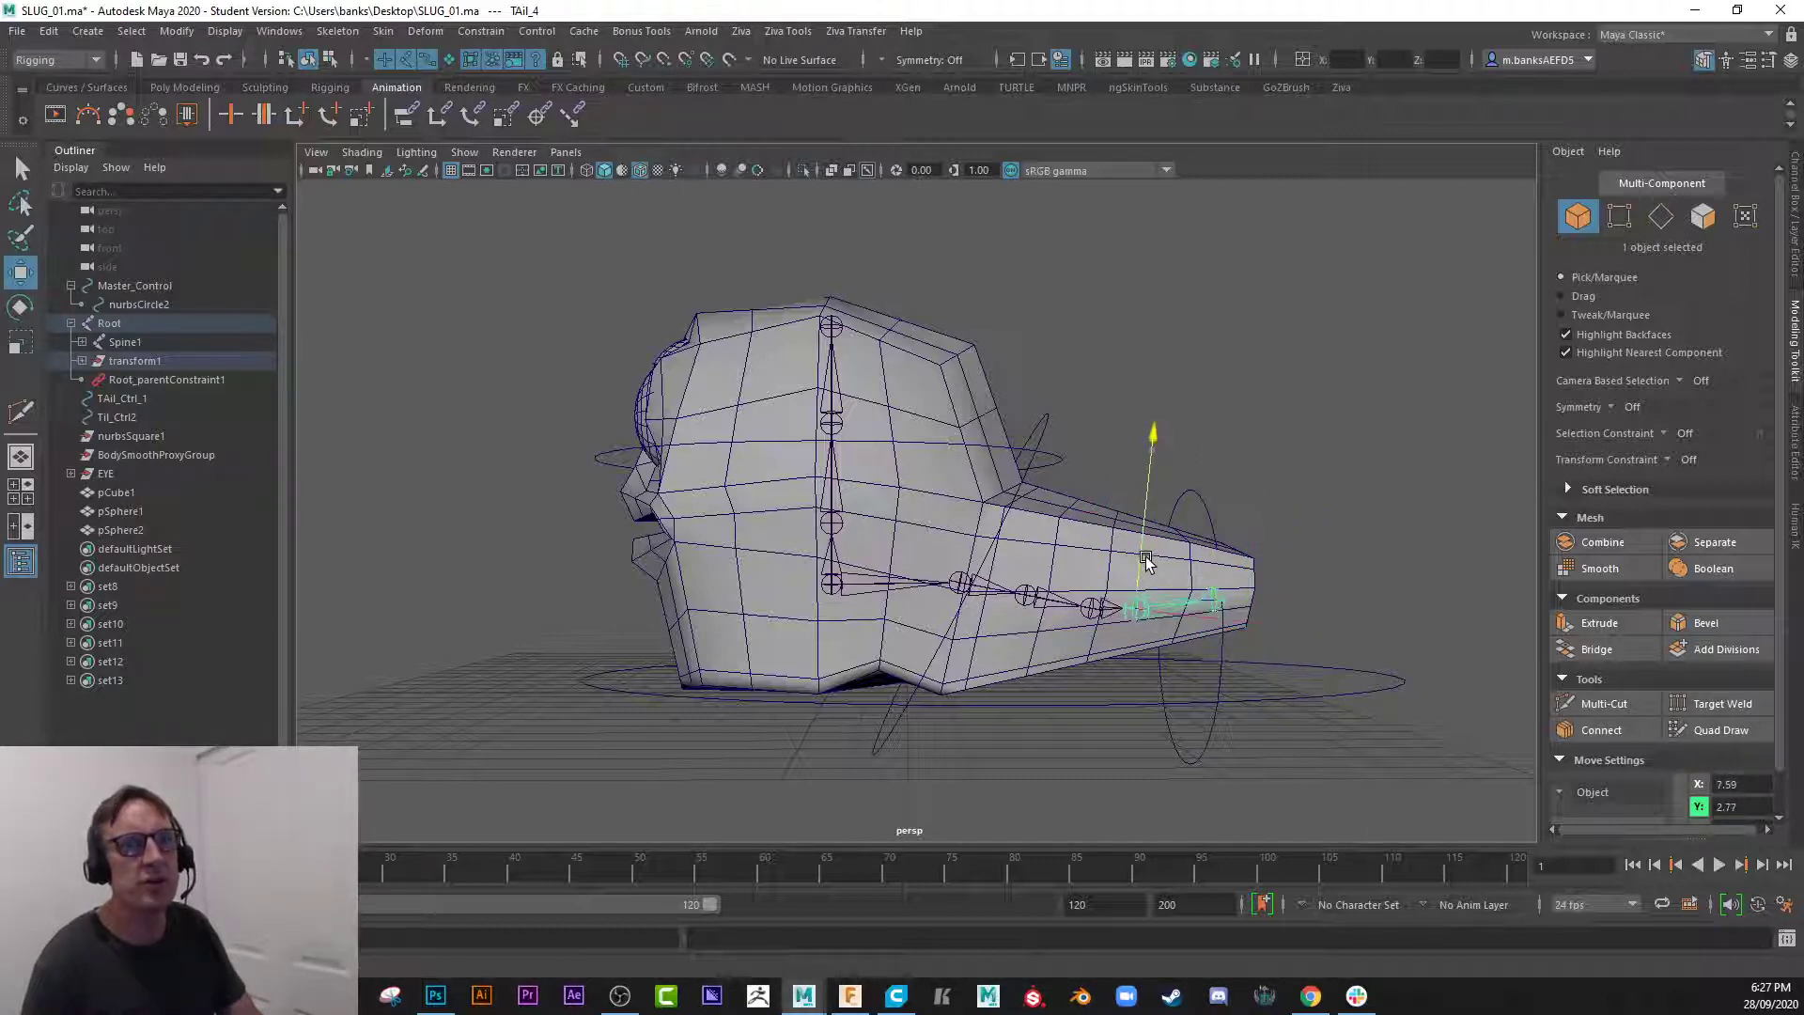
- Lower the TAil_1 joint and level the remaining tail joints along the inside of the tail
{"action": "left_click_drag", "start_coordinate": [1107, 669], "coordinate": [996, 661], "text": "alt"}
{"action": "left_click", "coordinate": [951, 602]}
{"action": "left_click_drag", "start_coordinate": [976, 503], "coordinate": [1208, 551]}
{"action": "left_click", "coordinate": [1017, 646]}
{"action": "left_click", "coordinate": [1083, 646]}
{"action": "left_click", "coordinate": [1129, 636]}
{"action": "left_click", "coordinate": [1210, 616]}
- Lower the Root joint towards the base of the body and raise TAil_1 to about Y 2.67
{"action": "left_click", "coordinate": [828, 603]}
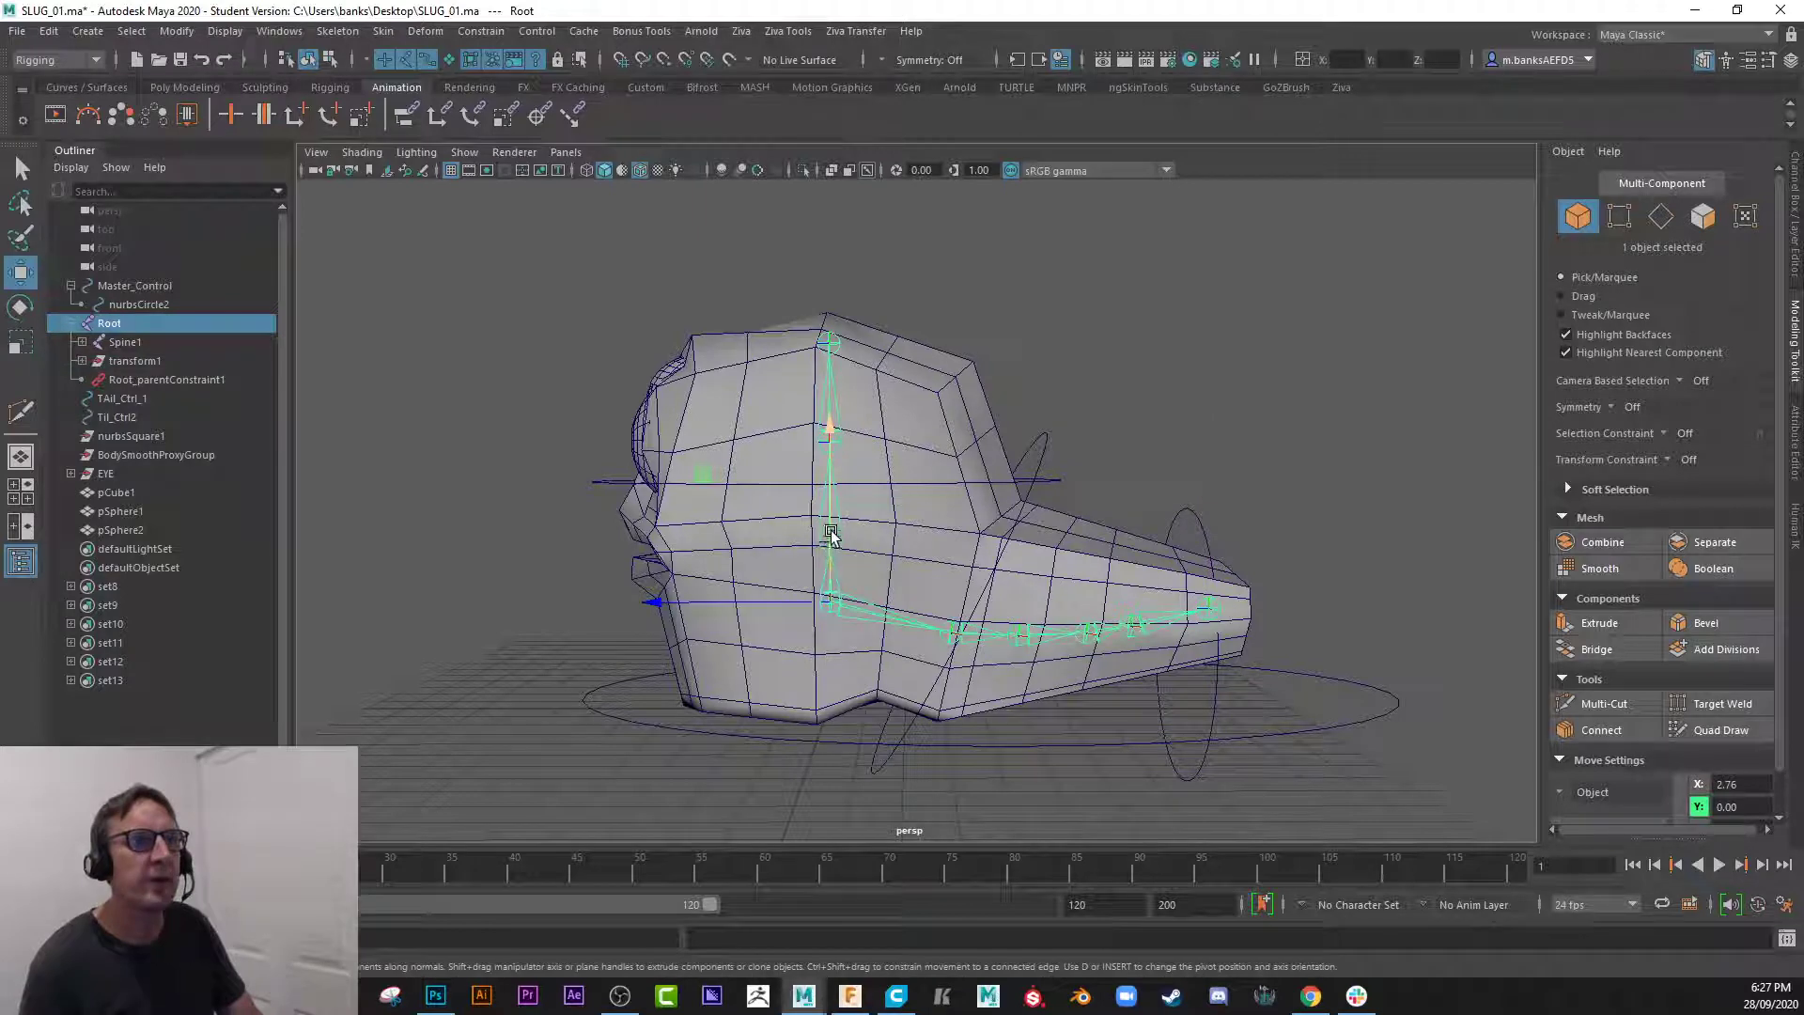
{"action": "left_click_drag", "start_coordinate": [831, 533], "coordinate": [831, 583]}
{"action": "left_click", "coordinate": [953, 650]}
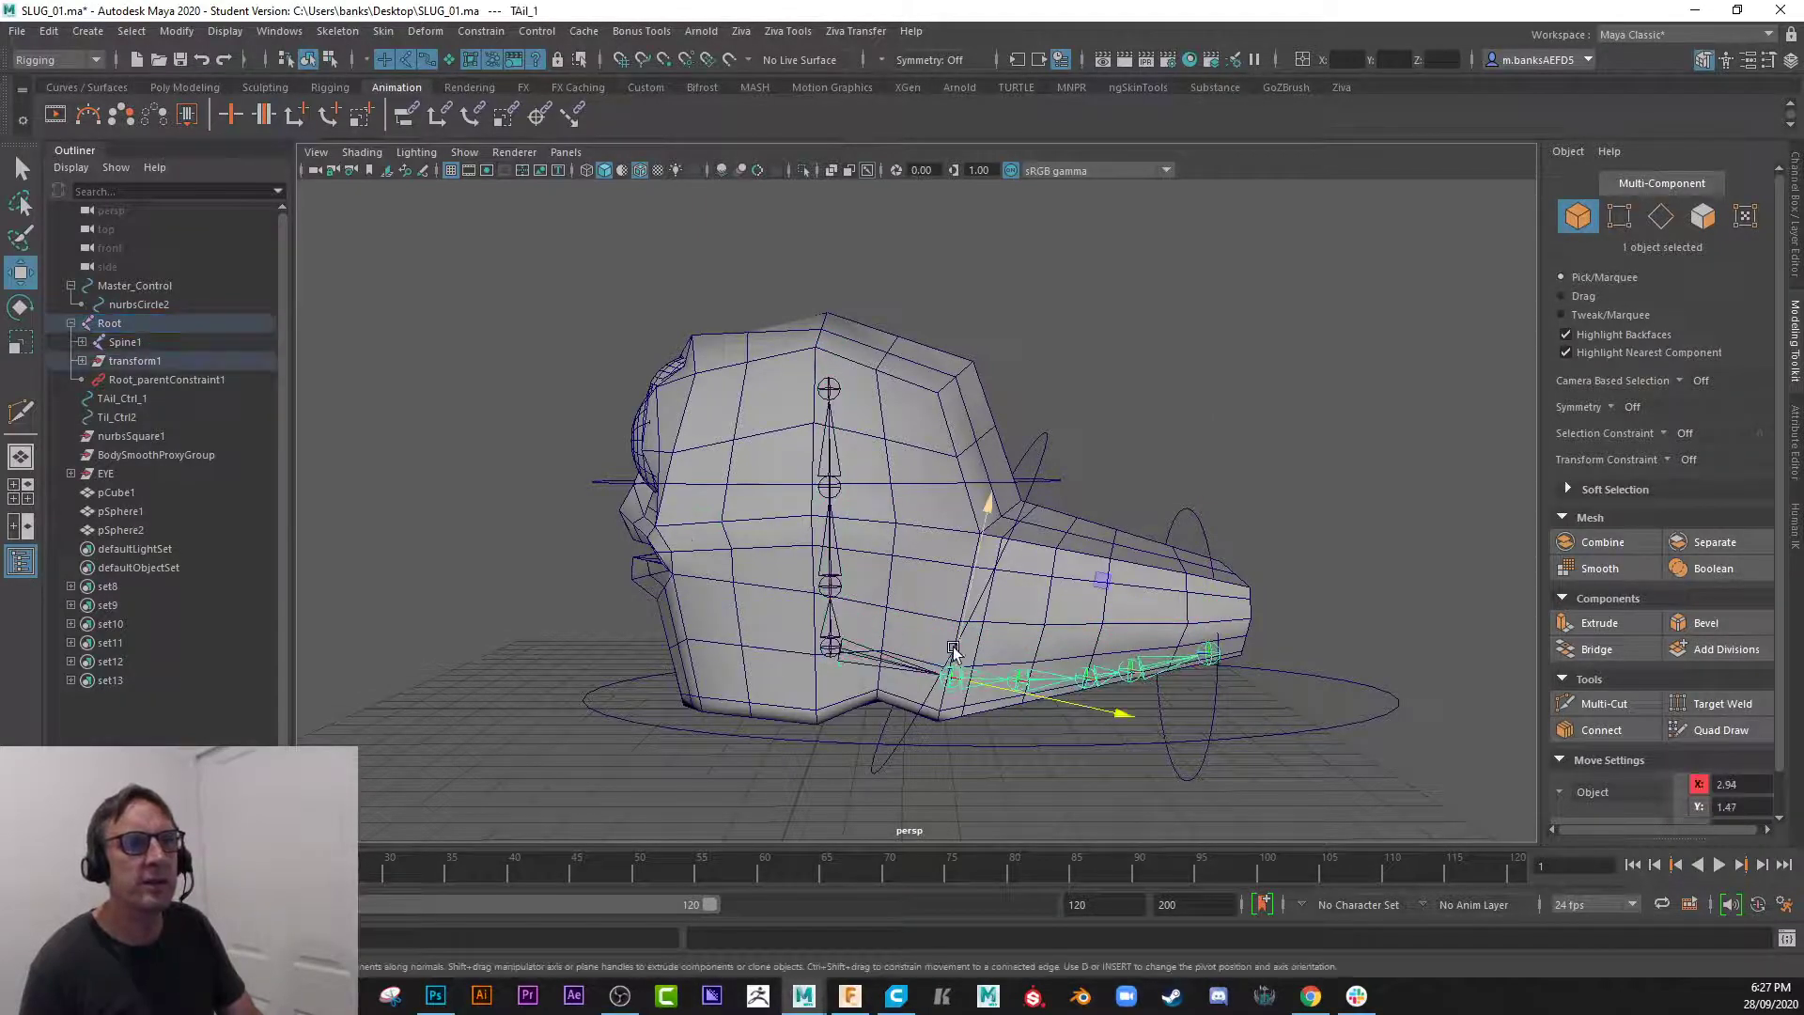
{"action": "left_click_drag", "start_coordinate": [953, 650], "coordinate": [966, 602]}
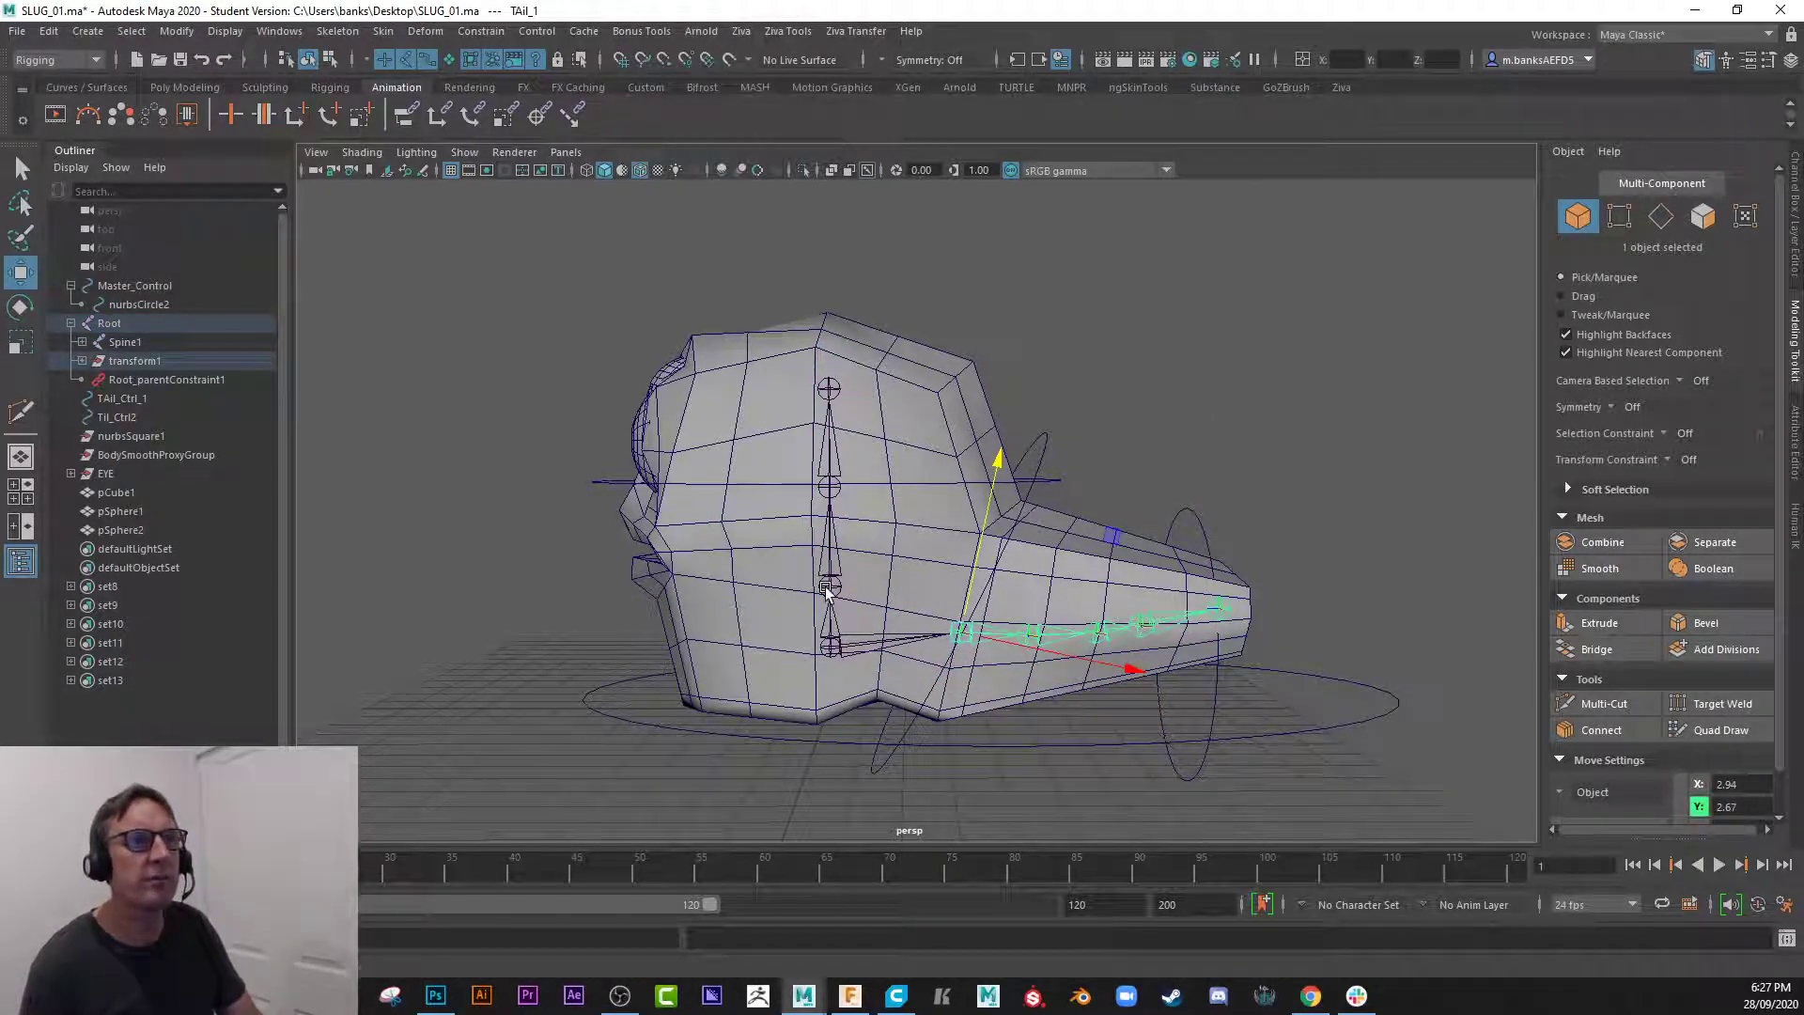
- Raise the Spine1 joint along the spine towards the body's horizontal edge loop and clear the selection
{"action": "left_click", "coordinate": [827, 587]}
{"action": "left_click_drag", "start_coordinate": [829, 553], "coordinate": [829, 519]}
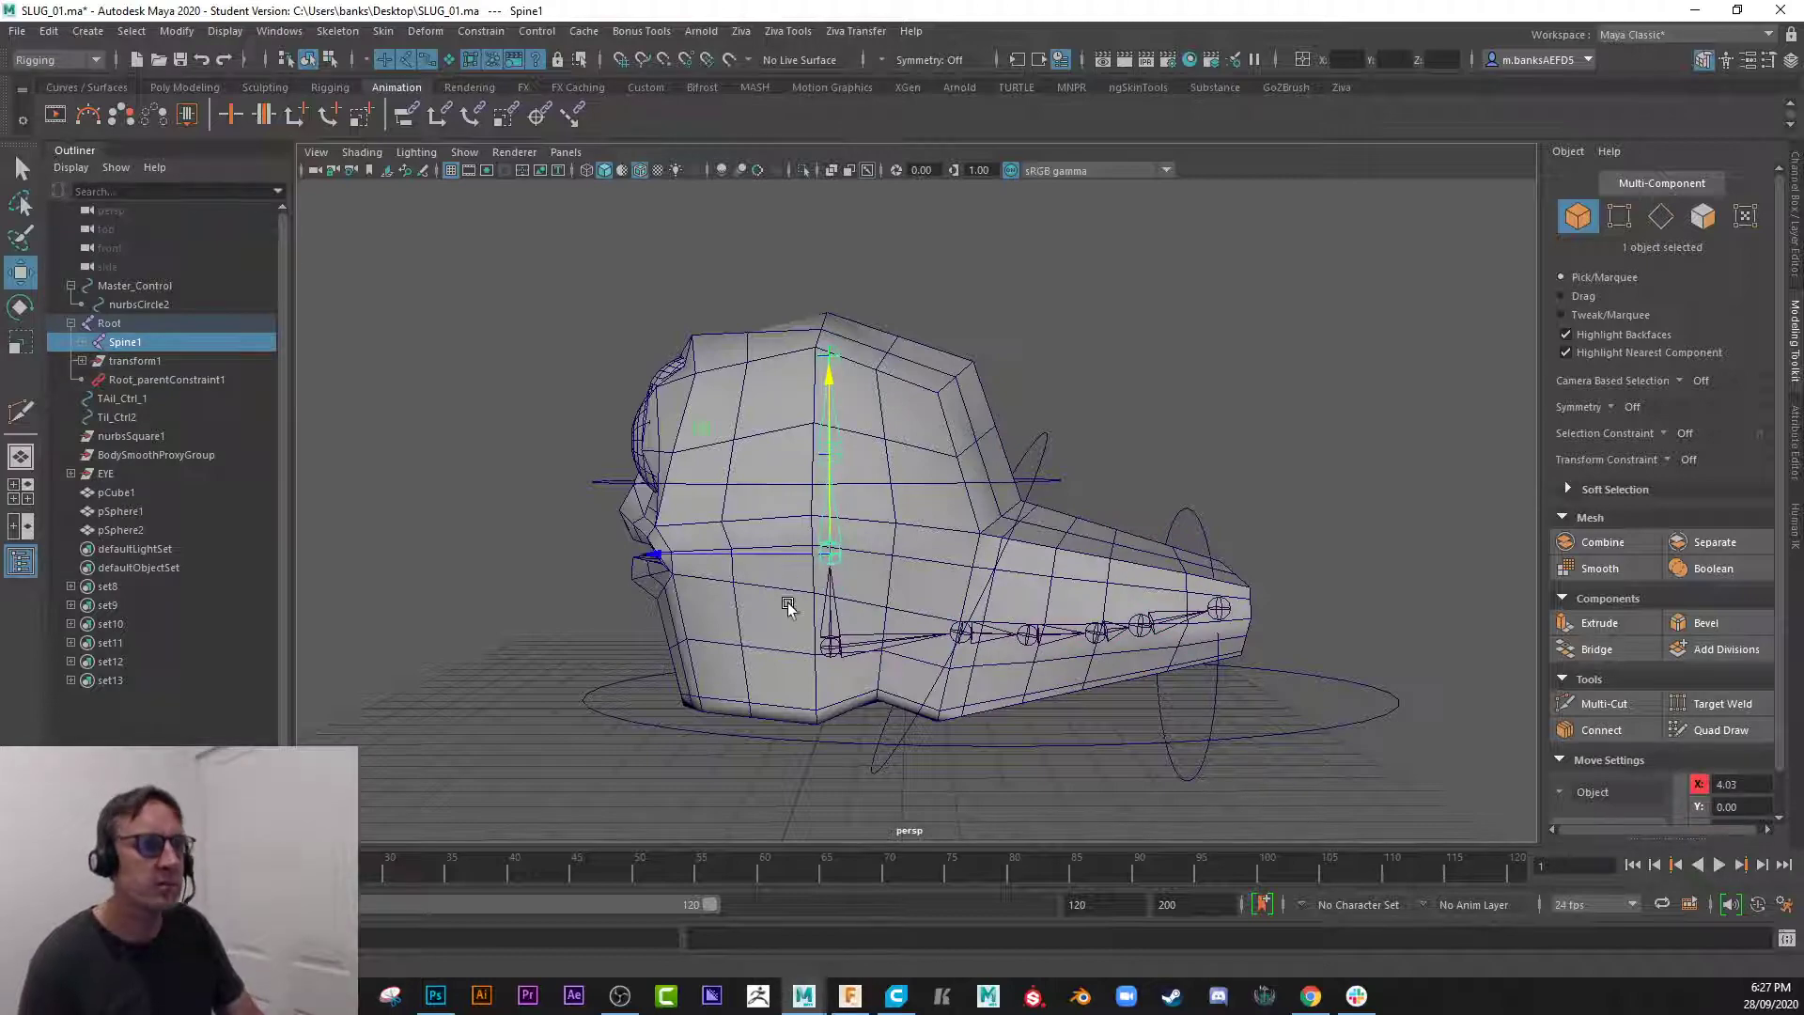
{"action": "left_click_drag", "start_coordinate": [743, 679], "coordinate": [854, 680], "text": "alt"}
{"action": "scroll", "coordinate": [854, 681], "scroll_direction": "up", "scroll_amount": 2}
{"action": "left_click", "coordinate": [740, 603]}
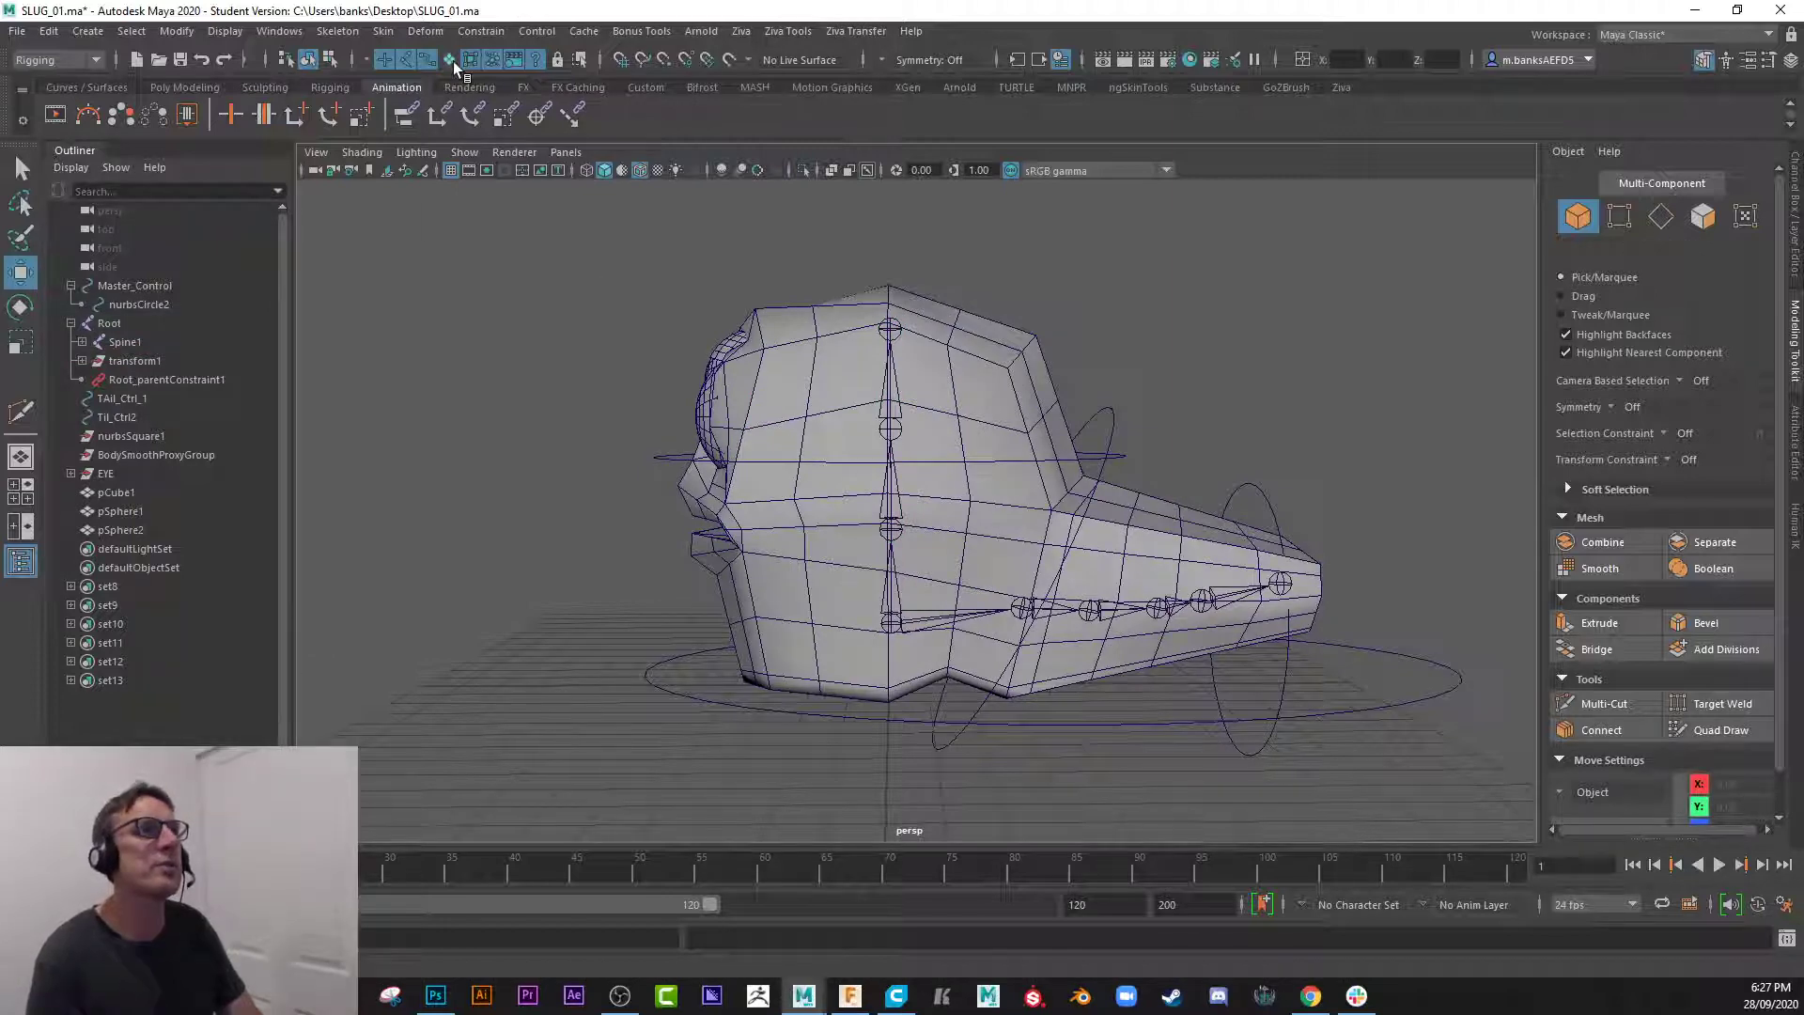
- Delete the construction history of the slug body mesh pCube1
{"action": "left_click", "coordinate": [812, 625]}
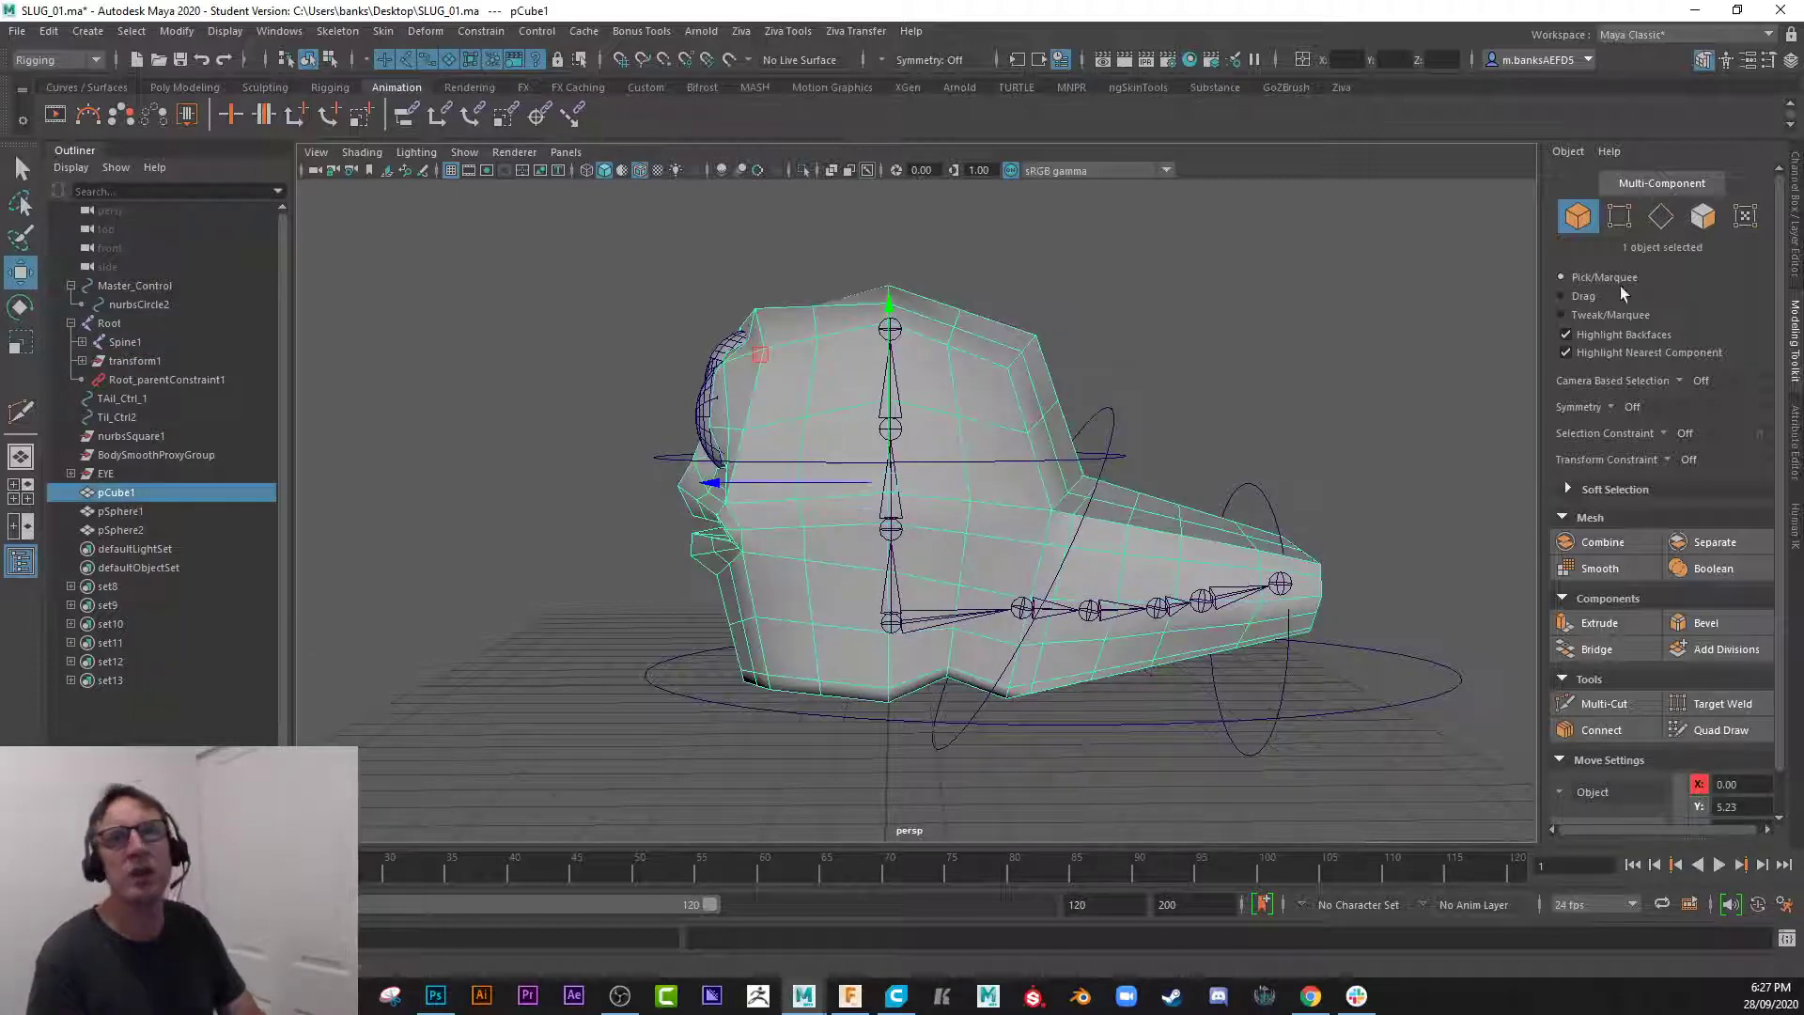
{"action": "key", "text": "ctrl+a"}
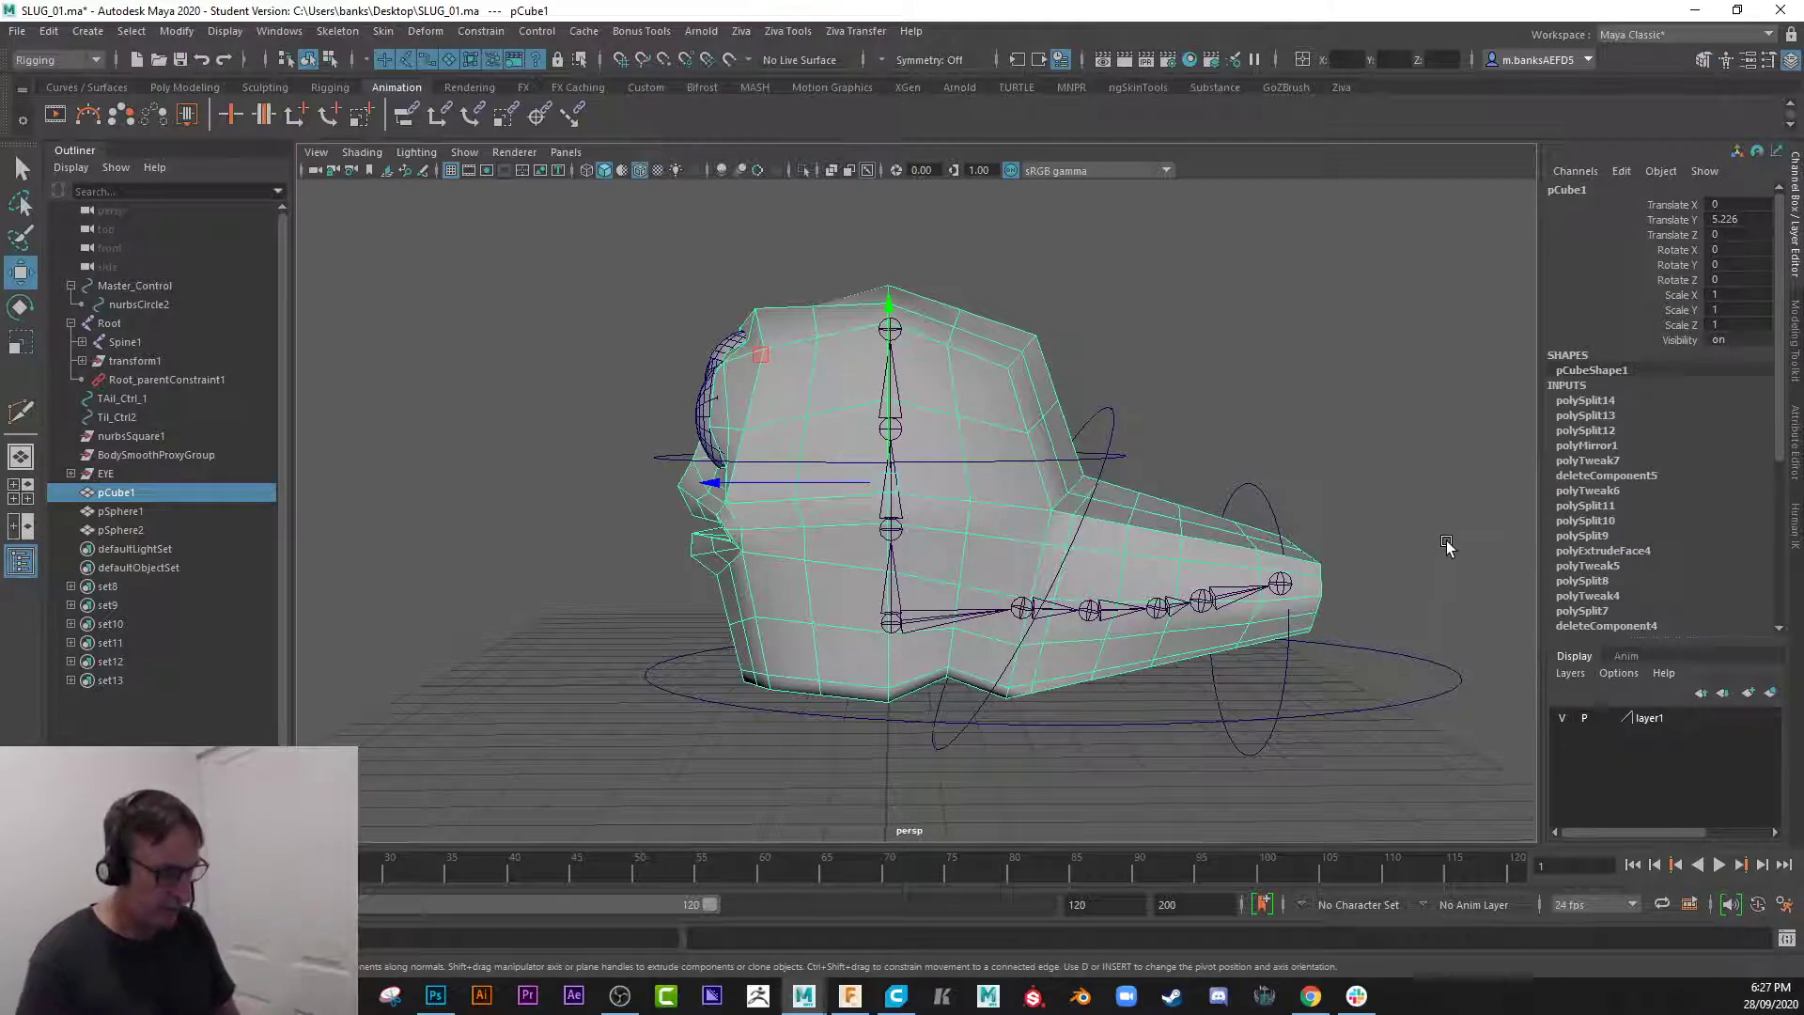
{"action": "key", "text": "alt+shift+d"}
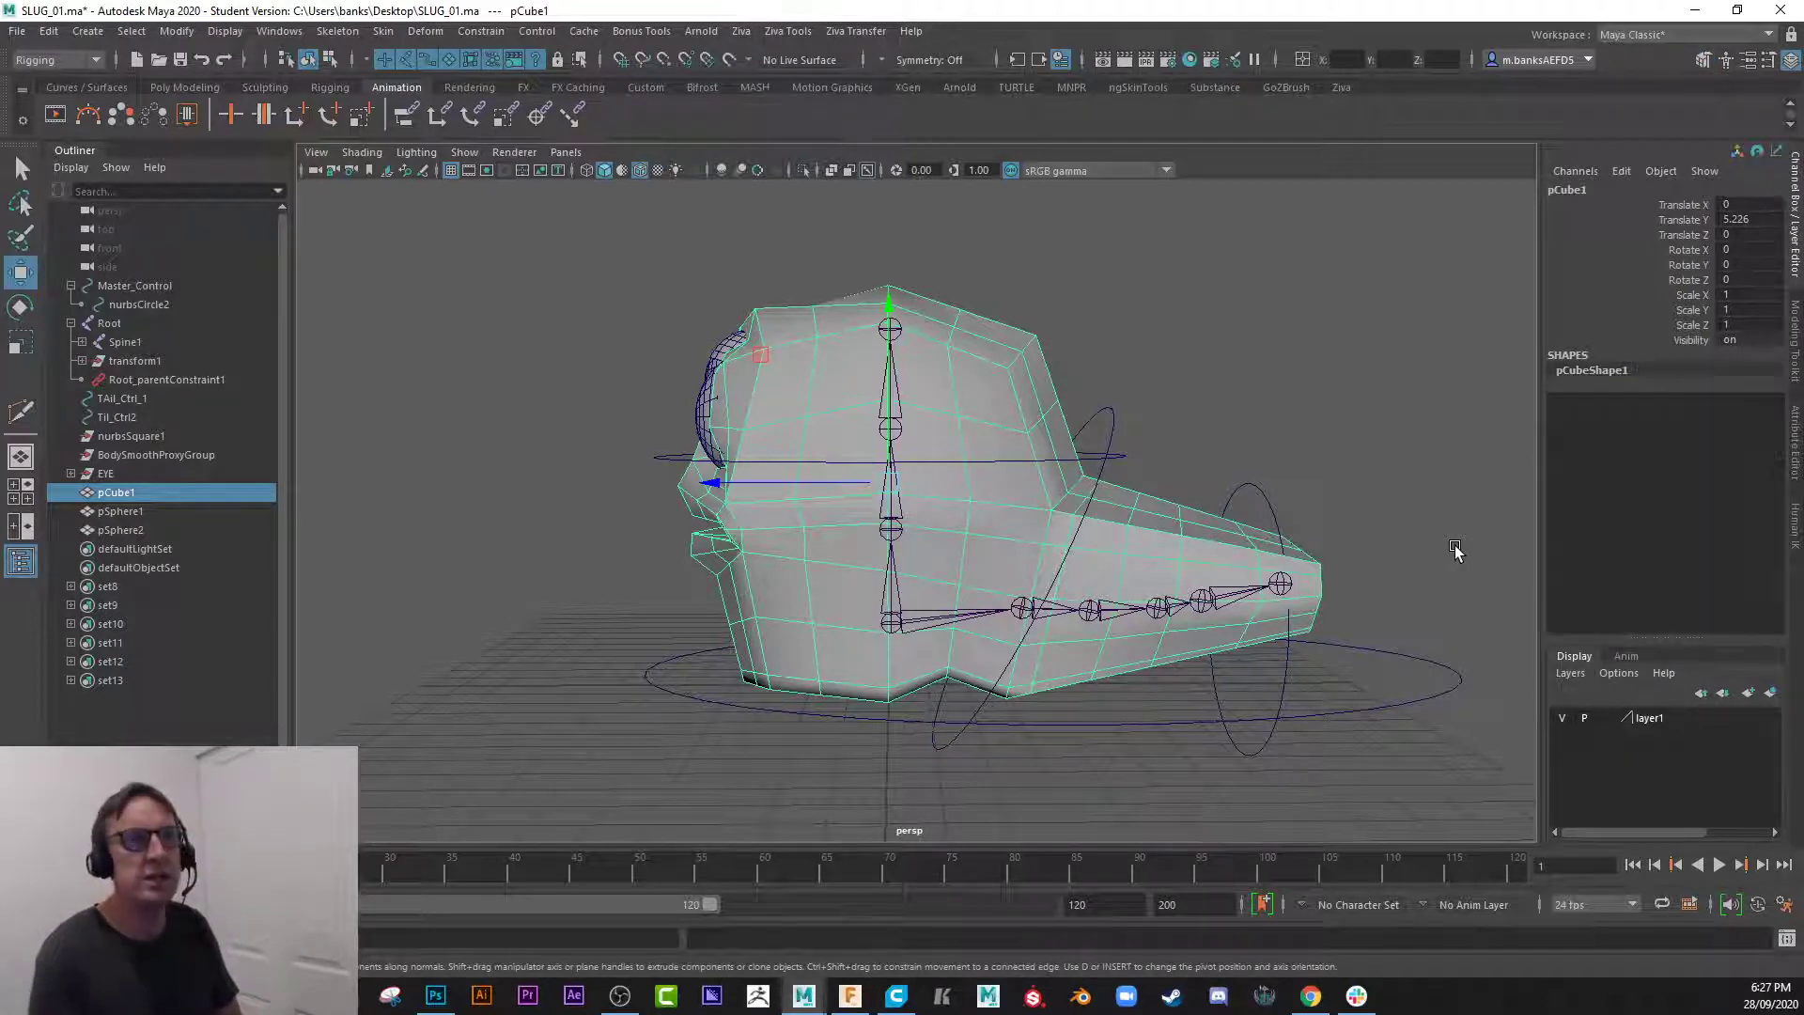
- Bind pCube1 to the Root joint hierarchy using reset Bind Skin options with max influences set to 4
{"action": "left_click", "coordinate": [893, 625]}
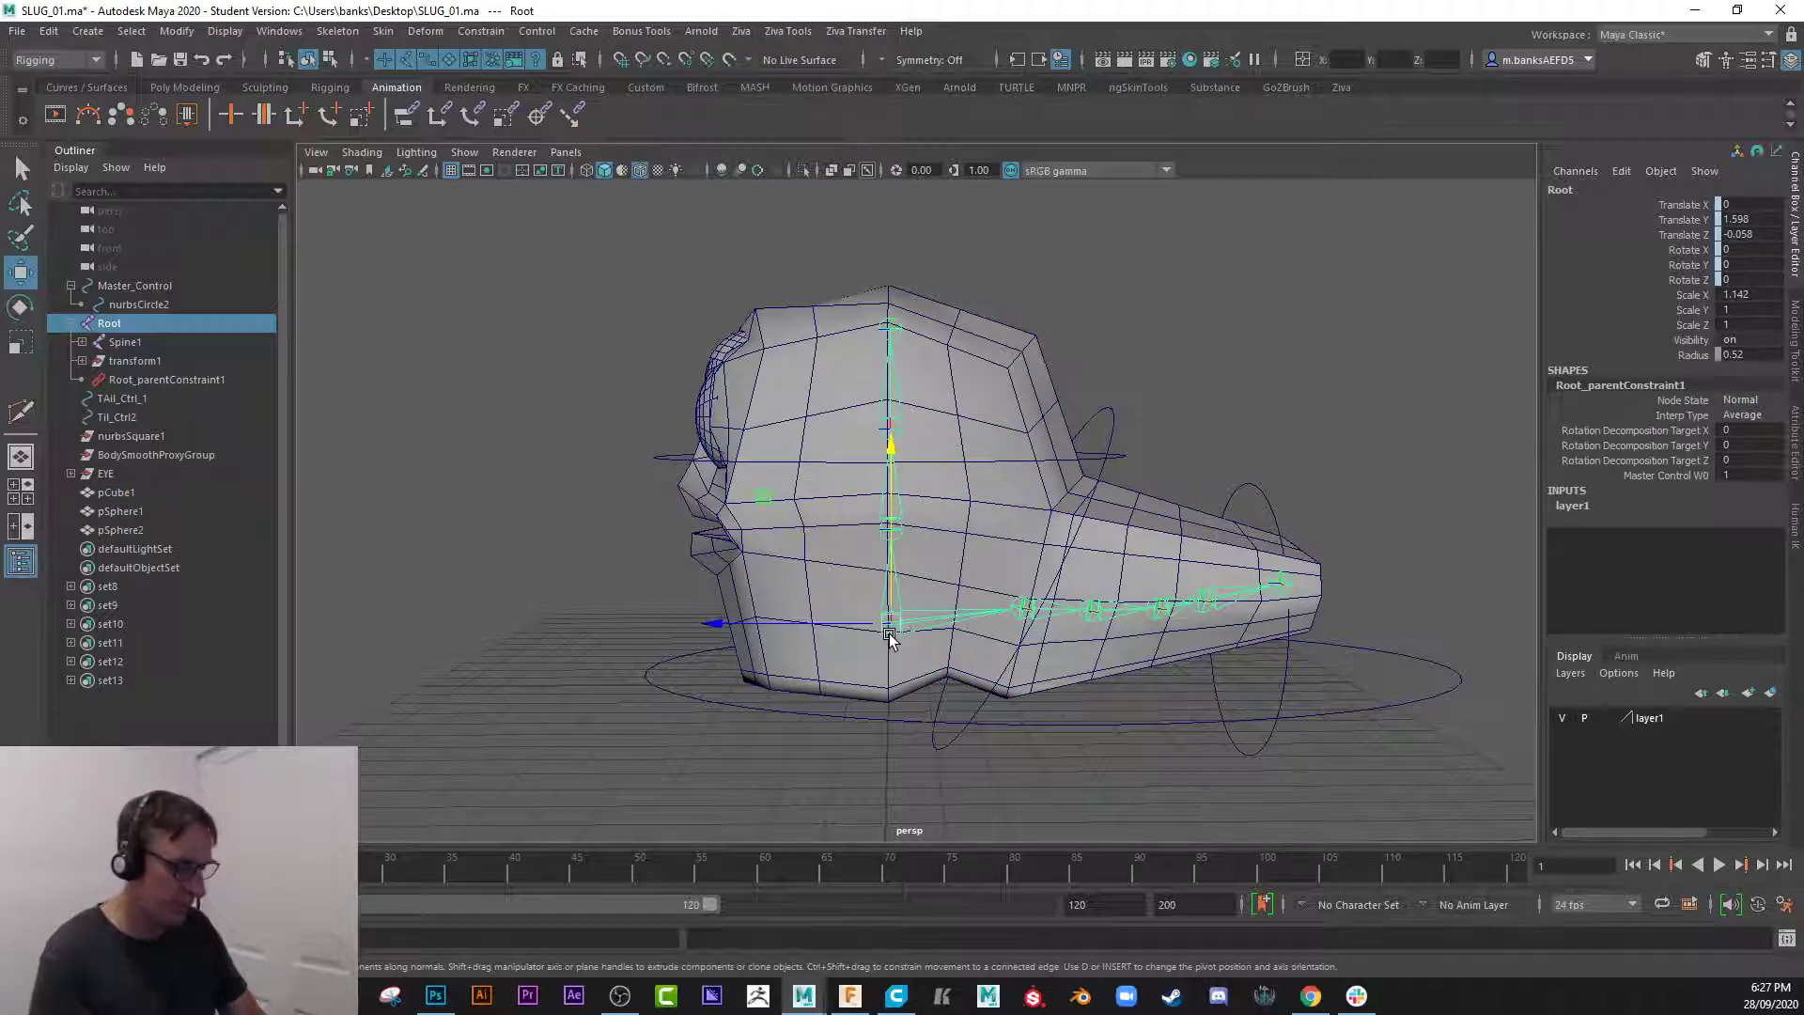
{"action": "left_click", "coordinate": [753, 593], "text": "shift"}
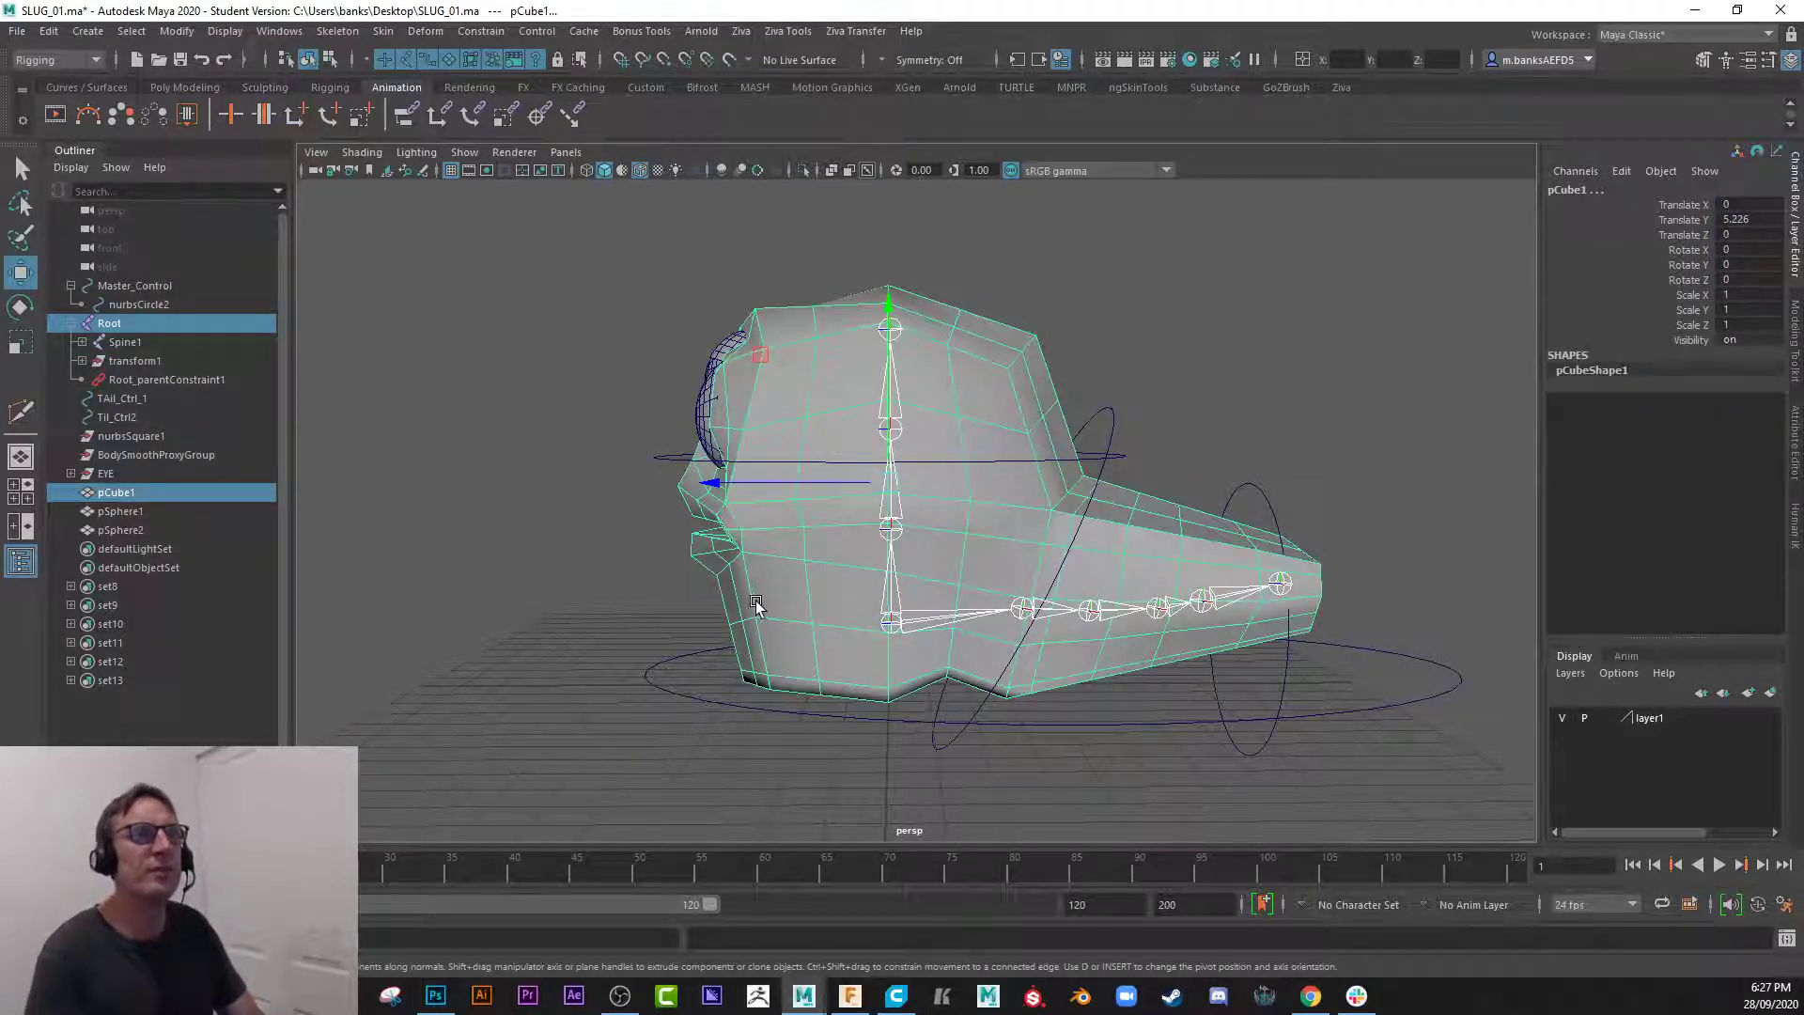
{"action": "left_click", "coordinate": [383, 32]}
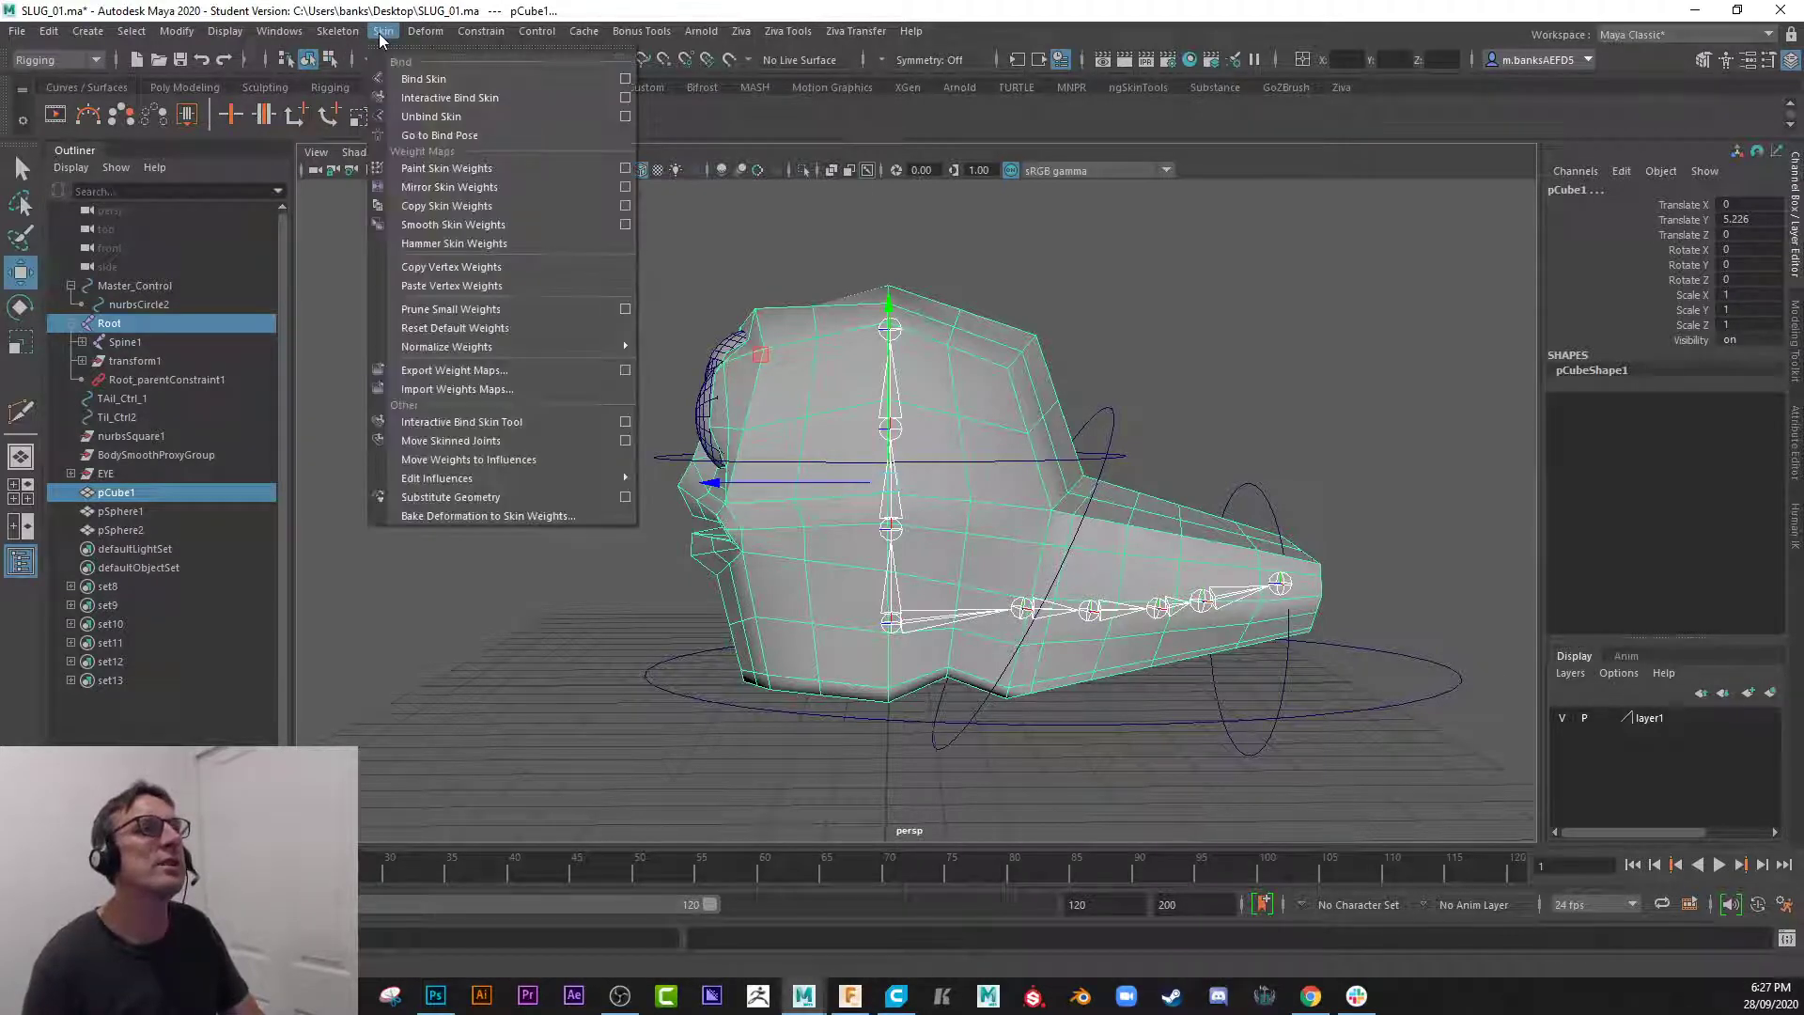
{"action": "left_click", "coordinate": [627, 83]}
{"action": "left_click_drag", "start_coordinate": [826, 202], "coordinate": [402, 184]}
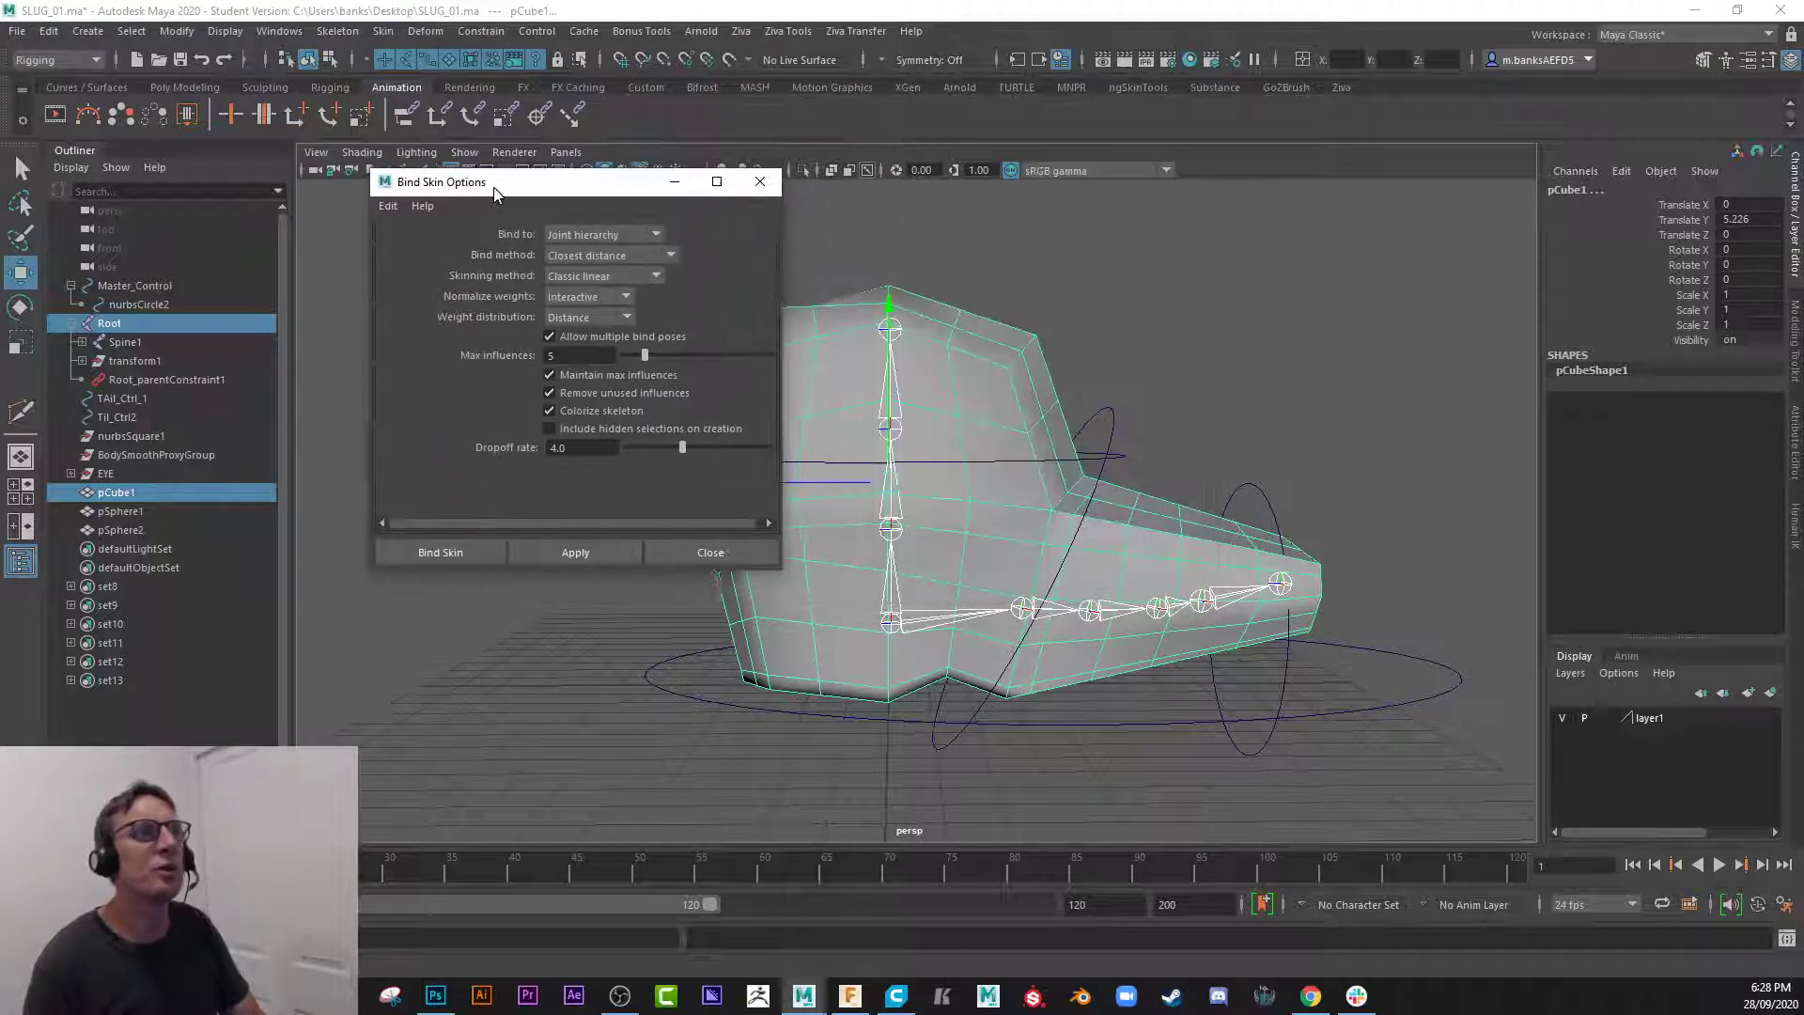
{"action": "left_click", "coordinate": [386, 208]}
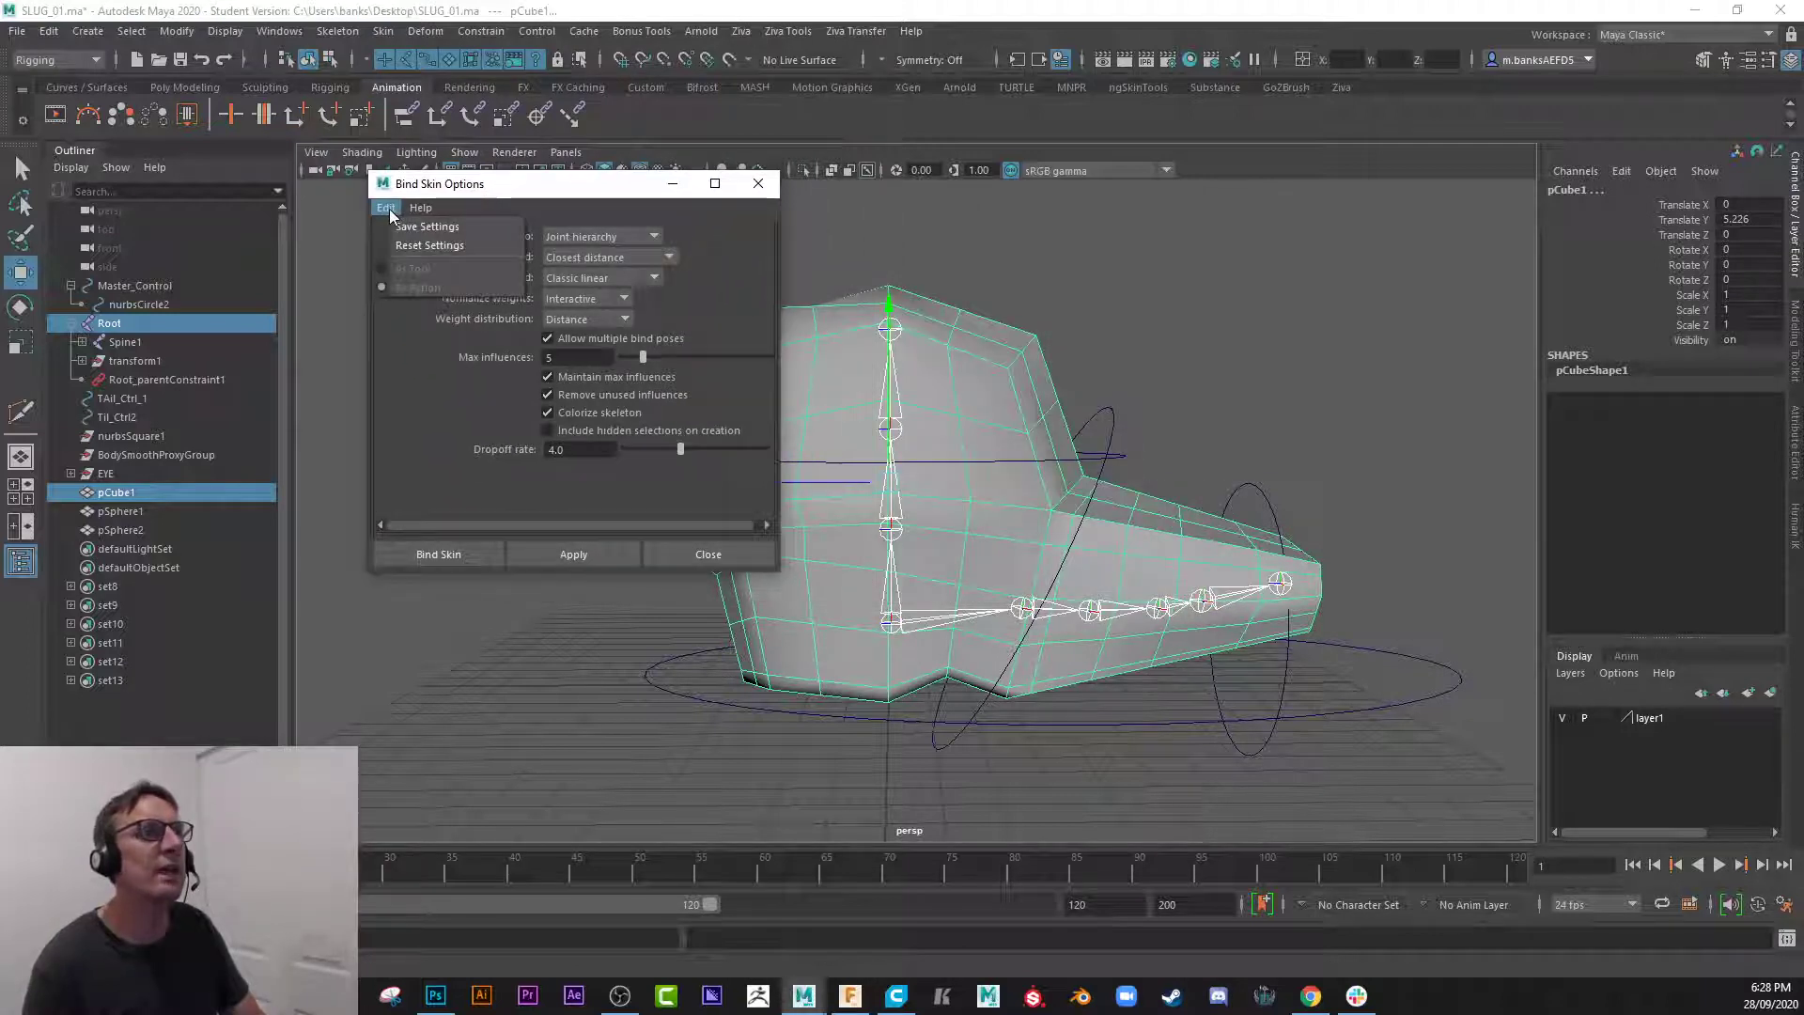
{"action": "left_click", "coordinate": [466, 245]}
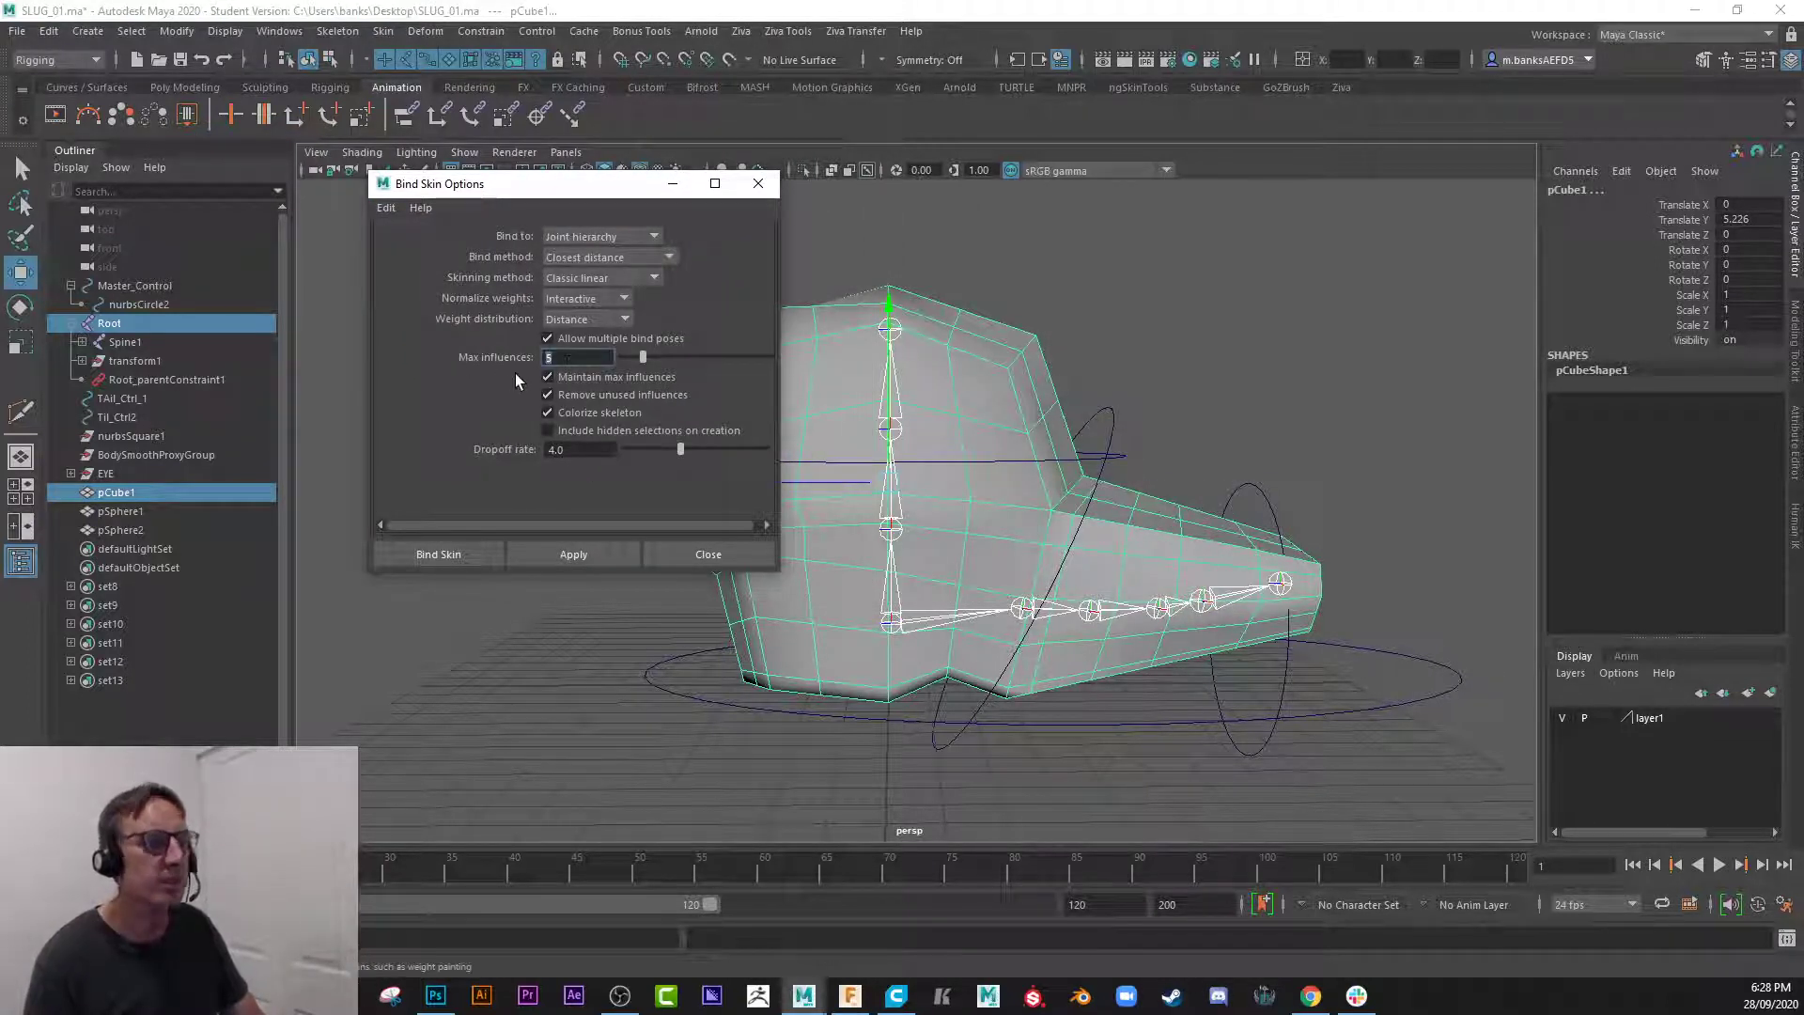
{"action": "type", "text": "4"}
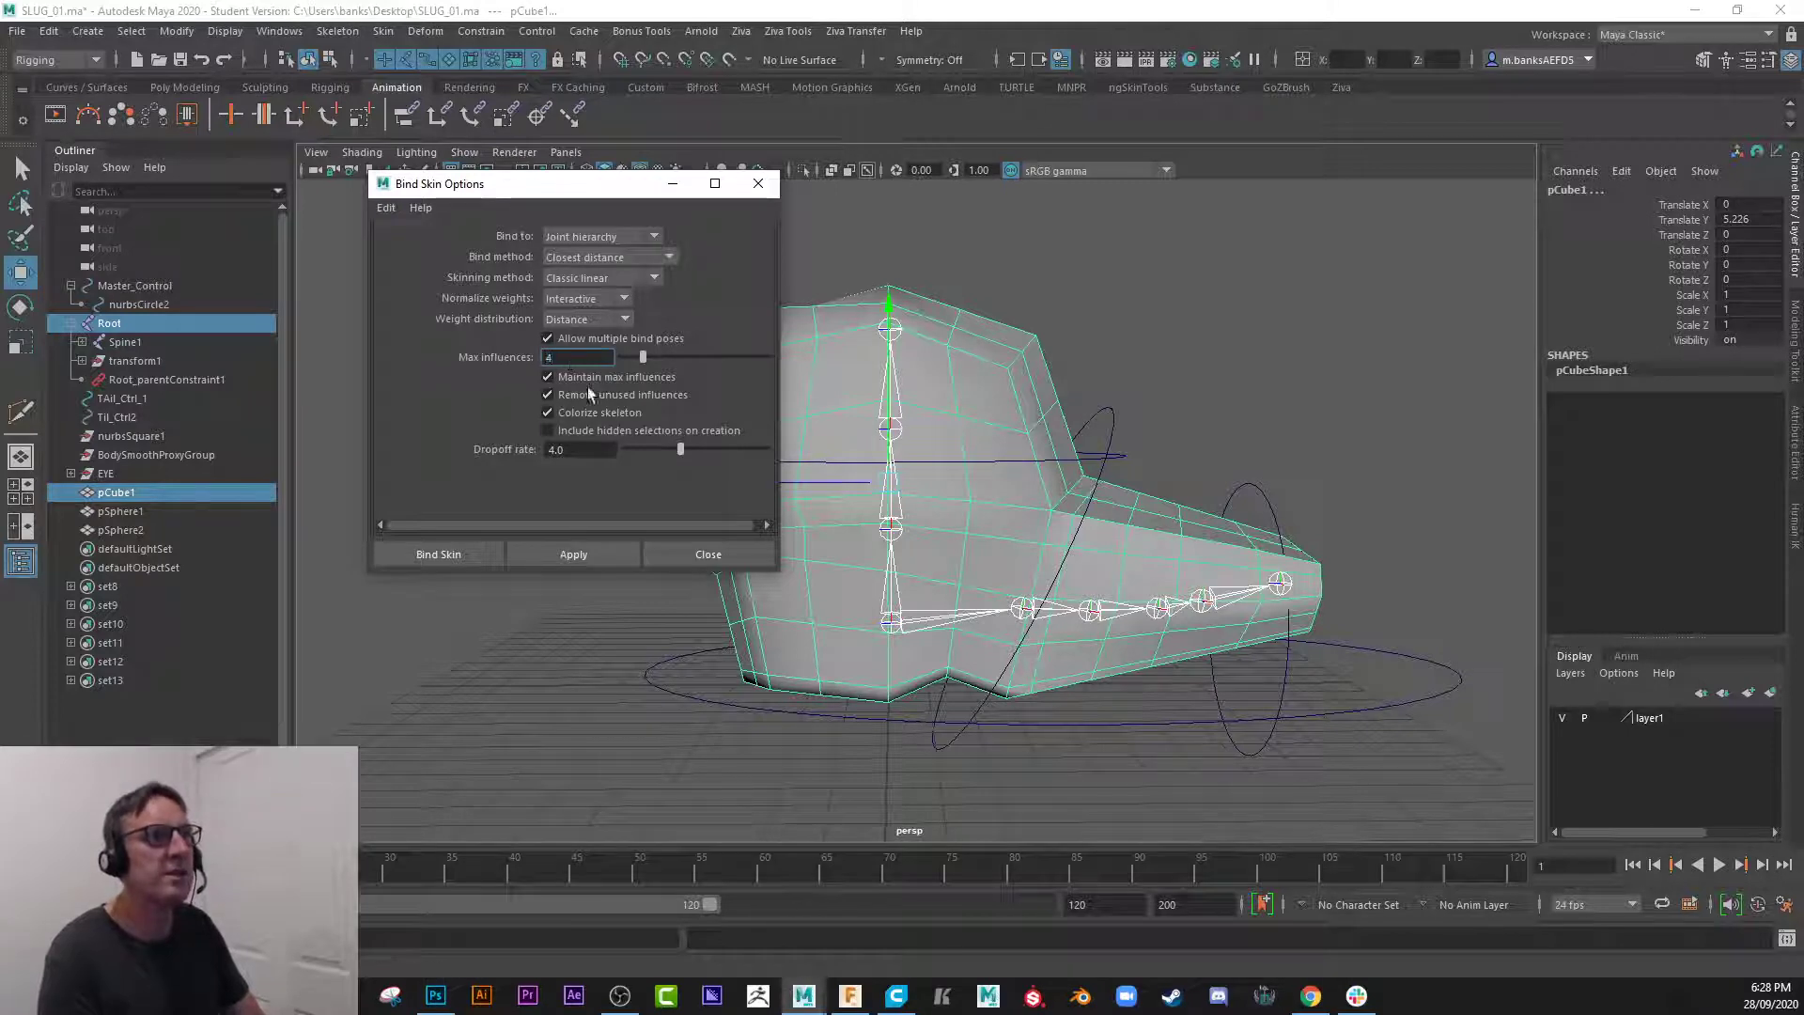
{"action": "left_click", "coordinate": [472, 555]}
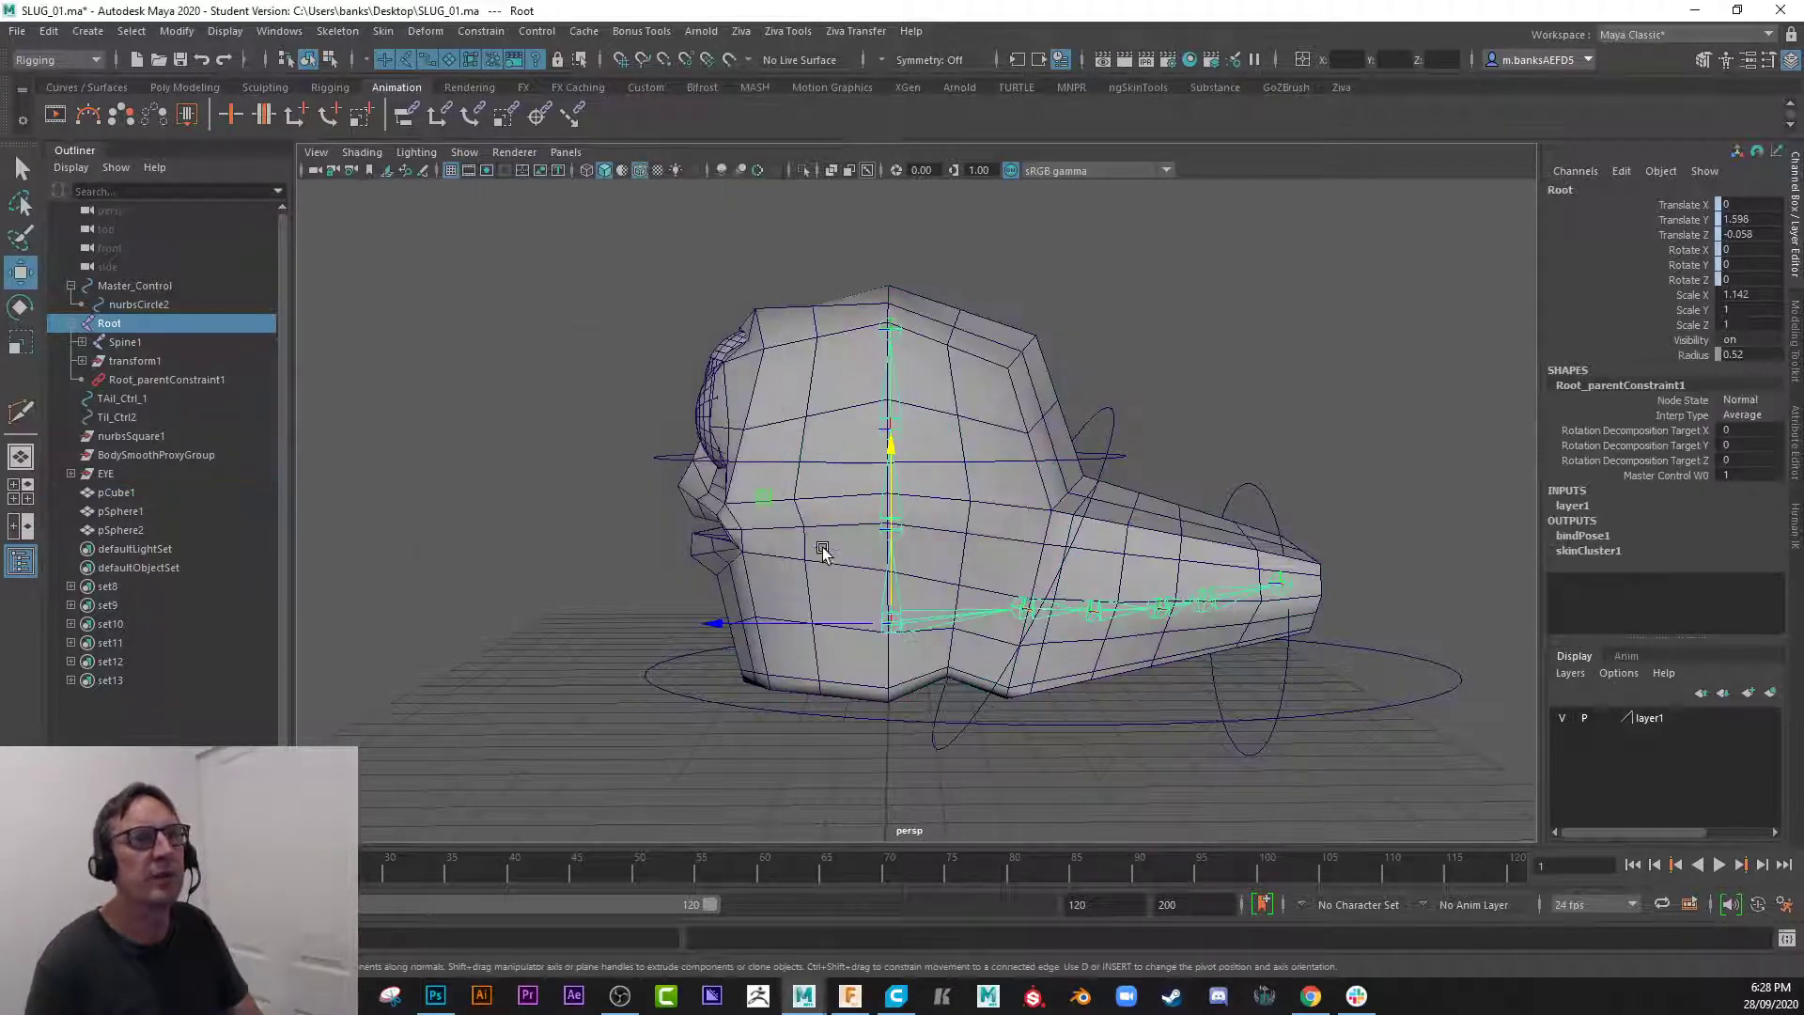
- Test the skin binding by rotating the Spine1 joint, and undo the rotation
{"action": "left_click", "coordinate": [878, 531]}
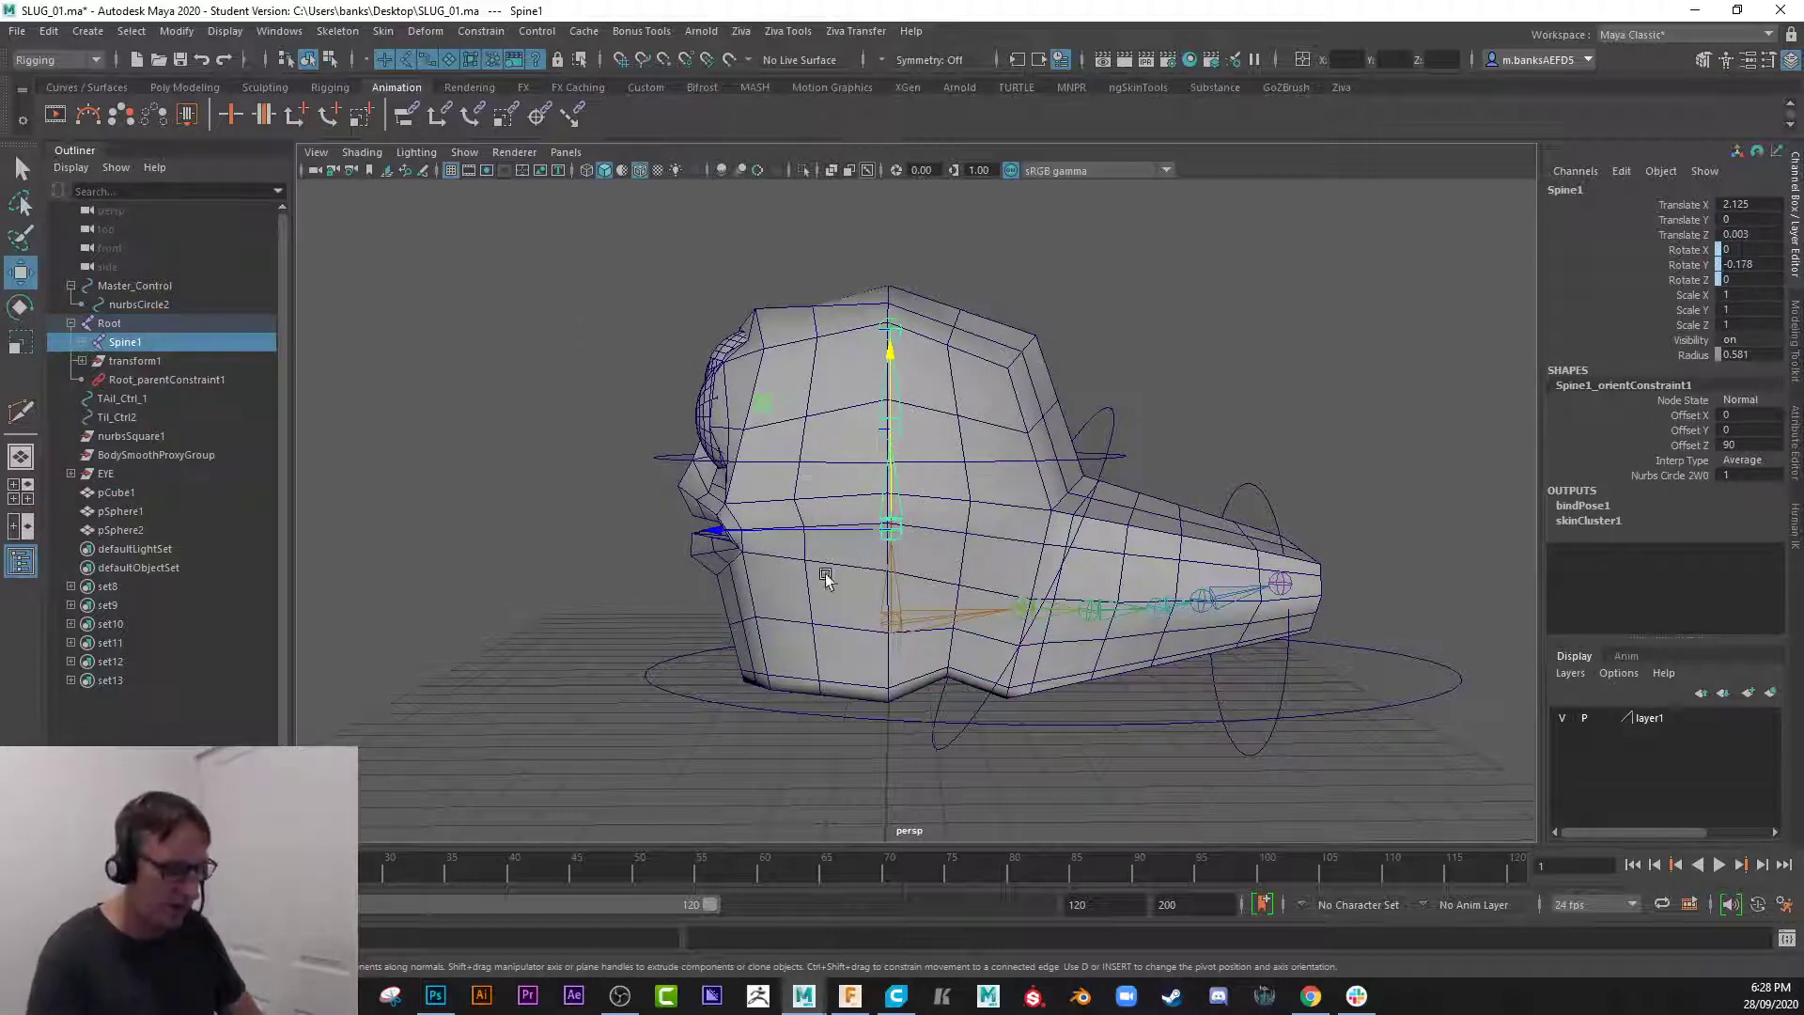
{"action": "key", "text": "e"}
{"action": "left_click_drag", "start_coordinate": [825, 577], "coordinate": [763, 445]}
{"action": "key", "text": "ctrl+z"}
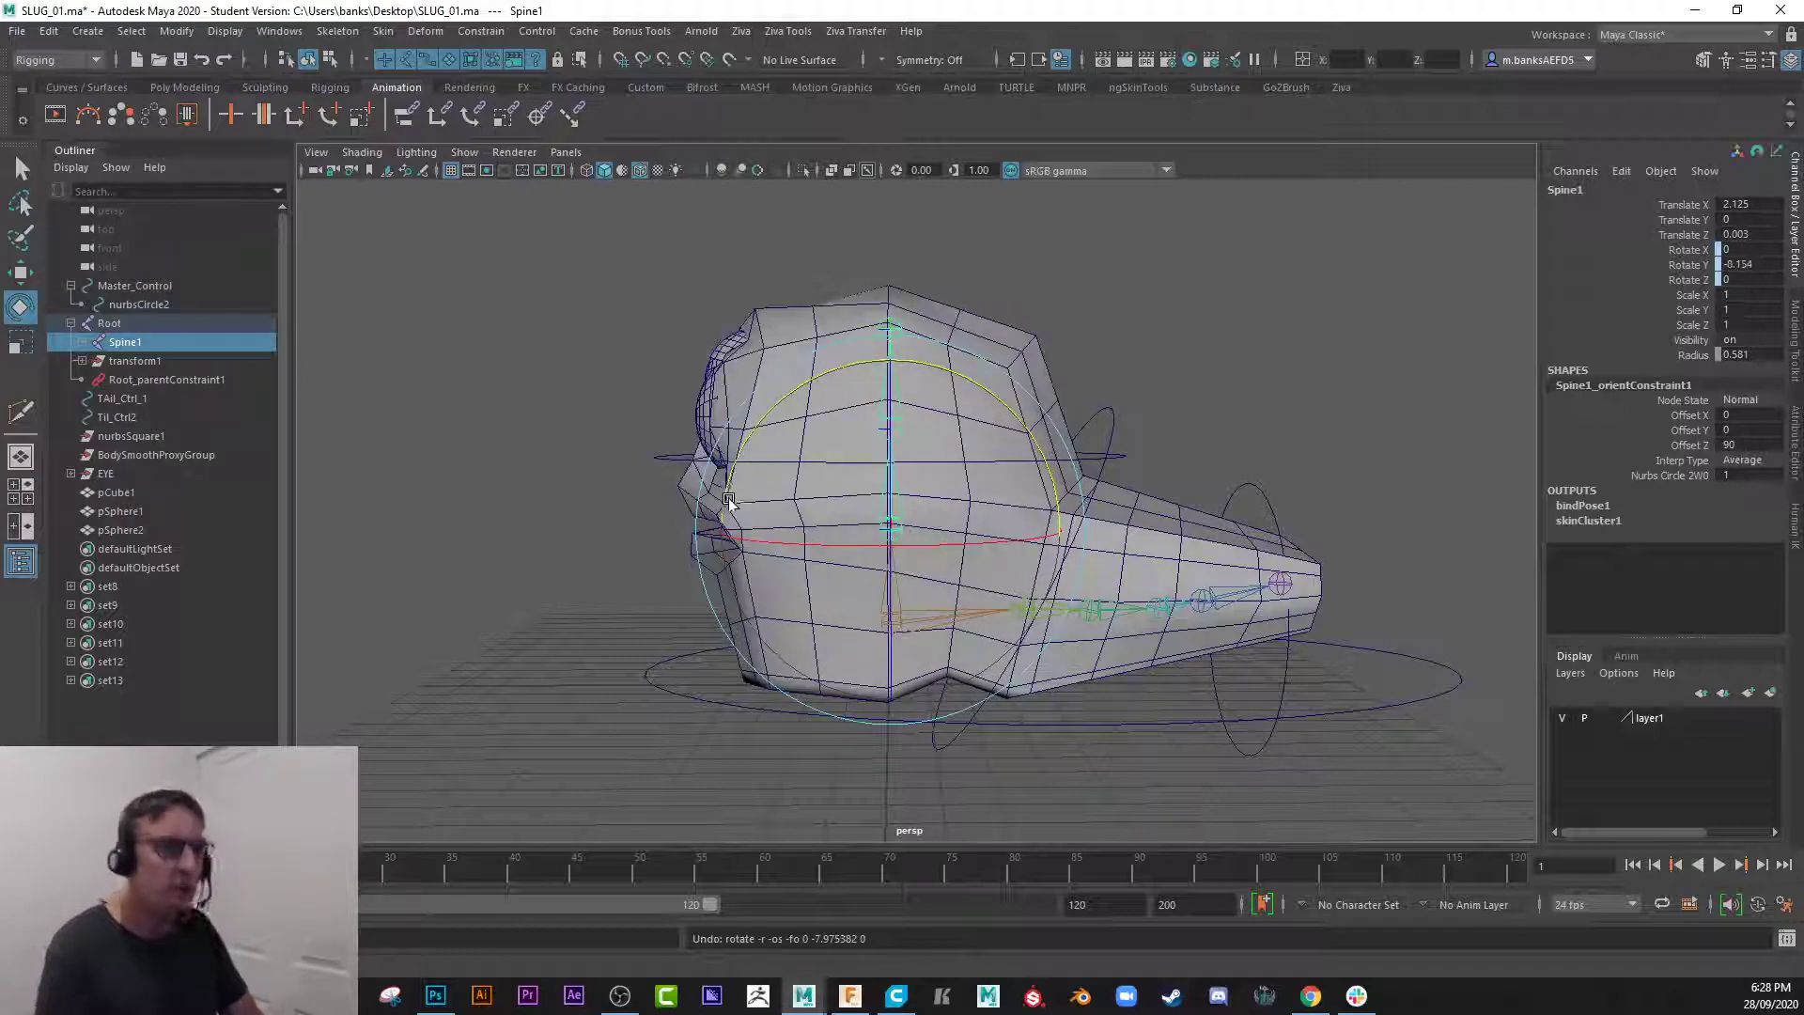
- Test the body deformation by rotating the nurbsCircle2 control about its X axis, and undo the rotation
{"action": "left_click_drag", "start_coordinate": [504, 535], "coordinate": [548, 523], "text": "alt"}
{"action": "left_click", "coordinate": [712, 450]}
{"action": "left_click_drag", "start_coordinate": [670, 510], "coordinate": [632, 516], "text": "alt"}
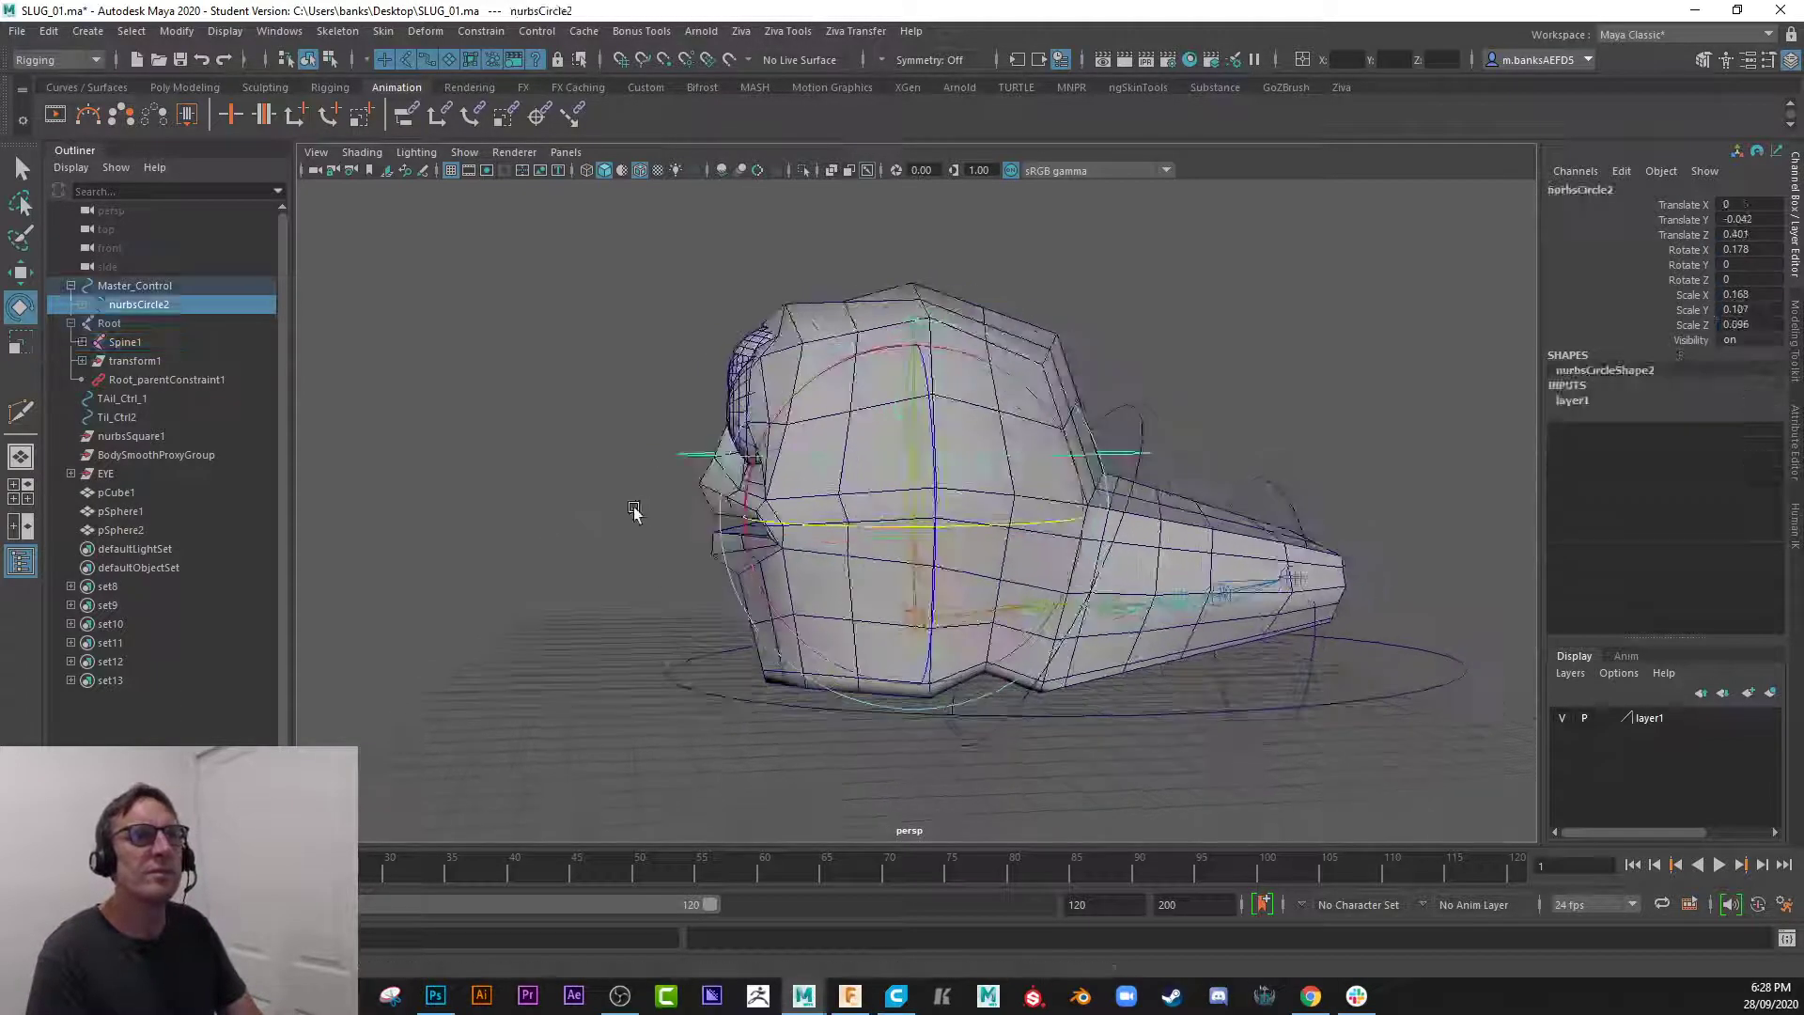
{"action": "left_click_drag", "start_coordinate": [794, 404], "coordinate": [717, 470]}
{"action": "key", "text": "ctrl+z"}
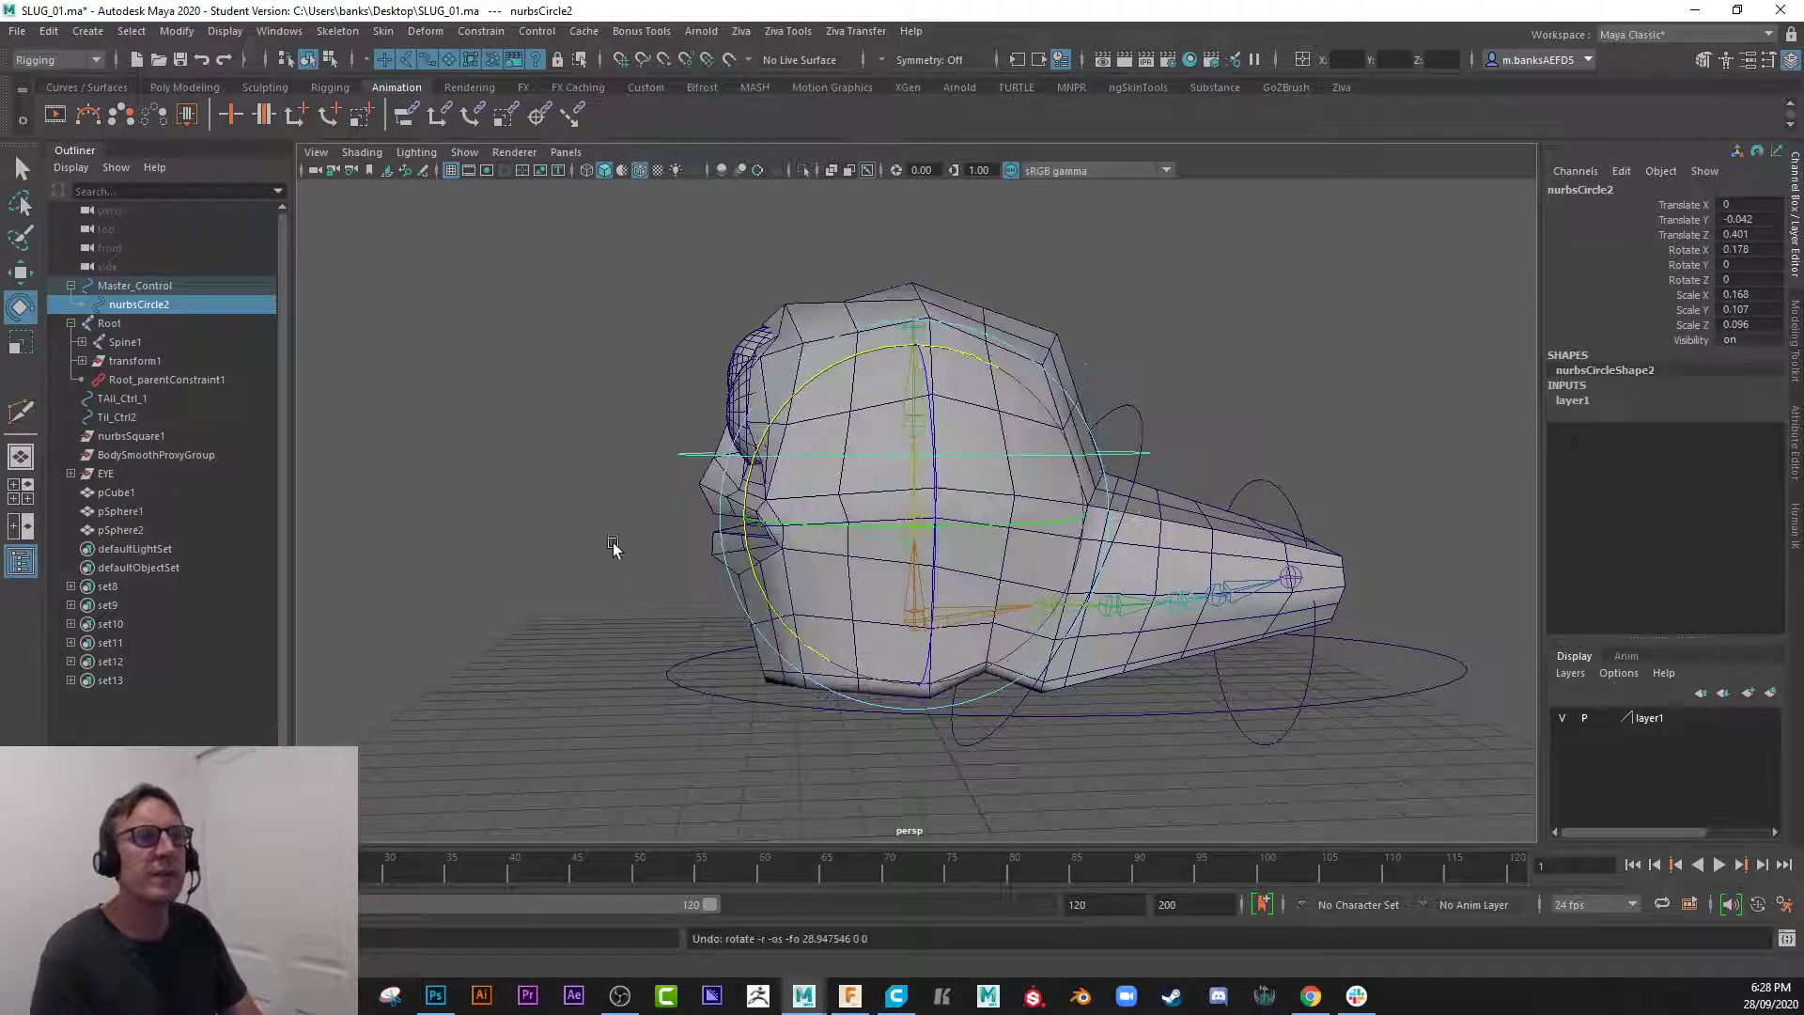
- Start the Paint Skin Weights Tool on pCube1 and inspect the weights of the head joint and Spine2
{"action": "left_click", "coordinate": [597, 509]}
{"action": "left_click", "coordinate": [833, 385]}
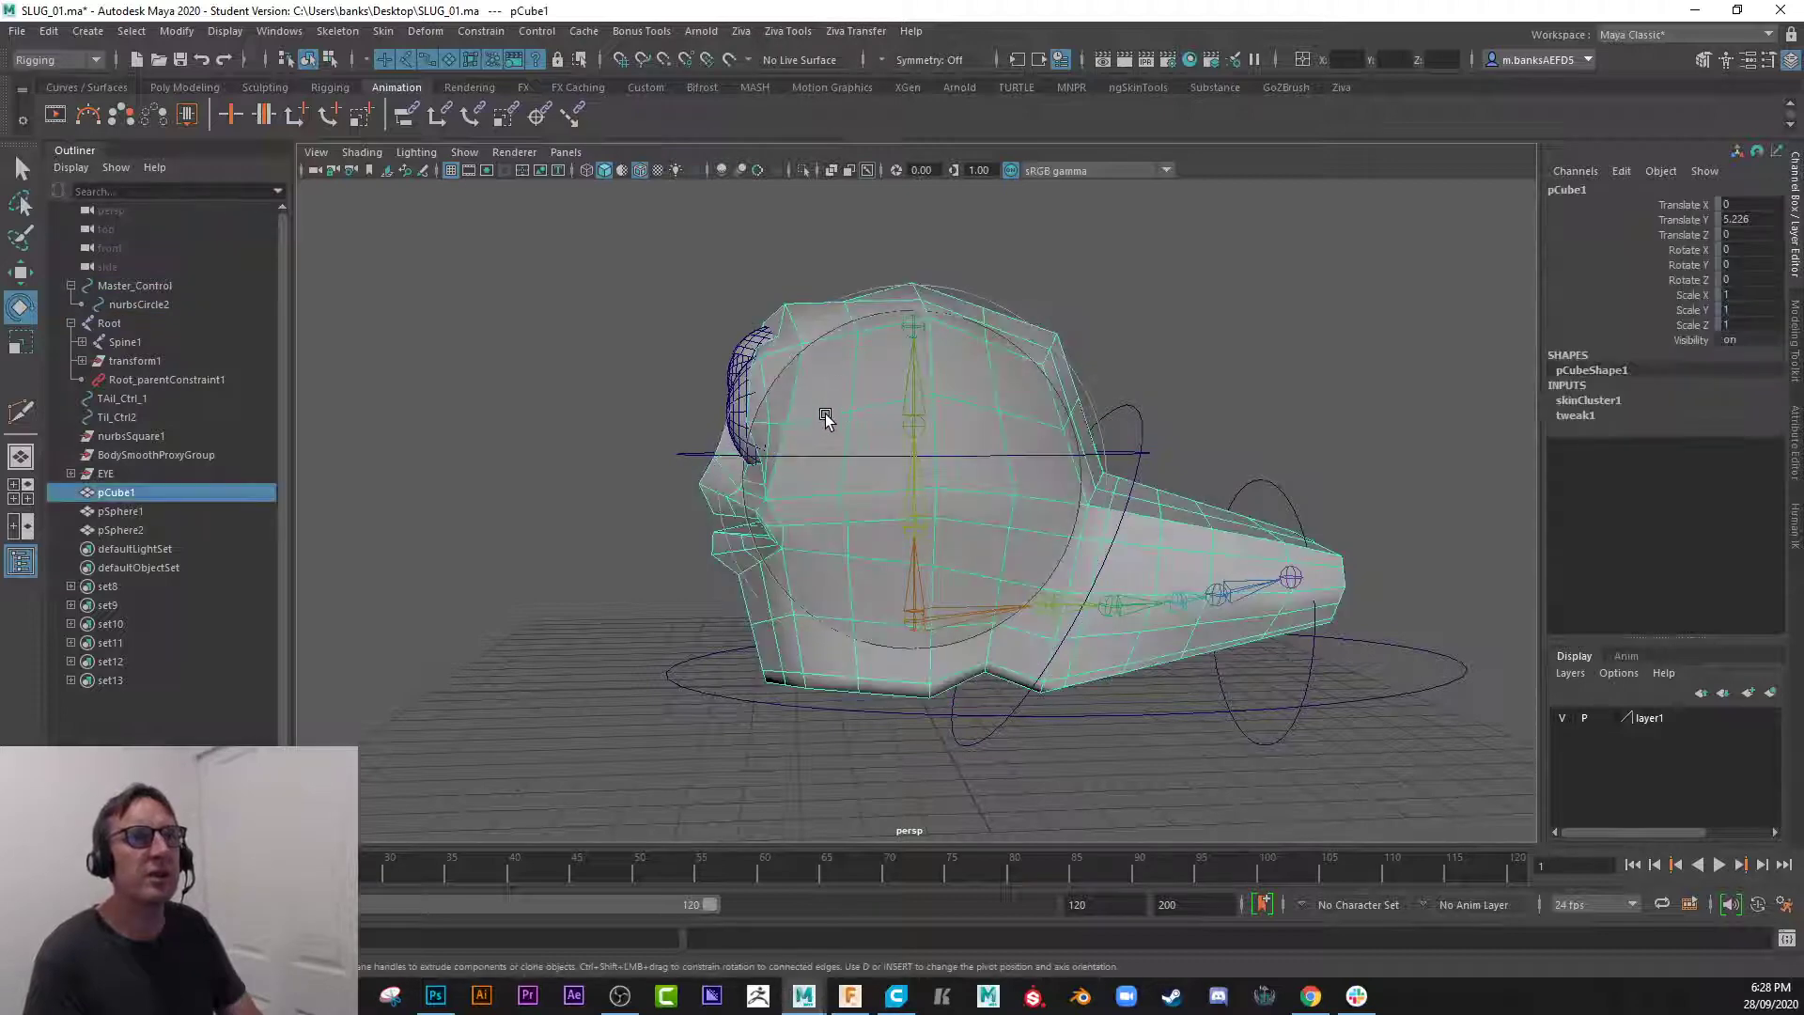
{"action": "right_click", "coordinate": [826, 417]}
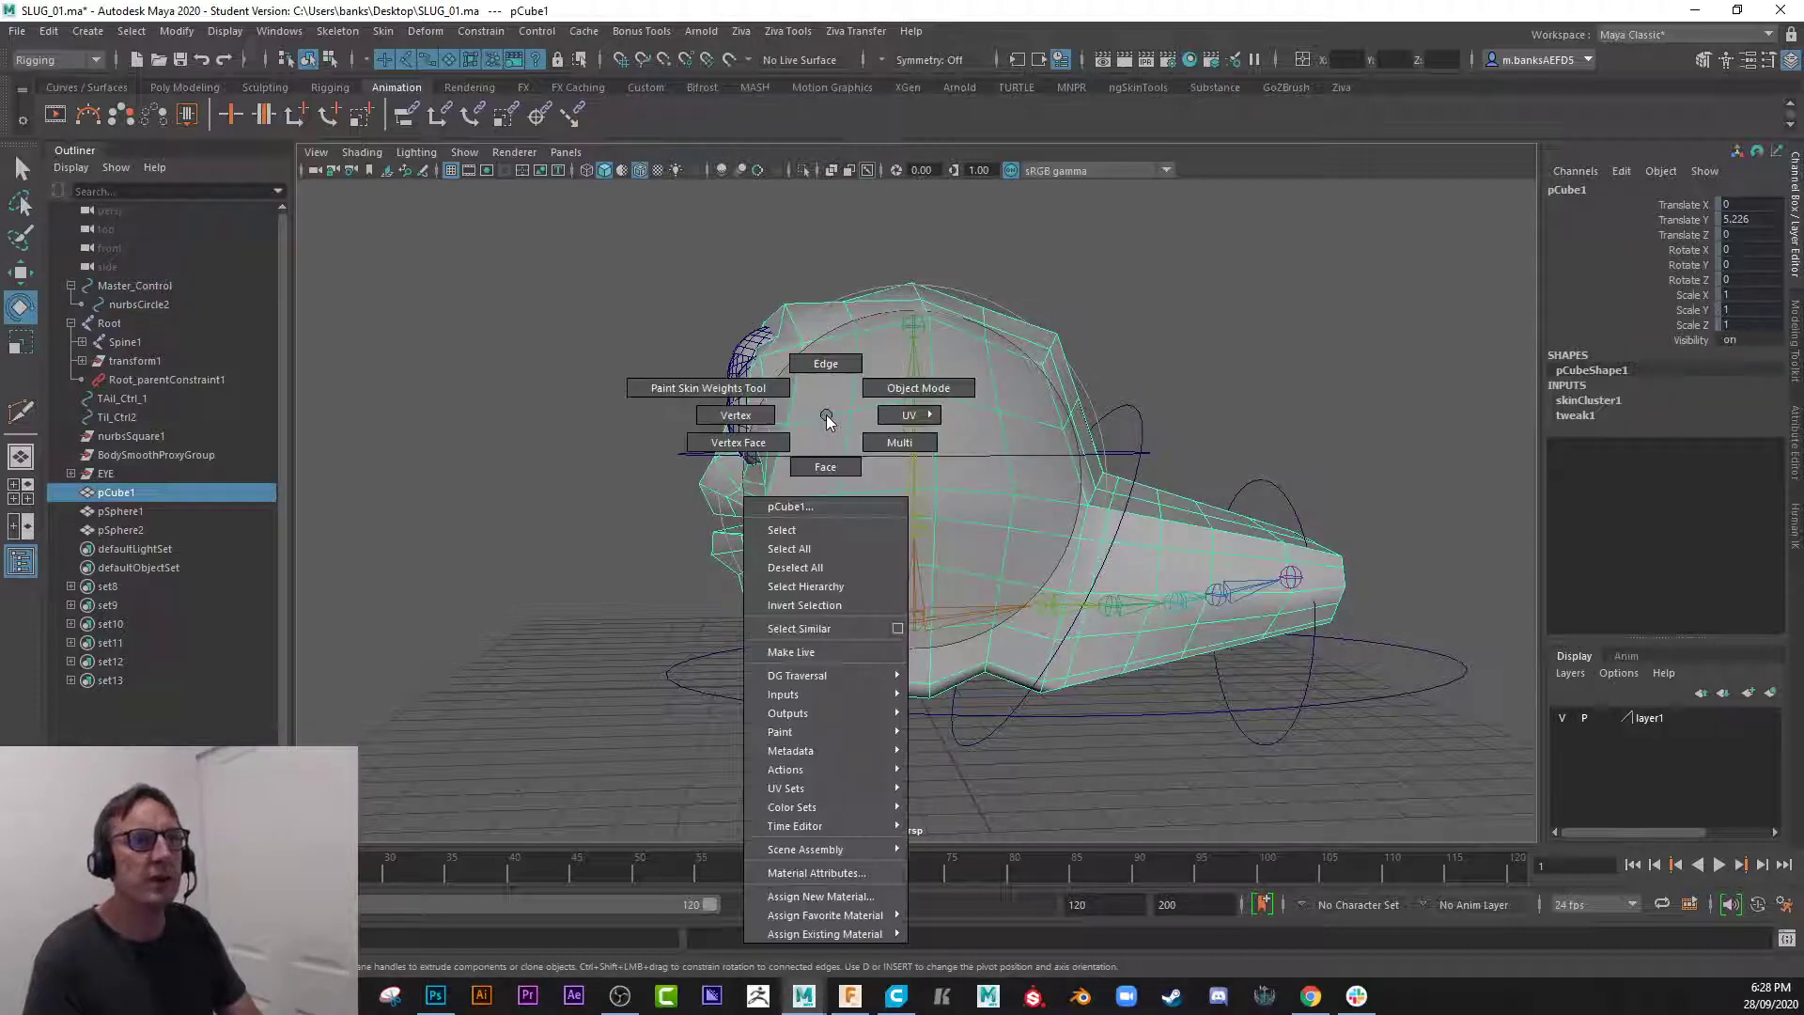
{"action": "left_click", "coordinate": [734, 389]}
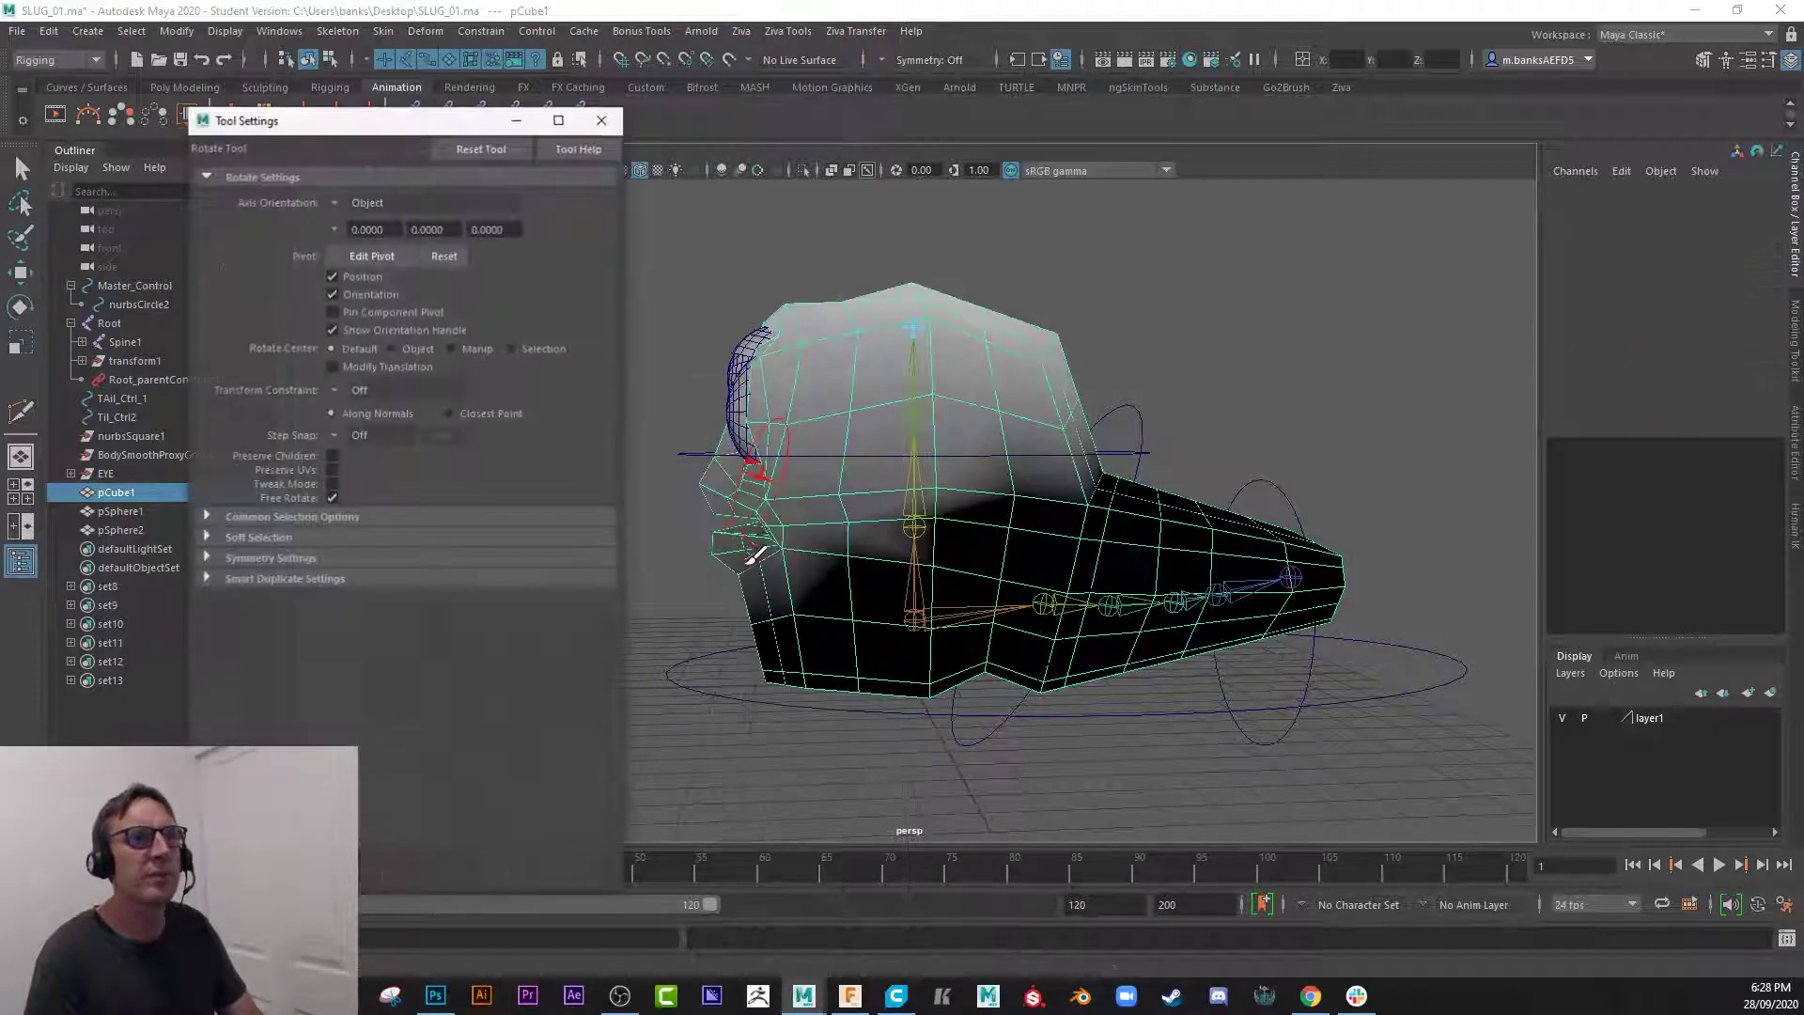
{"action": "left_click", "coordinate": [376, 310]}
{"action": "left_click", "coordinate": [370, 328]}
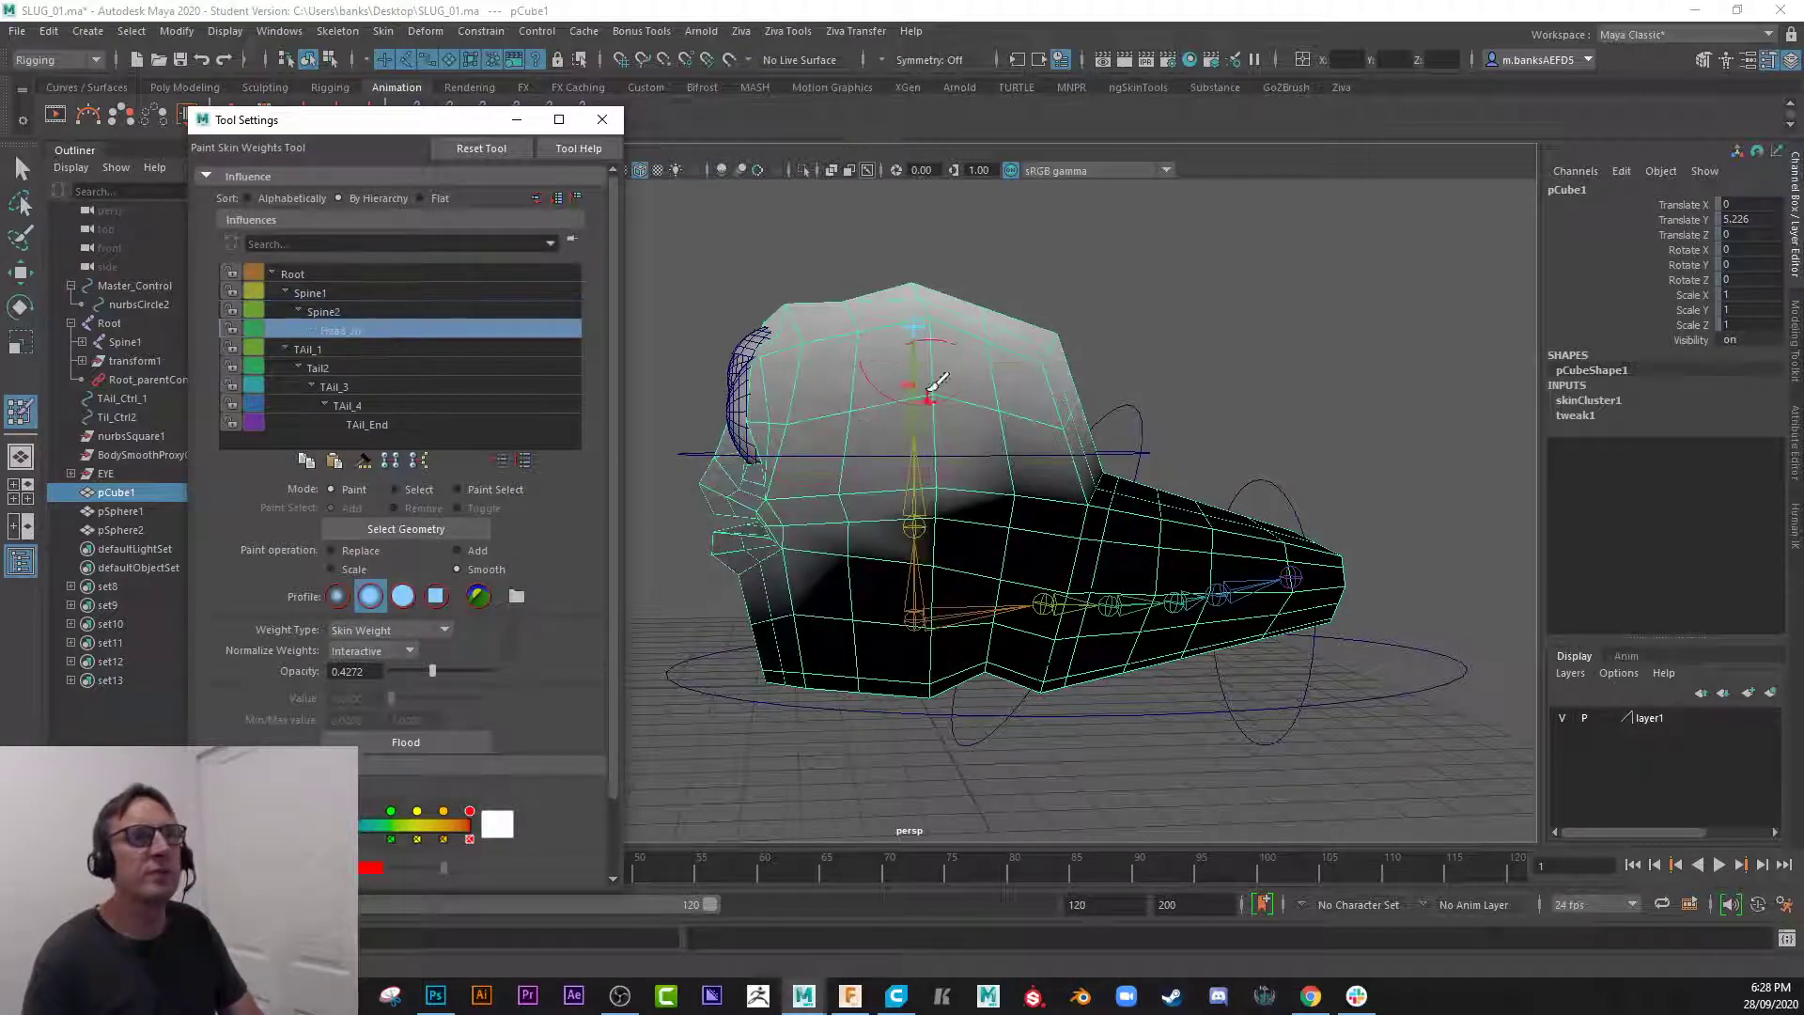
{"action": "left_click", "coordinate": [380, 314]}
- Paint Spine1's weights out along the body's lower edge using Replace with value 0 and opacity about 0.75
{"action": "left_click", "coordinate": [357, 292]}
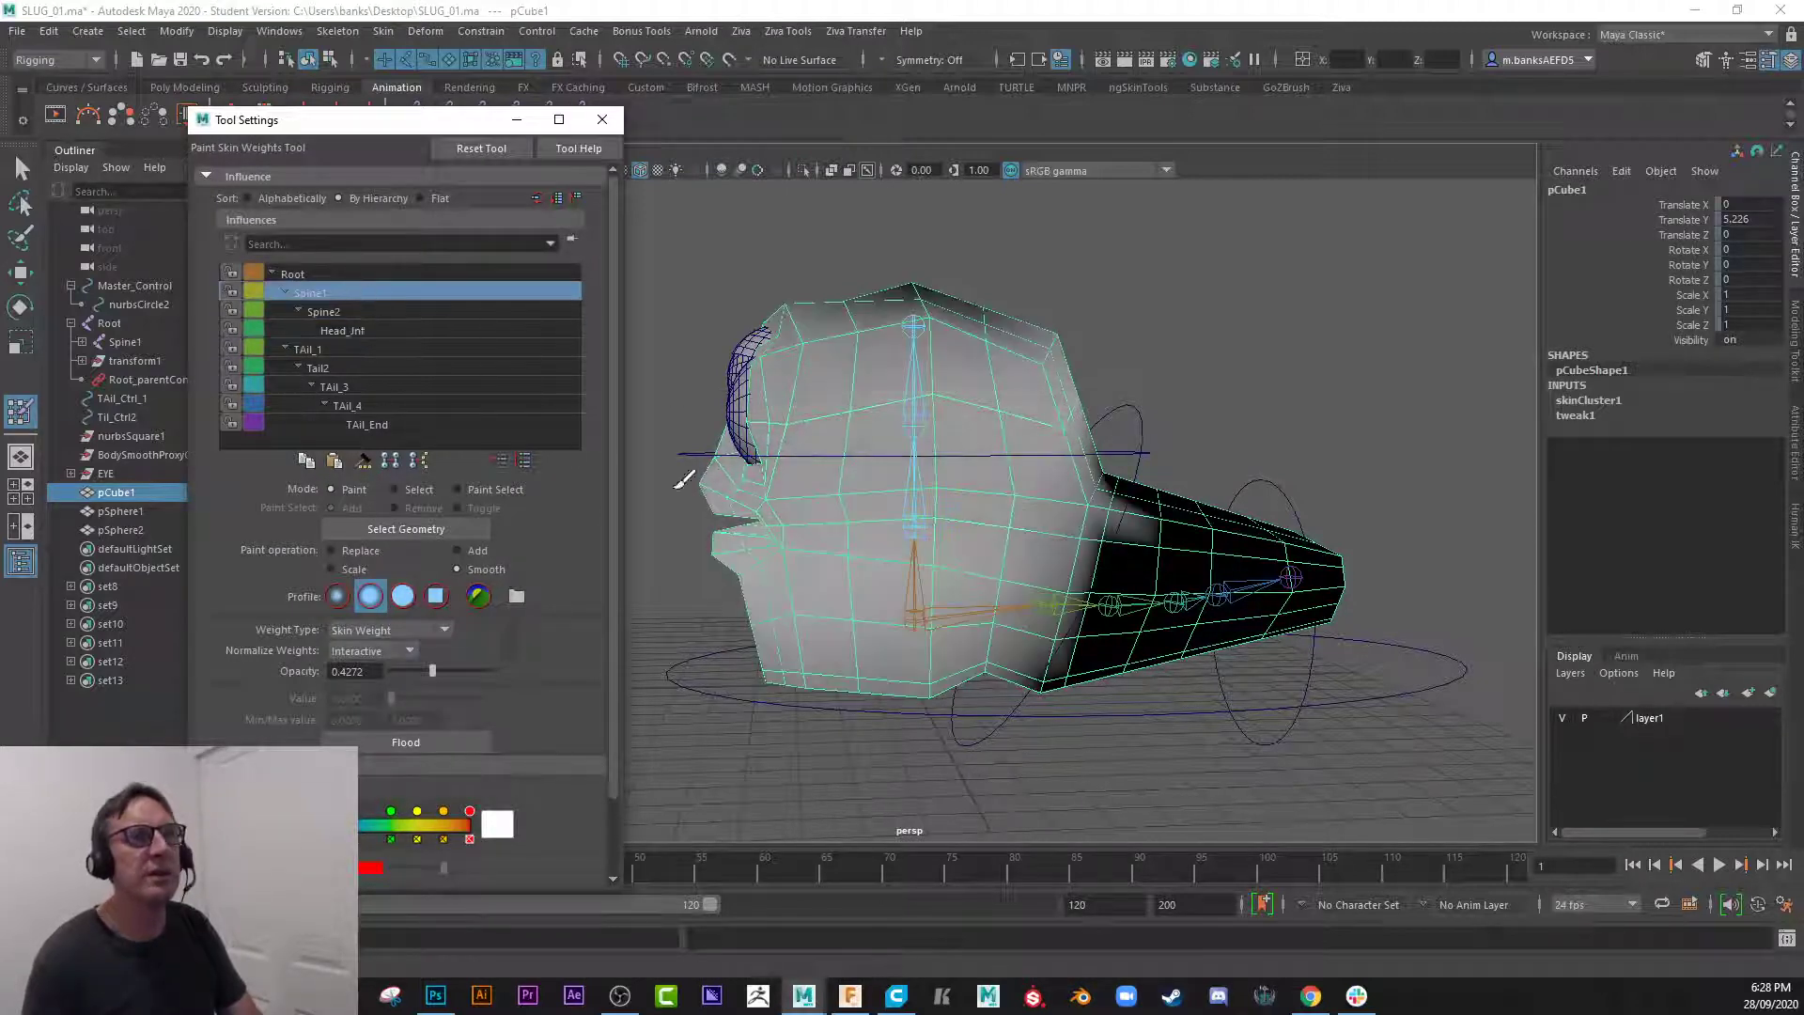
{"action": "left_click", "coordinate": [346, 553]}
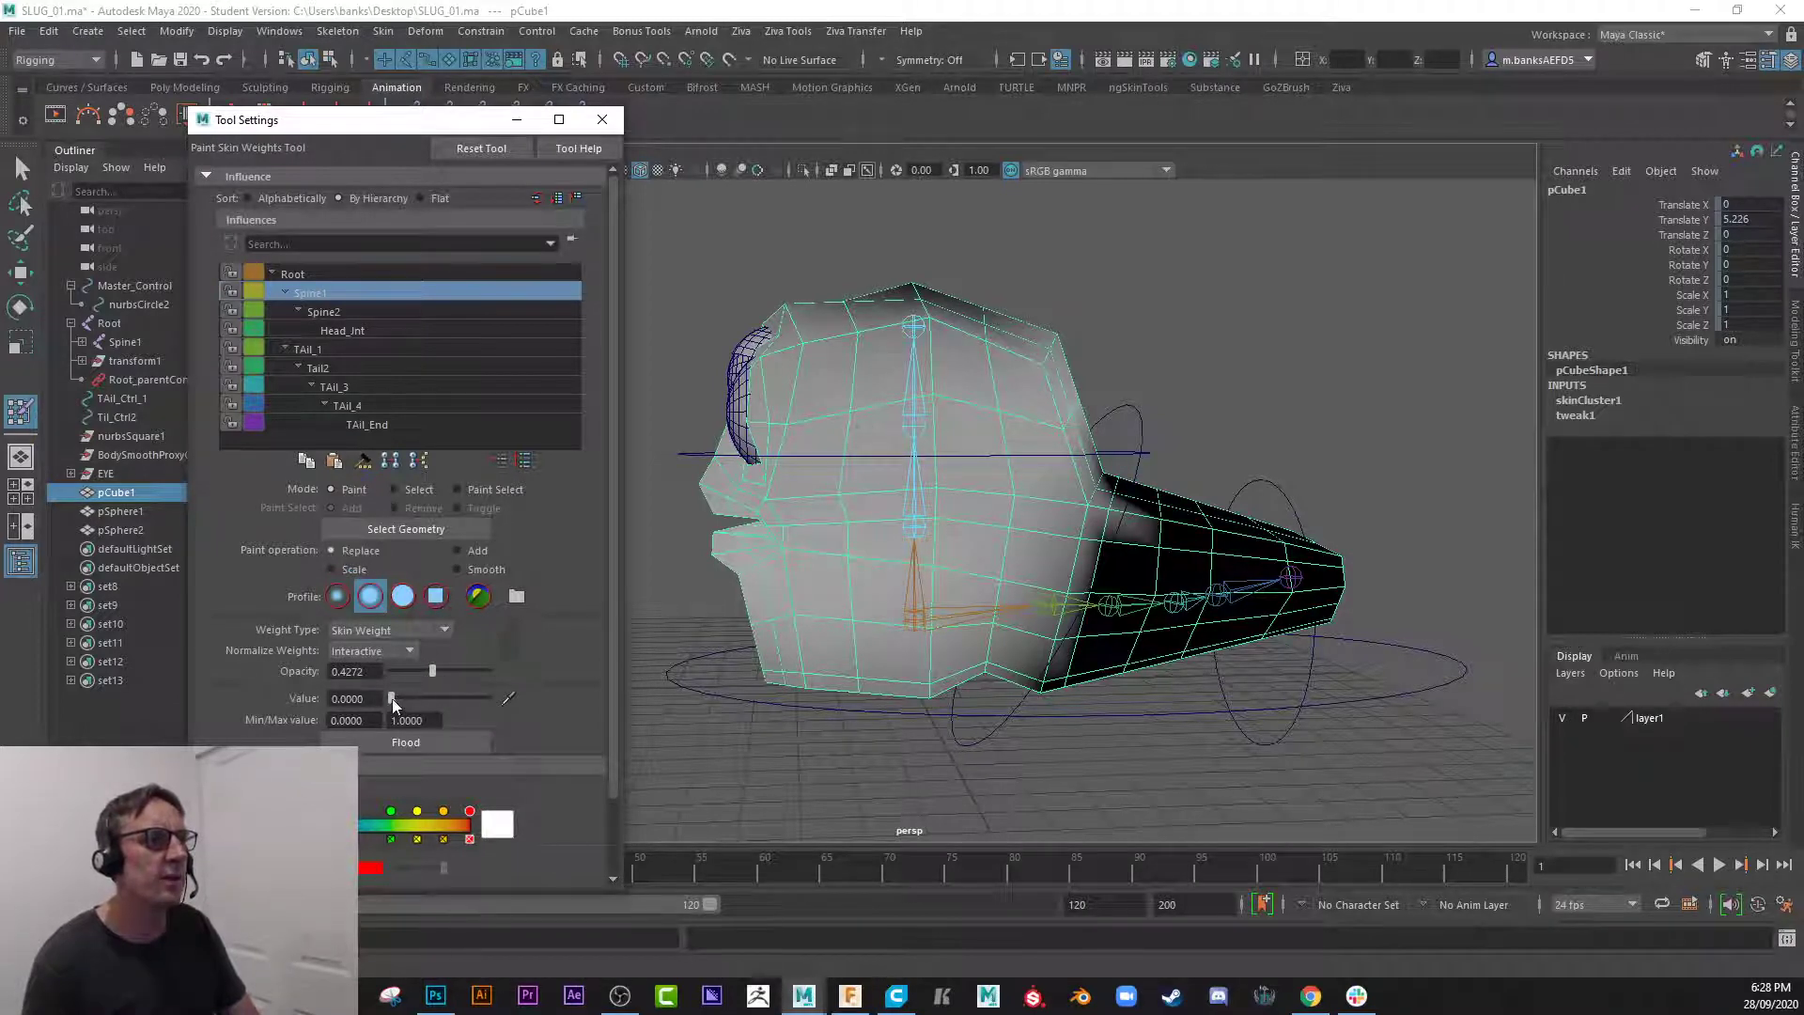
{"action": "mouse_move", "coordinate": [799, 655]}
{"action": "left_mouse_down"}
{"action": "mouse_move", "coordinate": [987, 676]}
{"action": "mouse_move", "coordinate": [936, 675]}
{"action": "left_mouse_up"}
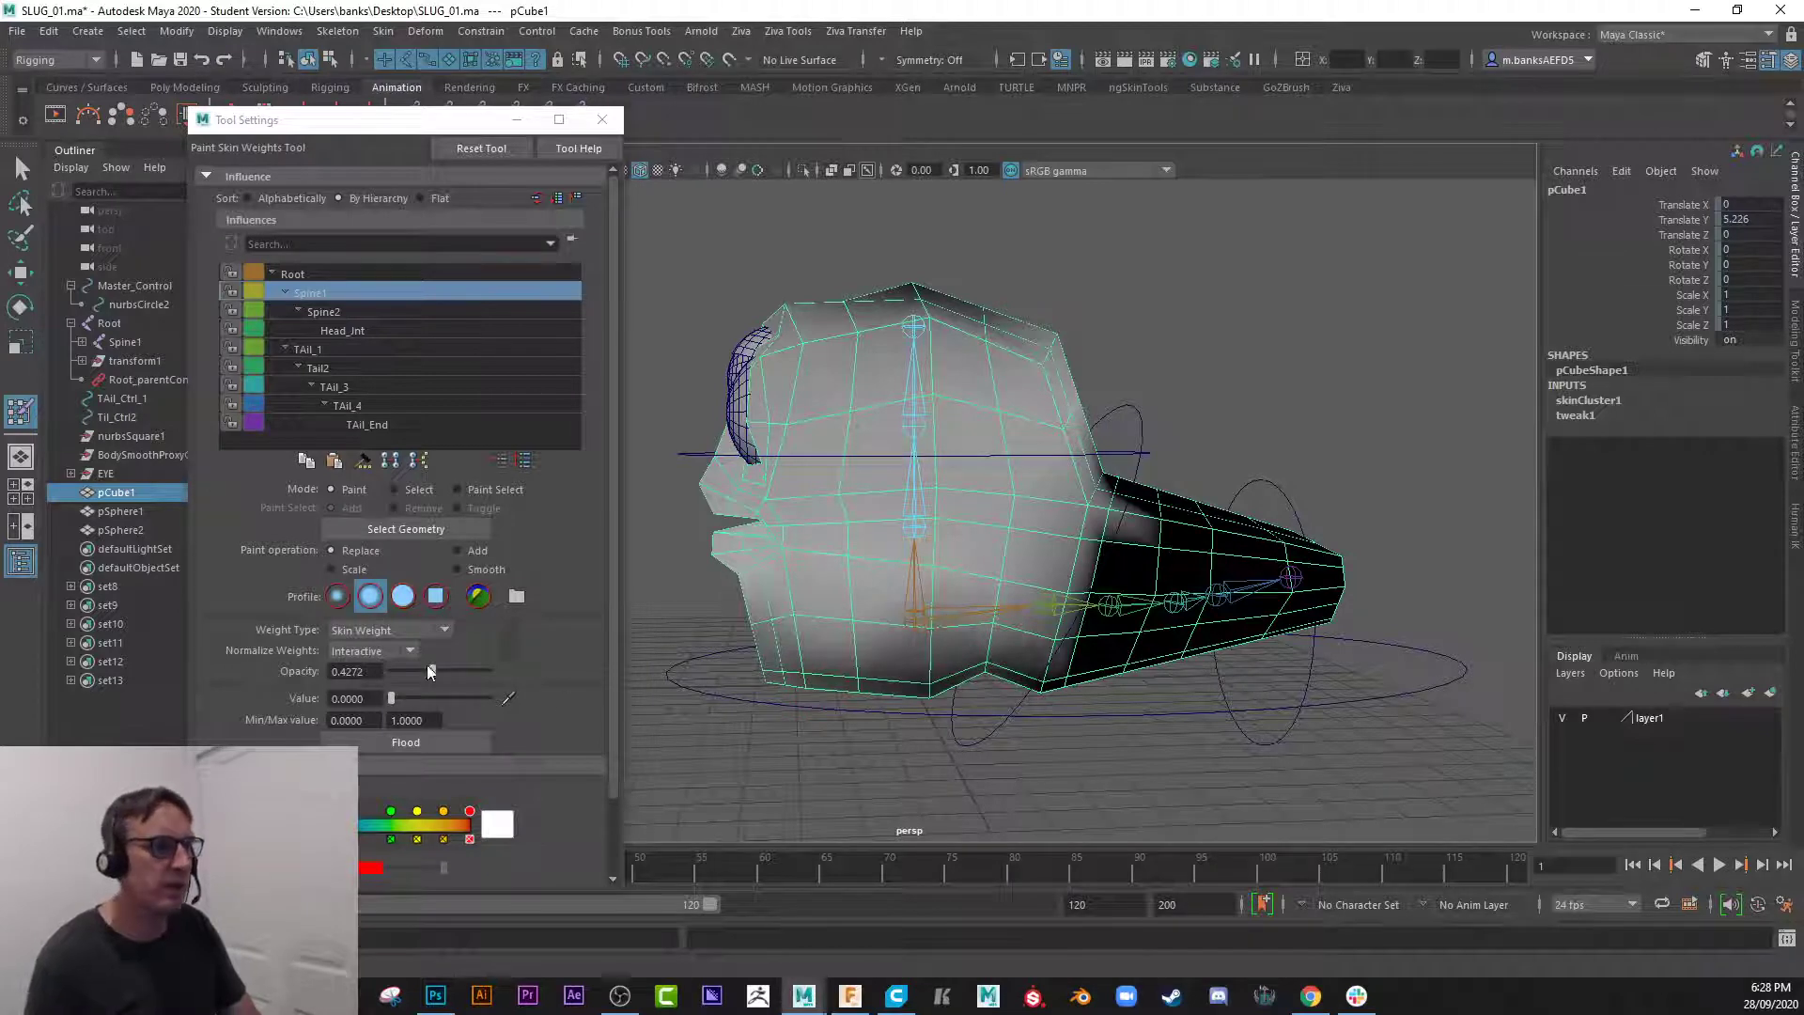
{"action": "left_click_drag", "start_coordinate": [430, 670], "coordinate": [460, 671]}
{"action": "left_click_drag", "start_coordinate": [818, 686], "coordinate": [930, 693]}
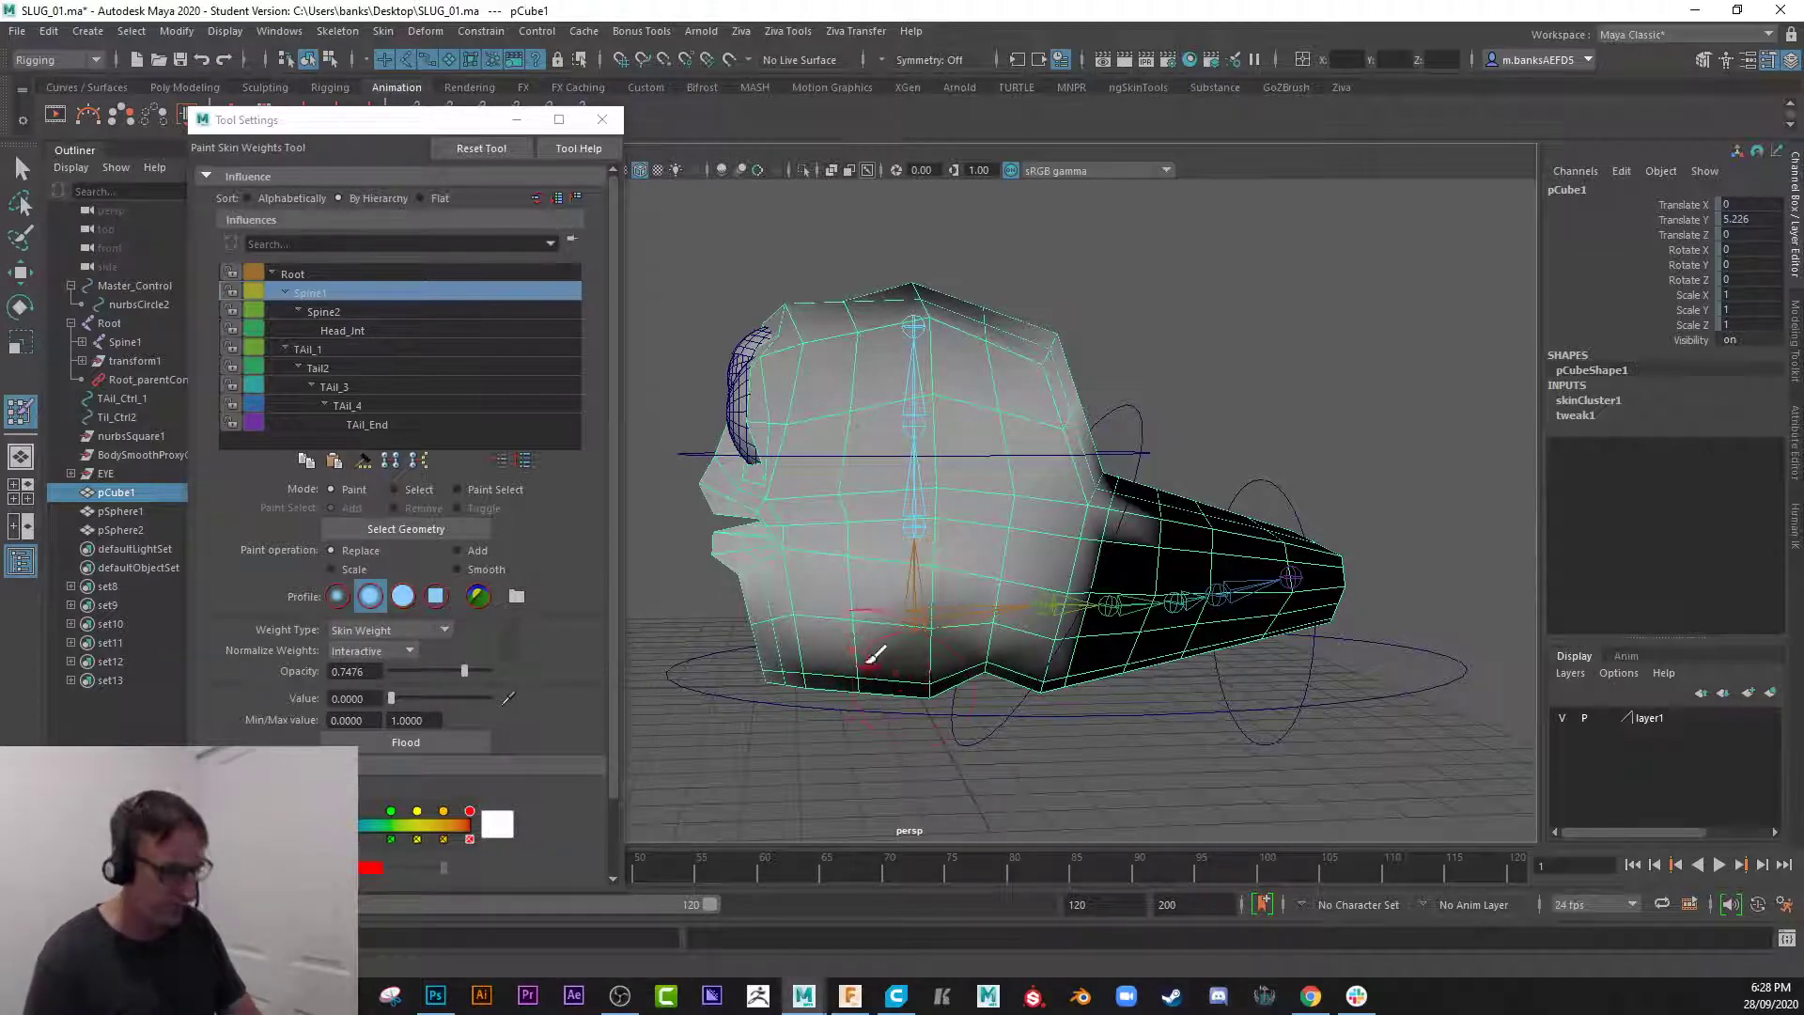
- Continue replacing Spine1's weights with 0 across the underside and the far lower edge of the body
{"action": "left_click_drag", "start_coordinate": [835, 635], "coordinate": [1265, 624], "text": "alt"}
{"action": "mouse_move", "coordinate": [1009, 624]}
{"action": "left_mouse_down", "text": "alt"}
{"action": "mouse_move", "coordinate": [1165, 617]}
{"action": "mouse_move", "coordinate": [985, 620]}
{"action": "mouse_move", "coordinate": [1055, 603]}
{"action": "mouse_move", "coordinate": [1019, 667]}
{"action": "mouse_move", "coordinate": [1066, 655]}
{"action": "mouse_move", "coordinate": [1034, 630]}
{"action": "left_mouse_up", "text": "alt"}
{"action": "mouse_move", "coordinate": [1081, 694]}
{"action": "left_mouse_down"}
{"action": "mouse_move", "coordinate": [1134, 693]}
{"action": "mouse_move", "coordinate": [1023, 695]}
{"action": "left_mouse_up"}
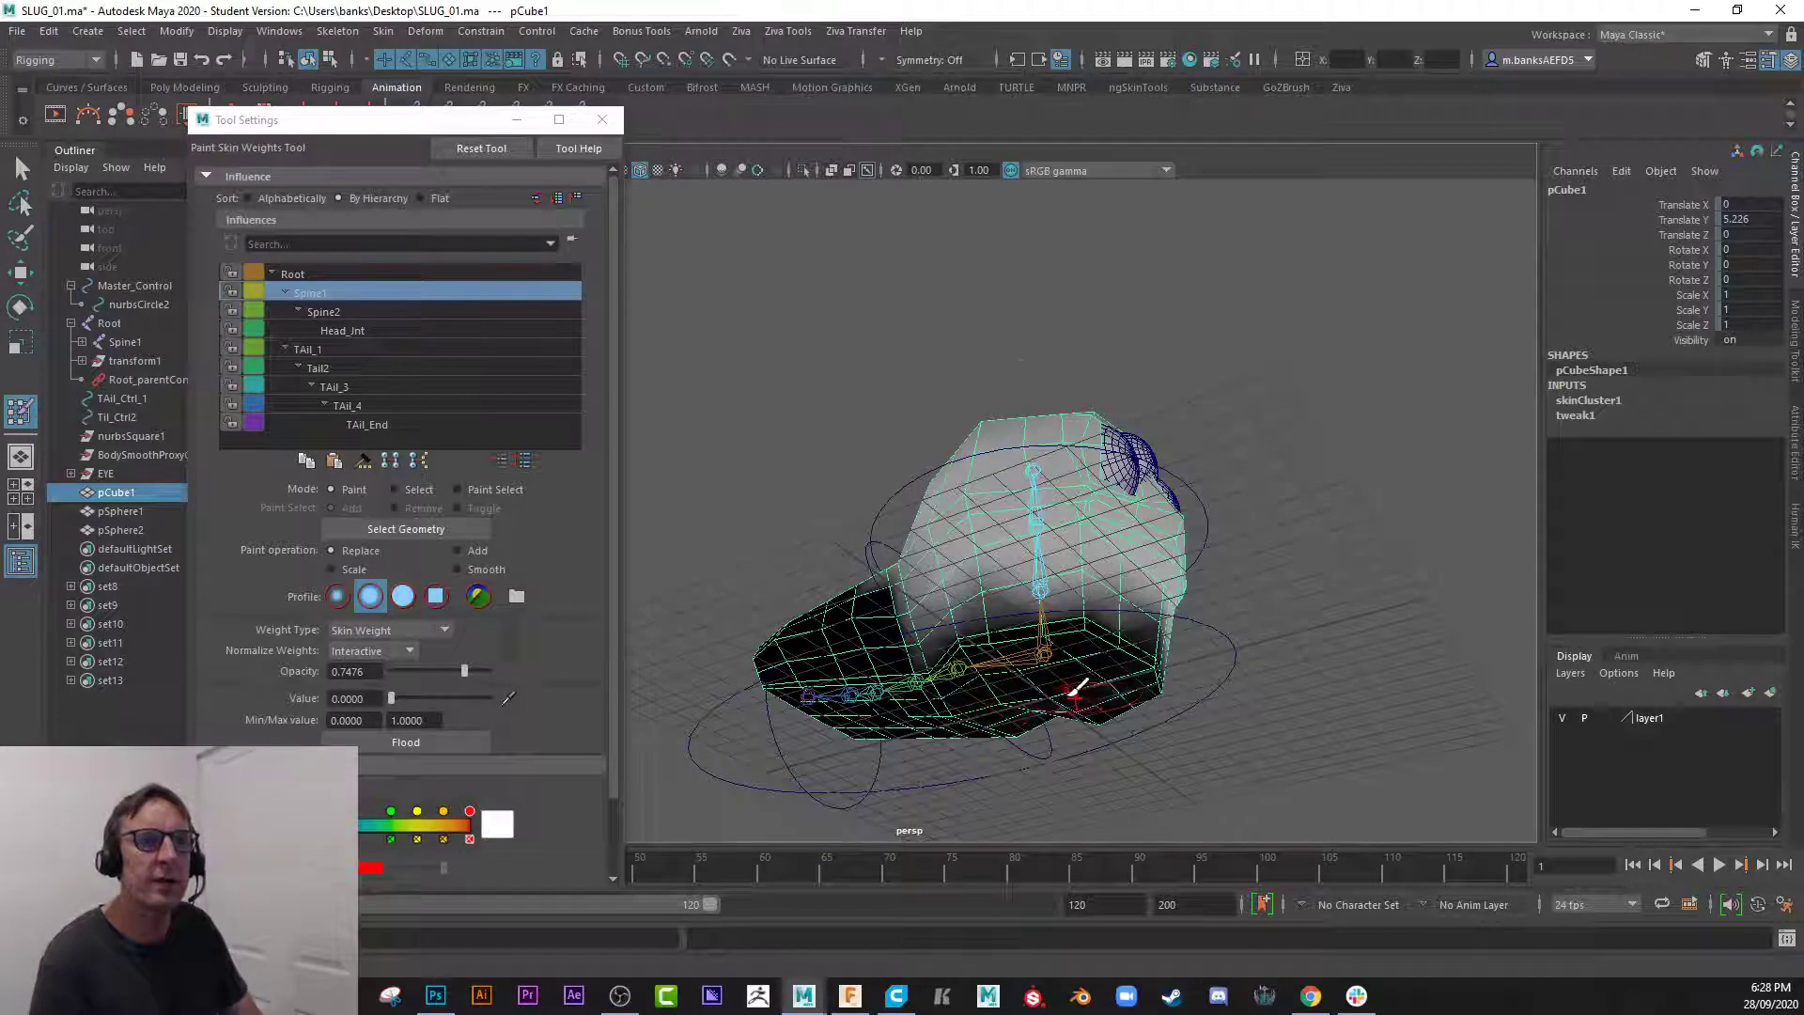
{"action": "mouse_move", "coordinate": [1186, 602]}
{"action": "left_mouse_down", "text": "alt"}
{"action": "mouse_move", "coordinate": [1137, 622]}
{"action": "mouse_move", "coordinate": [1188, 596]}
{"action": "mouse_move", "coordinate": [1019, 592]}
{"action": "mouse_move", "coordinate": [1021, 616]}
{"action": "mouse_move", "coordinate": [1210, 625]}
{"action": "left_mouse_up", "text": "alt"}
{"action": "left_click_drag", "start_coordinate": [1064, 663], "coordinate": [998, 665], "text": "alt"}
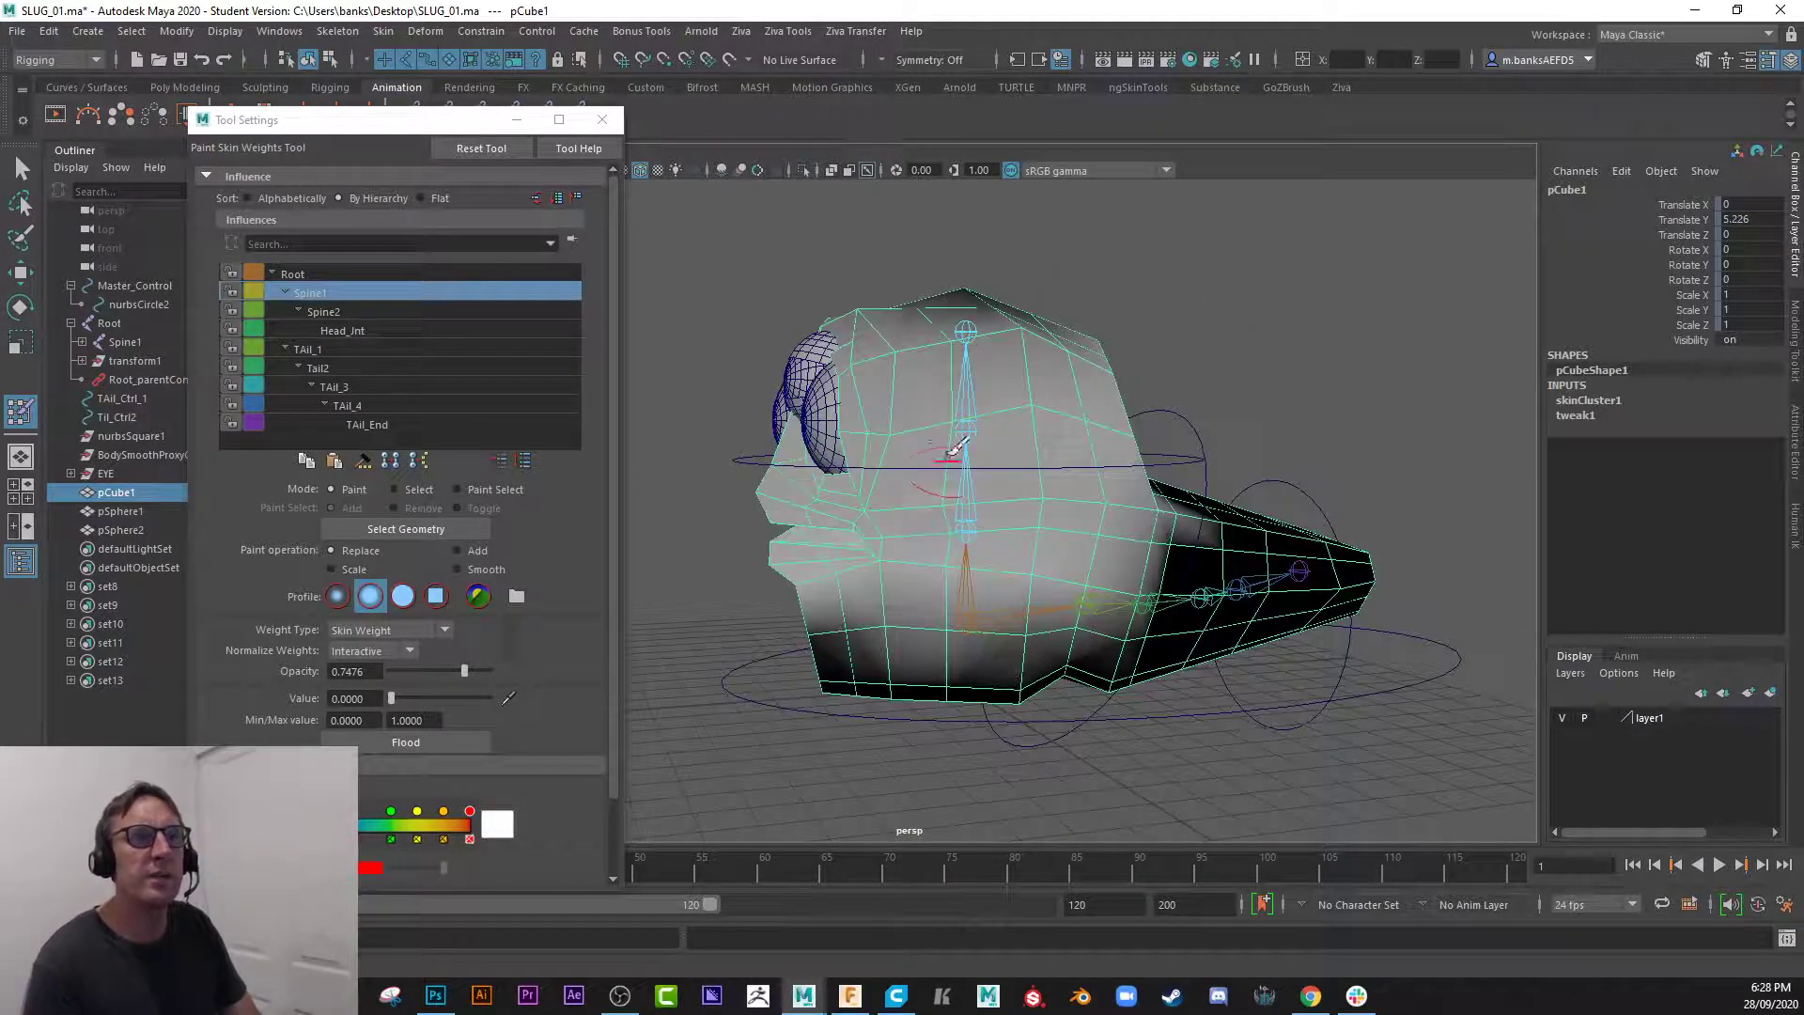
- Replace Spine2's weights with 0 along the body's lower edge and around the tail base on both sides
{"action": "left_click", "coordinate": [354, 313]}
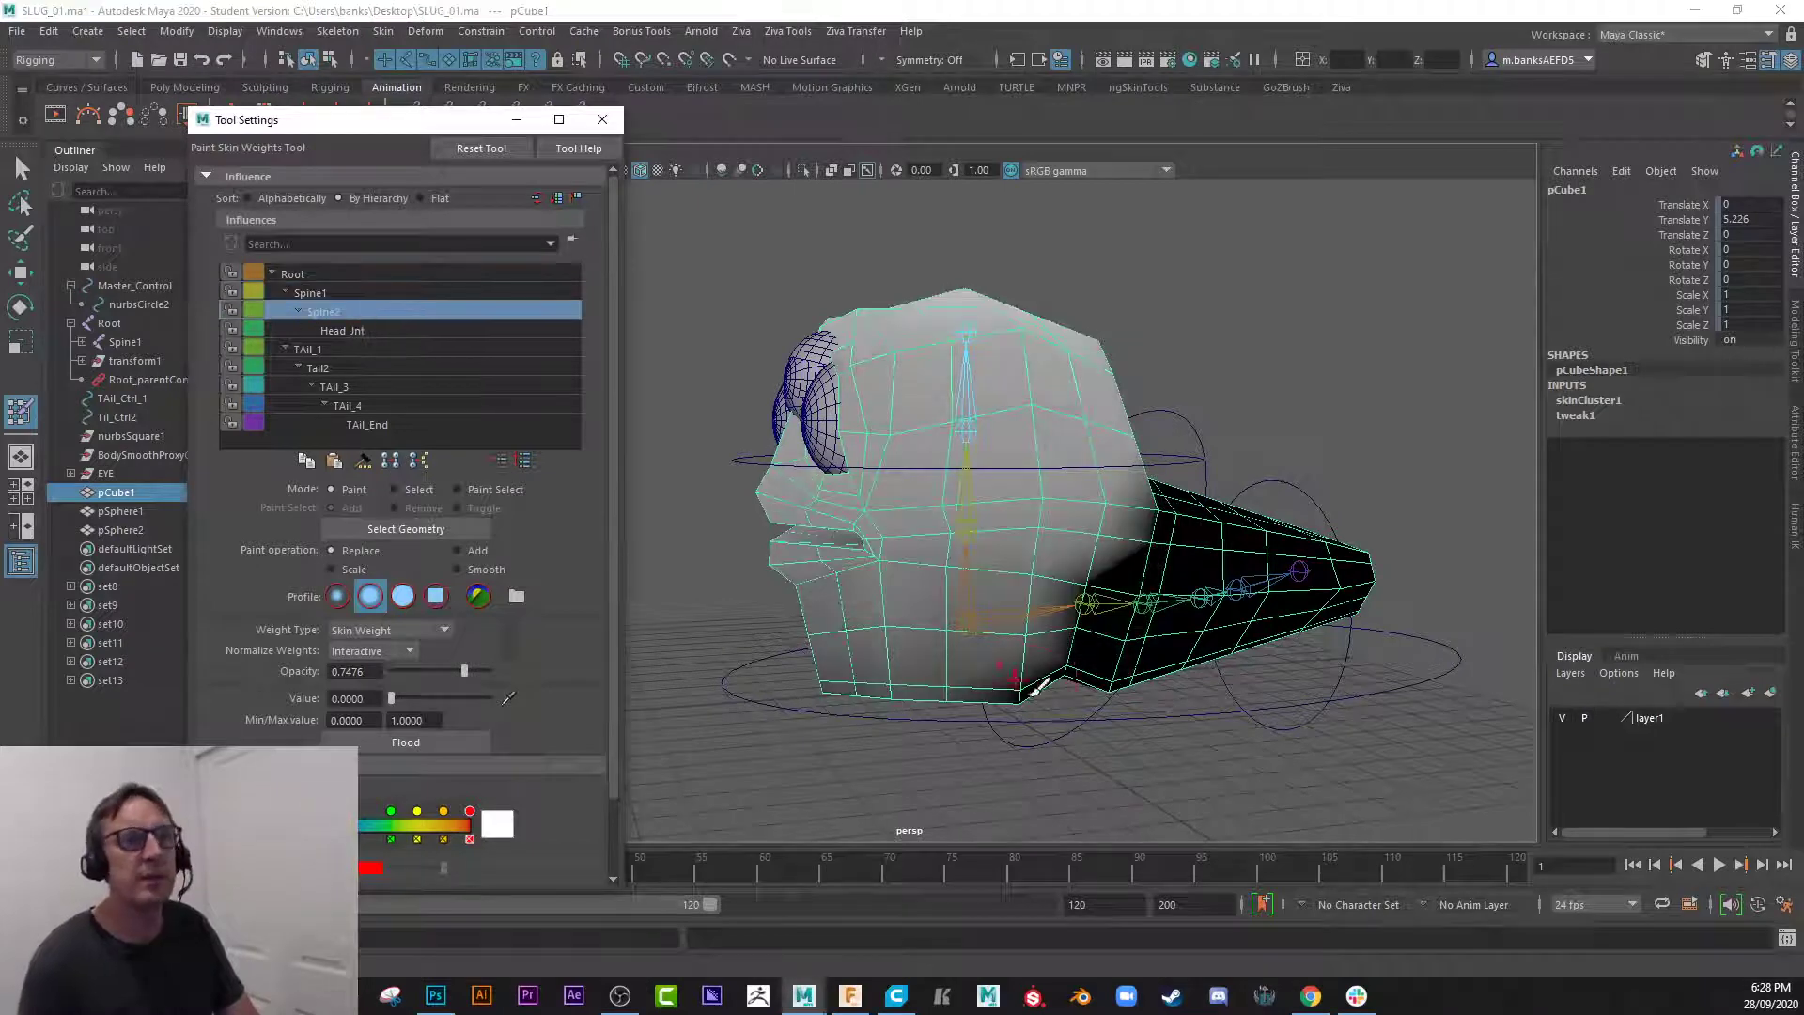
{"action": "mouse_move", "coordinate": [1034, 691]}
{"action": "left_mouse_down"}
{"action": "mouse_move", "coordinate": [934, 688]}
{"action": "mouse_move", "coordinate": [1027, 691]}
{"action": "left_mouse_up"}
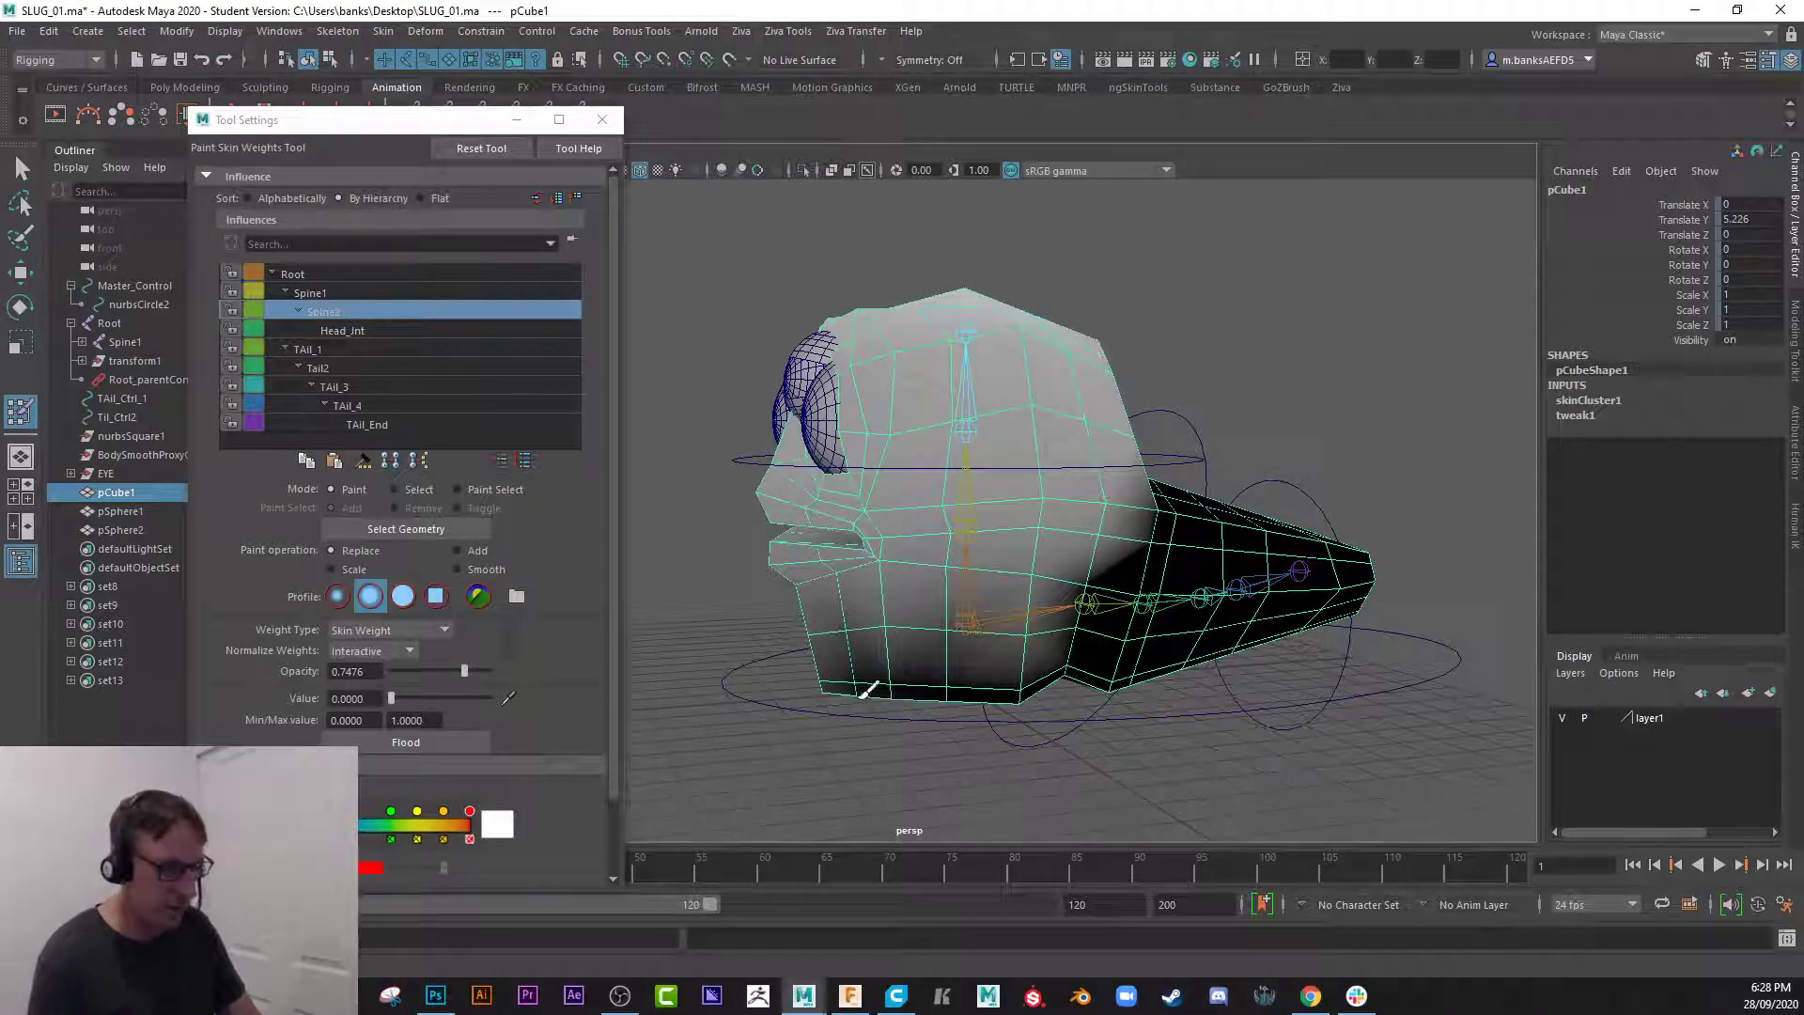
{"action": "left_click_drag", "start_coordinate": [863, 693], "coordinate": [1130, 680], "text": "alt"}
{"action": "left_click_drag", "start_coordinate": [1076, 622], "coordinate": [1200, 627]}
{"action": "mouse_move", "coordinate": [987, 637]}
{"action": "left_mouse_down", "text": "alt"}
{"action": "mouse_move", "coordinate": [1067, 612]}
{"action": "mouse_move", "coordinate": [992, 635]}
{"action": "mouse_move", "coordinate": [1088, 654]}
{"action": "left_mouse_up", "text": "alt"}
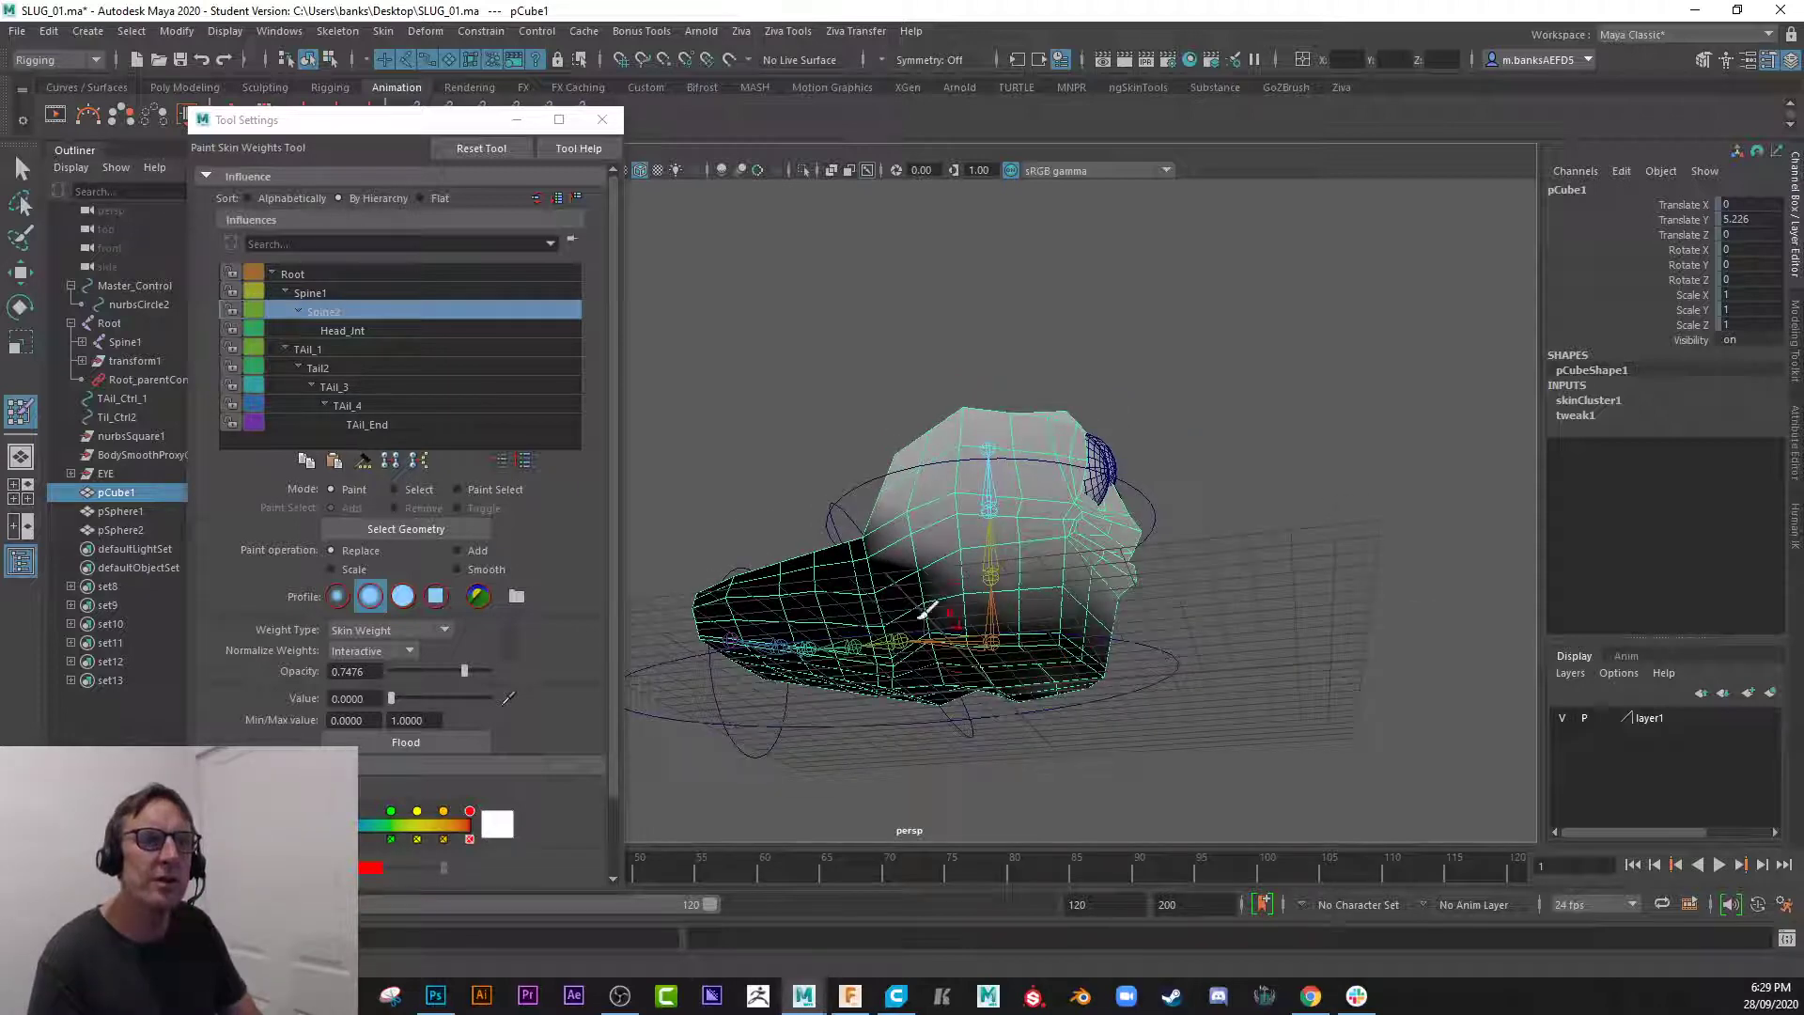
{"action": "mouse_move", "coordinate": [926, 611]}
{"action": "left_mouse_down"}
{"action": "mouse_move", "coordinate": [1080, 622]}
{"action": "mouse_move", "coordinate": [1044, 628]}
{"action": "left_mouse_up"}
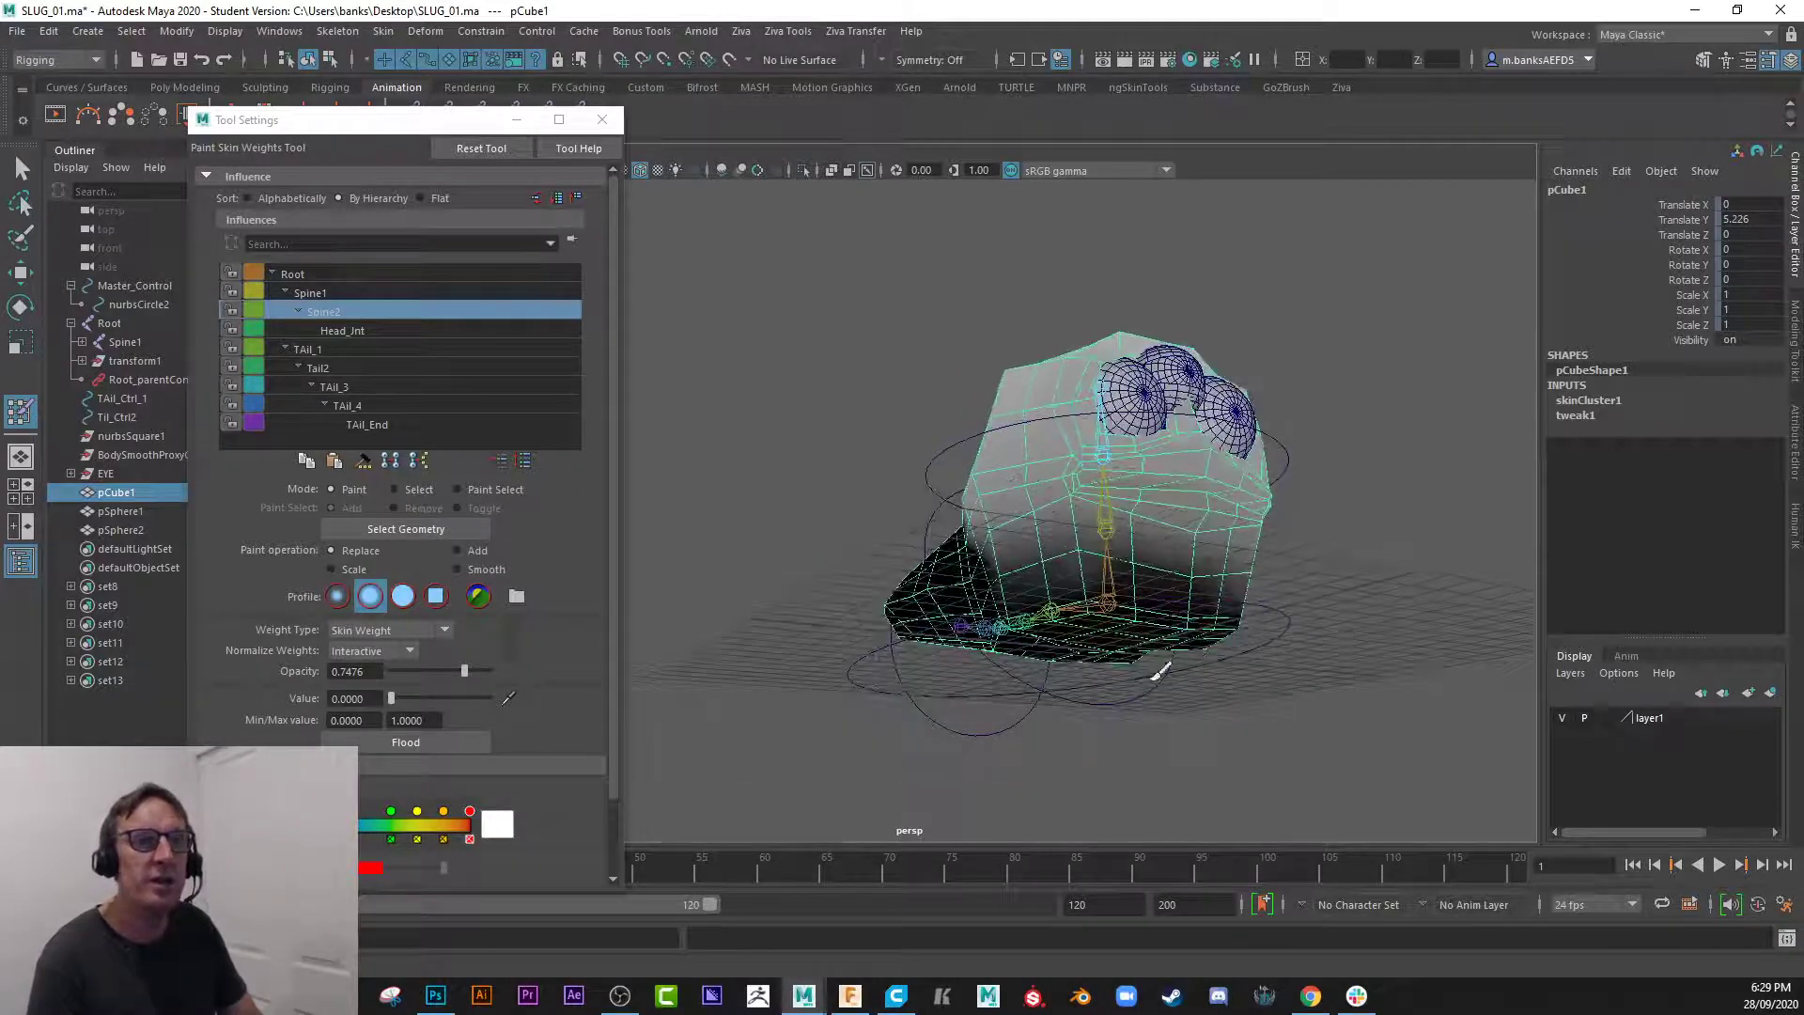
- Add Spine2 weight over the top of the head, with value about 0.22 and opacity about 0.57
{"action": "left_click_drag", "start_coordinate": [1163, 670], "coordinate": [789, 596], "text": "alt"}
{"action": "scroll", "coordinate": [907, 686], "scroll_direction": "up", "scroll_amount": 2}
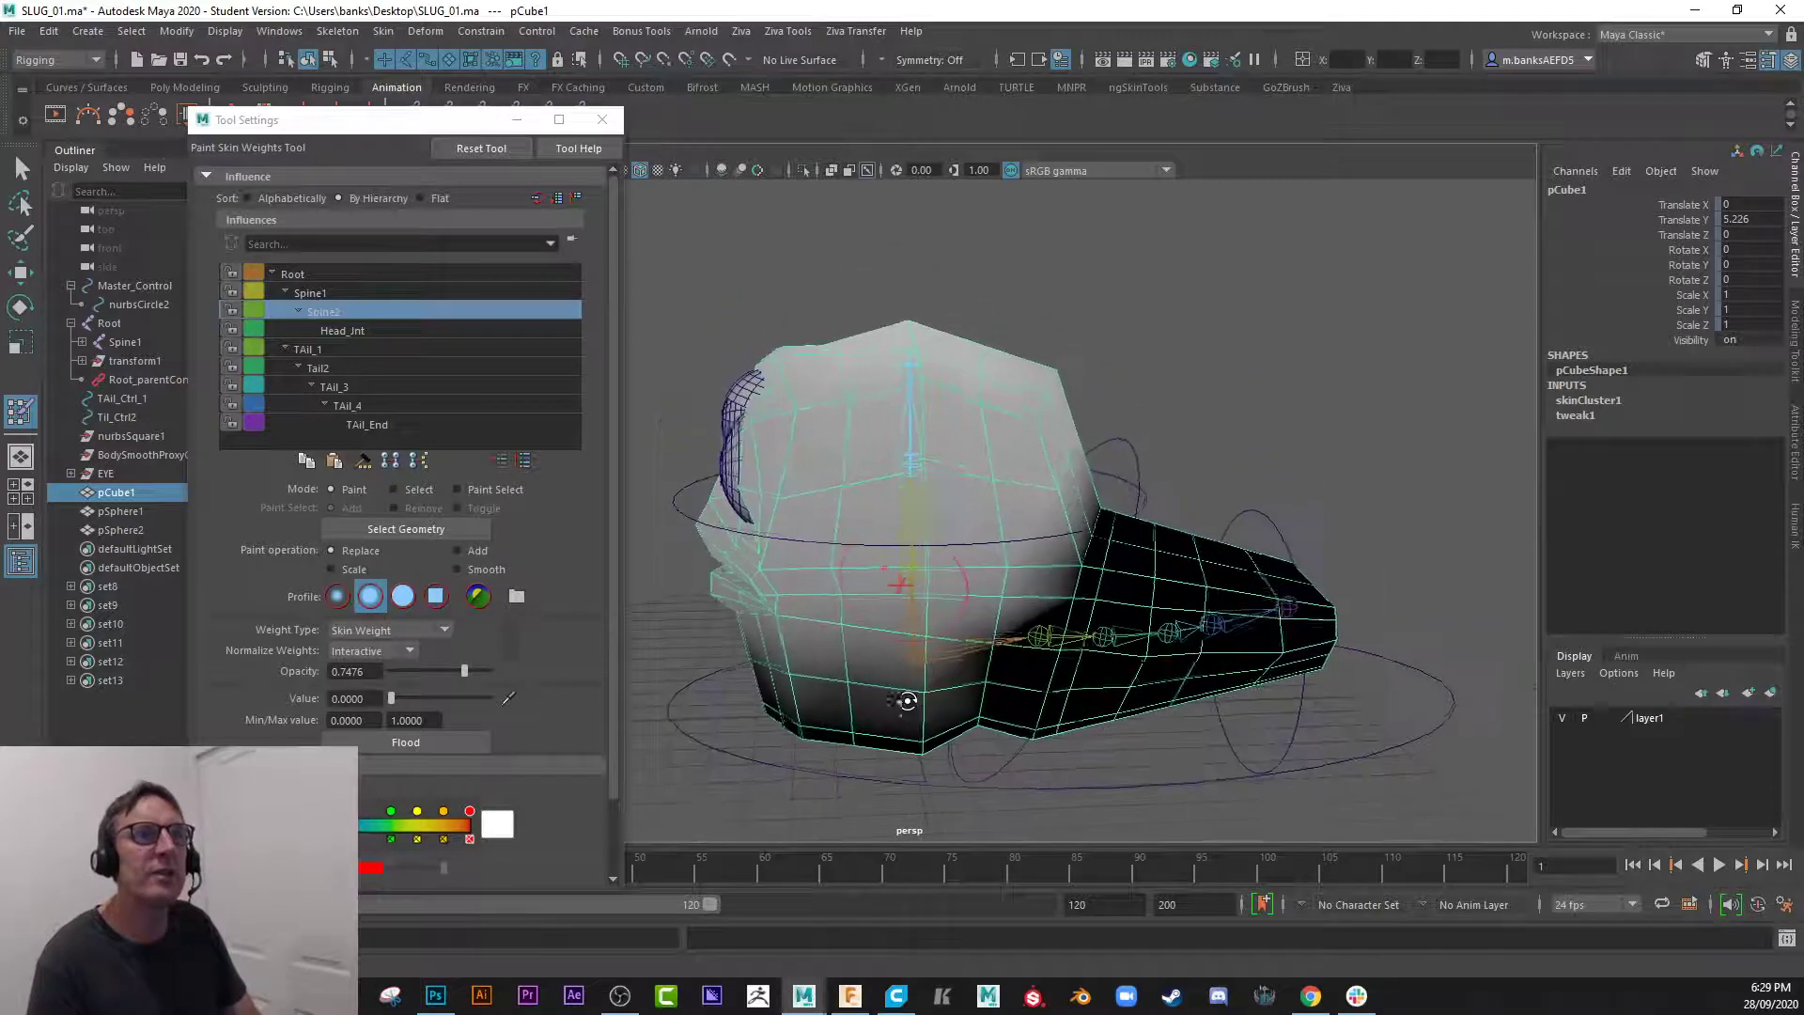
{"action": "left_click_drag", "start_coordinate": [906, 701], "coordinate": [900, 700], "text": "alt"}
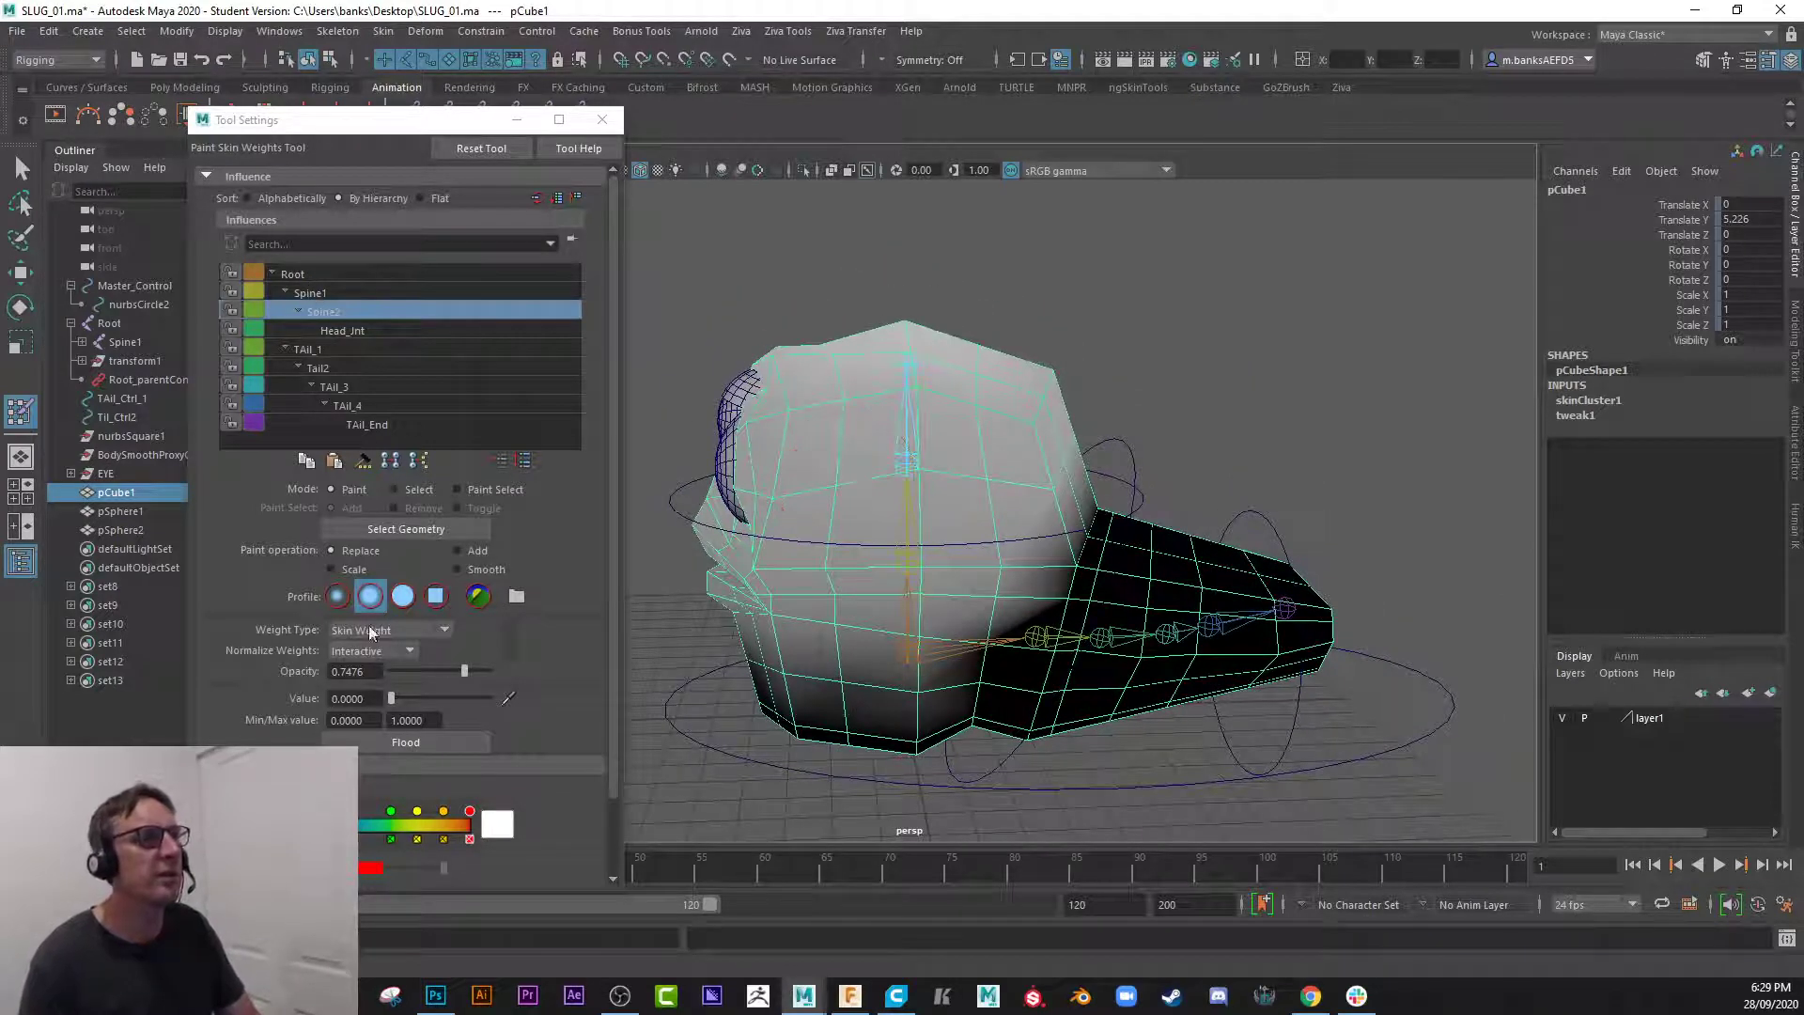
{"action": "left_click", "coordinate": [459, 552]}
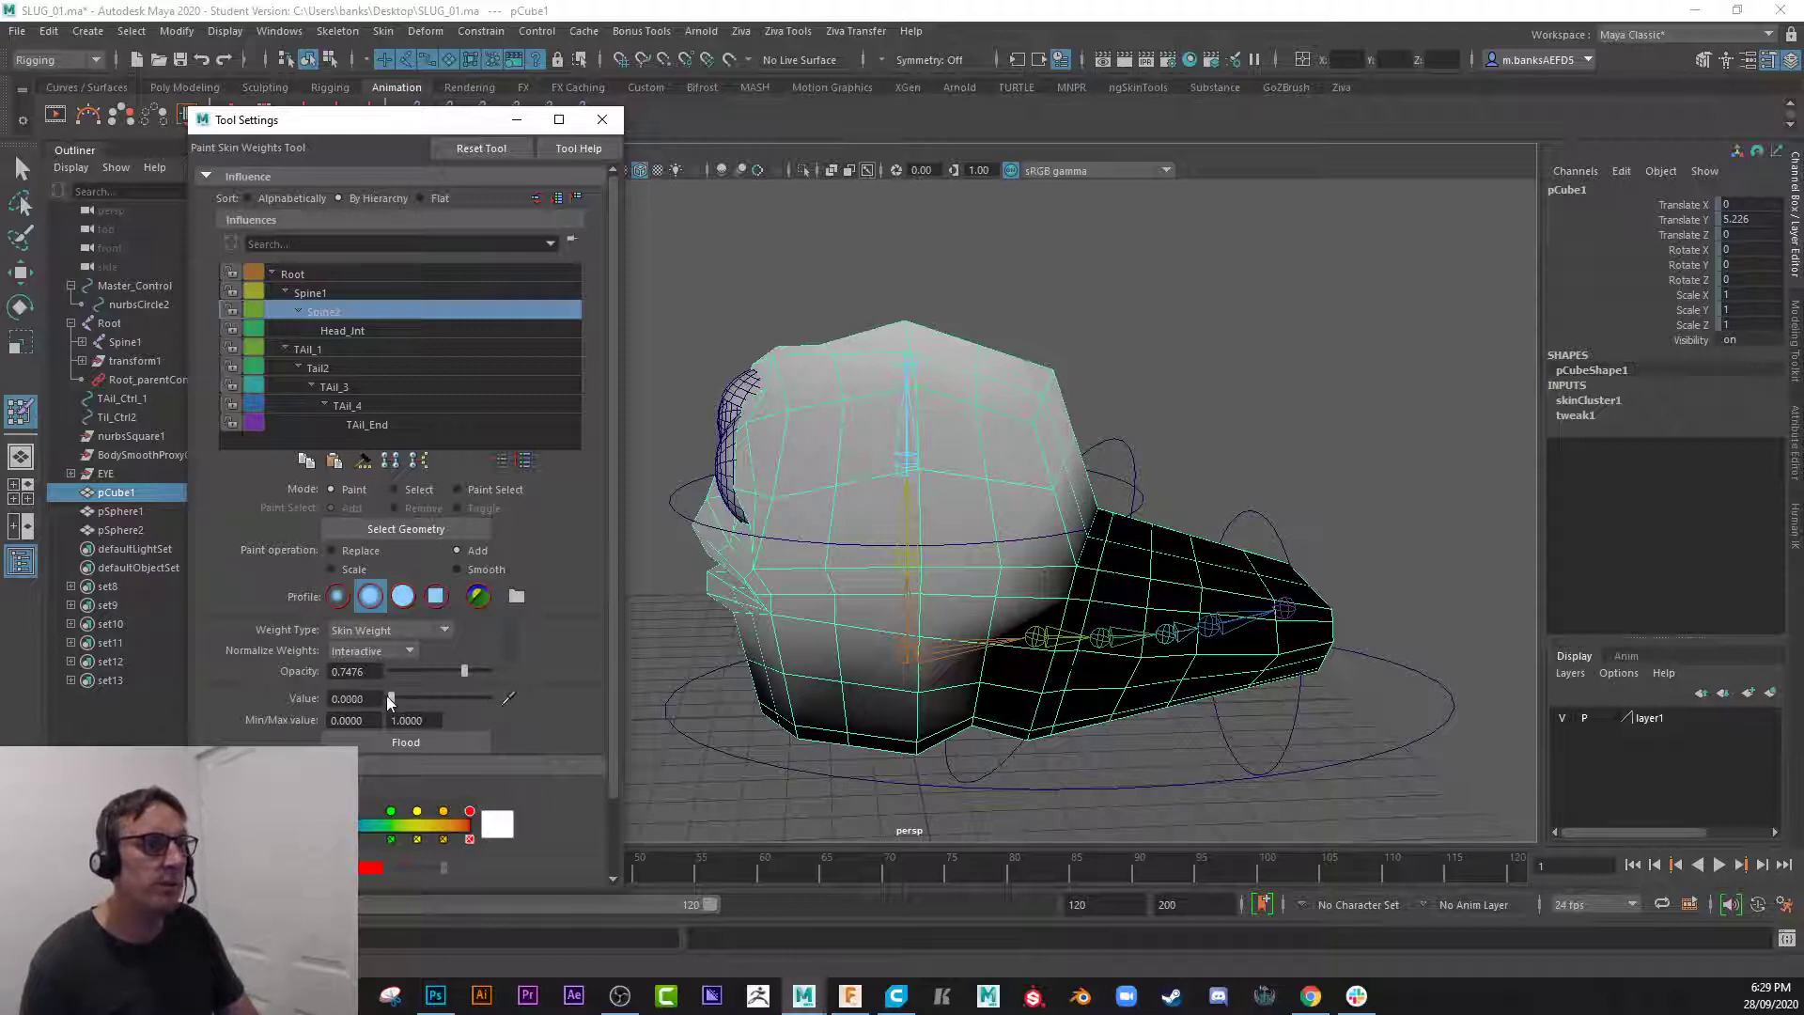
{"action": "left_click_drag", "start_coordinate": [406, 695], "coordinate": [447, 670]}
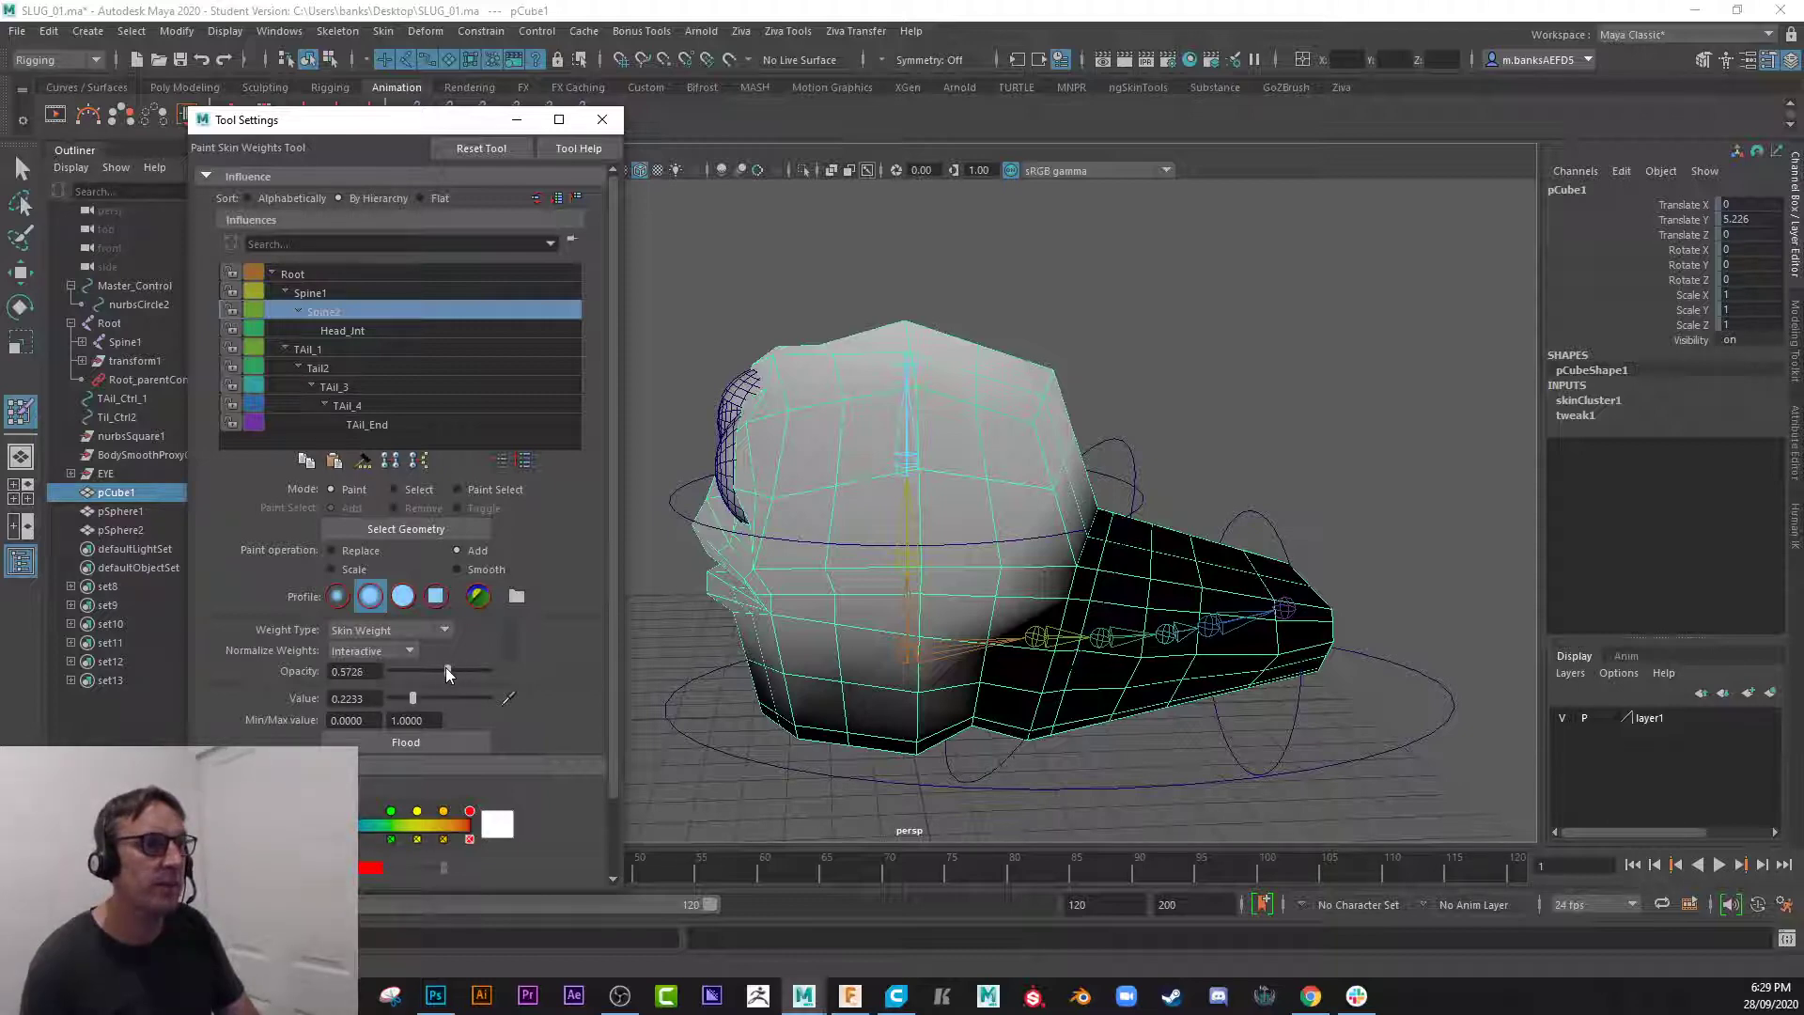
{"action": "mouse_move", "coordinate": [851, 382]}
{"action": "left_mouse_down"}
{"action": "mouse_move", "coordinate": [933, 357]}
{"action": "mouse_move", "coordinate": [857, 375]}
{"action": "mouse_move", "coordinate": [1055, 383]}
{"action": "mouse_move", "coordinate": [1087, 262]}
{"action": "mouse_move", "coordinate": [987, 282]}
{"action": "mouse_move", "coordinate": [1109, 282]}
{"action": "mouse_move", "coordinate": [1081, 329]}
{"action": "mouse_move", "coordinate": [1027, 290]}
{"action": "mouse_move", "coordinate": [737, 282]}
{"action": "mouse_move", "coordinate": [977, 508]}
{"action": "mouse_move", "coordinate": [920, 367]}
{"action": "left_mouse_up"}
{"action": "mouse_move", "coordinate": [865, 432]}
{"action": "left_mouse_down", "text": "alt"}
{"action": "mouse_move", "coordinate": [846, 410]}
{"action": "mouse_move", "coordinate": [955, 432]}
{"action": "left_mouse_up", "text": "alt"}
{"action": "mouse_move", "coordinate": [1152, 322]}
{"action": "left_mouse_down"}
{"action": "mouse_move", "coordinate": [1055, 336]}
{"action": "mouse_move", "coordinate": [1055, 407]}
{"action": "left_mouse_up"}
- Smooth Spine2's weights across the whole mesh by flooding with the Smooth operation
{"action": "left_click_drag", "start_coordinate": [921, 690], "coordinate": [672, 650], "text": "alt"}
{"action": "left_click", "coordinate": [458, 570]}
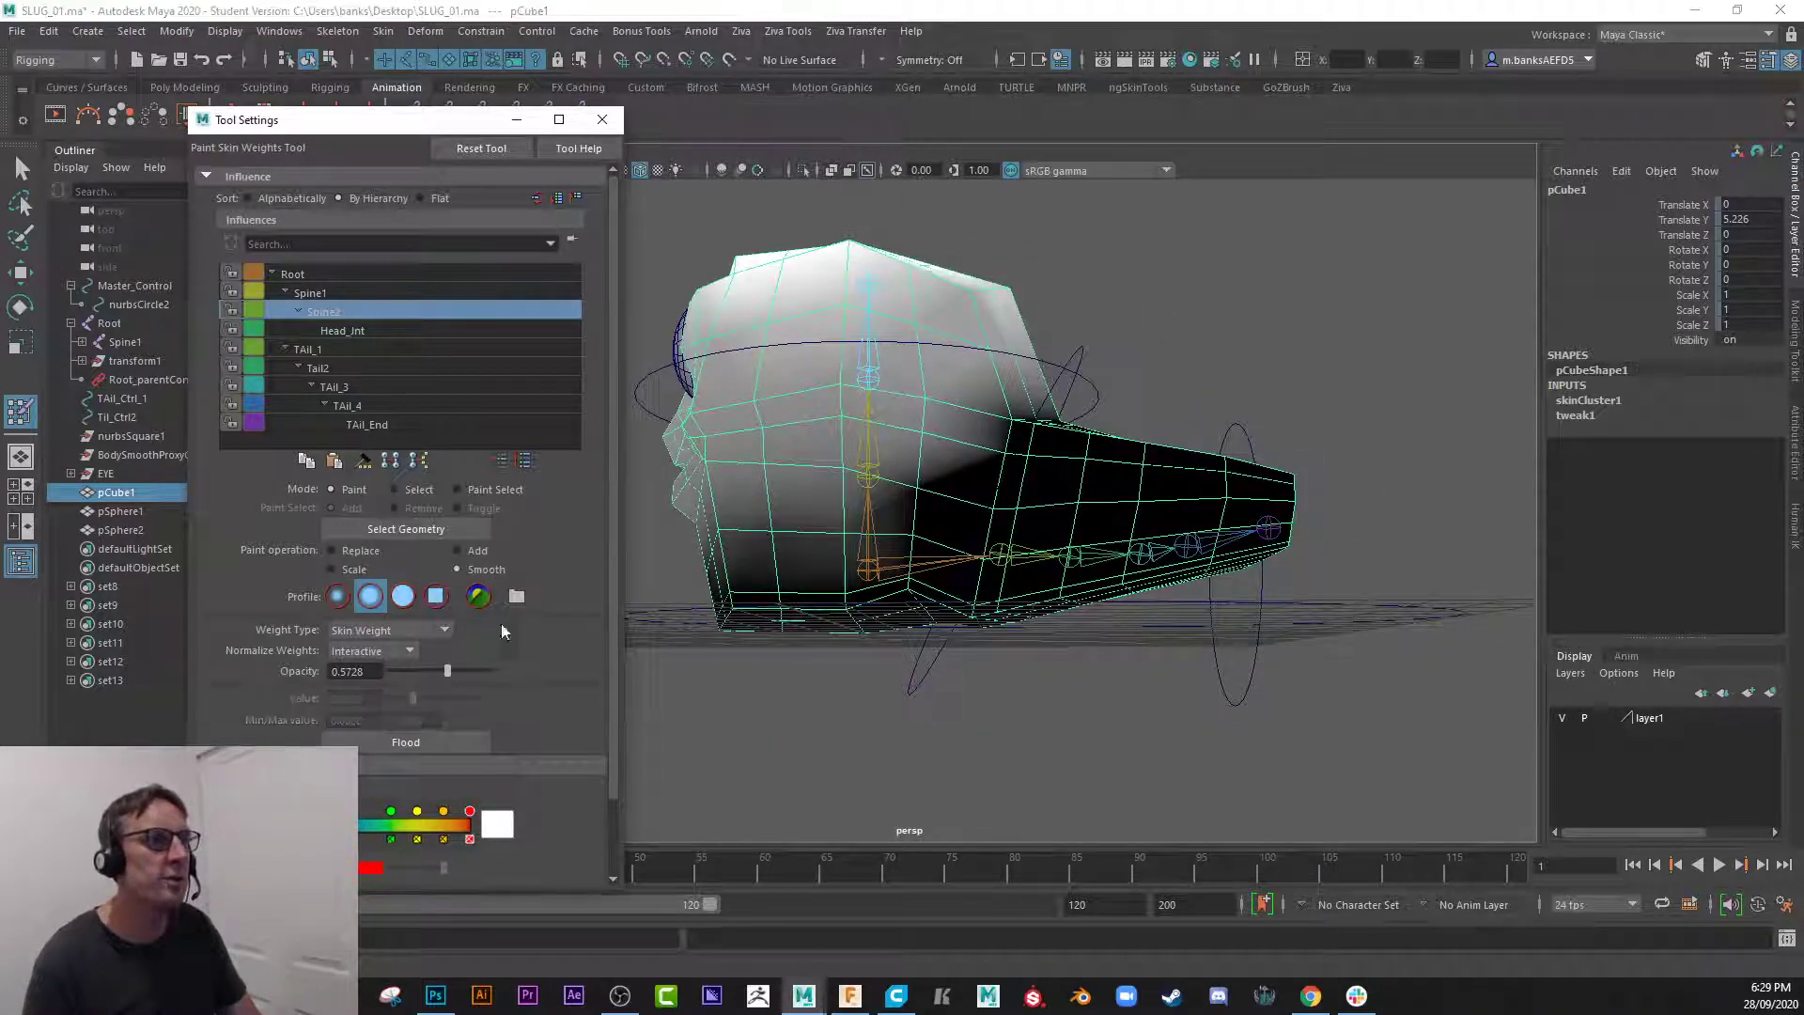
{"action": "left_click", "coordinate": [401, 744]}
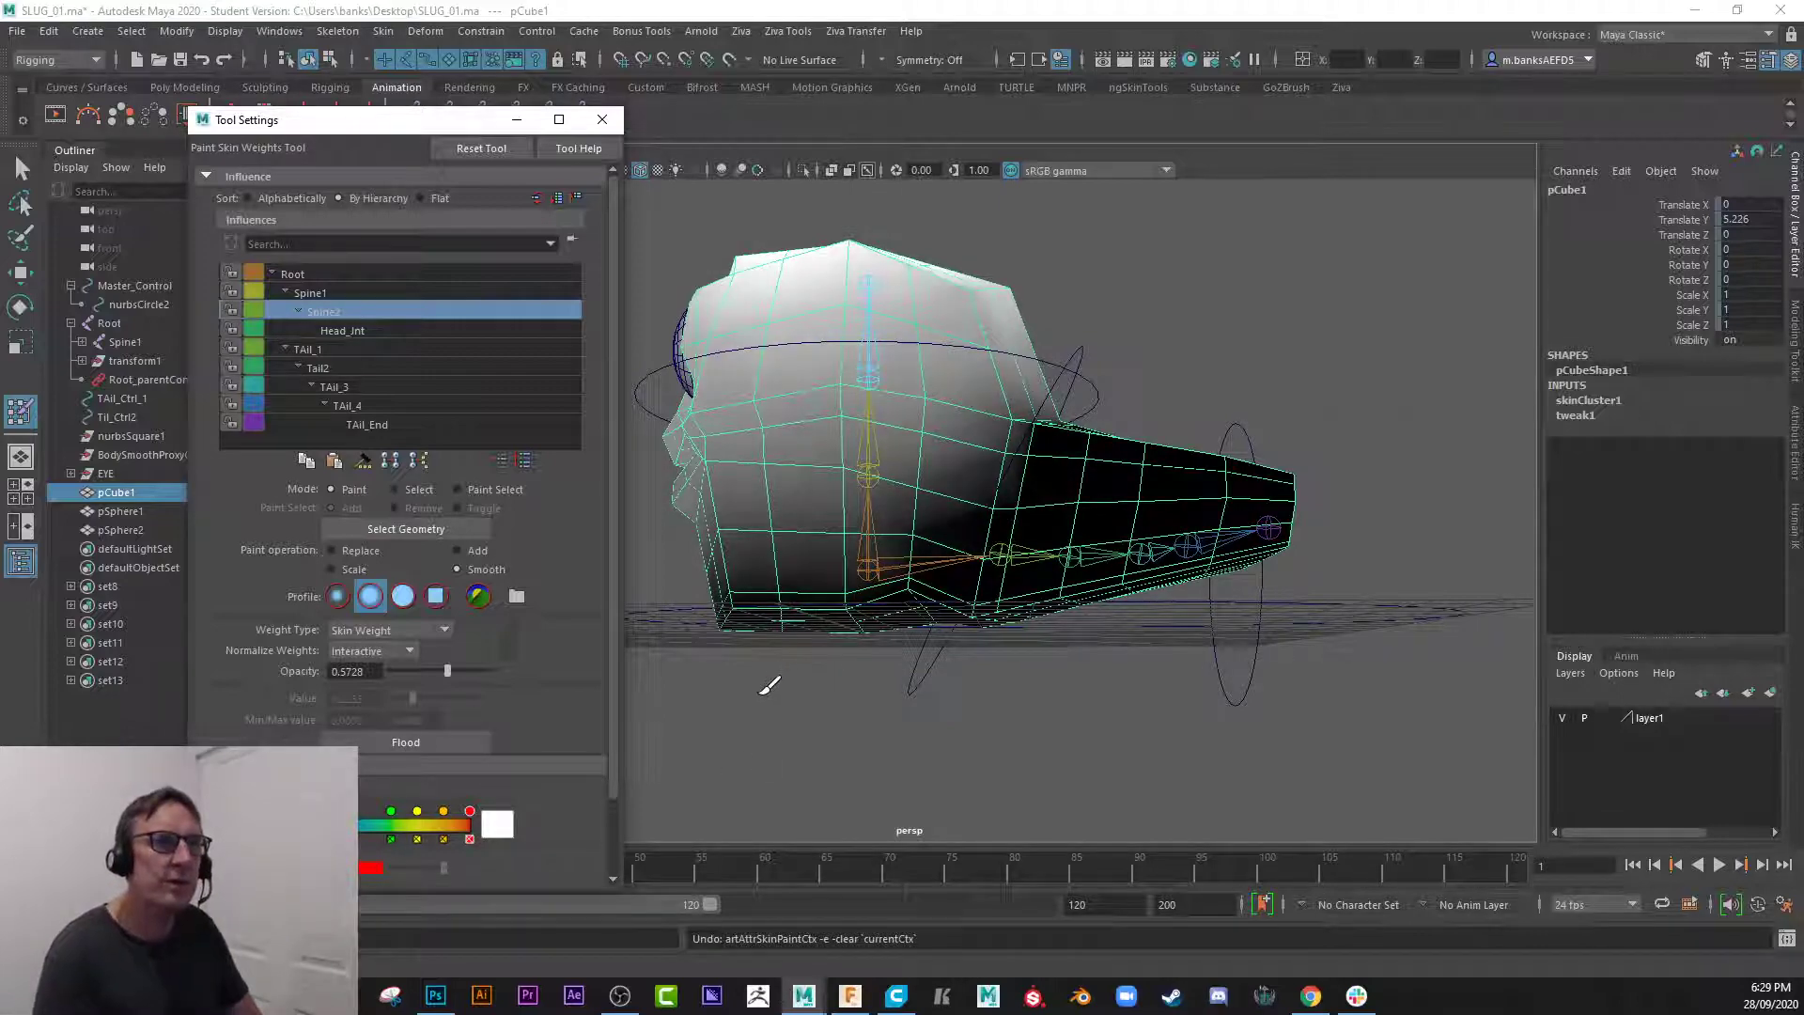
- Test the body deformation by rotating the nurbsCircle2 control slightly about its X axis, and undo the rotation
{"action": "mouse_move", "coordinate": [765, 685]}
{"action": "left_mouse_down", "text": "alt"}
{"action": "mouse_move", "coordinate": [805, 657]}
{"action": "mouse_move", "coordinate": [846, 459]}
{"action": "left_mouse_up", "text": "alt"}
{"action": "left_click_drag", "start_coordinate": [728, 612], "coordinate": [996, 609], "text": "alt"}
{"action": "right_click_drag", "start_coordinate": [996, 609], "coordinate": [733, 599], "text": "alt"}
{"action": "left_click_drag", "start_coordinate": [733, 599], "coordinate": [782, 586], "text": "alt"}
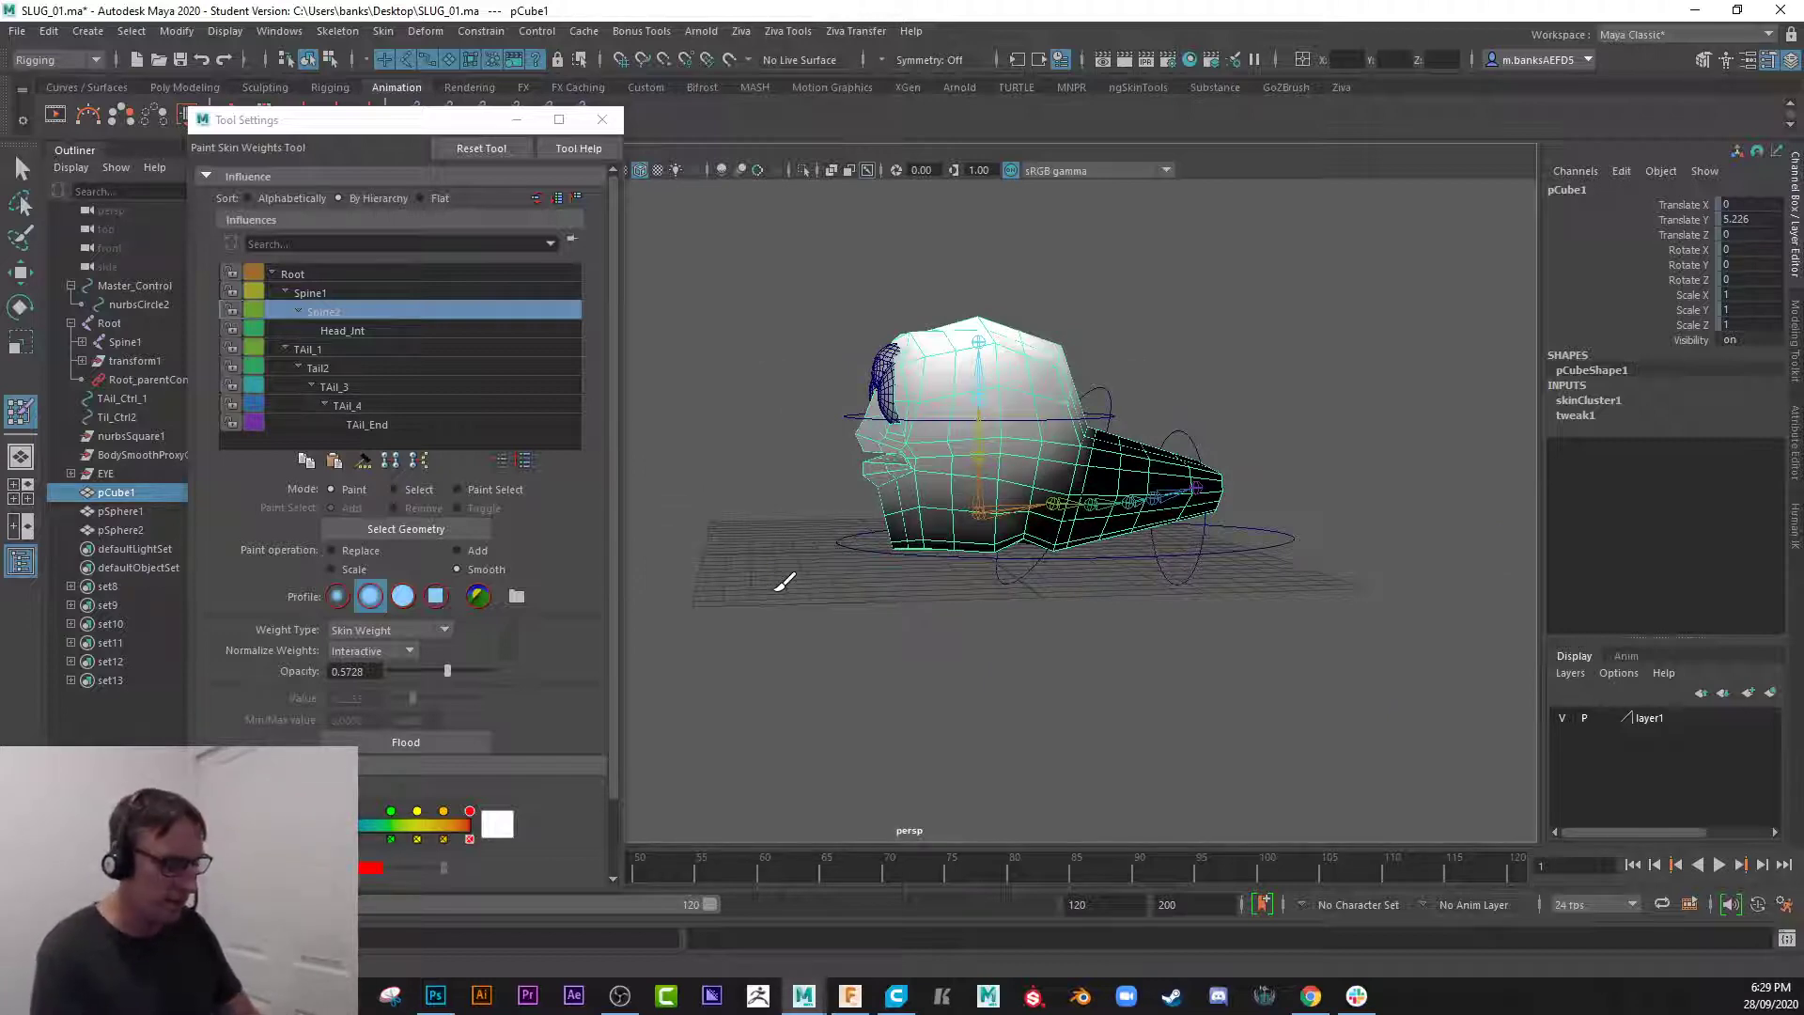
{"action": "key", "text": "w"}
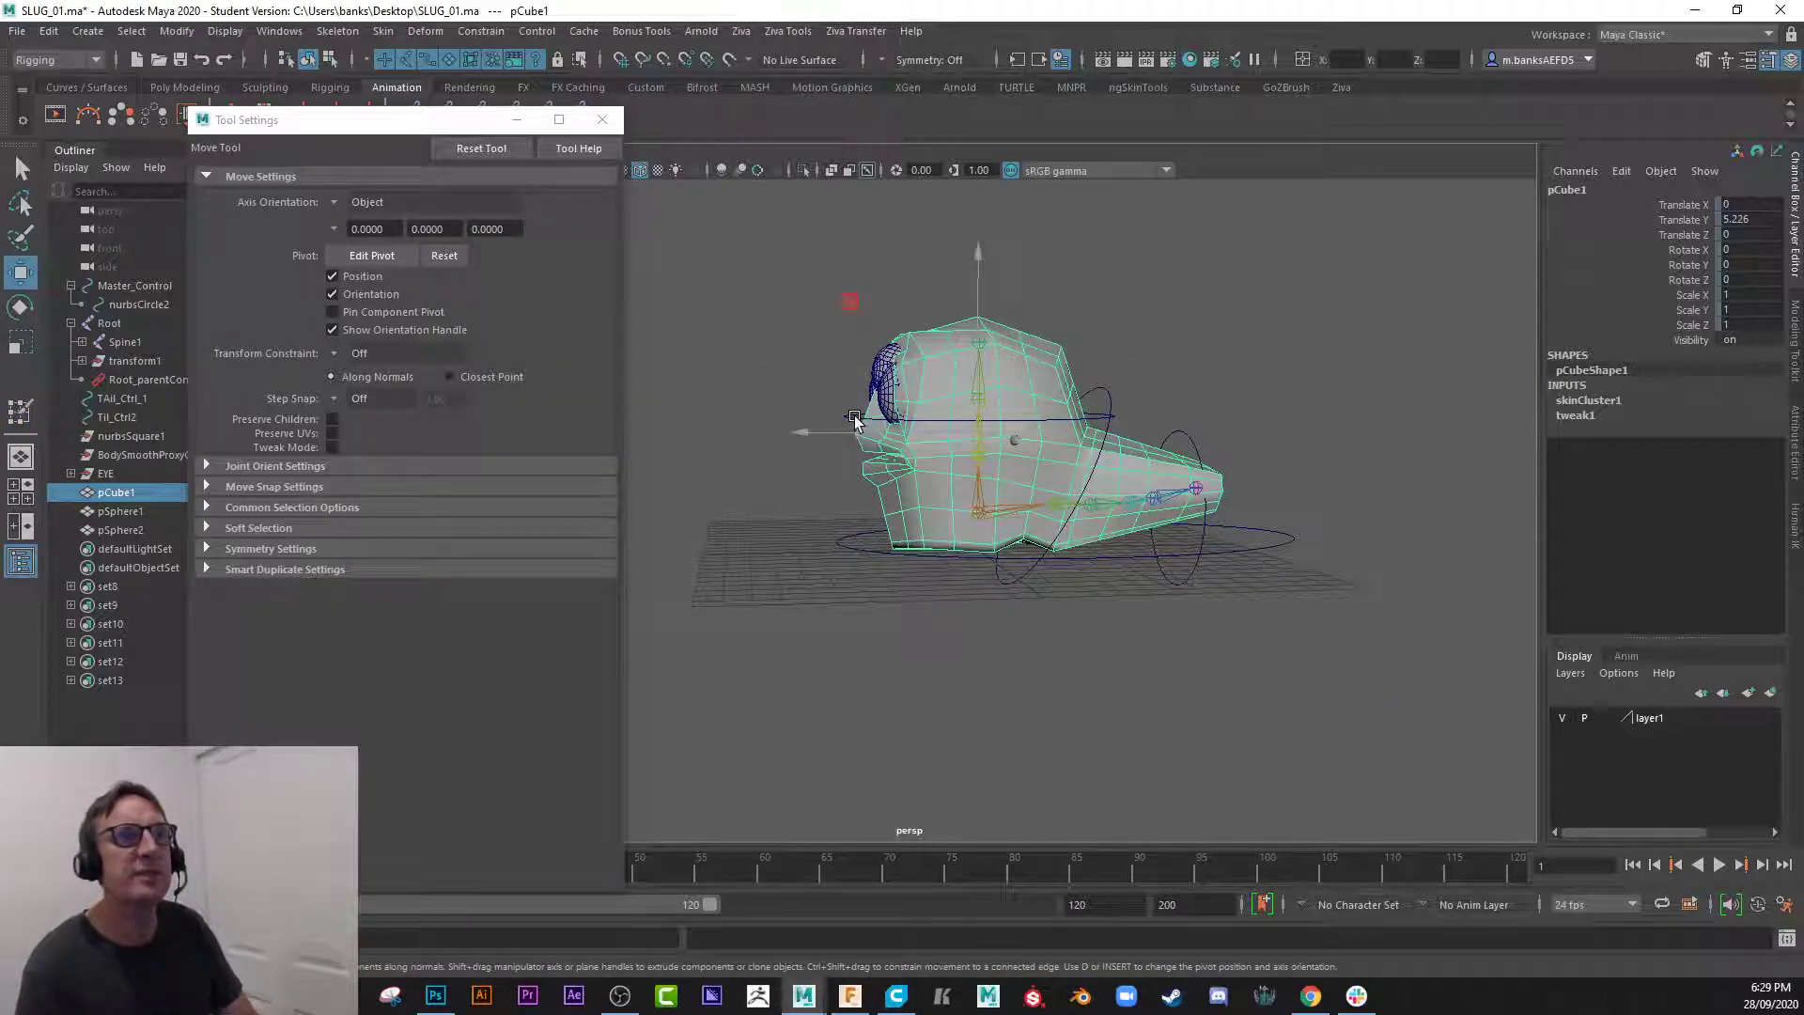
{"action": "left_click", "coordinate": [854, 418]}
{"action": "key", "text": "e"}
{"action": "mouse_move", "coordinate": [872, 317]}
{"action": "left_mouse_down"}
{"action": "mouse_move", "coordinate": [842, 388]}
{"action": "mouse_move", "coordinate": [887, 322]}
{"action": "left_mouse_up"}
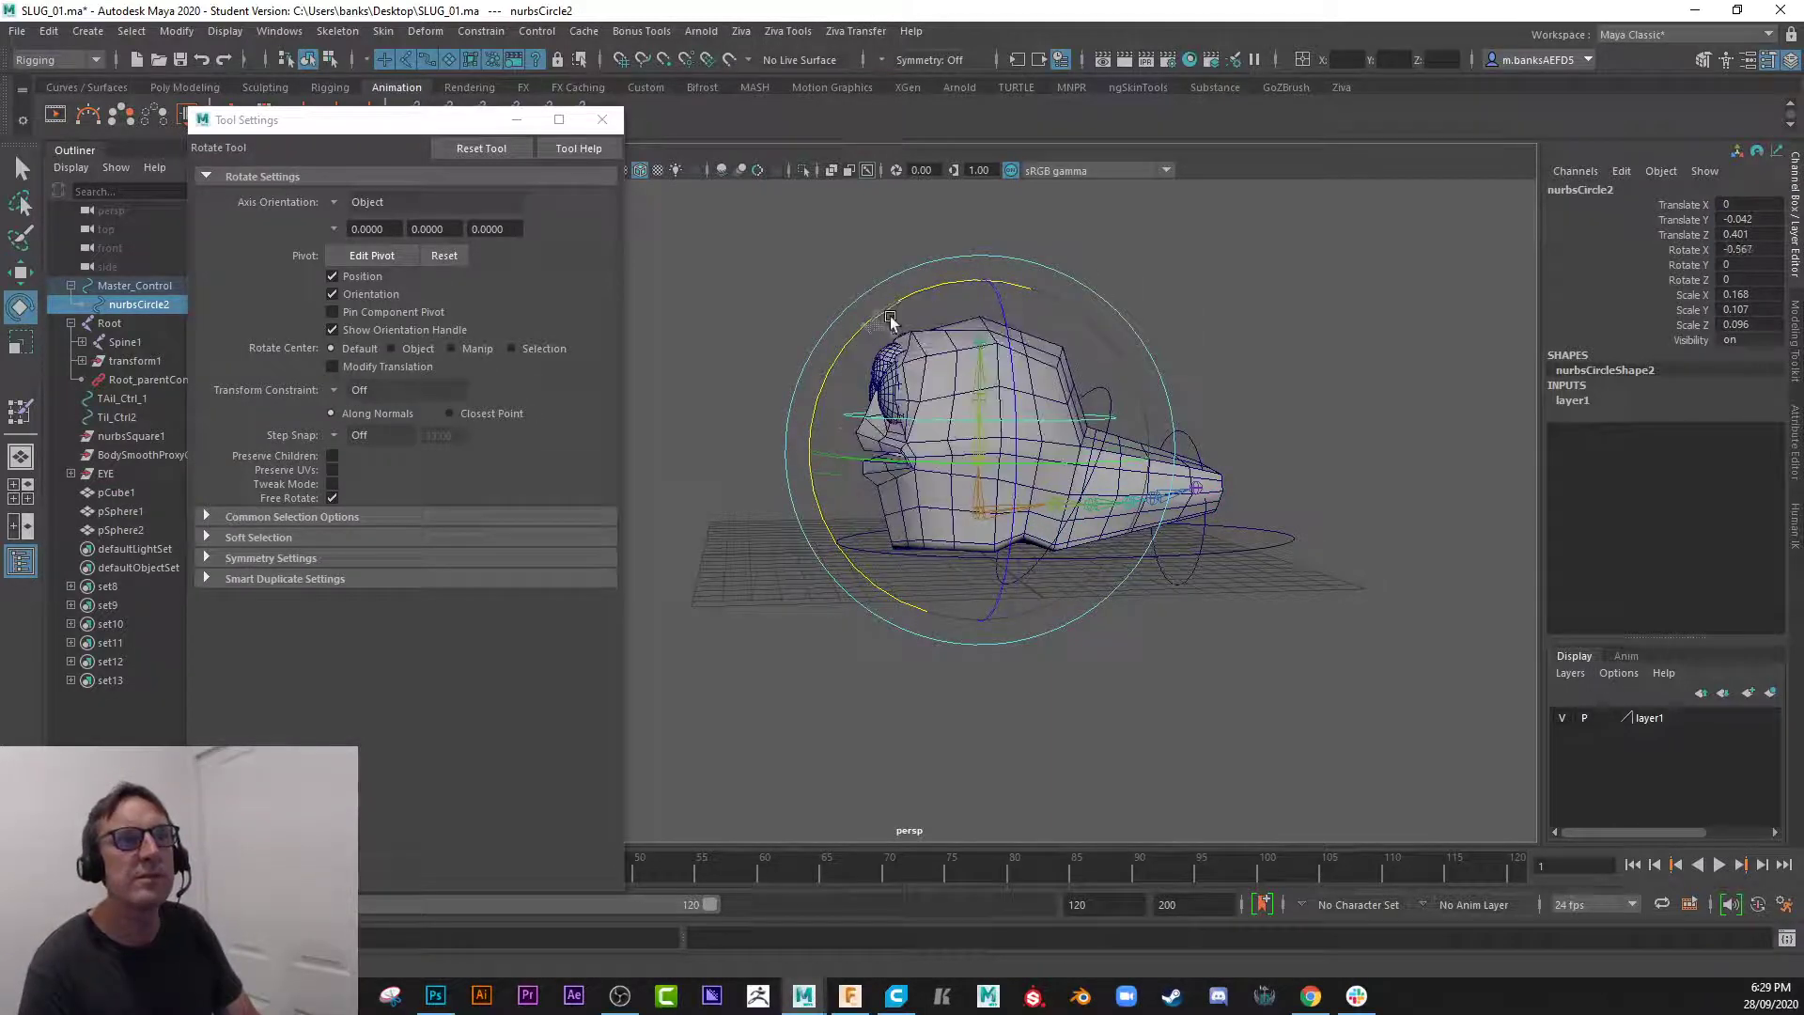
{"action": "key", "text": "ctrl+z"}
- Examine the slug mesh and the nurbsCircle2 head control from the front and the side
{"action": "right_click_drag", "start_coordinate": [797, 498], "coordinate": [785, 554], "text": "alt"}
{"action": "mouse_move", "coordinate": [785, 554]}
{"action": "left_mouse_down", "text": "alt"}
{"action": "mouse_move", "coordinate": [780, 579]}
{"action": "mouse_move", "coordinate": [820, 564]}
{"action": "left_mouse_up", "text": "alt"}
{"action": "mouse_move", "coordinate": [820, 563]}
{"action": "right_mouse_down", "text": "alt"}
{"action": "mouse_move", "coordinate": [1039, 634]}
{"action": "mouse_move", "coordinate": [800, 567]}
{"action": "right_mouse_up", "text": "alt"}
{"action": "left_click_drag", "start_coordinate": [801, 567], "coordinate": [886, 572], "text": "alt"}
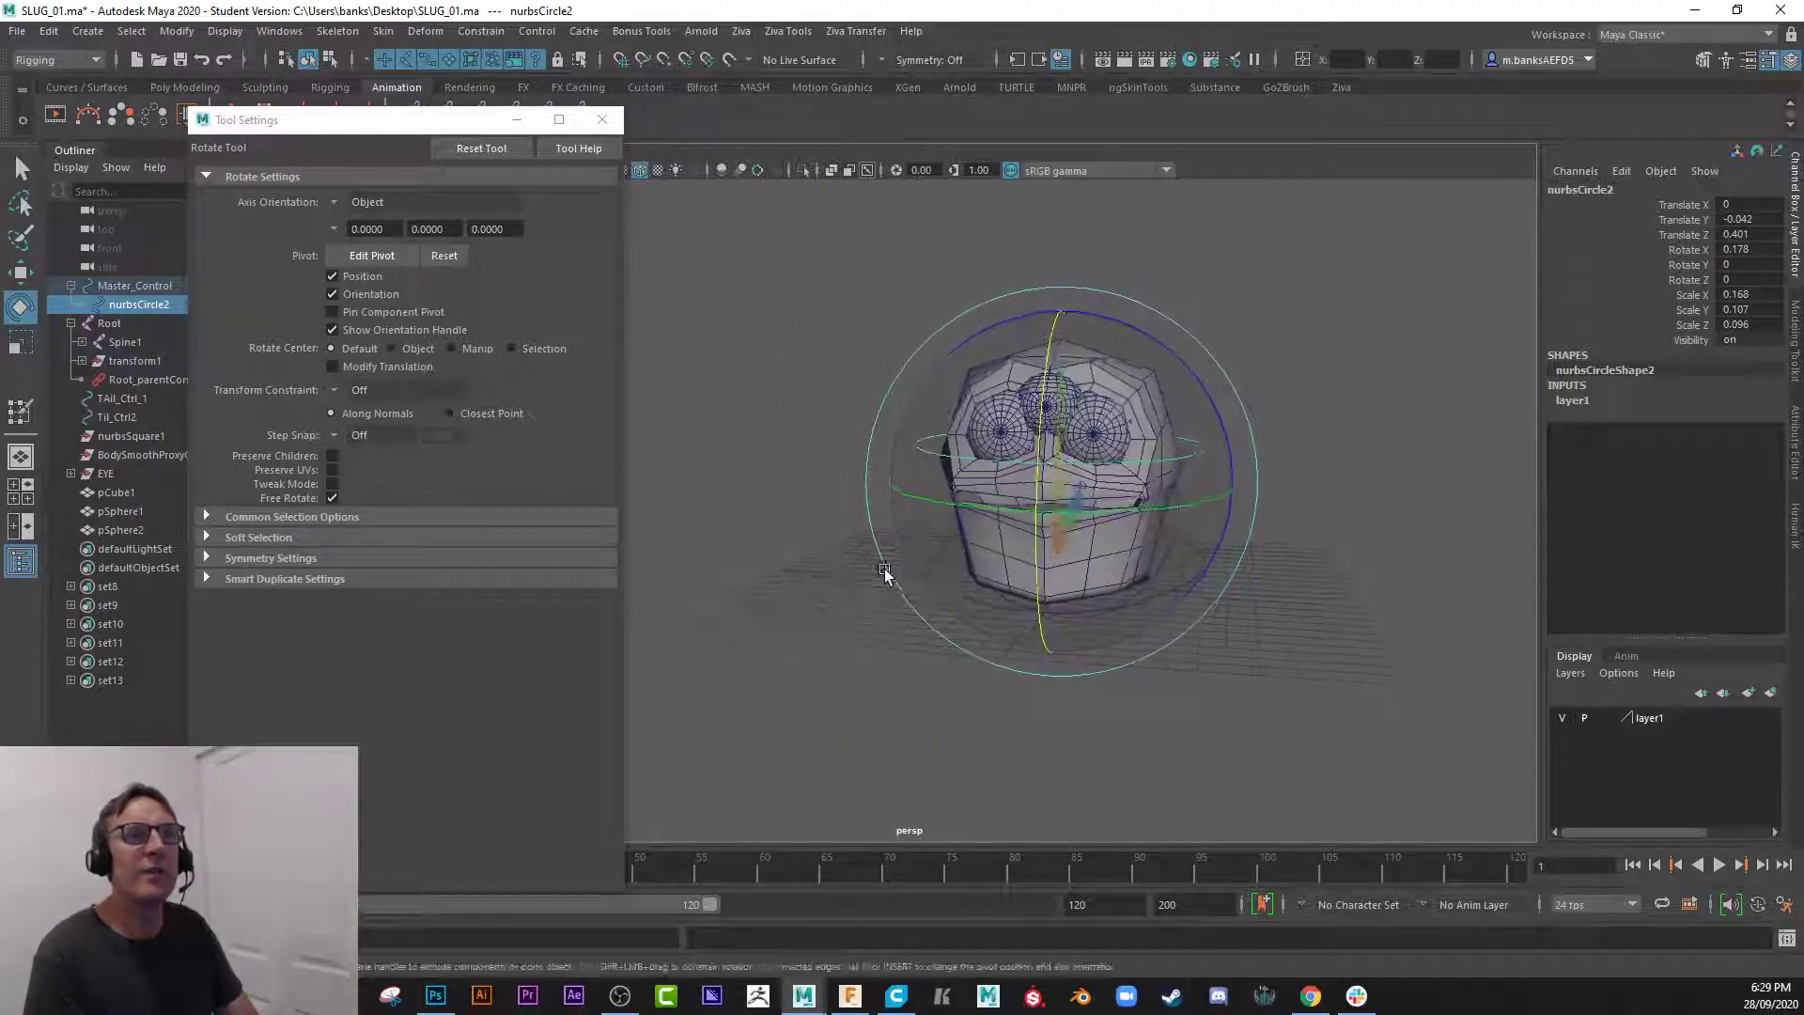
{"action": "right_click_drag", "start_coordinate": [887, 572], "coordinate": [1289, 664], "text": "alt"}
{"action": "middle_click_drag", "start_coordinate": [1289, 665], "coordinate": [940, 700], "text": "alt"}
{"action": "left_click_drag", "start_coordinate": [940, 700], "coordinate": [1007, 674], "text": "alt"}
{"action": "right_click_drag", "start_coordinate": [1006, 674], "coordinate": [970, 558], "text": "alt"}
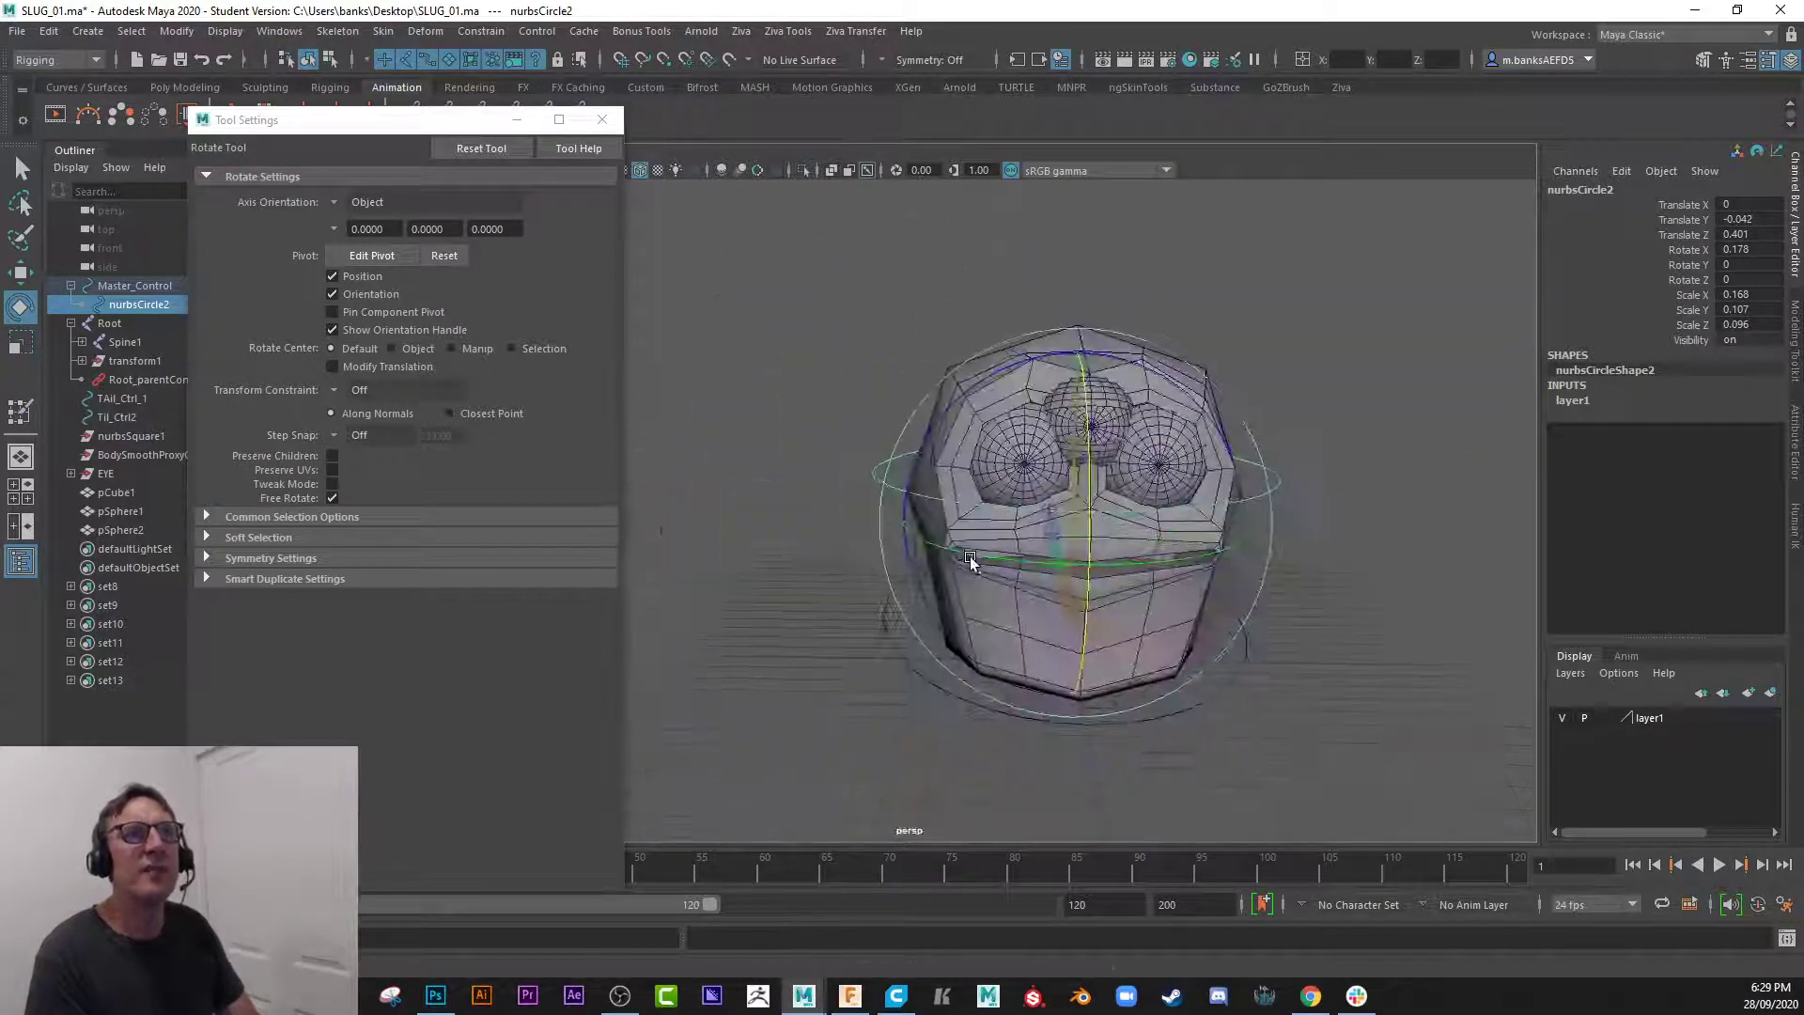
{"action": "left_click_drag", "start_coordinate": [970, 558], "coordinate": [699, 494], "text": "alt"}
{"action": "left_click", "coordinate": [872, 469]}
{"action": "left_click", "coordinate": [805, 413]}
{"action": "left_click", "coordinate": [787, 474]}
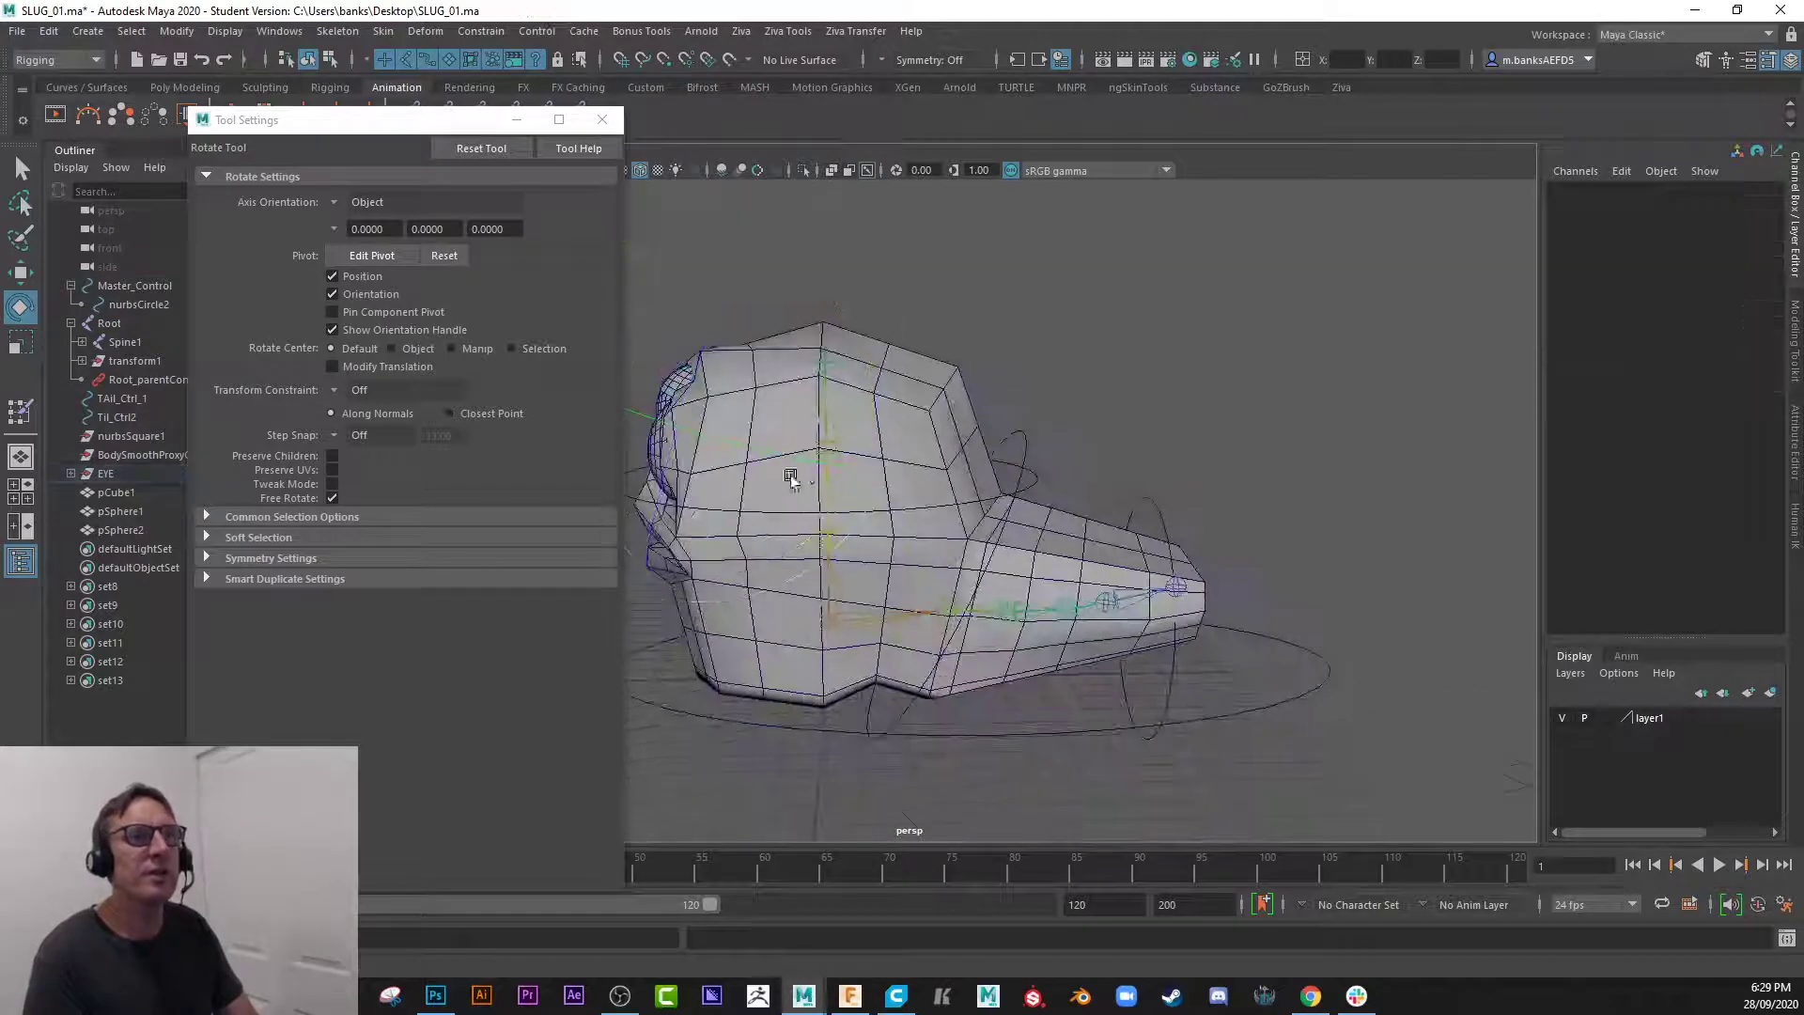
{"action": "left_click", "coordinate": [822, 457]}
{"action": "left_click", "coordinate": [1162, 406]}
{"action": "left_click", "coordinate": [1021, 479]}
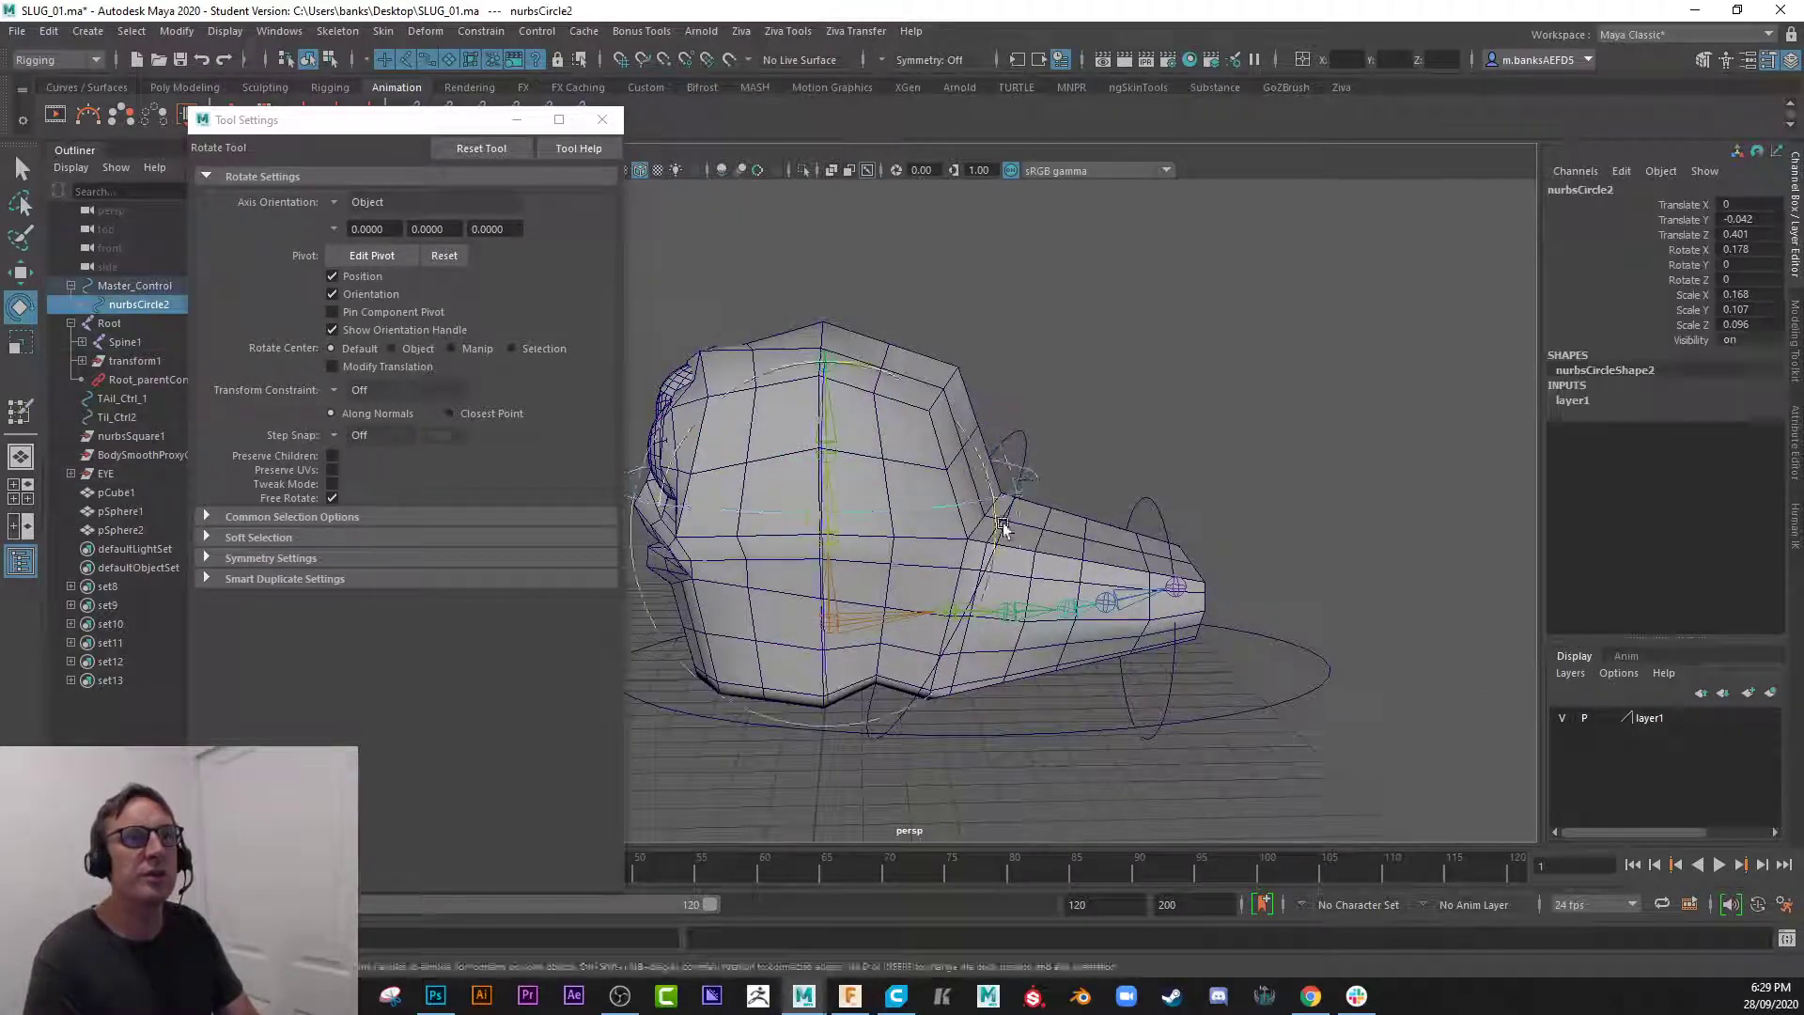
{"action": "mouse_move", "coordinate": [1021, 477]}
{"action": "left_mouse_down", "text": "alt"}
{"action": "mouse_move", "coordinate": [1055, 536]}
{"action": "mouse_move", "coordinate": [998, 508]}
{"action": "mouse_move", "coordinate": [1034, 509]}
{"action": "left_mouse_up", "text": "alt"}
{"action": "right_click_drag", "start_coordinate": [1035, 508], "coordinate": [1136, 575], "text": "alt"}
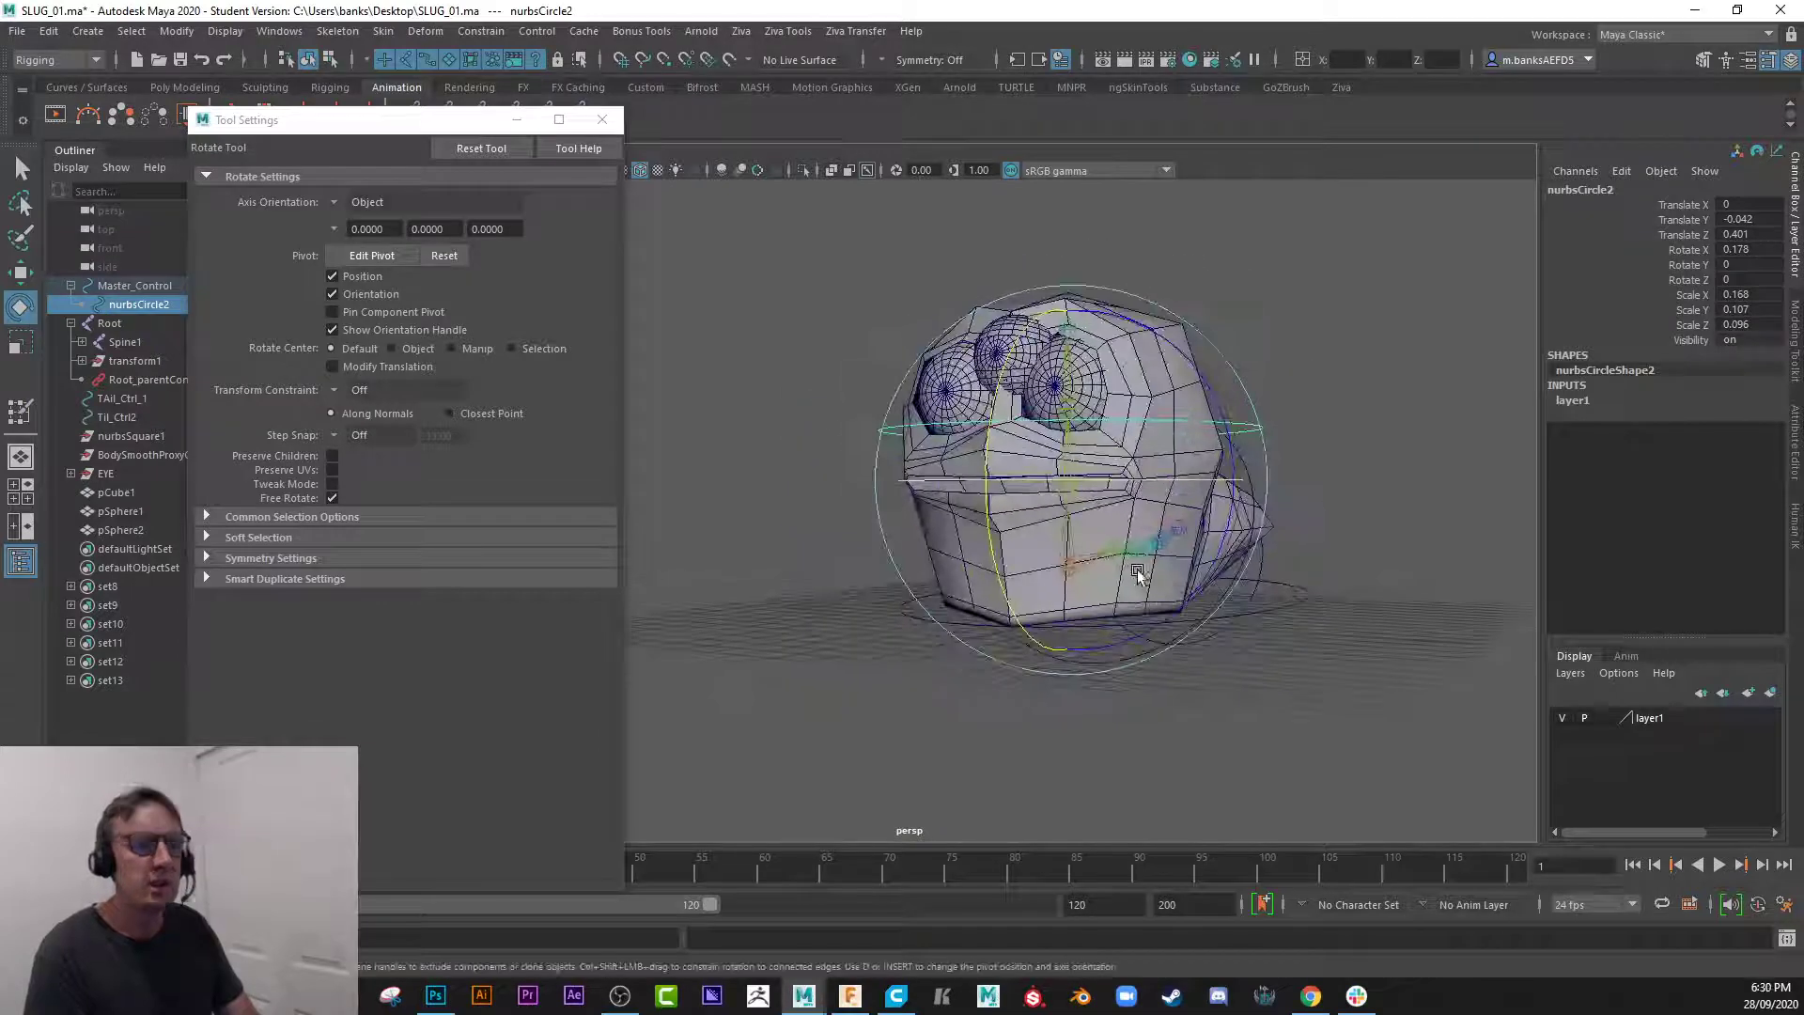
- Select pCube1, display it with smooth mesh preview, and reposition the Tool Settings window
{"action": "left_click", "coordinate": [841, 369]}
{"action": "left_click", "coordinate": [1155, 381]}
{"action": "key", "text": "3"}
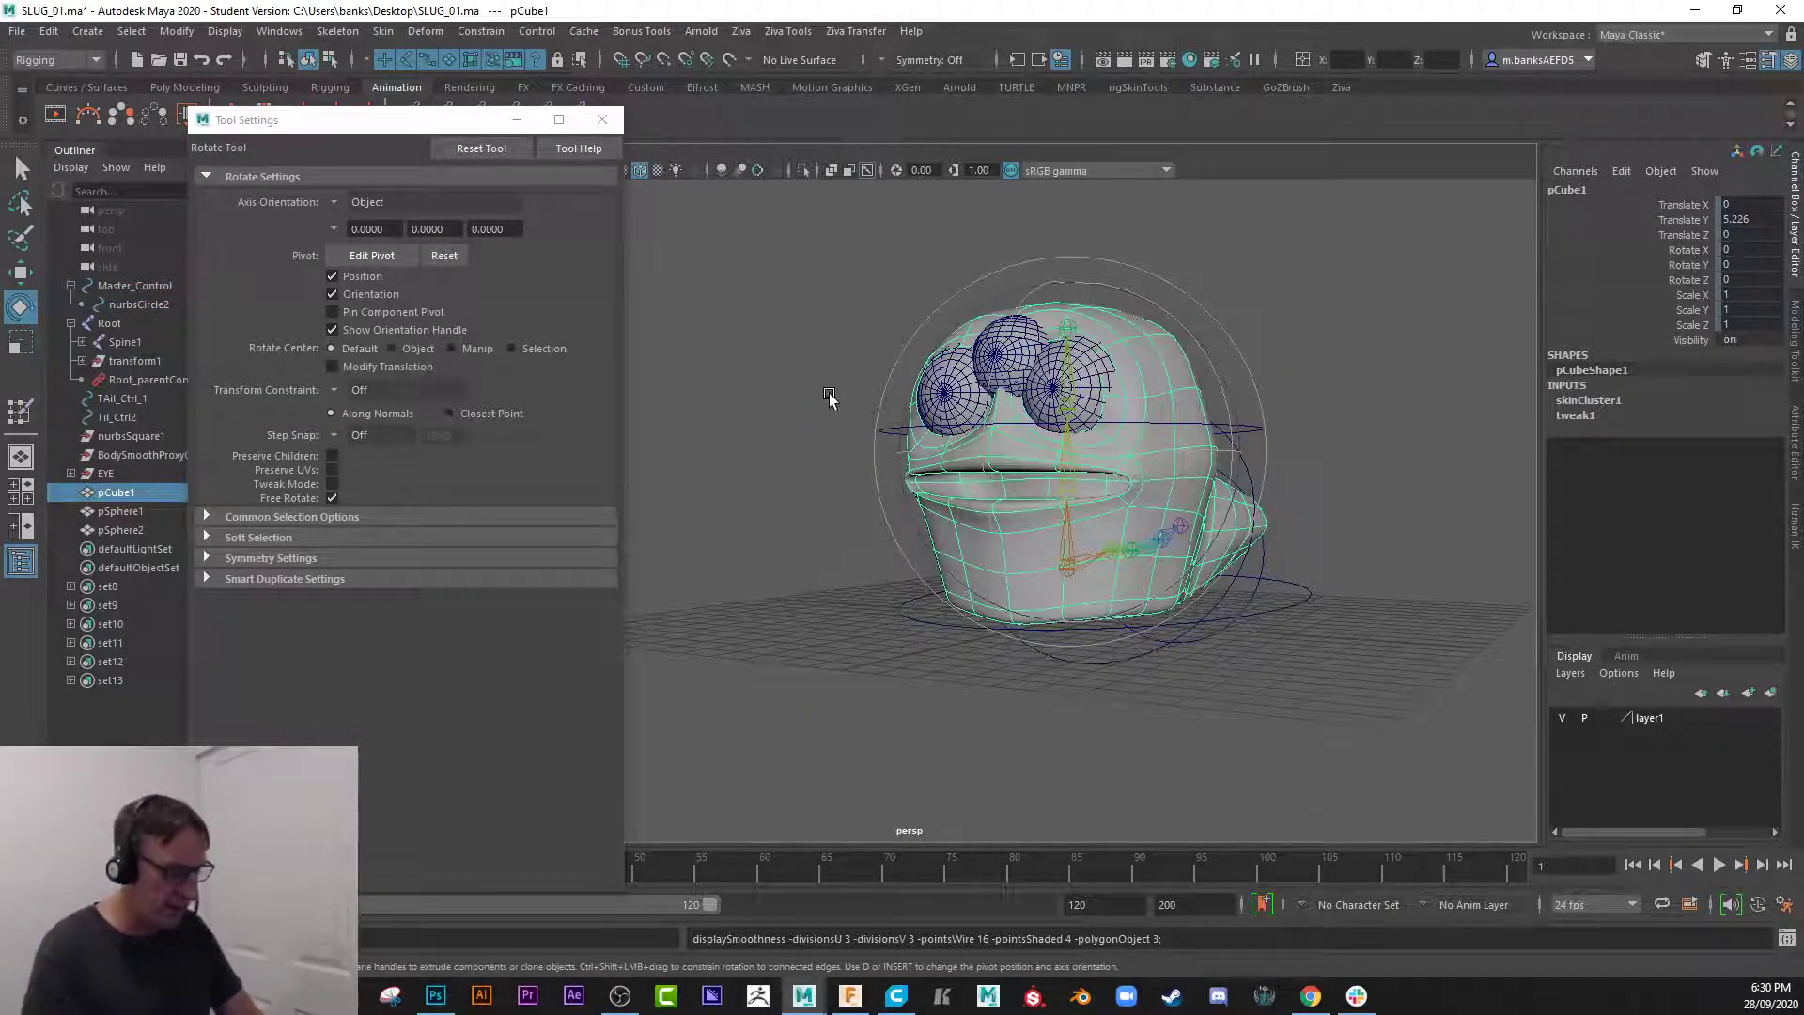
{"action": "left_click_drag", "start_coordinate": [829, 398], "coordinate": [770, 399], "text": "alt"}
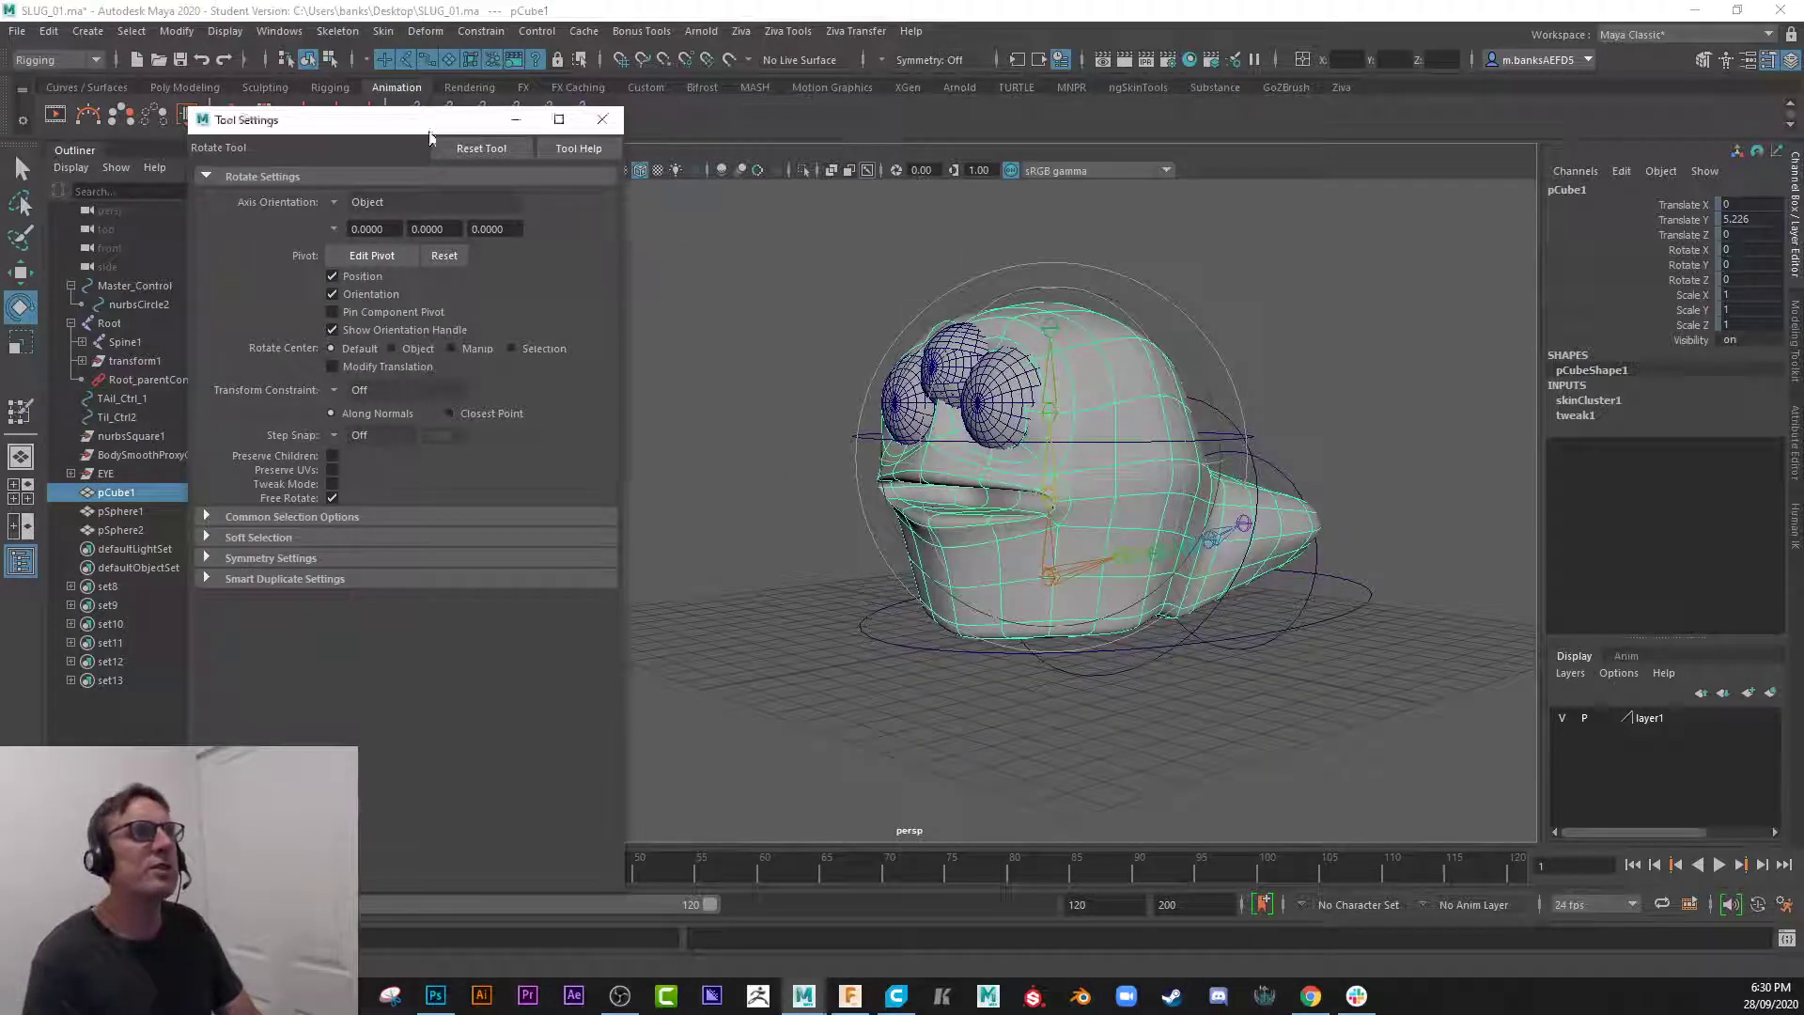
{"action": "left_click_drag", "start_coordinate": [429, 139], "coordinate": [467, 216]}
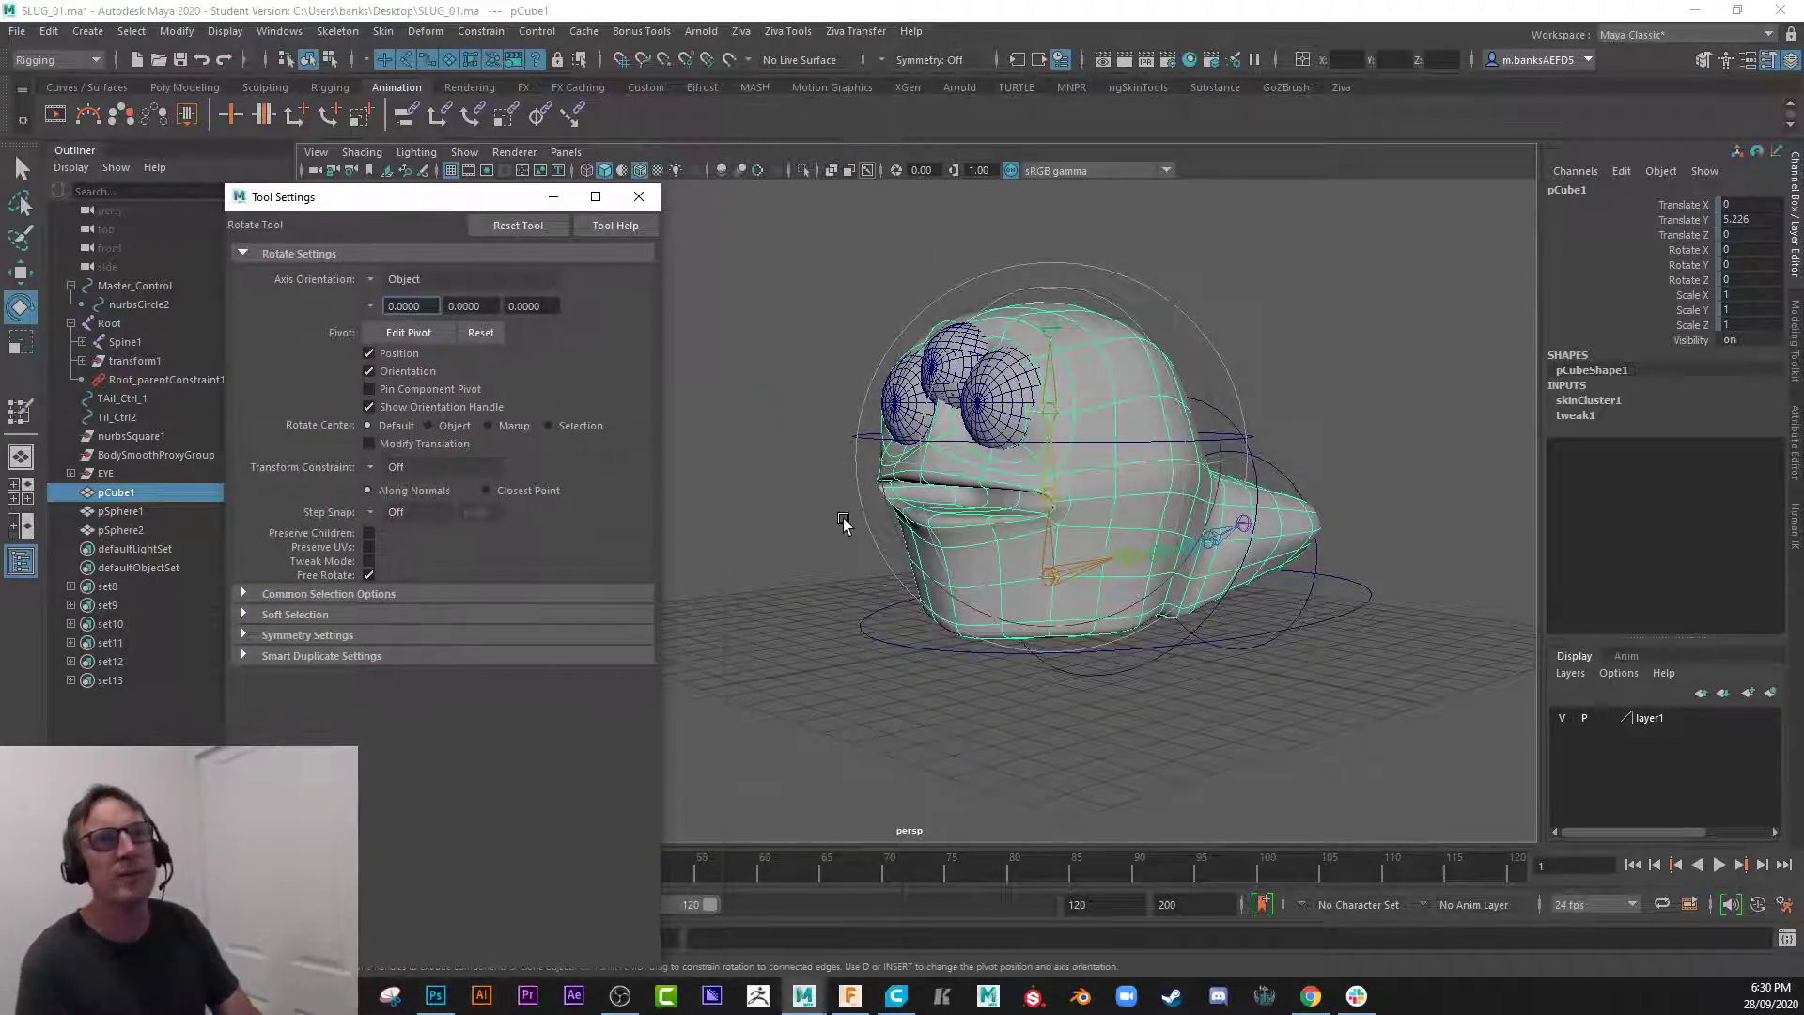
{"action": "left_click_drag", "start_coordinate": [843, 524], "coordinate": [822, 496], "text": "alt"}
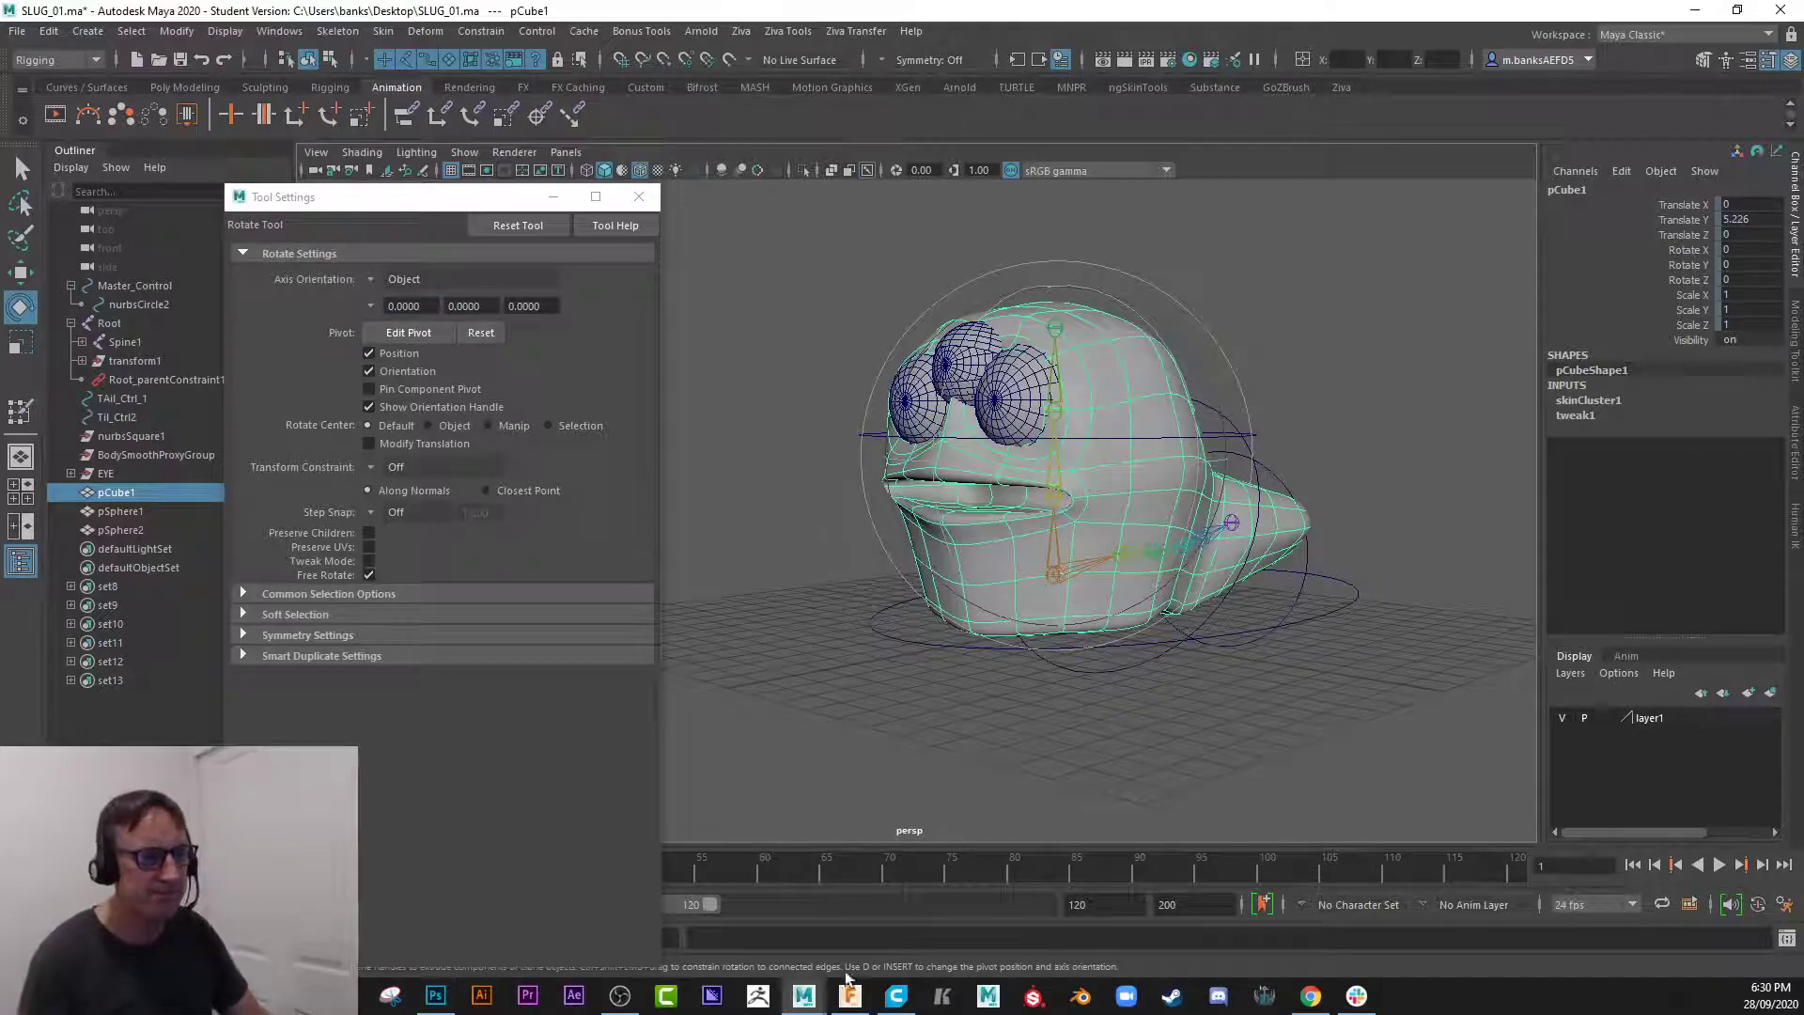